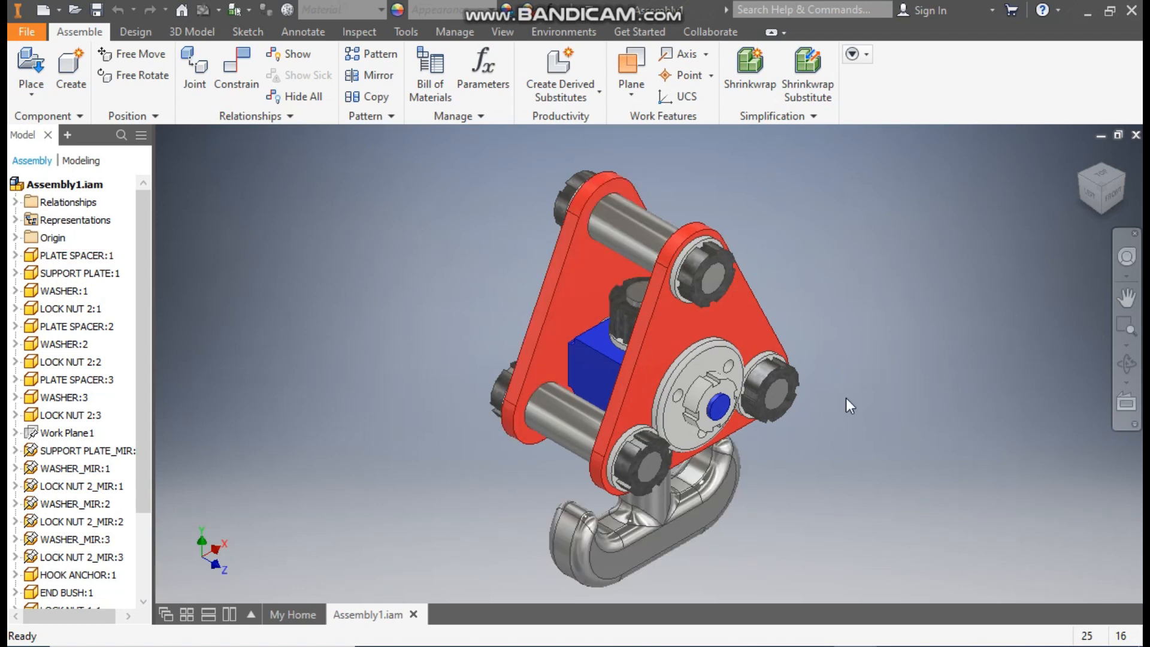
pyautogui.click(717, 328)
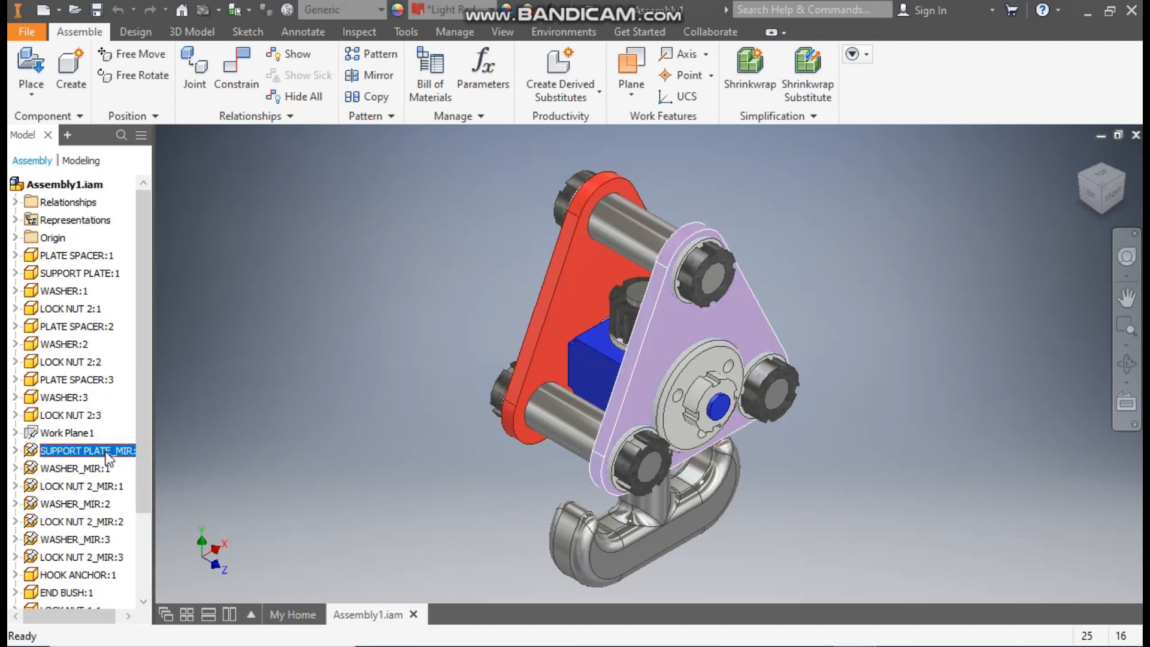
pyautogui.click(405, 267)
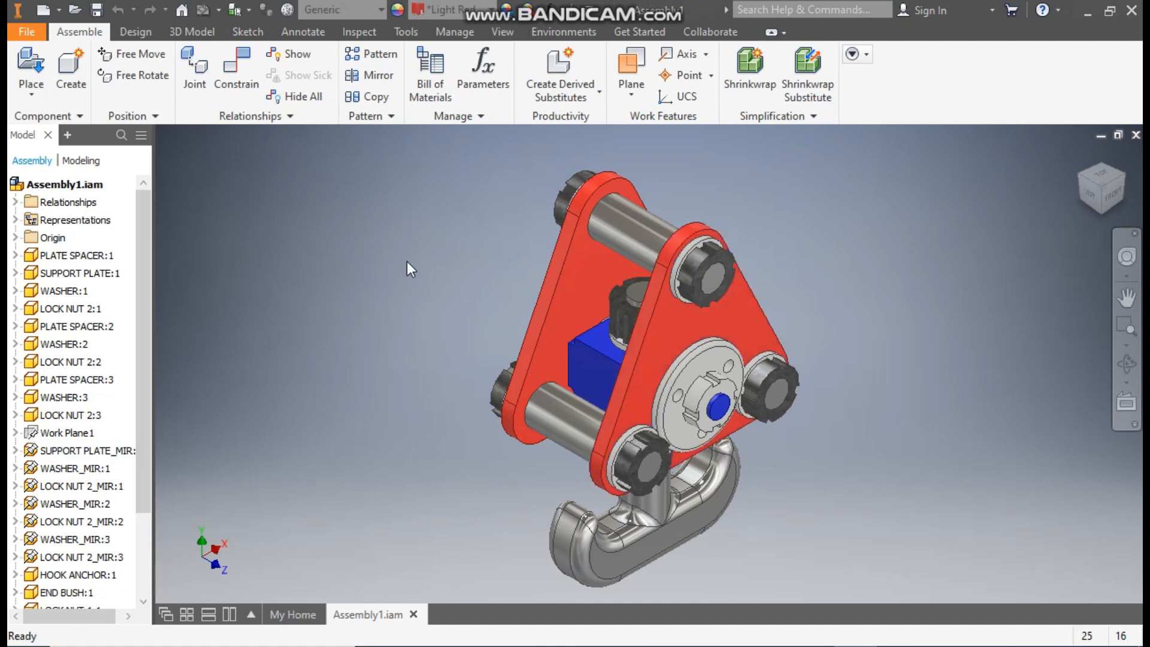
# - Create a new part from the metric Standard (mm).ipt template and start a 2D sketch on the front XY plane
pyautogui.click(43, 10)
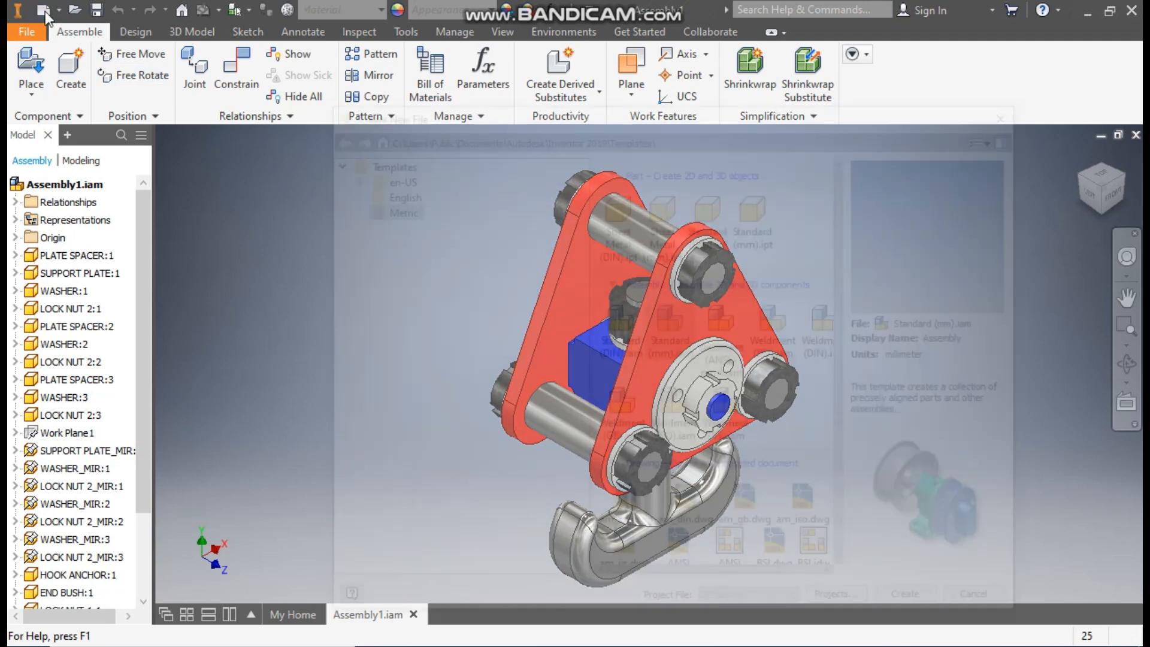
pyautogui.click(757, 204)
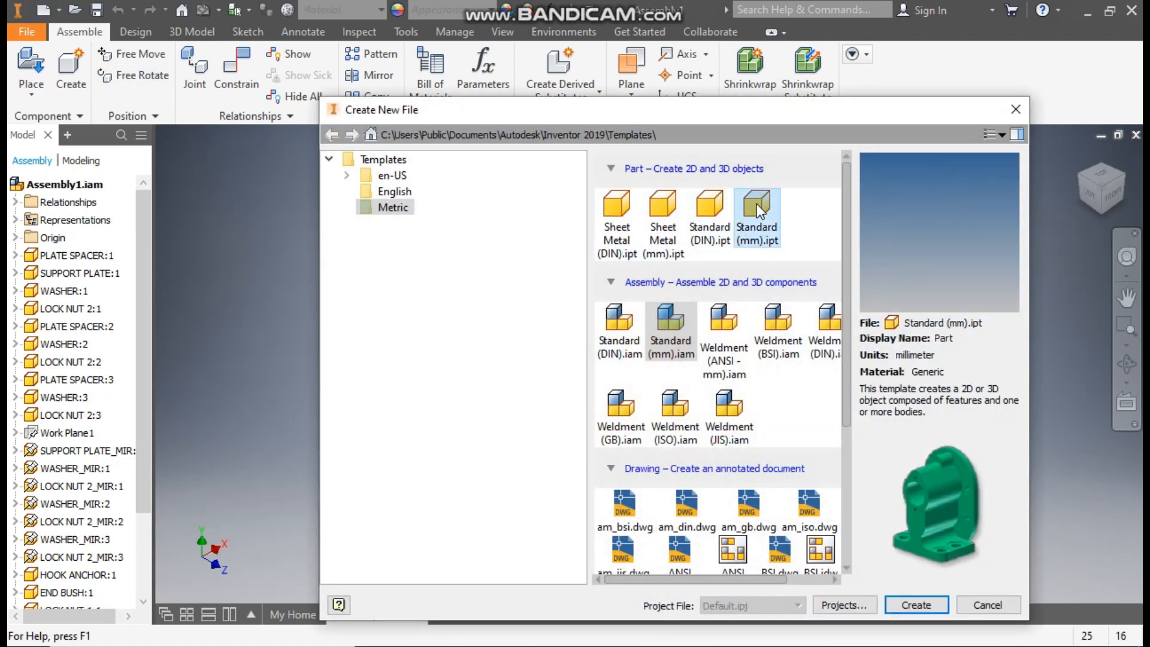
pyautogui.click(916, 605)
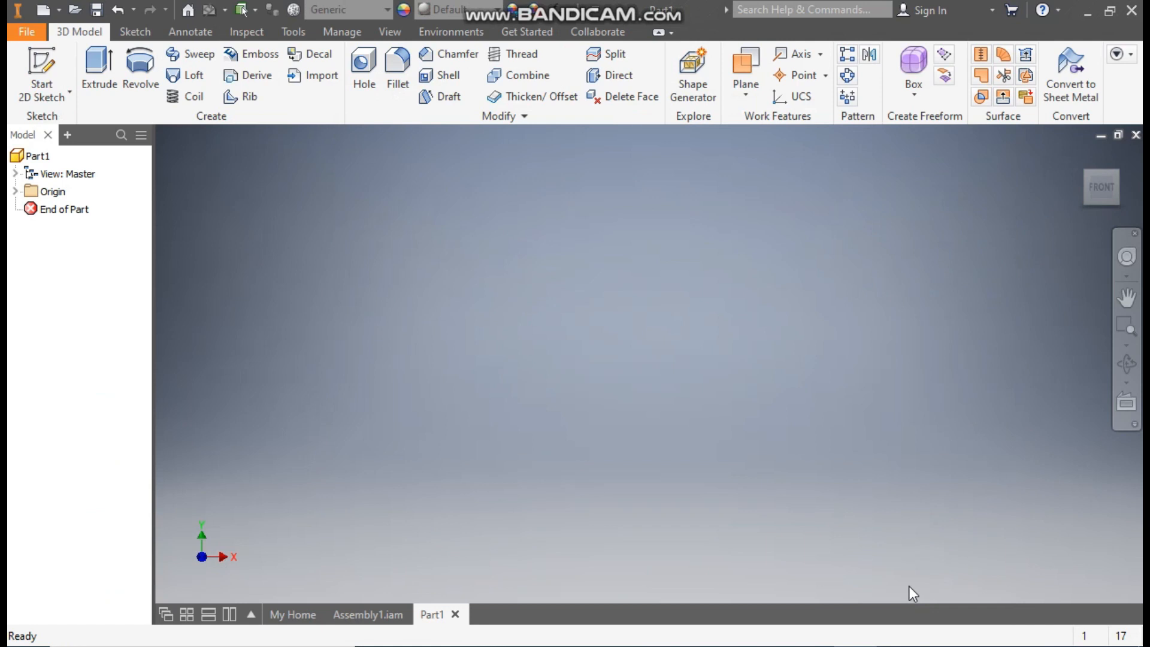
pyautogui.click(42, 71)
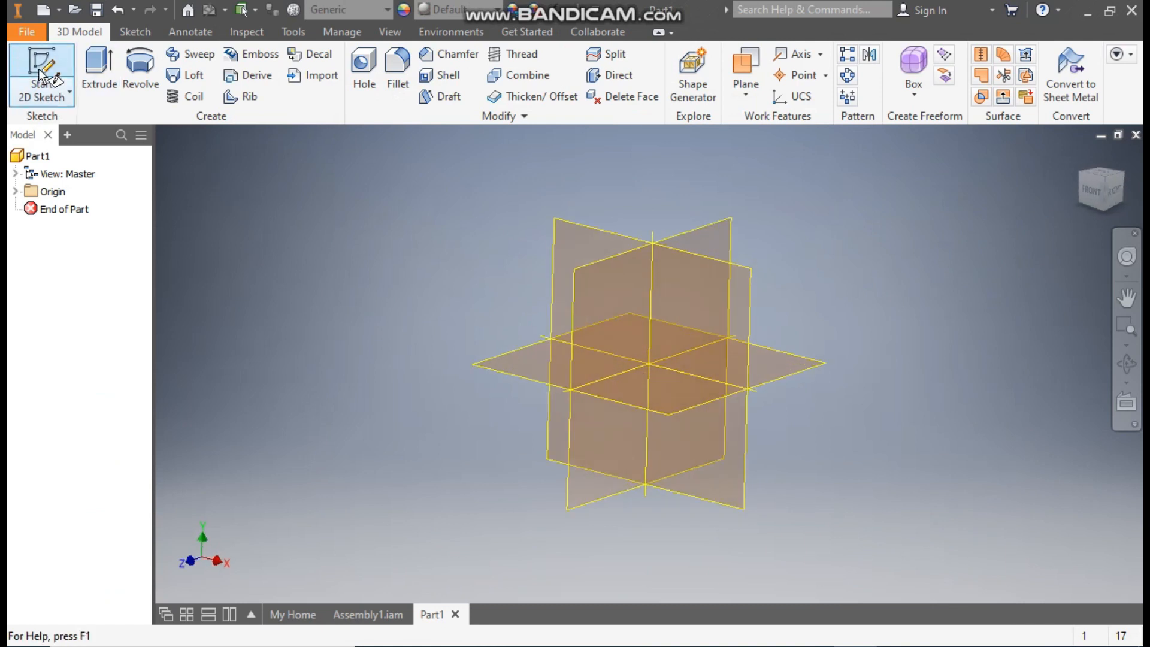
pyautogui.click(602, 232)
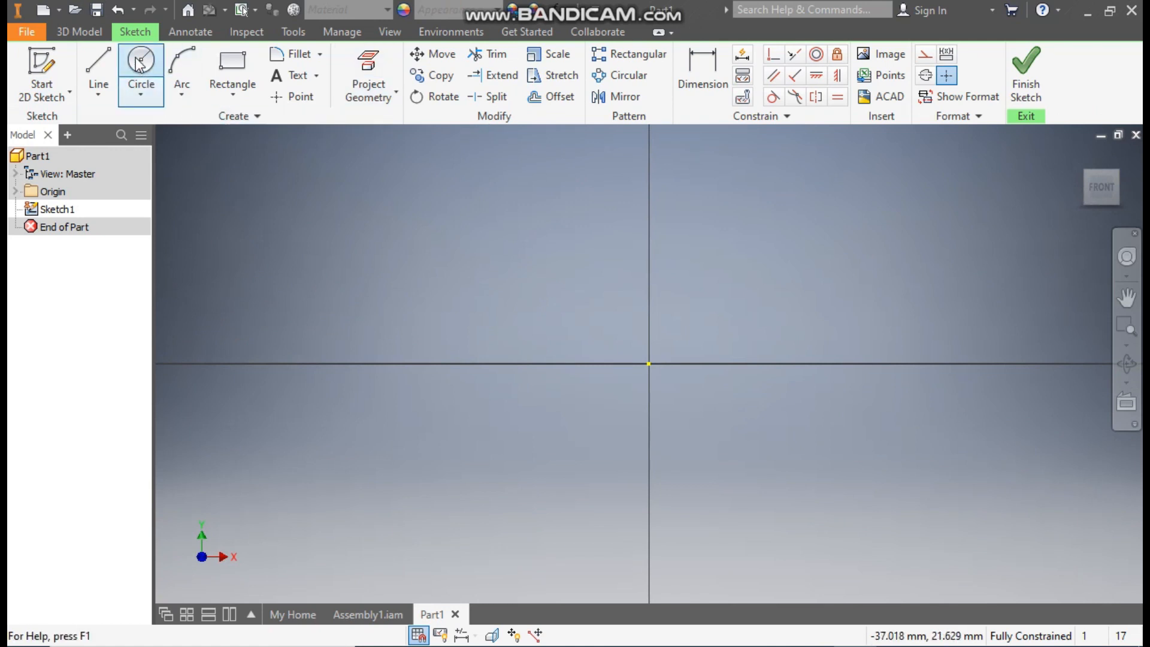
# - Sketch three circles: one on the vertical axis about 21 mm above the origin, and two below it about 15 mm to either side
pyautogui.click(139, 63)
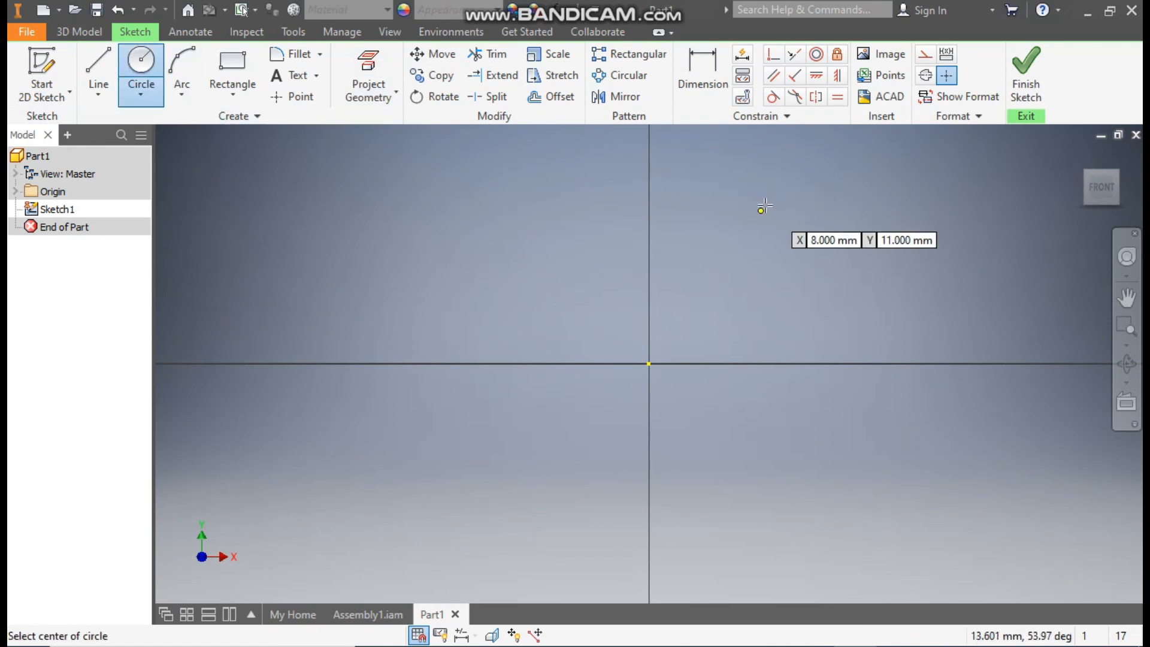
pyautogui.moveTo(842, 306)
pyautogui.mouseDown(button='middle')
pyautogui.moveTo(760, 318)
pyautogui.moveTo(748, 286)
pyautogui.mouseUp(button='middle')
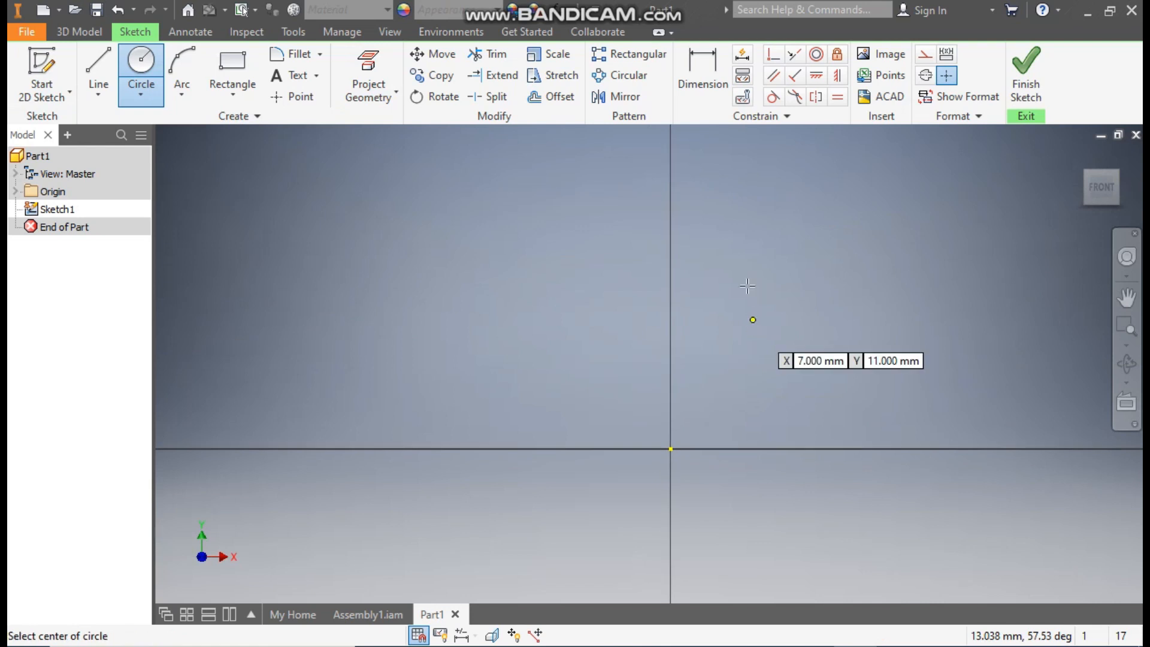
pyautogui.click(670, 200)
pyautogui.click(707, 228)
pyautogui.moveTo(692, 465); pyautogui.dragTo(744, 354, button='middle')
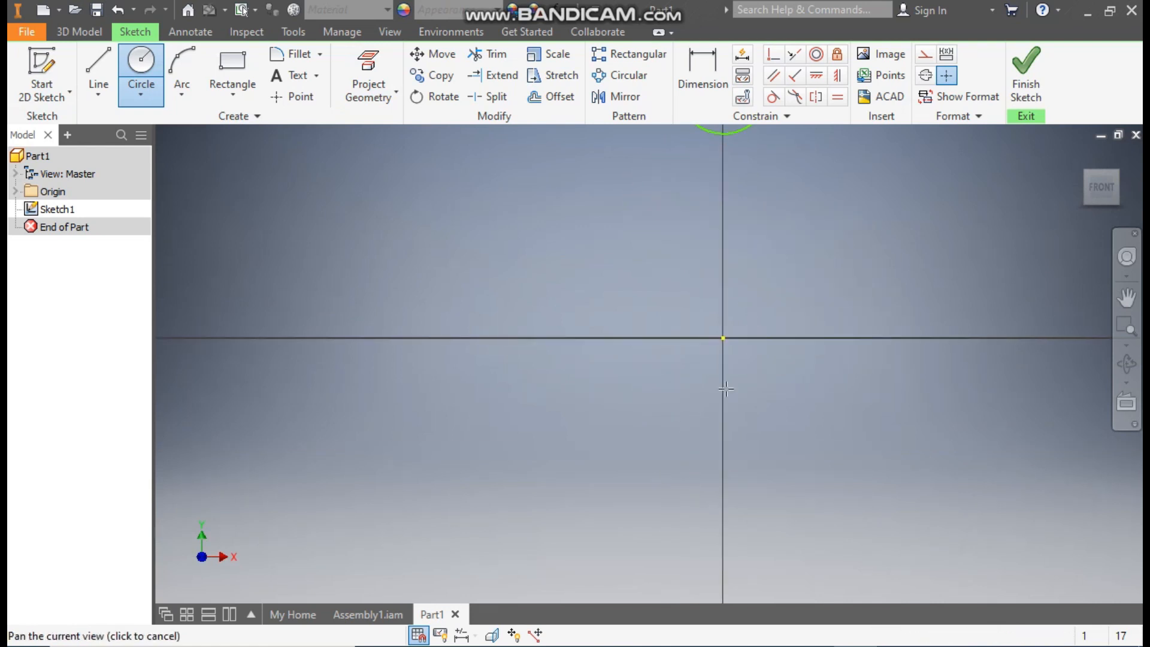
pyautogui.click(548, 477)
pyautogui.click(588, 493)
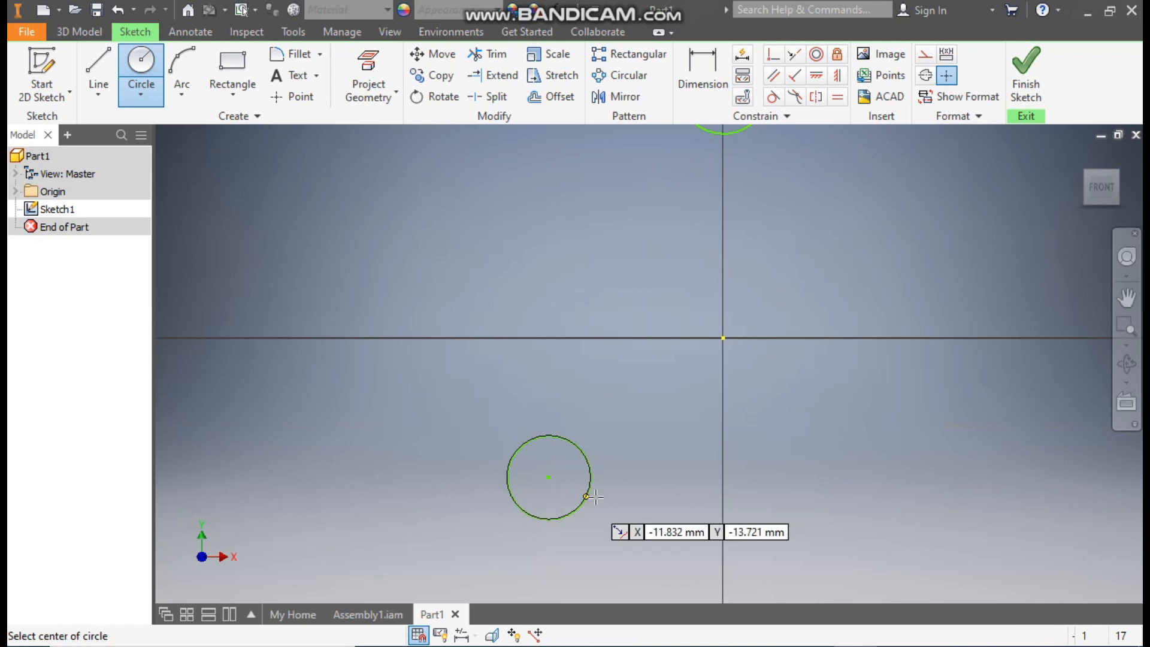
pyautogui.click(897, 479)
pyautogui.click(925, 465)
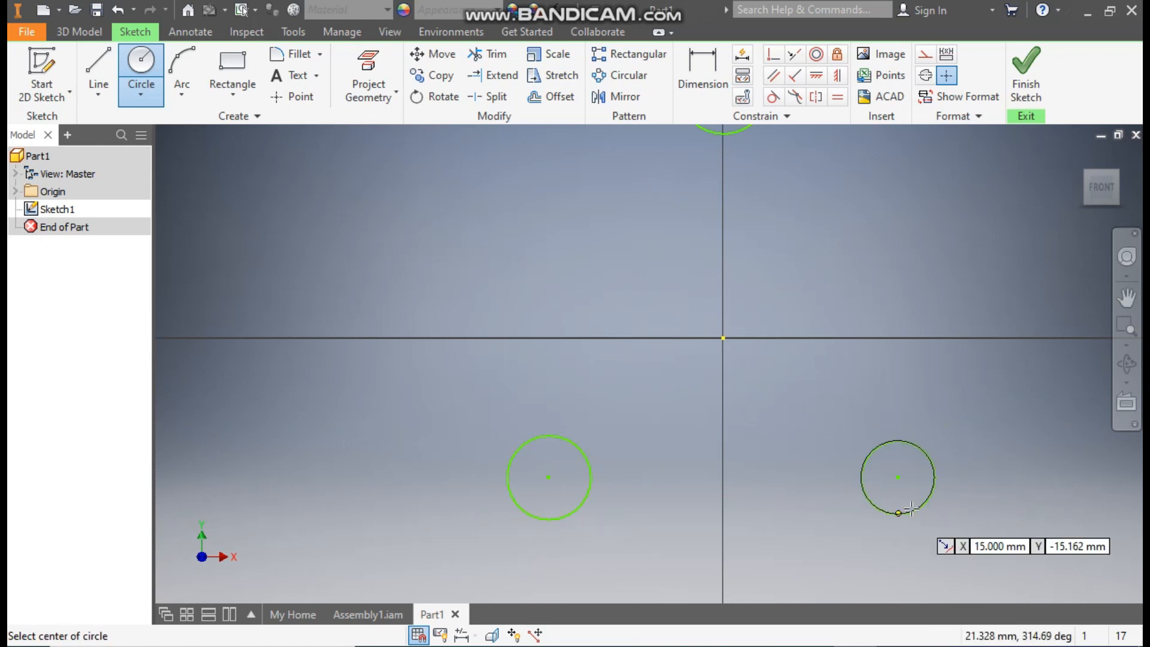
# - Dimension the upper circle's centre 65 mm vertically above the origin
pyautogui.scroll(-2, 929, 383)
pyautogui.moveTo(900, 433); pyautogui.dragTo(886, 390, button='middle')
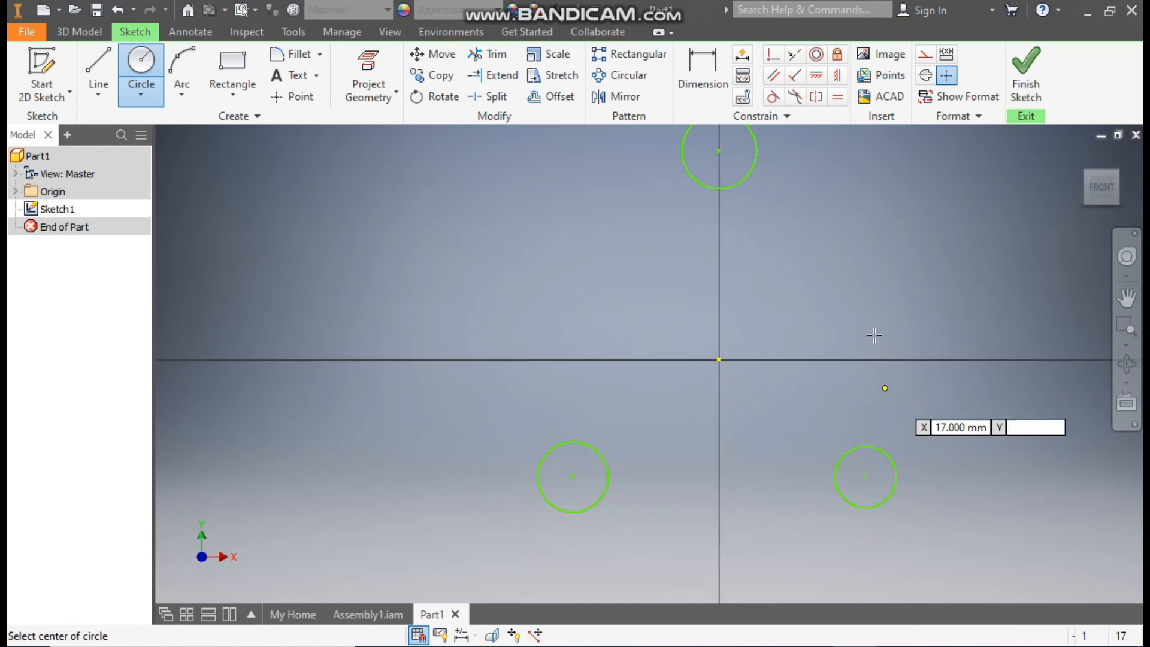
pyautogui.click(713, 82)
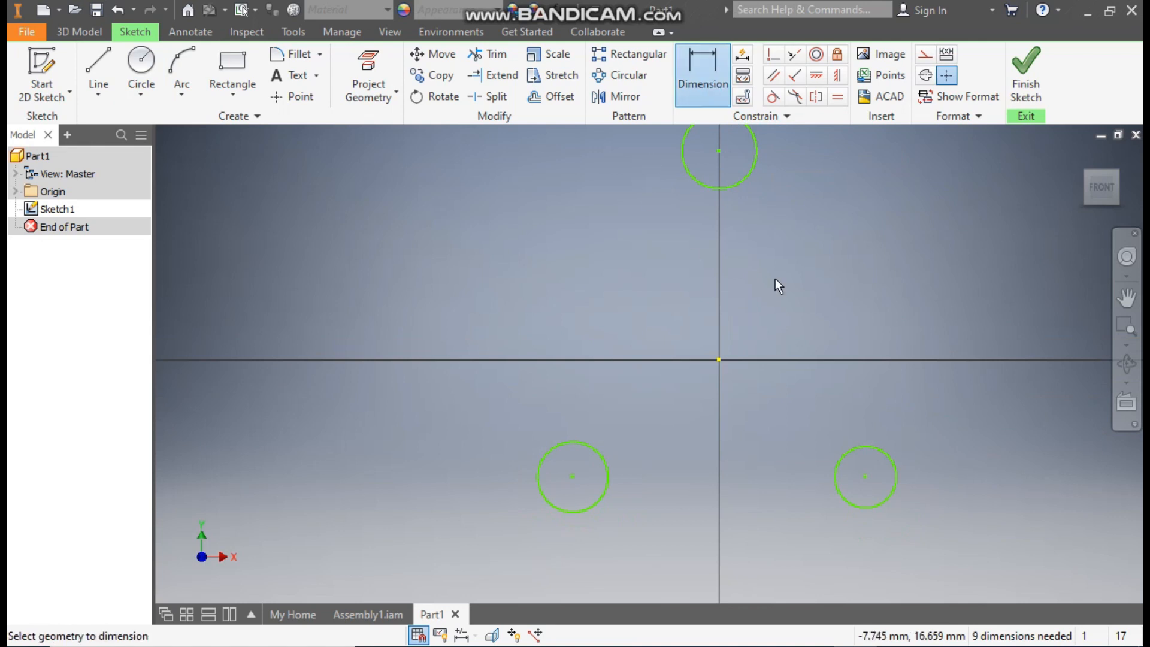
pyautogui.click(719, 359)
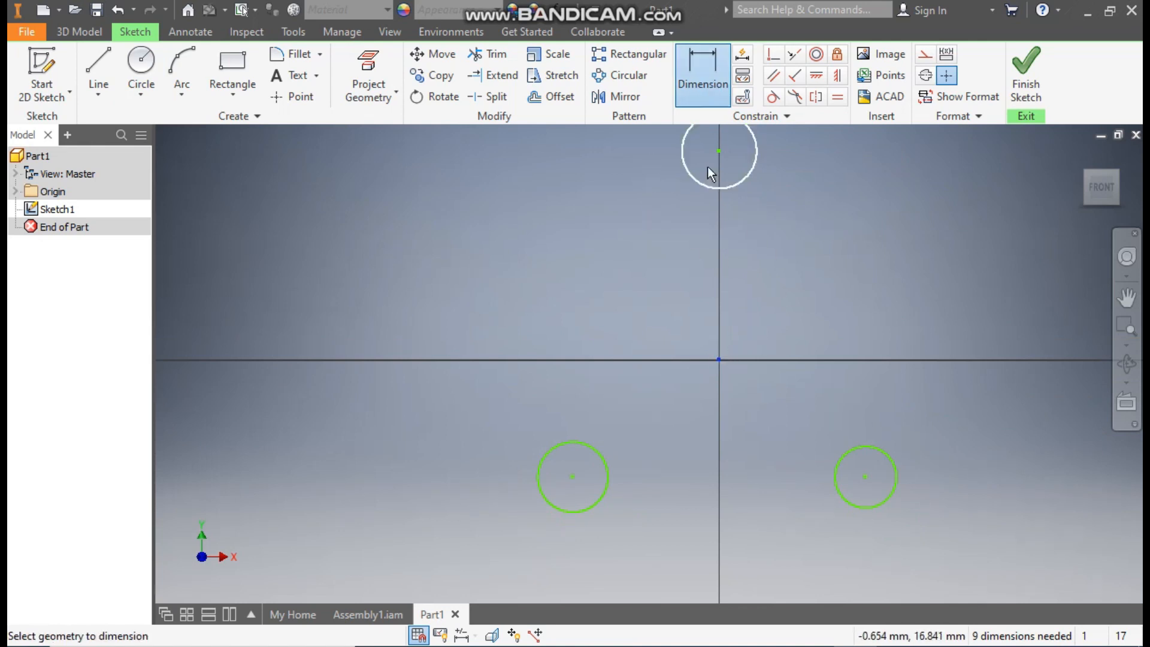
pyautogui.click(719, 150)
pyautogui.click(642, 249)
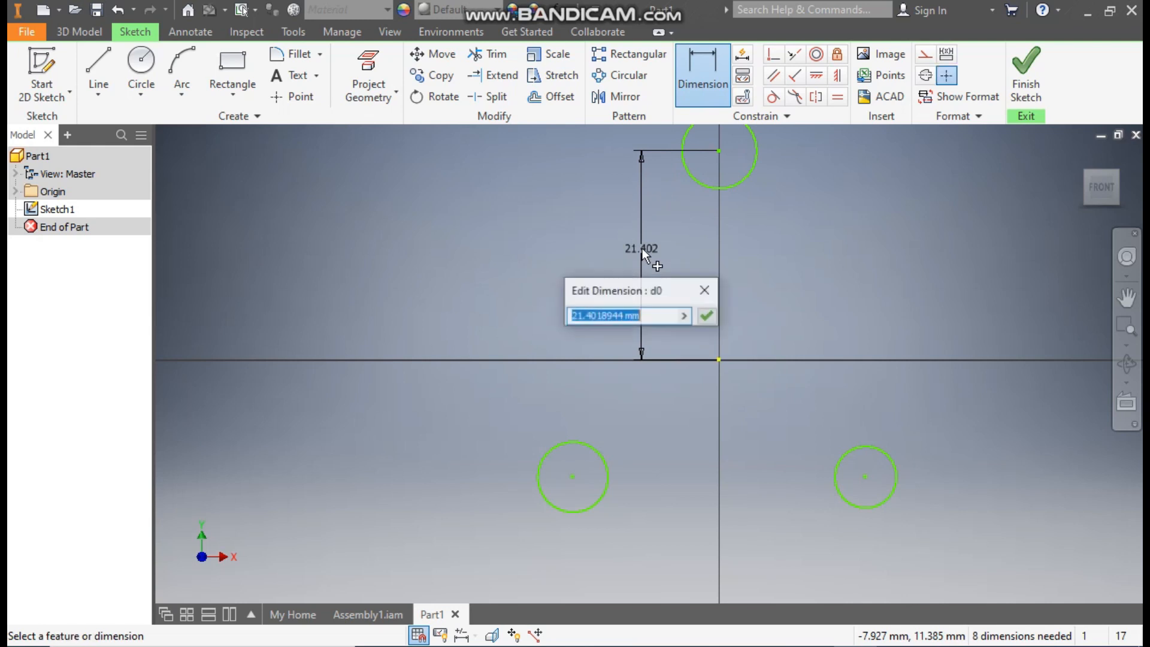
pyautogui.write('65')
pyautogui.press('Return')
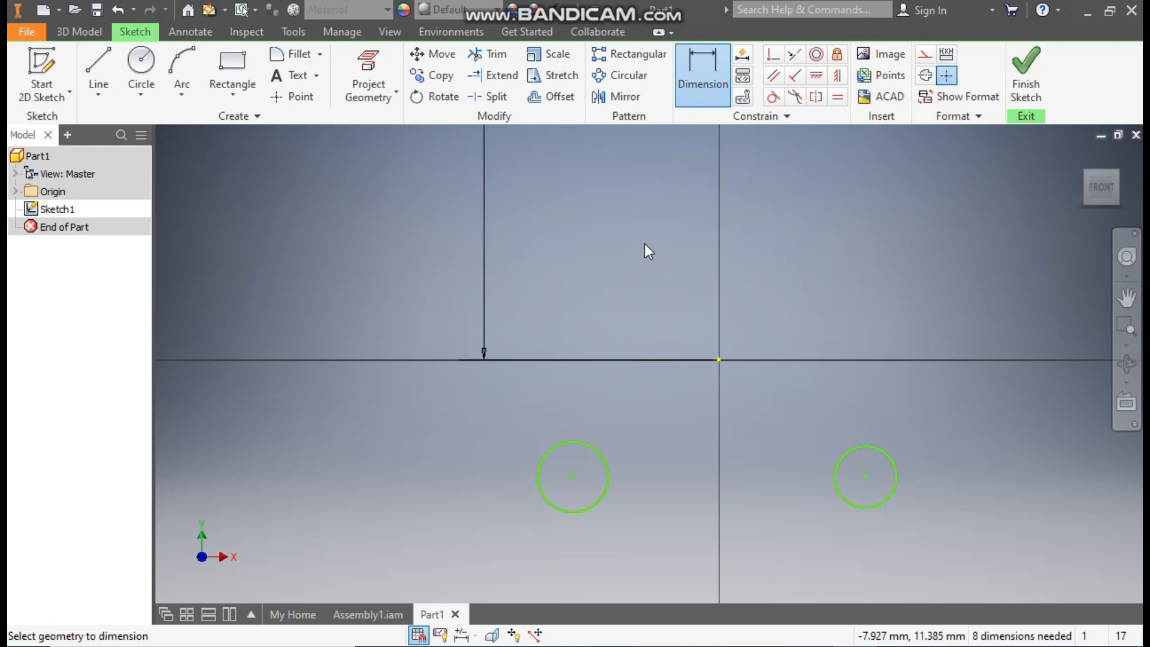
# - Dimension the upper circle's diameter as 36 mm
pyautogui.scroll(-2, 668, 280)
pyautogui.moveTo(668, 281)
pyautogui.mouseDown(button='middle')
pyautogui.moveTo(668, 320)
pyautogui.moveTo(703, 380)
pyautogui.mouseUp(button='middle')
pyautogui.scroll(-2, 667, 323)
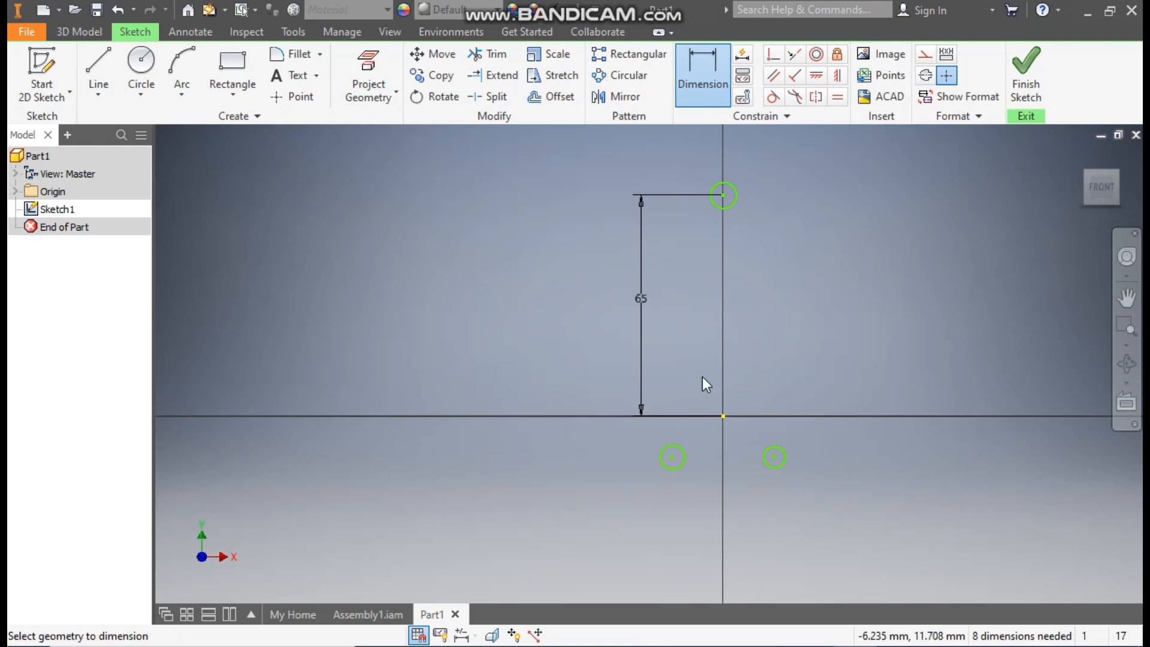
pyautogui.click(731, 185)
pyautogui.click(751, 159)
pyautogui.write('36')
pyautogui.press('Return')
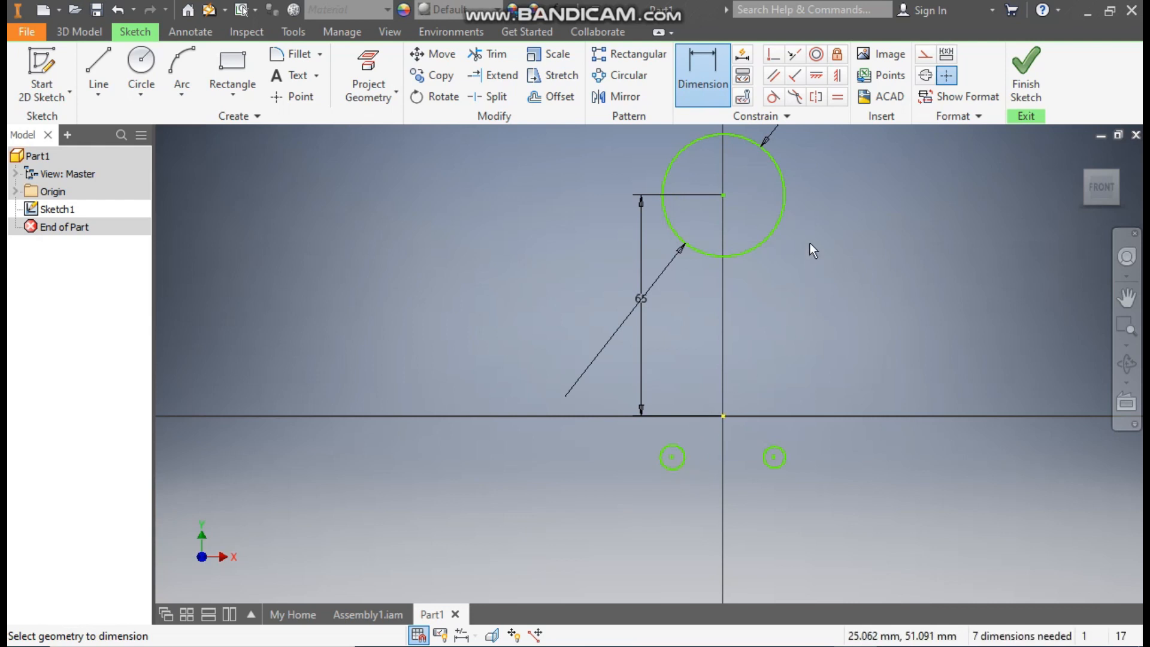
pyautogui.press('Escape')
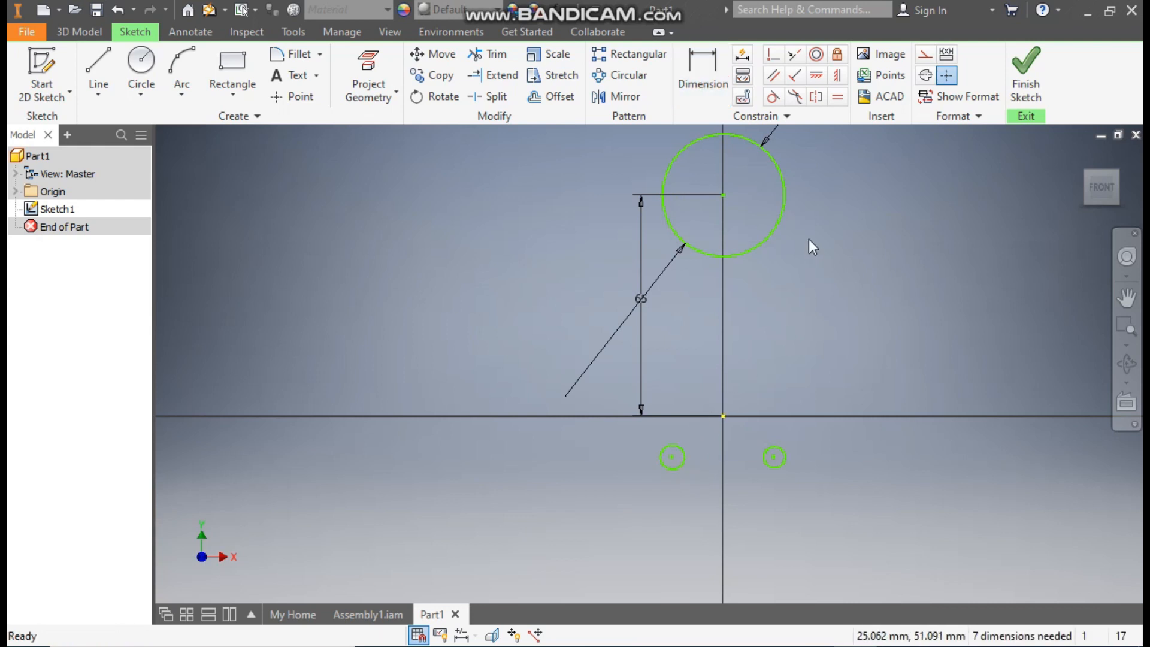
# - Apply Equal constraints so both lower circles match the diameter of the upper circle
pyautogui.click(838, 97)
pyautogui.click(761, 240)
pyautogui.click(776, 456)
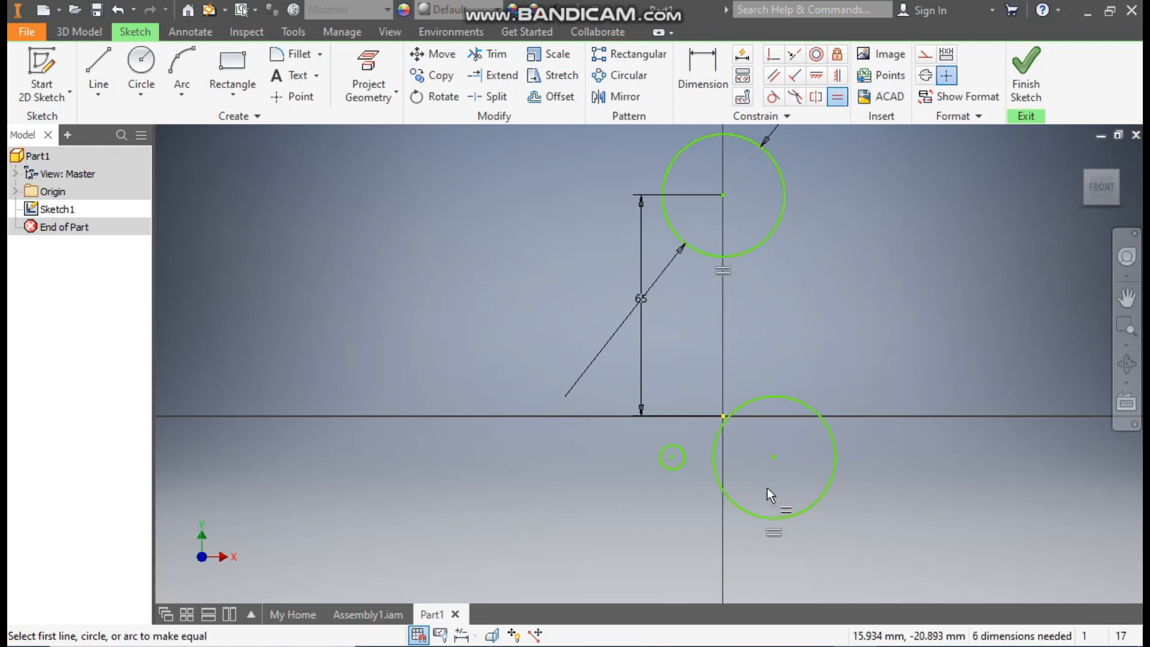
pyautogui.click(717, 476)
pyautogui.click(678, 473)
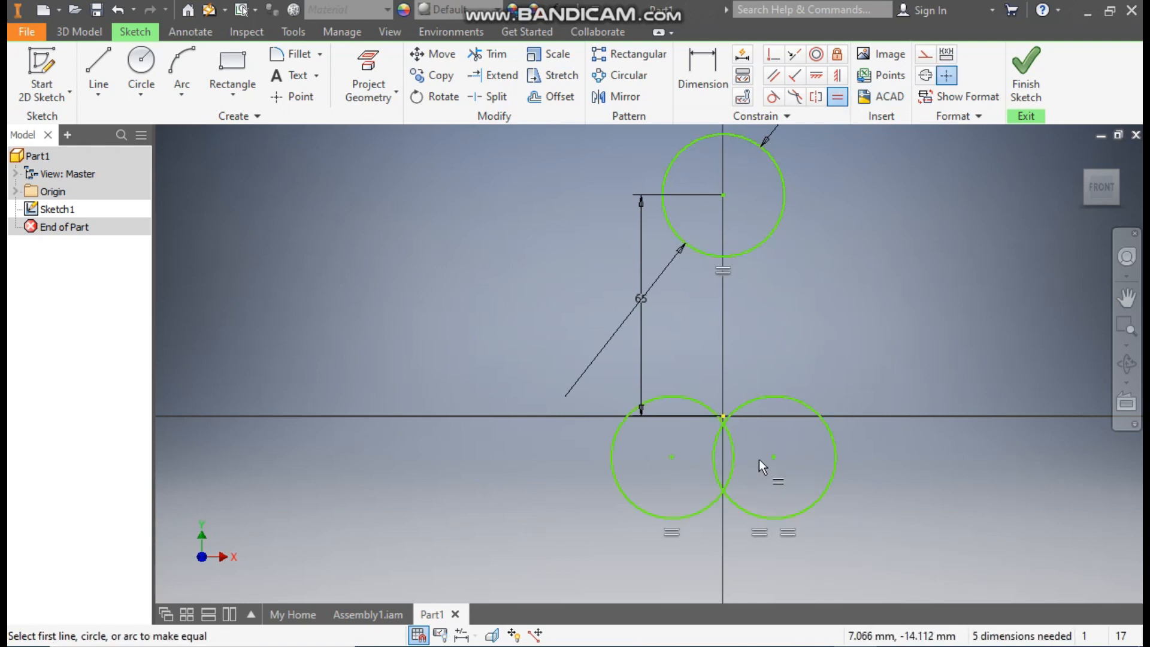
pyautogui.press('Escape')
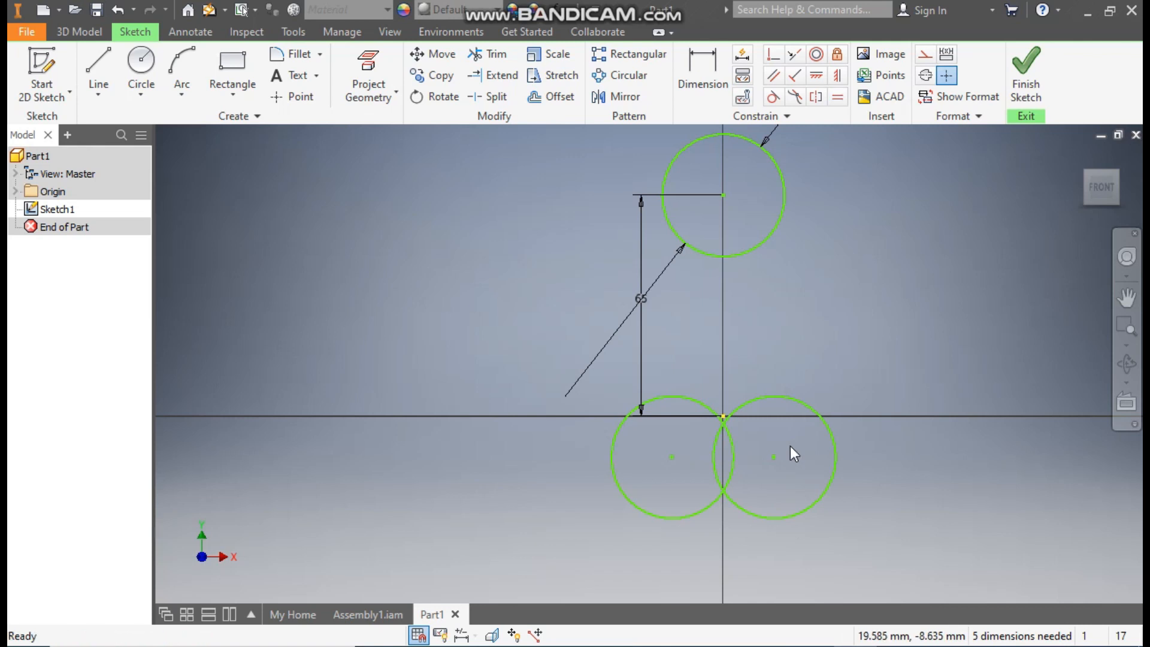
# - Pull the lower-left circle clear of the lower-right one and dimension its centre 38 mm horizontally from the origin
pyautogui.moveTo(674, 459); pyautogui.dragTo(549, 465)
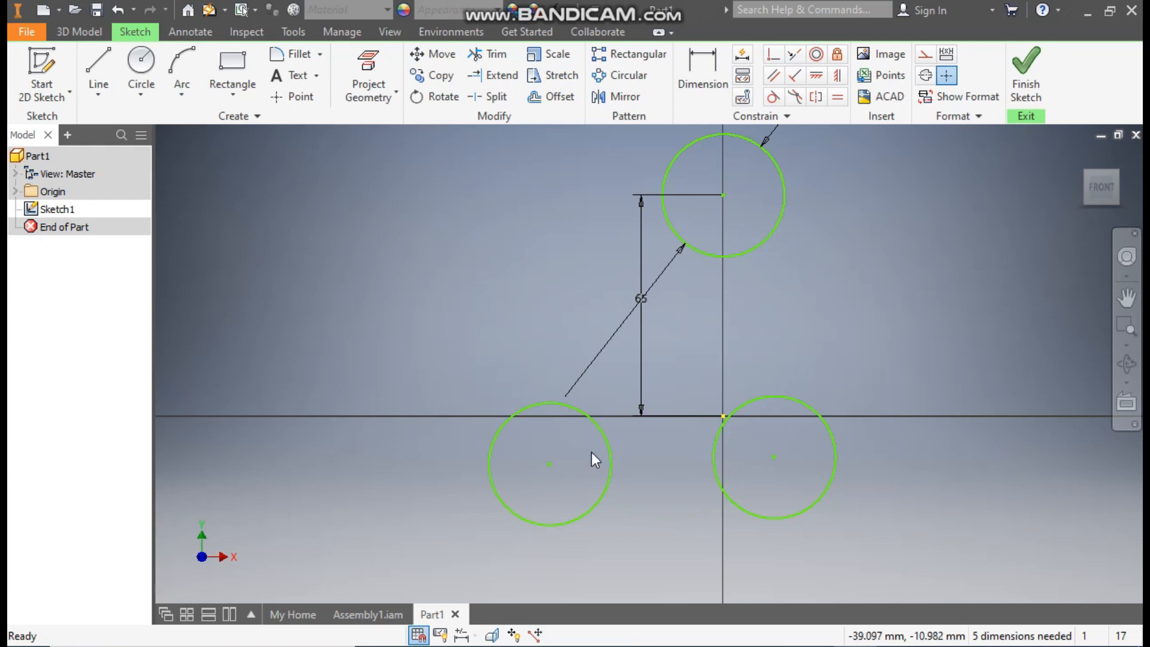
pyautogui.scroll(-2, 609, 323)
pyautogui.moveTo(608, 324); pyautogui.dragTo(604, 326, button='middle')
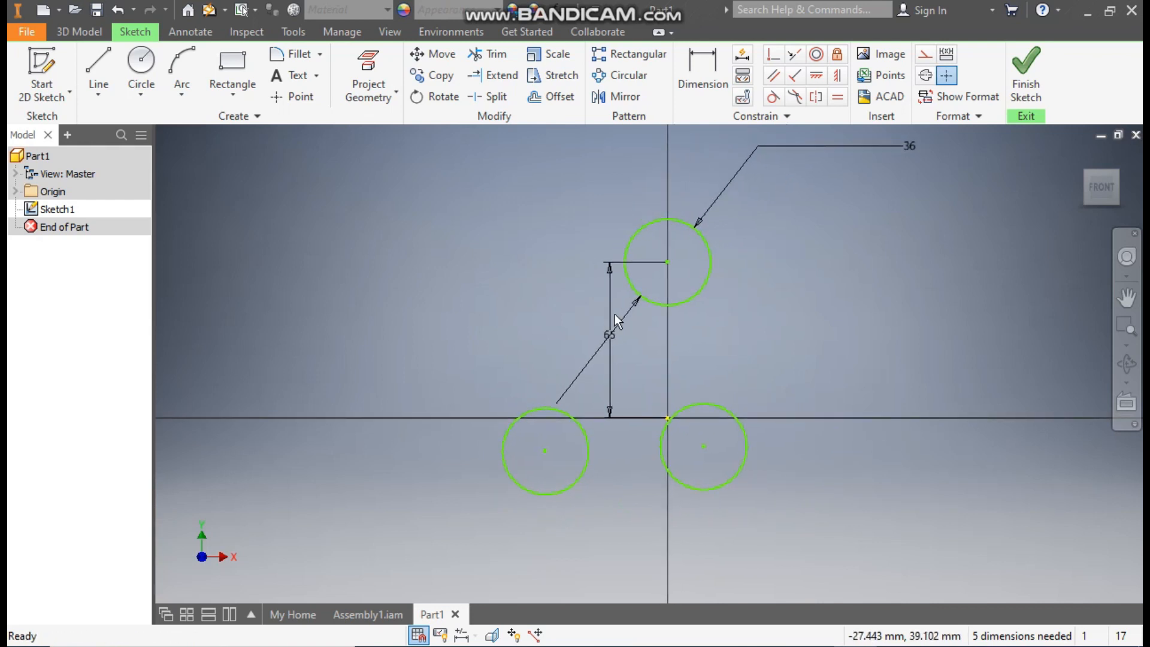
pyautogui.click(701, 78)
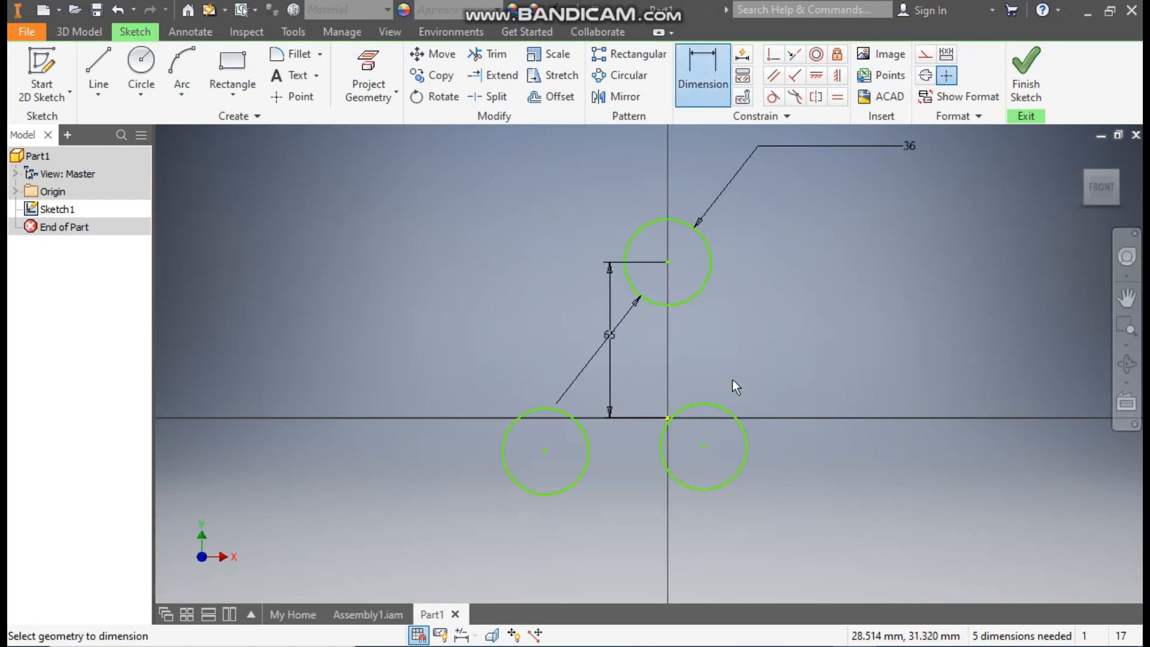
pyautogui.click(667, 418)
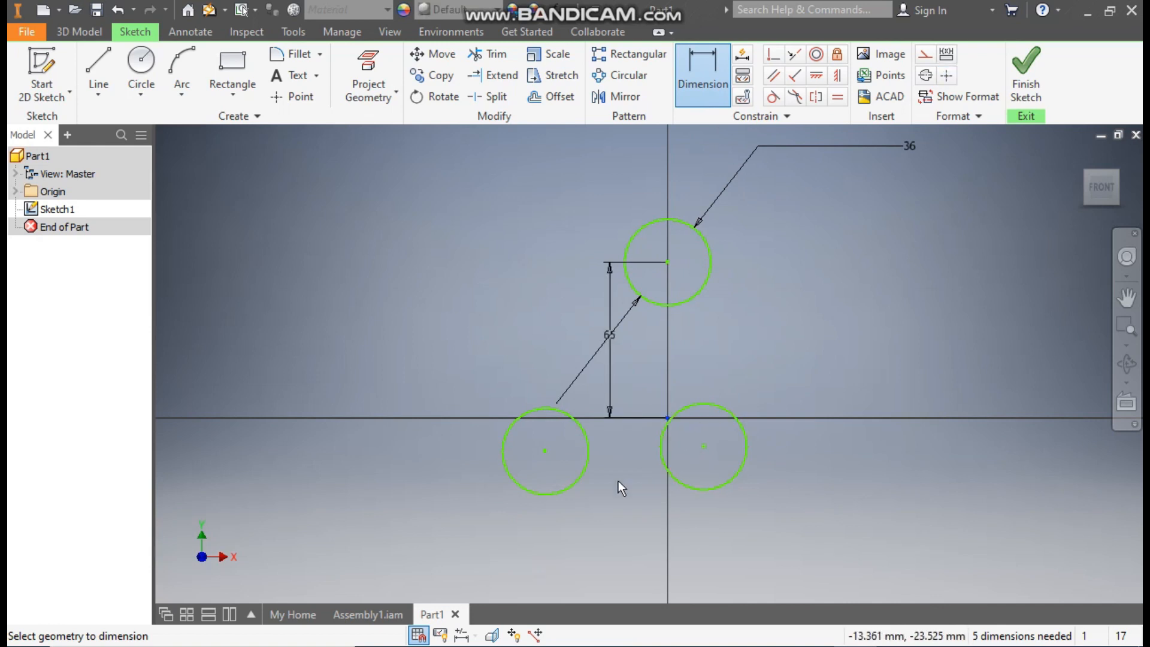
pyautogui.click(545, 451)
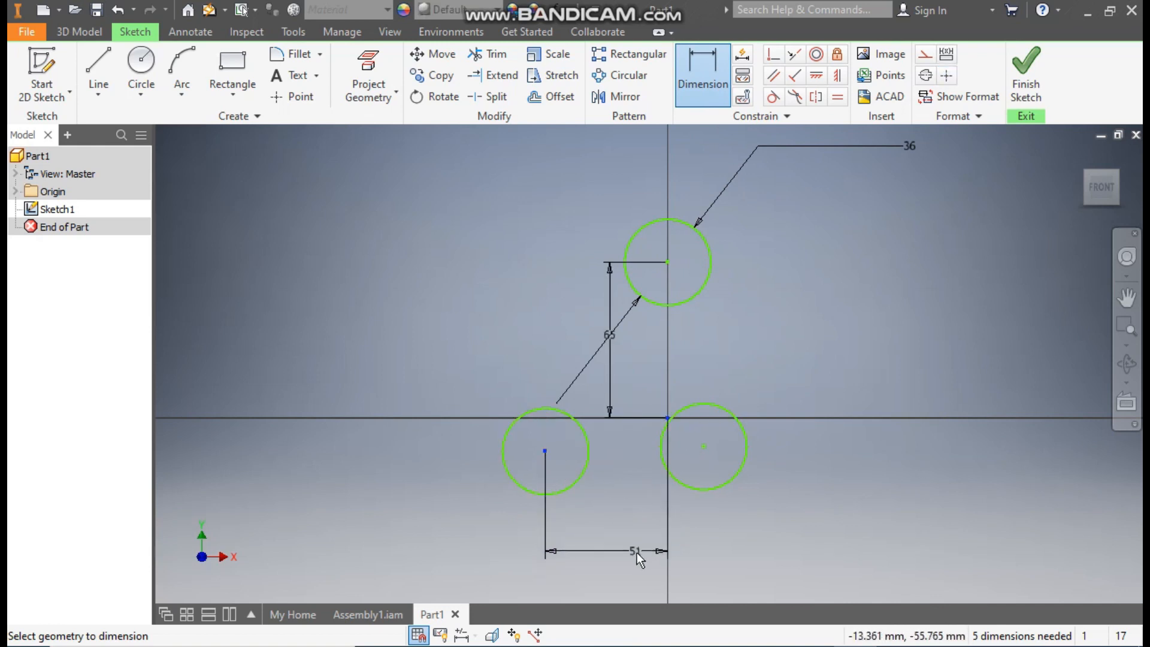
pyautogui.click(635, 552)
pyautogui.write('38')
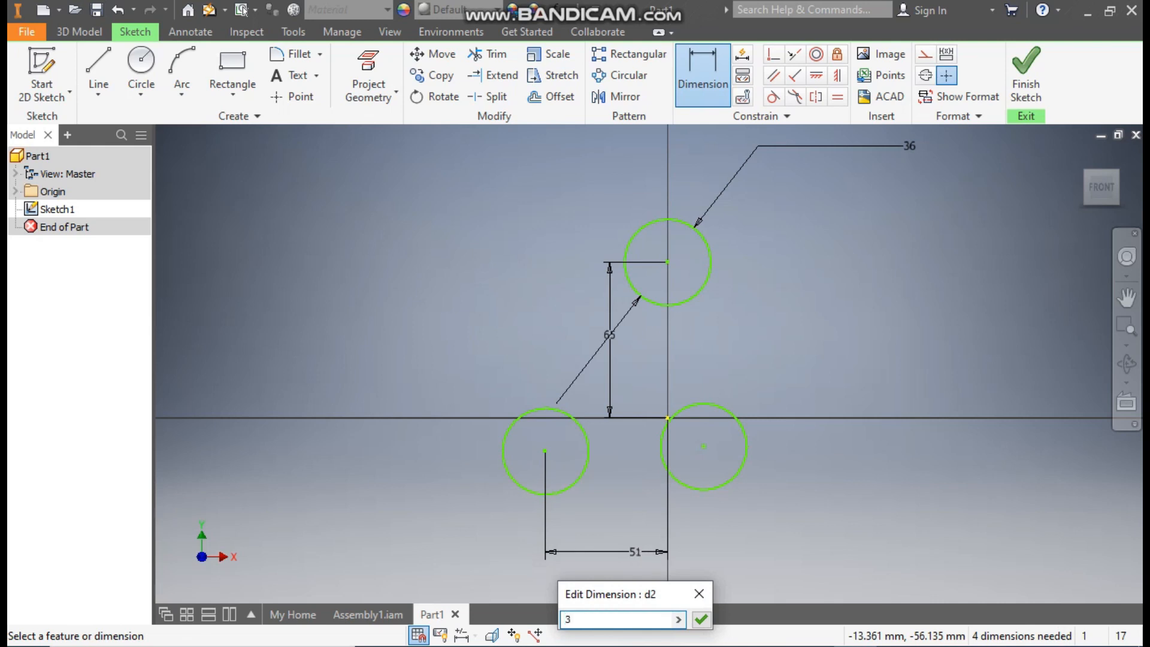
pyautogui.press('Return')
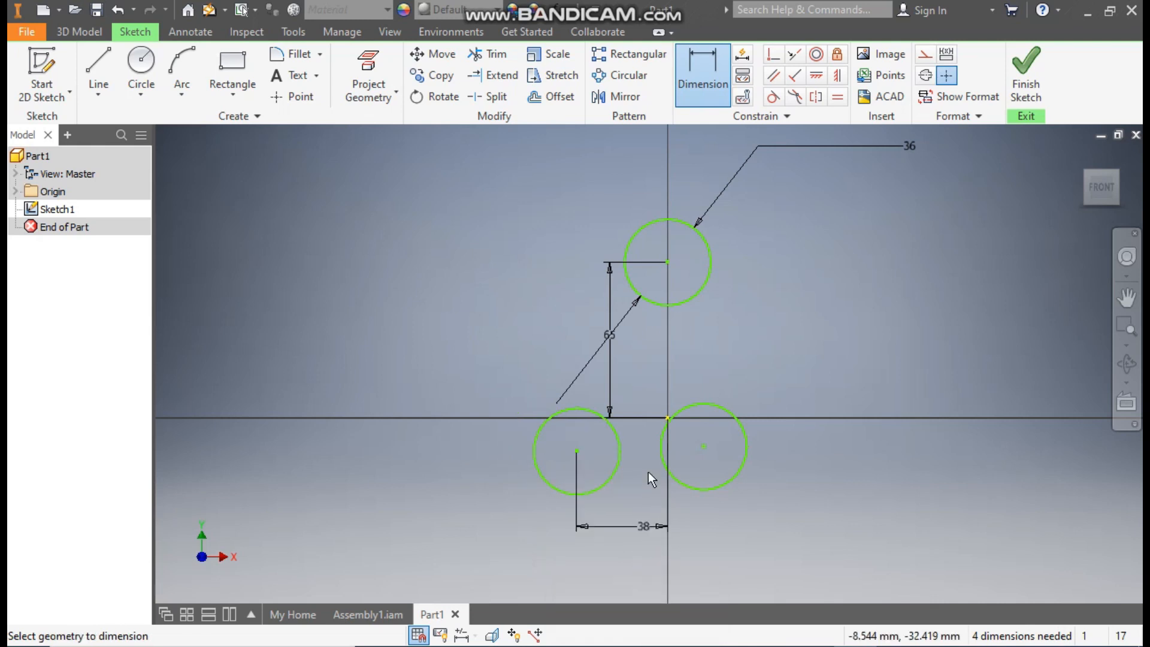
# - Dimension the lower-right circle's centre 38 mm horizontally from the origin
pyautogui.scroll(3, 675, 446)
pyautogui.click(661, 392)
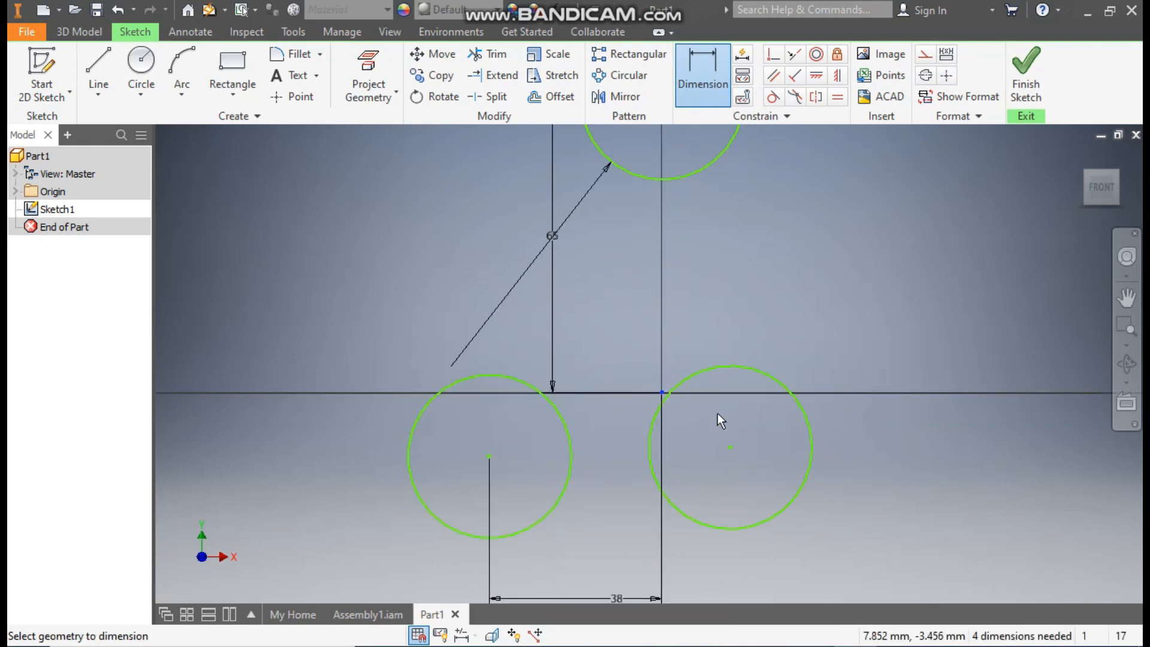
pyautogui.click(729, 447)
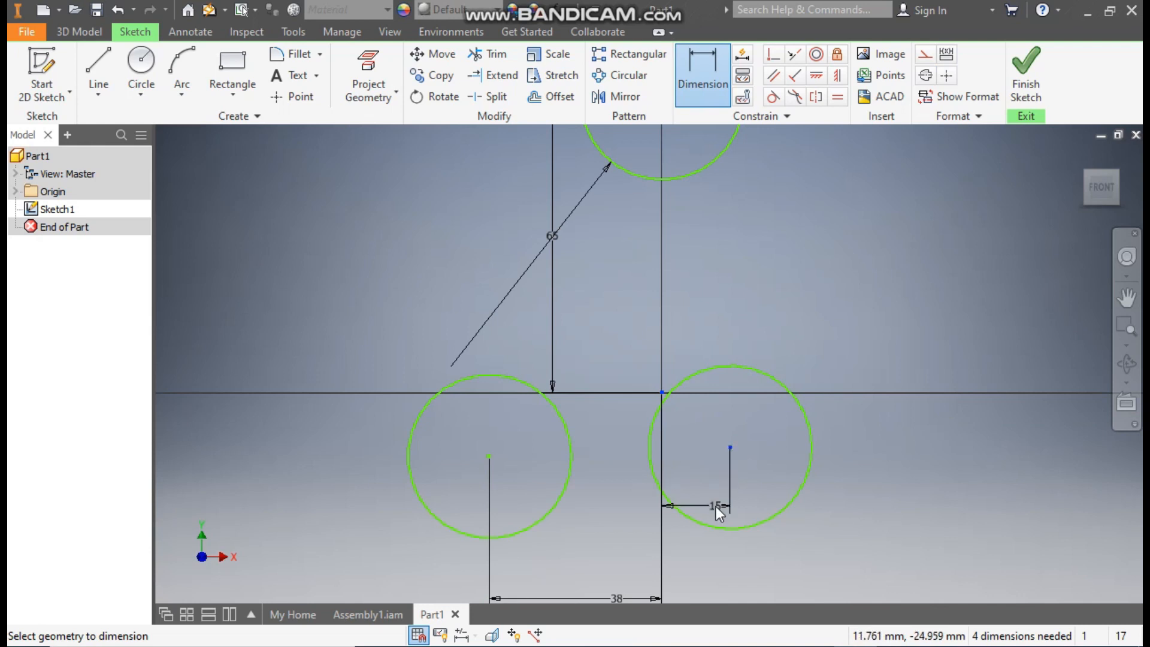
pyautogui.click(717, 505)
pyautogui.write('38')
pyautogui.press('Return')
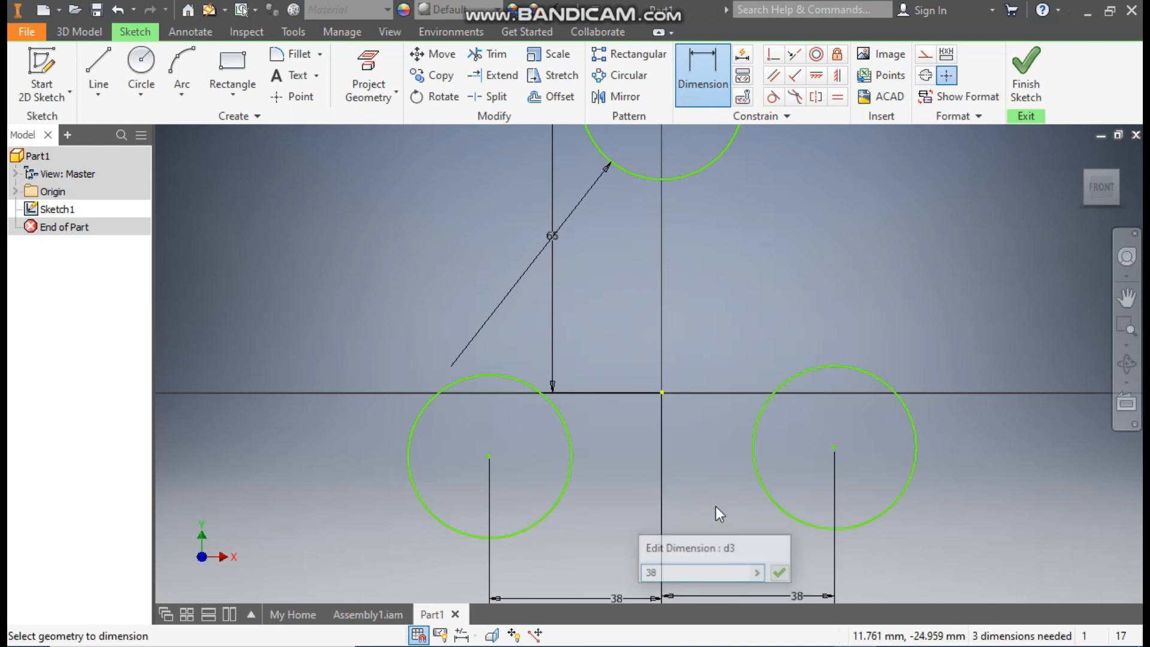
pyautogui.scroll(-3, 760, 294)
pyautogui.moveTo(760, 293); pyautogui.dragTo(758, 361, button='middle')
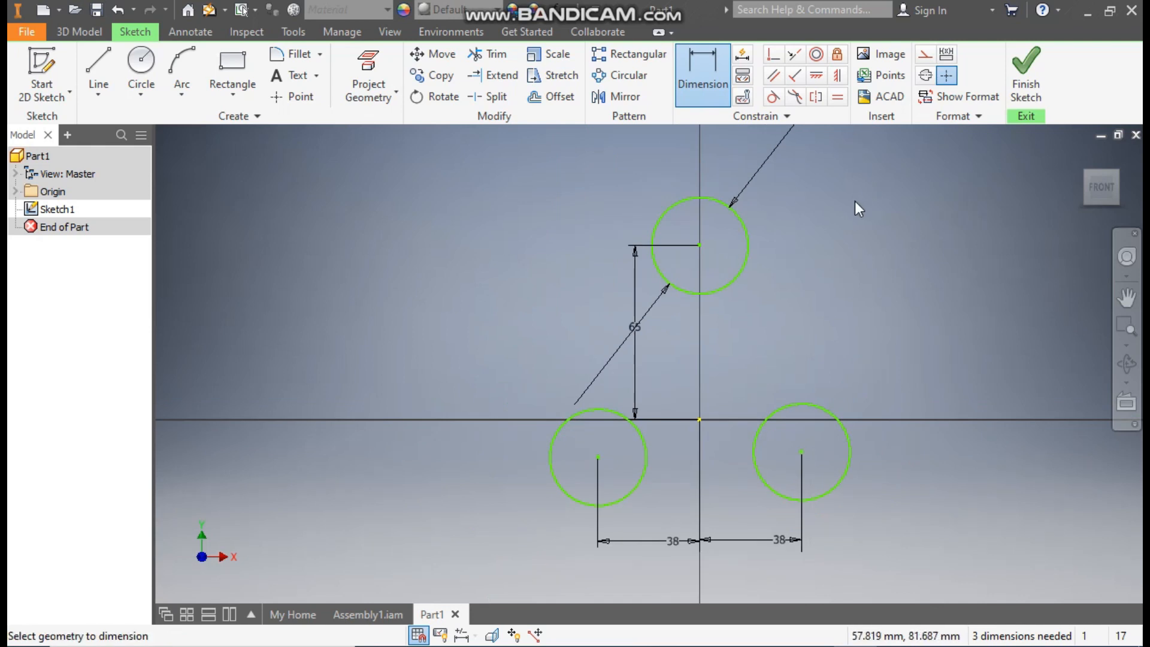
pyautogui.press('Escape')
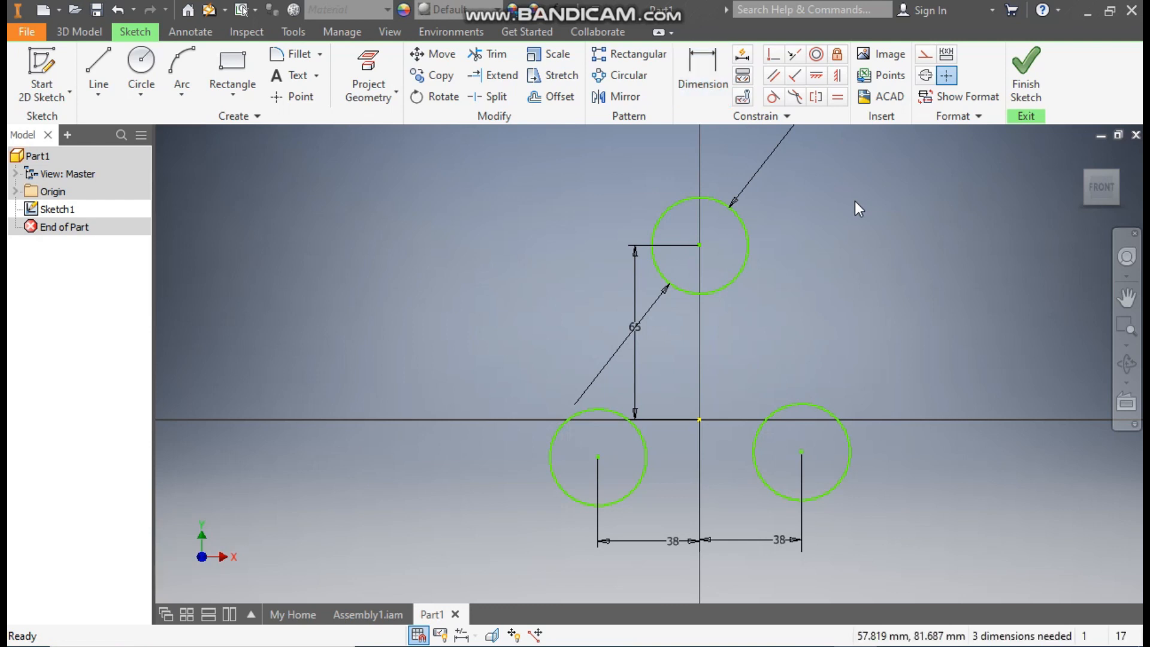
# - Constrain the upper circle's centre vertically in line with the sketch origin
pyautogui.click(838, 75)
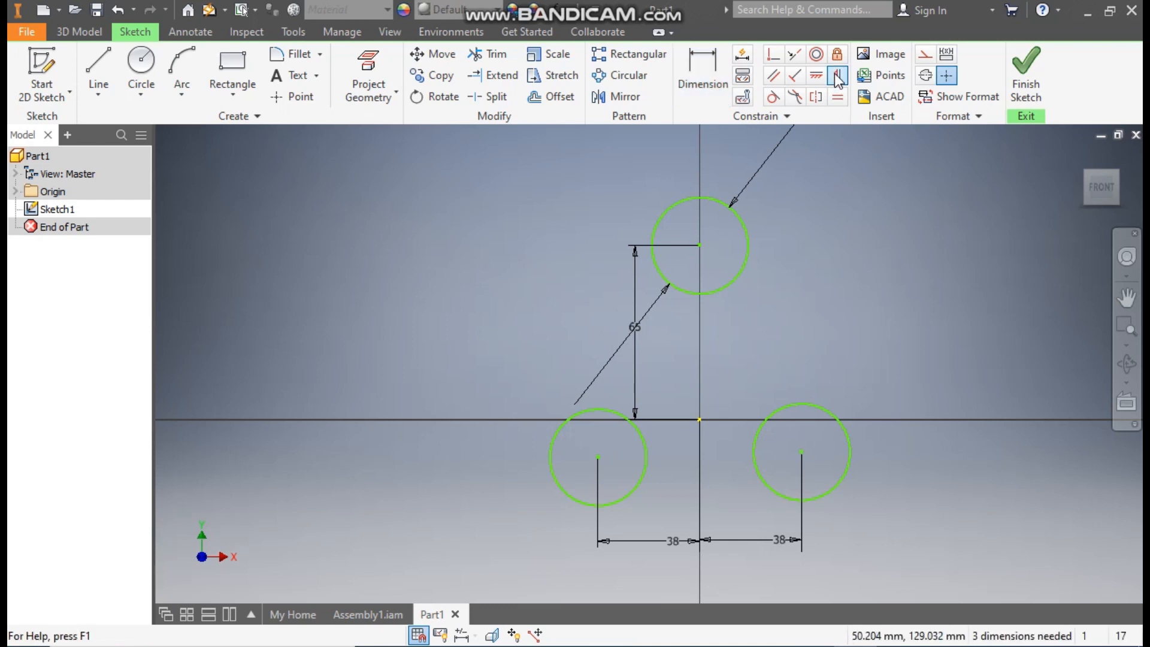
pyautogui.click(700, 245)
pyautogui.click(701, 420)
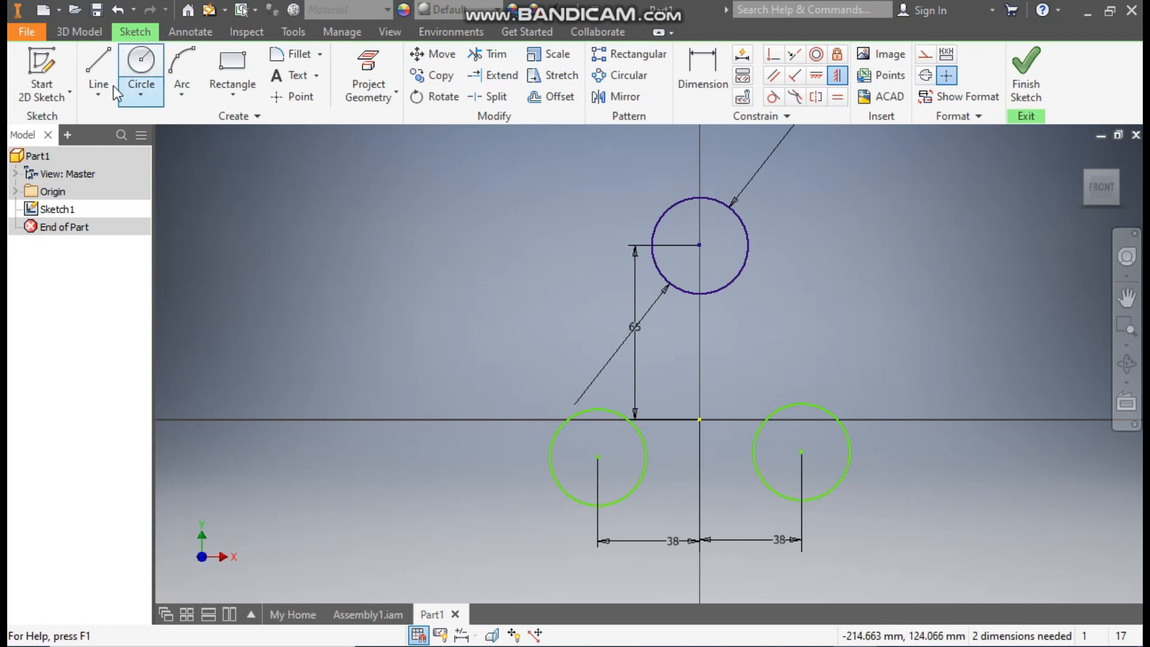
# - Draw three outline lines joining the circles: one along each outer side and one between the undersides of the lower circles
pyautogui.click(95, 58)
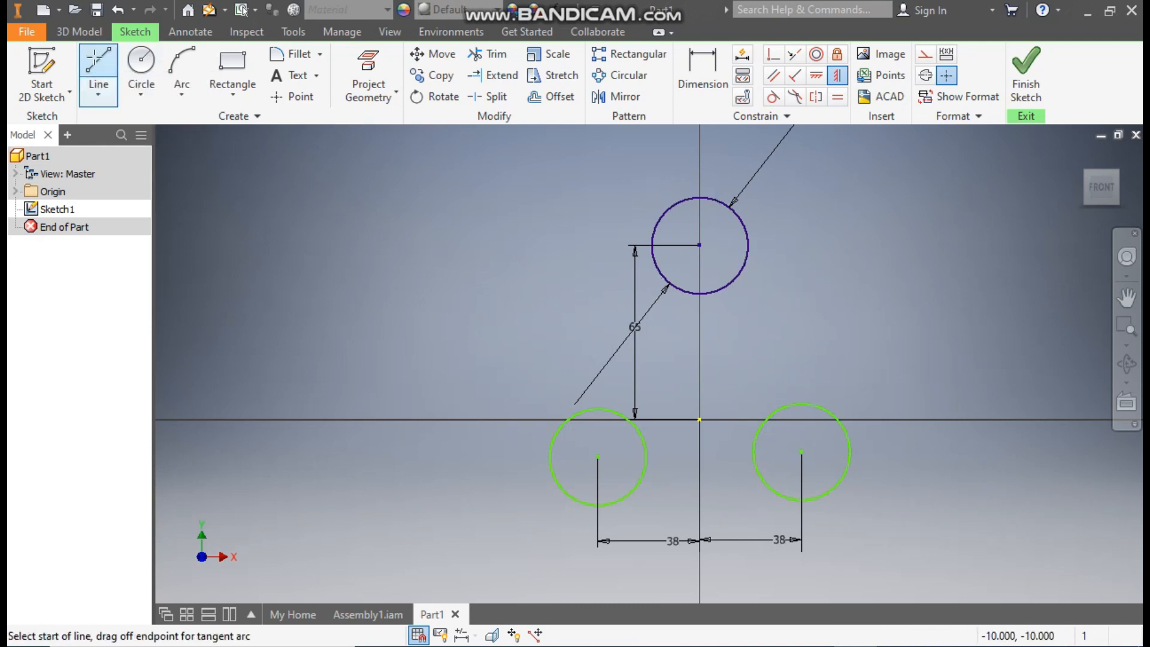
pyautogui.click(654, 245)
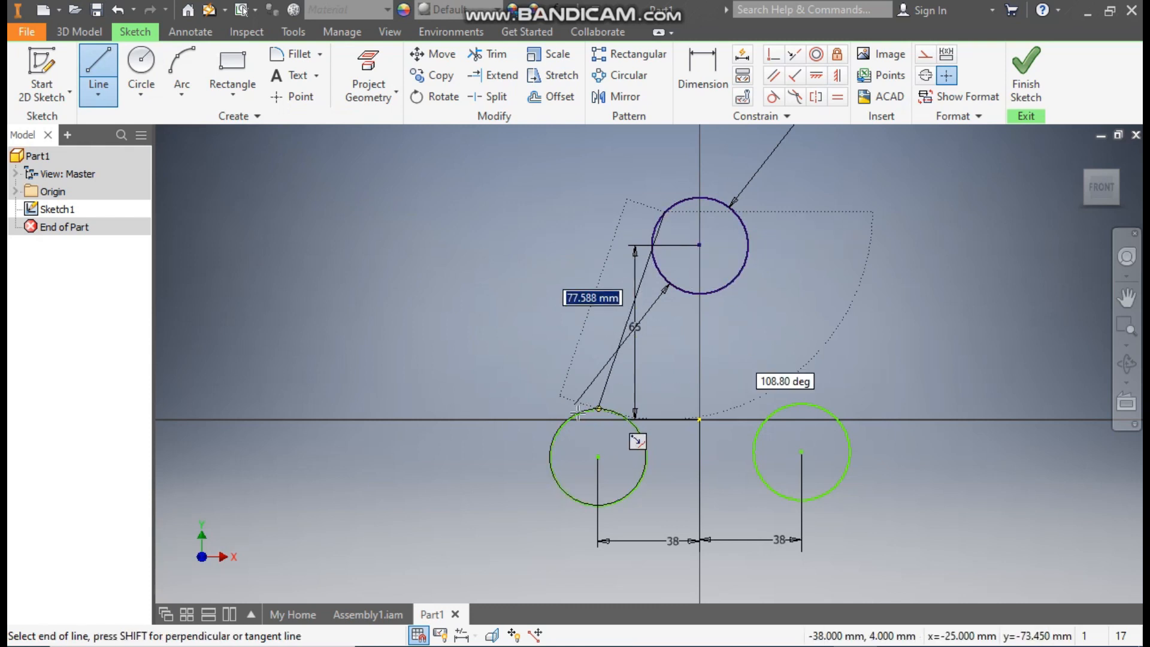
pyautogui.doubleClick(550, 456)
pyautogui.click(733, 209)
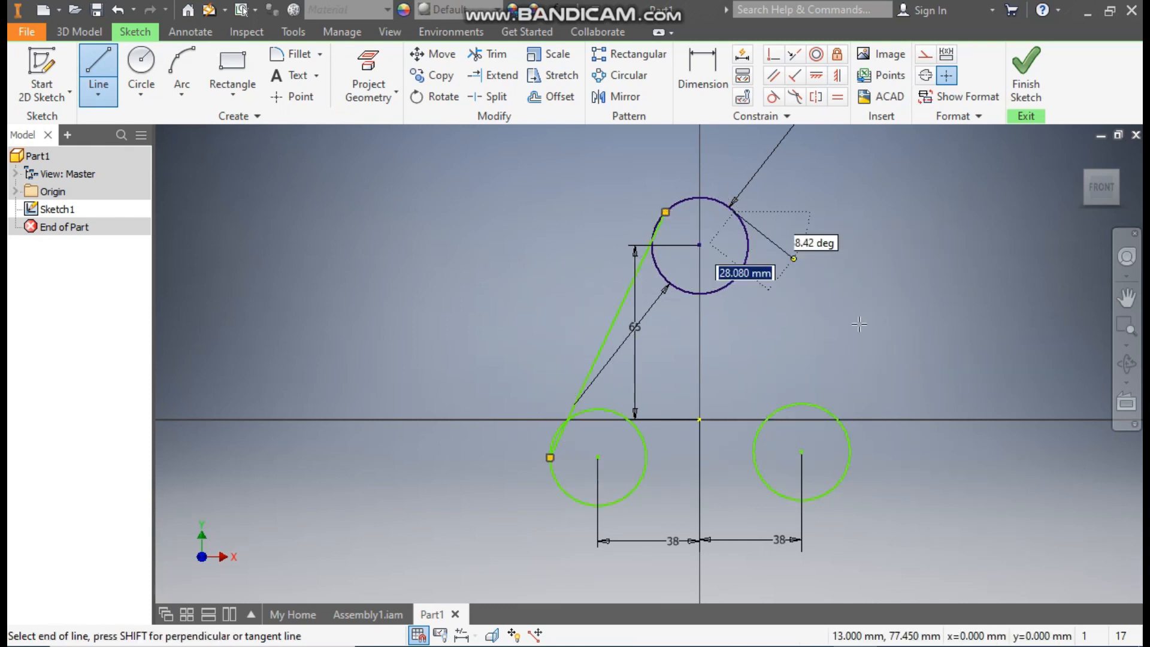
pyautogui.doubleClick(849, 448)
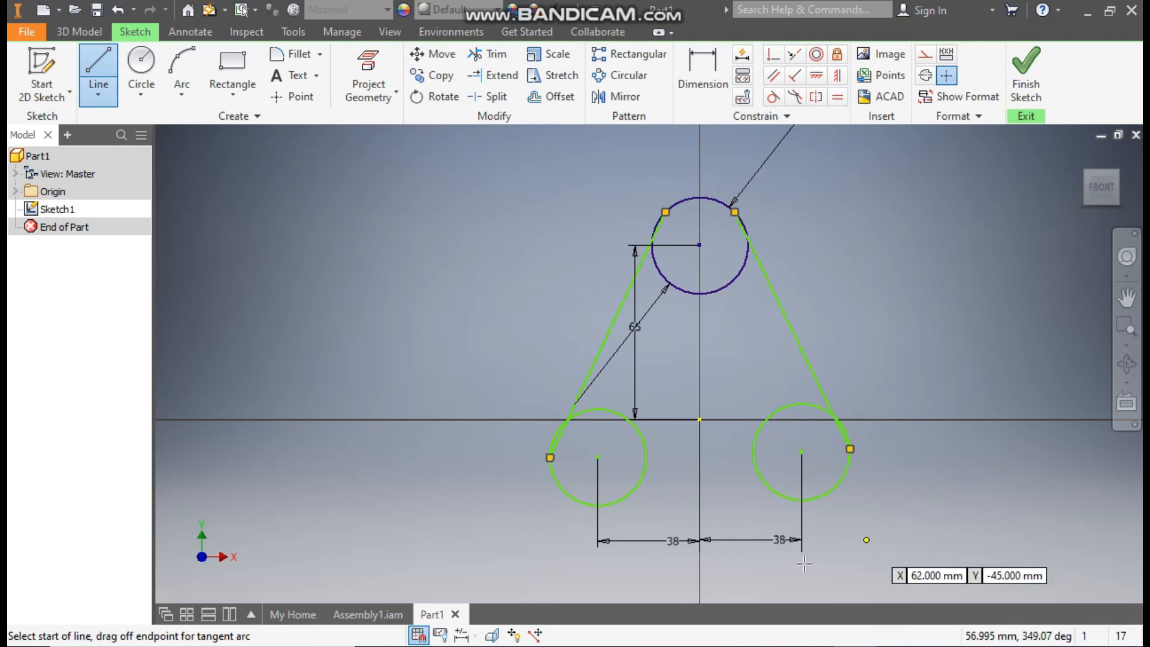
pyautogui.click(598, 505)
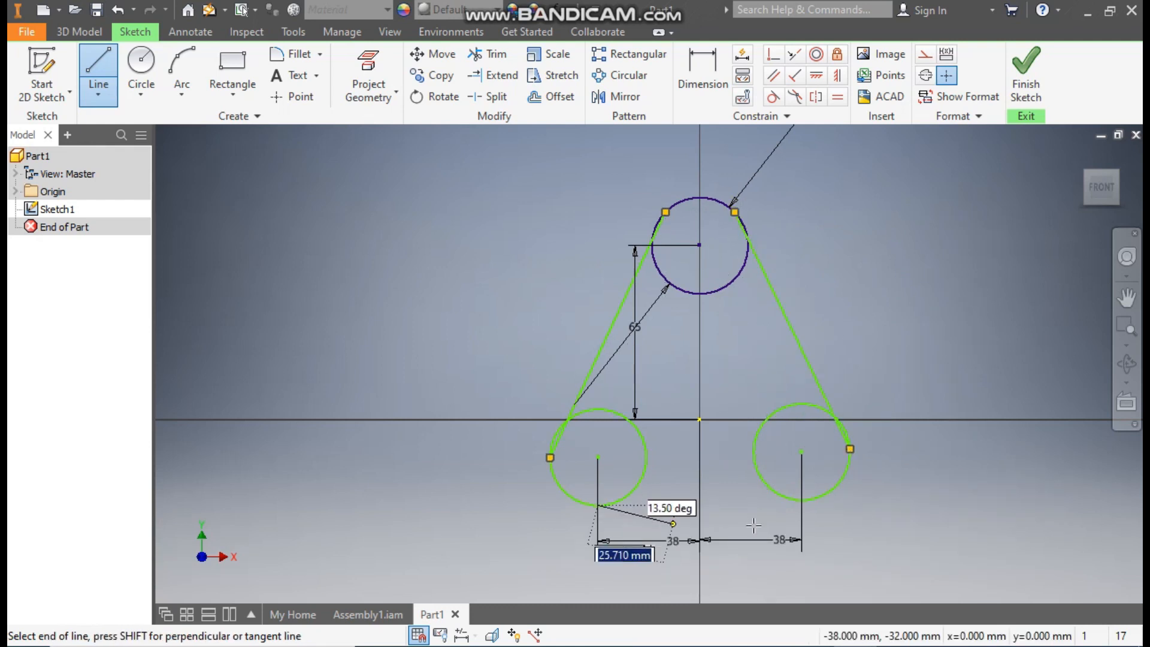
pyautogui.doubleClick(803, 500)
pyautogui.press('Escape')
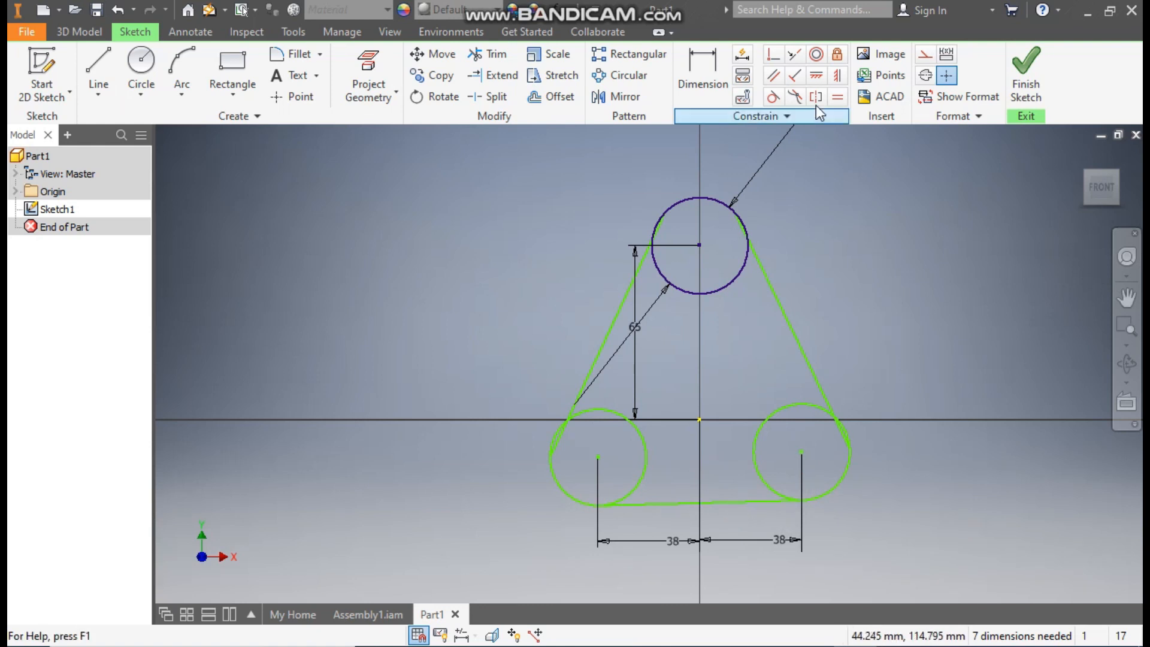
# - Apply a Horizontal constraint between the centres of the two lower circles
pyautogui.click(817, 77)
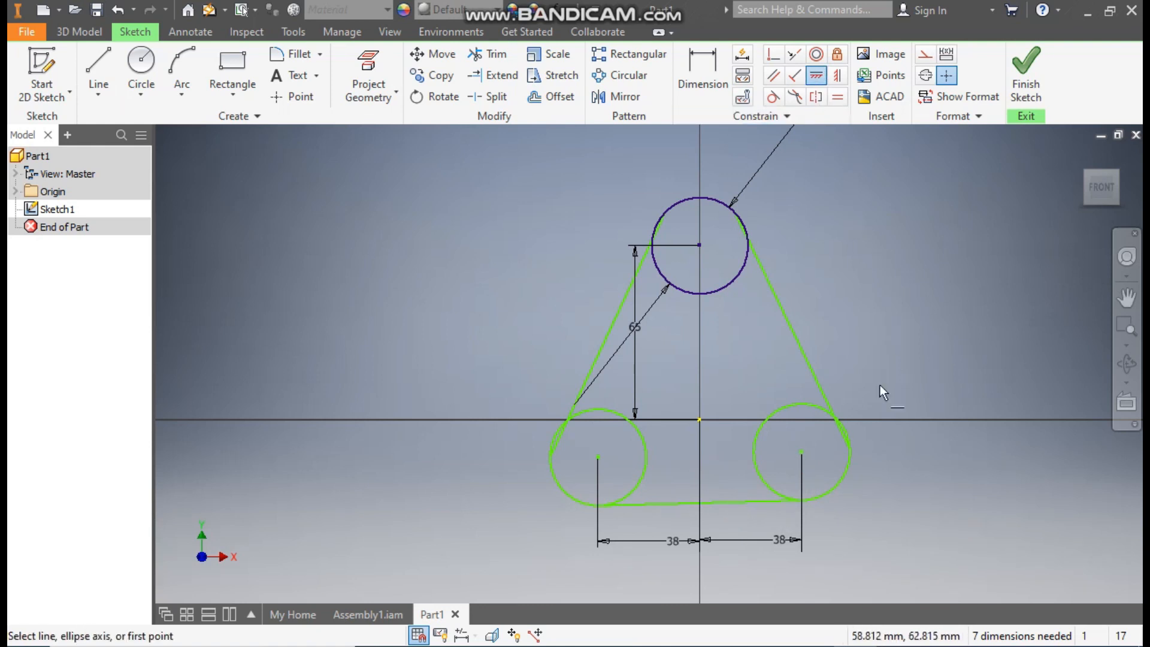
pyautogui.click(801, 451)
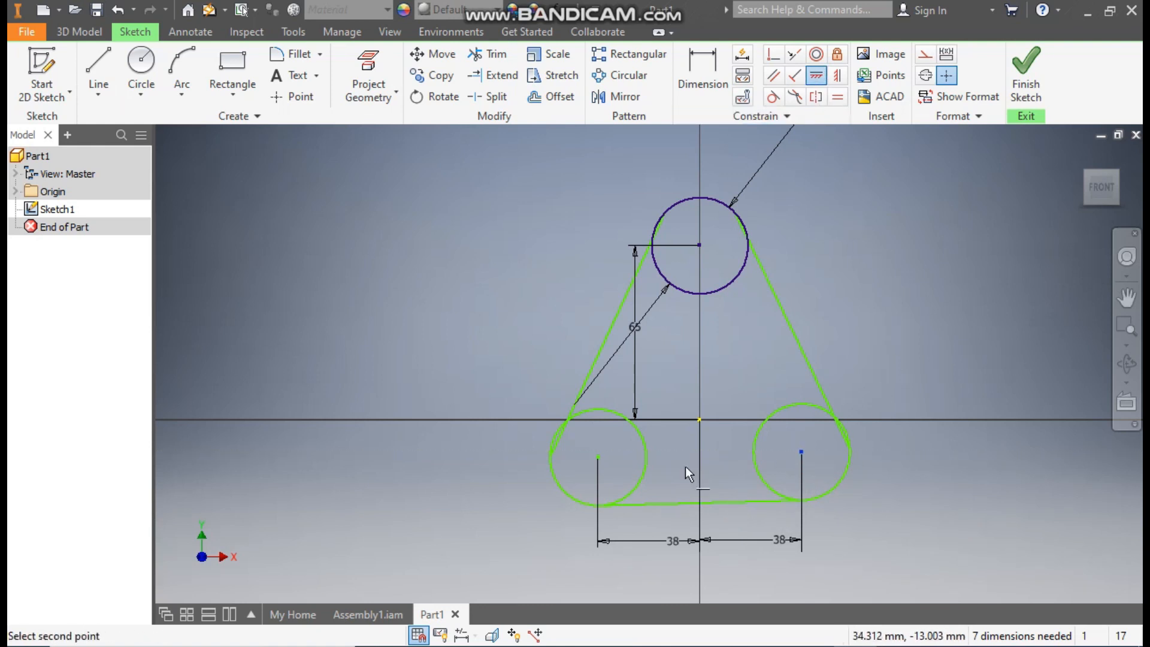
pyautogui.click(598, 458)
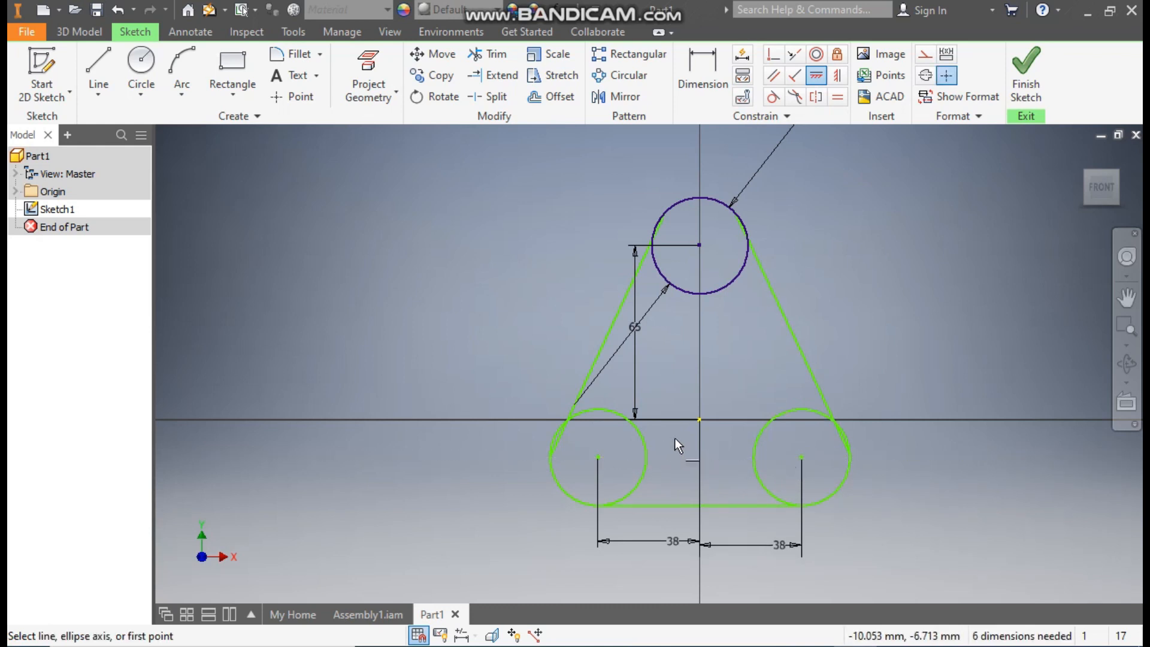
# - Make both slanted side lines tangent to the upper circle
pyautogui.click(772, 97)
pyautogui.click(666, 279)
pyautogui.click(624, 296)
pyautogui.click(743, 267)
pyautogui.click(764, 278)
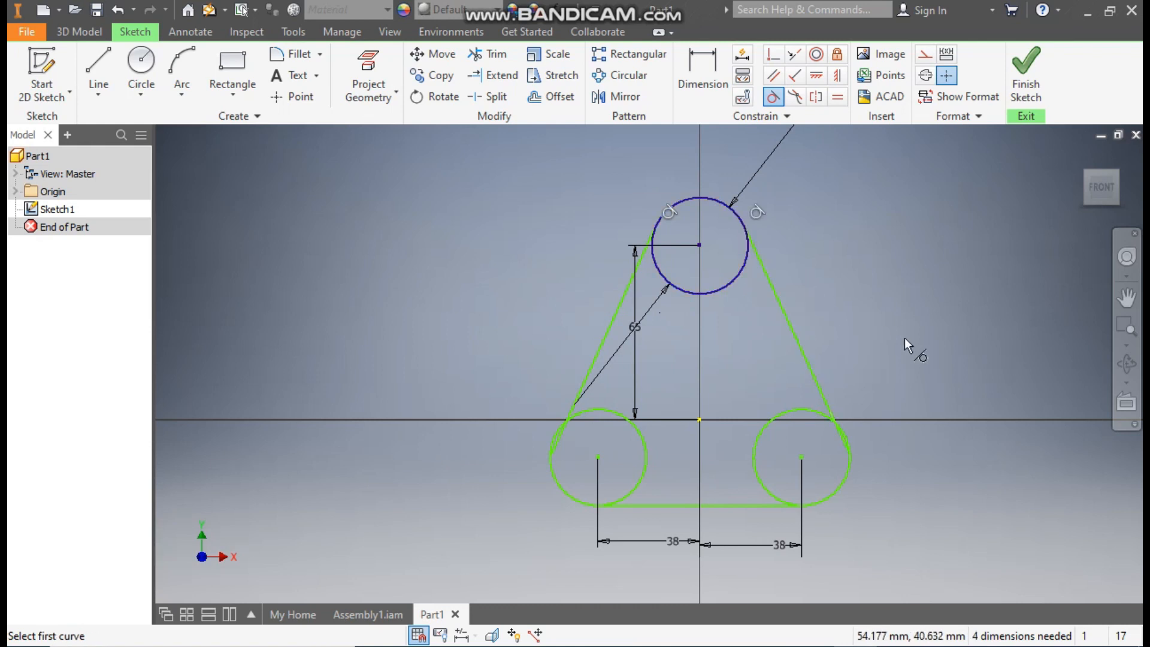
# - Make each slanted side line tangent to the lower circle on its side
pyautogui.click(828, 417)
pyautogui.click(832, 409)
pyautogui.click(618, 414)
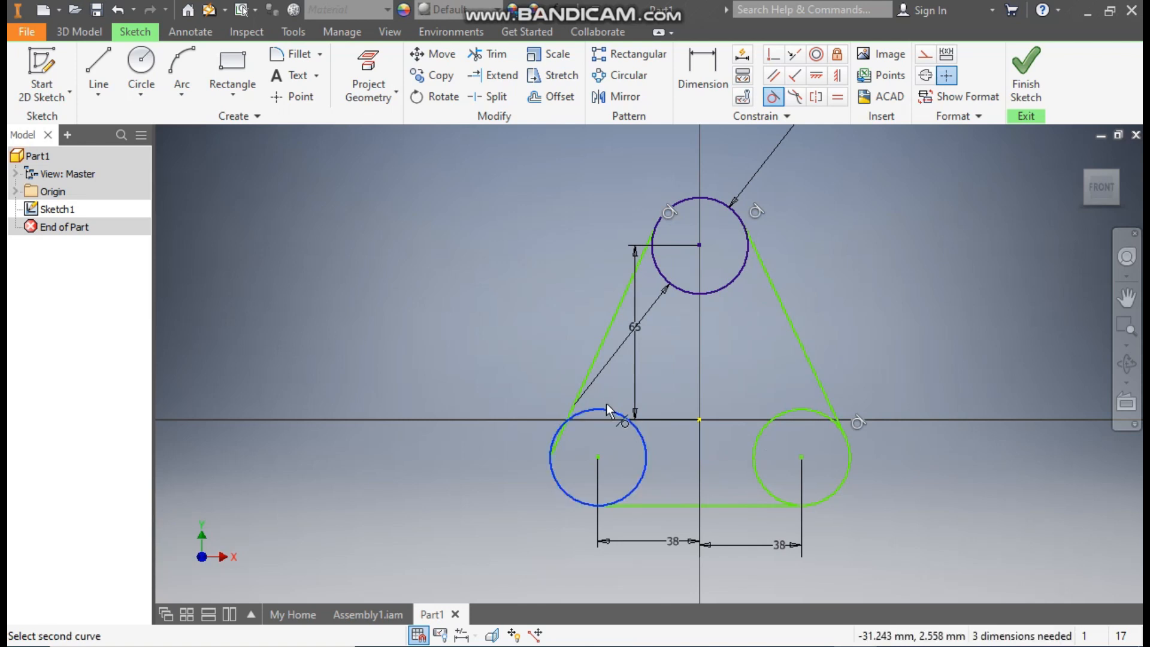
pyautogui.click(587, 390)
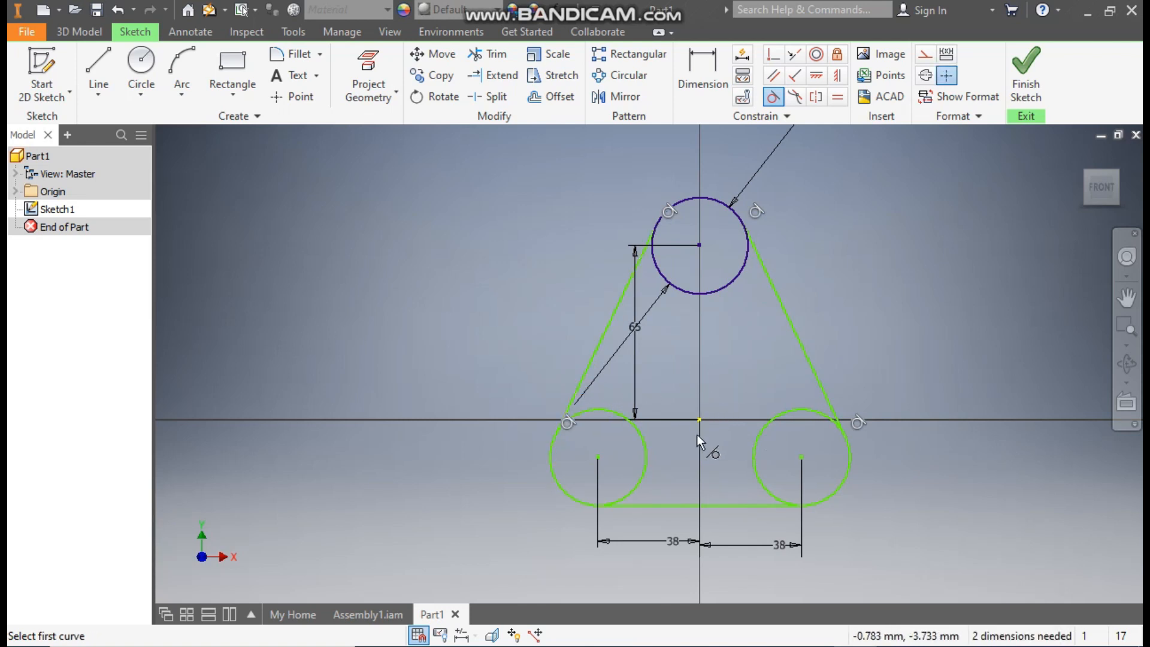
# - Make the bottom line tangent to the lower-left circle and try the same Tangent constraint on the lower-right circle
pyautogui.click(647, 459)
pyautogui.click(666, 505)
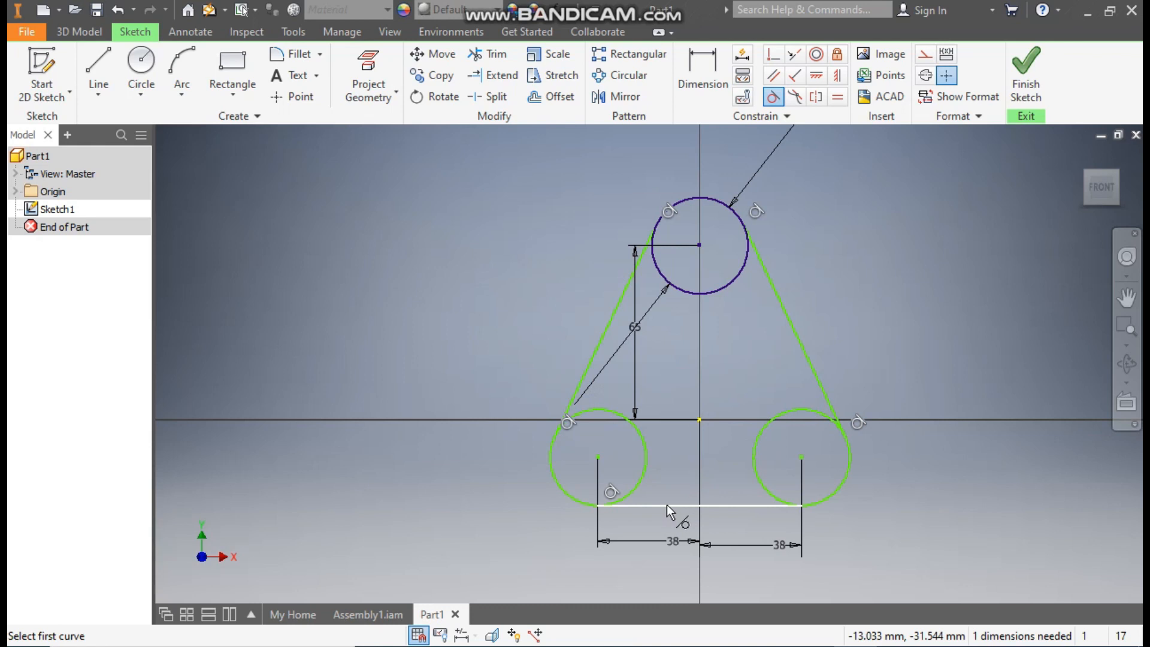
pyautogui.click(754, 474)
pyautogui.click(753, 505)
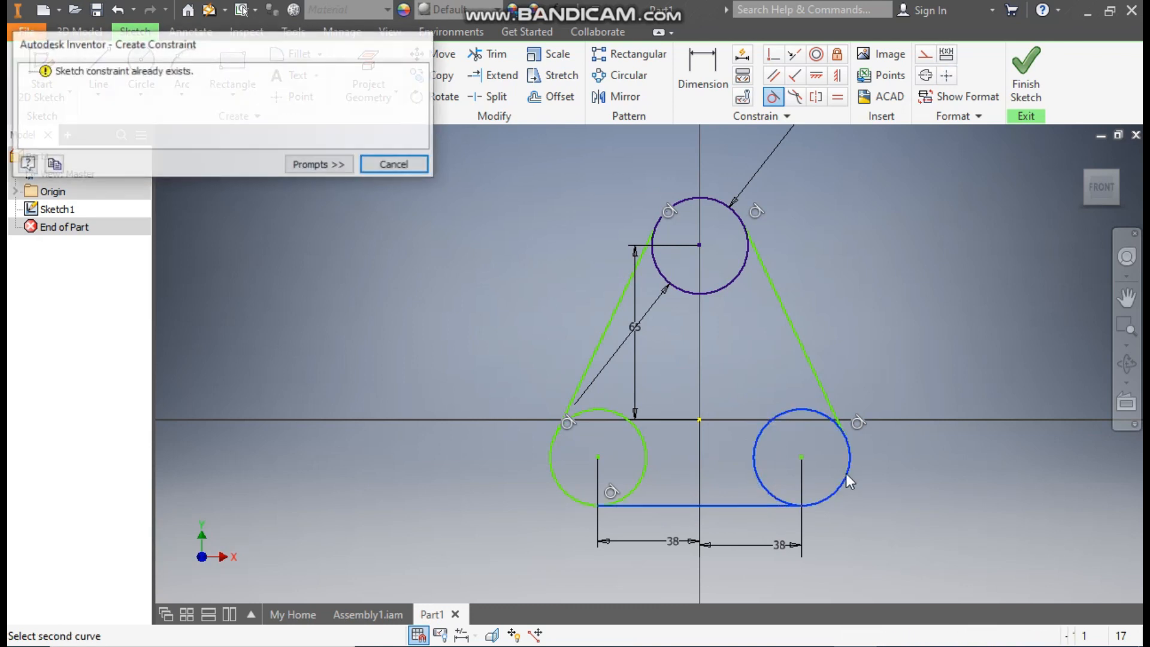
pyautogui.click(395, 165)
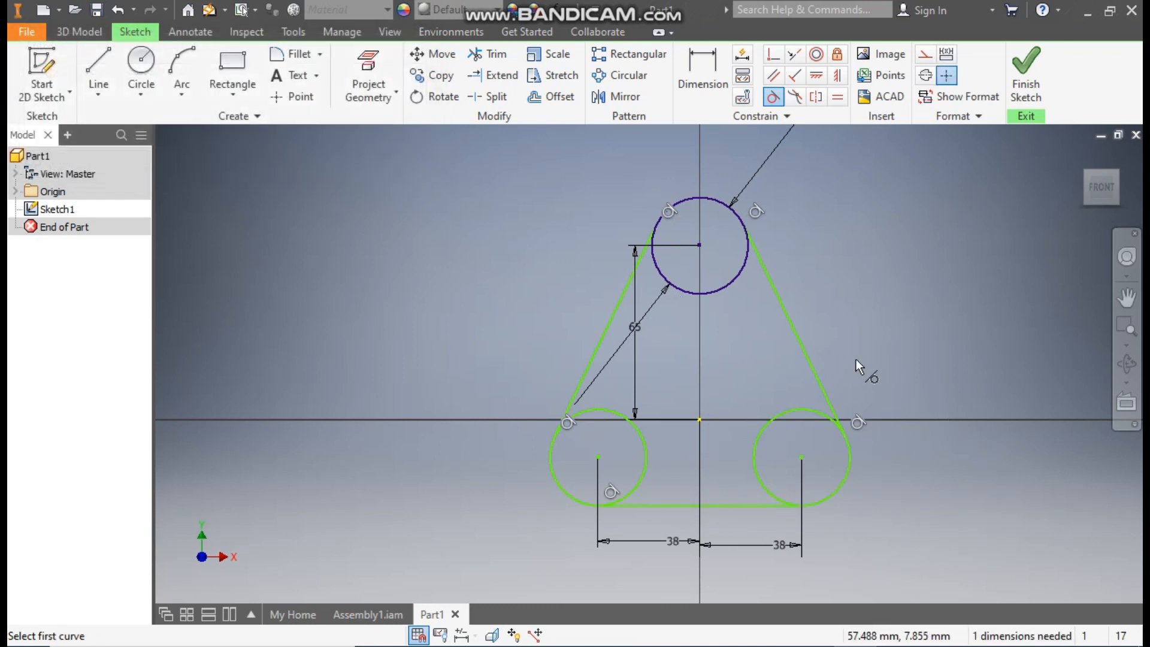
pyautogui.press('Escape')
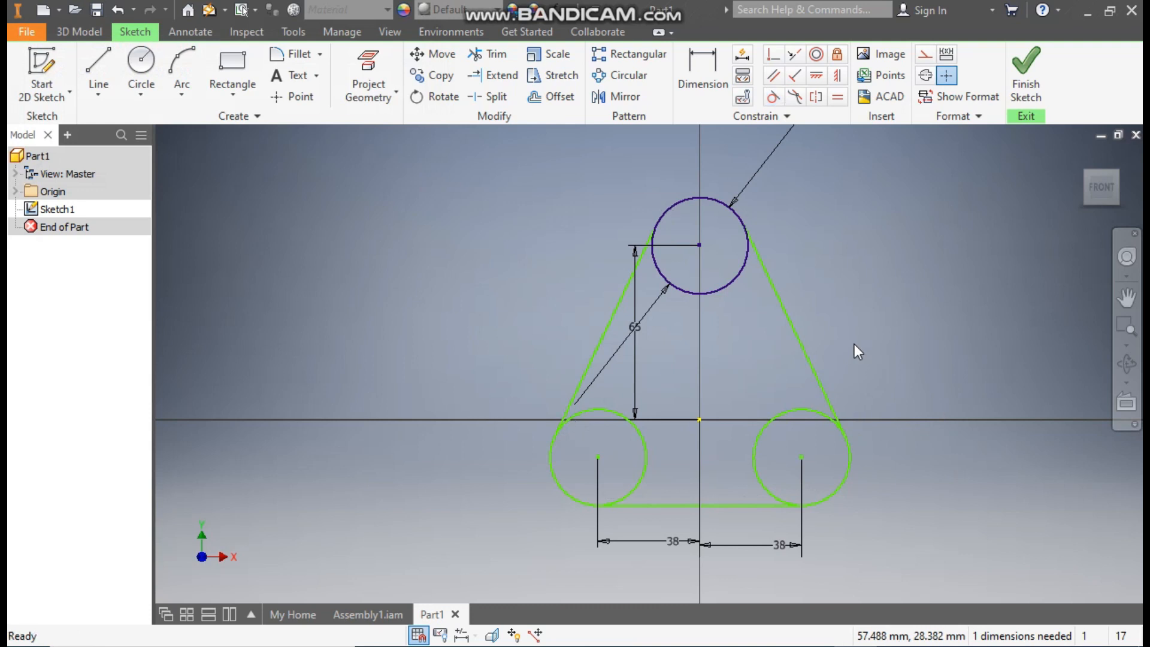
# - Dimension the bottom line 32 mm below the origin
pyautogui.click(706, 67)
pyautogui.click(699, 418)
pyautogui.click(709, 503)
pyautogui.click(455, 465)
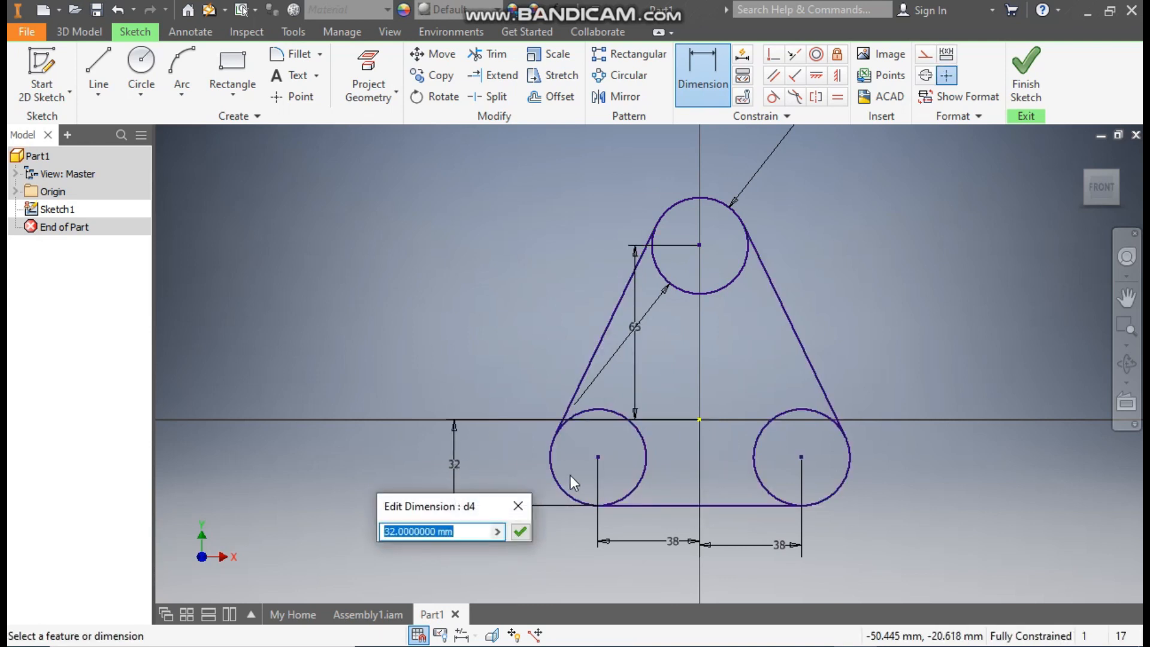
pyautogui.click(523, 531)
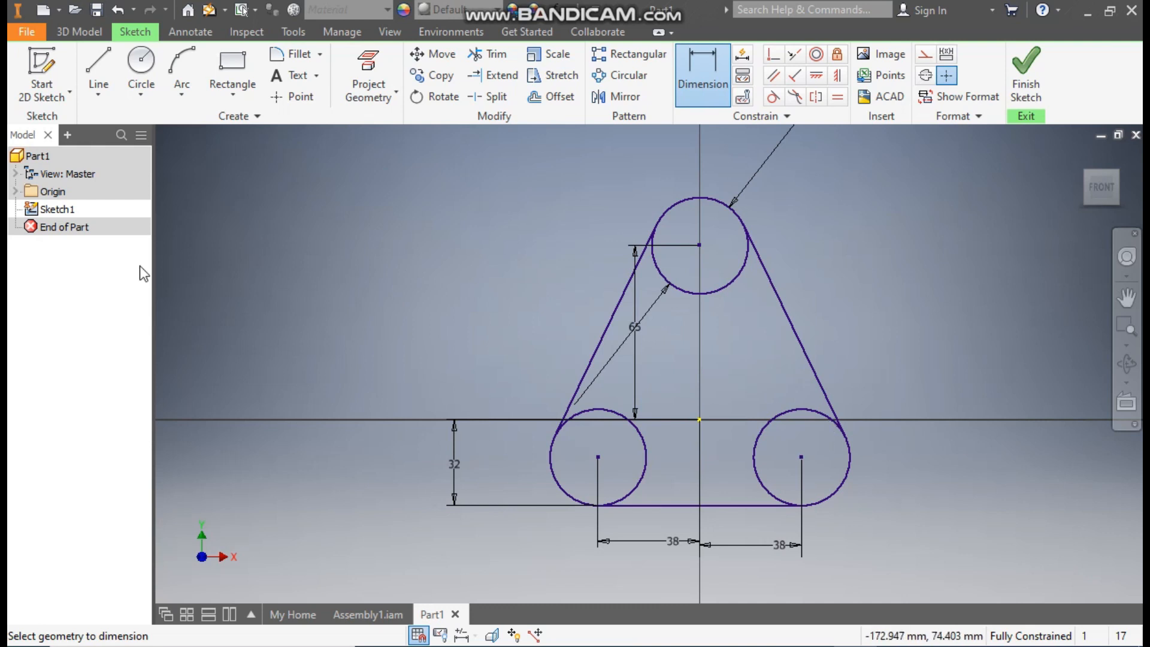
# - Draw two concentric circles centred on the origin with diameters of 35 mm and 25 mm
pyautogui.click(143, 60)
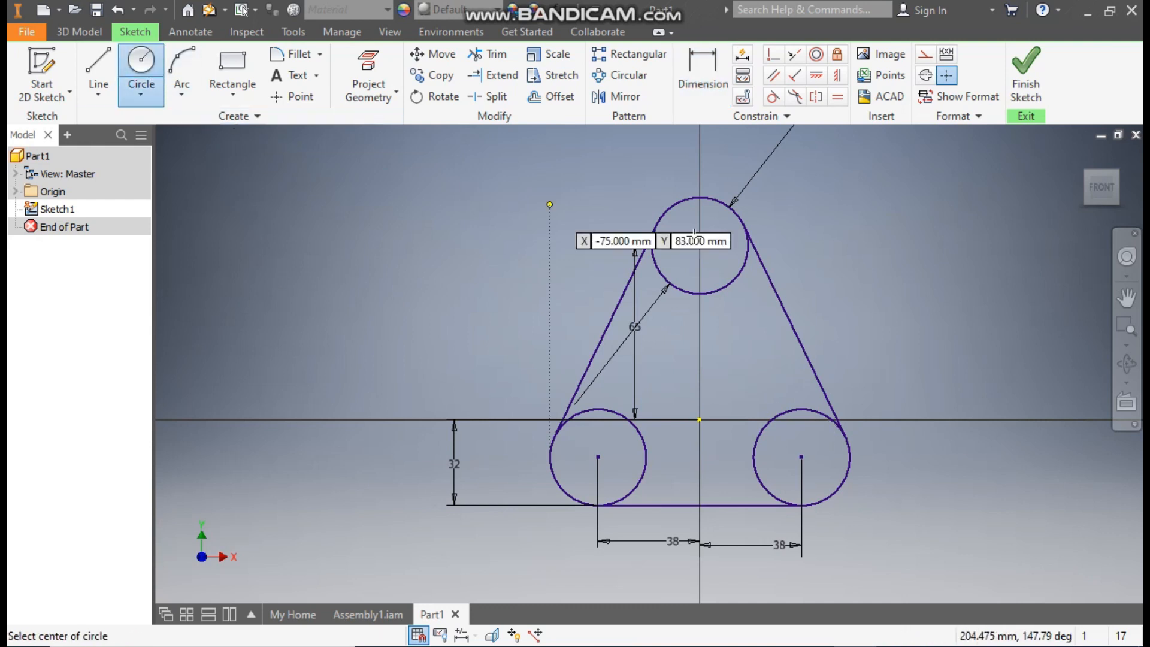
pyautogui.click(699, 420)
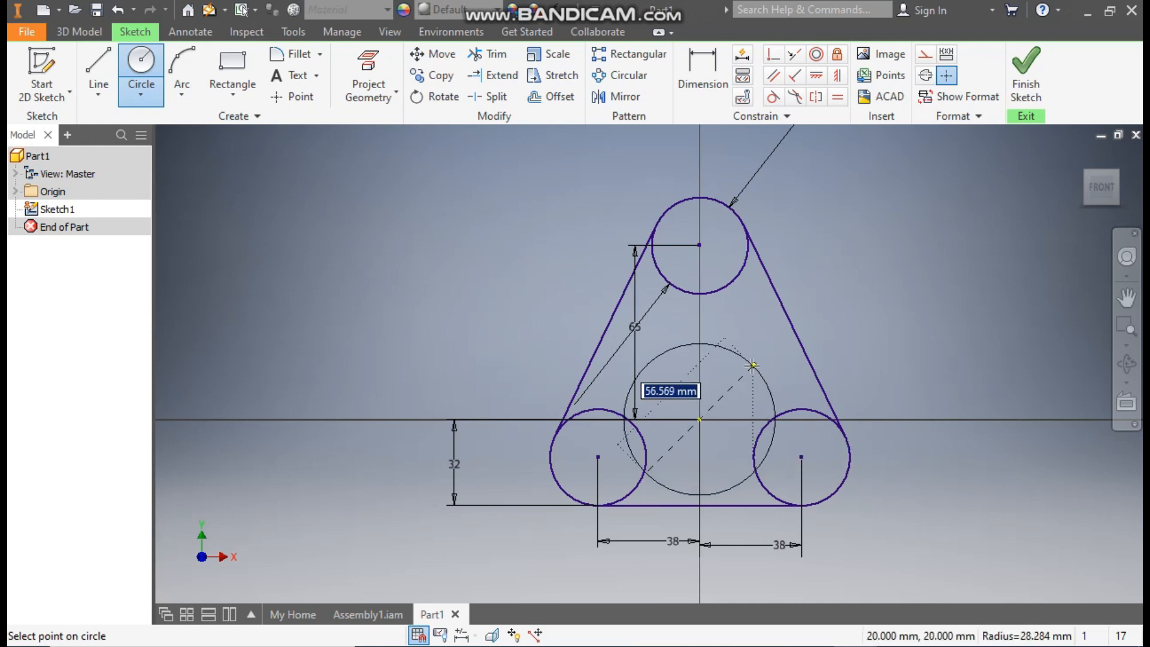
pyautogui.write('35')
pyautogui.press('Return')
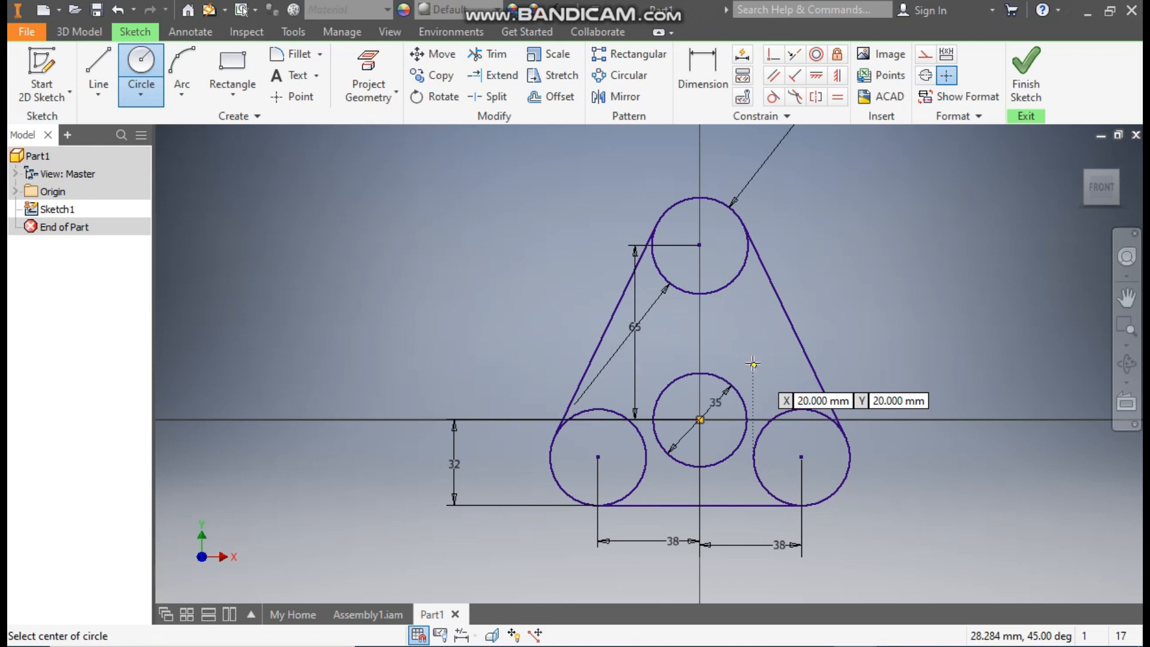
pyautogui.click(700, 419)
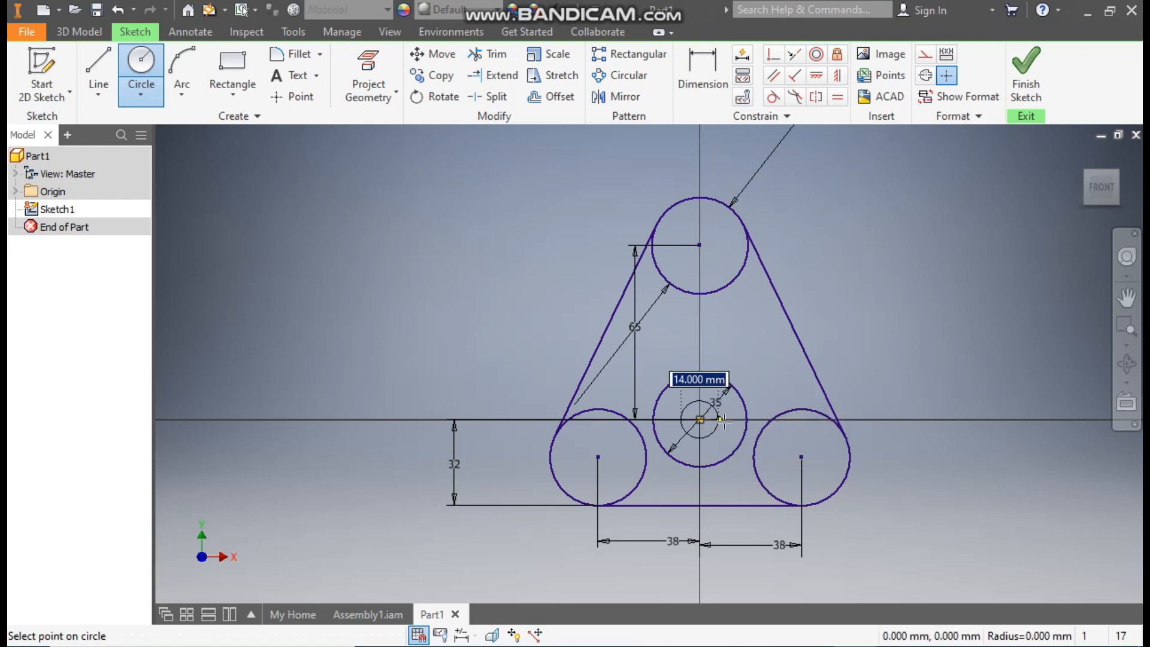
pyautogui.write('25')
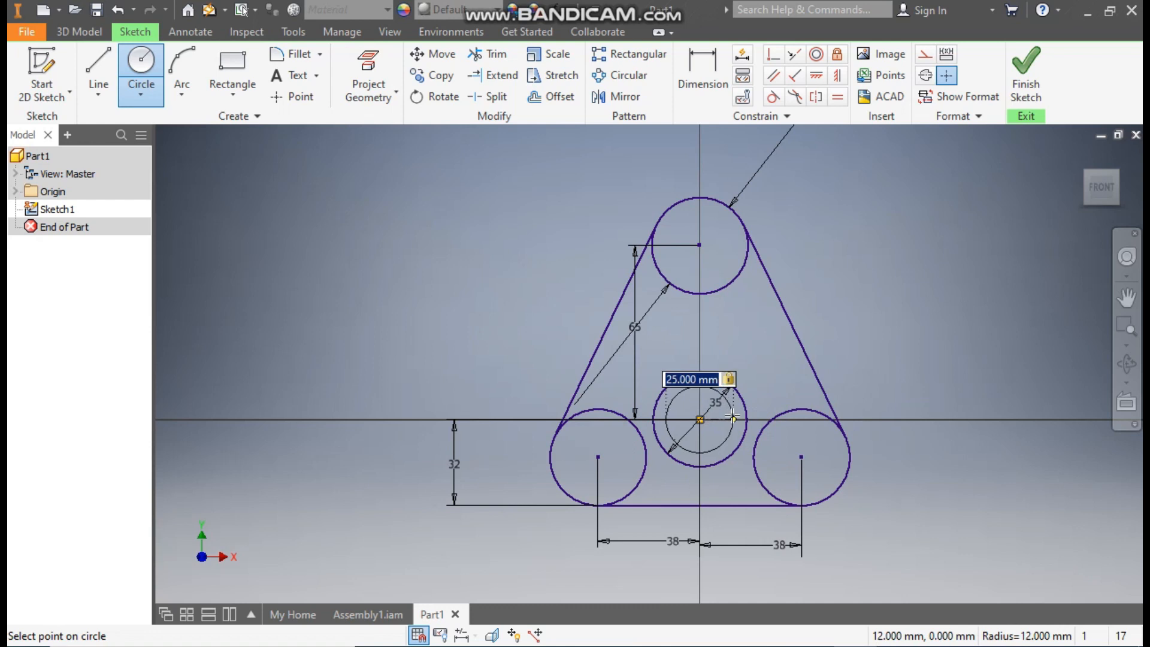
pyautogui.press('Return')
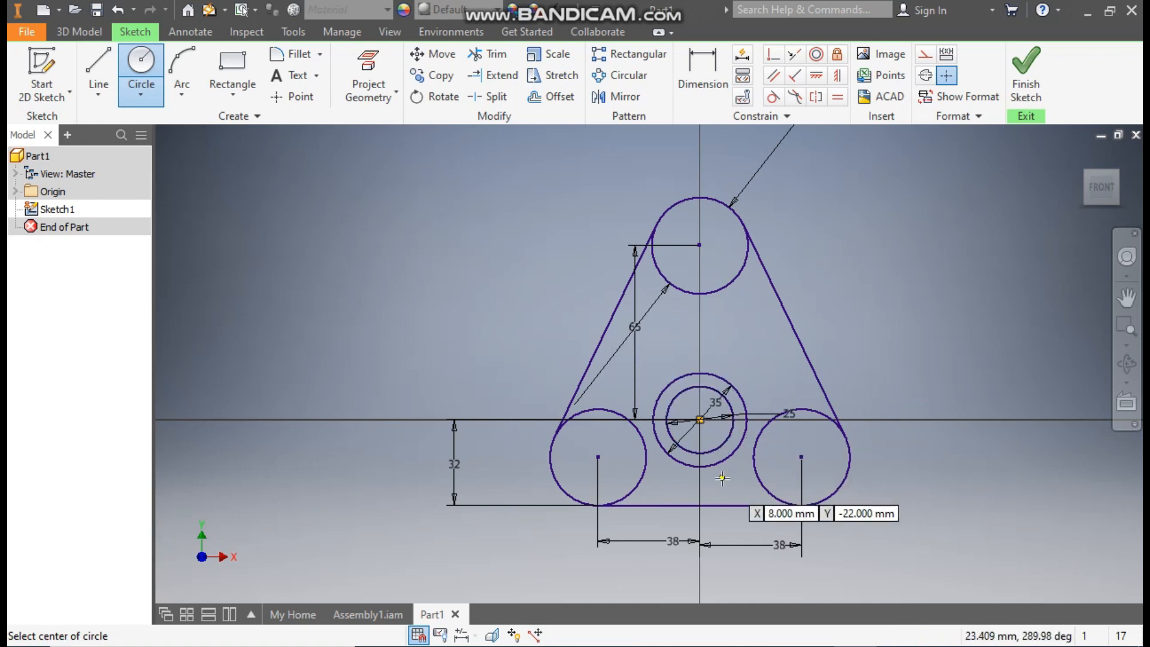
# - Draw a 6 mm diameter circle centred on the lowest point of the 35 mm circle
pyautogui.scroll(3, 719, 504)
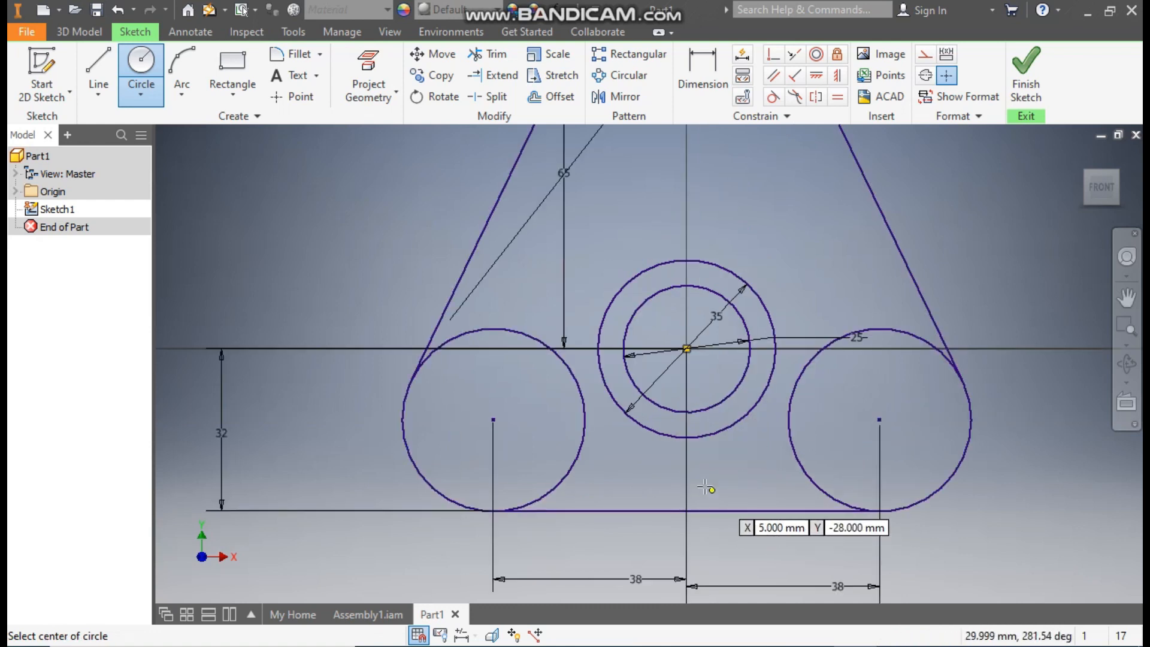
pyautogui.click(683, 437)
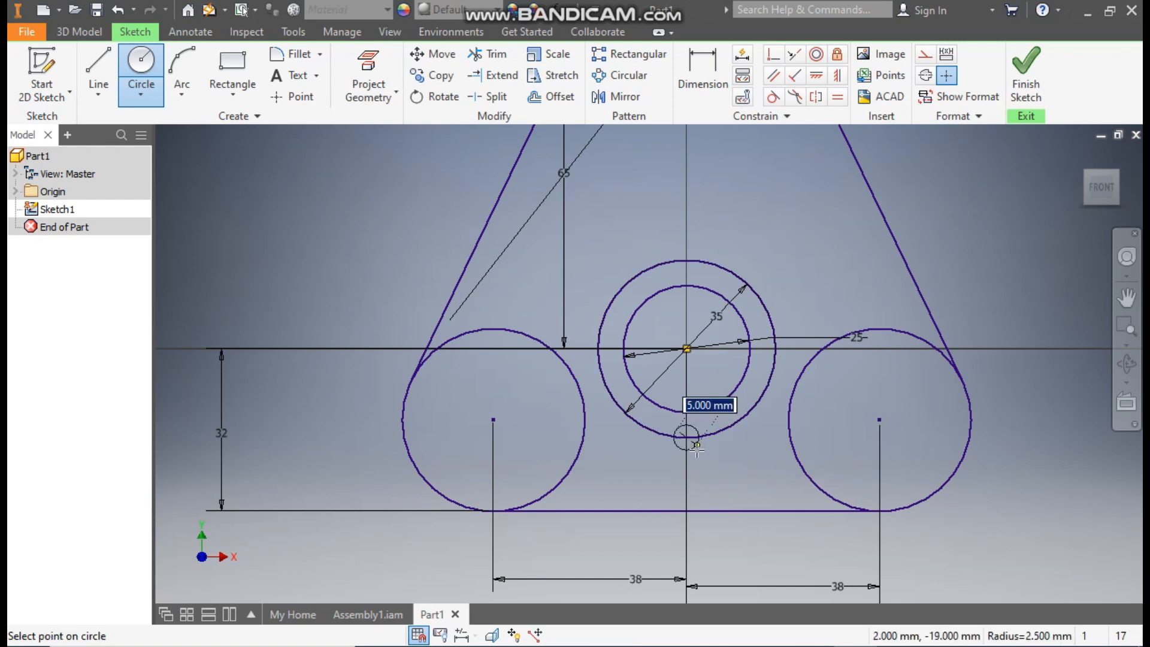
pyautogui.press('Escape')
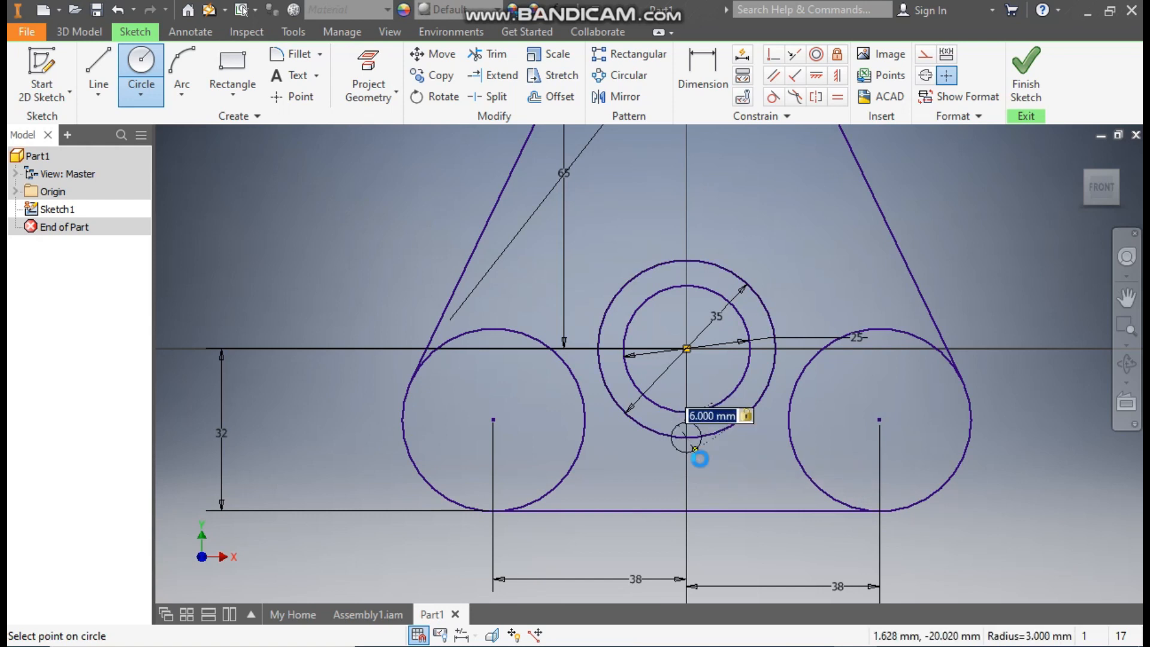
pyautogui.press('Escape')
pyautogui.click(704, 461)
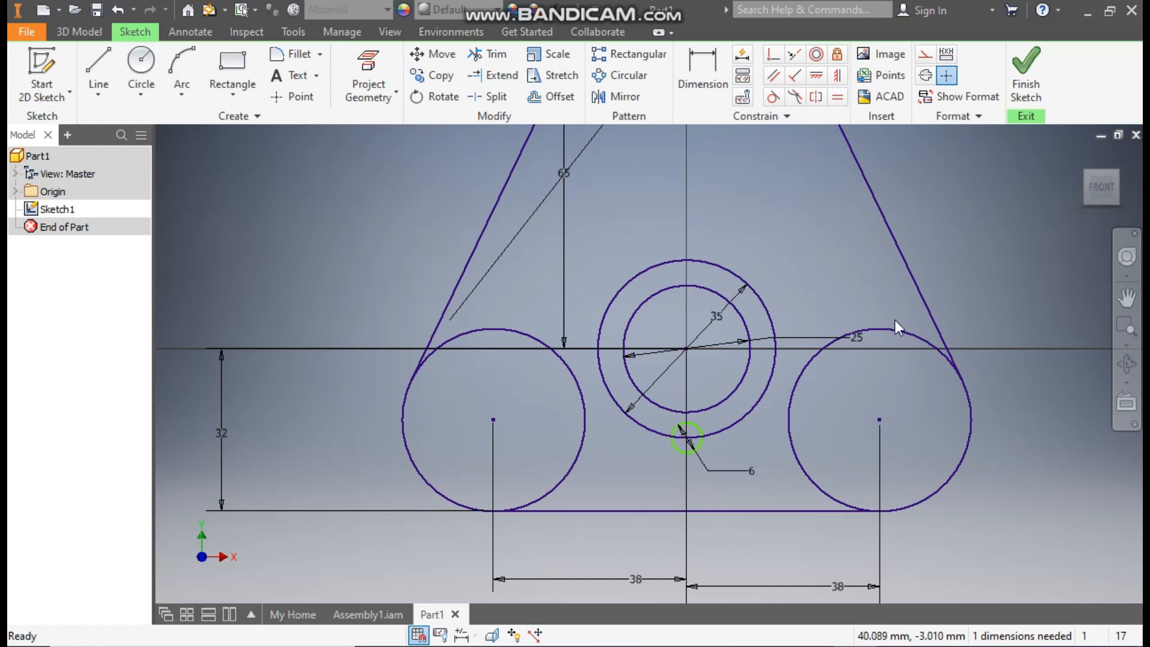
# - Constrain the 6 mm circle's centre vertically in line with the origin
pyautogui.click(837, 77)
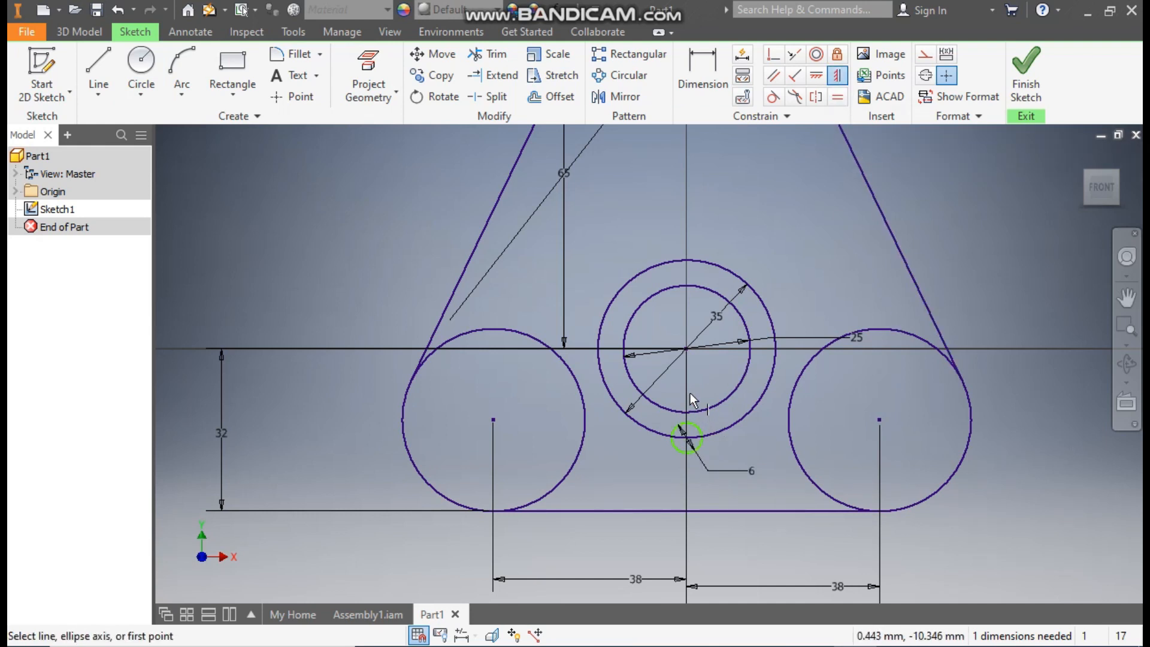
pyautogui.click(689, 428)
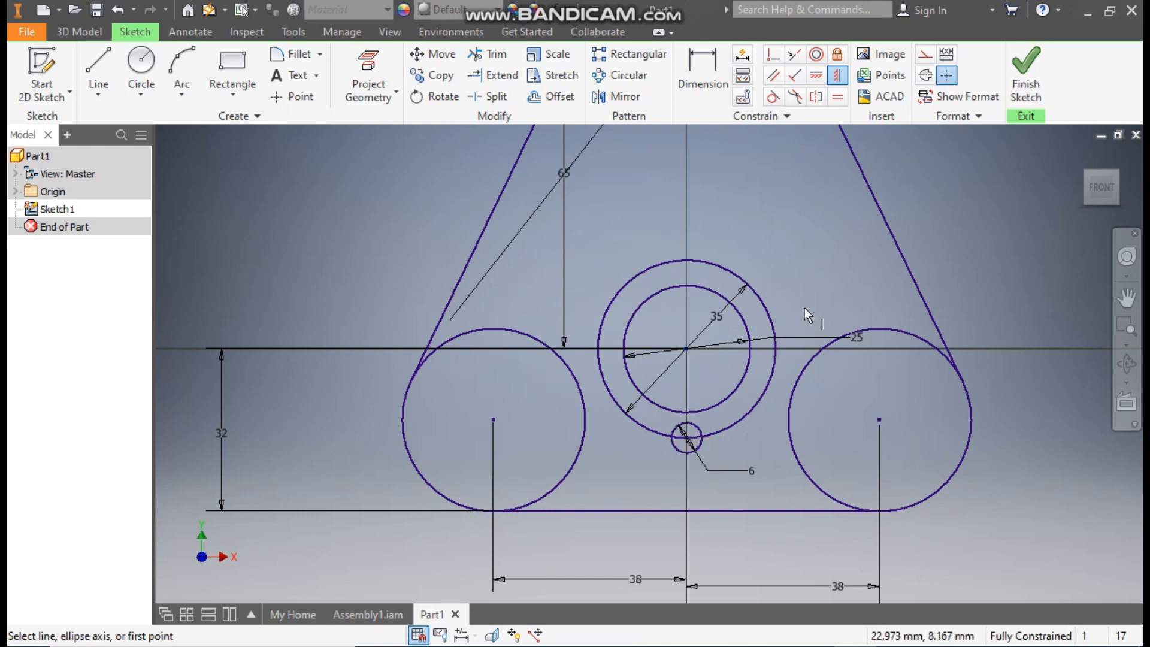
pyautogui.press('Escape')
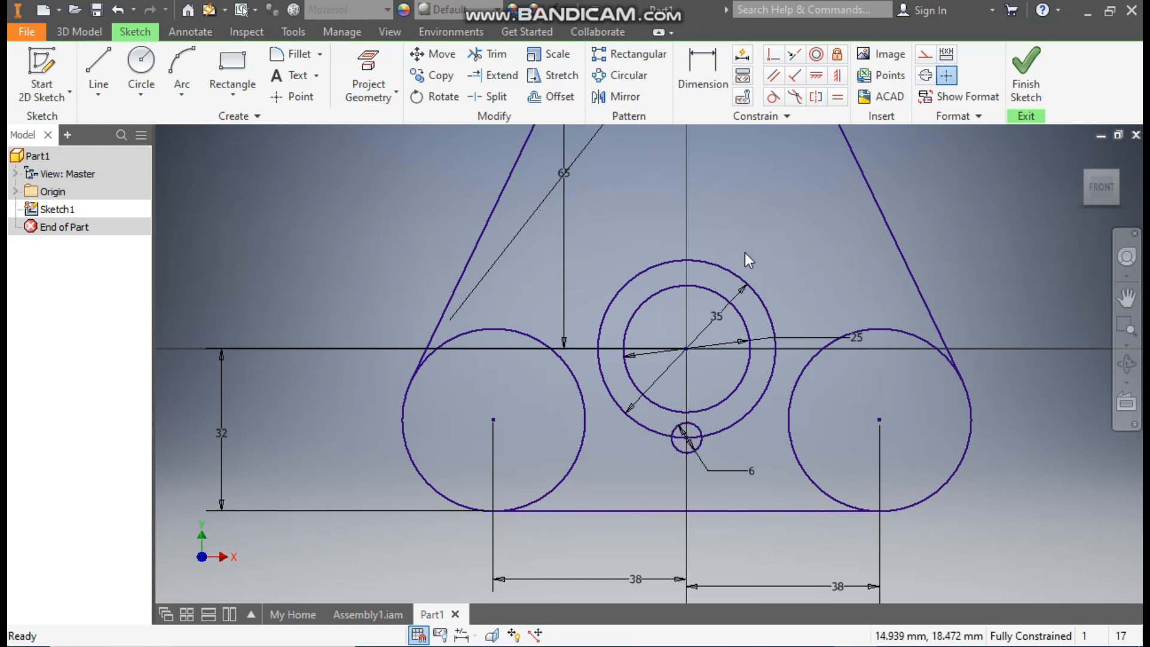
# - Convert the 35 mm circle to construction geometry
pyautogui.click(725, 268)
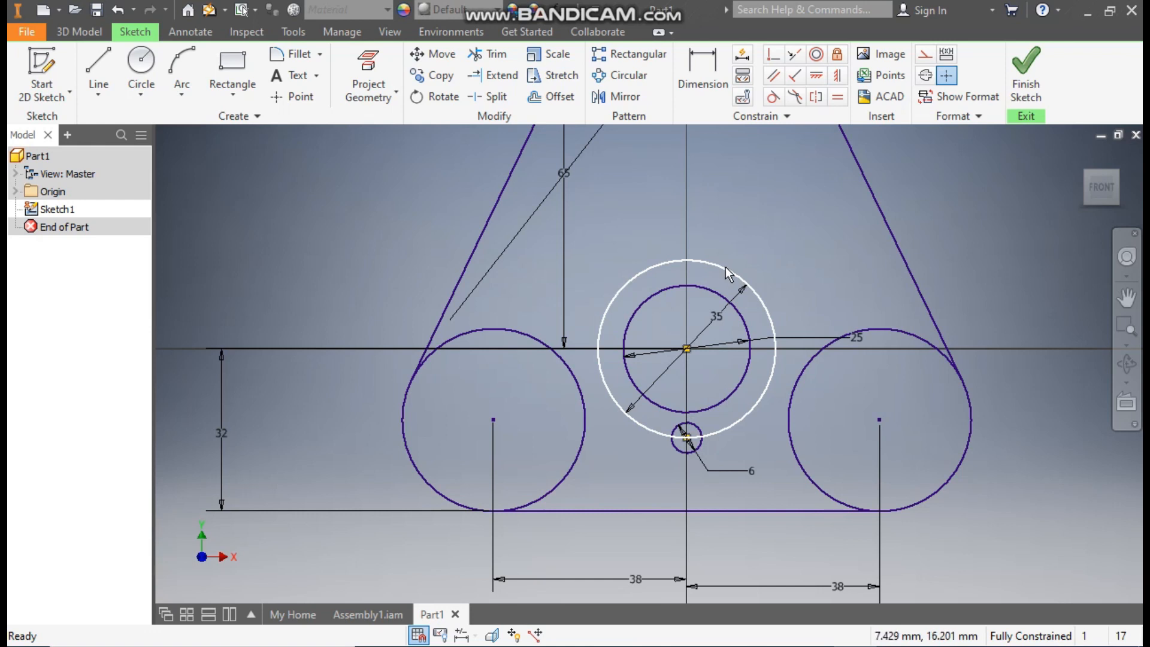
pyautogui.click(926, 58)
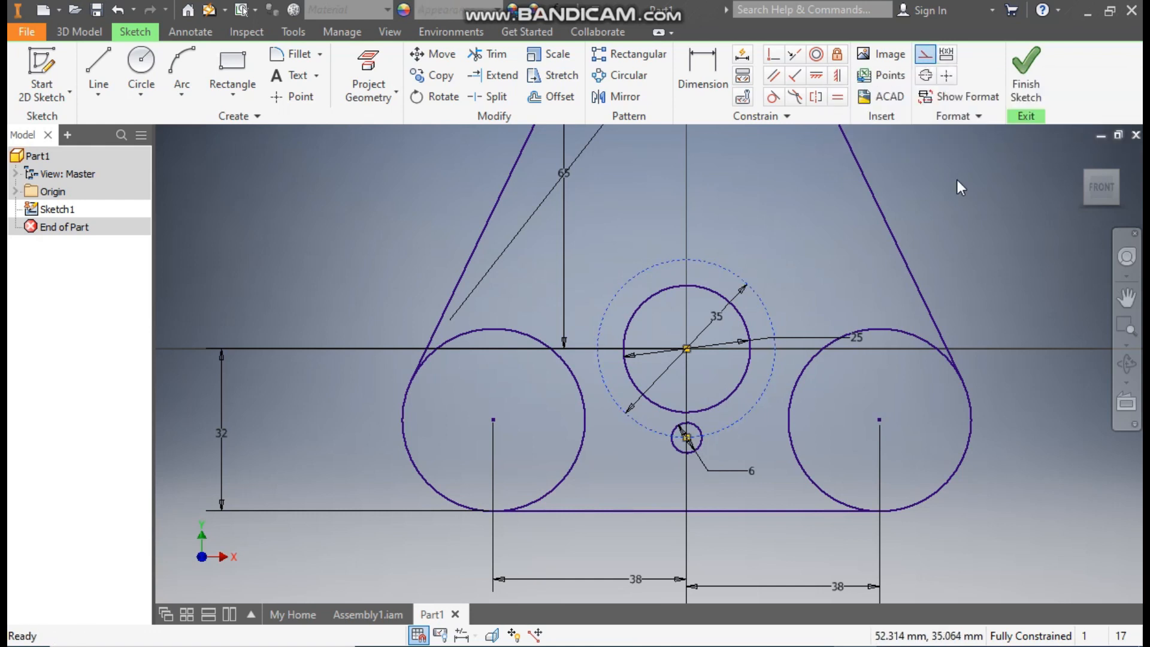
# - Create a circular pattern of the 6 mm circle around the central bore with 3 instances over 360 degrees
pyautogui.click(620, 77)
pyautogui.click(684, 436)
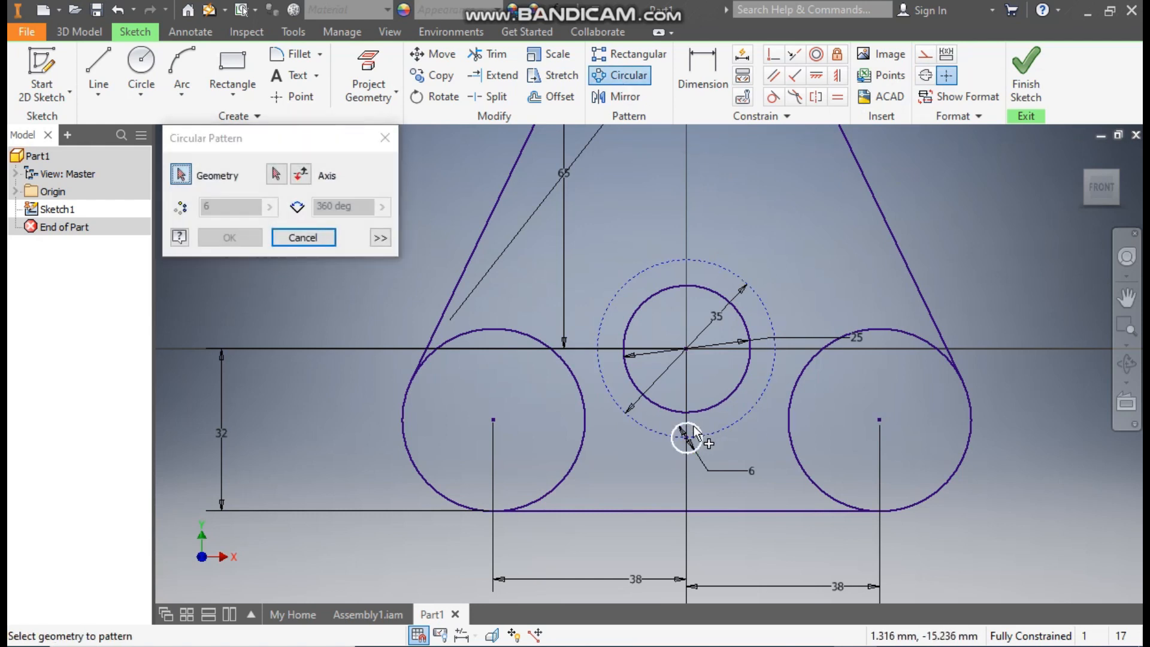
pyautogui.click(277, 174)
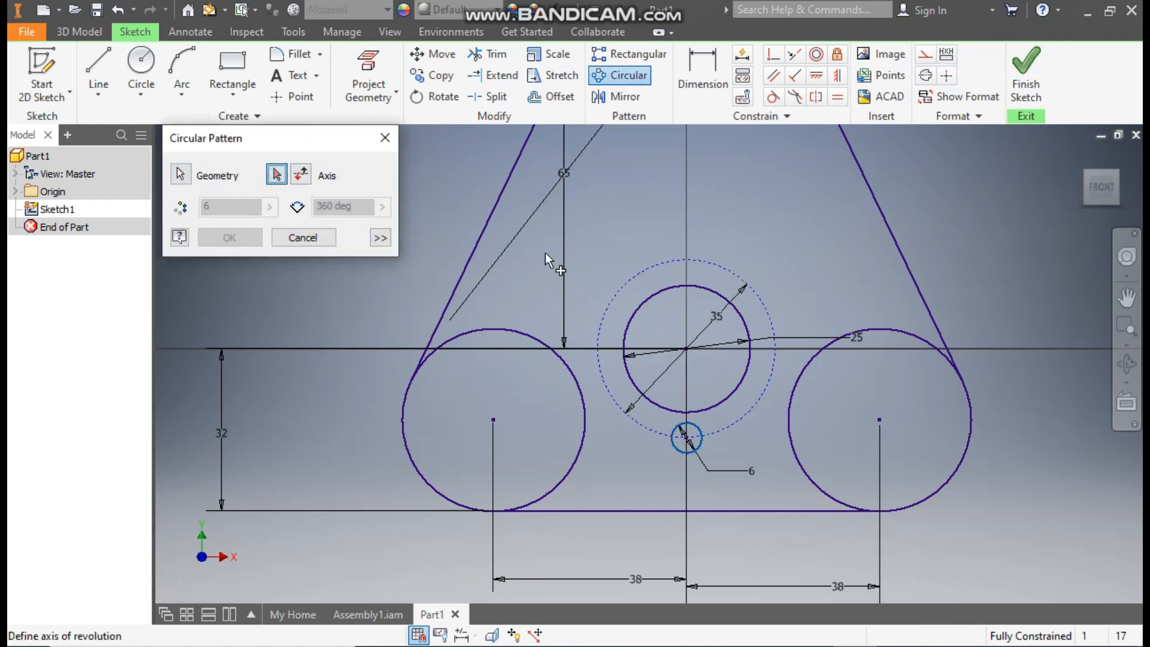
pyautogui.click(765, 301)
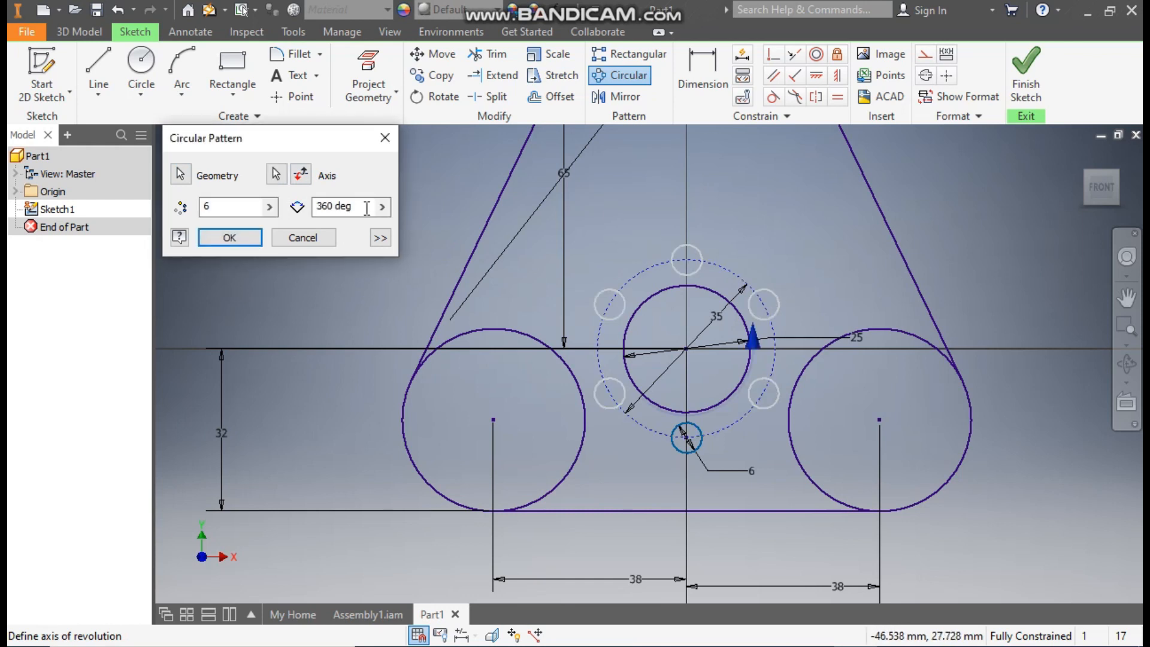
pyautogui.doubleClick(246, 206)
pyautogui.write('3')
pyautogui.click(228, 238)
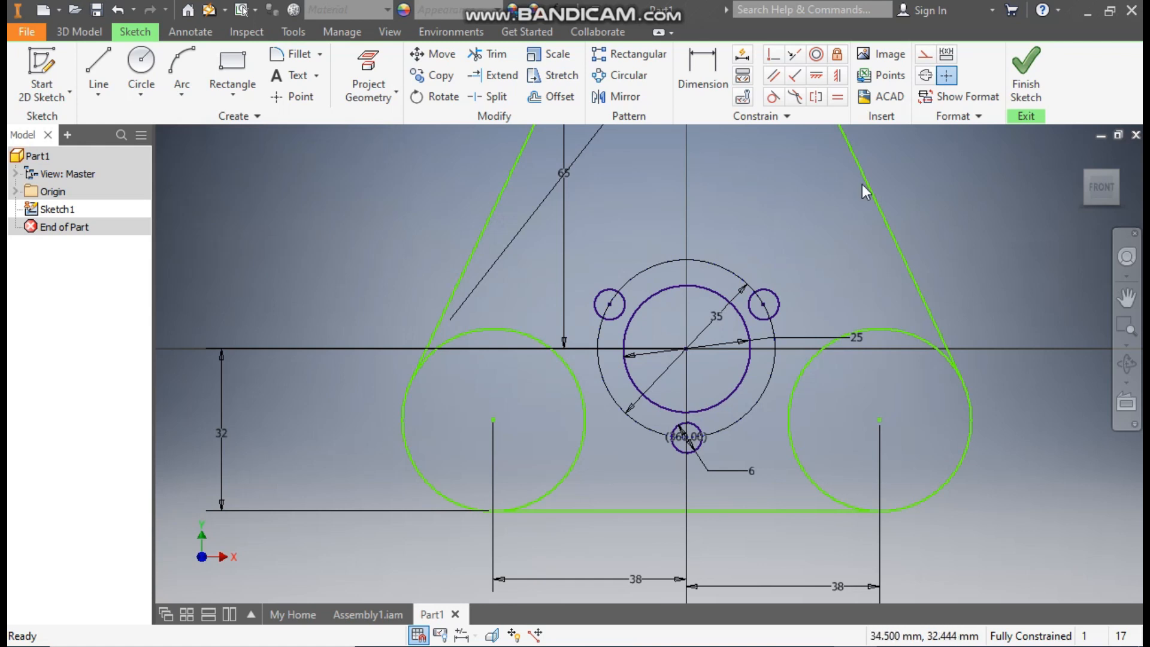
# - Trim the inner portions of the three corner circles to leave a single rounded triangular outline
pyautogui.scroll(-3, 862, 185)
pyautogui.moveTo(860, 257); pyautogui.dragTo(920, 230)
pyautogui.scroll(-2, 921, 231)
pyautogui.moveTo(921, 231); pyautogui.dragTo(870, 304, button='middle')
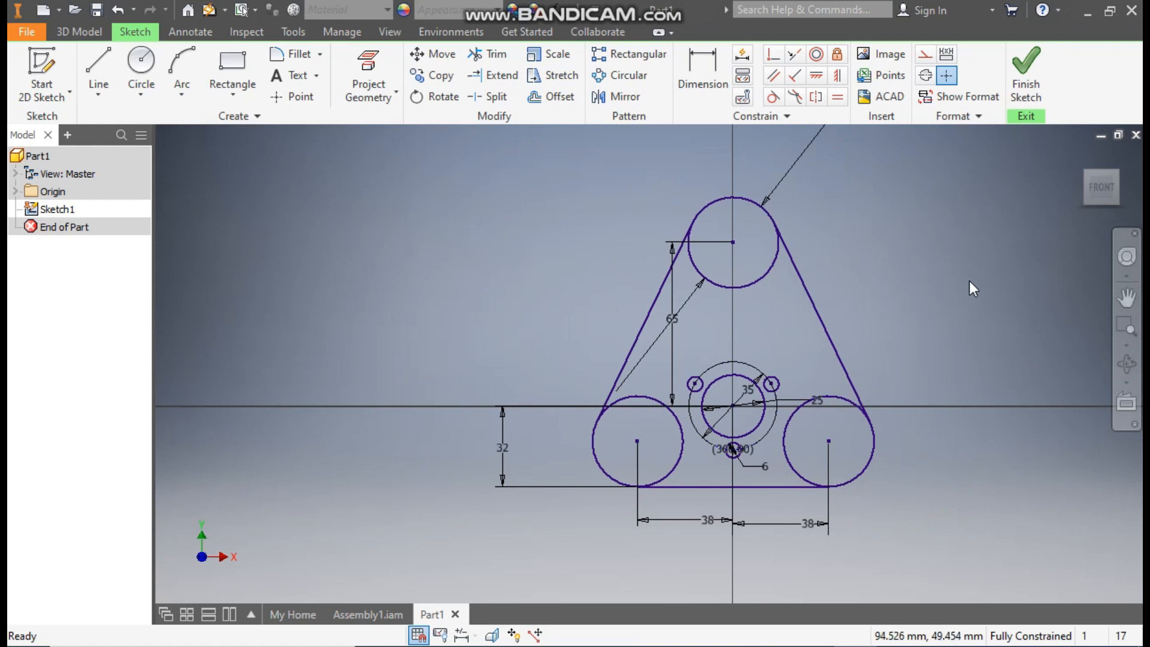
pyautogui.click(473, 54)
pyautogui.click(758, 277)
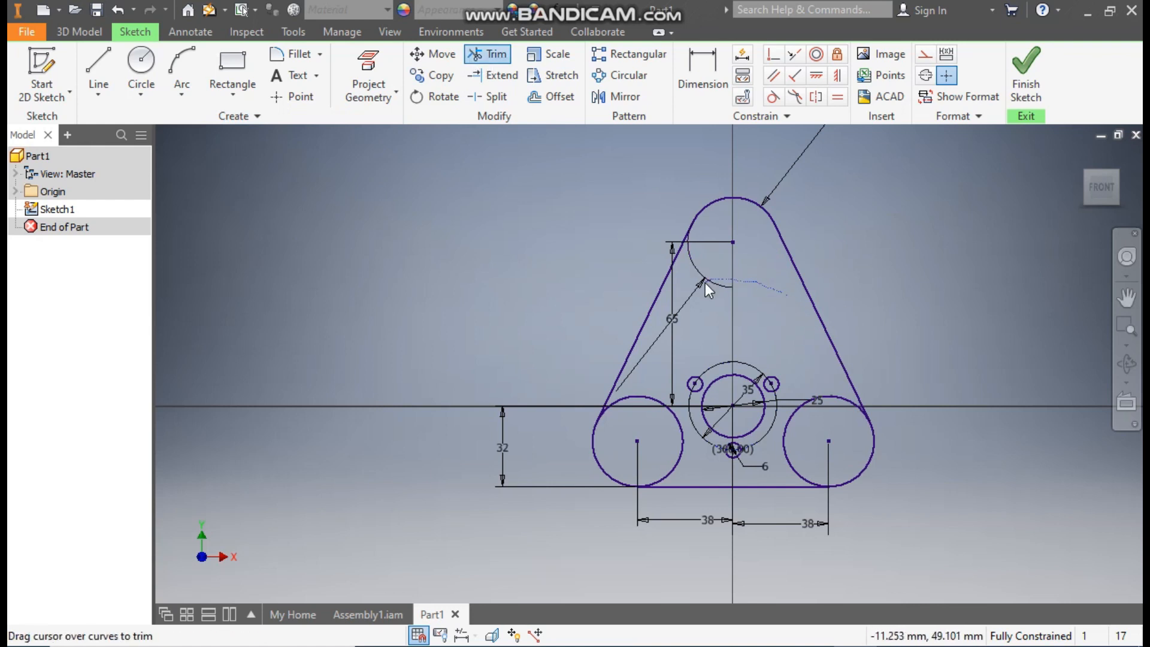
pyautogui.click(803, 404)
pyautogui.click(681, 443)
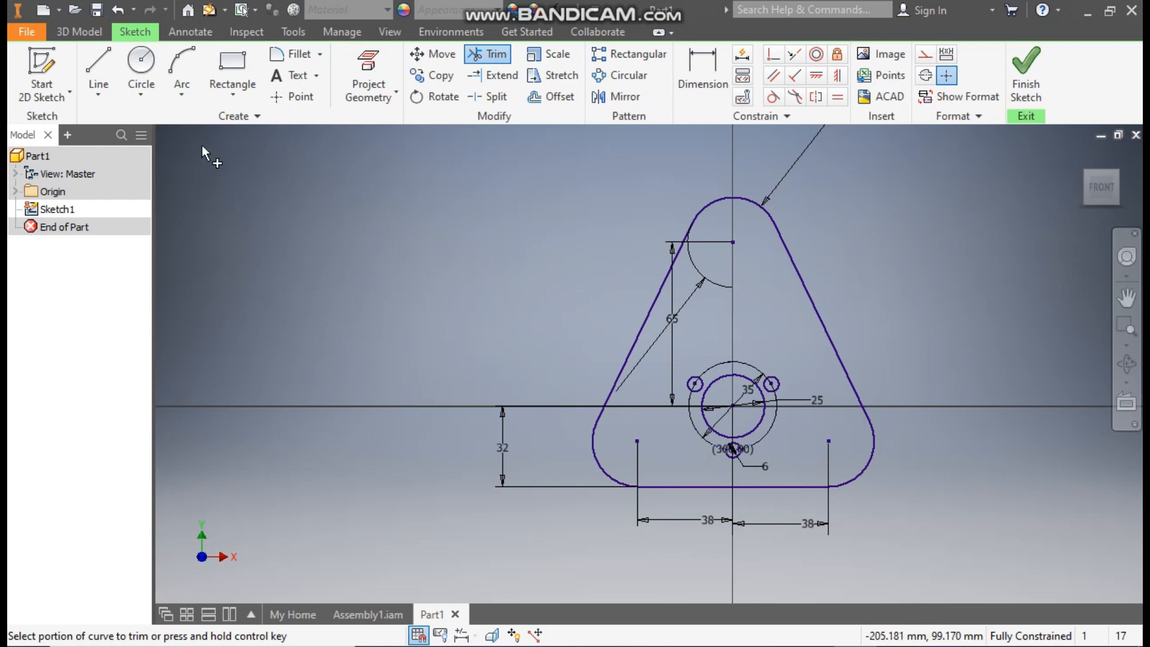
# - Draw a 15 mm diameter circle concentric with each of the three rounded corners
pyautogui.click(146, 64)
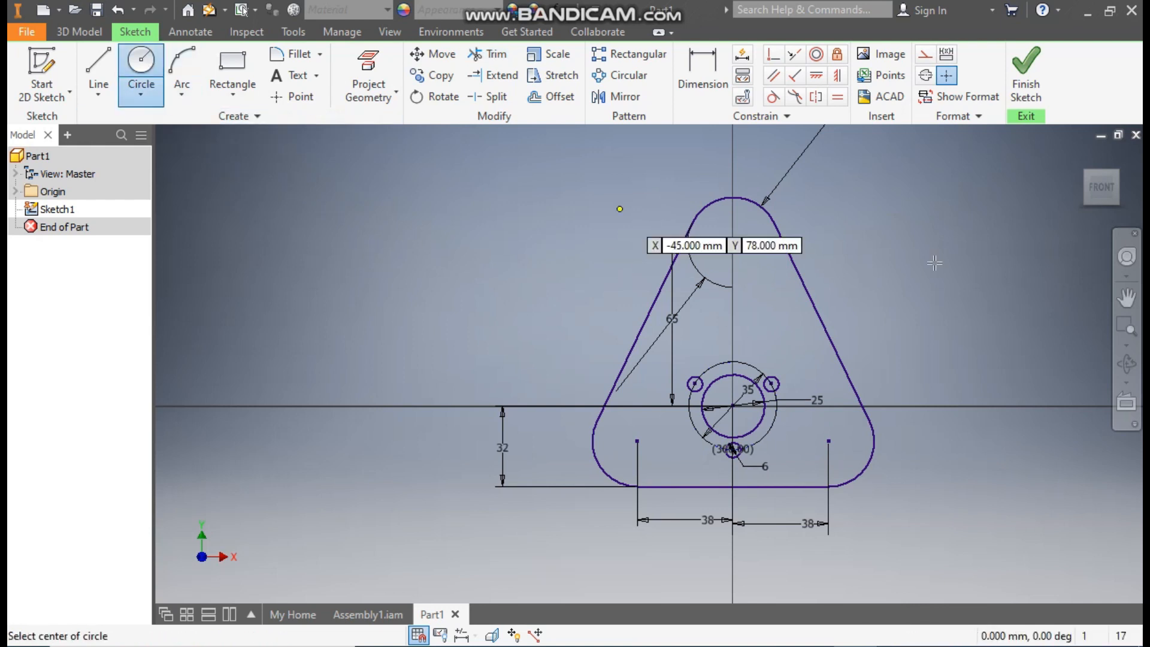
pyautogui.click(733, 242)
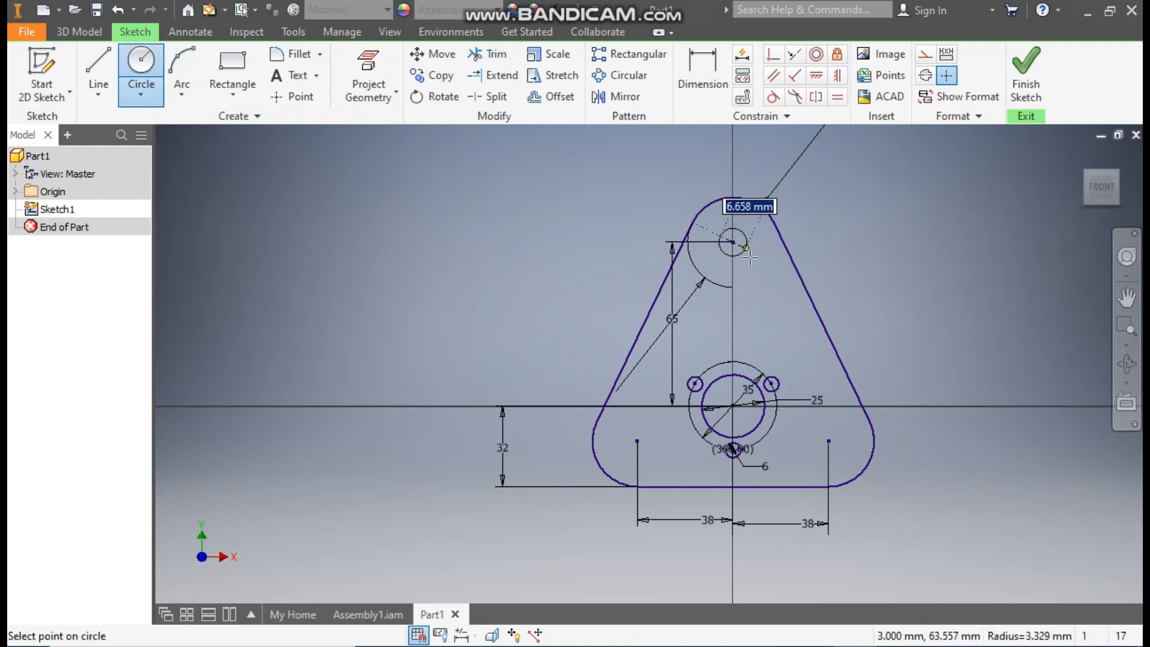
pyautogui.write('15')
pyautogui.press('Return')
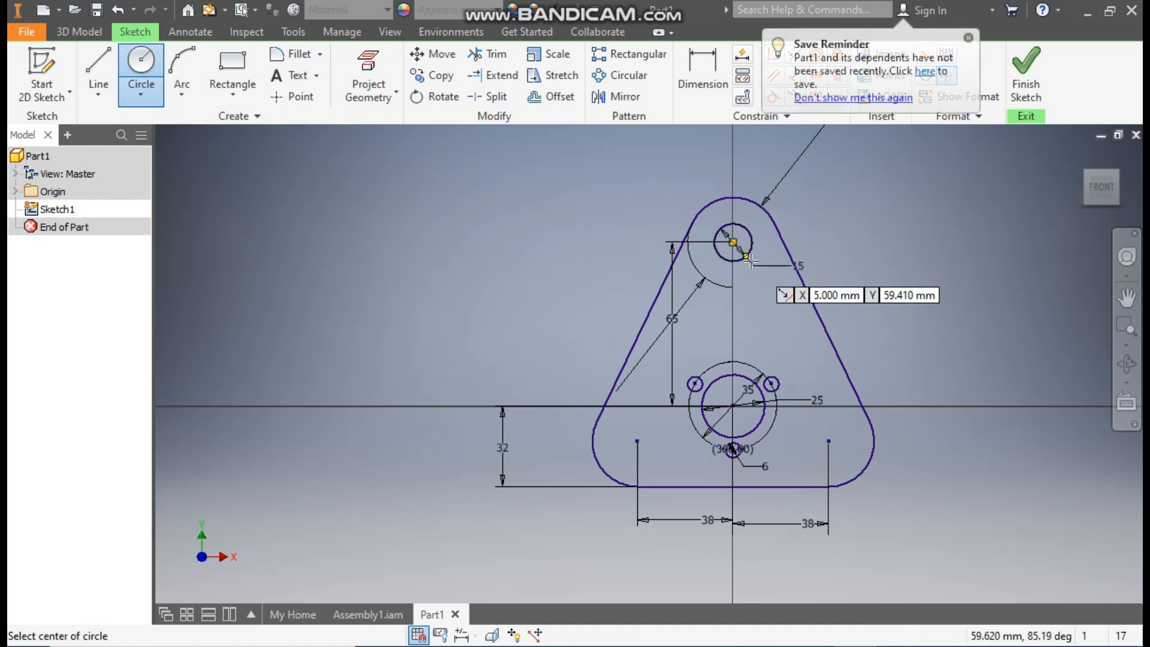
pyautogui.click(637, 441)
pyautogui.write('15')
pyautogui.press('Return')
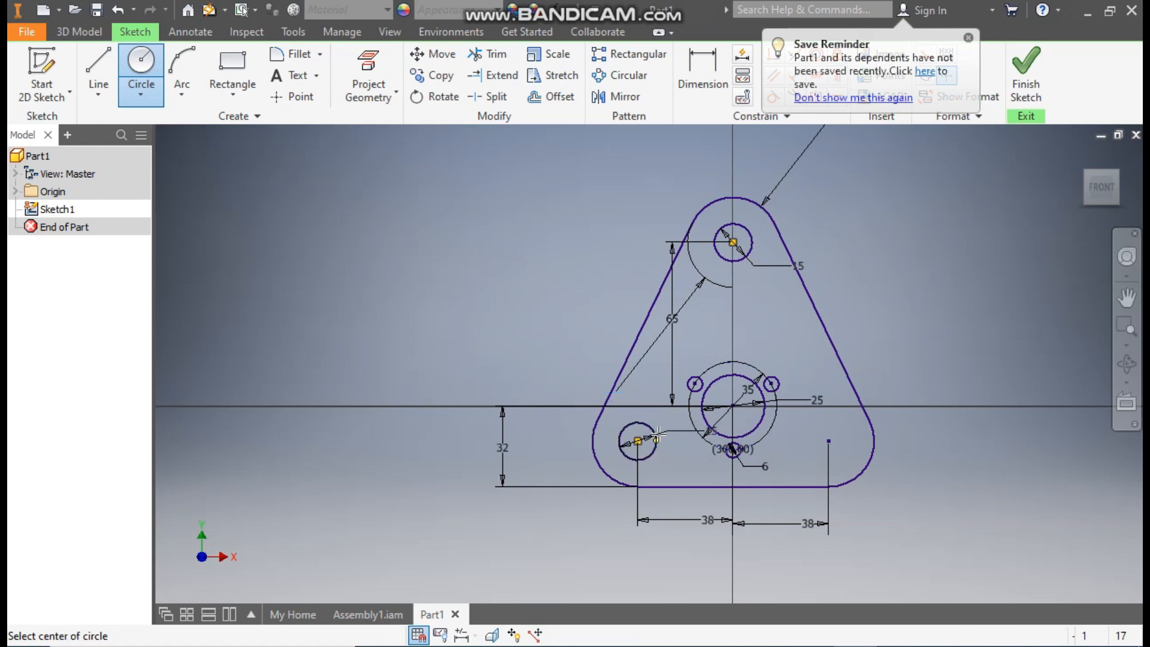
pyautogui.click(829, 441)
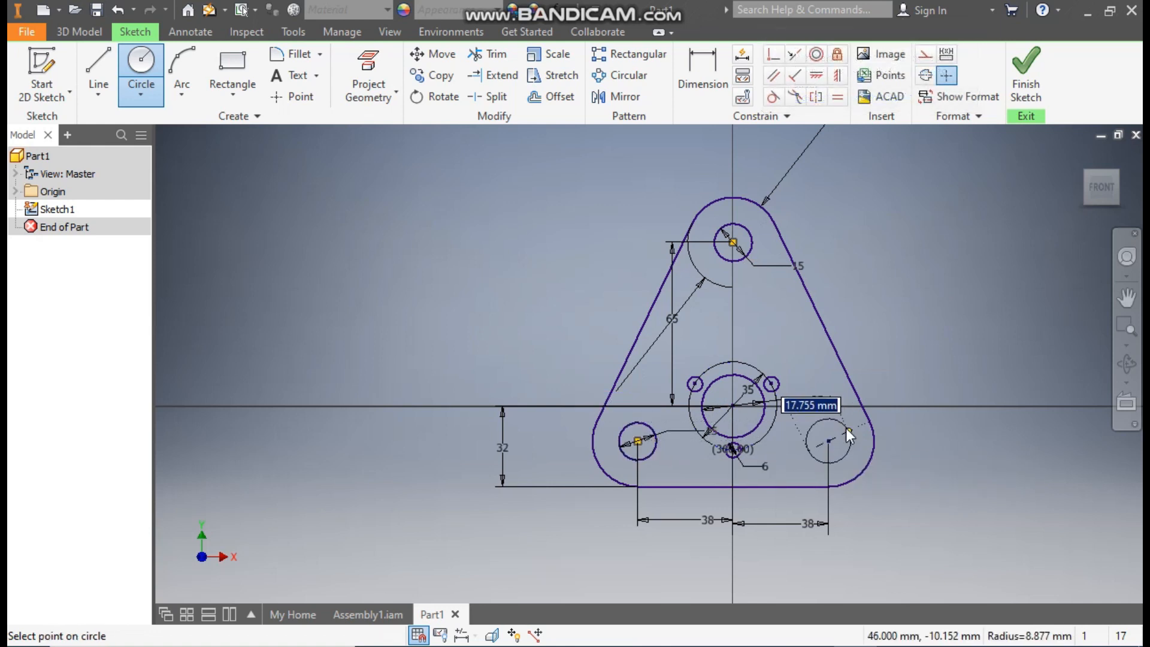
pyautogui.write('15')
pyautogui.press('Return')
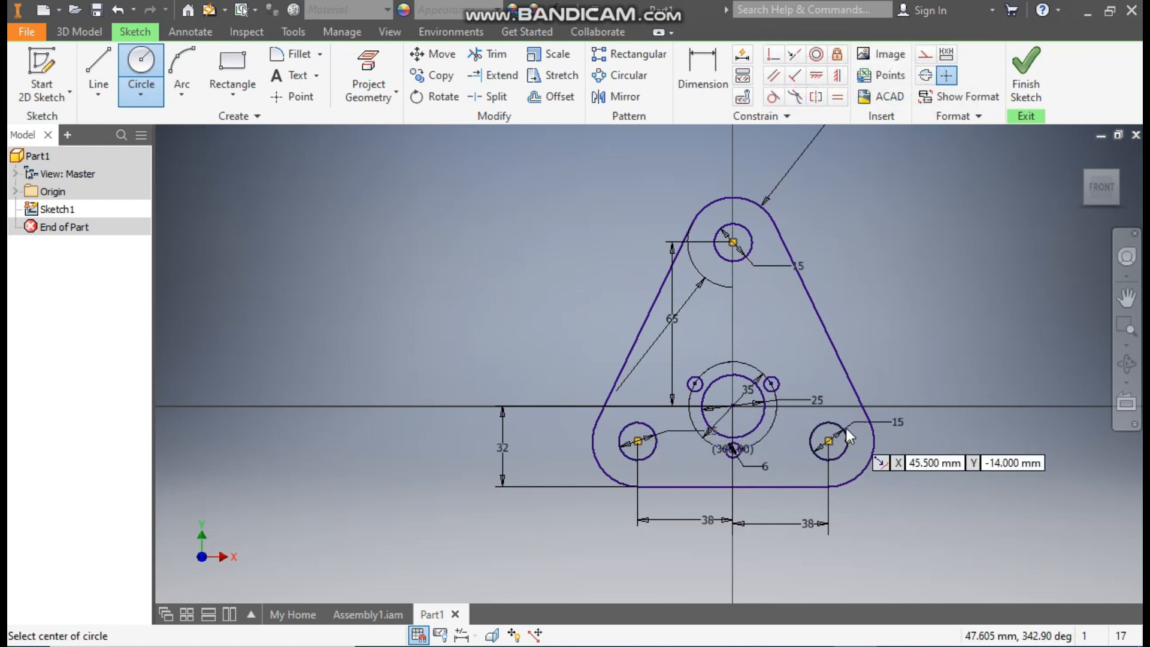
pyautogui.press('Escape')
# - Move the 36 mm dimension text closer to the upper corner arc and finish the sketch
pyautogui.scroll(-1, 877, 282)
pyautogui.moveTo(875, 282)
pyautogui.mouseDown(button='middle')
pyautogui.moveTo(783, 290)
pyautogui.moveTo(782, 304)
pyautogui.mouseUp(button='middle')
pyautogui.moveTo(877, 172)
pyautogui.mouseDown()
pyautogui.moveTo(764, 242)
pyautogui.moveTo(715, 243)
pyautogui.moveTo(731, 237)
pyautogui.mouseUp()
pyautogui.scroll(2, 689, 327)
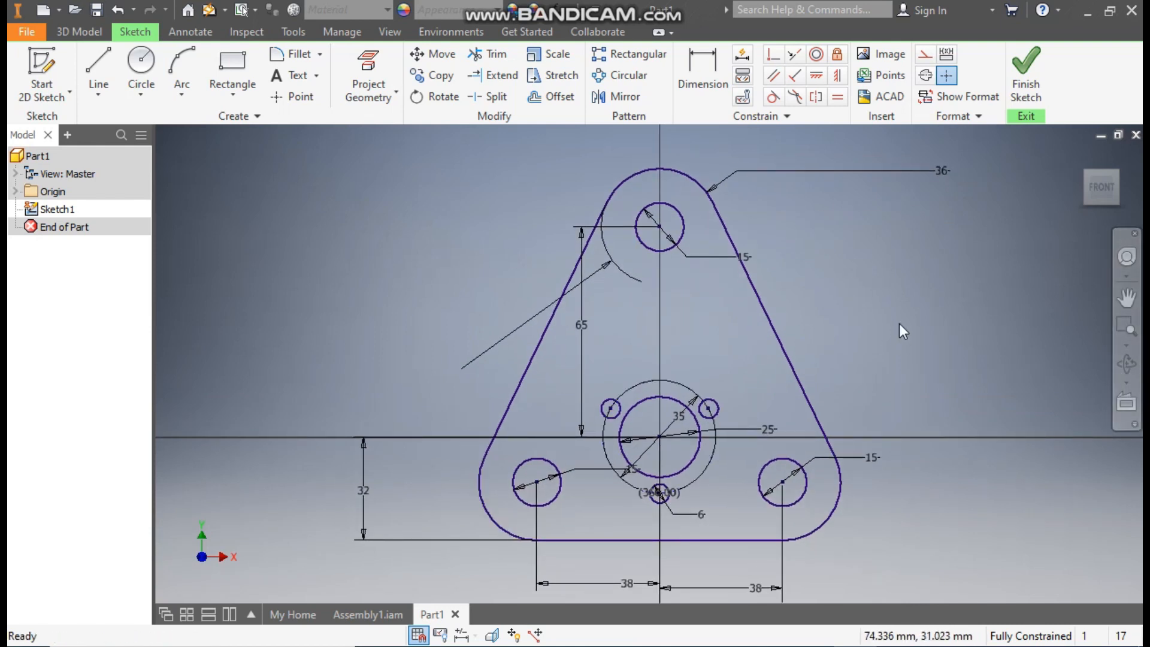
pyautogui.click(1028, 74)
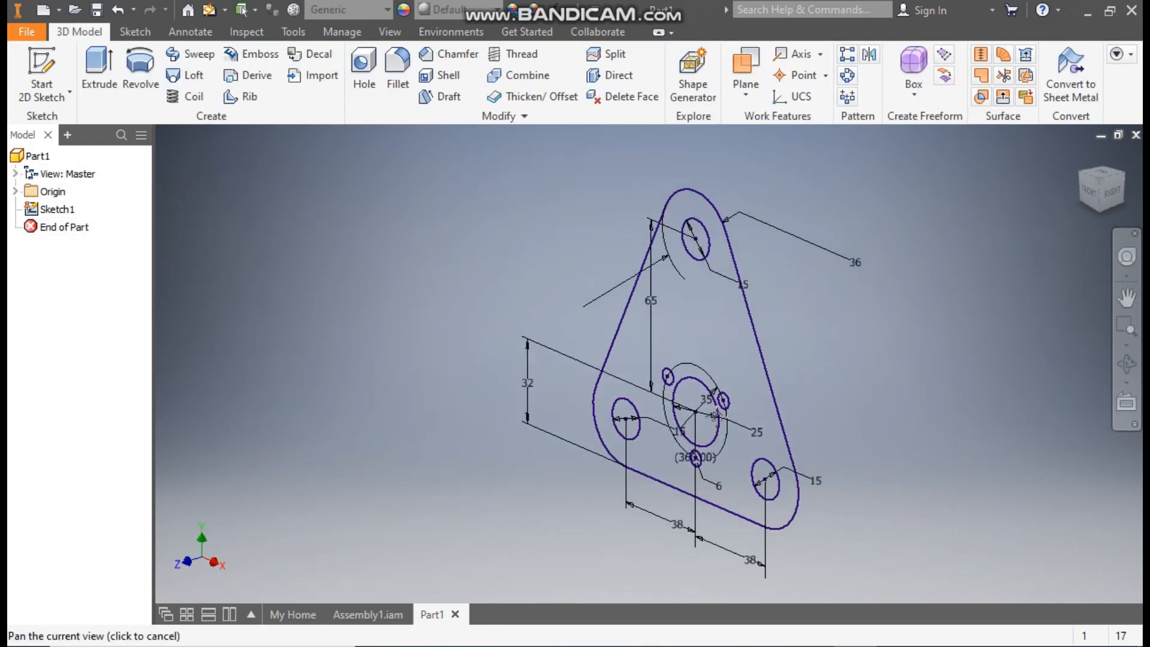
# - Extrude the triangular plate profile symmetrically by 7 mm, leaving all the holes open
pyautogui.moveTo(705, 407); pyautogui.dragTo(700, 397, button='middle')
pyautogui.click(106, 77)
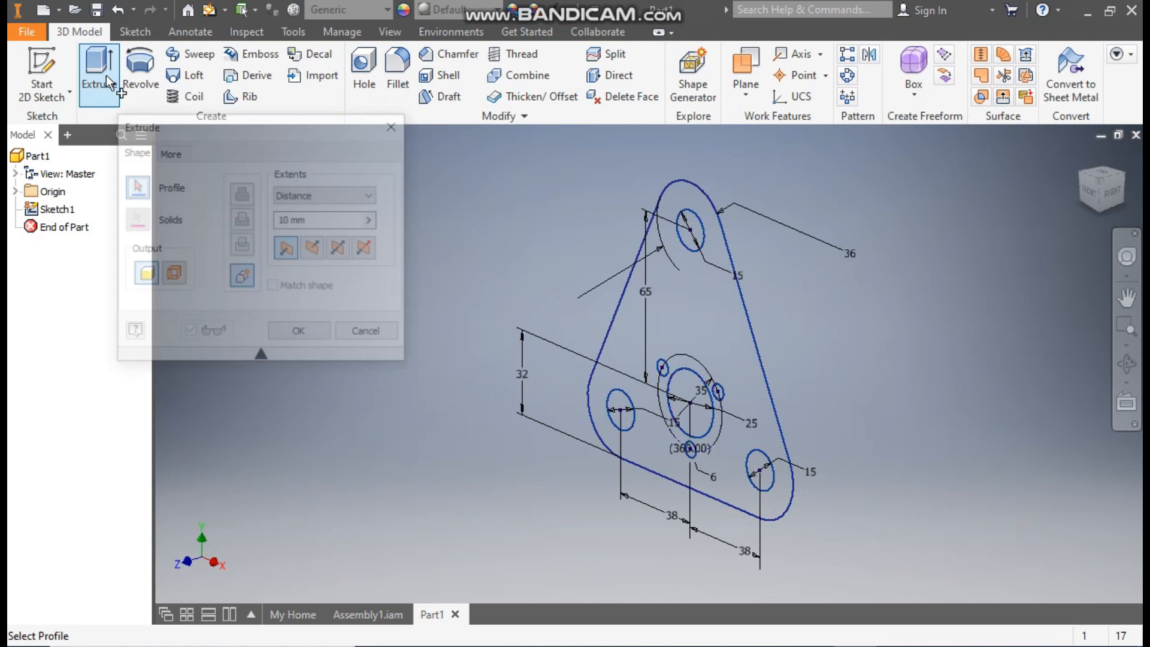
pyautogui.click(698, 304)
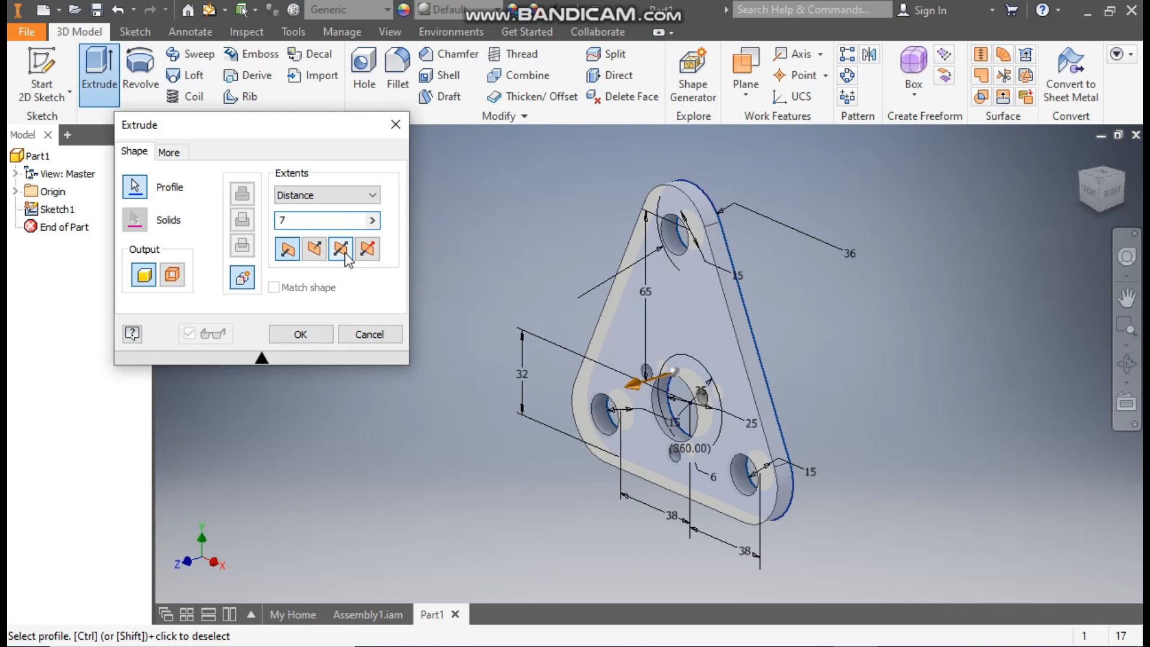
pyautogui.click(312, 336)
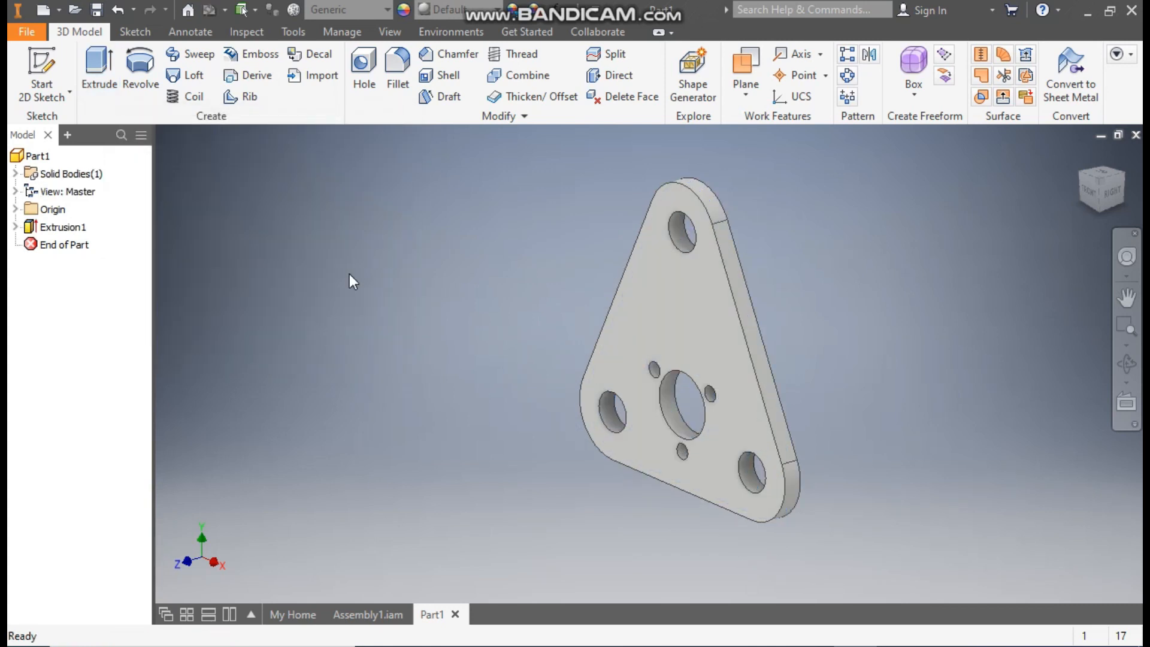
# - Apply the Light Red appearance from the Inventor Material Library to the plate
pyautogui.click(433, 10)
pyautogui.scroll(10, 504, 271)
pyautogui.scroll(-15, 504, 271)
pyautogui.scroll(-3, 504, 270)
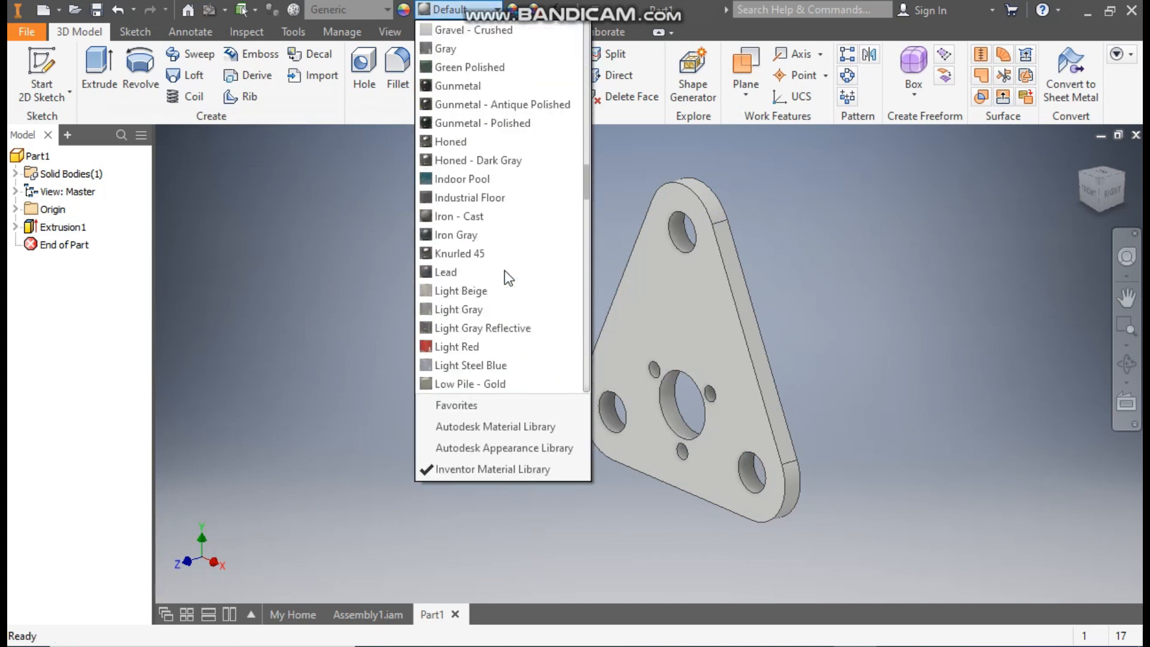
pyautogui.click(476, 341)
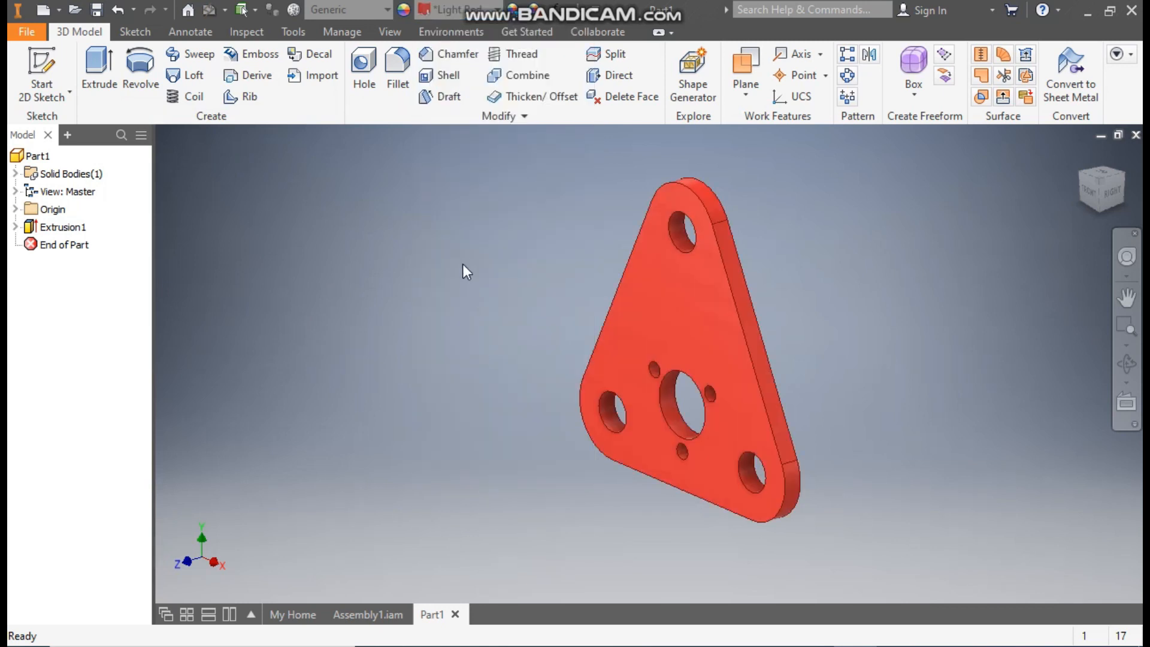
pyautogui.moveTo(462, 262); pyautogui.dragTo(487, 287, button='middle')
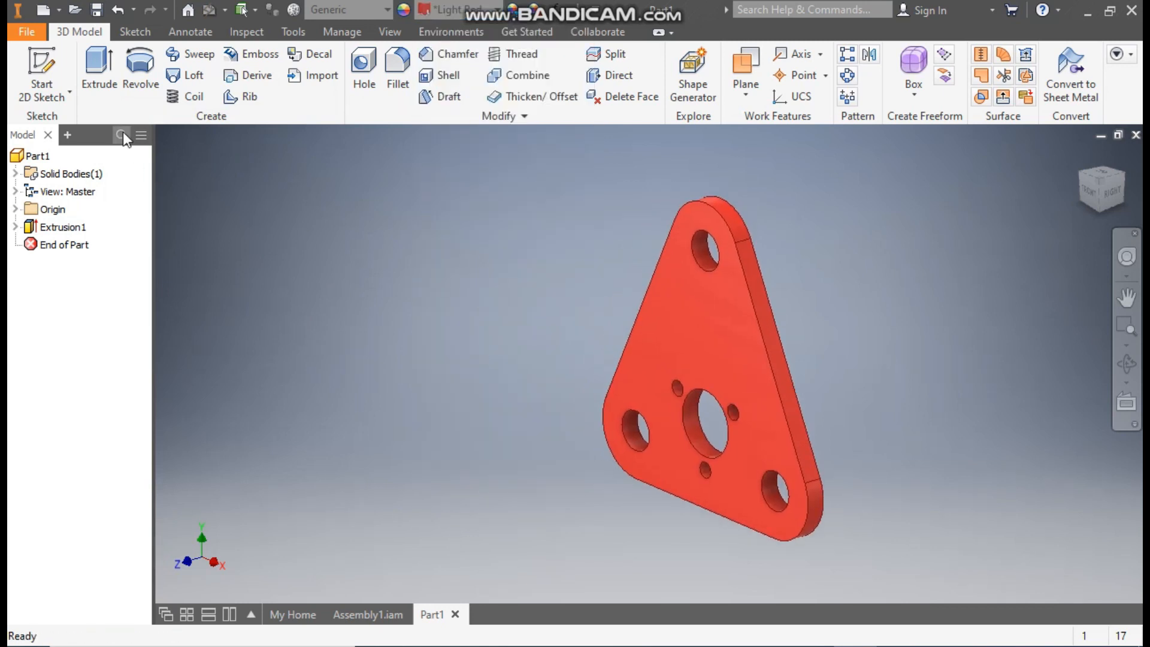
# - Start saving the part and create and open a new folder named ASSY inside CRANE HOOK ASSY
pyautogui.click(96, 9)
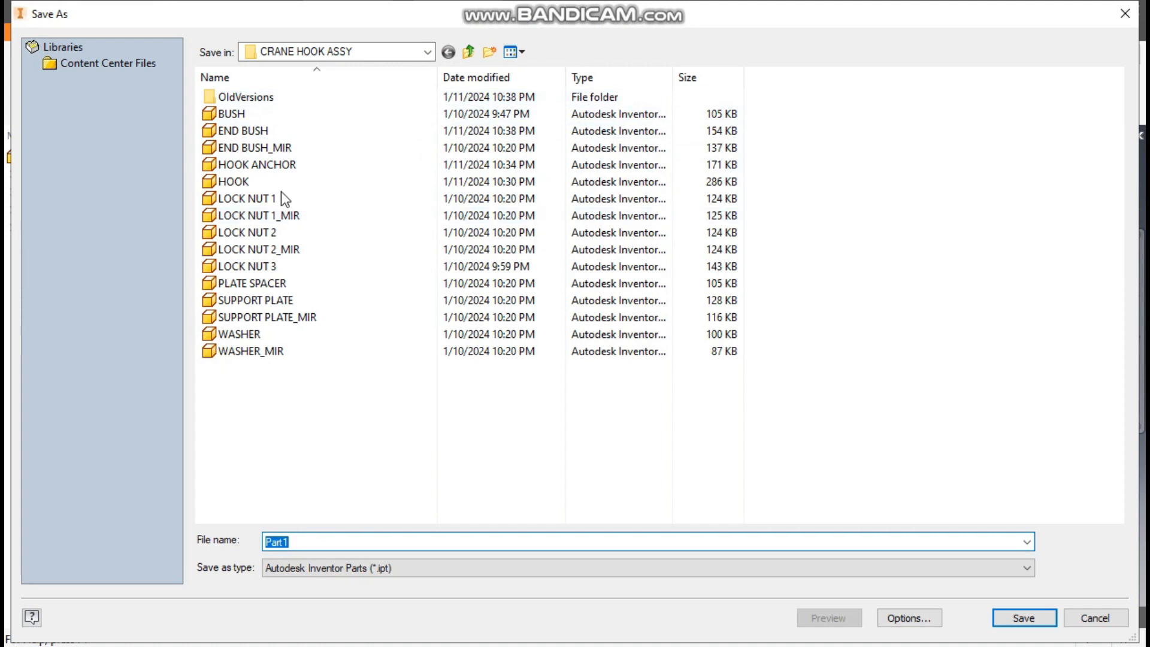
pyautogui.click(489, 53)
pyautogui.write('ASSY')
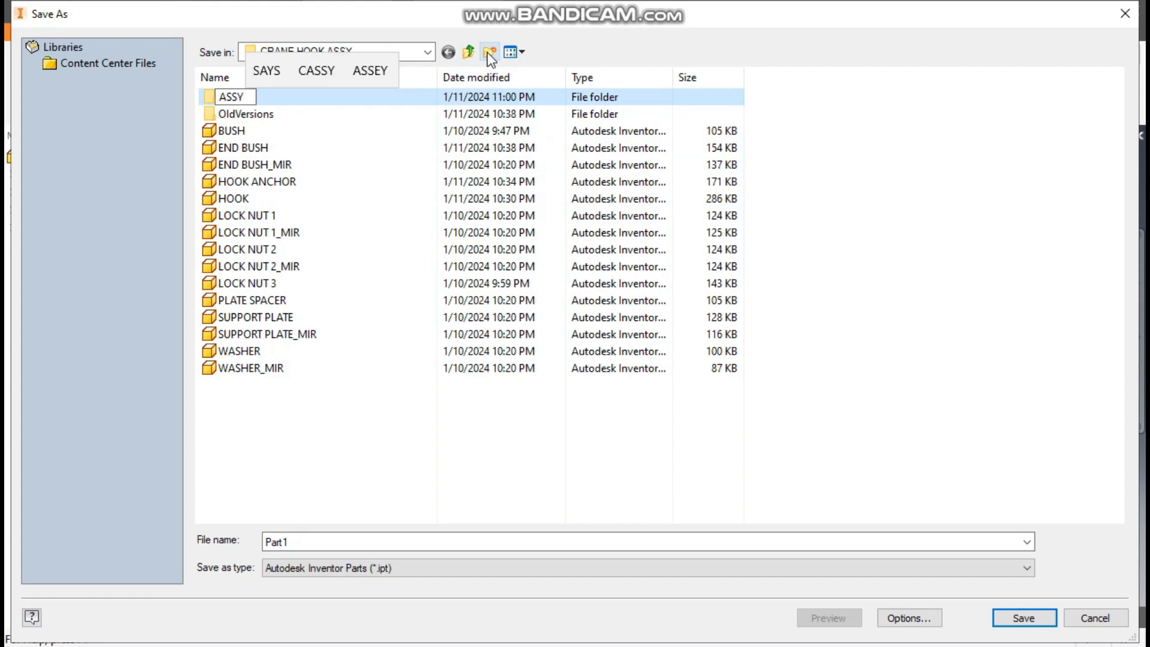
pyautogui.press('Return')
pyautogui.press('Return')
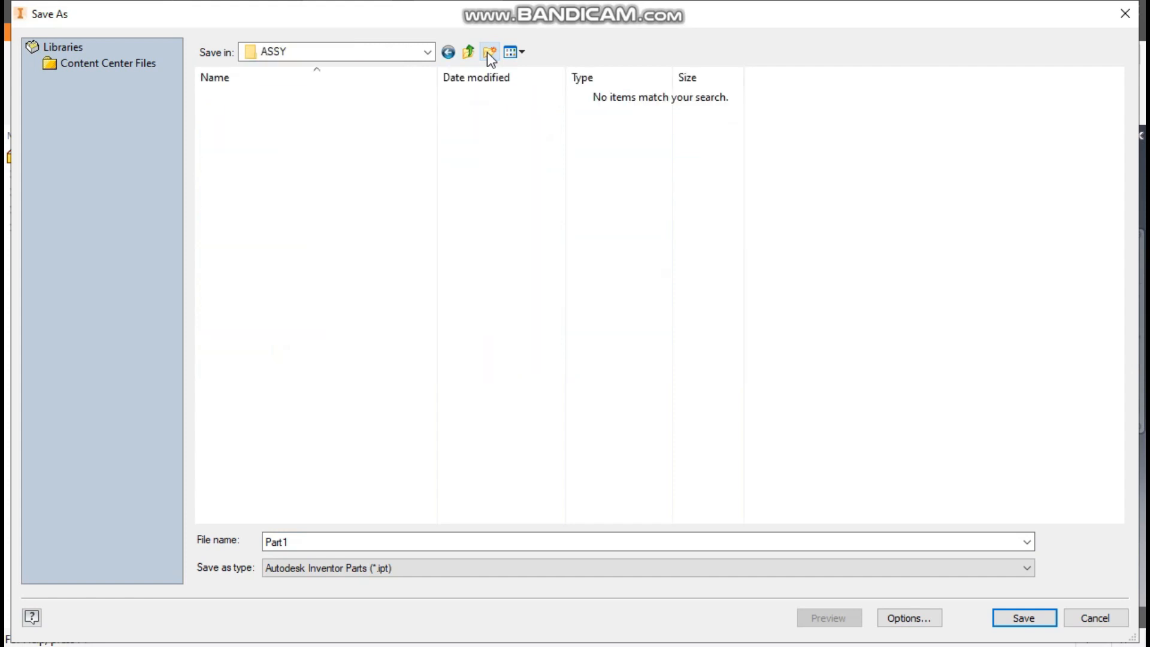
# - Save the part in the ASSY folder under the file name SUPPORT PLATE
pyautogui.doubleClick(318, 542)
pyautogui.write('SU')
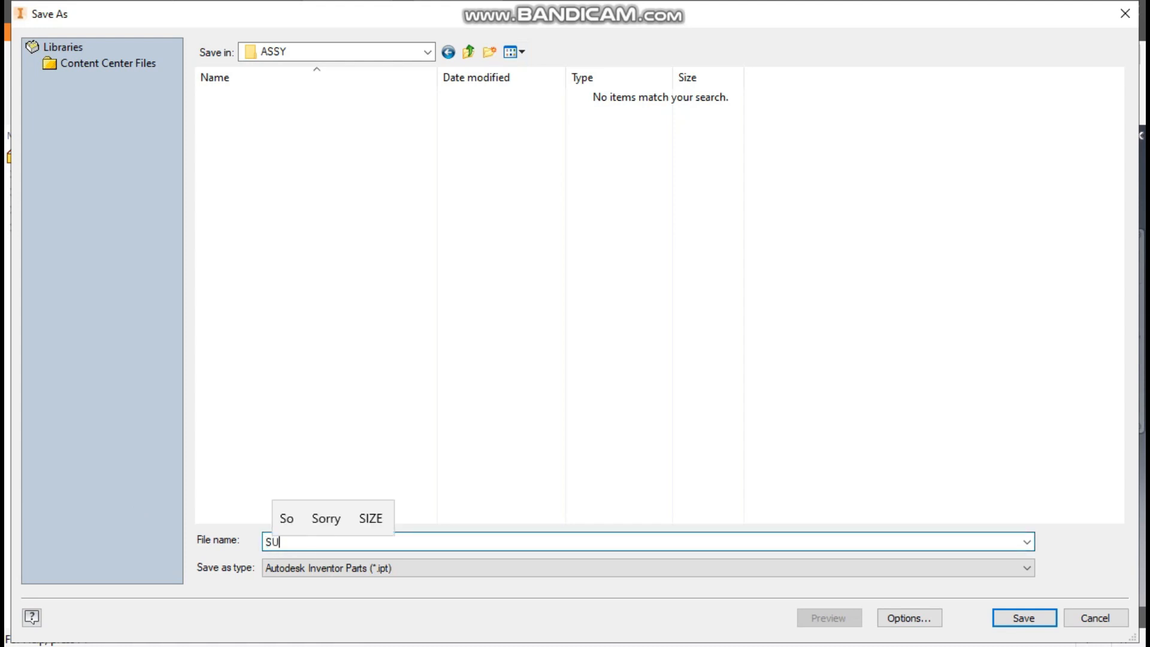
pyautogui.write('PPORT PLATE')
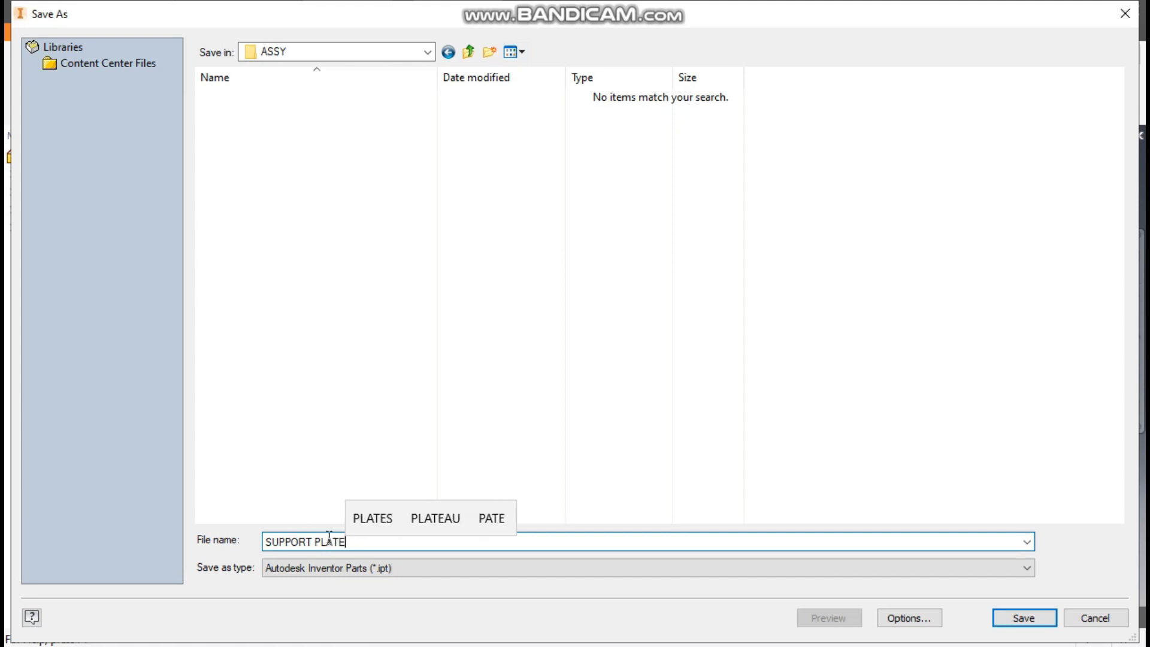
pyautogui.click(1050, 621)
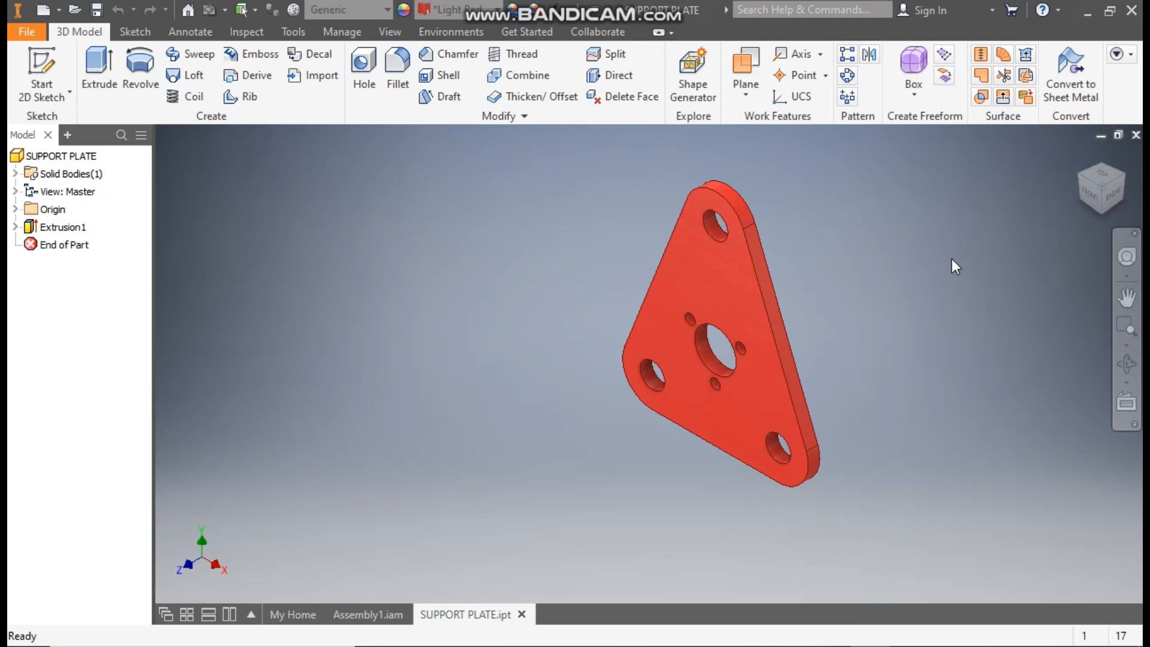
# - Look over the hook in Assembly1.iam, and close the SUPPORT PLATE part
pyautogui.click(395, 617)
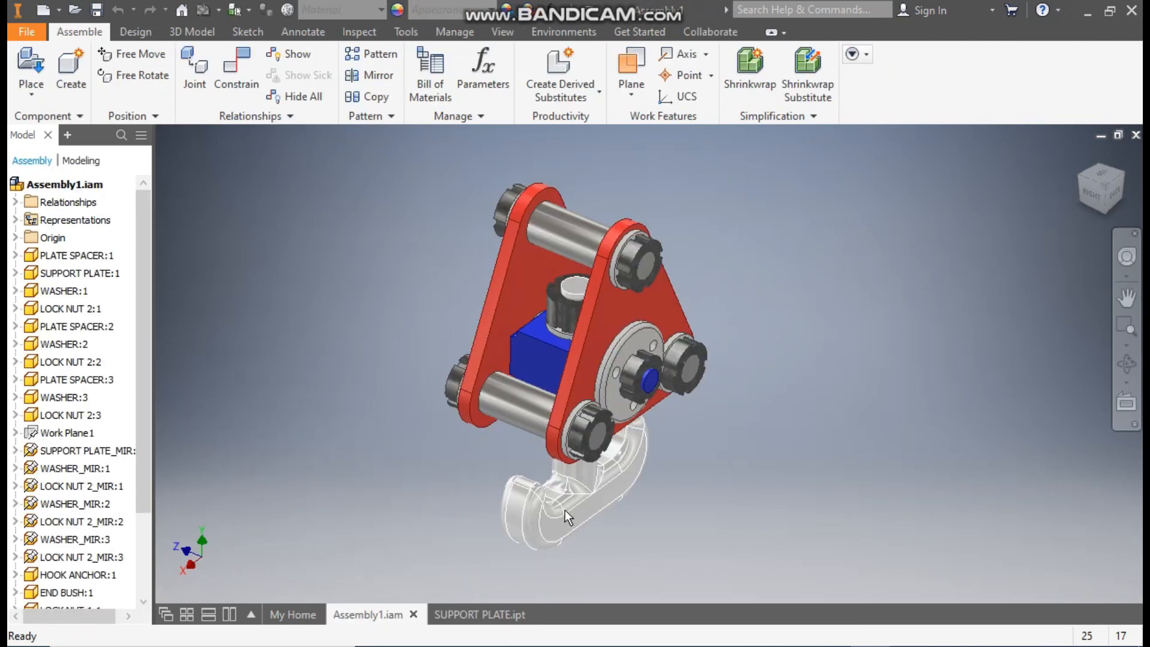
pyautogui.click(591, 484)
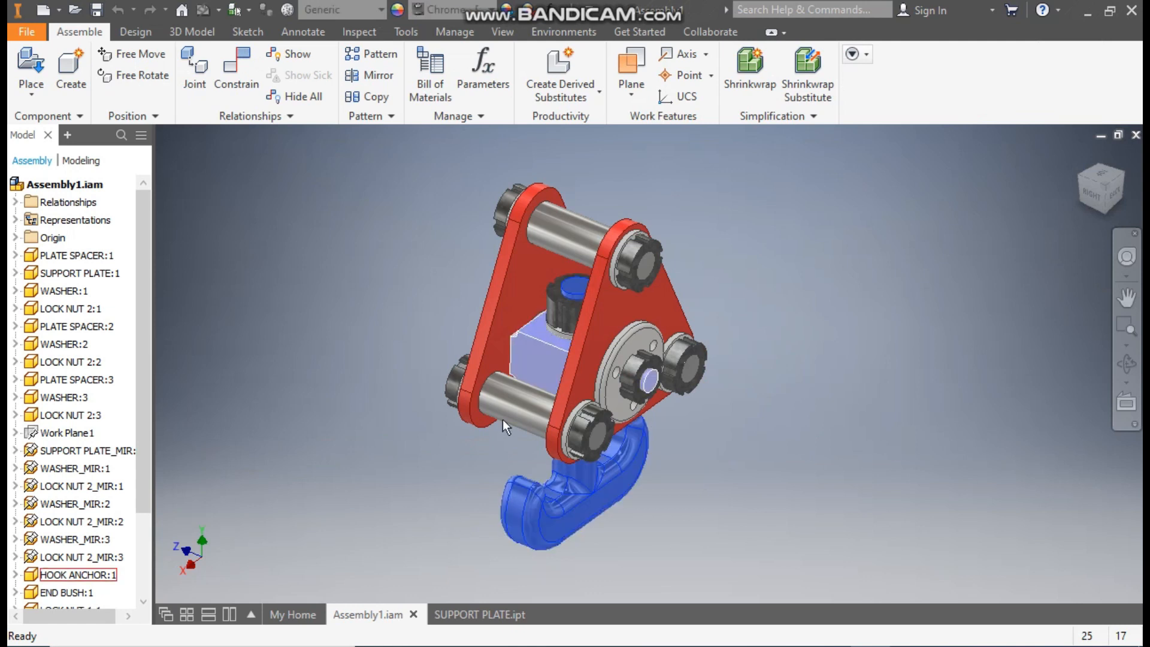
pyautogui.click(743, 468)
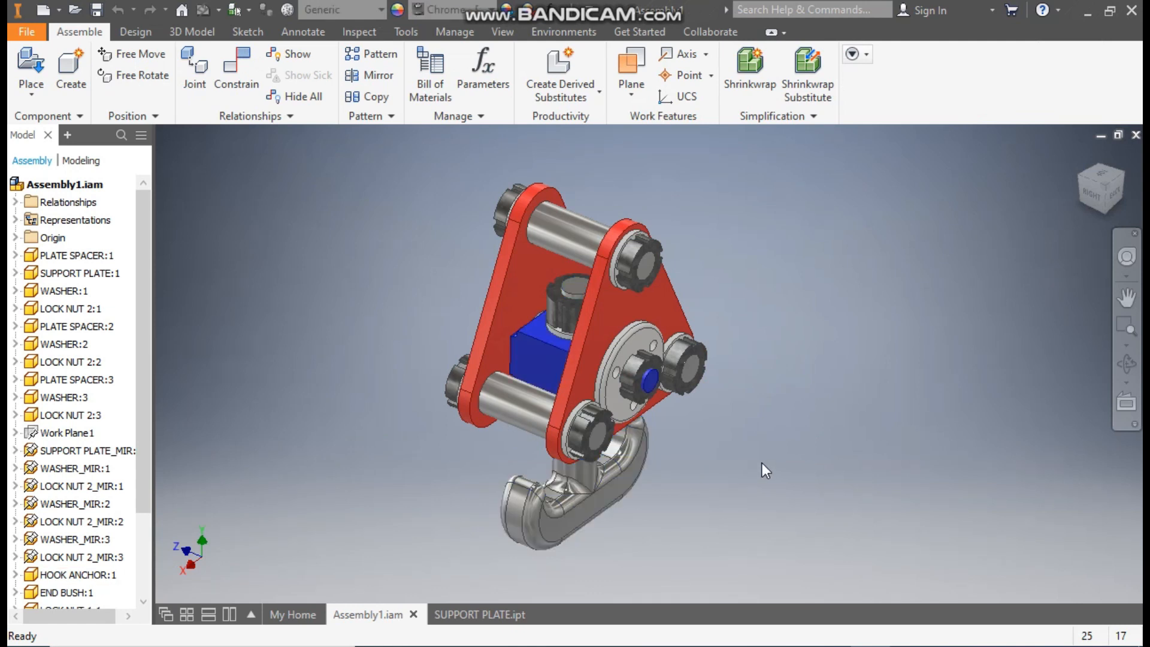
pyautogui.click(488, 613)
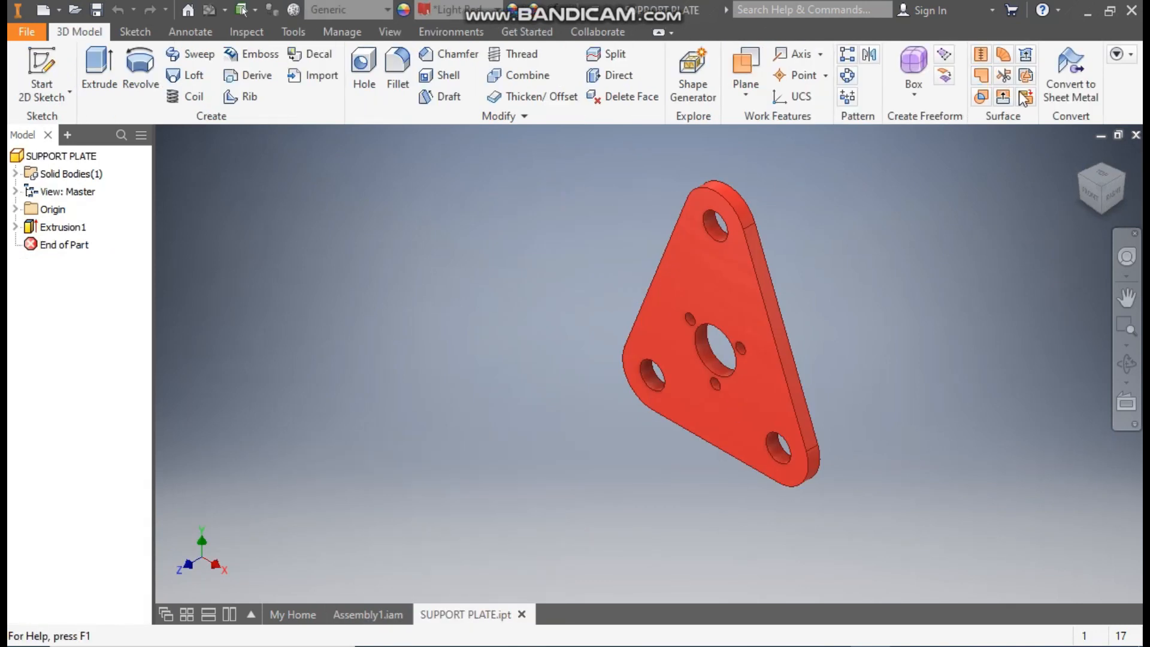
pyautogui.click(1136, 136)
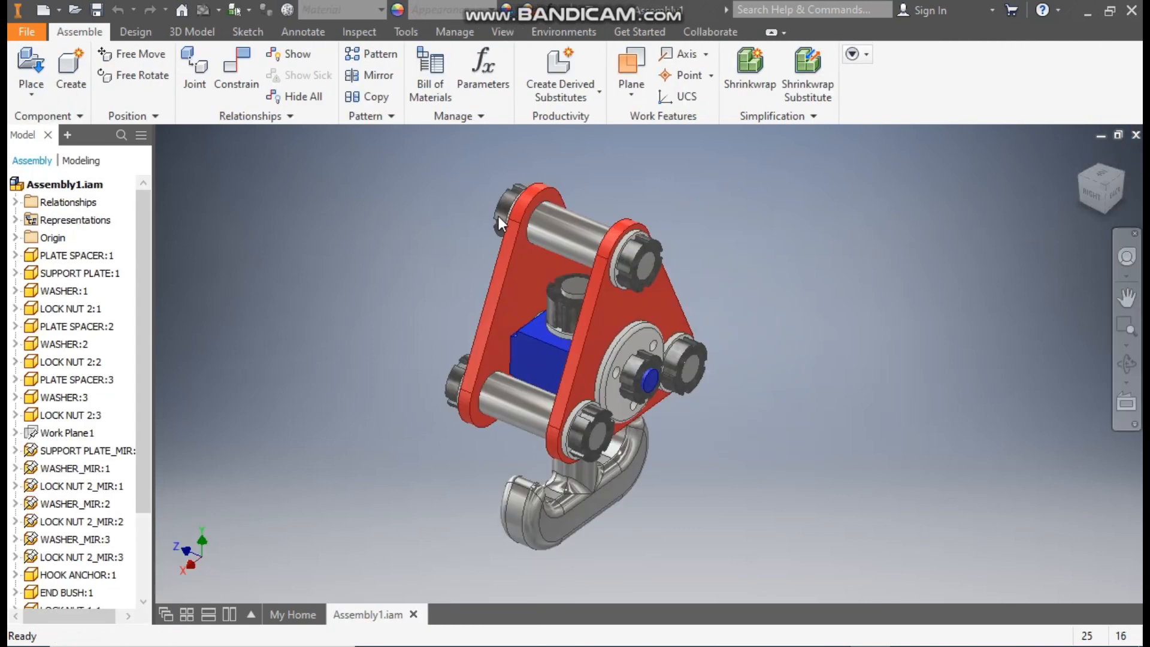
# - Create a new part from the metric Standard (mm).ipt template and start a 2D sketch on the XY plane
pyautogui.click(43, 9)
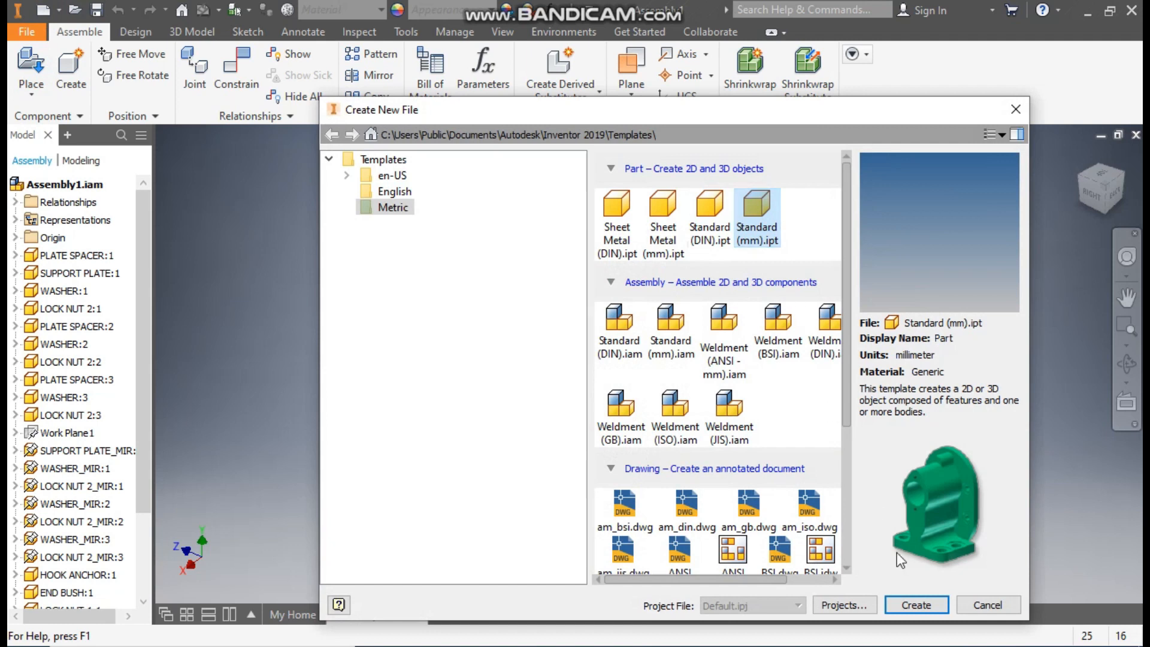
pyautogui.click(911, 604)
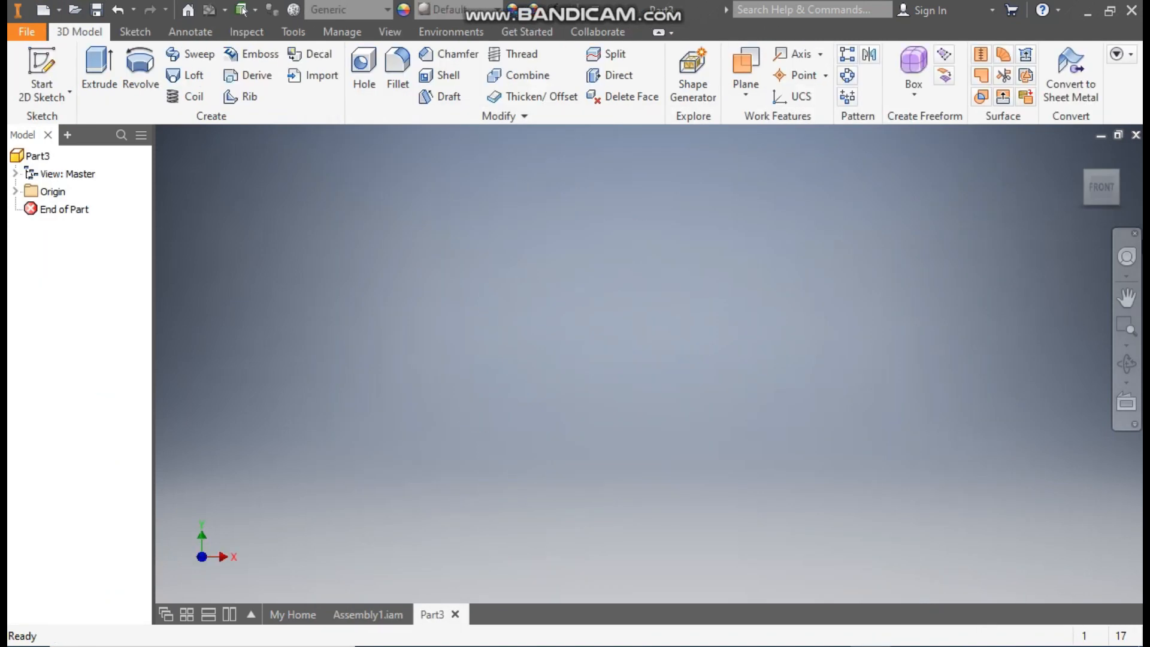
pyautogui.click(41, 65)
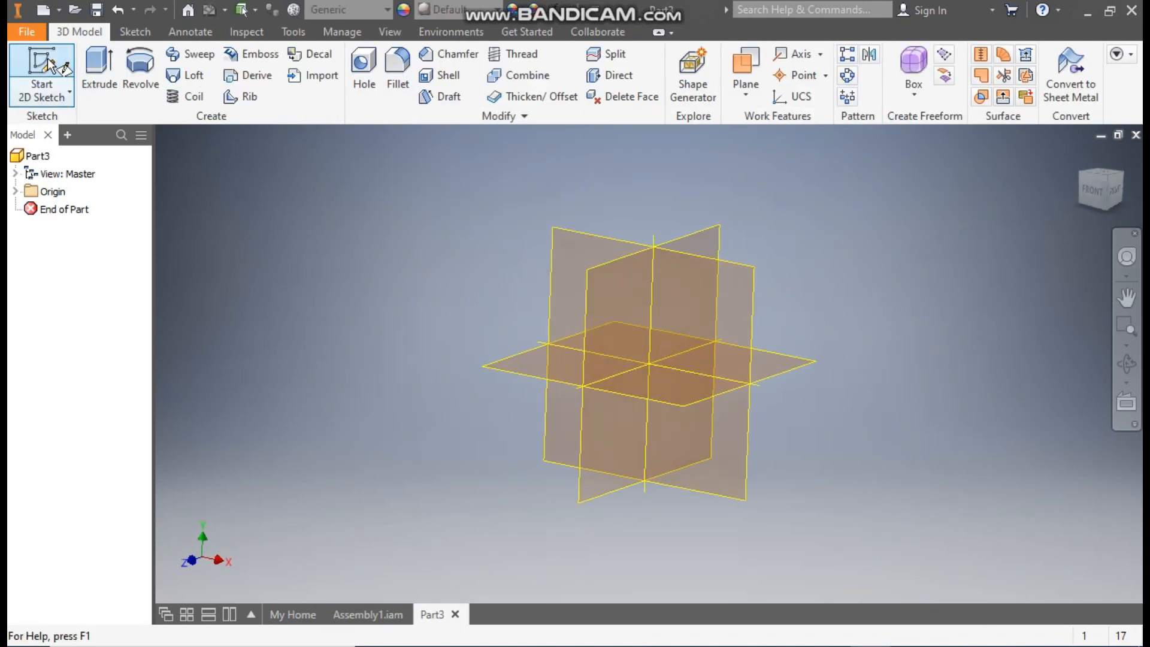
pyautogui.click(587, 211)
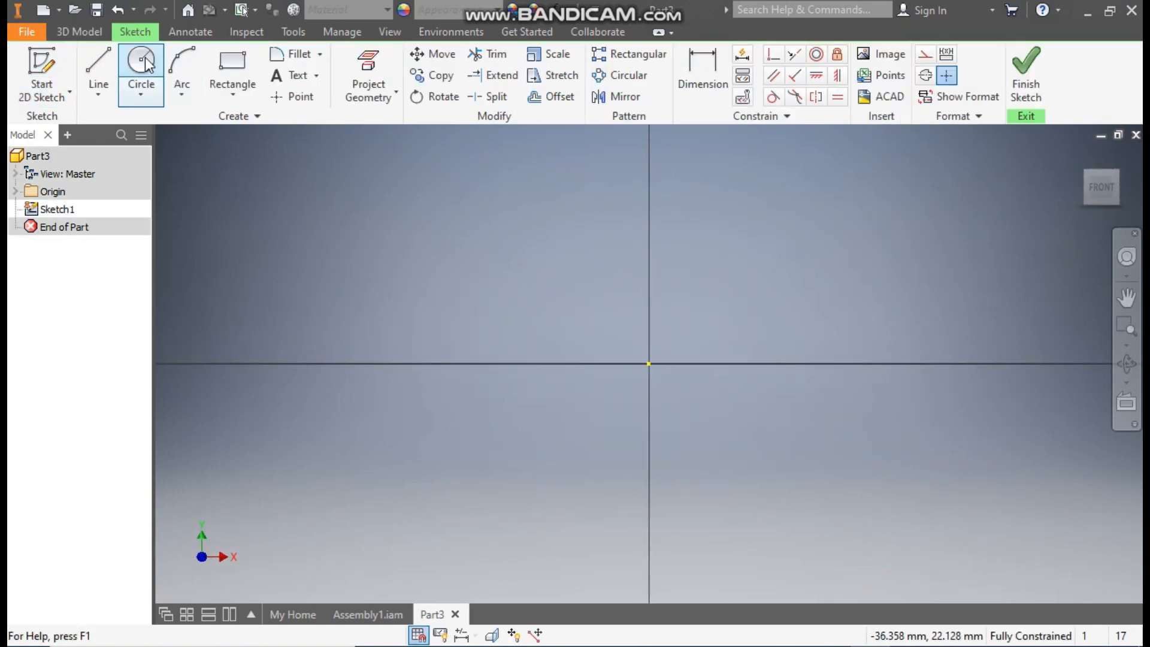
# - Sketch a 50 mm diameter circle up and to the left of the origin, and move it clear of the horizontal axis
pyautogui.click(143, 62)
pyautogui.moveTo(634, 223); pyautogui.dragTo(639, 308, button='middle')
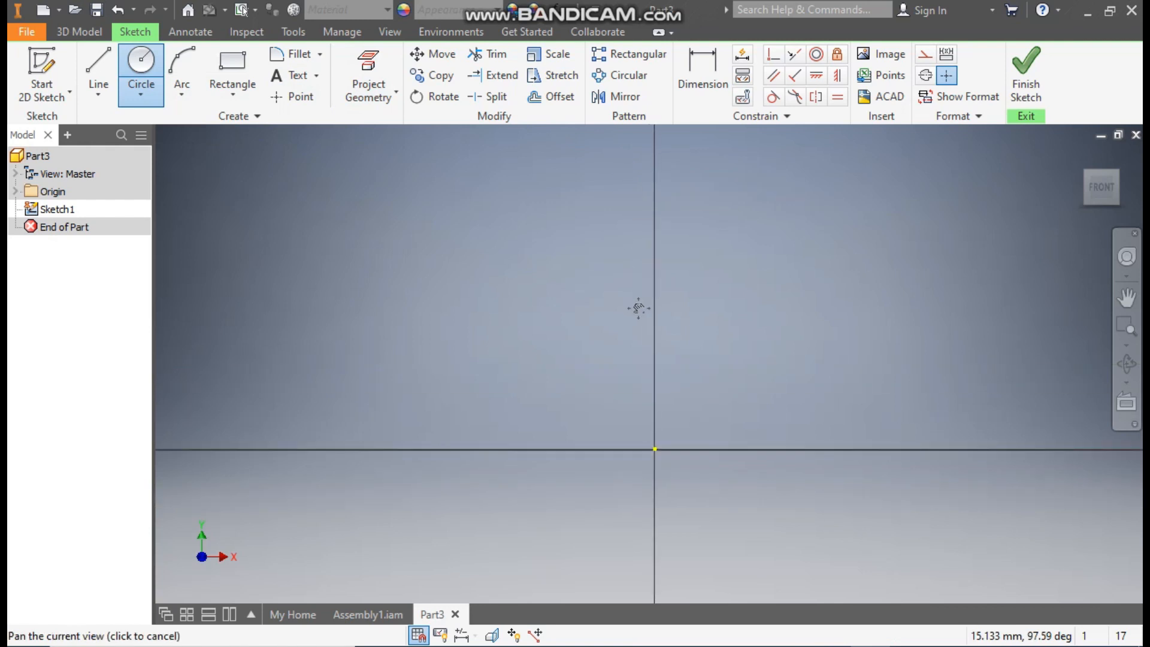
pyautogui.click(517, 244)
pyautogui.write('50')
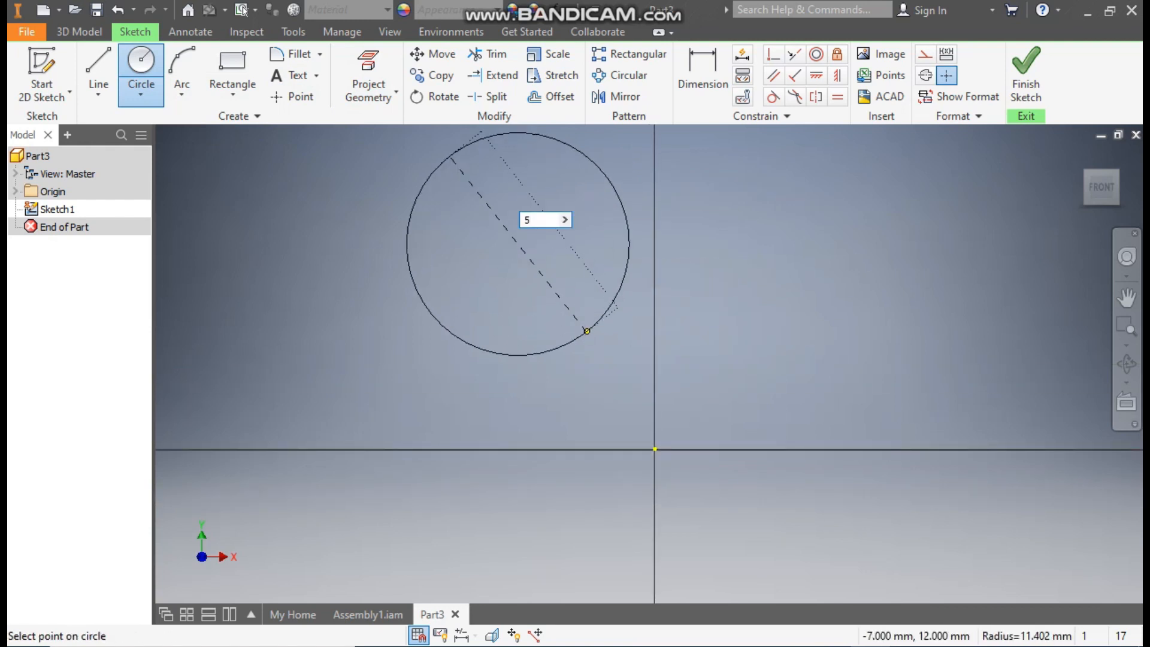
pyautogui.press('Return')
pyautogui.press('Escape')
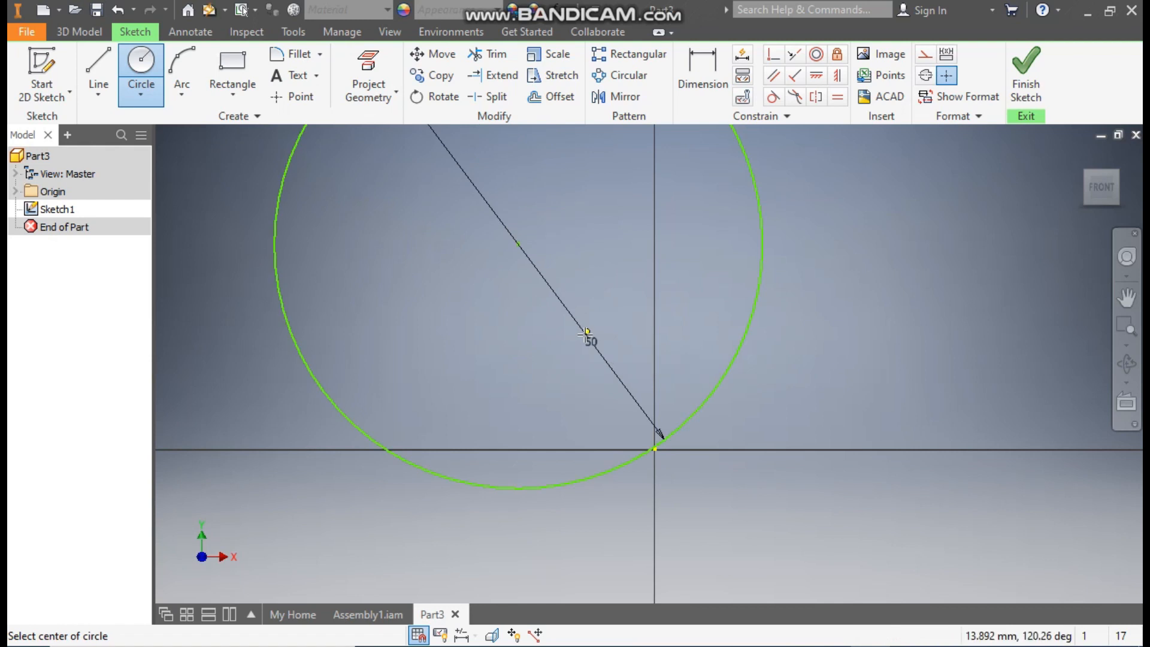
pyautogui.scroll(-2, 593, 341)
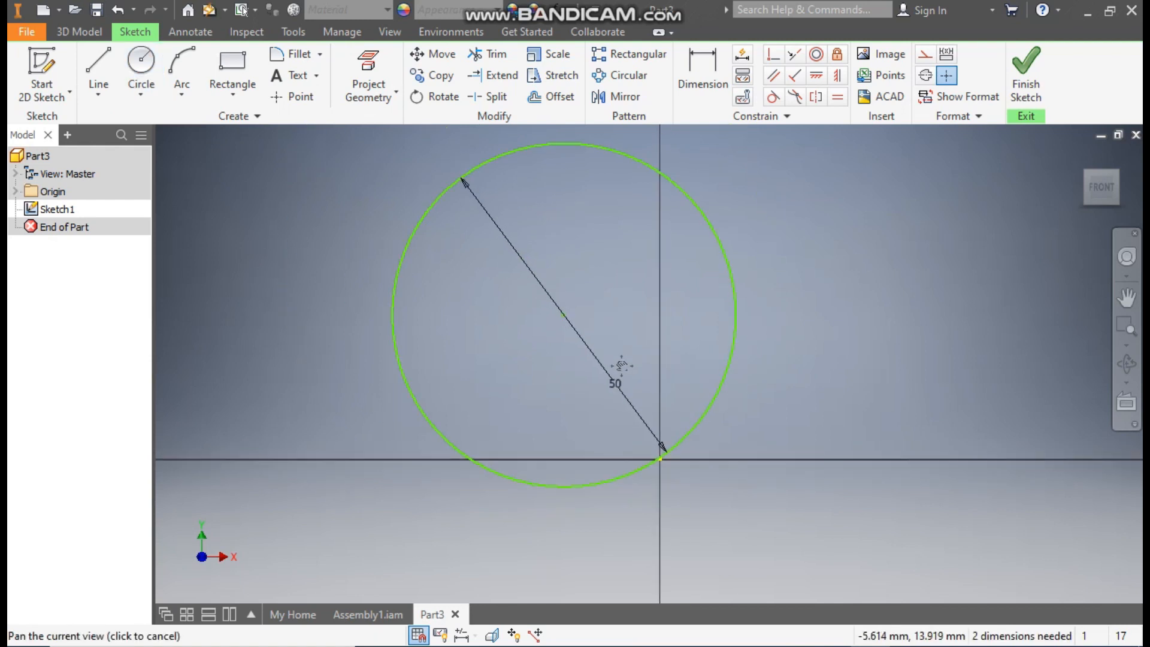
pyautogui.moveTo(565, 315); pyautogui.dragTo(524, 214)
pyautogui.scroll(-2, 677, 335)
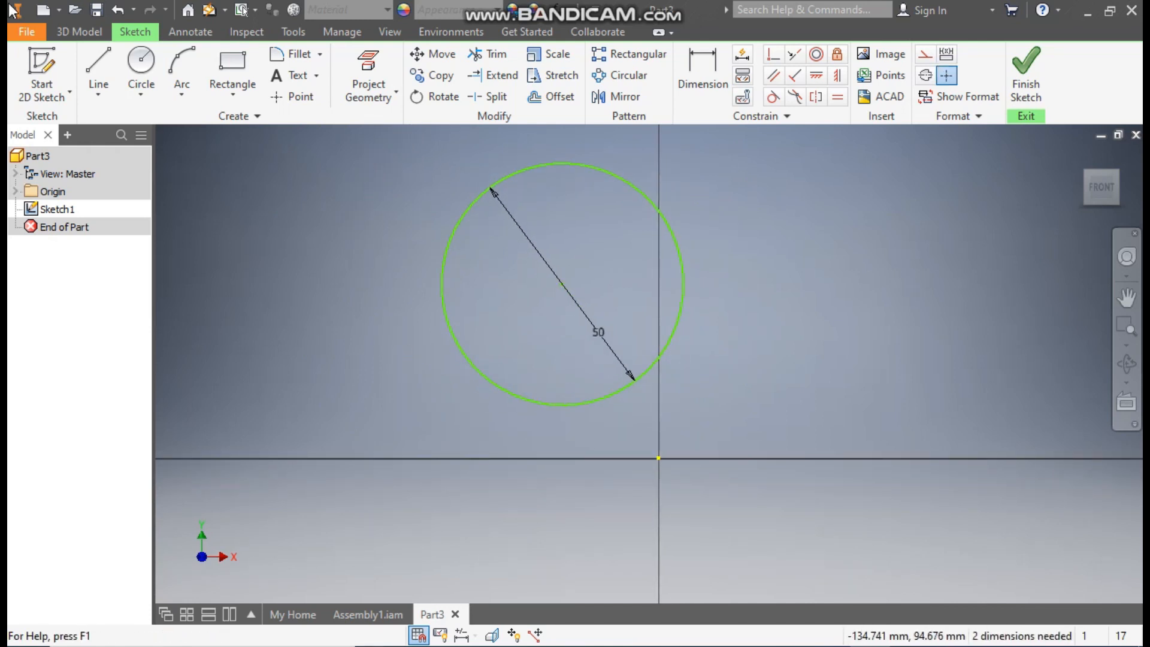
# - Draw a 25 mm horizontal line running left from the origin
pyautogui.click(105, 66)
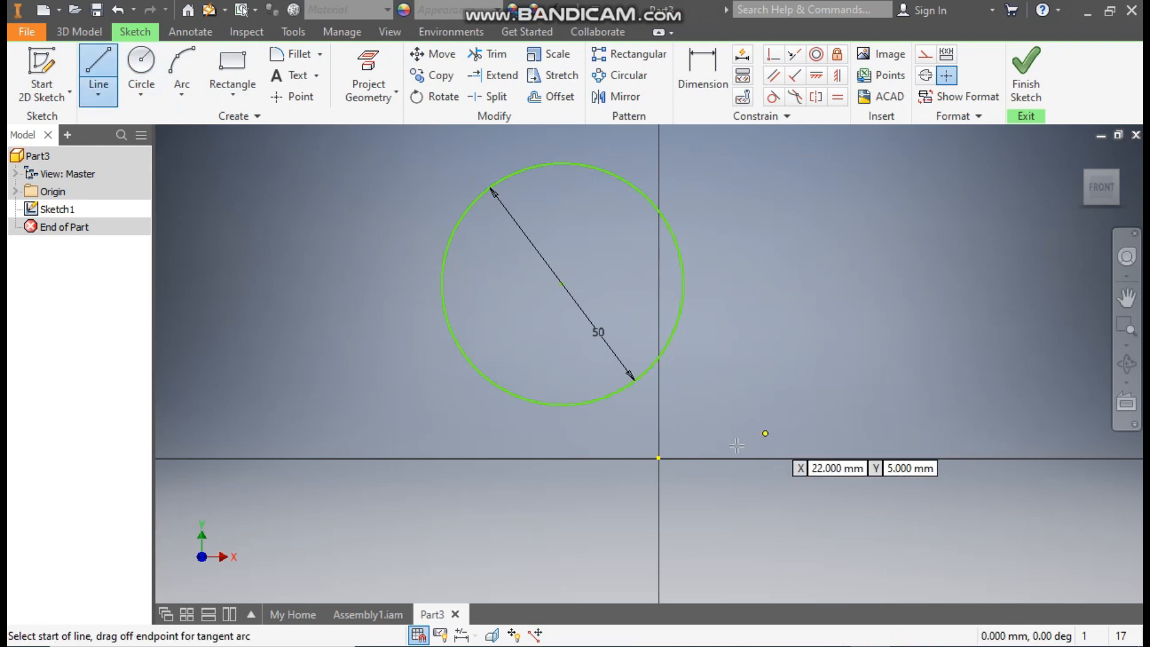
pyautogui.click(658, 459)
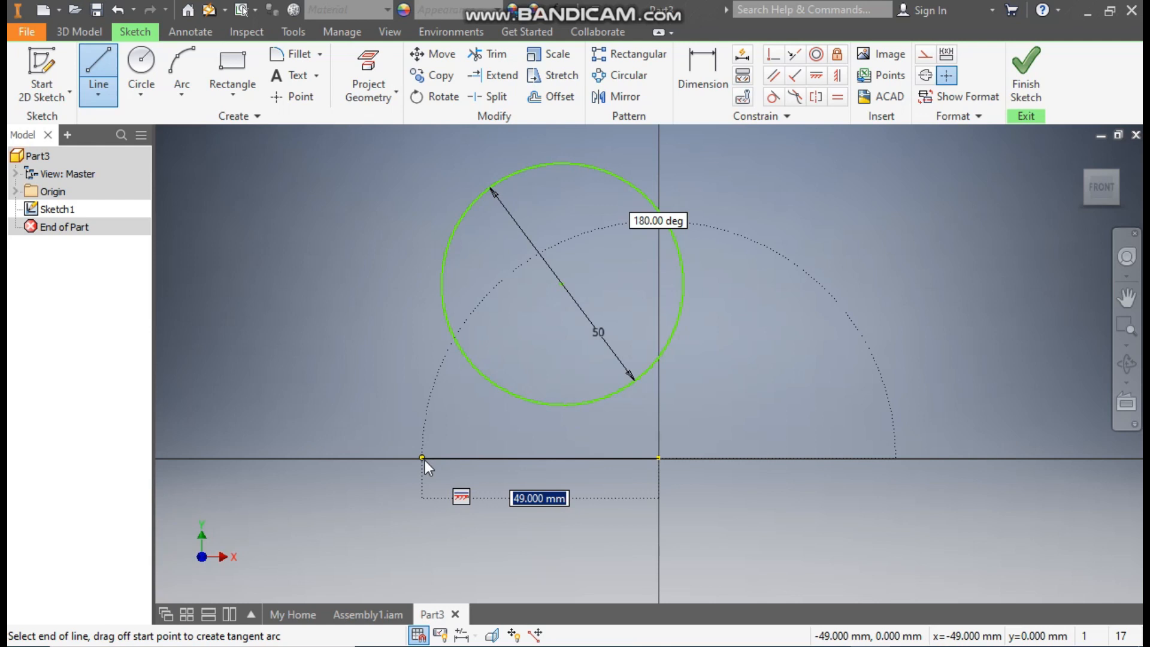
pyautogui.write('25')
pyautogui.press('Return')
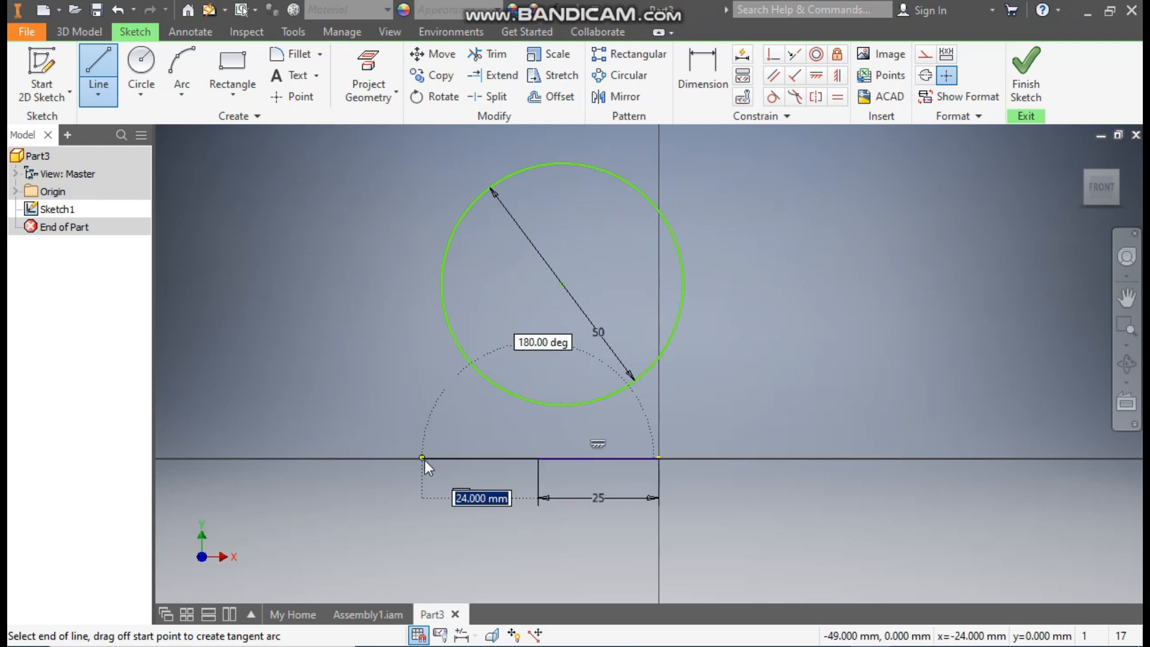
pyautogui.press('Escape')
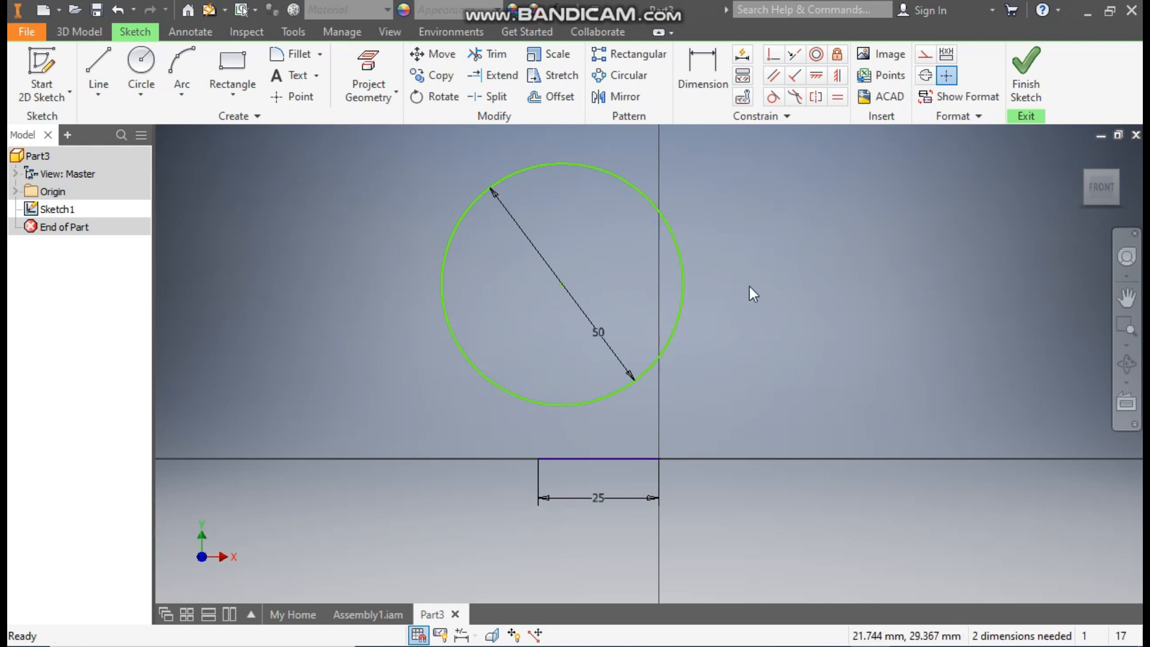
# - Draw a 23.45 mm horizontal line running left from the vertical axis, above the first line
pyautogui.click(99, 67)
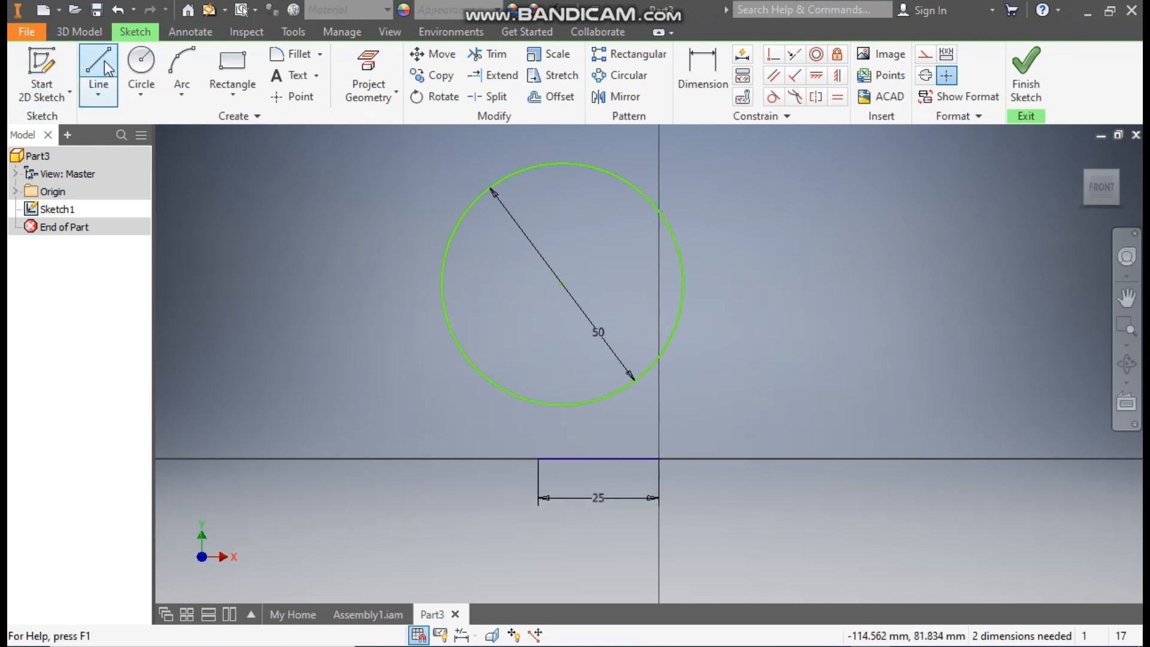
pyautogui.click(659, 322)
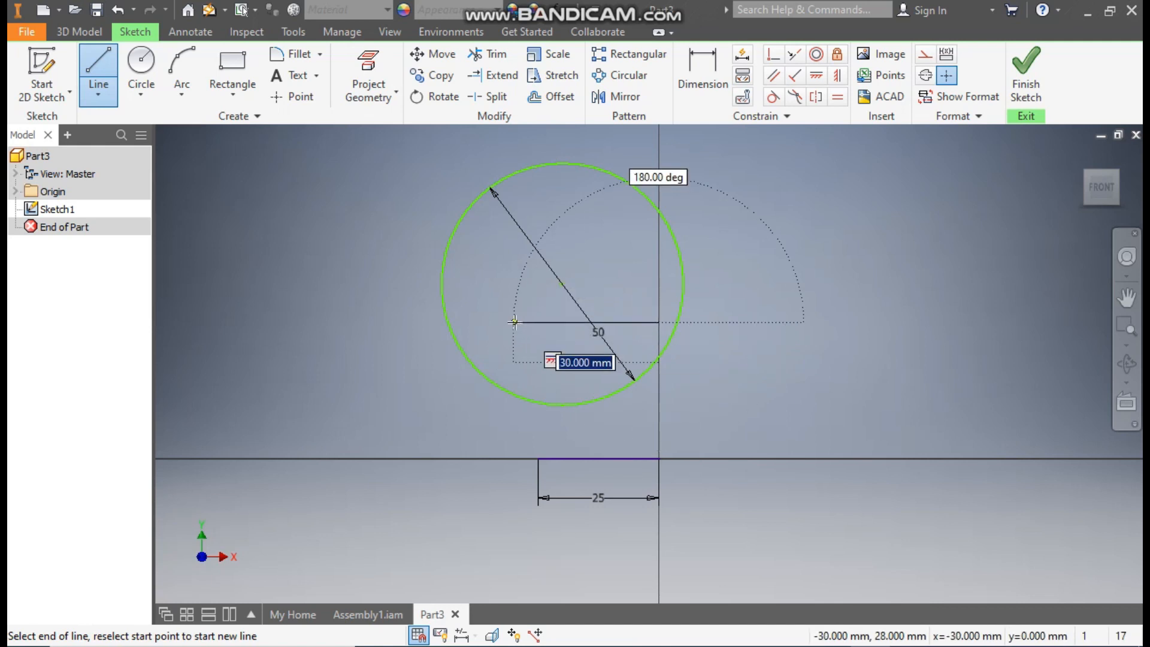
pyautogui.write('23.')
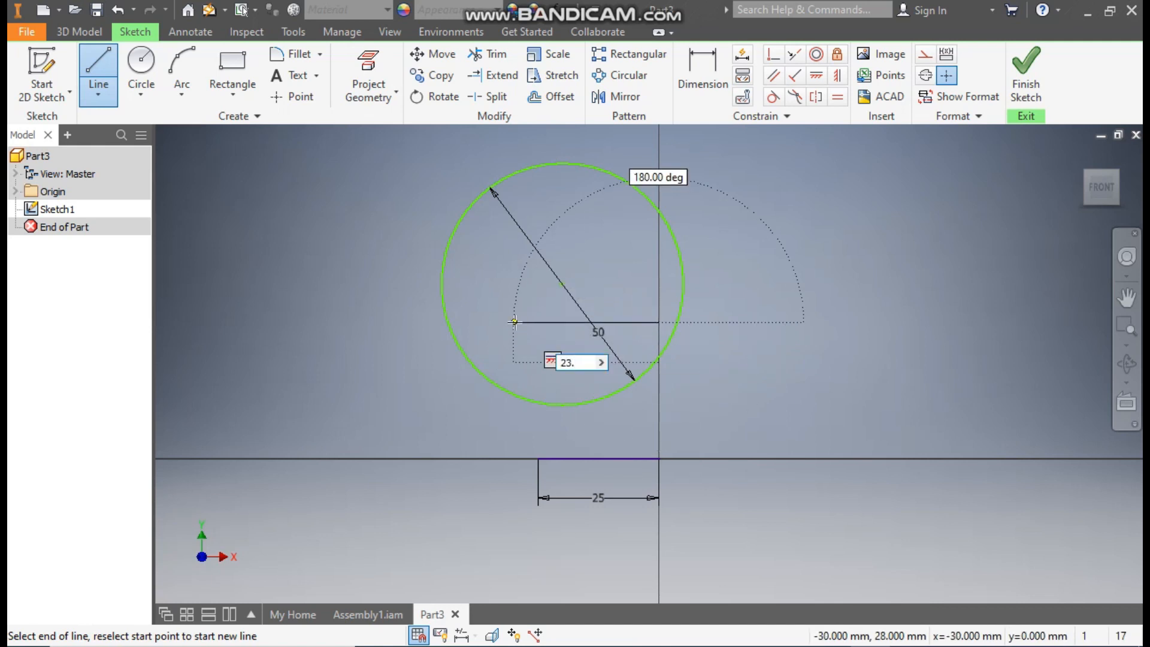
pyautogui.press('Return')
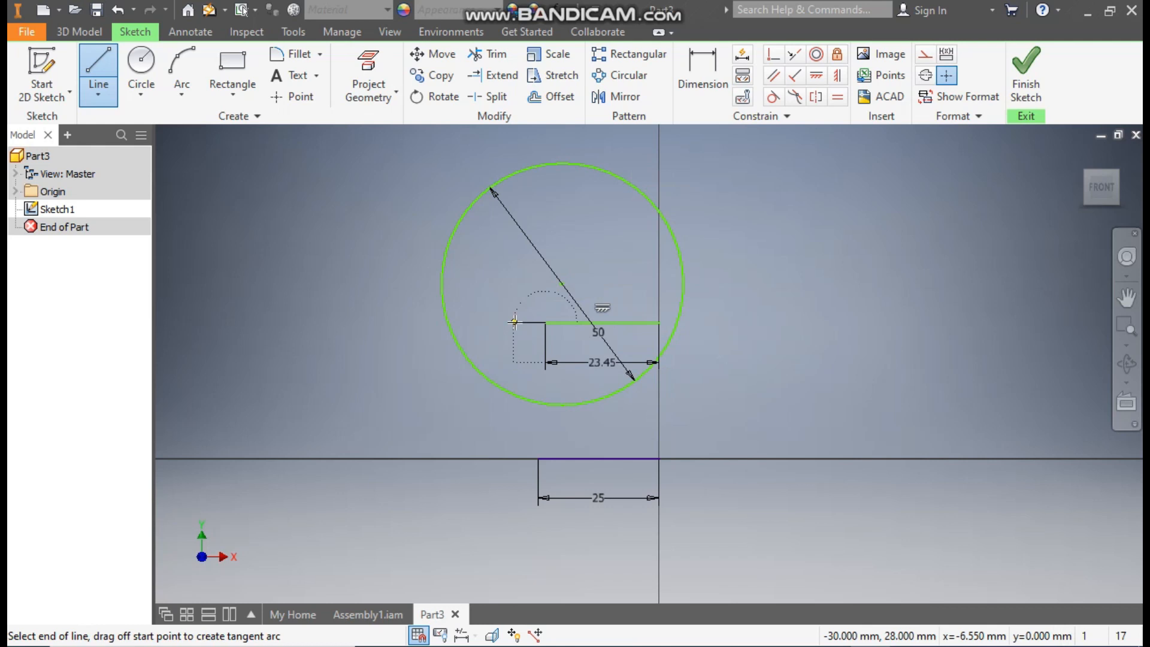
pyautogui.press('Escape')
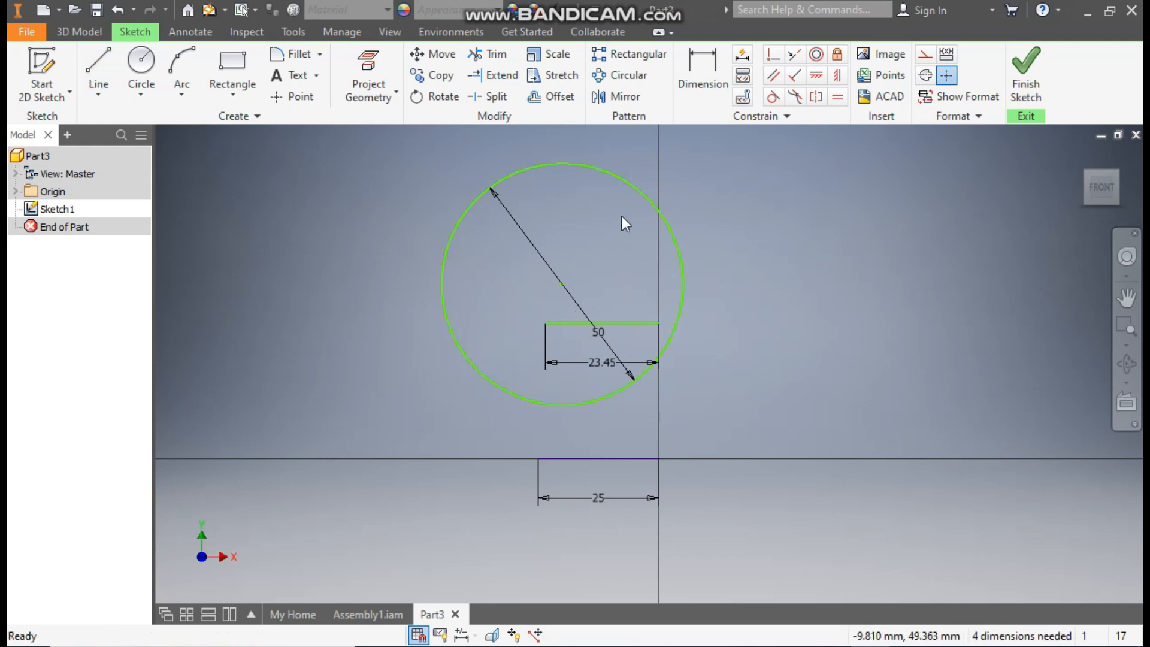
# - Dimension the vertical distance between the two horizontal lines as 25 mm
pyautogui.click(698, 65)
pyautogui.click(623, 323)
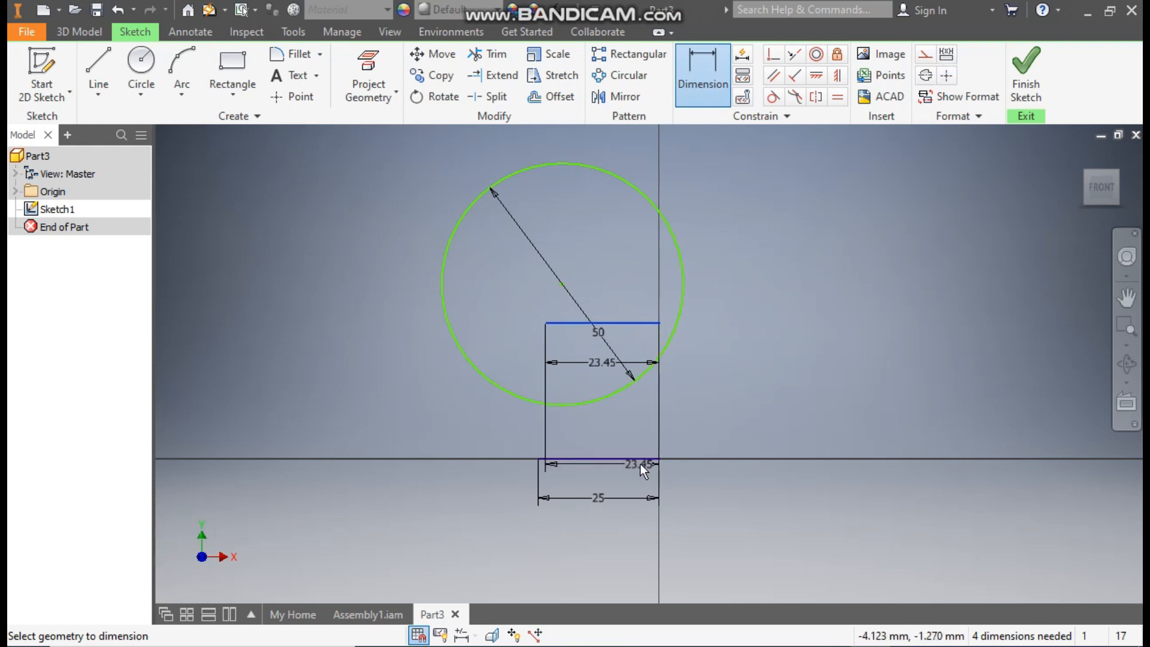
pyautogui.click(641, 459)
pyautogui.click(727, 398)
pyautogui.write('25')
pyautogui.press('Return')
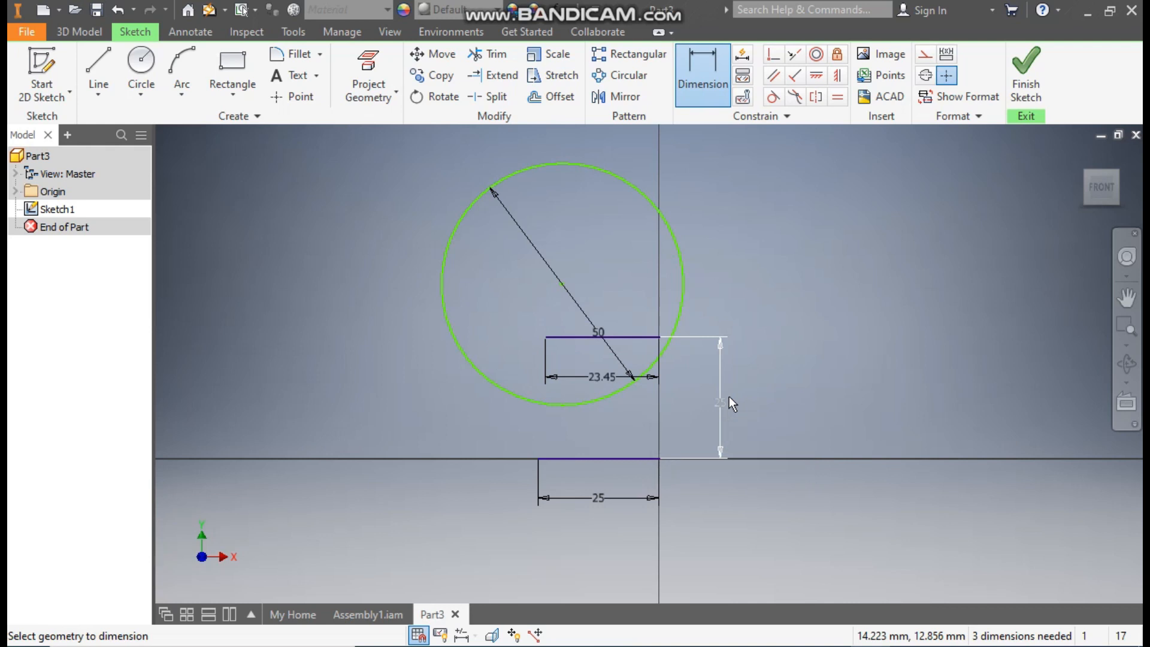
pyautogui.press('Escape')
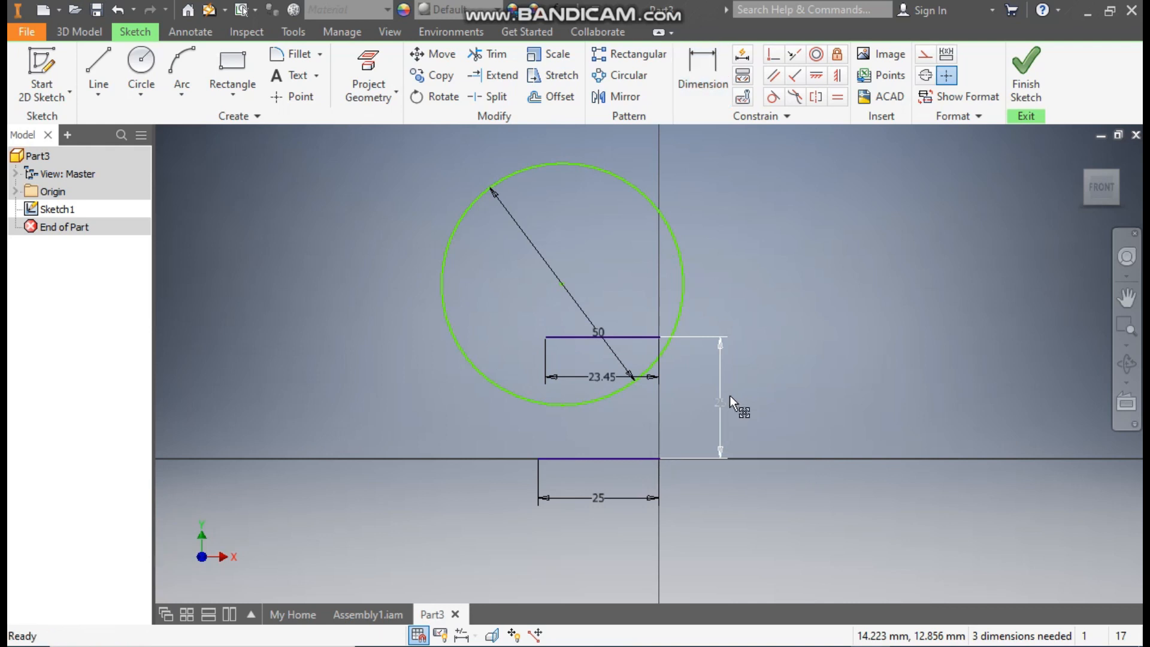
# - Move the circle left of both lines and align its centre horizontally with the upper line's left endpoint
pyautogui.moveTo(563, 283); pyautogui.dragTo(354, 302)
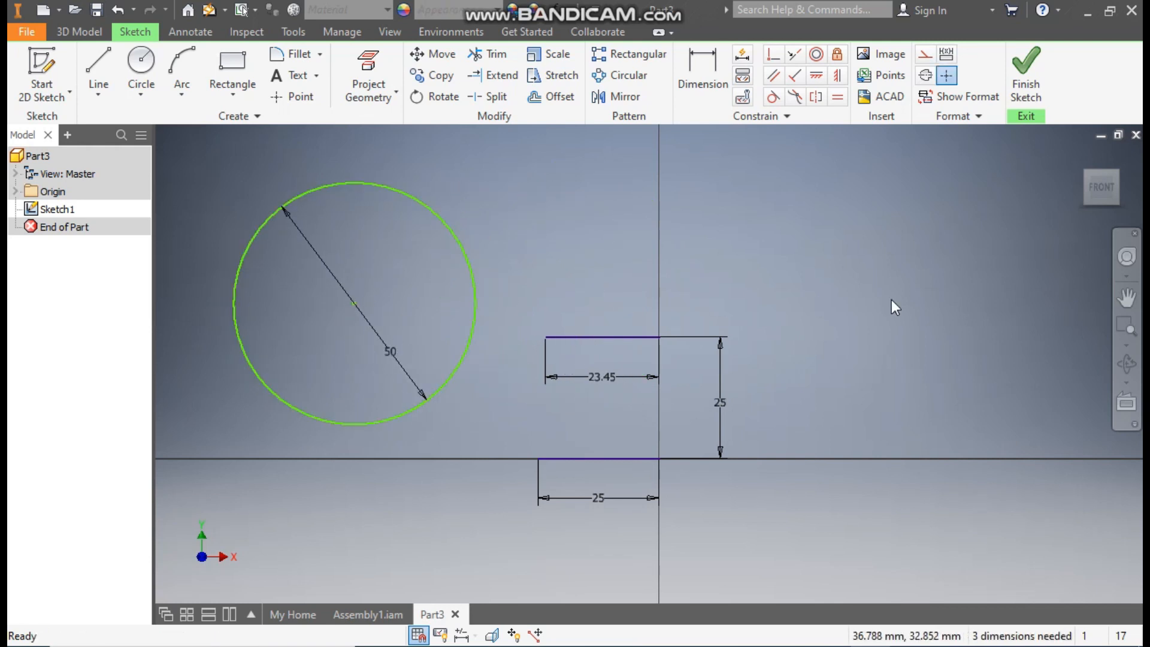
pyautogui.click(818, 77)
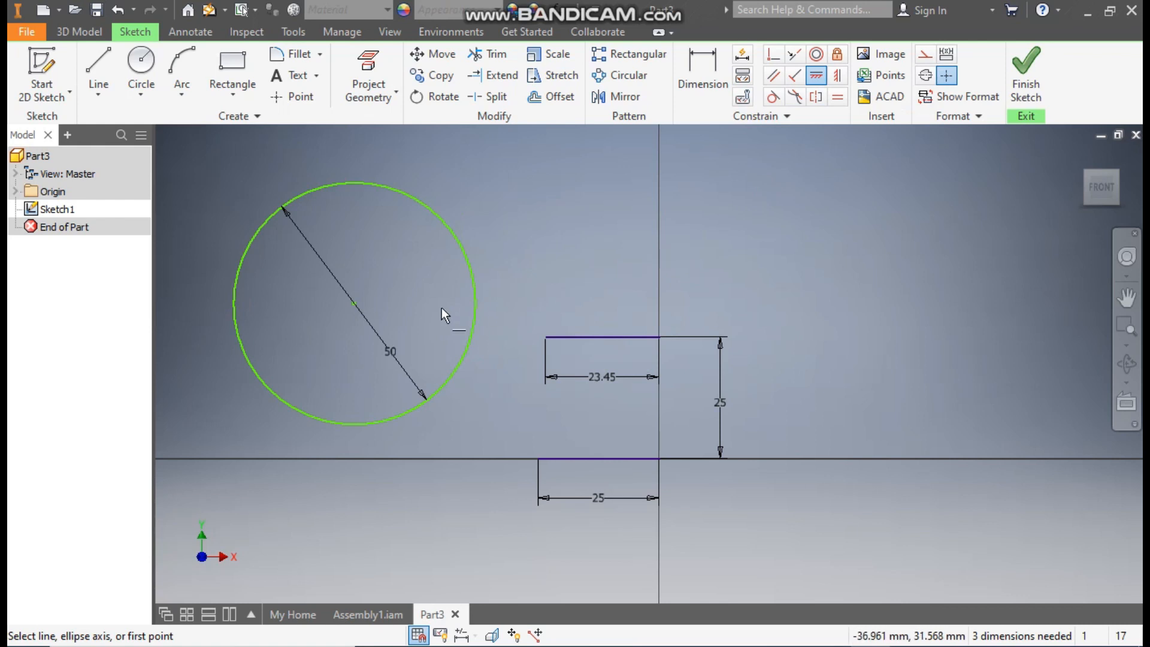
pyautogui.click(354, 304)
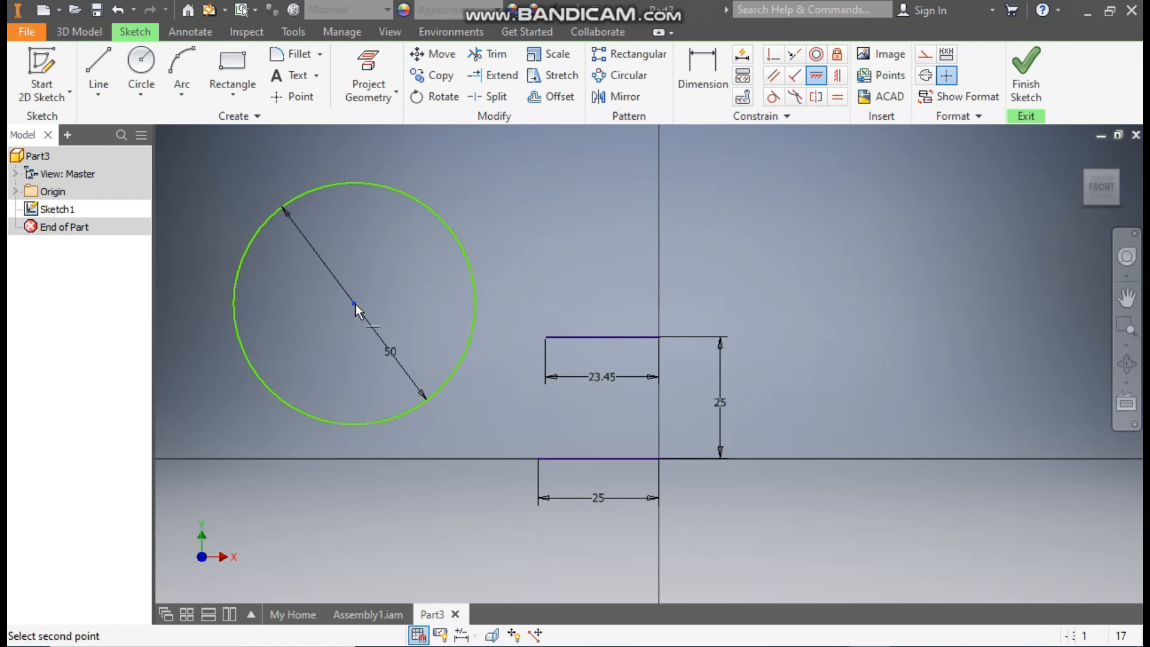
pyautogui.click(546, 337)
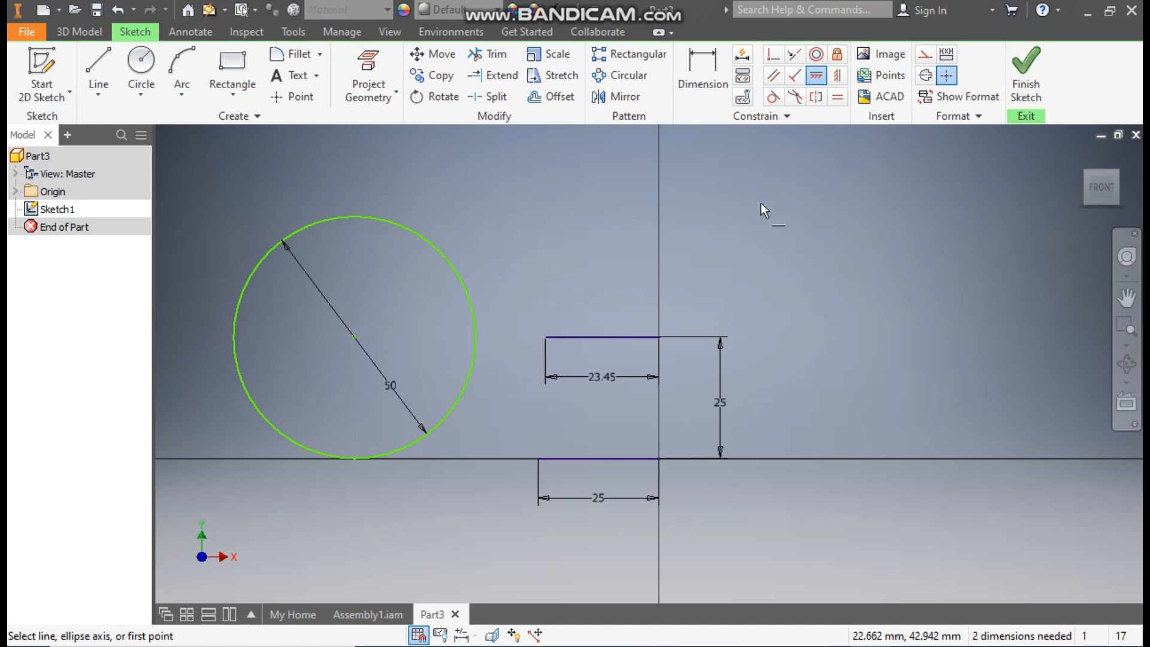
# - Dimension the horizontal distance between the circle's centre and the upper line's left endpoint as 1.55 mm
pyautogui.click(701, 77)
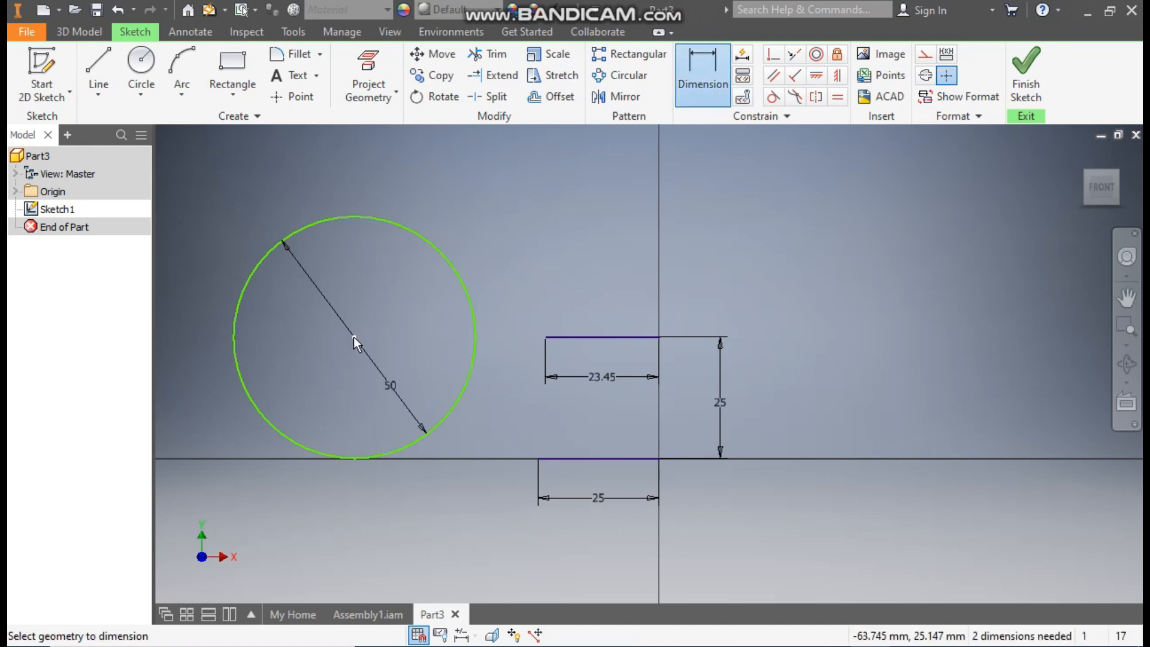
pyautogui.click(549, 339)
pyautogui.click(577, 408)
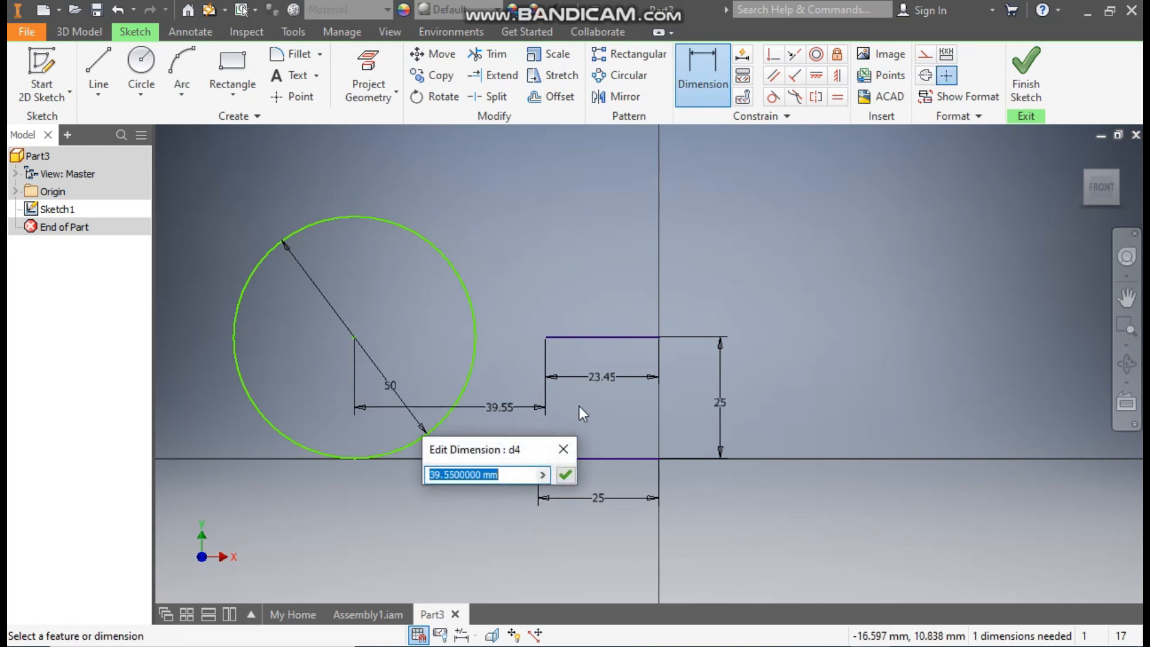
pyautogui.write('1.55')
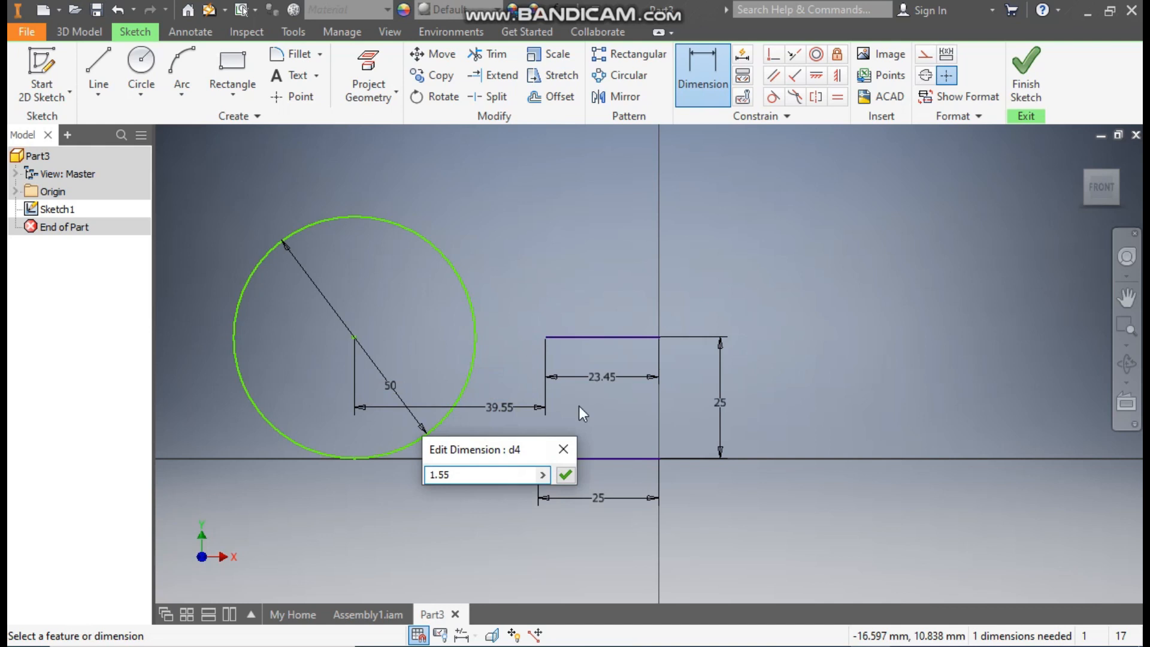
pyautogui.press('Return')
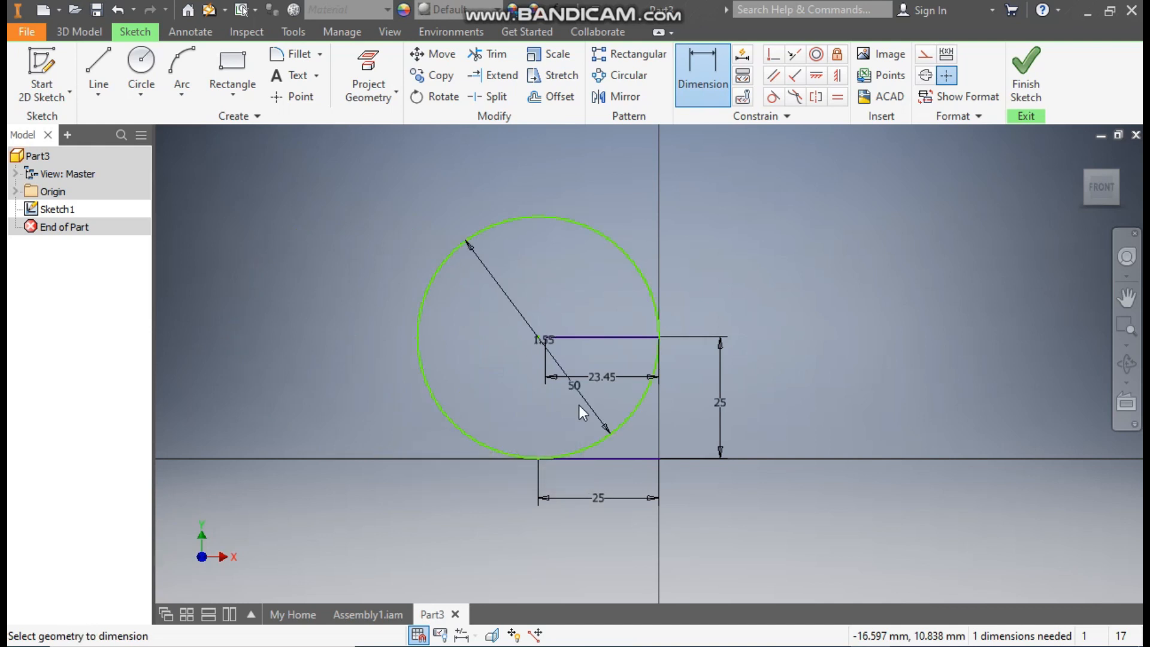
pyautogui.scroll(4, 567, 350)
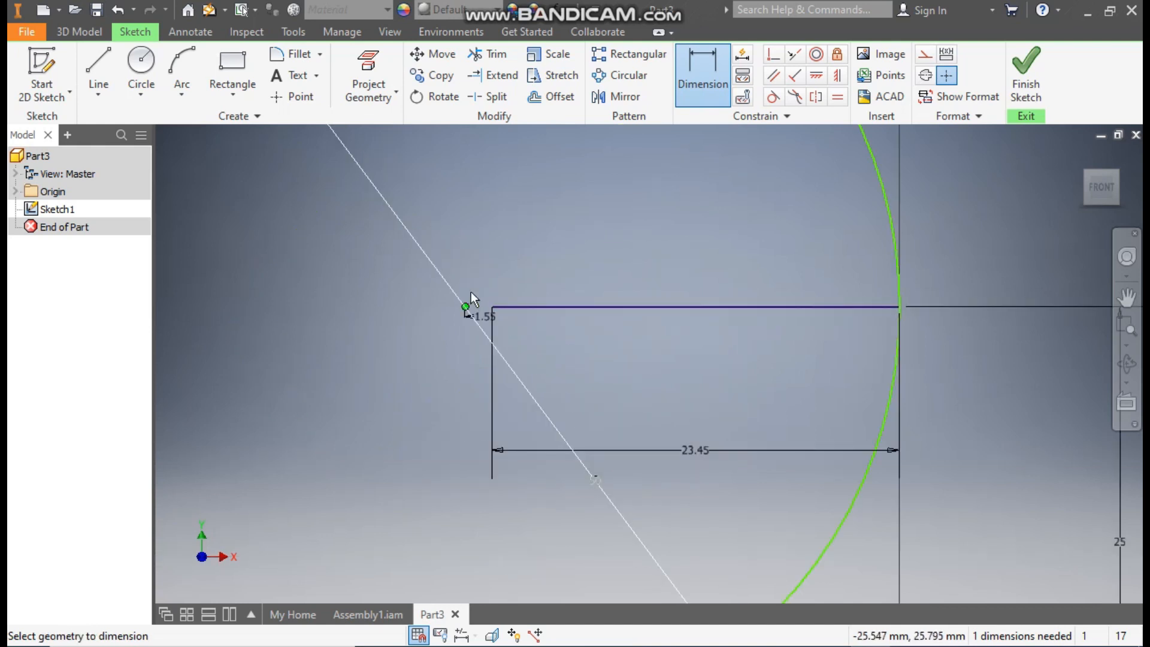
pyautogui.scroll(-4, 533, 282)
pyautogui.moveTo(537, 284); pyautogui.dragTo(547, 294, button='middle')
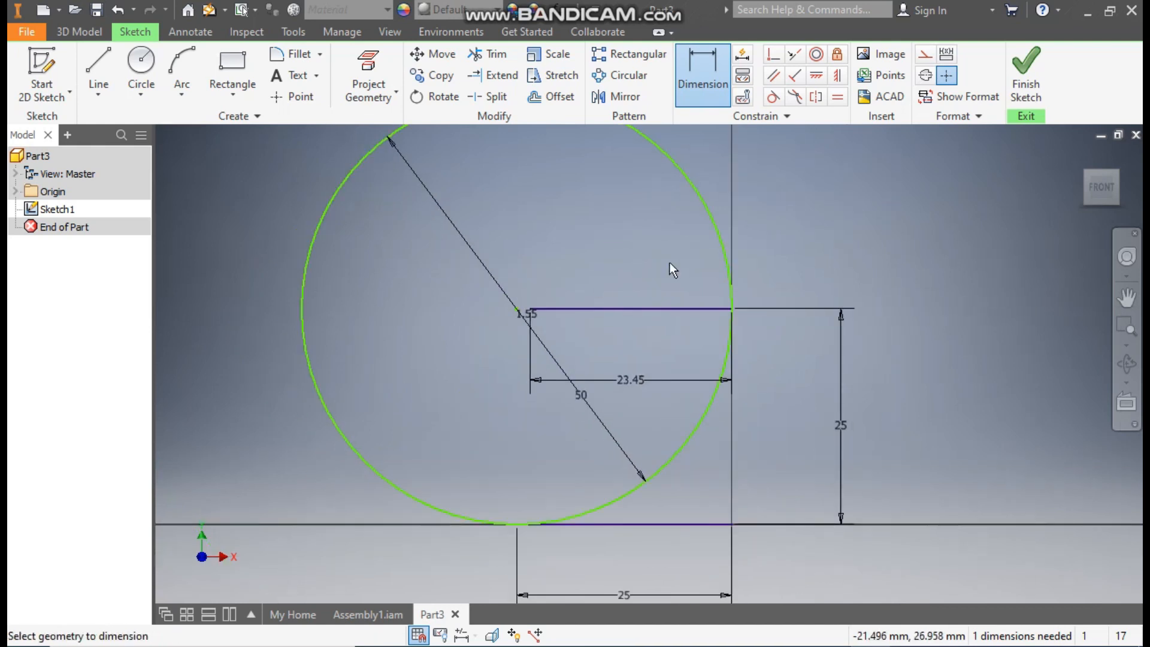
pyautogui.scroll(-3, 767, 231)
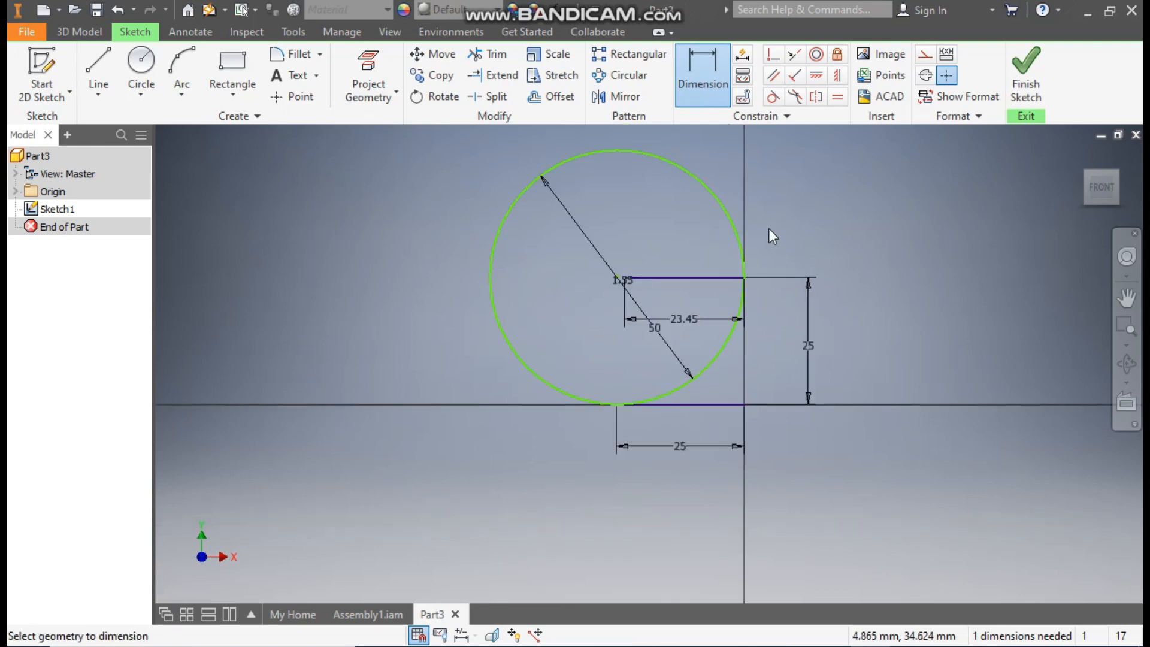
pyautogui.press('Escape')
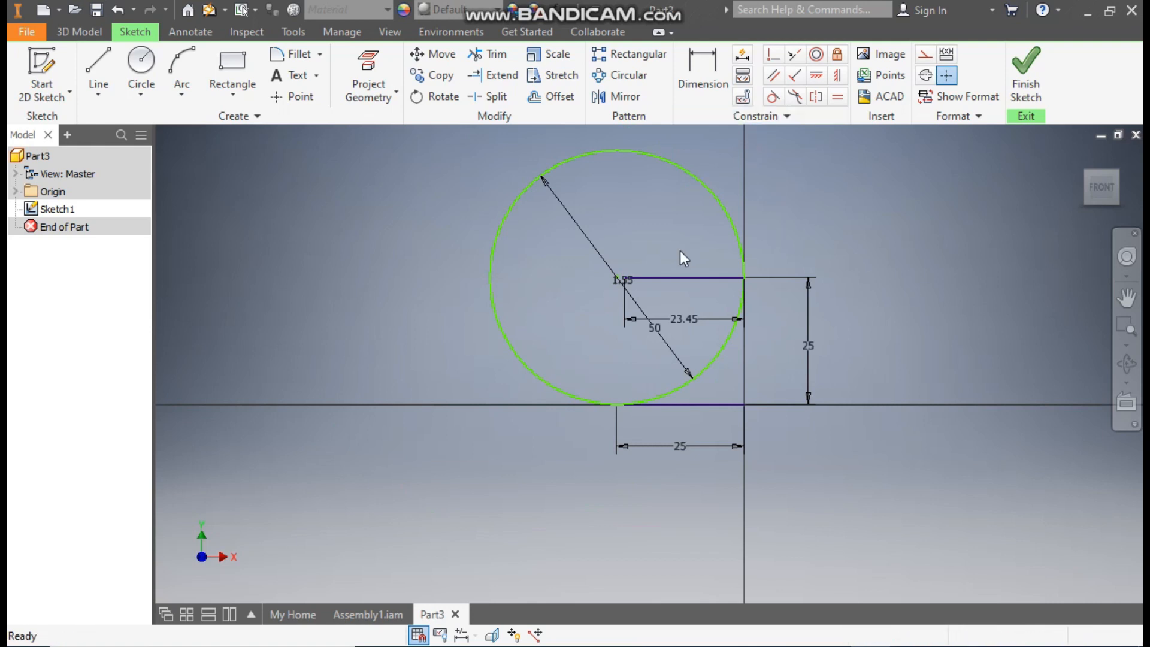
# - Align the upper line's right endpoint vertically with the lower line's right endpoint at the origin
pyautogui.moveTo(617, 279); pyautogui.dragTo(403, 240)
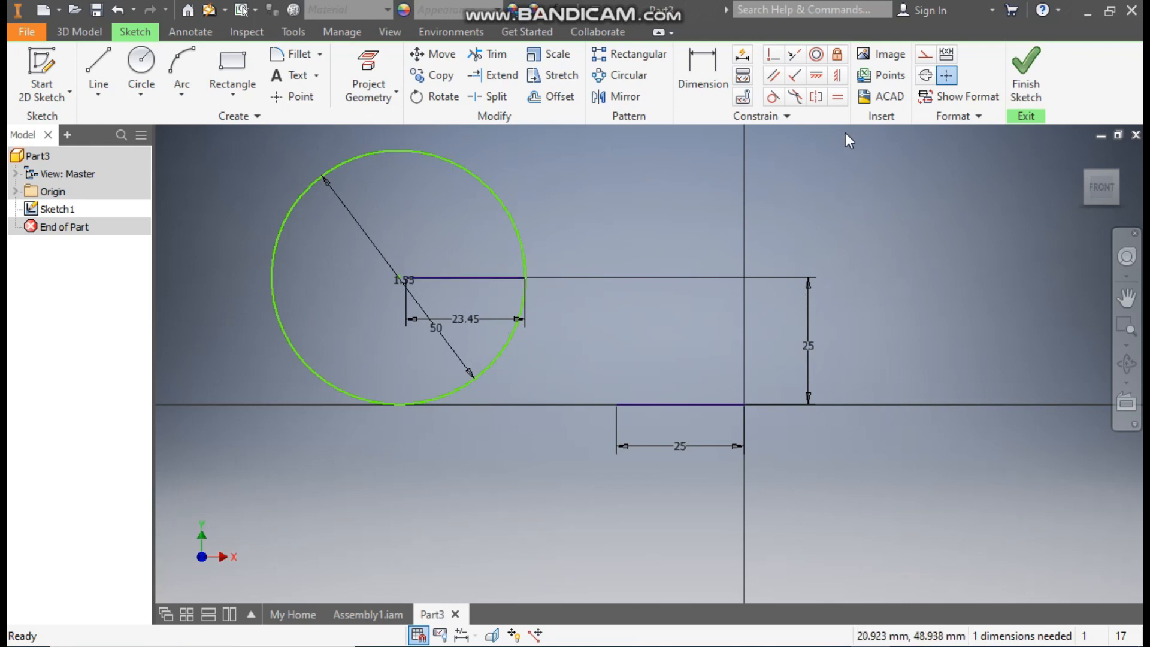
pyautogui.click(838, 77)
pyautogui.click(746, 405)
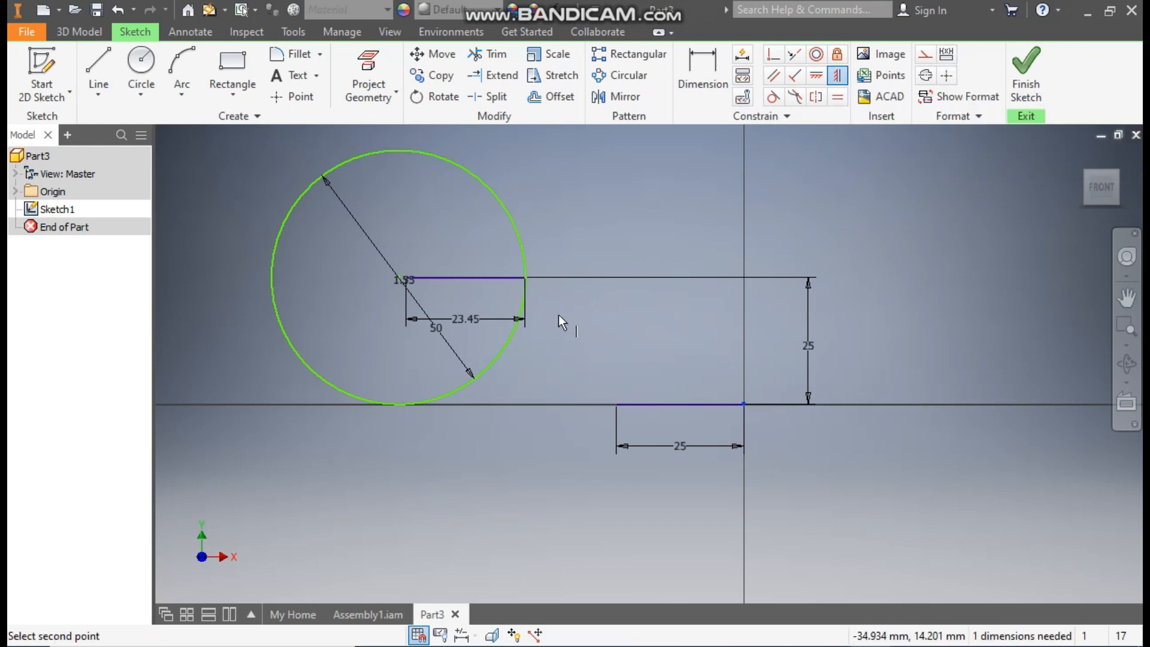
pyautogui.click(526, 279)
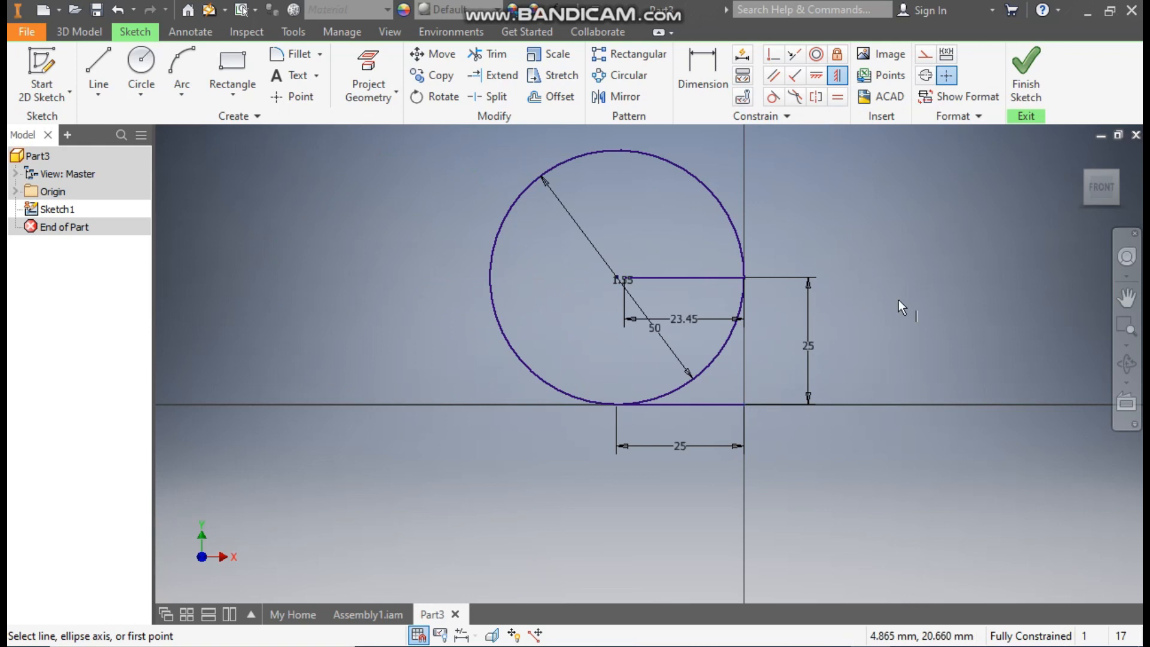
pyautogui.press('Escape')
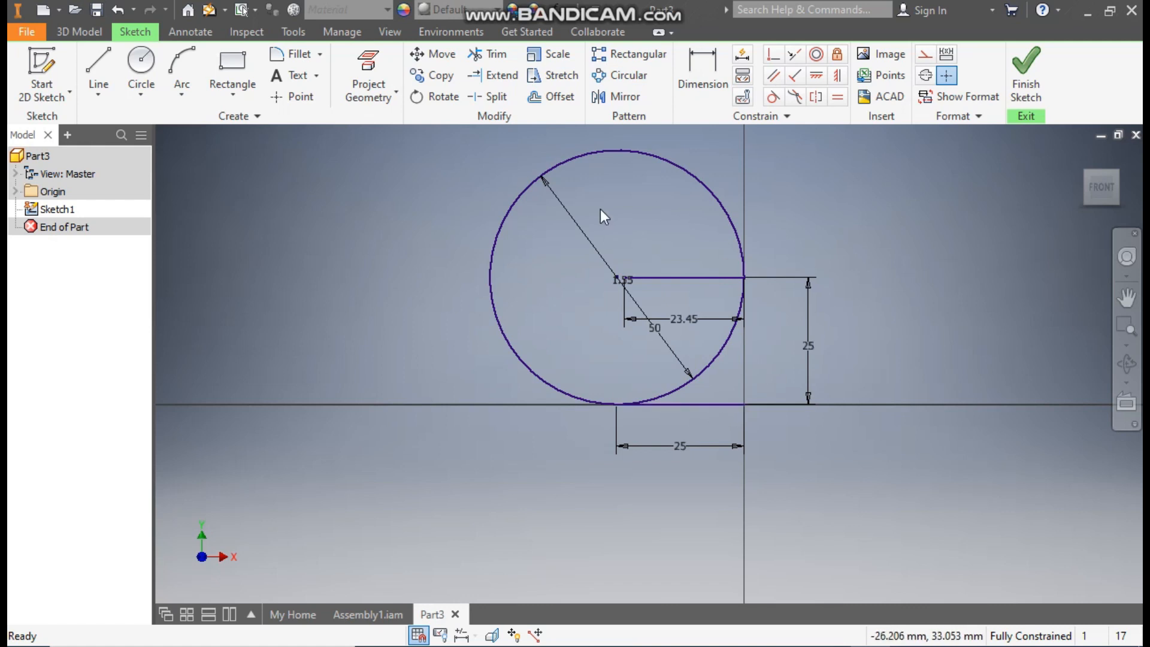
# - Draw a 24 mm diameter circle inside the 50 mm circle and make it tangent to the upper line
pyautogui.click(142, 67)
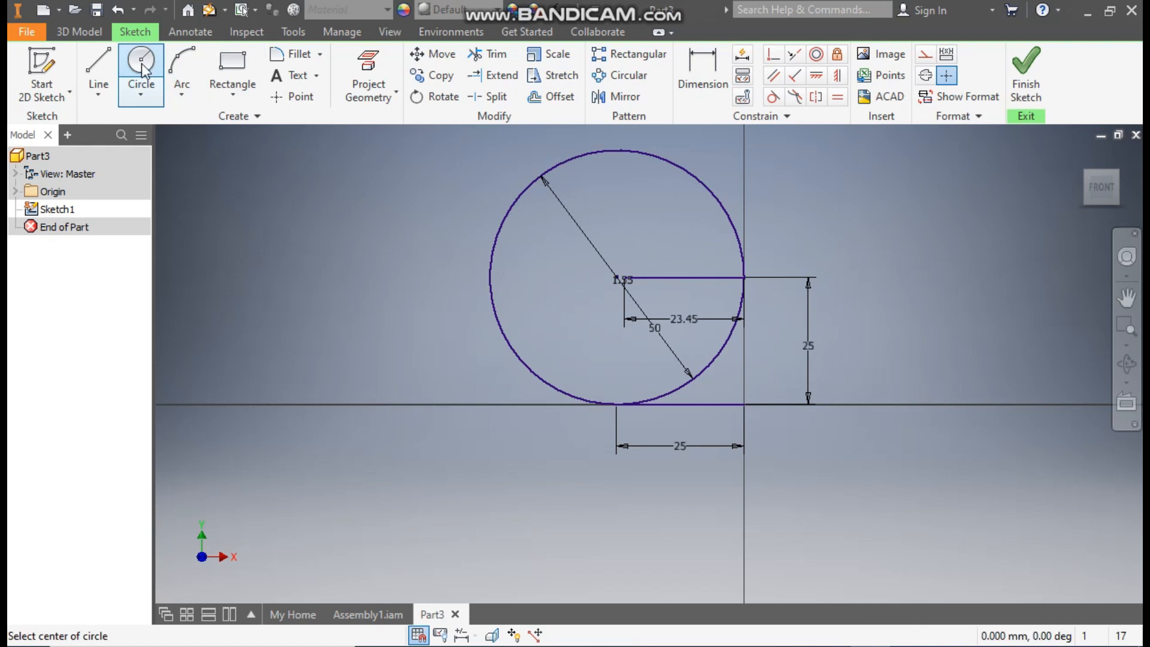
pyautogui.click(624, 206)
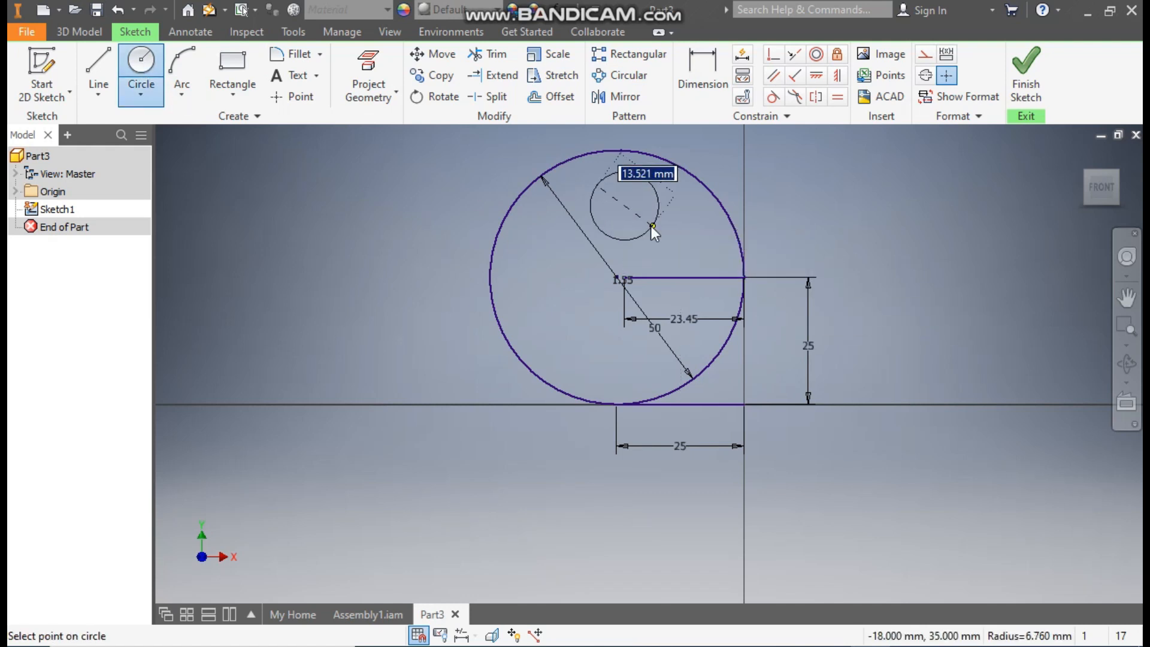
pyautogui.write('24')
pyautogui.press('Return')
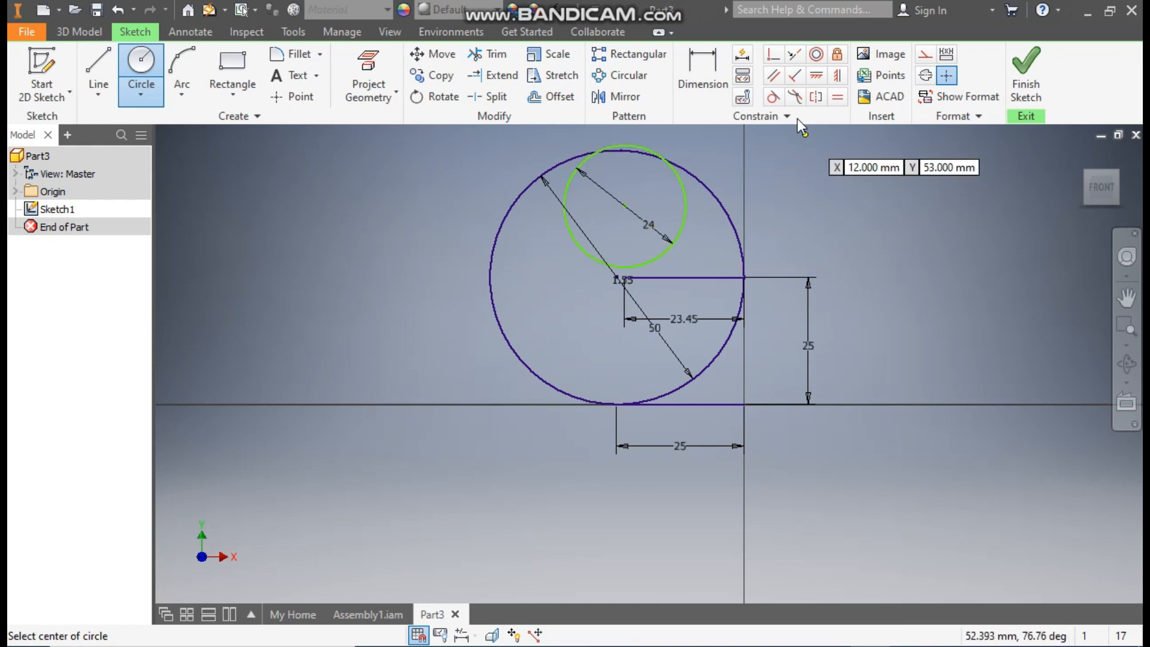
pyautogui.click(773, 96)
pyautogui.click(670, 278)
pyautogui.click(642, 266)
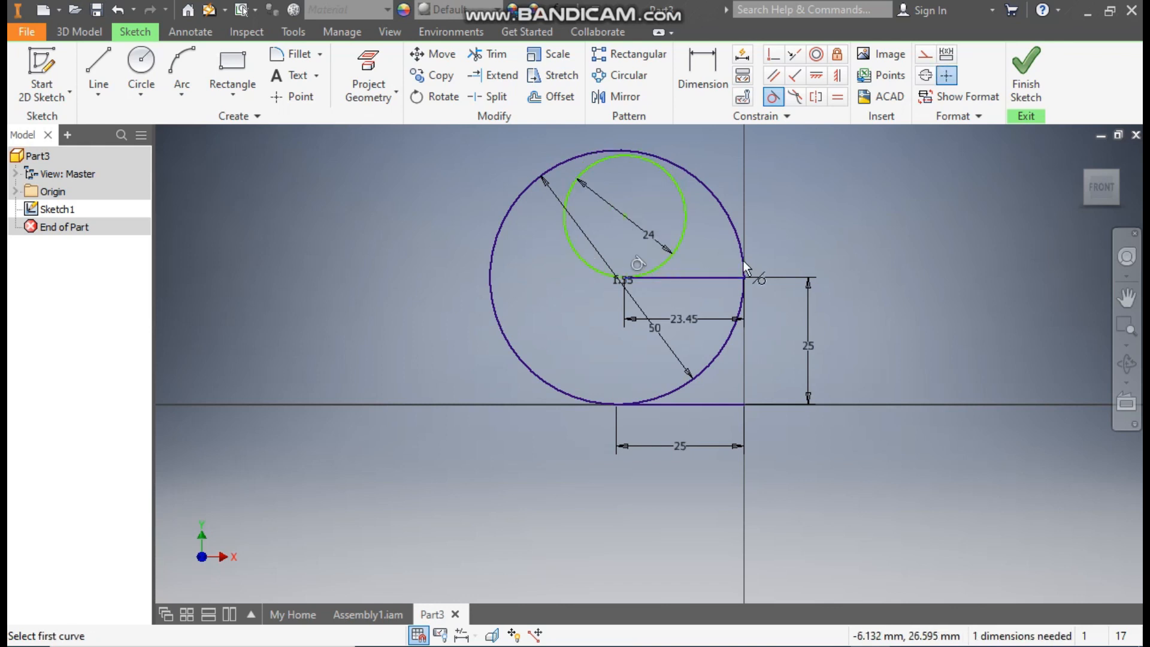
# - Align the 24 mm circle's centre vertically with the upper line's left endpoint
pyautogui.scroll(3, 665, 188)
pyautogui.moveTo(692, 208); pyautogui.dragTo(700, 215, button='middle')
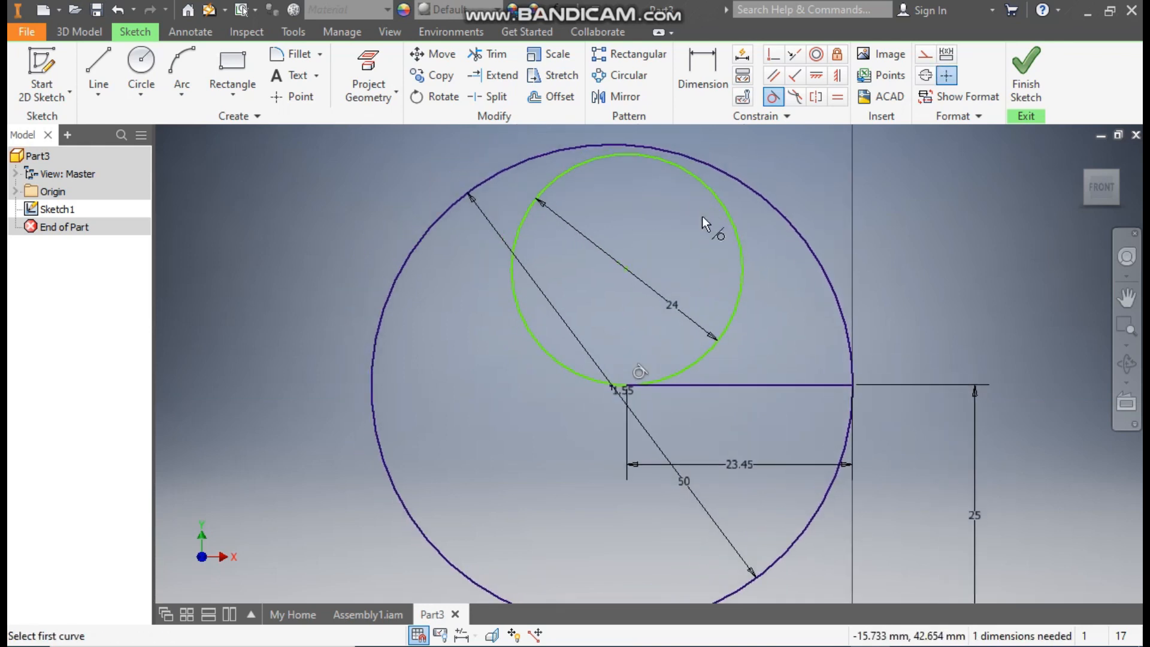
pyautogui.click(838, 80)
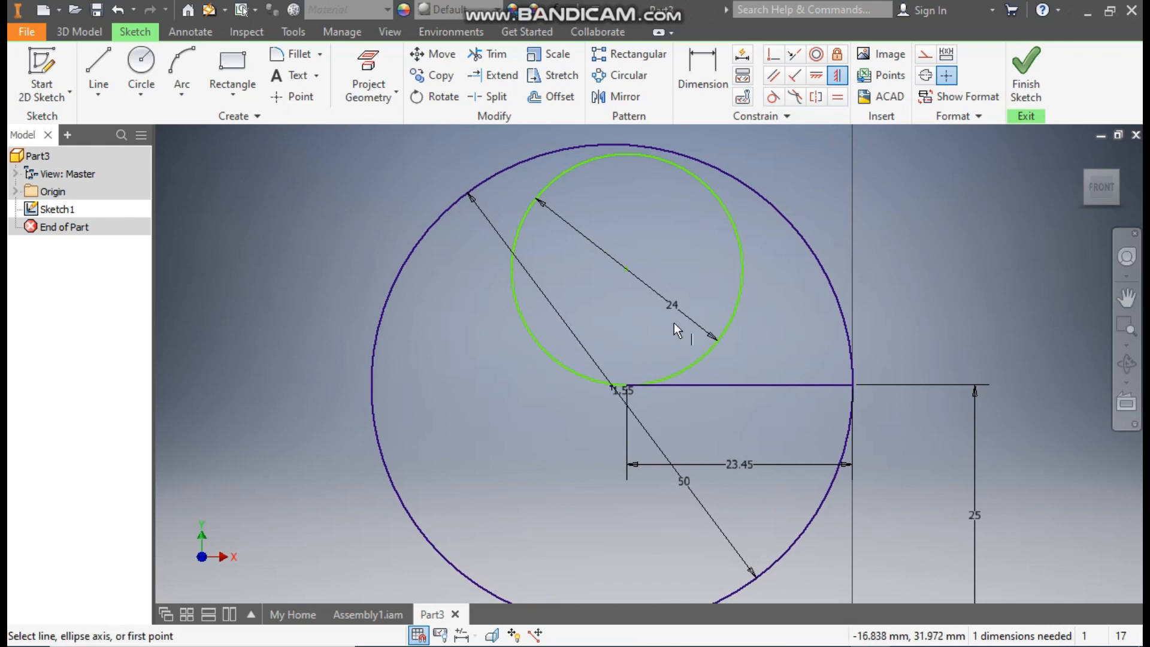
pyautogui.click(627, 269)
pyautogui.scroll(5, 630, 406)
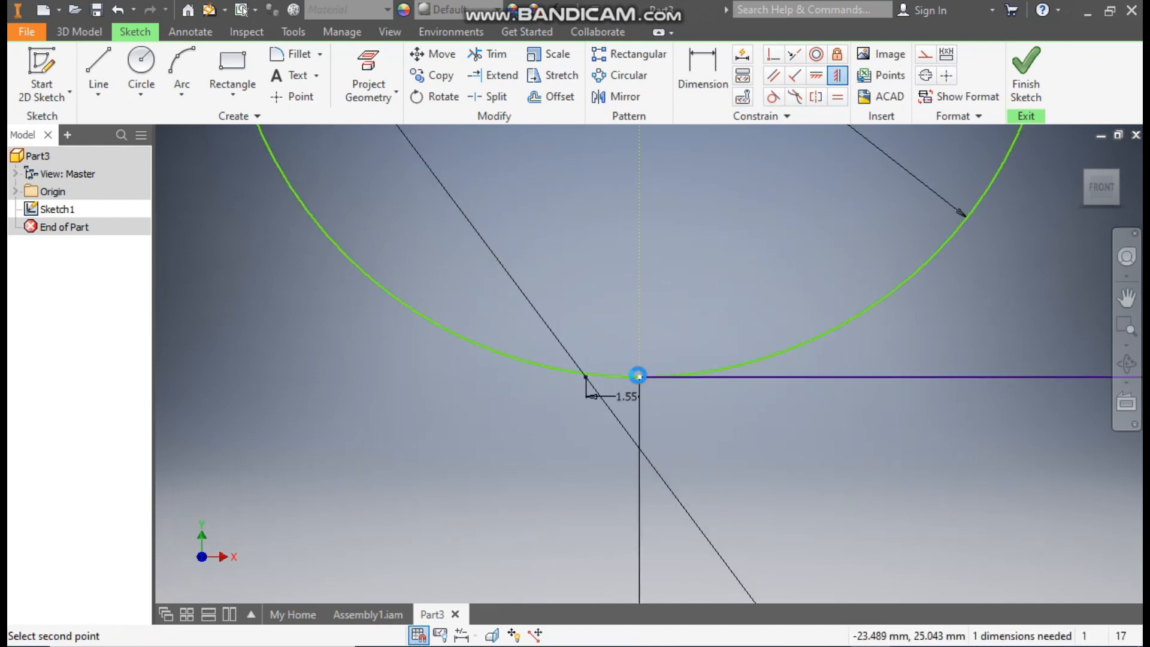
pyautogui.click(639, 377)
# - Draw a small circle inside the 50 mm circle, left of the 24 mm circle
pyautogui.scroll(-5, 693, 341)
pyautogui.moveTo(695, 403); pyautogui.dragTo(716, 403, button='middle')
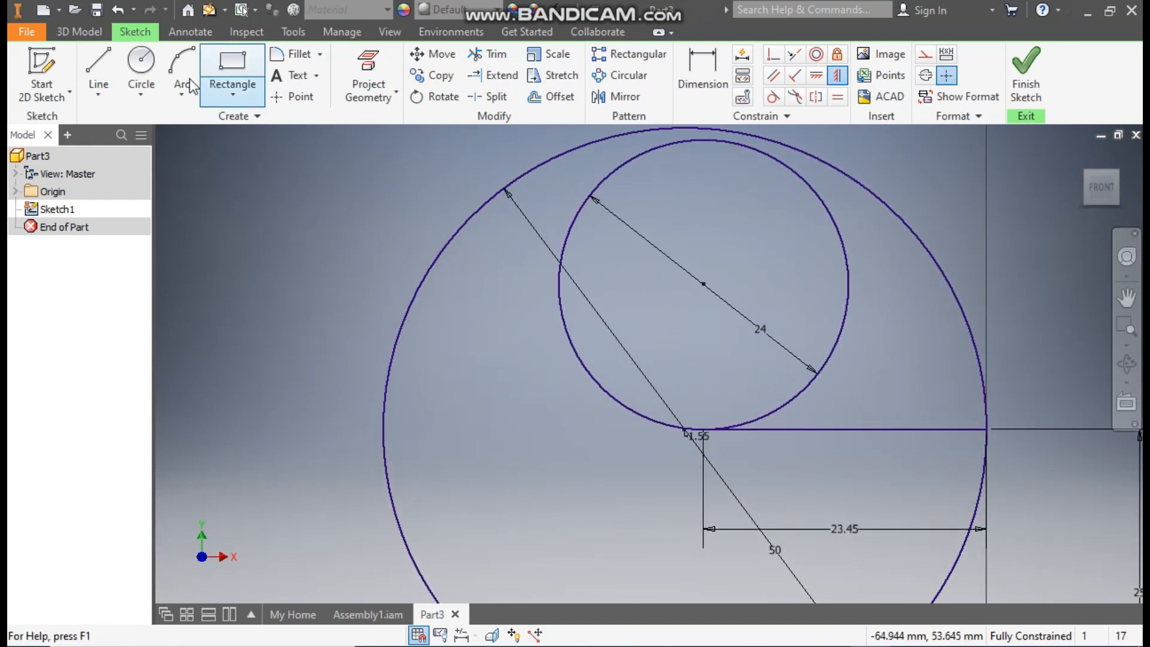
pyautogui.click(153, 68)
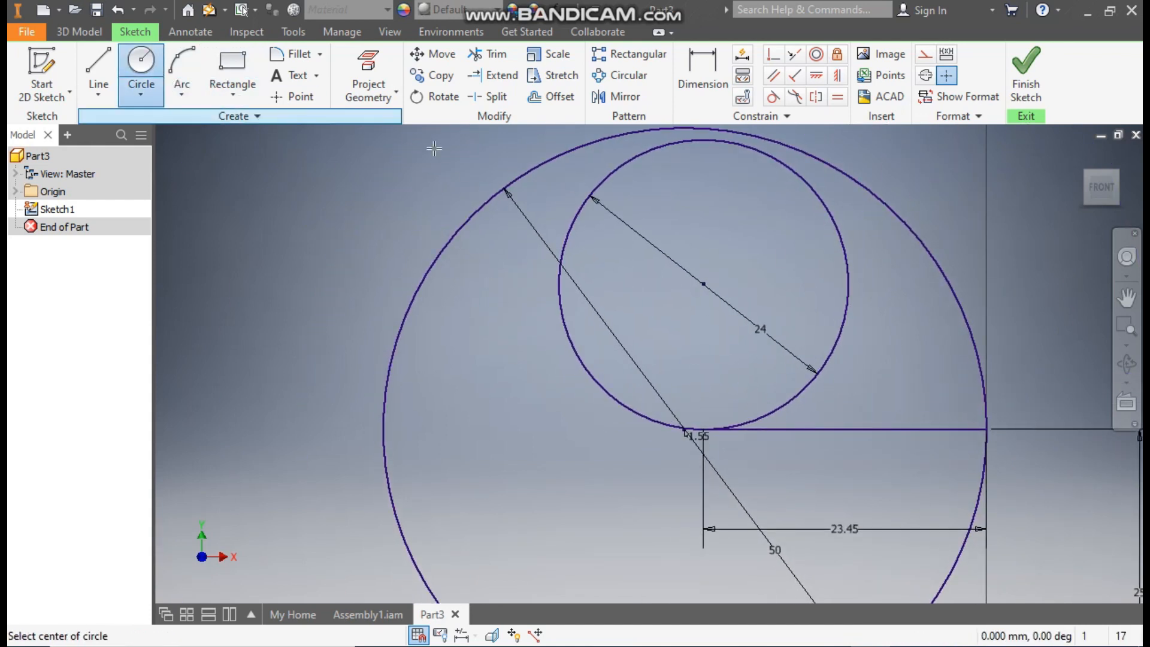
pyautogui.click(479, 296)
pyautogui.click(510, 266)
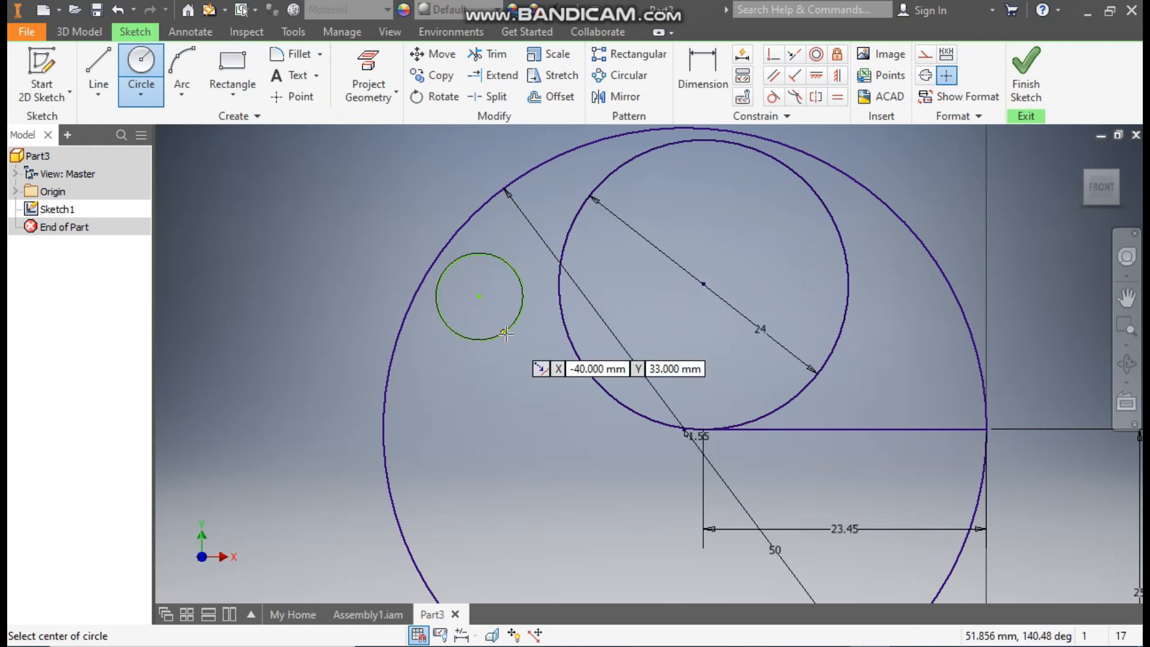
pyautogui.press('Escape')
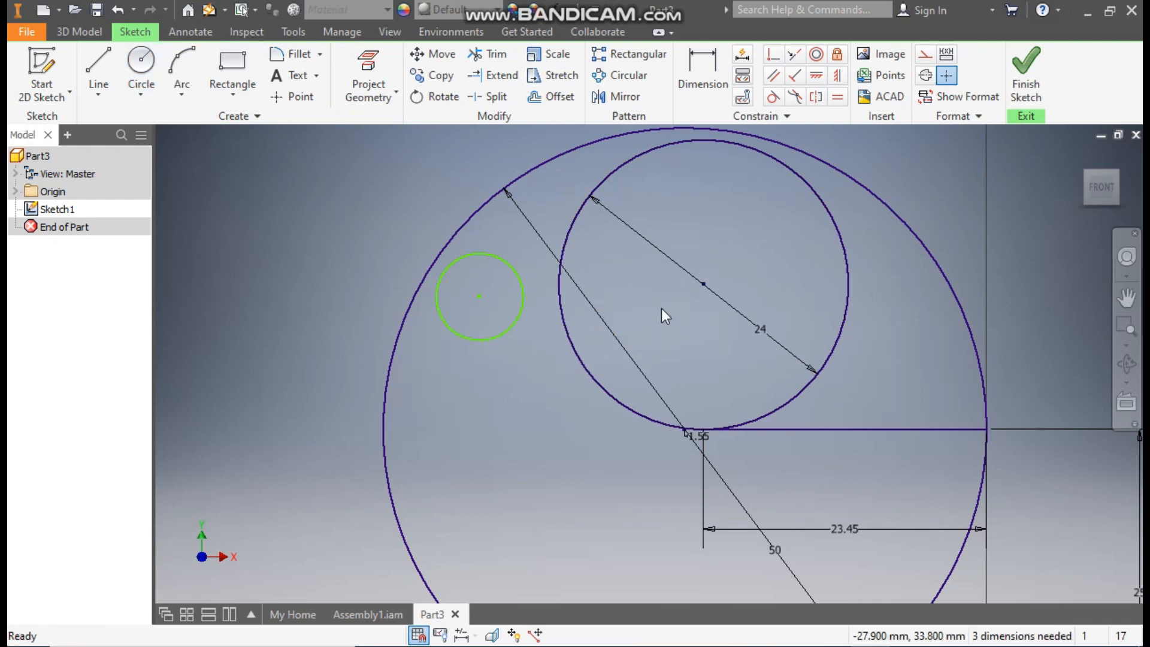
# - Make the small circle tangent to both the 24 mm circle and the 50 mm circle
pyautogui.click(772, 98)
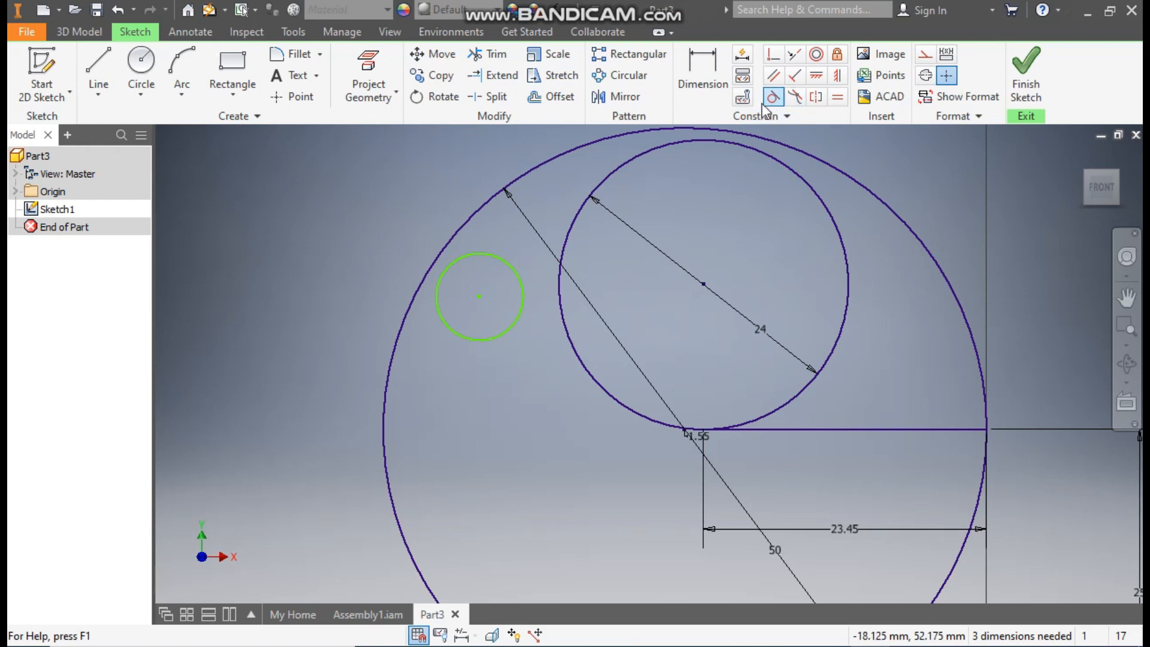
pyautogui.click(574, 225)
pyautogui.click(520, 280)
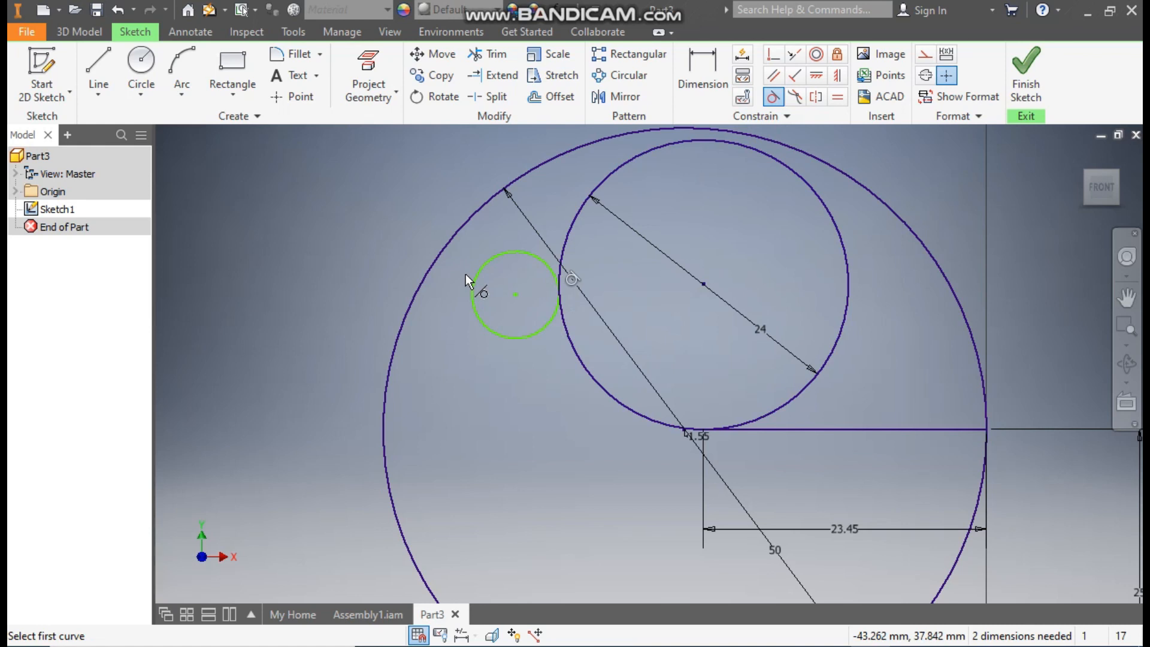
pyautogui.click(434, 260)
pyautogui.click(479, 289)
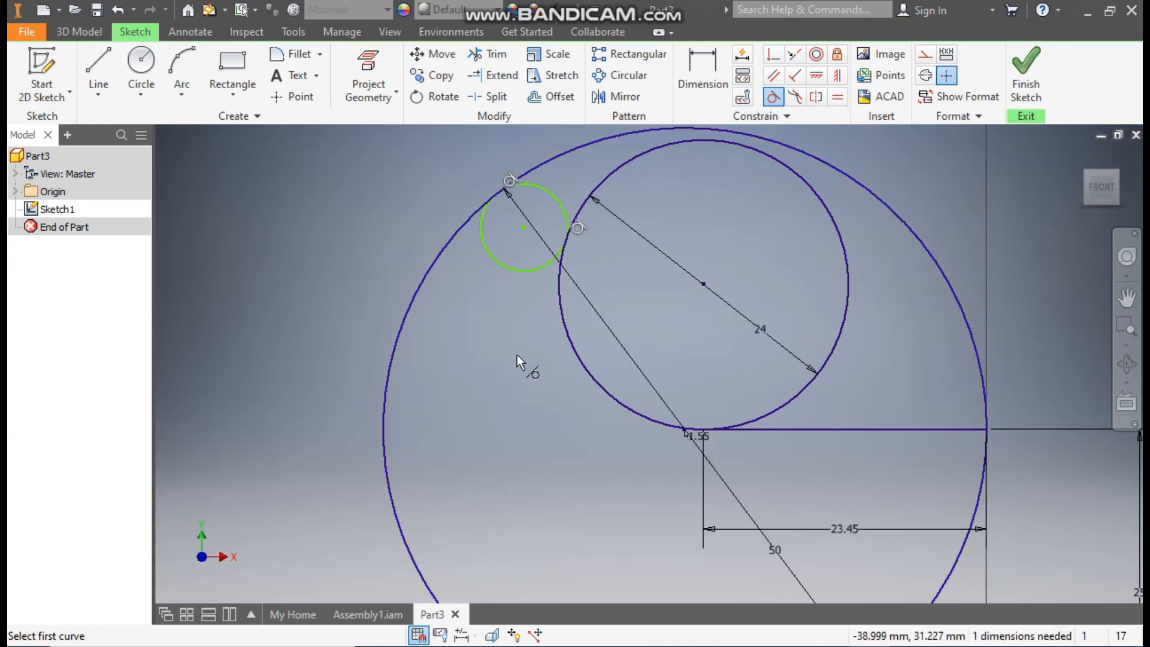
# - Dimension the vertical distance between the centres of the small circle and the 24 mm circle as 1.28 mm
pyautogui.click(704, 79)
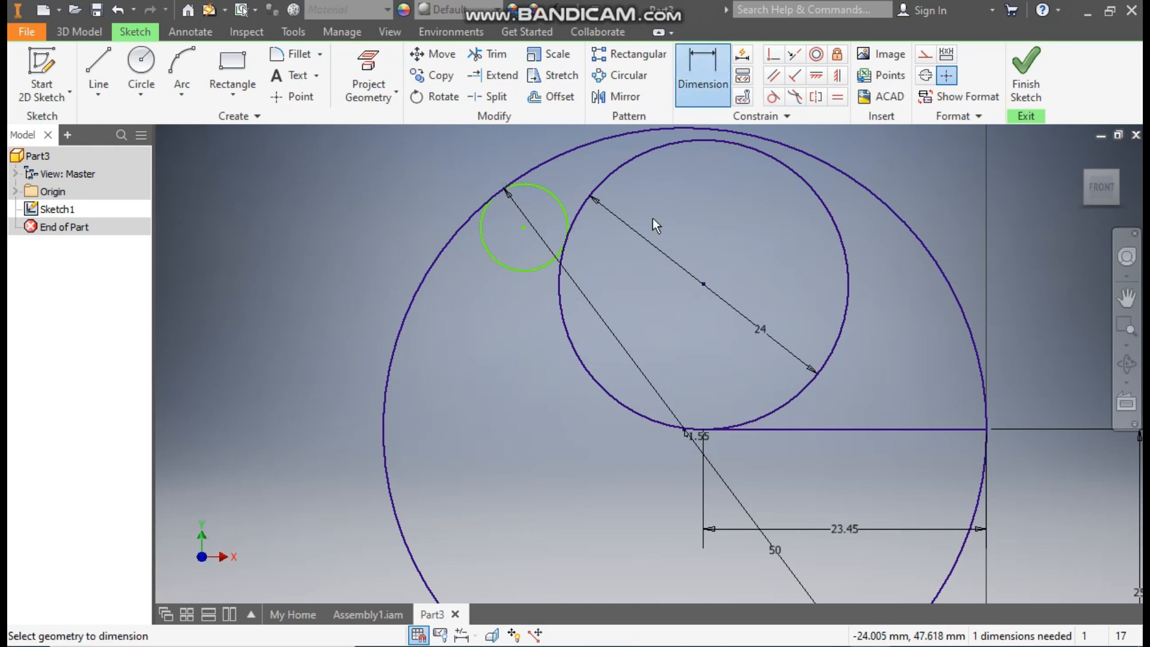
pyautogui.click(523, 227)
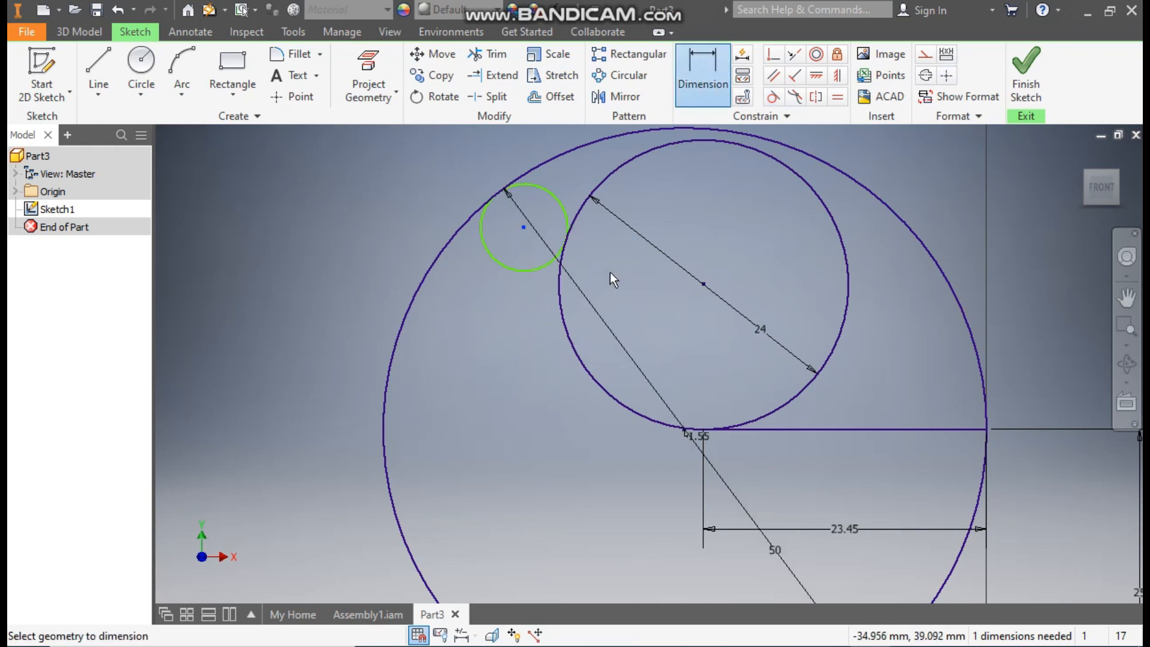
pyautogui.click(705, 285)
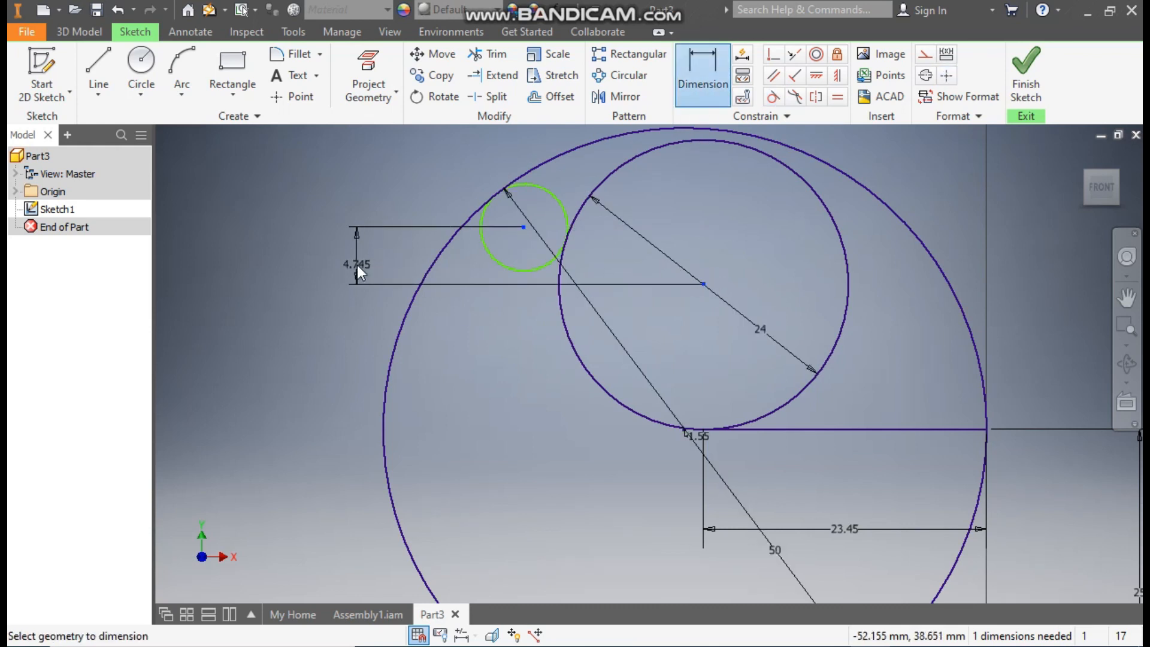
pyautogui.click(357, 264)
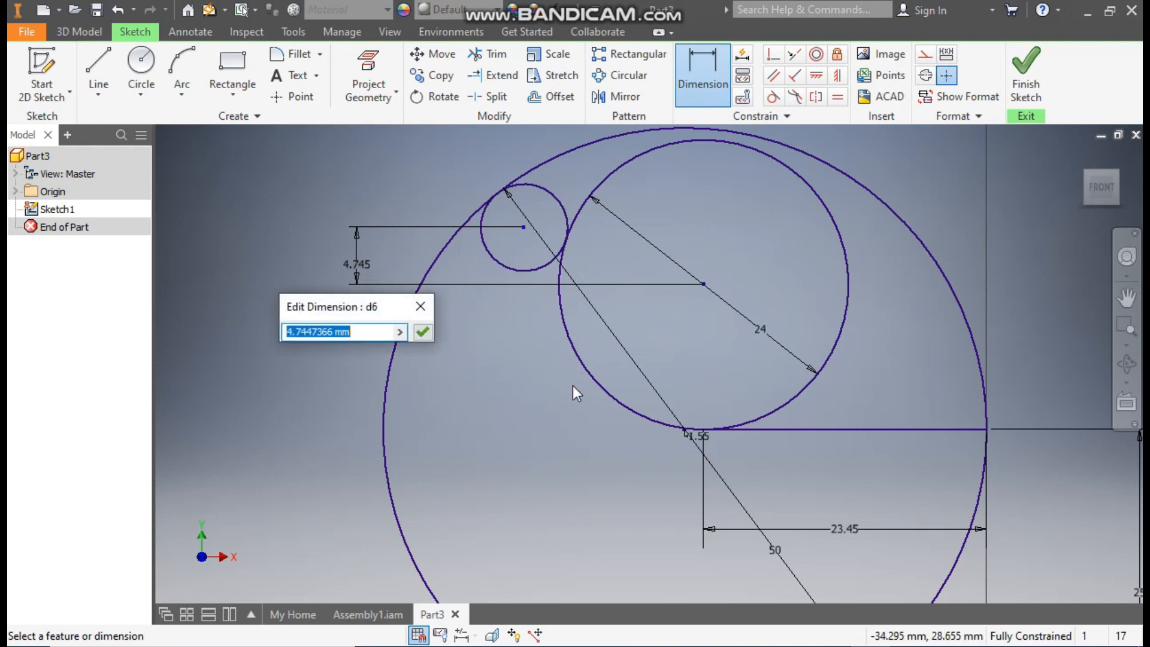
pyautogui.write('1.28')
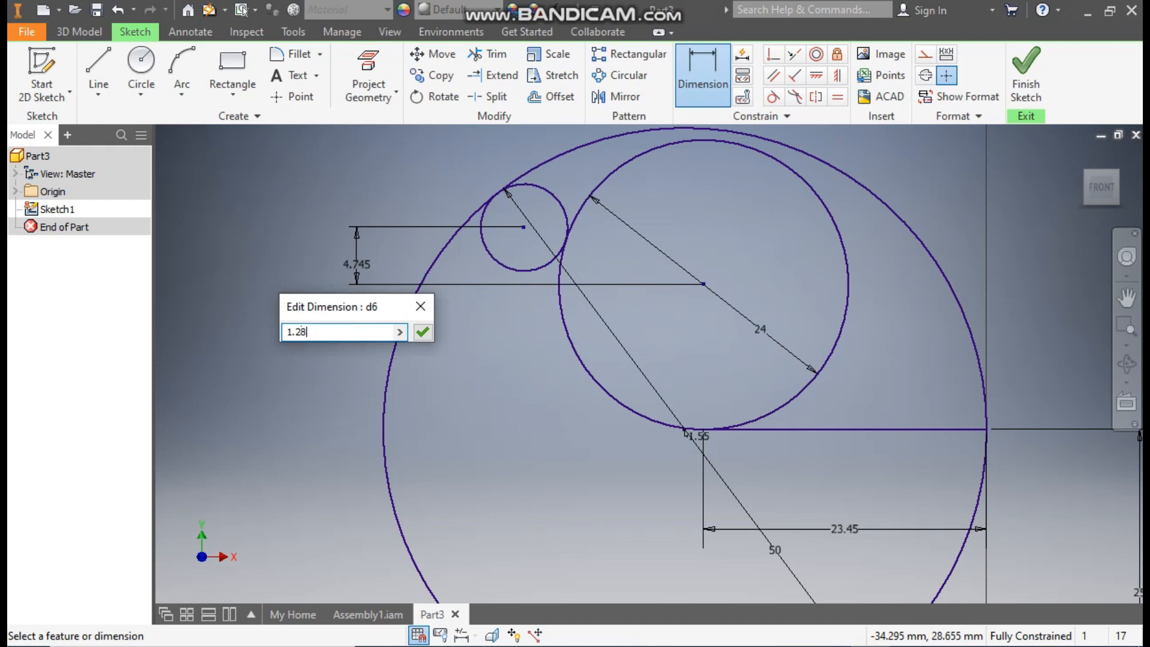
pyautogui.press('Return')
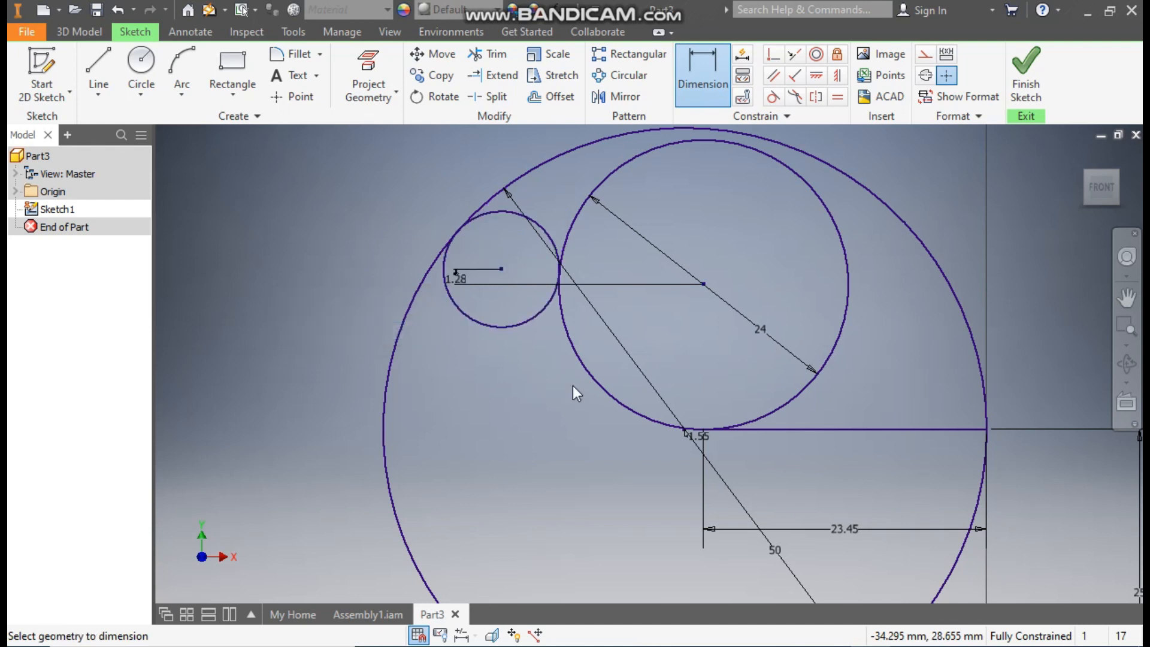
pyautogui.press('Escape')
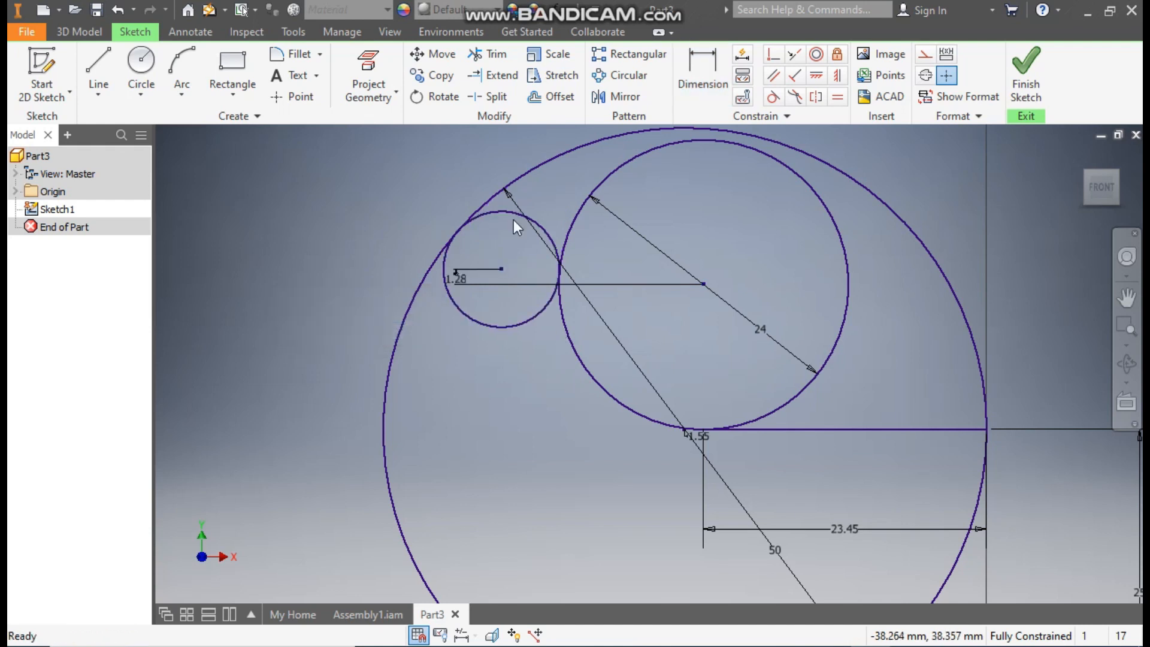
# - Trim the 24 mm circle to its lower-left arc and the small circle to its upper arc, forming an S-shaped curve
pyautogui.scroll(-3, 368, 202)
pyautogui.moveTo(401, 221); pyautogui.dragTo(413, 238, button='middle')
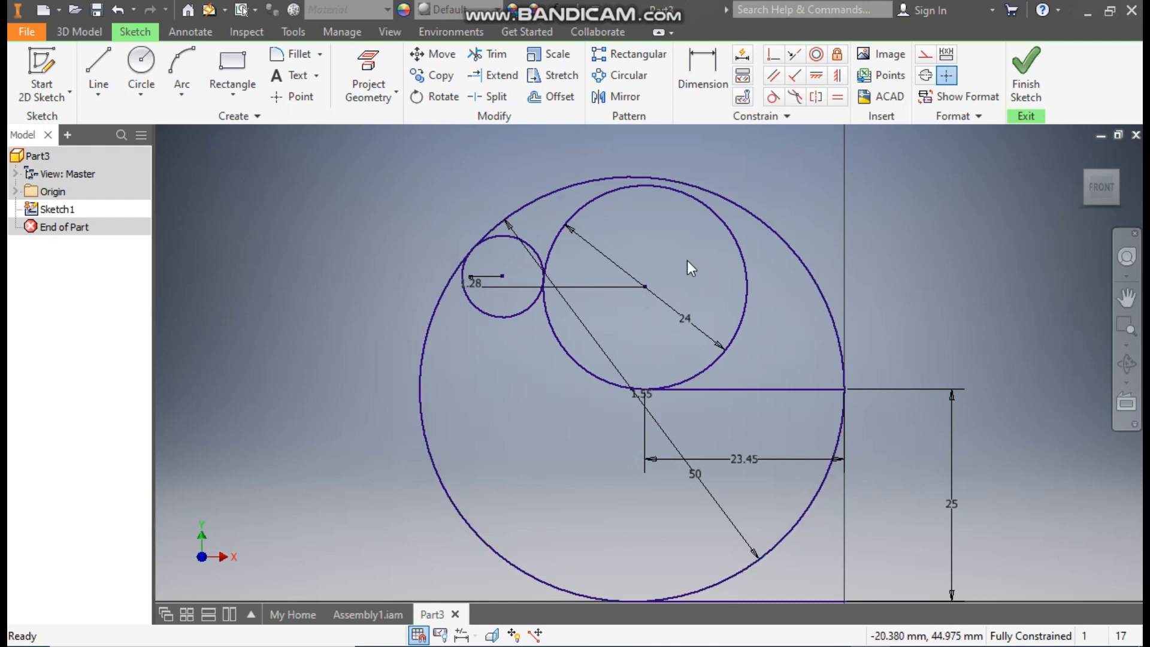
pyautogui.click(591, 330)
pyautogui.press('Escape')
pyautogui.click(488, 53)
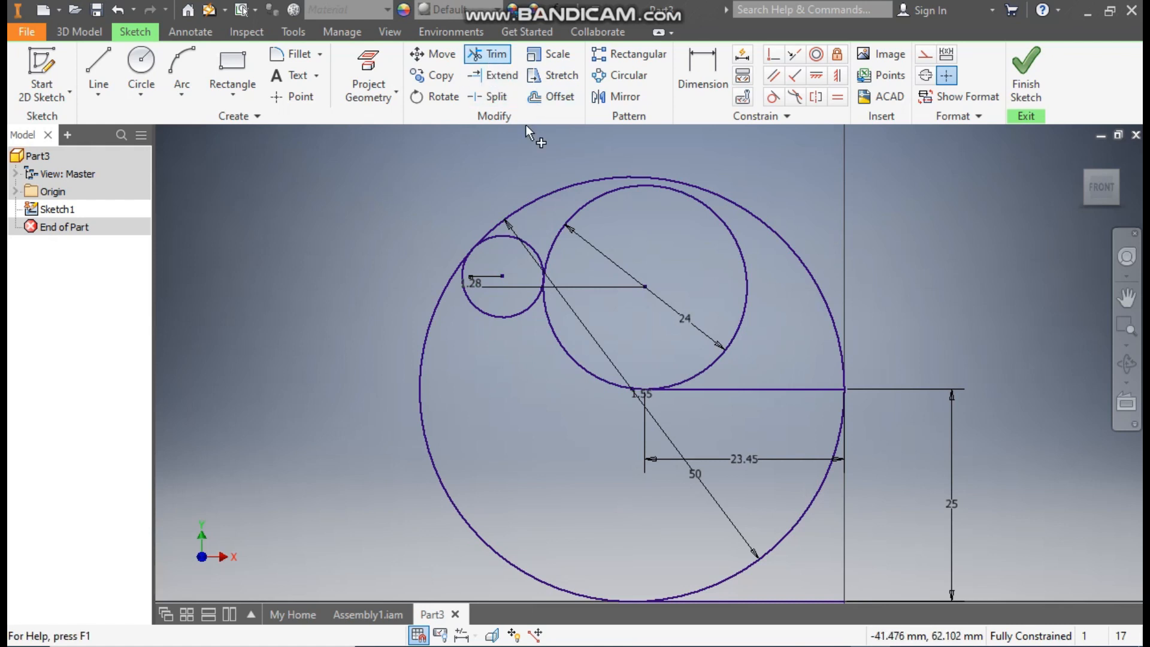
pyautogui.click(747, 307)
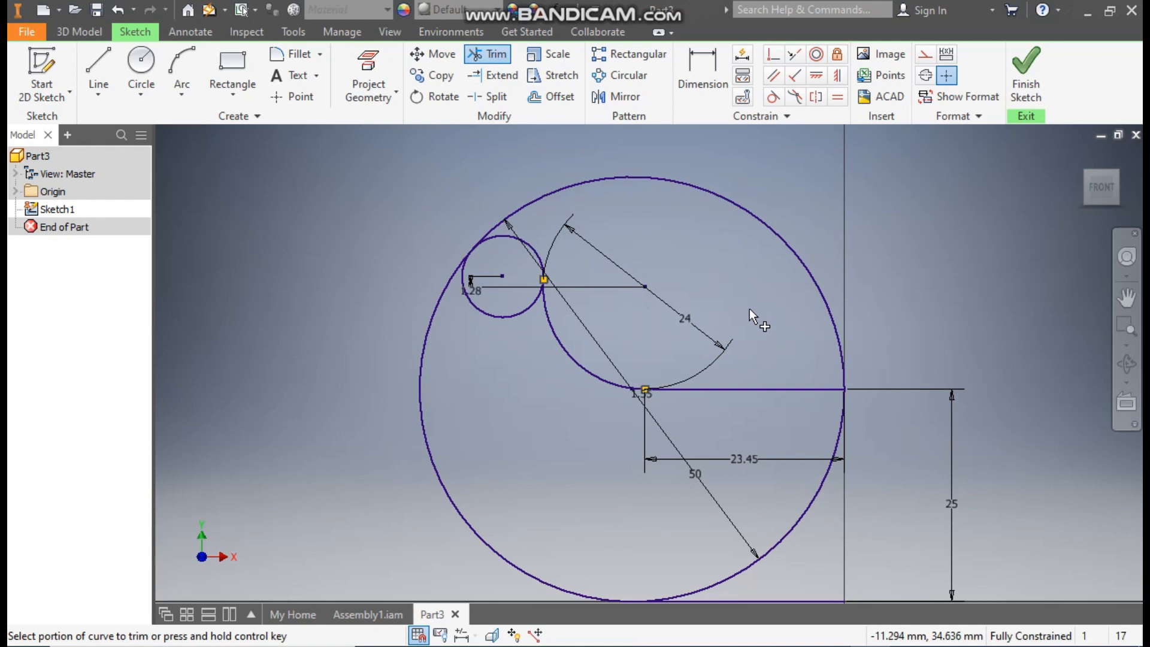
pyautogui.click(508, 314)
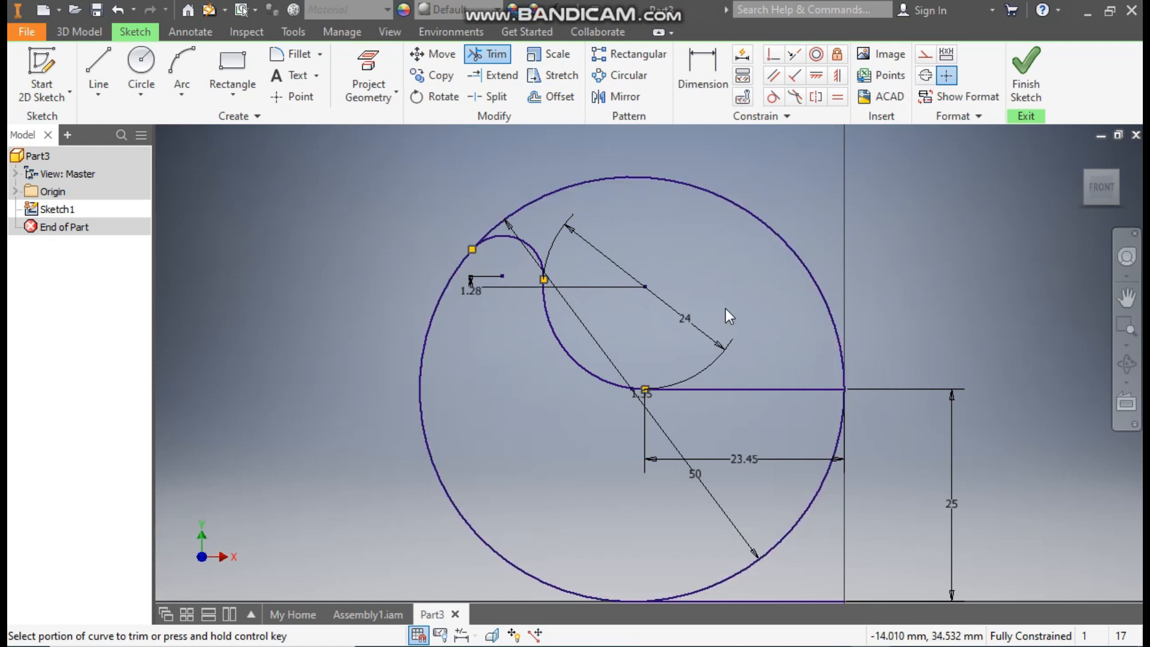
pyautogui.press('Escape')
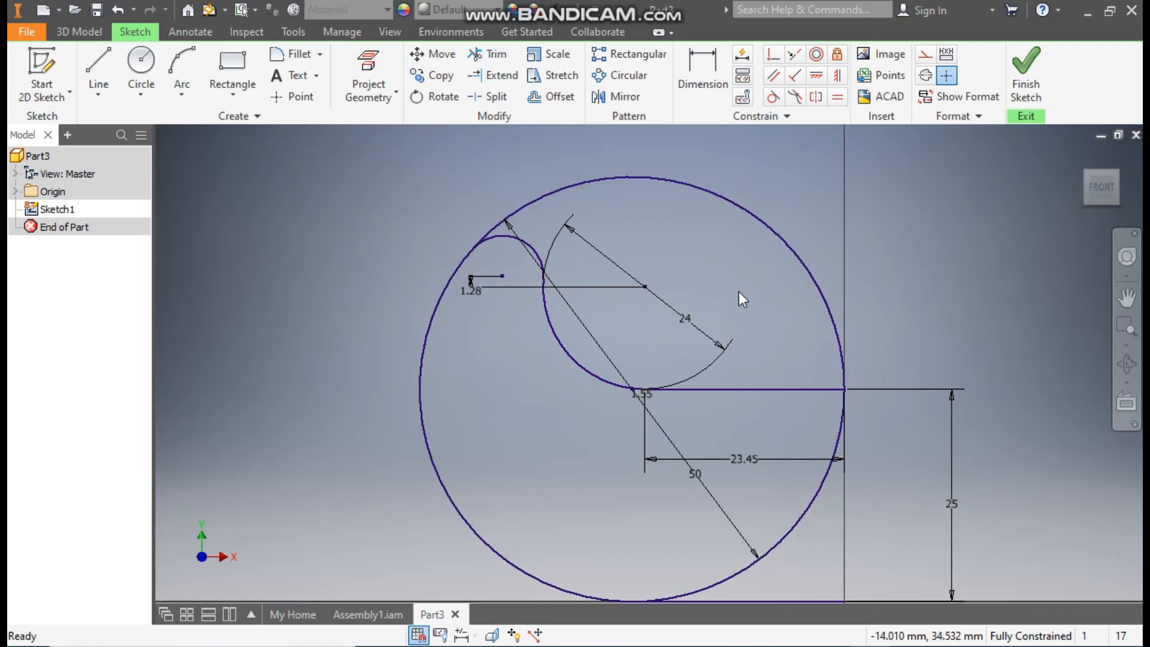
# - Convert the 50 mm circle to construction geometry
pyautogui.click(751, 211)
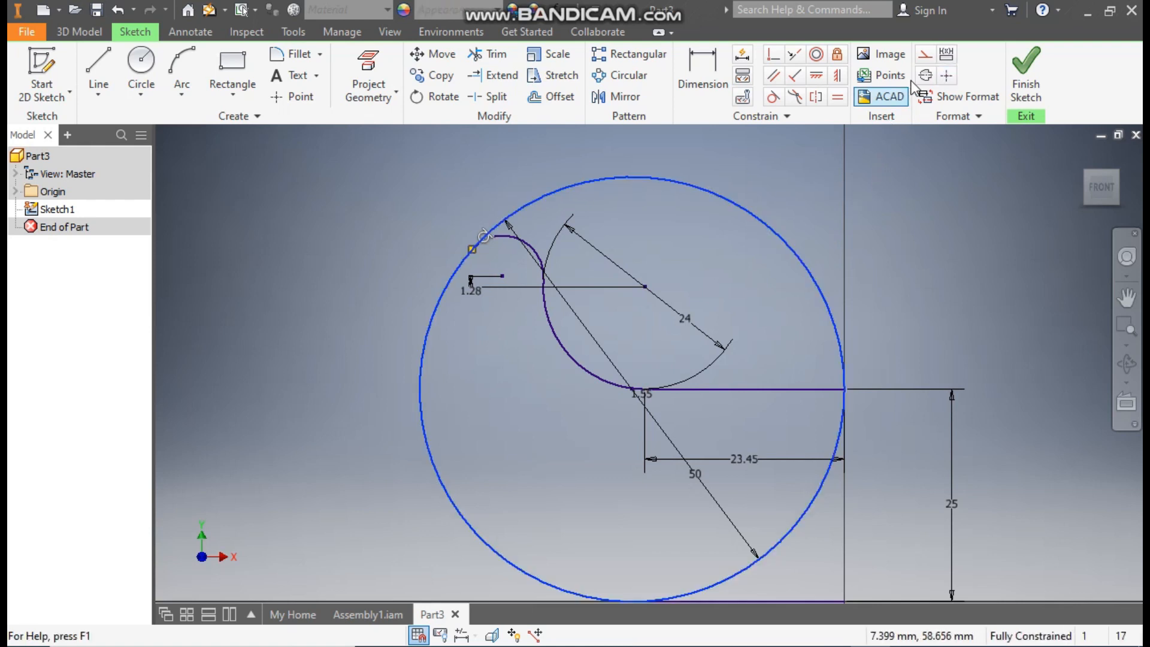
pyautogui.click(927, 58)
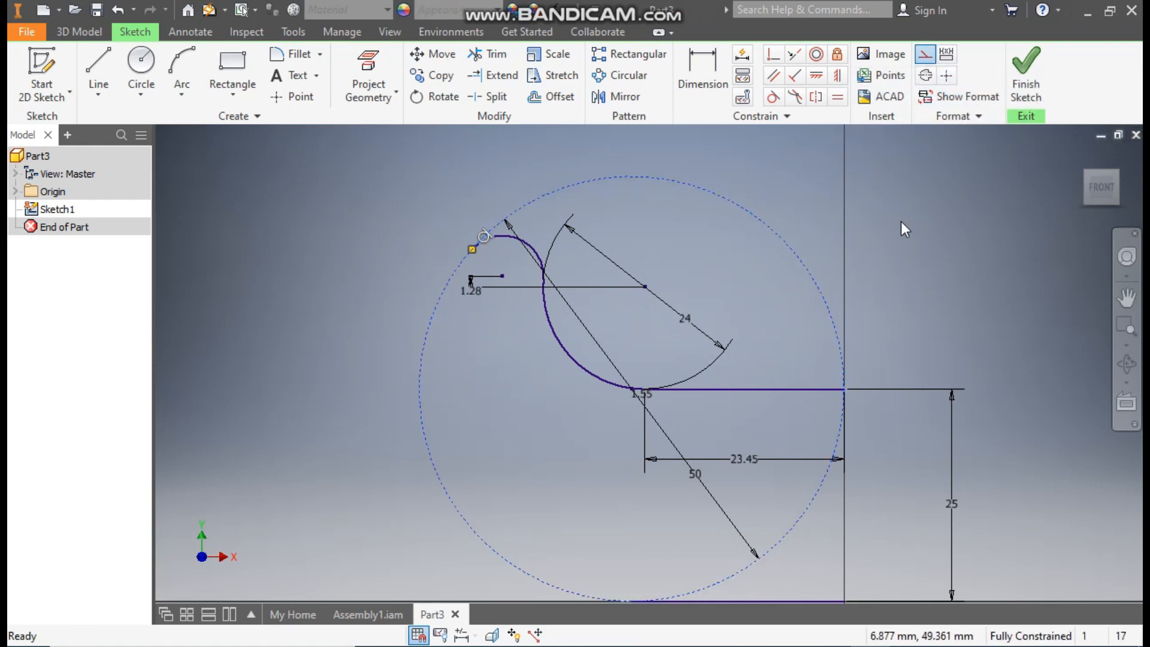
# - Draw a three-point arc along the 50 mm construction circle, from the small arc's free end to the bottom line's left end
pyautogui.scroll(-2, 806, 431)
pyautogui.moveTo(806, 432); pyautogui.dragTo(808, 372, button='middle')
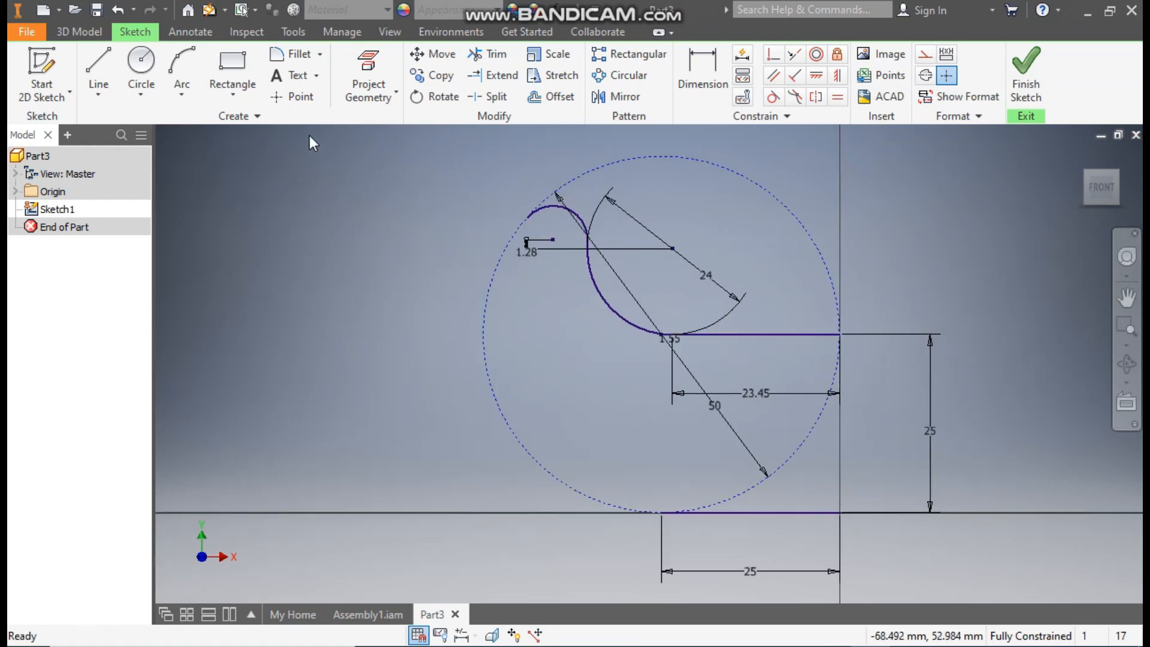
pyautogui.click(183, 93)
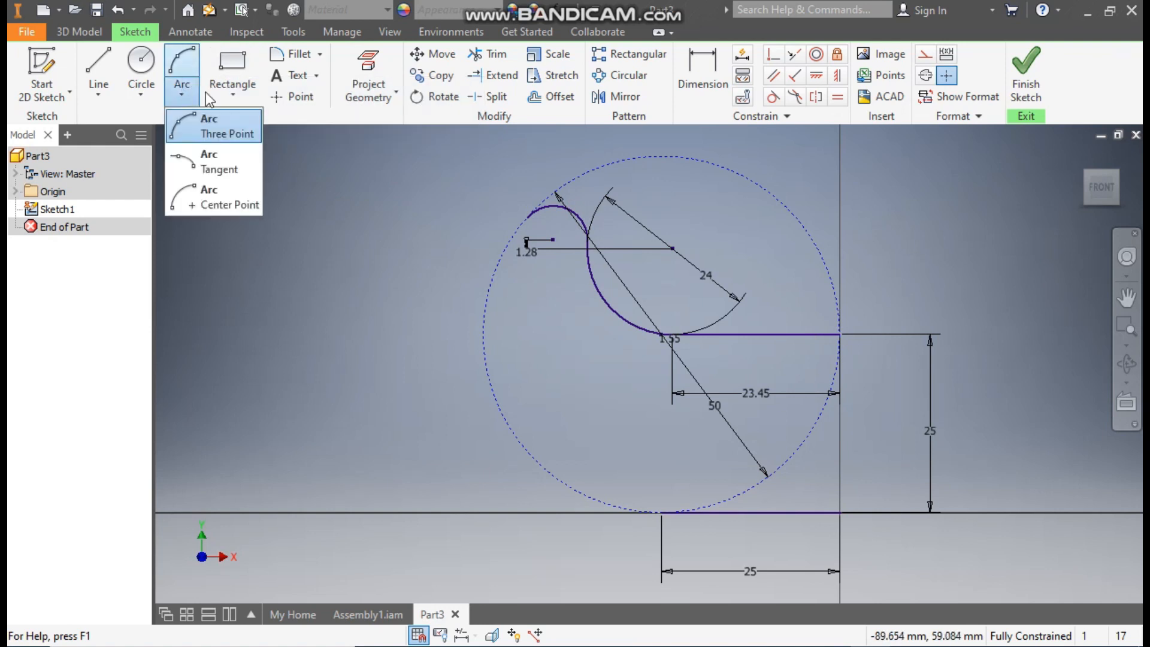
pyautogui.click(233, 122)
pyautogui.click(527, 217)
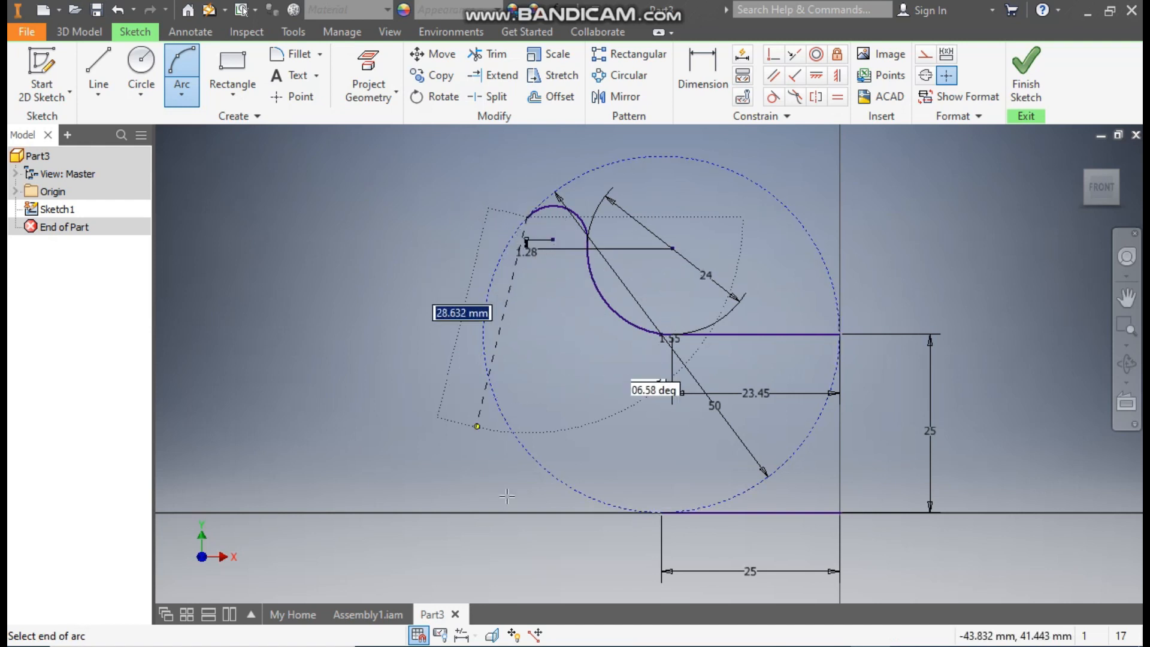
pyautogui.click(662, 513)
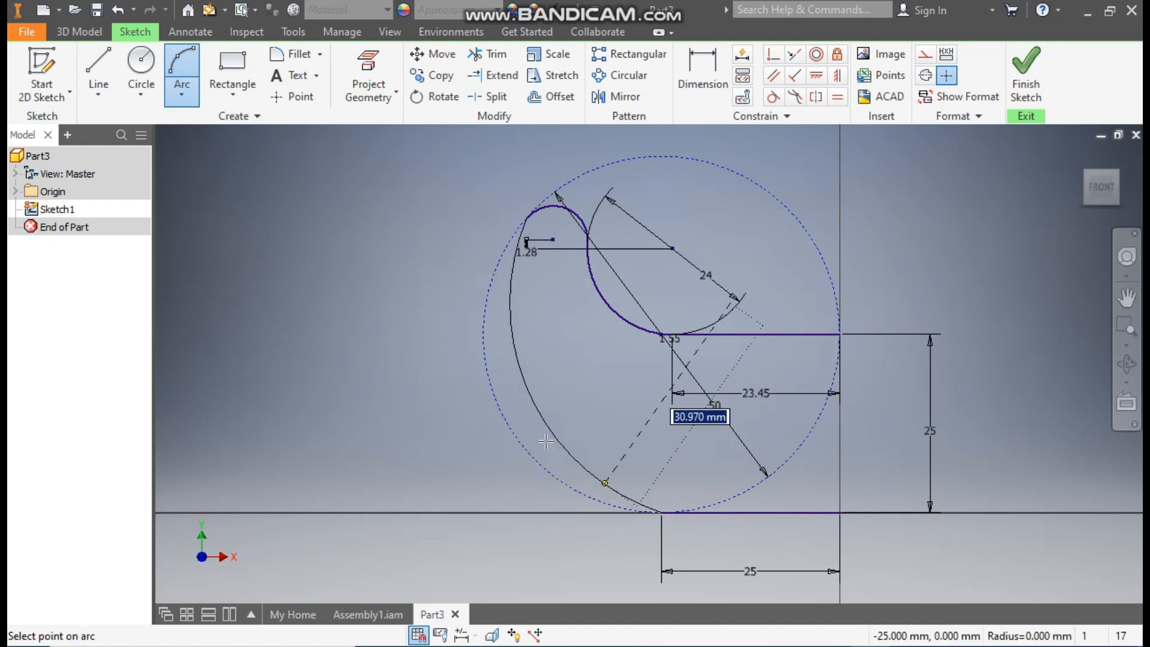
pyautogui.click(501, 406)
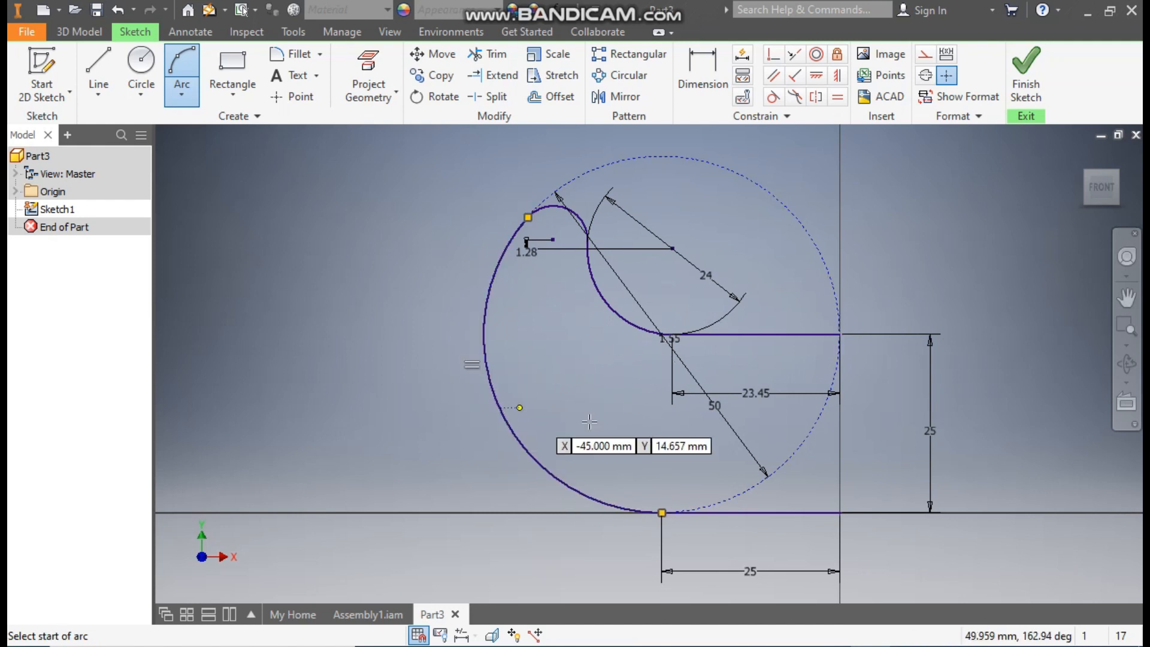
pyautogui.press('Escape')
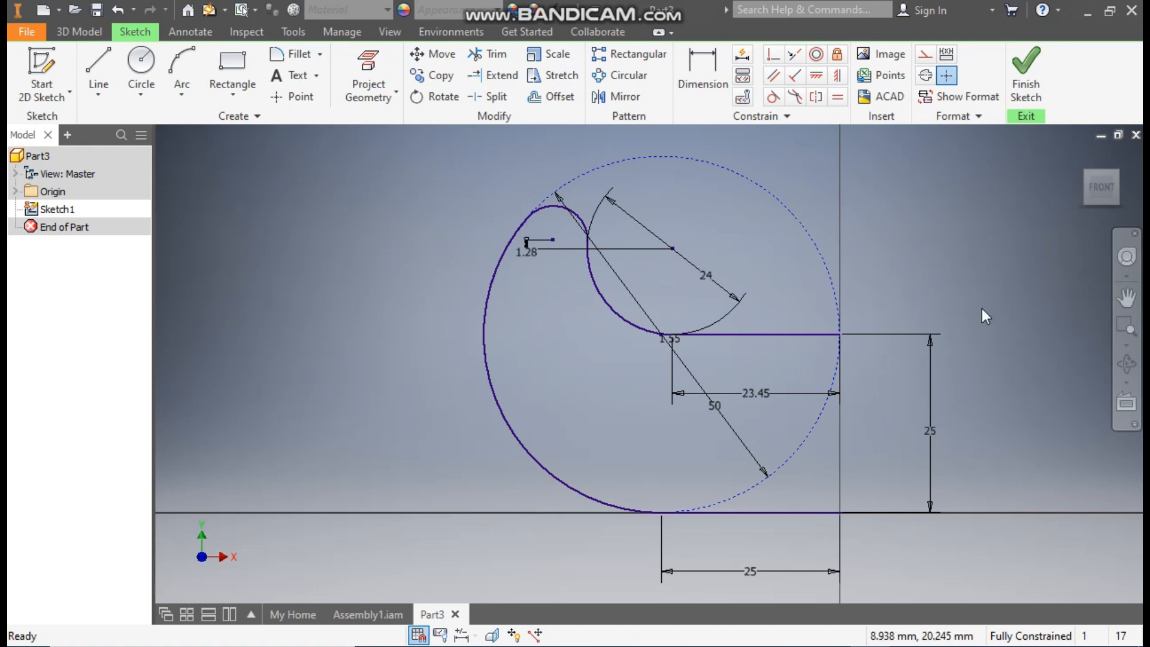
# - Draw a vertical line joining the right ends of the two horizontal lines and convert it to construction geometry
pyautogui.scroll(1, 953, 428)
pyautogui.moveTo(952, 427); pyautogui.dragTo(776, 428, button='middle')
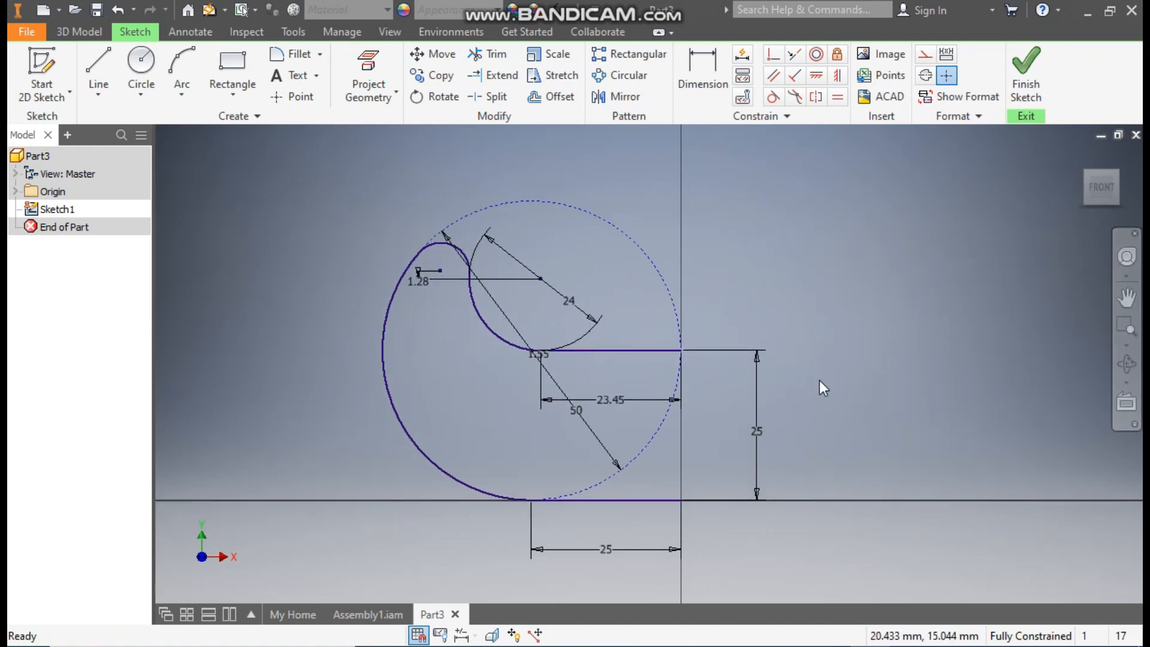
pyautogui.click(98, 67)
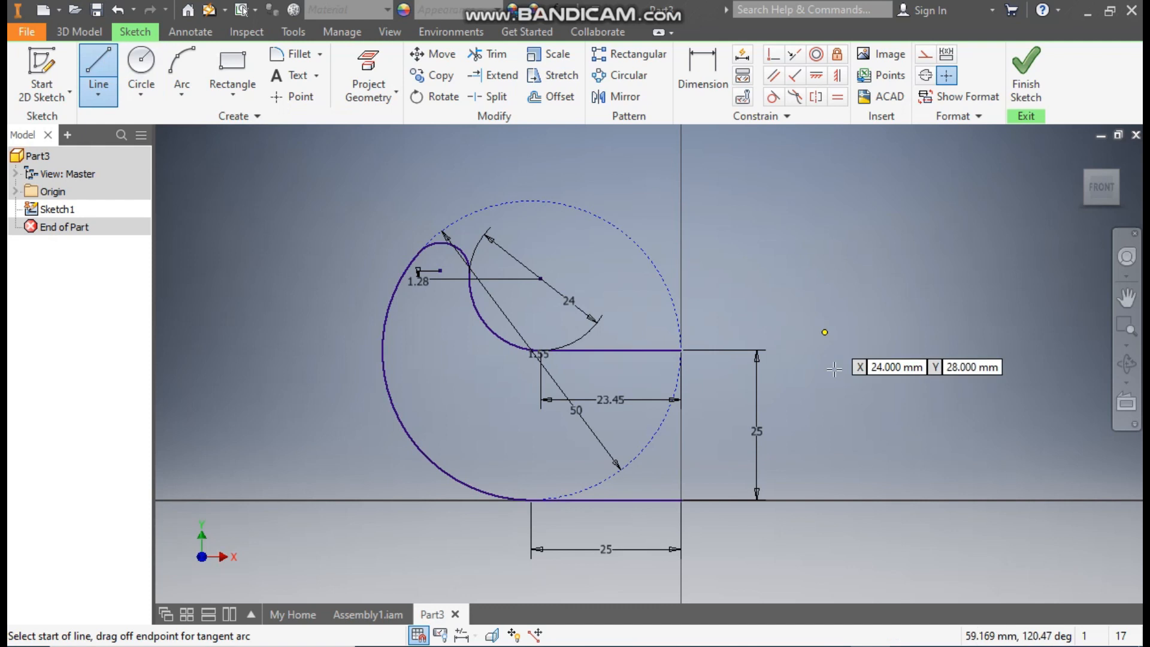
pyautogui.click(681, 350)
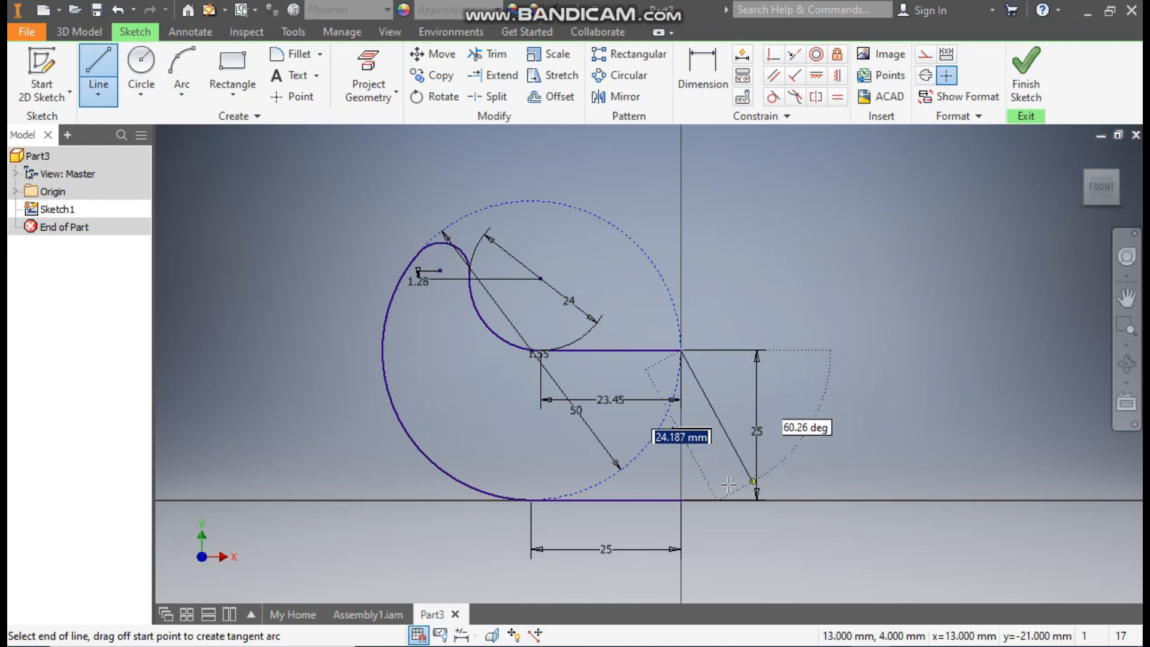
pyautogui.click(681, 500)
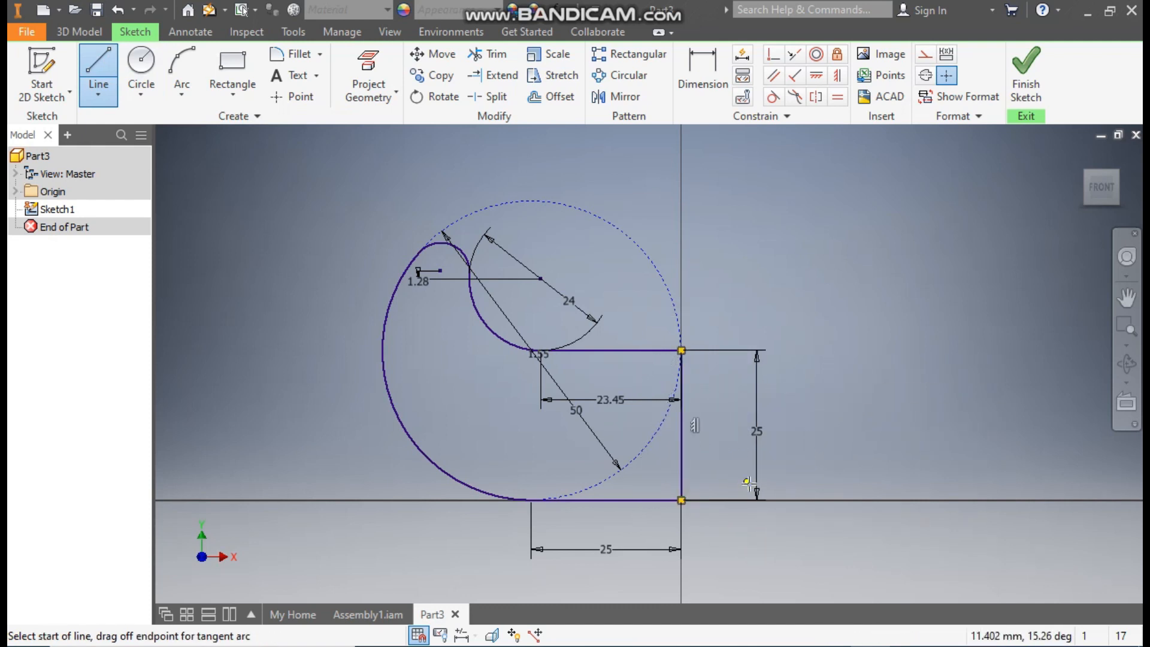
pyautogui.press('Escape')
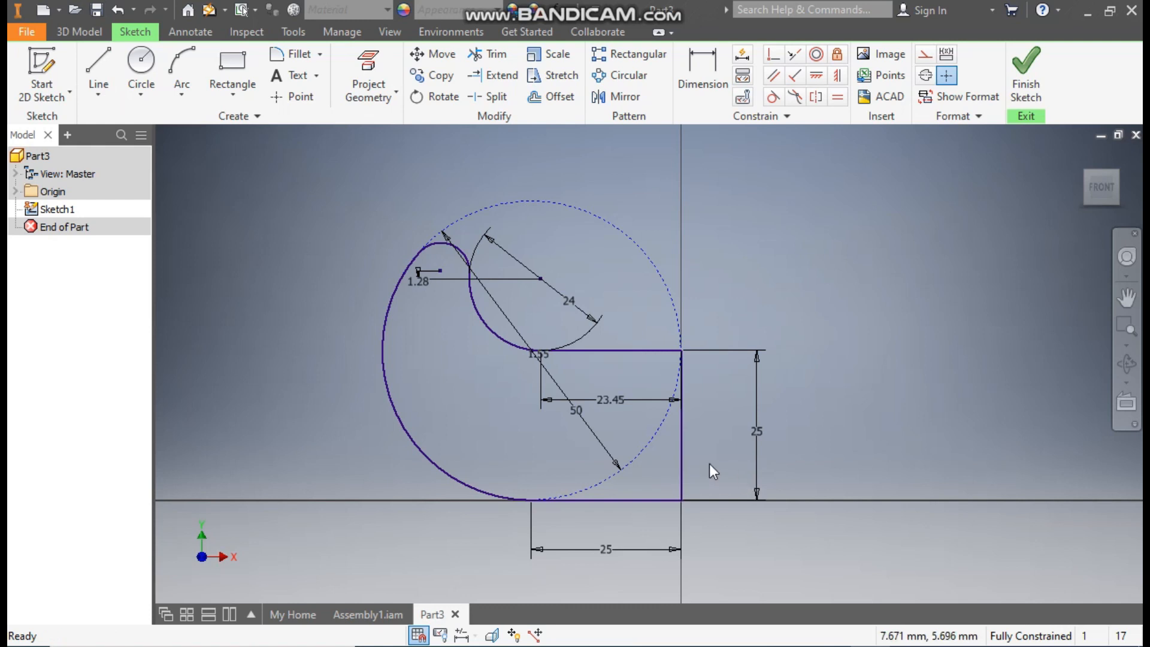
pyautogui.click(681, 460)
pyautogui.click(927, 56)
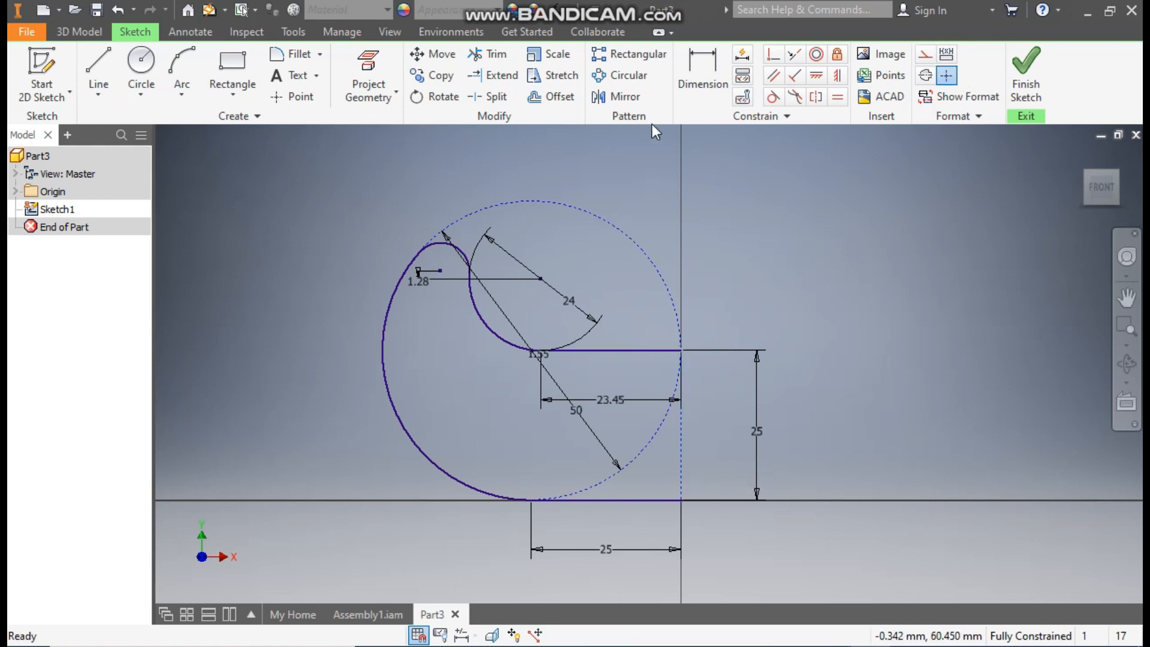
# - Mirror the three arcs and two horizontal lines about the vertical construction line
pyautogui.click(617, 96)
pyautogui.click(468, 301)
pyautogui.click(395, 319)
pyautogui.moveTo(448, 318); pyautogui.dragTo(383, 434)
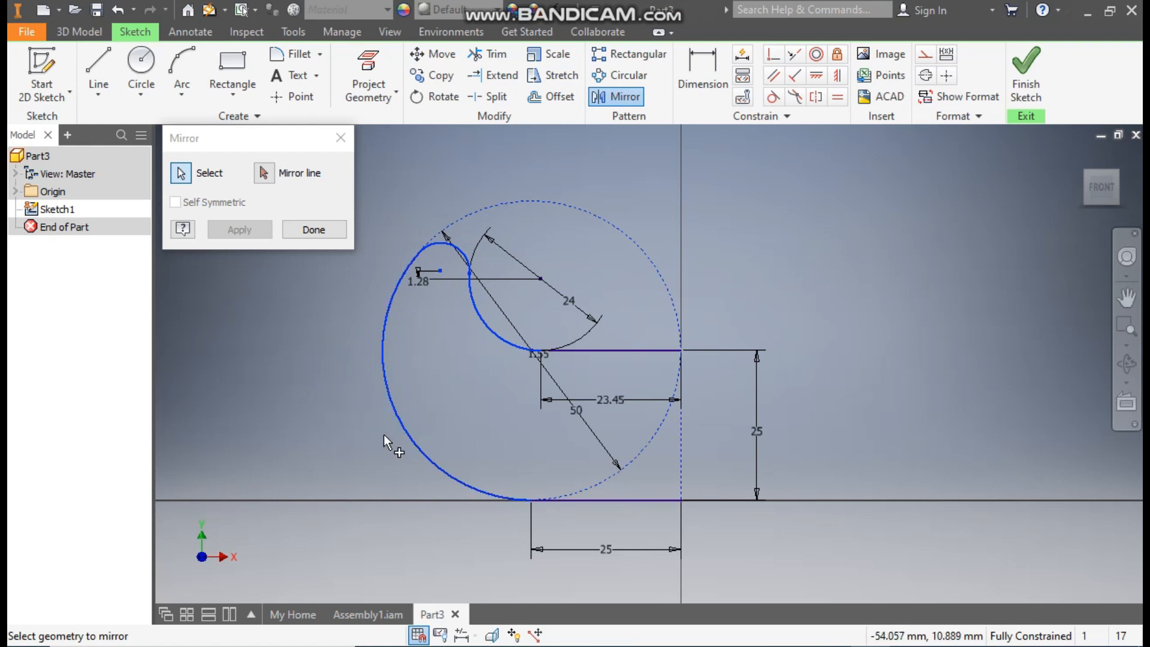
pyautogui.click(651, 499)
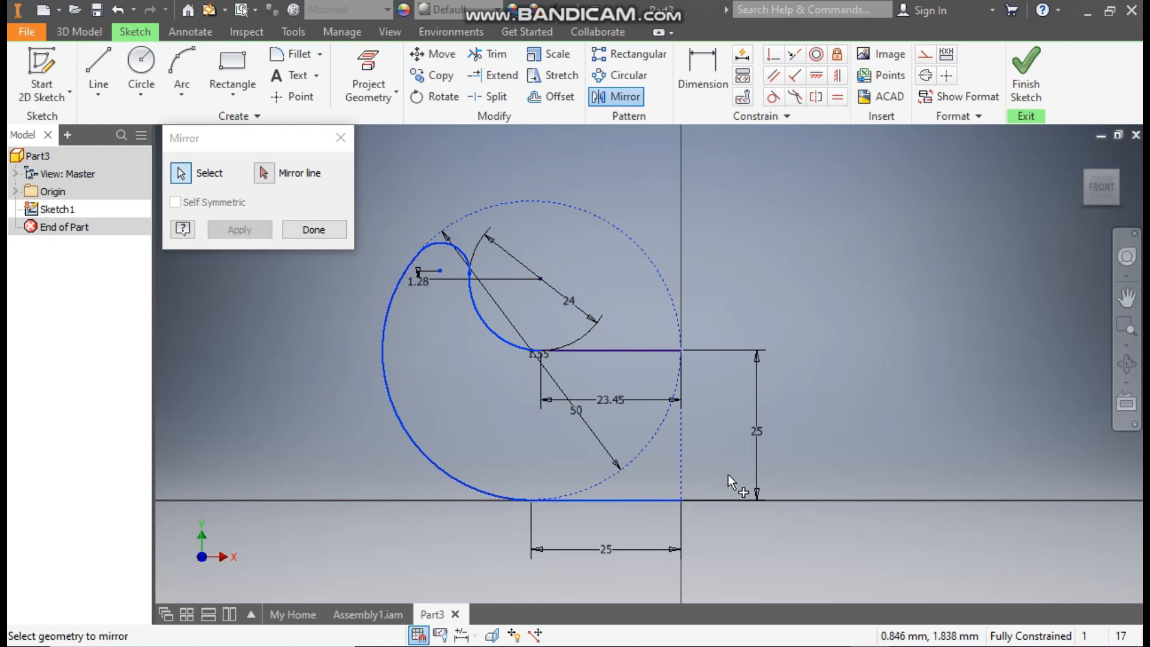
pyautogui.click(637, 350)
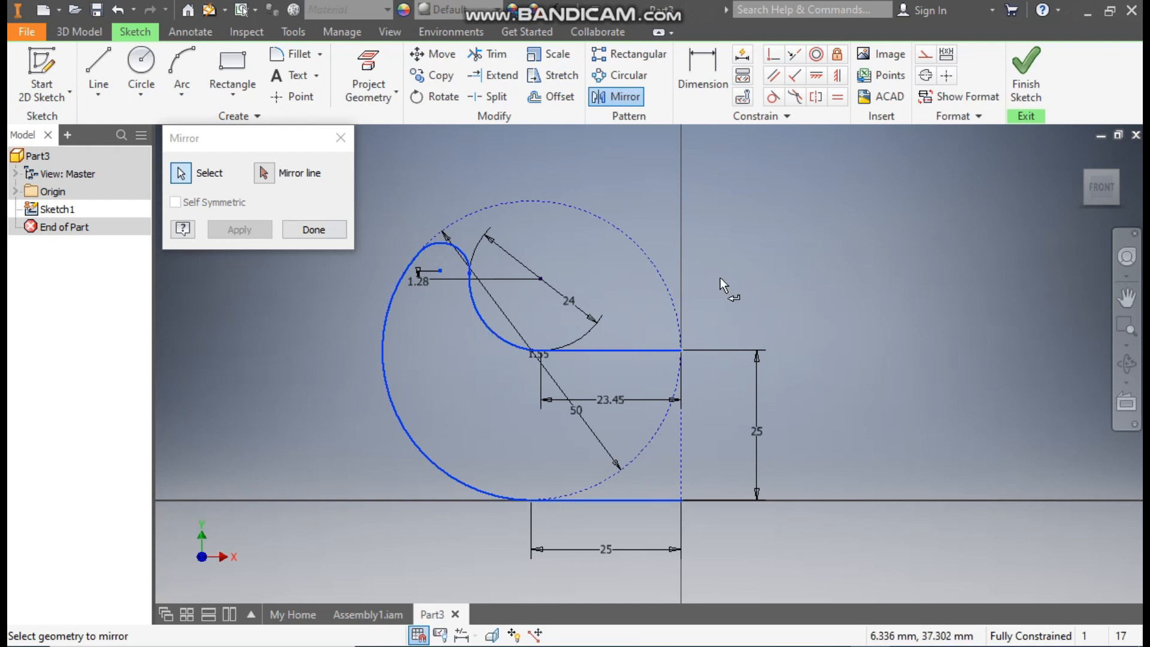
pyautogui.click(263, 173)
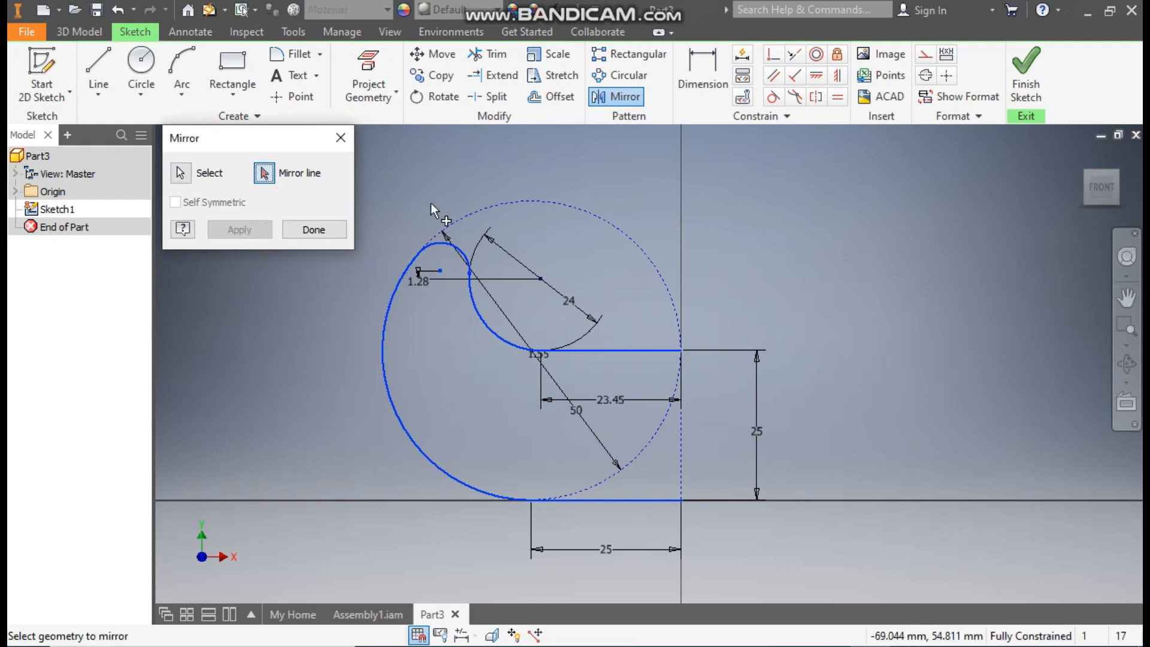
pyautogui.click(685, 441)
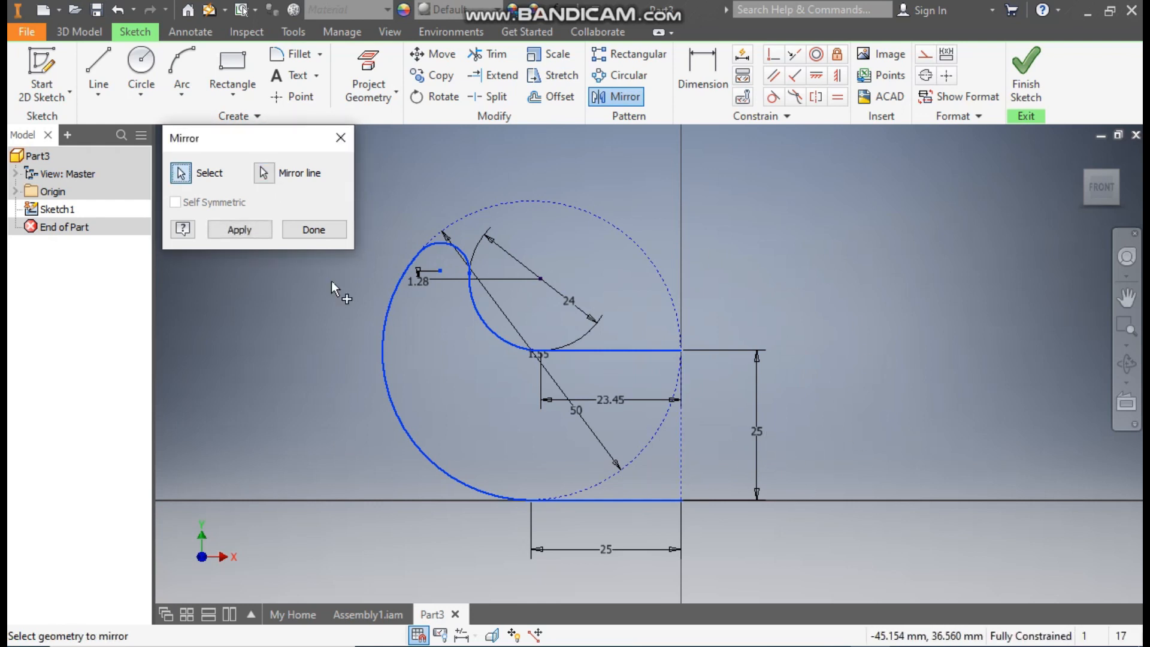
pyautogui.click(255, 233)
pyautogui.click(313, 229)
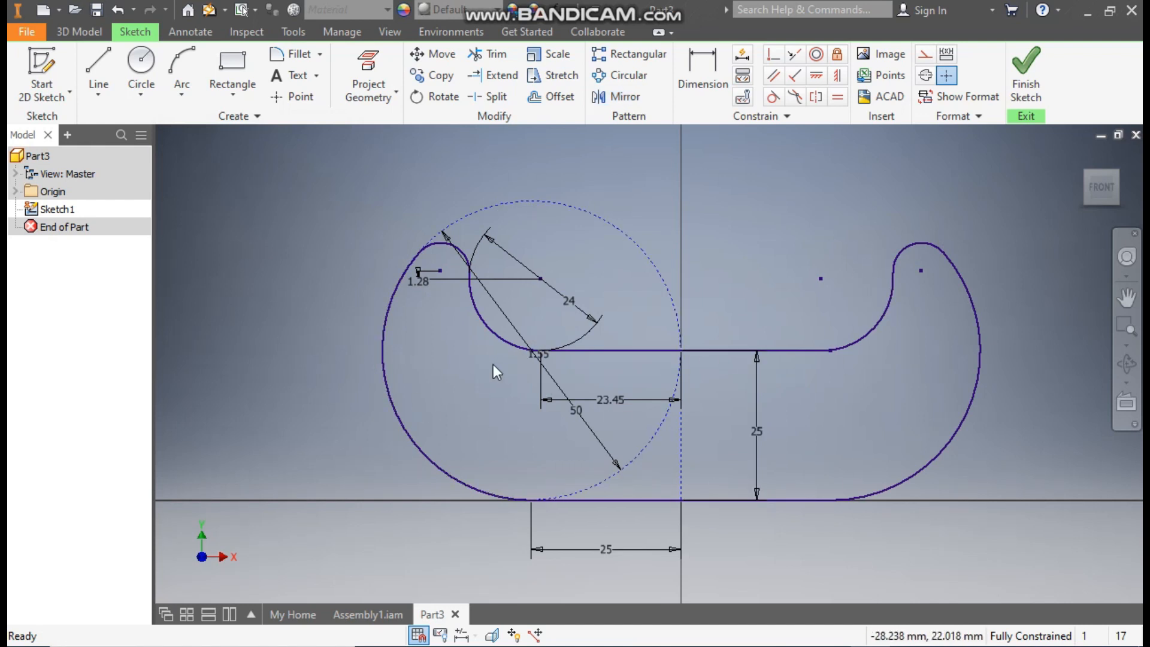
# - Finish the sketch and extrude the closed profile 22 mm symmetrically about the sketch plane
pyautogui.click(1037, 65)
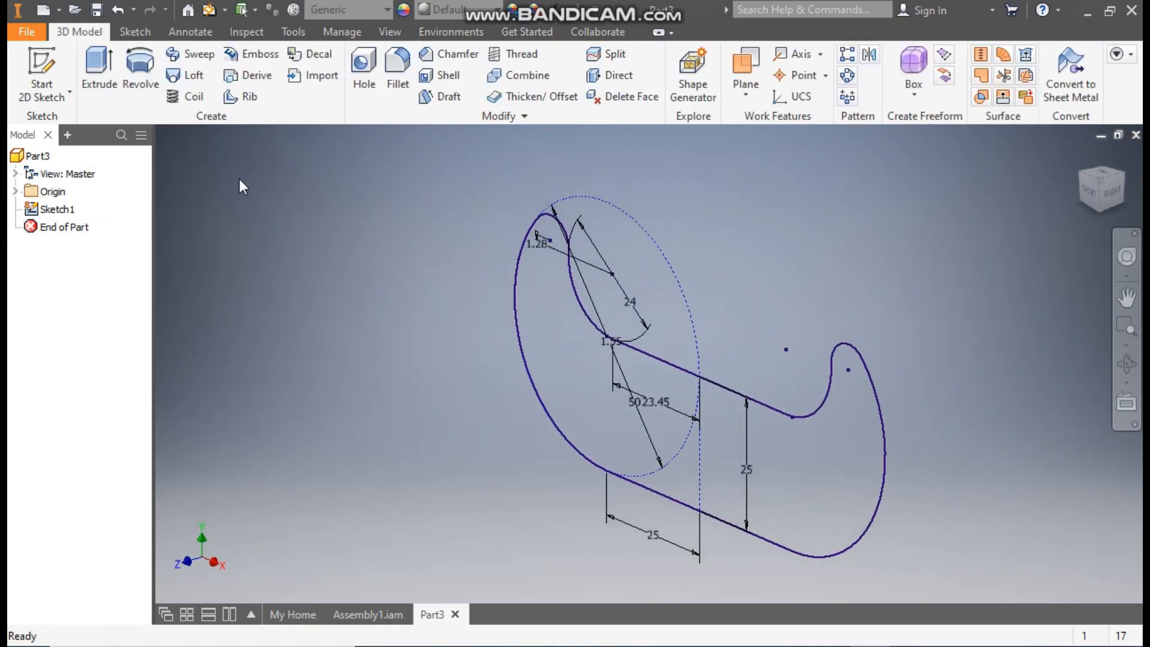
pyautogui.click(99, 67)
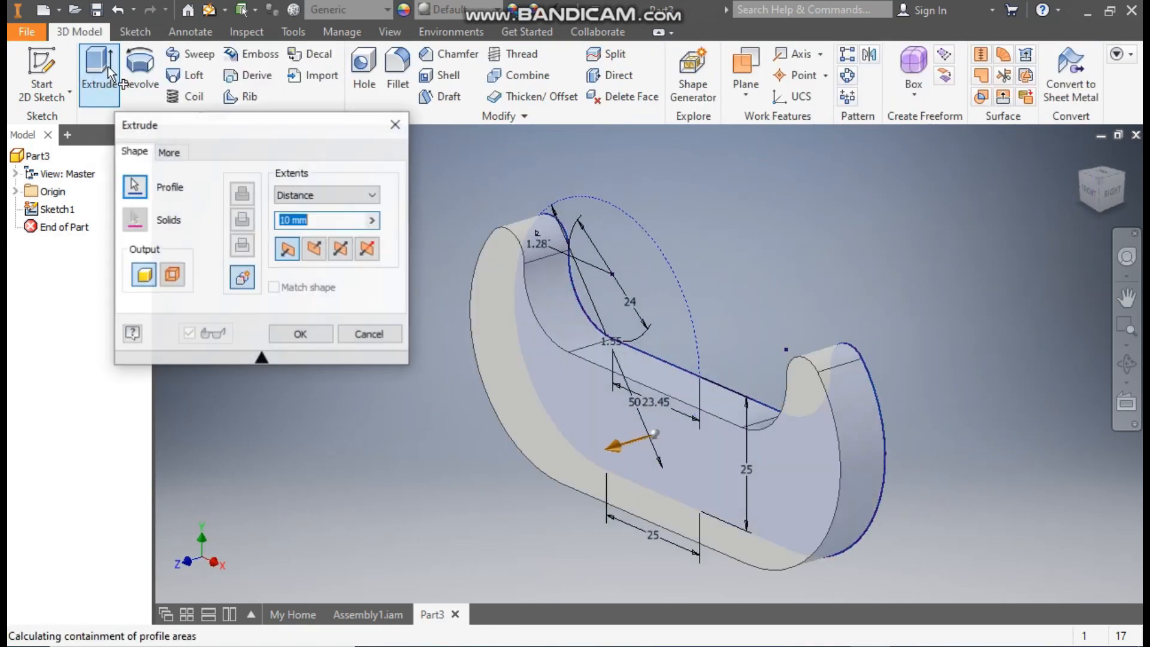
pyautogui.click(340, 248)
pyautogui.click(329, 220)
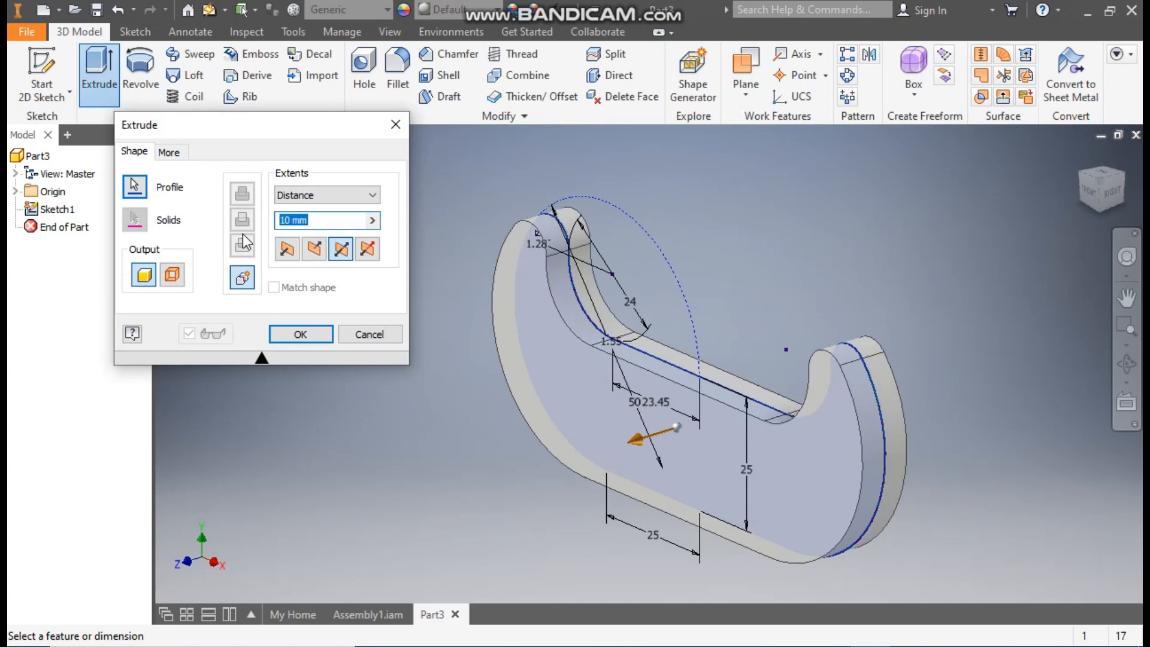
pyautogui.write('22')
pyautogui.click(301, 335)
# - Fillet the complete front and back outline edges of the body with a 6 mm radius
pyautogui.moveTo(337, 265); pyautogui.dragTo(452, 268, button='middle')
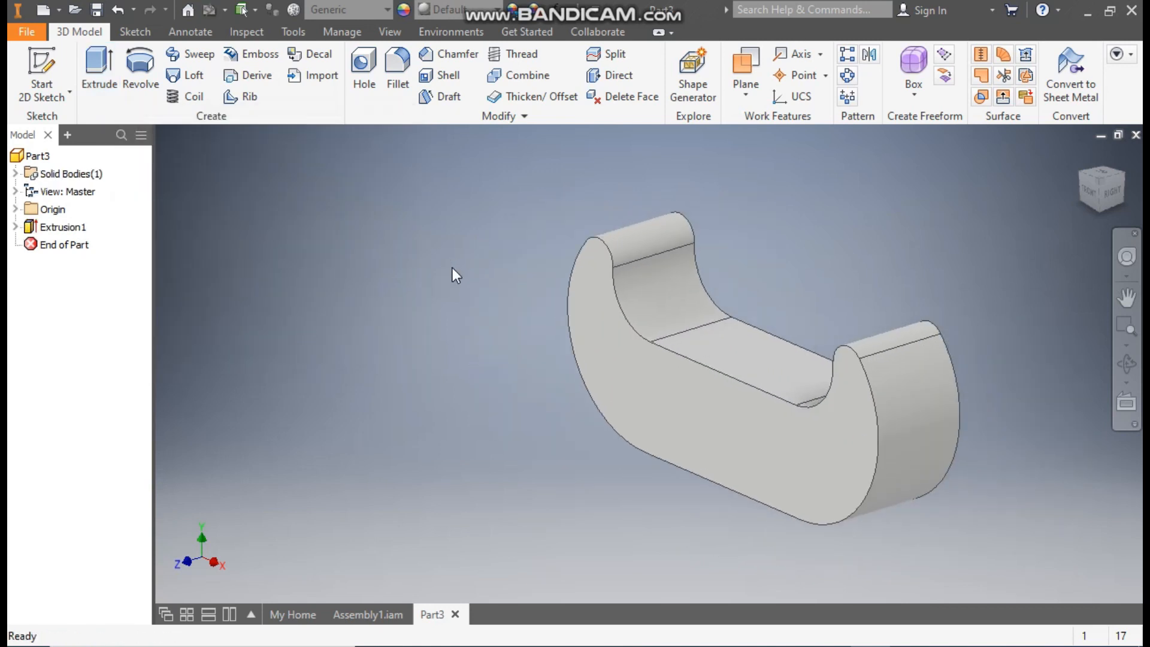
pyautogui.click(398, 70)
pyautogui.click(276, 266)
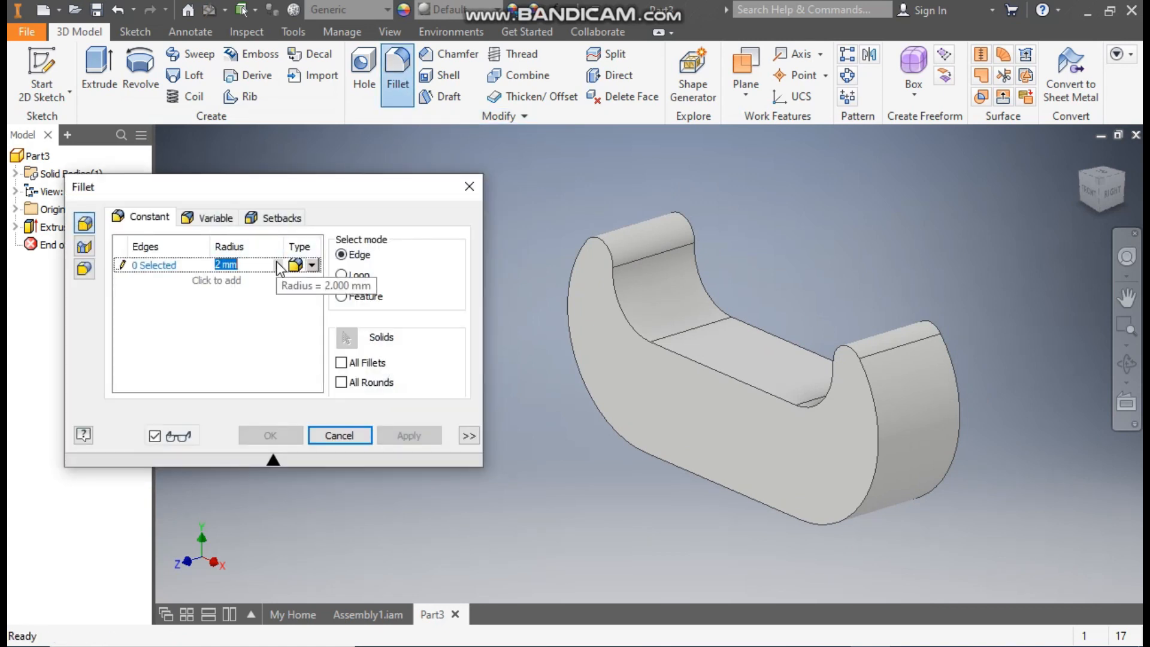
pyautogui.write('6')
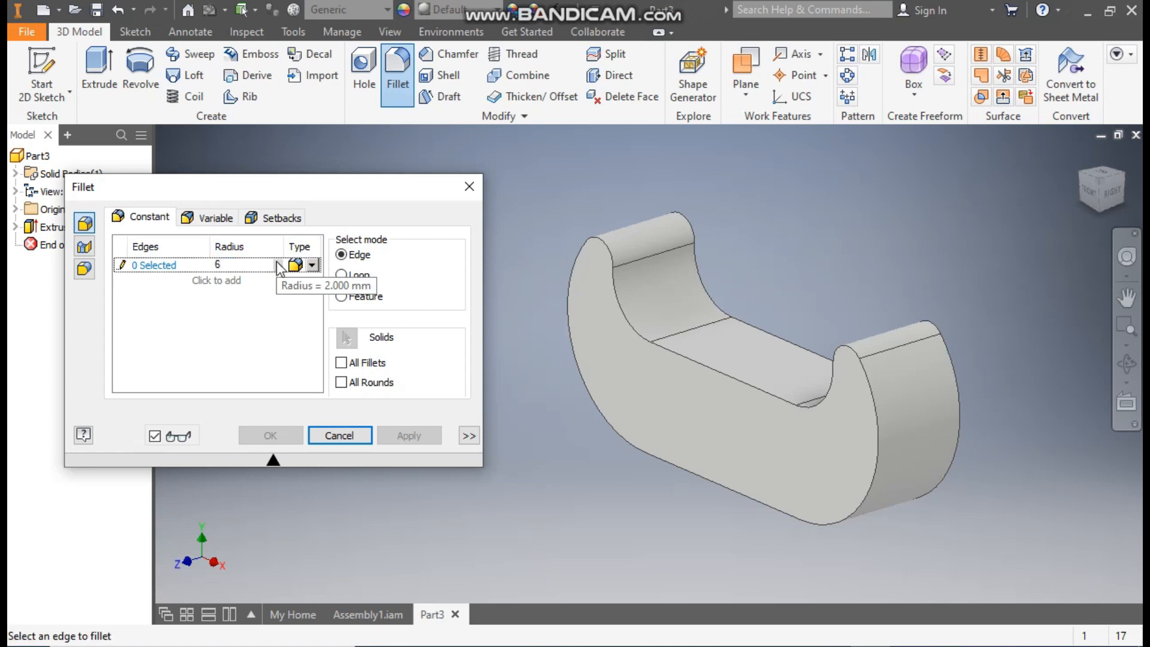
pyautogui.press('Return')
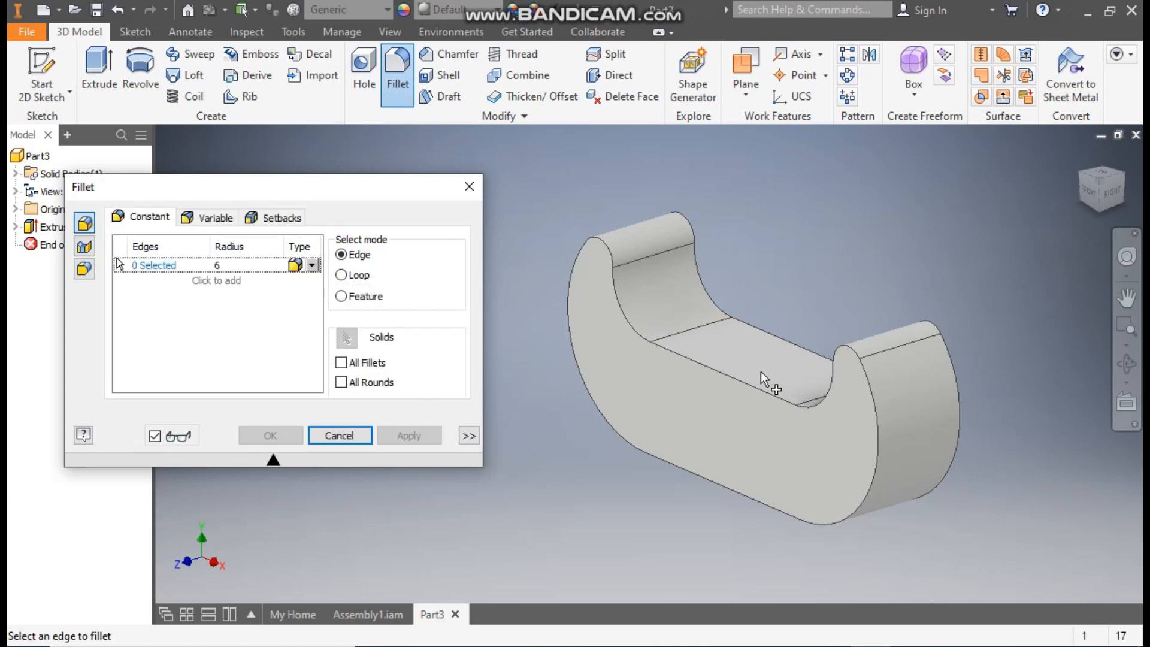
pyautogui.click(727, 379)
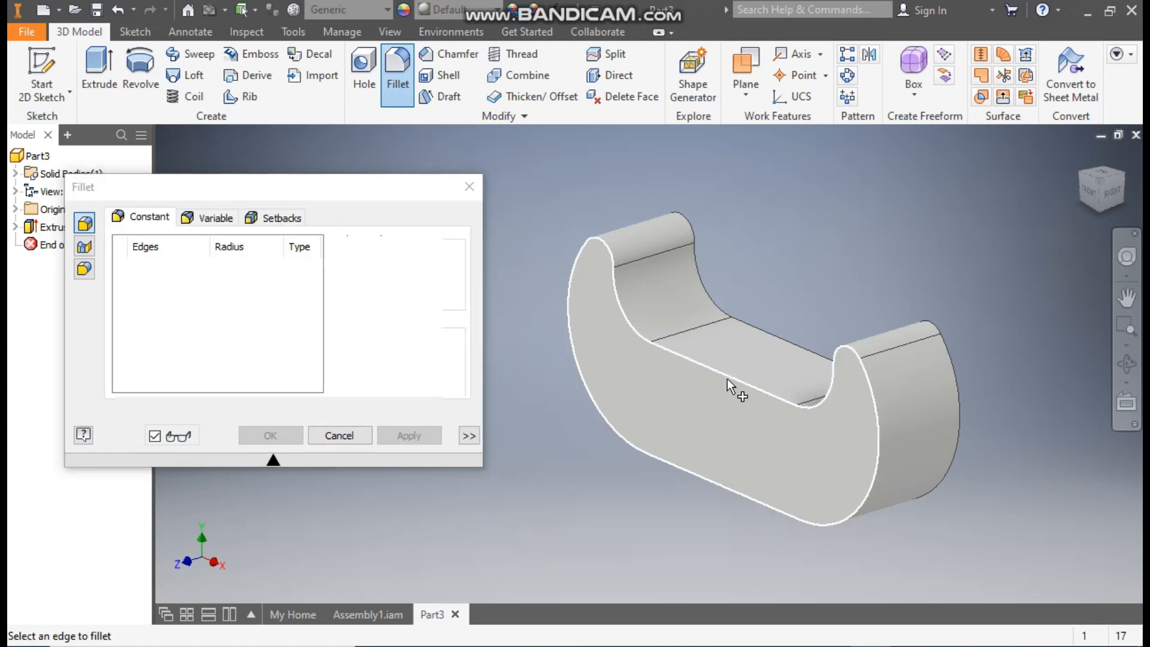
pyautogui.click(741, 322)
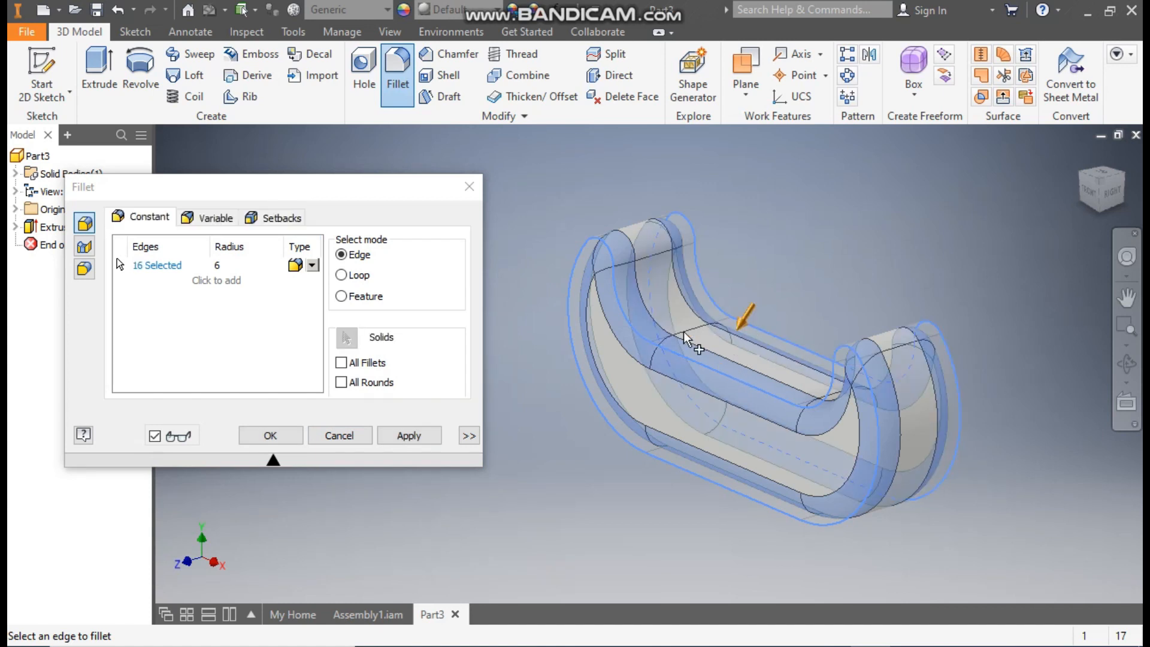
pyautogui.click(297, 437)
# - Start a sketch on the flat face between the two hooks and draw a 22 mm diameter circle at its centre point
pyautogui.moveTo(921, 285); pyautogui.dragTo(877, 282, button='middle')
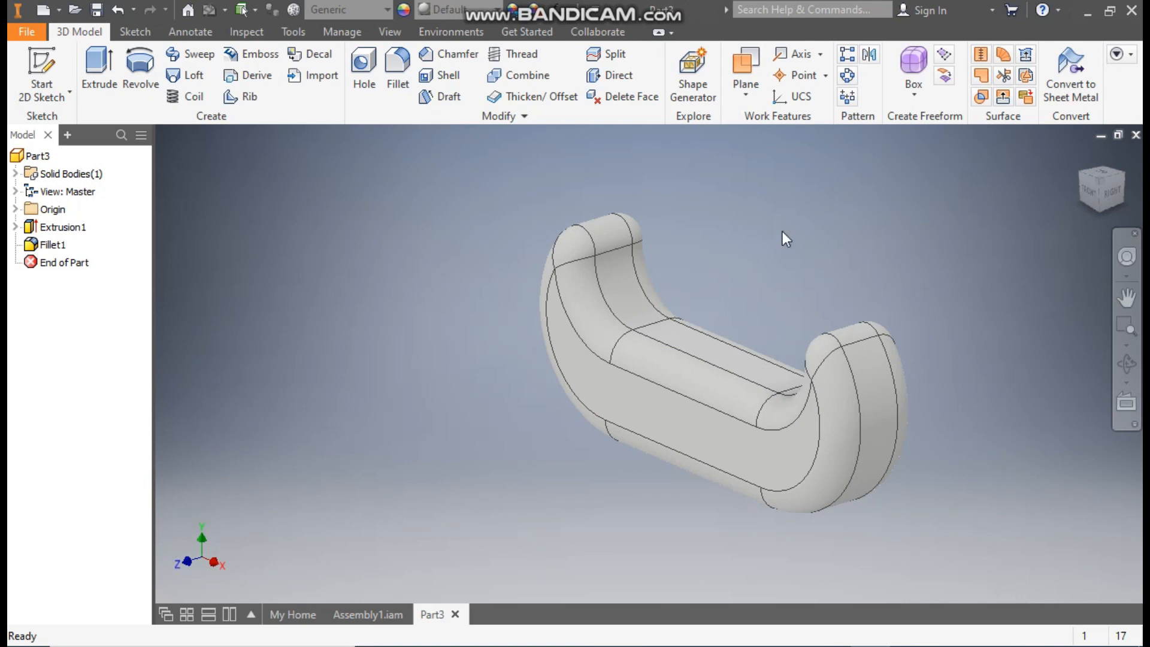
pyautogui.click(703, 343)
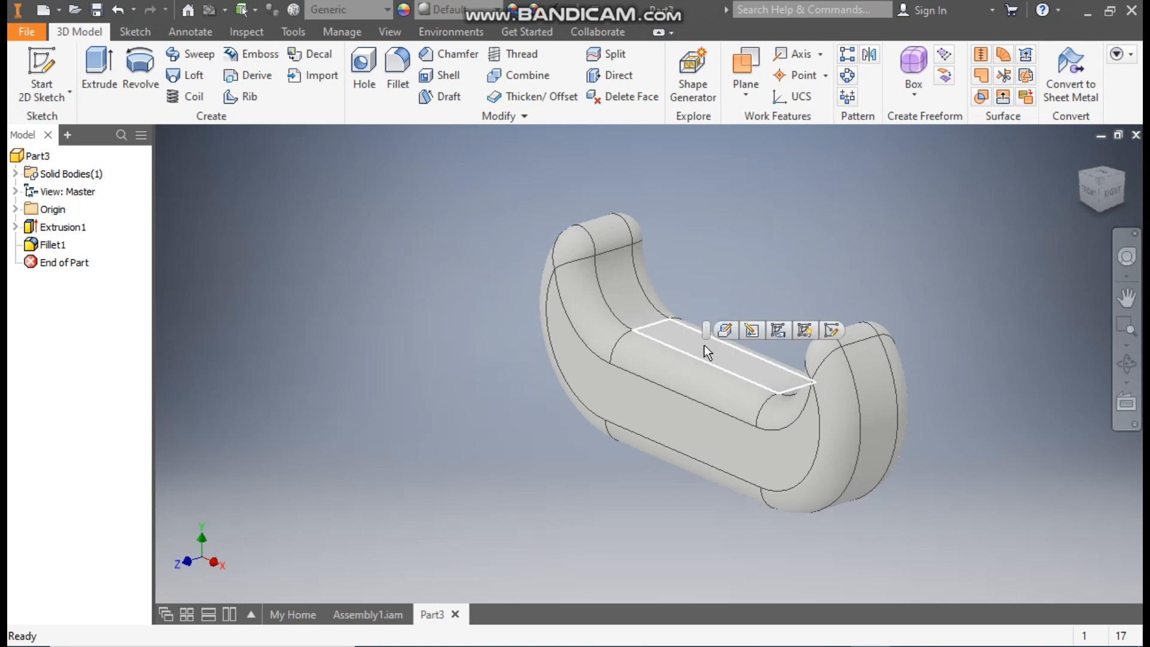
pyautogui.click(832, 330)
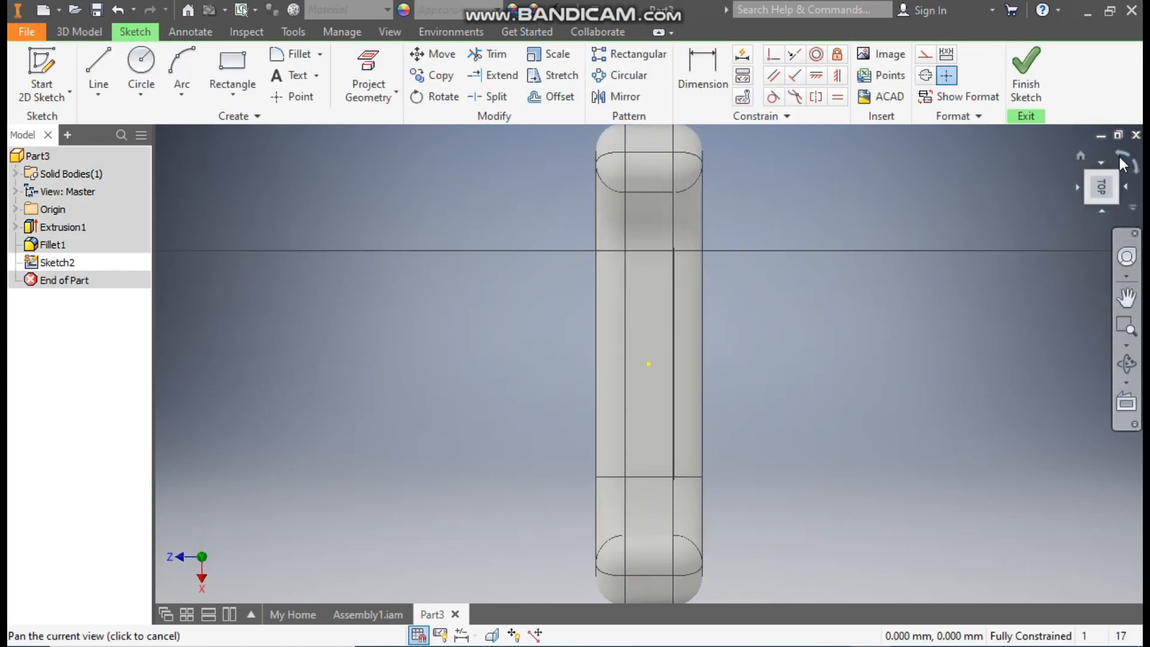
pyautogui.click(1123, 162)
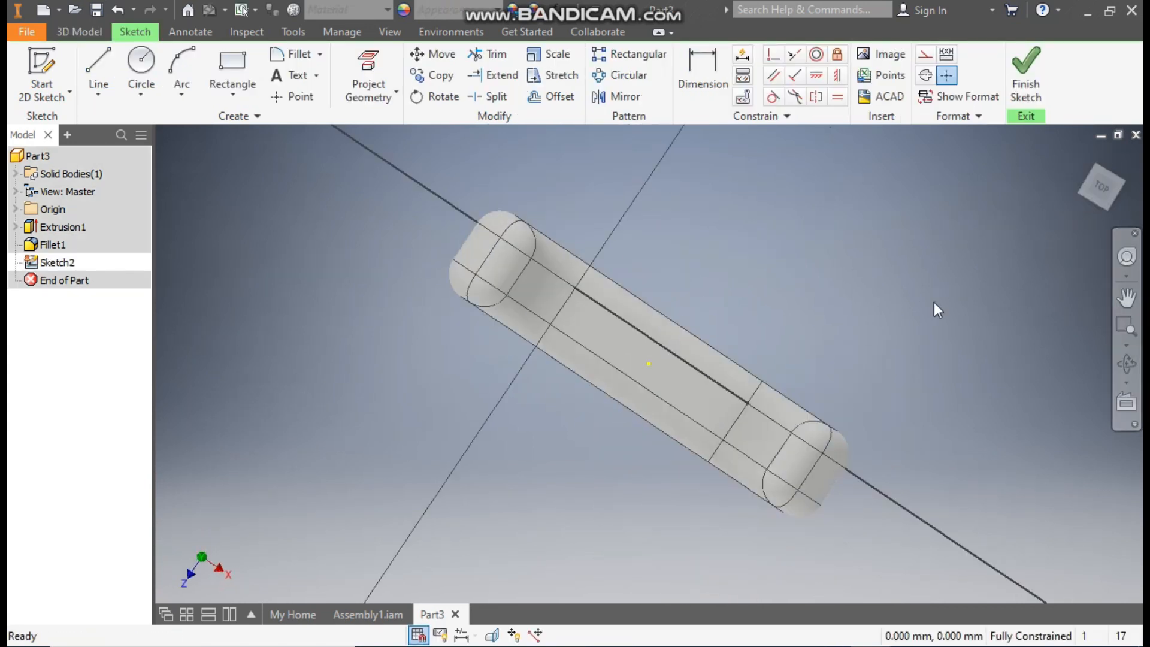
pyautogui.click(147, 66)
pyautogui.click(648, 364)
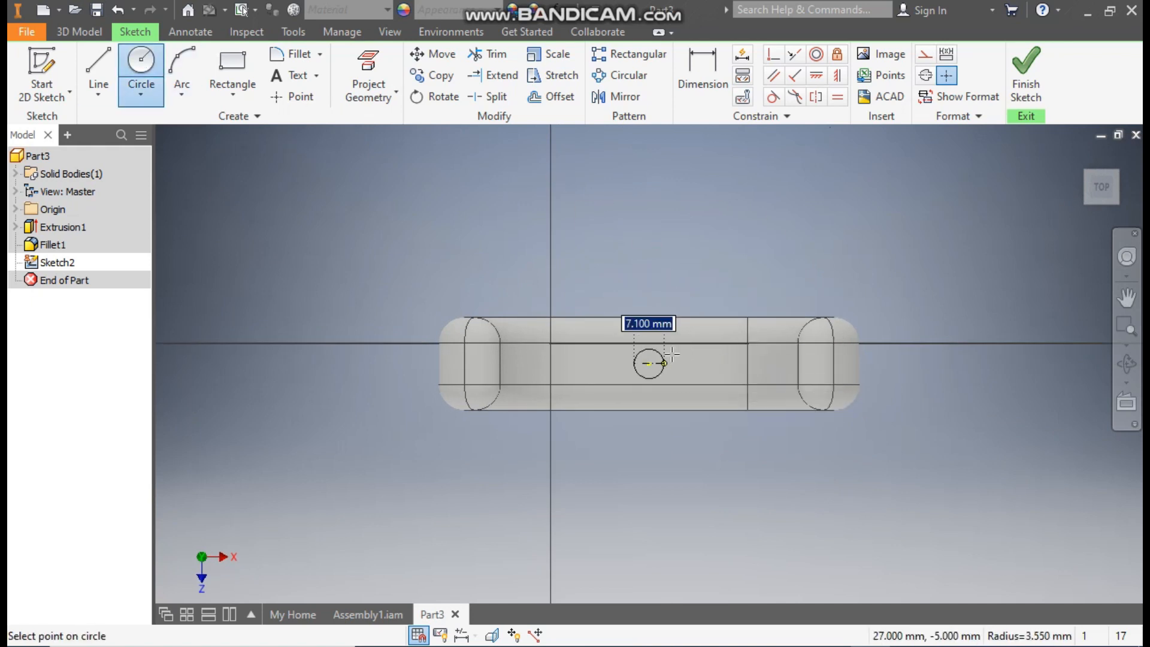
pyautogui.write('22')
pyautogui.press('Return')
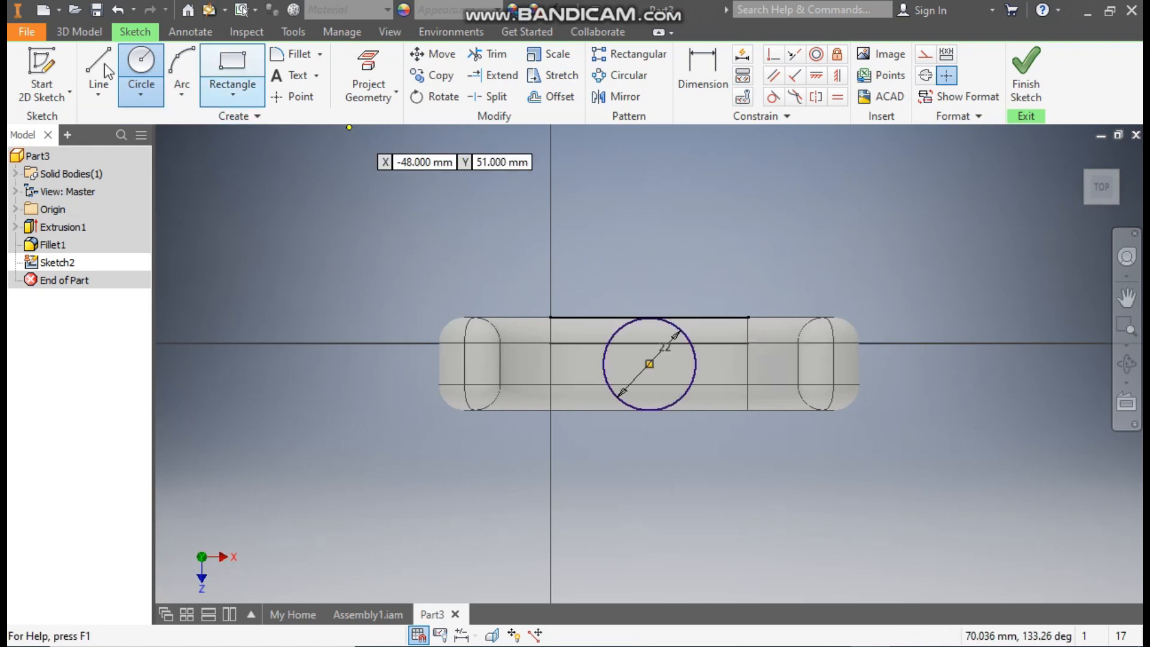
# - Extrude the 22 mm circle asymmetrically, 55 mm upward and 15 mm down into the hook body, joined to it
pyautogui.click(76, 31)
pyautogui.click(100, 61)
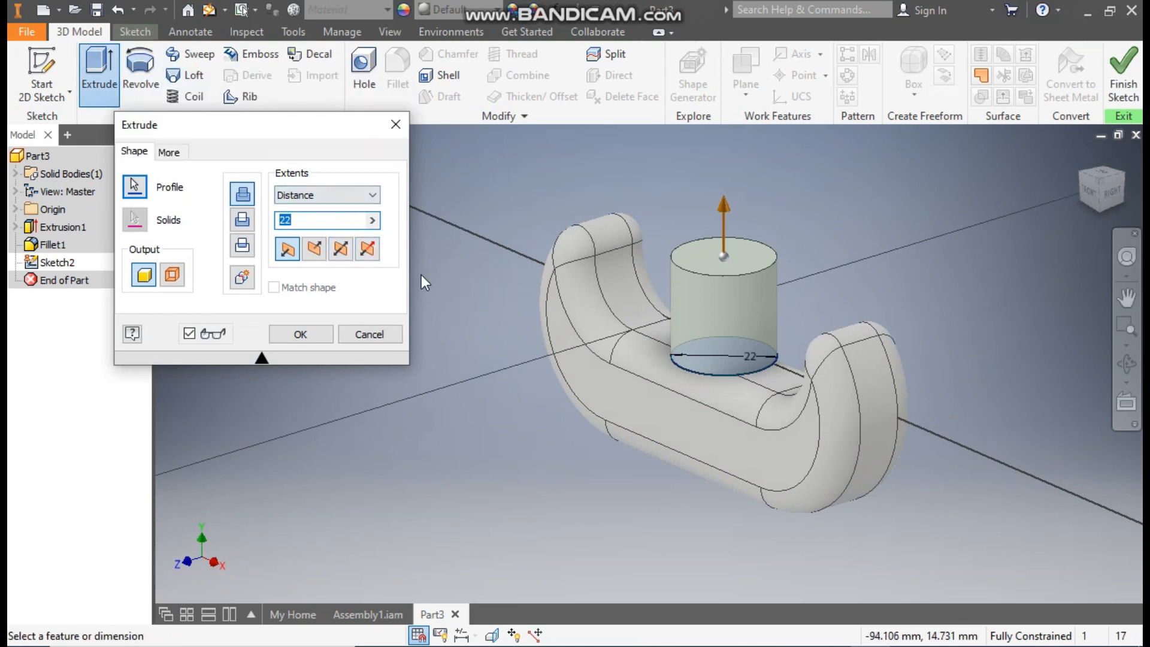
pyautogui.click(372, 253)
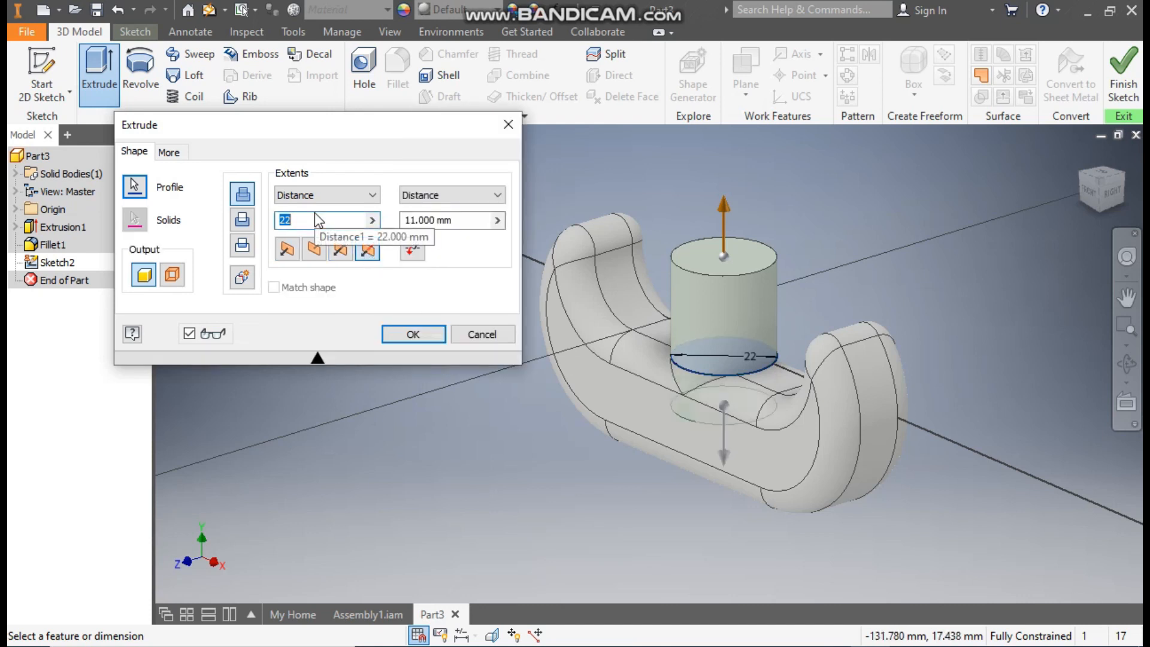
pyautogui.write('55')
pyautogui.scroll(3, 765, 240)
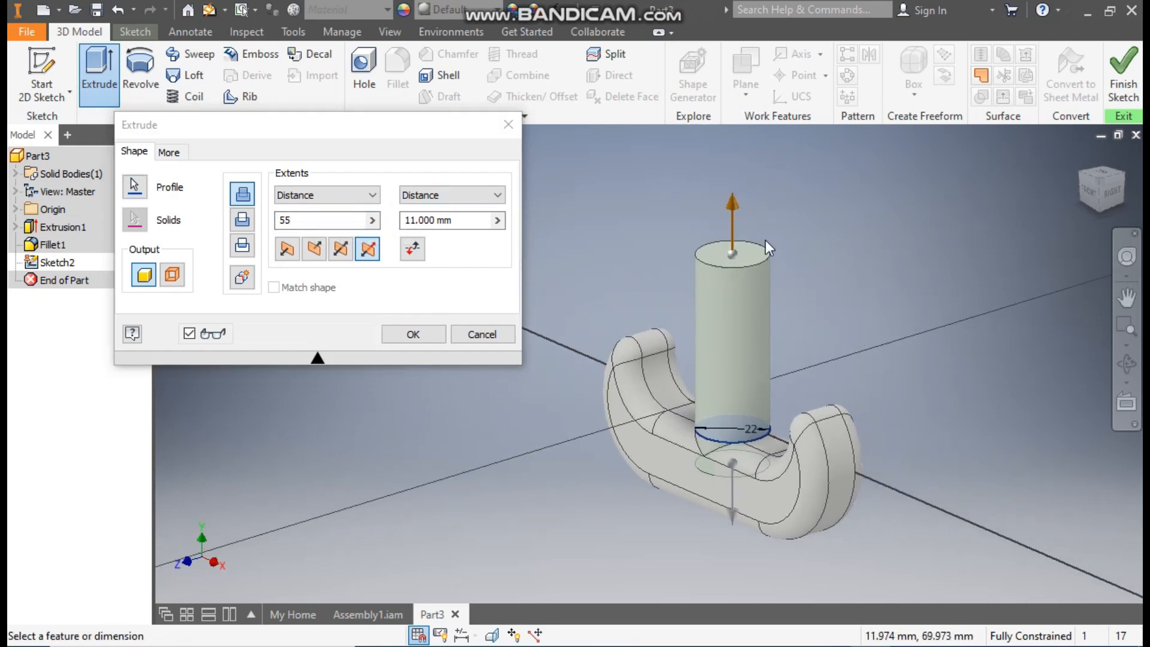
pyautogui.click(441, 221)
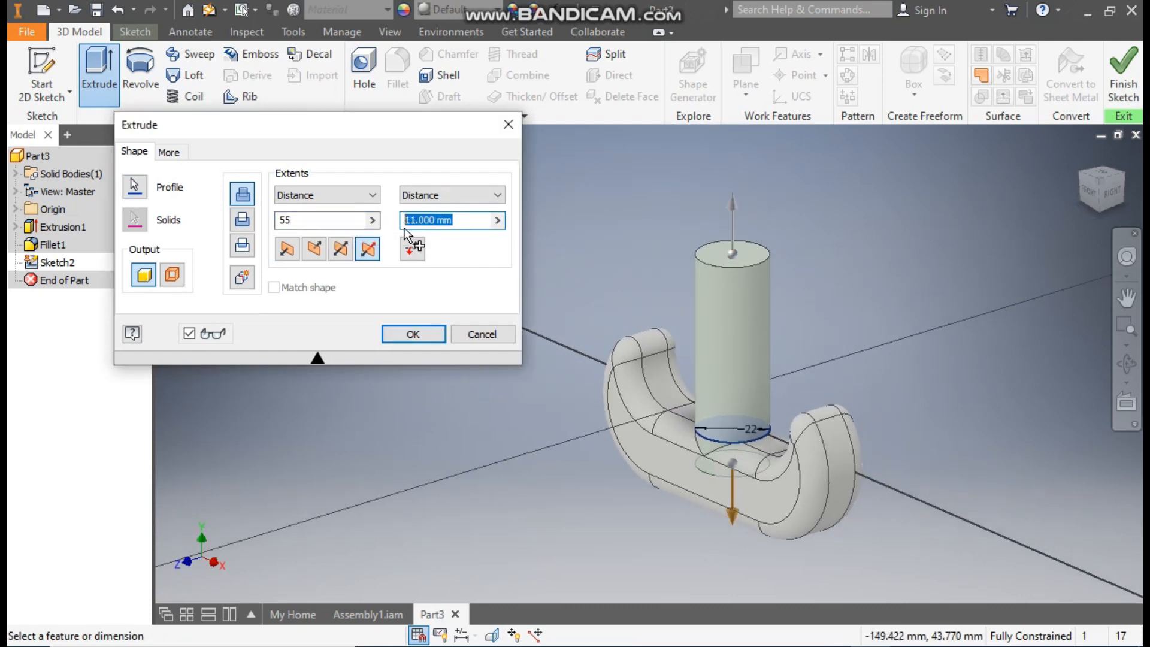
pyautogui.write('15')
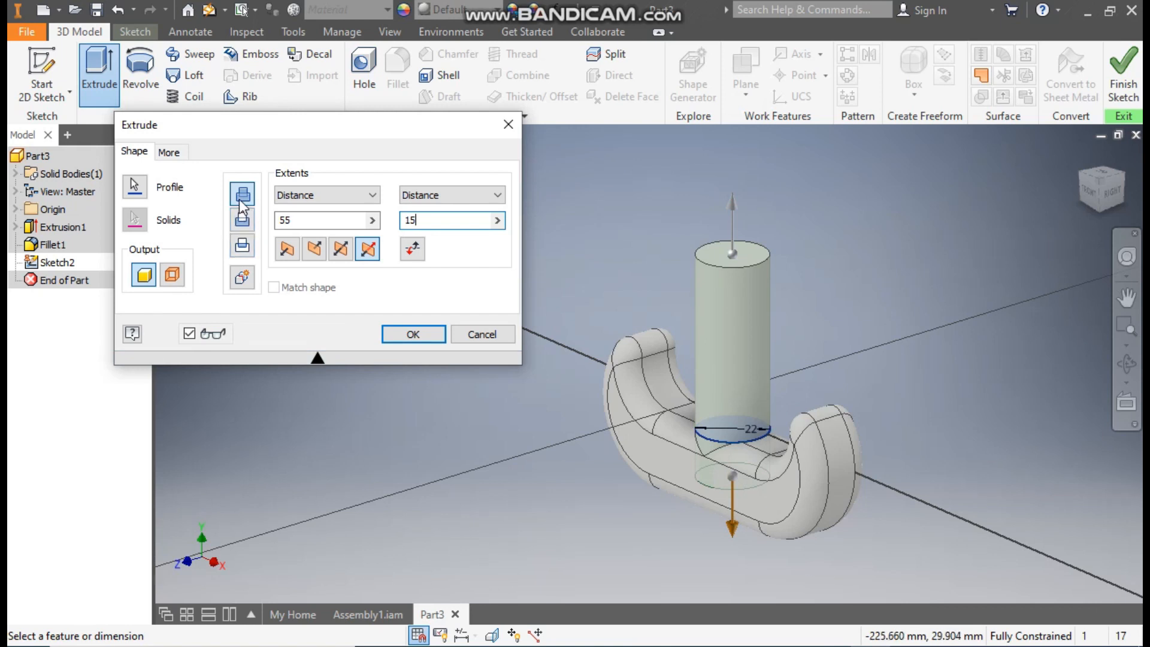
pyautogui.click(429, 339)
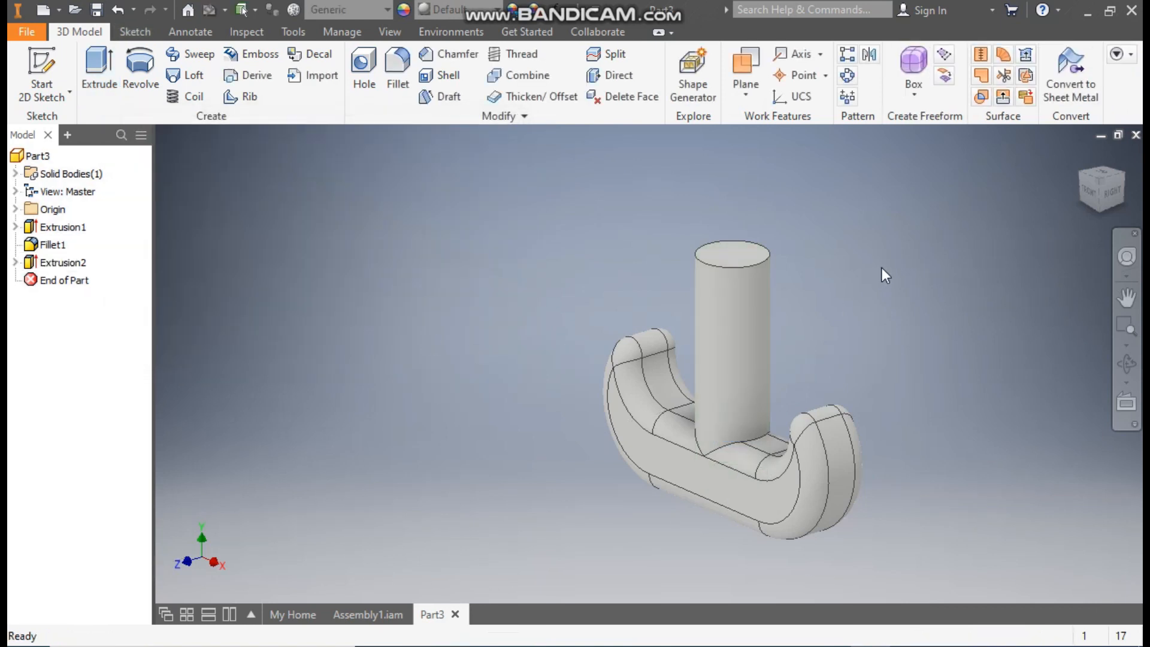
# - Start a sketch on the shank's top face and draw a 30 mm diameter circle at its centre
pyautogui.click(739, 248)
pyautogui.click(867, 234)
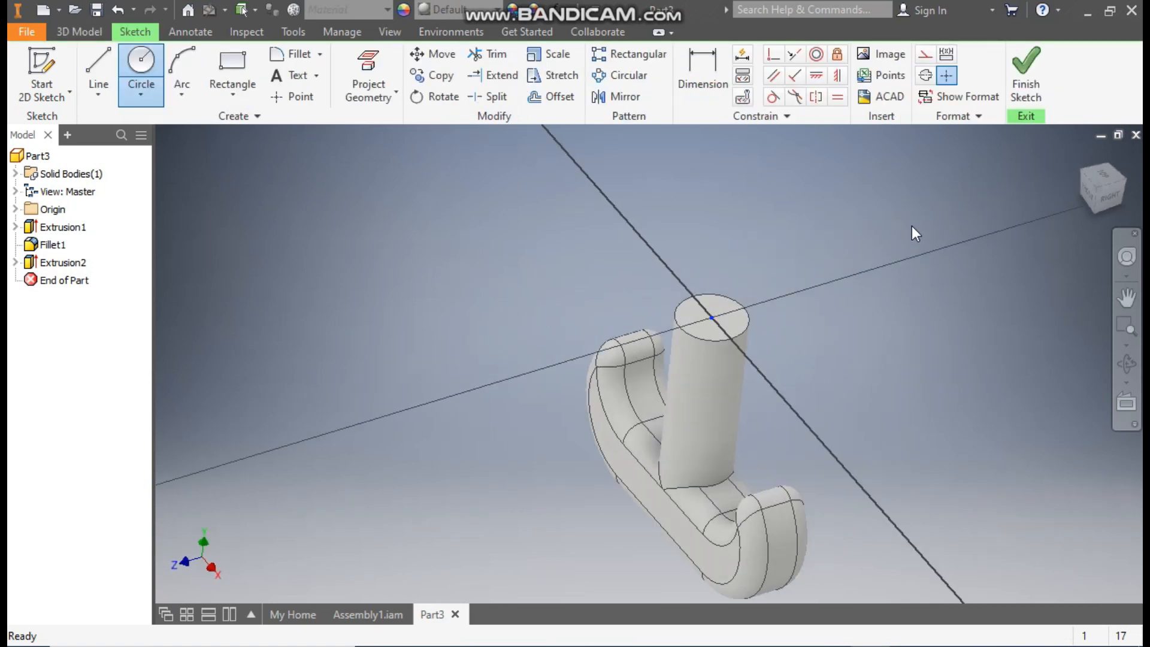
pyautogui.click(145, 71)
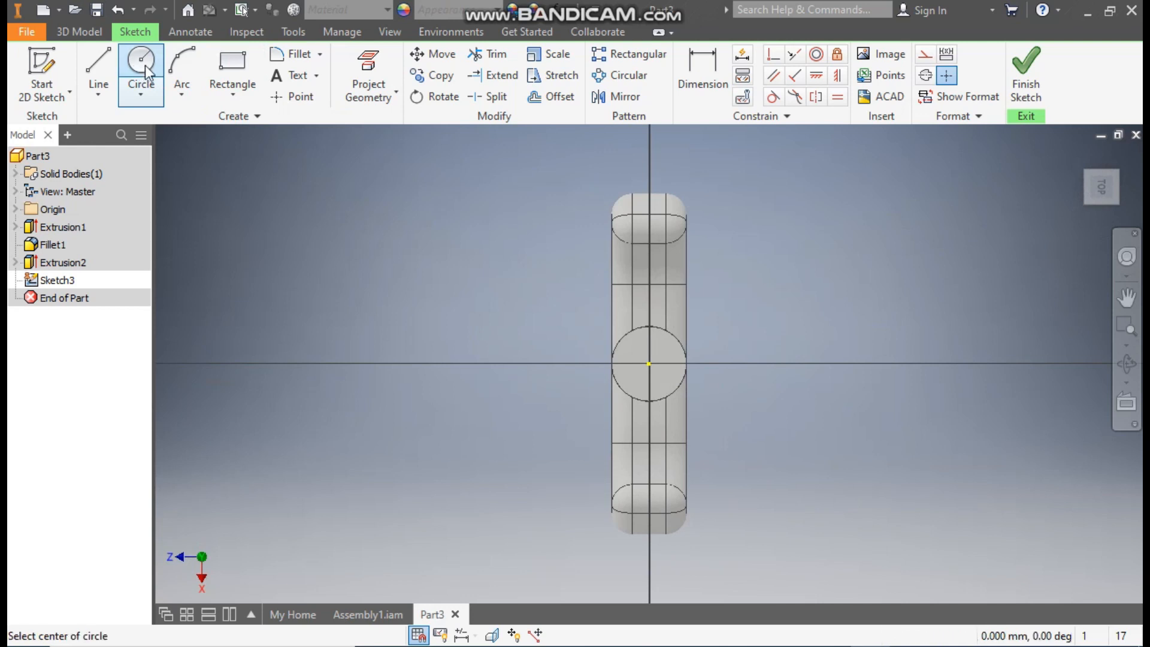
pyautogui.click(649, 364)
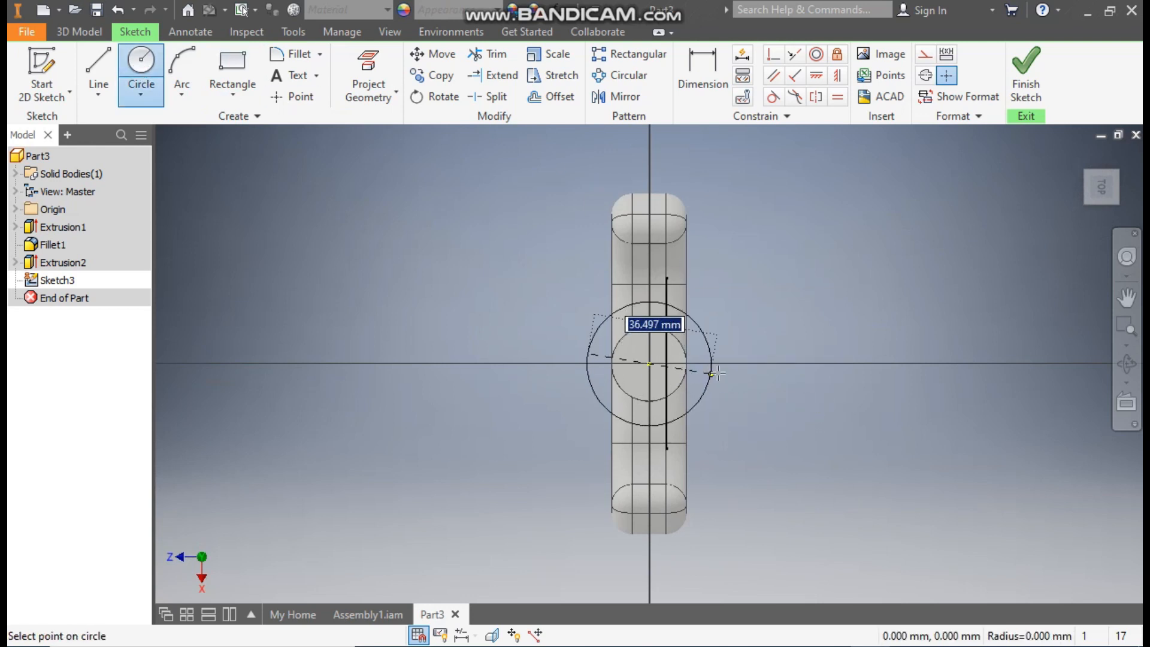
pyautogui.write('30')
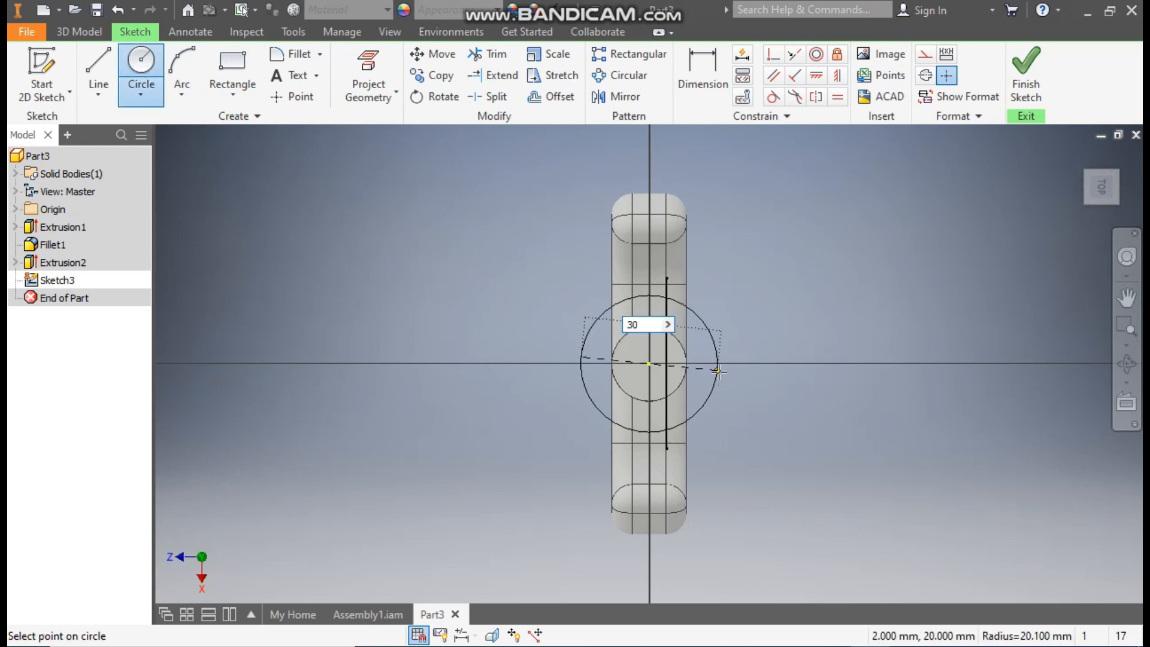
pyautogui.press('Return')
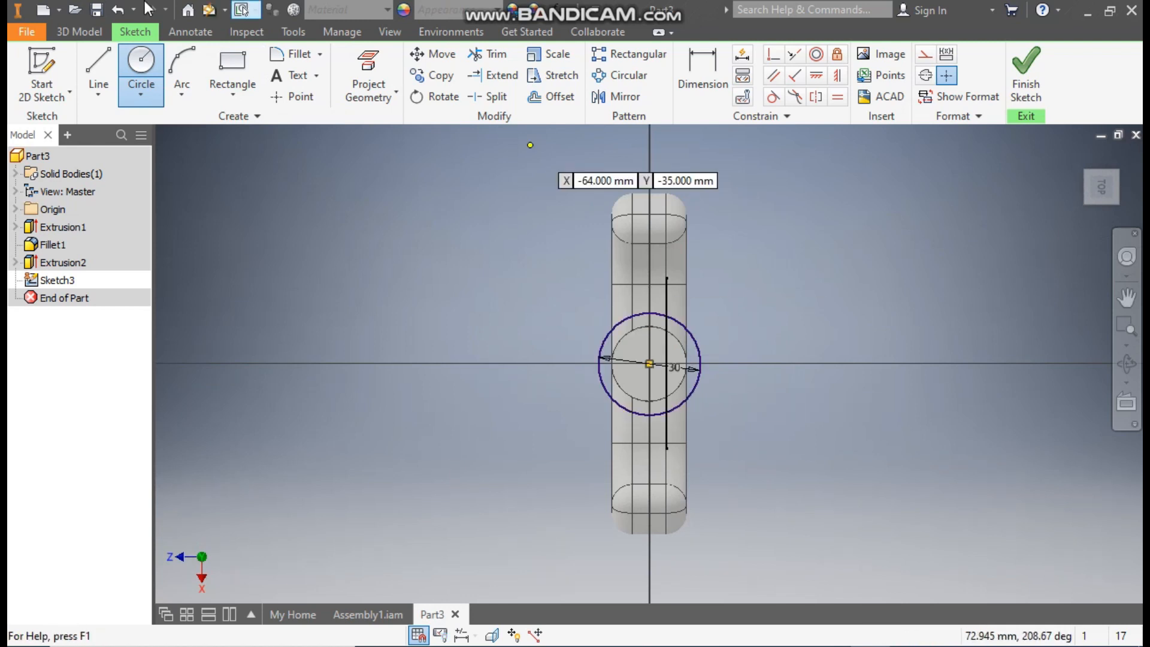
# - Extrude the 30 mm circle 5 mm upward to form a collar on the shank
pyautogui.click(74, 30)
pyautogui.click(90, 63)
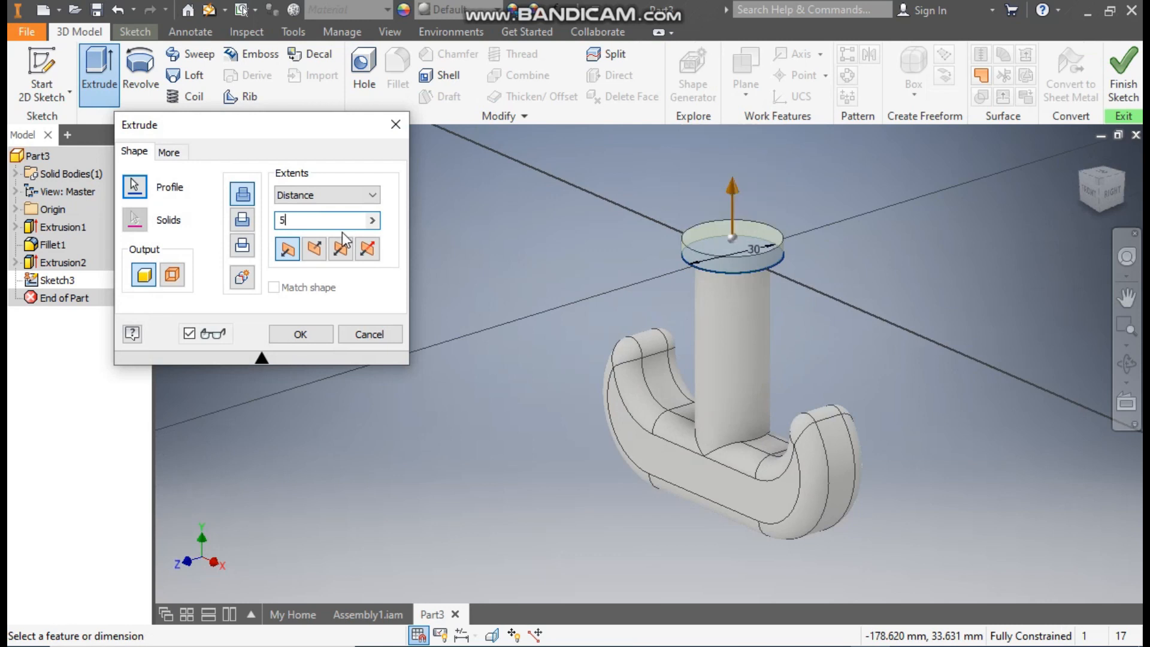
pyautogui.click(278, 334)
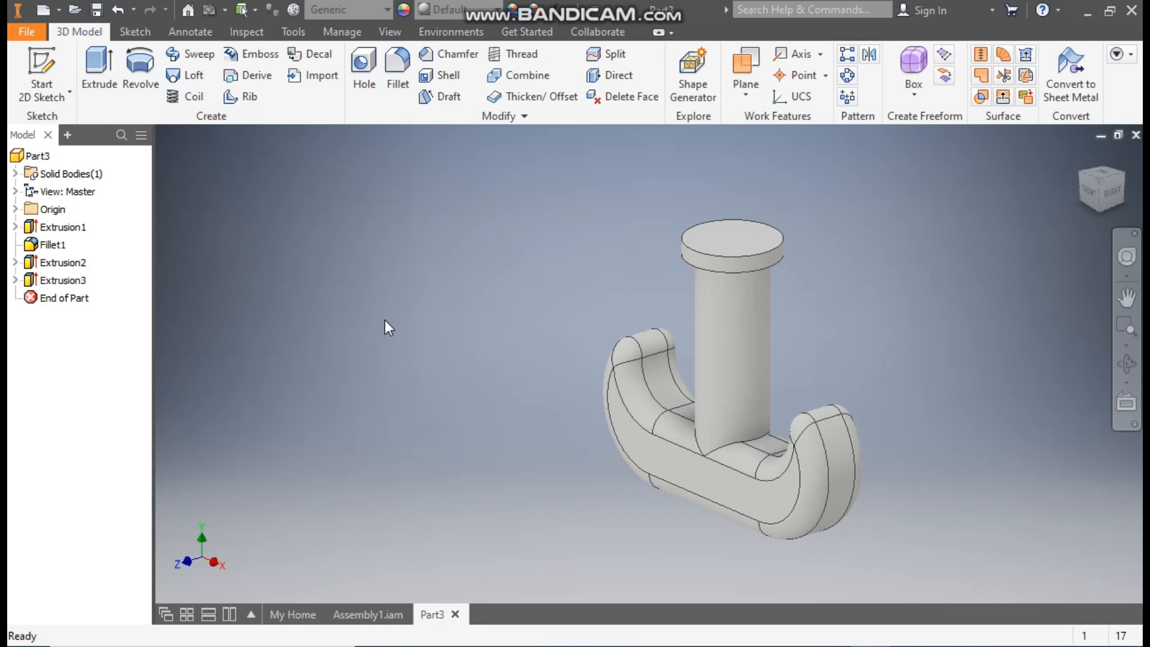
# - Start a sketch on the collar's top face and draw a 20 mm diameter circle at its centre
pyautogui.click(726, 229)
pyautogui.click(843, 220)
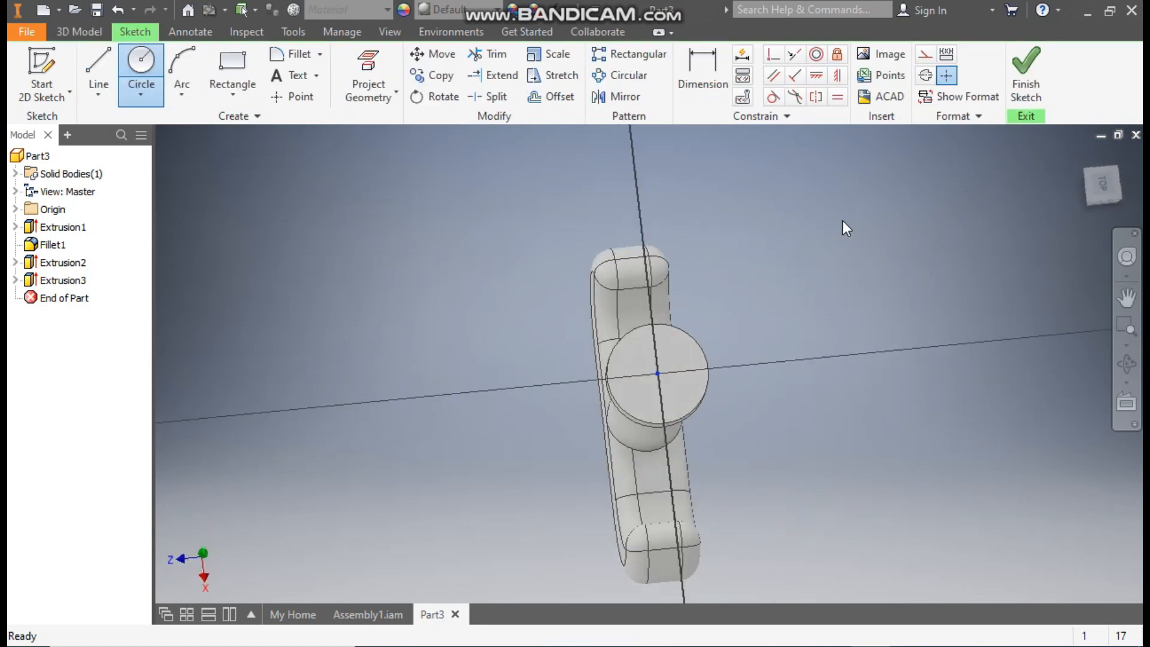
pyautogui.click(141, 64)
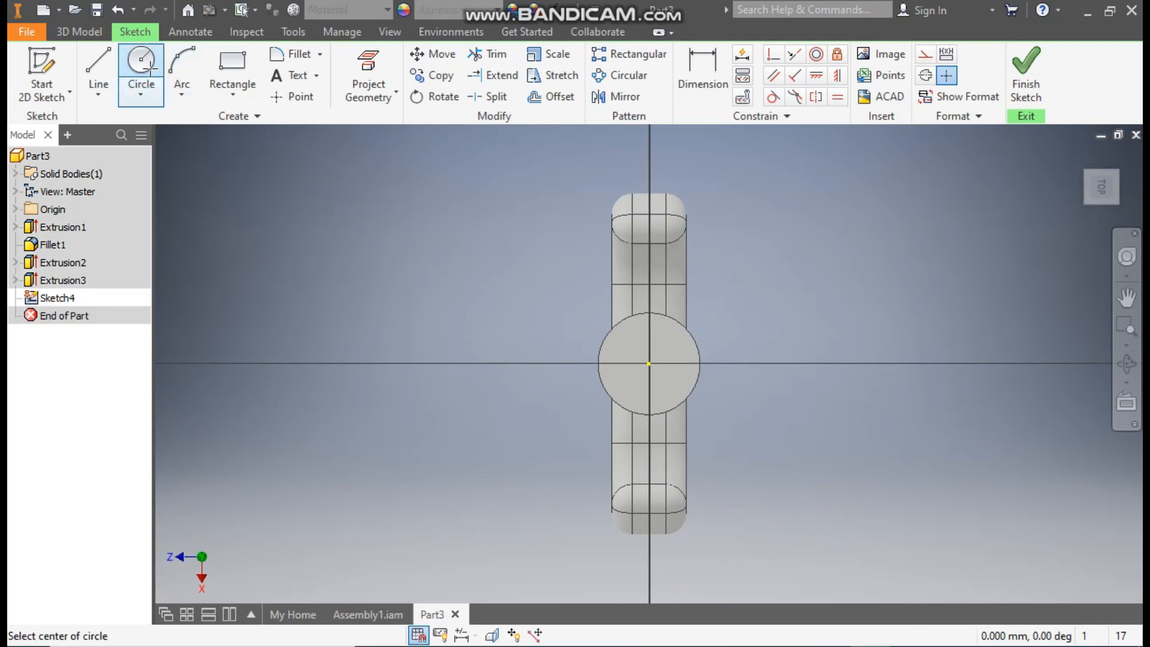
pyautogui.click(649, 363)
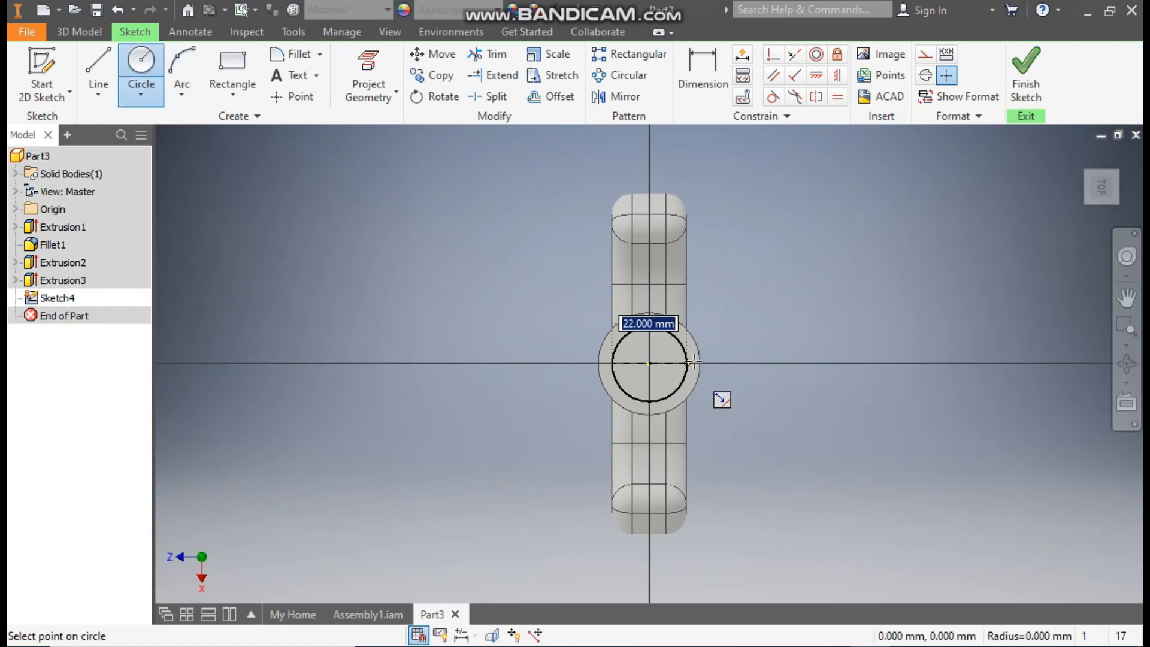
pyautogui.write('40')
pyautogui.press('Return')
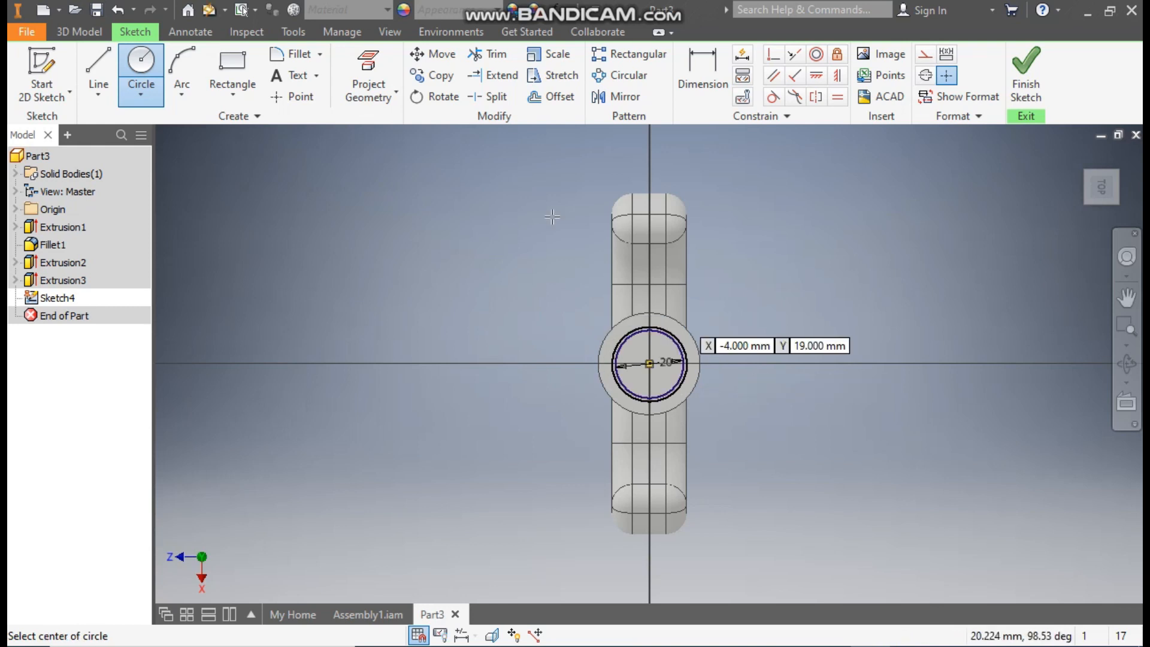
# - Extrude only the area inside the 20 mm circle 32 mm upward from the collar
pyautogui.click(79, 31)
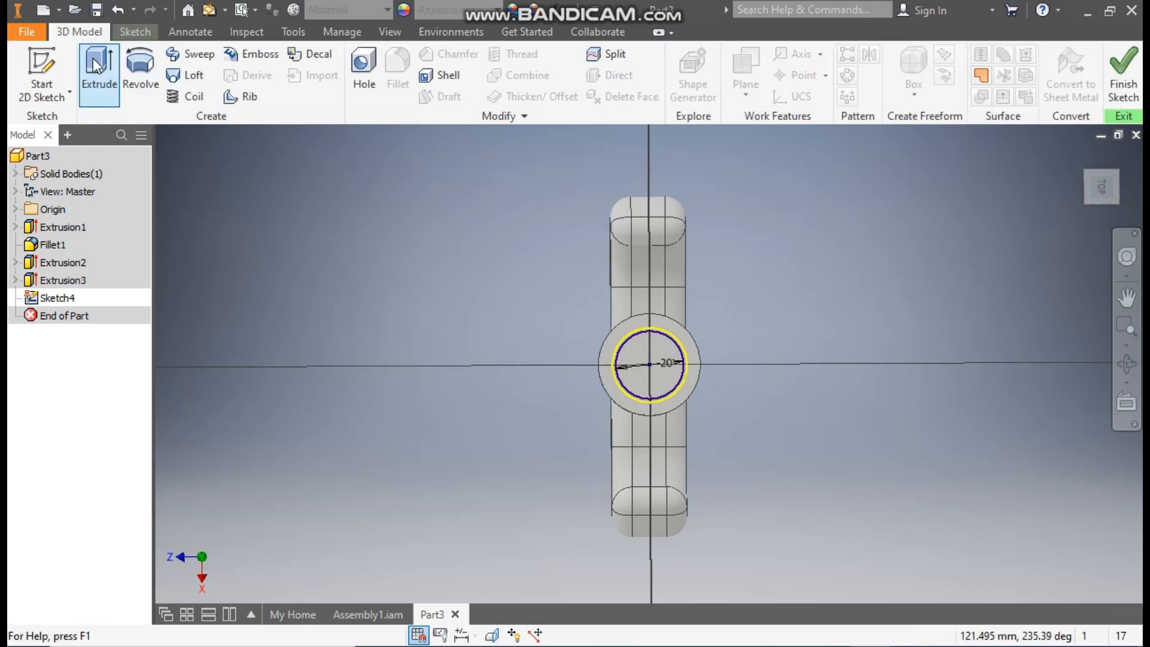
pyautogui.click(96, 66)
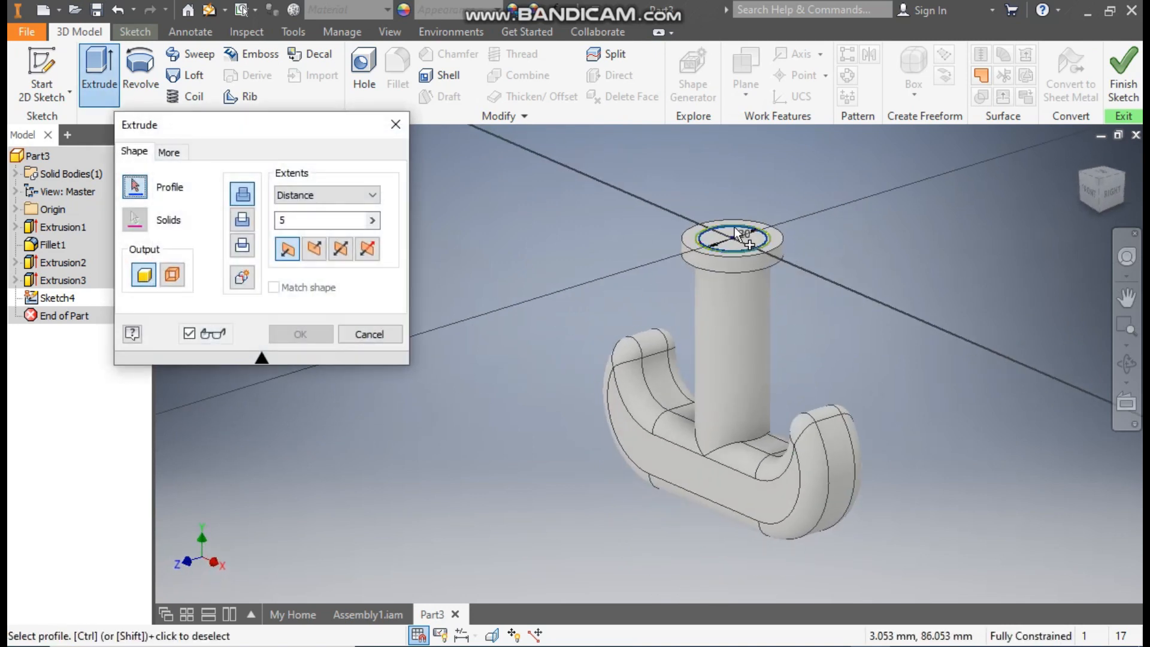
pyautogui.scroll(5, 734, 227)
pyautogui.click(736, 265)
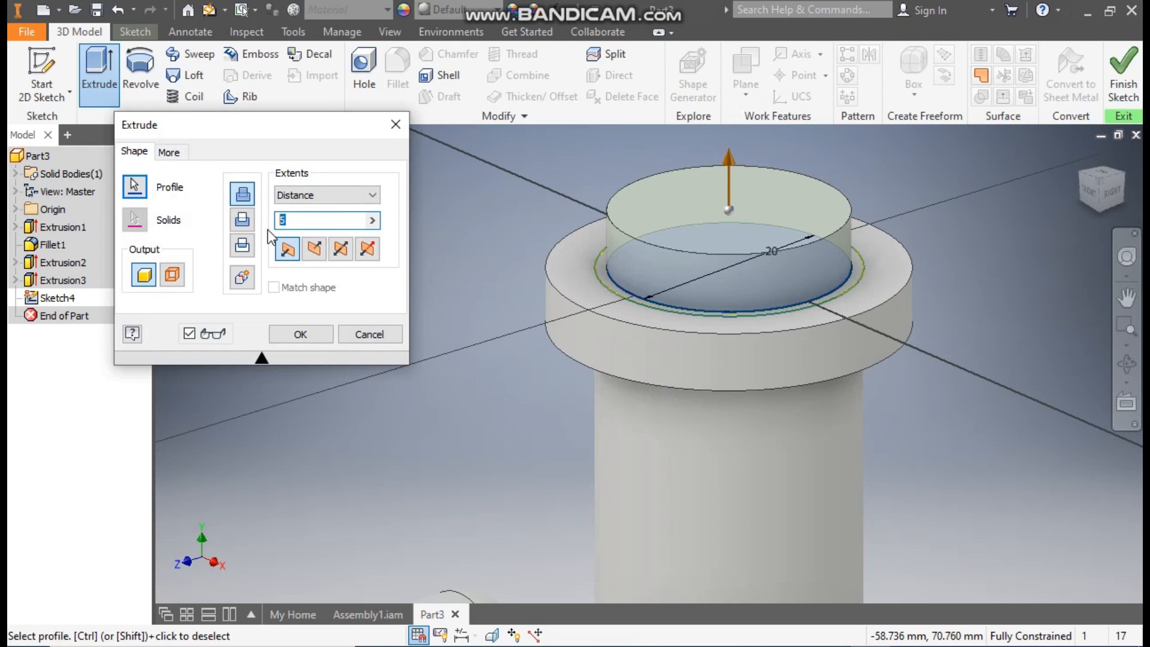
pyautogui.write('32')
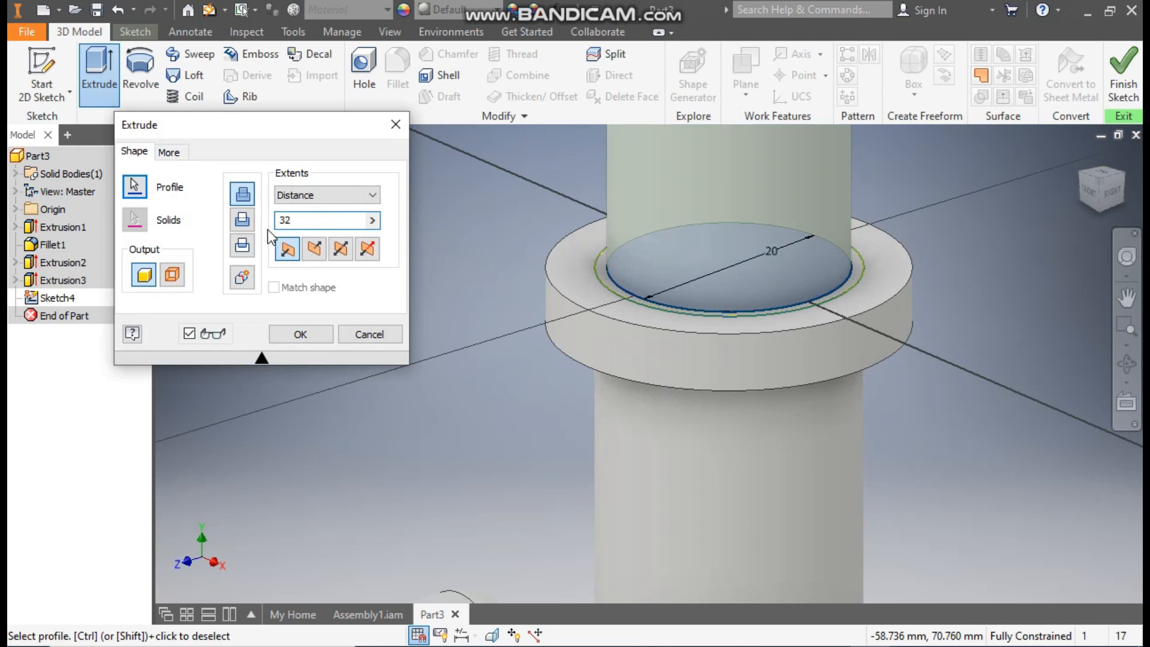
pyautogui.scroll(-5, 563, 307)
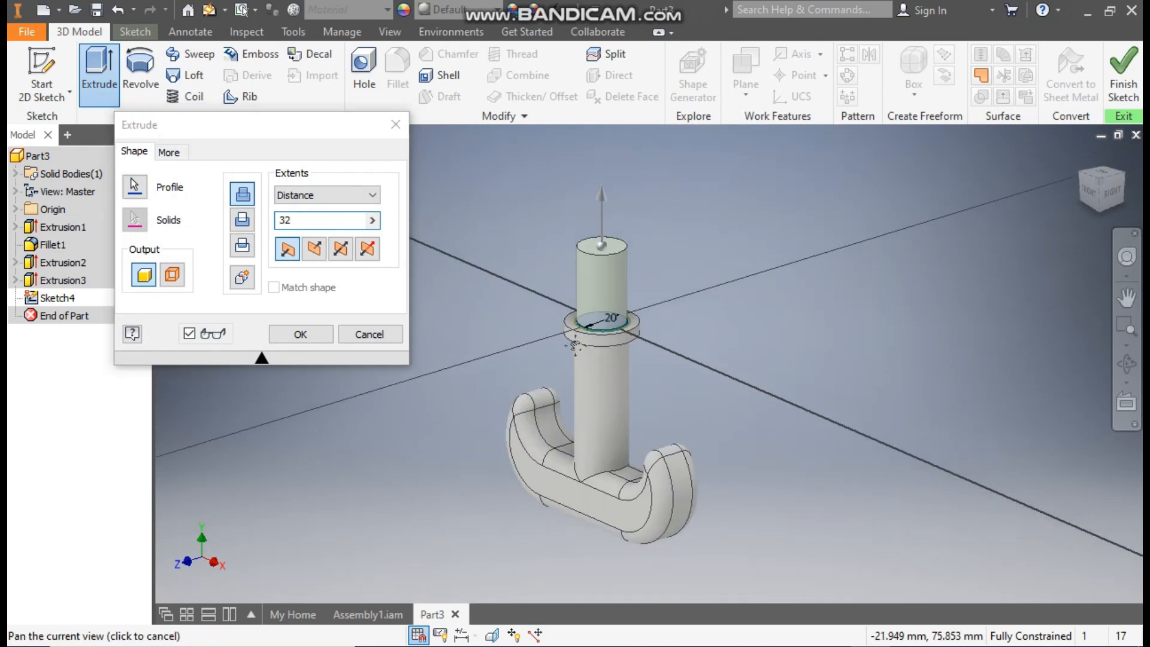
pyautogui.click(317, 334)
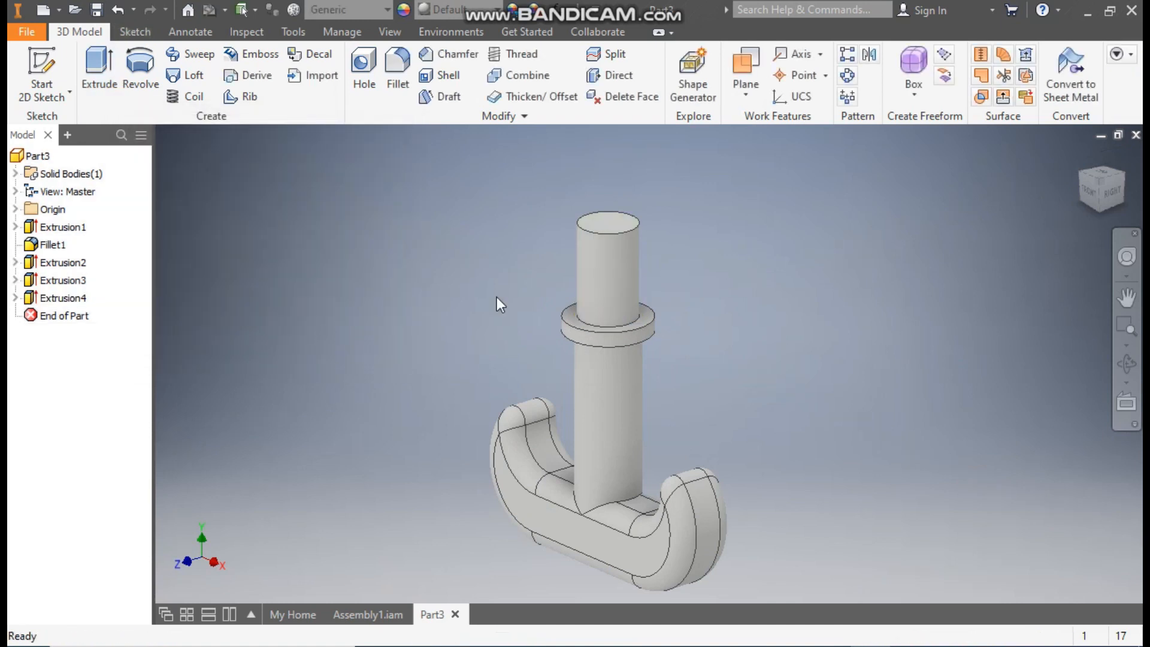
# - Start a sketch on the top face of the 20 mm cylinder and draw a concentric 16 mm diameter circle
pyautogui.click(613, 221)
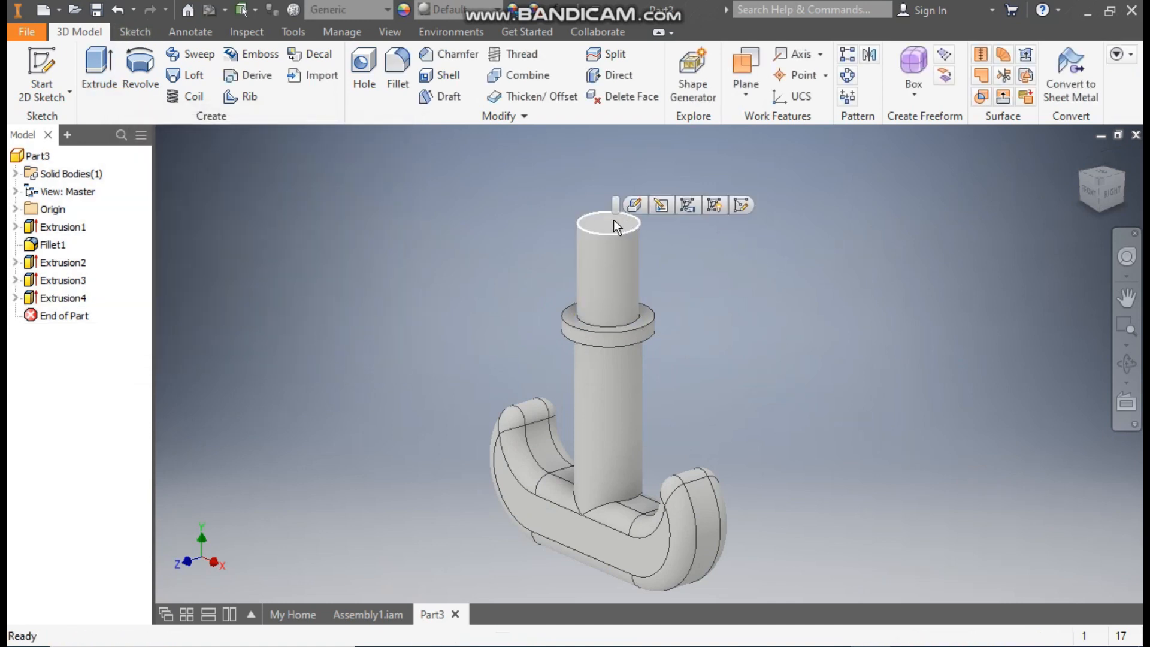
pyautogui.click(735, 210)
pyautogui.click(141, 62)
pyautogui.scroll(3, 614, 366)
pyautogui.click(693, 359)
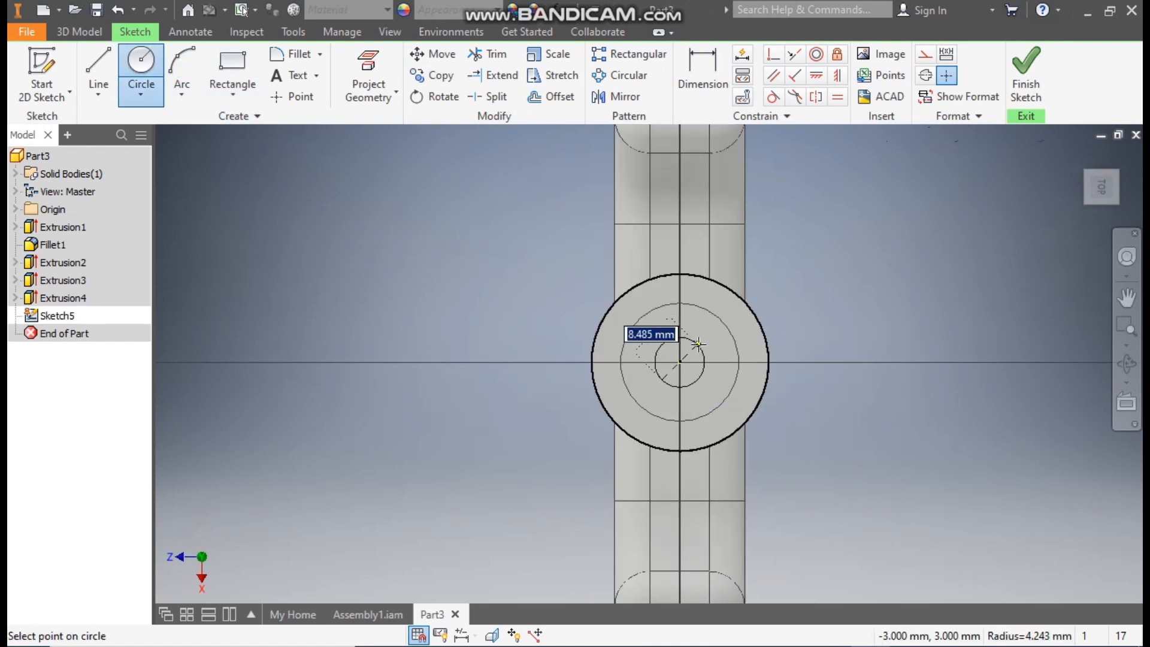
pyautogui.write('16')
pyautogui.press('Return')
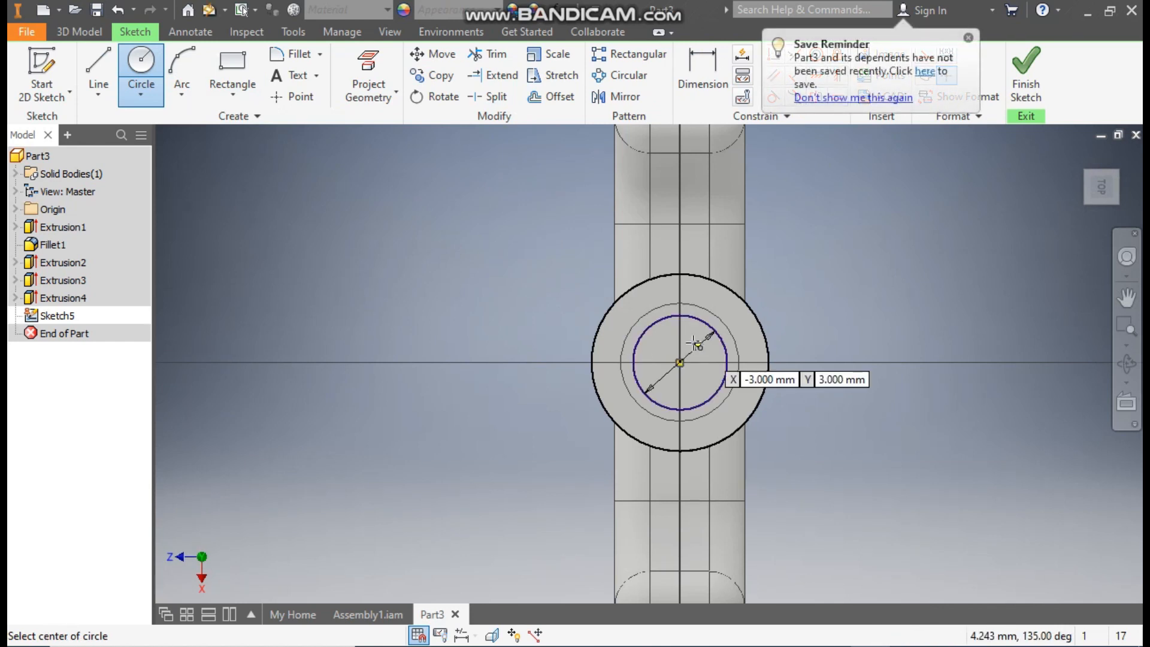
pyautogui.press('Escape')
# - Extrude the area inside the 16 mm circle 18 mm upward to form the shank's end
pyautogui.press('e')
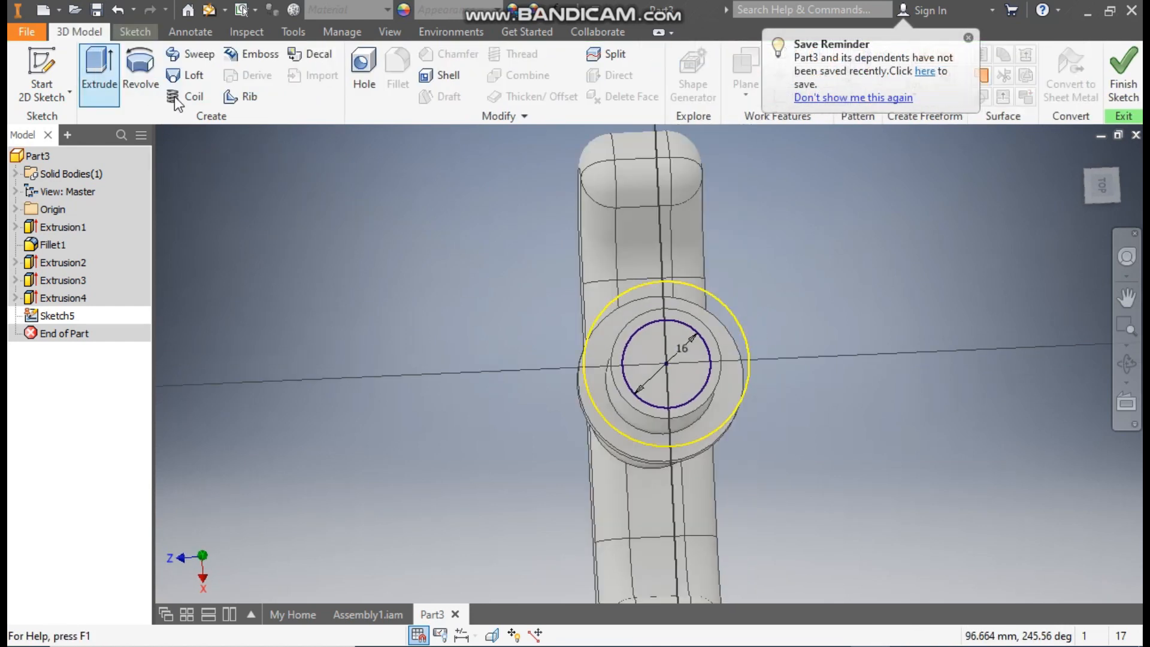
pyautogui.scroll(5, 609, 218)
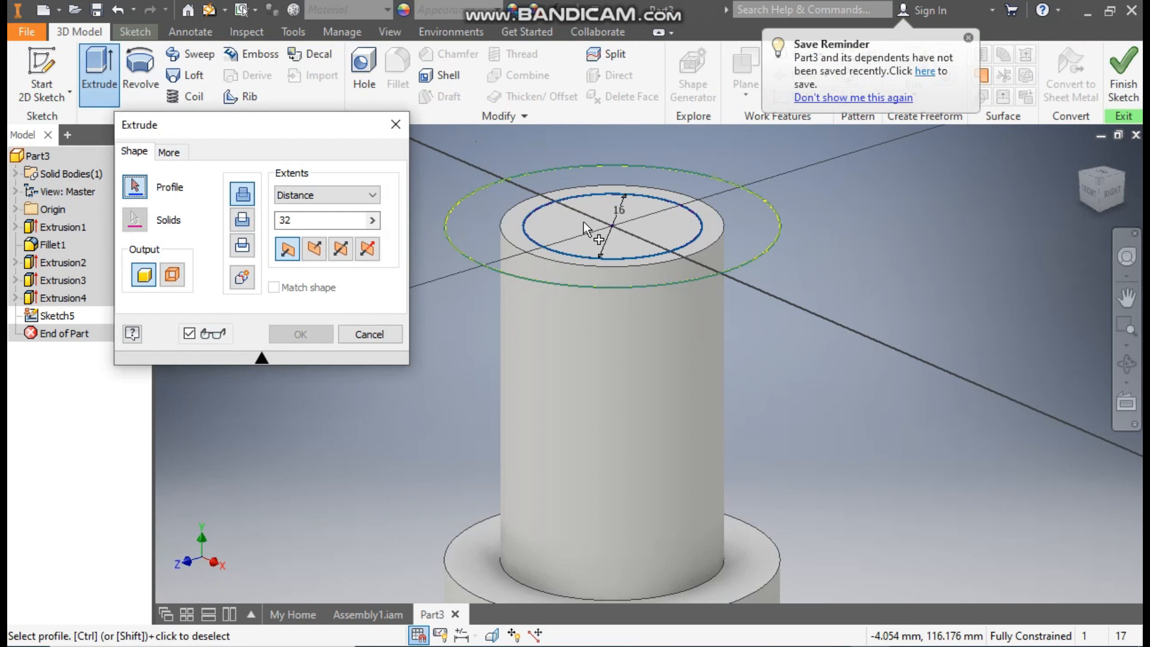
pyautogui.scroll(-5, 584, 221)
pyautogui.moveTo(583, 221); pyautogui.dragTo(717, 348, button='middle')
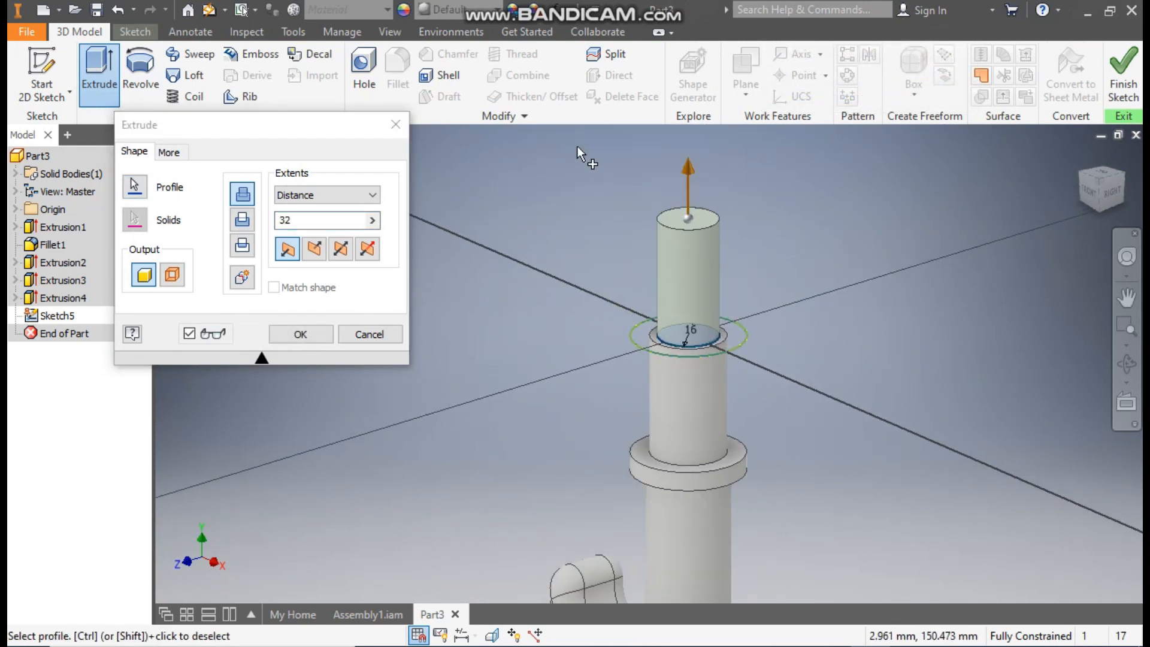
pyautogui.doubleClick(287, 219)
pyautogui.write('18')
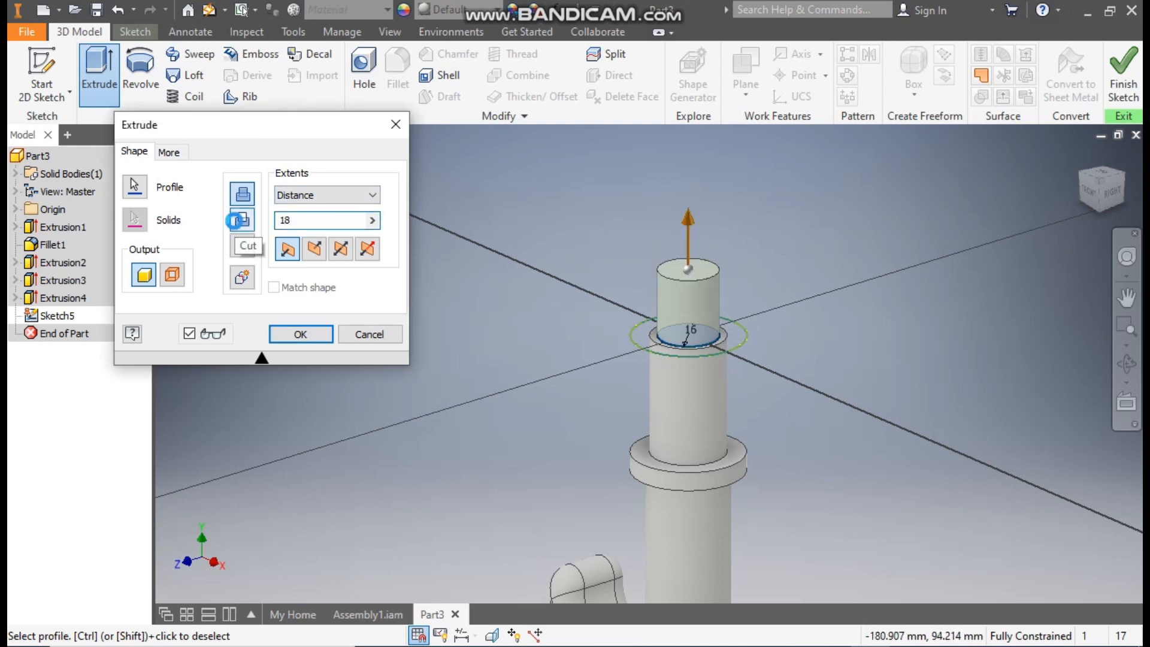
pyautogui.press('Return')
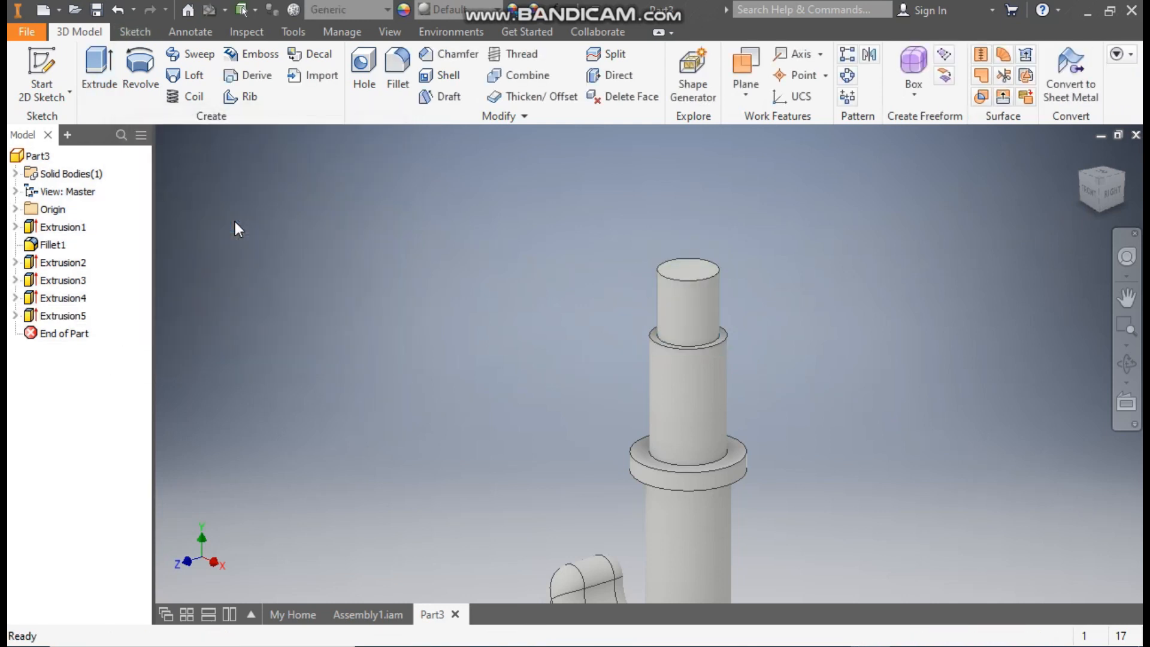
# - Start a sketch on the XY plane running through the hook and shank
pyautogui.scroll(3, 660, 154)
pyautogui.moveTo(713, 314); pyautogui.dragTo(713, 160, button='middle')
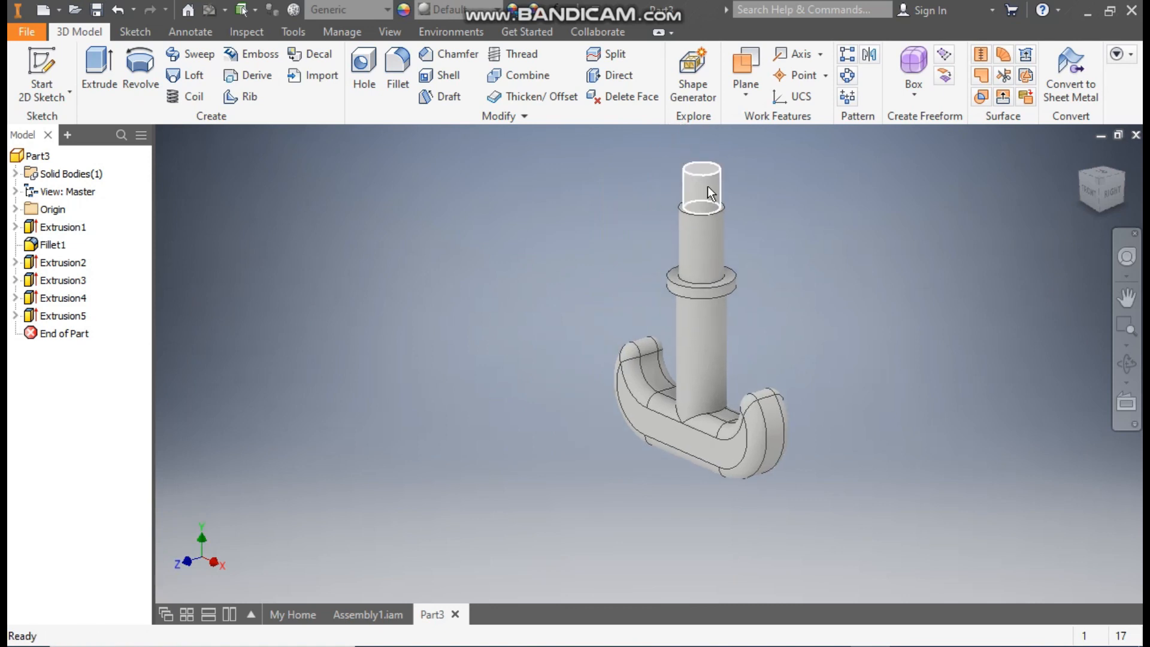
pyautogui.click(15, 209)
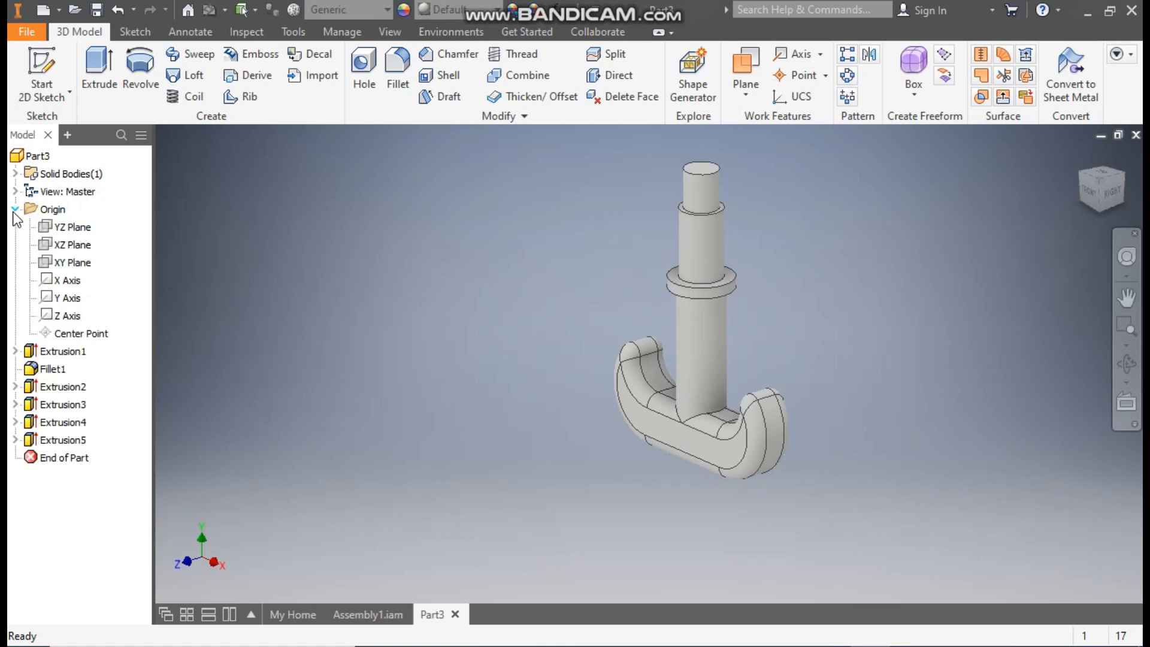
pyautogui.click(73, 263)
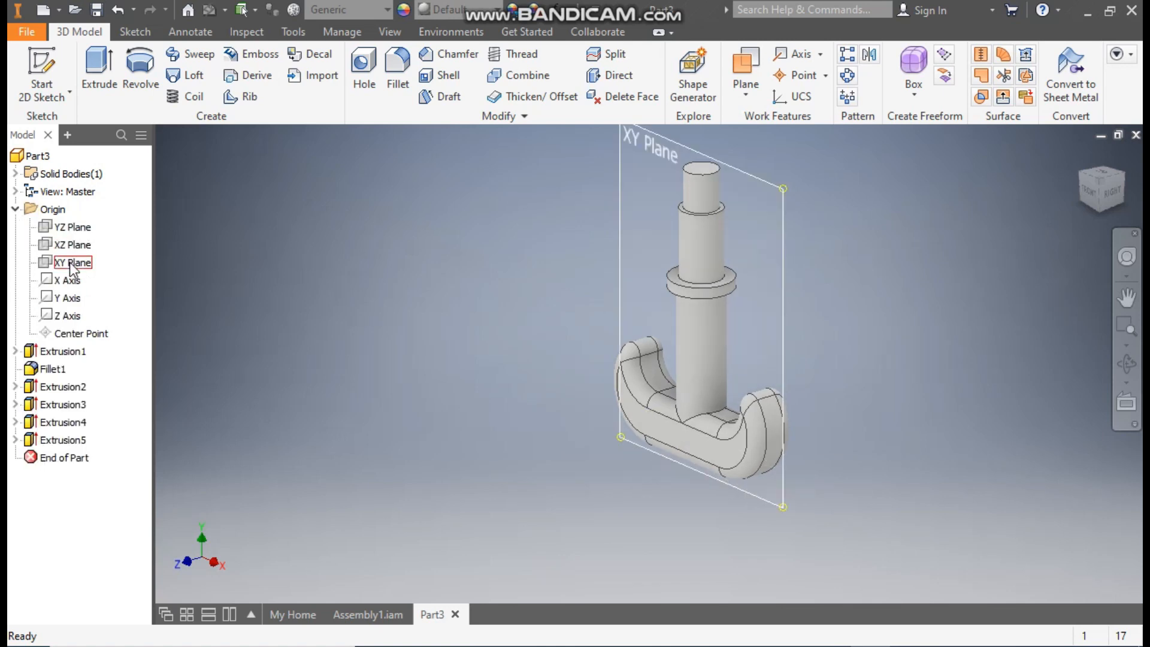
pyautogui.click(725, 299)
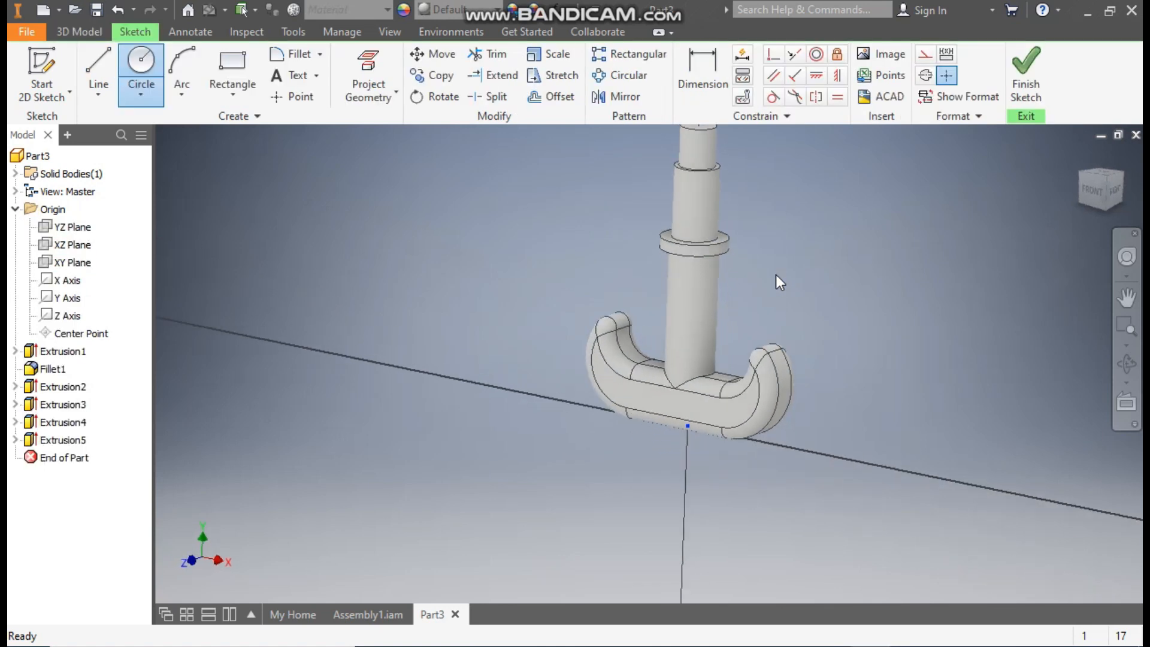
pyautogui.moveTo(846, 160); pyautogui.dragTo(837, 313, button='middle')
# - Switch the display to wireframe and draw a 3 mm diameter circle on the centreline within the shank's 16 mm end section
pyautogui.click(141, 63)
pyautogui.click(383, 33)
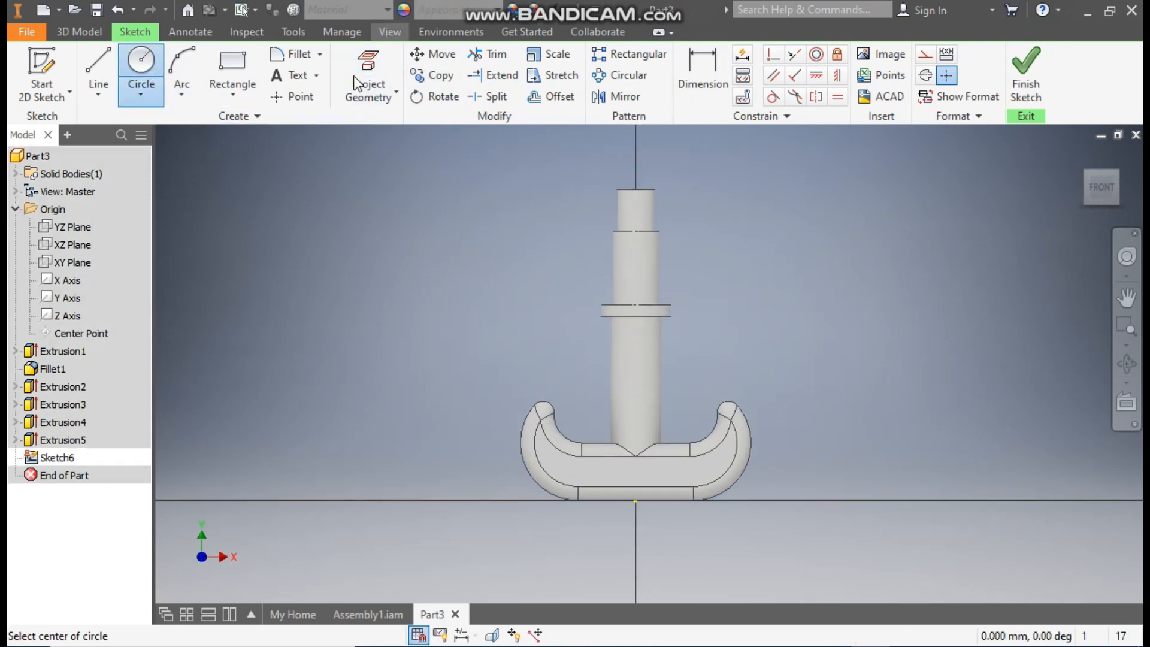
pyautogui.click(184, 97)
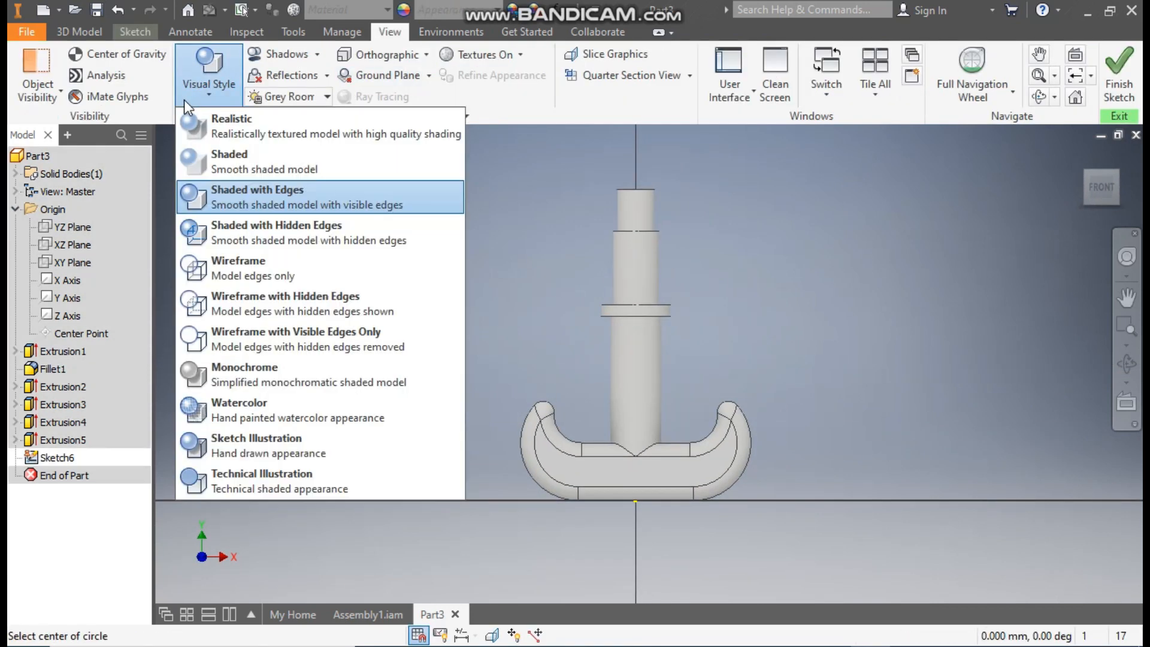
pyautogui.click(243, 268)
pyautogui.scroll(-3, 641, 176)
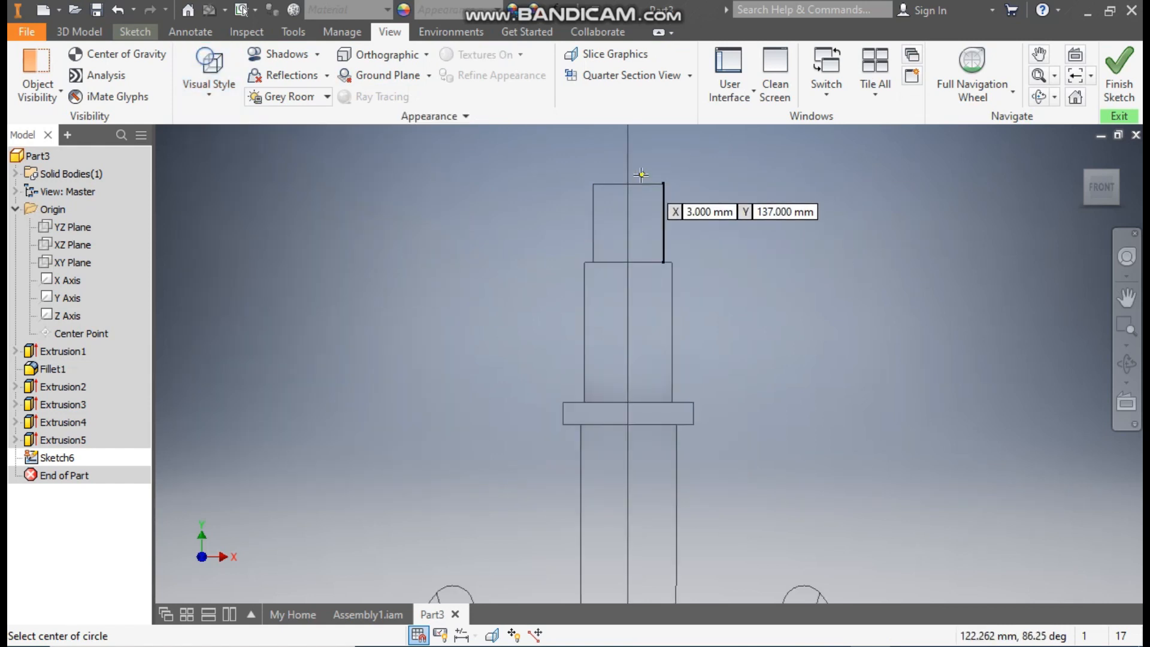
pyautogui.click(628, 216)
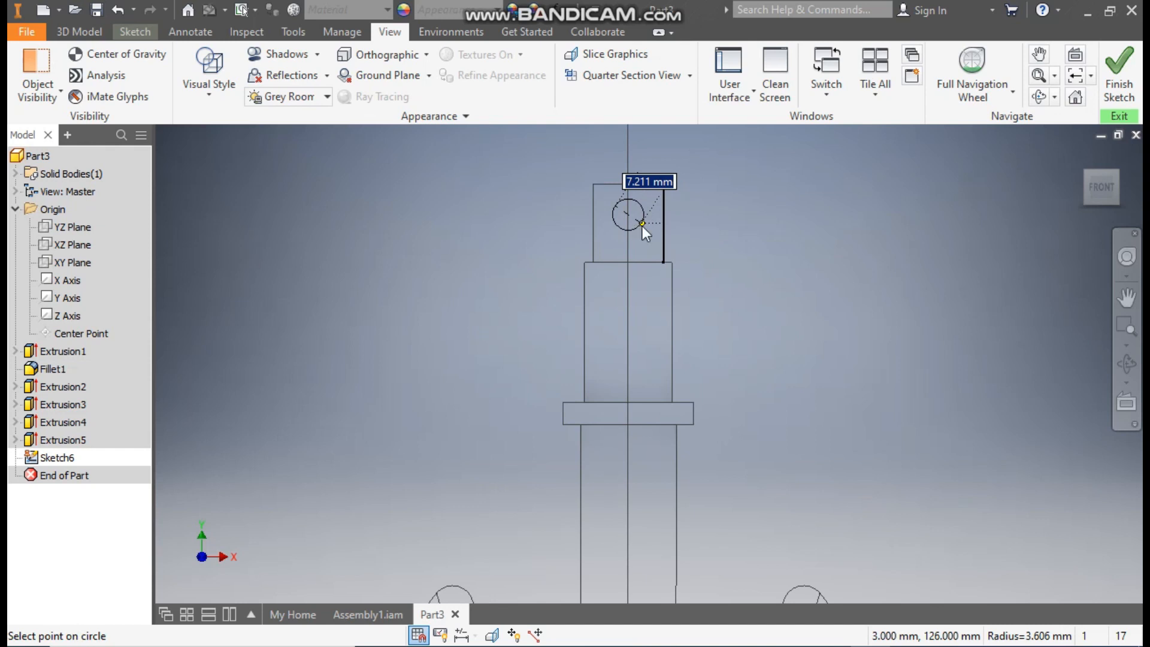
pyautogui.write('3')
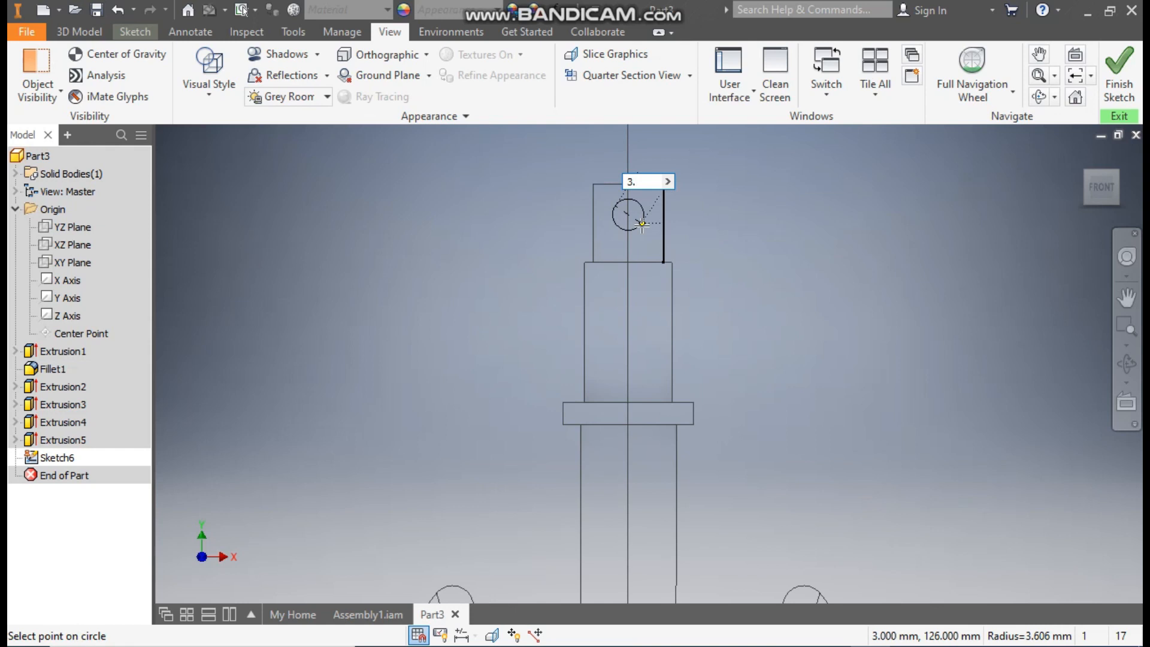
pyautogui.press('Return')
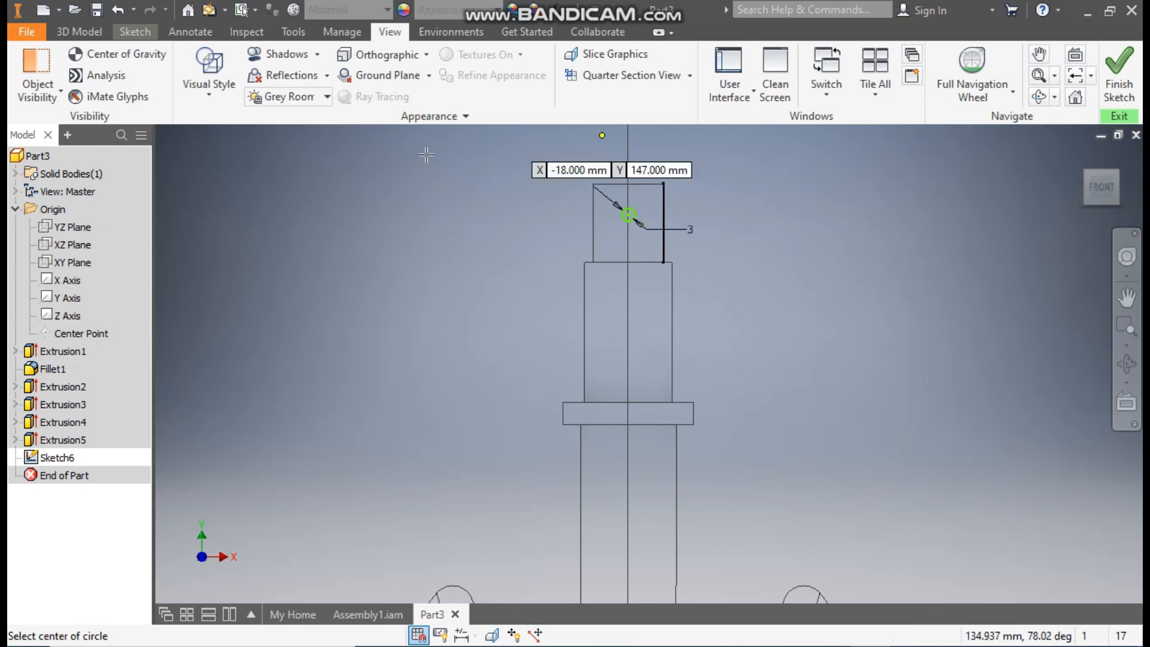
# - Dimension the 3 mm circle's centre 7 mm below the shank's top edge
pyautogui.click(135, 31)
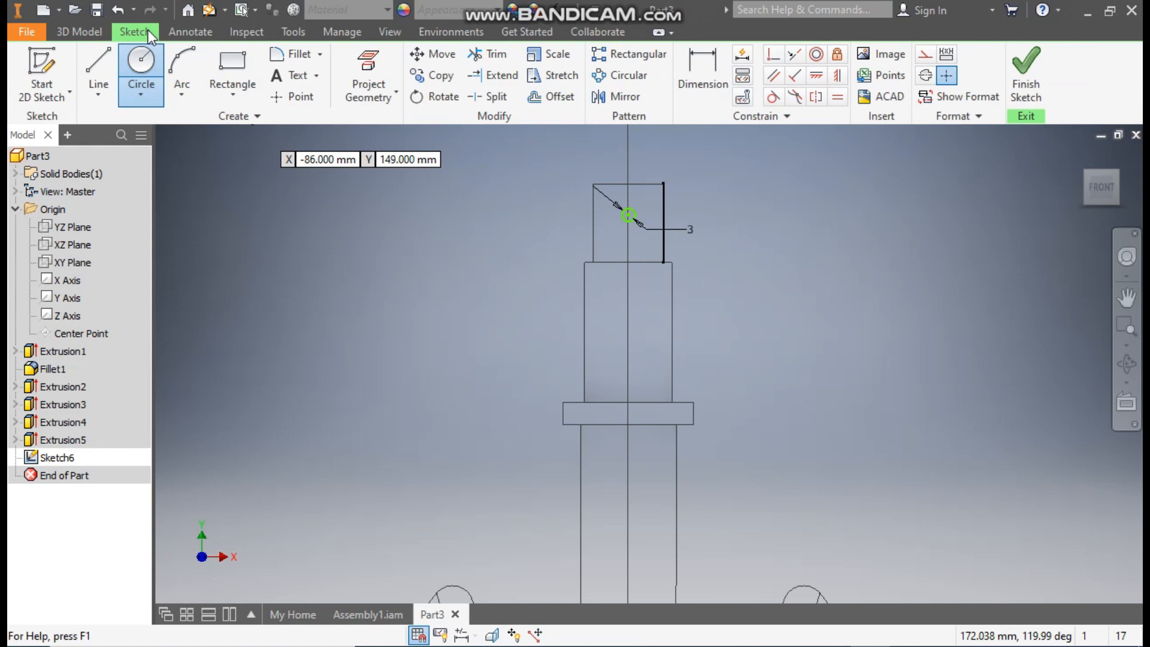
pyautogui.click(694, 78)
pyautogui.click(628, 214)
pyautogui.click(498, 196)
pyautogui.write('7')
pyautogui.press('Return')
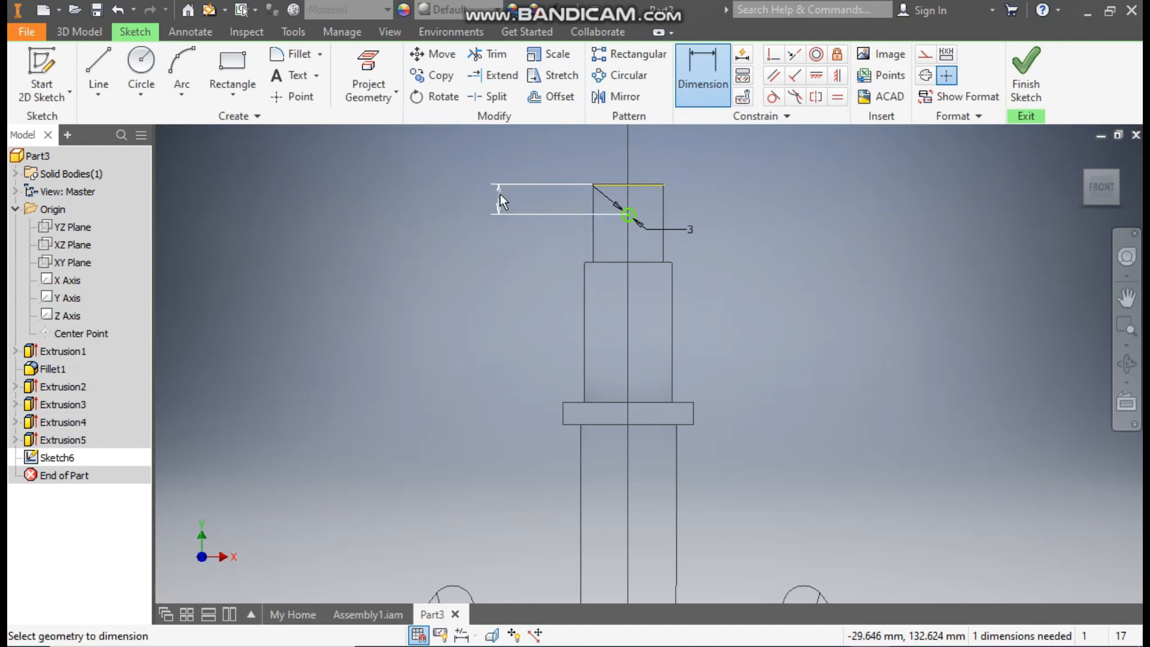
# - Align the circle's centre vertically with the midpoint of the shank's top edge
pyautogui.click(837, 75)
pyautogui.click(628, 184)
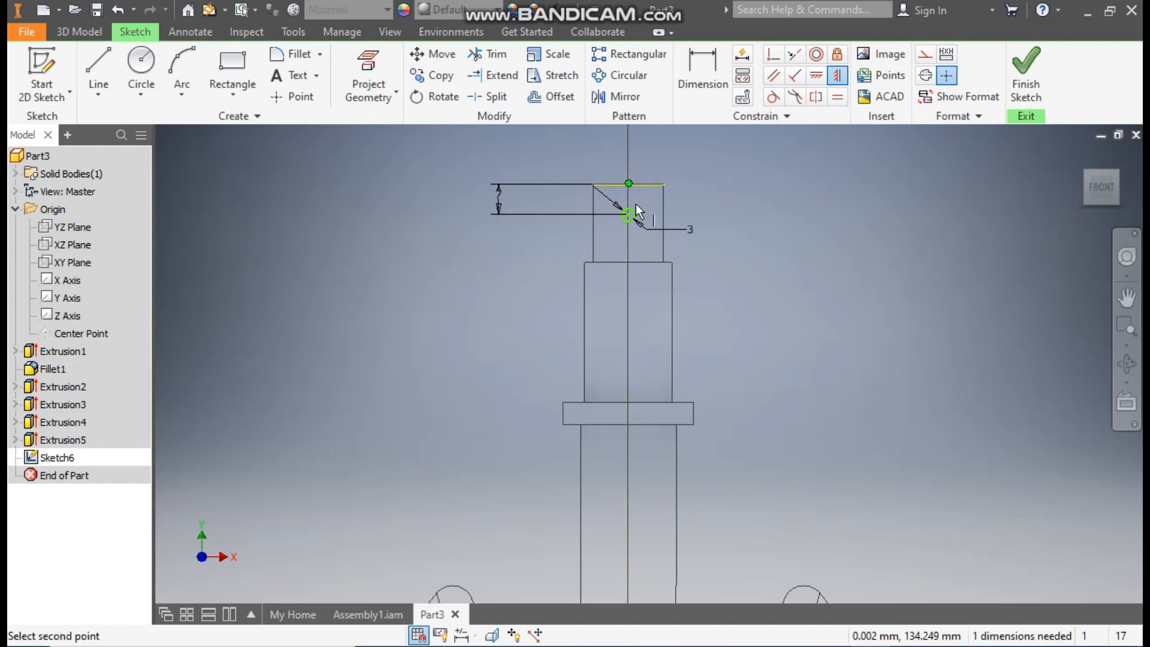
pyautogui.click(628, 214)
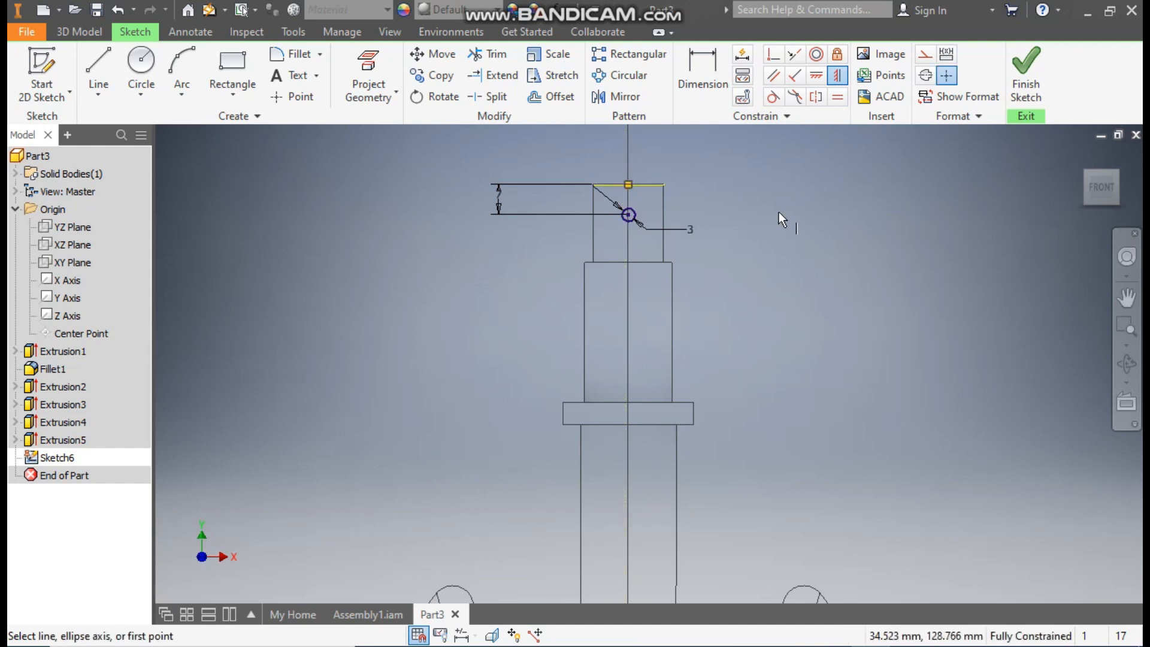
# - Cut the 3 mm circle through the shank's end with a symmetric 103.75 mm extrusion, and set the display to Shaded with Edges
pyautogui.click(79, 31)
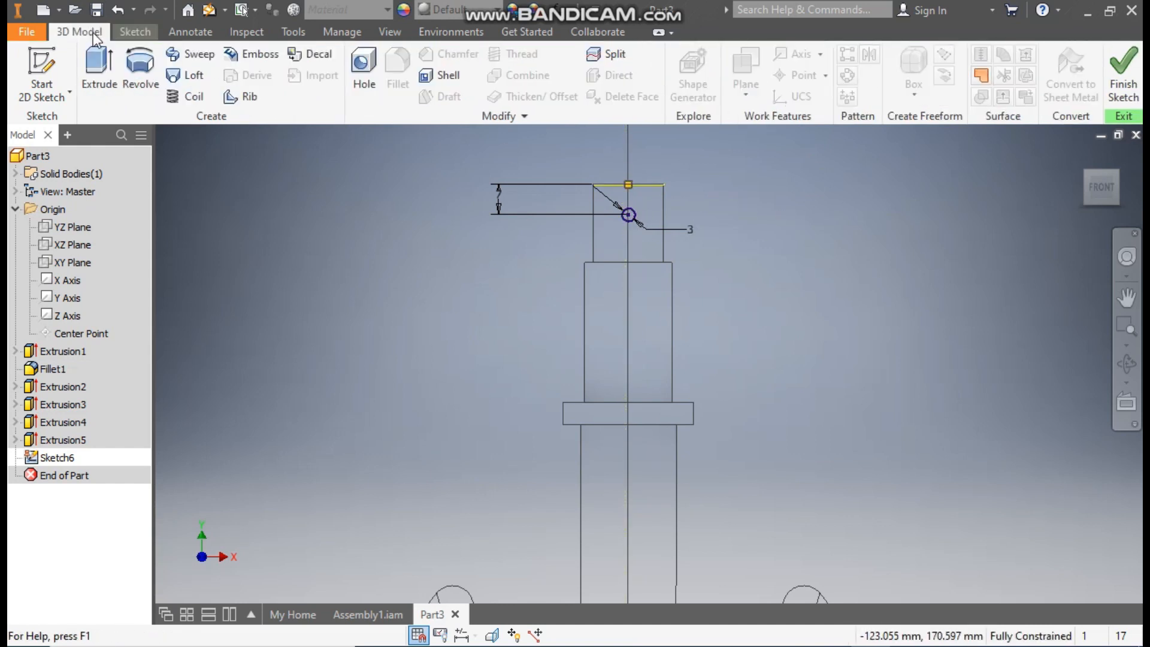
pyautogui.click(99, 75)
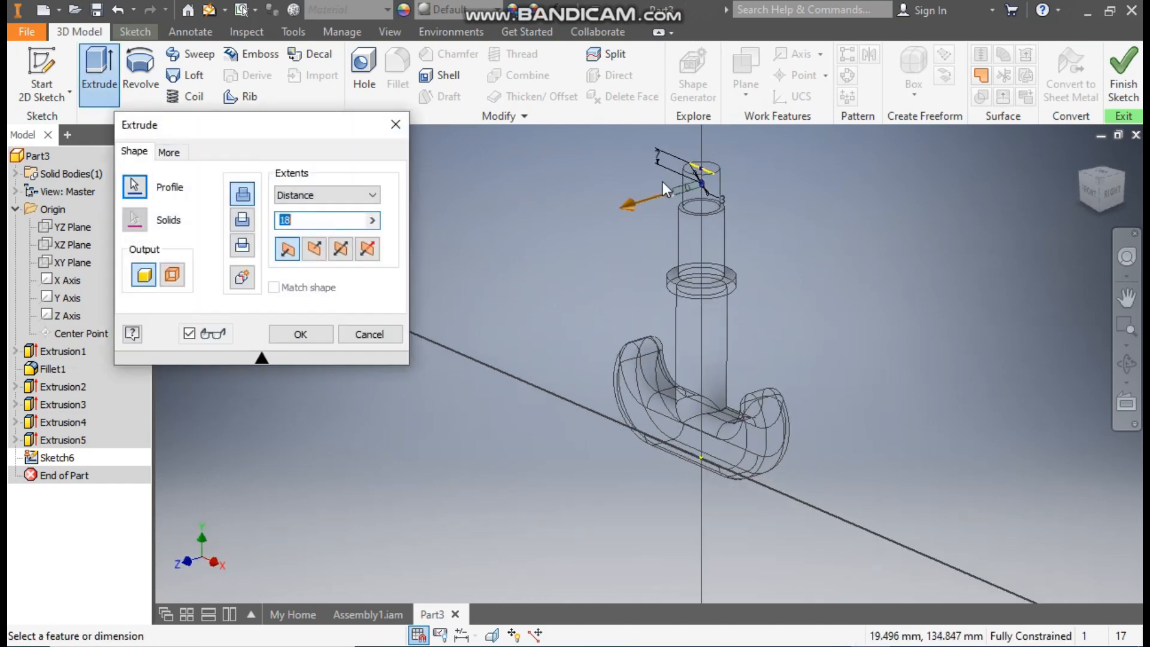
pyautogui.click(342, 250)
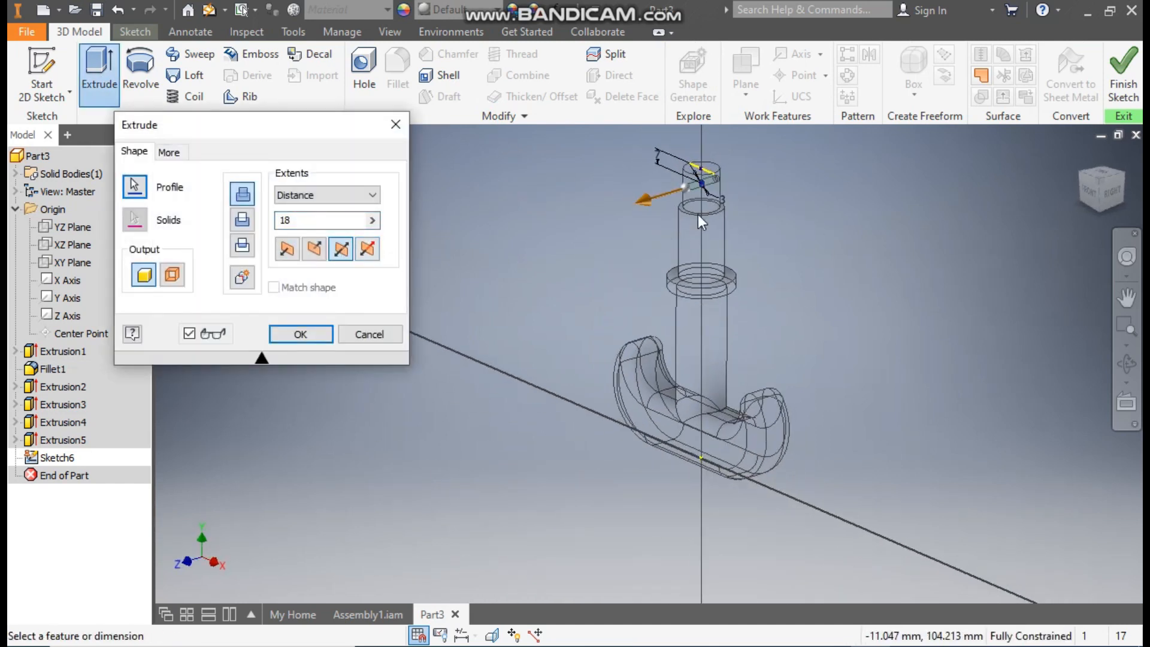
pyautogui.moveTo(641, 199); pyautogui.dragTo(566, 216)
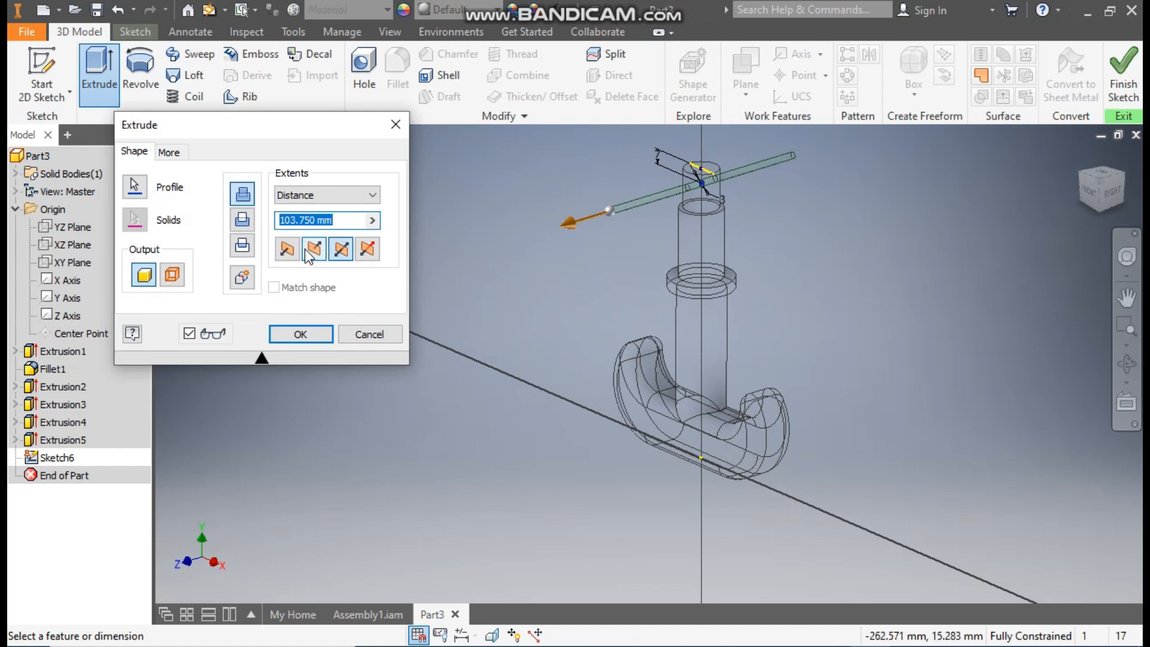
pyautogui.click(242, 219)
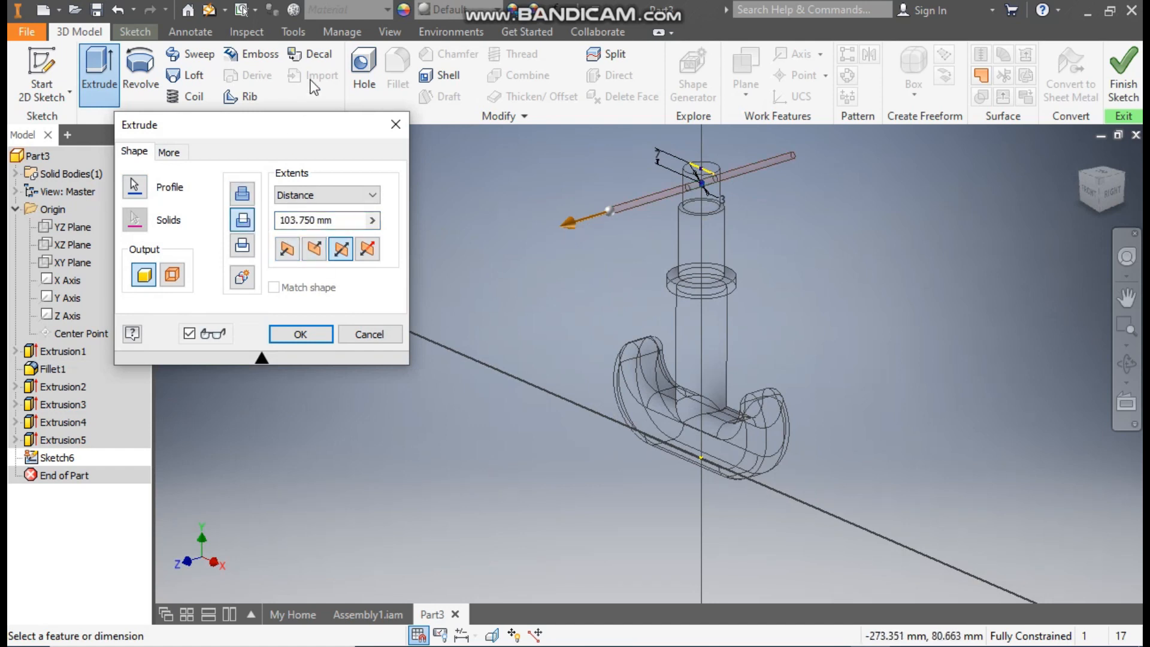
pyautogui.click(390, 32)
pyautogui.click(209, 69)
pyautogui.click(256, 193)
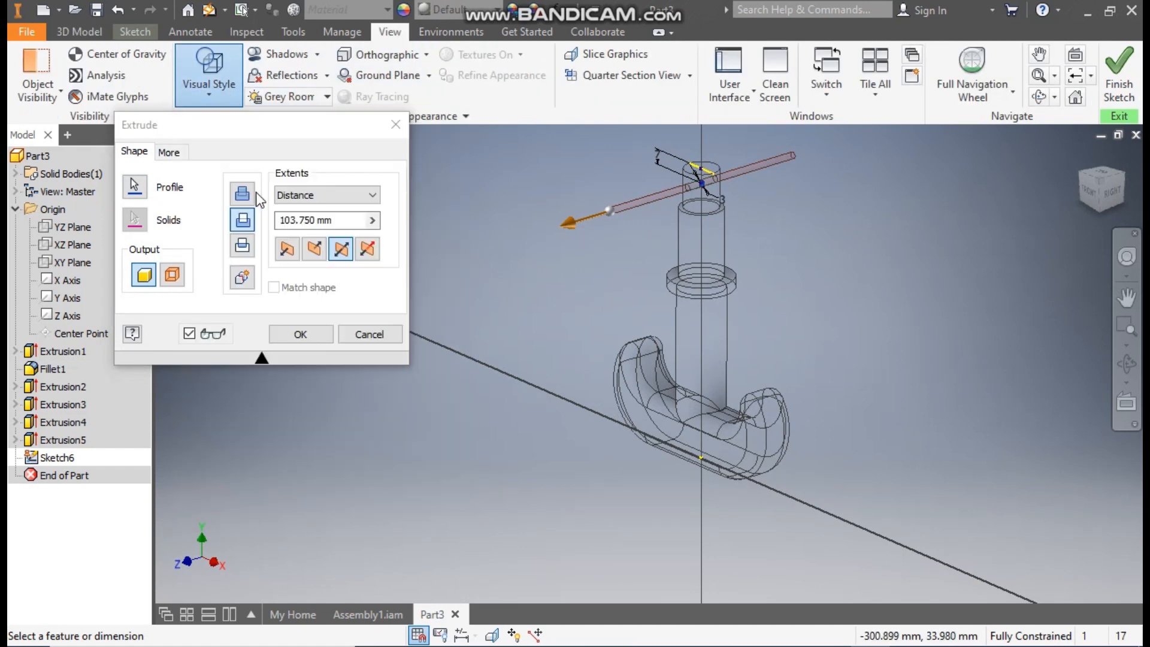
pyautogui.click(300, 334)
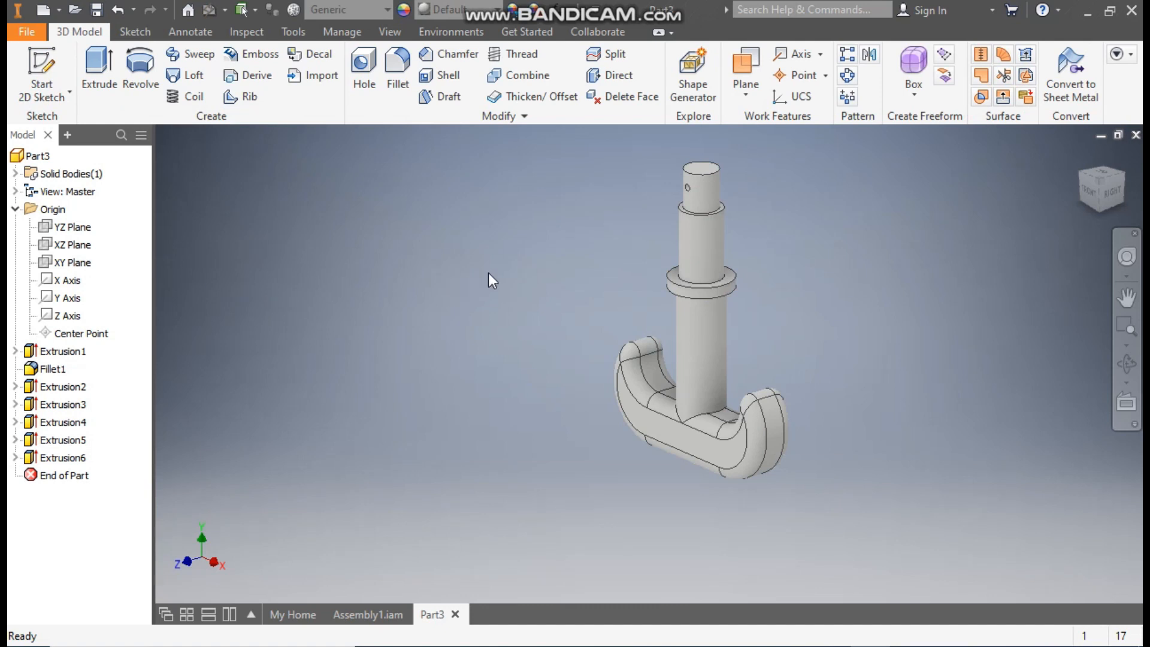
# - Fillet the edges where the shank meets the hook body with a 6 mm radius
pyautogui.click(720, 411)
pyautogui.click(741, 397)
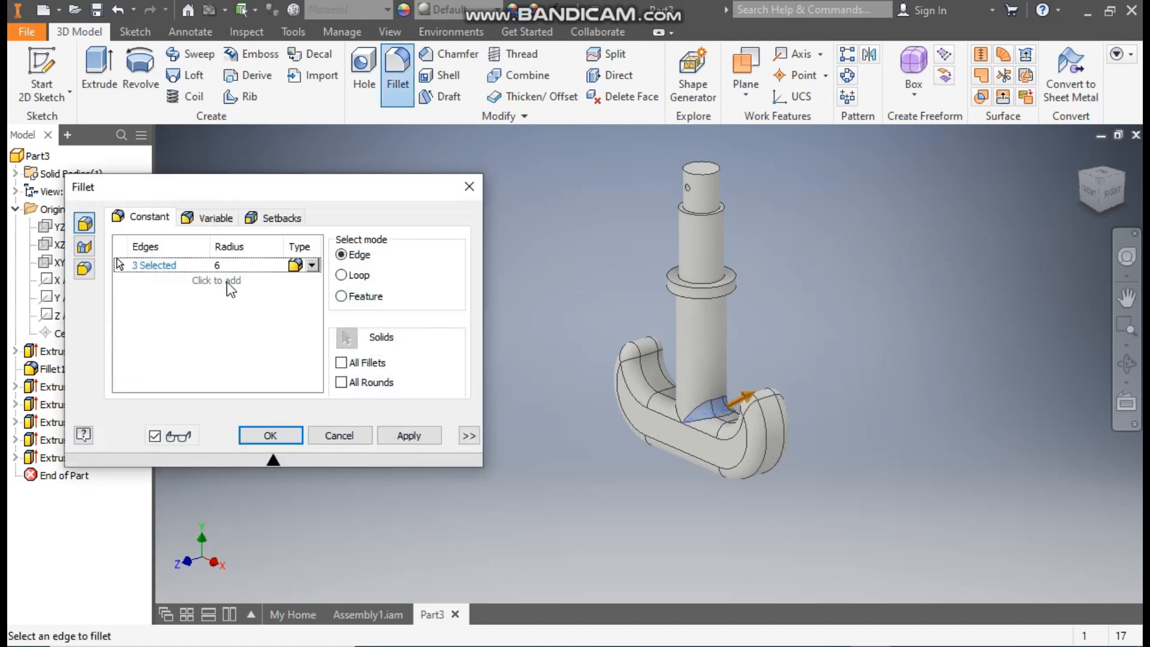
pyautogui.click(680, 404)
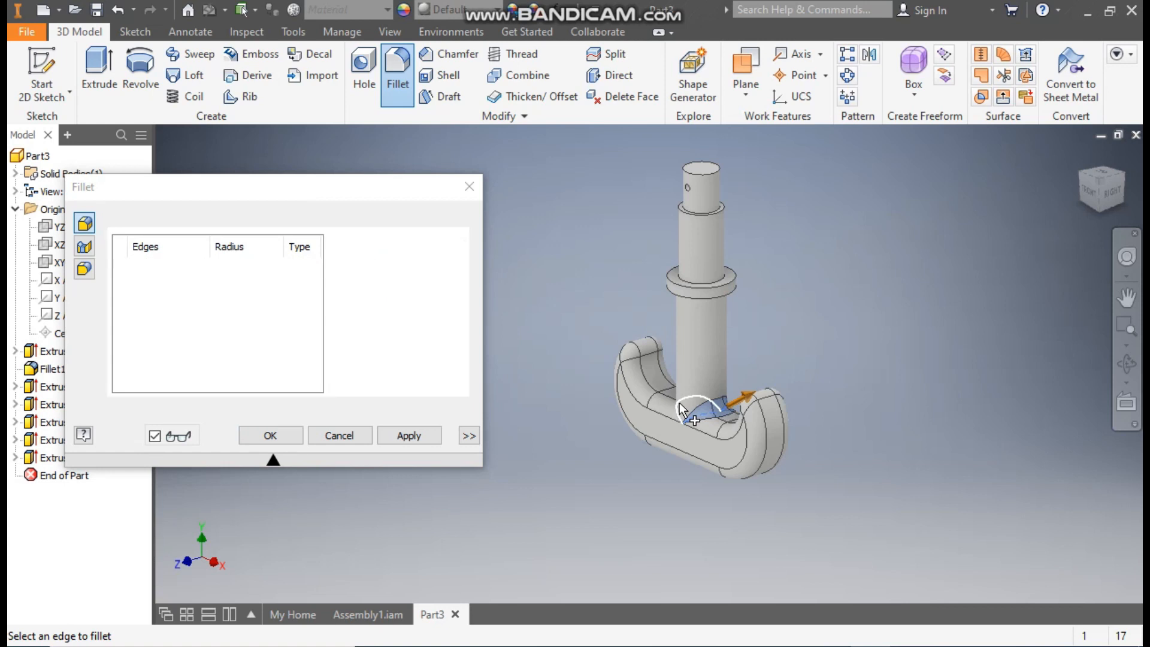
pyautogui.click(415, 433)
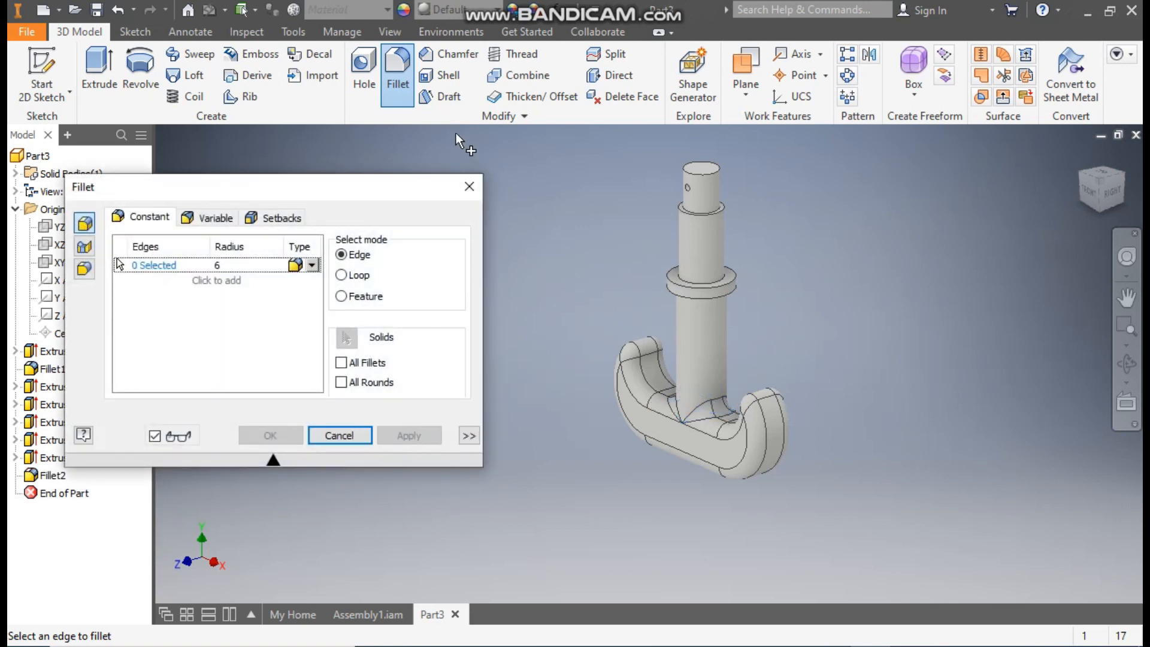
pyautogui.click(471, 195)
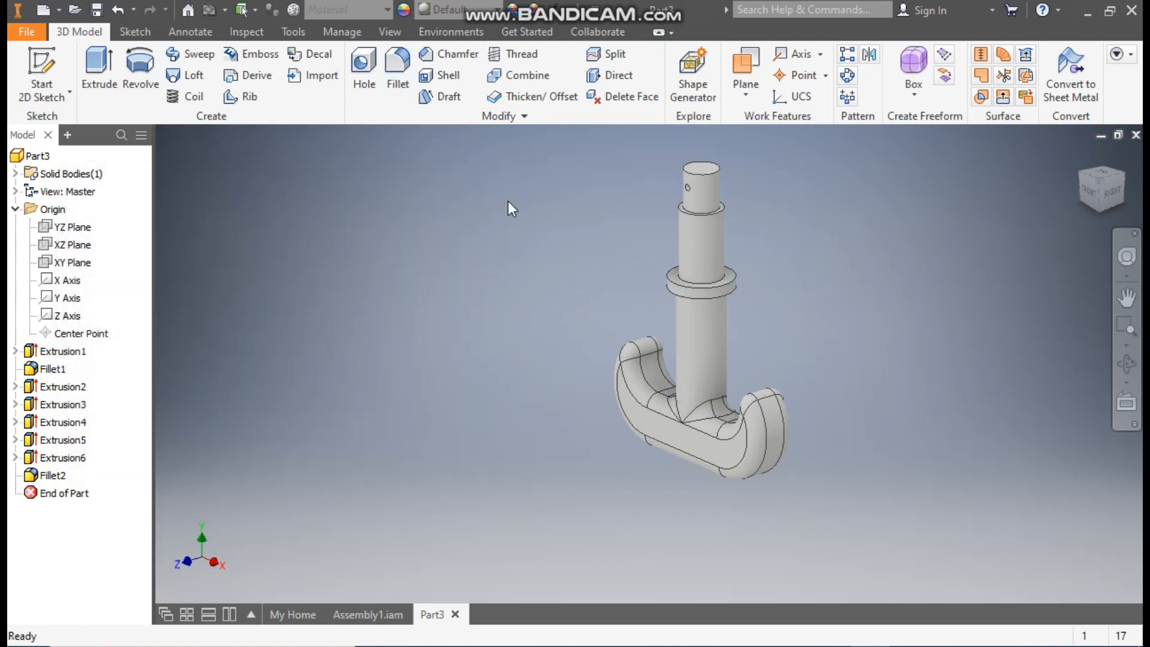
# - Apply the Chrome - Polished appearance to the whole hook part
pyautogui.click(460, 8)
pyautogui.scroll(7, 501, 275)
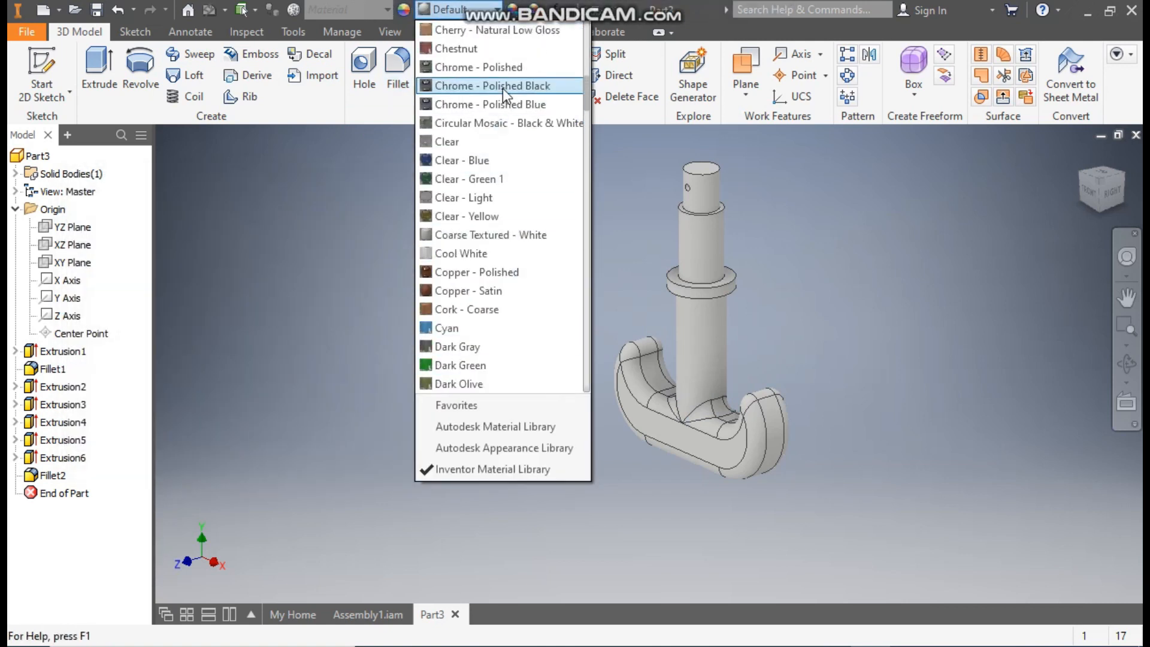
pyautogui.click(471, 66)
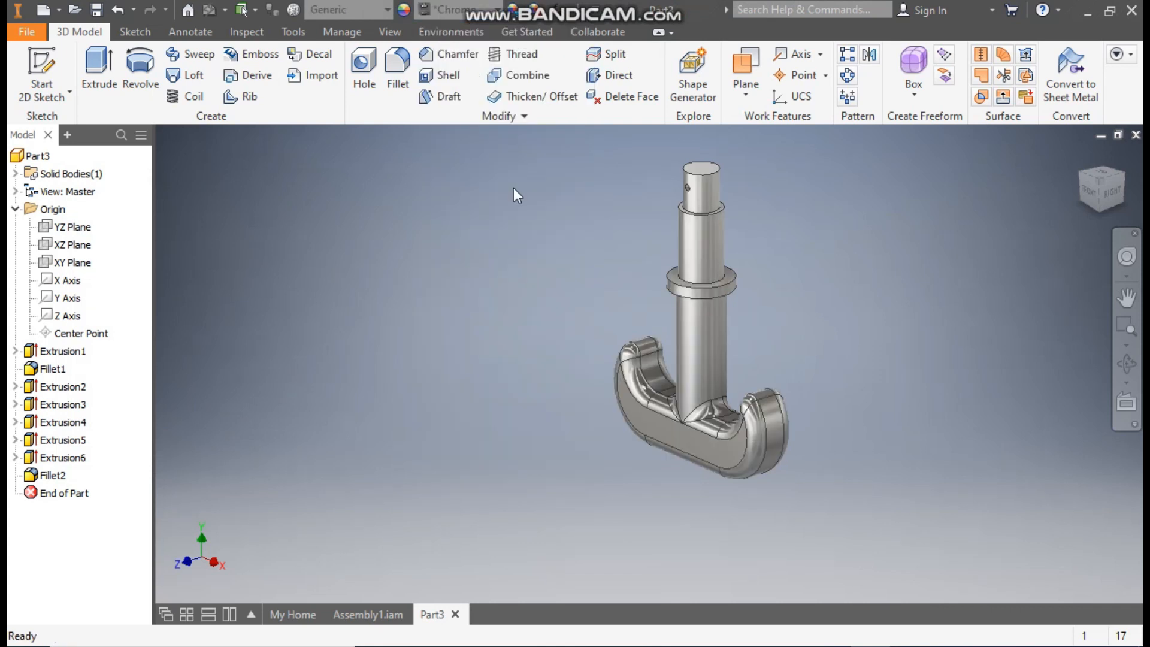
pyautogui.moveTo(511, 297); pyautogui.dragTo(511, 319, button='middle')
# - Save the part as HOOK in the ASSY folder and close it
pyautogui.click(96, 9)
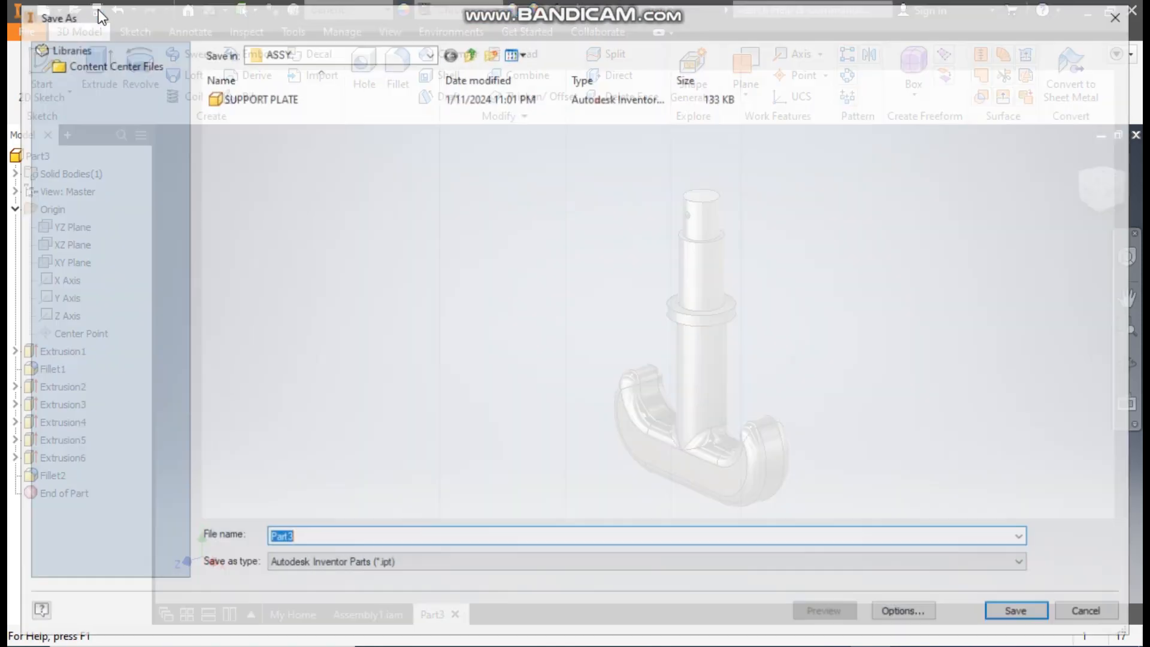
pyautogui.write('HOOK')
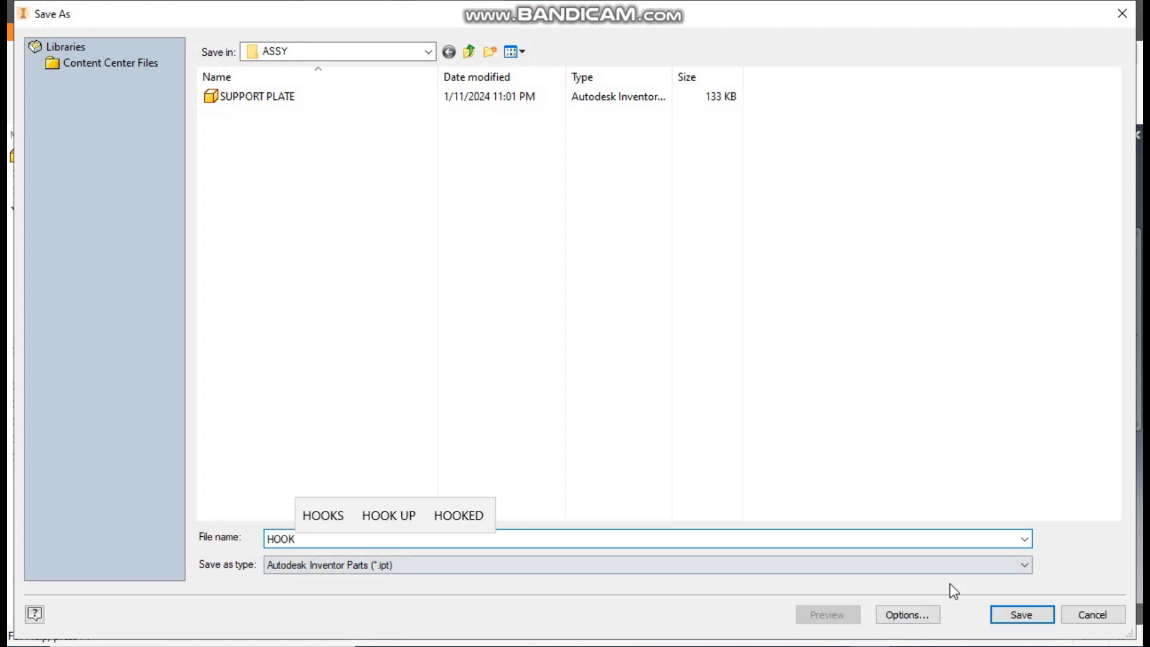
pyautogui.click(1020, 615)
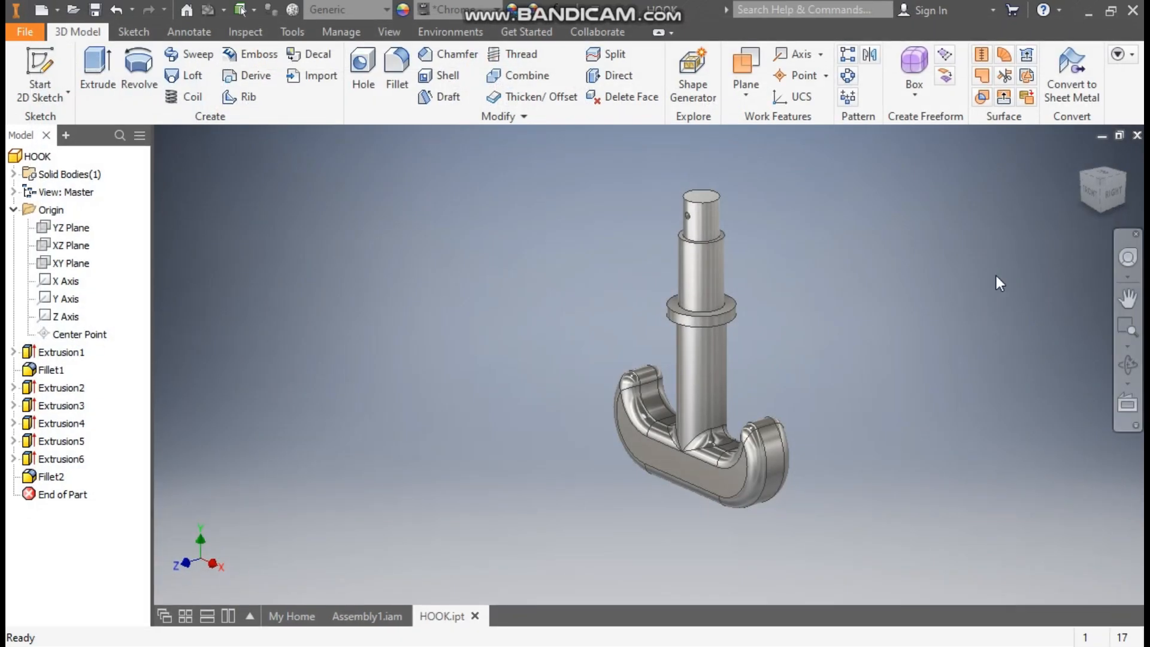
pyautogui.click(475, 616)
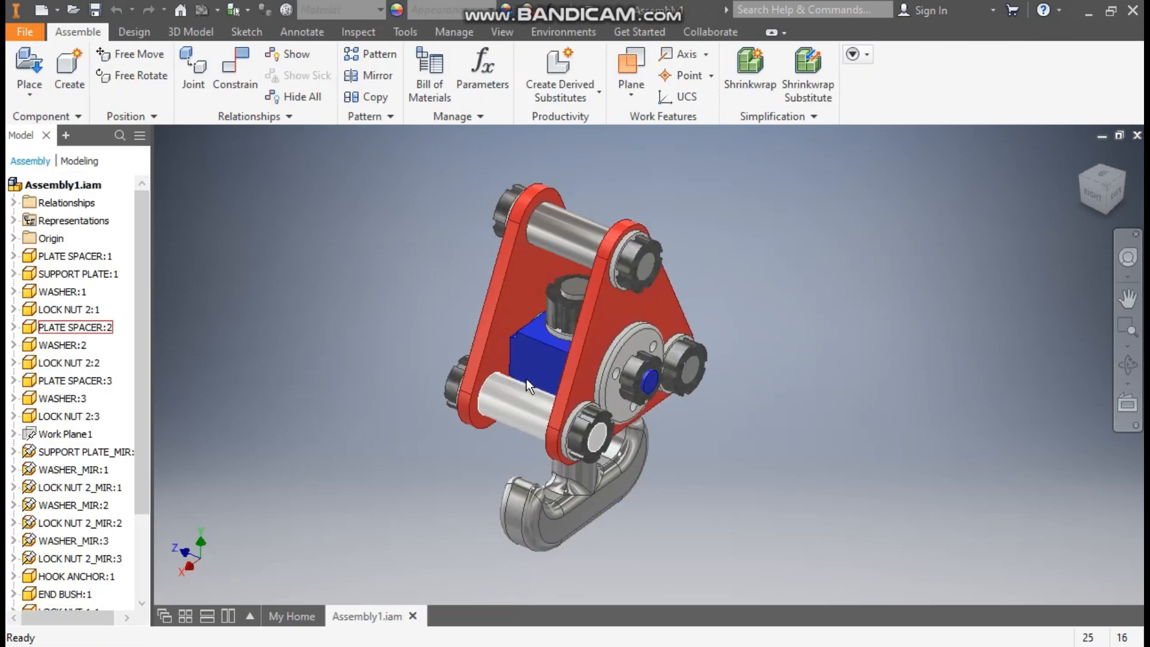
# - Open the blue hook anchor block in place within the reference assembly and examine its shape
pyautogui.doubleClick(546, 354)
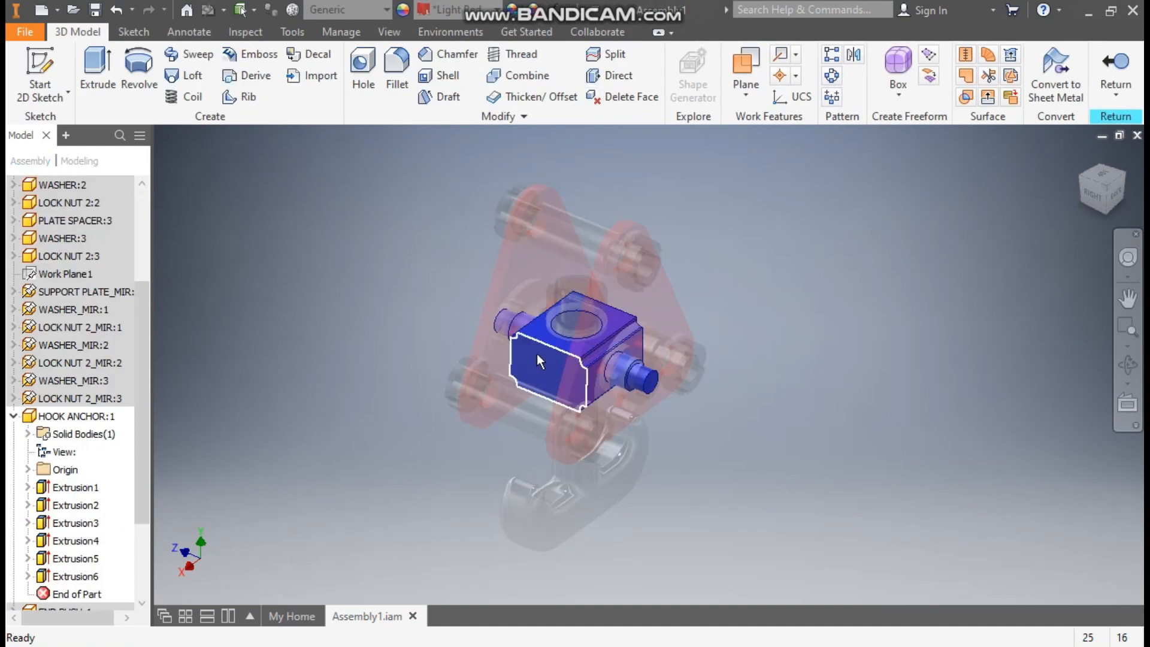
pyautogui.scroll(-3, 536, 353)
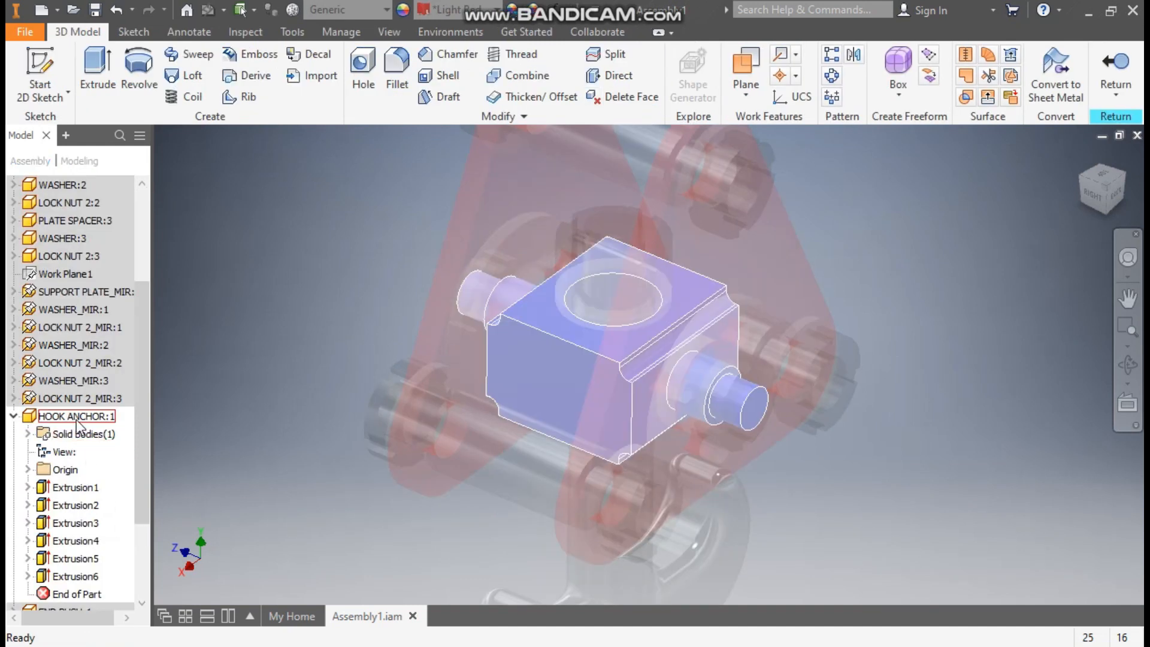
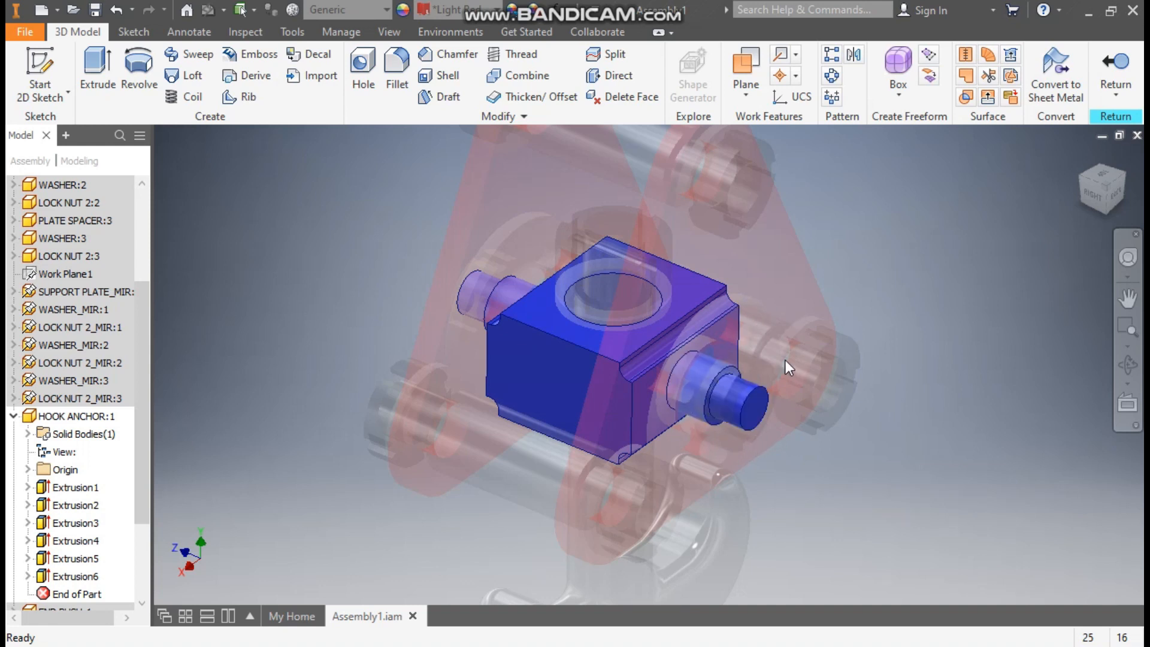
pyautogui.scroll(-3, 688, 372)
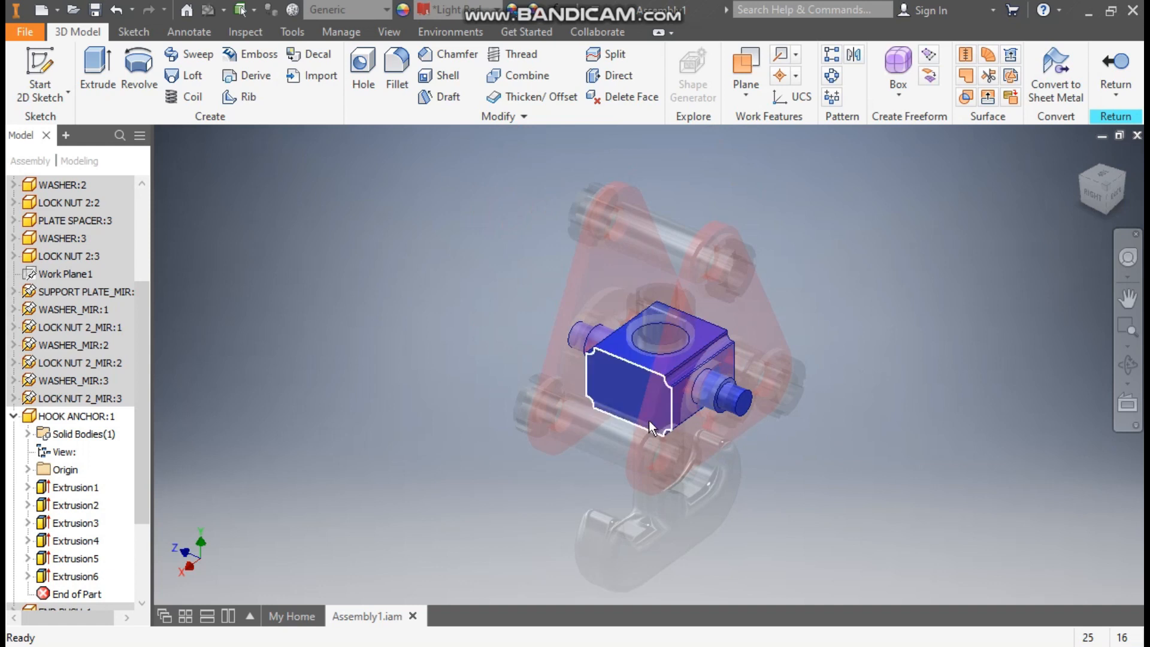
# - Finish the in-place edit of the hook anchor, return to the assembly, and create a new part file
pyautogui.click(1115, 71)
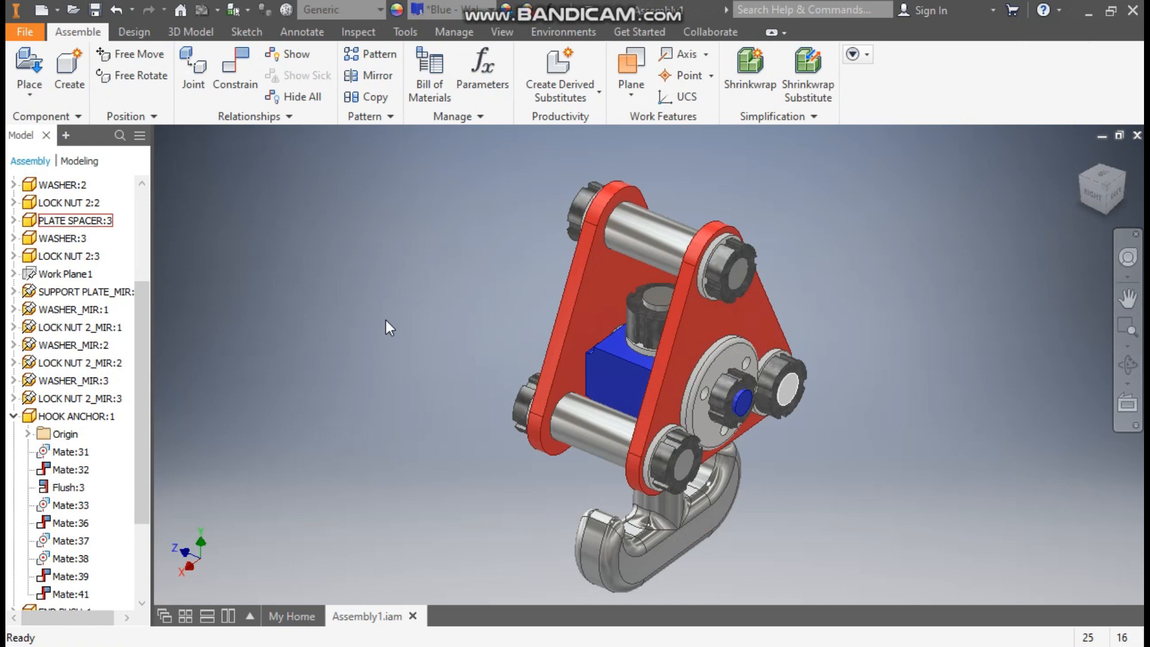
pyautogui.click(41, 11)
pyautogui.click(768, 206)
pyautogui.click(907, 604)
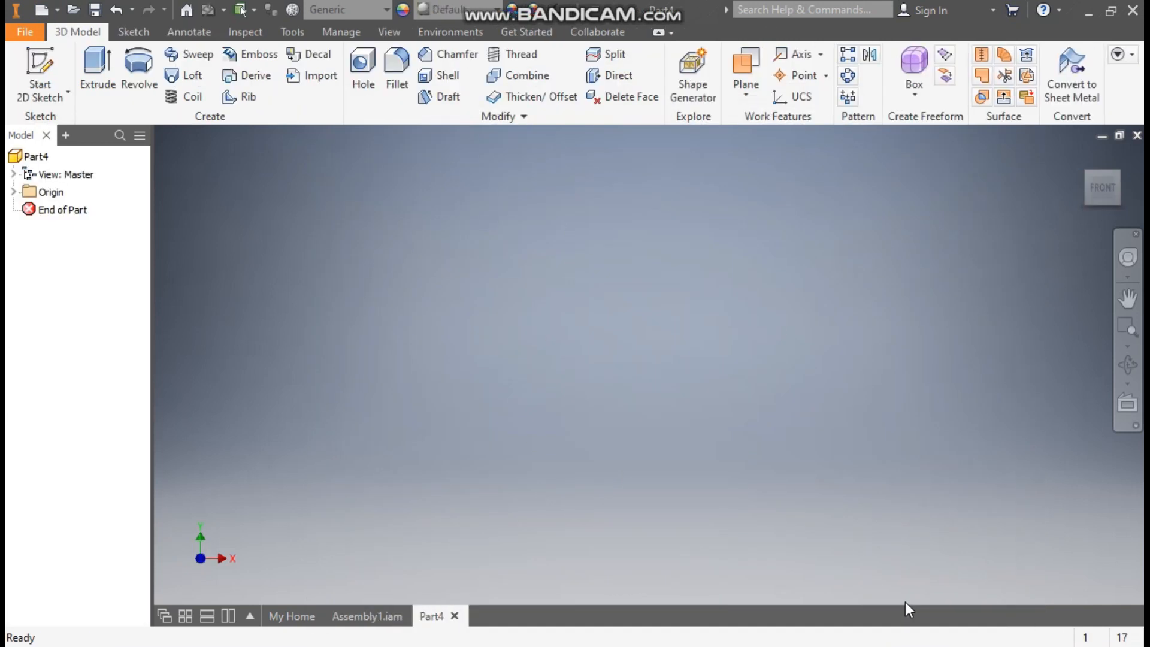
# - Start a sketch on the front XY plane and draw a centre-point rectangle about 28 mm wide on the origin
pyautogui.click(49, 73)
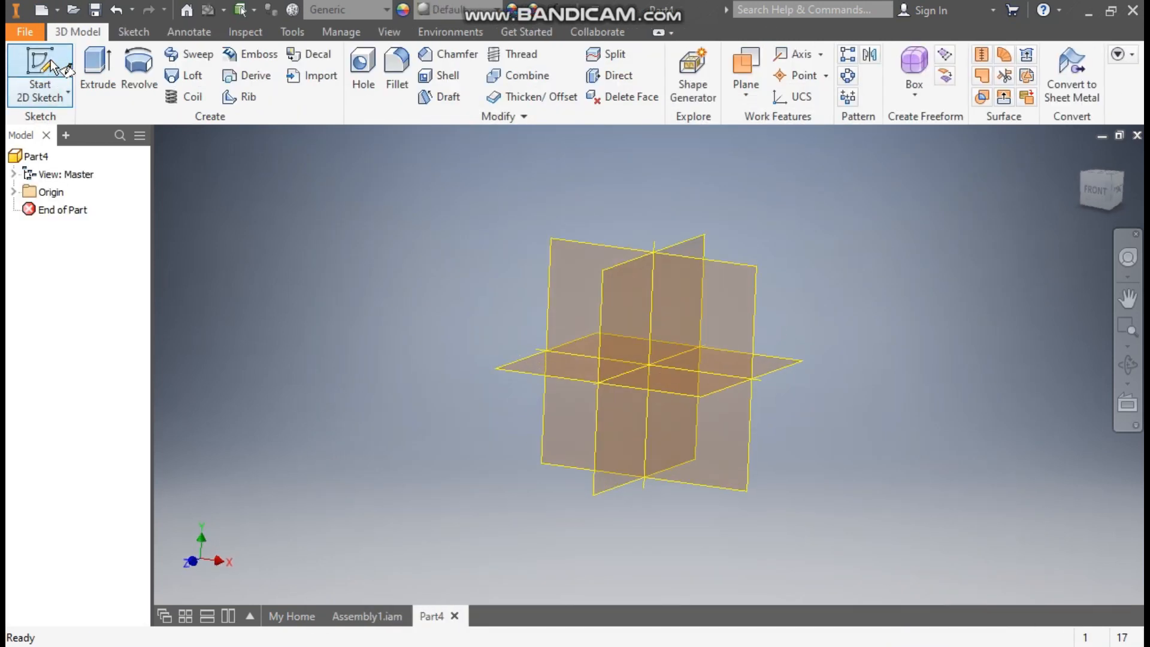
pyautogui.click(593, 218)
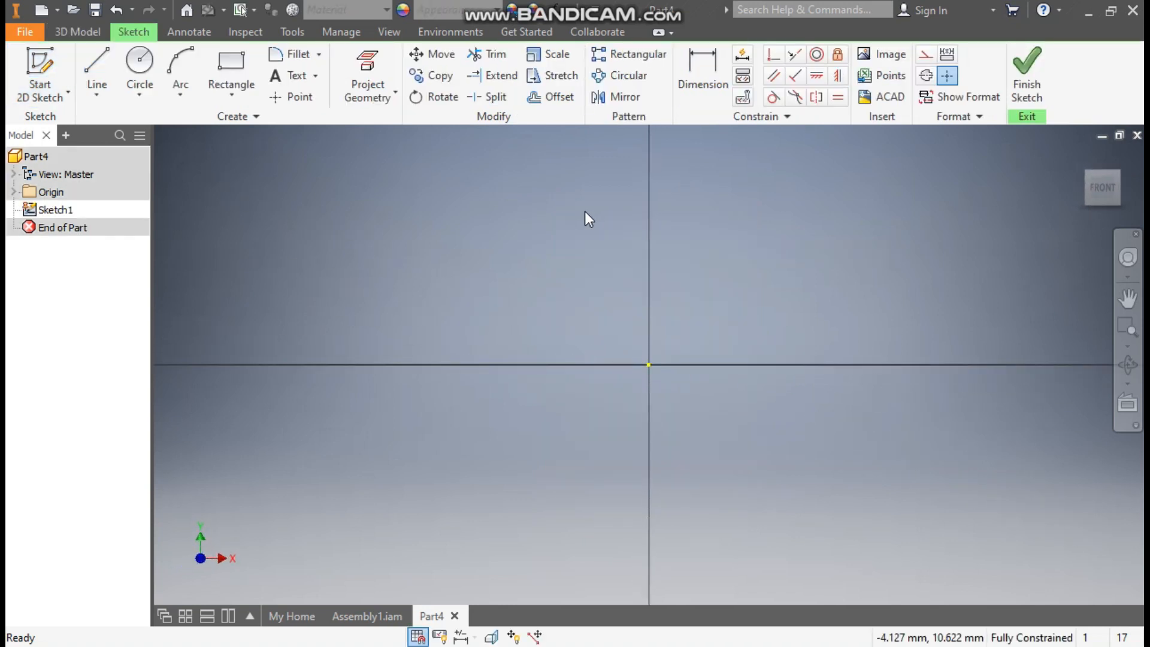
pyautogui.click(231, 94)
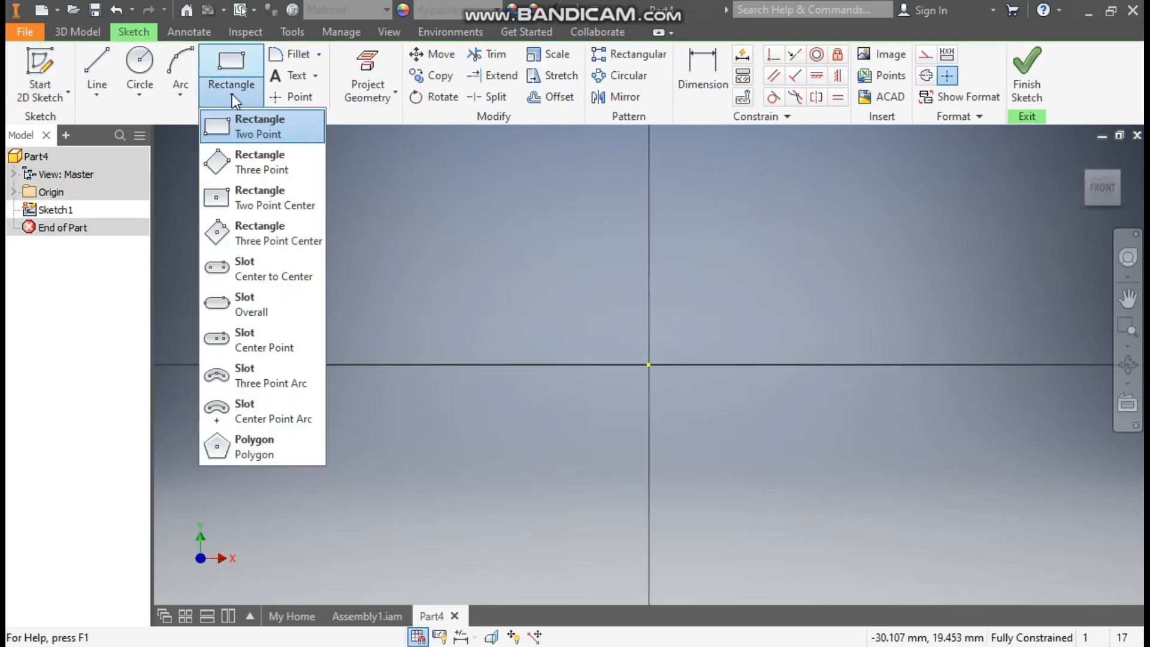
pyautogui.click(267, 191)
pyautogui.click(648, 364)
pyautogui.click(843, 224)
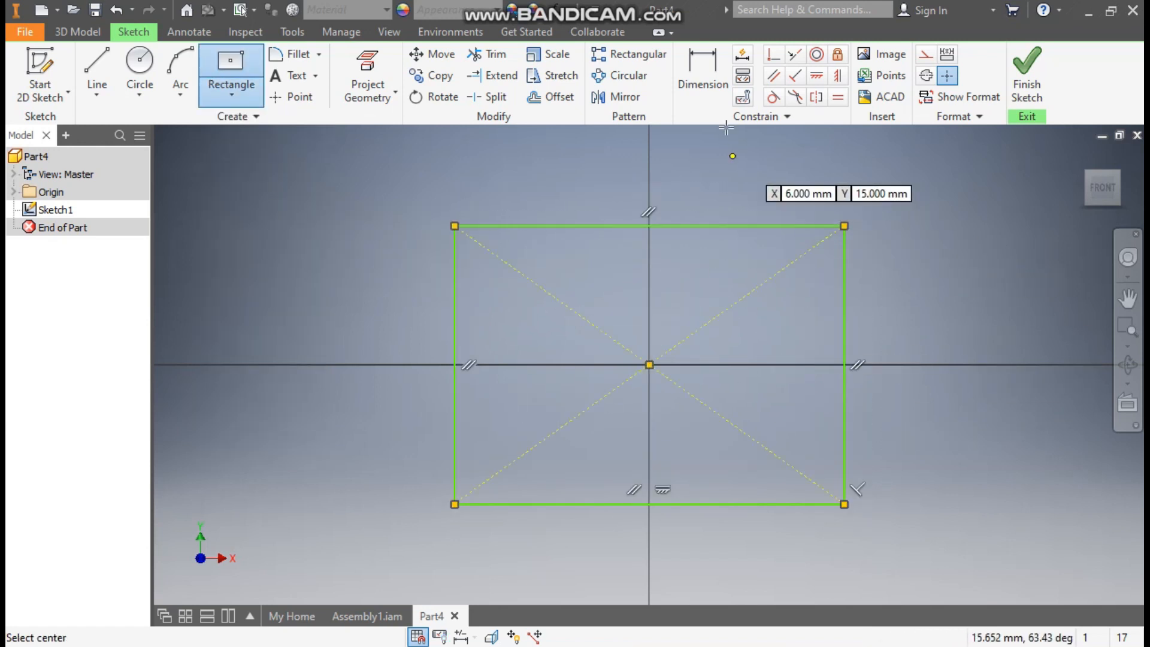
# - Dimension the rectangle's width and height to 46 mm each
pyautogui.click(710, 87)
pyautogui.click(736, 227)
pyautogui.click(723, 271)
pyautogui.write('46')
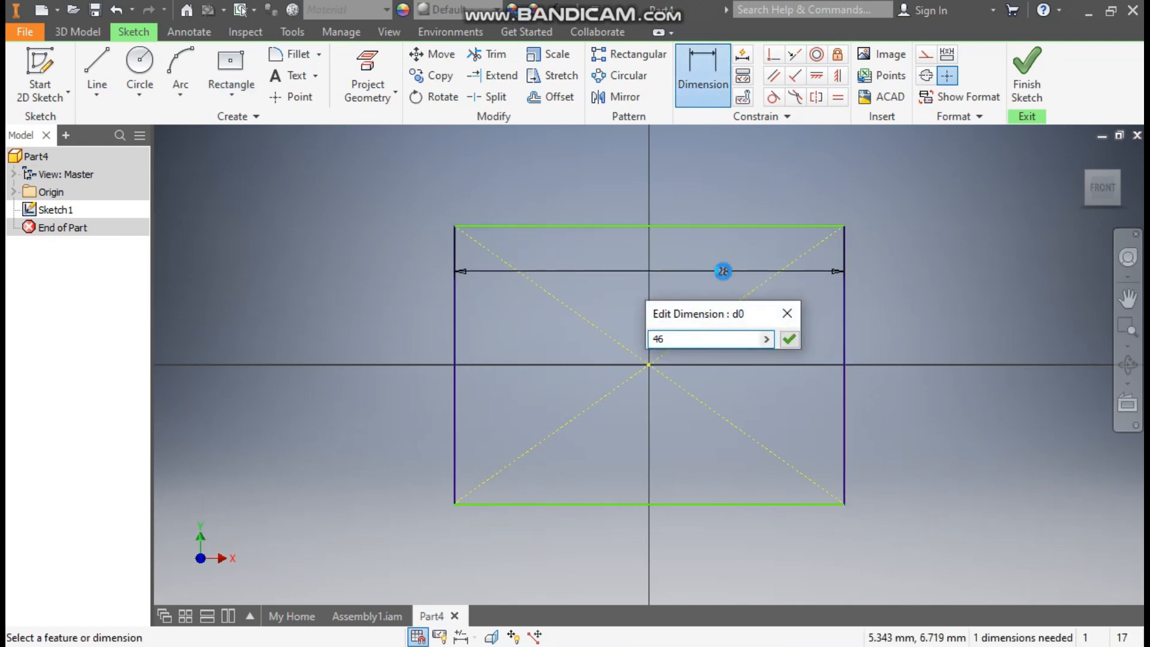
pyautogui.press('Return')
pyautogui.scroll(-2, 701, 255)
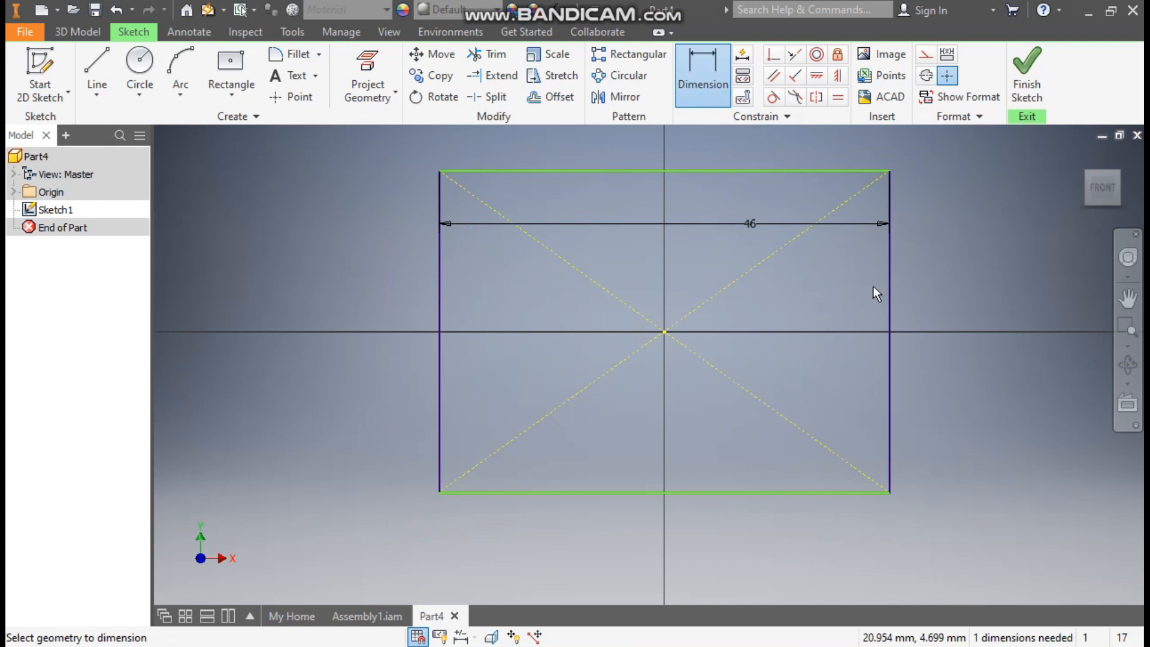
pyautogui.click(891, 281)
pyautogui.click(925, 282)
pyautogui.write('46')
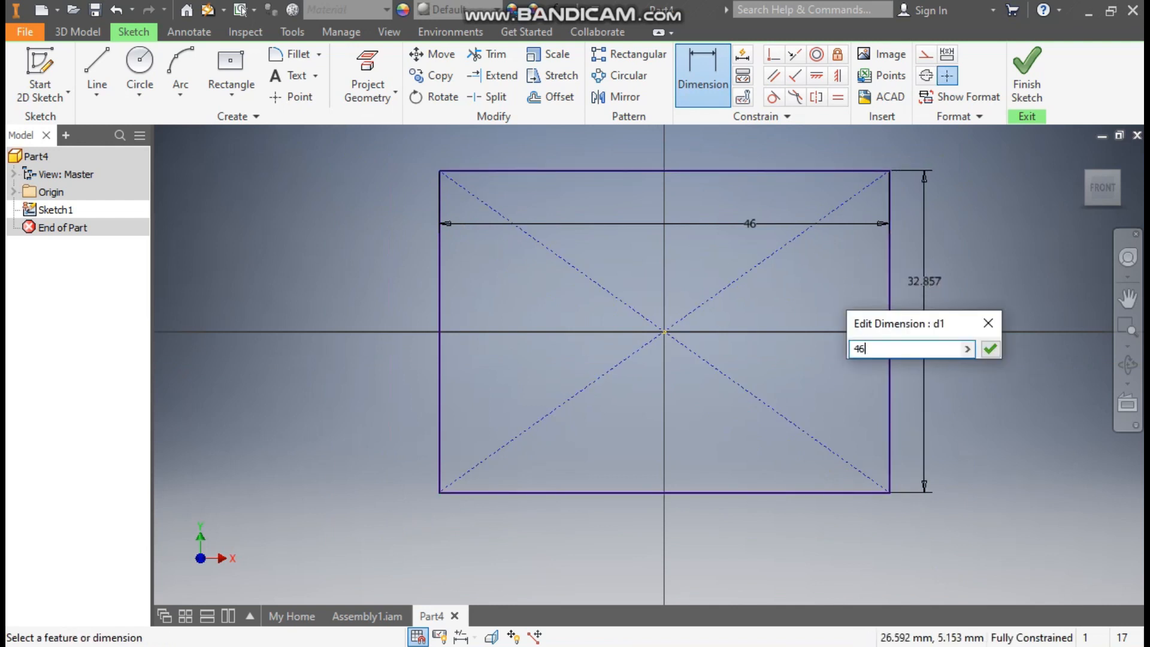
pyautogui.press('Return')
pyautogui.scroll(-2, 848, 179)
pyautogui.moveTo(848, 179); pyautogui.dragTo(788, 256, button='middle')
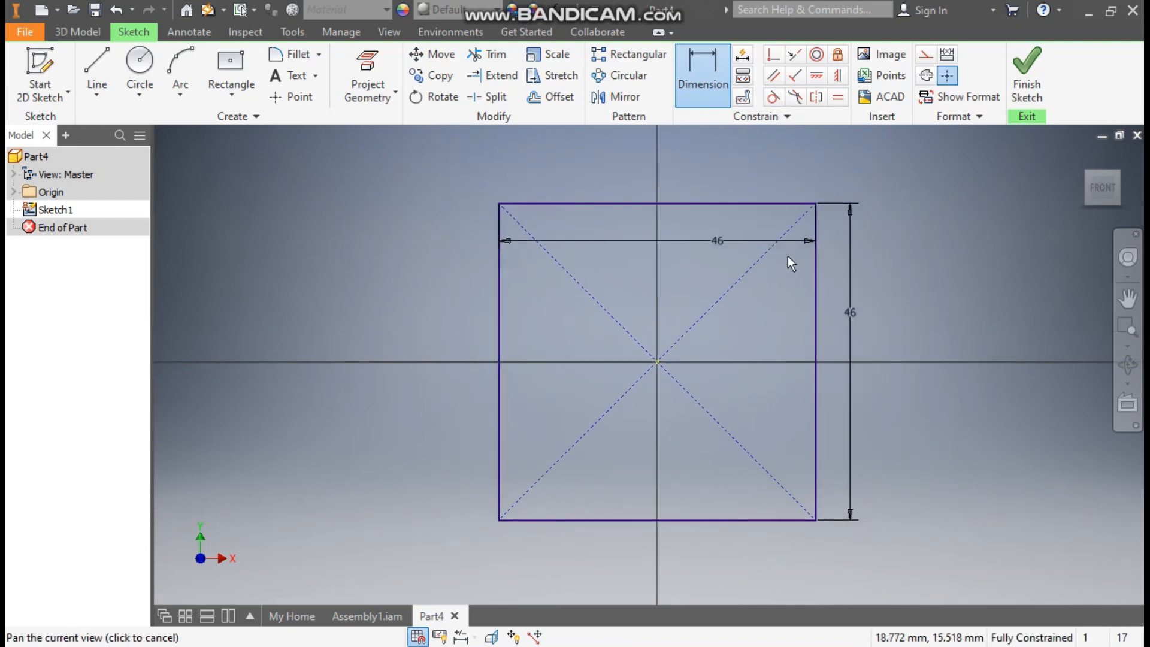
# - Draw a 25 mm diameter circle centred on the origin inside the square
pyautogui.click(139, 66)
pyautogui.click(657, 362)
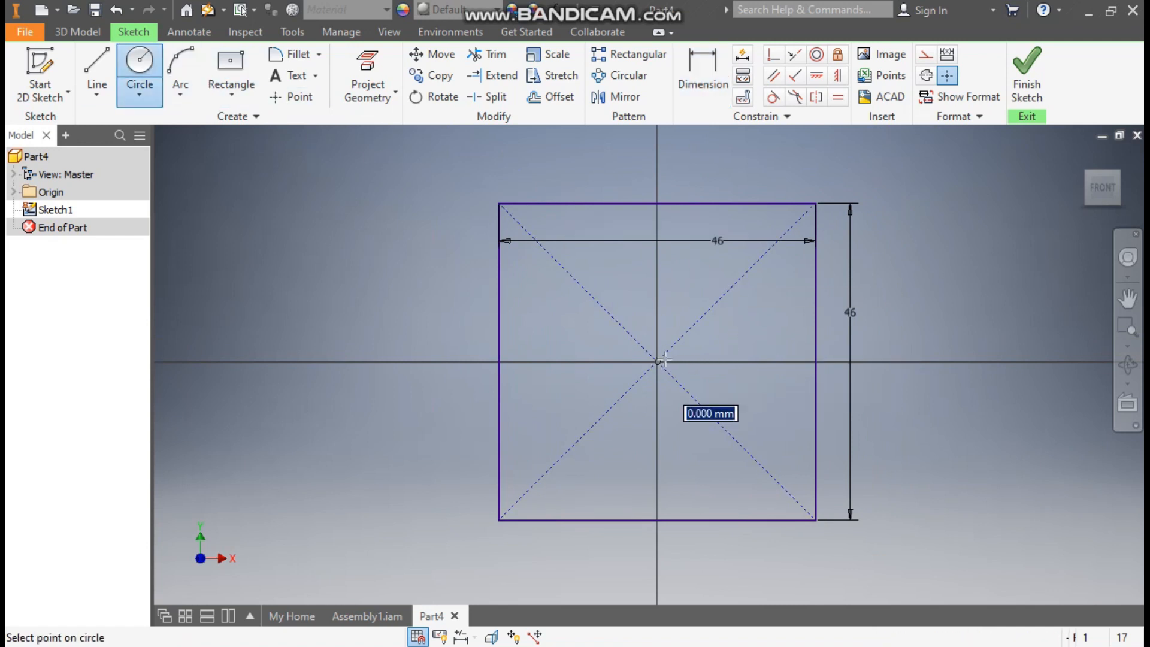
pyautogui.write('25')
pyautogui.press('Return')
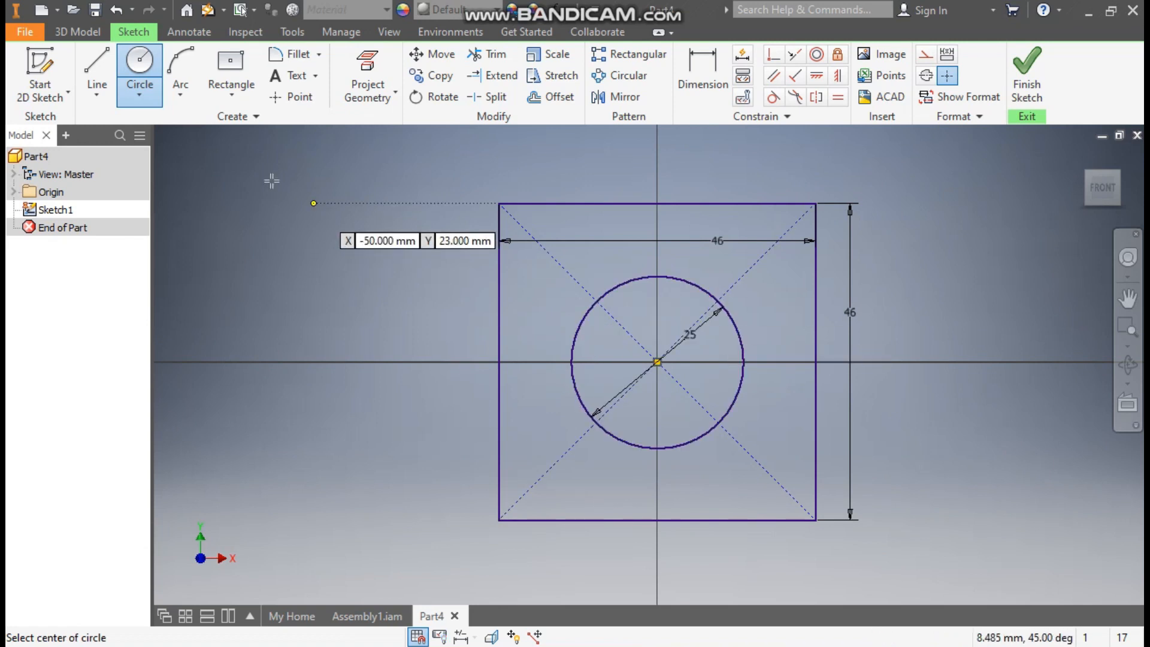
# - Extrude the area between the square and the circle 31 mm, symmetric about the sketch plane
pyautogui.click(85, 30)
pyautogui.click(95, 66)
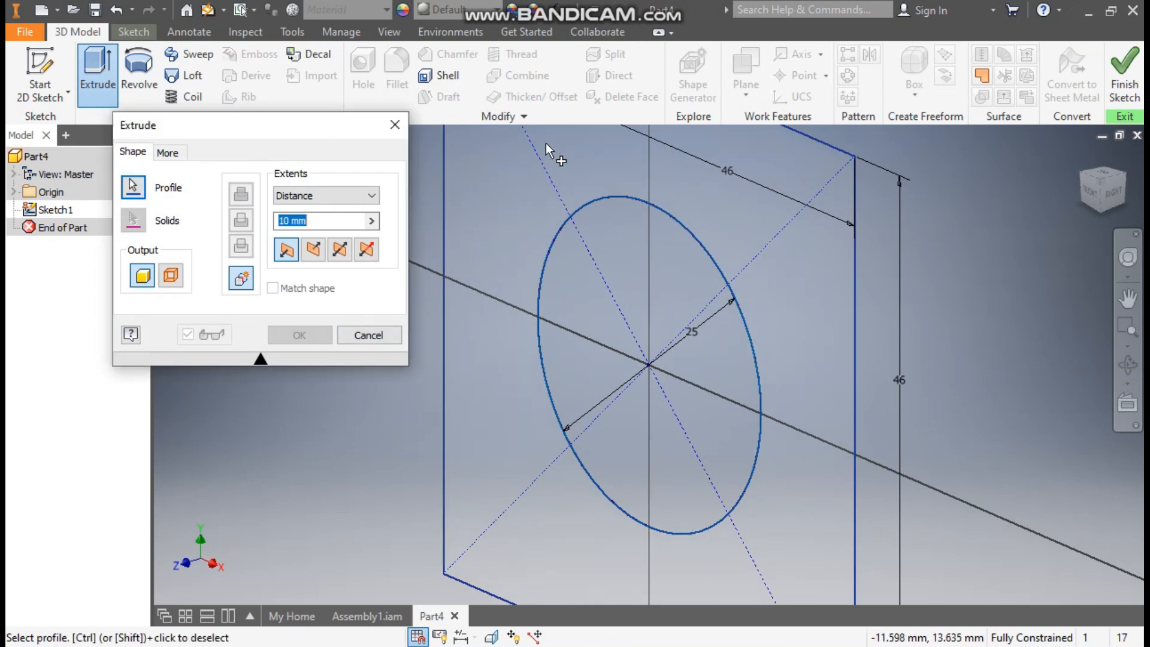
pyautogui.click(545, 143)
pyautogui.scroll(-5, 707, 286)
pyautogui.write('31')
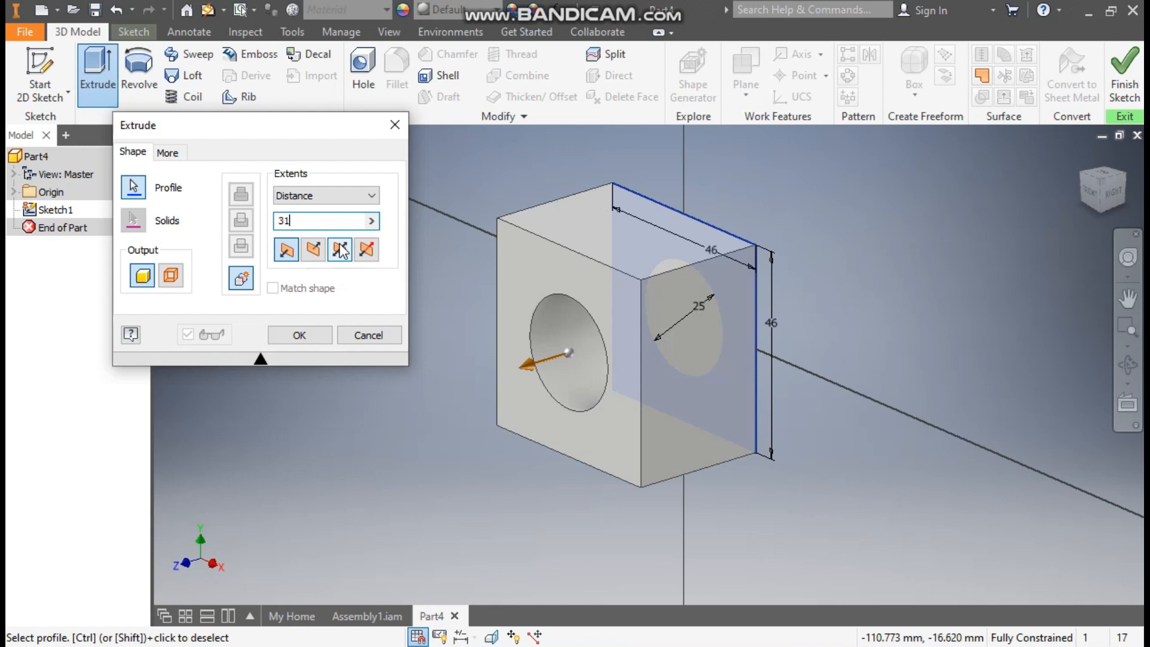
pyautogui.click(340, 250)
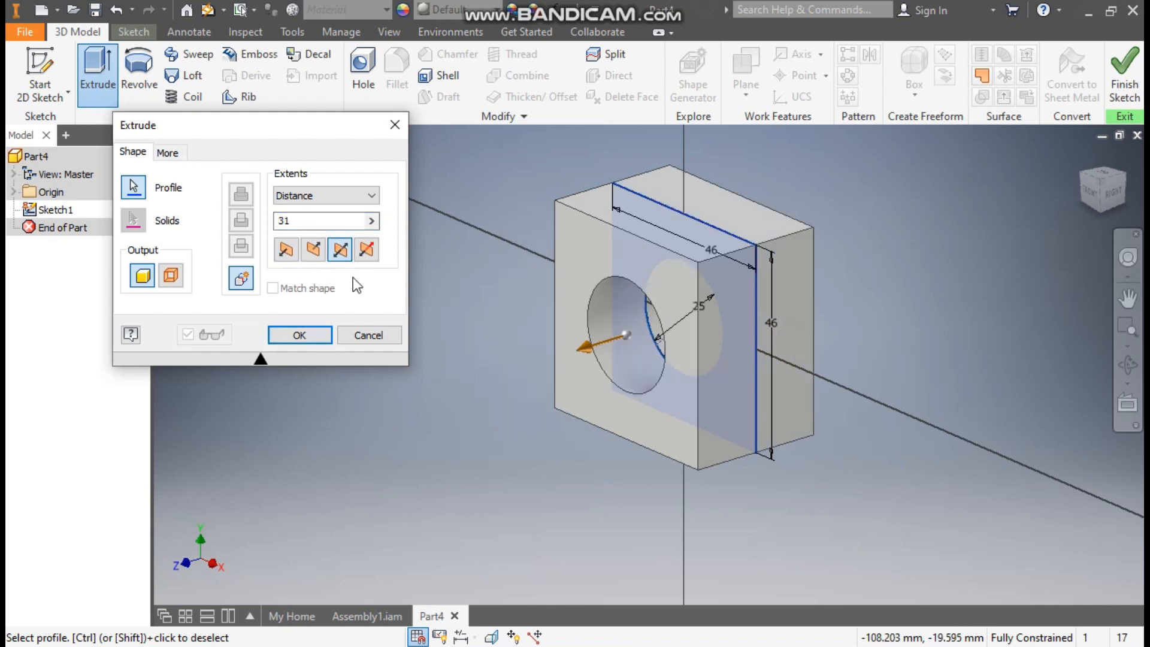
pyautogui.click(318, 335)
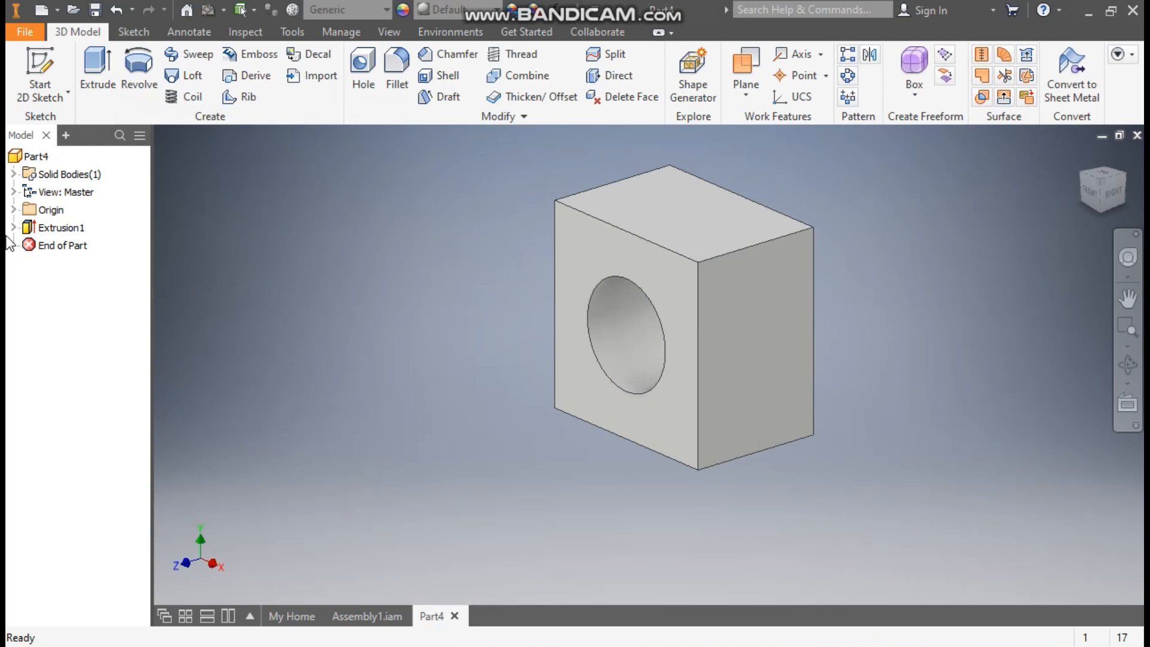
# - Start a sketch on the XZ plane and draw a 16 mm diameter circle centred on the origin
pyautogui.click(13, 211)
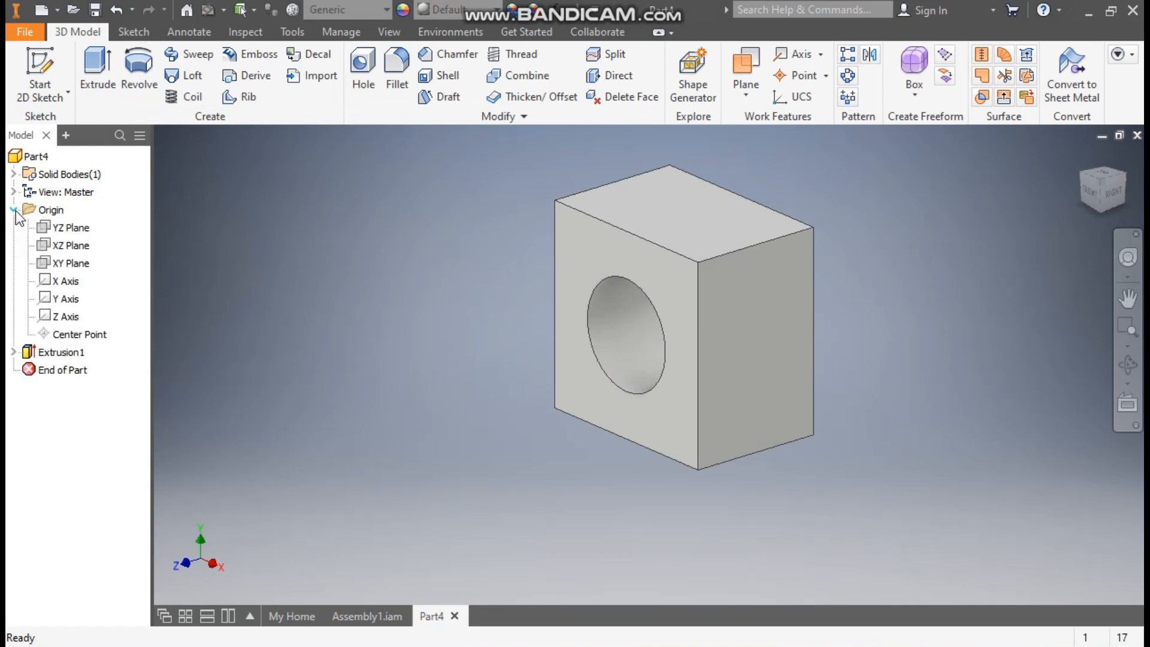
pyautogui.click(70, 250)
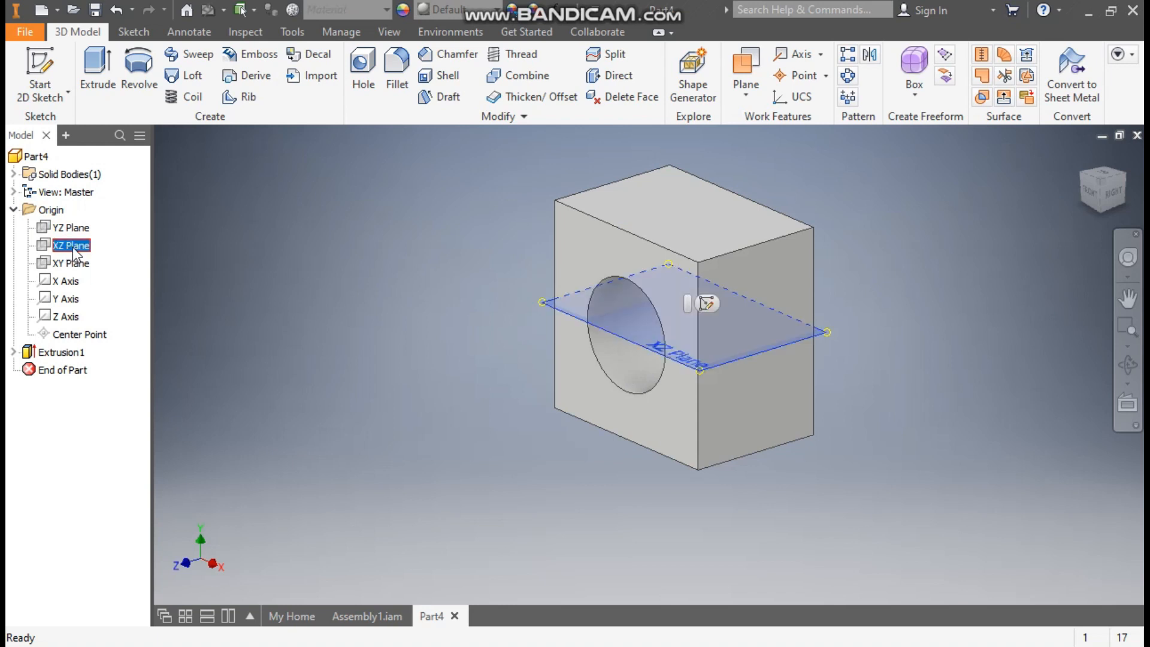
pyautogui.click(708, 304)
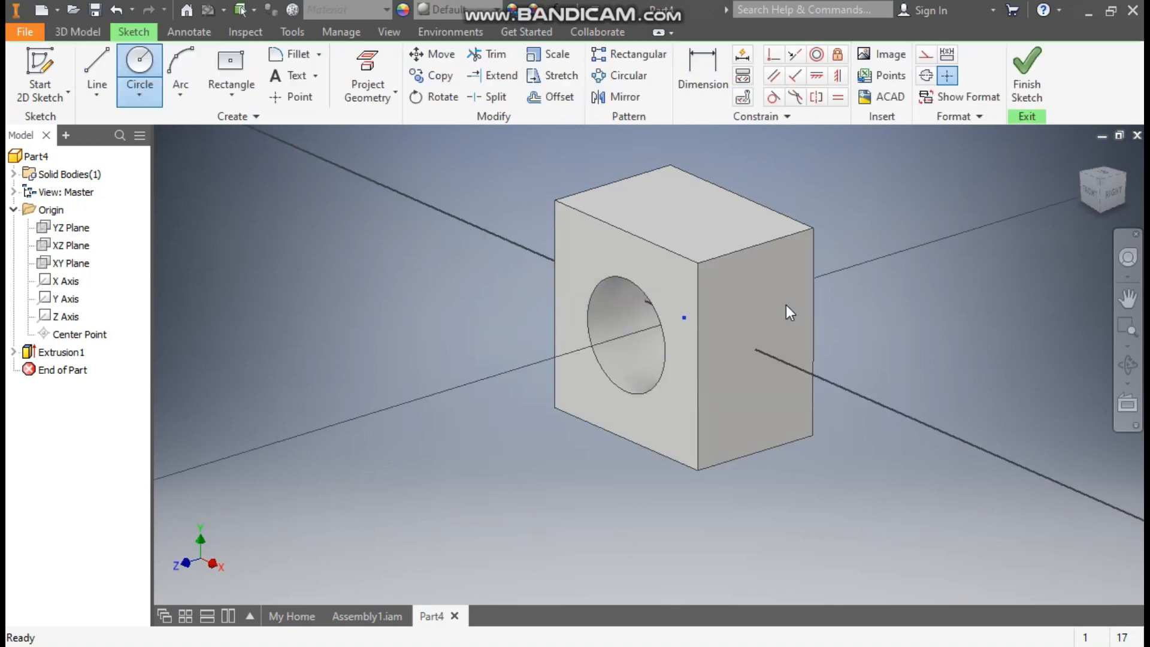
pyautogui.click(139, 60)
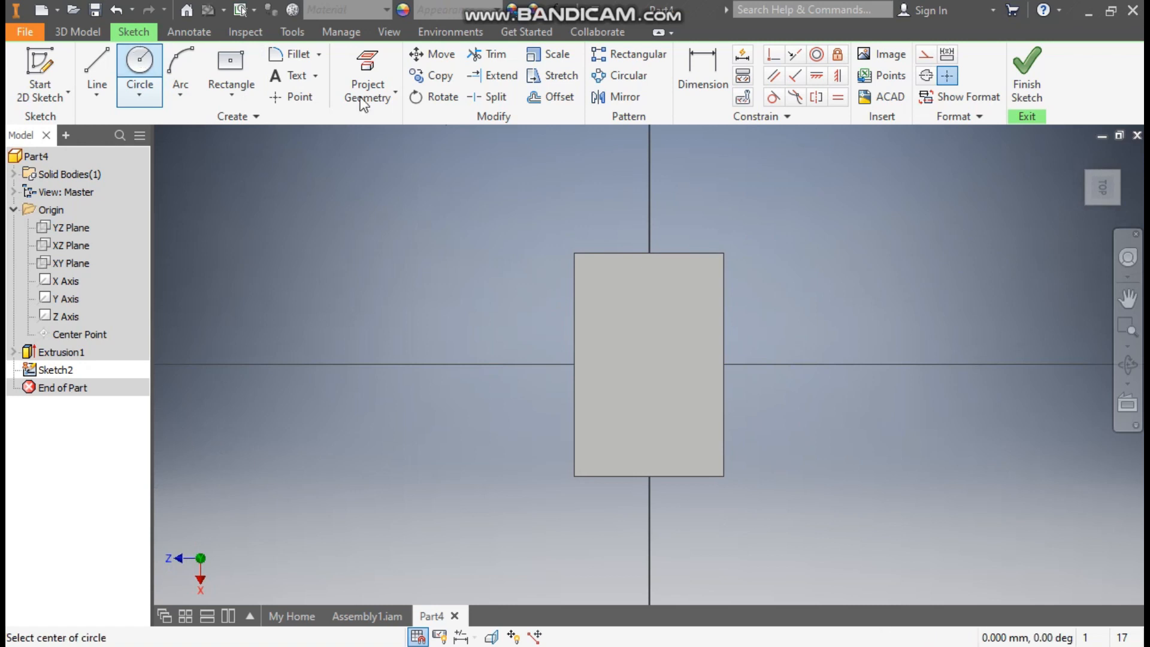
pyautogui.click(648, 364)
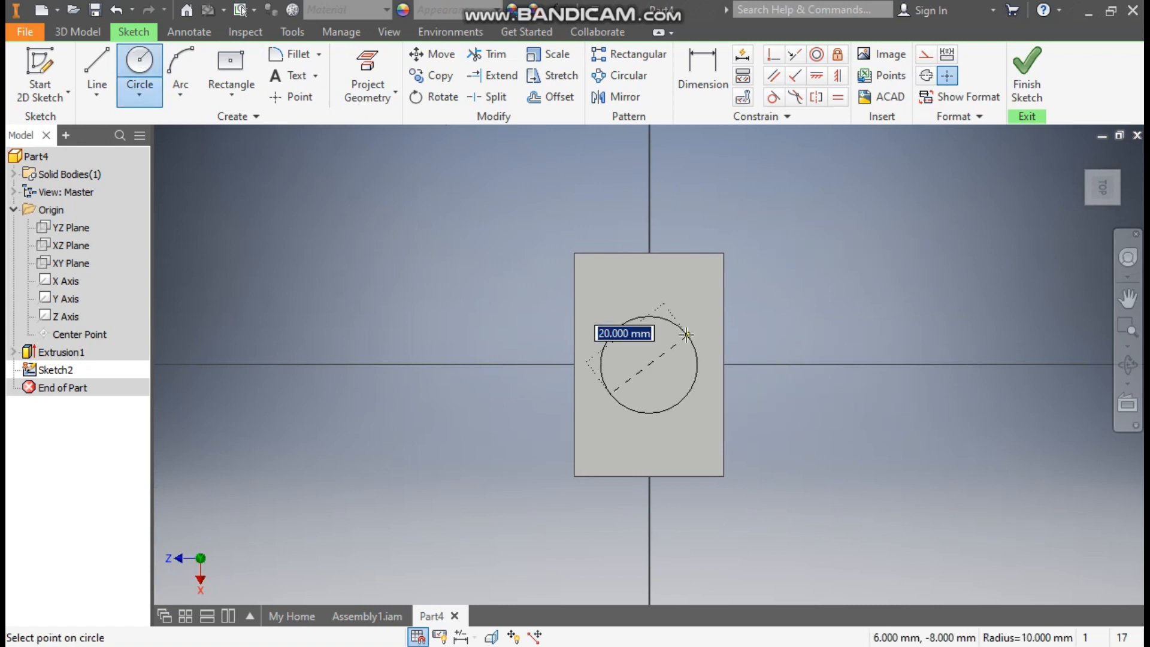
pyautogui.write('16')
pyautogui.press('Return')
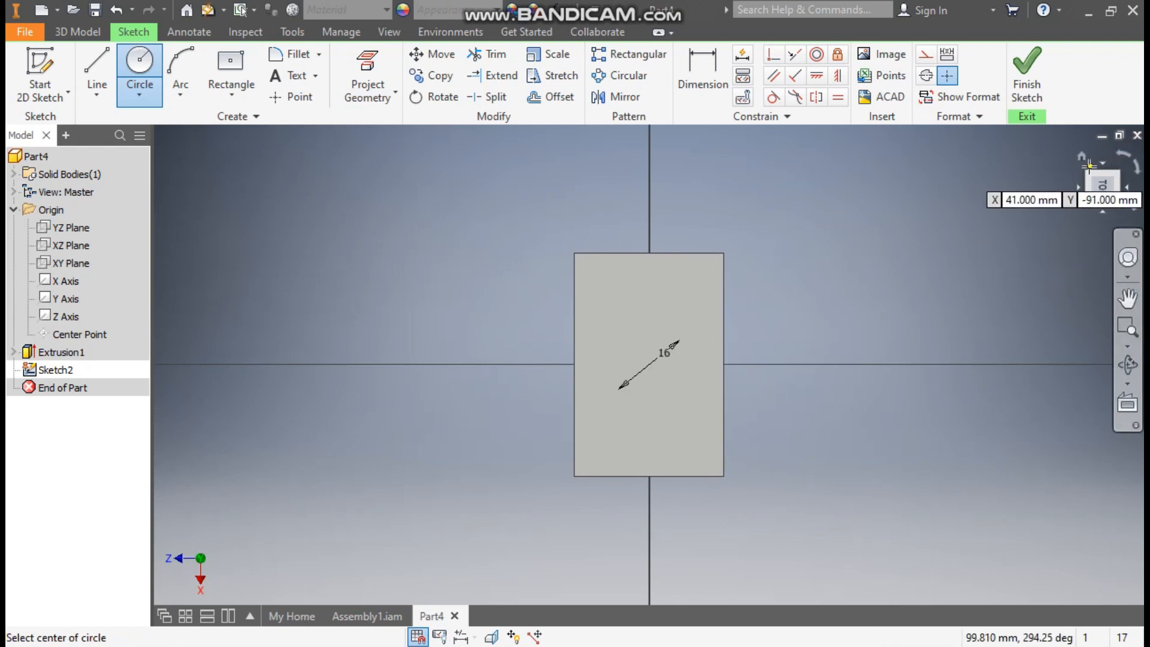
# - Extrude the 16 mm circle 70 mm symmetrically about the XZ plane, joined to the block
pyautogui.click(1083, 158)
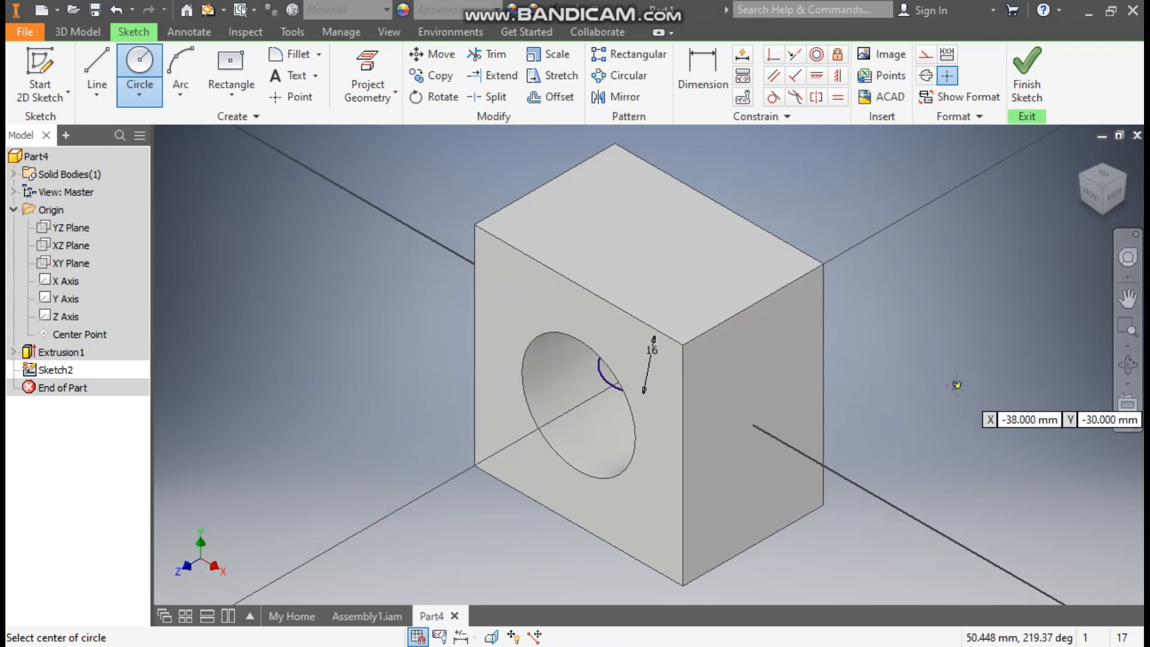
pyautogui.moveTo(899, 369); pyautogui.dragTo(956, 303, button='middle')
pyautogui.keyDown('shift'); pyautogui.moveTo(884, 377); pyautogui.dragTo(911, 375, button='middle'); pyautogui.keyUp('shift')
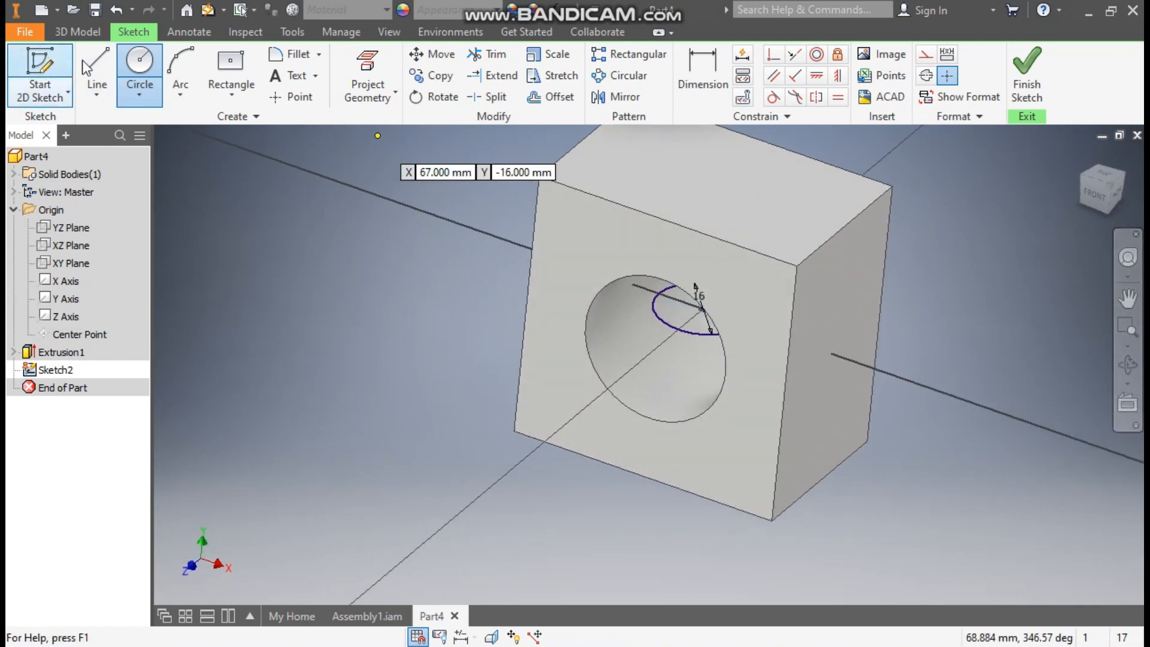
pyautogui.click(77, 32)
pyautogui.click(98, 66)
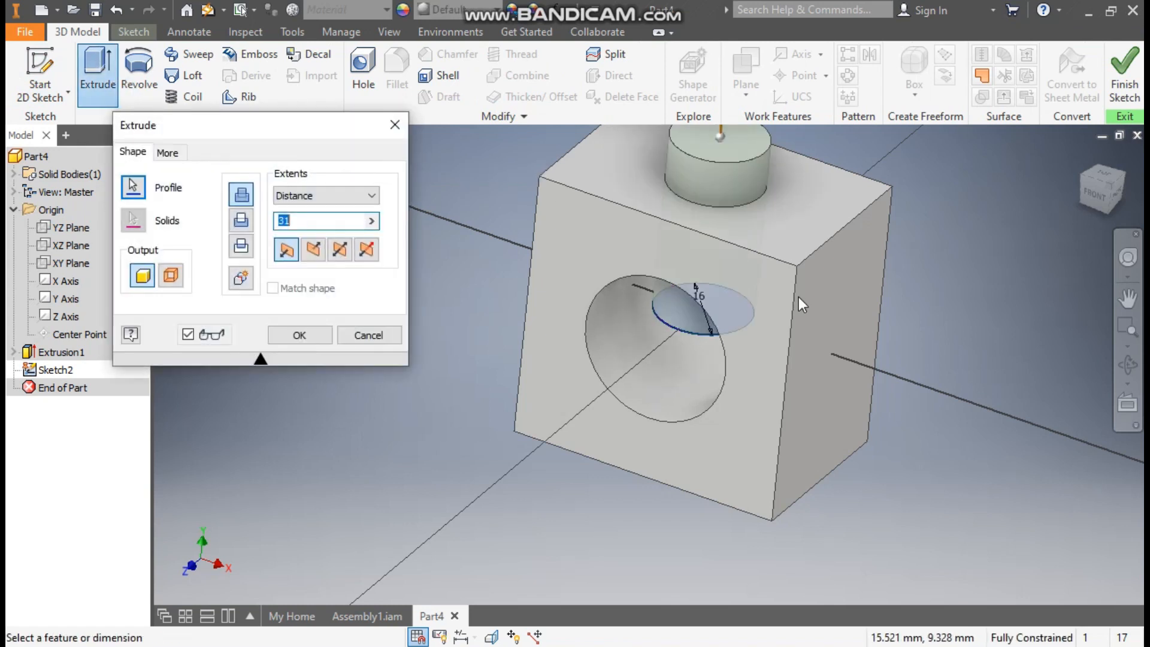
pyautogui.click(340, 250)
pyautogui.doubleClick(318, 222)
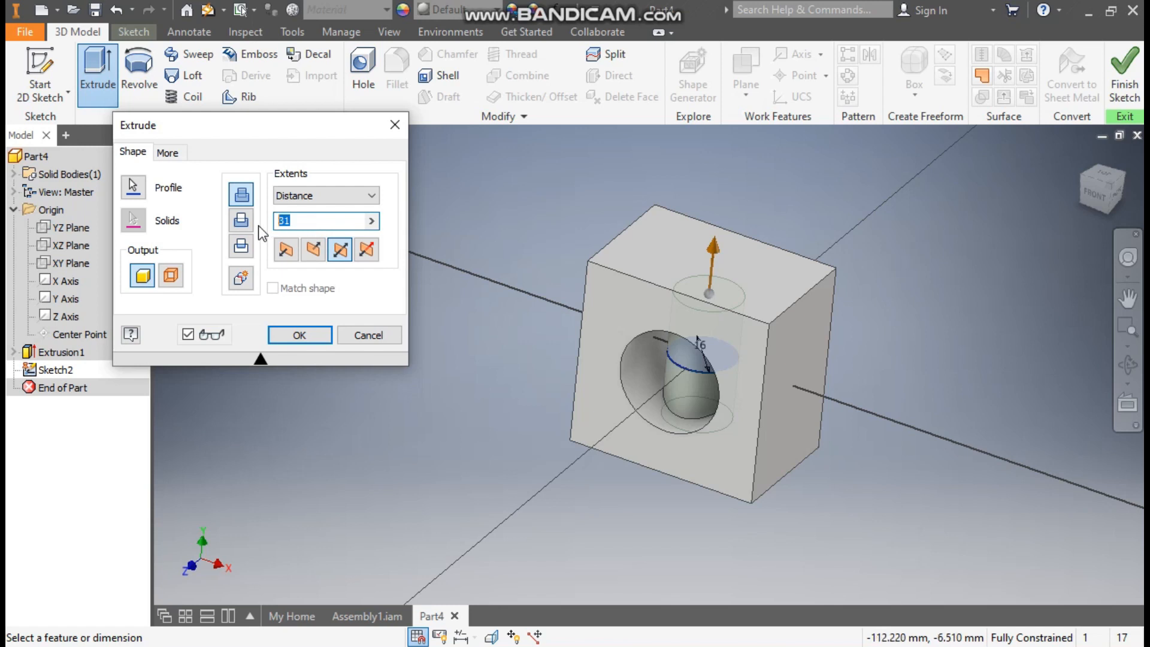
pyautogui.write('70')
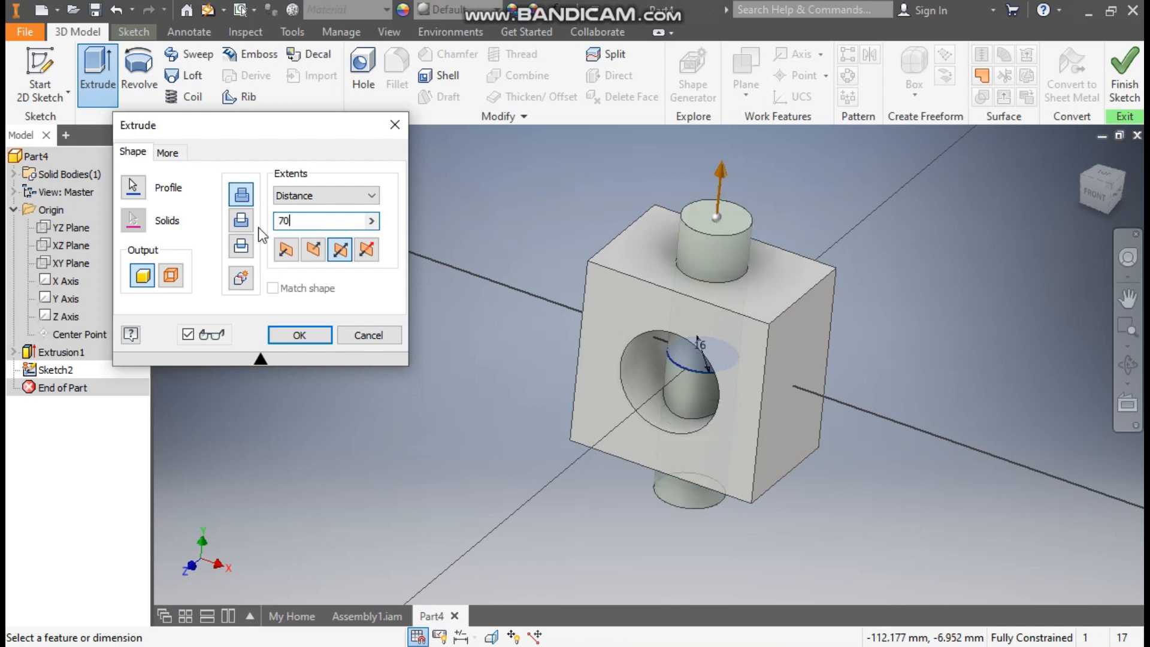
pyautogui.click(299, 337)
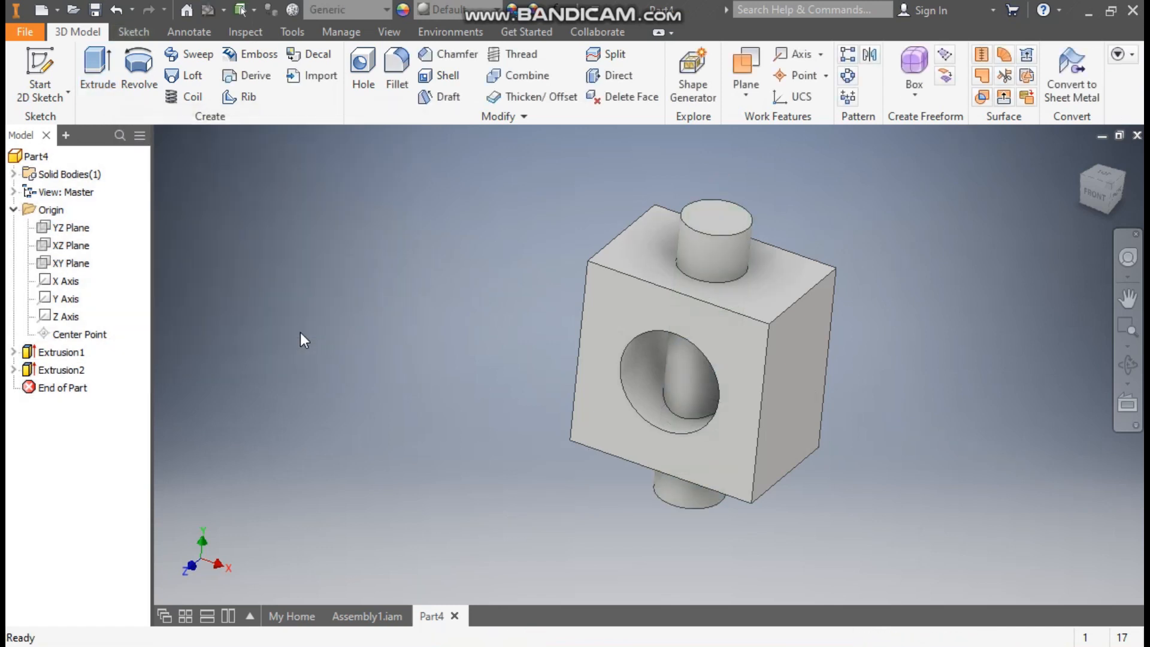
# - Start another sketch on the XZ plane and draw a 12 mm diameter circle centred on the origin
pyautogui.click(75, 254)
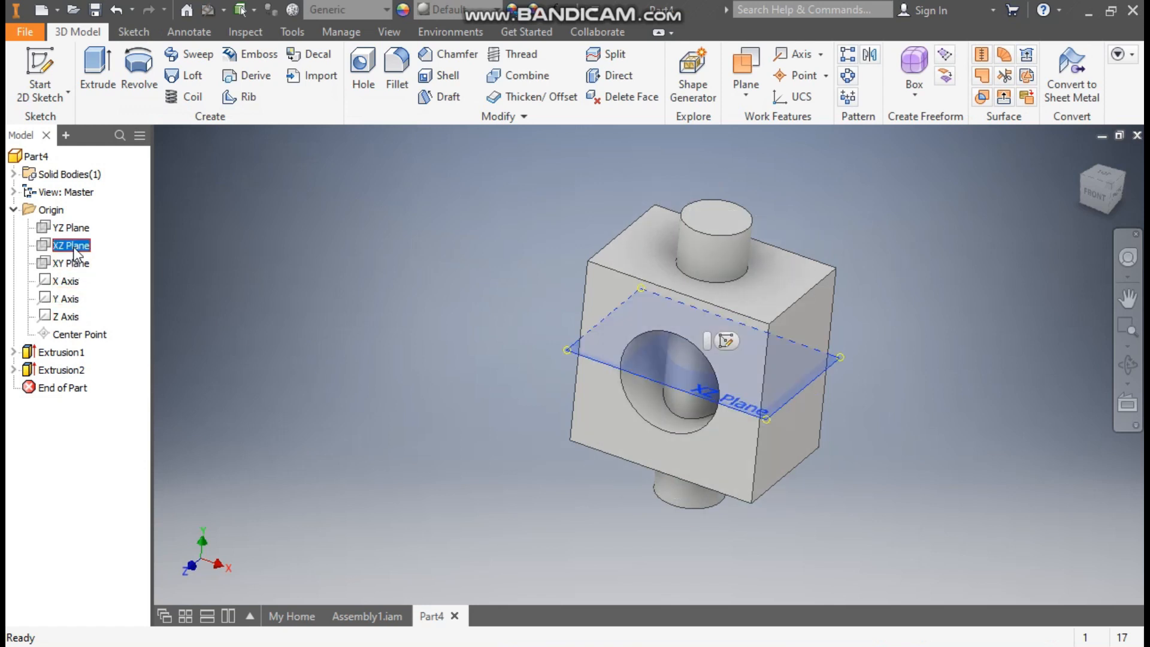
pyautogui.click(724, 340)
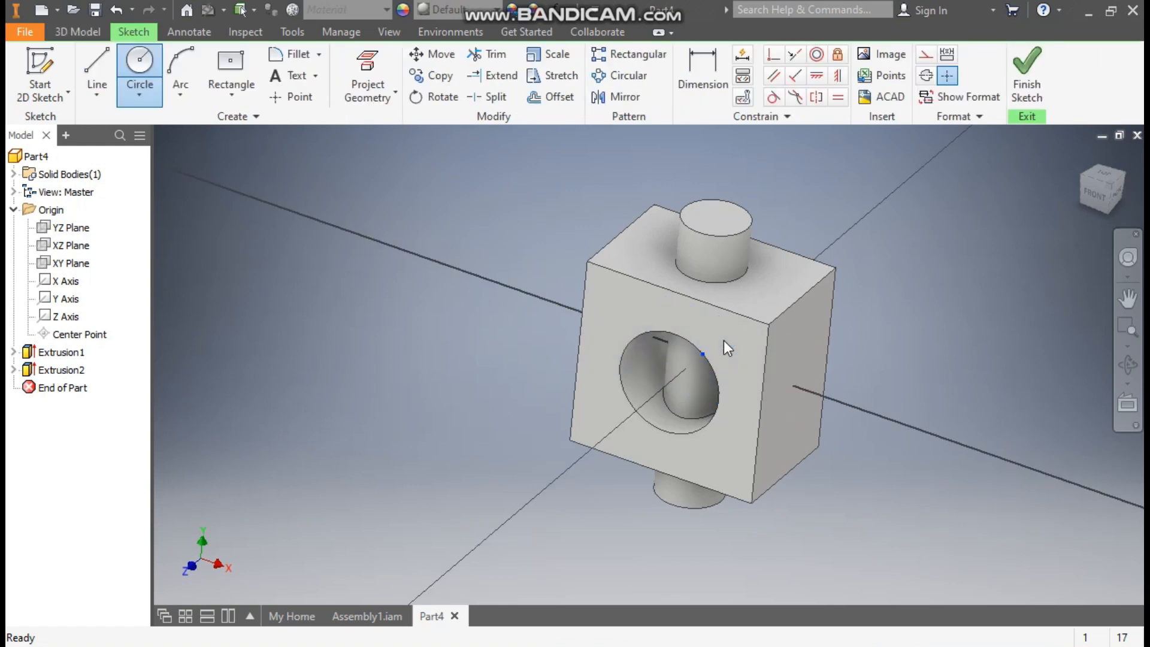
pyautogui.click(140, 61)
pyautogui.click(649, 363)
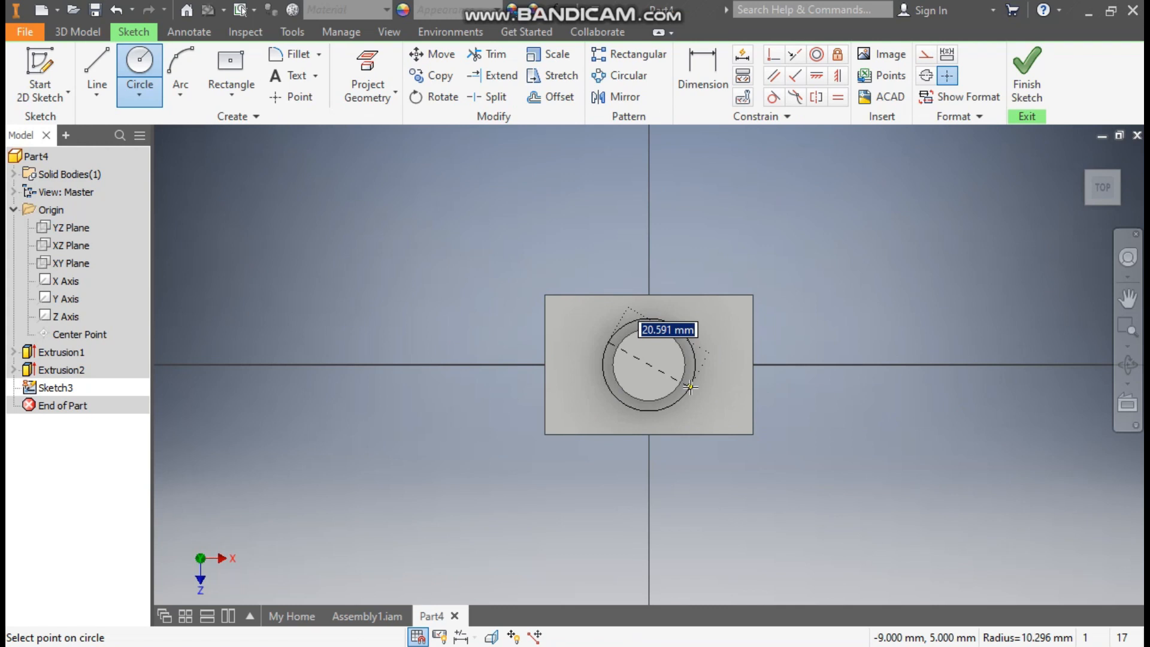
pyautogui.write('12')
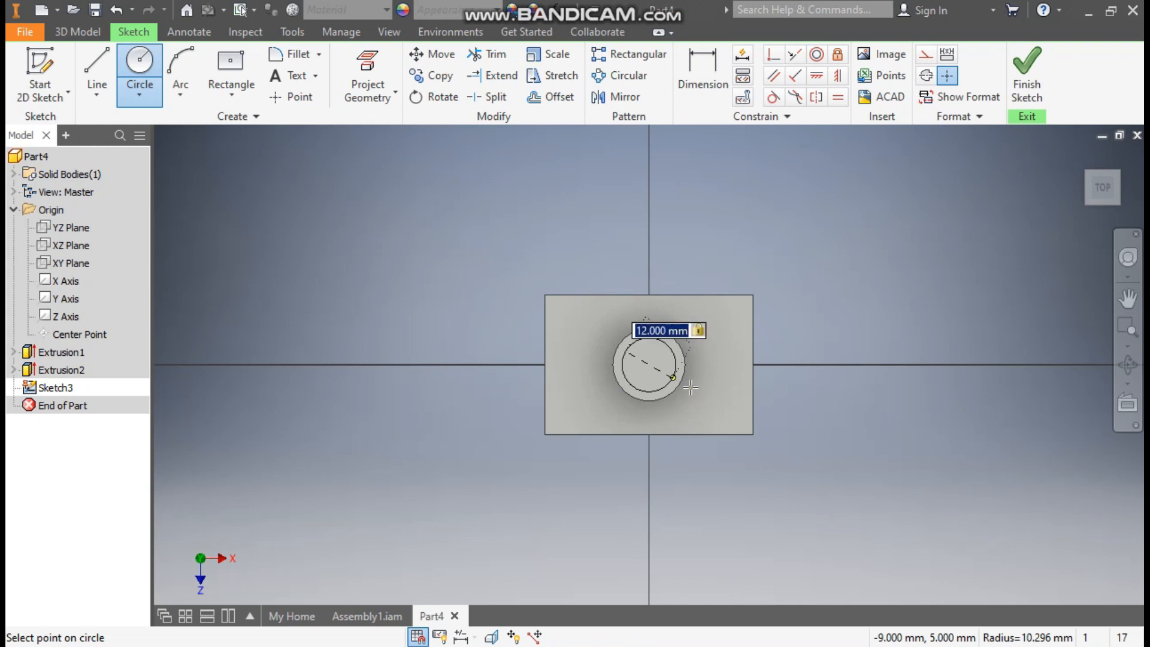
pyautogui.press('Return')
# - Extrude the 12 mm circle 90 mm symmetrically about the XZ plane, joined to the block and its pins
pyautogui.click(78, 32)
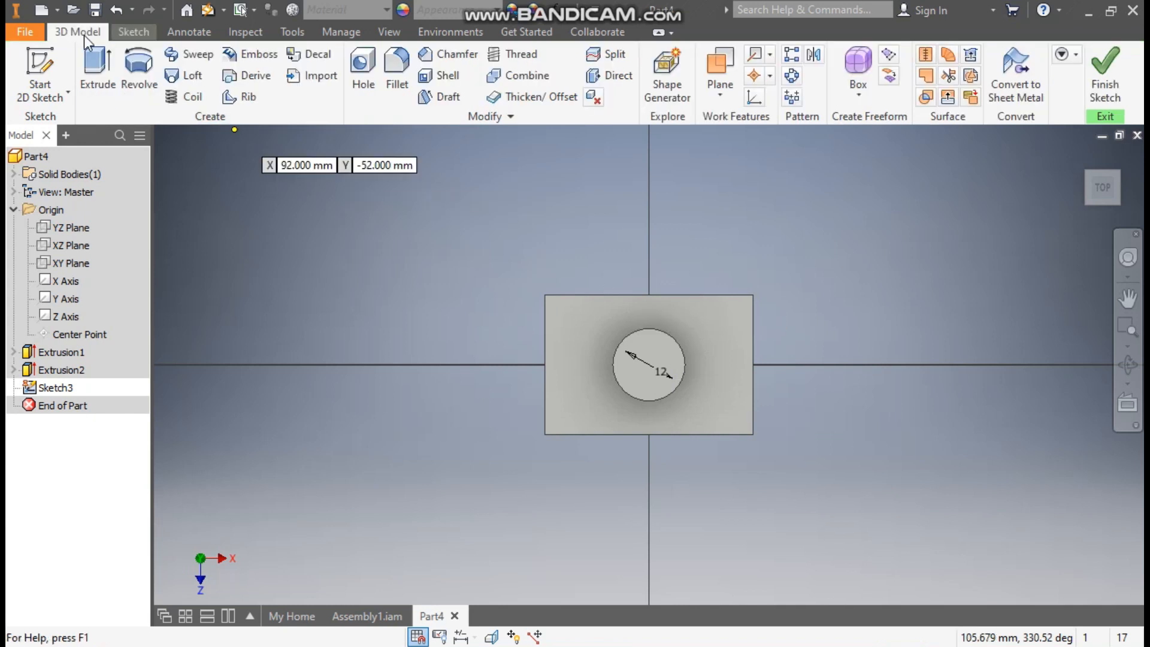
pyautogui.click(100, 59)
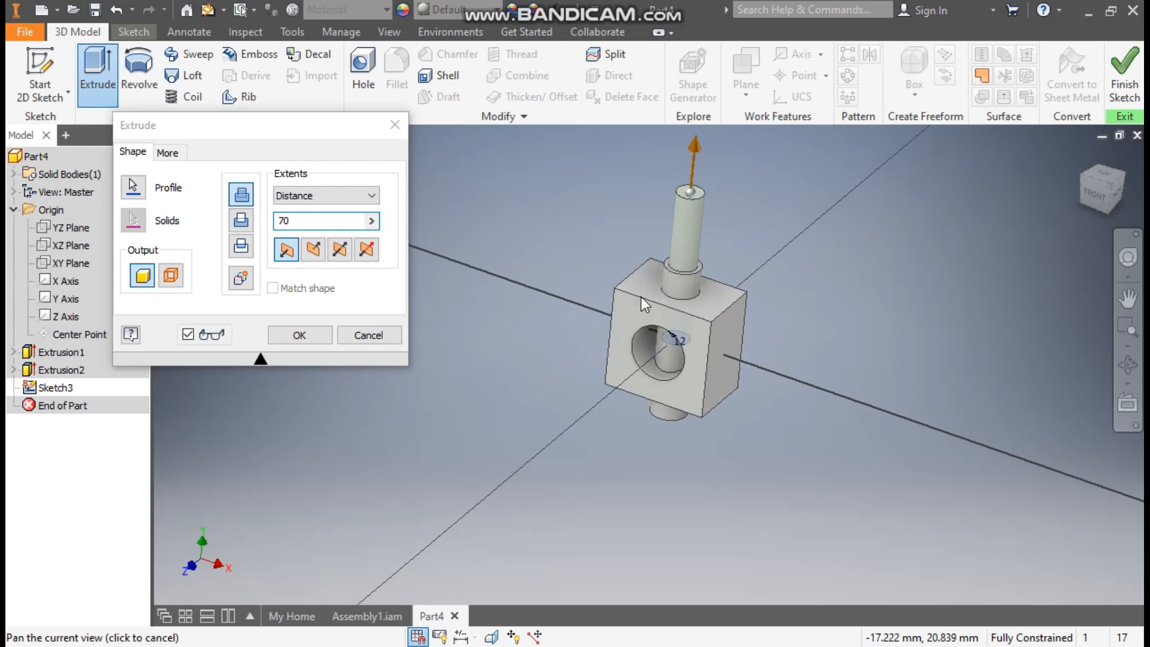
pyautogui.click(339, 249)
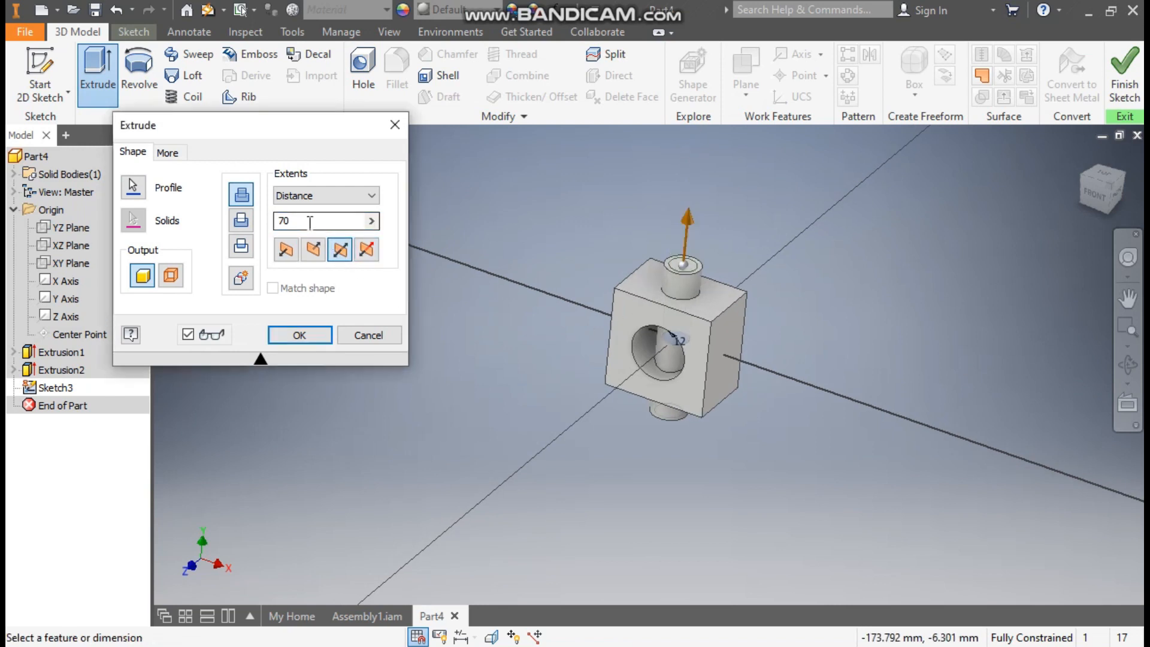
pyautogui.write('90')
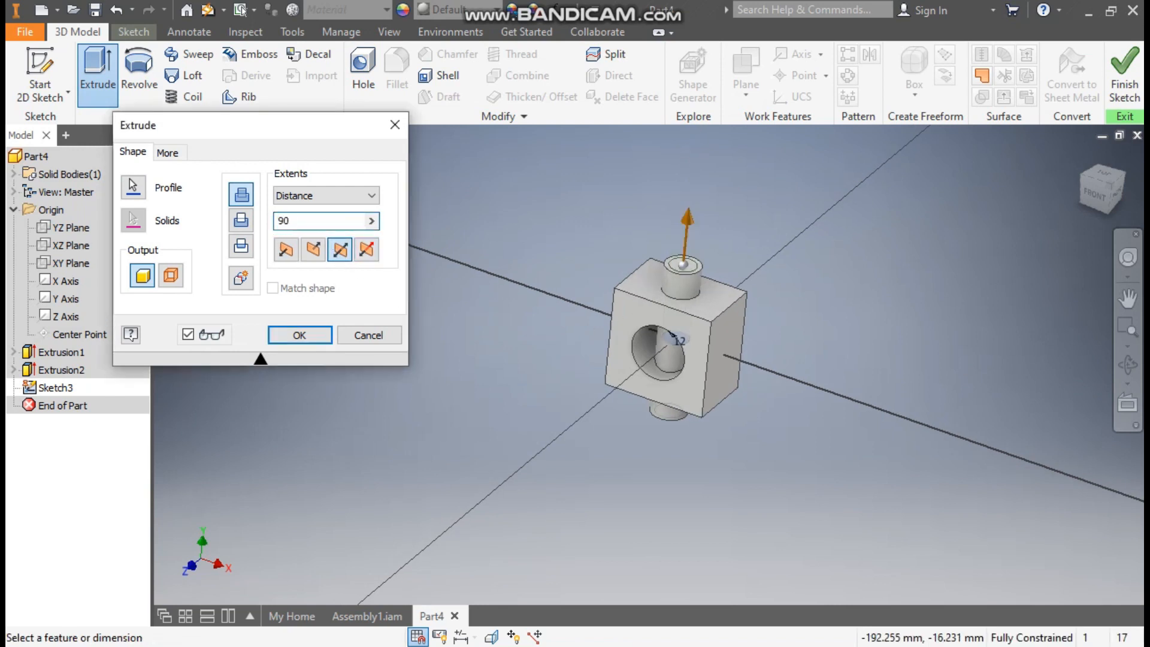
pyautogui.click(300, 335)
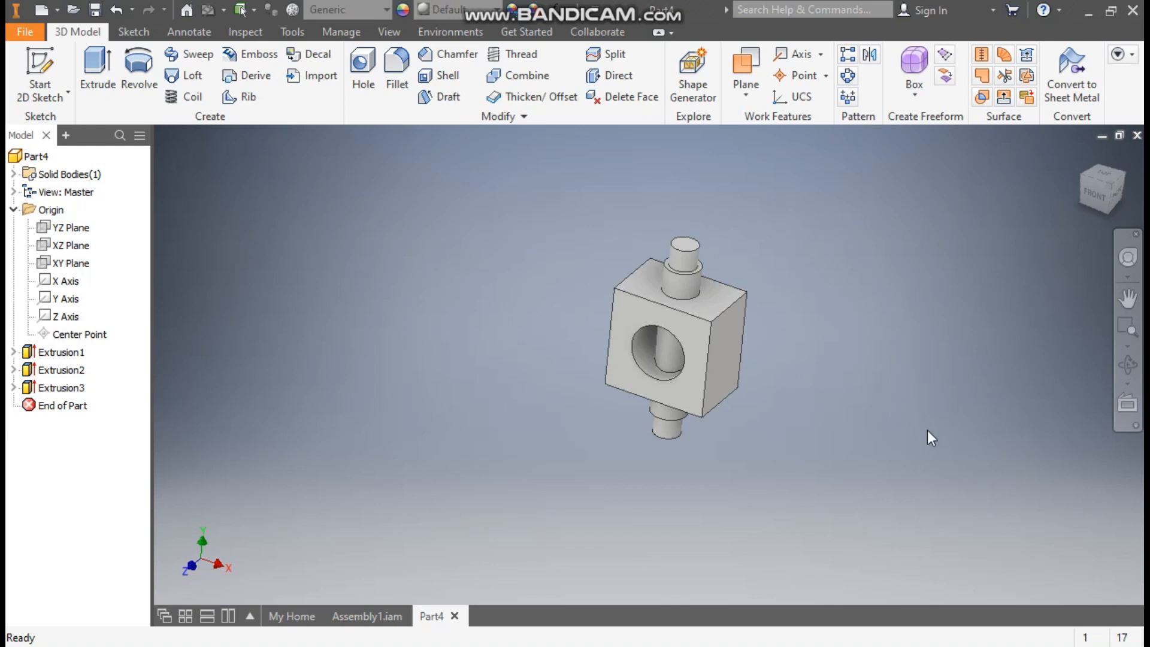
# - Start a sketch on the block's front face and project the circular edge of the through hole into it
pyautogui.click(1095, 194)
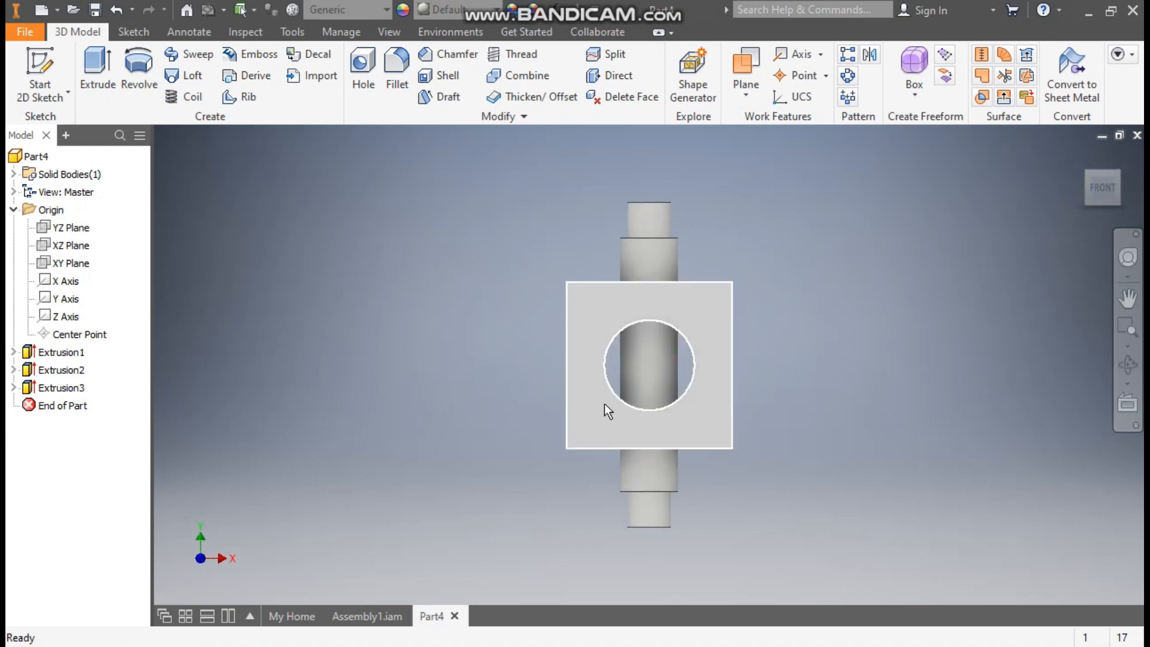
pyautogui.click(710, 315)
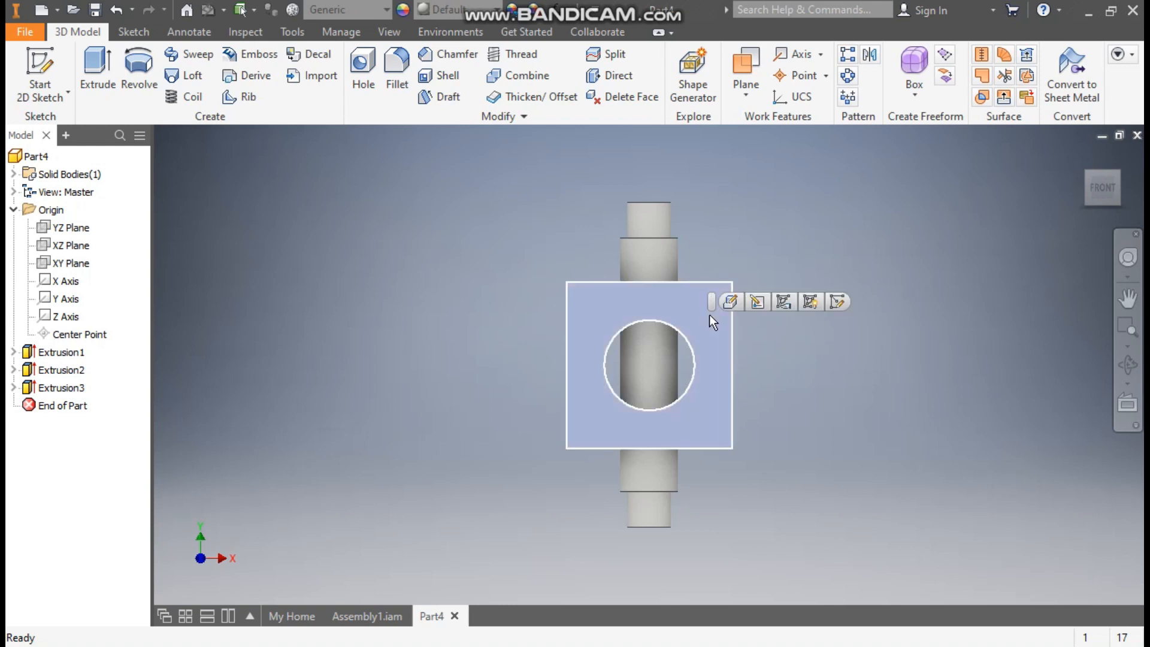
pyautogui.click(836, 302)
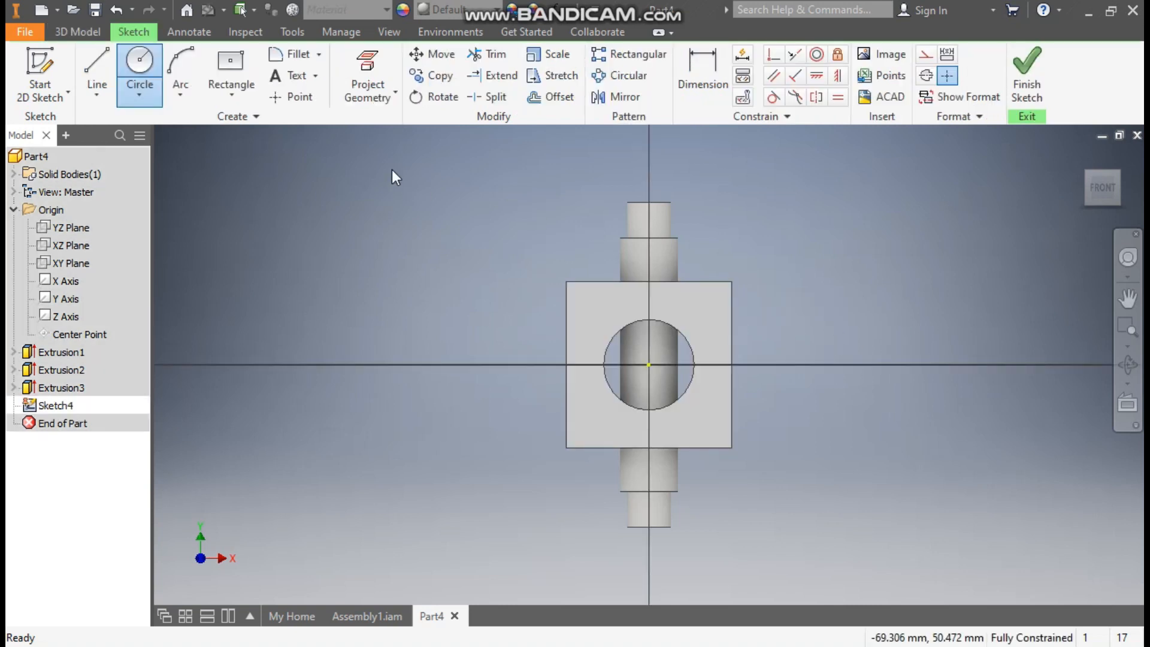
pyautogui.click(376, 62)
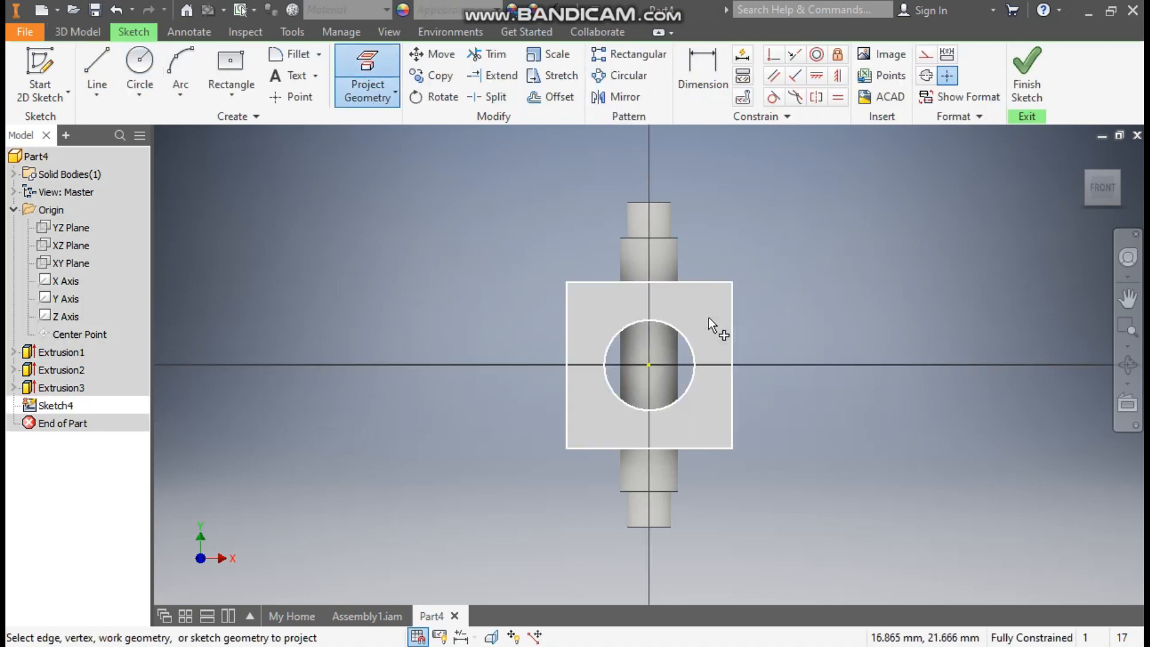
pyautogui.click(673, 326)
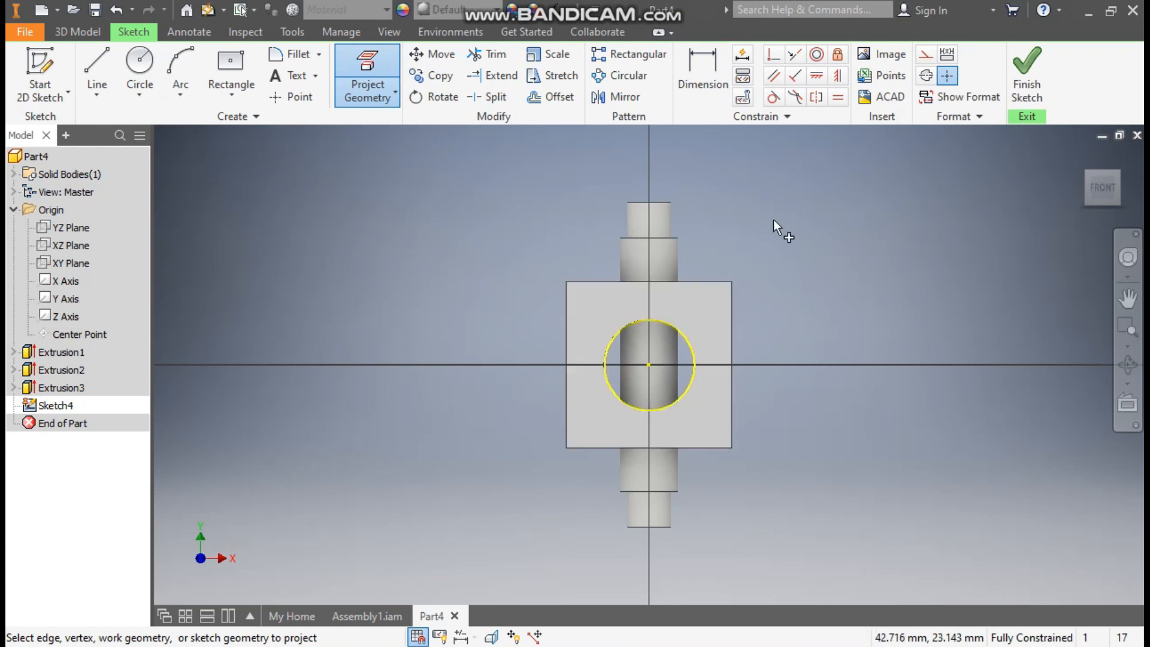
# - Cut-extrude the projected hole circle 90 mm back through the block to remove the pin material inside the hole
pyautogui.click(91, 35)
pyautogui.click(96, 69)
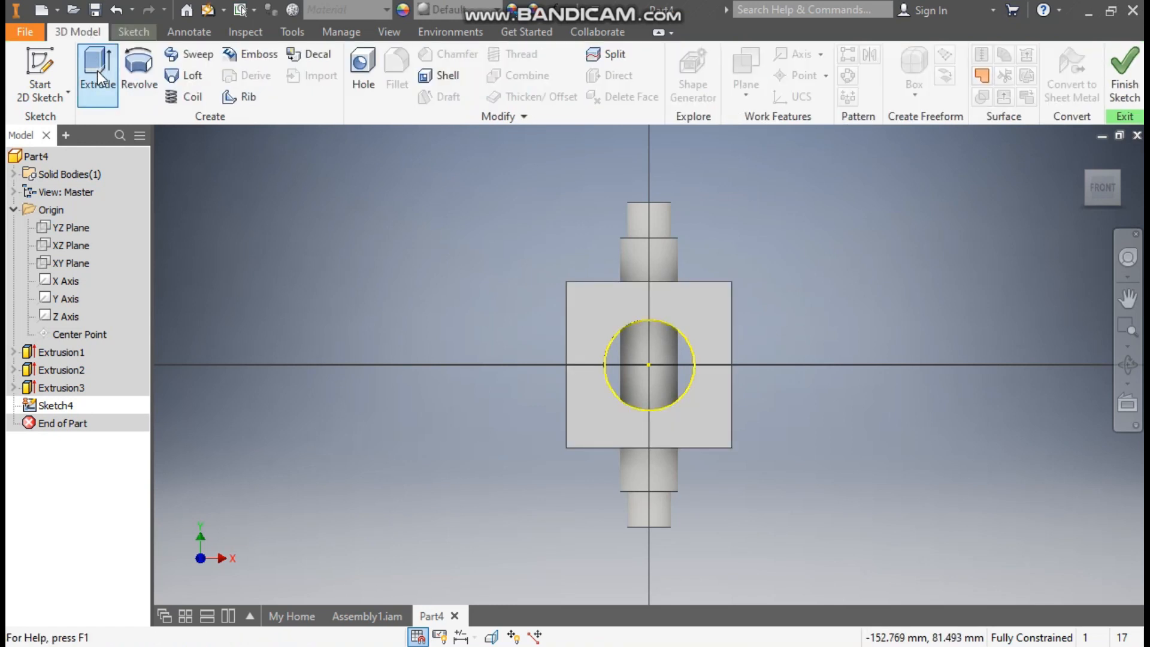
pyautogui.click(1128, 298)
pyautogui.moveTo(1052, 222); pyautogui.dragTo(1039, 217)
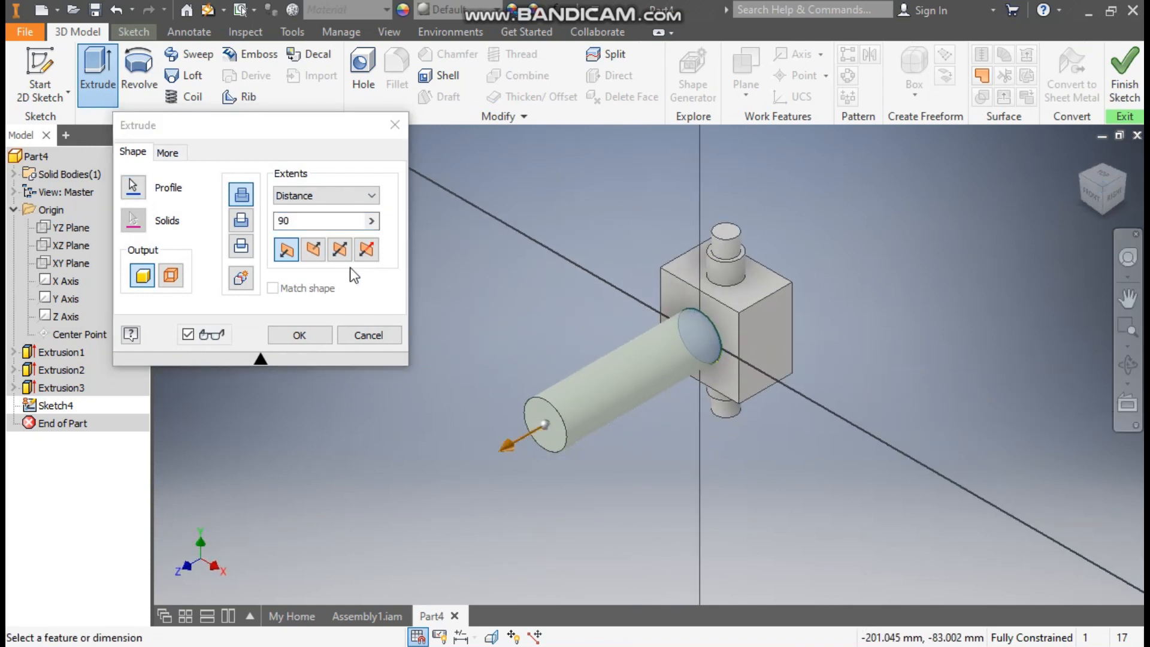
pyautogui.click(241, 220)
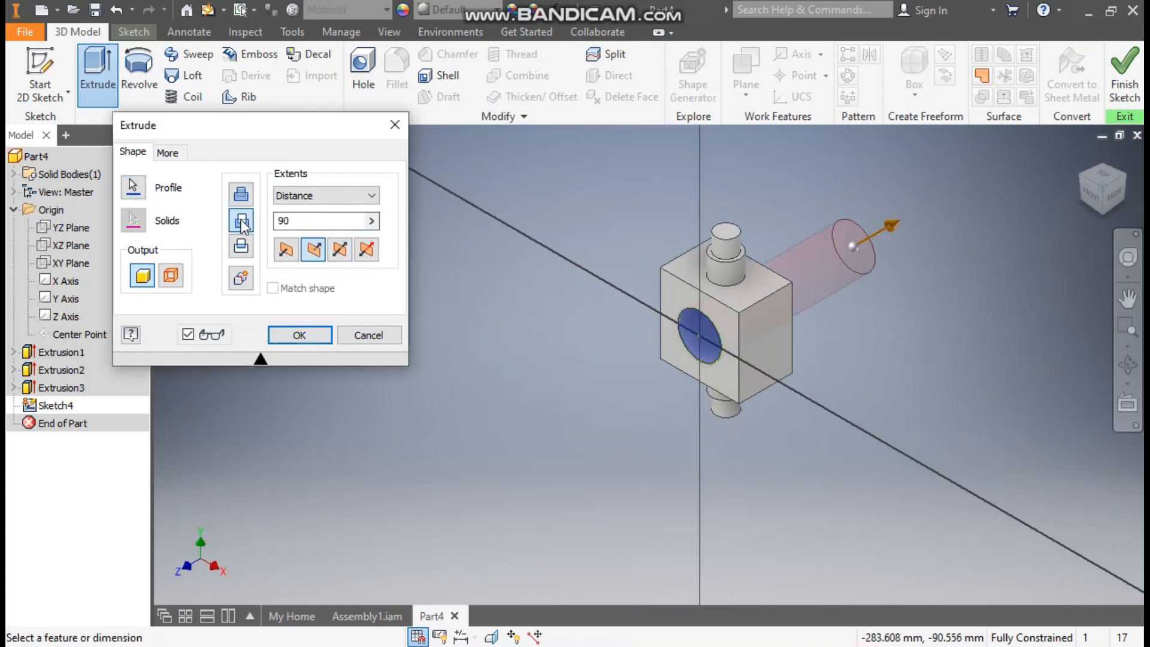
pyautogui.click(323, 334)
# - Start another sketch on the block's front face and draw a 32 mm diameter circle concentric with the hole
pyautogui.click(1094, 199)
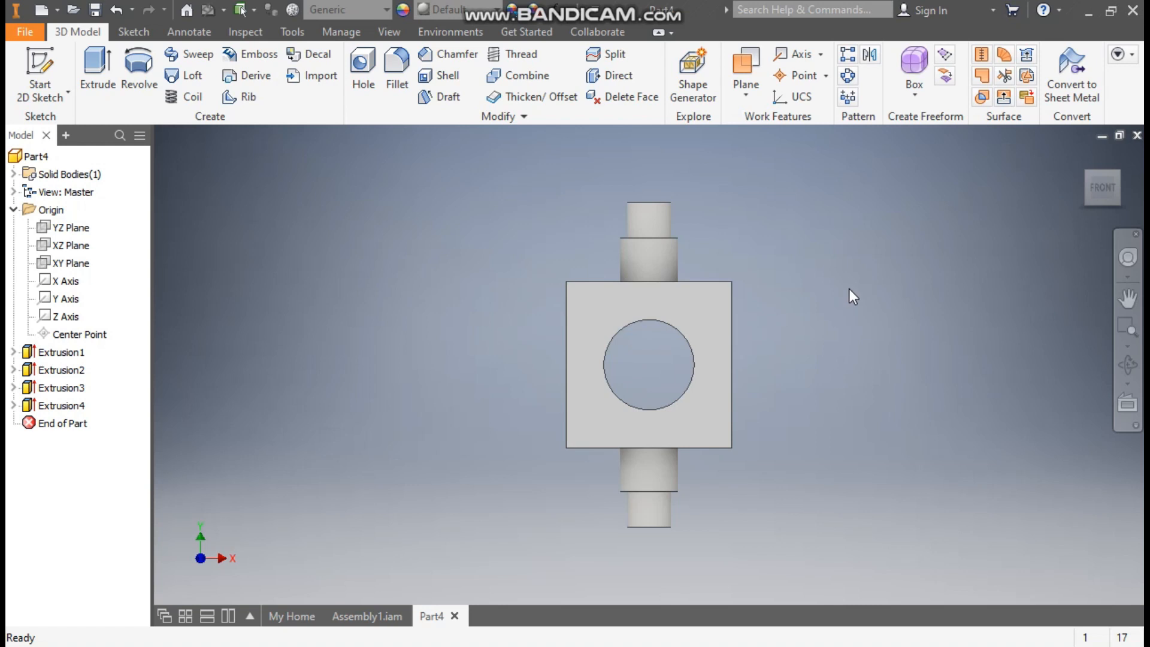
pyautogui.click(714, 316)
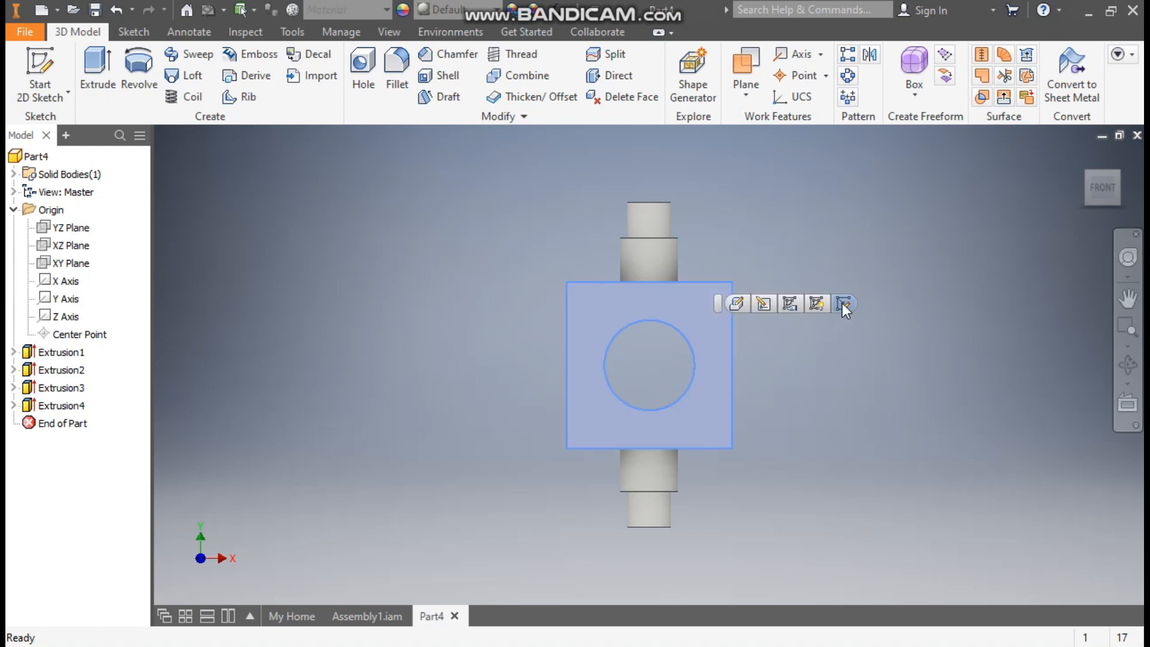
pyautogui.click(841, 304)
pyautogui.click(140, 61)
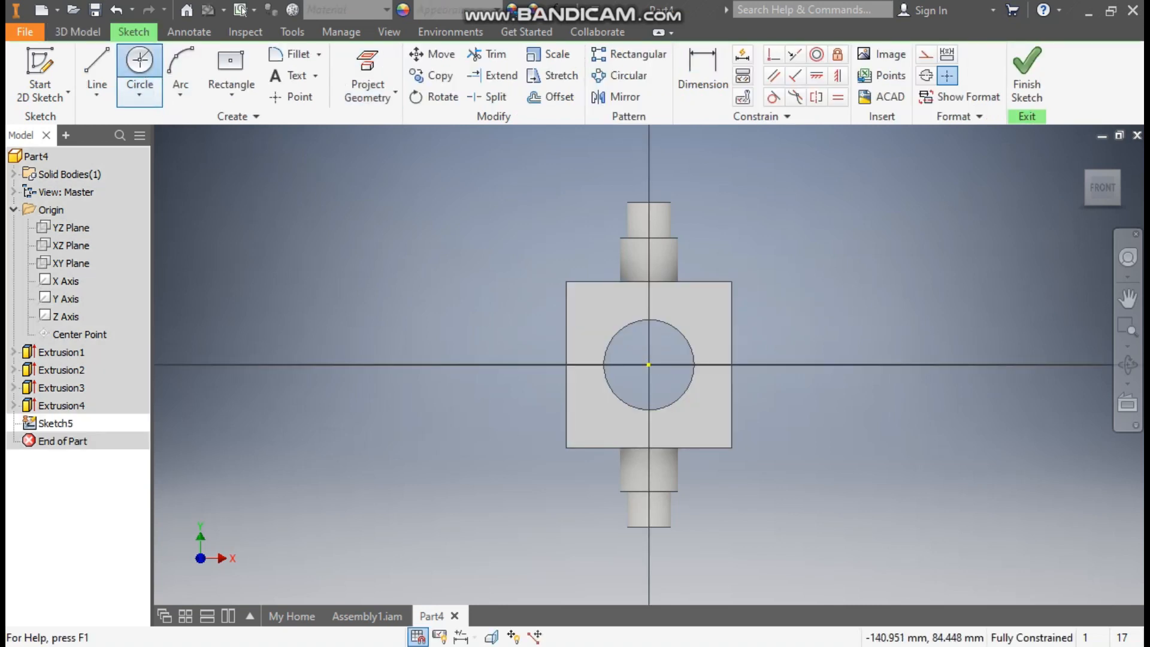
pyautogui.click(648, 365)
pyautogui.write('32')
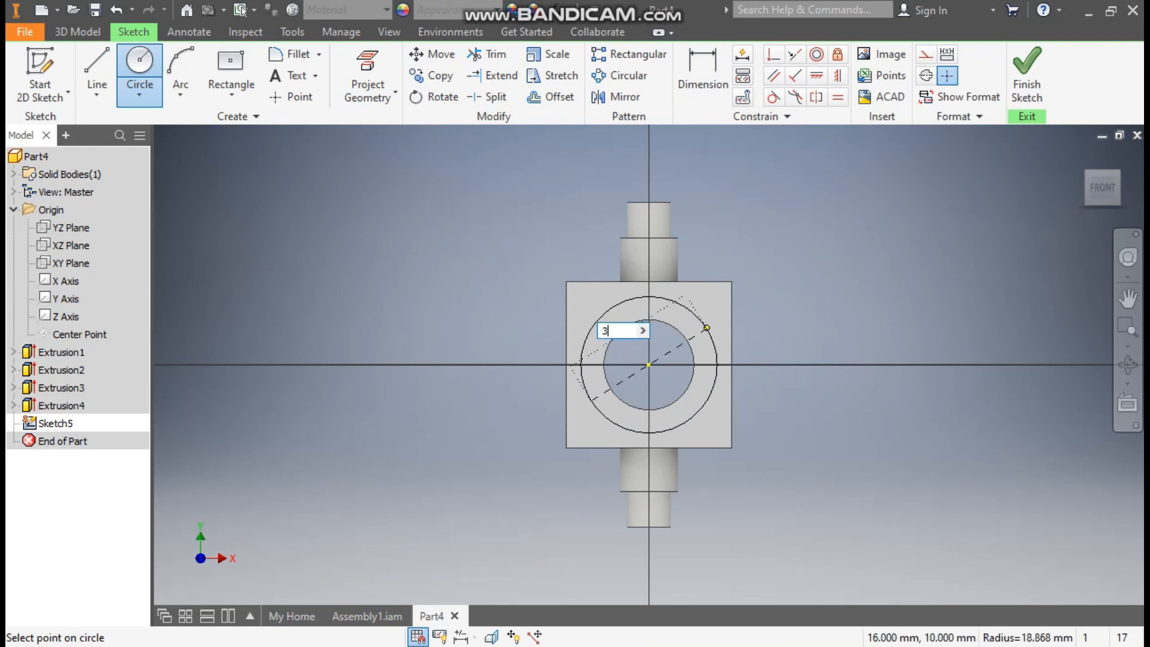
pyautogui.press('Return')
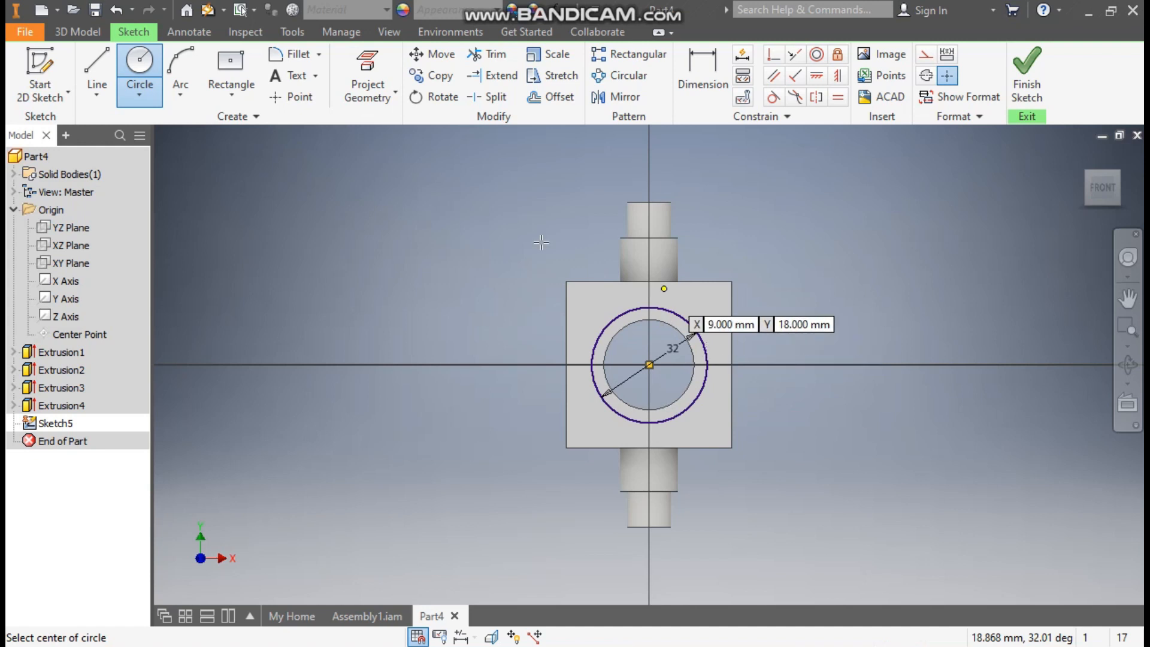
# - Cut-extrude the 32 mm circle 3 mm into the block to form a counterbore around the hole
pyautogui.click(98, 32)
pyautogui.click(99, 67)
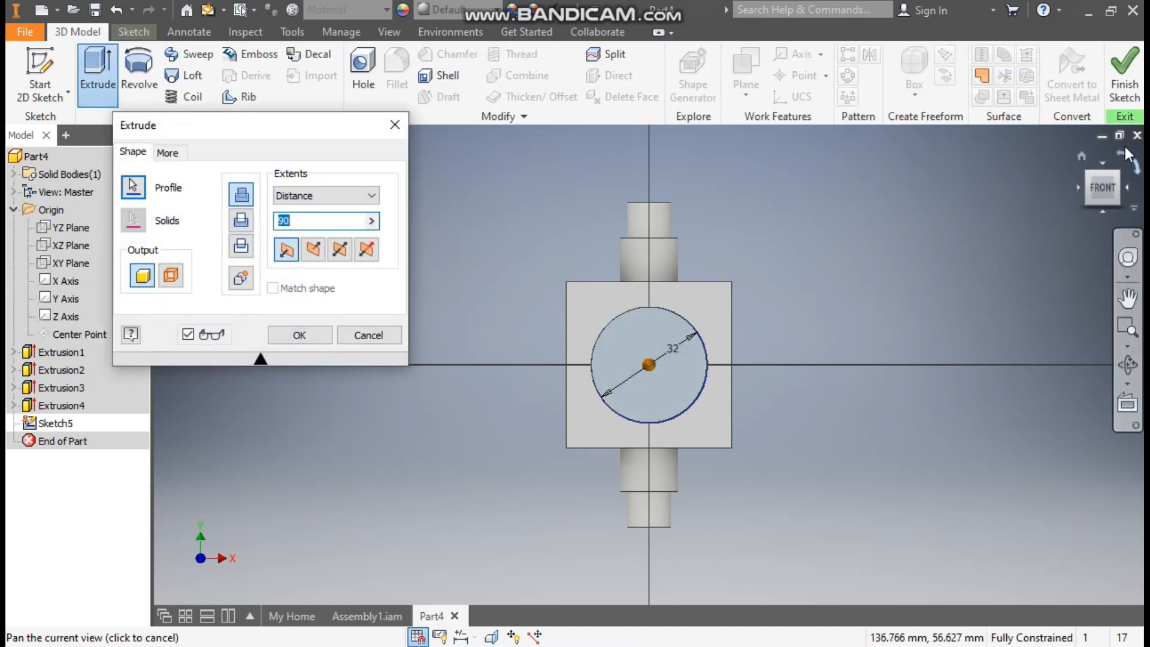
pyautogui.click(1121, 186)
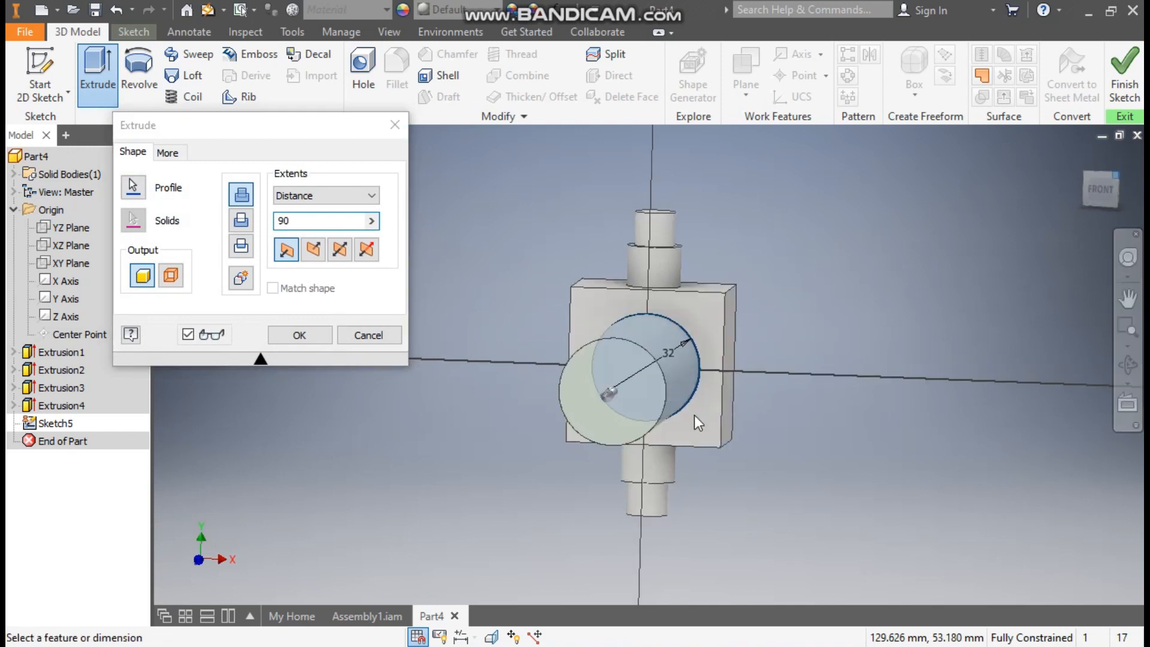
pyautogui.doubleClick(302, 227)
pyautogui.write('3')
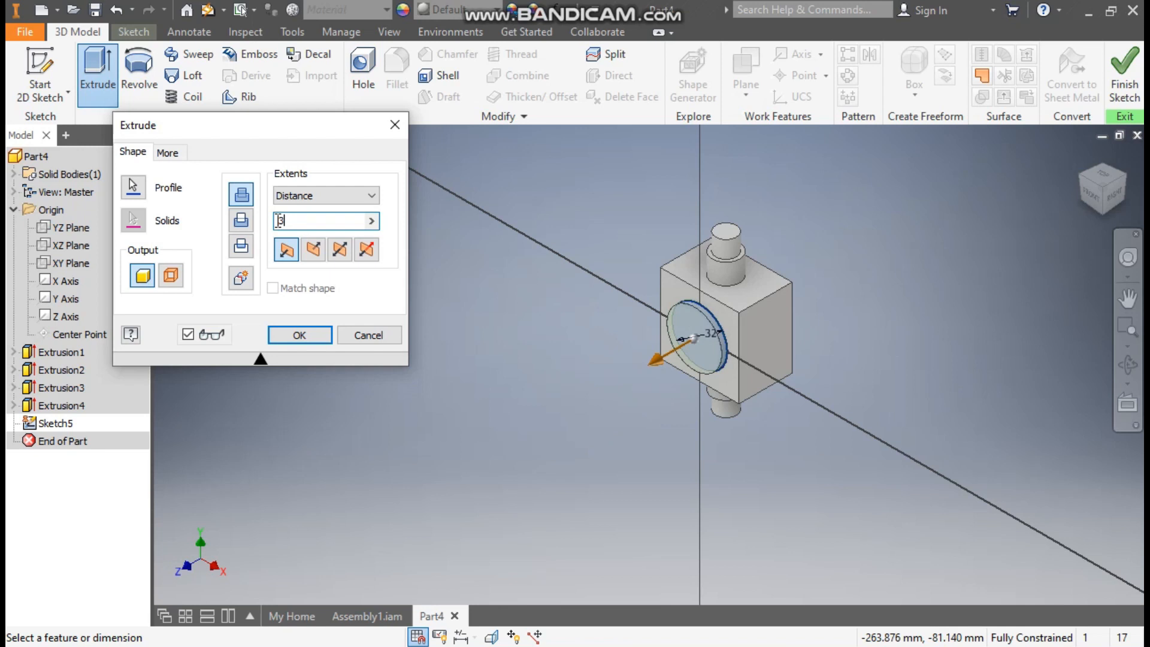
pyautogui.click(240, 222)
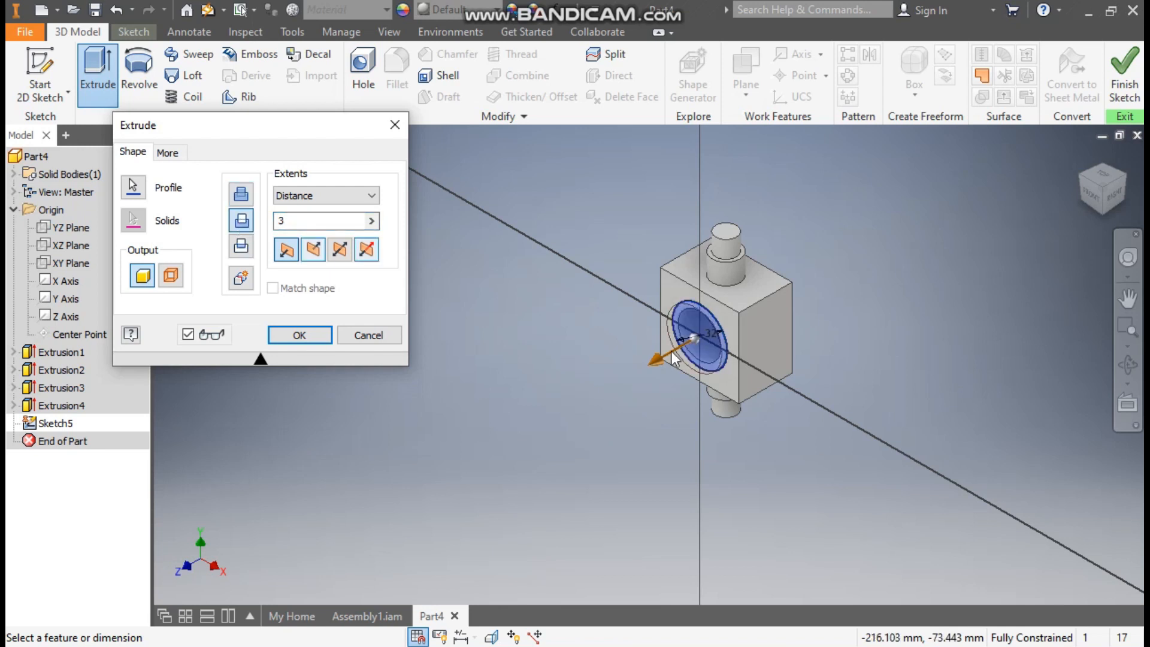
pyautogui.click(313, 249)
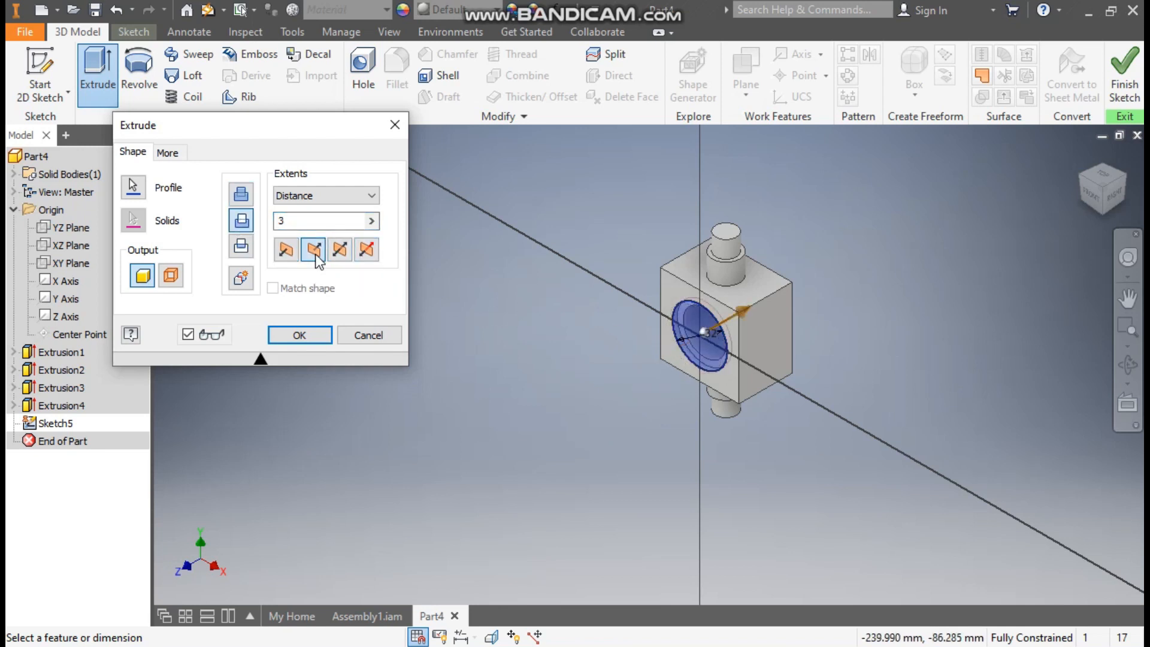
pyautogui.scroll(2, 680, 309)
pyautogui.scroll(2, 698, 314)
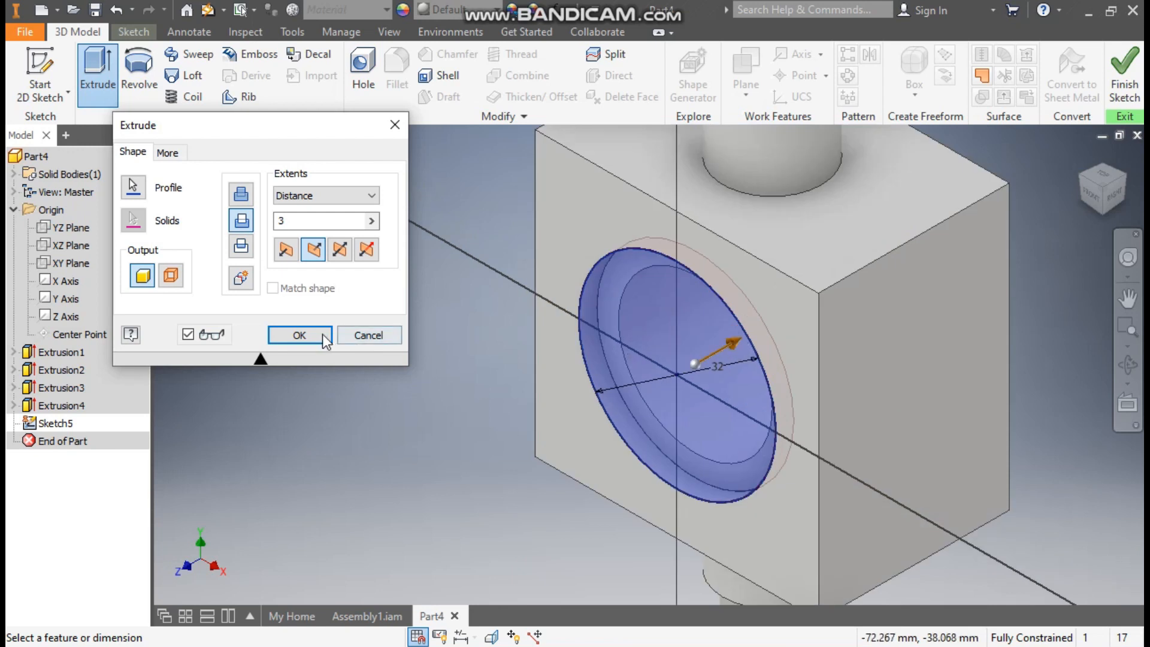
pyautogui.click(303, 334)
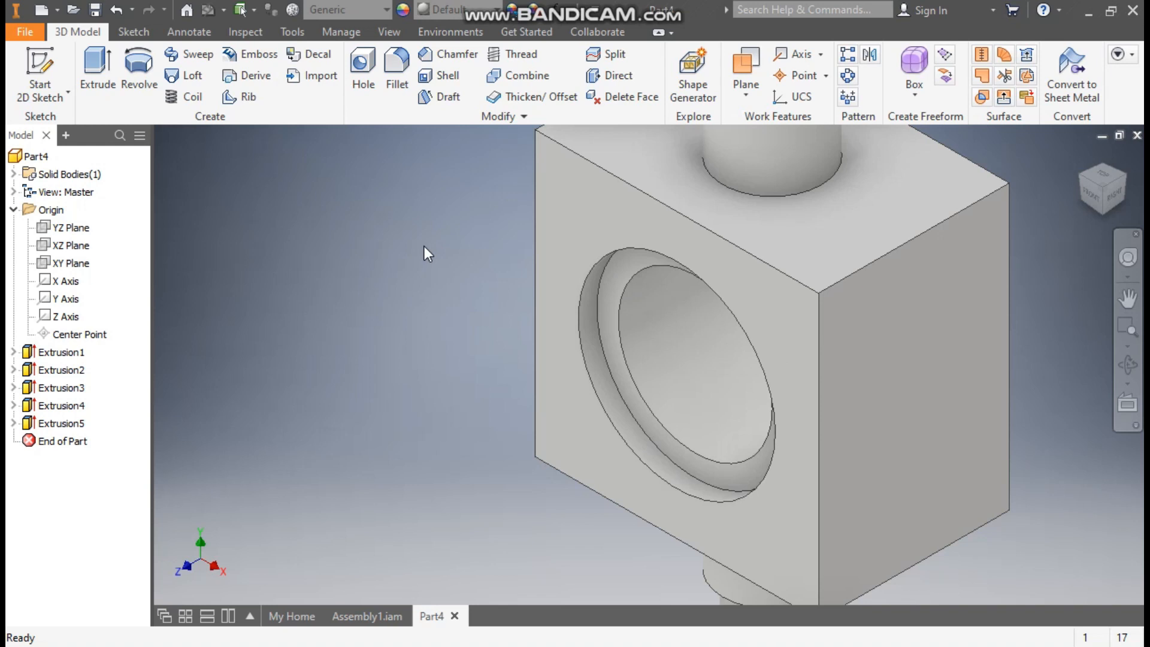
# - Start a sketch on the block's right side face and draw a short vertical line down from its upper edge near the front corner
pyautogui.scroll(3, 436, 283)
pyautogui.moveTo(436, 283); pyautogui.dragTo(470, 251, button='middle')
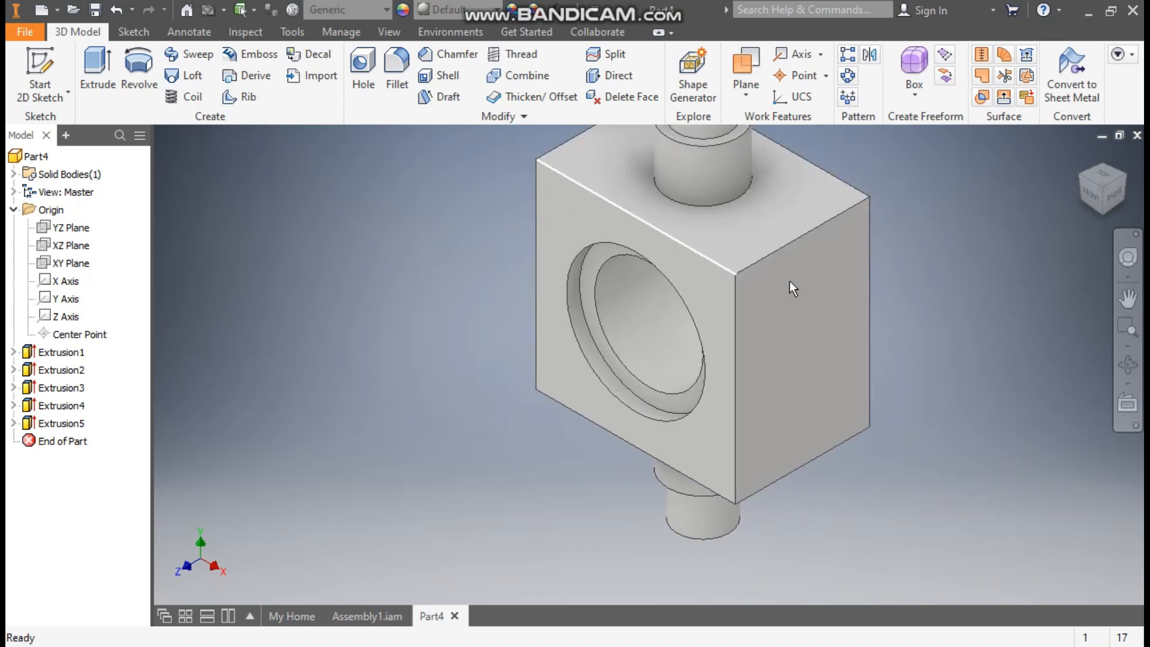
pyautogui.click(814, 297)
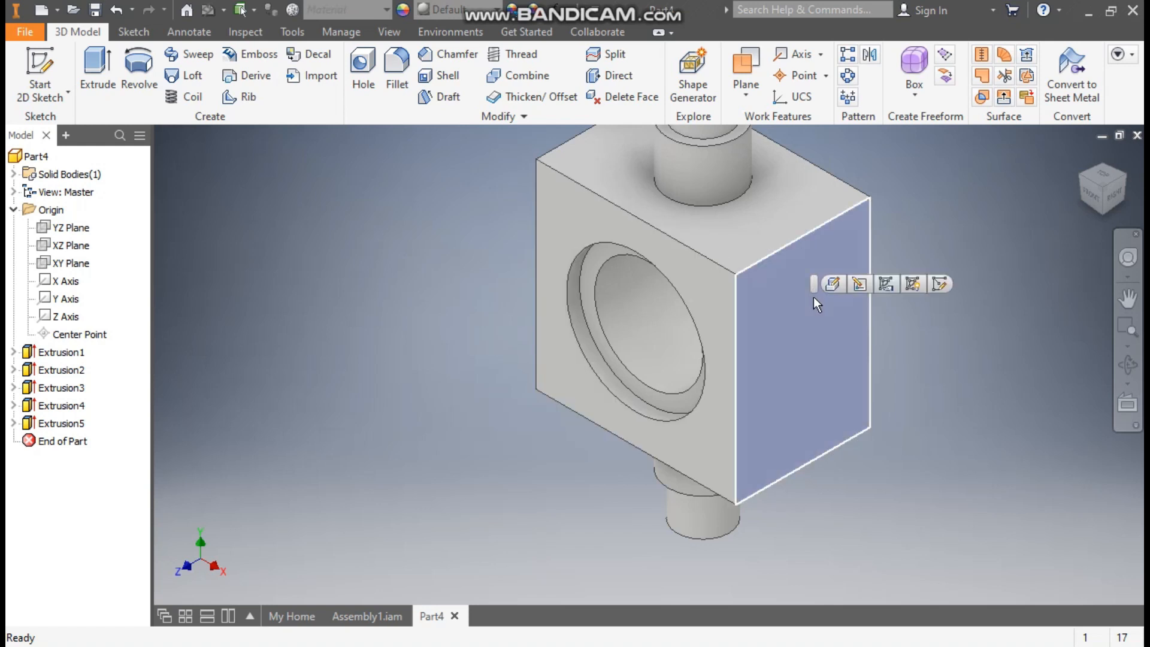
pyautogui.click(944, 286)
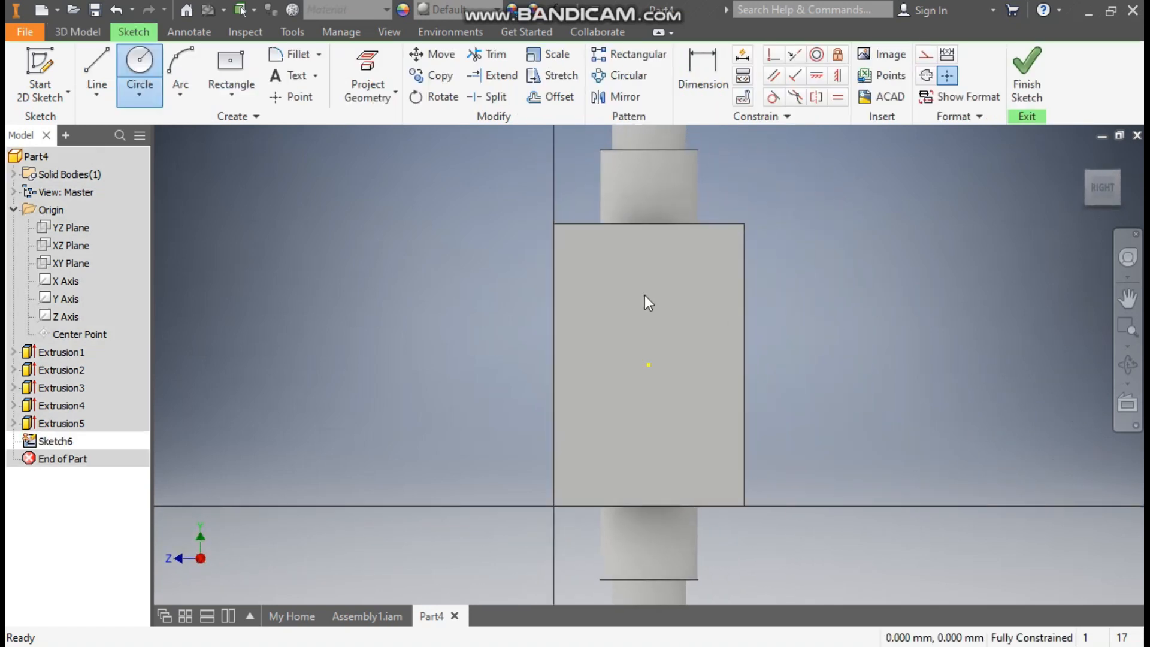
pyautogui.click(96, 69)
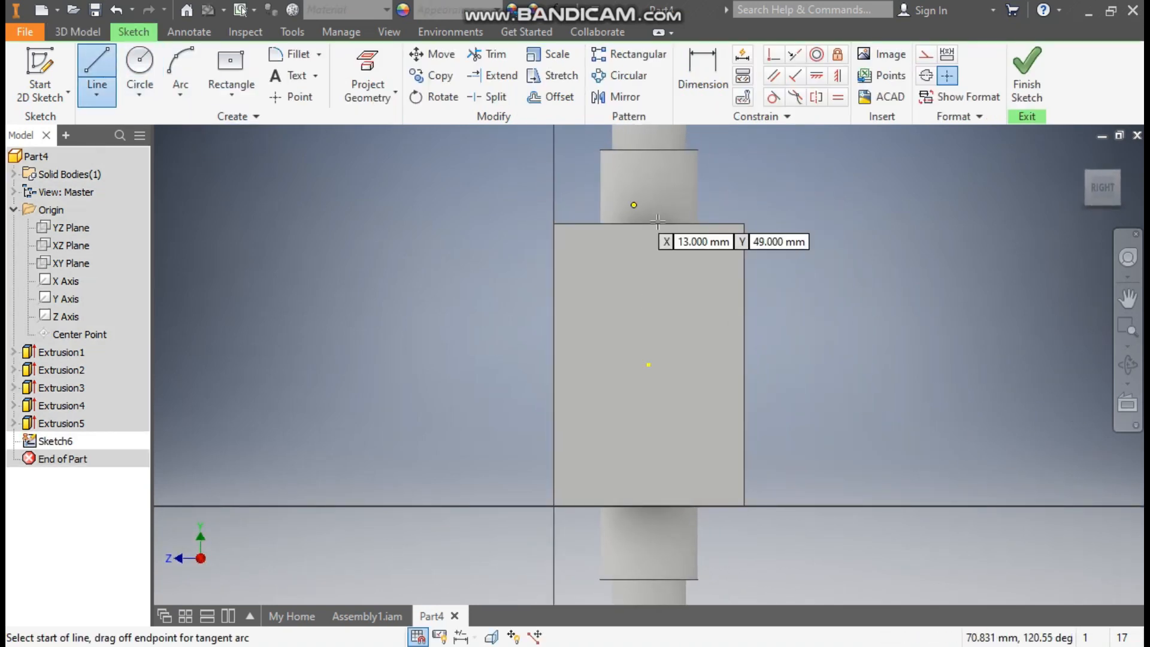
pyautogui.scroll(5, 581, 226)
pyautogui.click(579, 226)
pyautogui.click(580, 271)
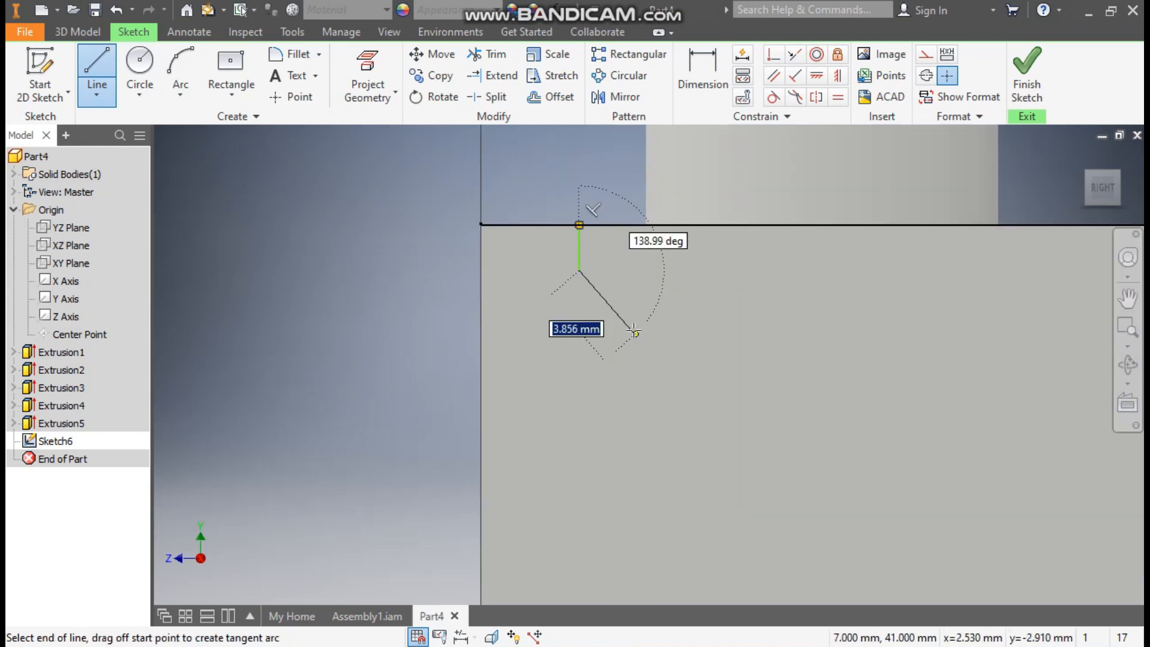
# - Draw a horizontal line about 4 mm long inward from the face's left edge, below the short vertical line
pyautogui.press('Escape')
pyautogui.click(97, 72)
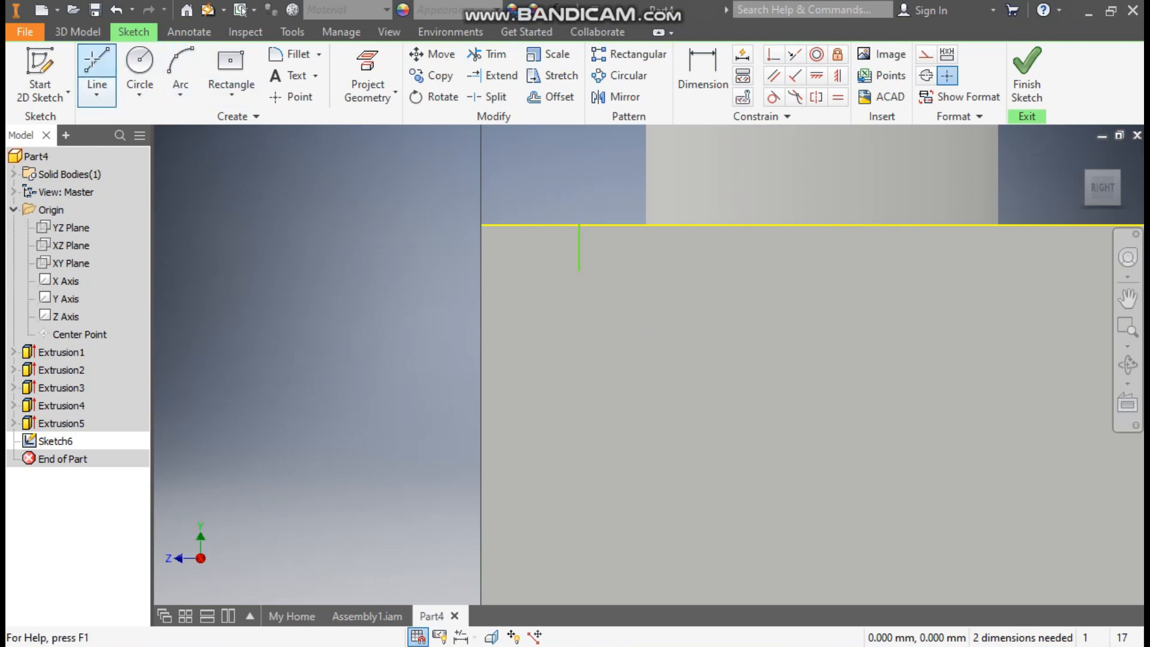
pyautogui.click(481, 356)
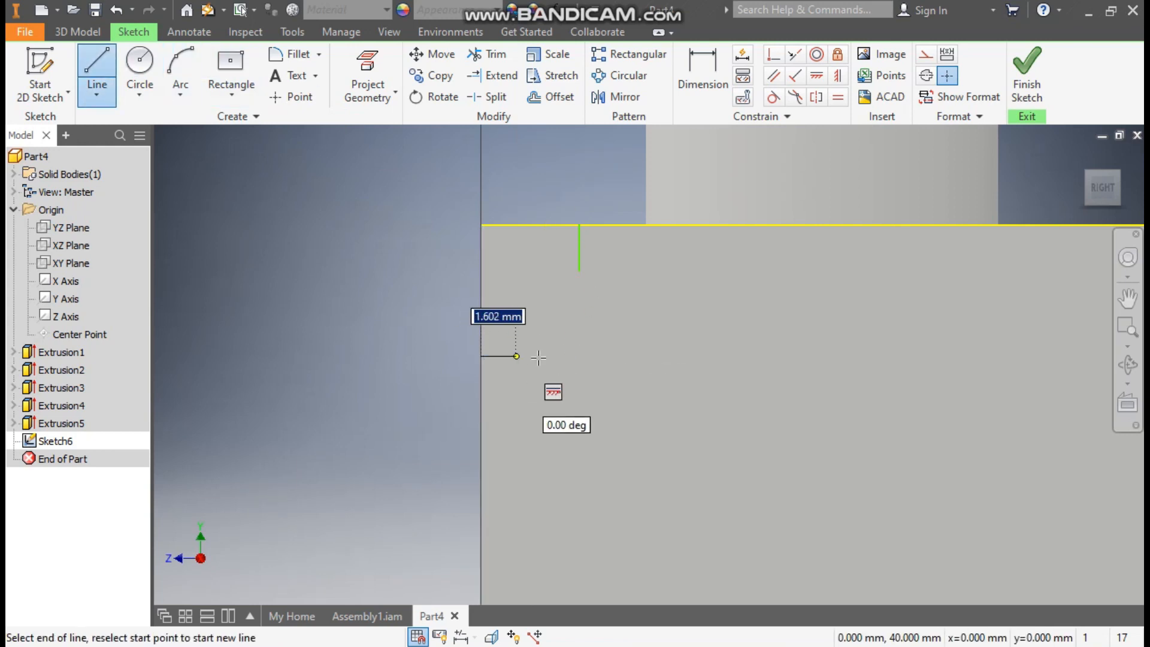
pyautogui.click(571, 357)
pyautogui.press('Escape')
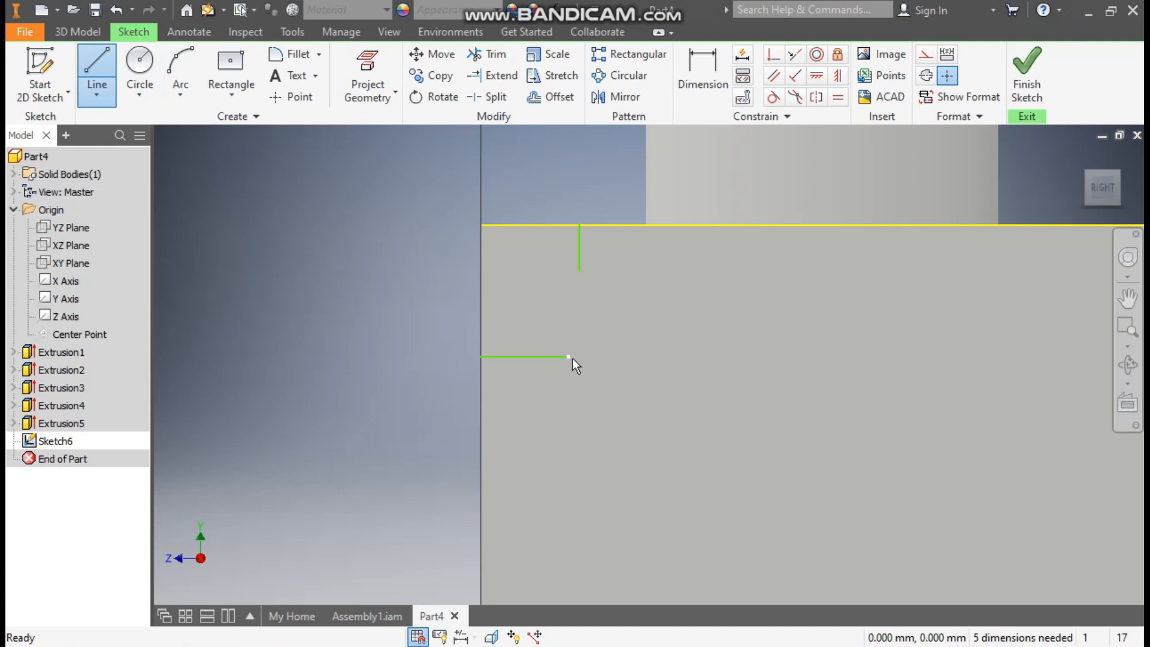
# - Dimension the horizontal line and the vertical line, setting each length to 1.5 mm
pyautogui.click(700, 69)
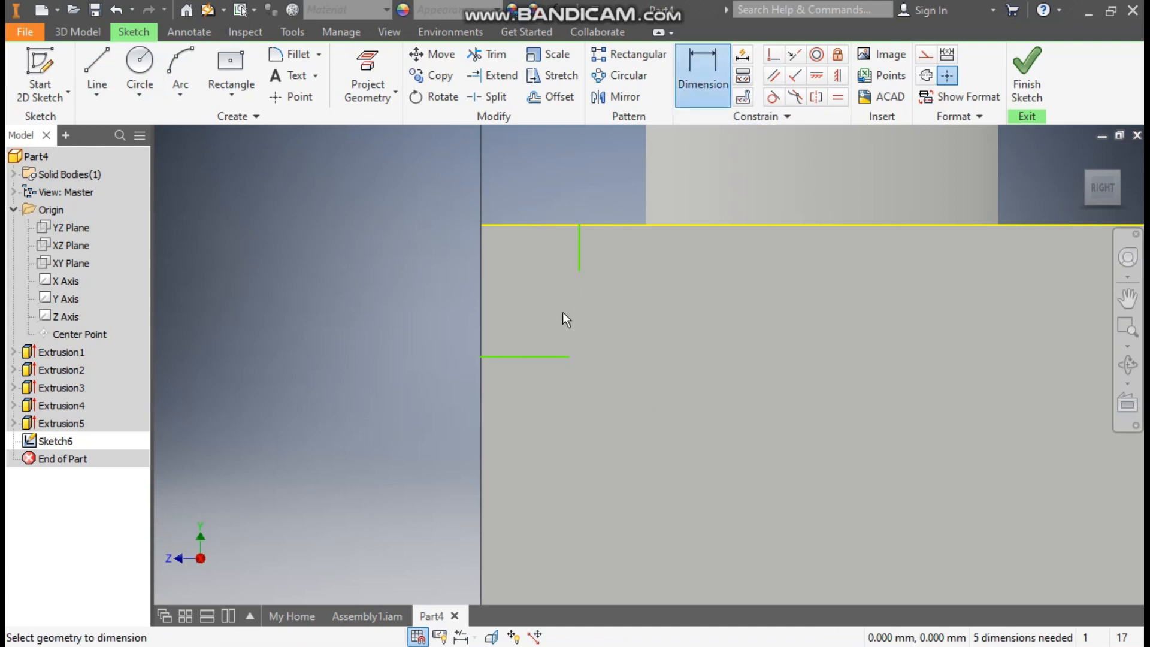
pyautogui.click(541, 359)
pyautogui.click(540, 399)
pyautogui.write('1.5')
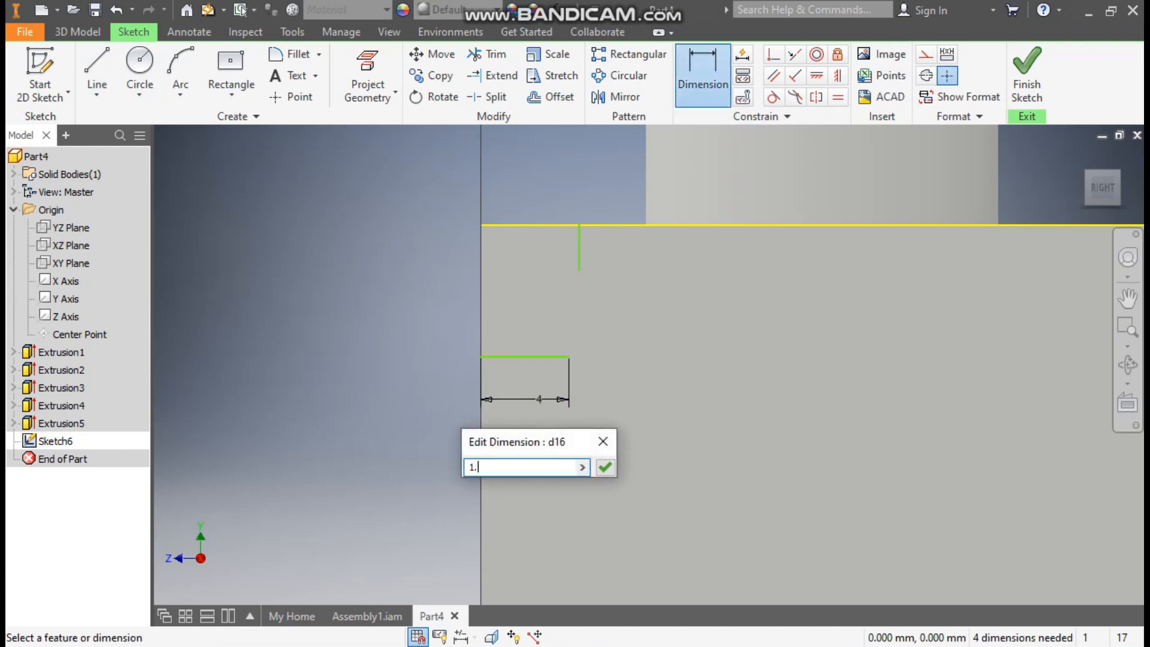
pyautogui.press('Return')
pyautogui.click(518, 278)
pyautogui.click(562, 274)
pyautogui.write('1.5')
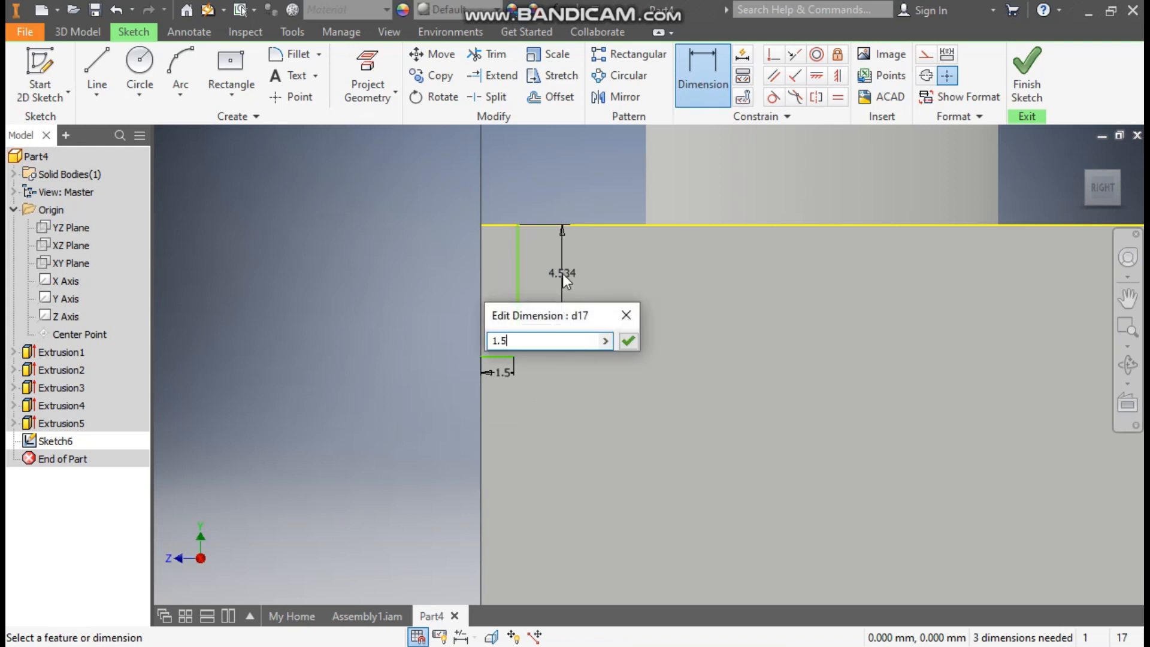
pyautogui.press('Return')
pyautogui.press('Escape')
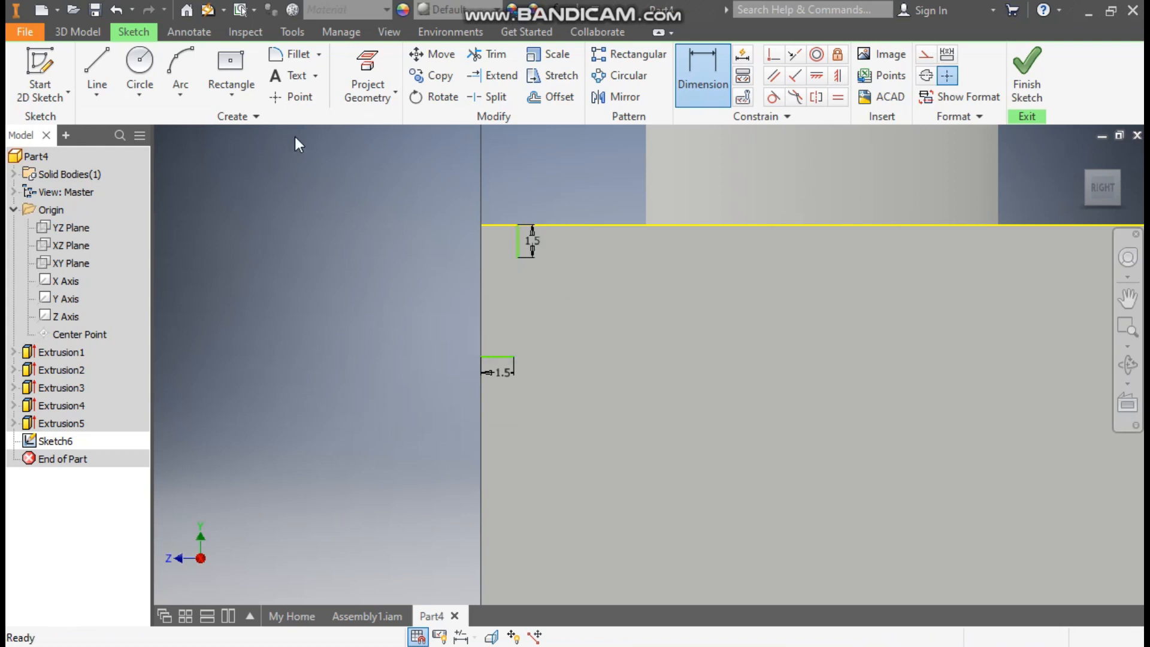
# - Move the horizontal line up toward the corner and constrain its outer endpoint coincident with the face's left edge
pyautogui.moveTo(494, 353); pyautogui.dragTo(499, 313)
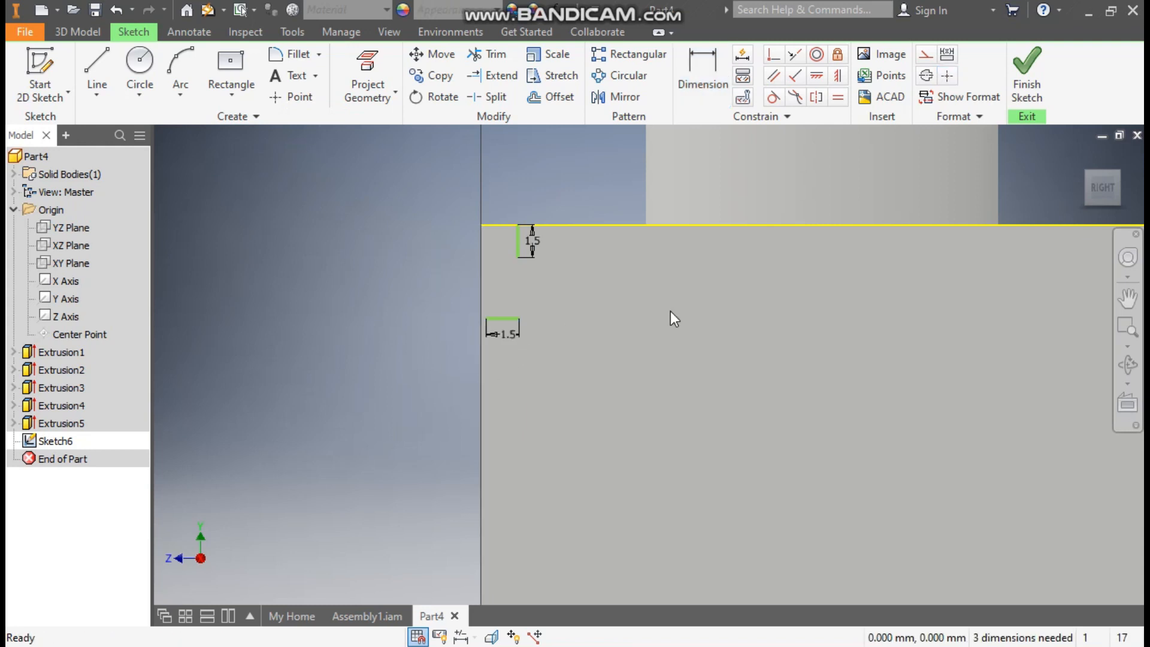
pyautogui.click(774, 55)
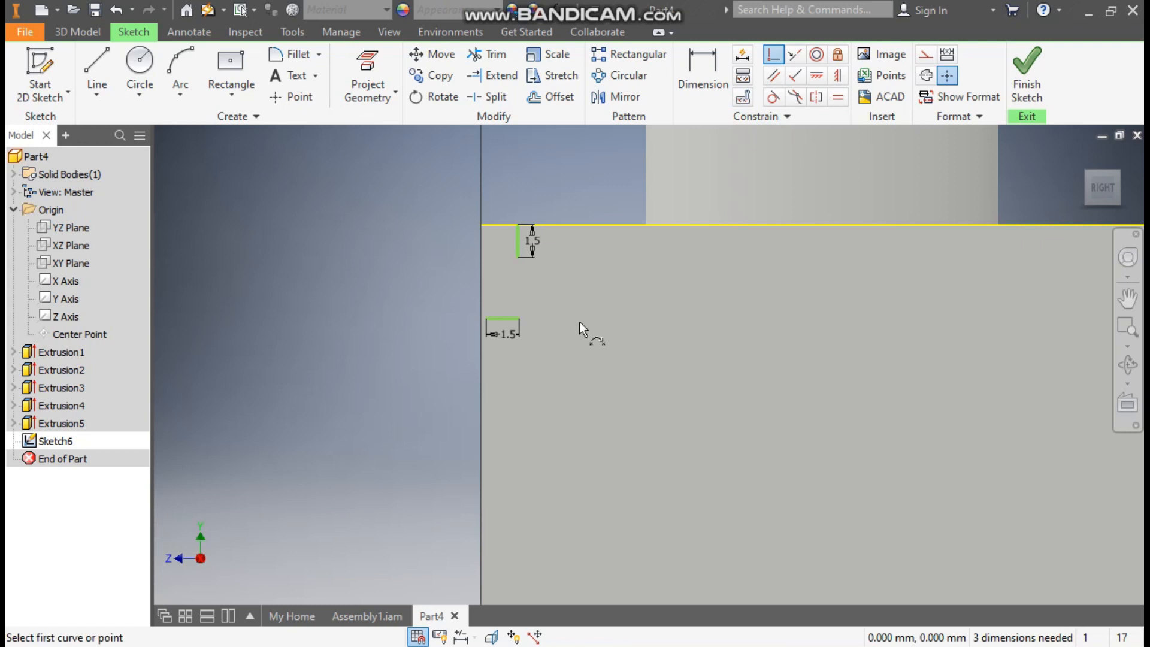
pyautogui.click(484, 300)
pyautogui.click(487, 319)
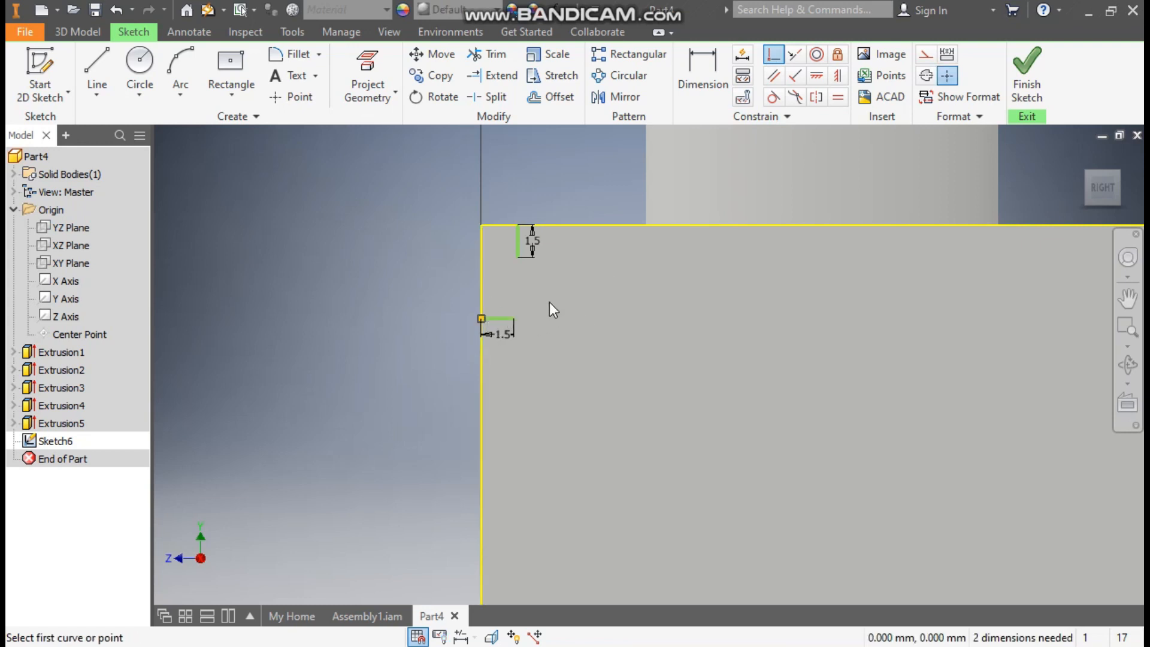
pyautogui.press('Escape')
# - Move the vertical line farther from the corner and join both lines' free ends with an outward-bulging arc of about 3.07 mm radius
pyautogui.moveTo(515, 238); pyautogui.dragTo(611, 240)
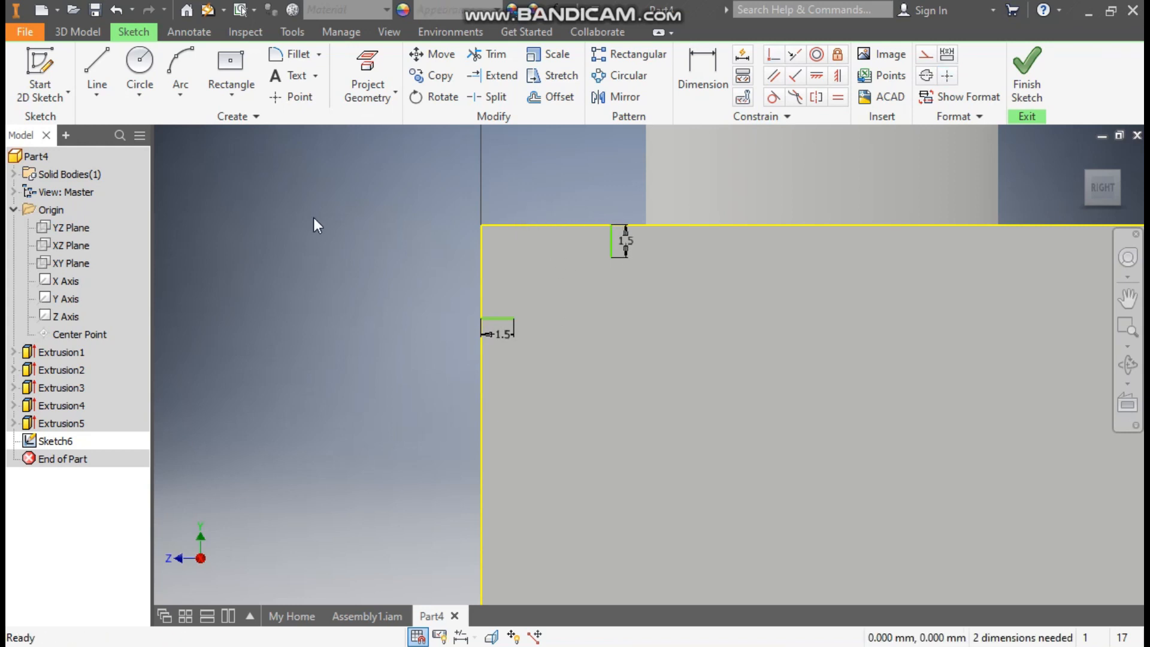
pyautogui.click(179, 64)
pyautogui.click(611, 258)
pyautogui.click(513, 317)
pyautogui.click(591, 304)
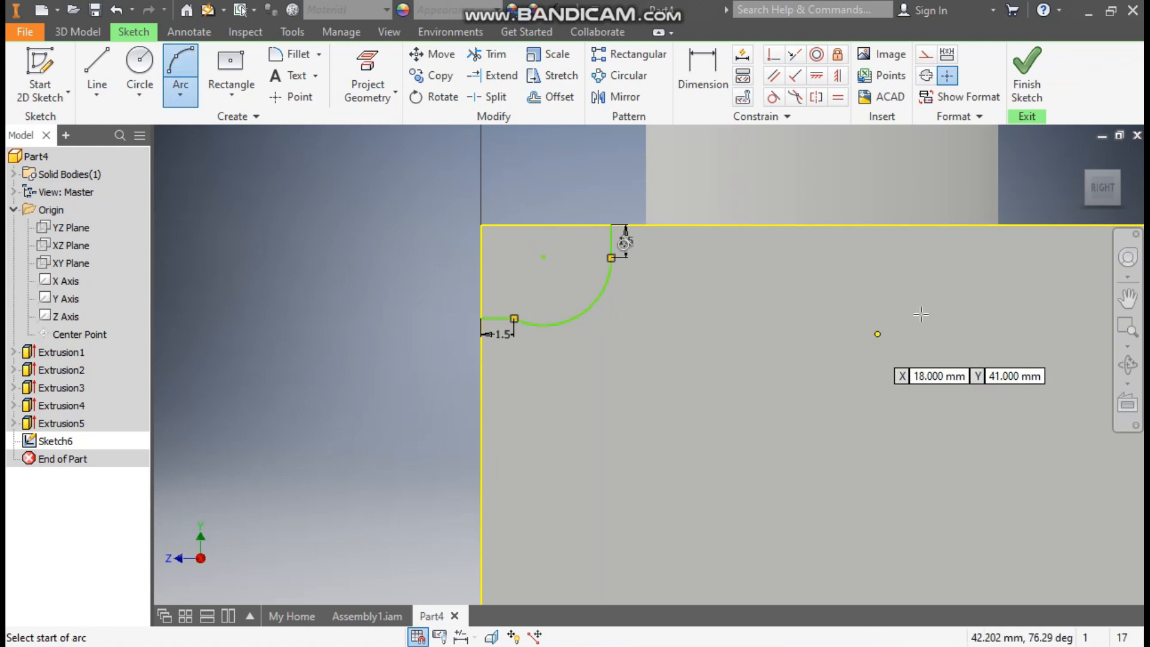
pyautogui.press('Escape')
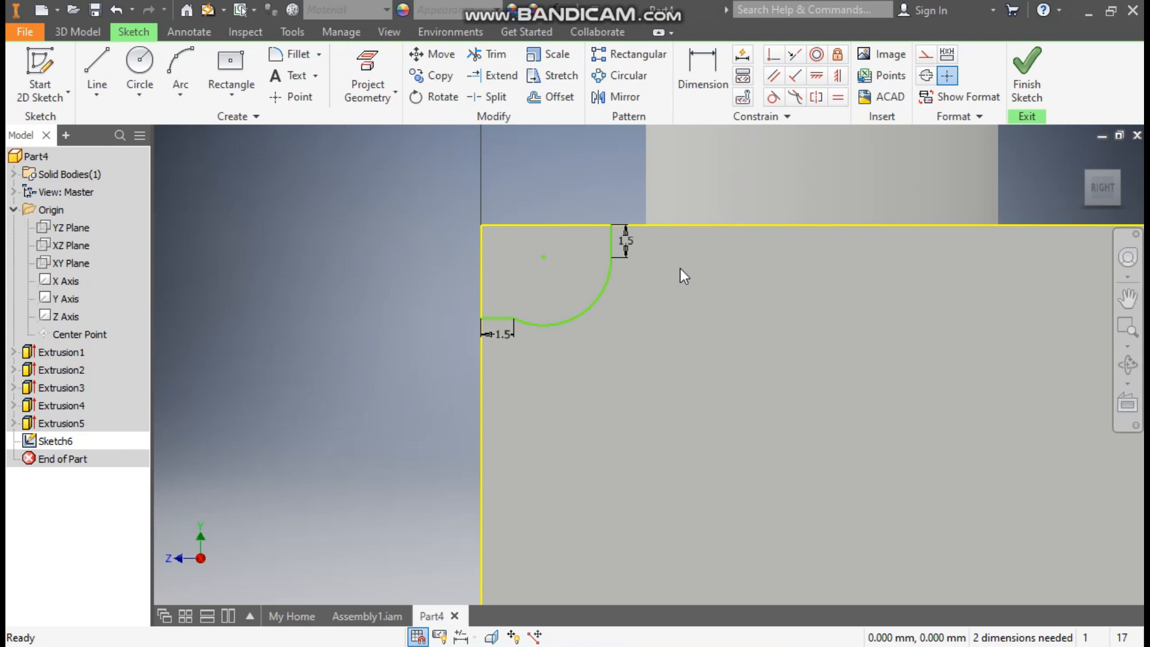
# - Dimension the arc's radius as 3 mm
pyautogui.click(695, 69)
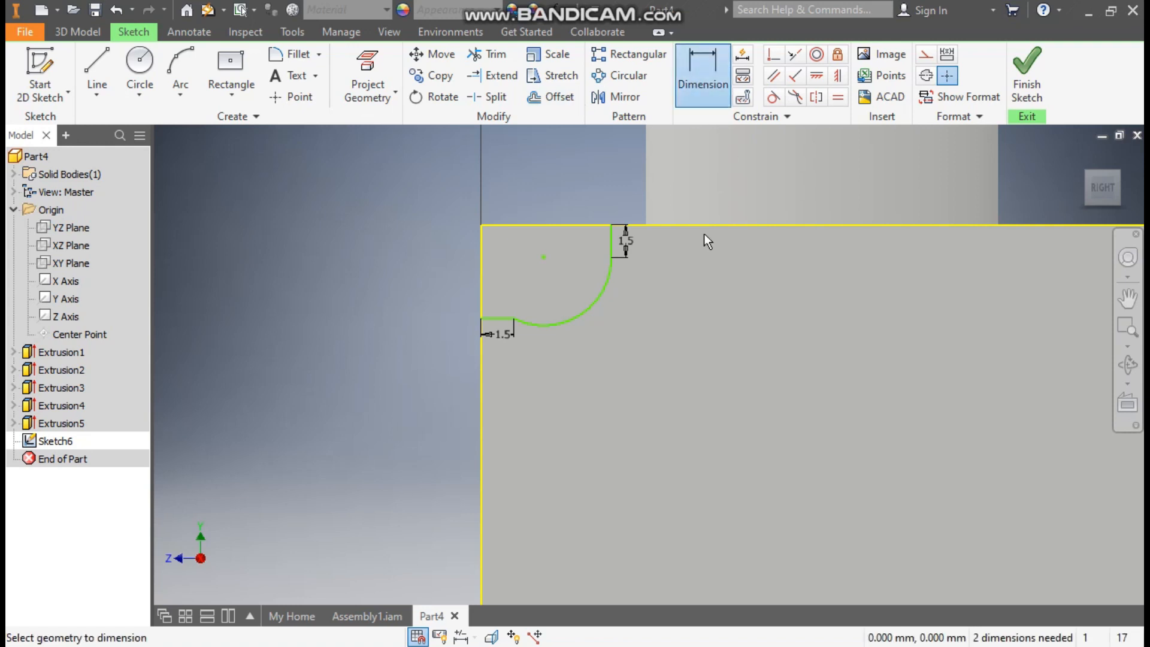
pyautogui.click(602, 294)
pyautogui.click(667, 336)
pyautogui.write('3')
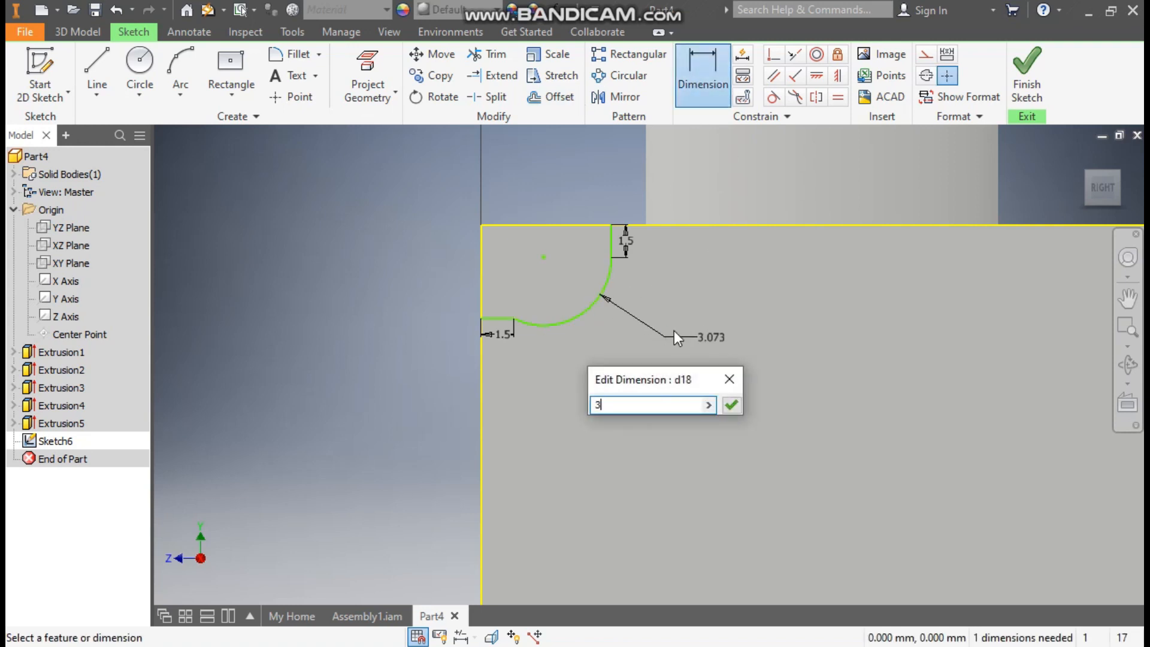
pyautogui.press('Return')
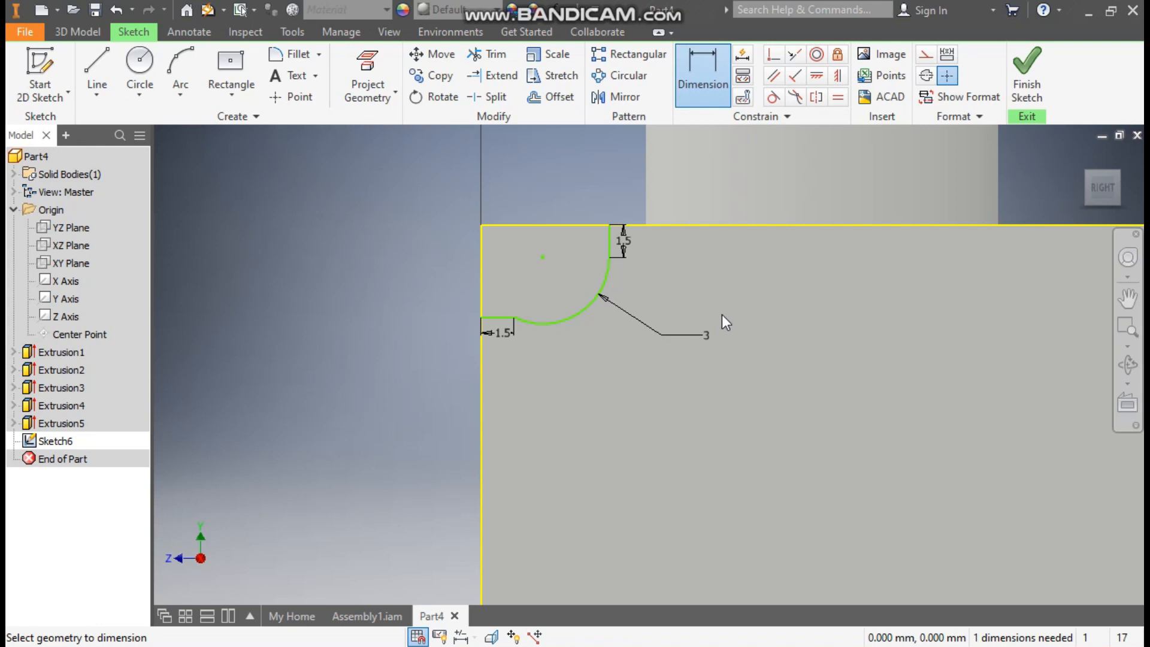
# - Apply tangent constraints between the arc and both the vertical and horizontal lines
pyautogui.click(773, 97)
pyautogui.click(616, 237)
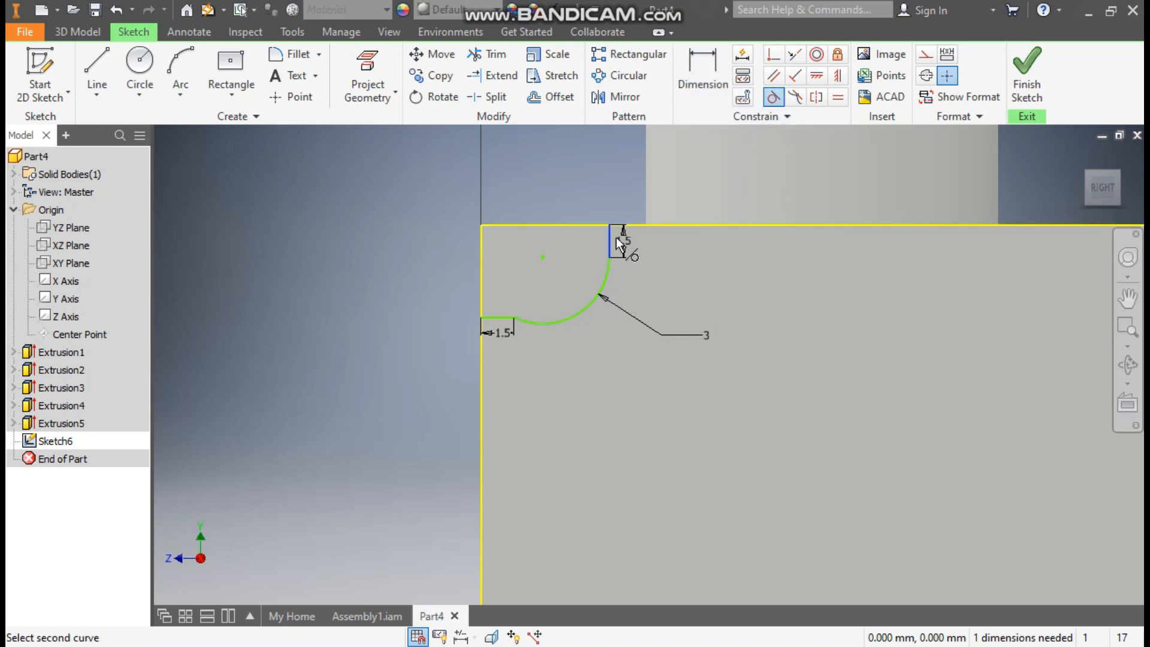
pyautogui.click(606, 272)
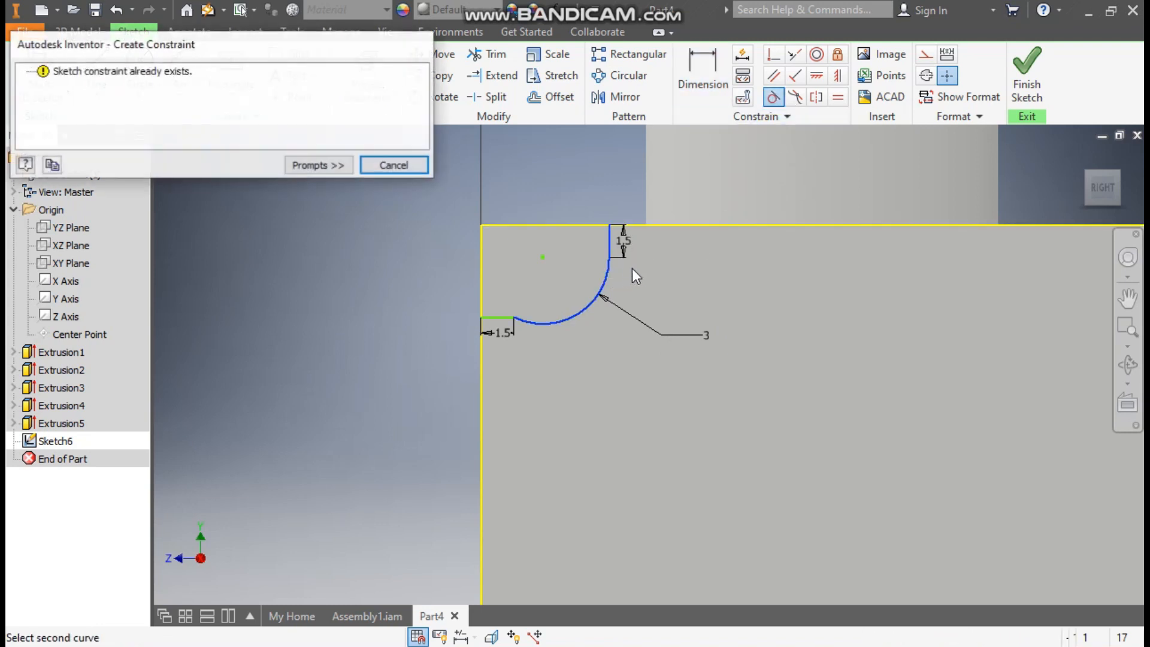
pyautogui.click(394, 163)
pyautogui.click(541, 322)
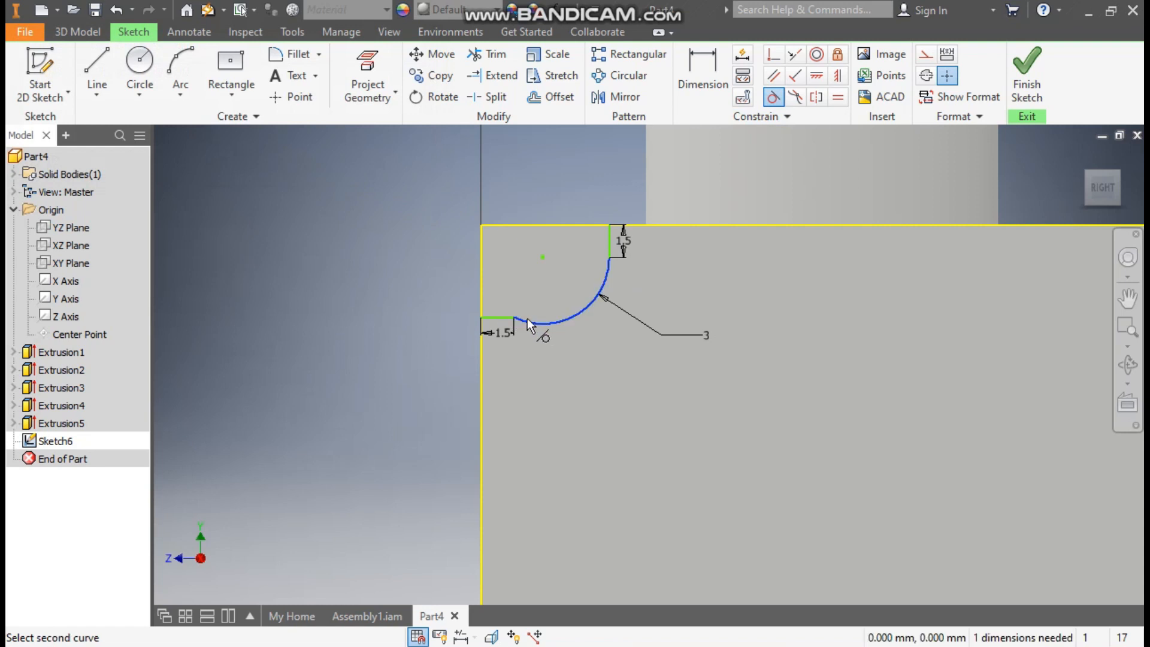
pyautogui.click(497, 317)
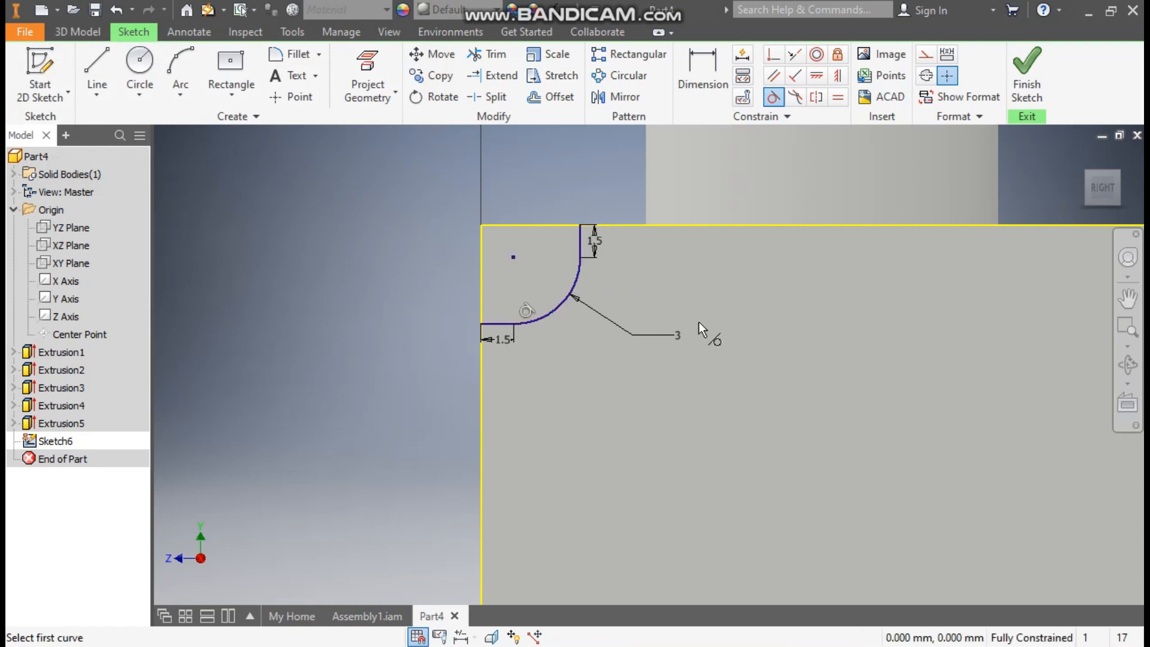
pyautogui.press('Escape')
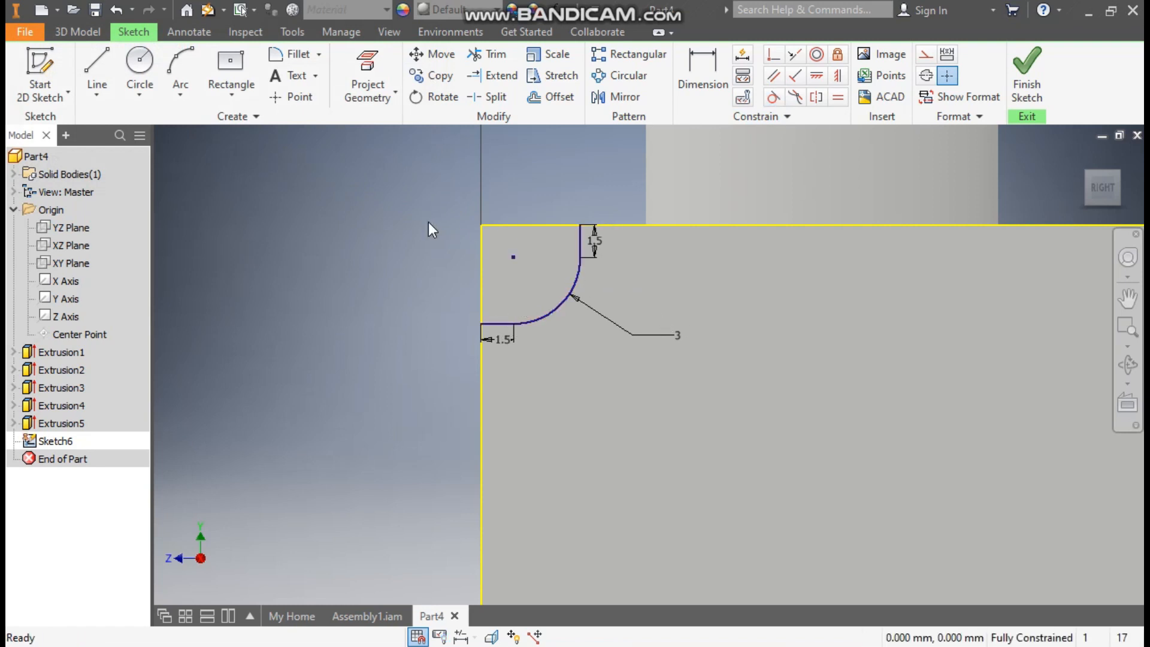
# - Close the corner profile with lines along the face's top and left edges, meeting at the corner
pyautogui.click(96, 71)
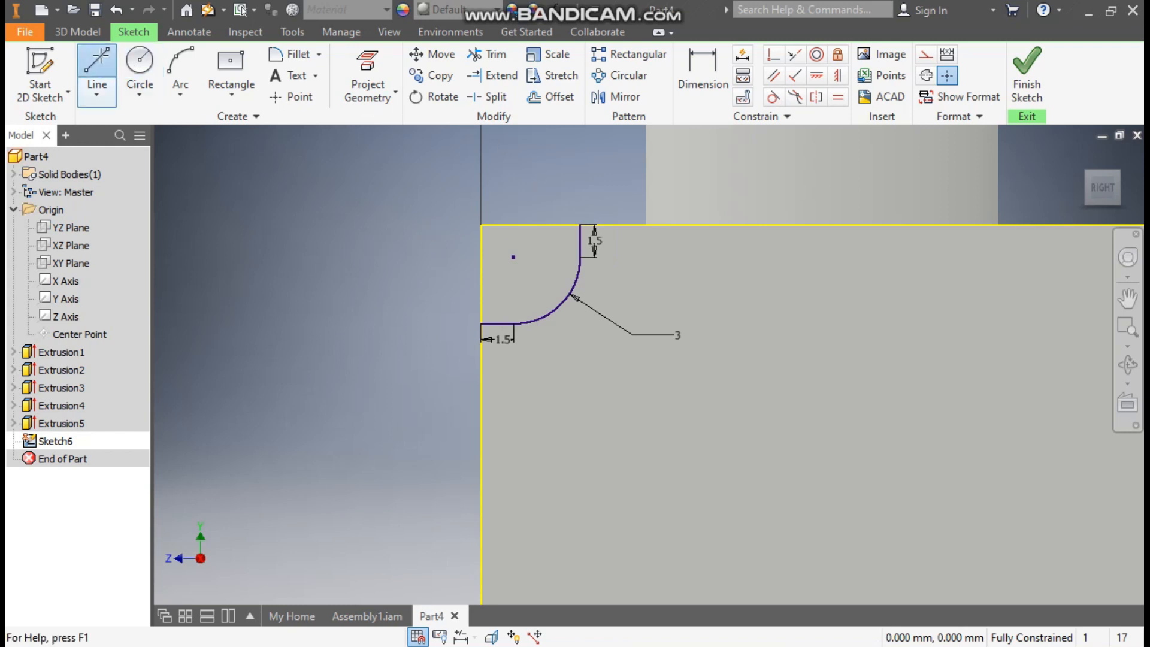
pyautogui.click(580, 225)
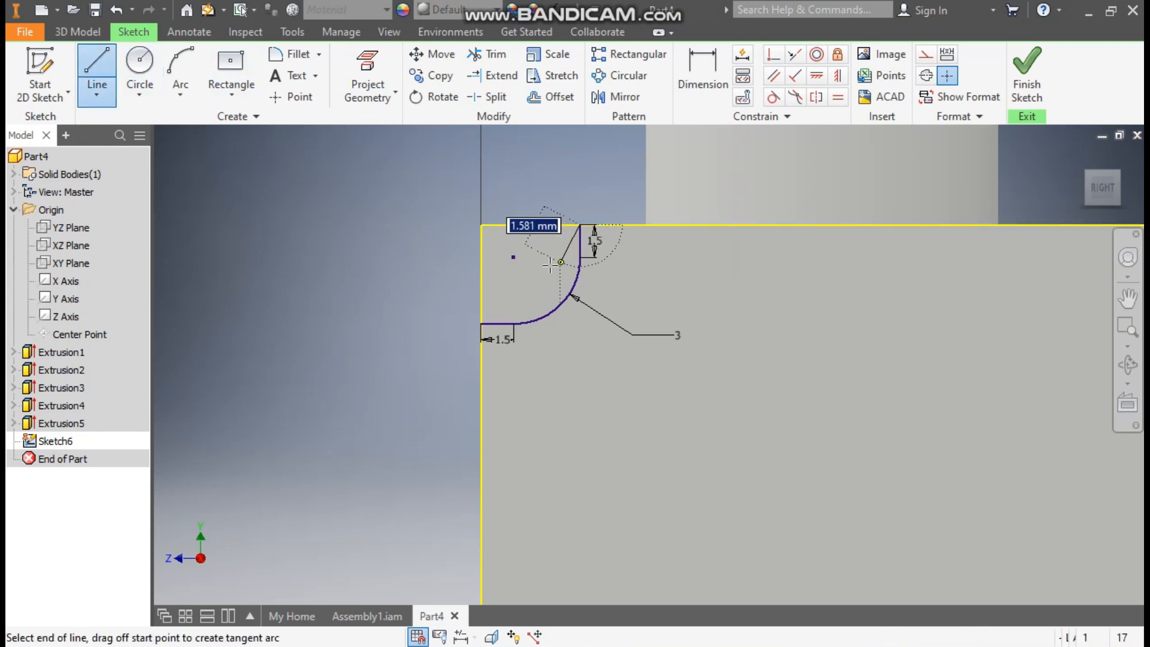
pyautogui.click(481, 225)
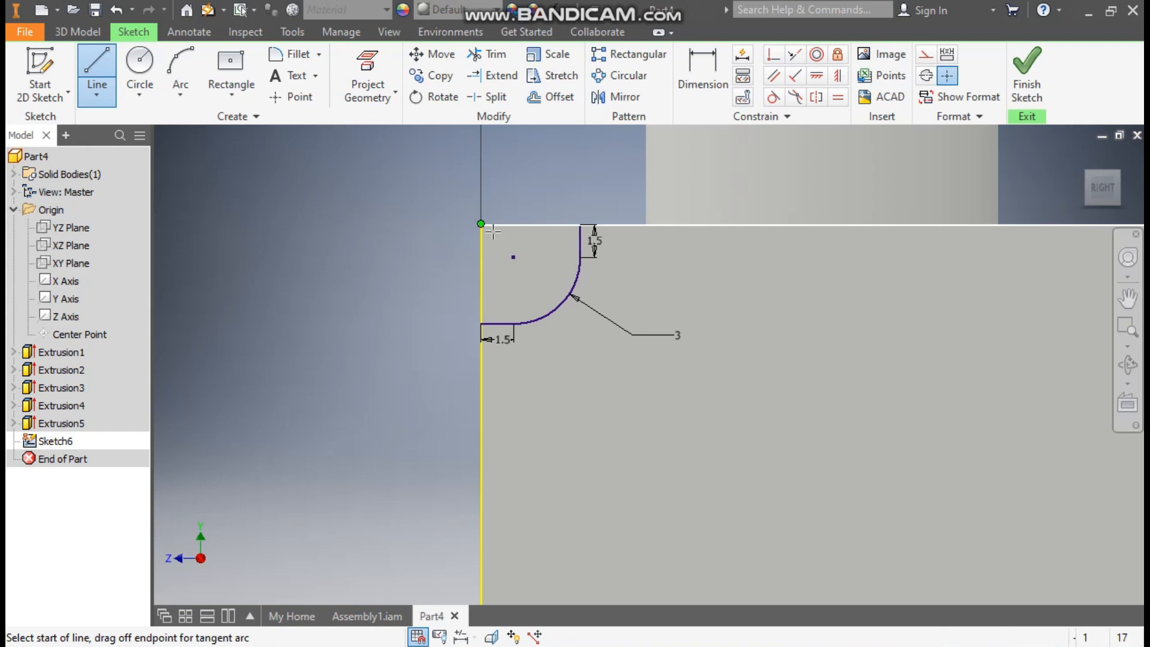
pyautogui.click(481, 322)
pyautogui.click(481, 225)
pyautogui.press('Escape')
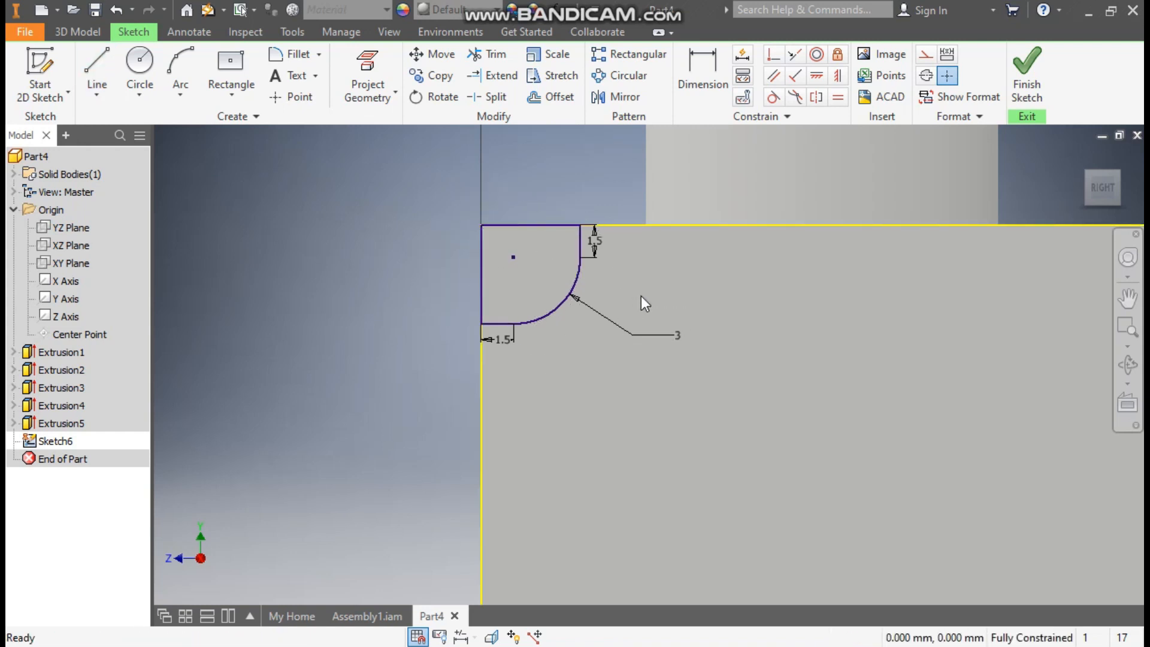
# - Convert the projected top and left face edges to construction lines
pyautogui.click(706, 224)
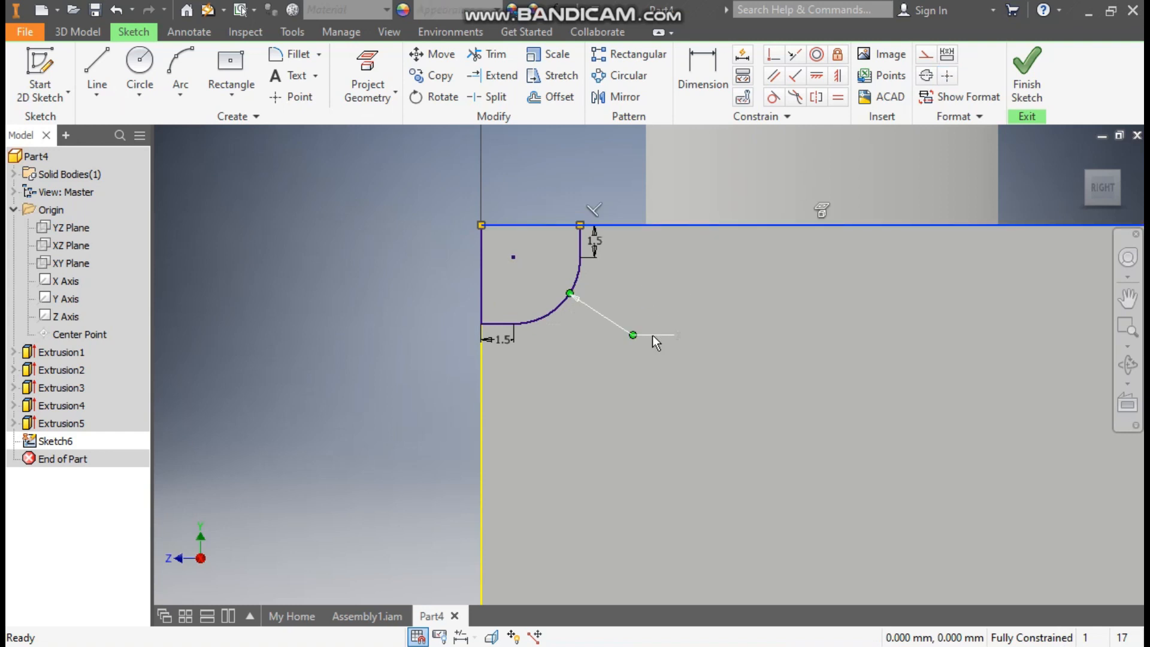
pyautogui.keyDown('ctrl'); pyautogui.click(482, 400); pyautogui.keyUp('ctrl')
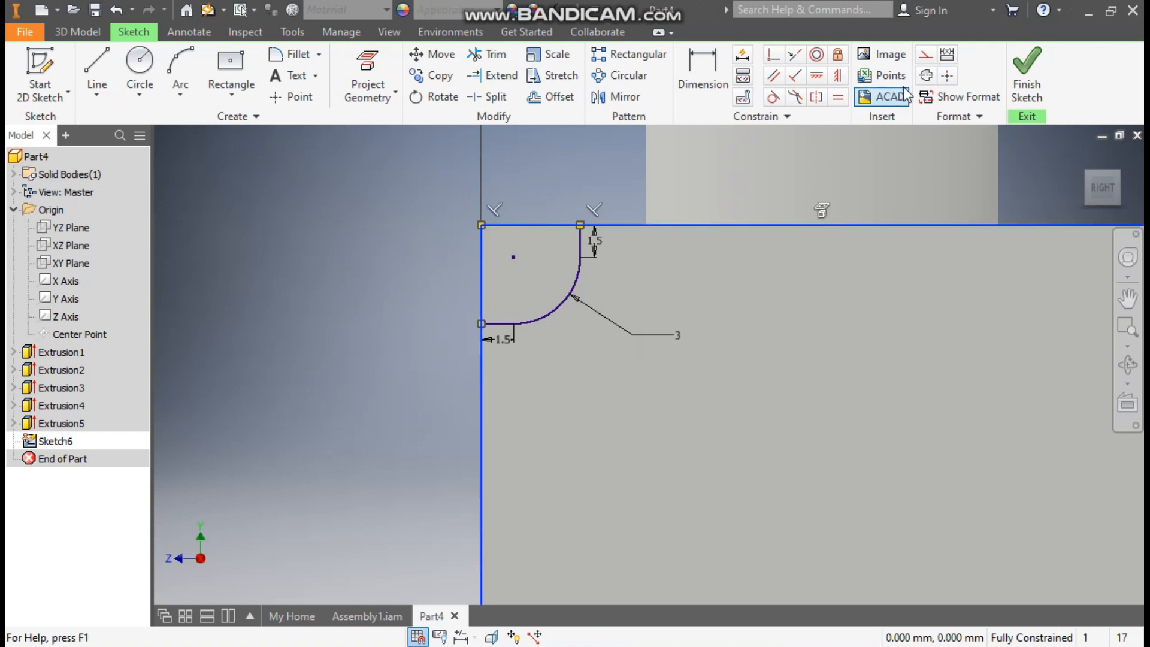
pyautogui.click(927, 59)
pyautogui.scroll(-4, 680, 294)
pyautogui.moveTo(680, 294)
pyautogui.mouseDown(button='middle')
pyautogui.moveTo(609, 282)
pyautogui.moveTo(549, 159)
pyautogui.moveTo(673, 259)
pyautogui.mouseUp(button='middle')
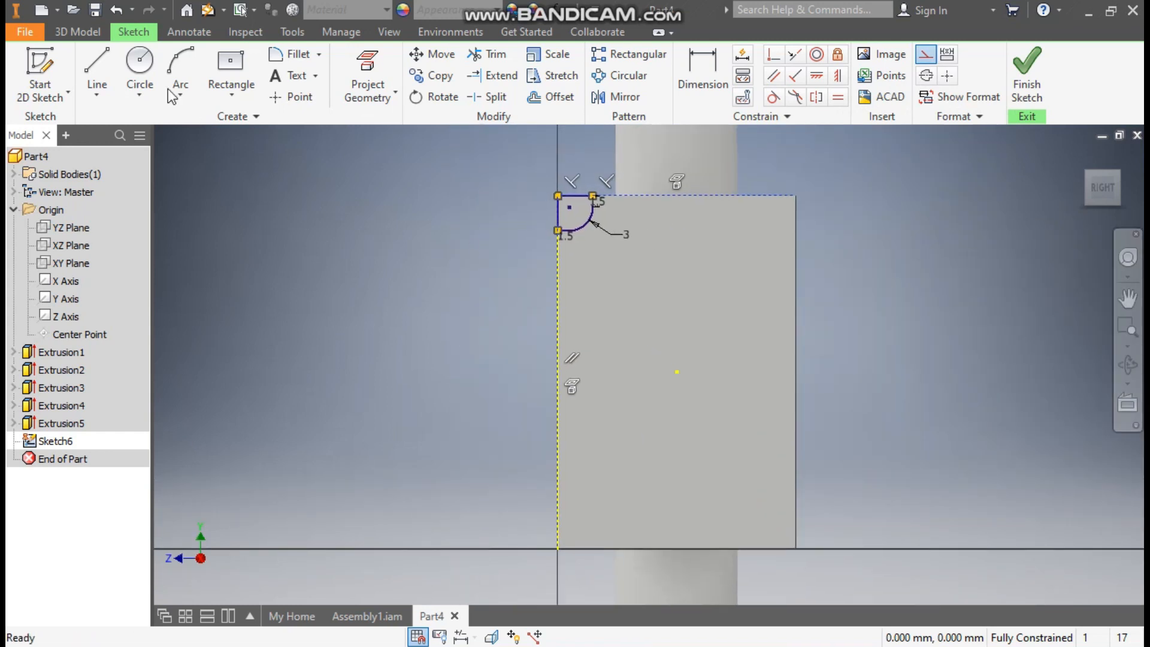
# - Extrude the corner profile as a cut through the block with the extents set to All
pyautogui.click(81, 34)
pyautogui.click(103, 85)
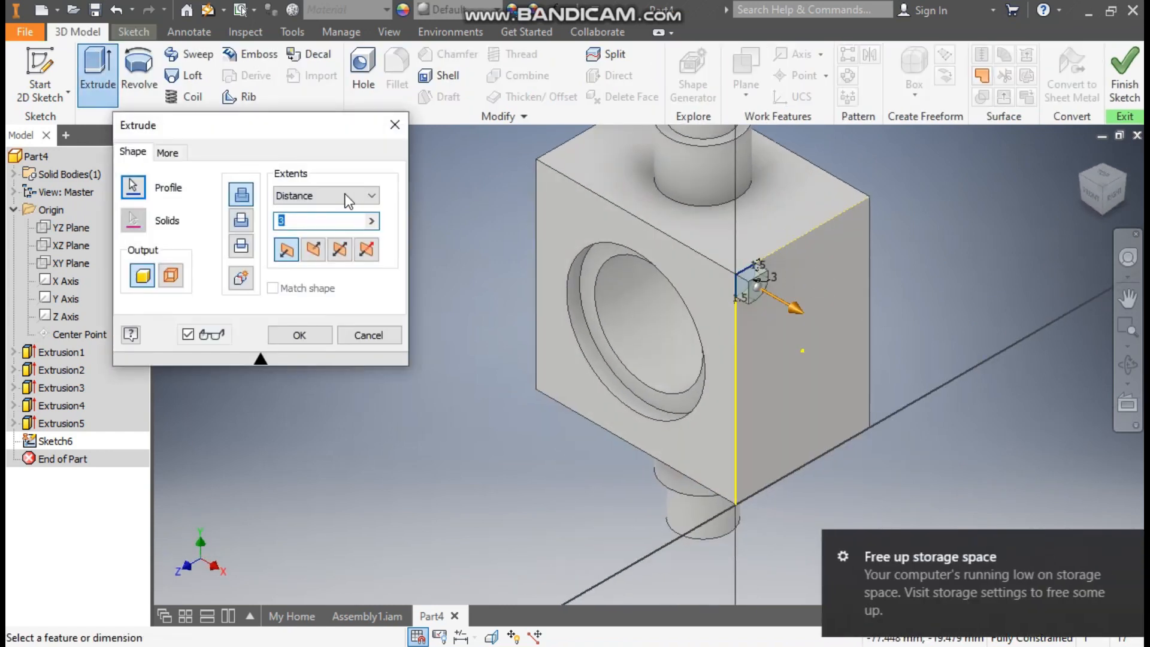
pyautogui.click(241, 221)
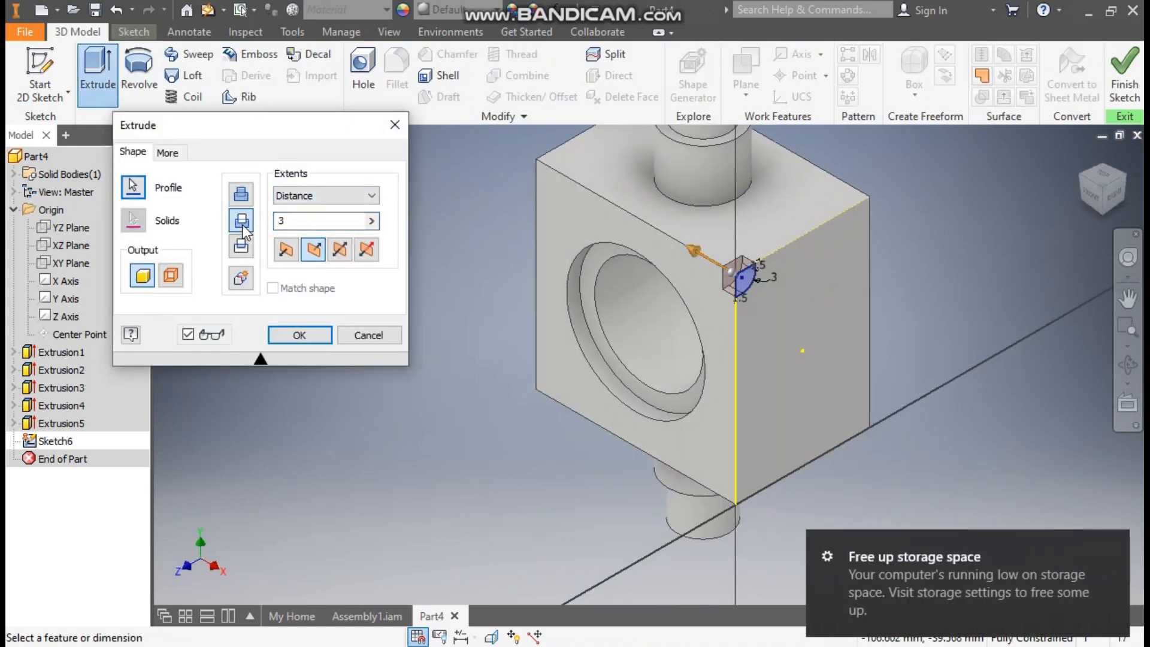
pyautogui.click(334, 196)
pyautogui.click(312, 258)
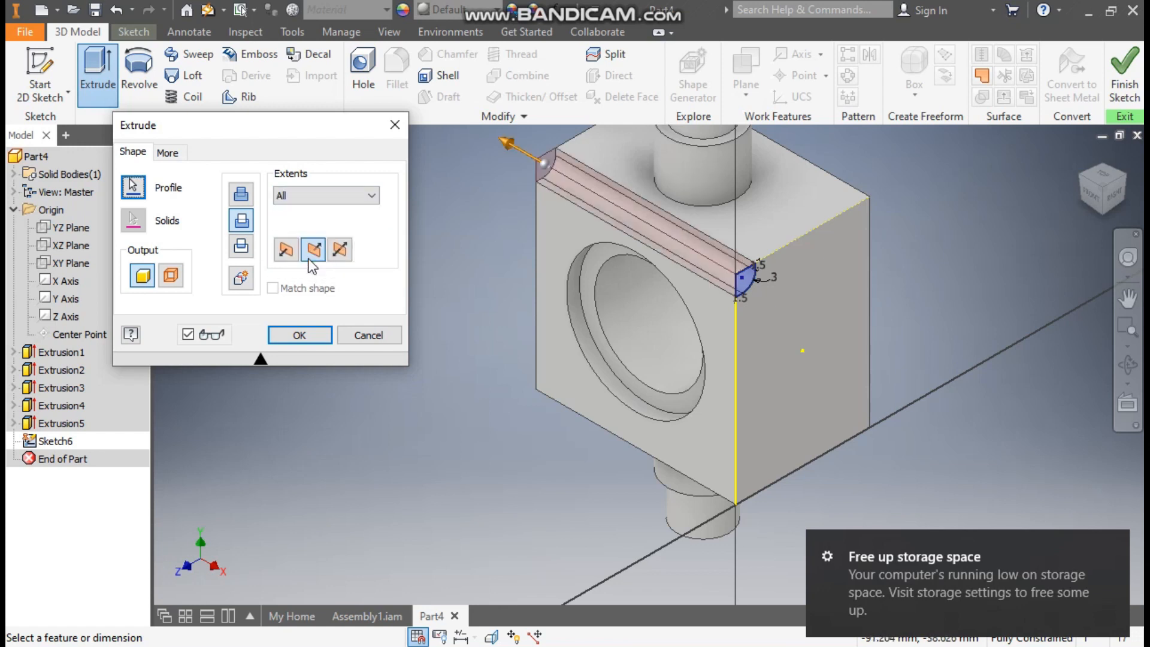
pyautogui.click(321, 335)
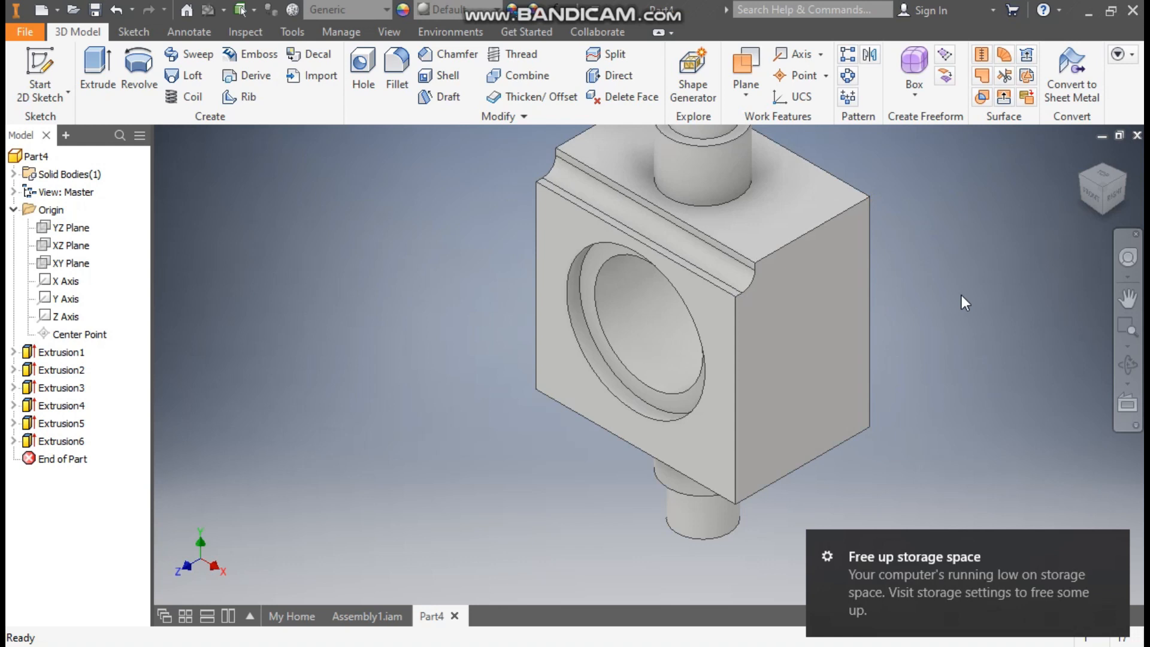
# - Mirror the rounded corner cut about the XY plane to the opposite upper edge of the block
pyautogui.click(871, 68)
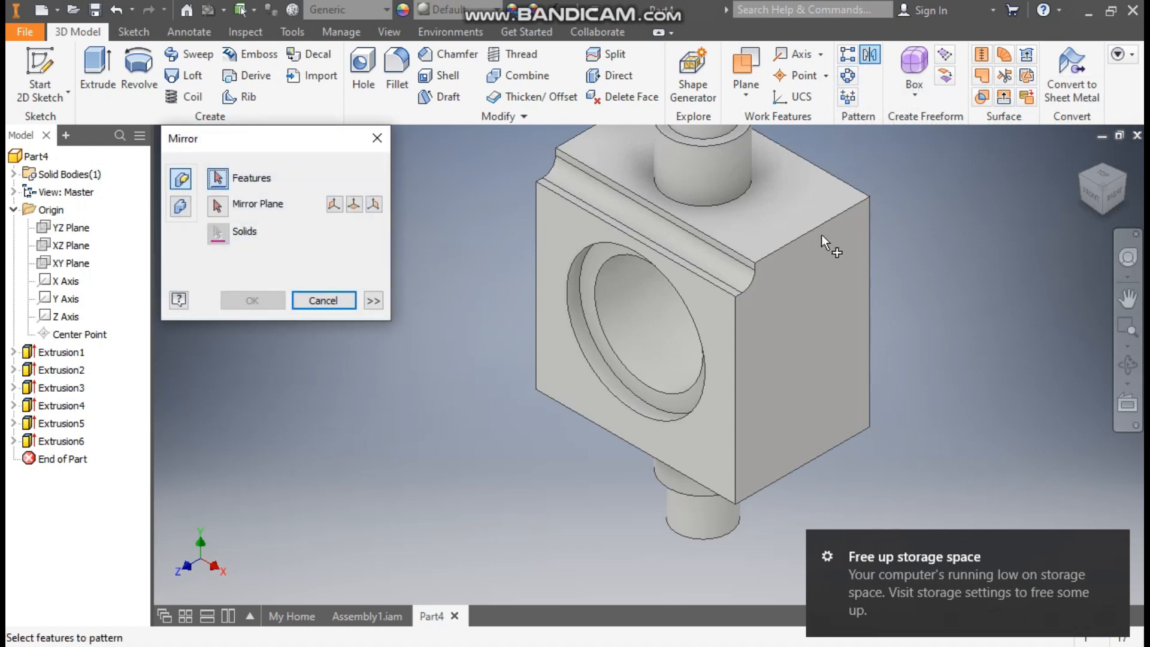
pyautogui.click(724, 276)
pyautogui.click(219, 209)
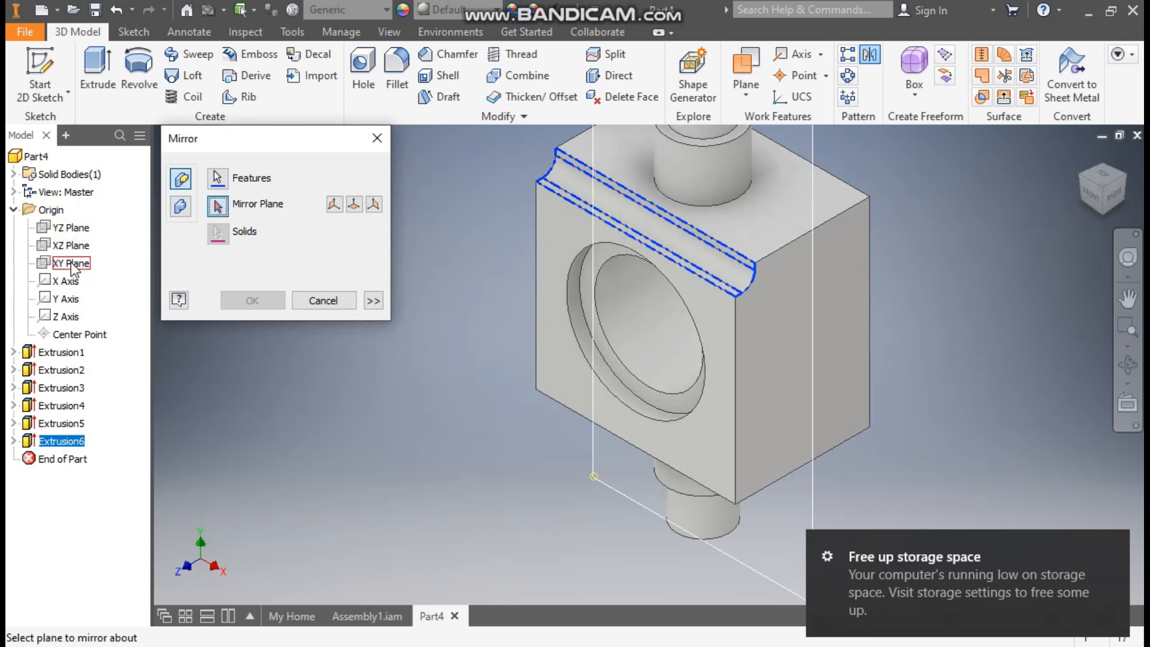
pyautogui.click(72, 263)
pyautogui.click(257, 299)
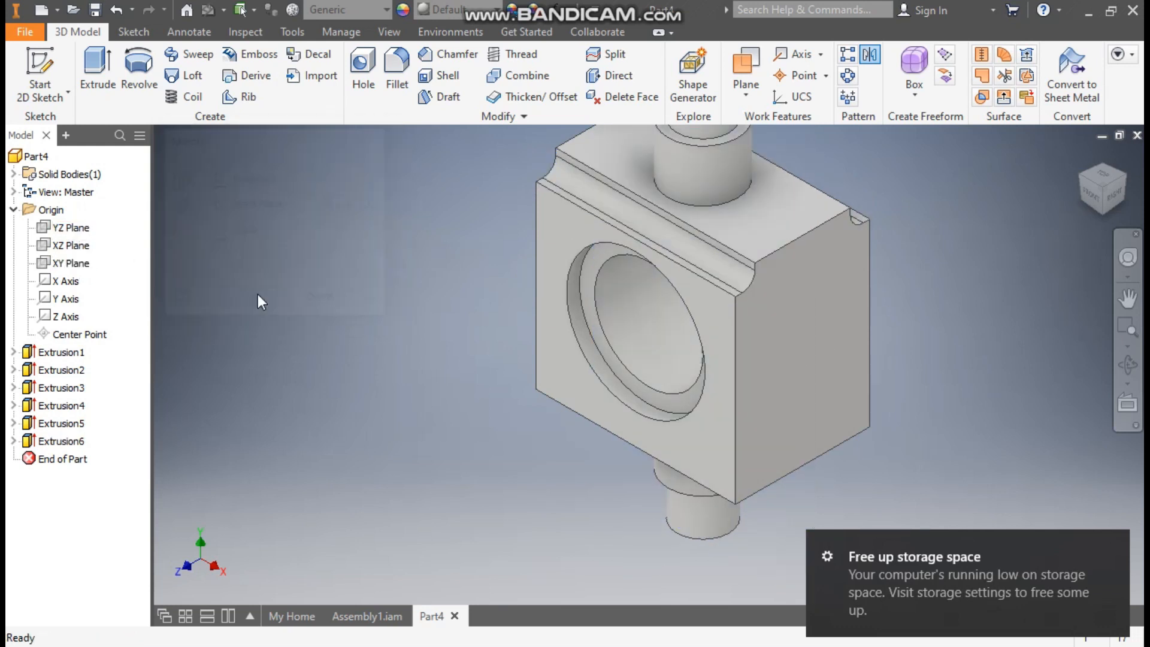
# - Mirror the rounded upper edge cut and its mirrored copy about the XZ plane to the block's lower edges
pyautogui.moveTo(1001, 253); pyautogui.dragTo(992, 296, button='middle')
pyautogui.click(870, 55)
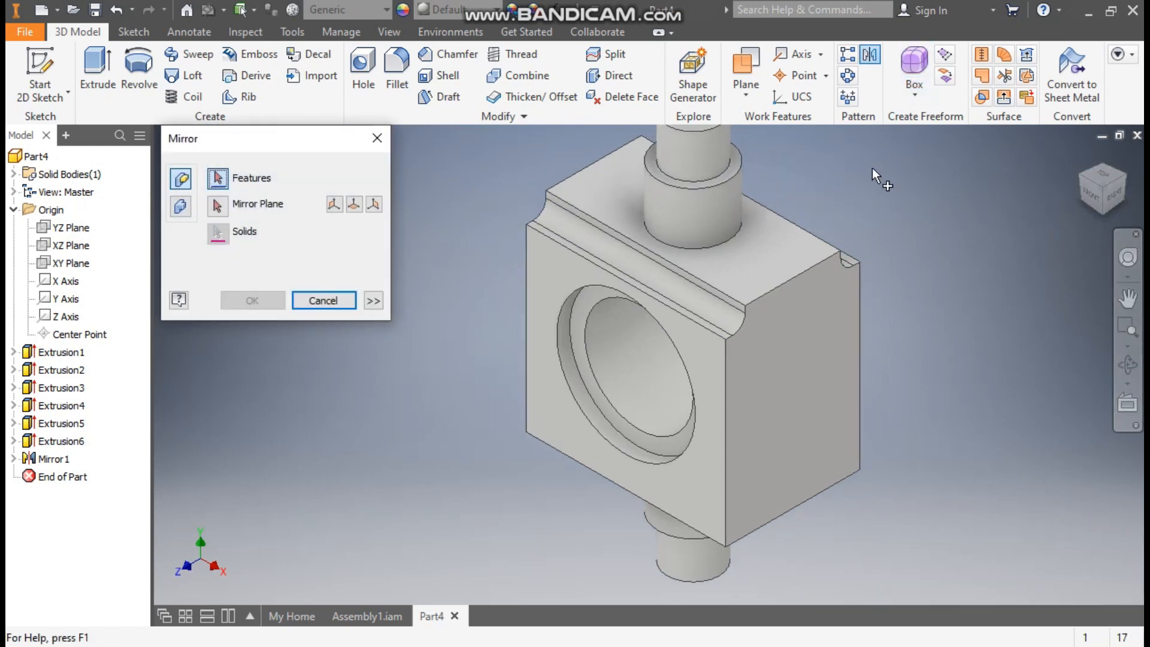
pyautogui.click(726, 294)
pyautogui.click(60, 459)
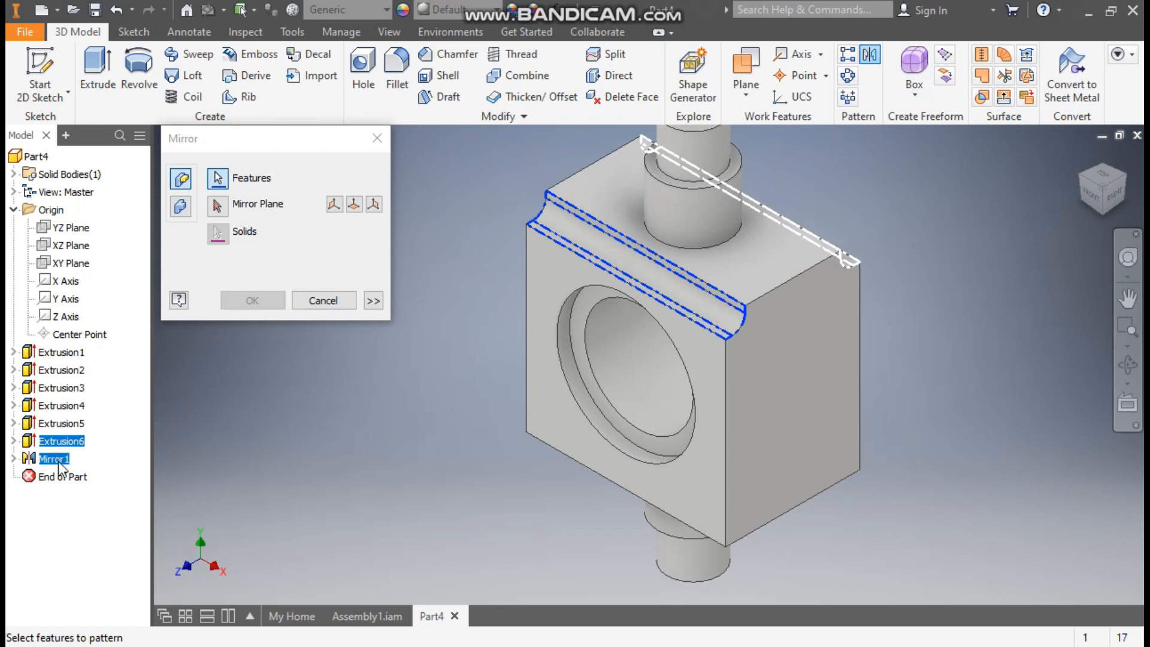
pyautogui.click(217, 206)
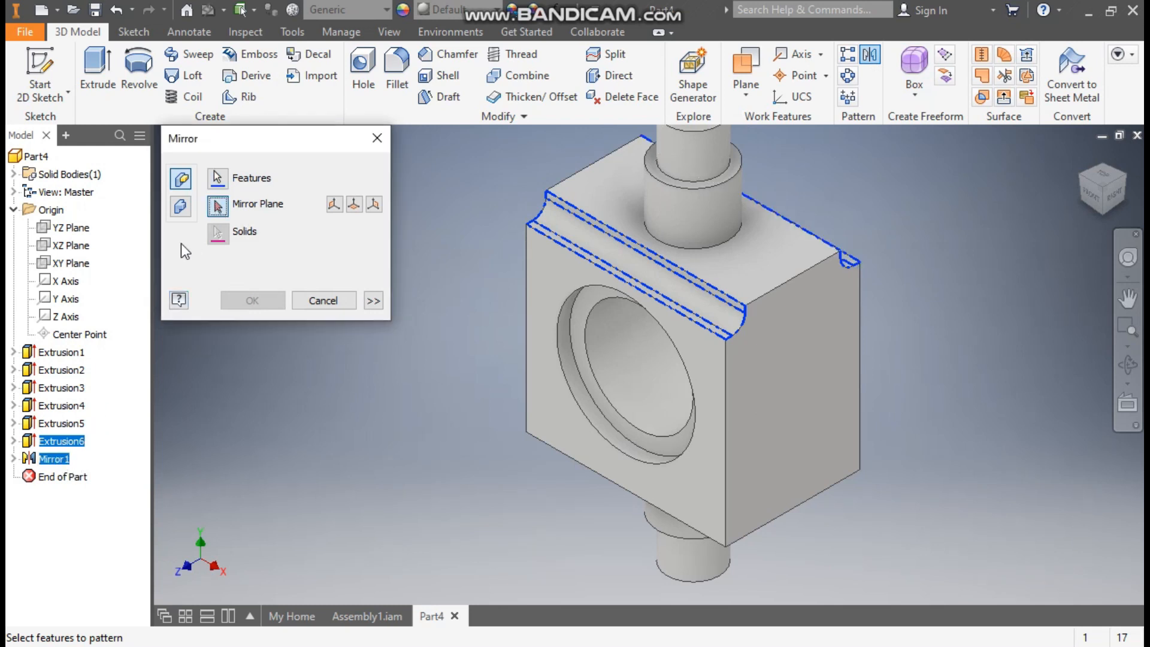
pyautogui.click(63, 252)
pyautogui.click(254, 301)
pyautogui.scroll(2, 473, 257)
pyautogui.moveTo(472, 258); pyautogui.dragTo(469, 298, button='middle')
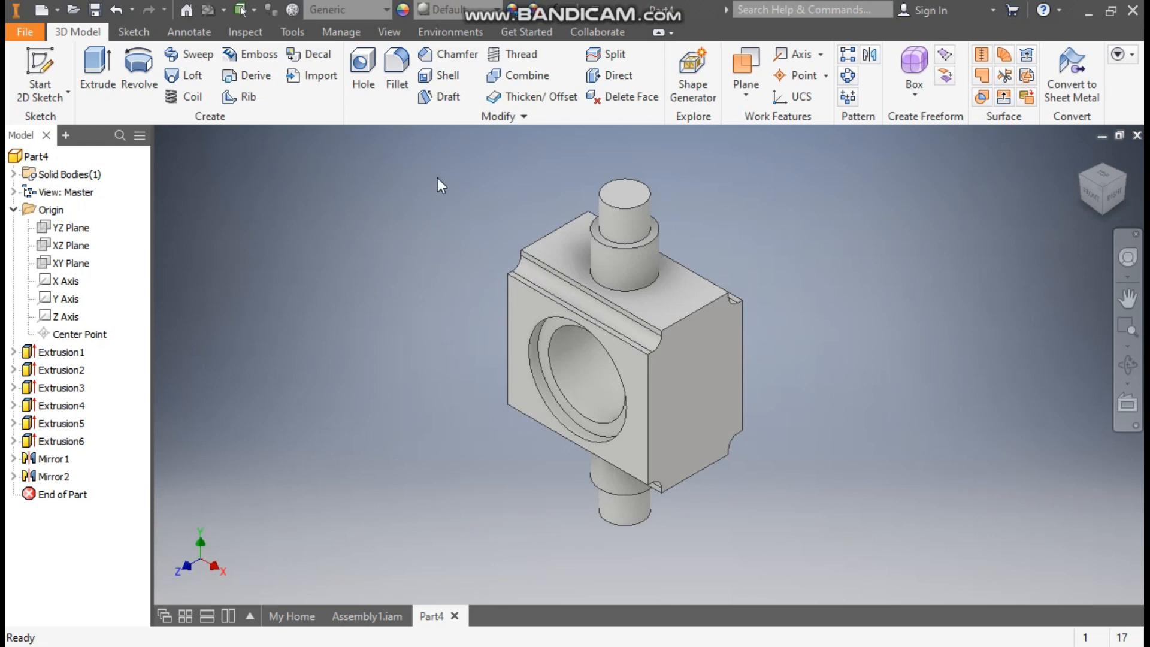
# - Set the part's appearance to Blue - Wall Paint - Glossy from the Inventor Material Library
pyautogui.click(452, 17)
pyautogui.scroll(12, 492, 293)
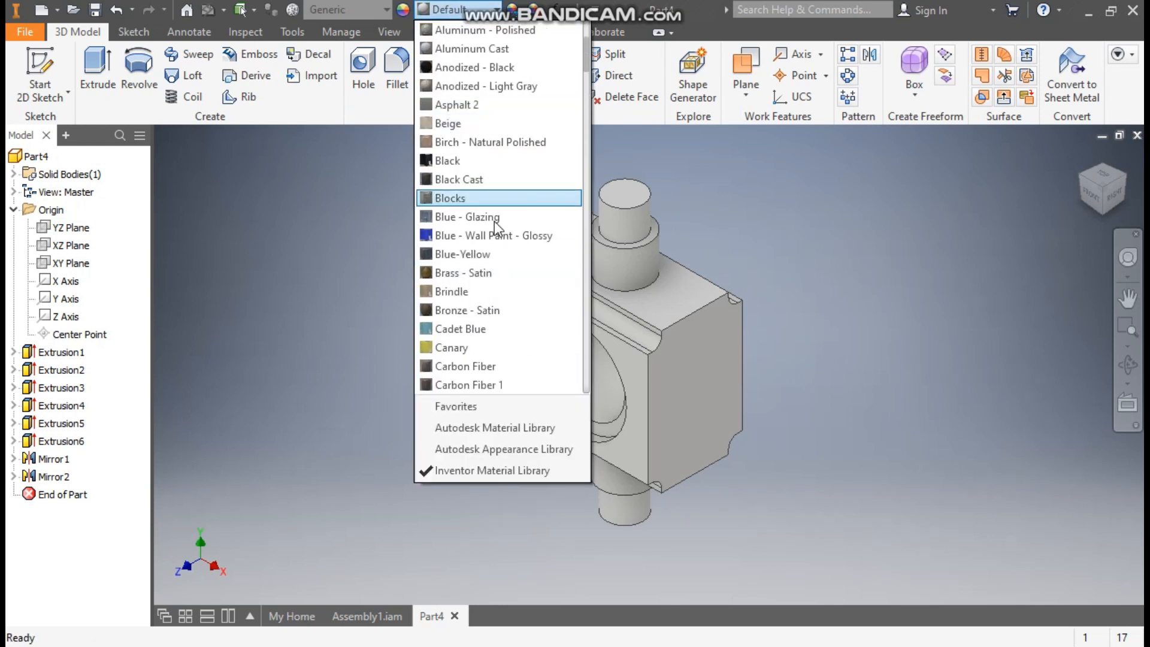
pyautogui.click(490, 235)
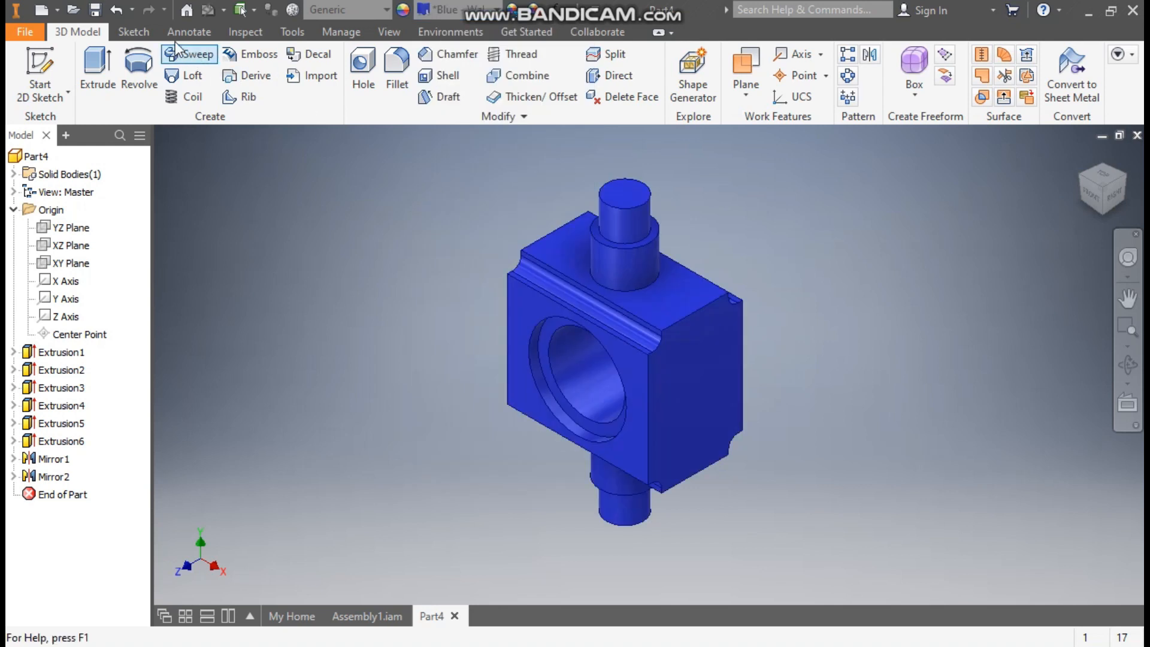
# - Save the part as HOOK ANCHOR in the ASSY folder and close it
pyautogui.click(96, 12)
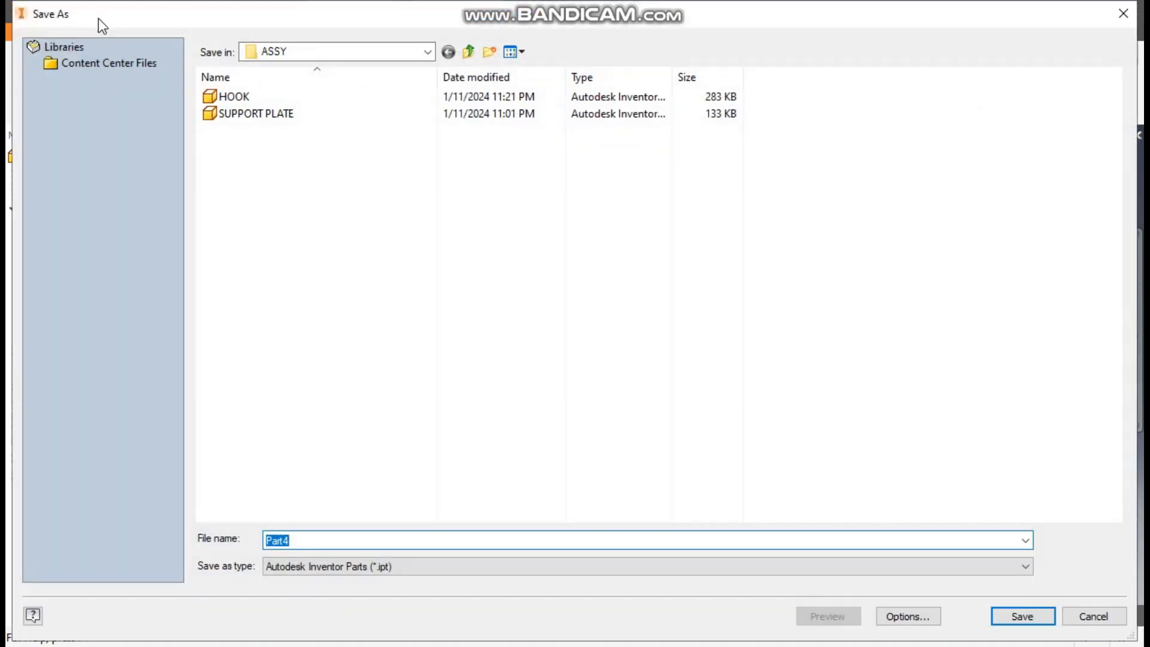
pyautogui.write('HOOK AN')
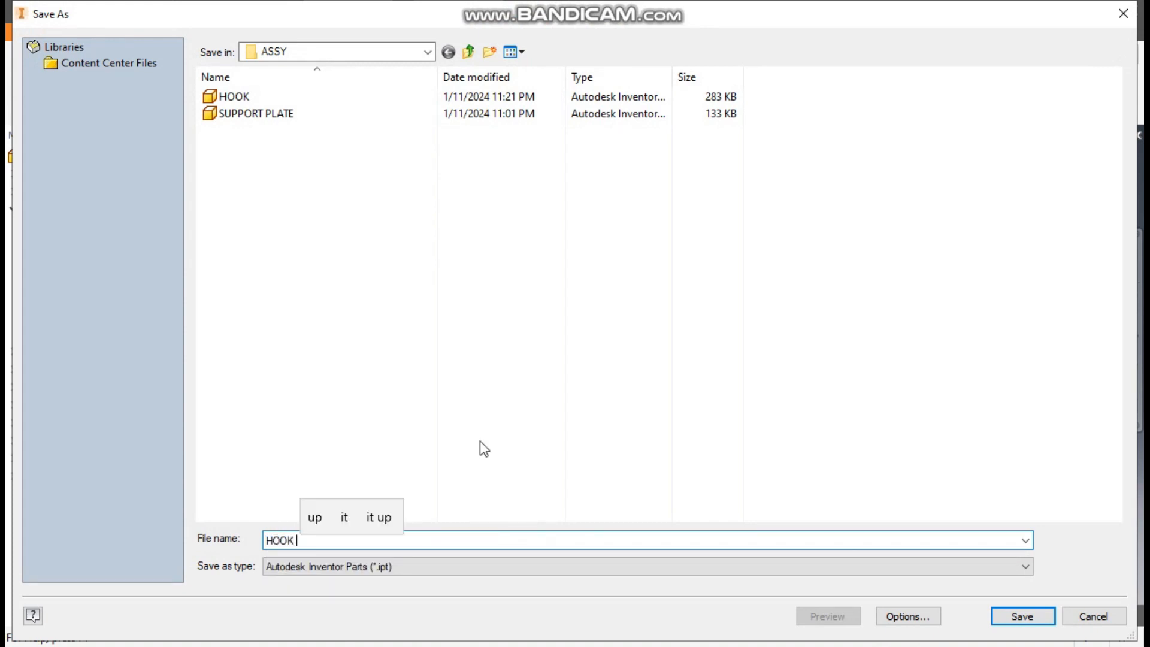
pyautogui.write('CHOR')
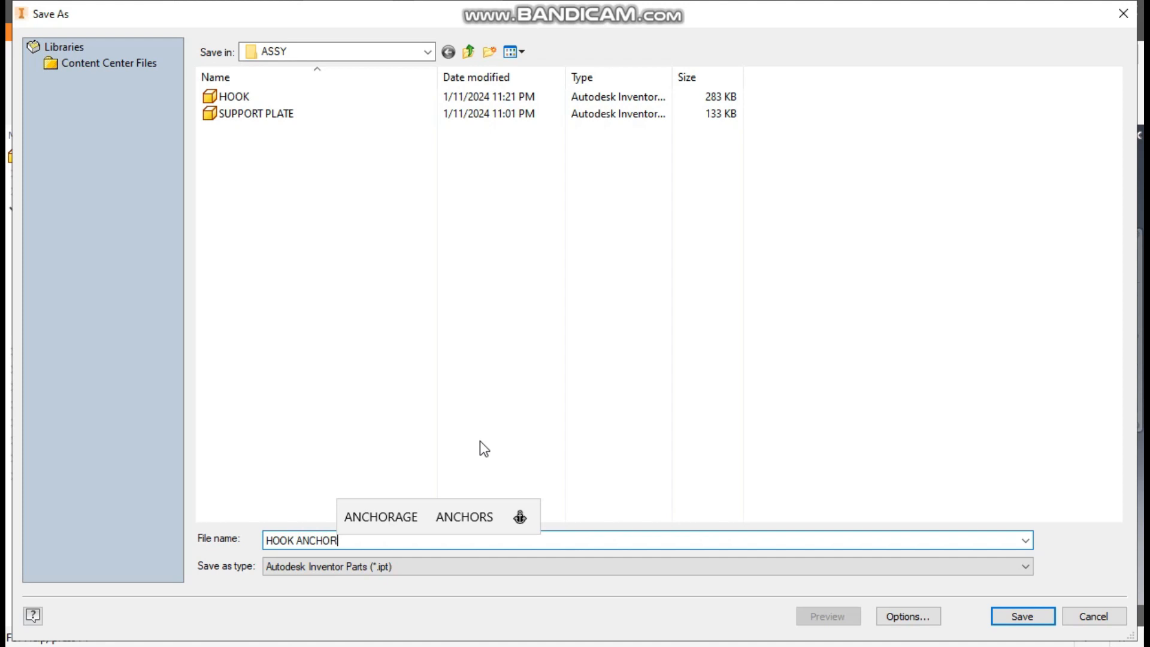
pyautogui.press('Return')
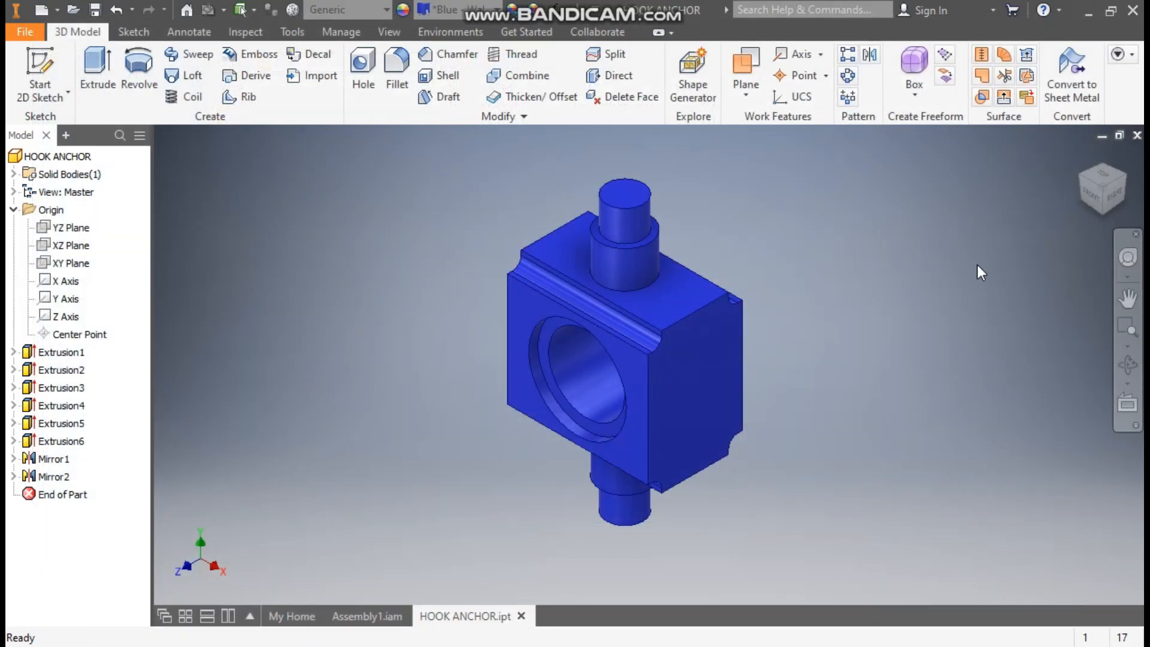
pyautogui.click(1136, 136)
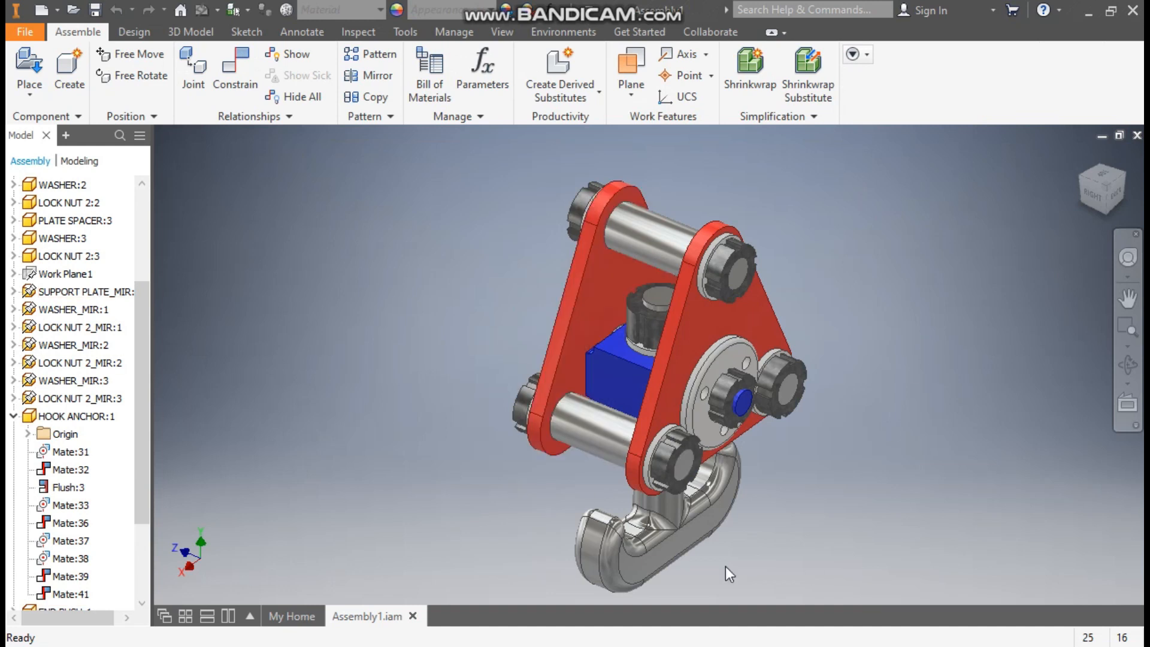
# - Open the lower plate spacer for in-place editing in the hook assembly and examine its stepped shape
pyautogui.doubleClick(596, 441)
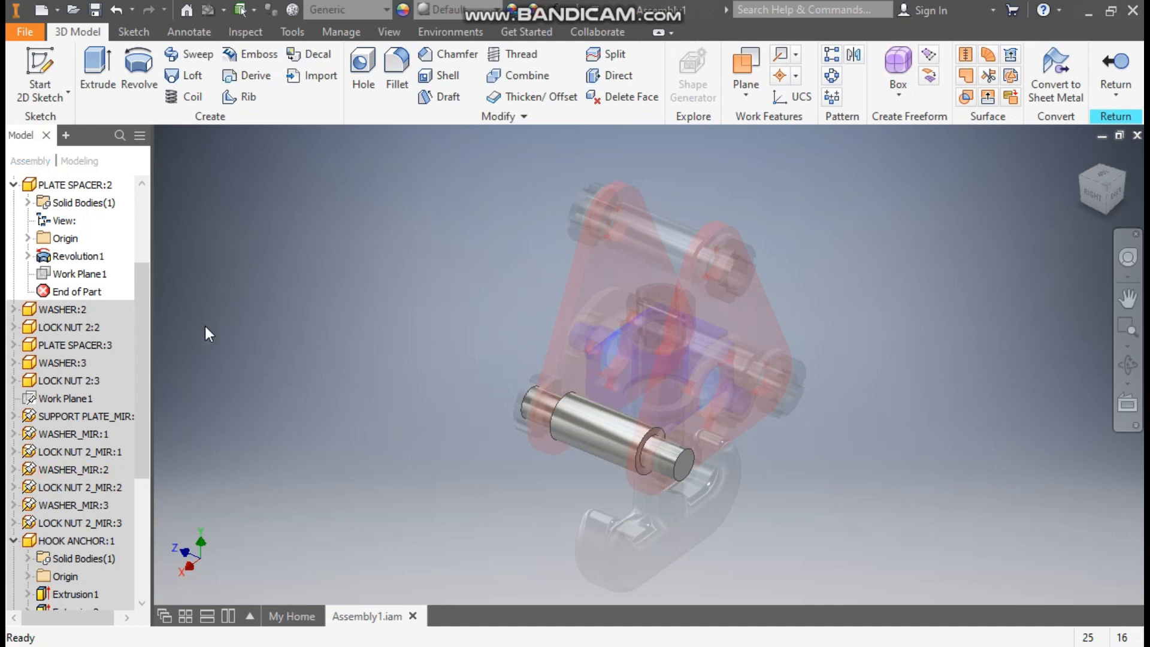
pyautogui.click(69, 184)
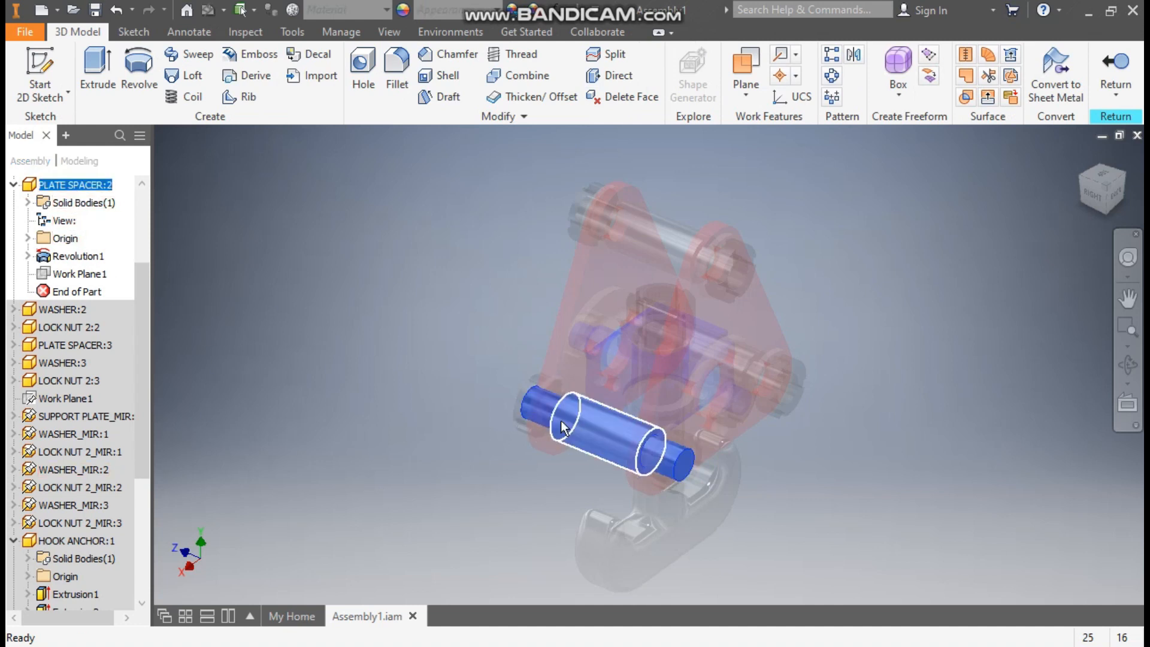
pyautogui.click(391, 378)
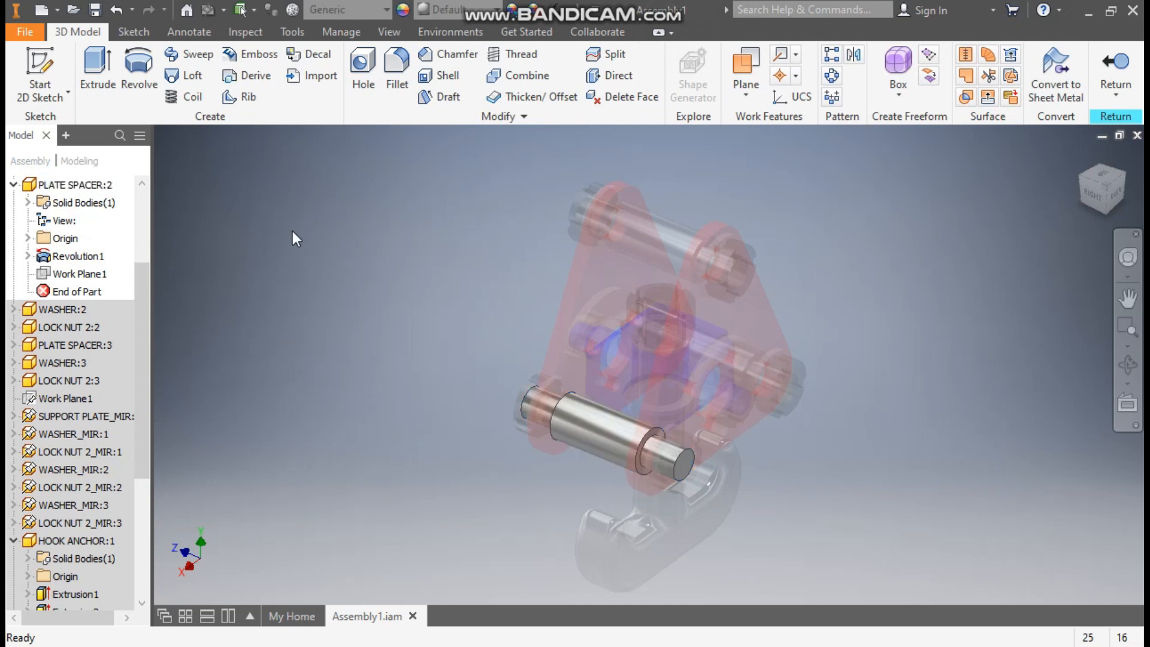
# - Create a new part from the metric Standard (mm).ipt template and start a 2D sketch on the front XY plane
pyautogui.click(40, 10)
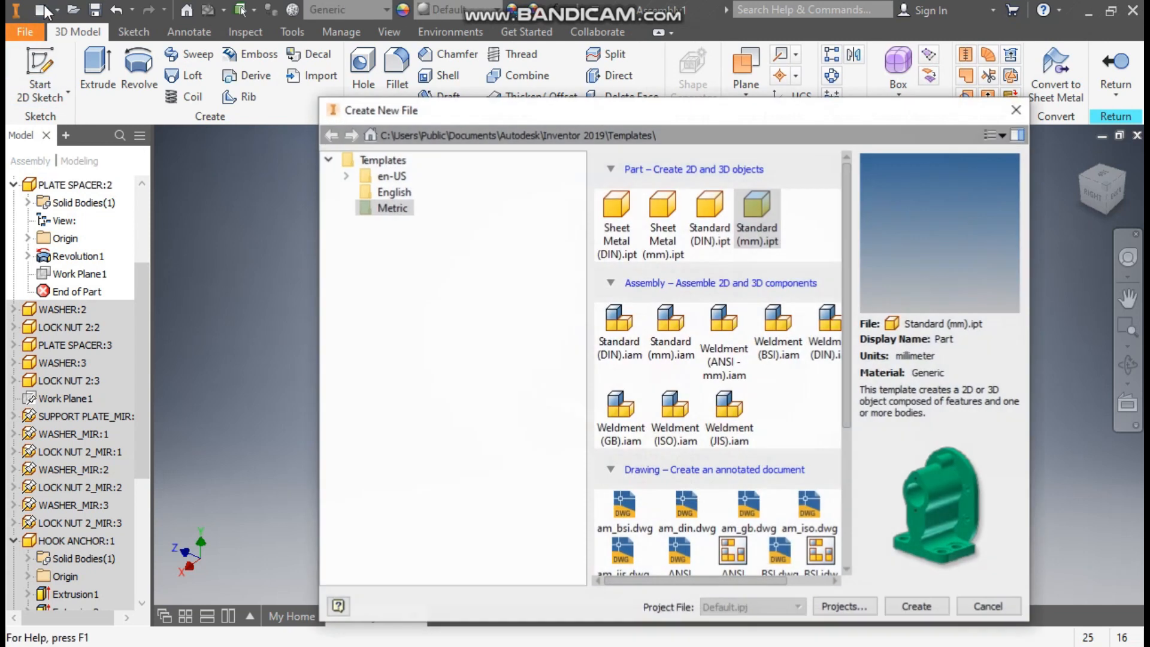
pyautogui.click(757, 211)
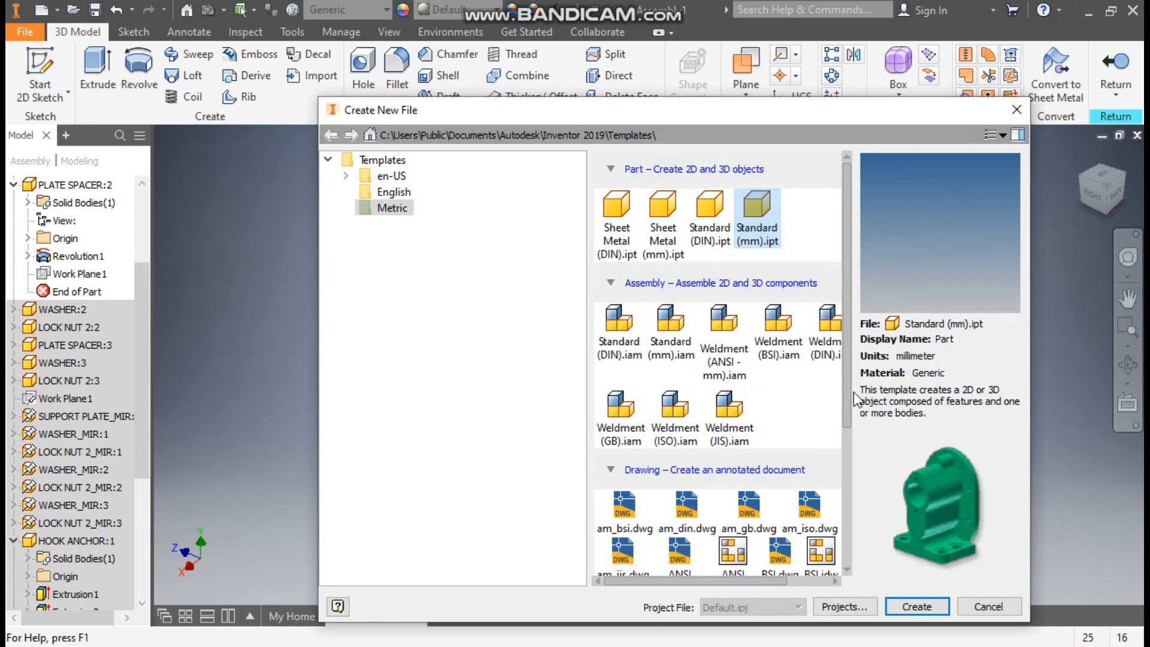
pyautogui.click(931, 612)
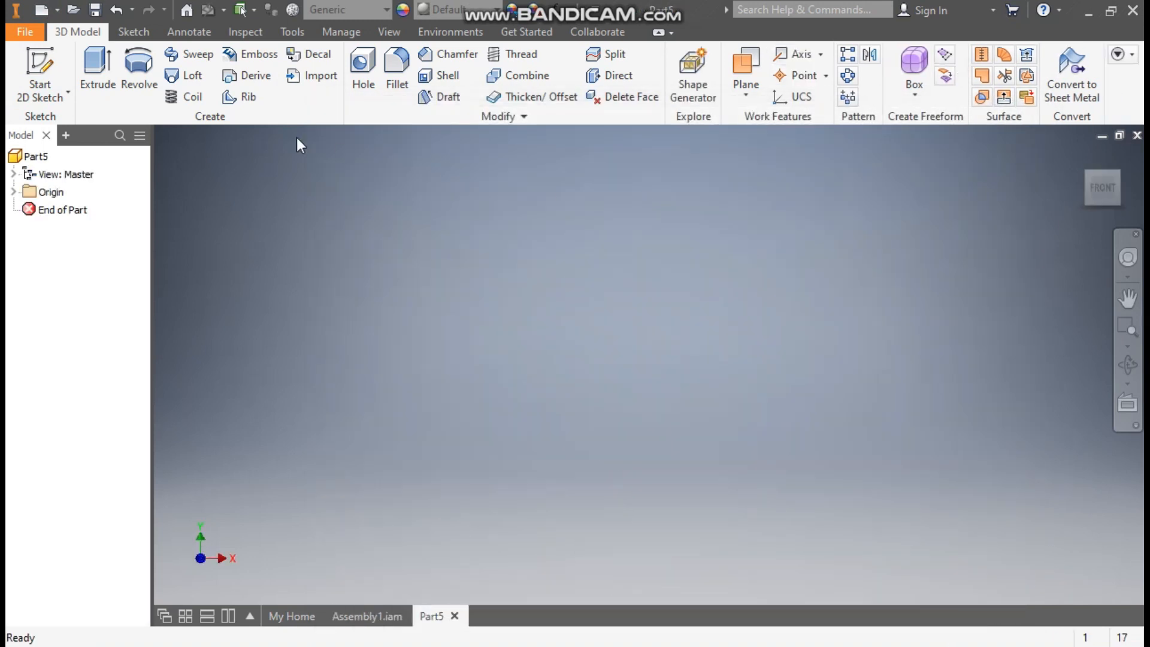
pyautogui.click(25, 63)
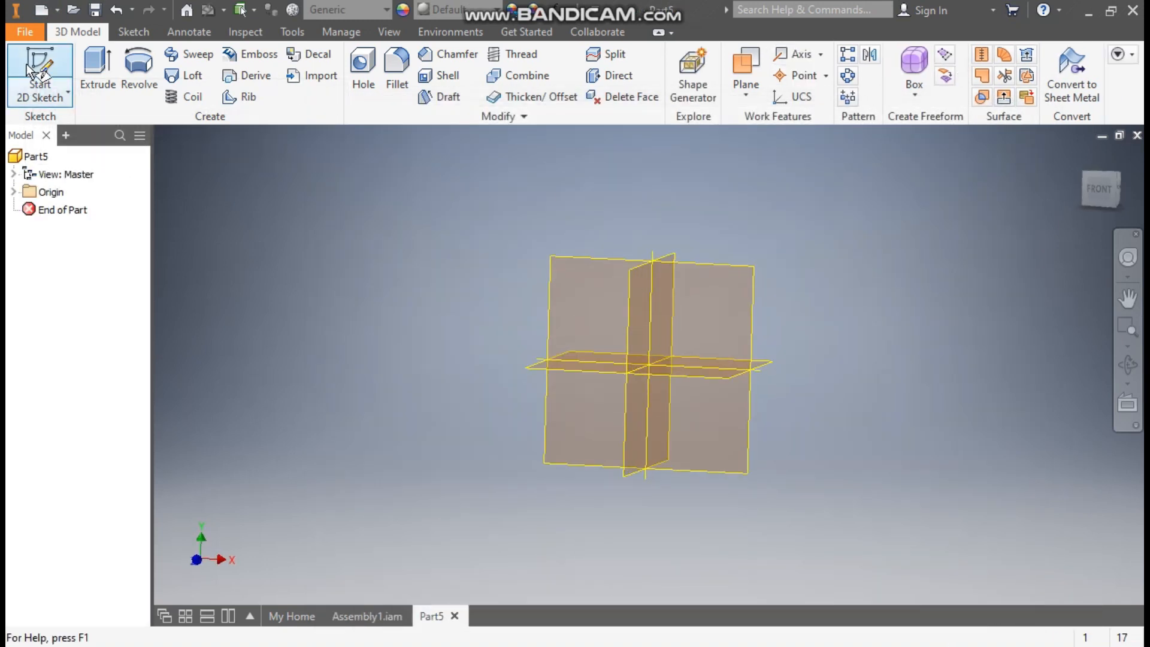
pyautogui.click(563, 197)
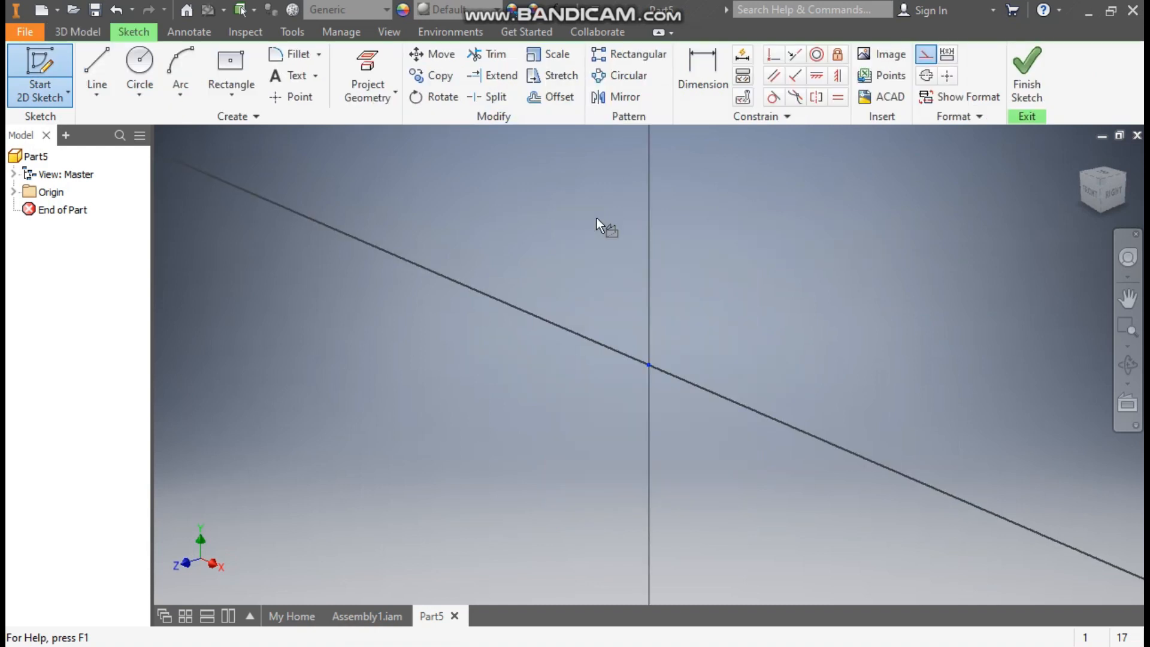
# - Sketch a closed stepped profile from the origin, about 15 mm high and 9 mm wide, with a 6 mm wide upper section
pyautogui.click(97, 65)
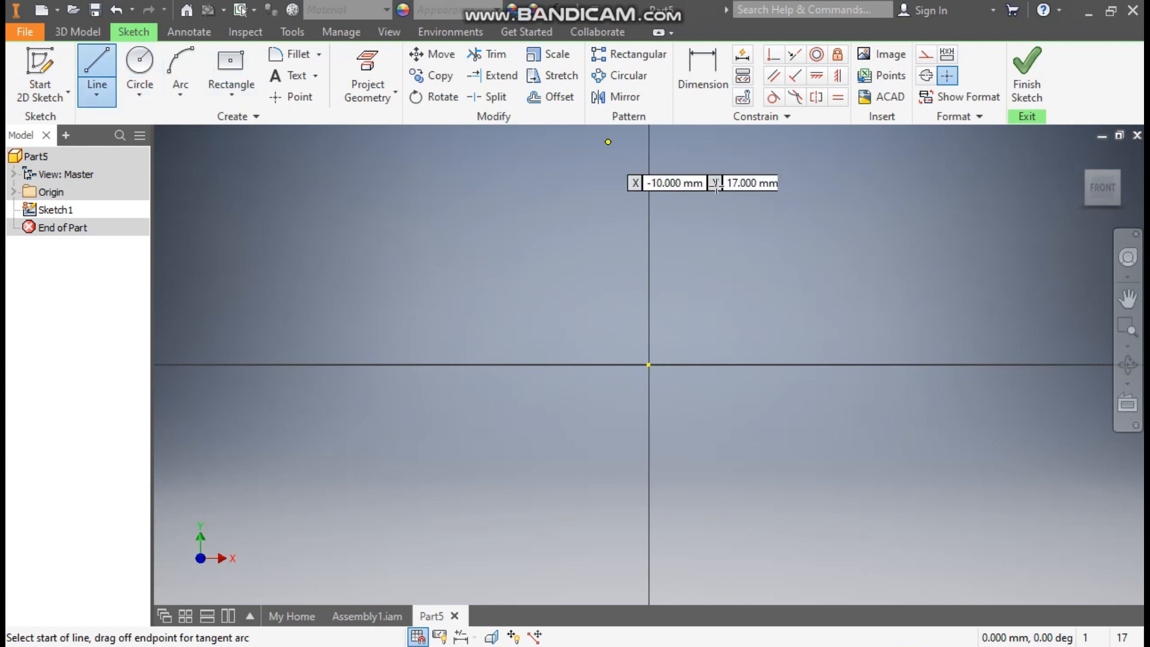
pyautogui.click(648, 364)
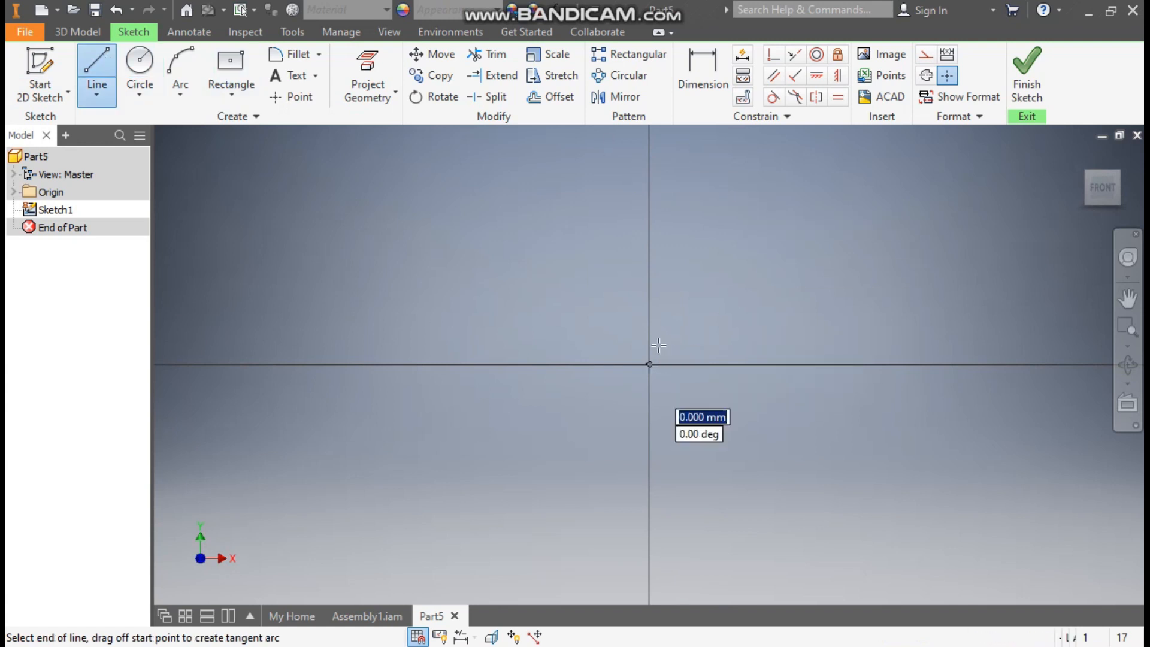
pyautogui.click(648, 157)
pyautogui.click(732, 156)
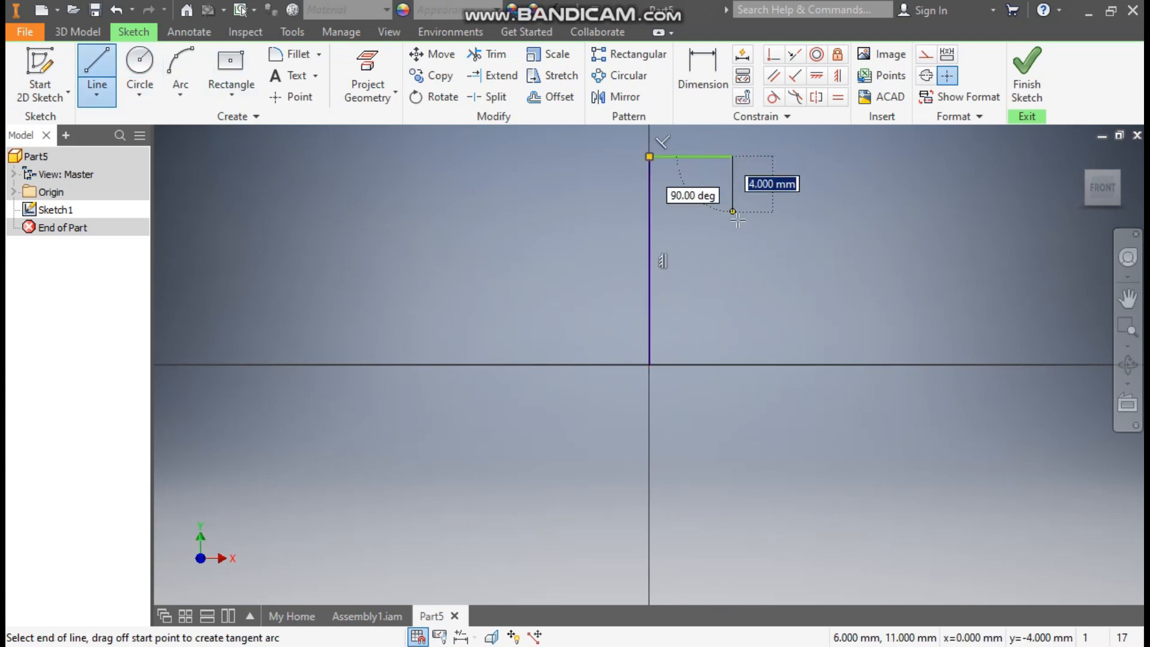
pyautogui.click(732, 226)
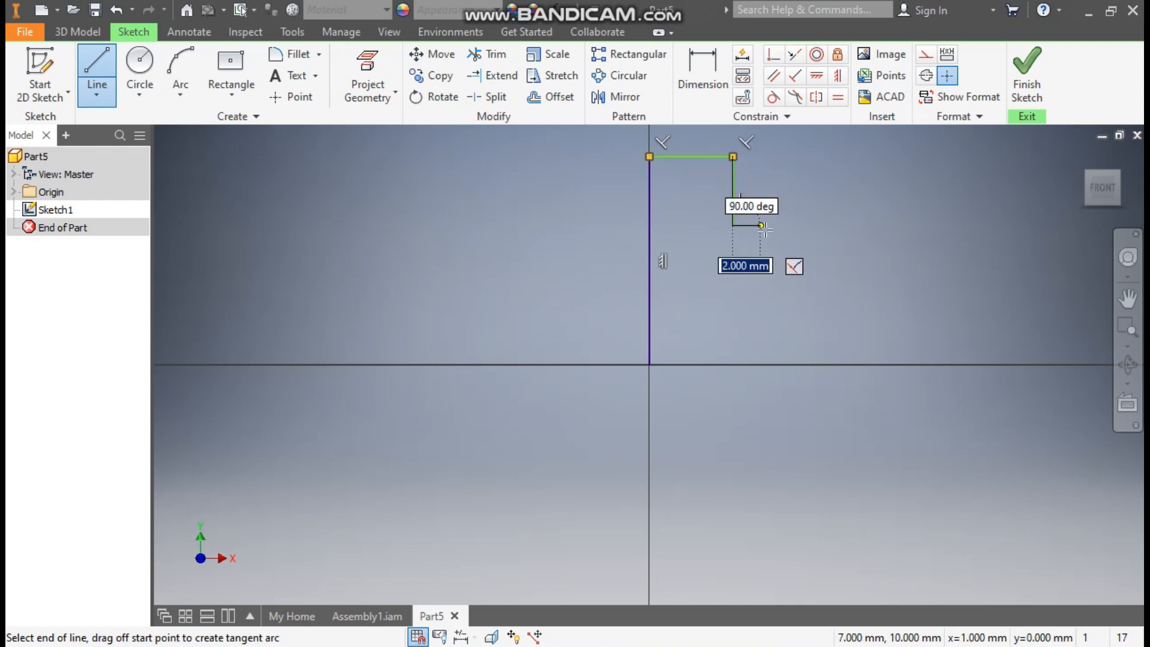
pyautogui.click(774, 226)
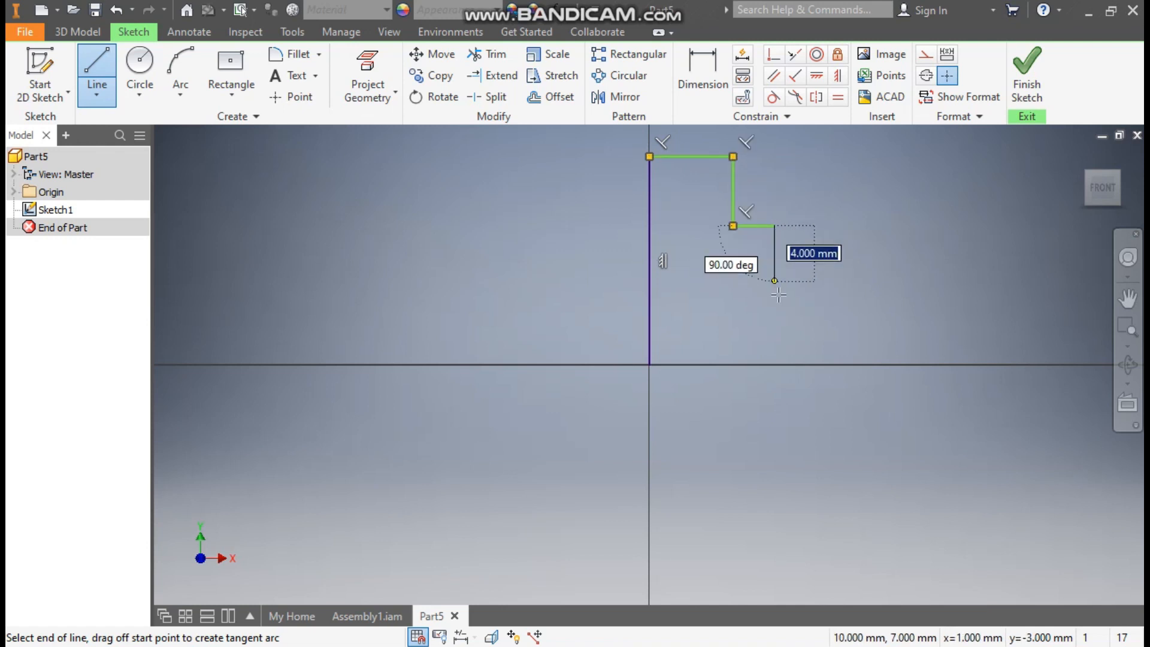
pyautogui.click(774, 364)
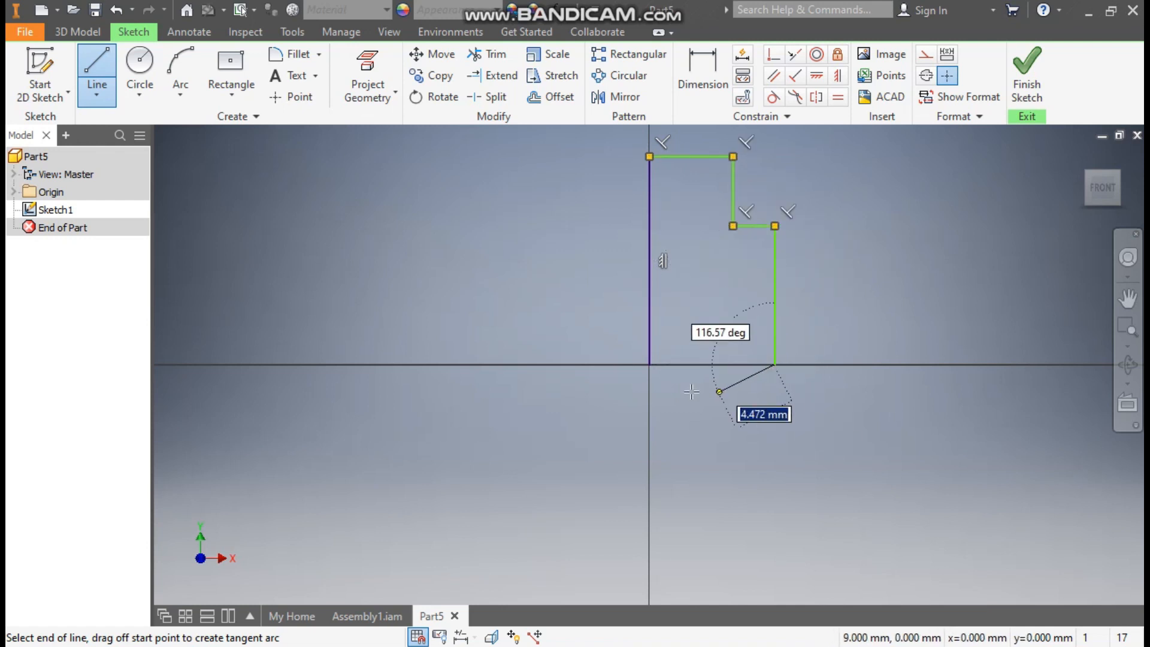
pyautogui.click(648, 364)
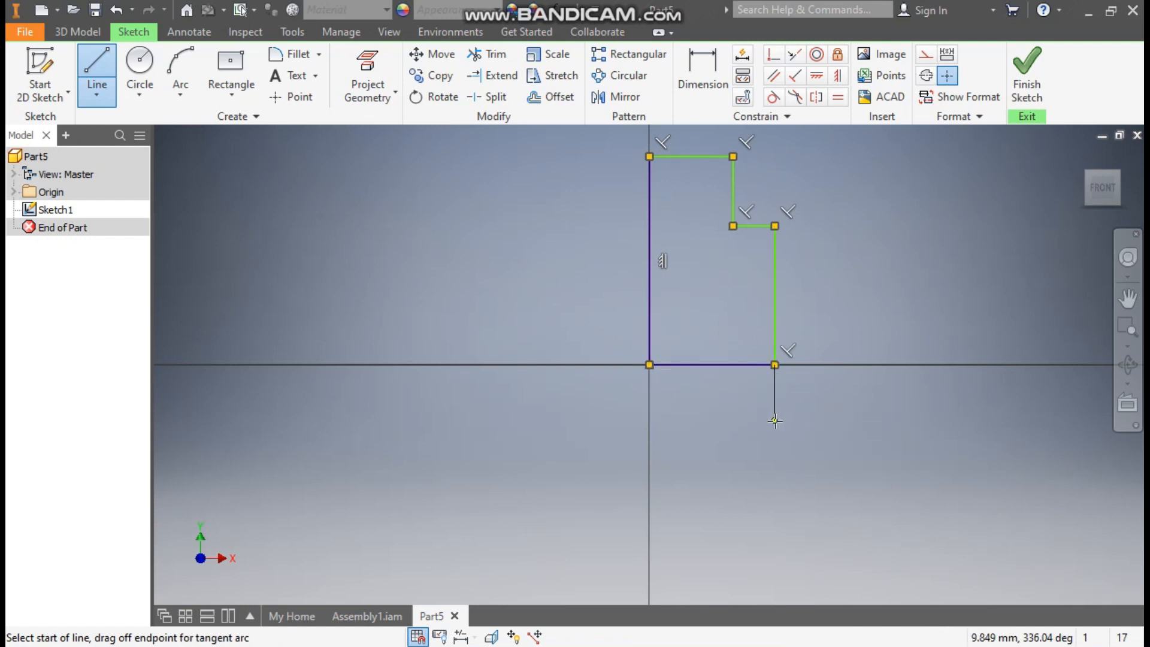
pyautogui.press('Escape')
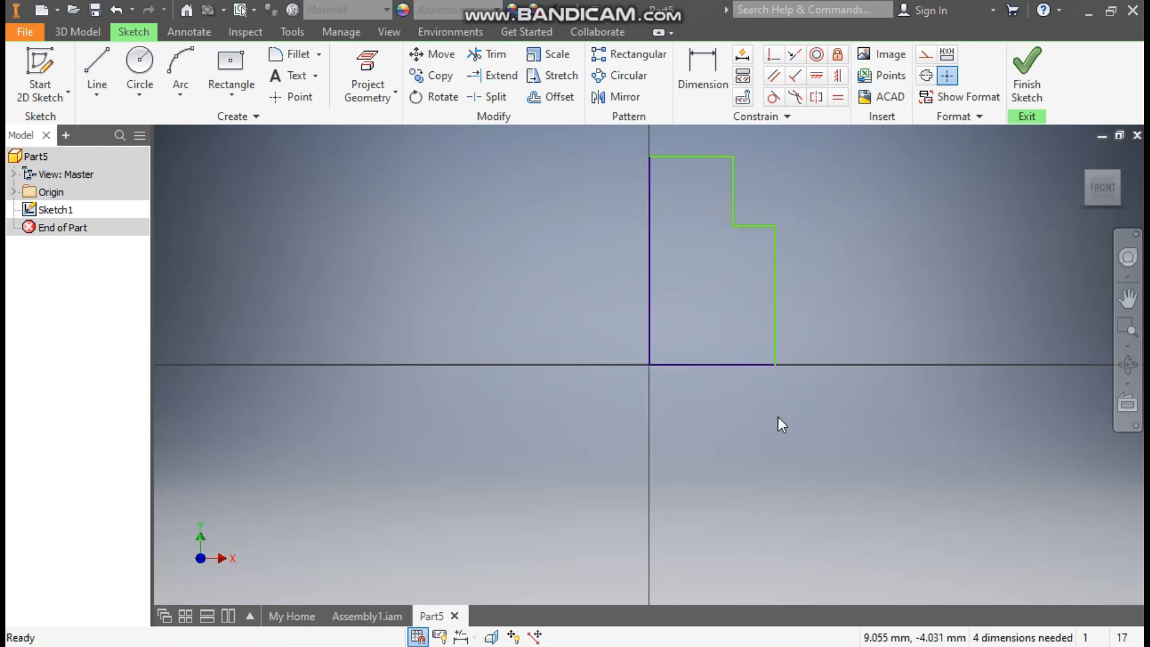
# - Dimension the profile's long vertical line on the Y axis as 82/2 mm
pyautogui.click(700, 72)
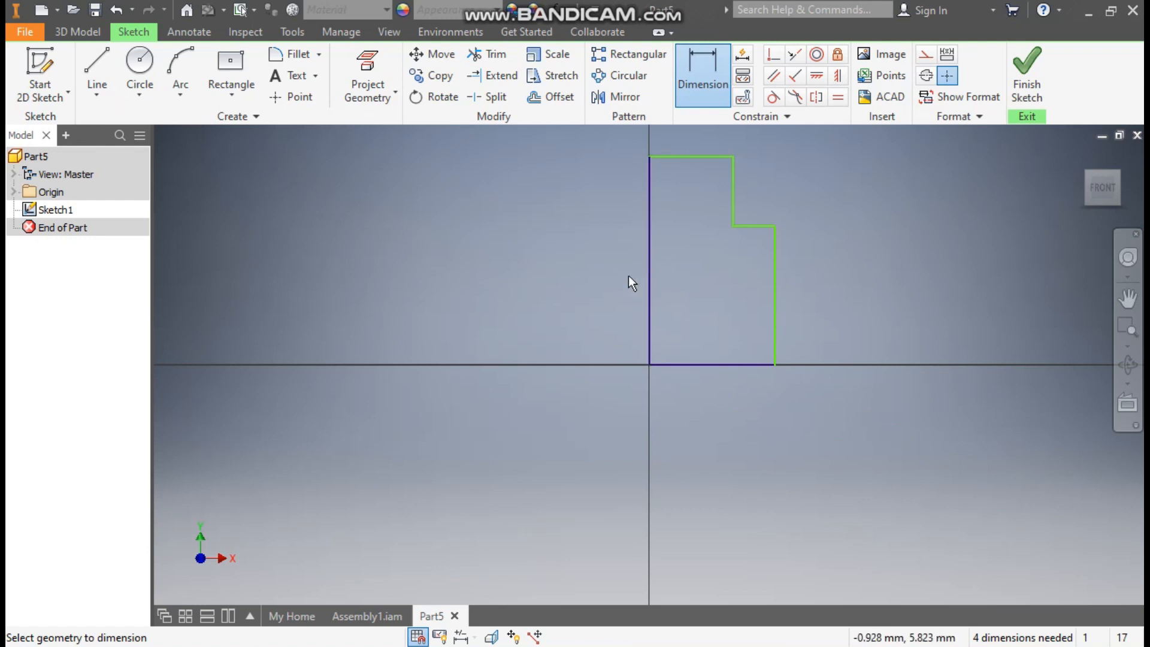
pyautogui.click(650, 262)
pyautogui.click(602, 271)
pyautogui.write('82/2')
pyautogui.press('Return')
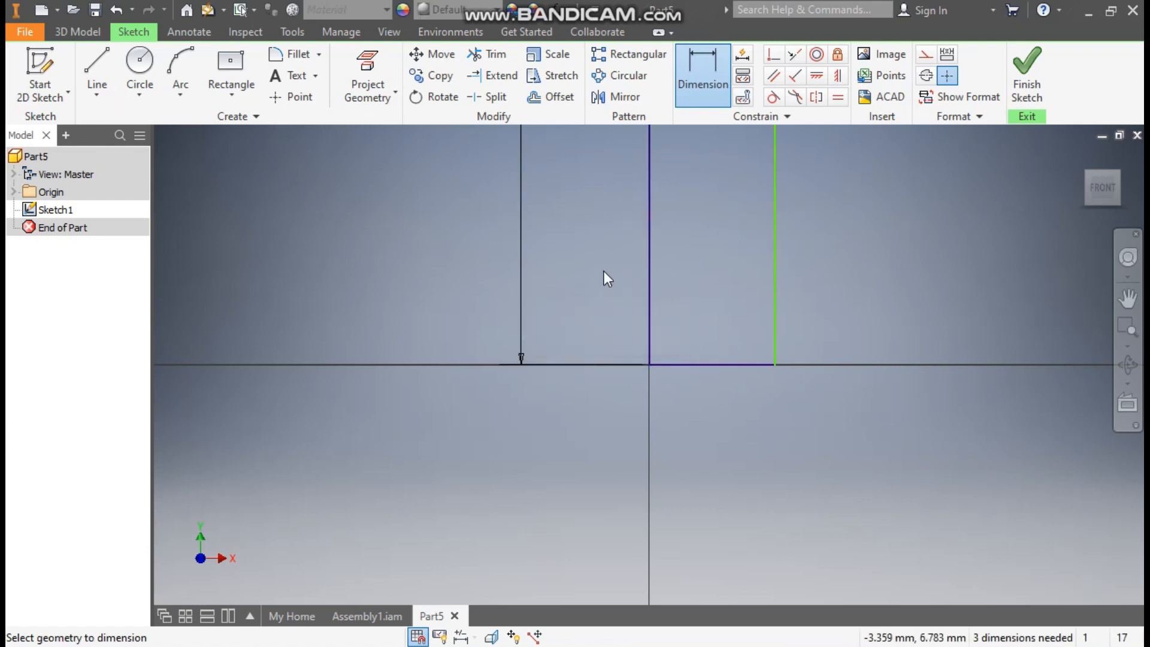
# - Dimension the width of the profile's wider lower section between its two vertical lines as 11 mm
pyautogui.moveTo(619, 260)
pyautogui.mouseDown(button='middle')
pyautogui.moveTo(711, 318)
pyautogui.moveTo(699, 485)
pyautogui.mouseUp(button='middle')
pyautogui.scroll(-2, 700, 475)
pyautogui.click(663, 429)
pyautogui.click(725, 425)
pyautogui.click(692, 448)
pyautogui.write('11')
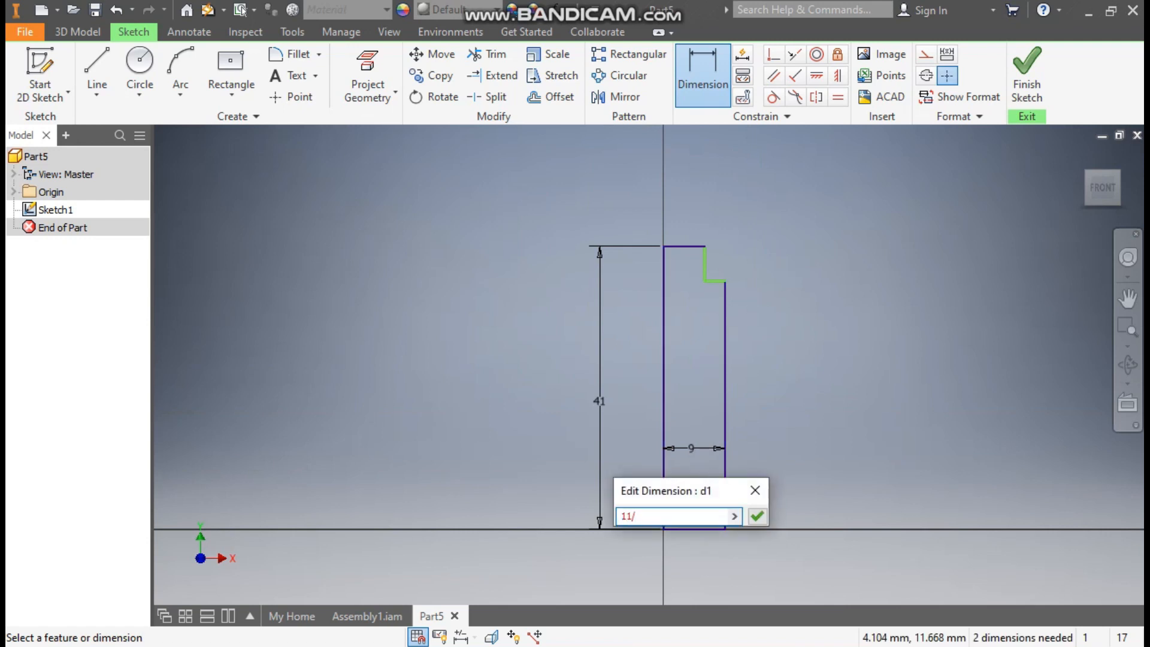
pyautogui.press('Return')
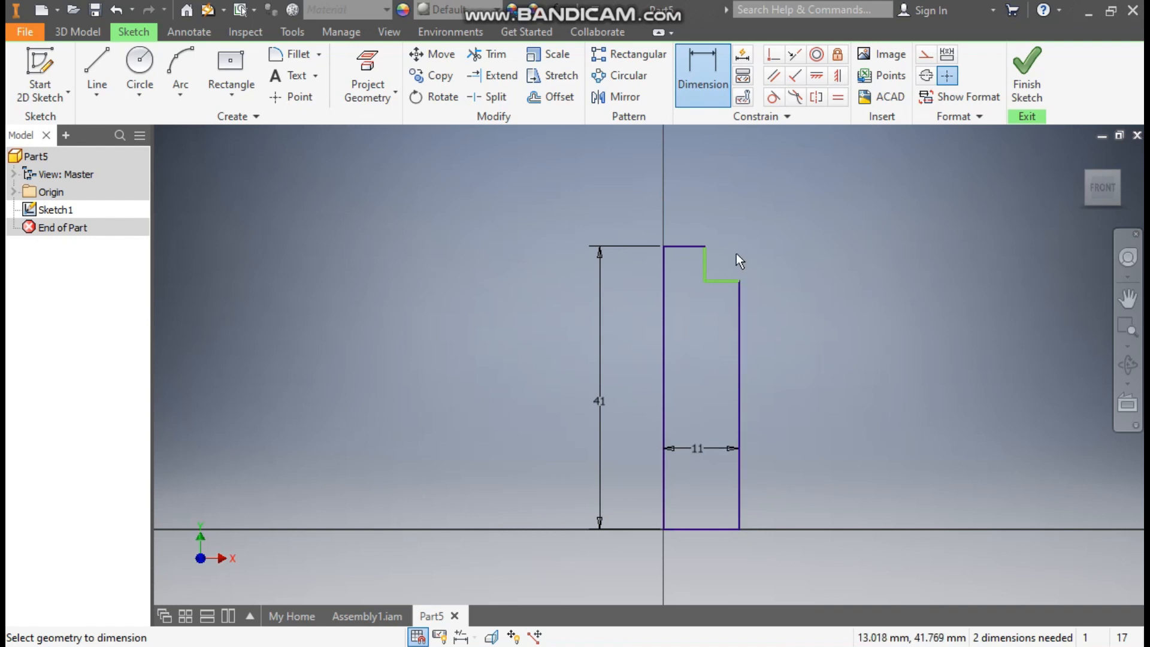
# - Dimension the profile's top line as 7.5 mm and the vertical line of its narrower upper section as 18 mm
pyautogui.click(688, 245)
pyautogui.click(688, 220)
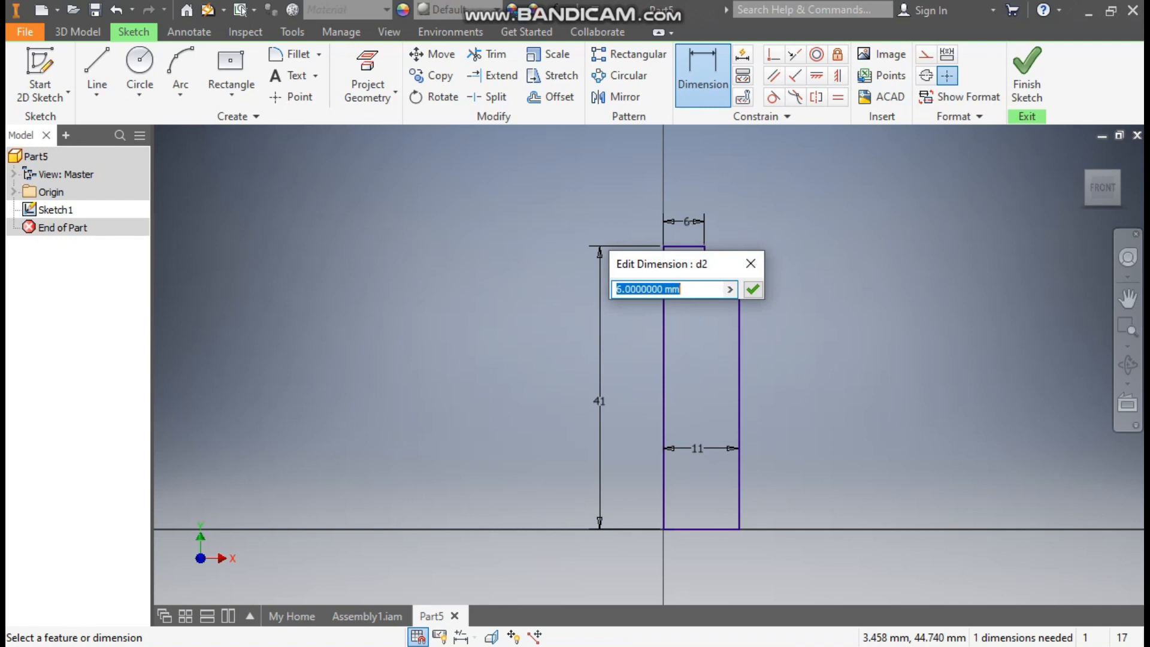
pyautogui.write('7.5')
pyautogui.press('Return')
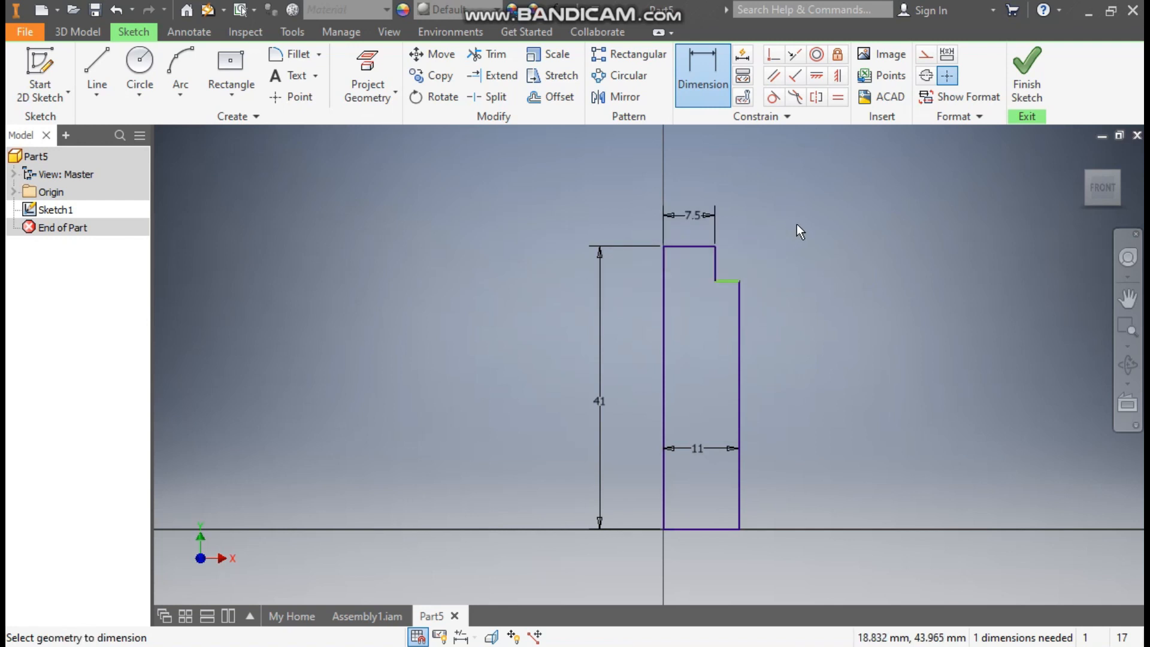
pyautogui.click(716, 266)
pyautogui.click(744, 260)
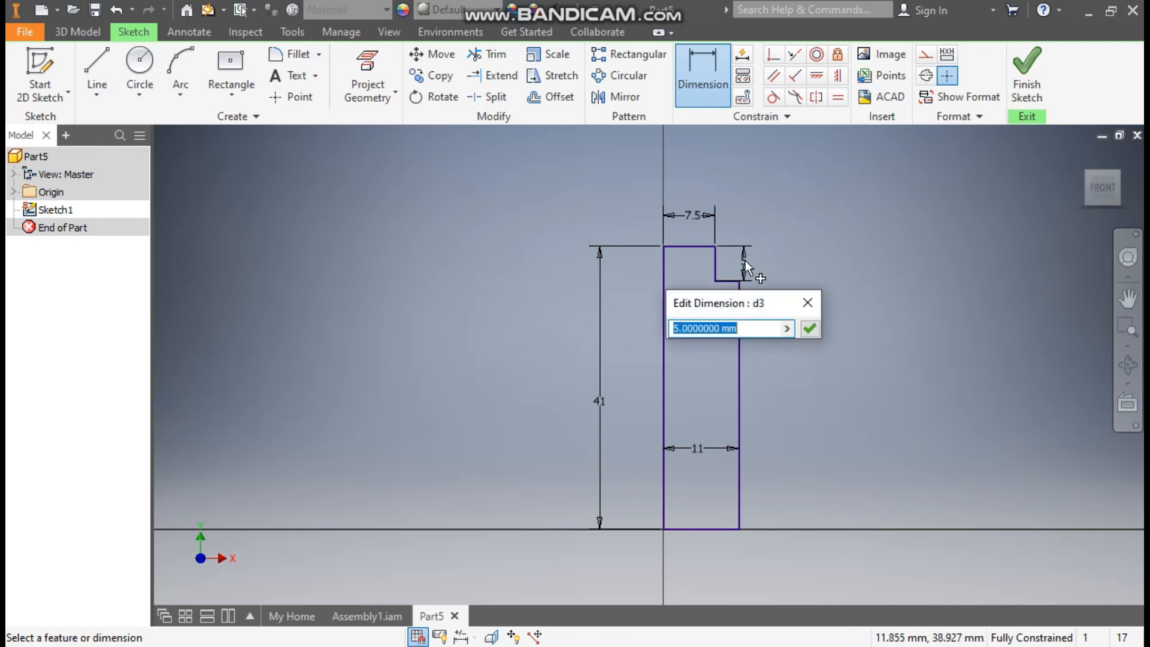
pyautogui.write('18')
pyautogui.press('Return')
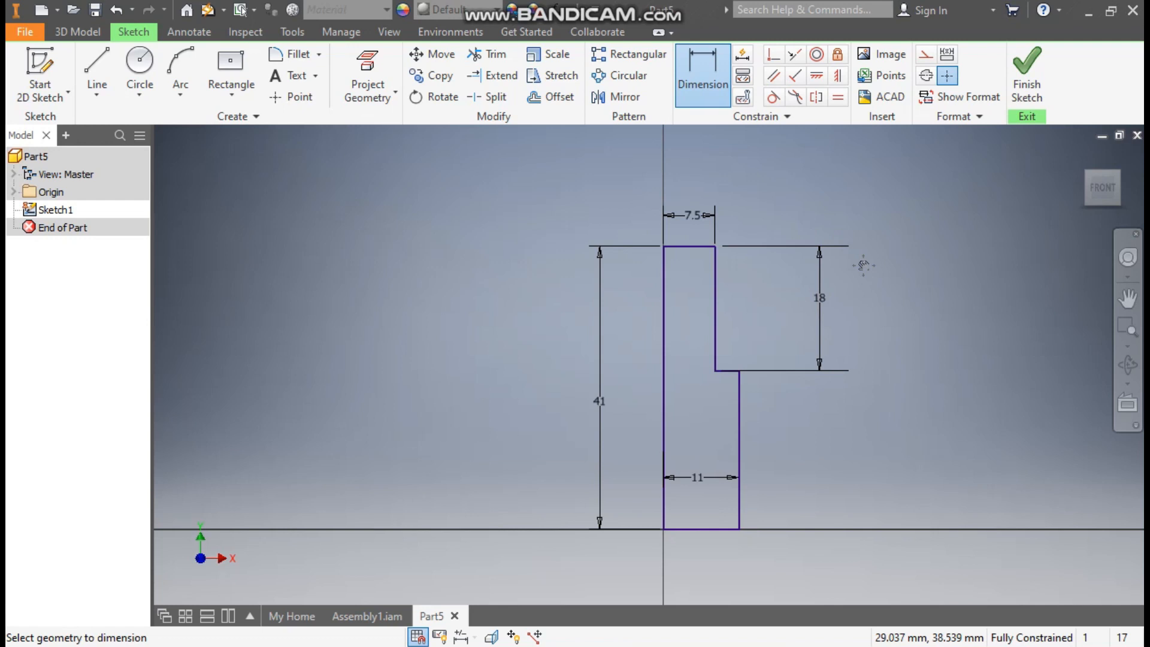
# - Mirror the stepped profile's upper outline about its horizontal base line at the origin
pyautogui.scroll(-2, 863, 265)
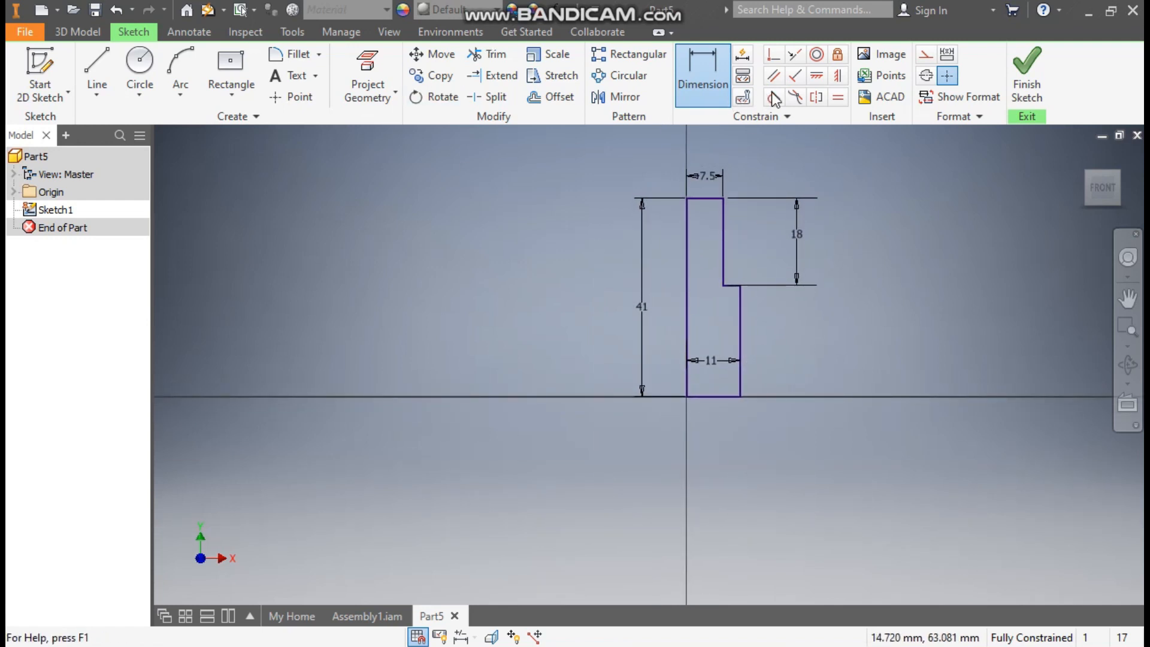
pyautogui.click(638, 111)
pyautogui.moveTo(796, 161)
pyautogui.mouseDown()
pyautogui.moveTo(652, 350)
pyautogui.moveTo(606, 389)
pyautogui.mouseUp()
pyautogui.click(262, 175)
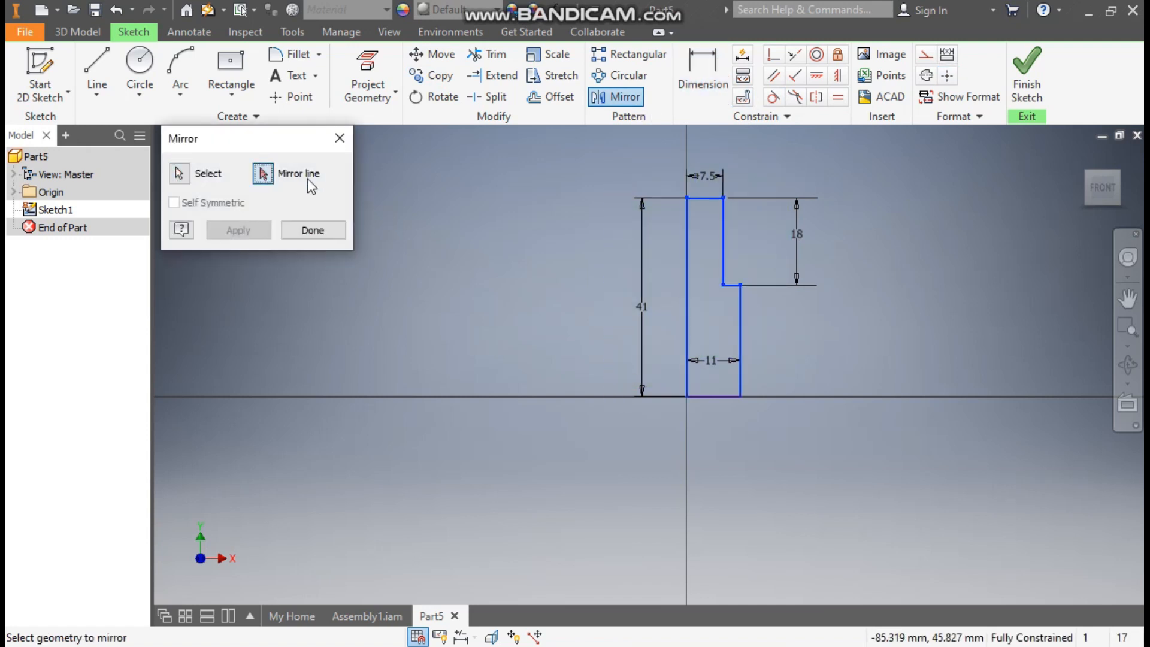
pyautogui.click(721, 396)
pyautogui.click(237, 231)
pyautogui.click(311, 230)
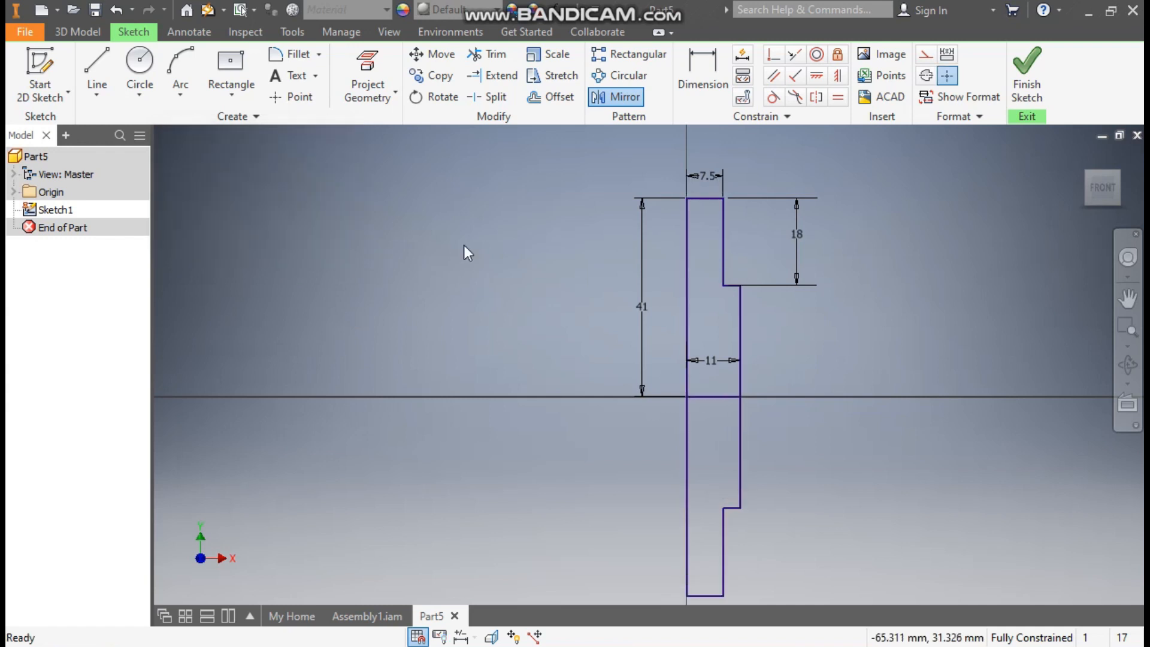
# - Convert the horizontal line shared by the two mirrored halves to construction geometry
pyautogui.click(726, 397)
pyautogui.click(924, 56)
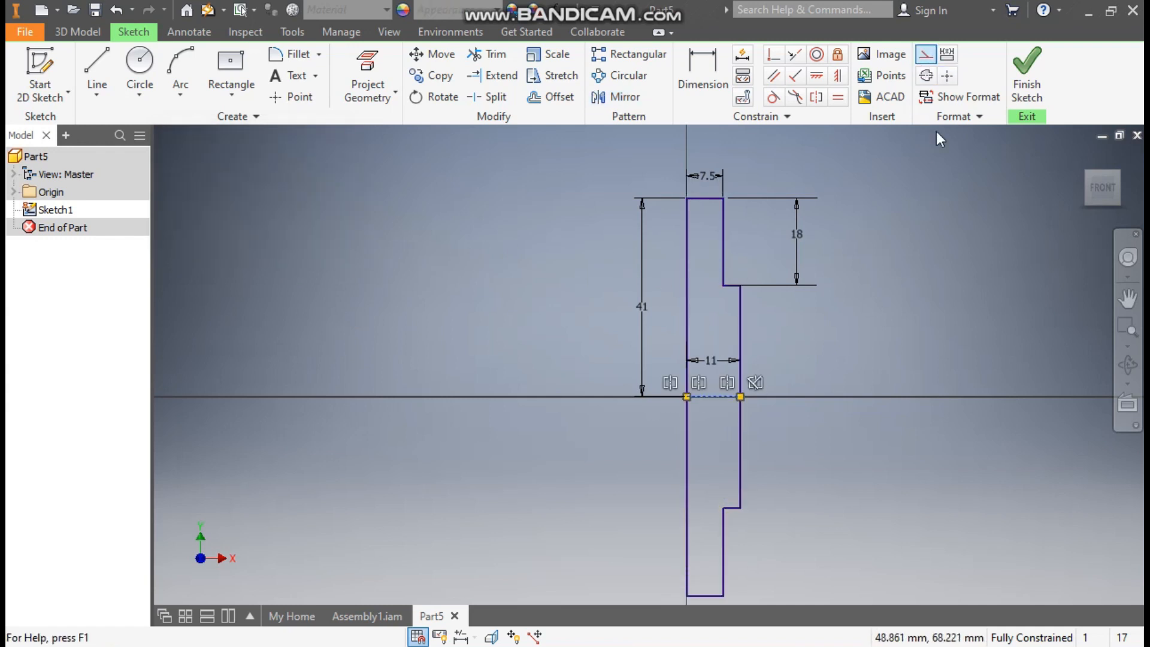
pyautogui.click(942, 228)
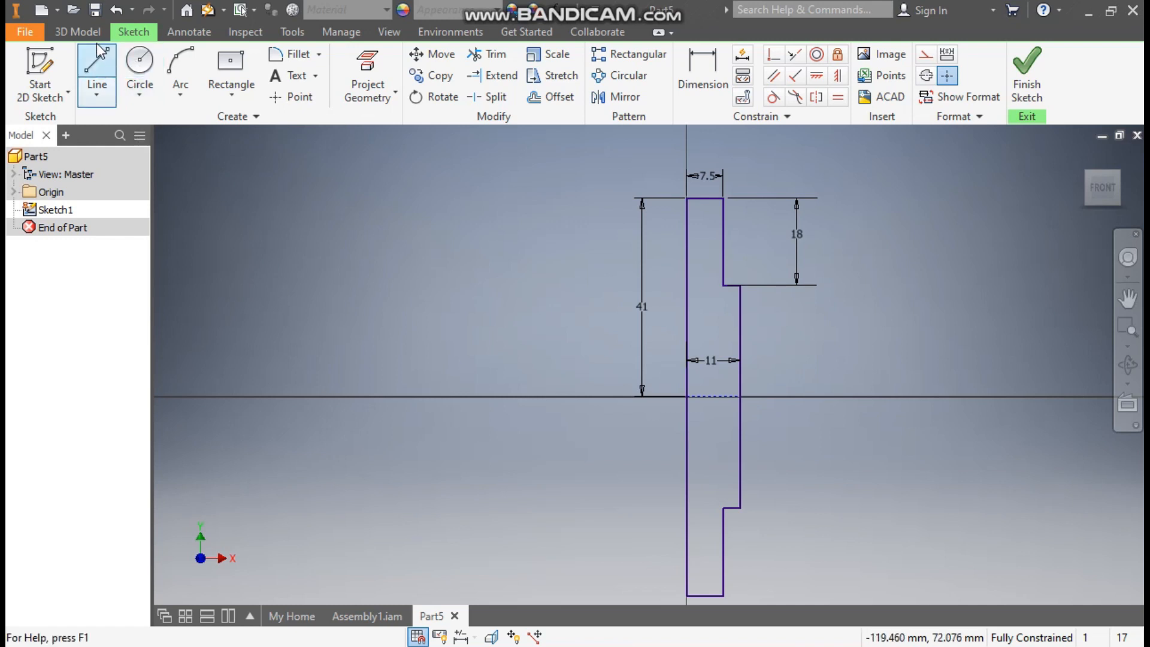
# - Revolve the mirrored profile fully around its long vertical line on the Y axis as a solid
pyautogui.click(77, 31)
pyautogui.click(138, 69)
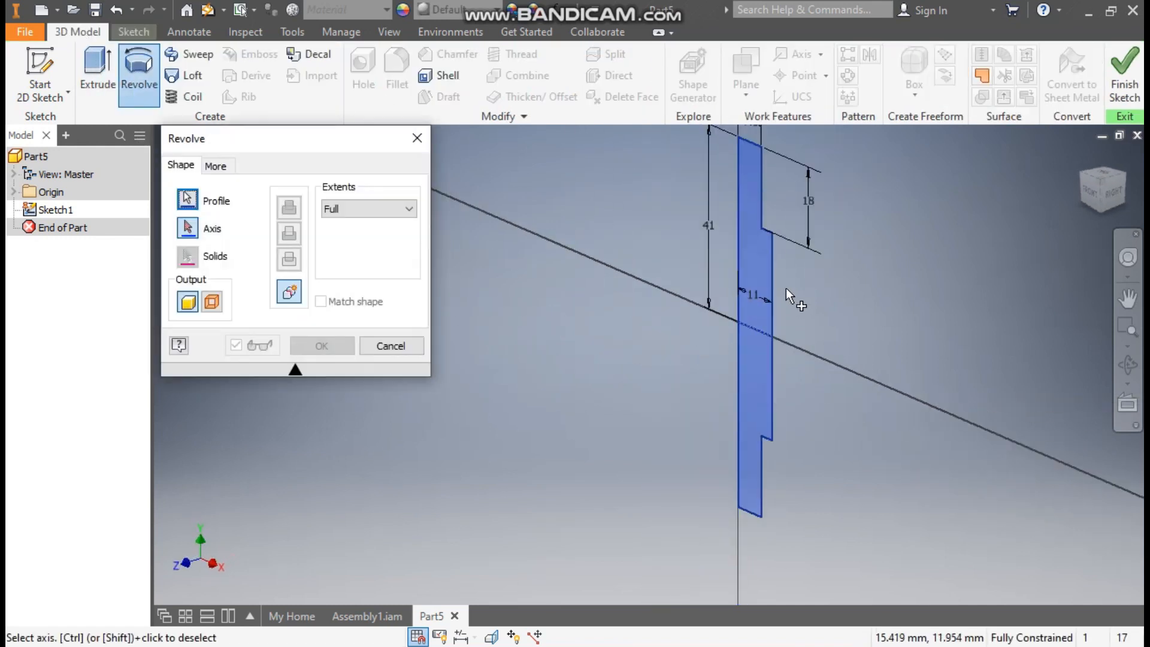
pyautogui.click(737, 289)
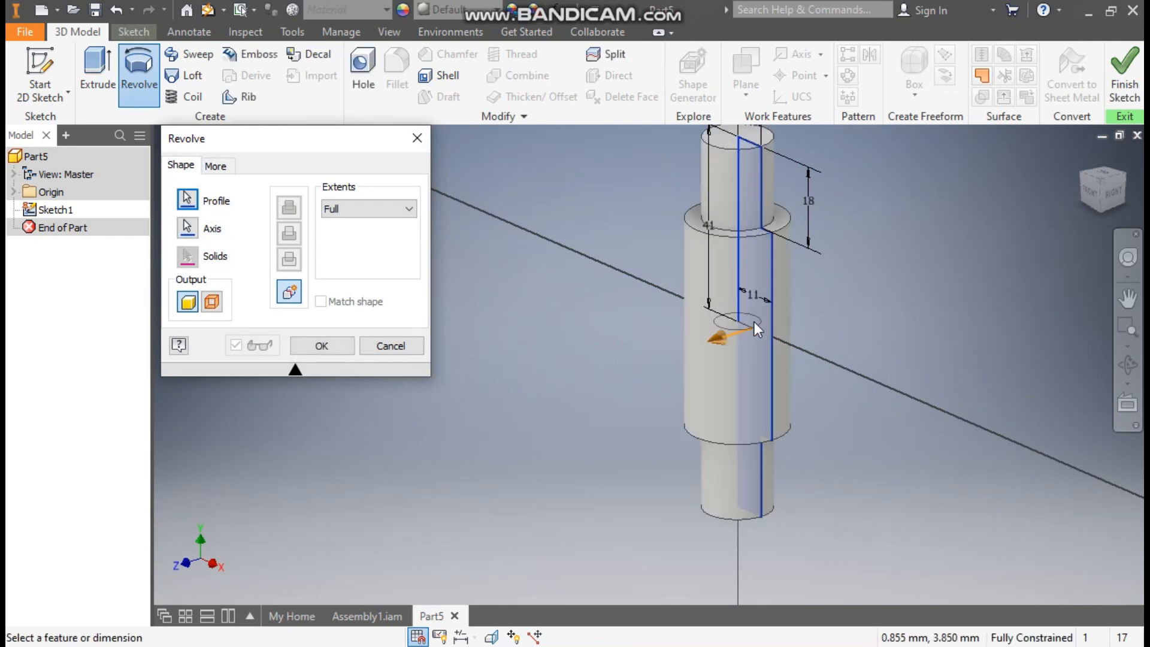
pyautogui.click(317, 346)
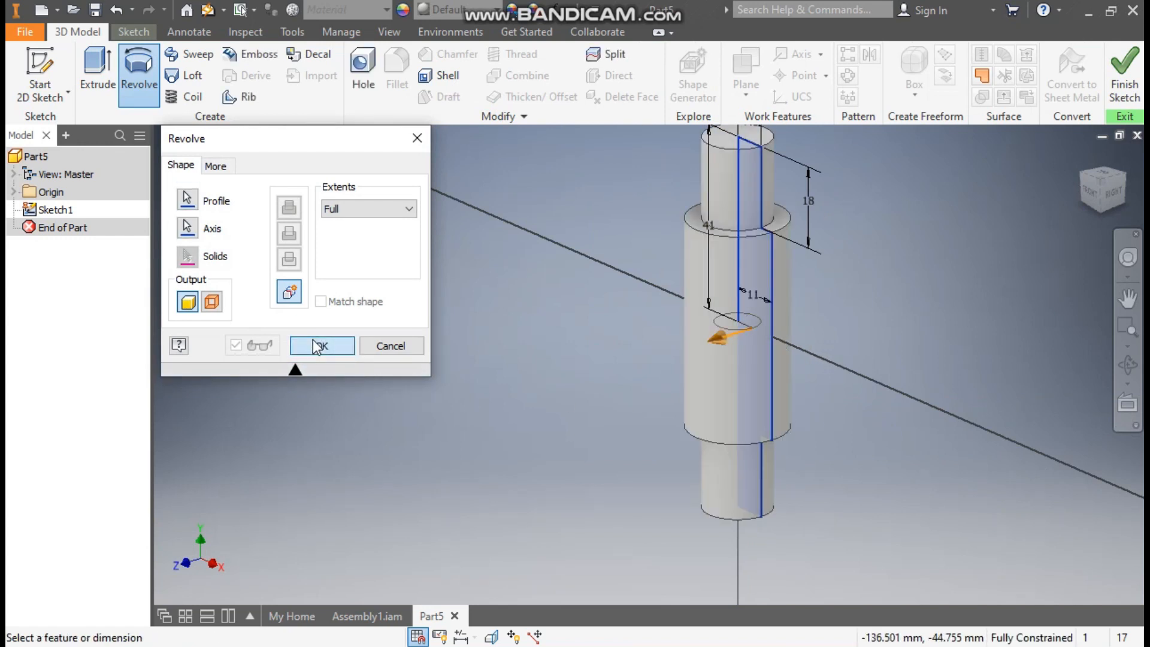
pyautogui.scroll(2, 511, 287)
pyautogui.moveTo(511, 287); pyautogui.dragTo(462, 342, button='middle')
pyautogui.scroll(-1, 463, 342)
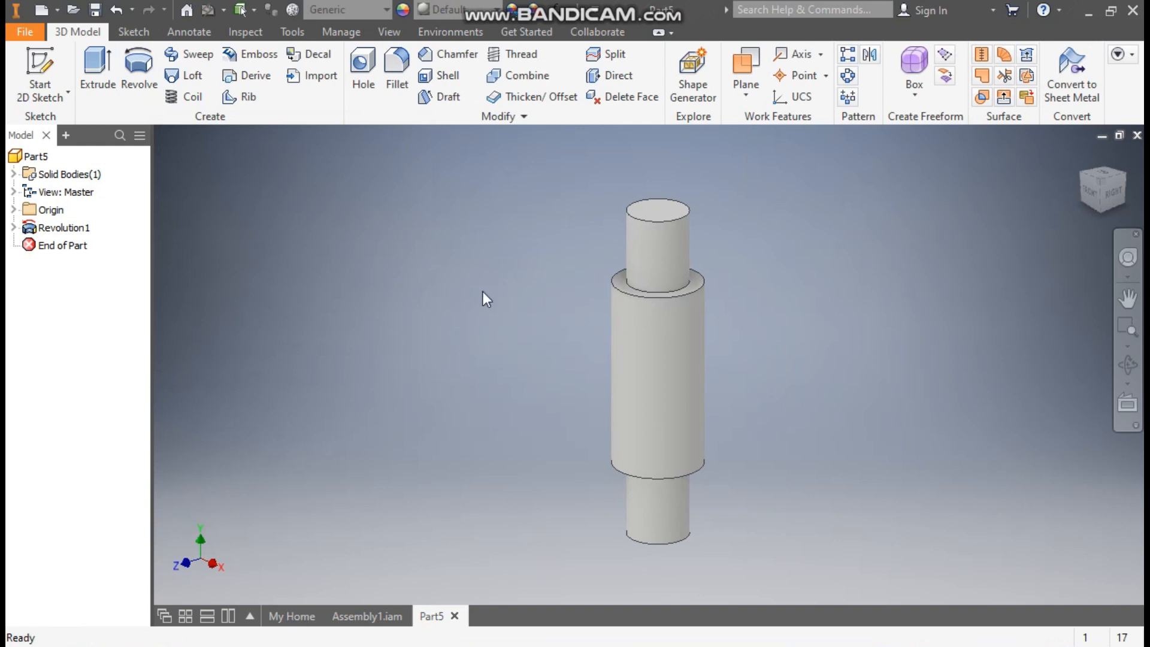
# - Apply the Aluminum - Polished appearance from the Inventor Material Library to the revolved part
pyautogui.click(476, 17)
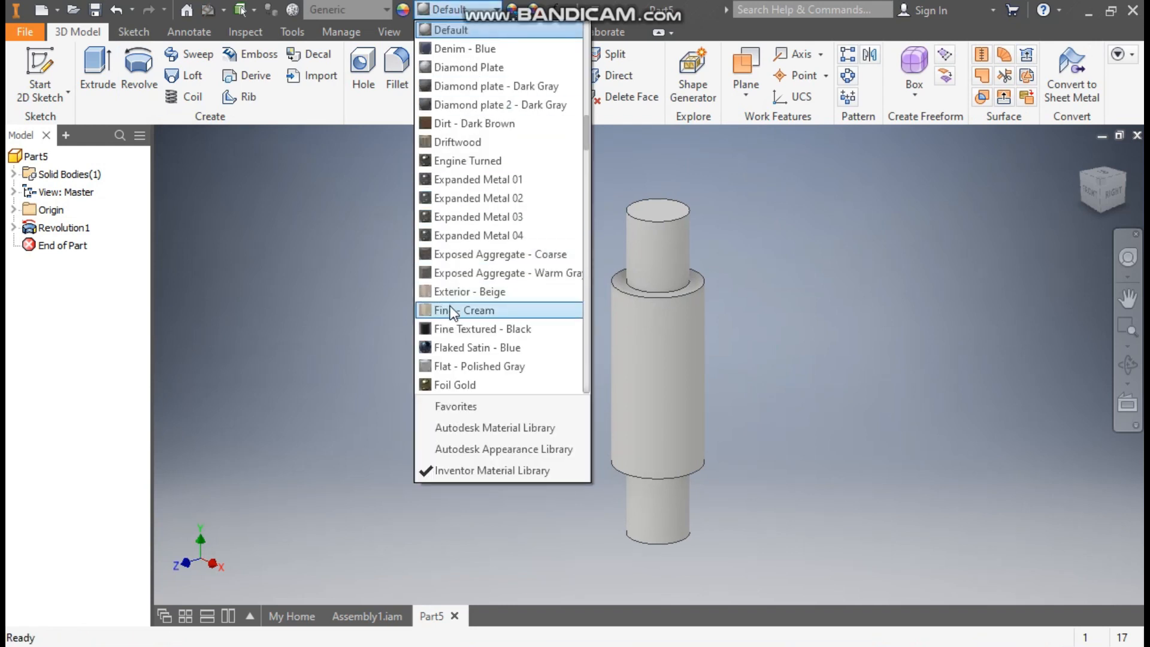
pyautogui.scroll(4, 450, 310)
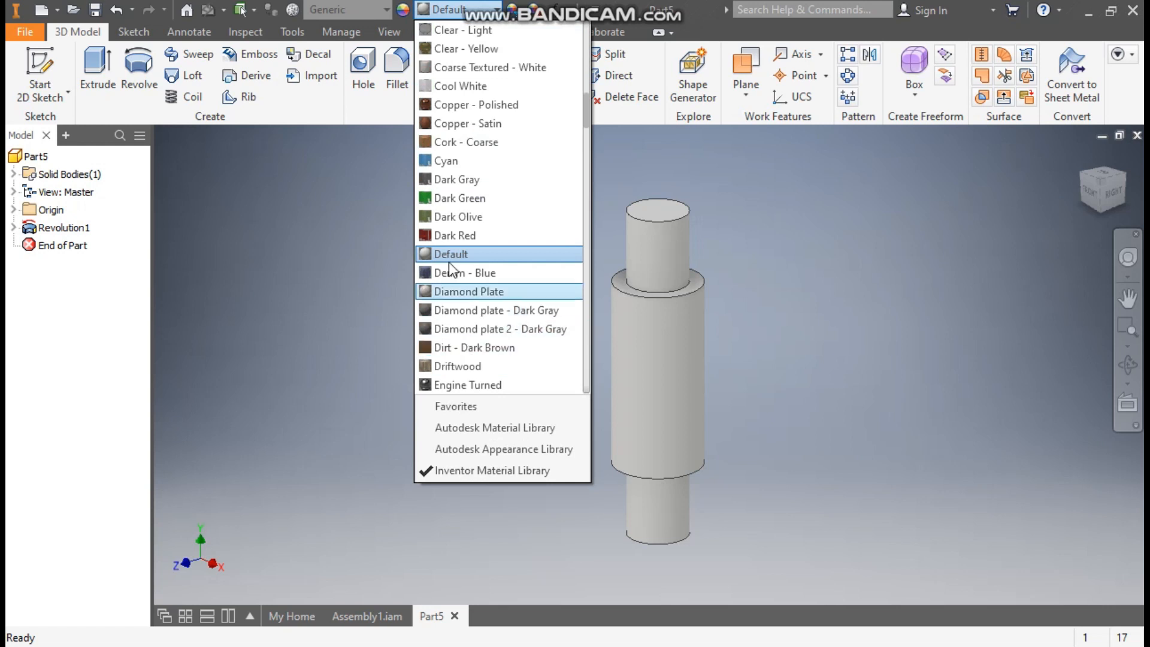
pyautogui.scroll(10, 459, 288)
pyautogui.scroll(-3, 462, 281)
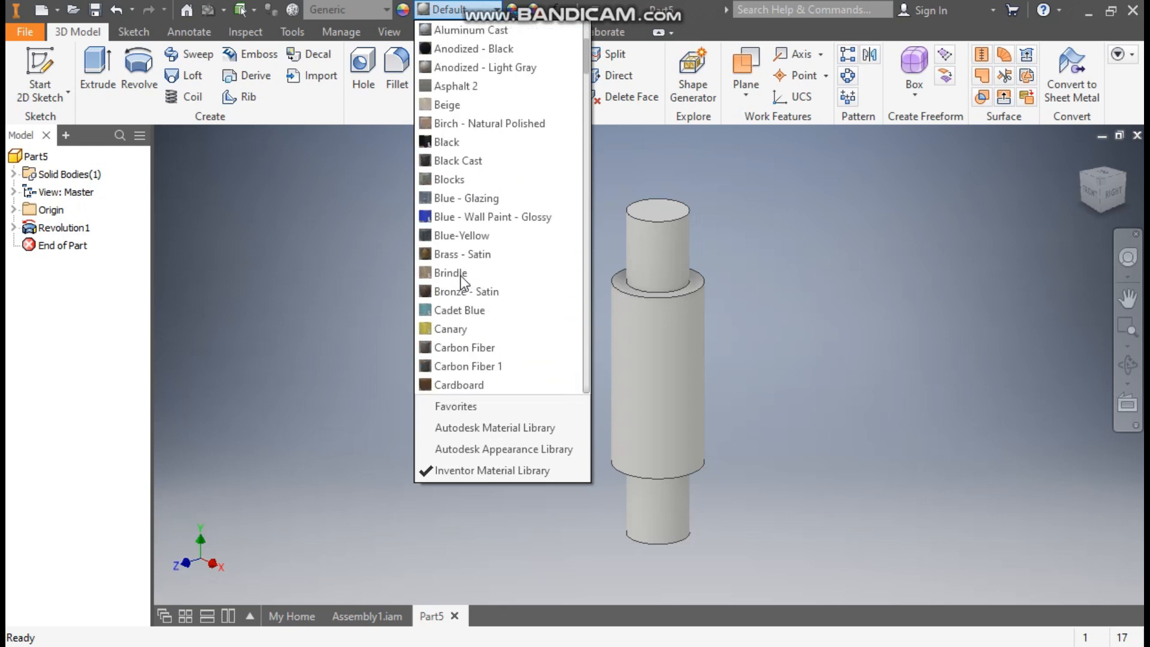
pyautogui.scroll(4, 465, 274)
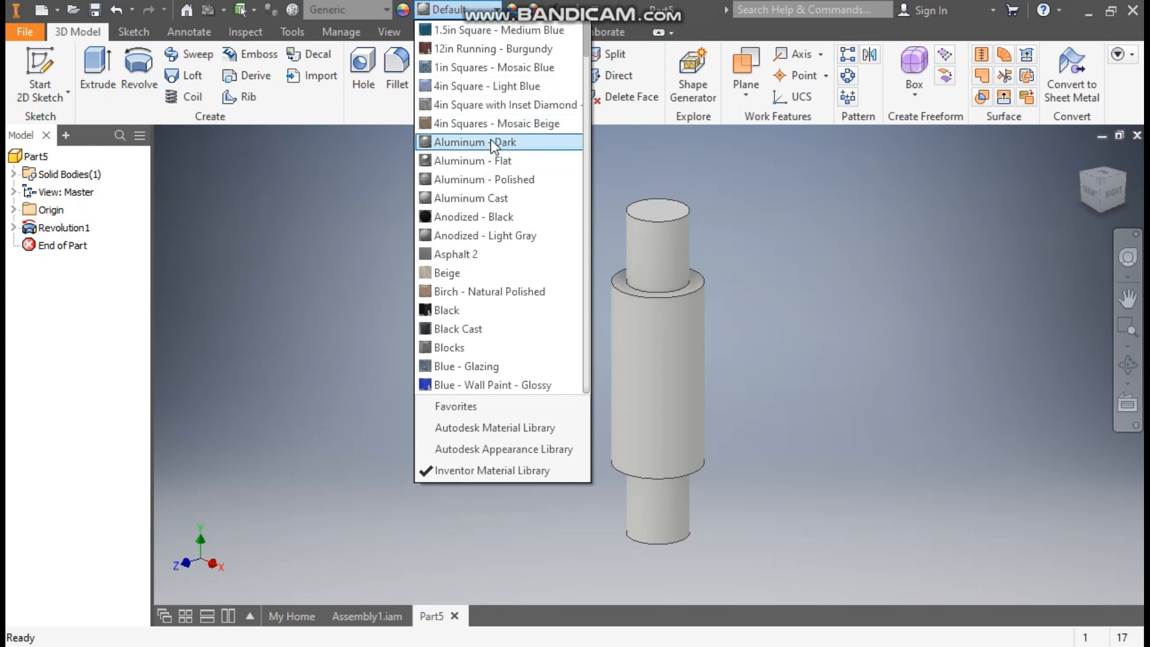
pyautogui.click(488, 182)
# - Save the part as PLATE SPACER in the ASSY folder and close it
pyautogui.click(95, 9)
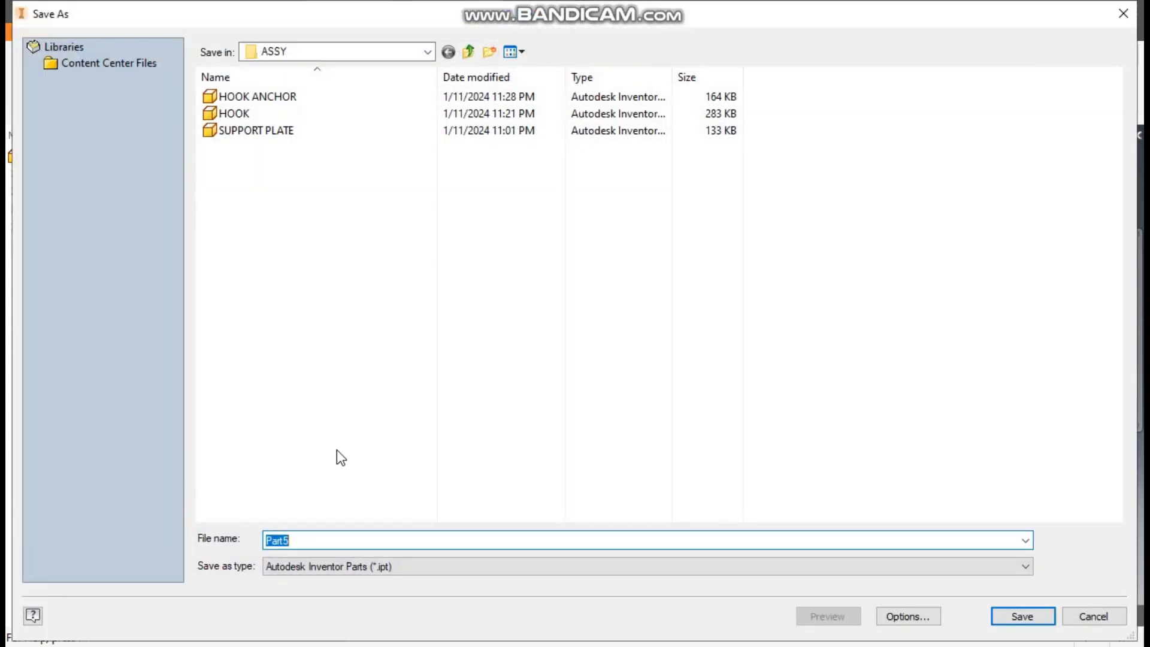
pyautogui.write('PL')
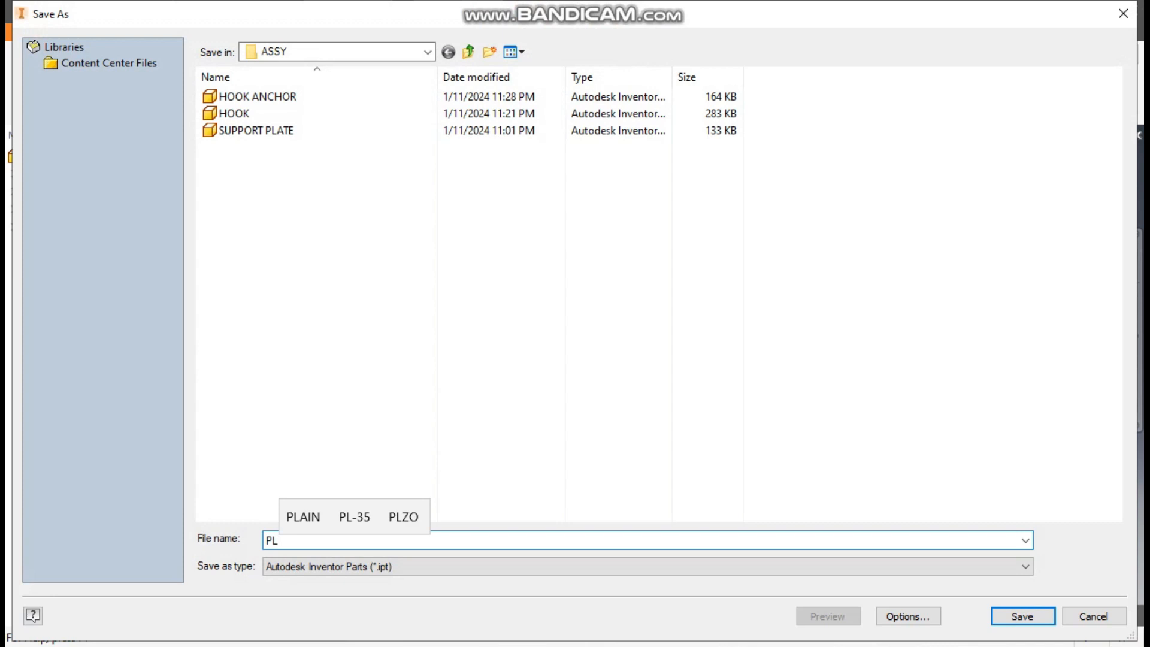
pyautogui.write('ATE S')
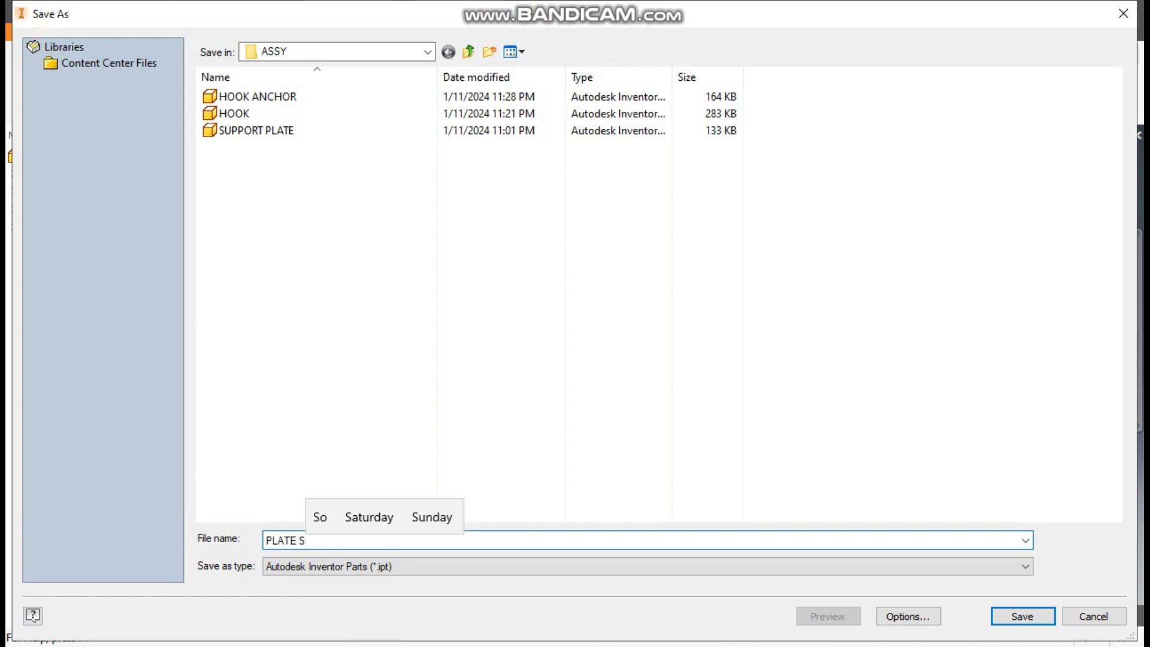
pyautogui.write('PACER')
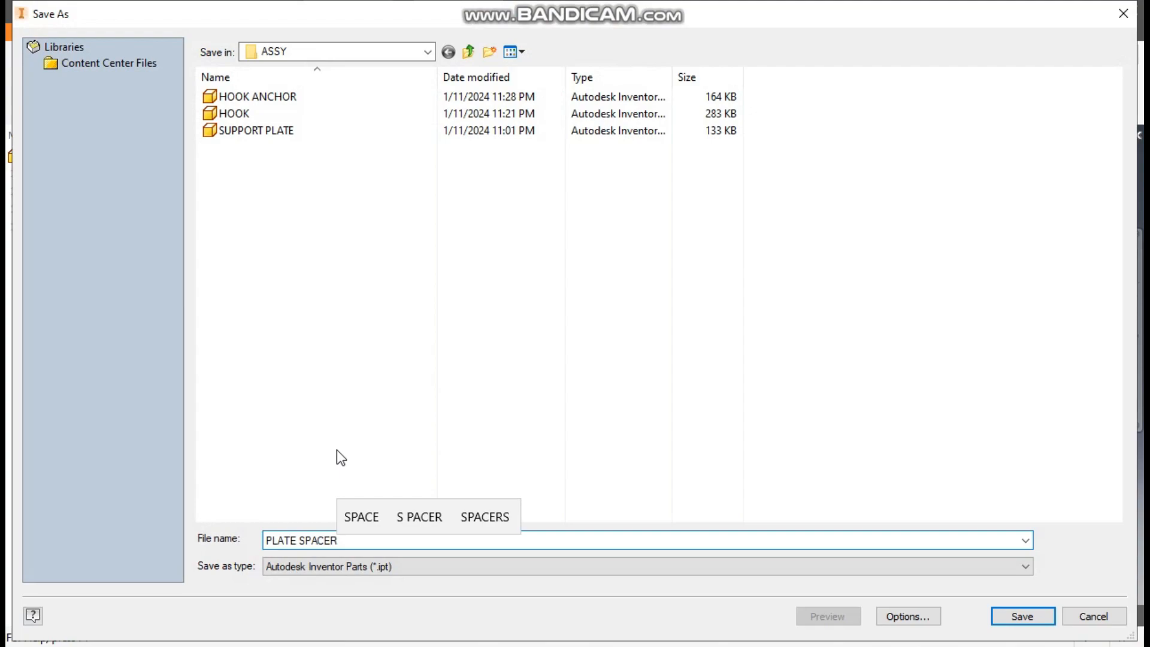
pyautogui.press('Return')
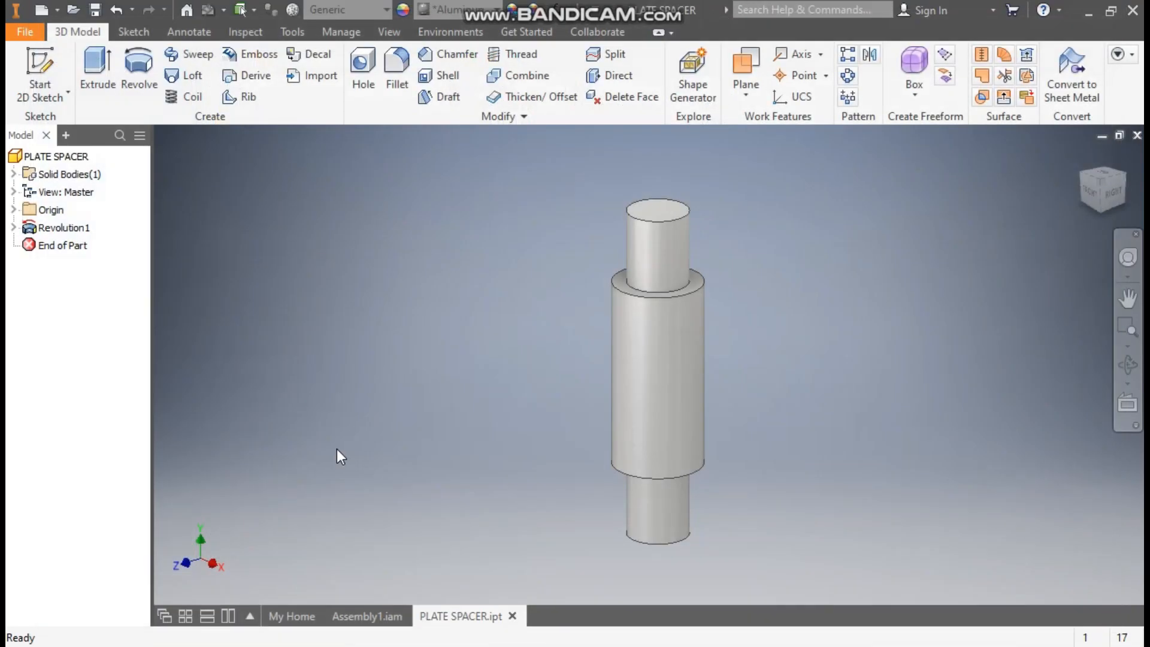
pyautogui.click(1137, 135)
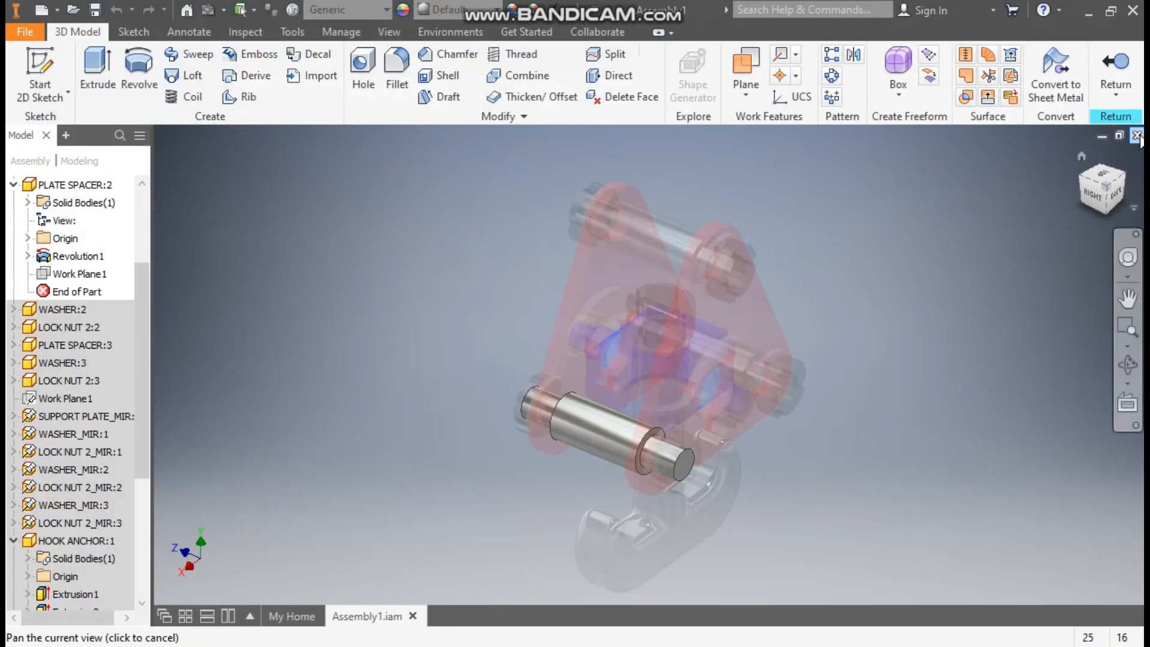
# - Return to the full assembly, open END BUSH:1 for in-place editing and examine its shape from both sides
pyautogui.click(1115, 68)
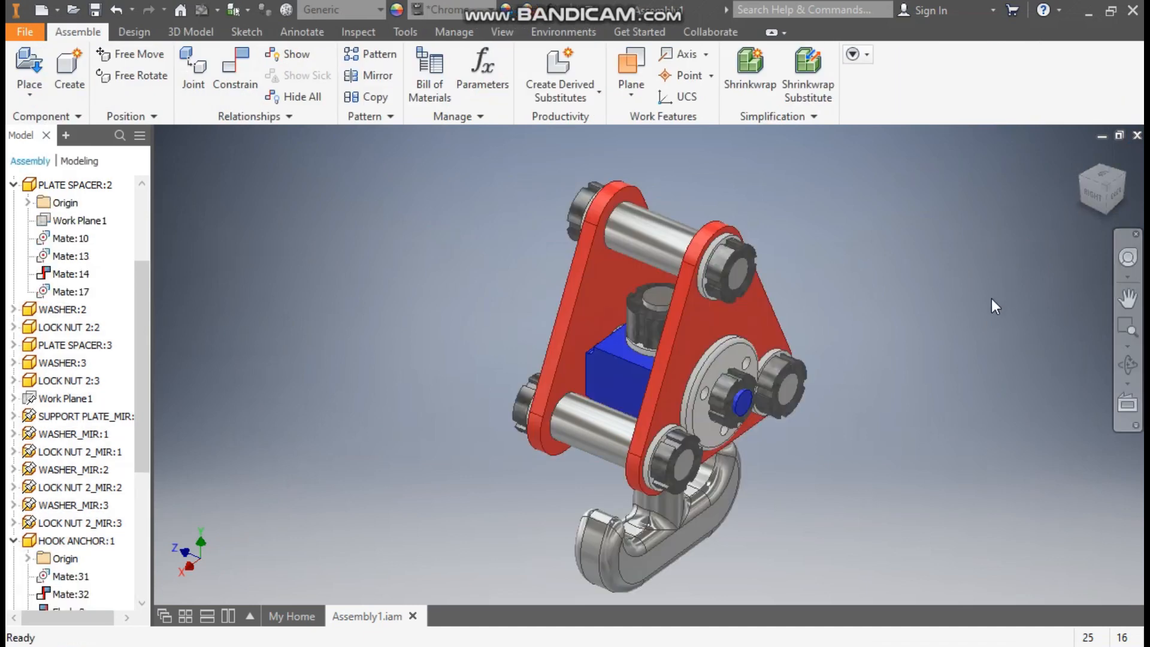
pyautogui.click(745, 351)
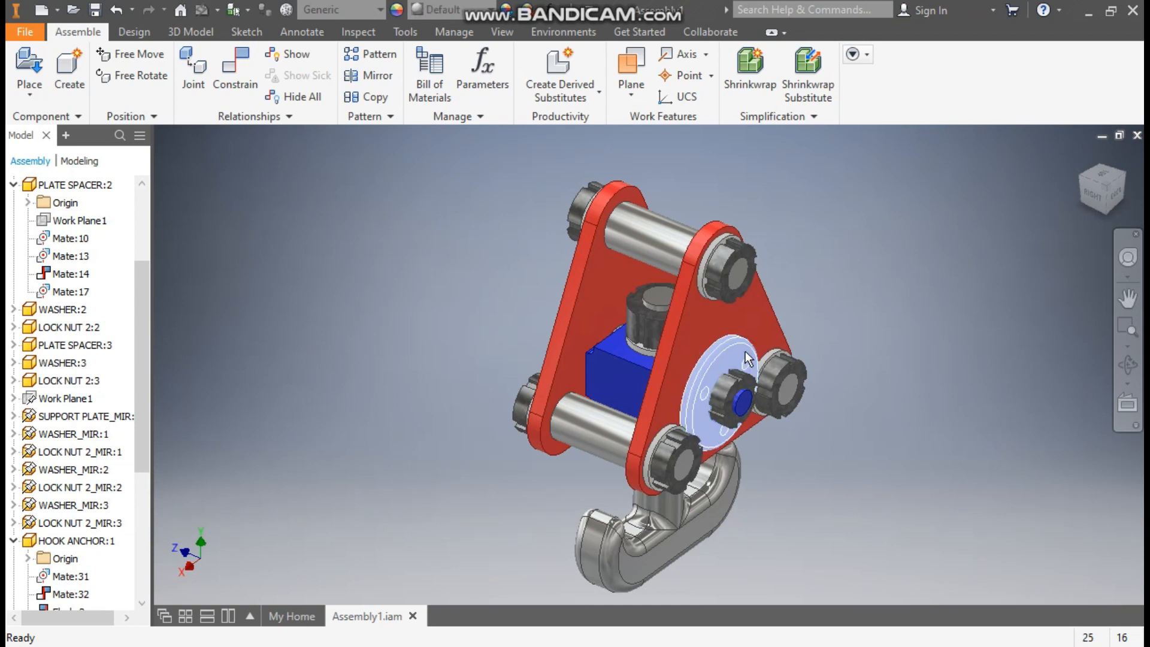
pyautogui.doubleClick(746, 351)
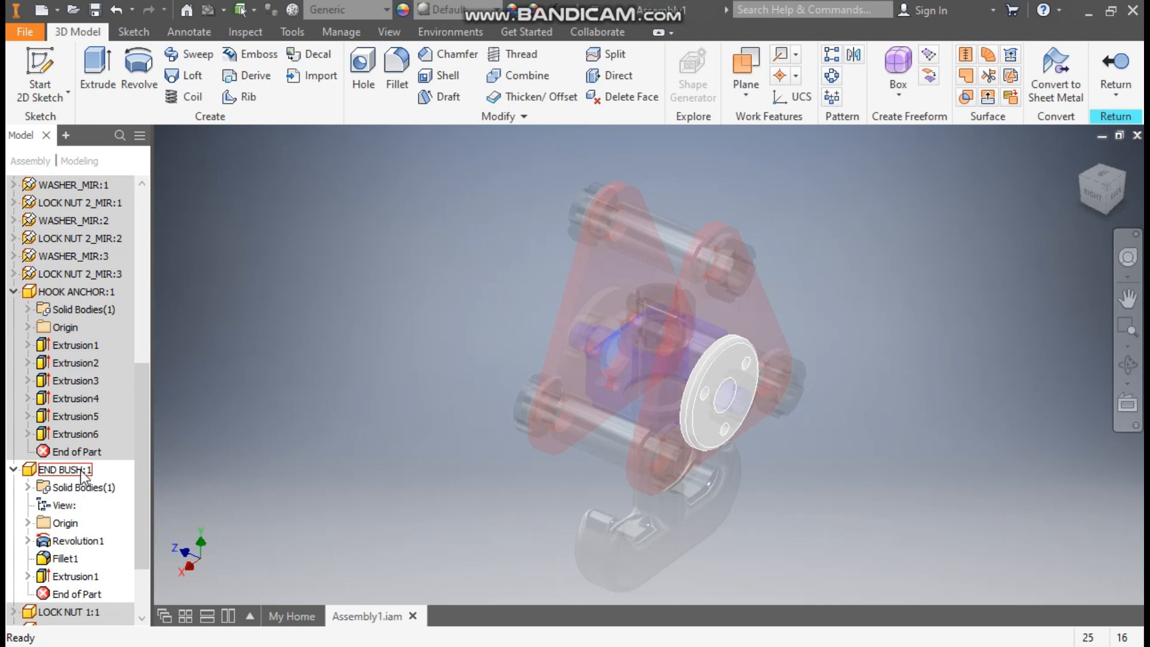
pyautogui.click(1092, 201)
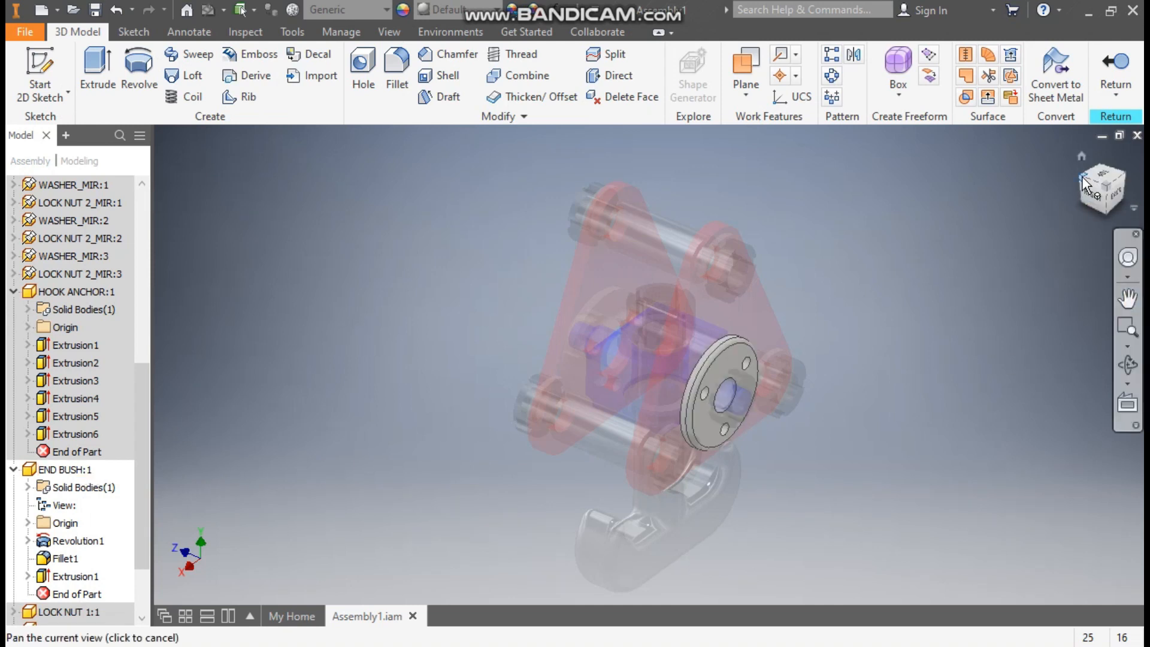
pyautogui.keyDown('shift'); pyautogui.moveTo(809, 350); pyautogui.dragTo(634, 343, button='middle'); pyautogui.keyUp('shift')
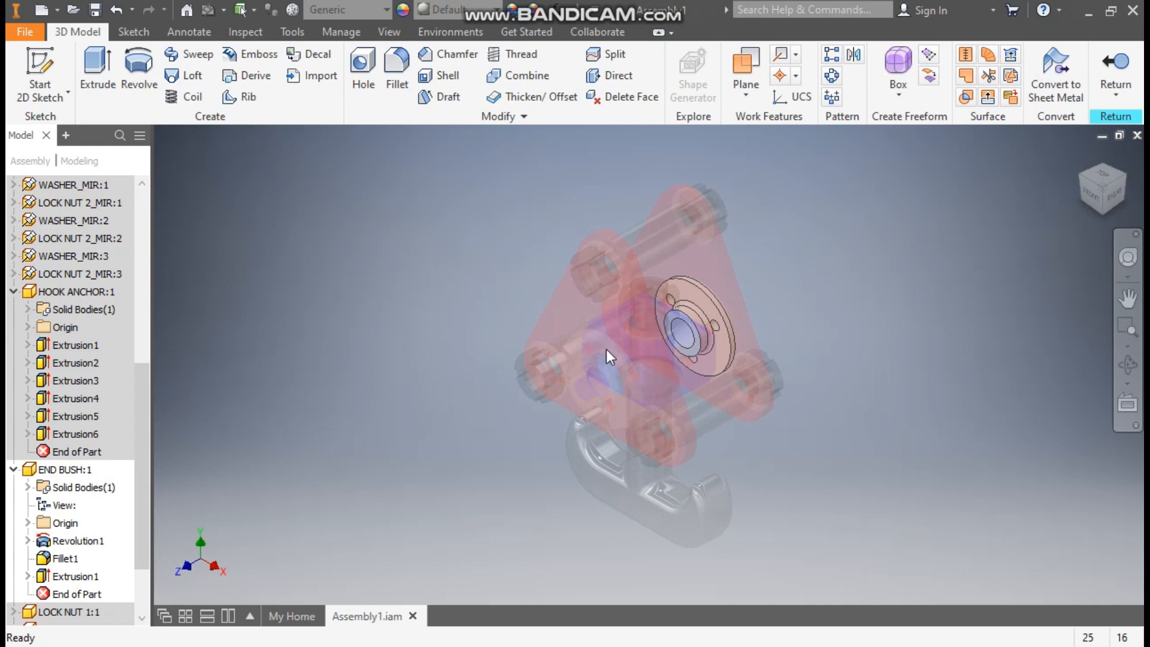
pyautogui.click(1125, 197)
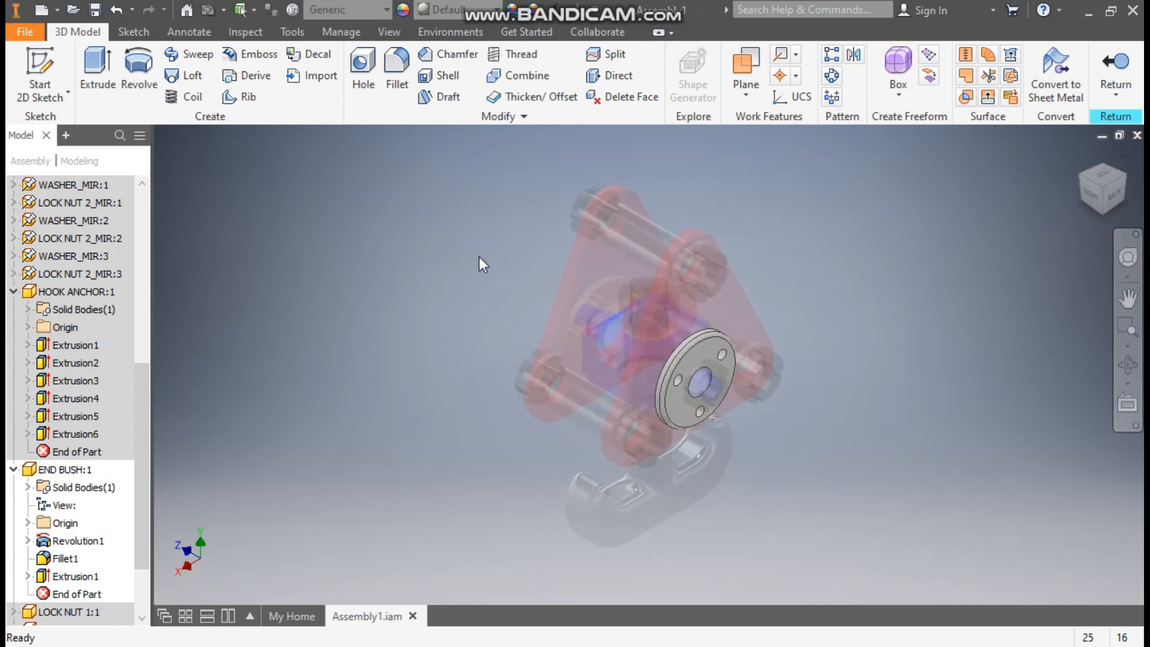
# - Create a part from the metric Standard (mm).ipt template and start a 2D sketch on the XY plane
pyautogui.click(45, 15)
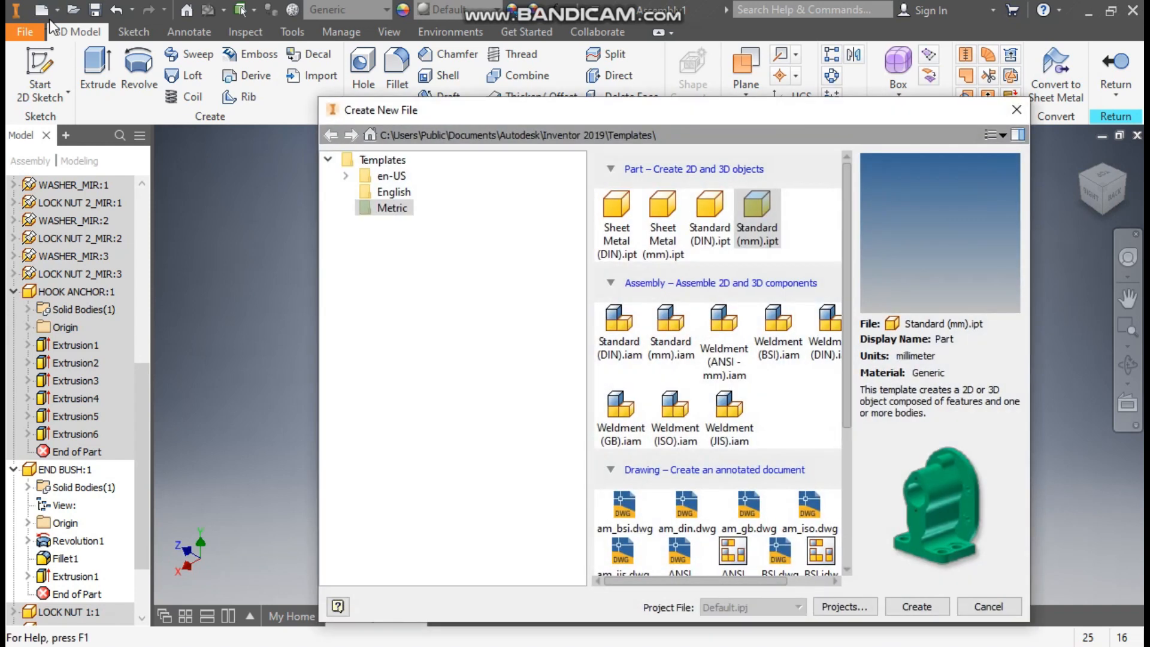
pyautogui.click(756, 204)
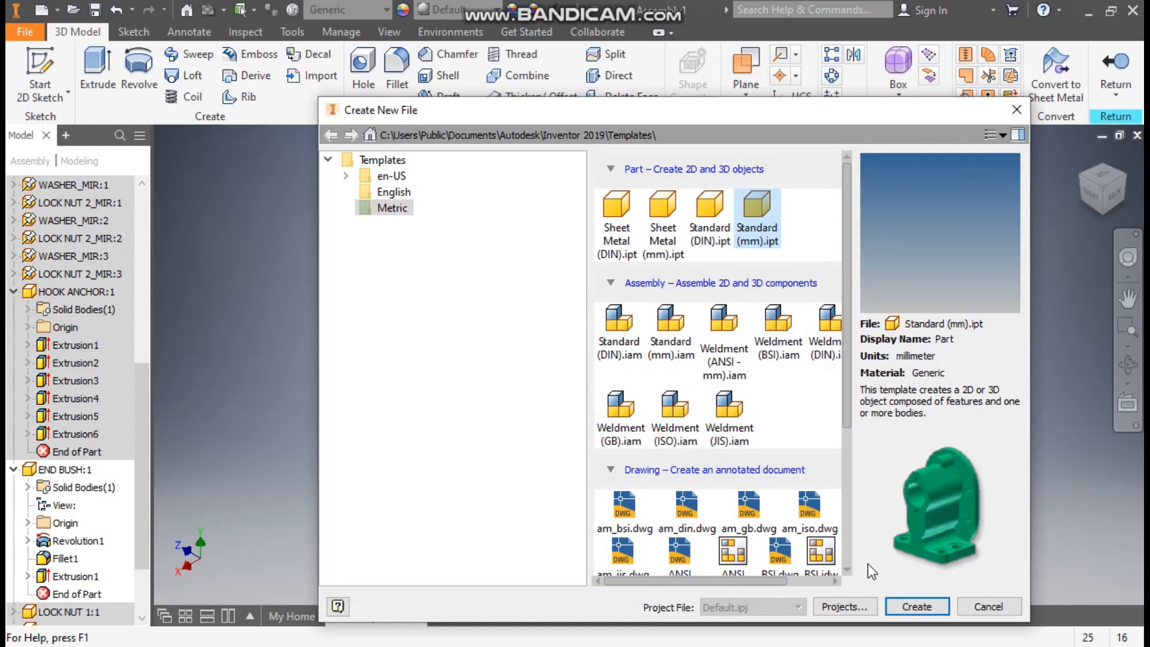
pyautogui.click(916, 606)
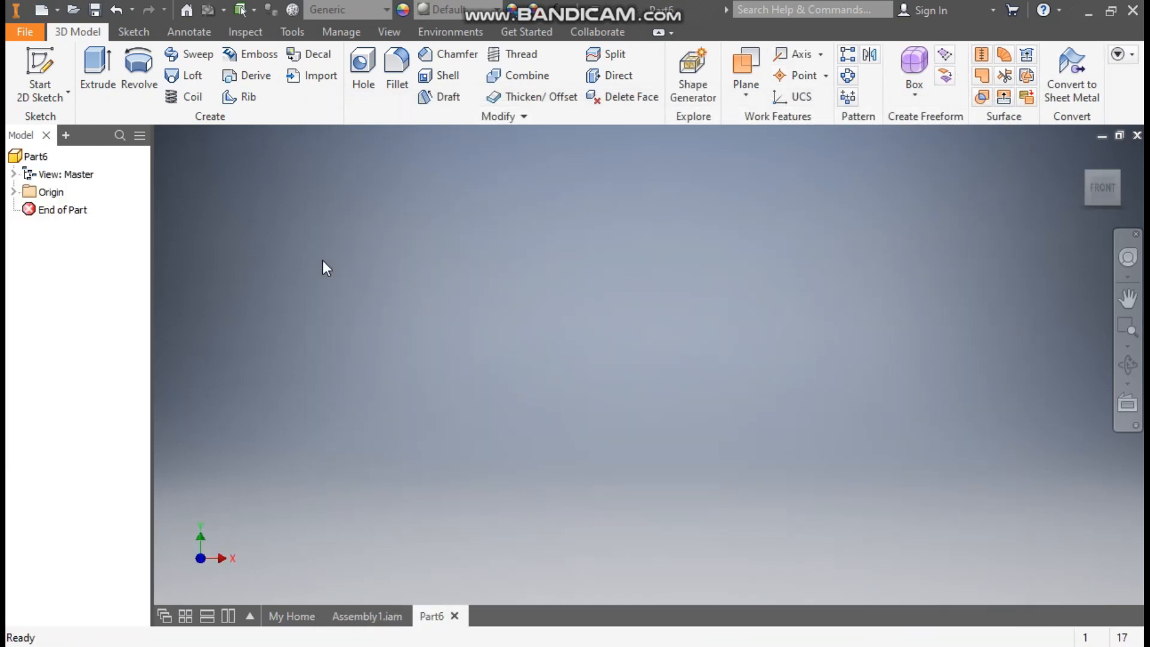
pyautogui.click(41, 61)
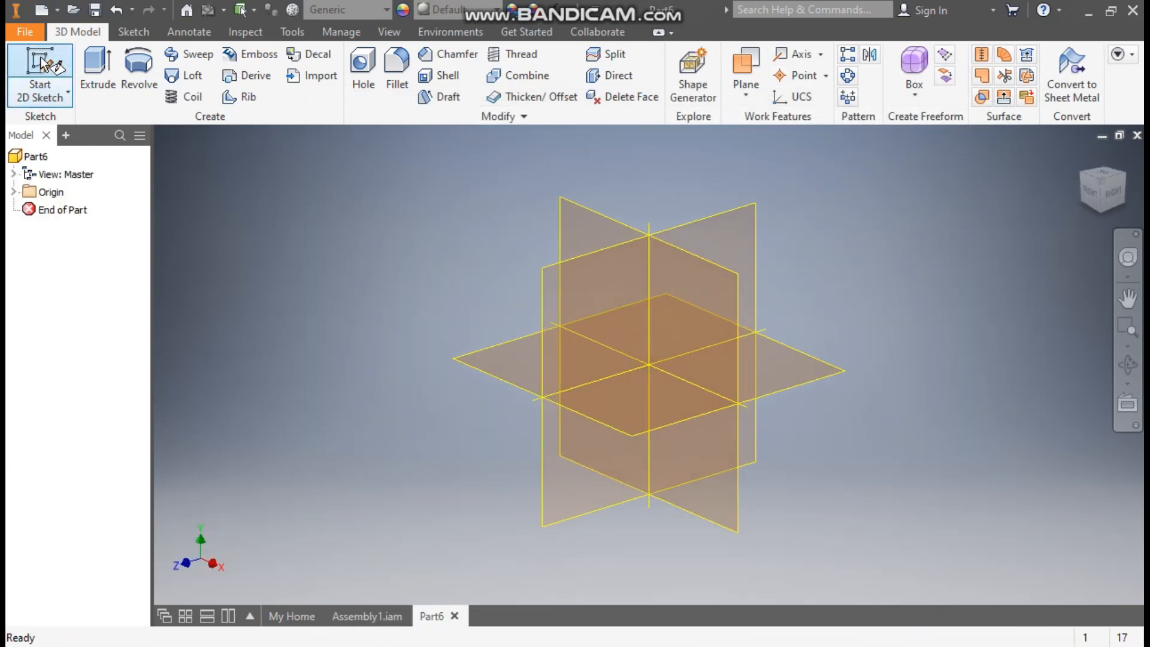
pyautogui.click(586, 219)
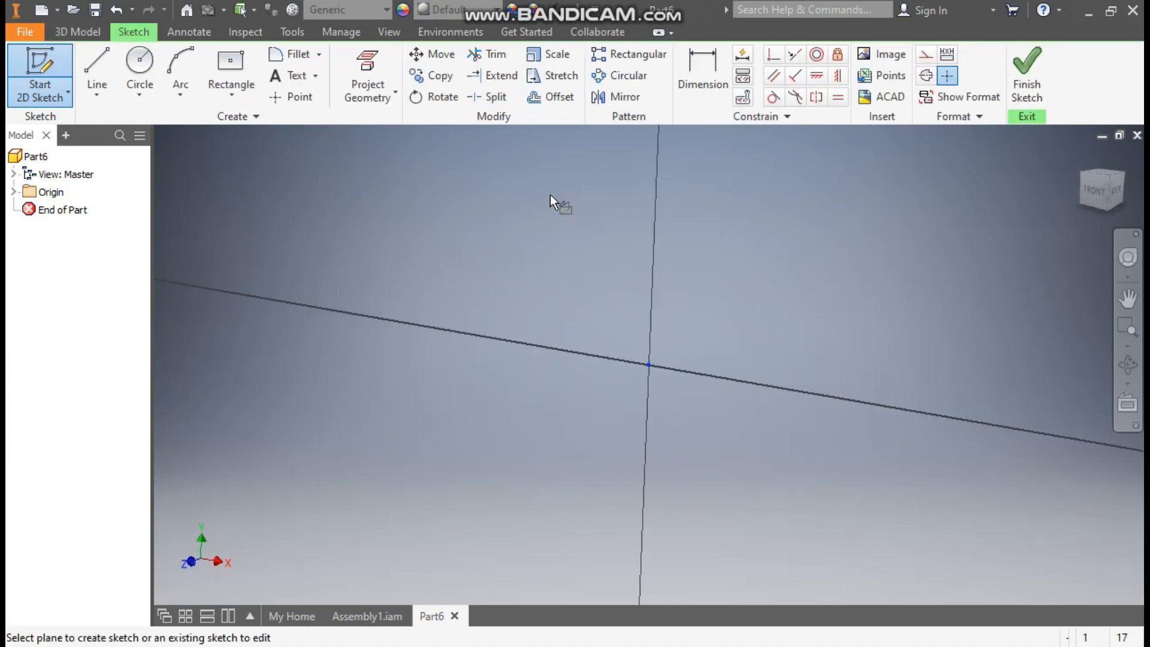
# - Sketch a closed L-shaped profile about 14 mm wide and 8 mm high on the X axis, about 13 mm from the origin
pyautogui.click(92, 59)
pyautogui.click(828, 363)
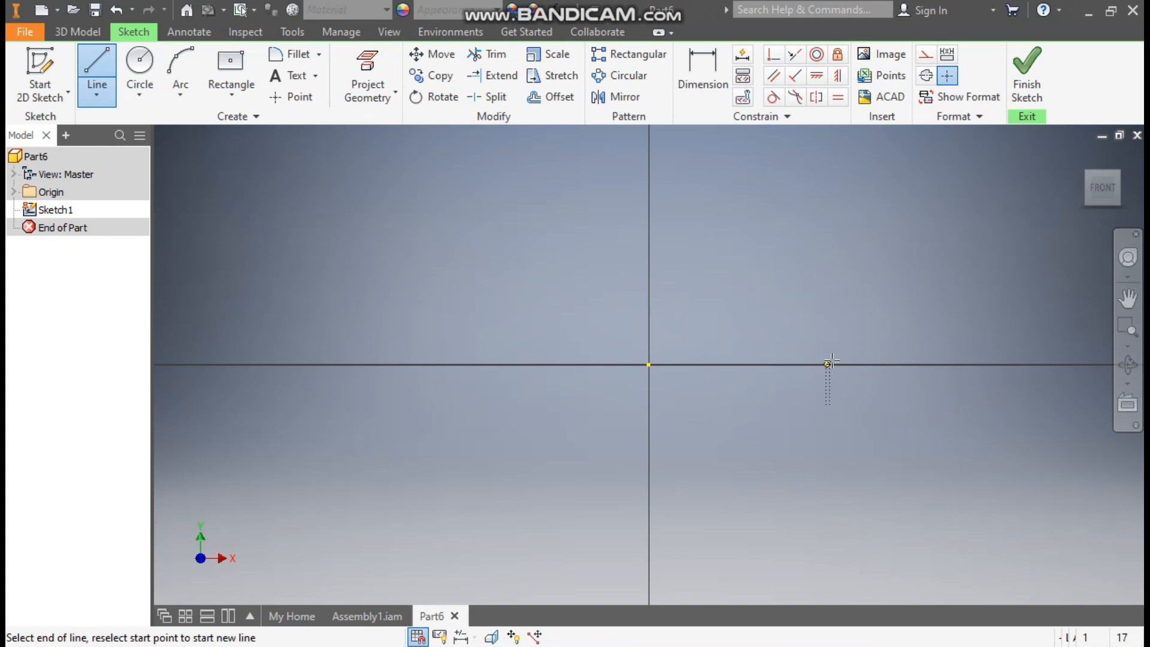
pyautogui.click(829, 253)
pyautogui.click(1025, 253)
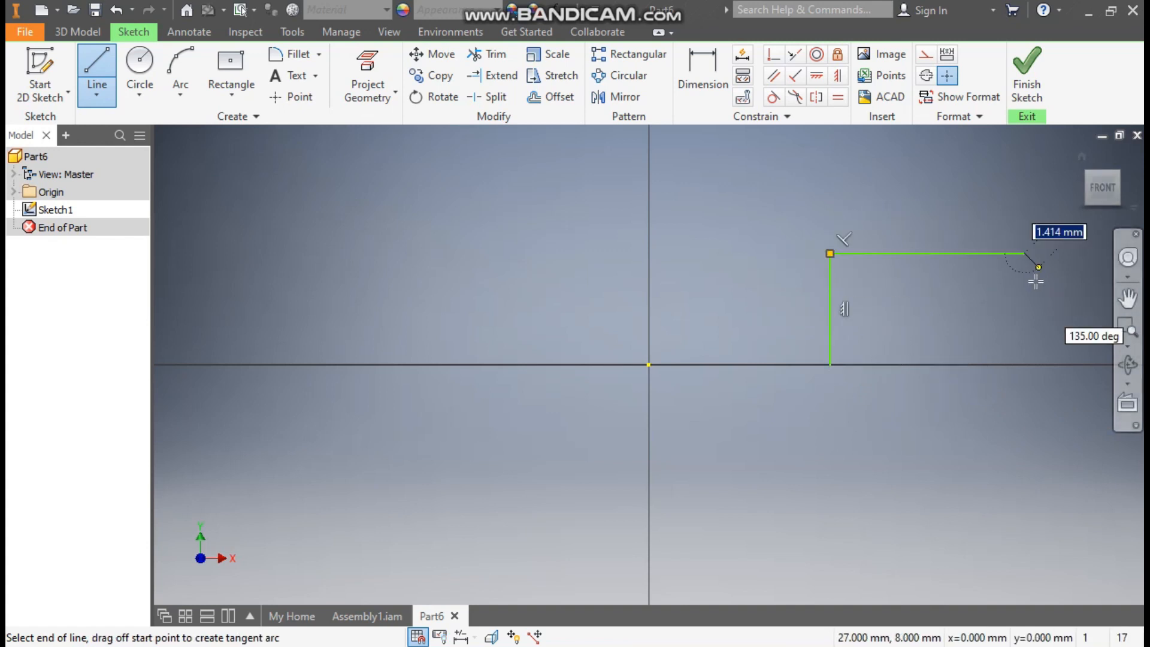
pyautogui.click(906, 300)
pyautogui.click(906, 364)
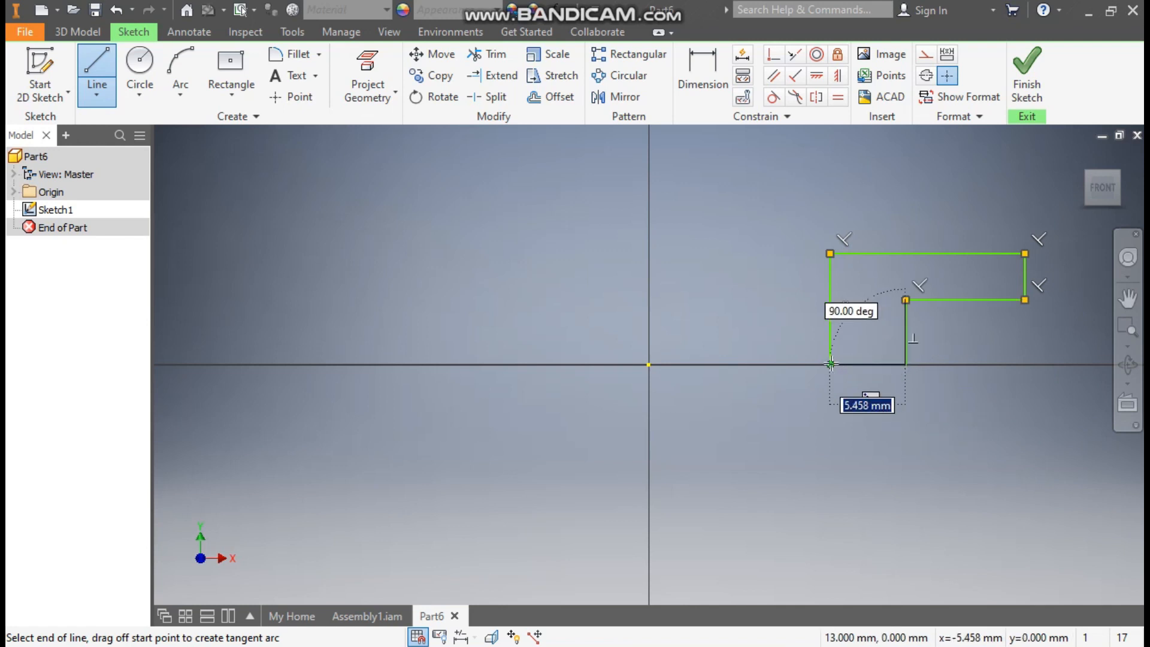
pyautogui.click(830, 364)
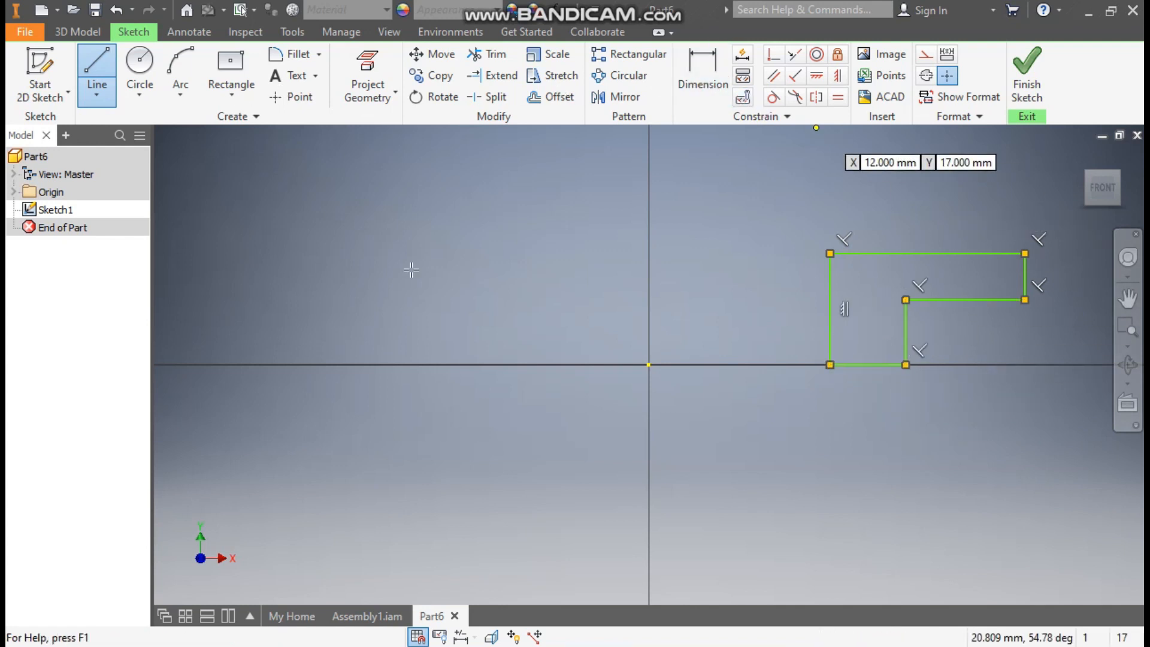
# - Draw a vertical line about 15 mm long up from the origin and convert it to construction geometry
pyautogui.click(649, 364)
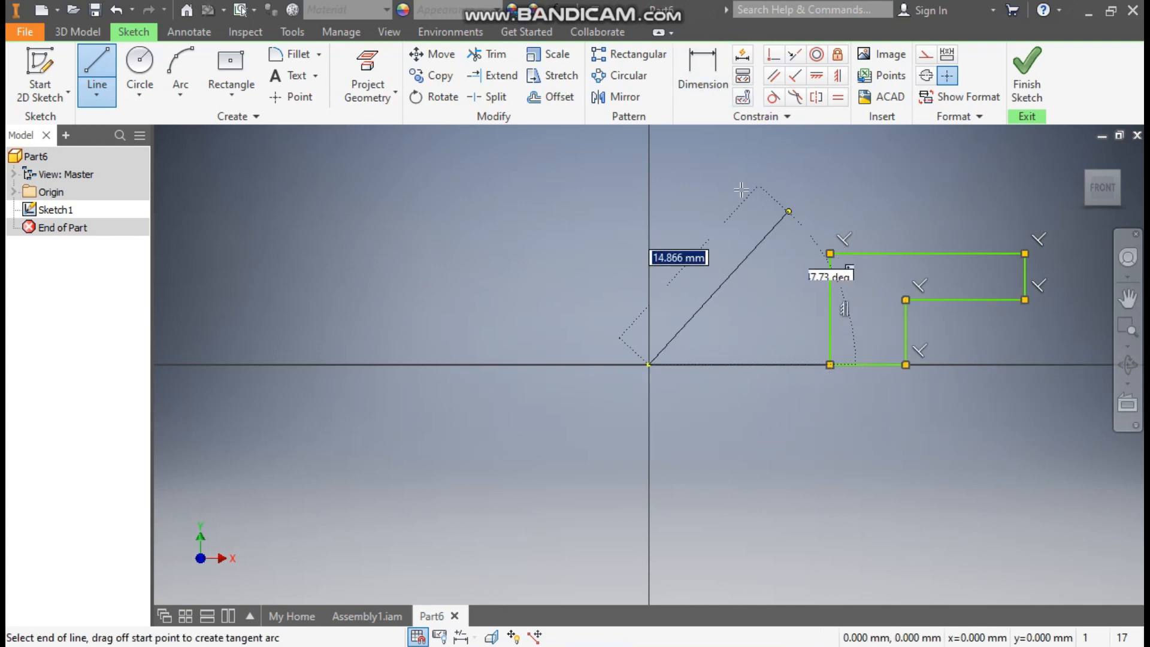
pyautogui.click(648, 157)
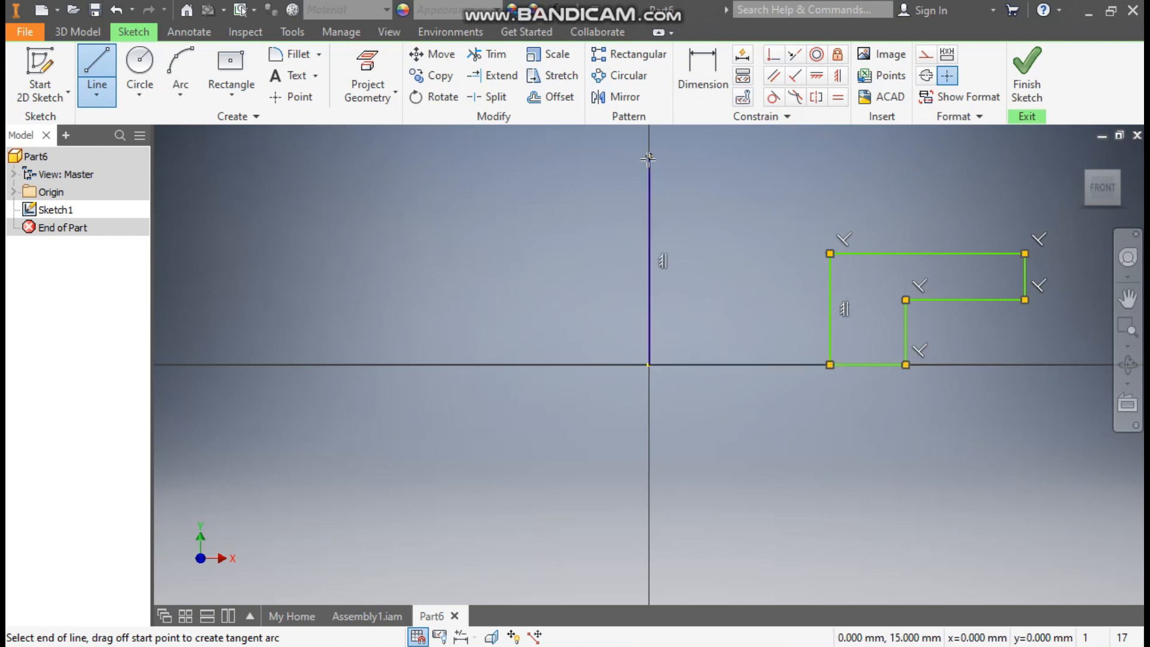
pyautogui.press('Escape')
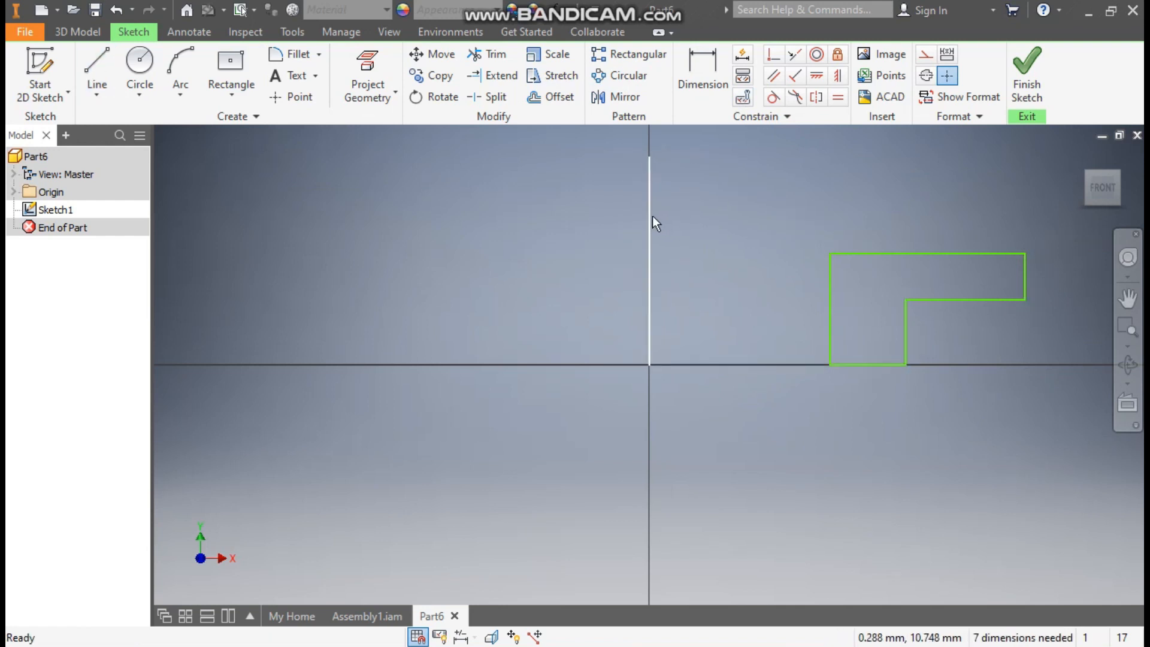
pyautogui.click(925, 54)
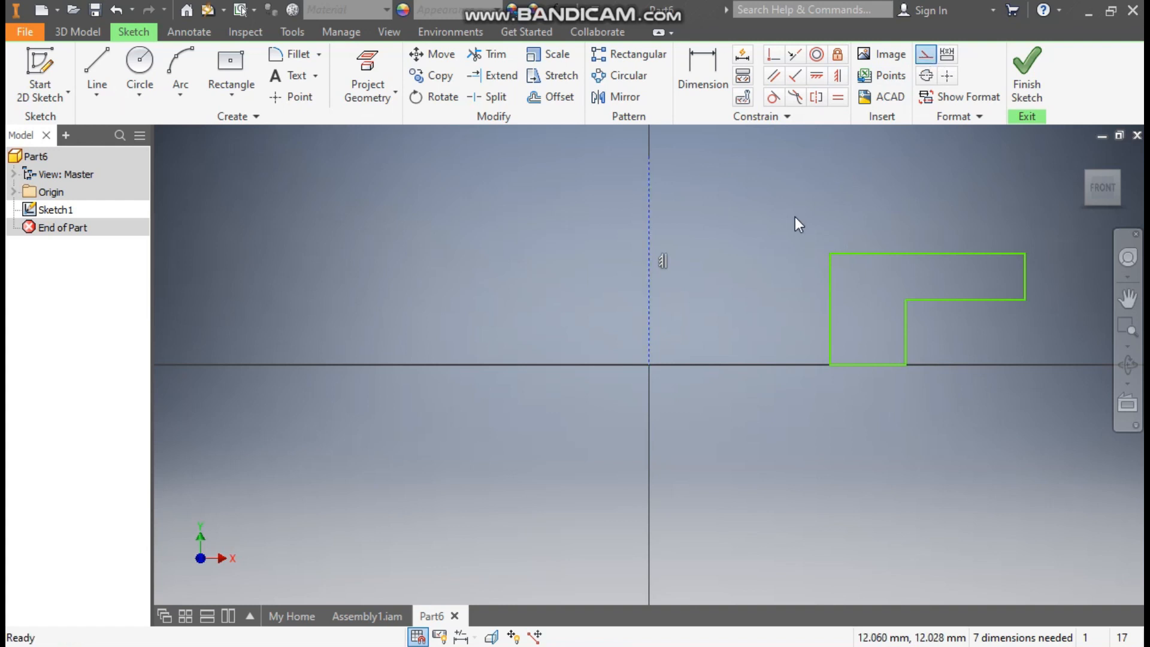
# - Dimension the profile's long inner vertical edge at 8 mm from the construction line
pyautogui.click(707, 78)
pyautogui.click(651, 300)
pyautogui.click(829, 305)
pyautogui.click(756, 339)
pyautogui.write('8')
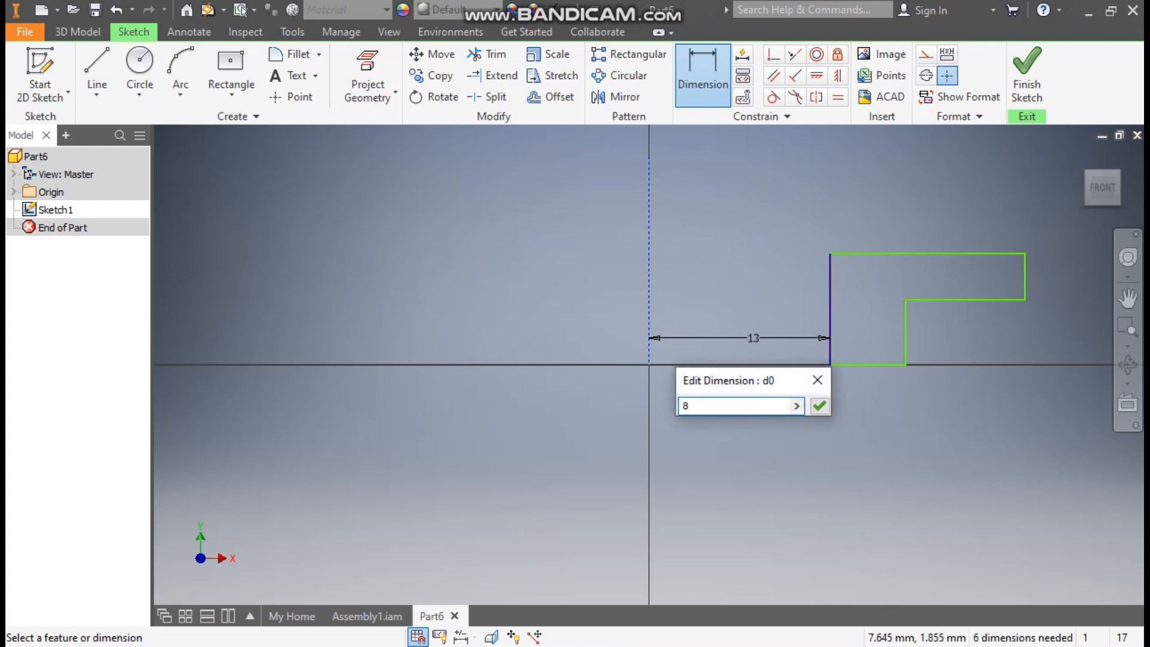
pyautogui.press('Return')
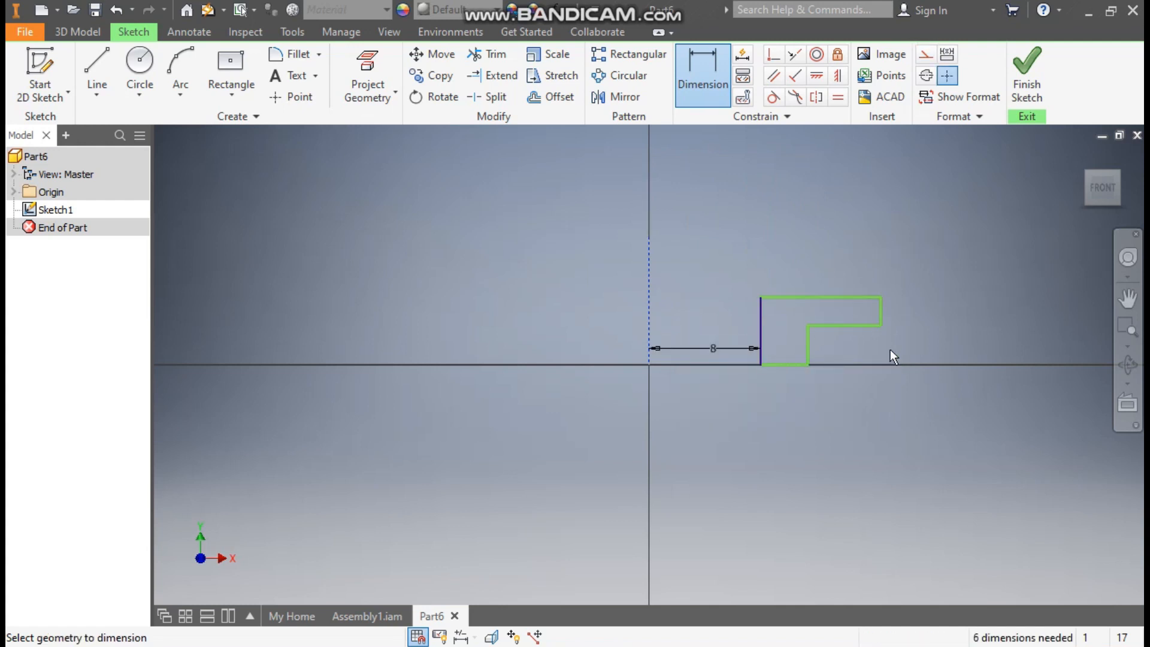
# - Dimension the short vertical edge below the flange at 12.5 mm from the construction line
pyautogui.click(649, 317)
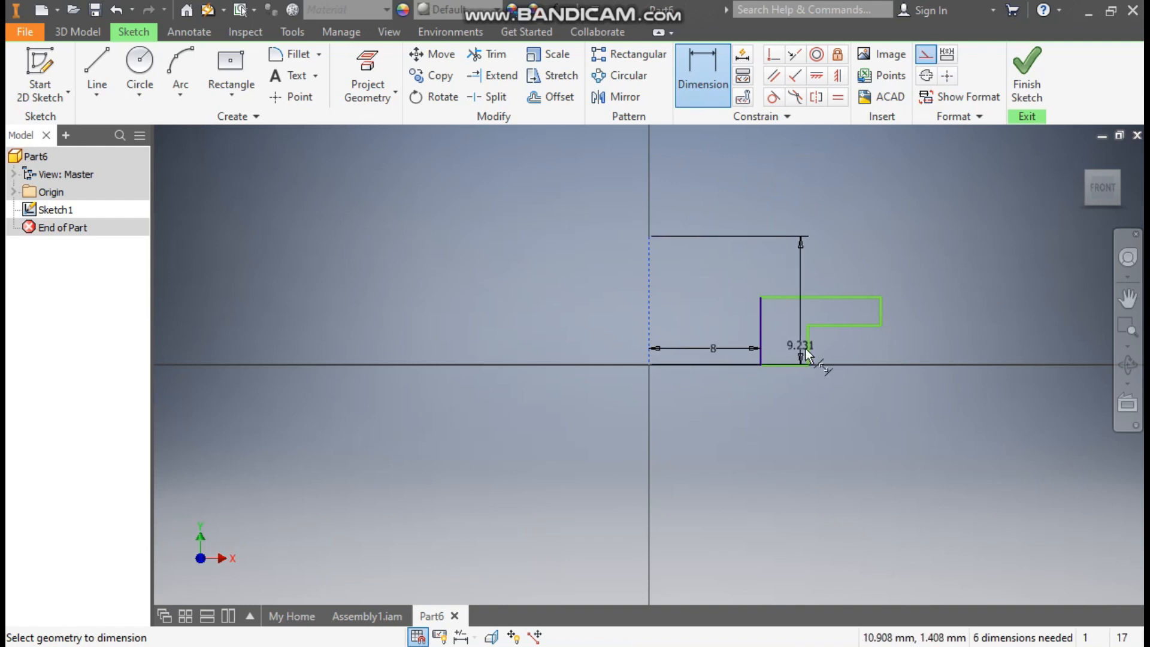
pyautogui.click(807, 349)
pyautogui.click(753, 451)
pyautogui.write('12.5')
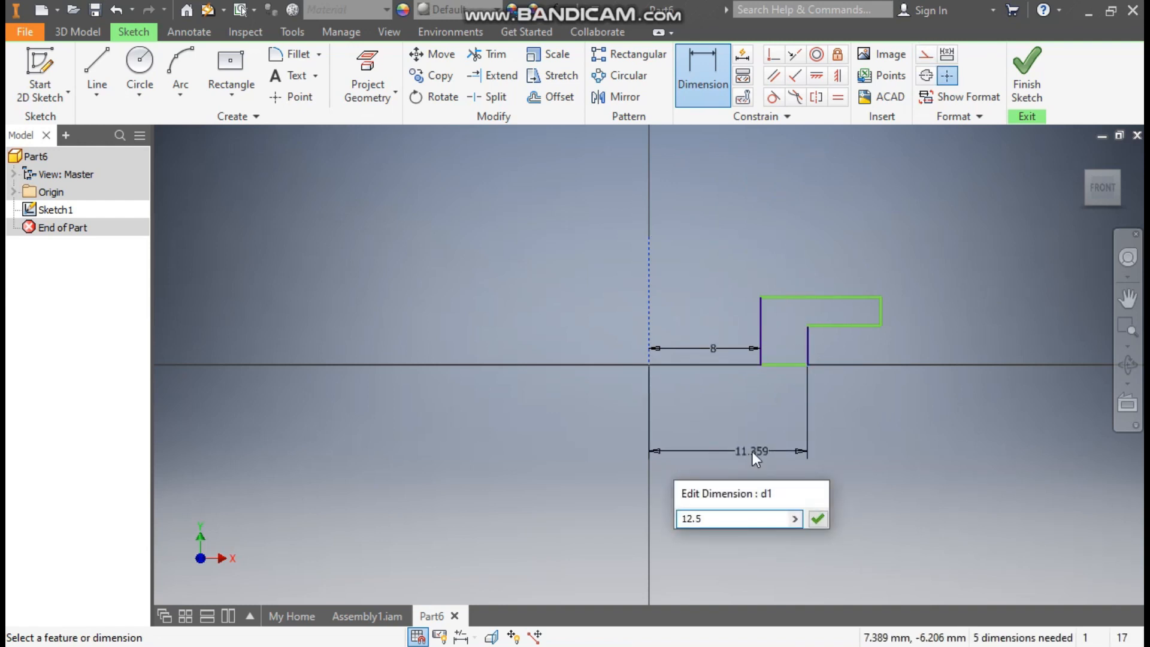
pyautogui.press('Return')
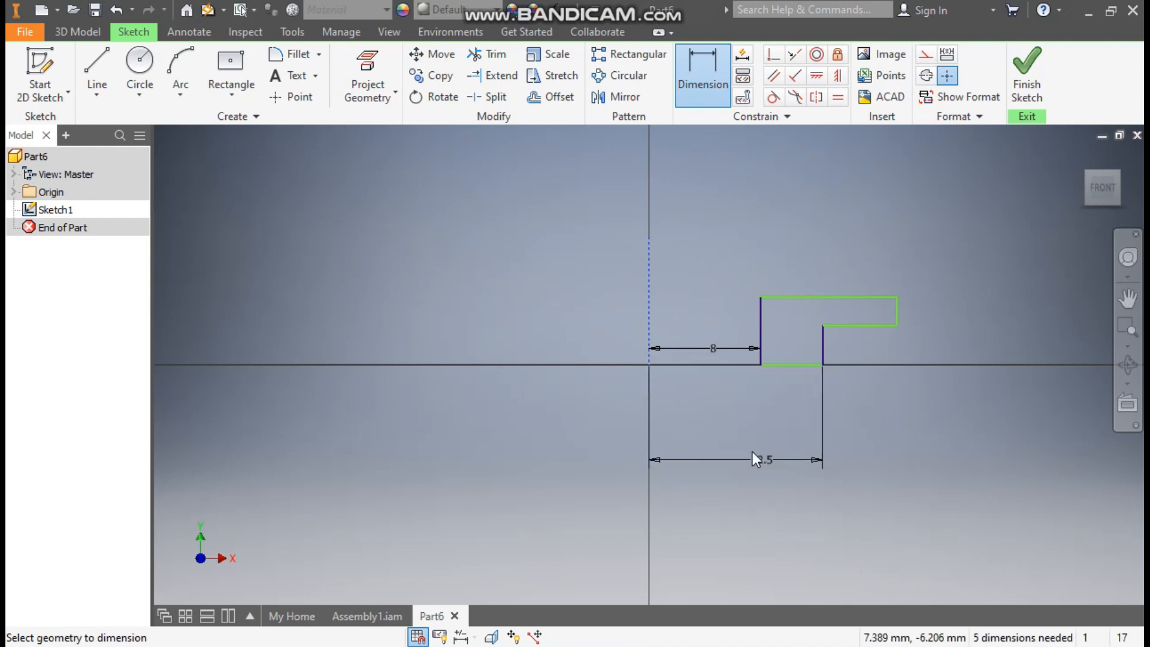
# - Dimension the flange's outer end edge, try a 5 mm value and undo that value change
pyautogui.click(890, 320)
pyautogui.click(922, 311)
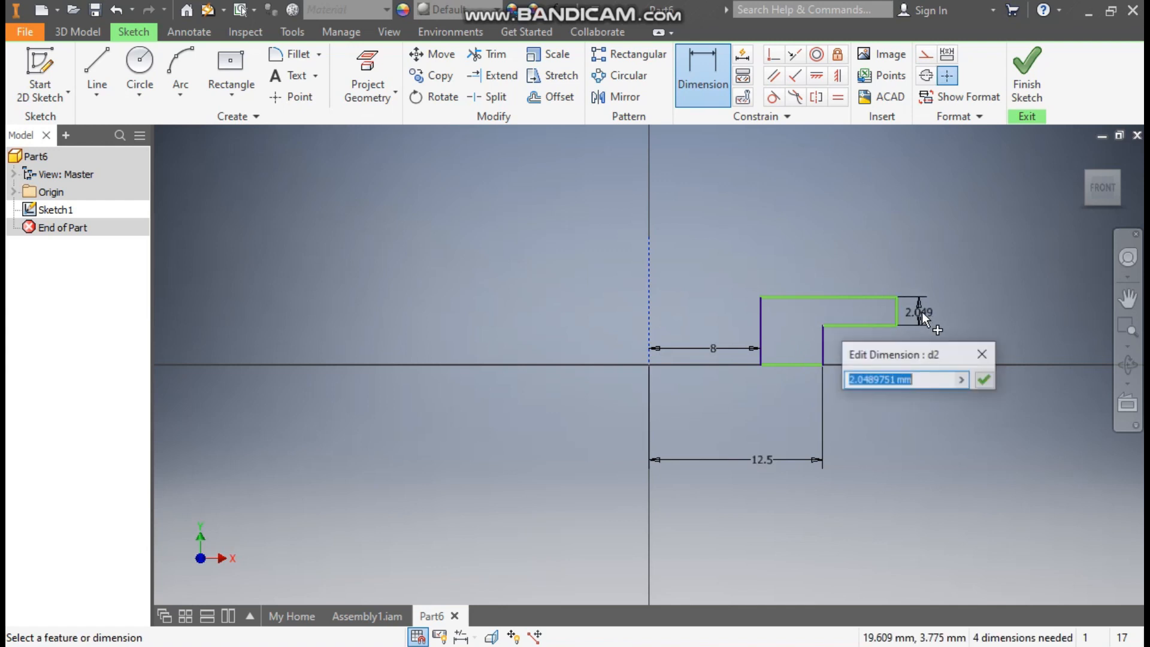
pyautogui.write('5')
pyautogui.press('Return')
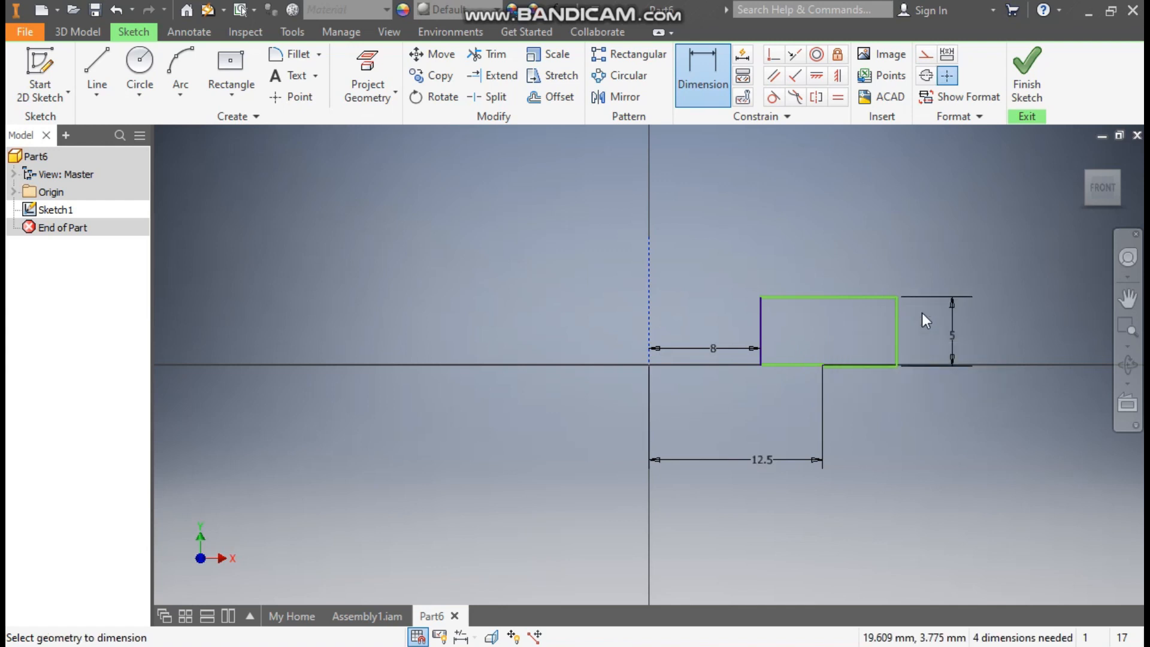
pyautogui.hotkey('ctrl', 'z')
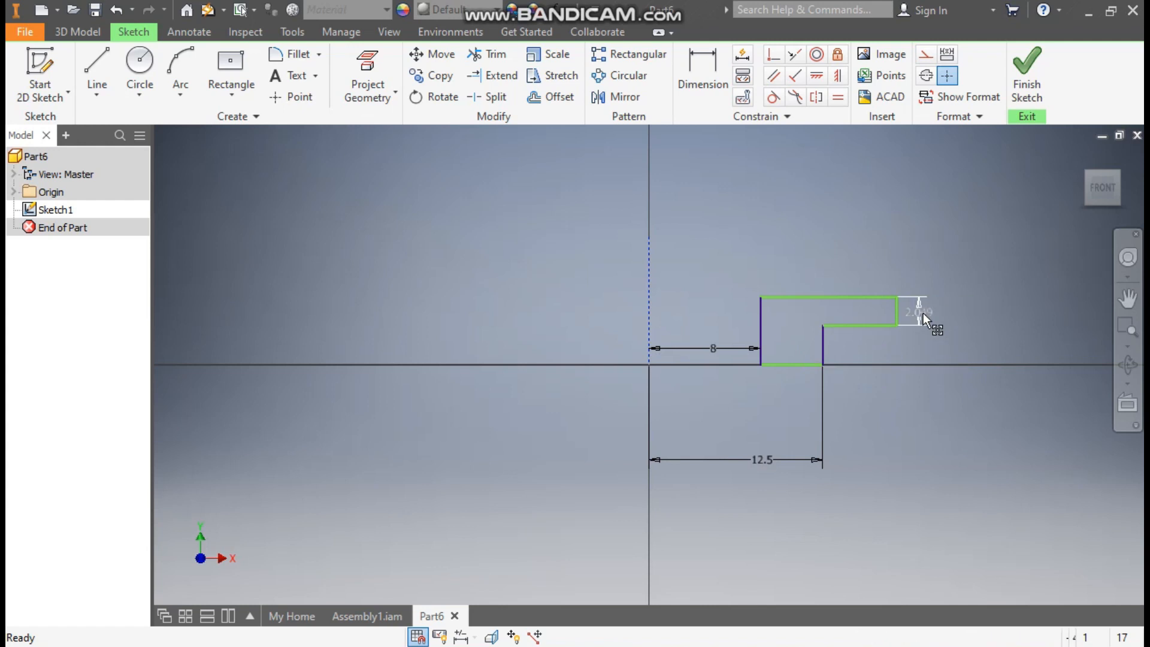
# - Dimension the height of the short vertical edge below the flange at 7 mm
pyautogui.click(824, 341)
pyautogui.click(713, 84)
pyautogui.click(823, 352)
pyautogui.click(846, 351)
pyautogui.write('7')
pyautogui.press('Return')
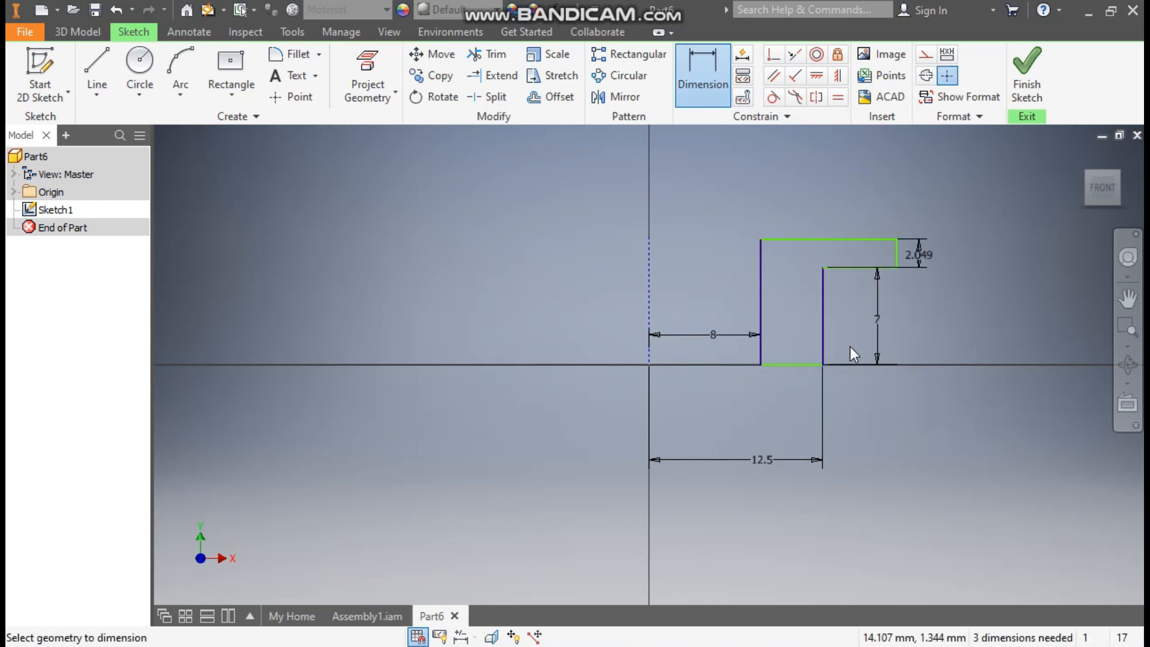
# - Set the flange's thickness dimension at its outer end to 5 mm
pyautogui.click(921, 257)
pyautogui.write('5')
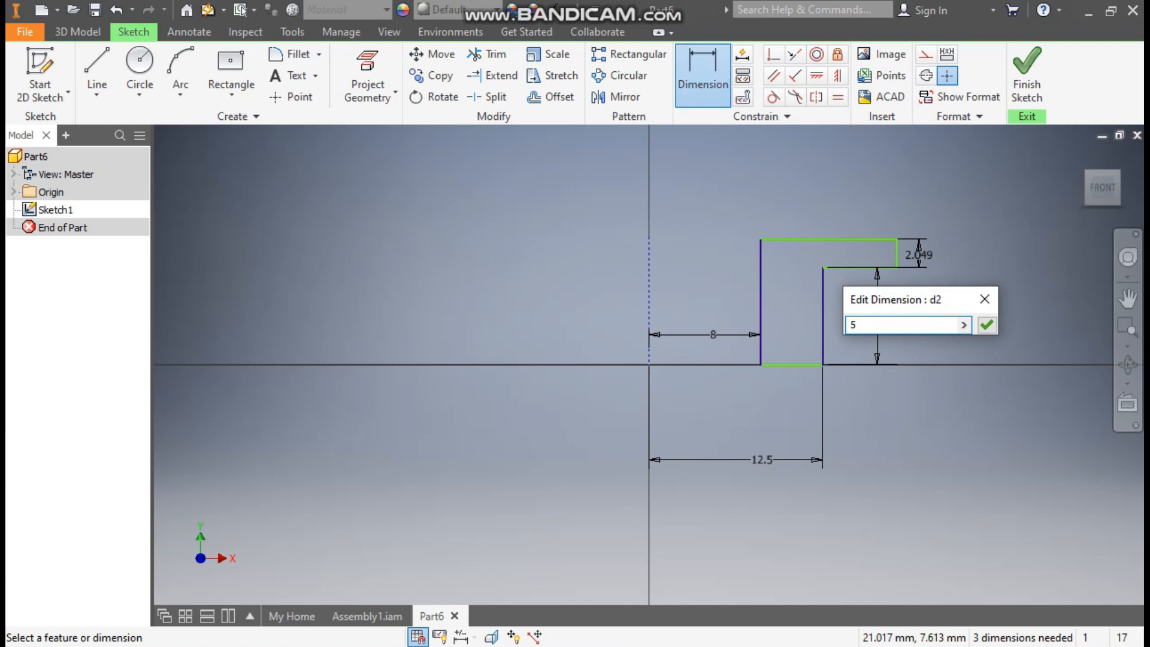
pyautogui.press('Return')
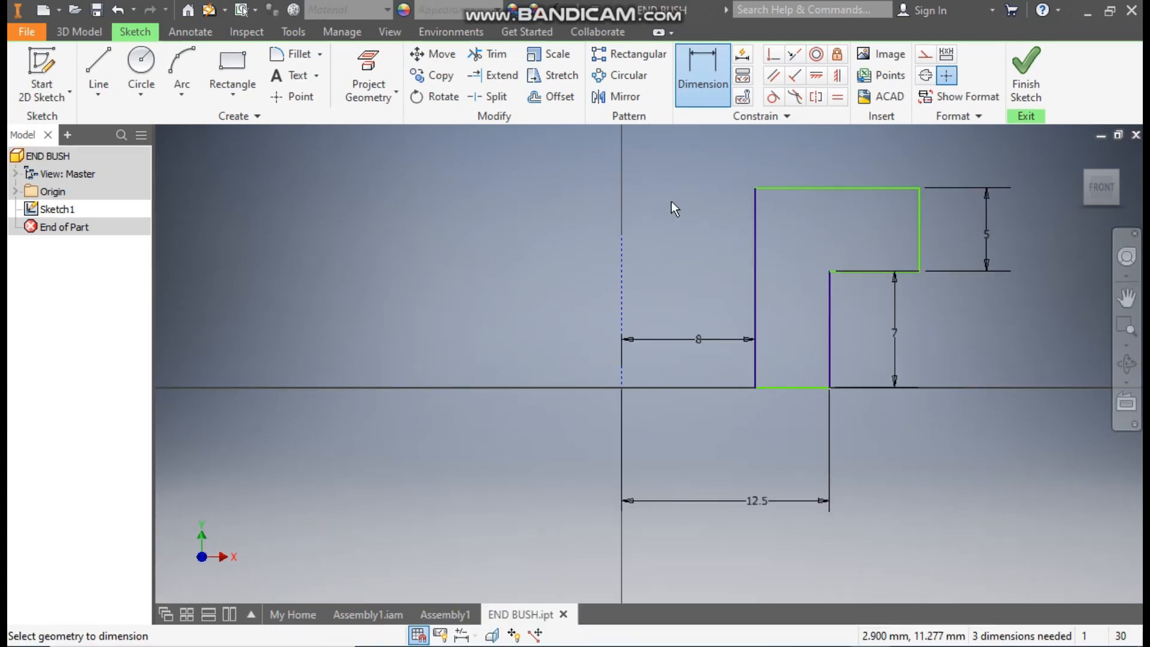
# - Dimension the flange's outer end edge at 24 mm from the construction line
pyautogui.click(620, 272)
pyautogui.click(919, 230)
pyautogui.click(835, 546)
pyautogui.write('24')
pyautogui.press('Return')
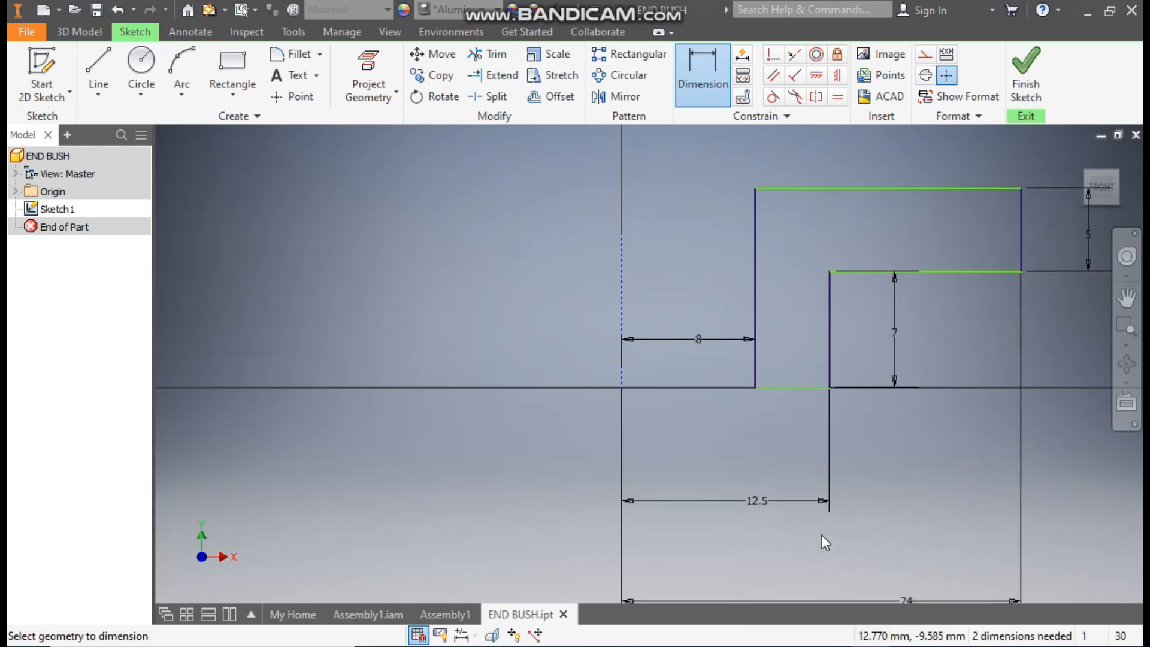
pyautogui.scroll(1, 809, 403)
pyautogui.moveTo(809, 403); pyautogui.dragTo(762, 415, button='middle')
pyautogui.scroll(1, 763, 415)
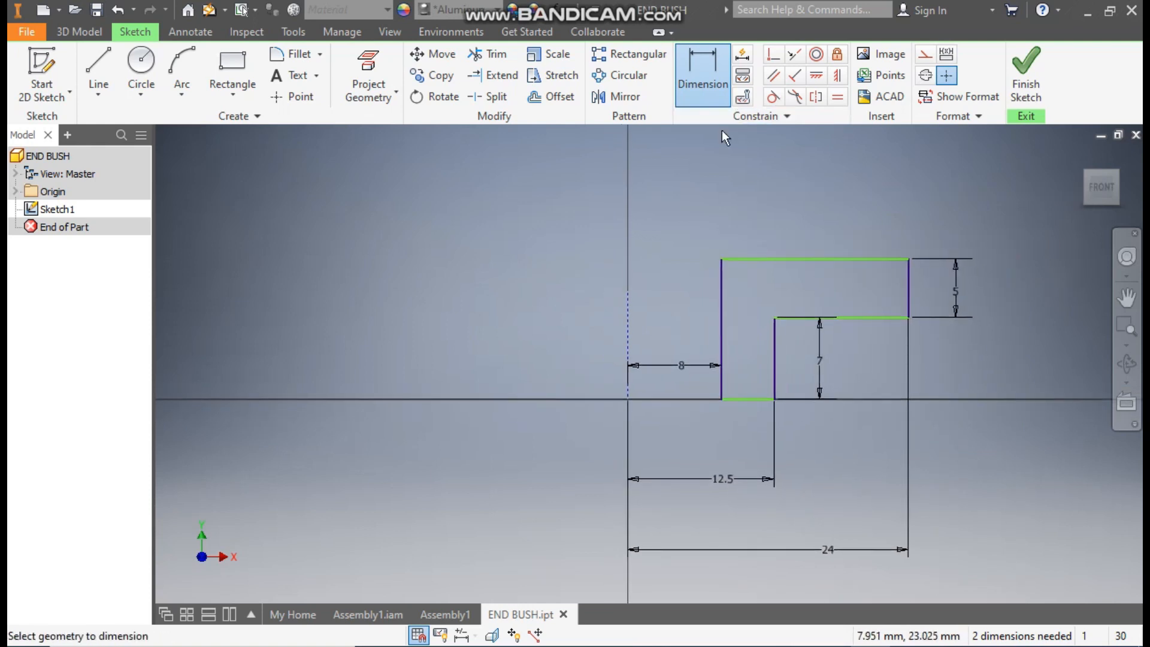
pyautogui.press('Escape')
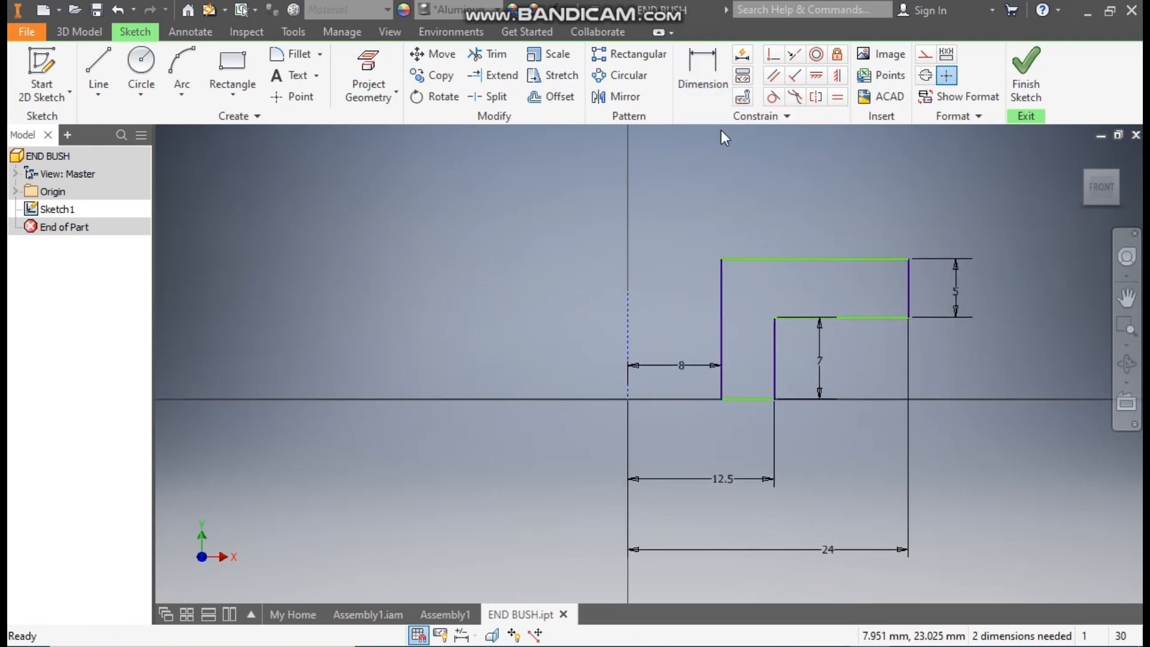
# - Constrain the profile's lower inner corner horizontally to the origin and finish the sketch
pyautogui.click(820, 78)
pyautogui.click(721, 400)
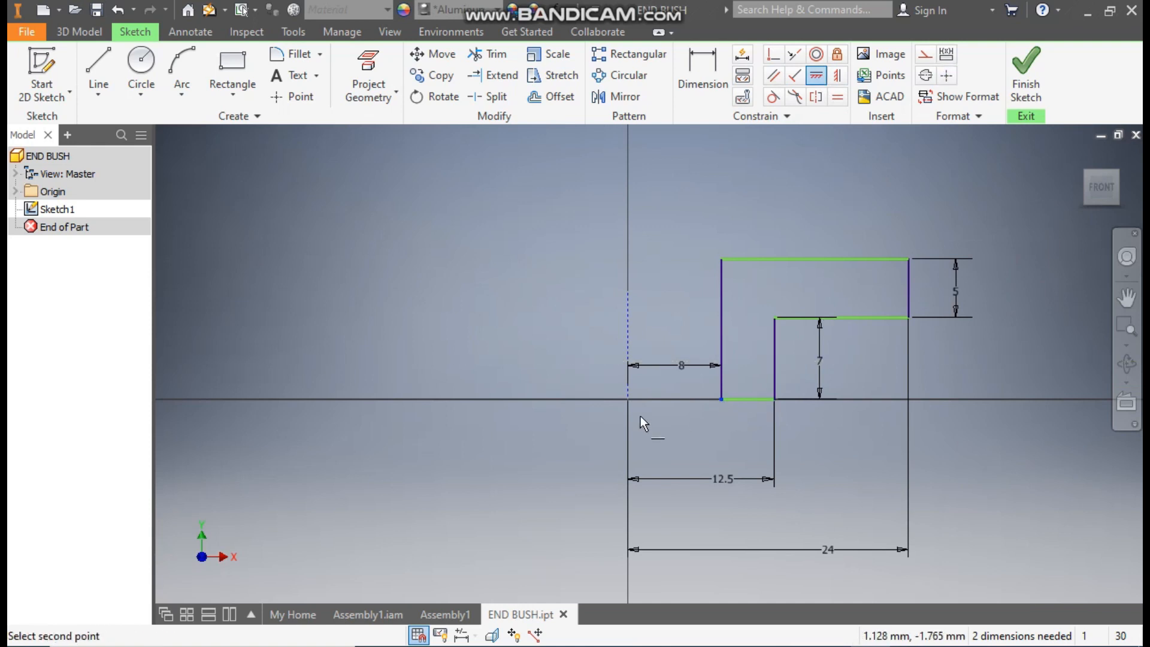
pyautogui.click(628, 400)
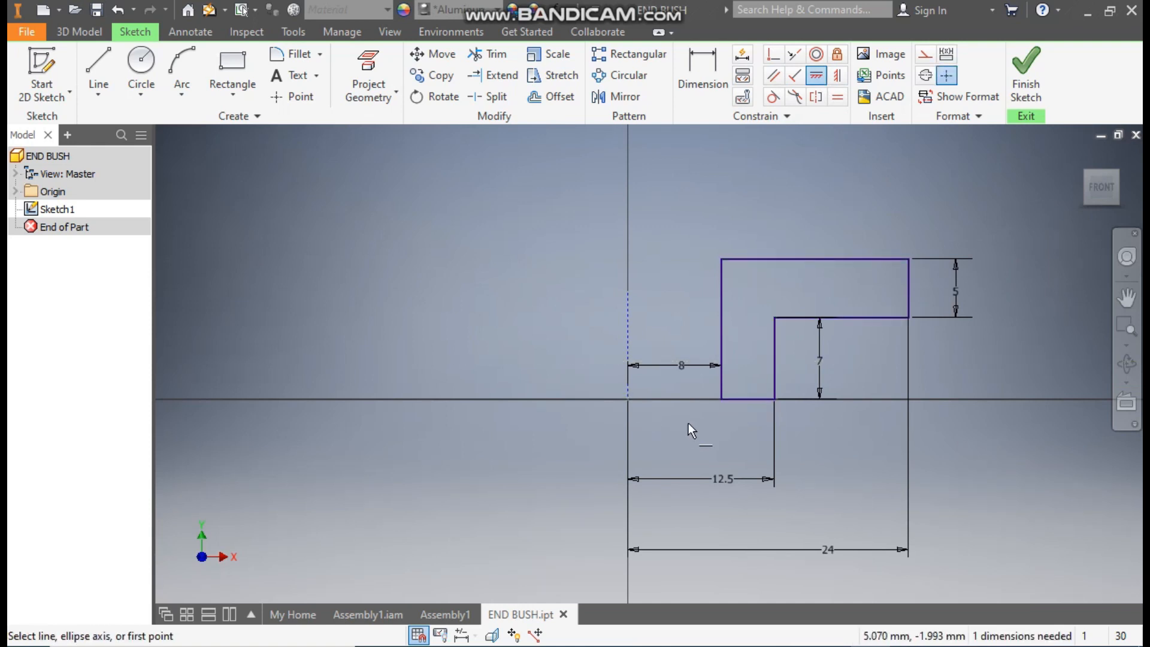
pyautogui.press('Escape')
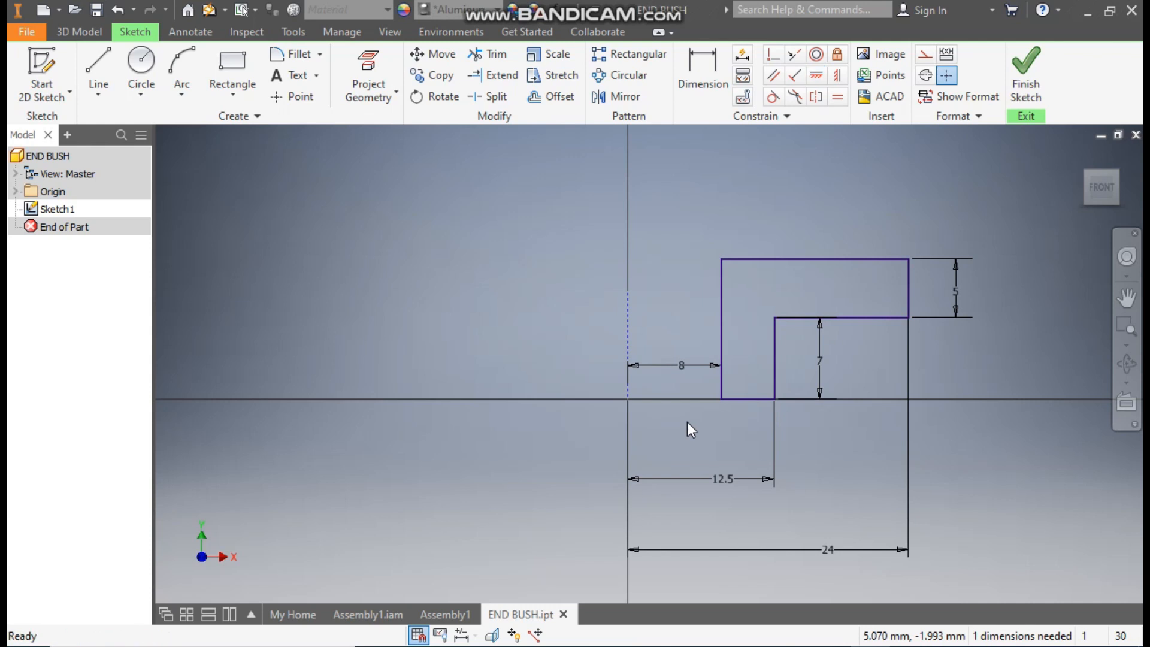
pyautogui.click(1025, 70)
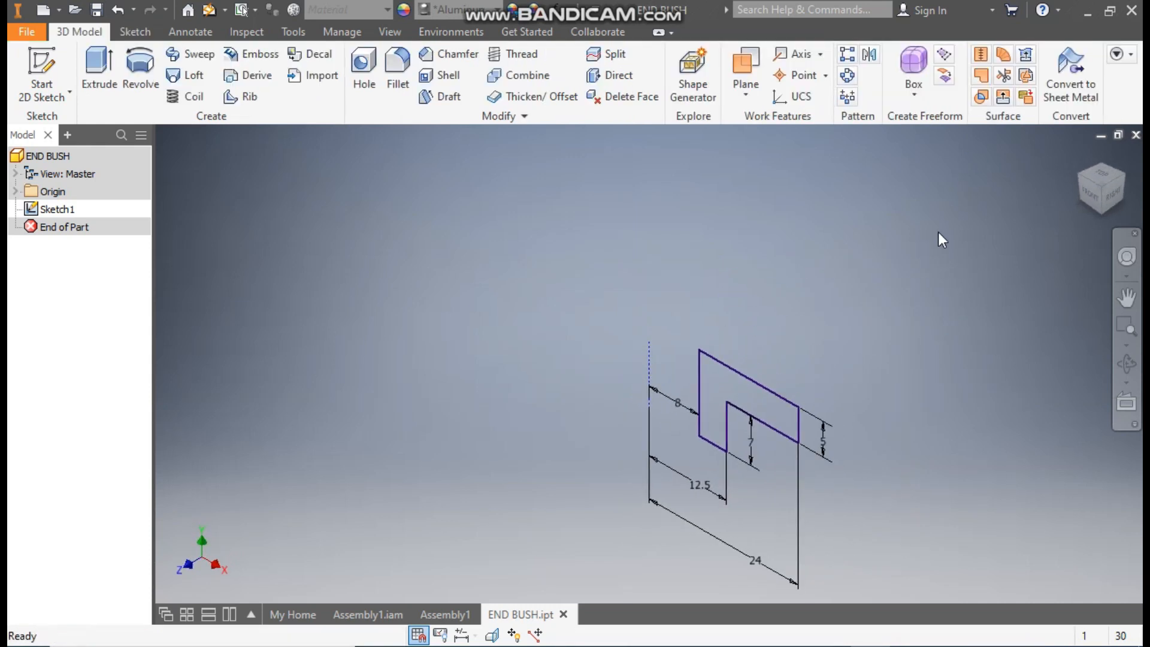
# - Revolve the L-shaped profile with Full extents around the vertical construction line
pyautogui.click(141, 82)
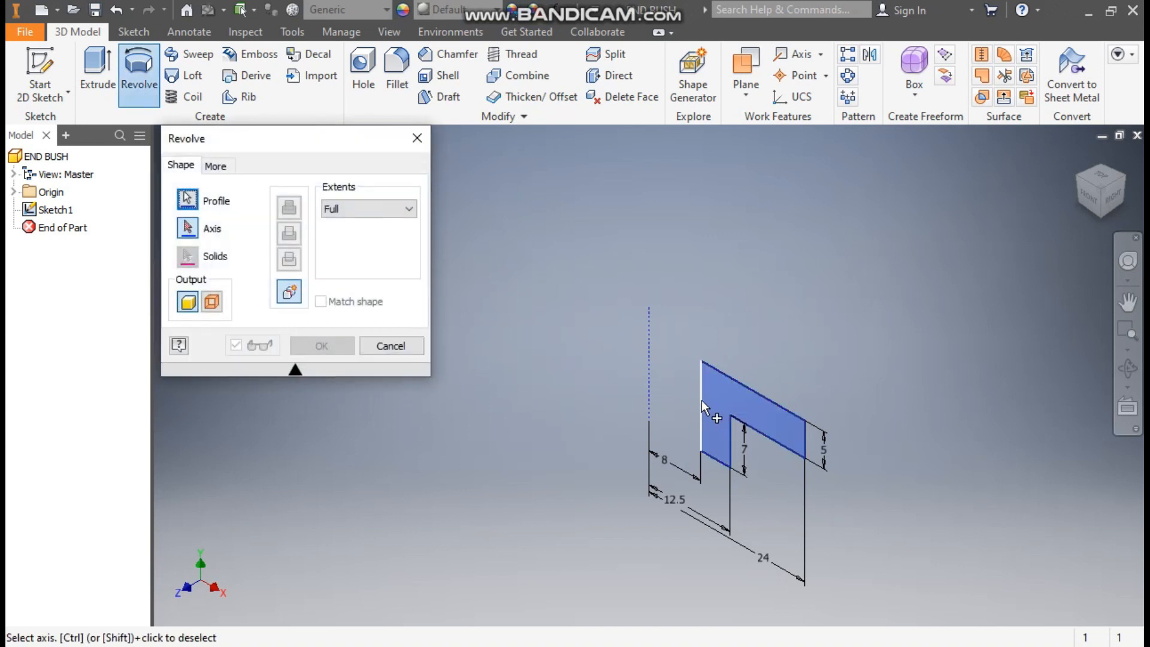
pyautogui.click(649, 371)
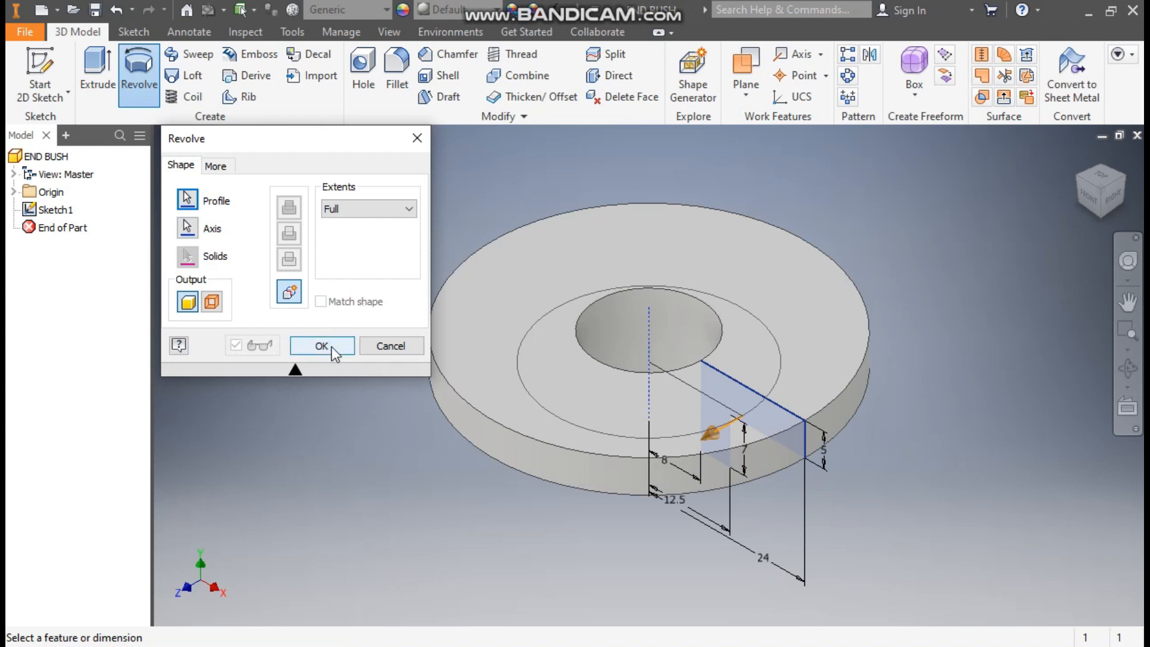
pyautogui.click(332, 351)
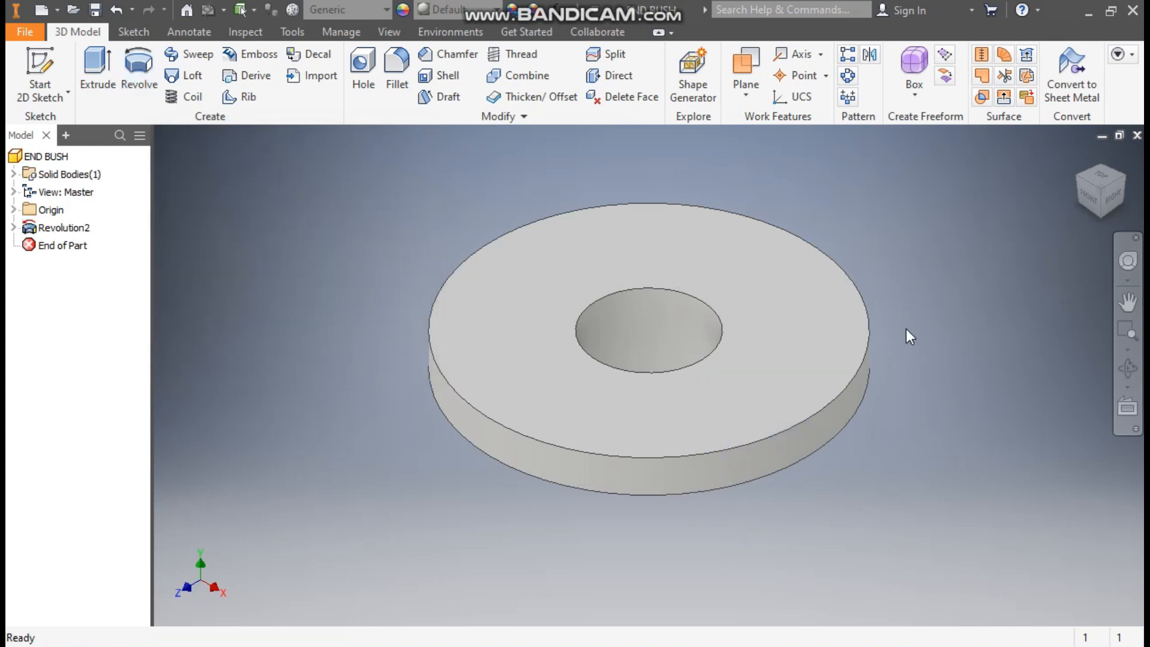
# - Fillet the upper outer edge of the flange with a 2 mm radius
pyautogui.click(870, 334)
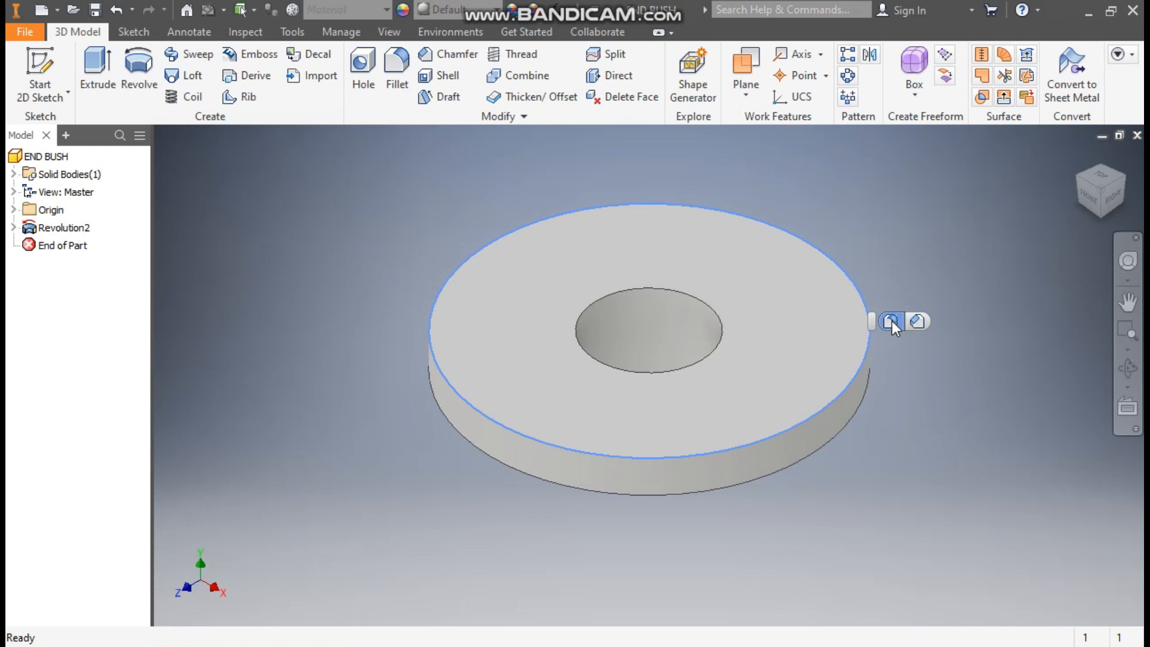
pyautogui.click(893, 321)
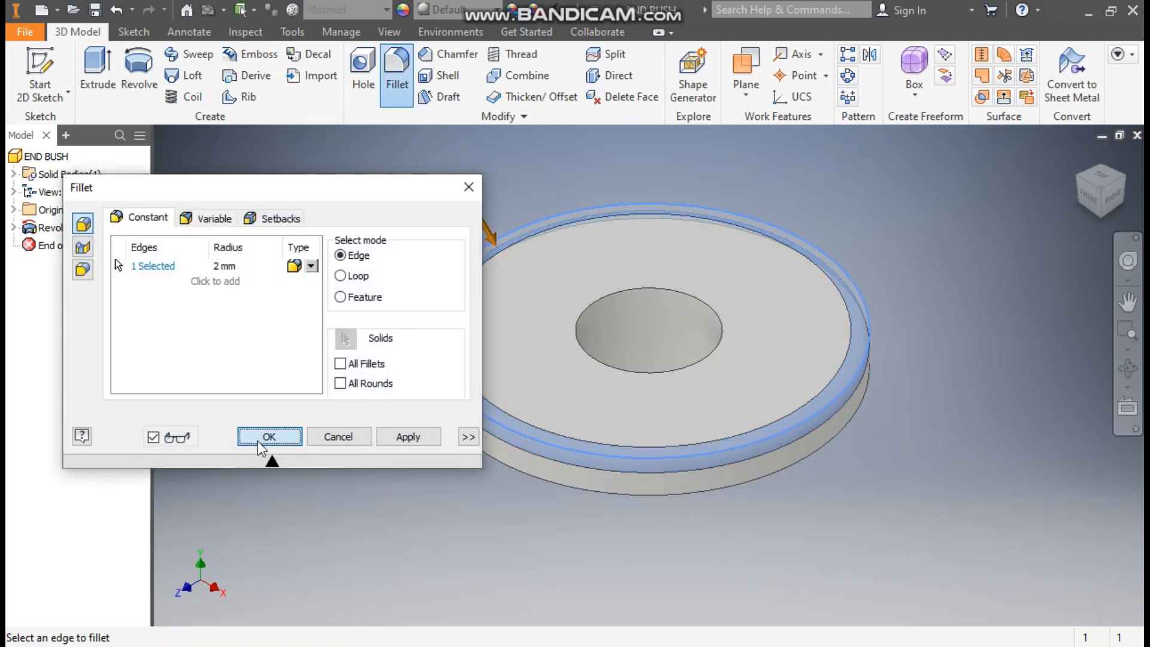
pyautogui.click(259, 440)
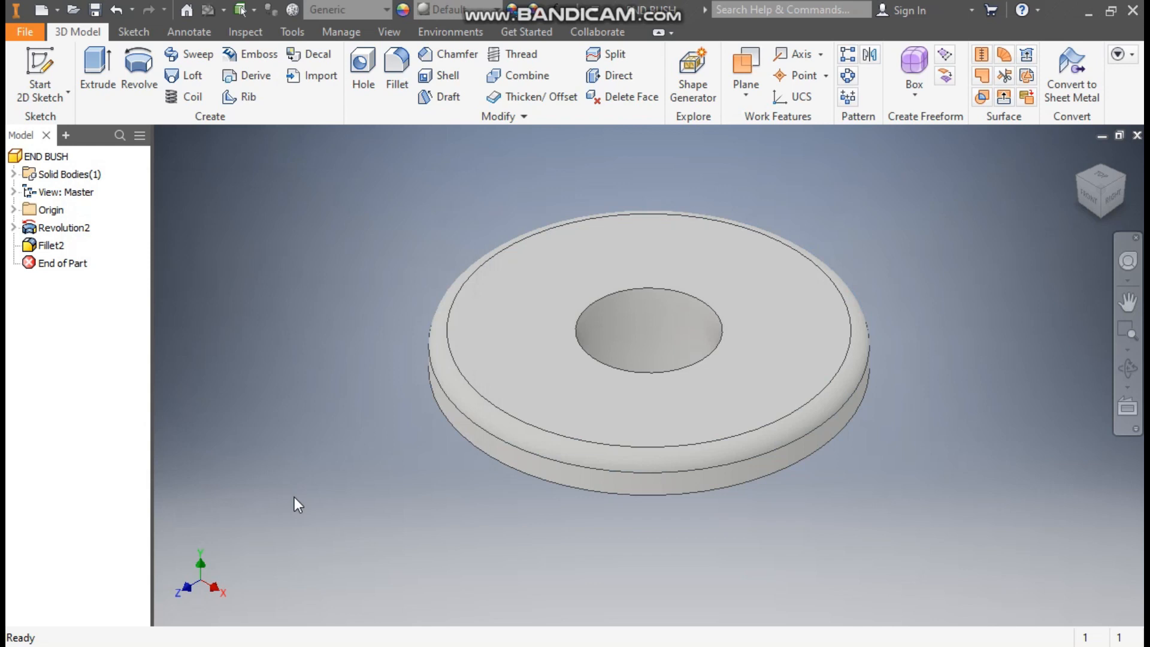
# - Start a sketch on the flange's top face and draw a 35 mm diameter circle centred on the origin
pyautogui.click(628, 255)
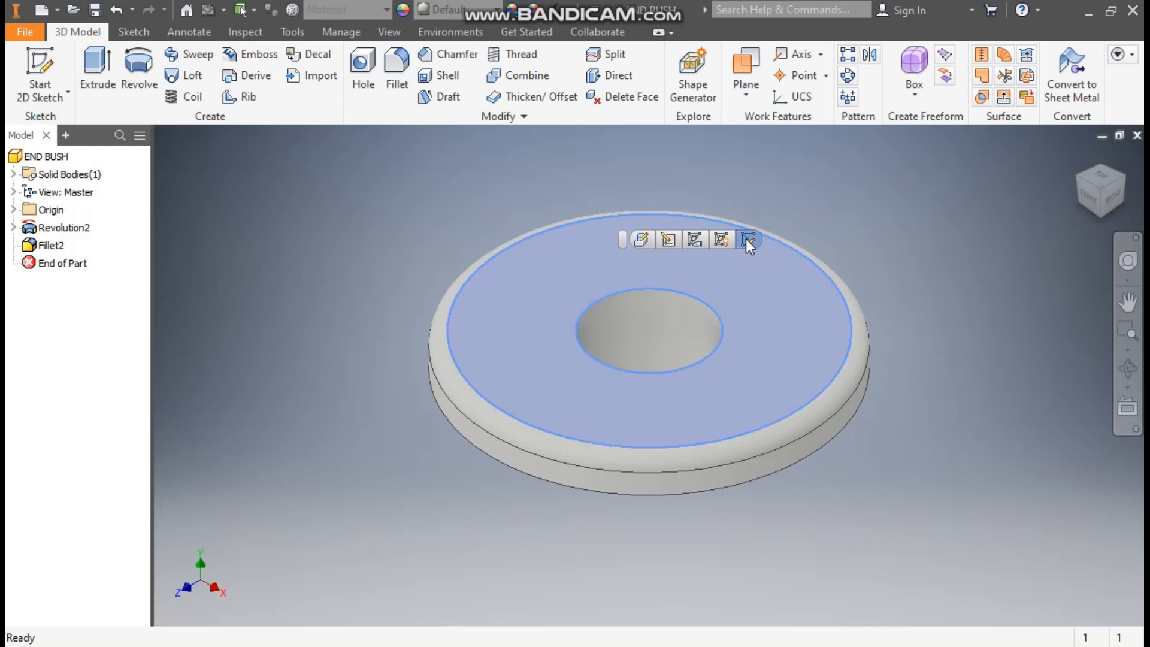
pyautogui.click(747, 240)
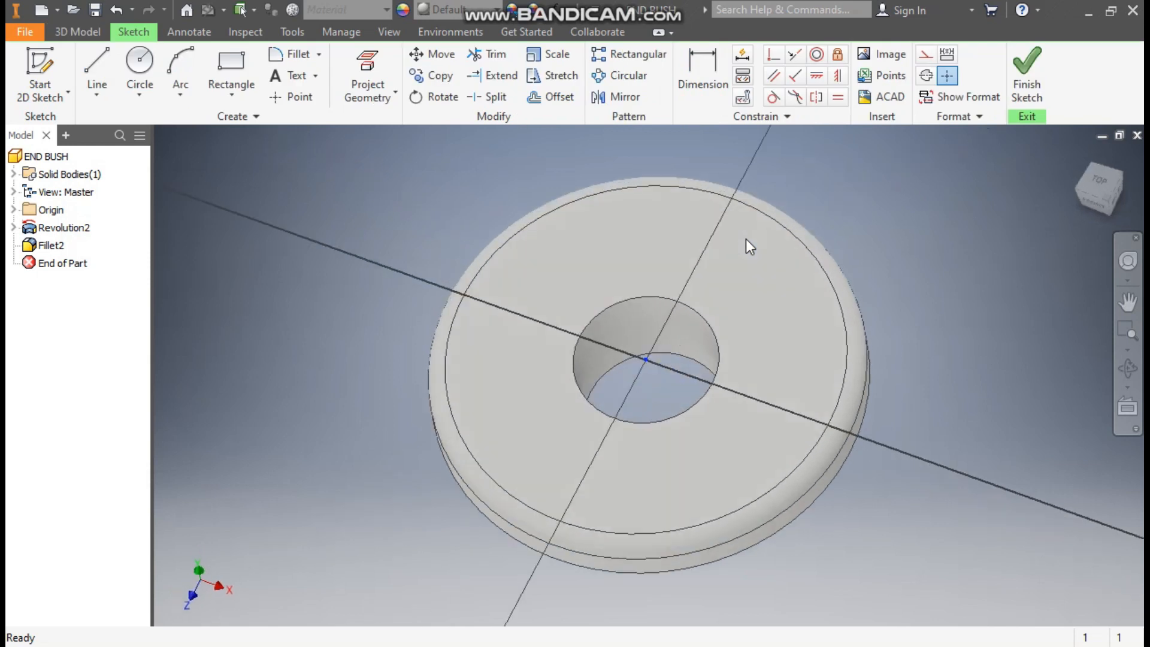
pyautogui.click(144, 62)
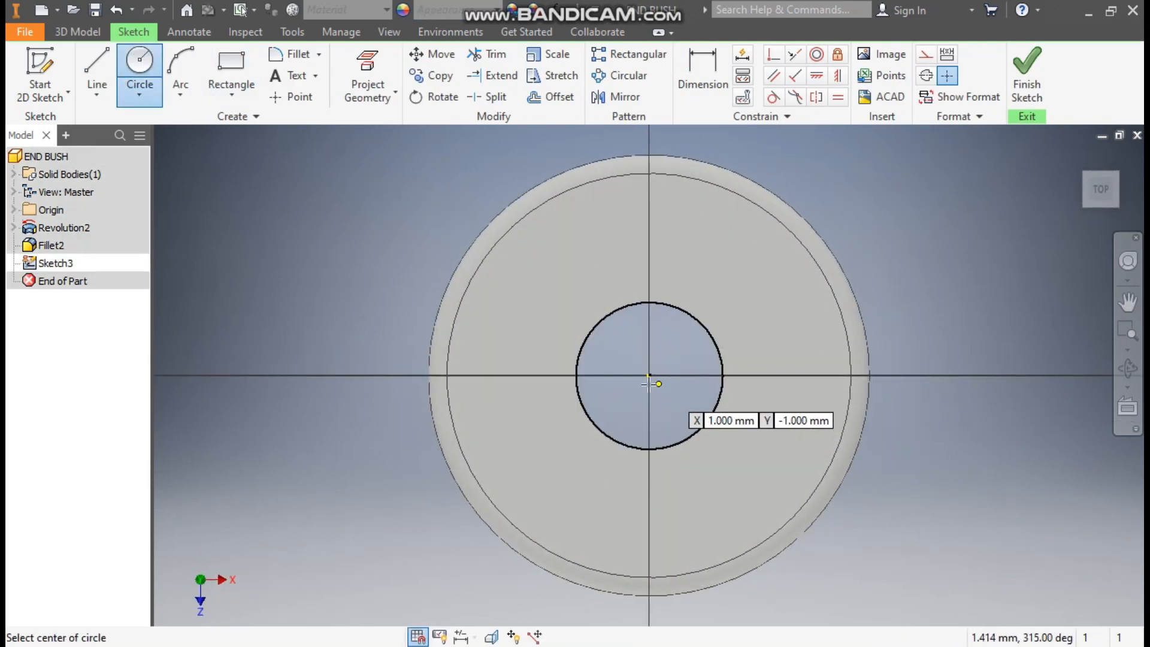
pyautogui.click(649, 375)
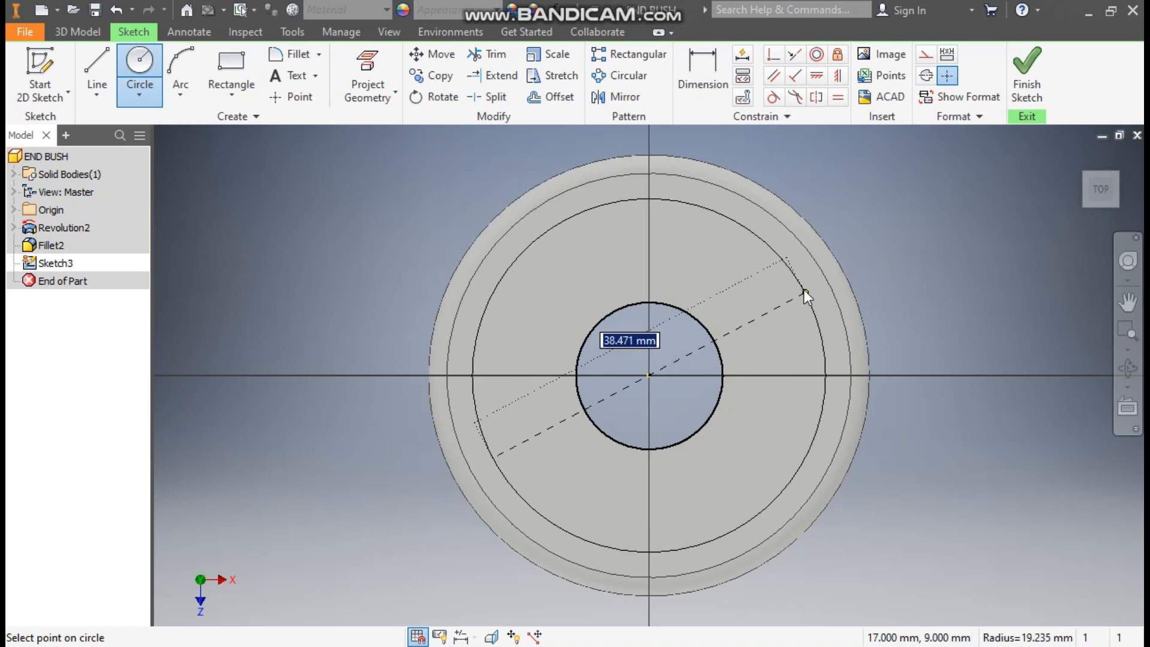
pyautogui.write('35')
pyautogui.press('Return')
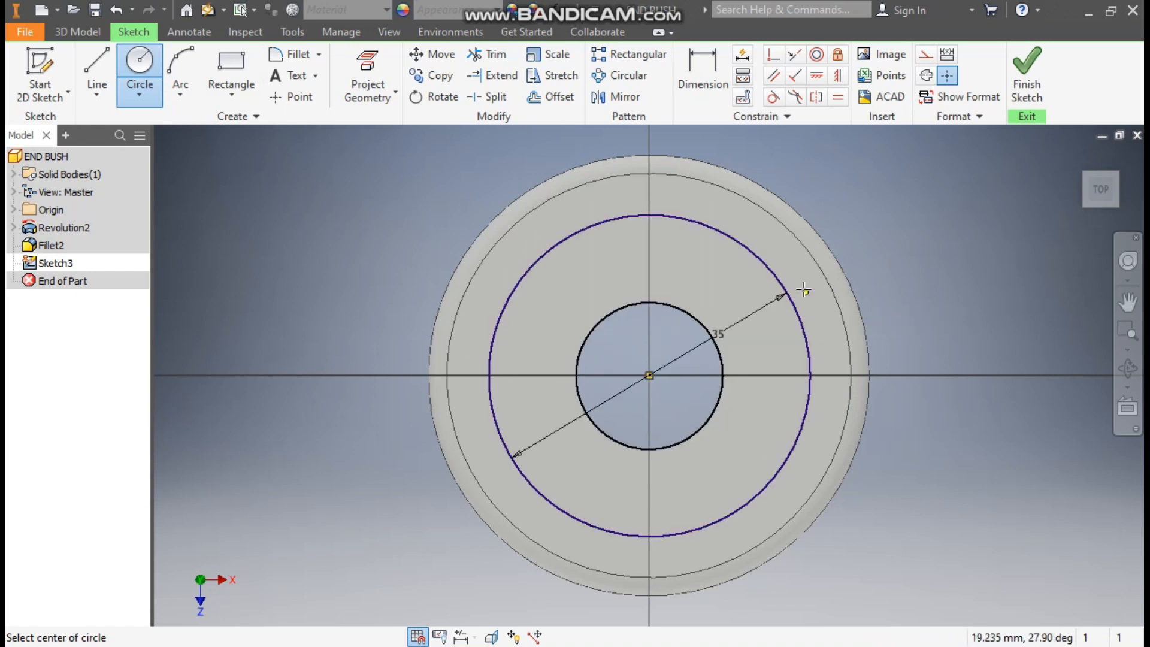
pyautogui.press('Escape')
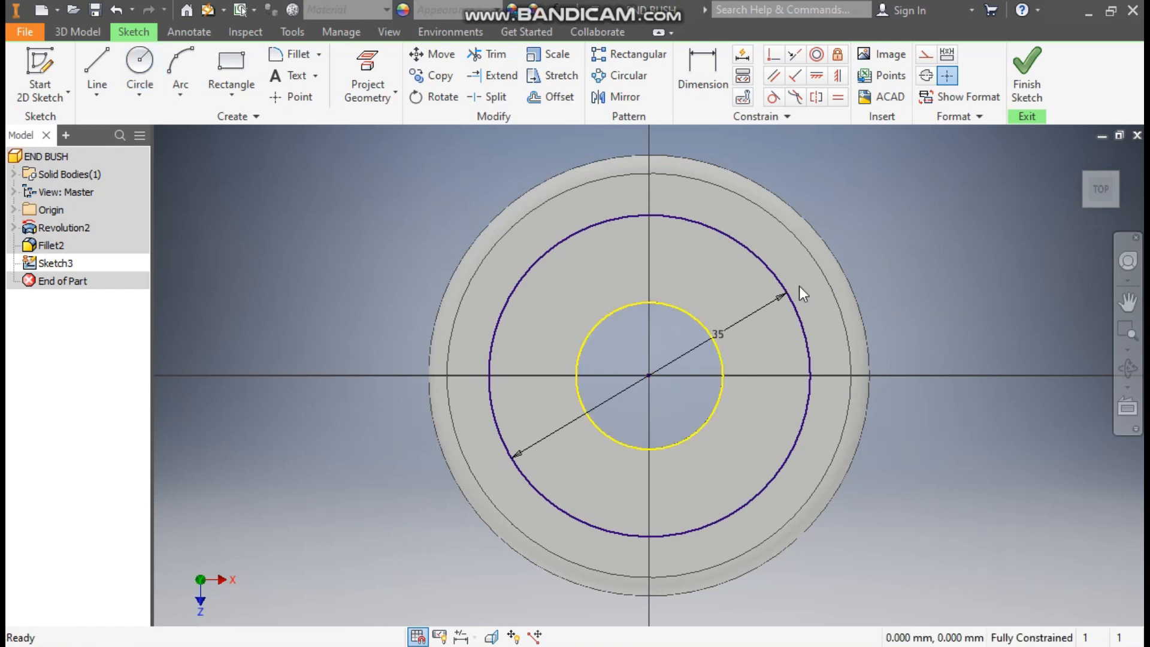
# - Convert the 35 mm circle and the projected centre bore edge to construction geometry
pyautogui.click(799, 286)
pyautogui.click(769, 239)
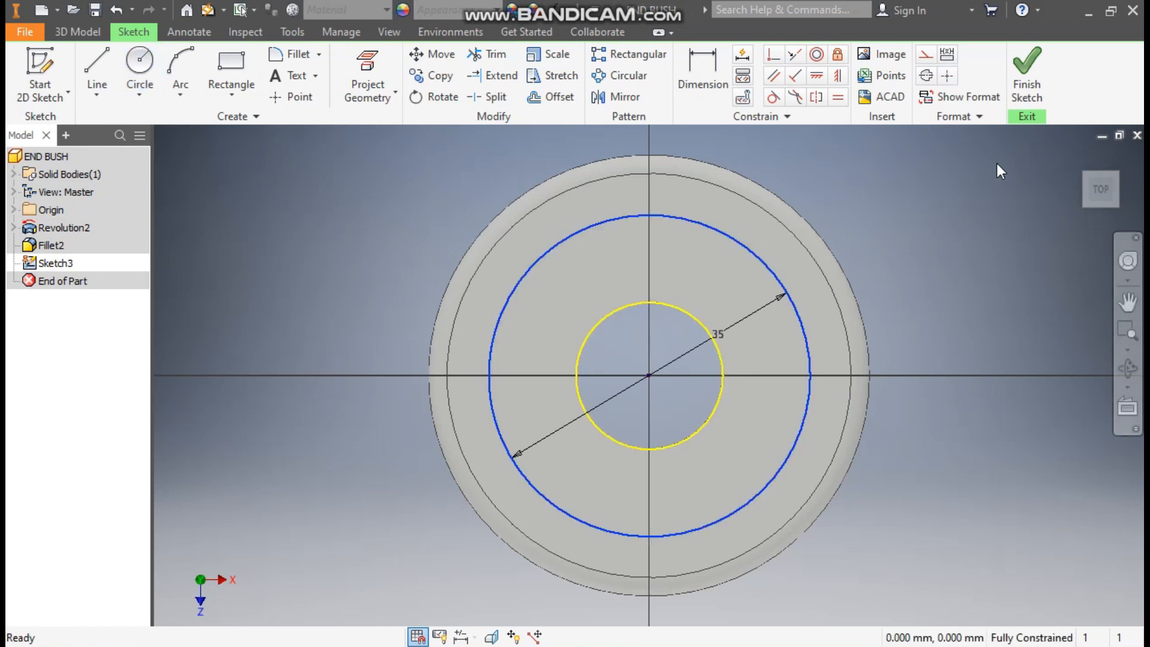
pyautogui.click(926, 56)
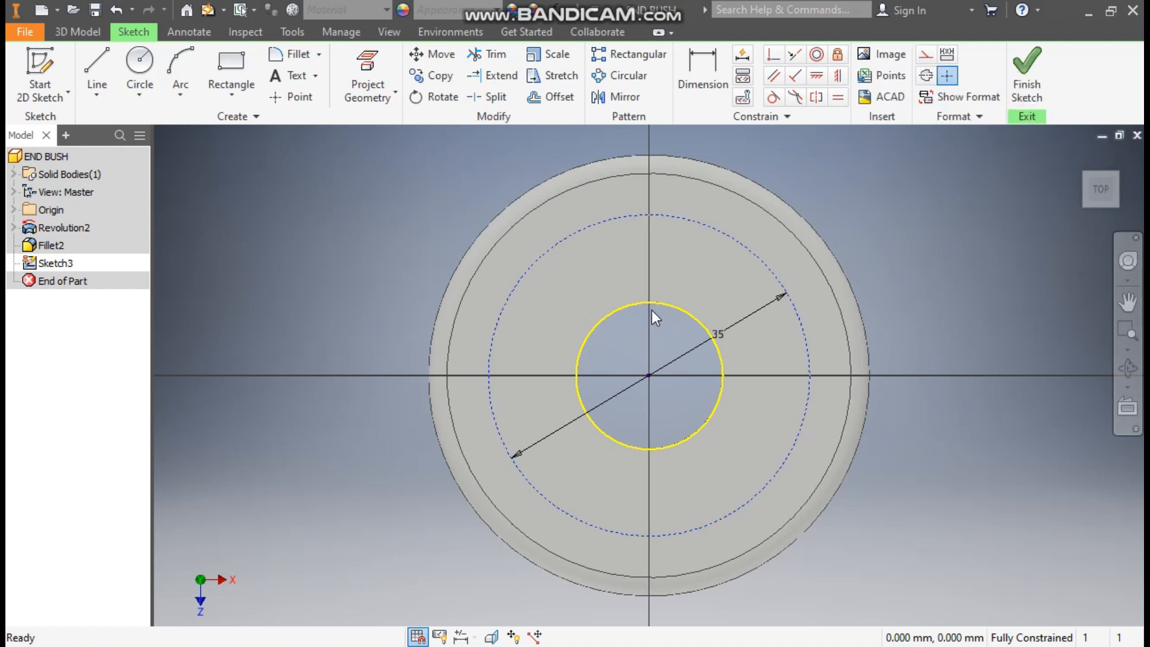
pyautogui.click(668, 306)
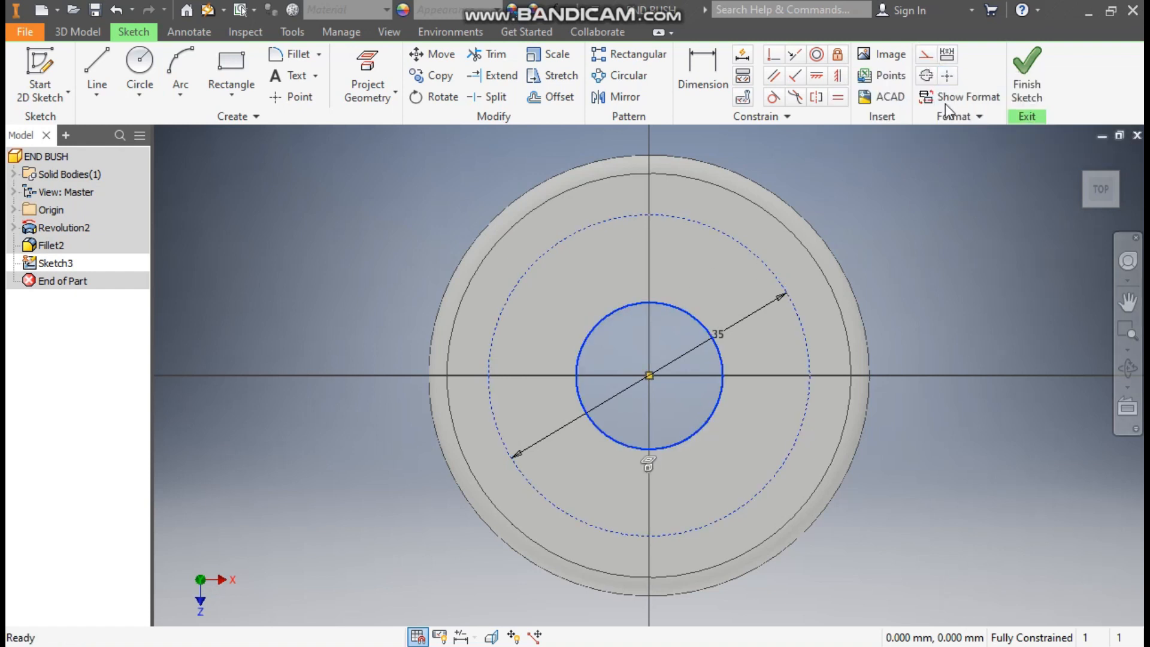
pyautogui.click(928, 56)
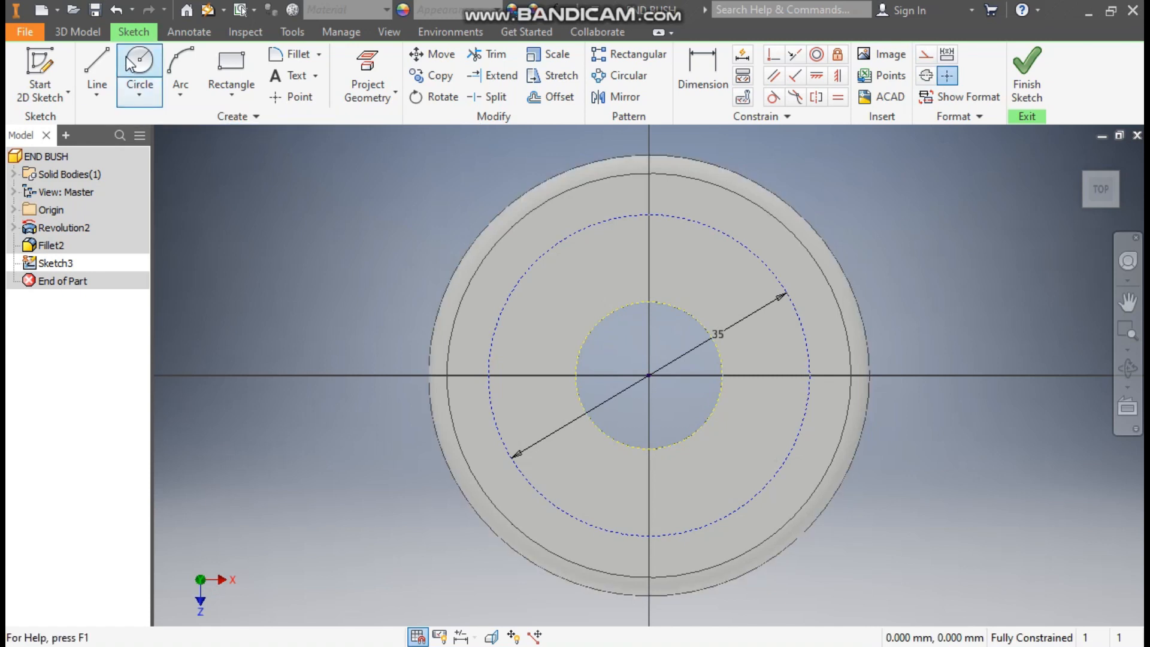
# - Draw a 6 mm diameter circle centred on the 35 mm construction circle, directly below the origin
pyautogui.click(140, 63)
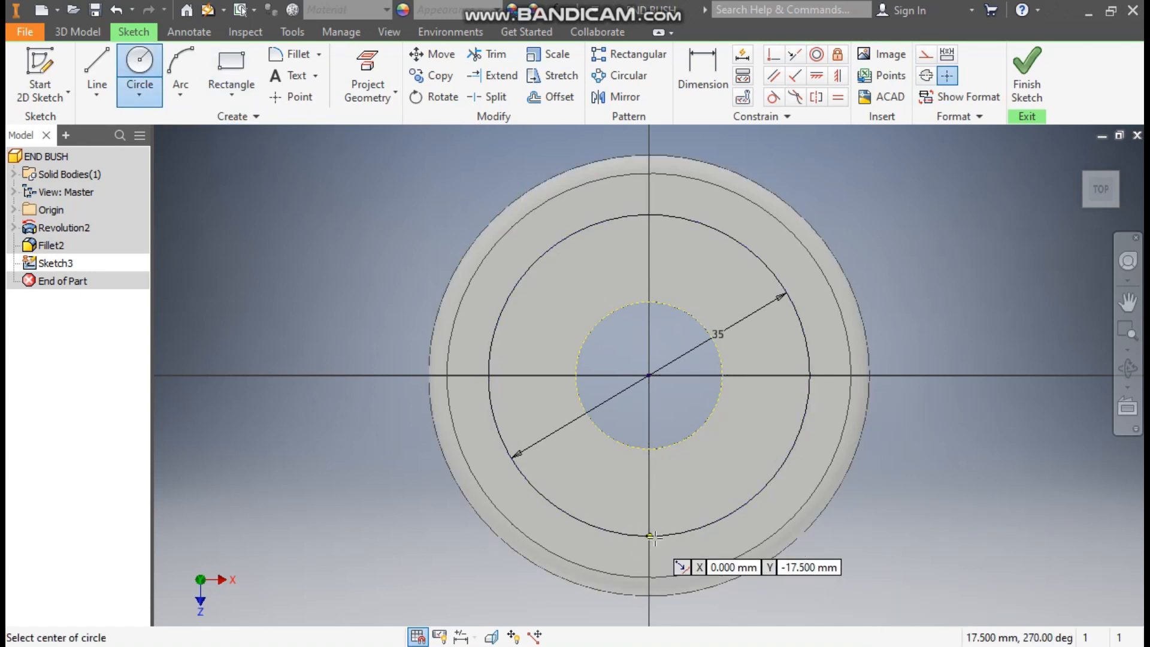
pyautogui.click(649, 536)
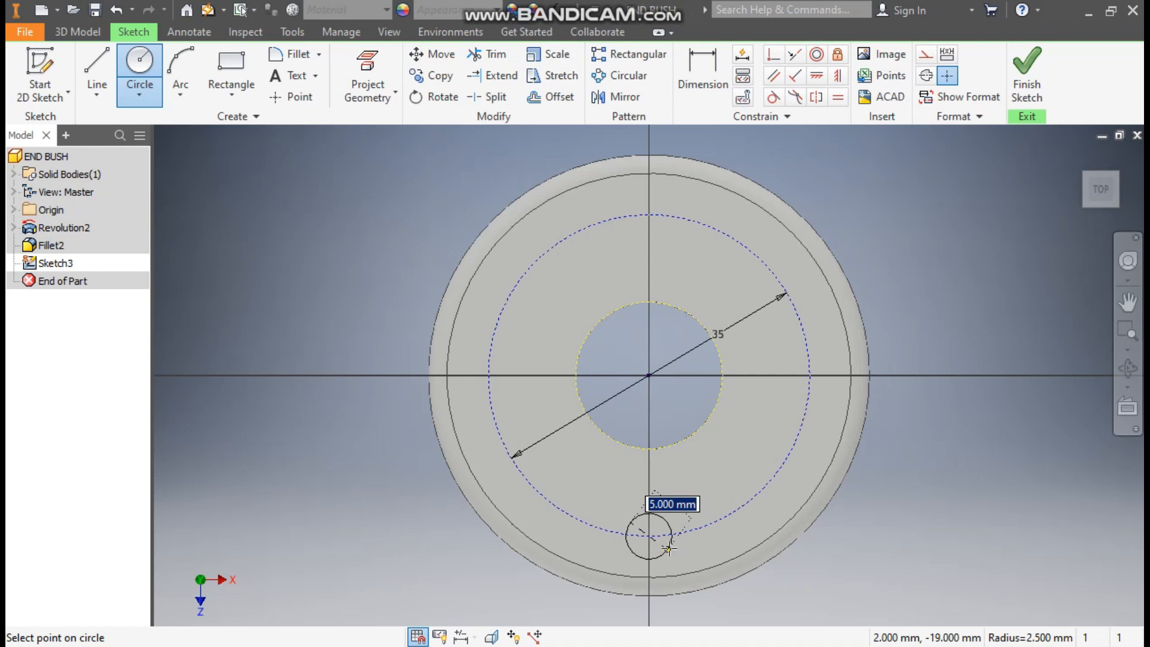
pyautogui.write('6')
pyautogui.press('Tab')
pyautogui.press('Return')
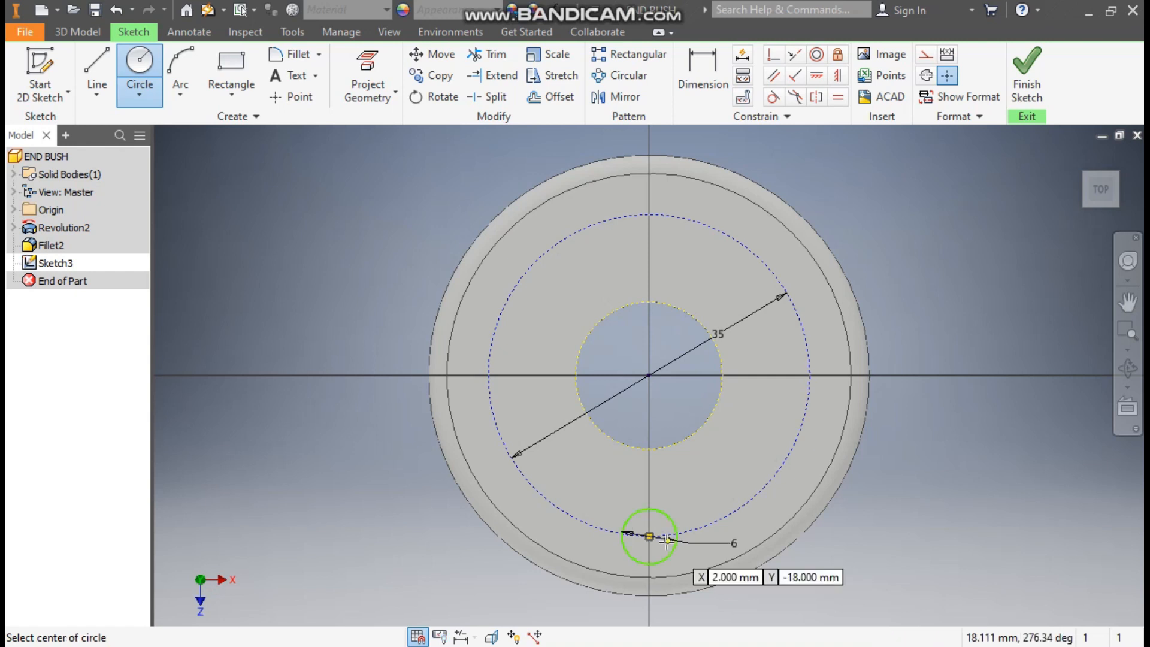
pyautogui.press('Escape')
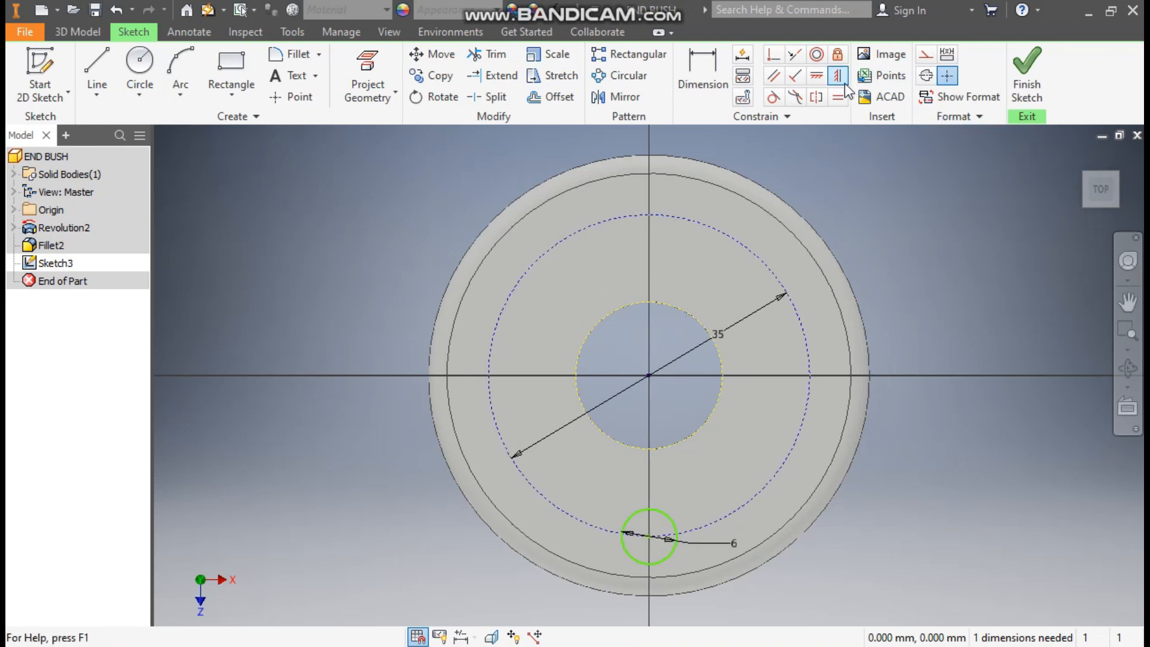
# - Constrain the 6 mm circle's centre vertically to the origin
pyautogui.click(837, 75)
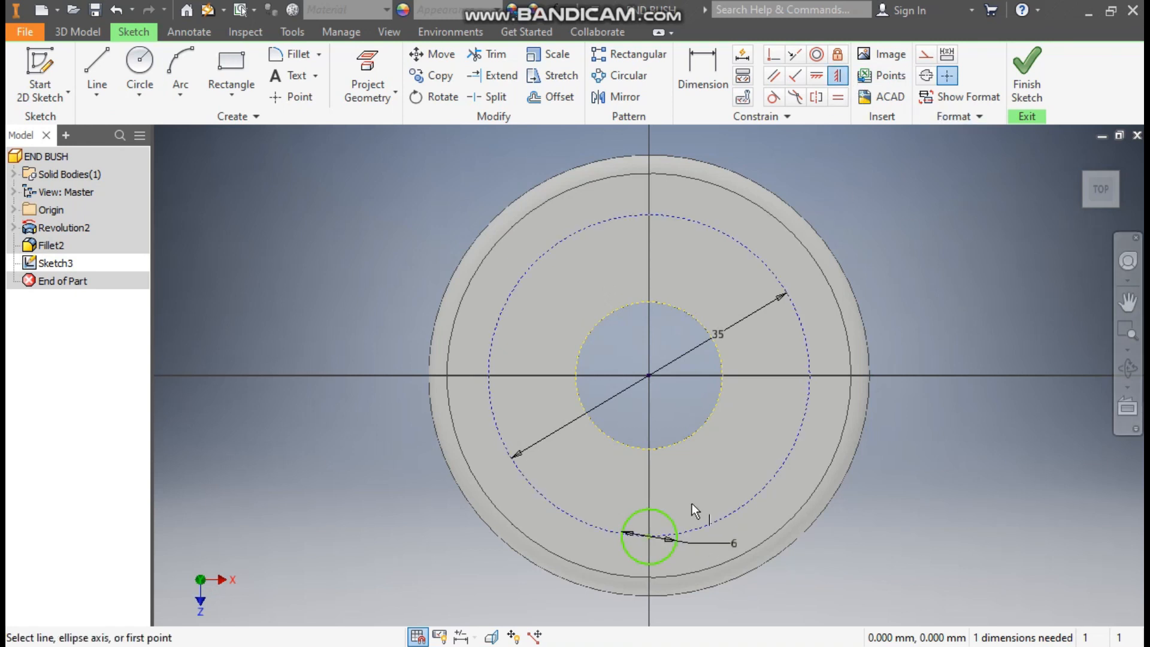
pyautogui.click(649, 374)
pyautogui.click(650, 535)
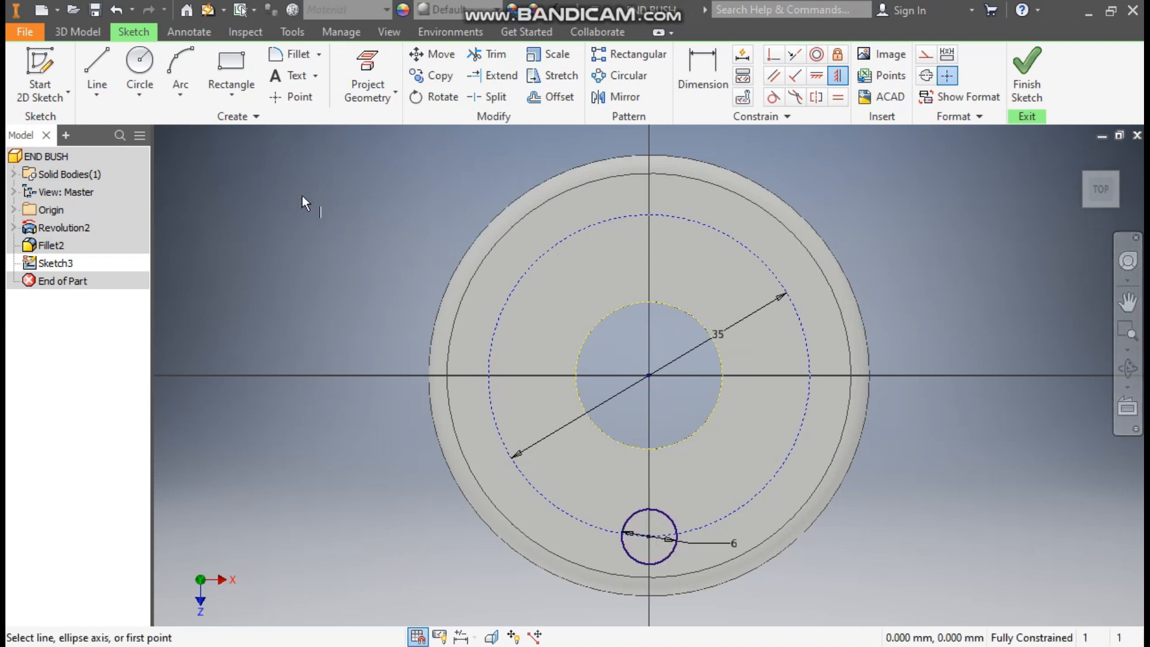
# - Circular-pattern the 6 mm circle around the 35 mm construction circle's centre with 3 instances over 360 degrees
pyautogui.click(625, 77)
pyautogui.click(667, 513)
pyautogui.click(277, 176)
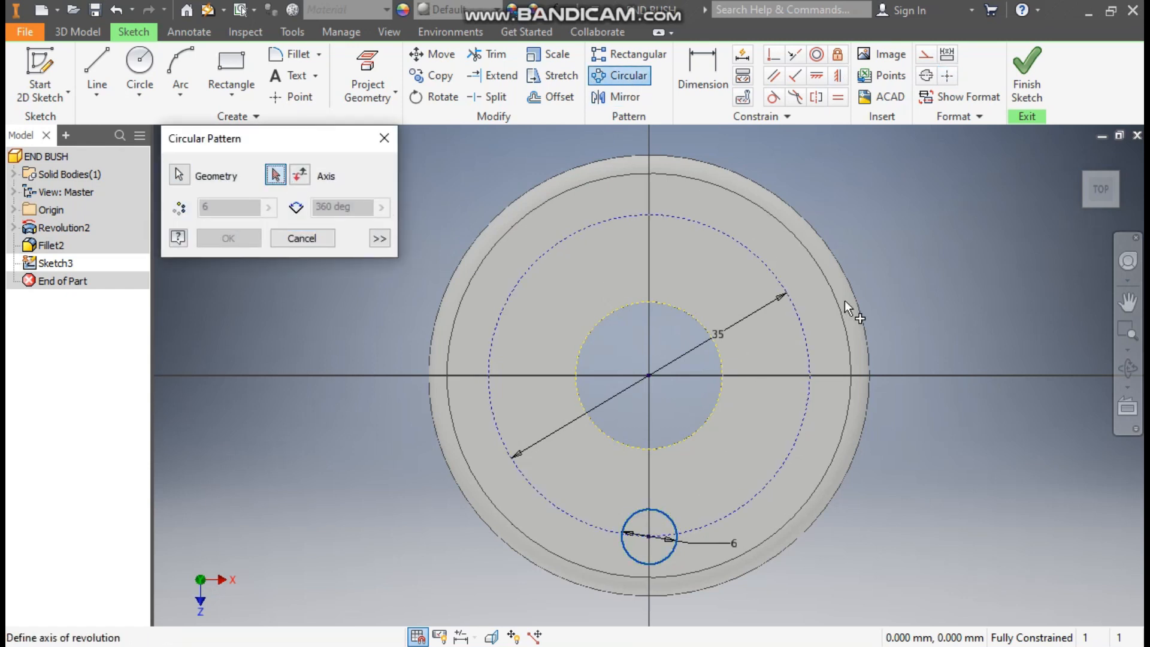
pyautogui.click(793, 302)
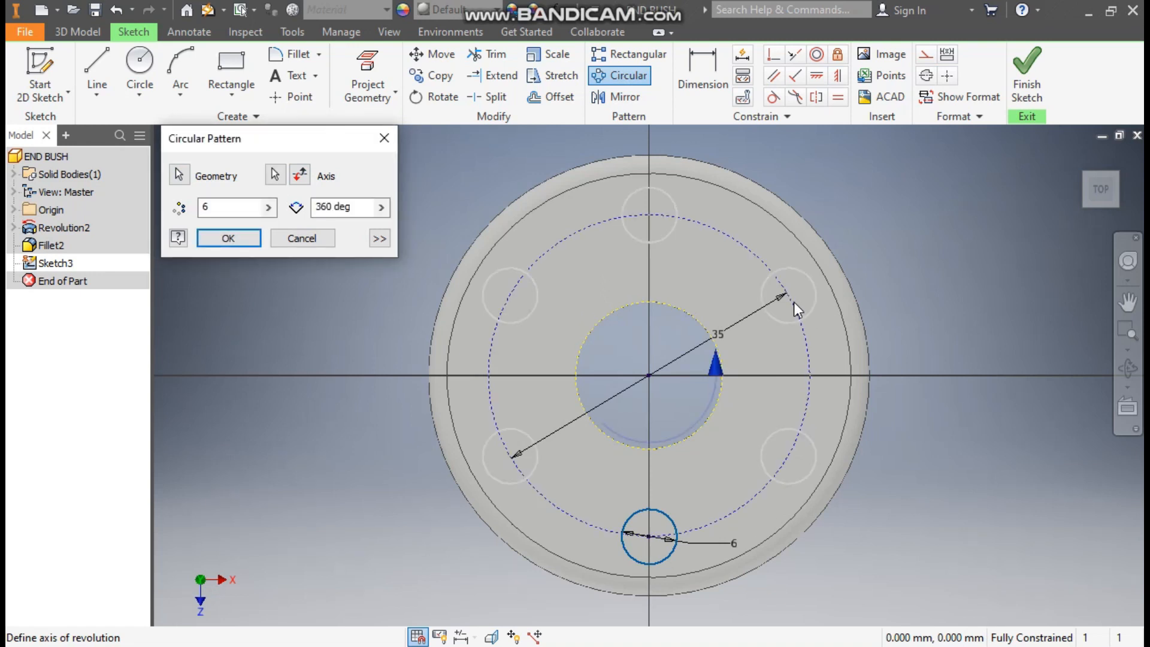
pyautogui.doubleClick(228, 201)
pyautogui.write('3')
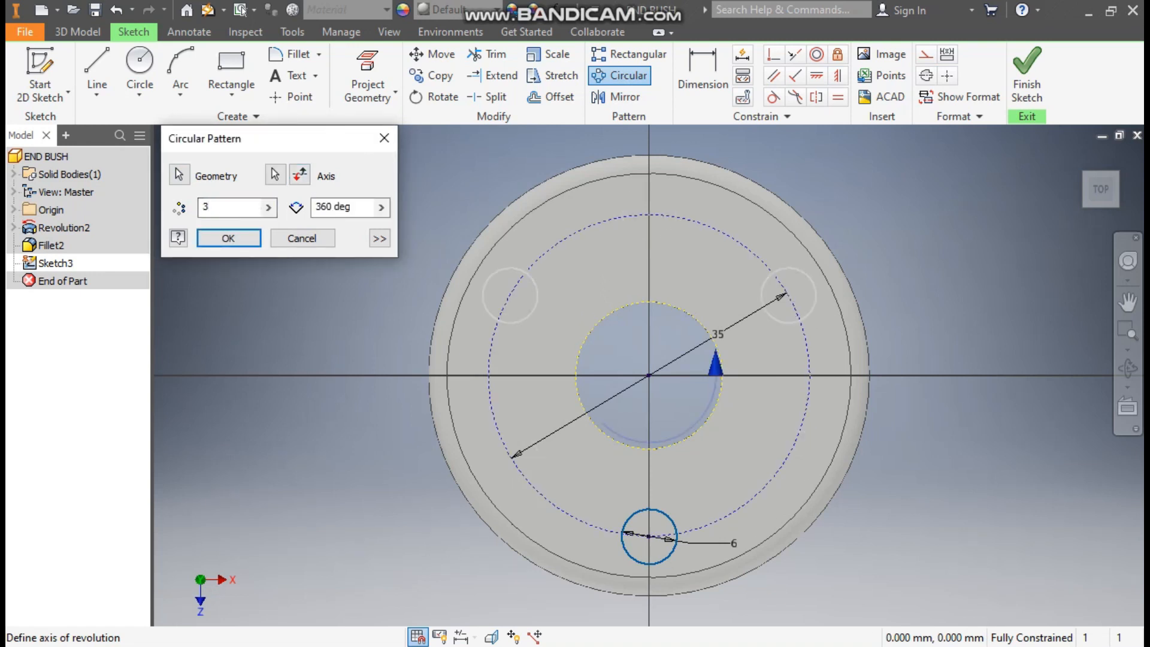
pyautogui.click(239, 235)
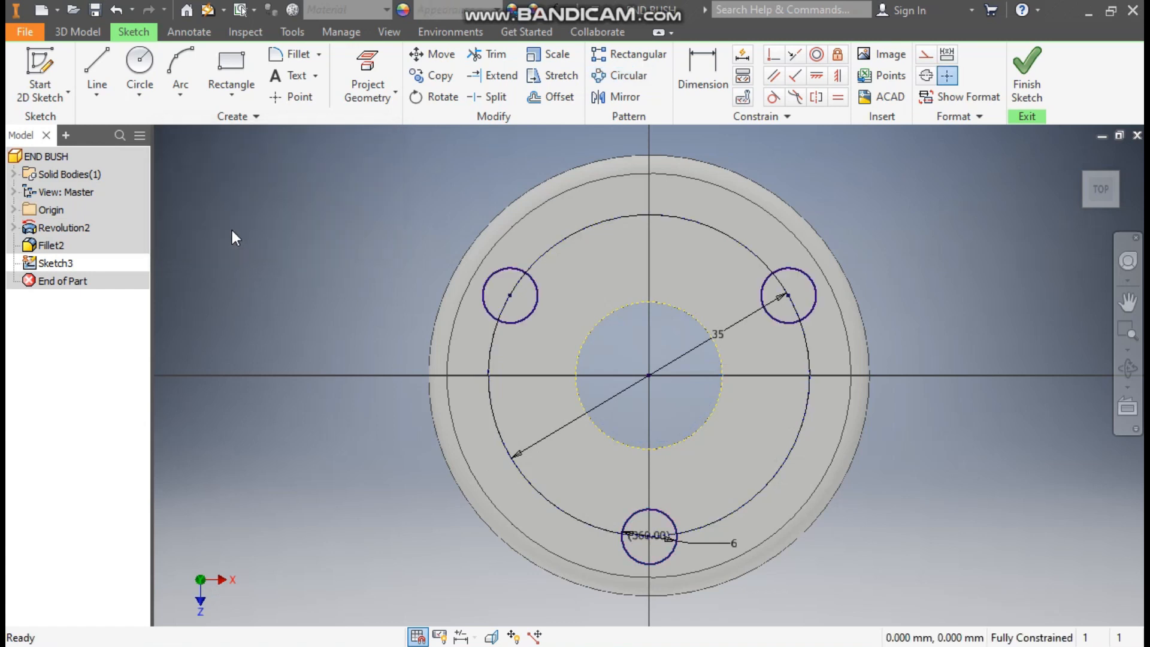
# - Extrude the three 6 mm circles as a 10 mm cut down through the flange
pyautogui.click(100, 27)
pyautogui.click(98, 65)
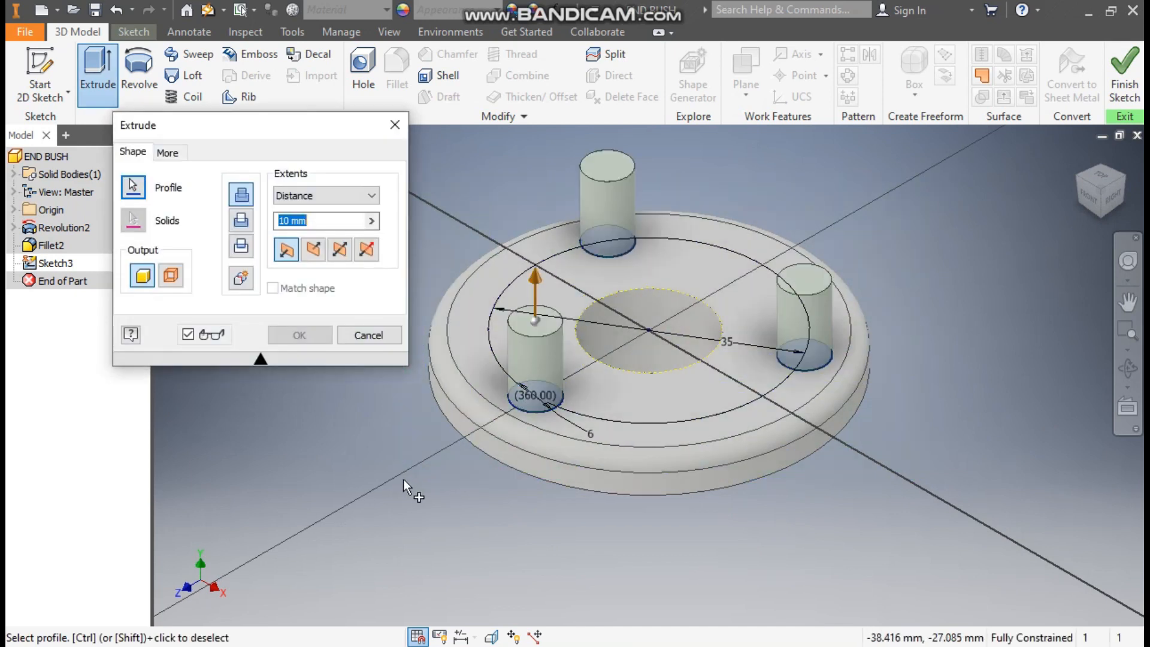
pyautogui.click(242, 226)
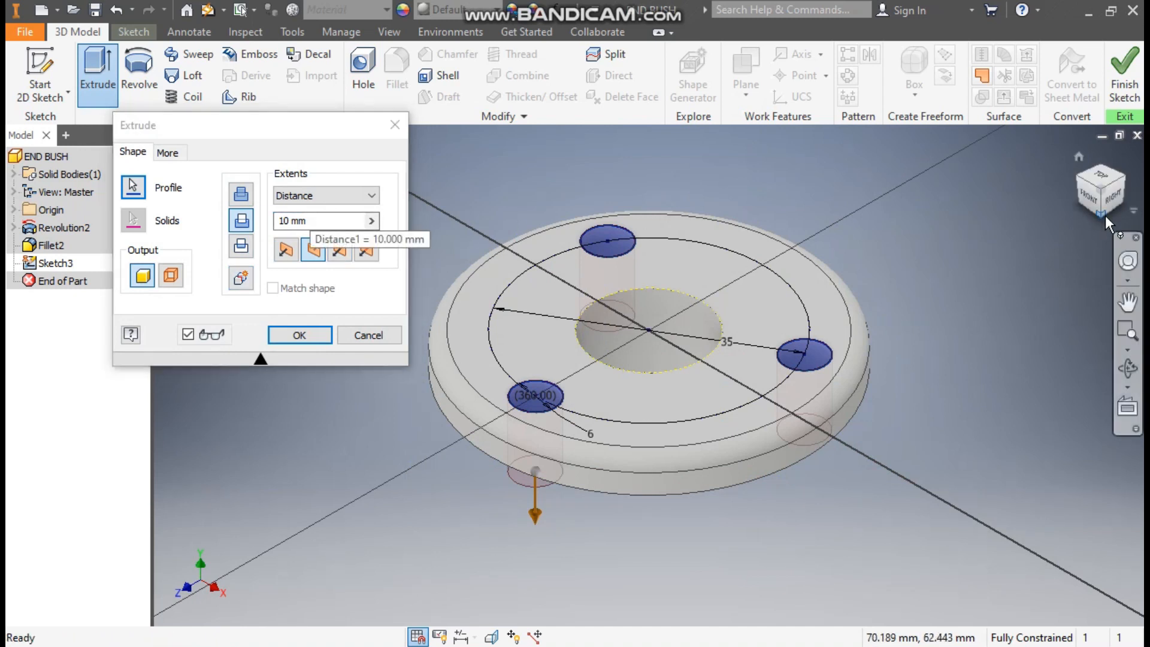
pyautogui.click(1105, 214)
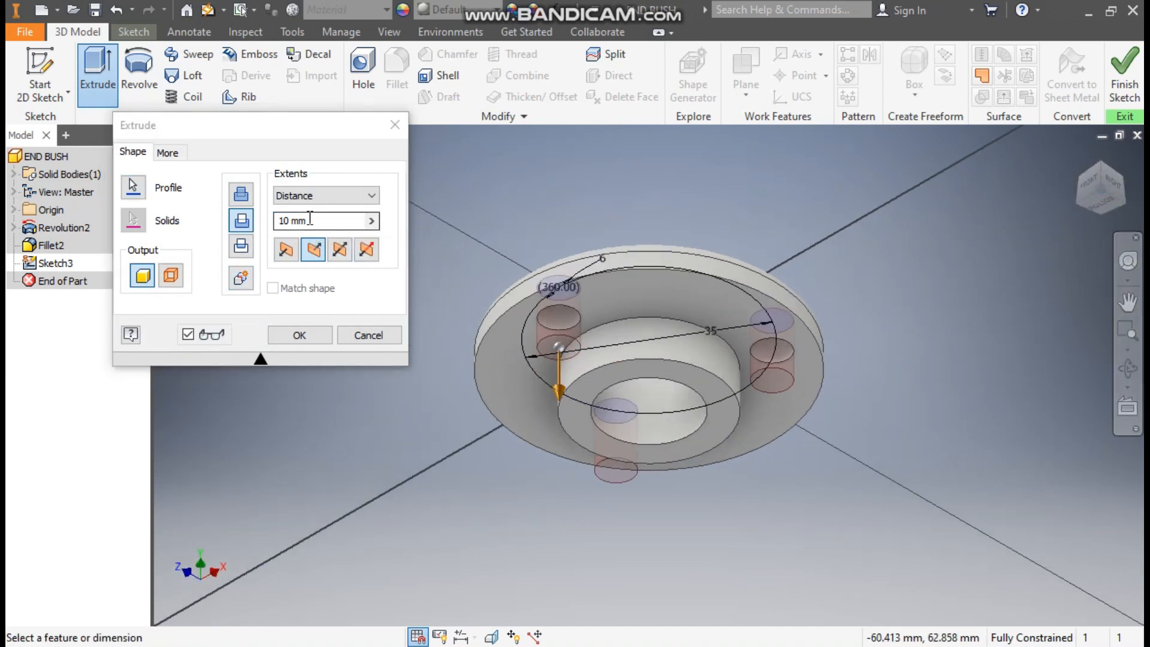
pyautogui.click(323, 338)
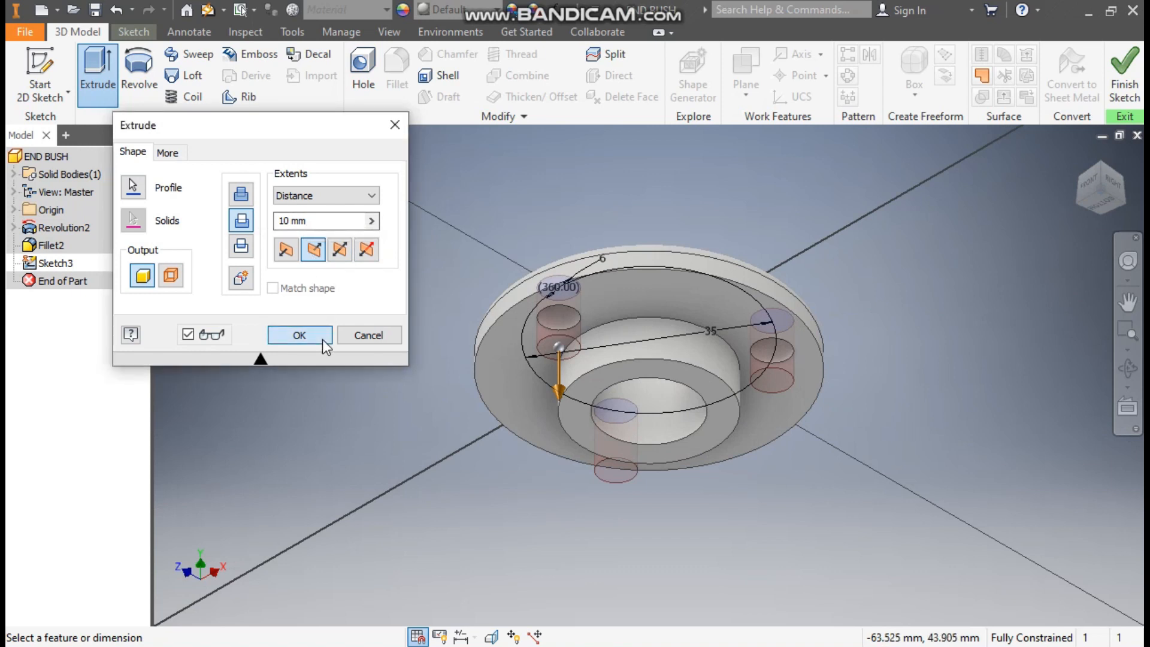
pyautogui.click(1112, 171)
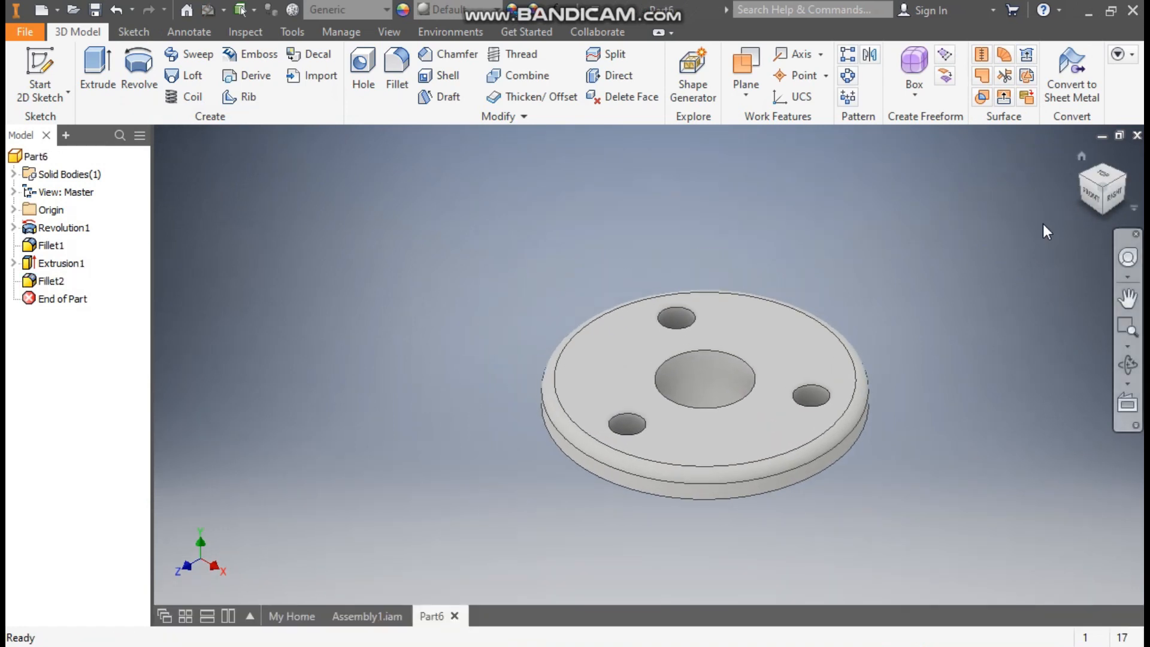
# - Apply the Aluminum - Flat appearance to the bush
pyautogui.click(477, 10)
pyautogui.scroll(12, 508, 246)
pyautogui.scroll(6, 508, 245)
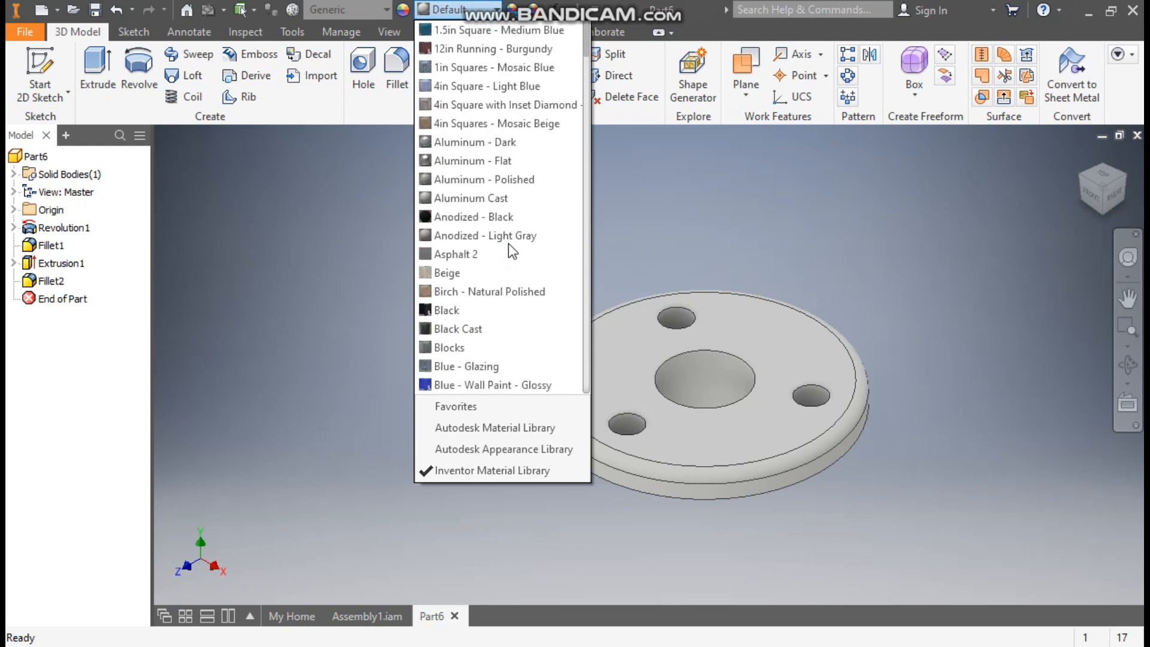
pyautogui.click(513, 162)
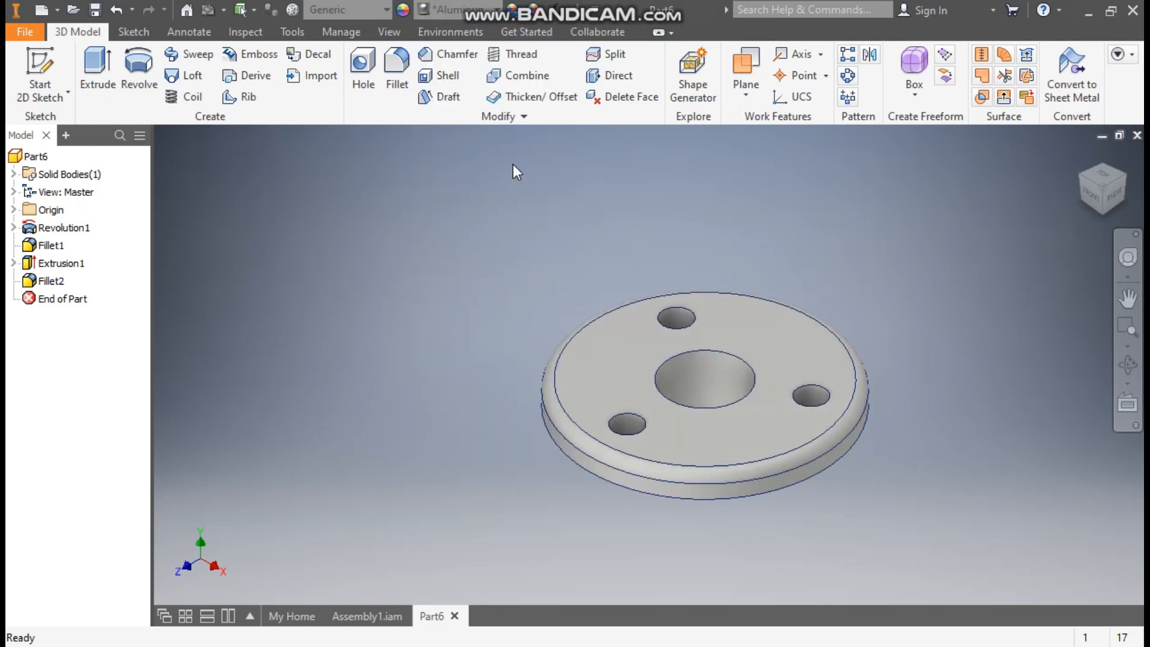
# - Save the part as END BUSH in the ASSY folder and close it
pyautogui.click(94, 10)
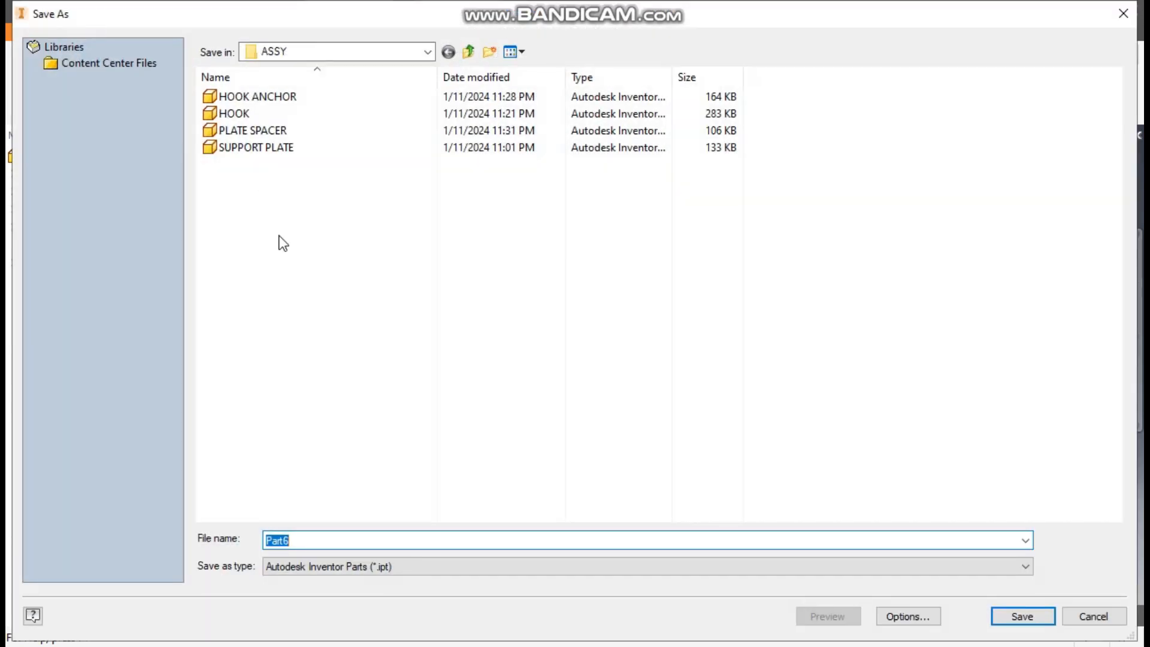
pyautogui.write('EN')
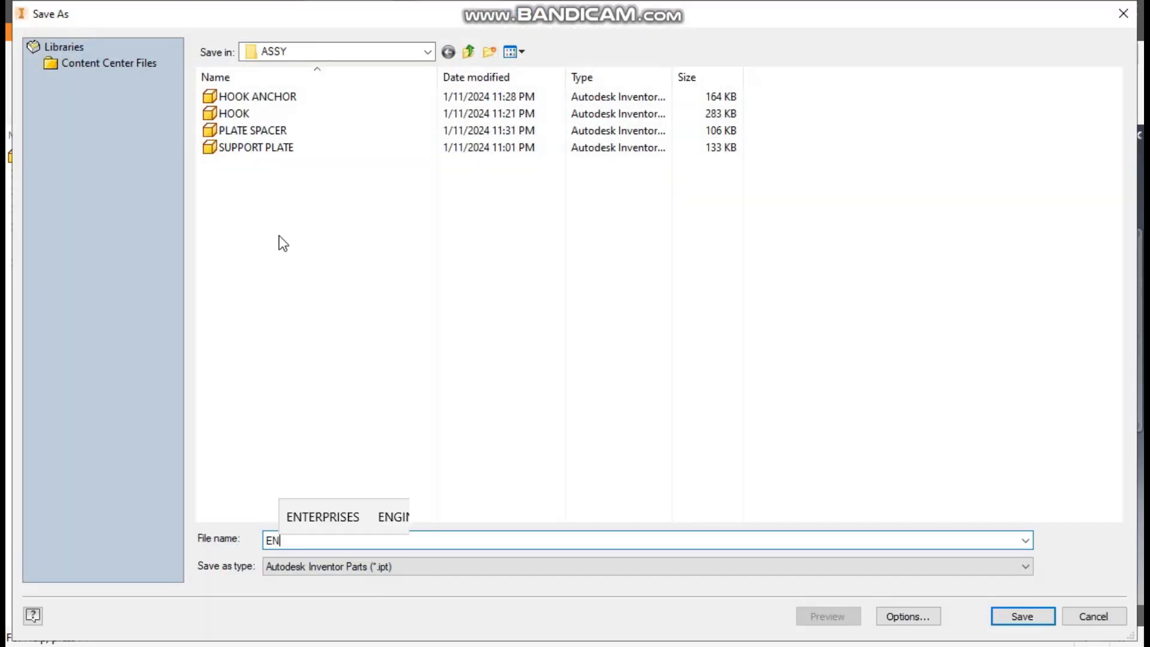
pyautogui.write('D BUSH')
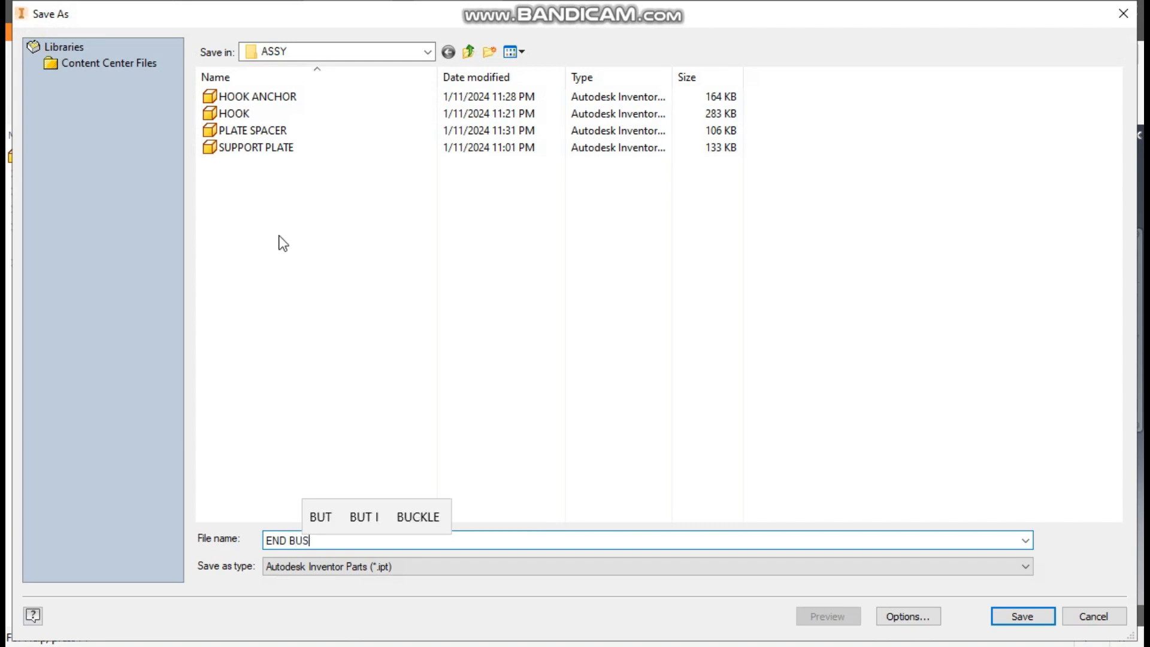
pyautogui.click(1013, 619)
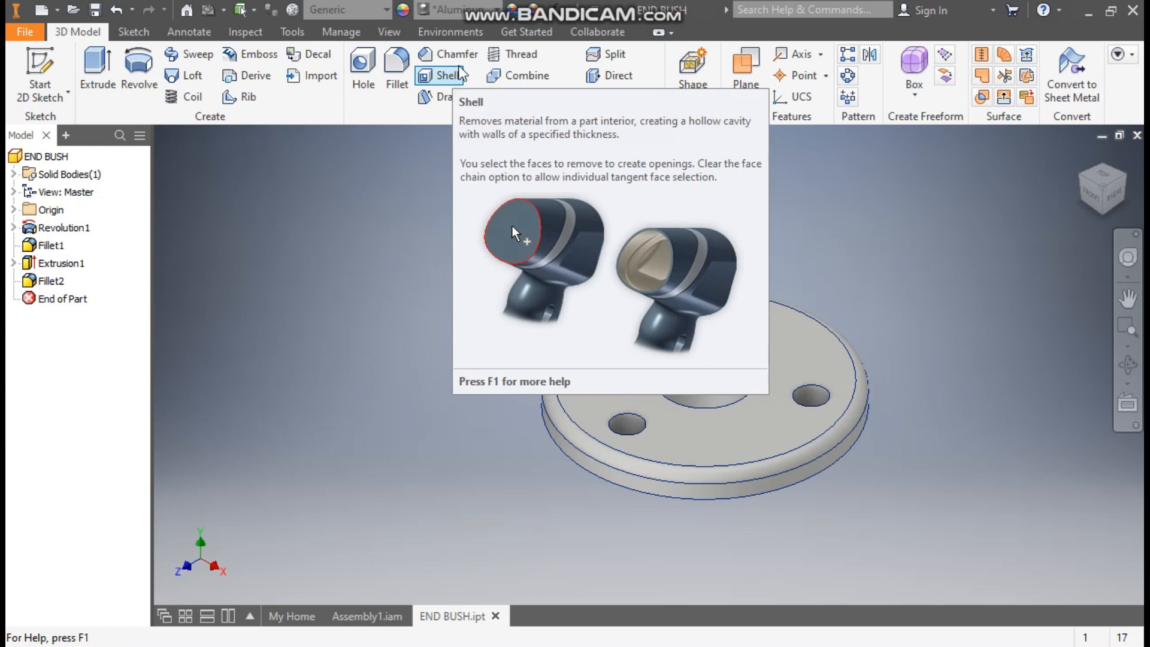
pyautogui.click(1137, 135)
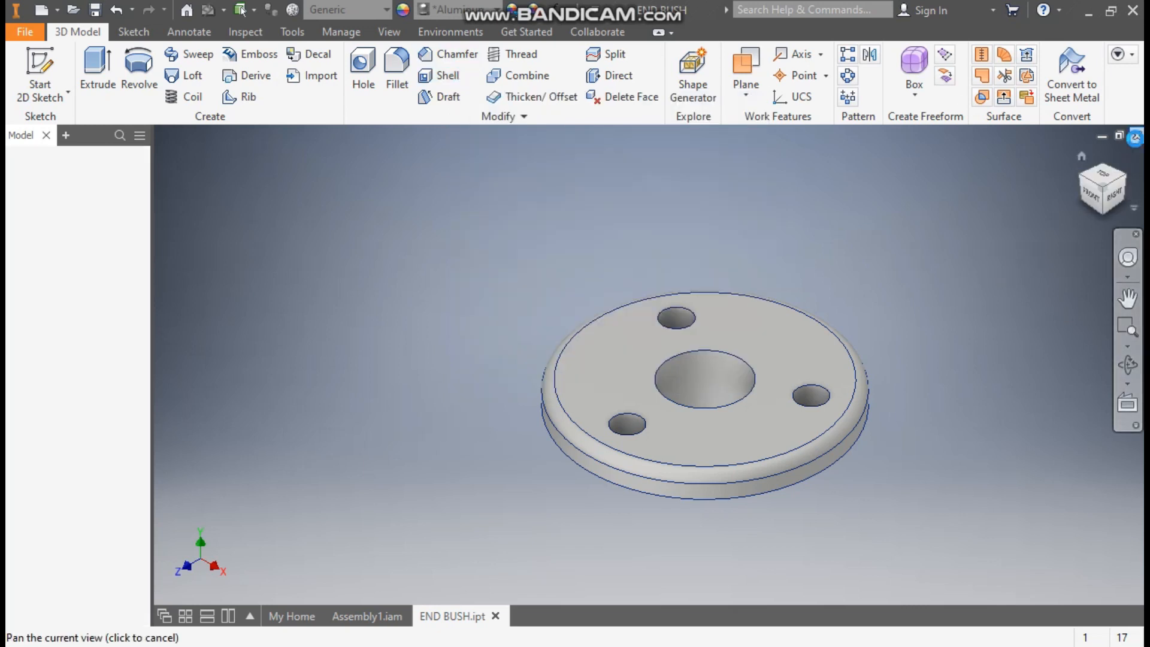
# - Return to the top-level assembly, open LOCK NUT 1 for in-place editing, and examine the slotted nut's shape
pyautogui.click(1128, 67)
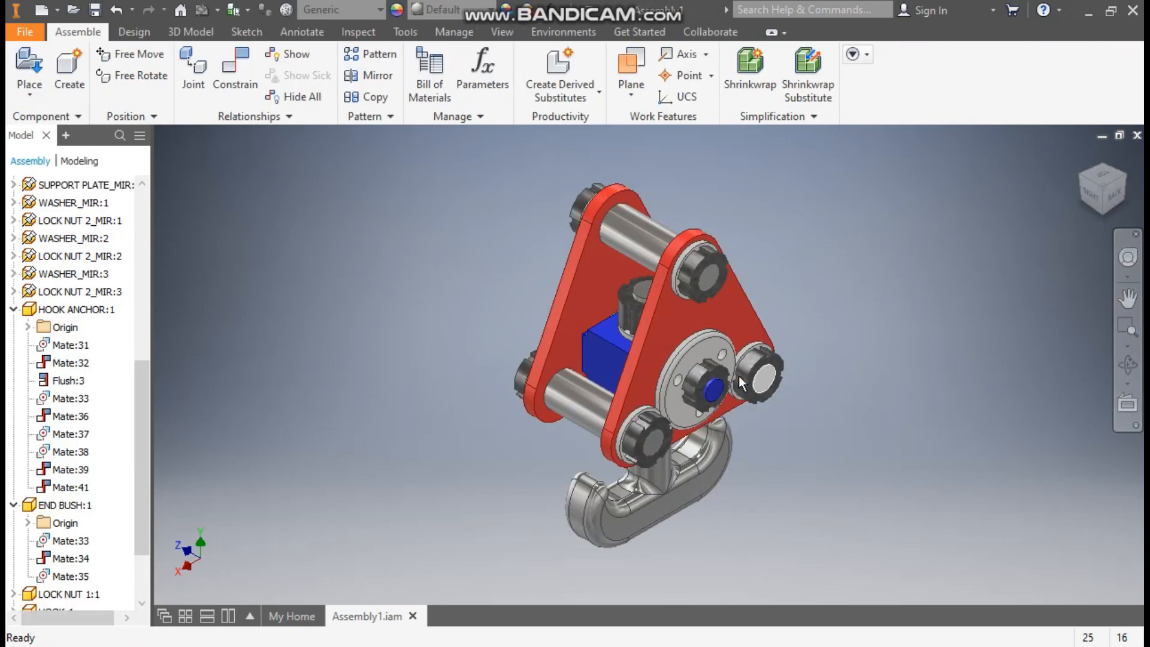
pyautogui.doubleClick(711, 372)
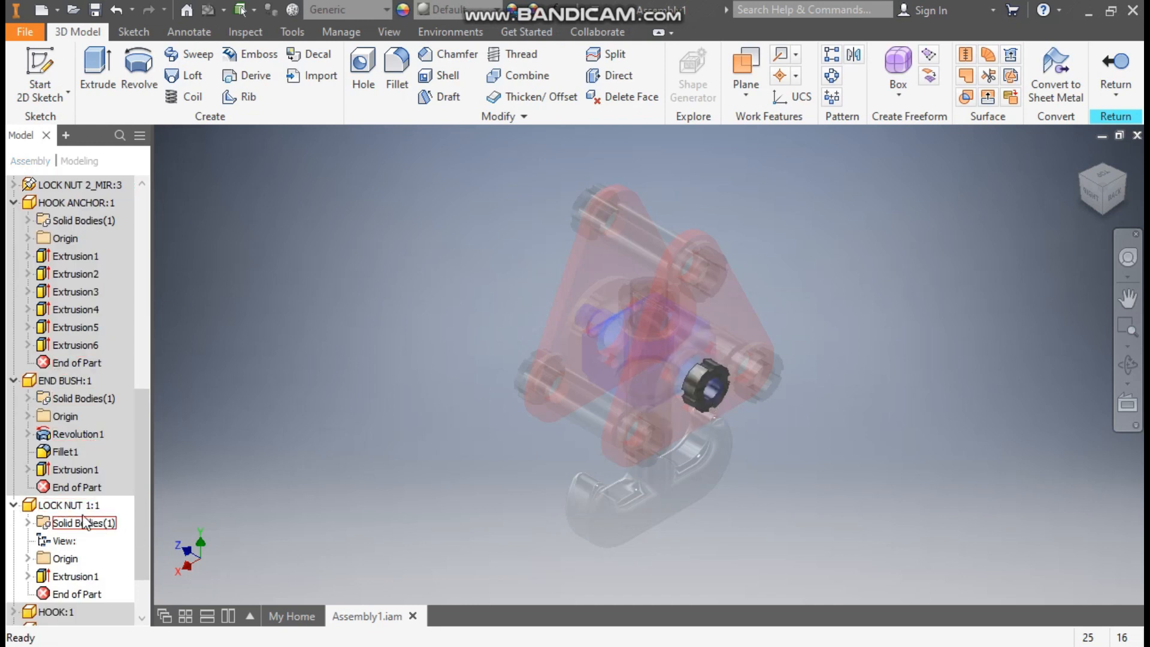
pyautogui.click(67, 505)
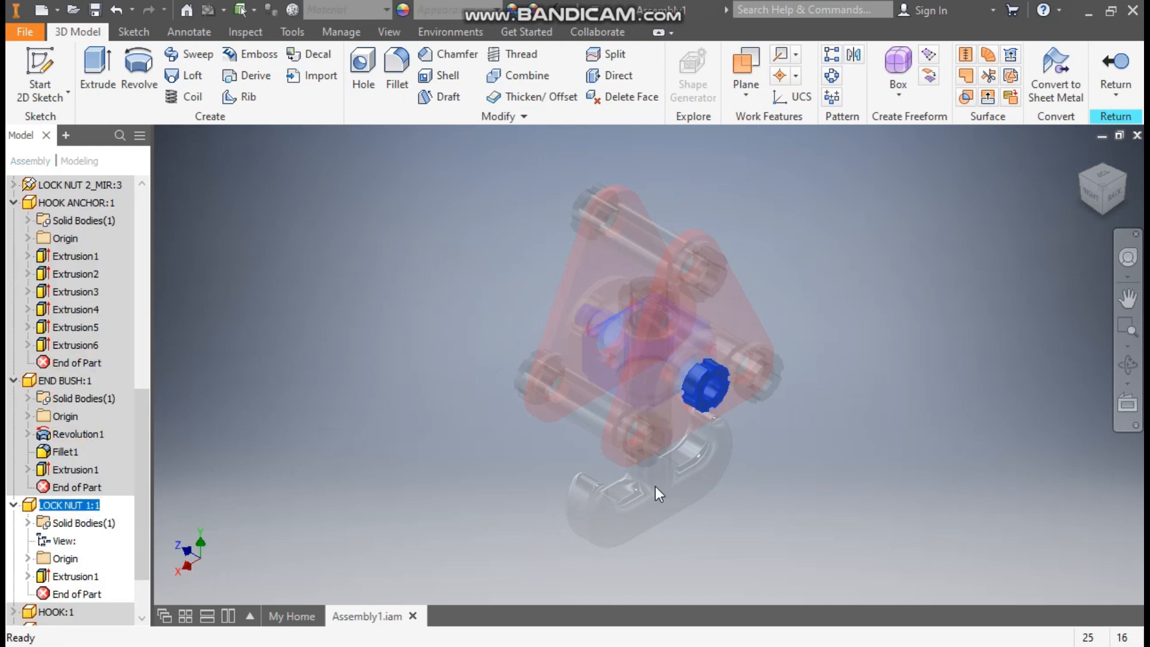
pyautogui.scroll(-5, 722, 400)
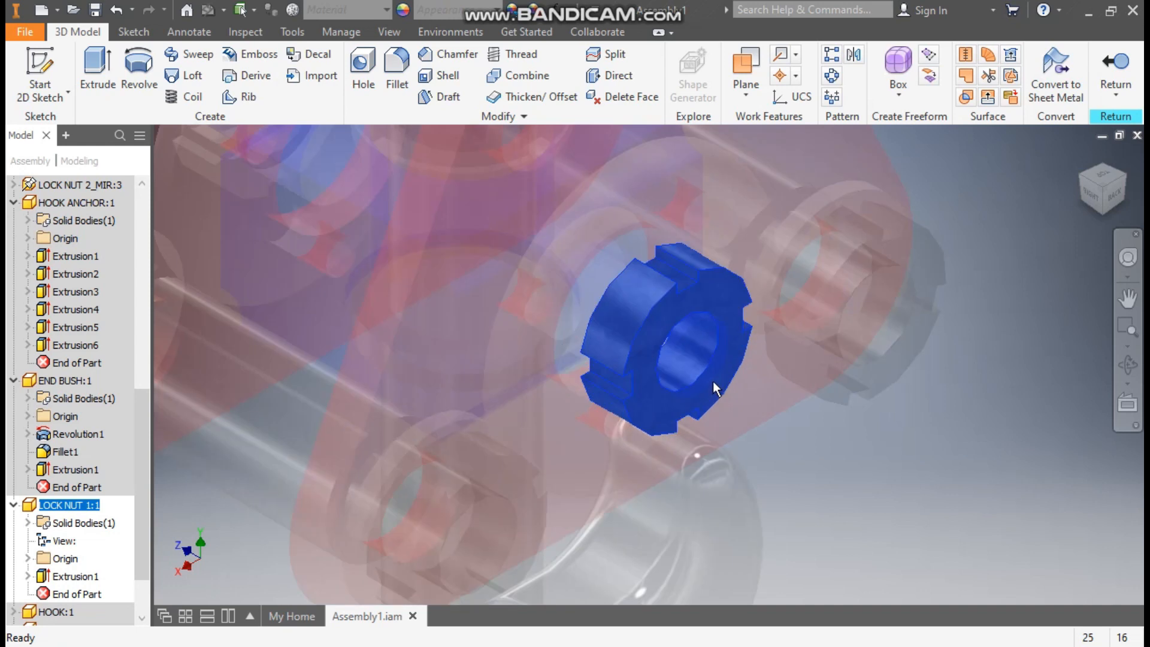
pyautogui.click(894, 421)
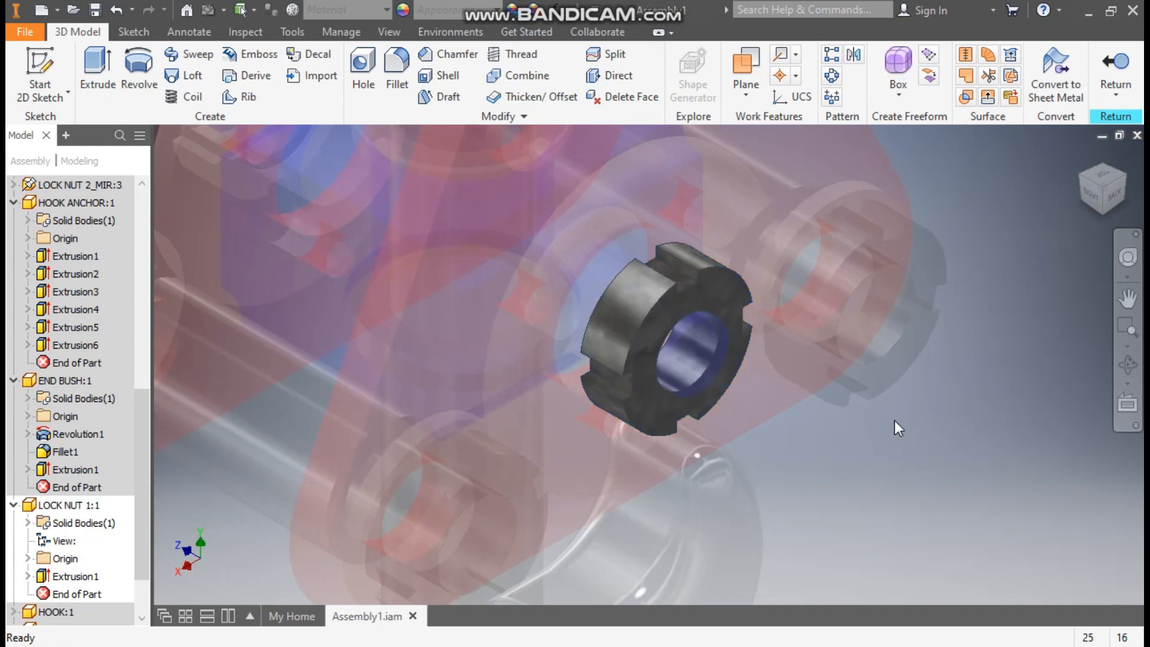
pyautogui.scroll(3, 760, 326)
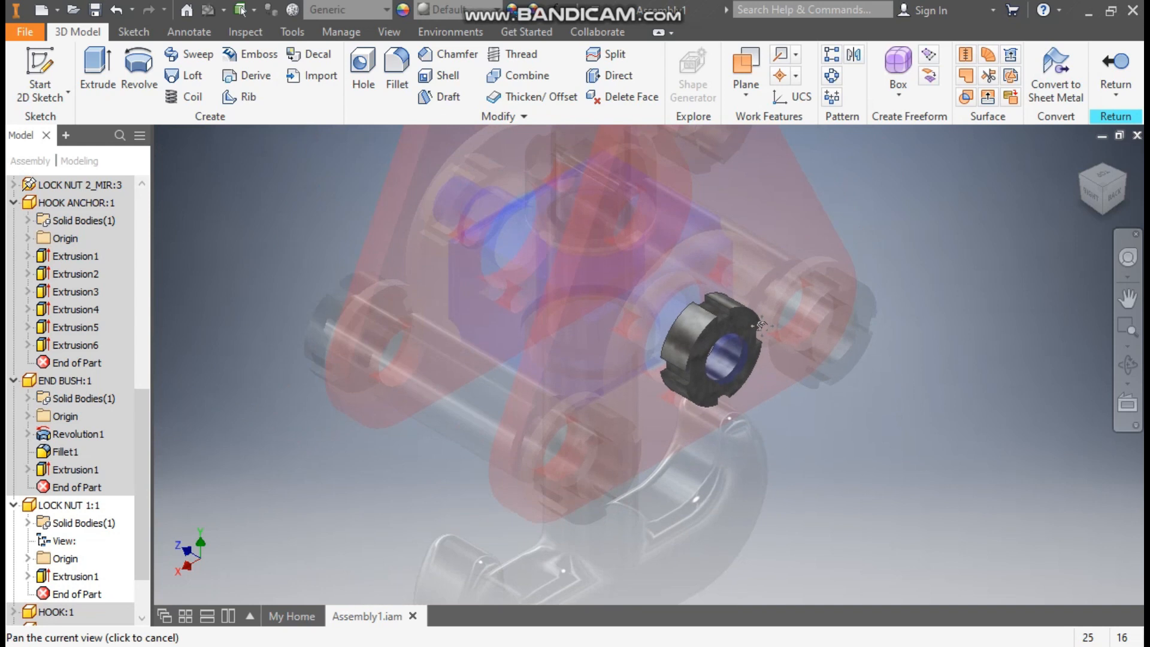
pyautogui.scroll(1, 759, 325)
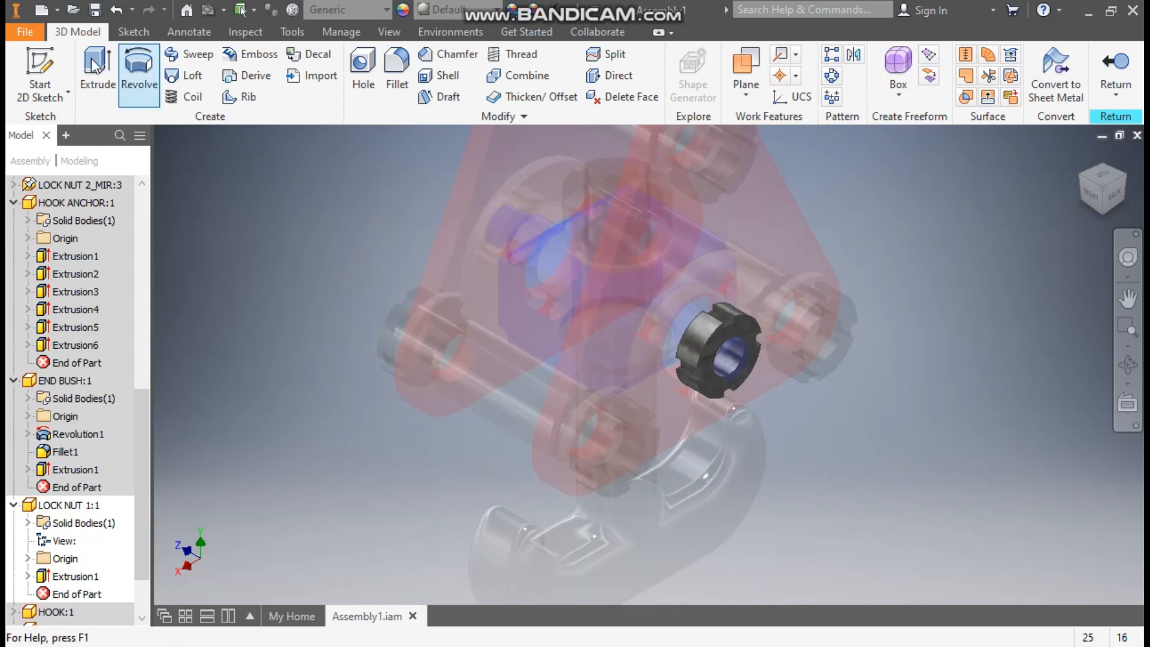
# - Create a new part from the metric Standard (mm).ipt template
pyautogui.click(40, 12)
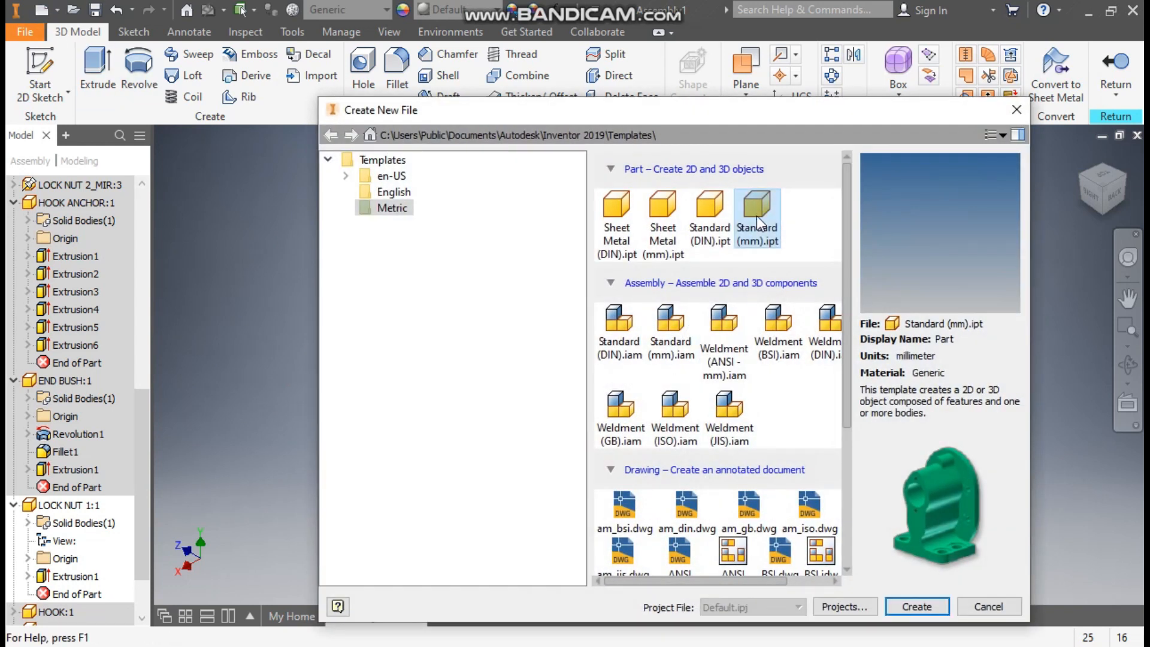
pyautogui.click(903, 604)
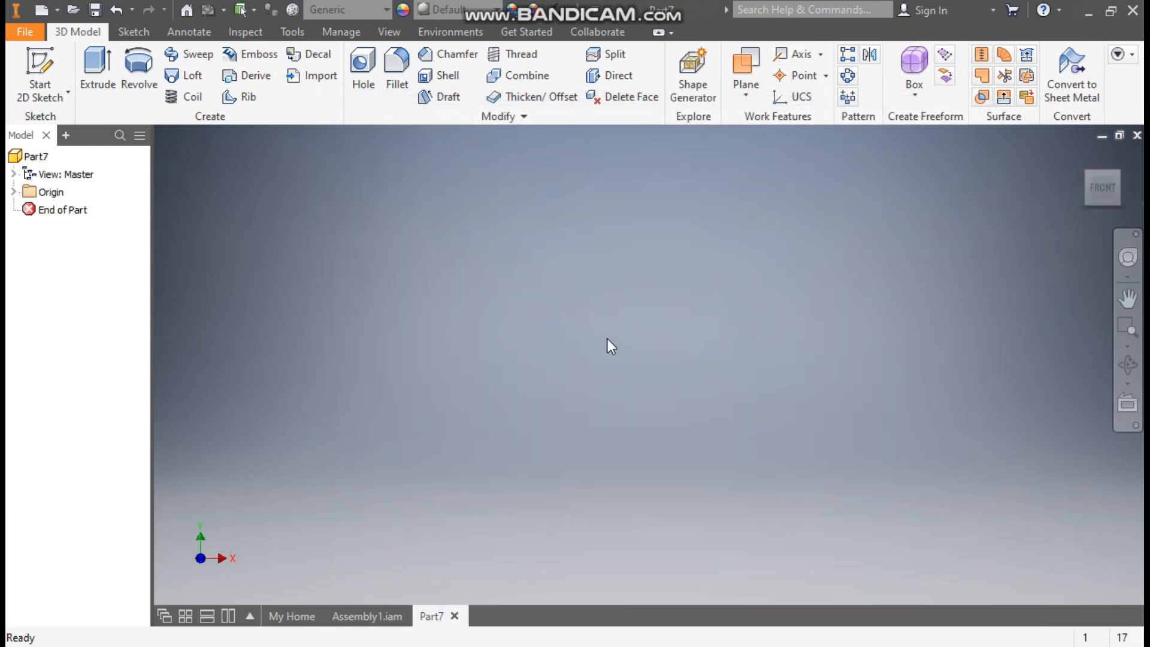
# - Start a sketch on the front XY plane and draw two concentric circles of 25 mm and 12 mm diameter centred on the origin
pyautogui.click(48, 70)
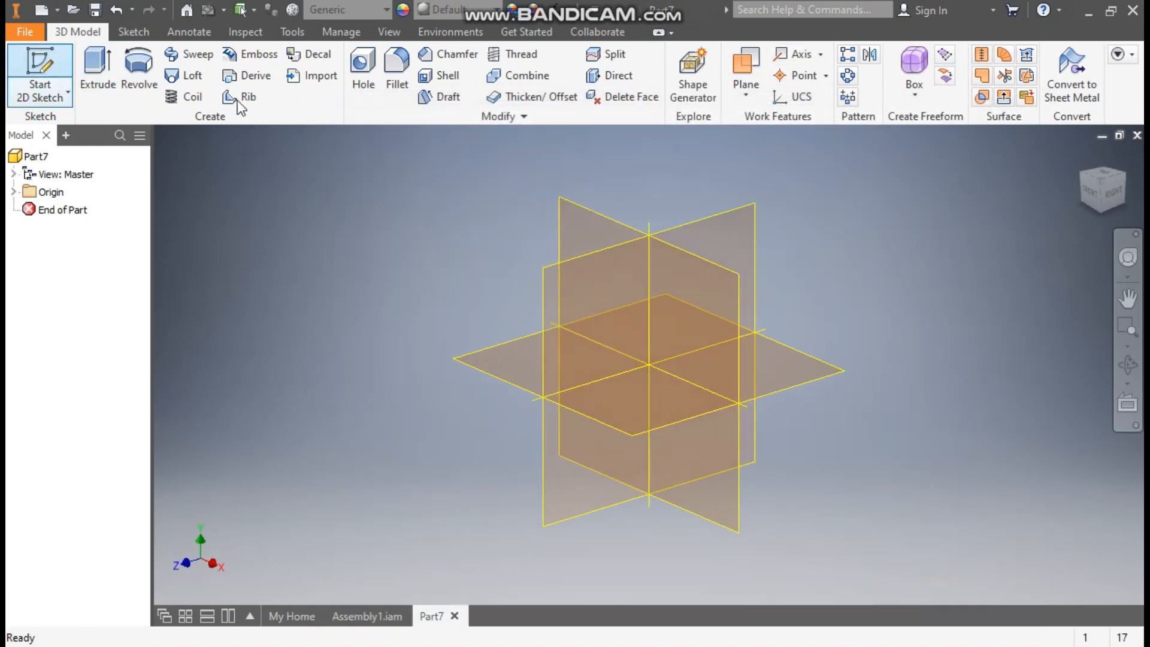
pyautogui.click(588, 214)
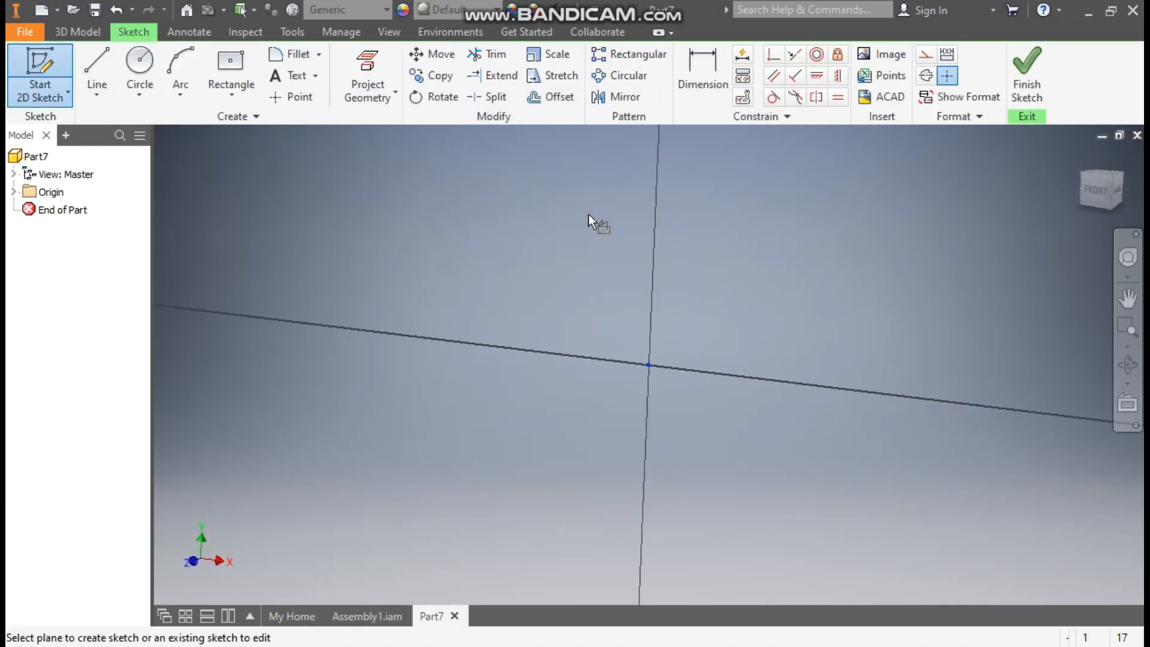
pyautogui.click(144, 60)
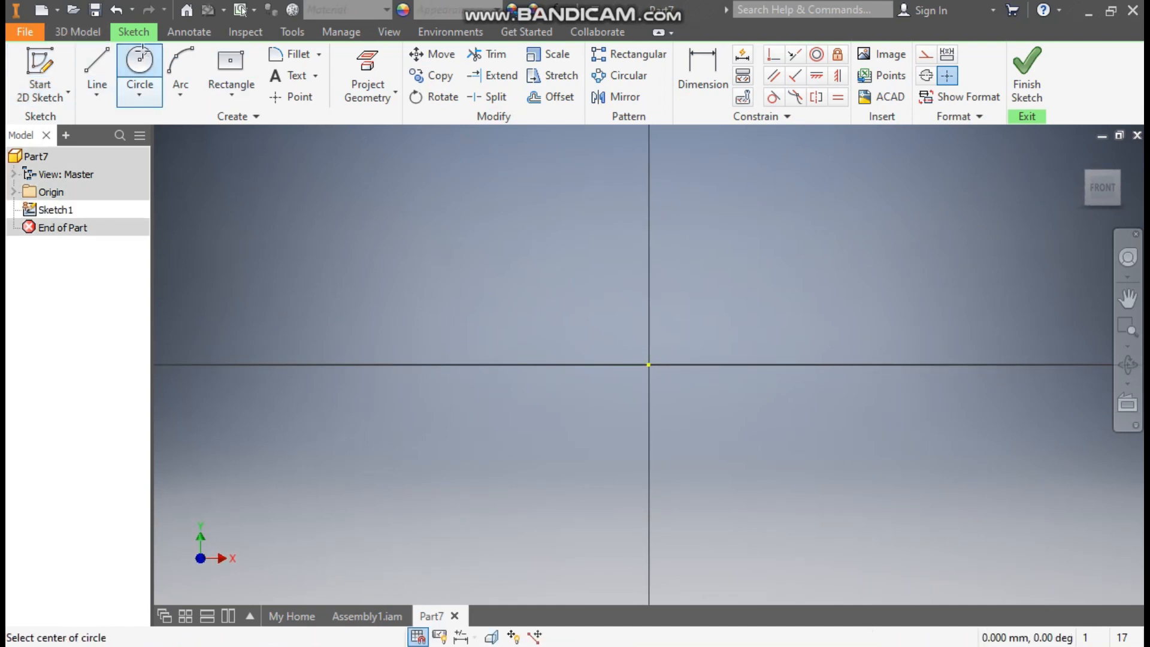
pyautogui.click(650, 364)
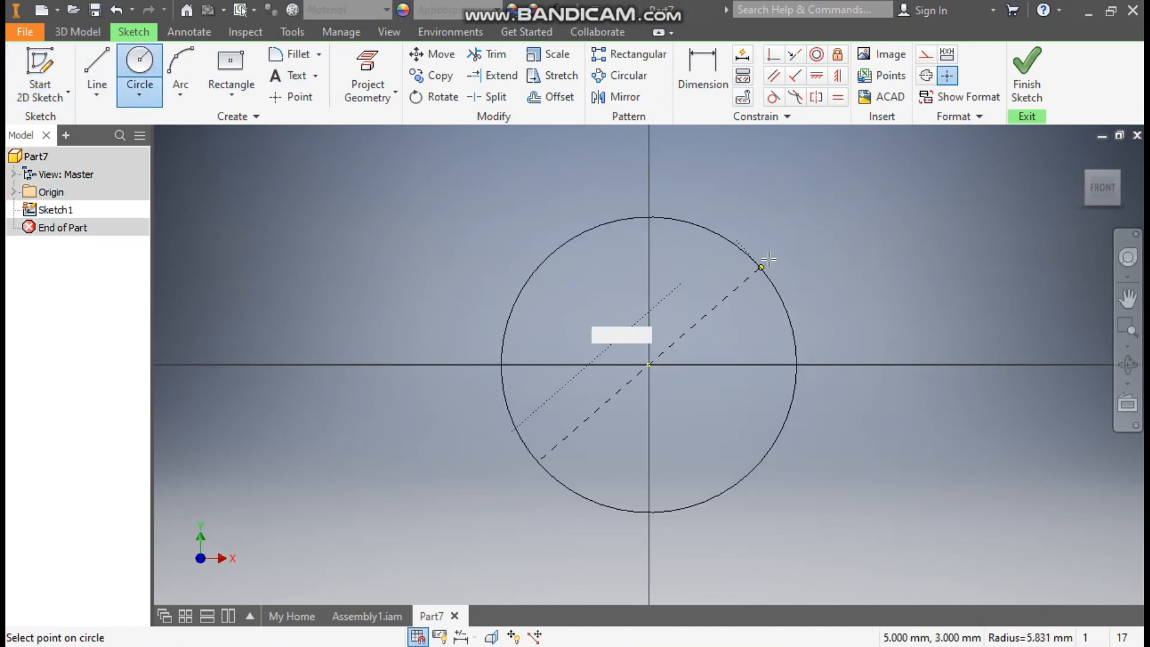
pyautogui.write('25')
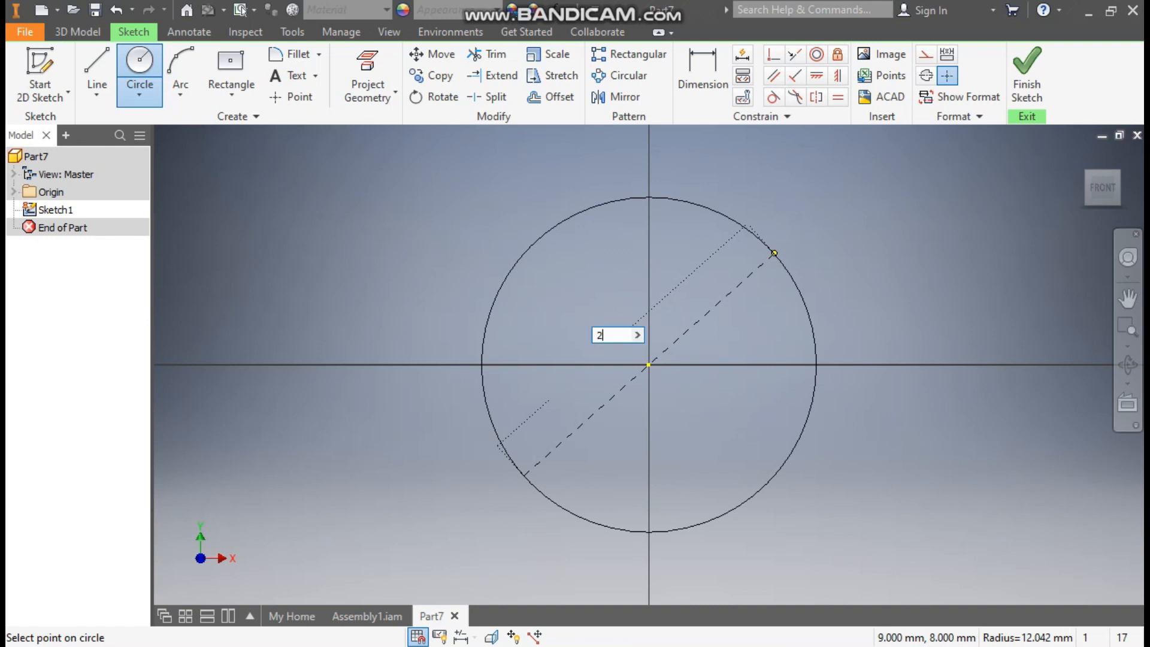
pyautogui.press('Return')
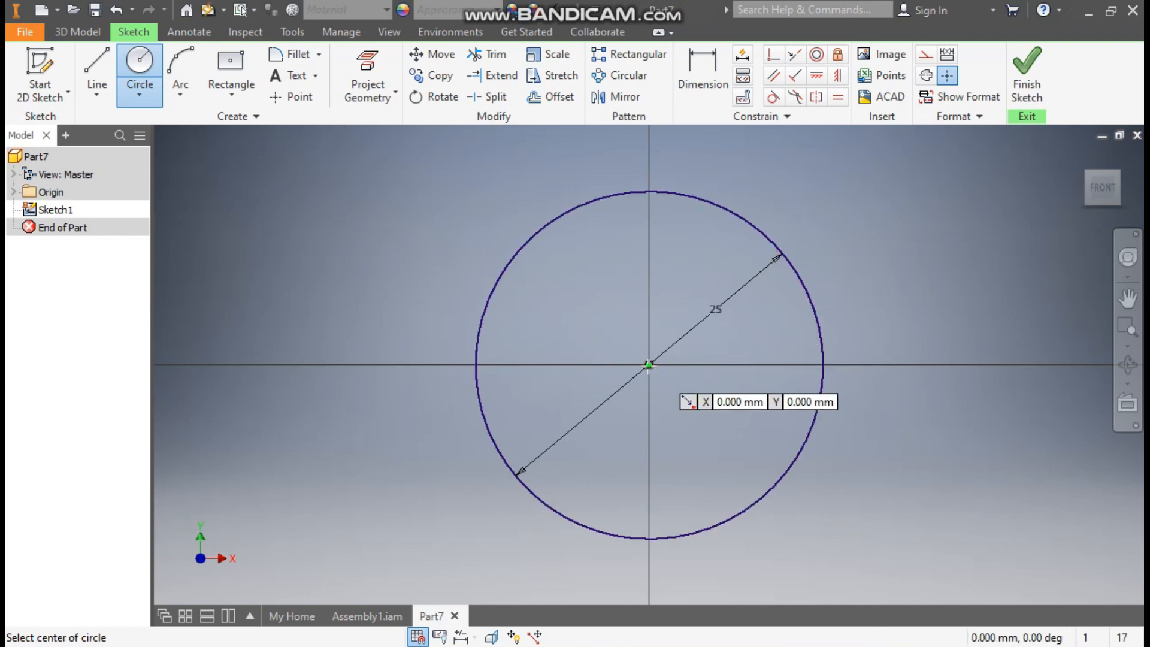
pyautogui.click(649, 364)
pyautogui.write('12')
pyautogui.press('Return')
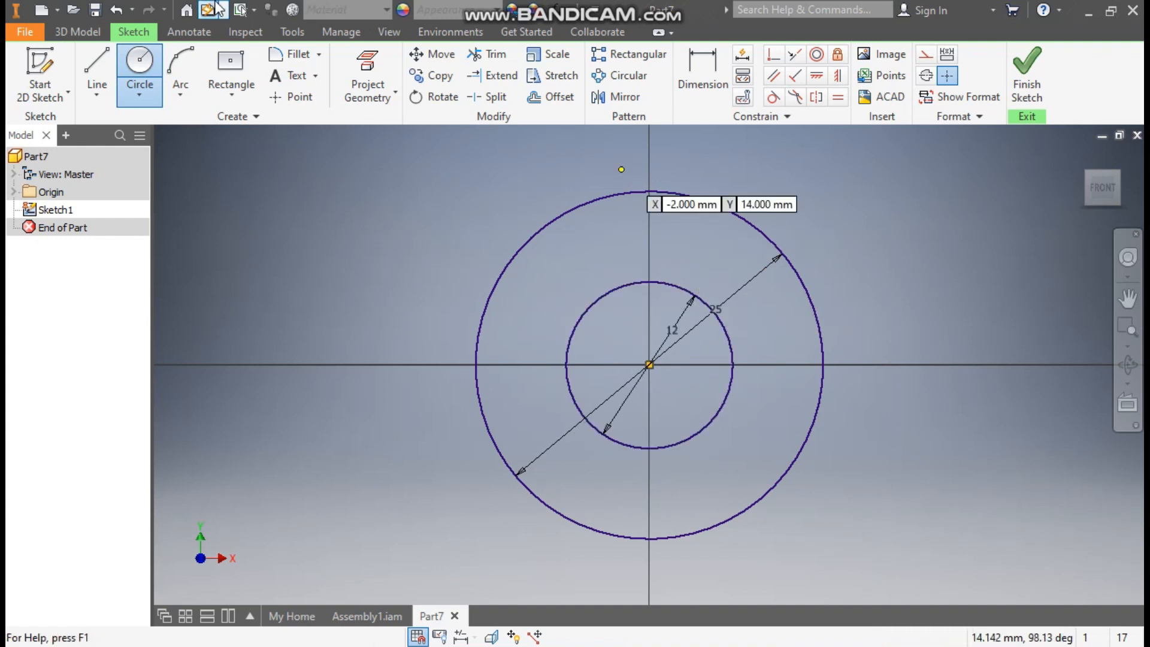
# - Draw an open three-sided notch about 6 mm wide across the outer circle's uppermost point and trim the line ends sticking out beyond the circle
pyautogui.click(99, 70)
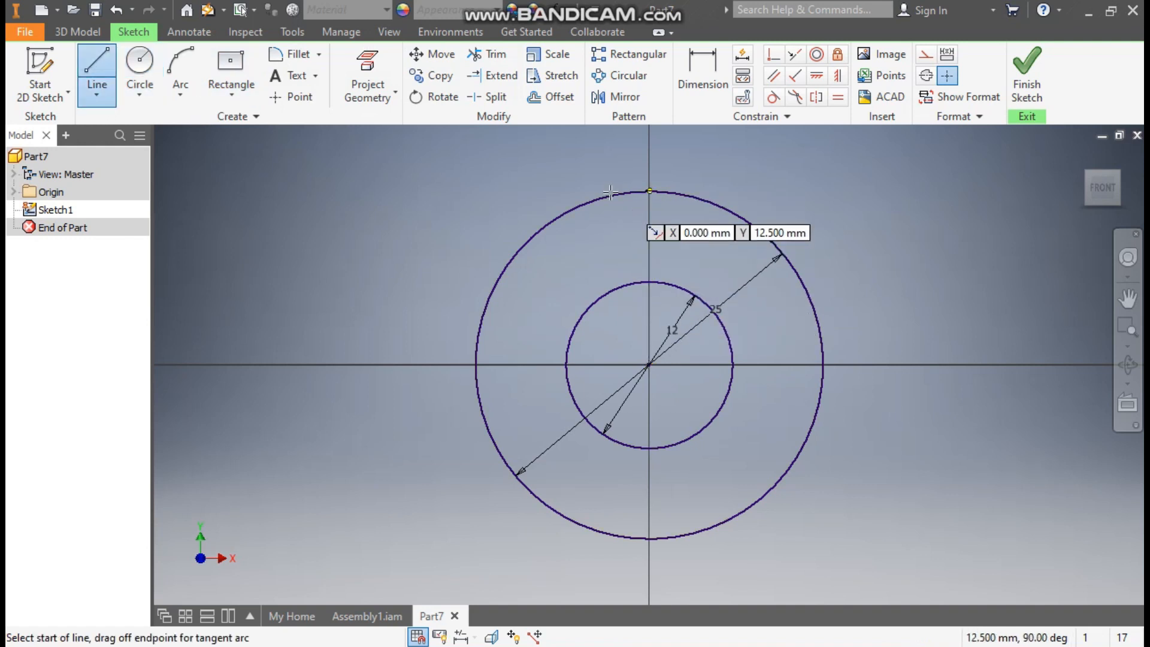
pyautogui.click(608, 171)
pyautogui.click(608, 239)
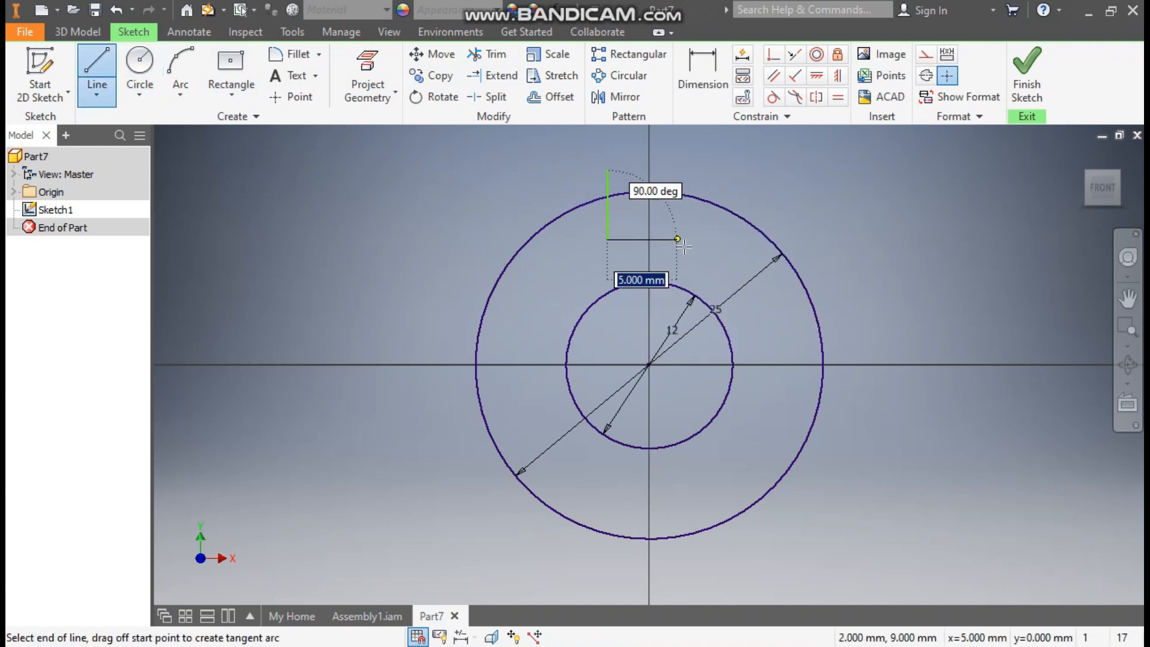
pyautogui.click(691, 240)
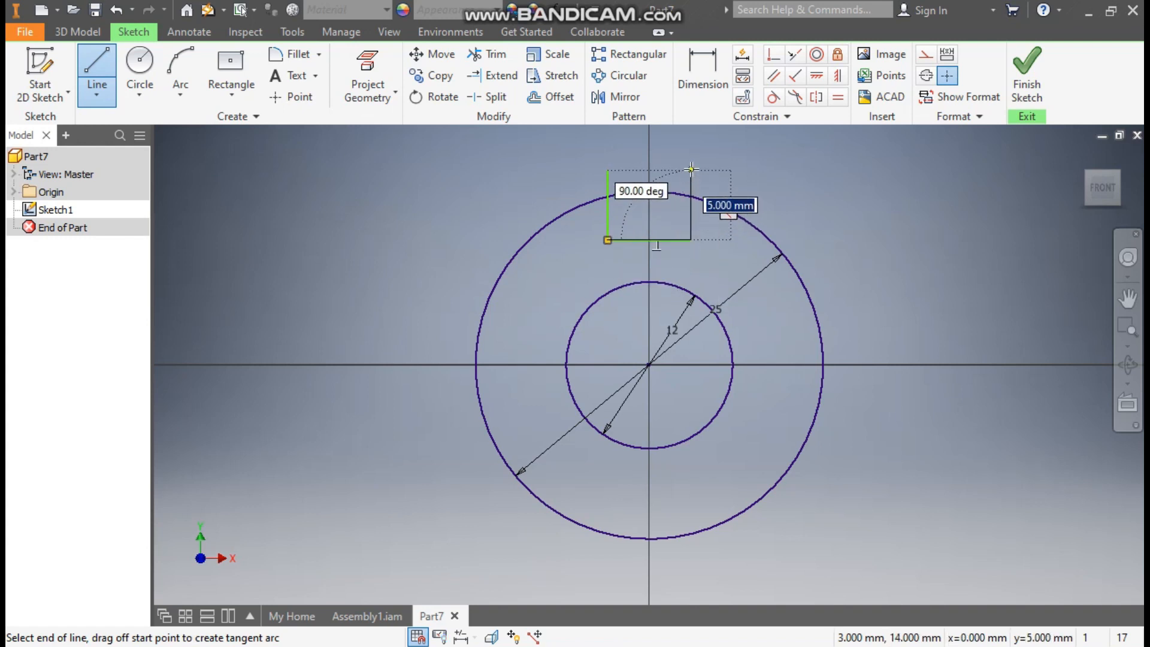
pyautogui.click(691, 169)
pyautogui.press('Escape')
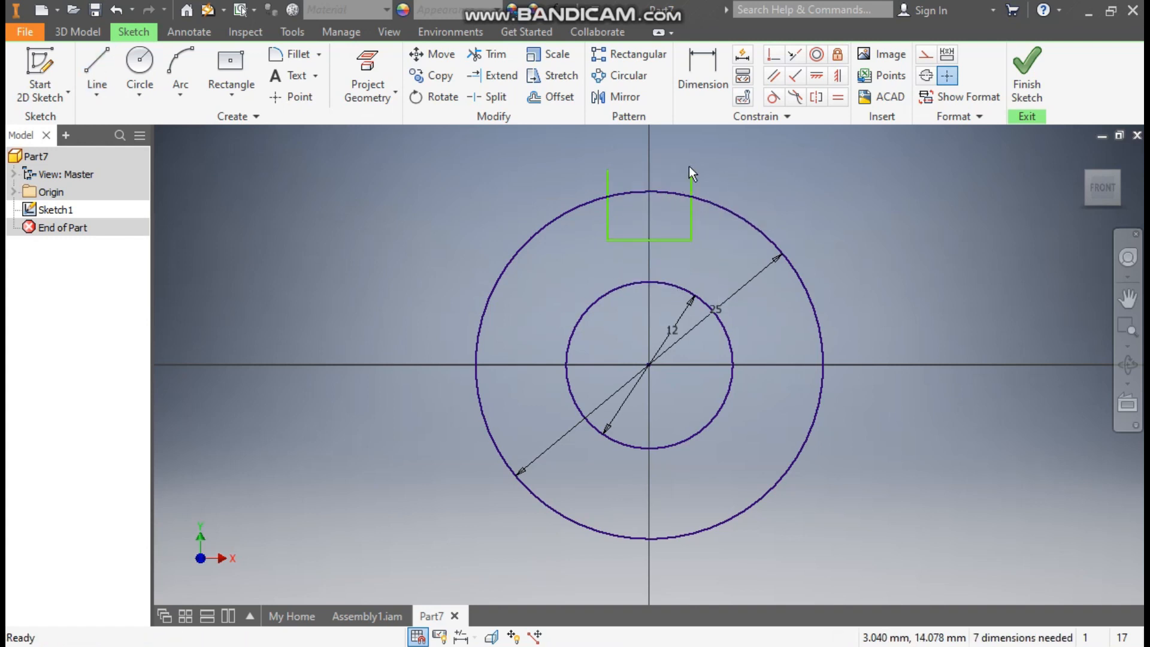
pyautogui.click(489, 54)
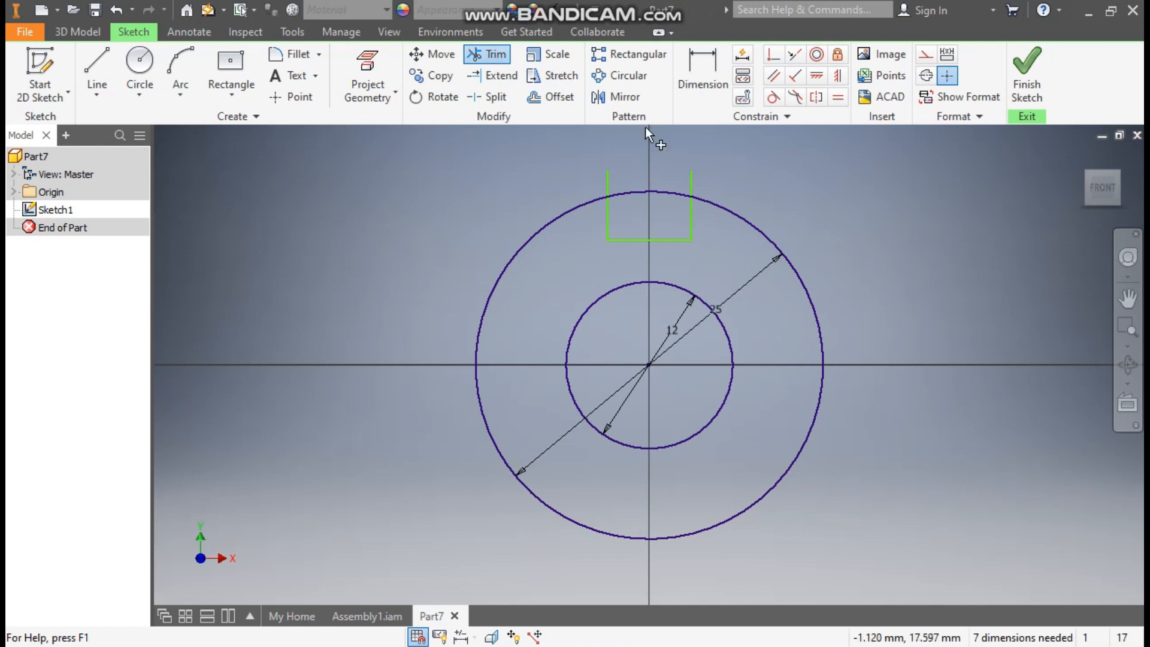
pyautogui.moveTo(725, 184)
pyautogui.mouseDown()
pyautogui.moveTo(587, 174)
pyautogui.moveTo(578, 162)
pyautogui.mouseUp()
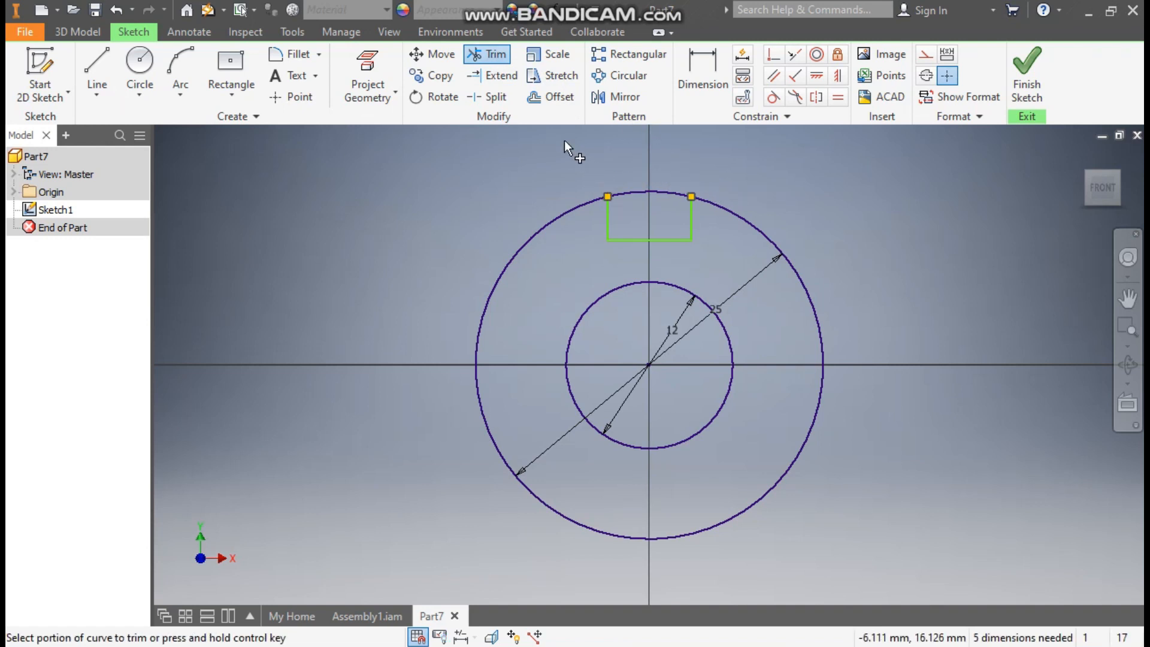
# - Dimension the notch depth from the outer circle's uppermost point to the notch floor as 2 mm
pyautogui.click(711, 57)
pyautogui.click(668, 239)
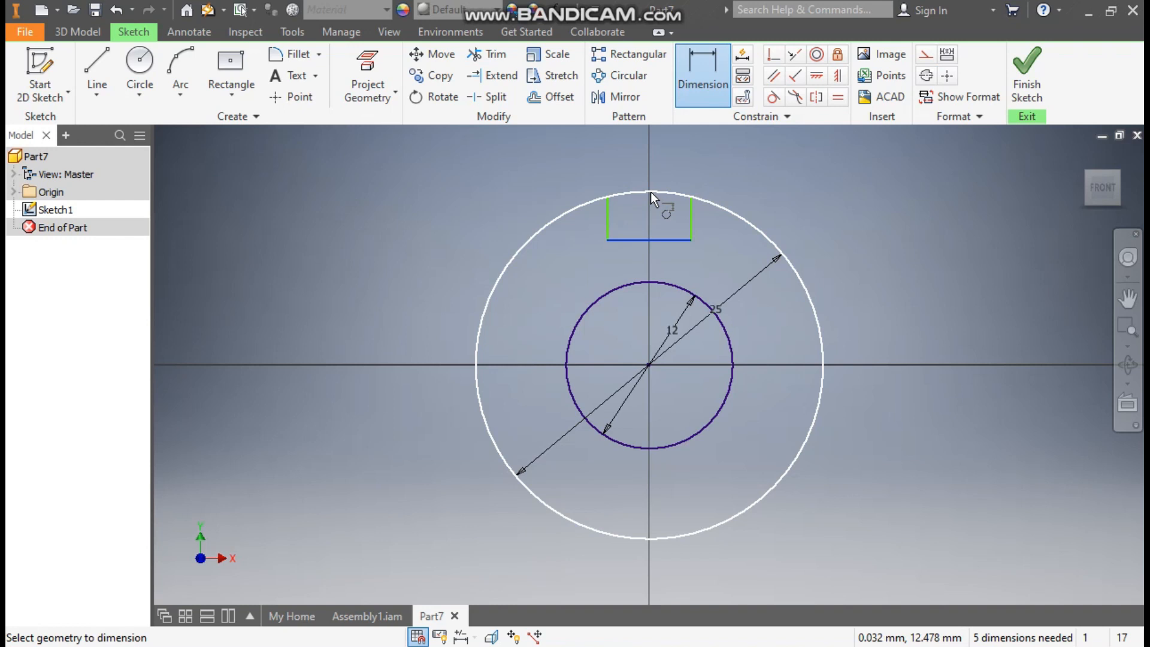
pyautogui.click(650, 192)
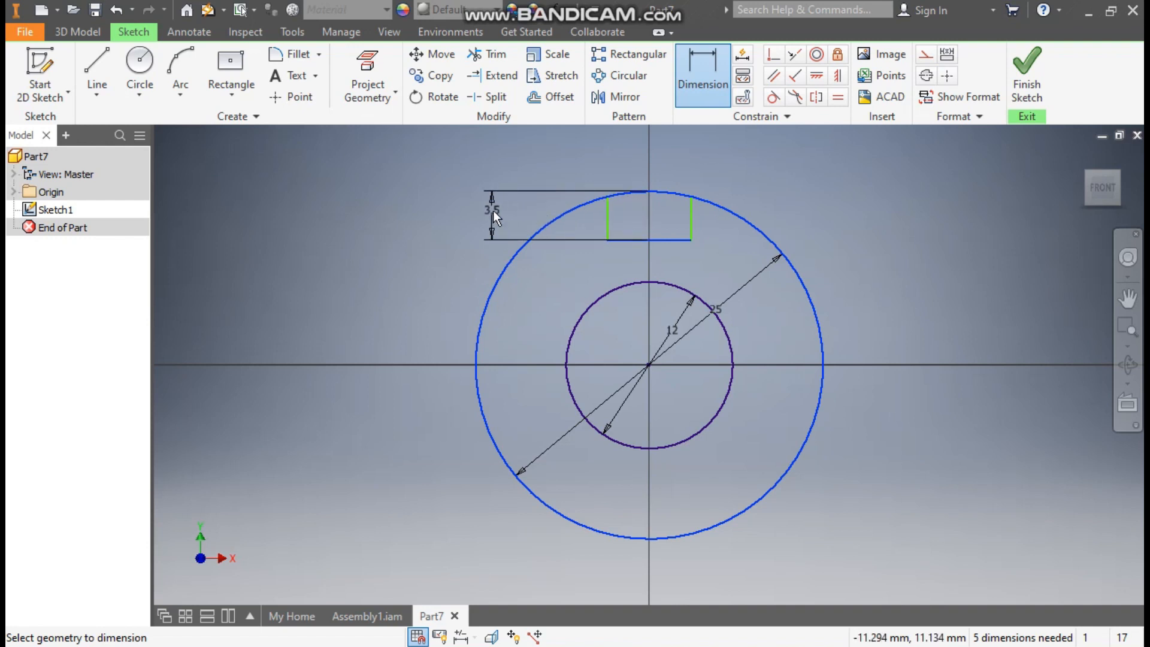
pyautogui.click(494, 210)
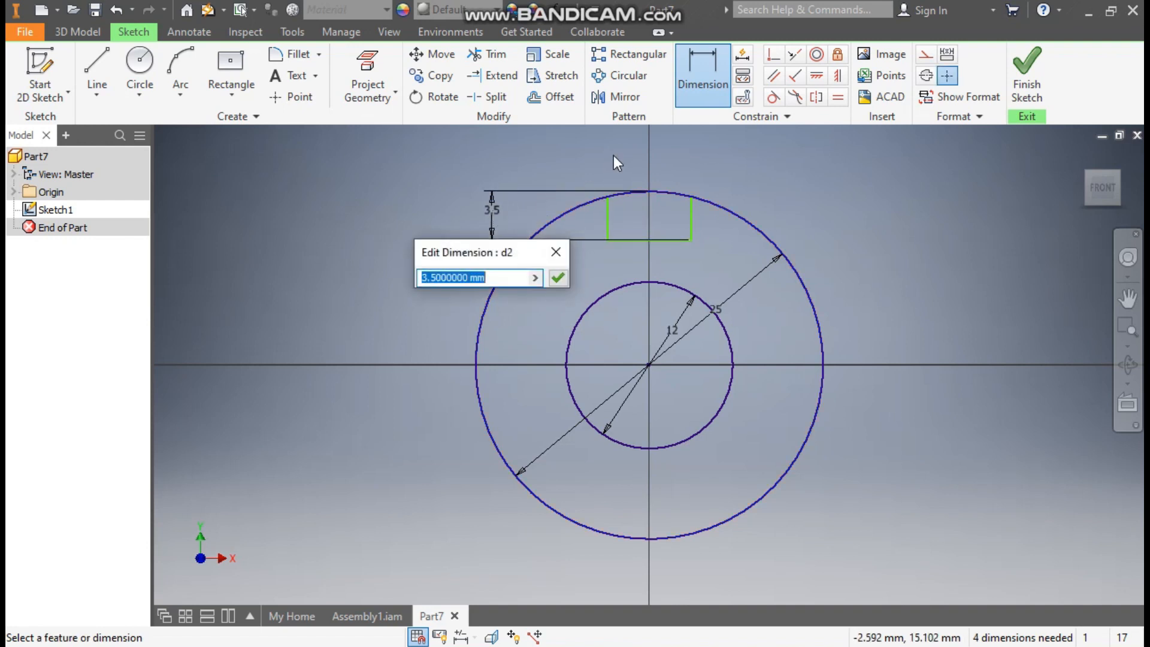
pyautogui.write('2')
pyautogui.press('Return')
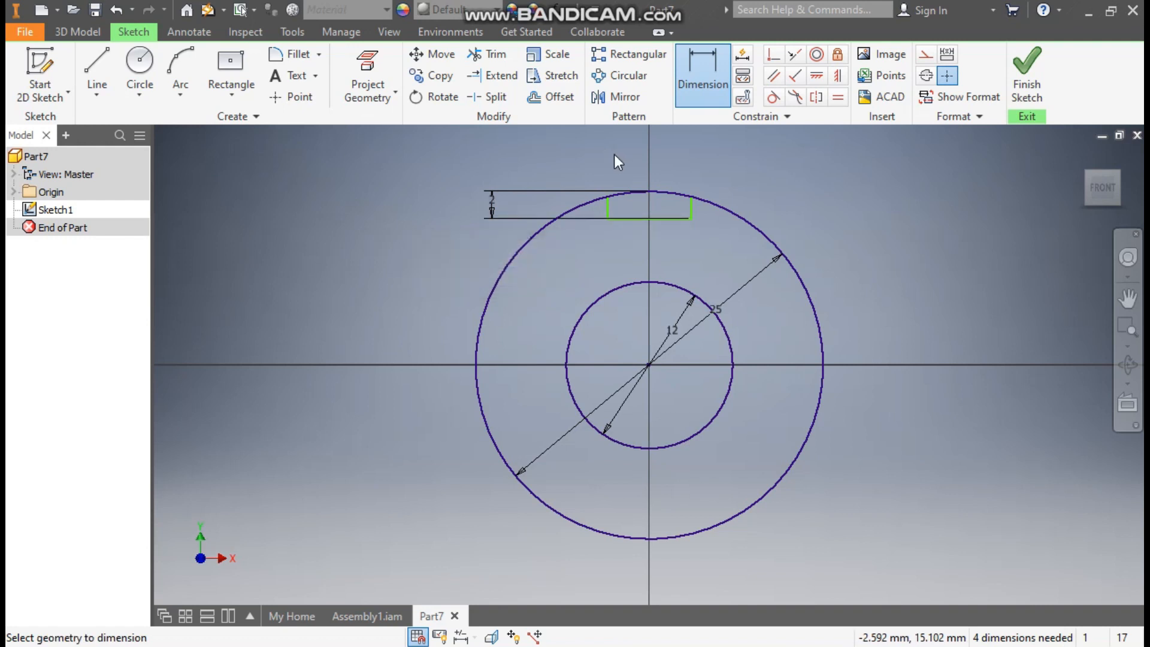
# - Dimension the width of the notch floor as 4 mm
pyautogui.click(680, 220)
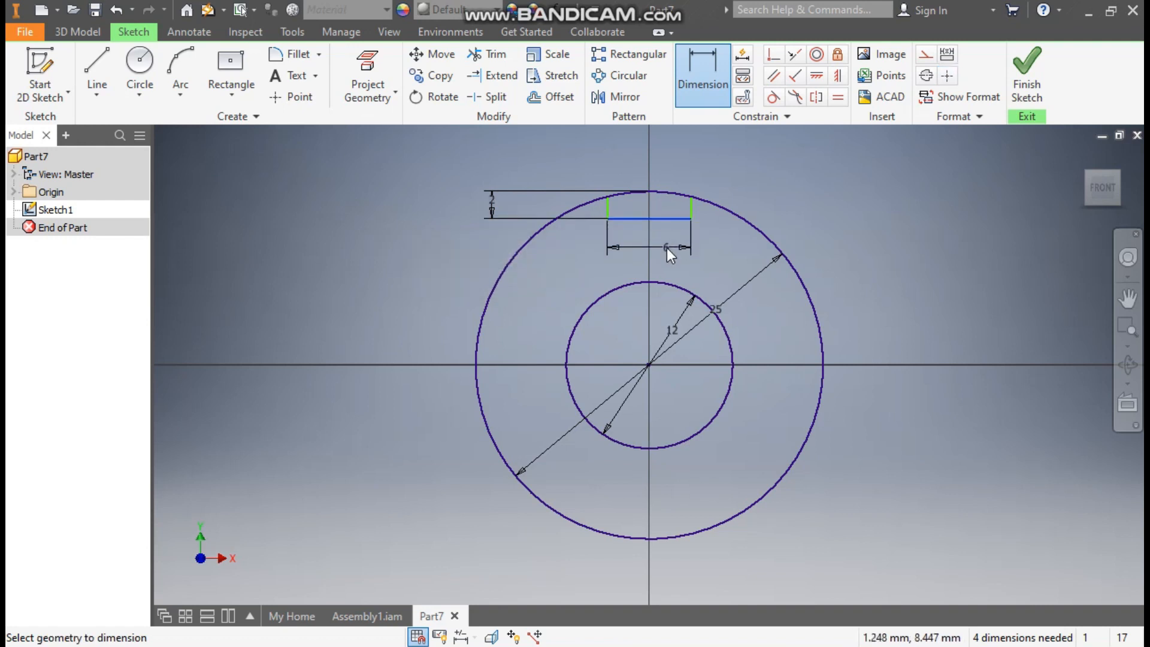
pyautogui.click(667, 248)
pyautogui.write('4')
pyautogui.press('Return')
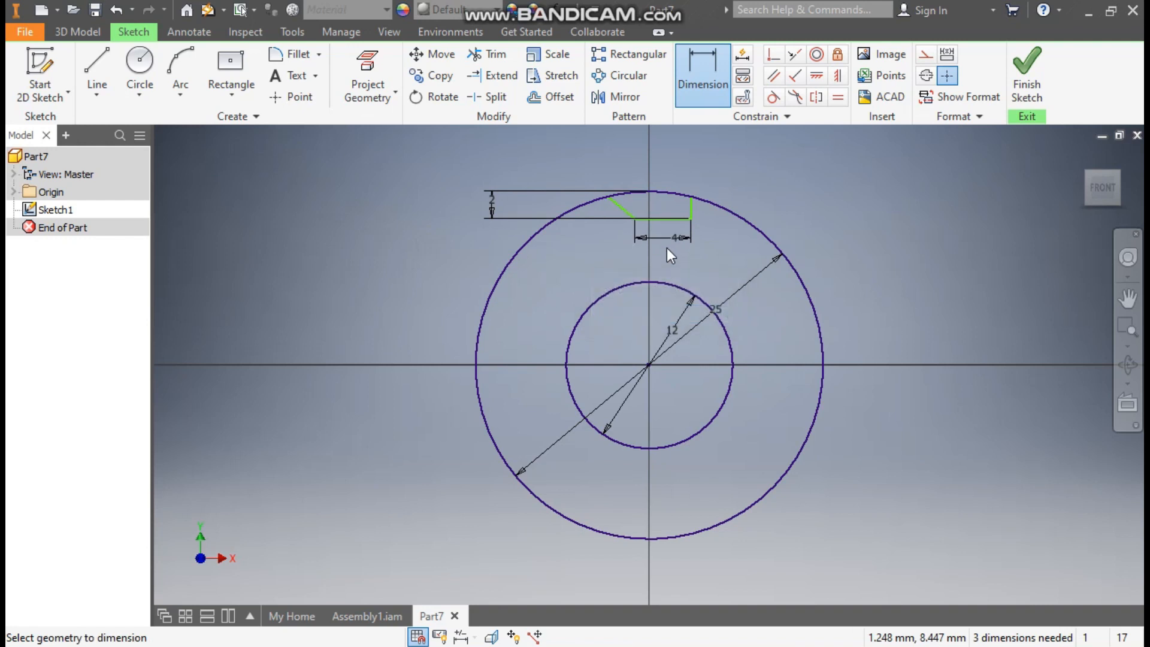
pyautogui.press('Escape')
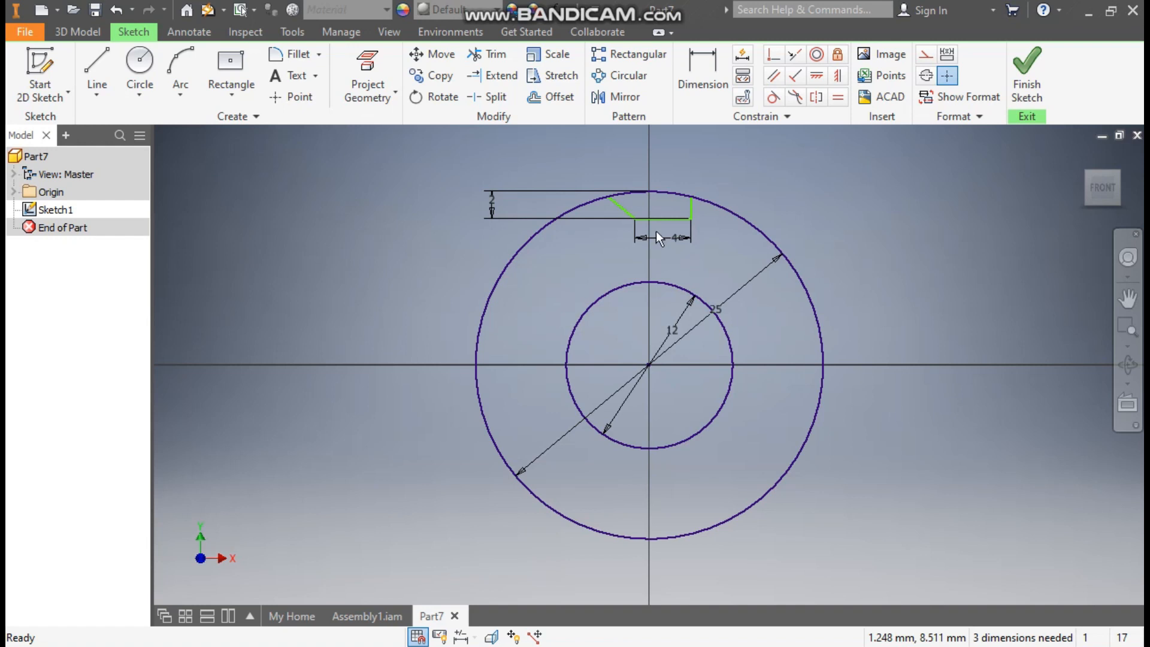
# - Constrain the slanted side of the notch vertical and align the midpoint of the notch floor vertically with the origin
pyautogui.scroll(3, 641, 200)
pyautogui.click(601, 218)
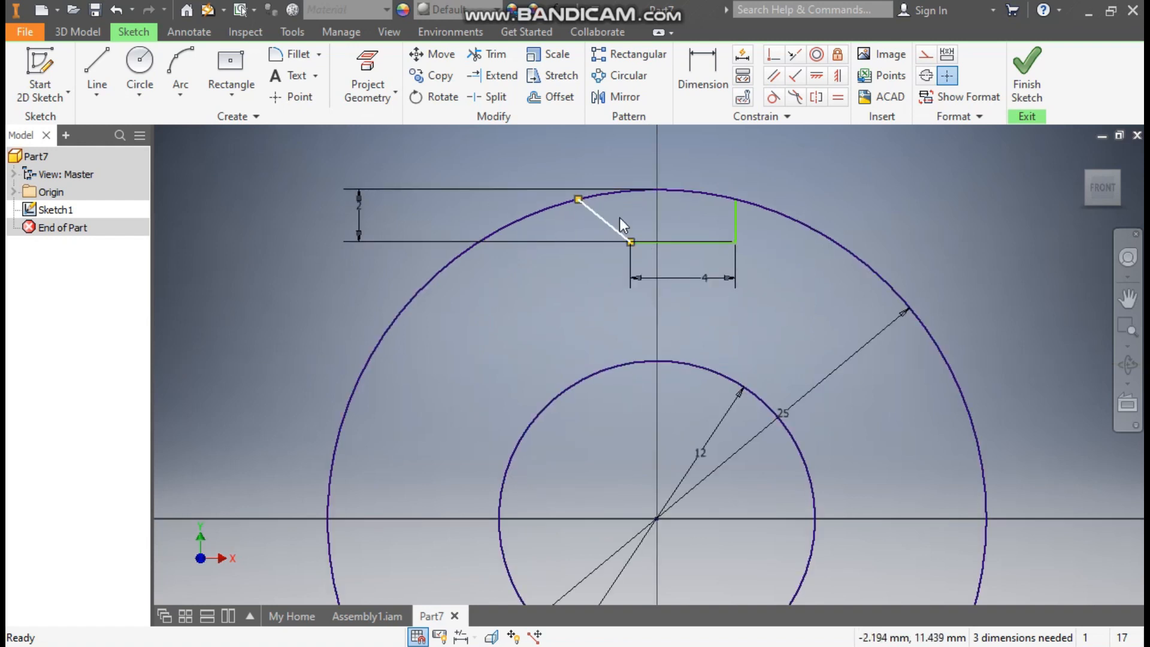
pyautogui.click(838, 76)
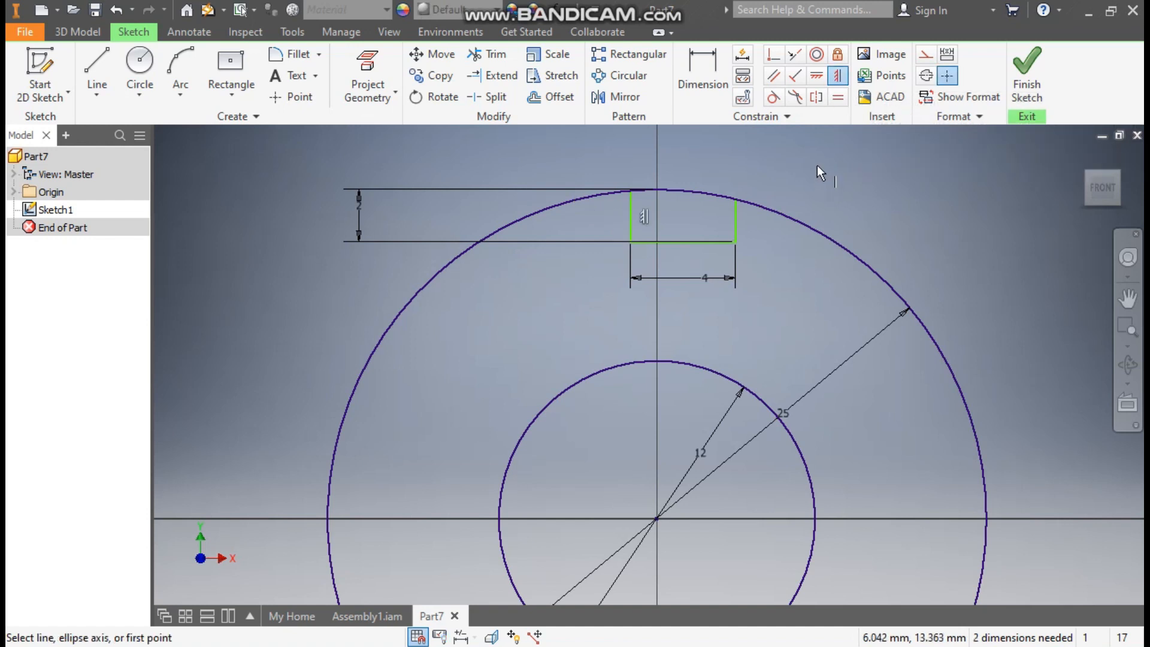
pyautogui.click(684, 242)
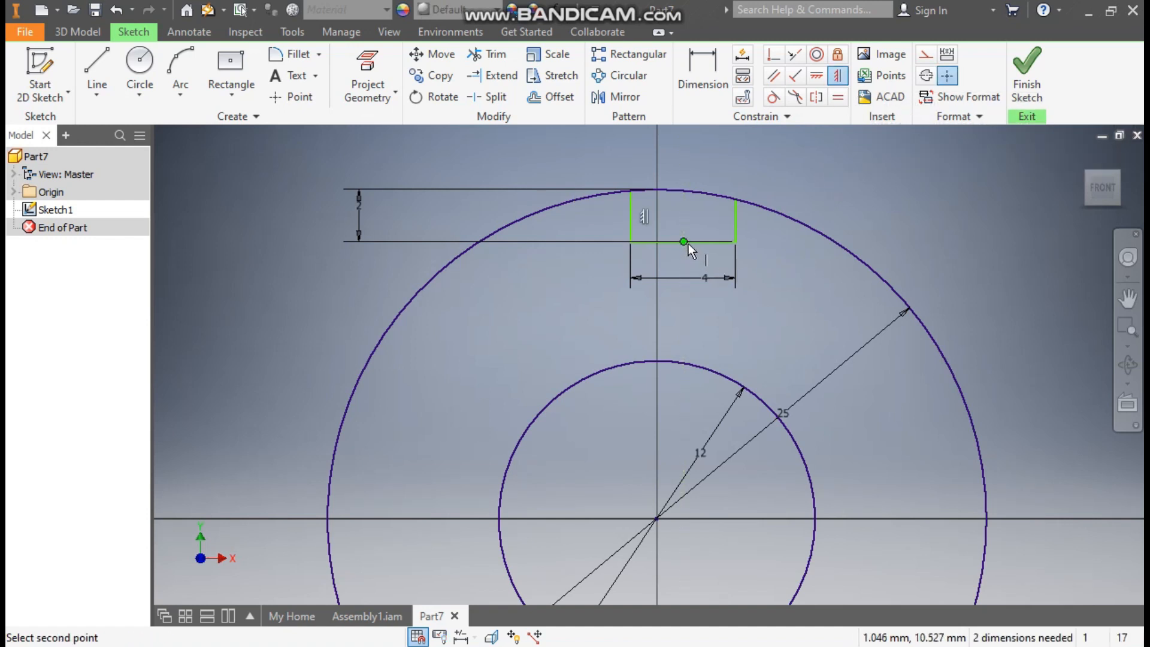
pyautogui.click(658, 520)
pyautogui.moveTo(738, 267); pyautogui.dragTo(773, 221, button='middle')
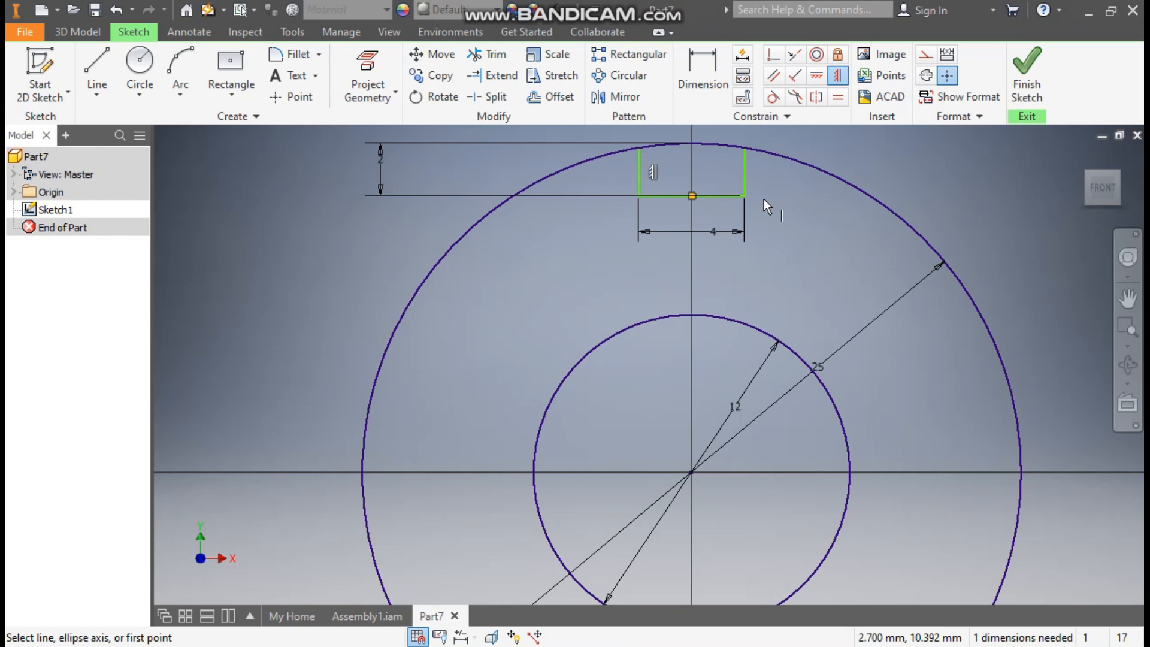
pyautogui.press('Escape')
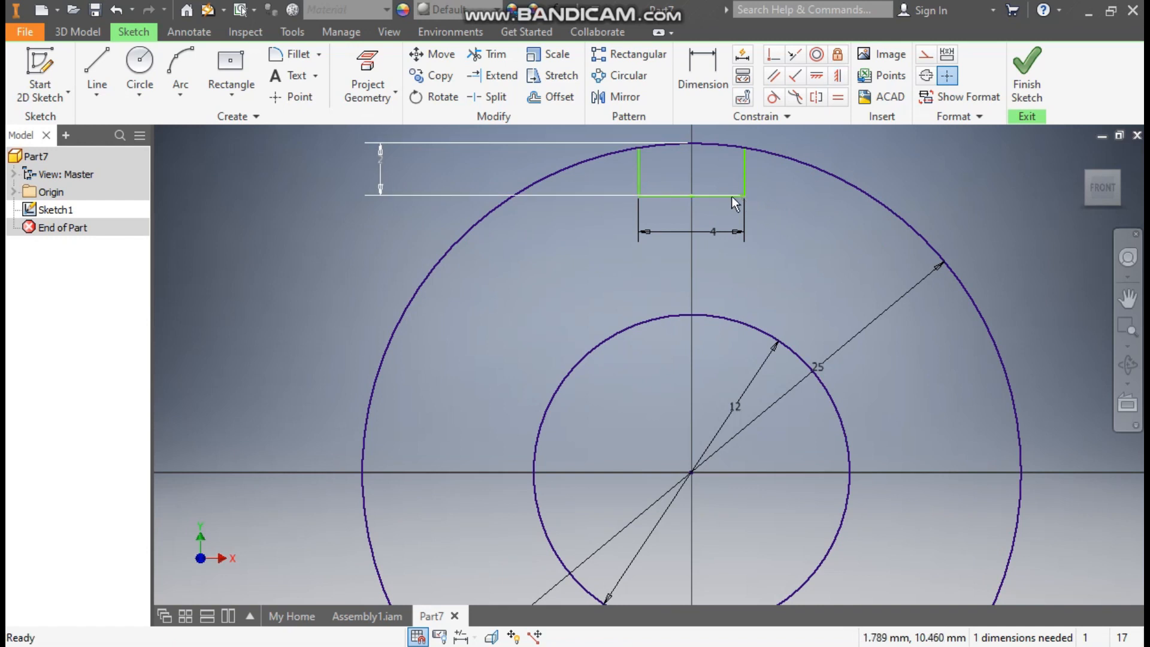
pyautogui.click(744, 177)
pyautogui.moveTo(638, 174); pyautogui.dragTo(707, 189)
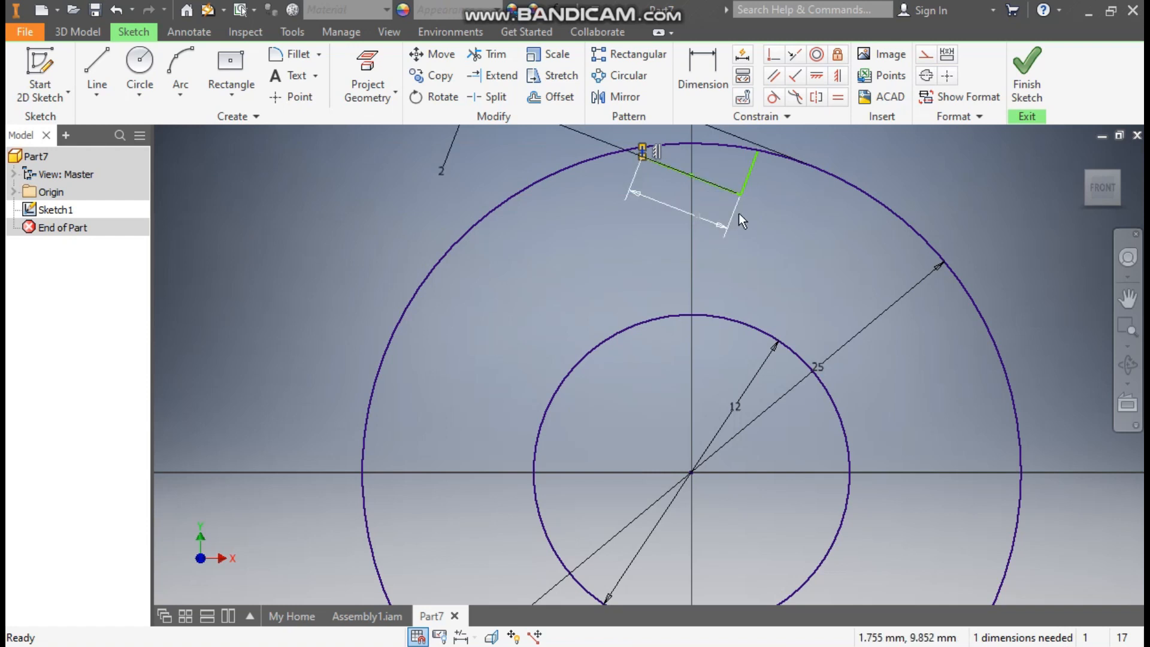
pyautogui.hotkey('ctrl', 'z')
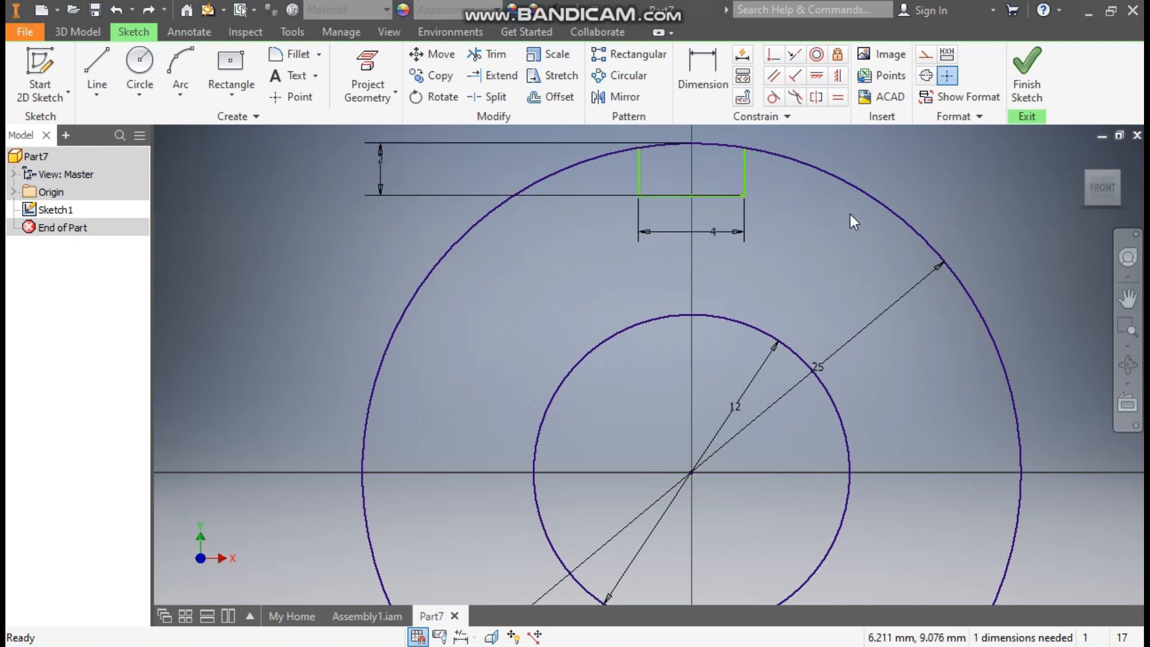
# - Dimension the height of the notch's left side line, keeping its current length
pyautogui.click(703, 72)
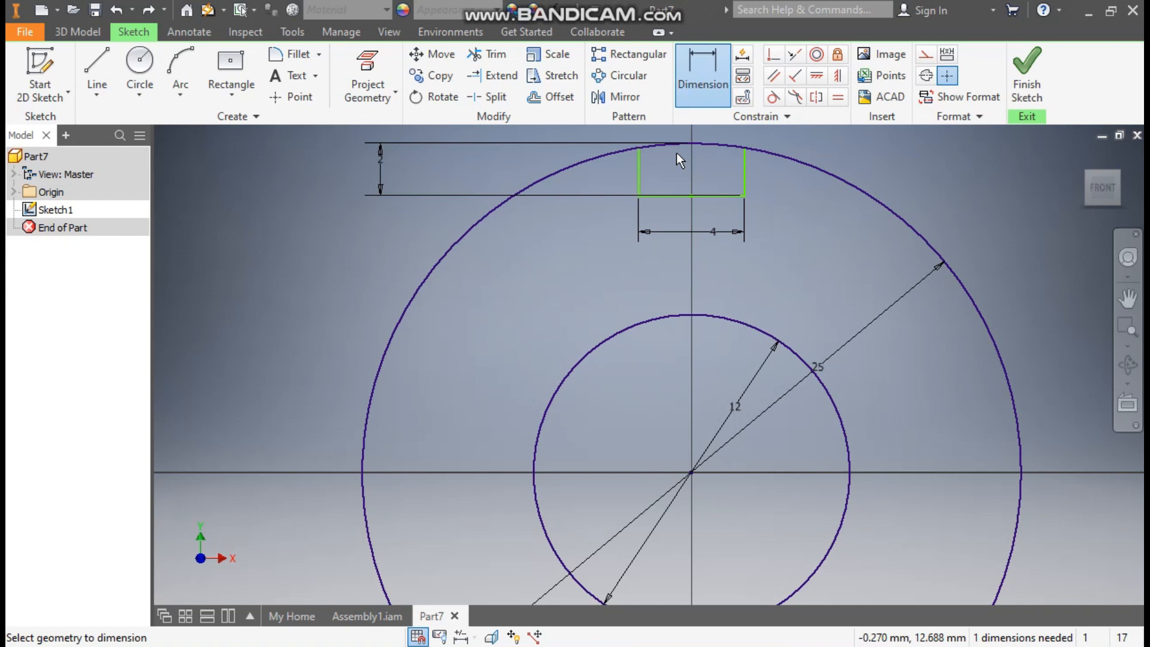
pyautogui.click(634, 170)
pyautogui.click(606, 171)
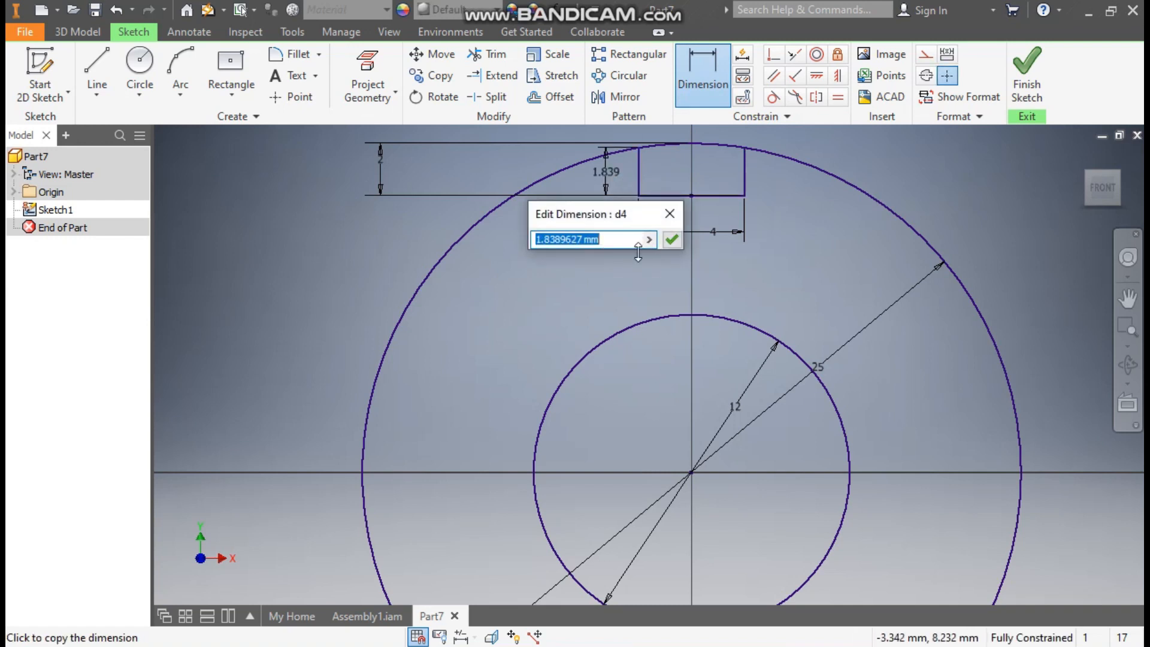
pyautogui.click(672, 239)
# - Trim away the piece of the outer circle that spans the notch opening
pyautogui.moveTo(644, 205); pyautogui.dragTo(665, 265, button='middle')
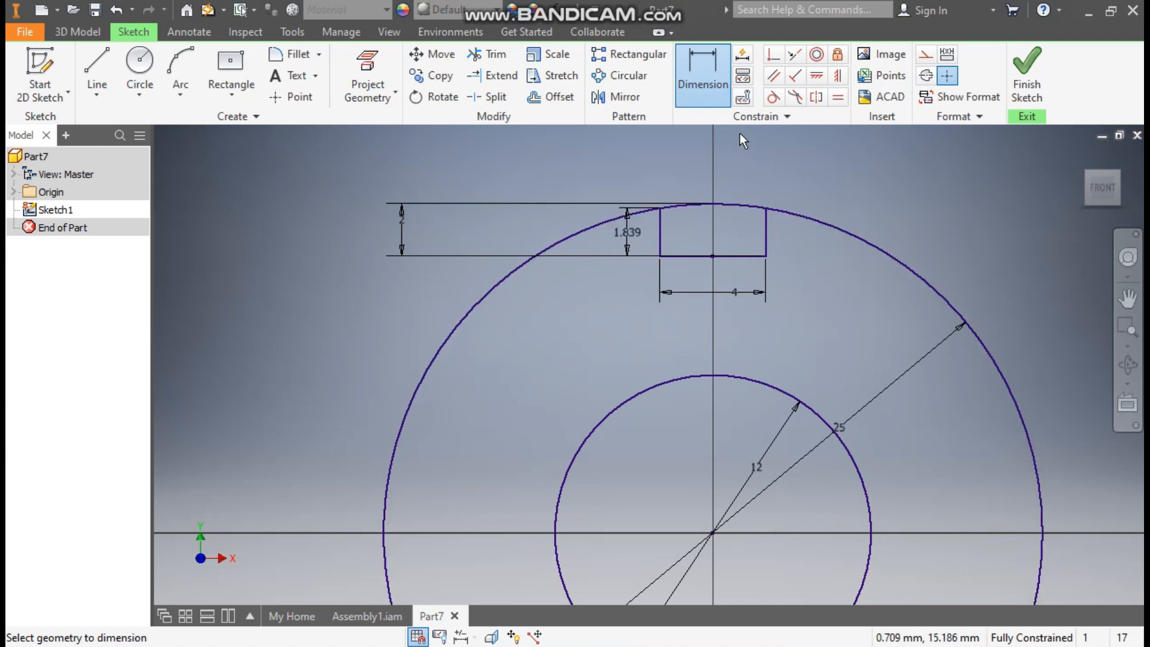
pyautogui.scroll(-2, 816, 162)
pyautogui.moveTo(817, 161); pyautogui.dragTo(783, 187, button='middle')
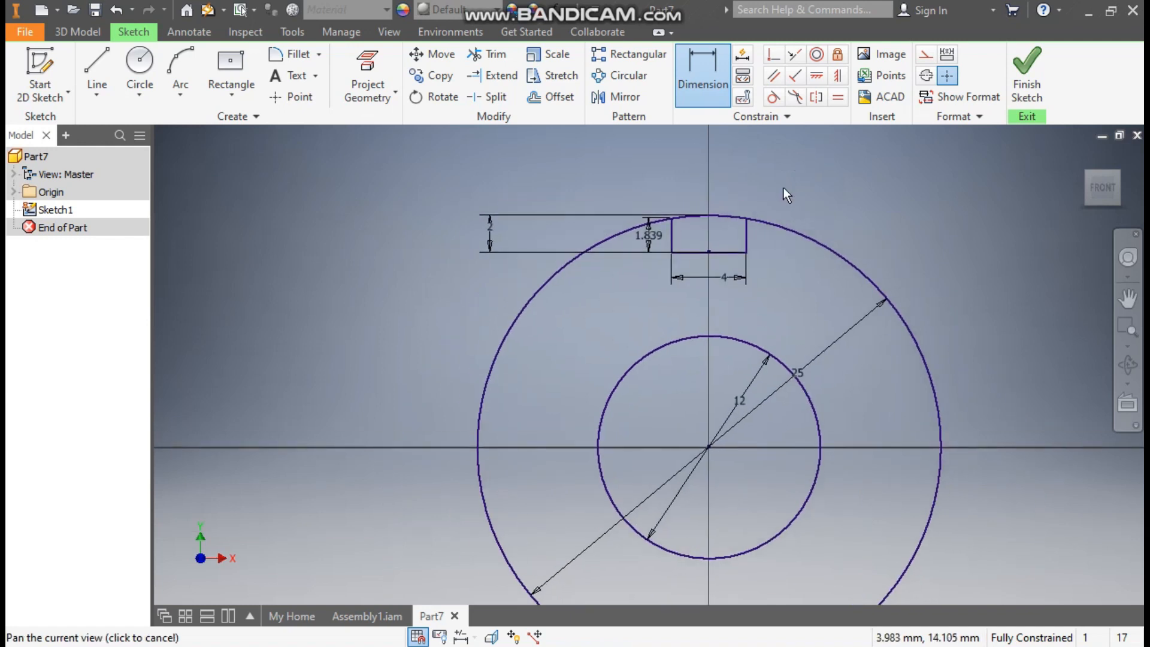
pyautogui.click(496, 60)
pyautogui.click(719, 219)
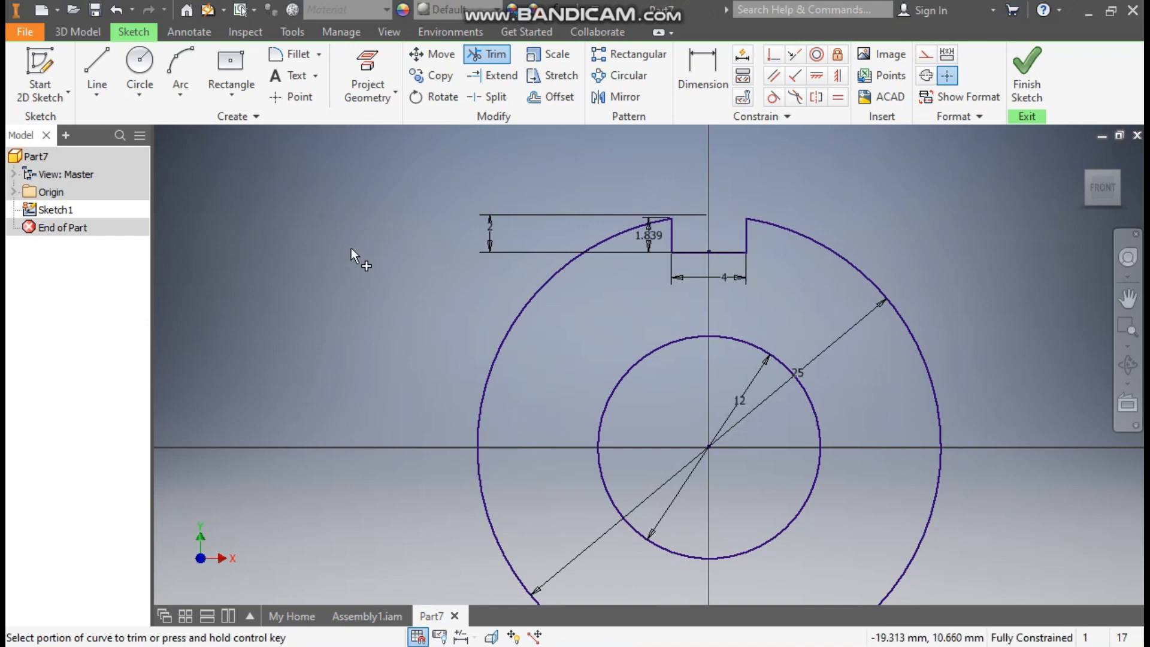
# - Create a circular pattern of the notch's three lines around the inner circle's centre with 4 instances over 360 degrees
pyautogui.click(620, 76)
pyautogui.click(746, 234)
pyautogui.click(725, 252)
pyautogui.click(671, 248)
pyautogui.click(275, 176)
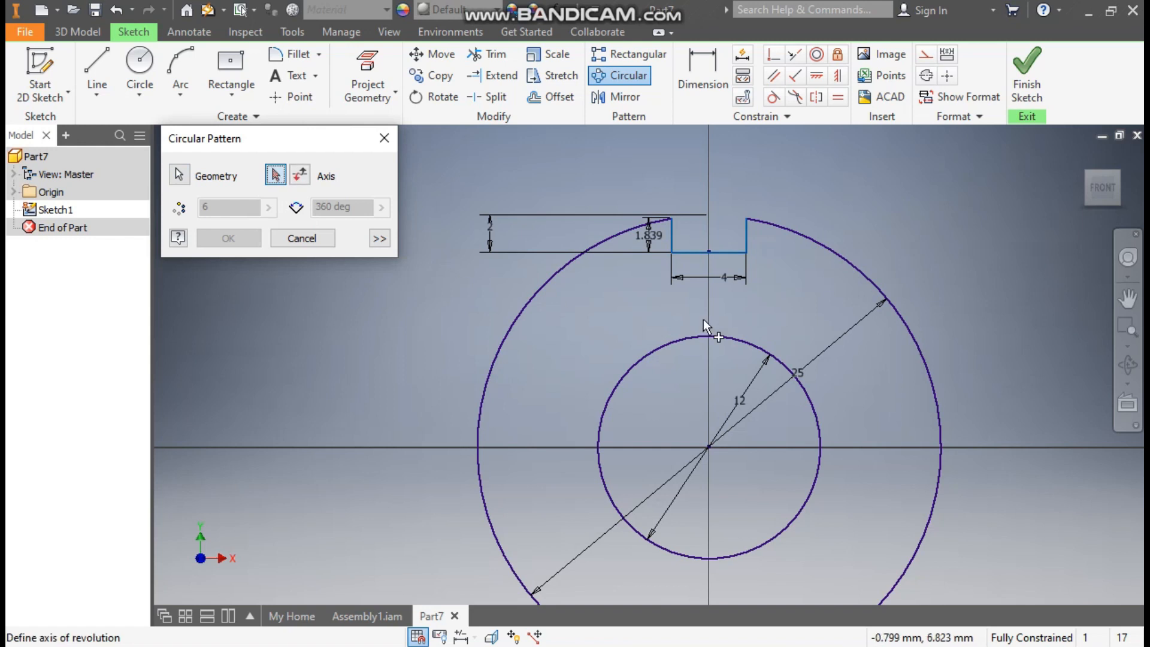
pyautogui.click(707, 336)
pyautogui.doubleClick(204, 207)
pyautogui.write('4')
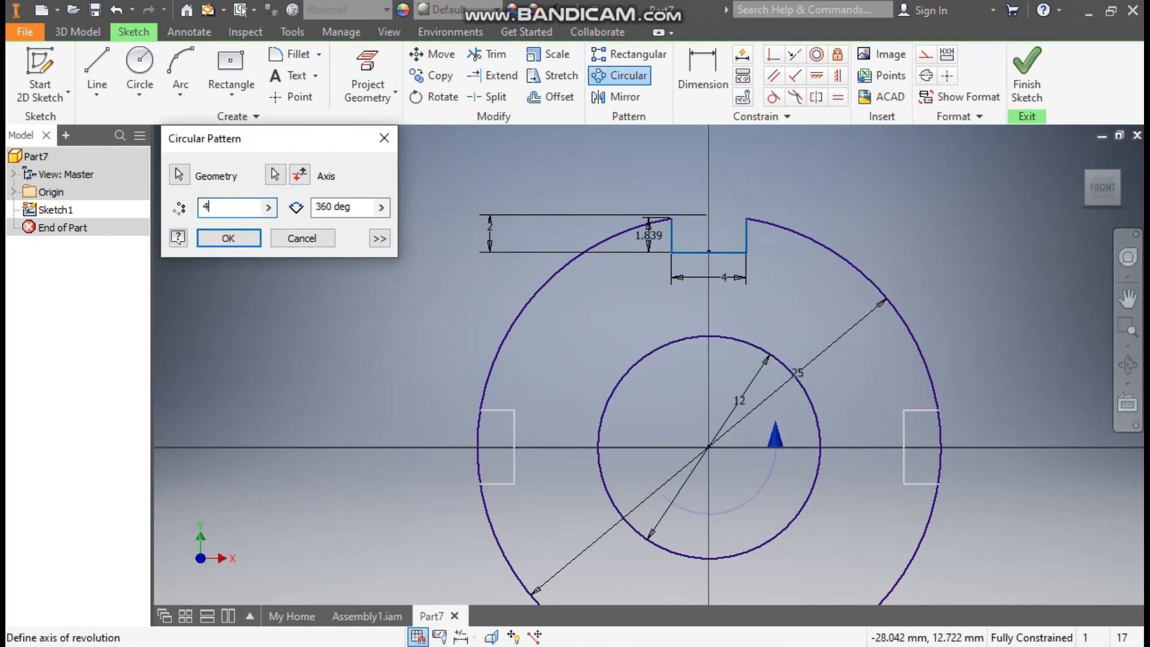
pyautogui.scroll(-2, 634, 243)
pyautogui.moveTo(633, 243); pyautogui.dragTo(634, 214, button='middle')
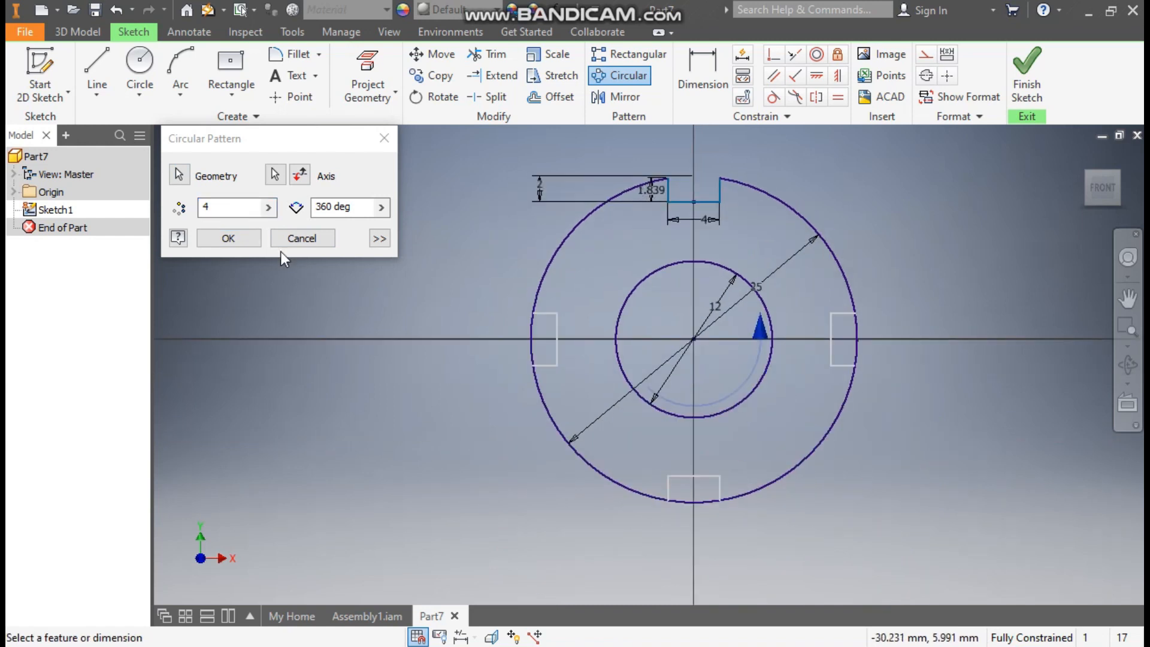
pyautogui.click(242, 239)
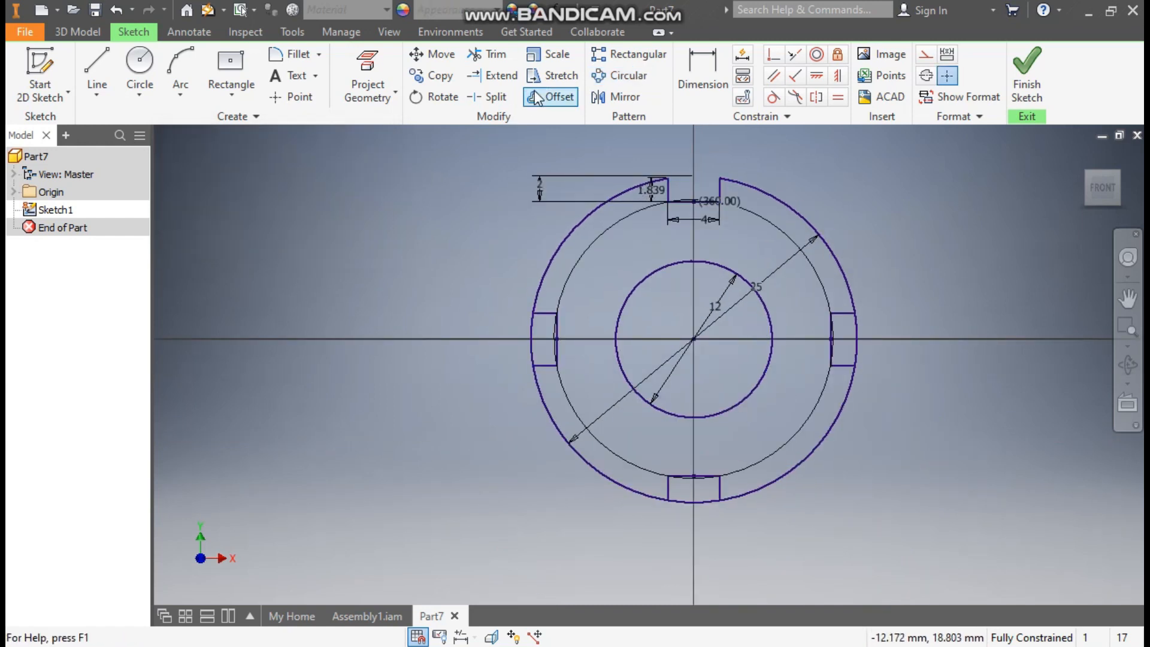
# - Trim away the outer circle pieces that span the left, right and bottom notch openings
pyautogui.click(484, 54)
pyautogui.click(534, 339)
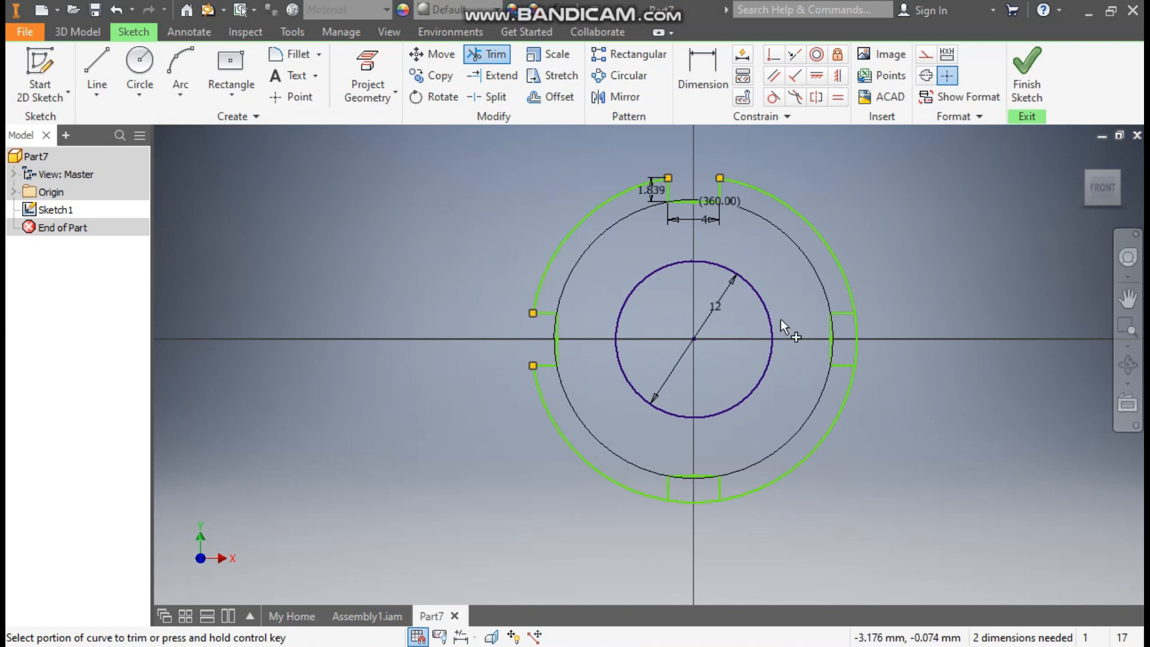
pyautogui.click(859, 328)
pyautogui.click(713, 504)
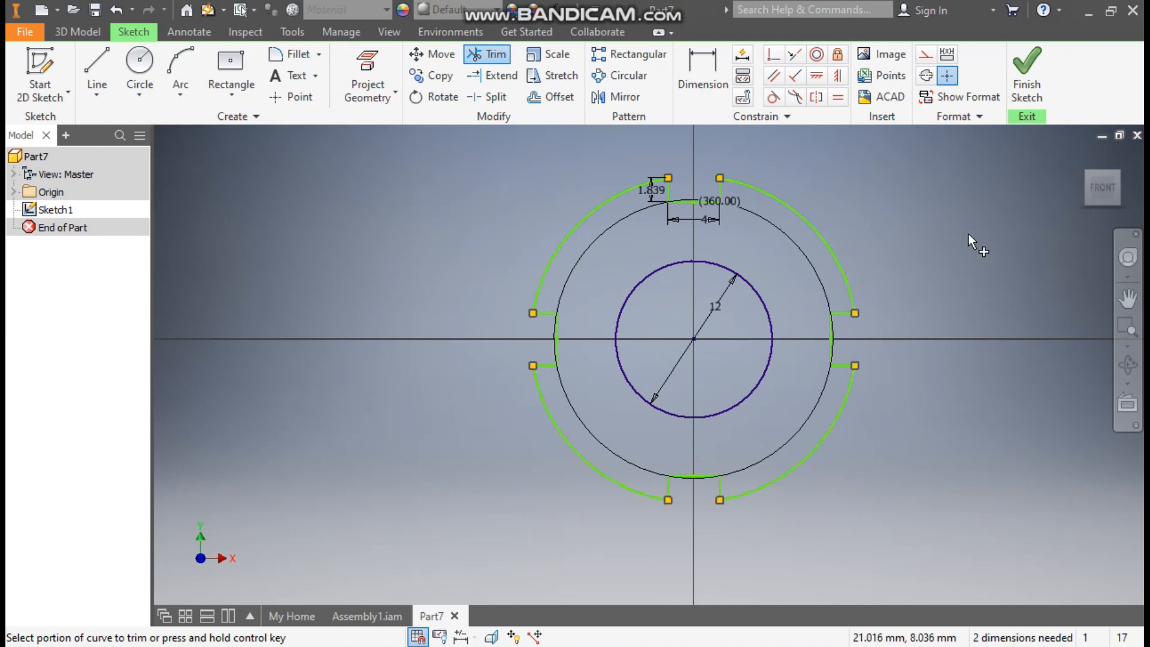
# - Try a radius dimension on the profile's upper-right outer arc and undo it
pyautogui.click(702, 77)
pyautogui.click(815, 231)
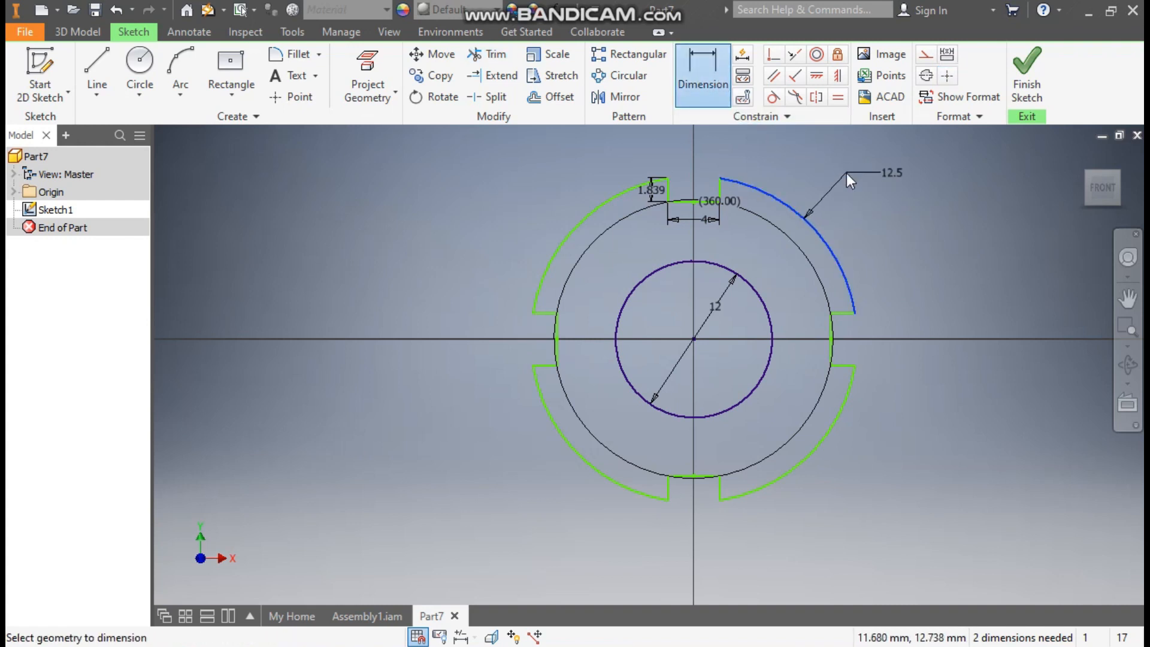
pyautogui.click(847, 174)
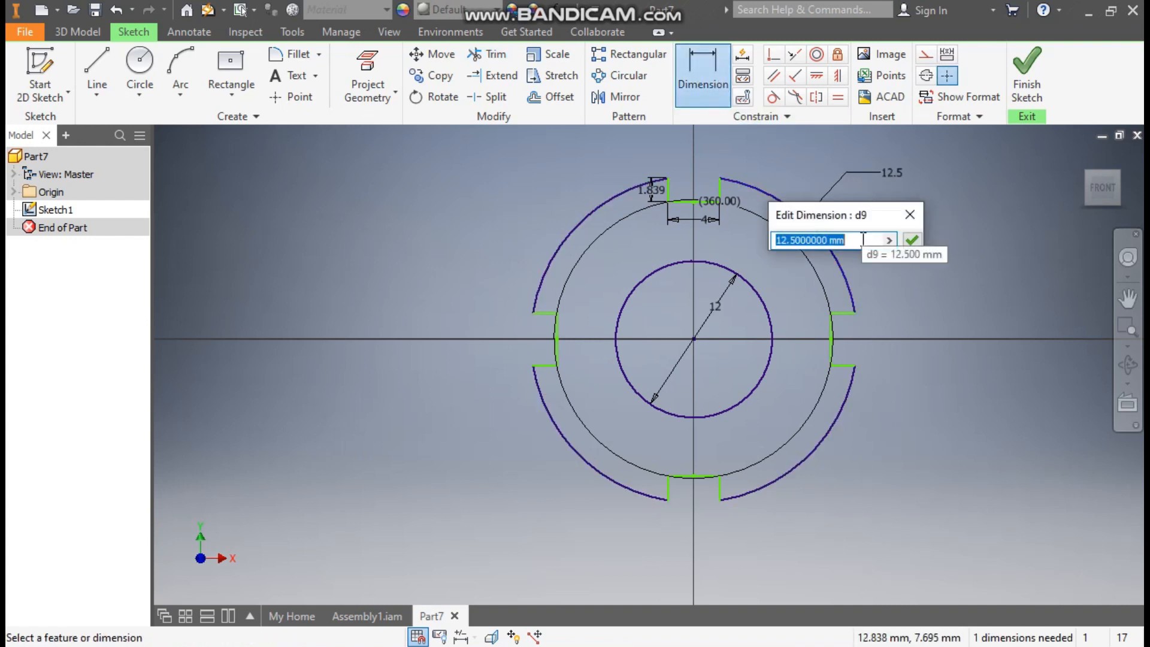
pyautogui.click(890, 240)
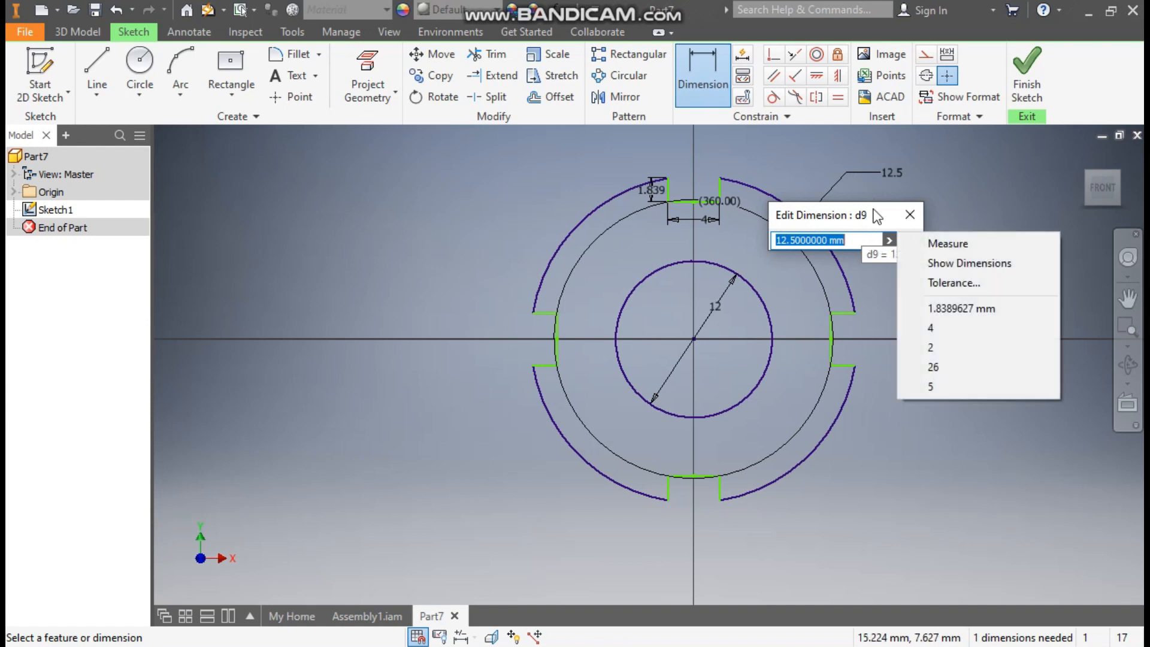
pyautogui.click(877, 216)
pyautogui.click(909, 214)
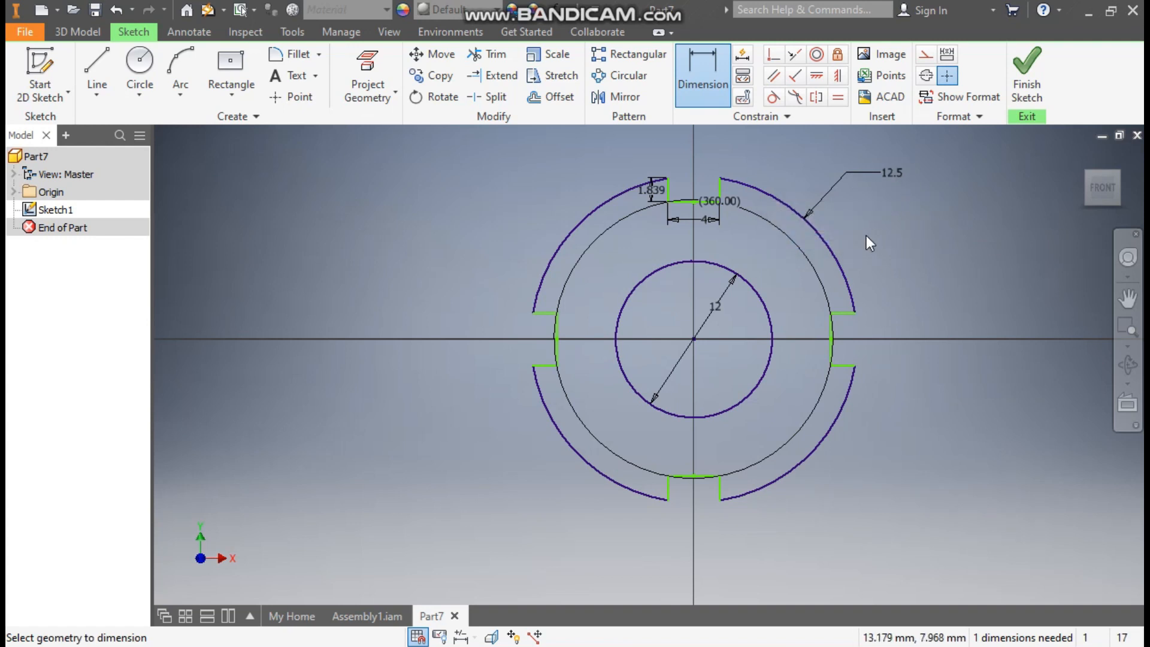
pyautogui.press('Escape')
pyautogui.hotkey('ctrl', 'z')
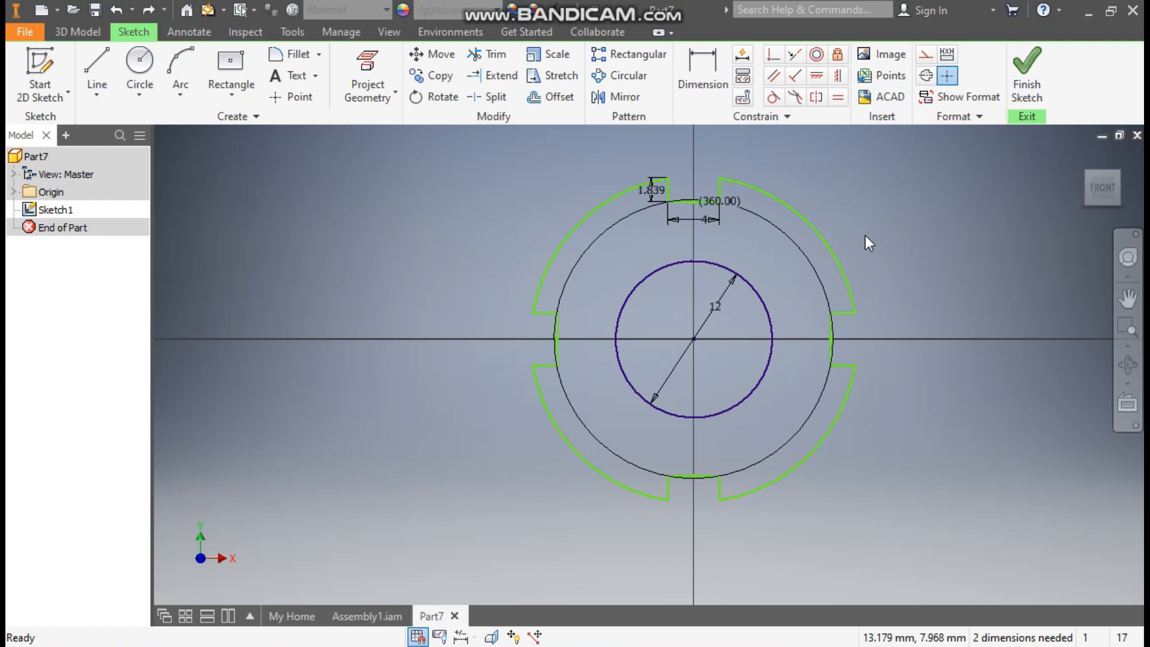
# - Dimension the upper-right outer arc as a diameter of 25 mm
pyautogui.click(699, 66)
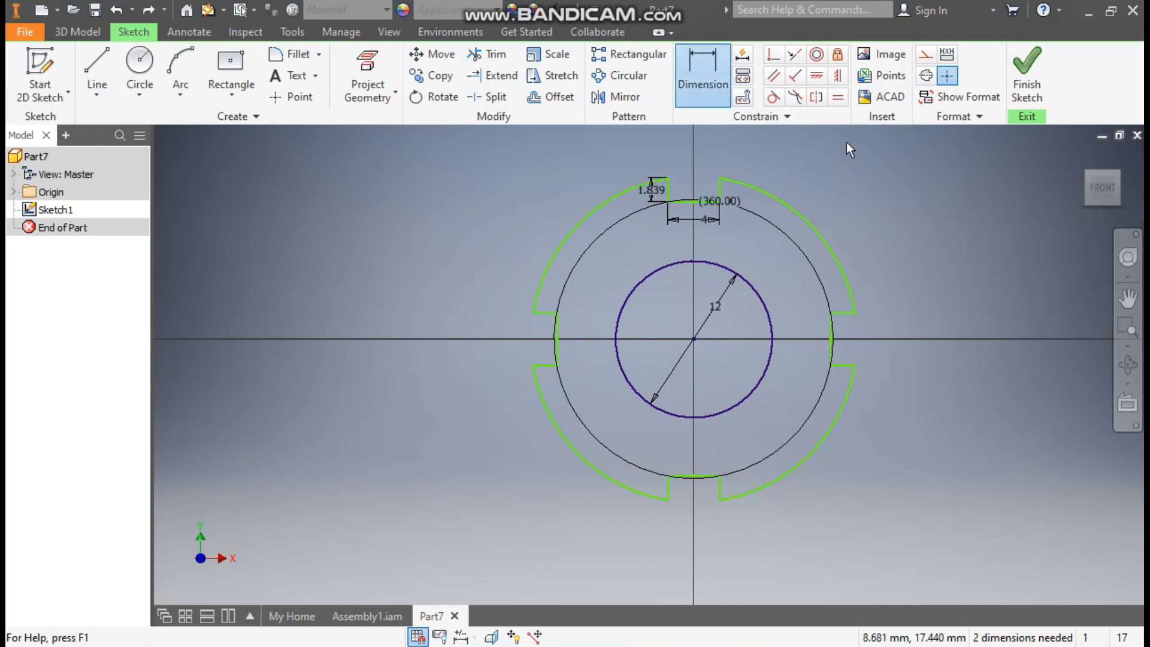
pyautogui.click(814, 225)
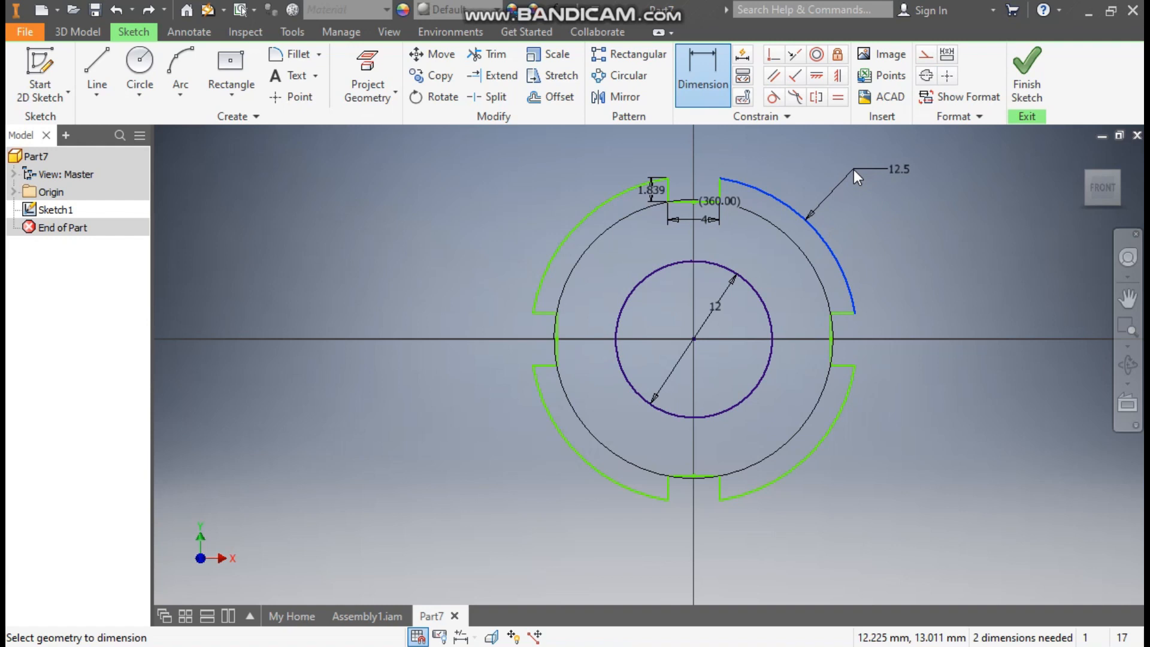
pyautogui.rightClick(853, 170)
pyautogui.moveTo(867, 249)
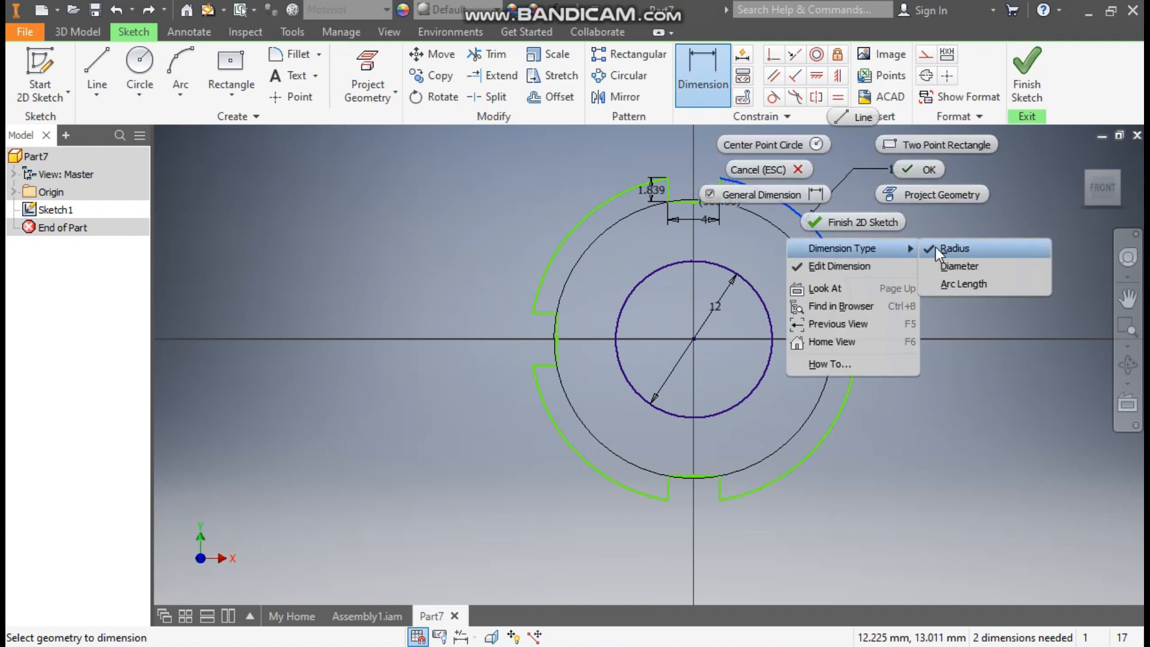
pyautogui.click(961, 266)
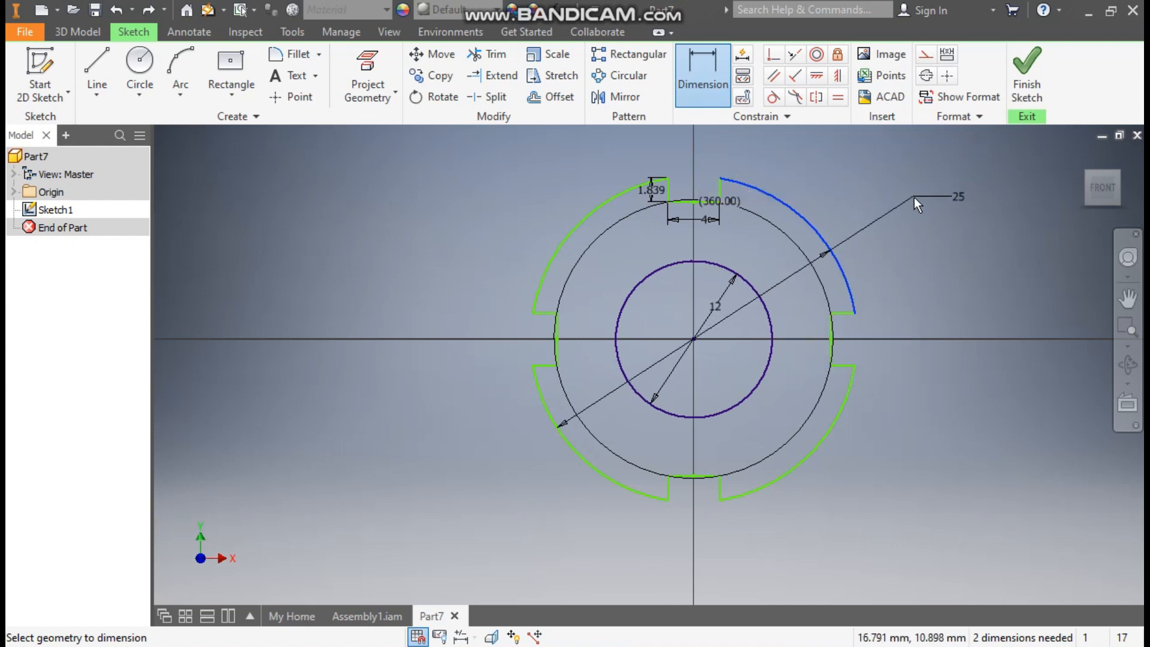
pyautogui.click(876, 178)
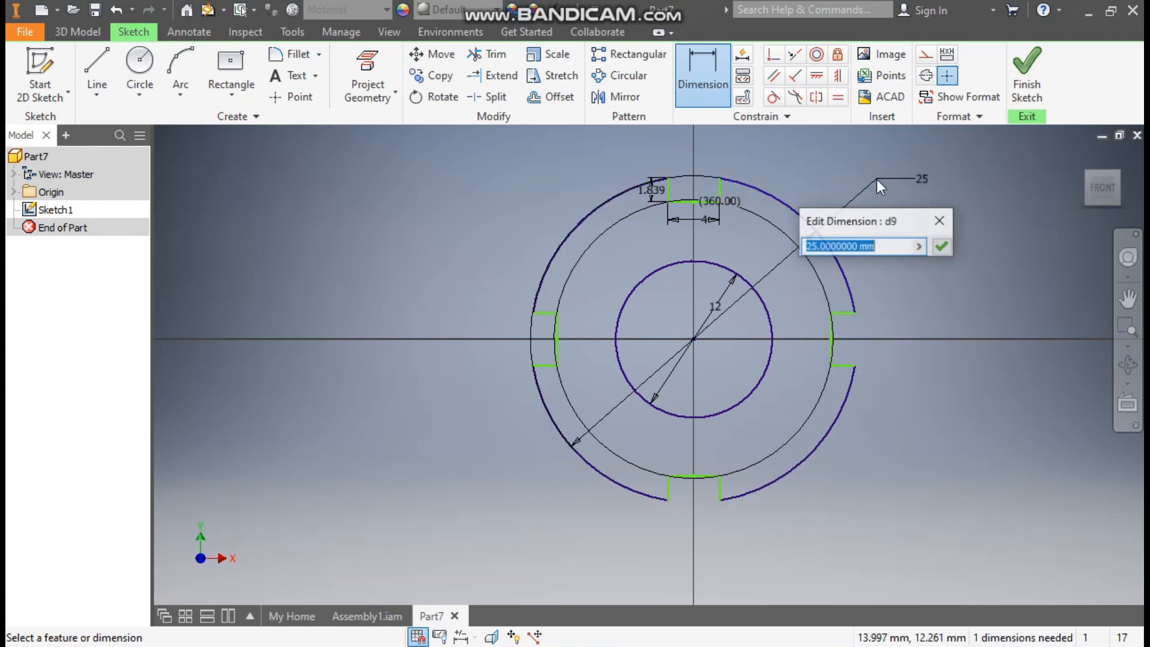
pyautogui.click(941, 246)
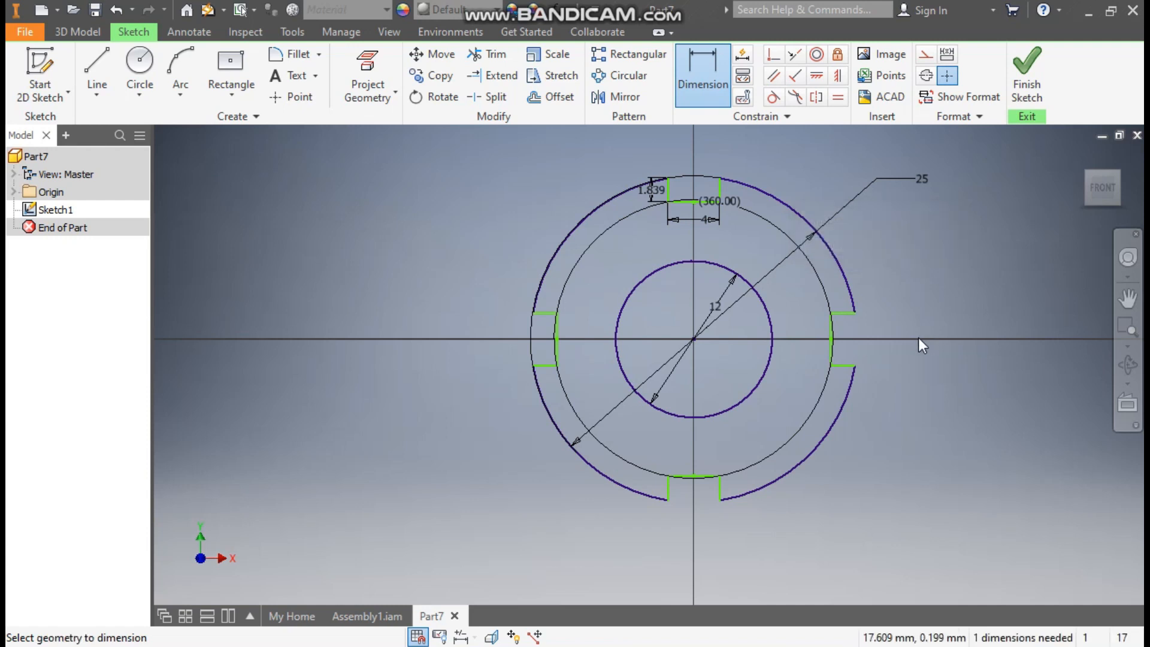
# - Try to dimension the length of the right notch's floor line
pyautogui.scroll(-3, 831, 339)
pyautogui.click(831, 338)
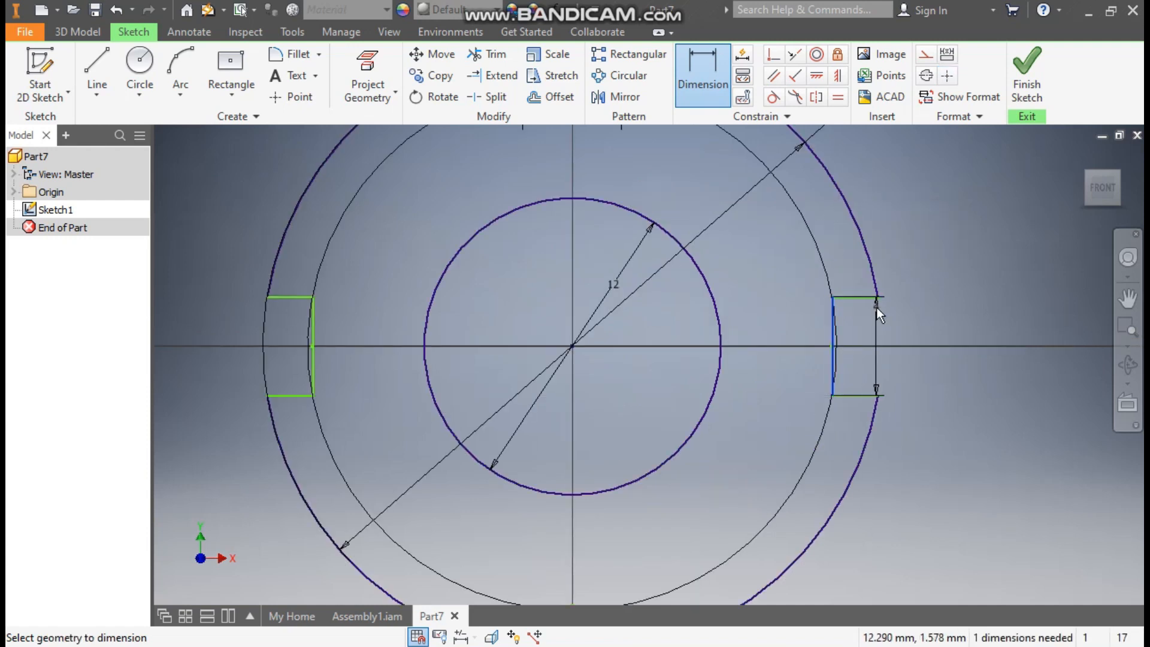
pyautogui.click(882, 347)
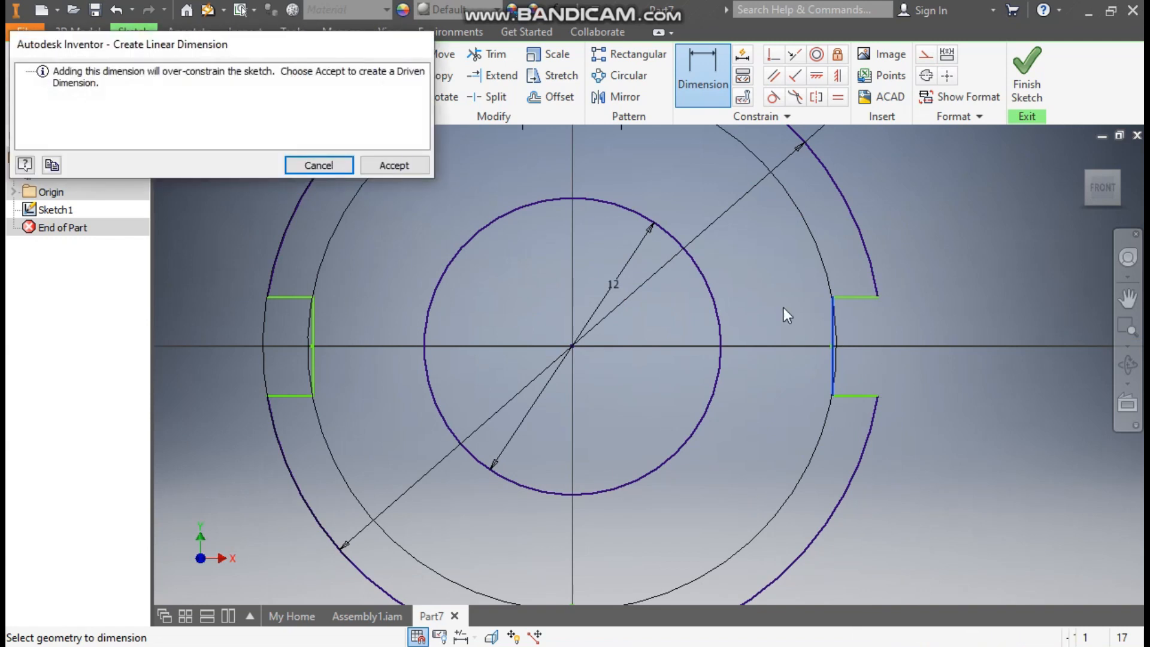
pyautogui.click(319, 165)
# - Dimension the vertical distance from the top notch's floor midpoint to its upper-left corner, keeping the current value, and finish the sketch
pyautogui.scroll(4, 770, 314)
pyautogui.scroll(-3, 645, 149)
pyautogui.click(677, 271)
pyautogui.click(609, 209)
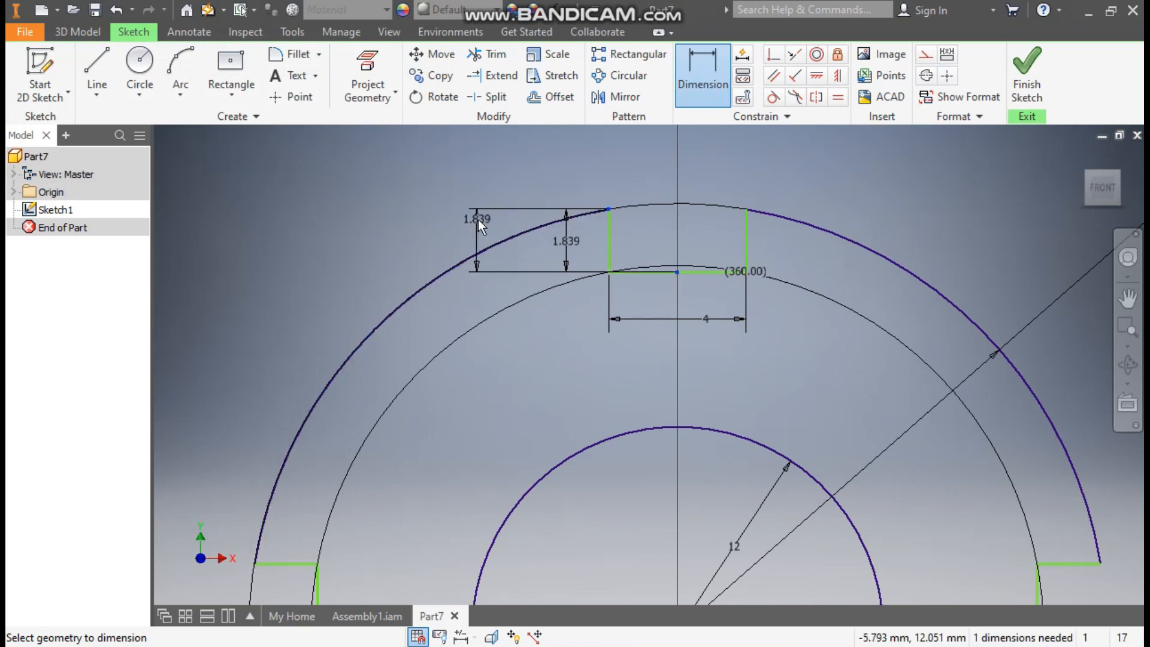
pyautogui.click(477, 221)
pyautogui.click(543, 284)
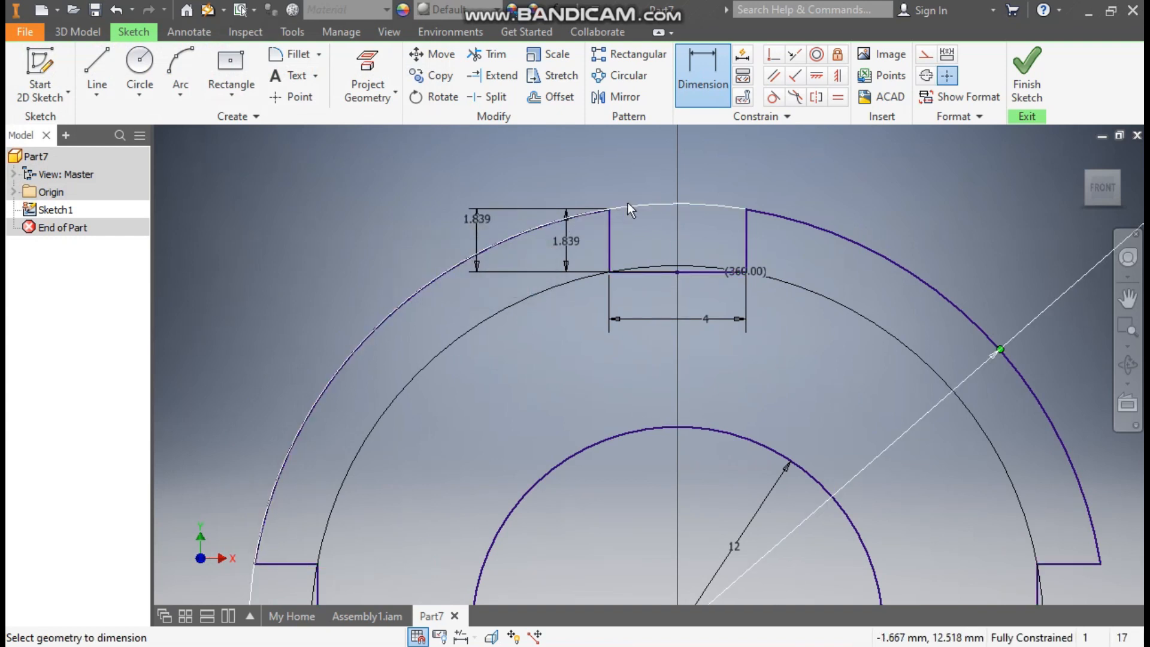
pyautogui.scroll(3, 628, 203)
pyautogui.moveTo(625, 210); pyautogui.dragTo(670, 161, button='middle')
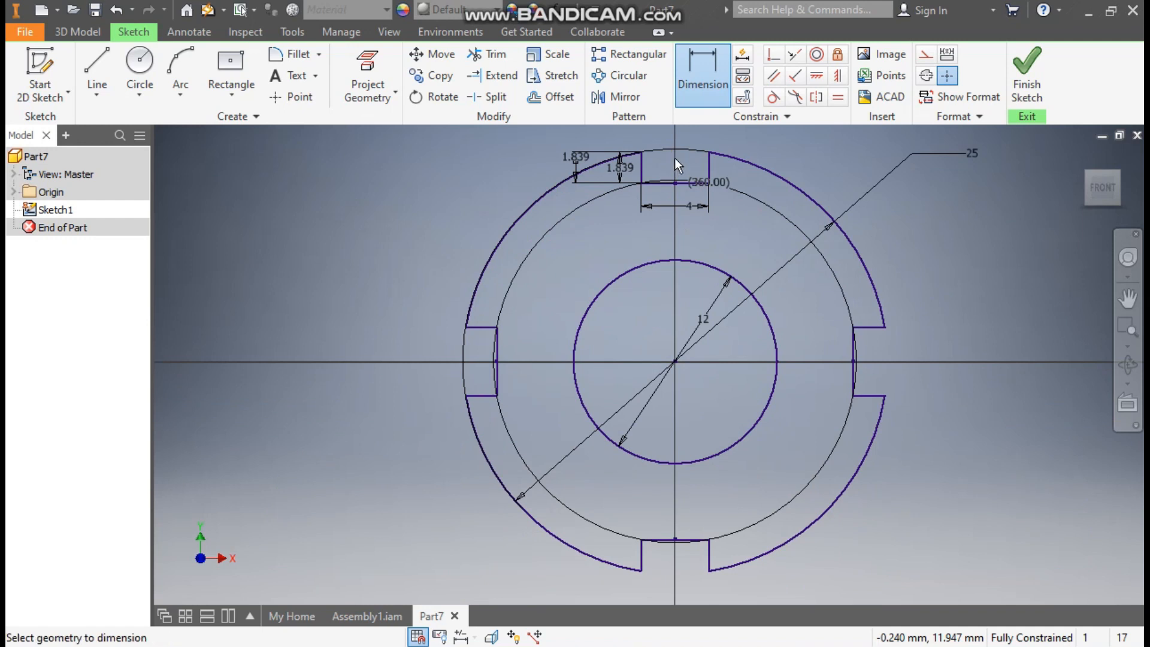
pyautogui.scroll(1, 805, 187)
pyautogui.click(1031, 86)
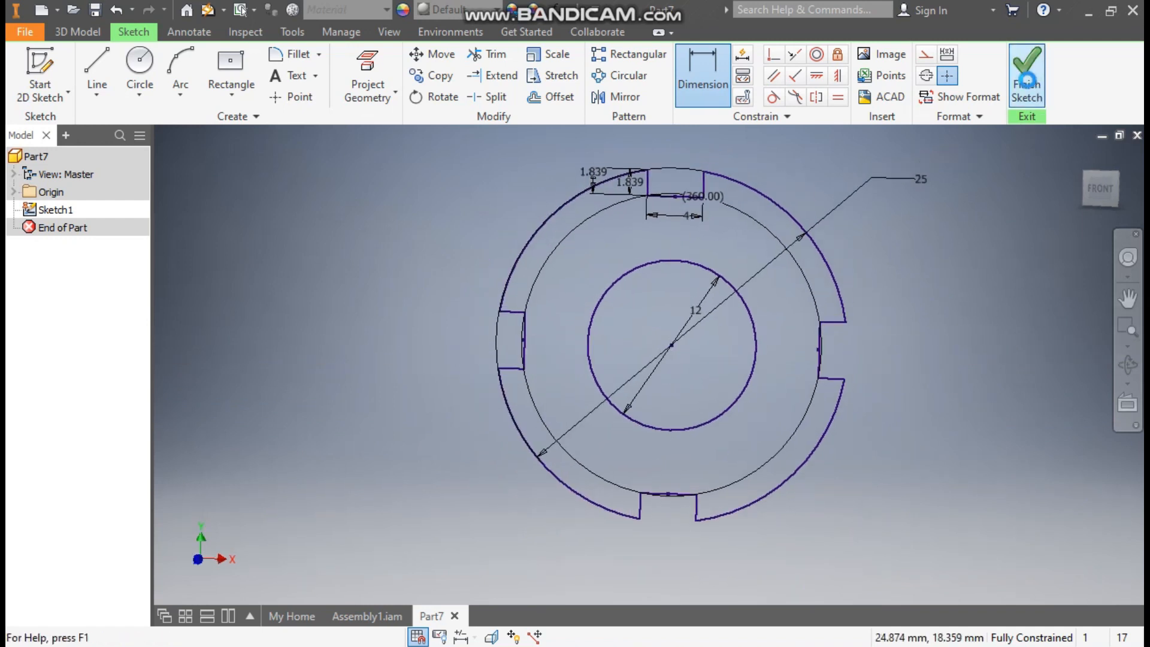
# - Extrude the notched ring profile 8 mm symmetrically about the sketch plane
pyautogui.click(100, 67)
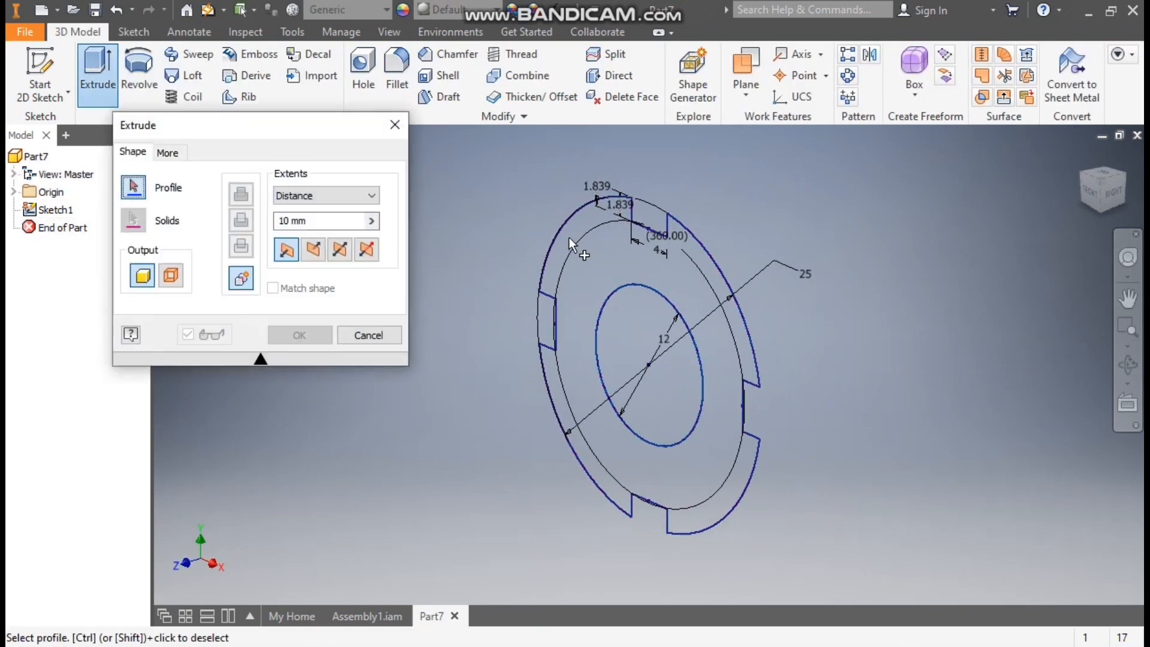
pyautogui.click(626, 260)
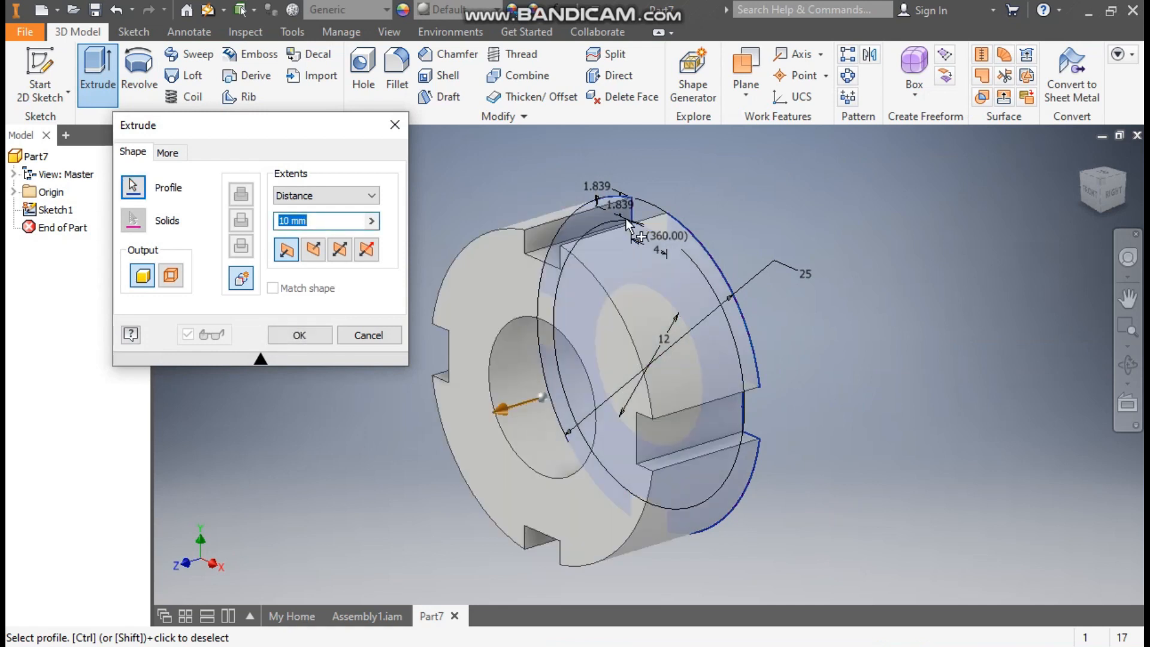
pyautogui.write('8')
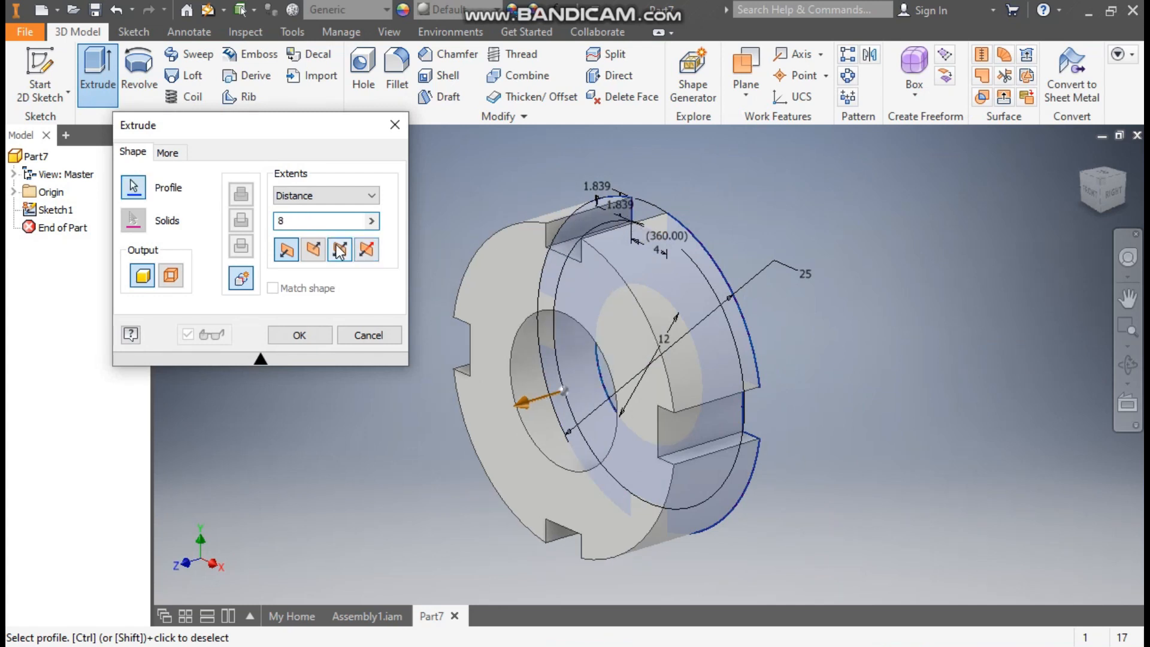
pyautogui.click(340, 249)
pyautogui.click(312, 333)
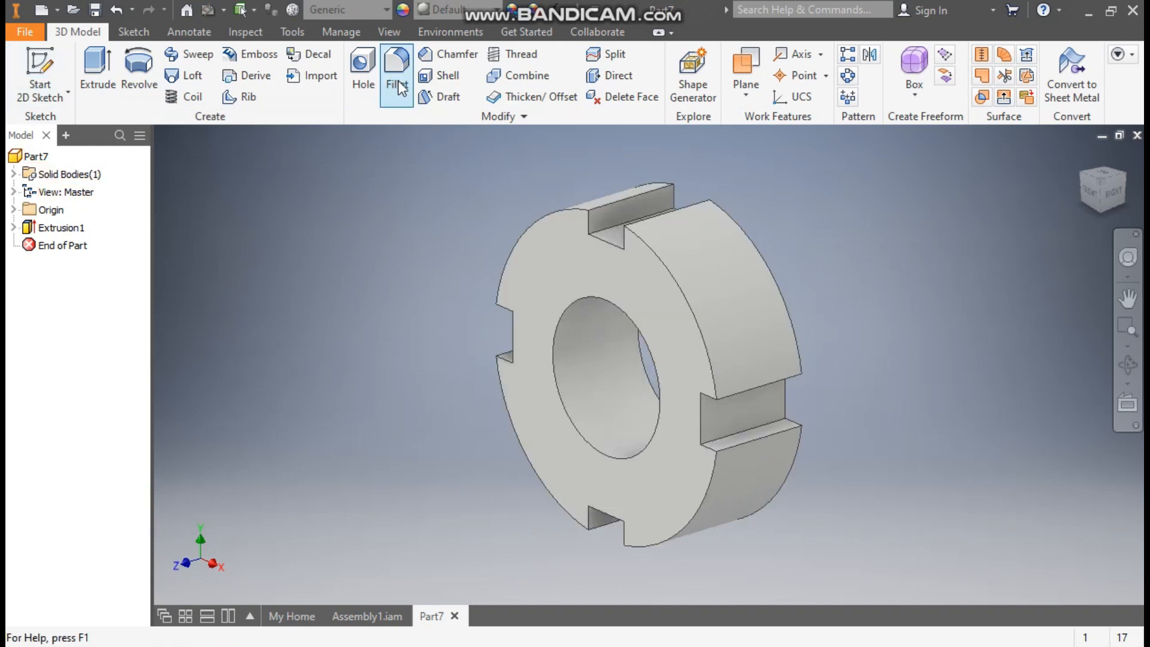
# - Apply the Steel Galvanized appearance to the lock nut
pyautogui.click(461, 10)
pyautogui.press('s')
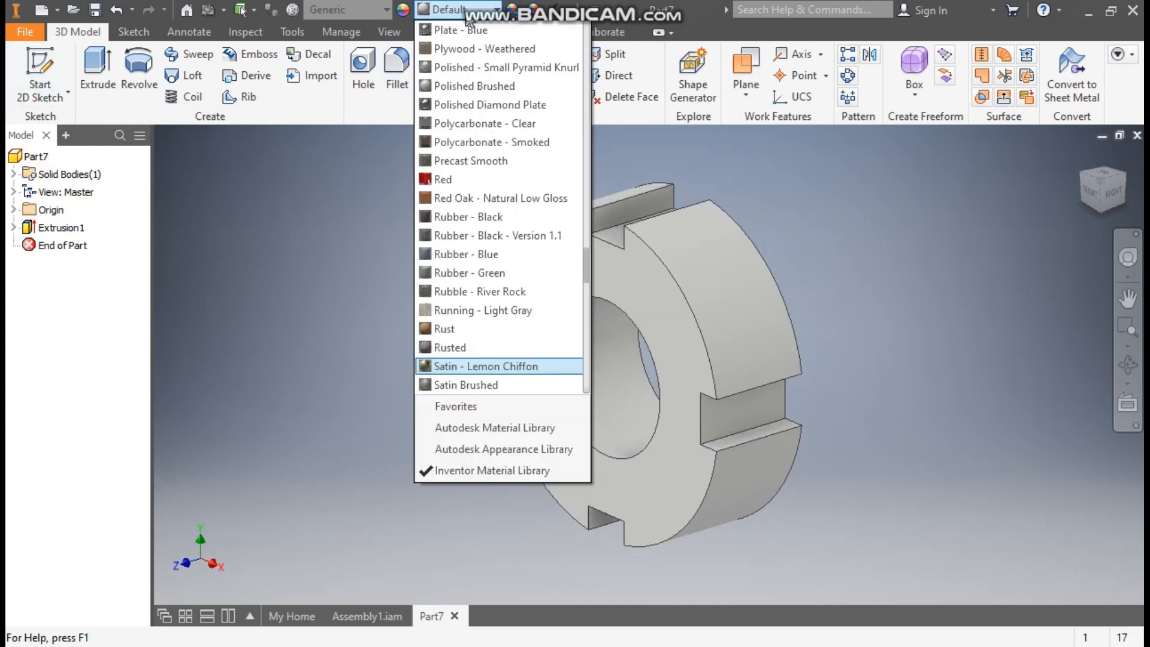
pyautogui.press('t')
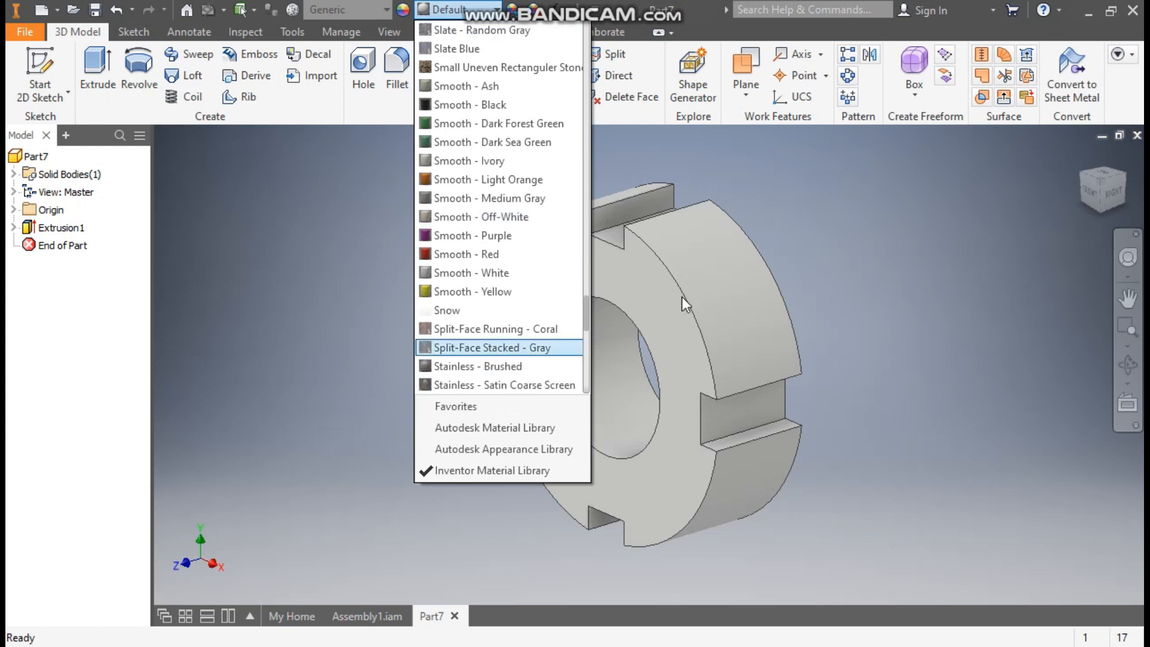
pyautogui.scroll(-2, 682, 296)
pyautogui.scroll(-2, 470, 323)
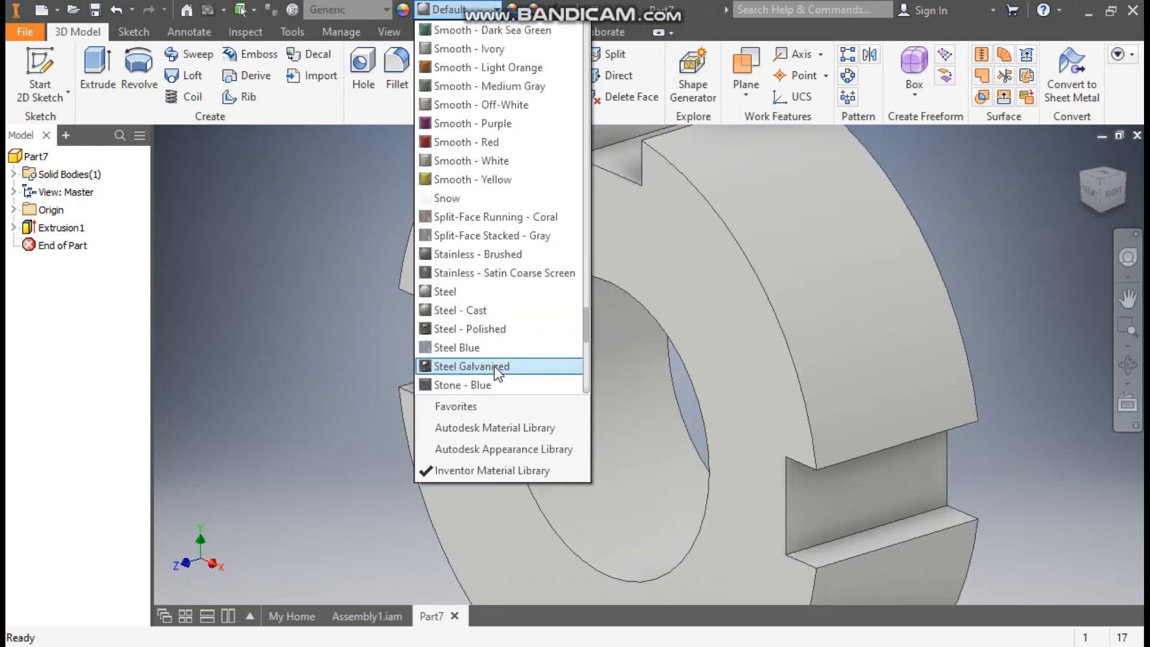
pyautogui.click(494, 366)
pyautogui.scroll(5, 664, 299)
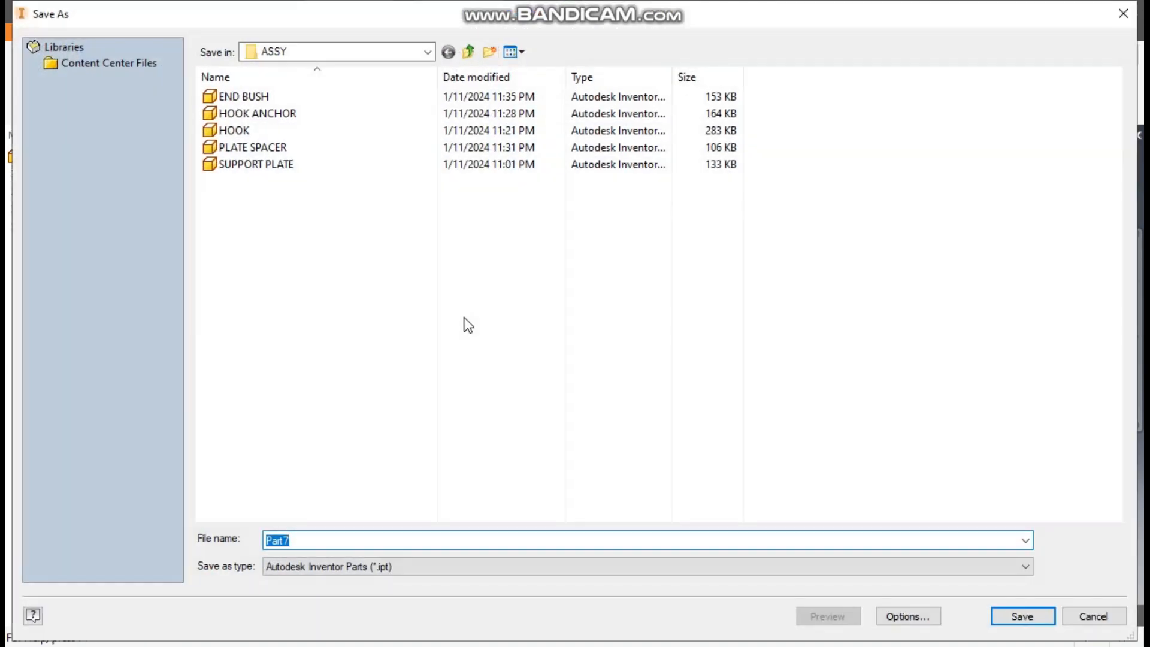
# - Save the part as LOCK NUT 1 in the ASSY folder and switch to the Assembly1 document
pyautogui.write('LOCK')
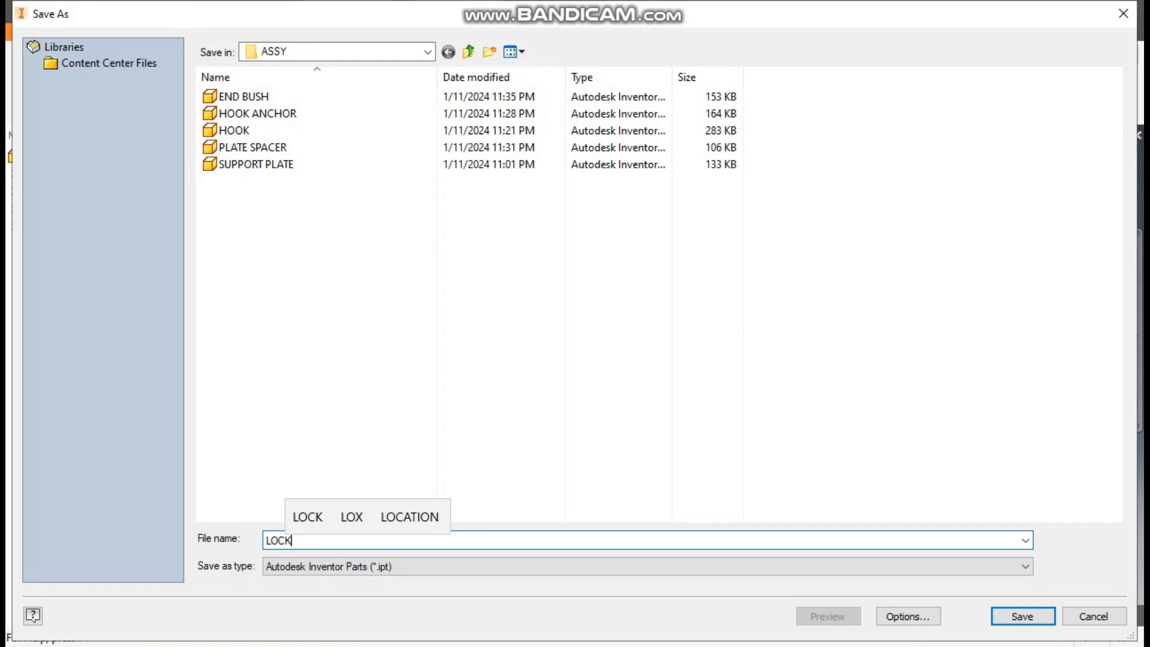
pyautogui.write(' NUT 1')
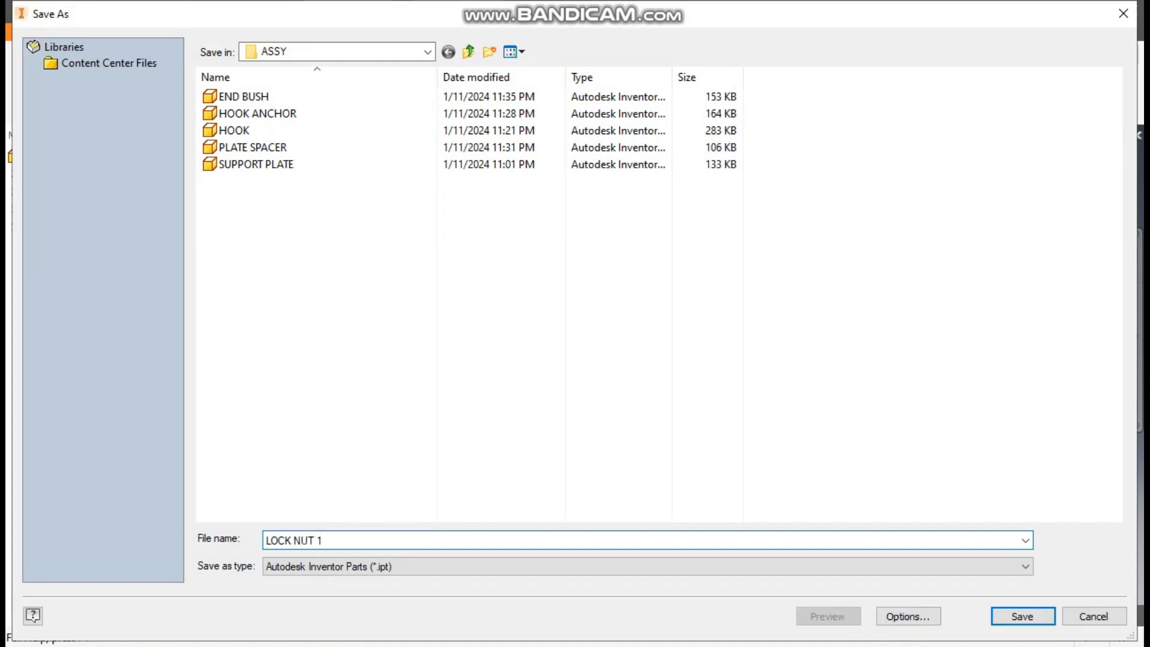
pyautogui.press('Return')
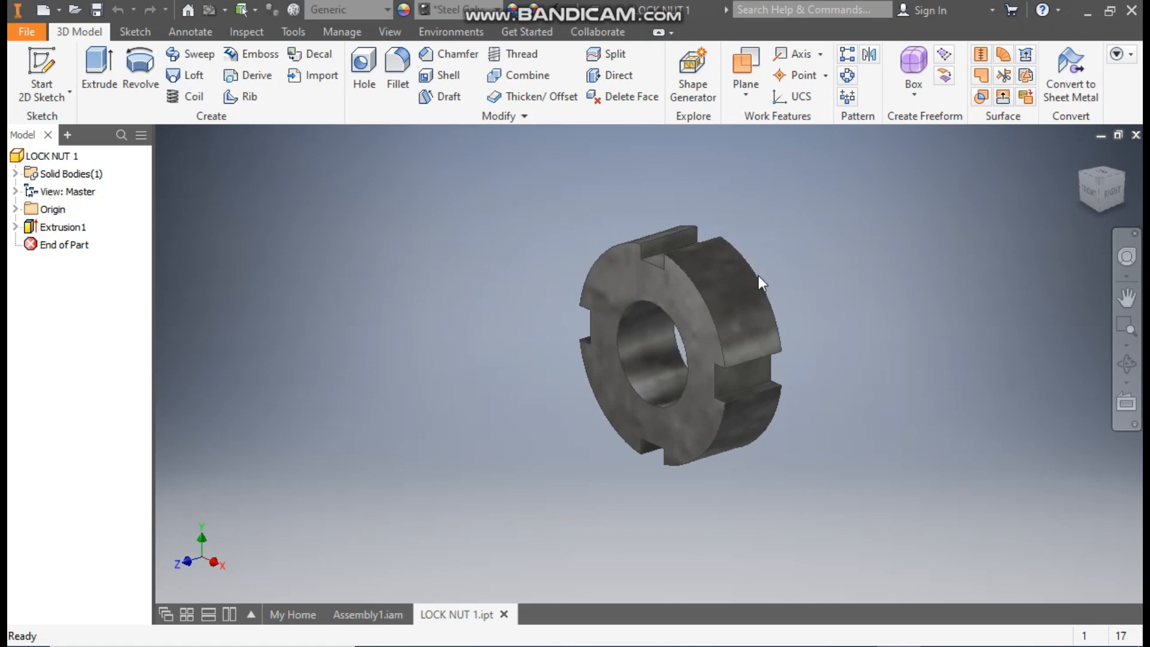
pyautogui.click(382, 614)
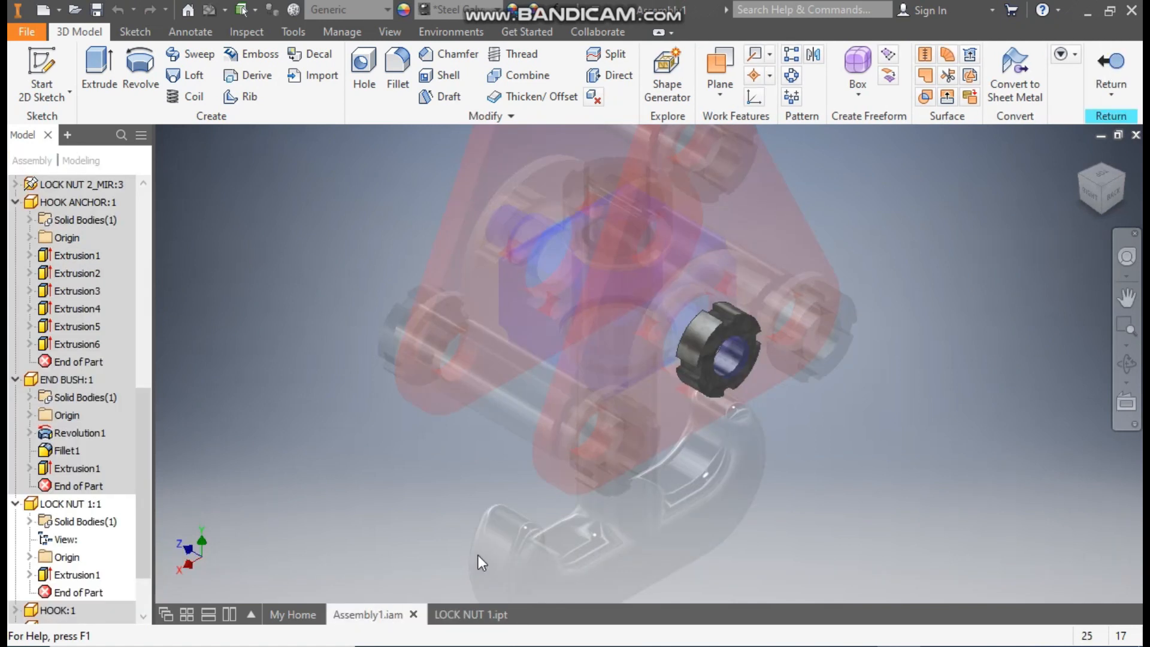
# - Return from the in-place part edit to the full assembly, examine its lock nuts, and switch to the LOCK NUT 1 part
pyautogui.click(1119, 68)
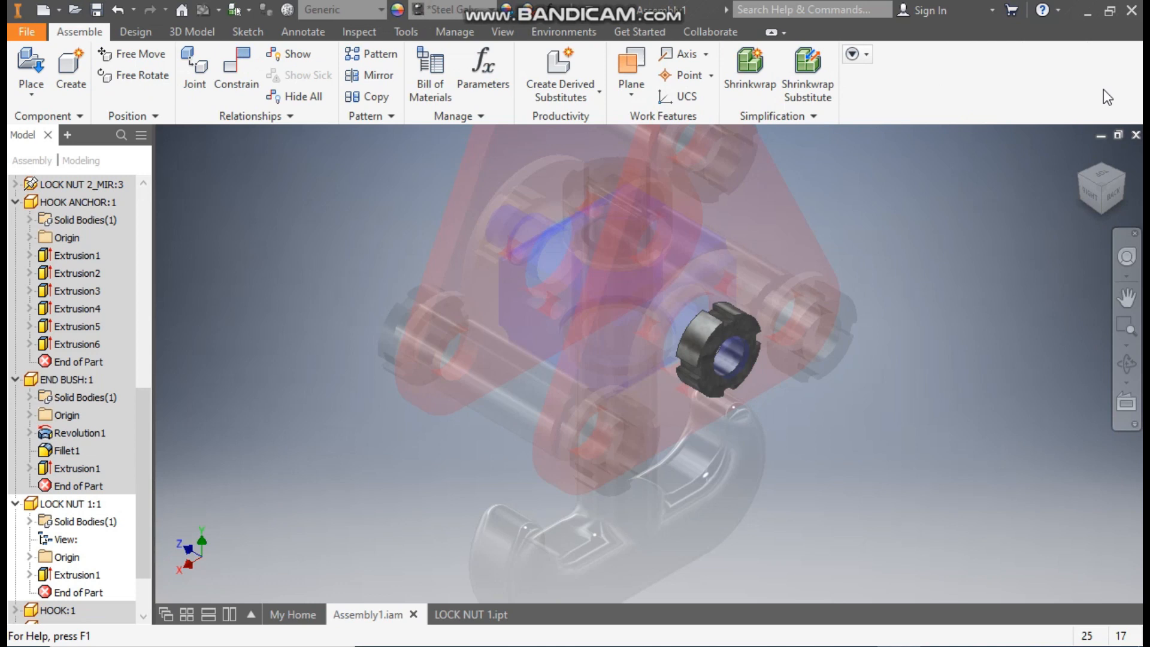
pyautogui.moveTo(888, 259); pyautogui.dragTo(959, 318, button='middle')
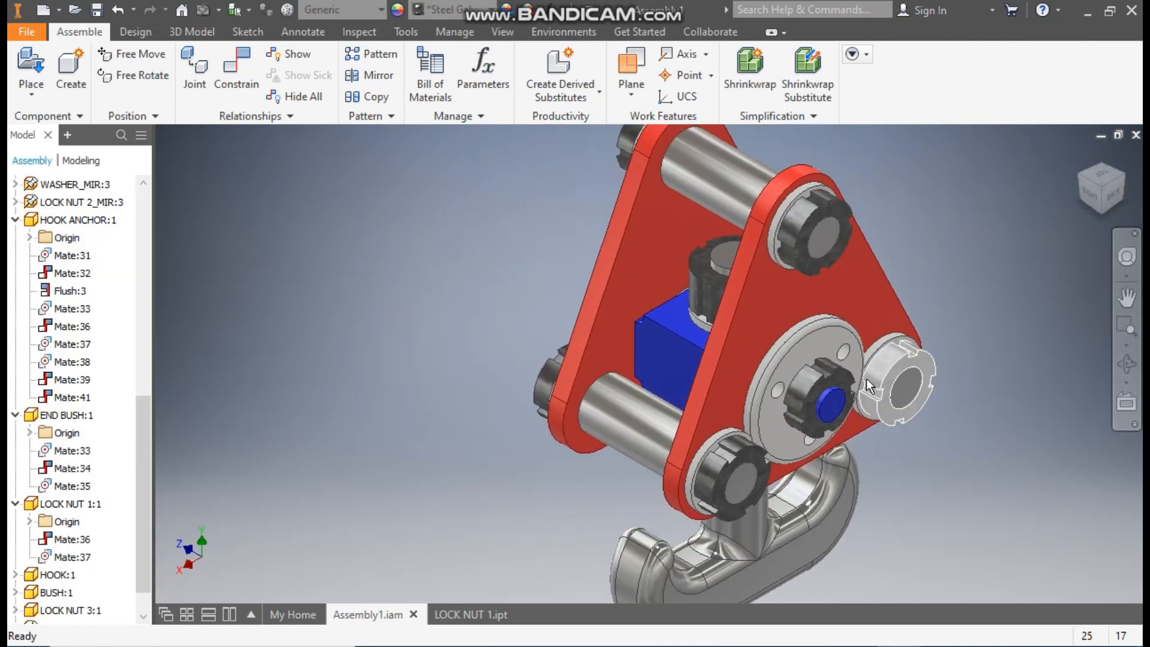
pyautogui.click(850, 379)
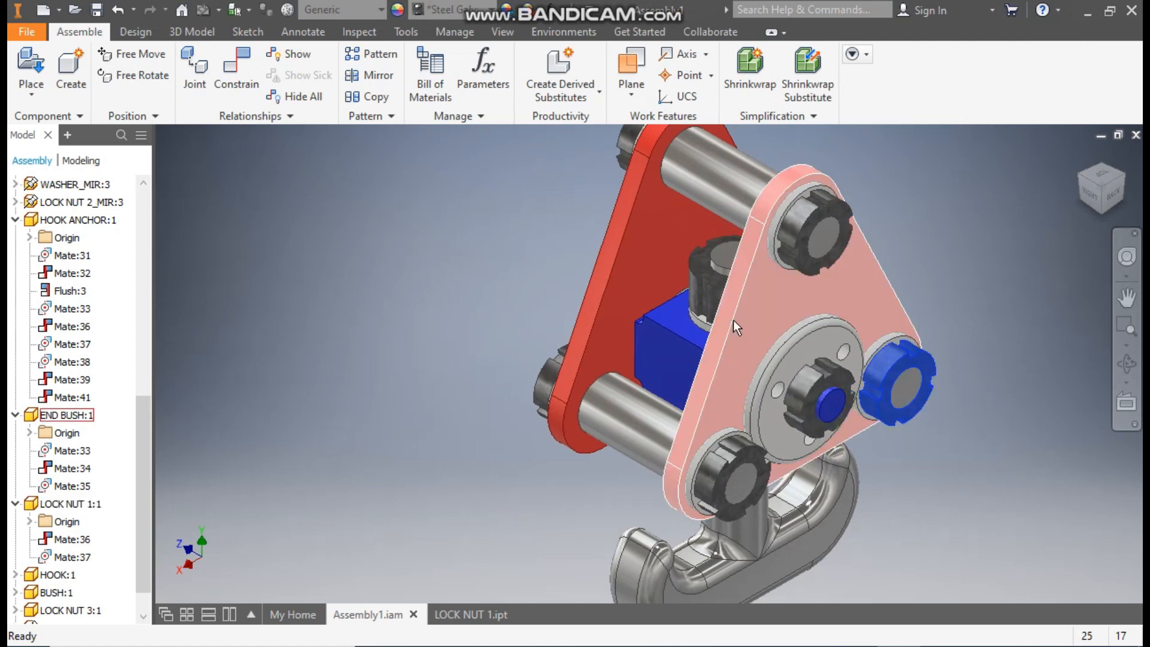
pyautogui.click(703, 300)
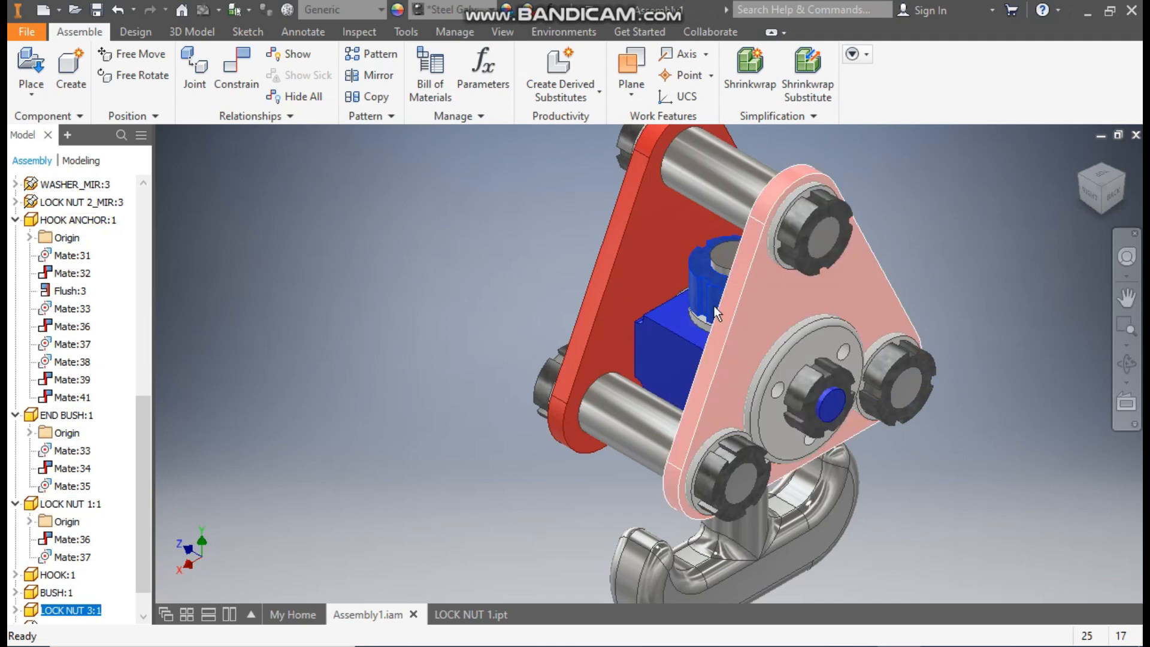
pyautogui.click(539, 249)
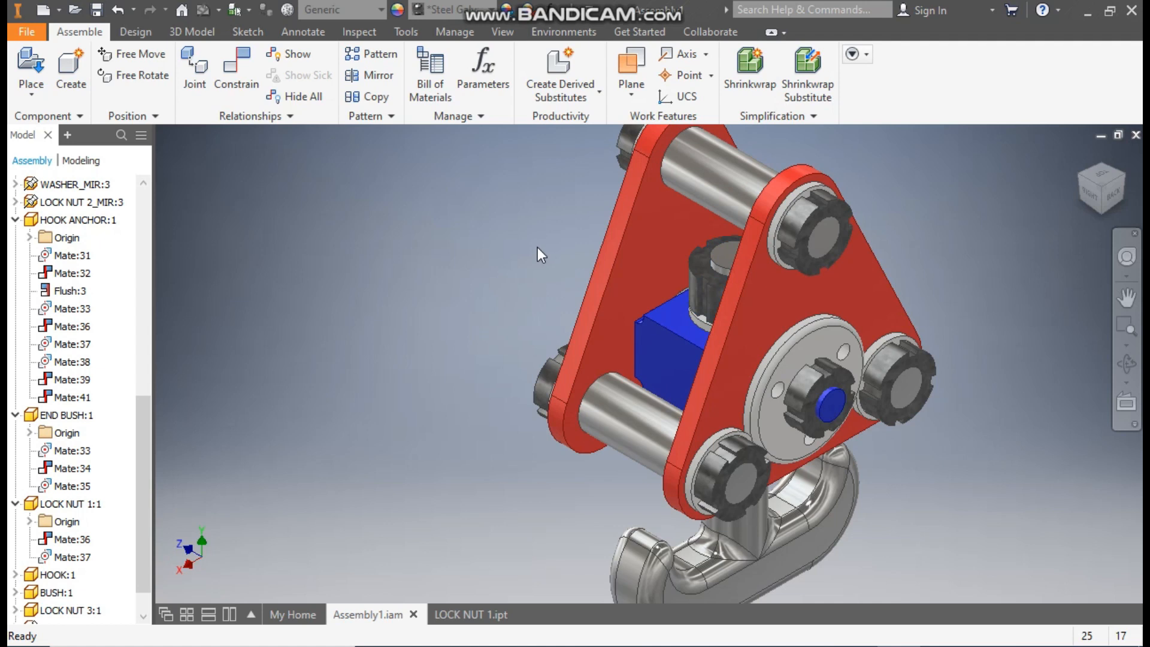
pyautogui.click(467, 611)
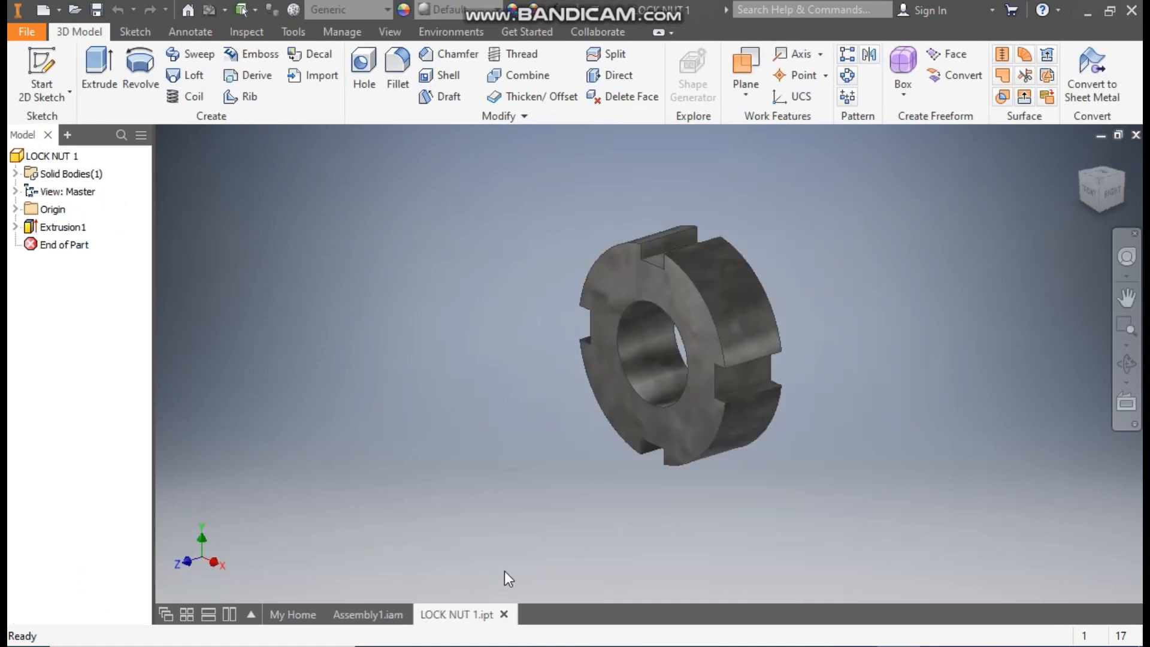
# - Save the LOCK NUT 1 part under the new name LOCK NUT 2 in the ASSY folder
pyautogui.click(30, 31)
pyautogui.click(87, 229)
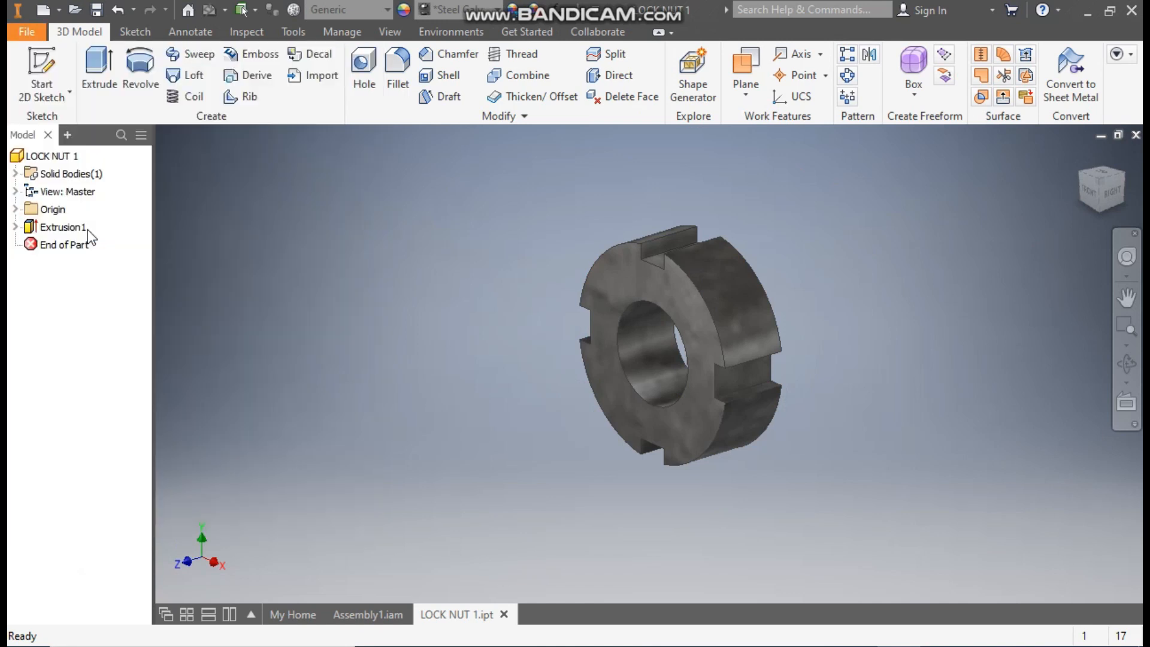
pyautogui.click(334, 539)
pyautogui.press('BackSpace')
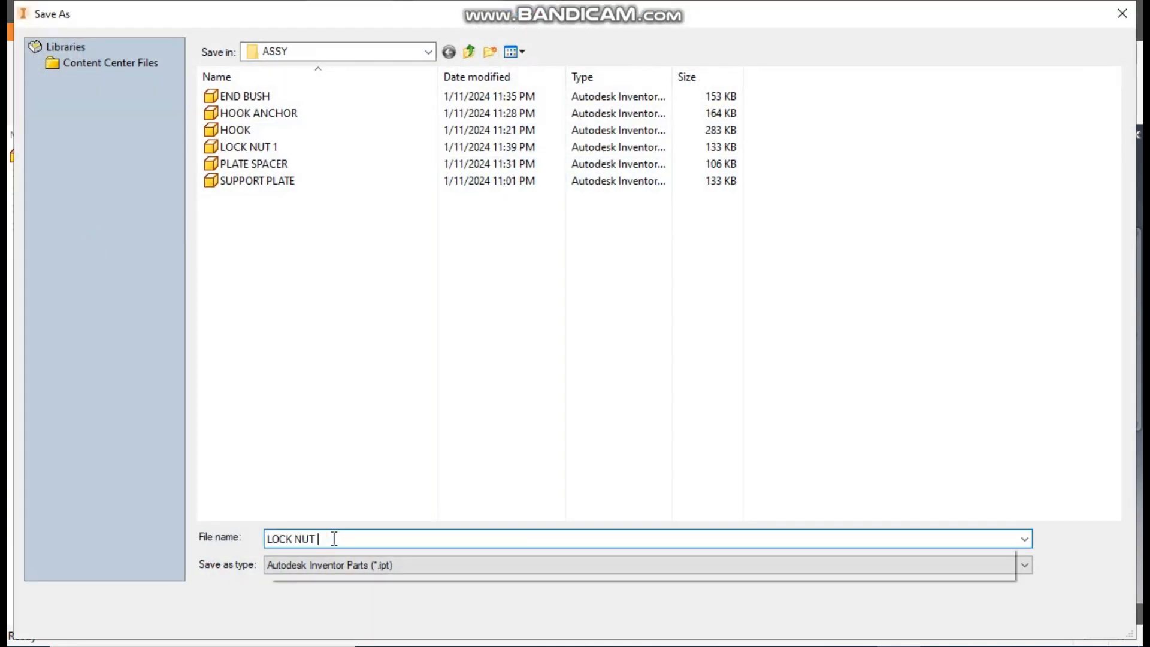
pyautogui.write('2')
pyautogui.press('Return')
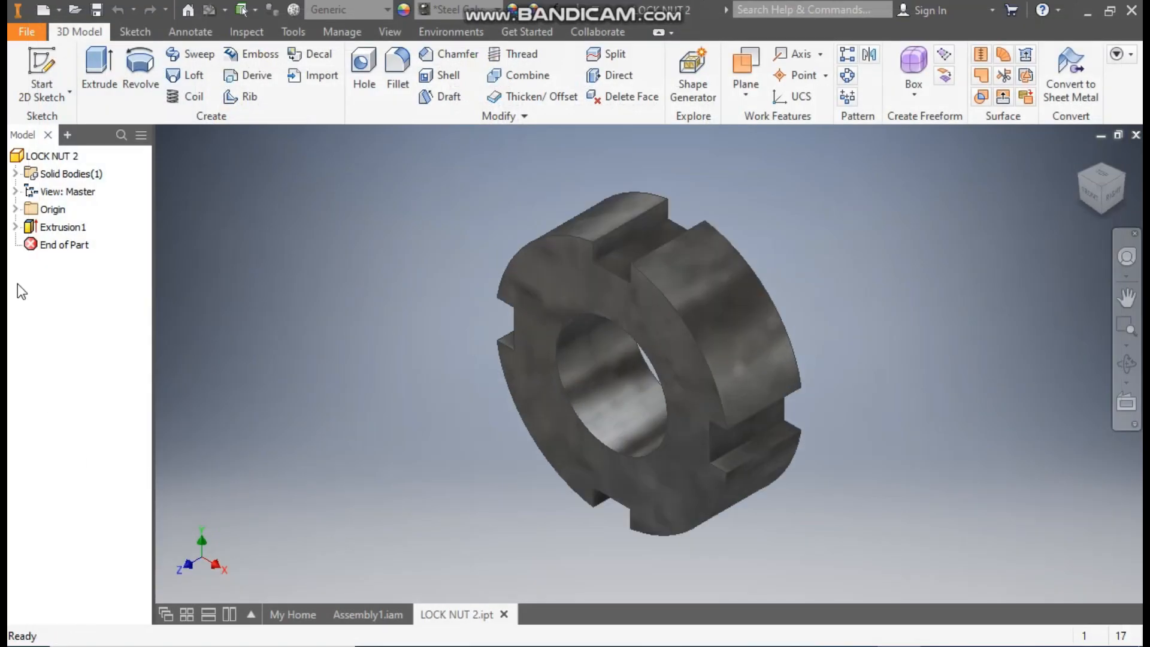
# - Edit the base sketch of lock nut 2, setting the outer diameter to 27 mm and the bore diameter to 15 mm, and finish it
pyautogui.click(15, 227)
pyautogui.doubleClick(70, 245)
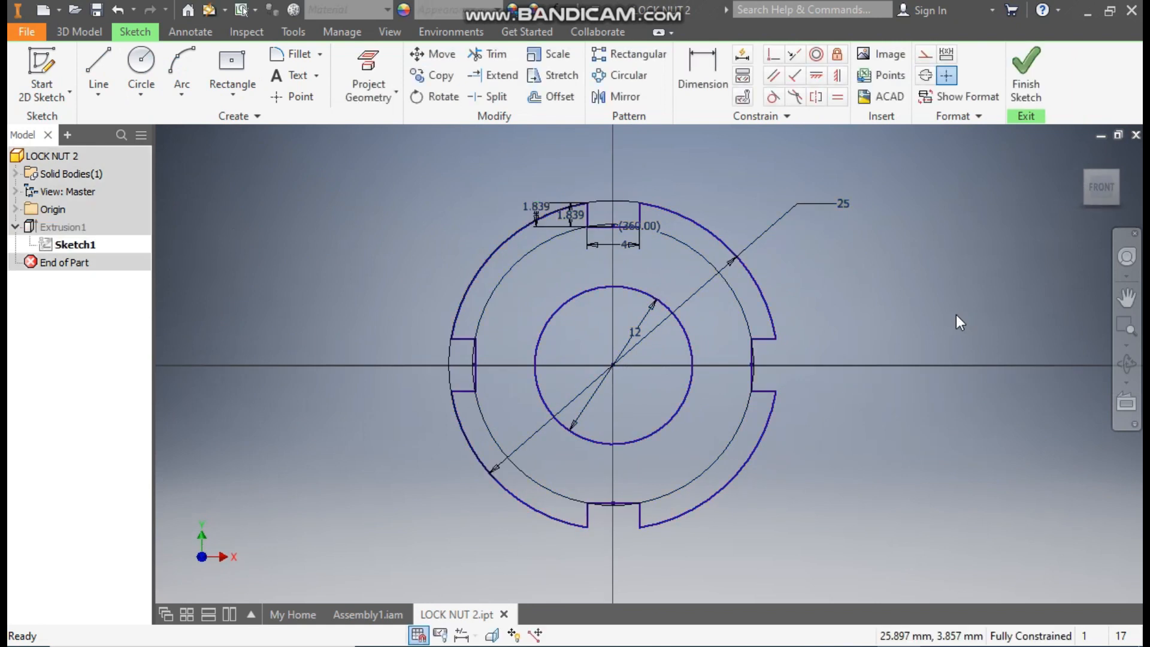
pyautogui.doubleClick(838, 206)
pyautogui.write('27')
pyautogui.press('Return')
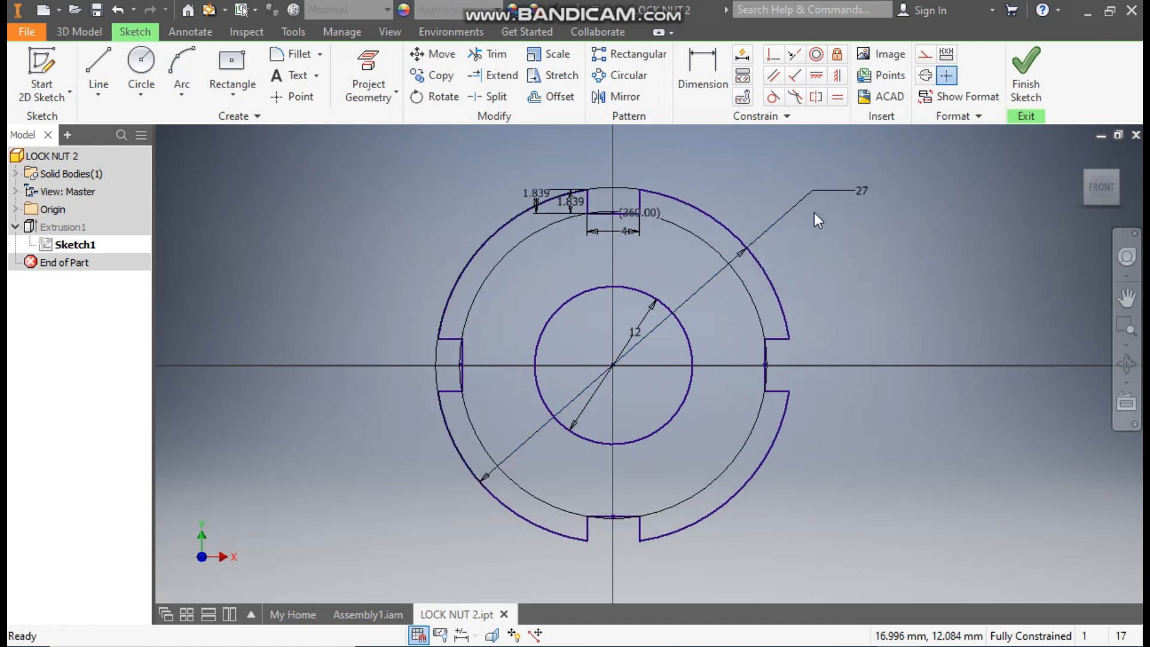
pyautogui.doubleClick(638, 336)
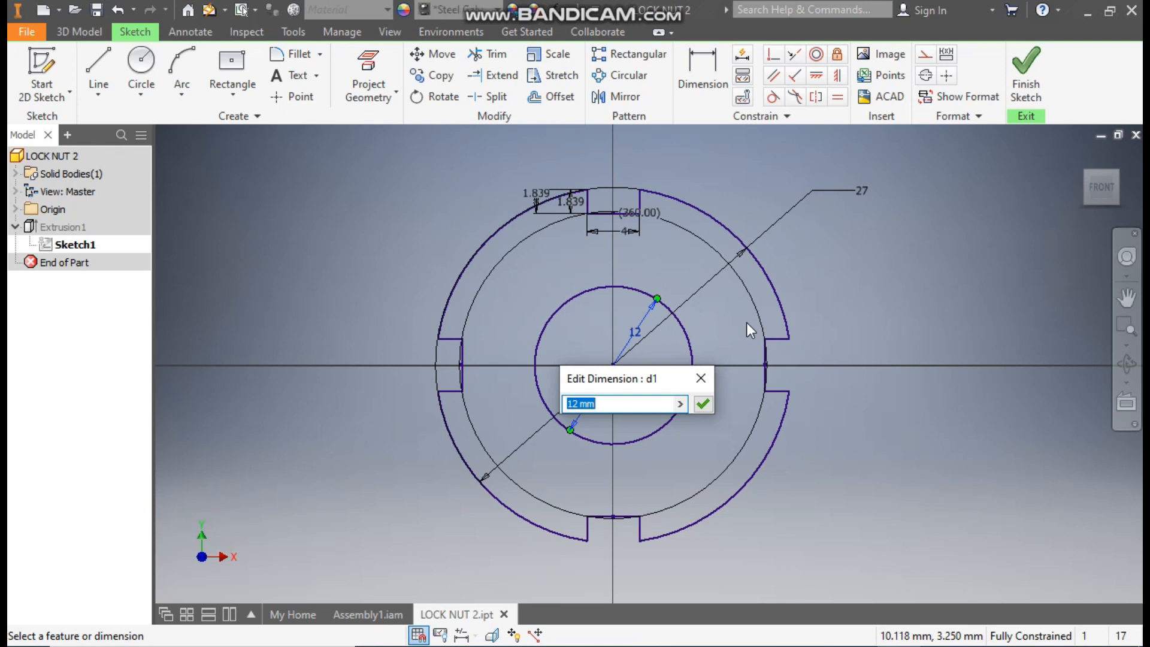
pyautogui.write('15')
pyautogui.press('Return')
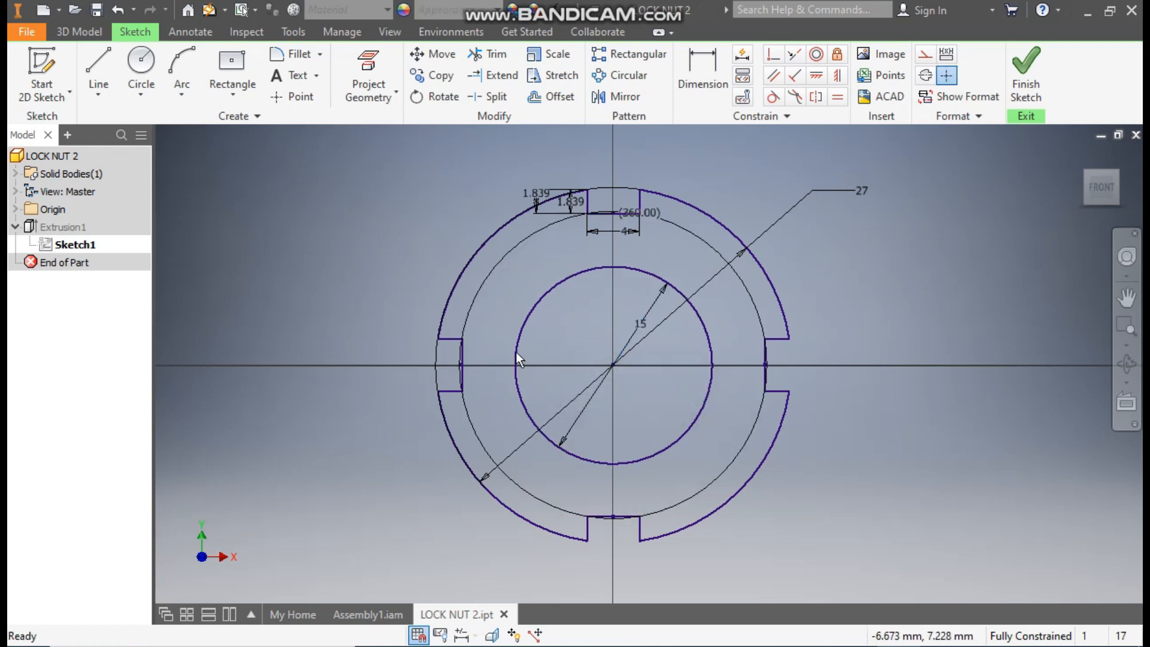
pyautogui.click(1033, 74)
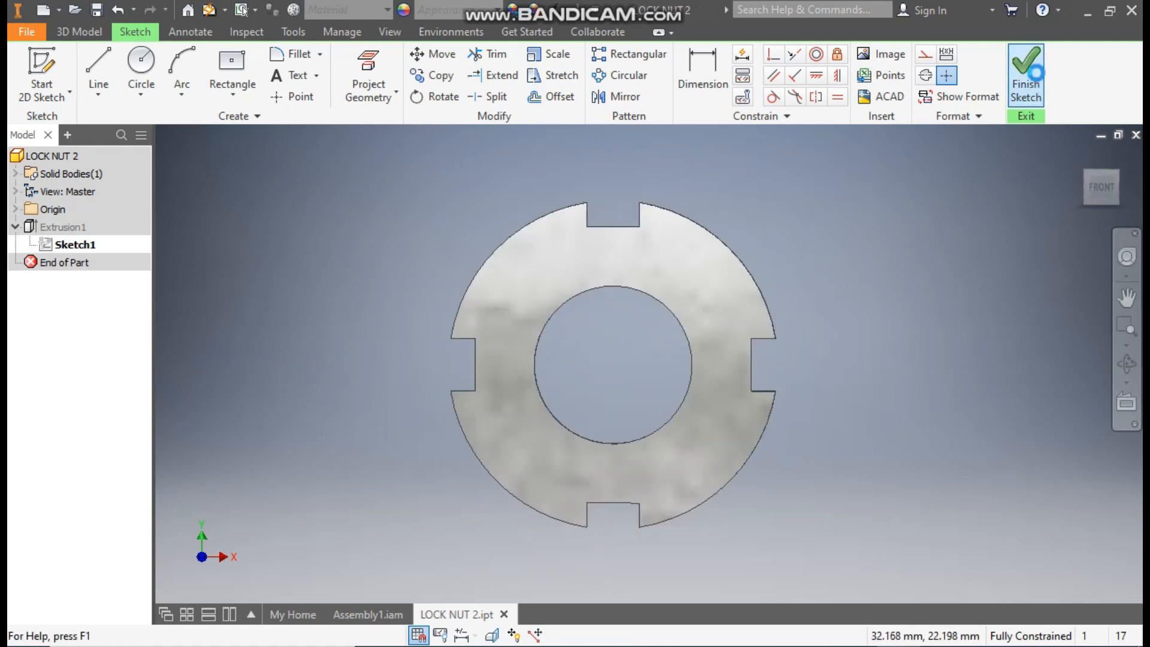
# - Check the extrusion distance of lock nut 2, inspect the lock nuts in Assembly1 from the right side, and return to the part
pyautogui.doubleClick(64, 228)
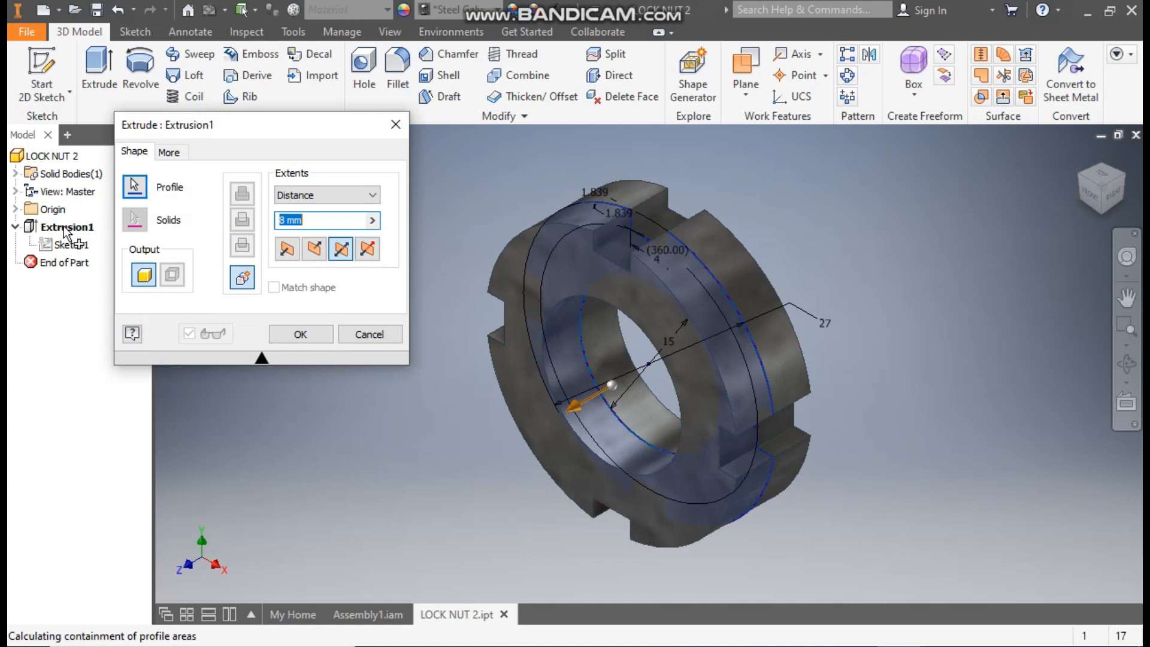
pyautogui.click(65, 228)
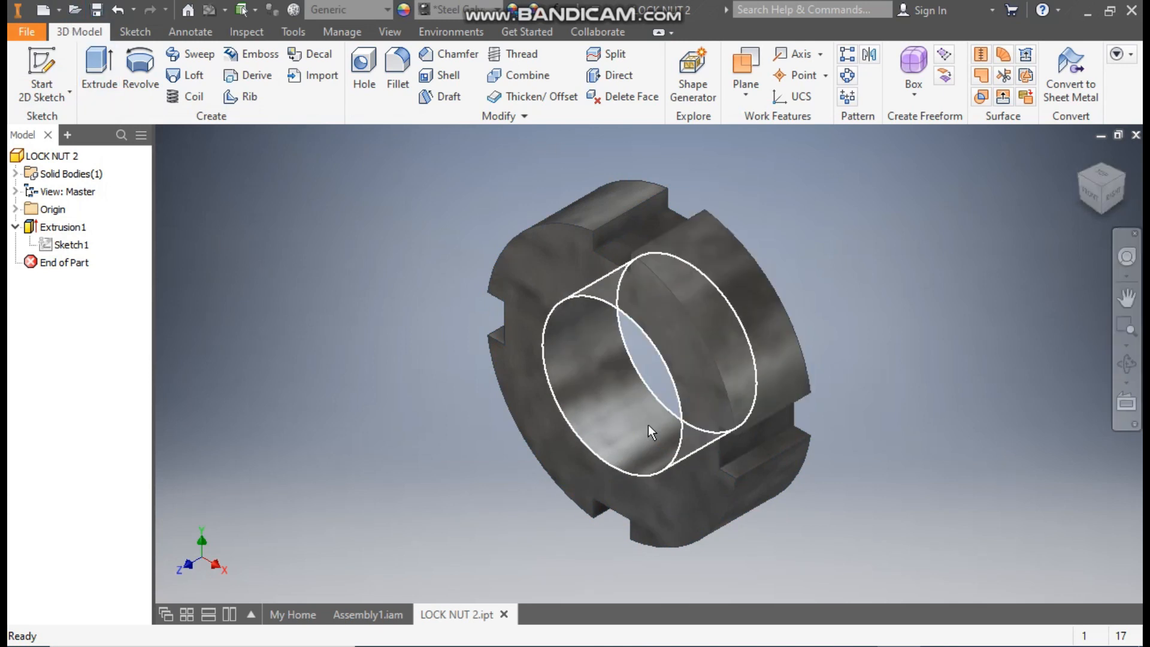
pyautogui.click(368, 614)
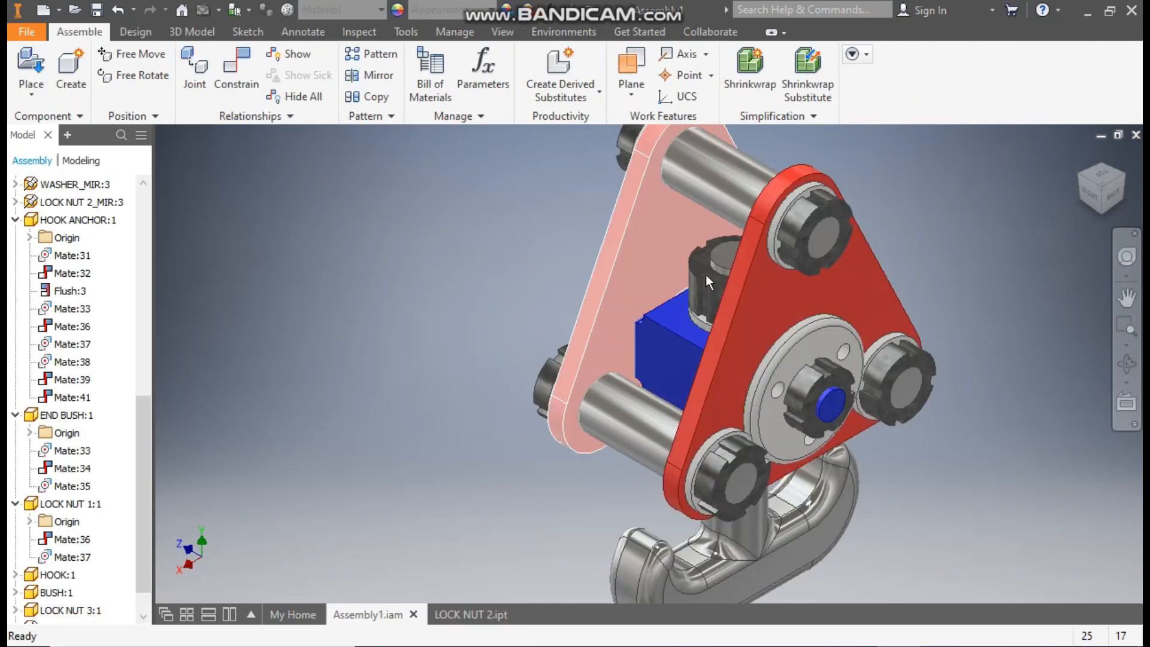
pyautogui.click(1089, 192)
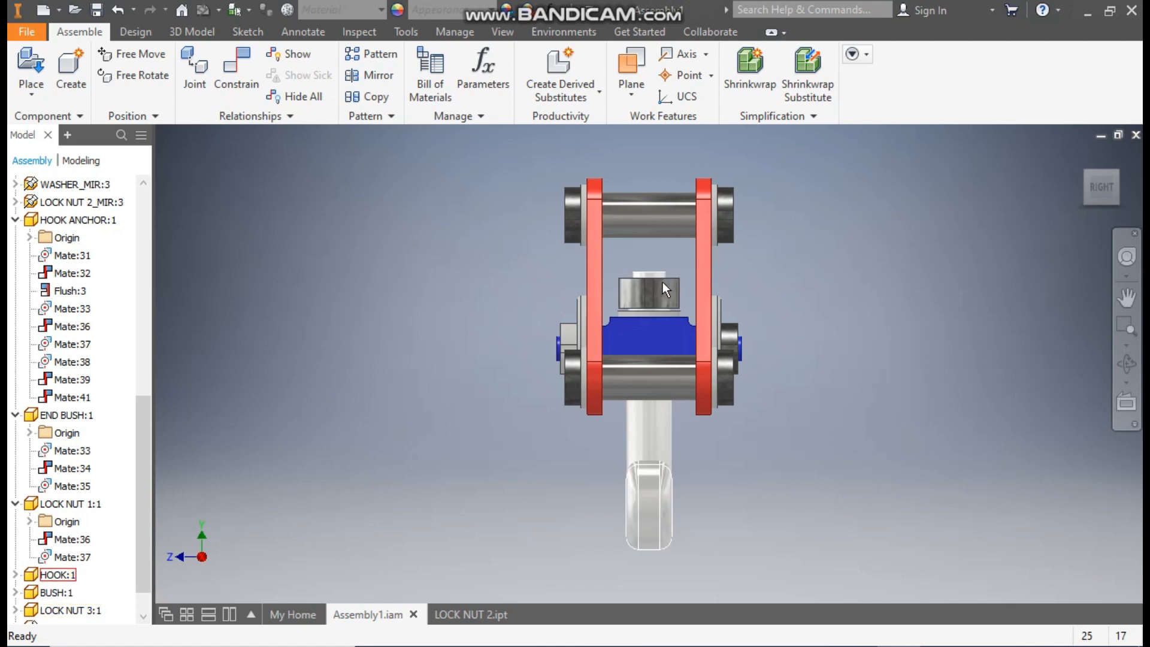
pyautogui.click(1129, 185)
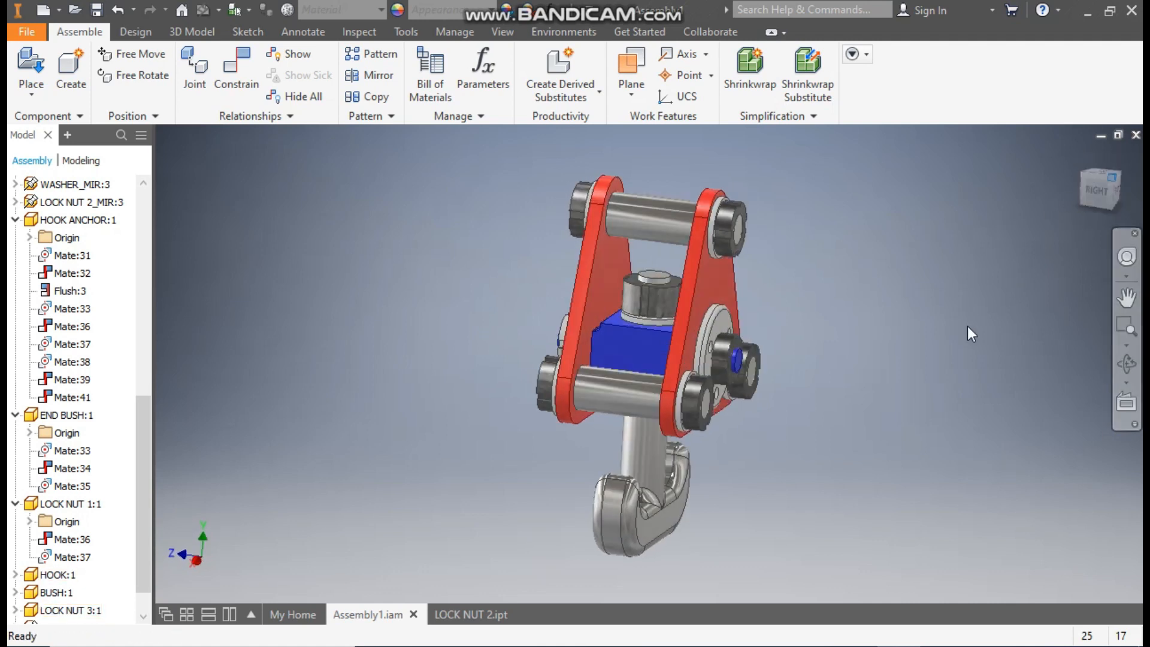
pyautogui.click(464, 617)
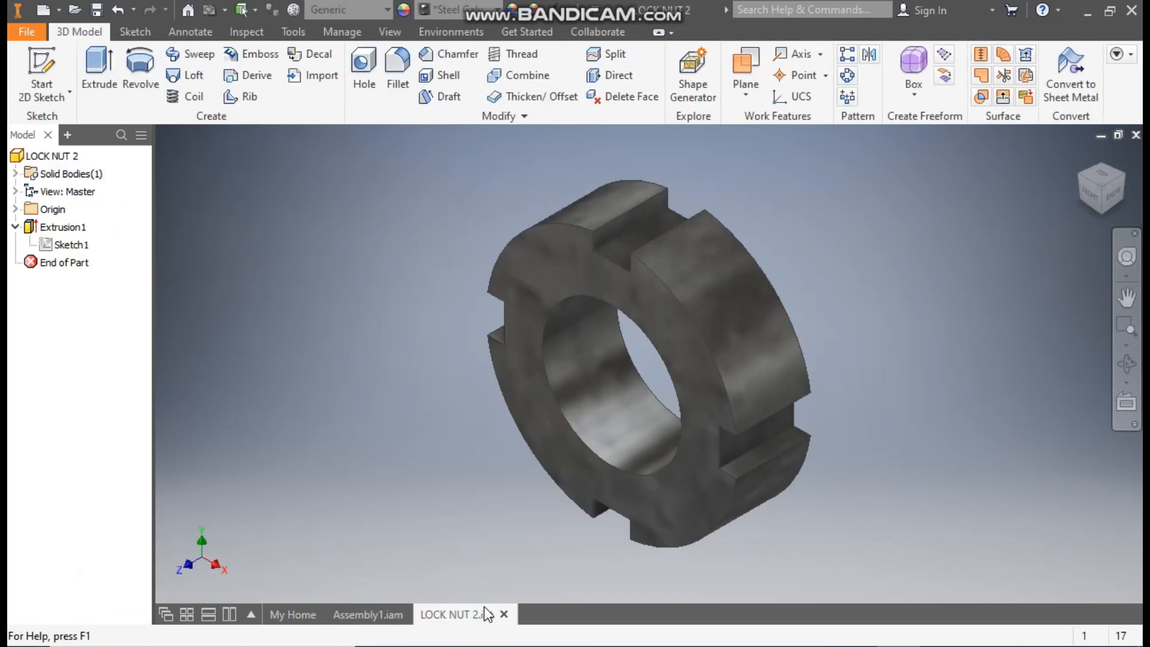
# - Save the LOCK NUT 2 part under the new name LOCK NUT 3 in the ASSY folder
pyautogui.click(26, 29)
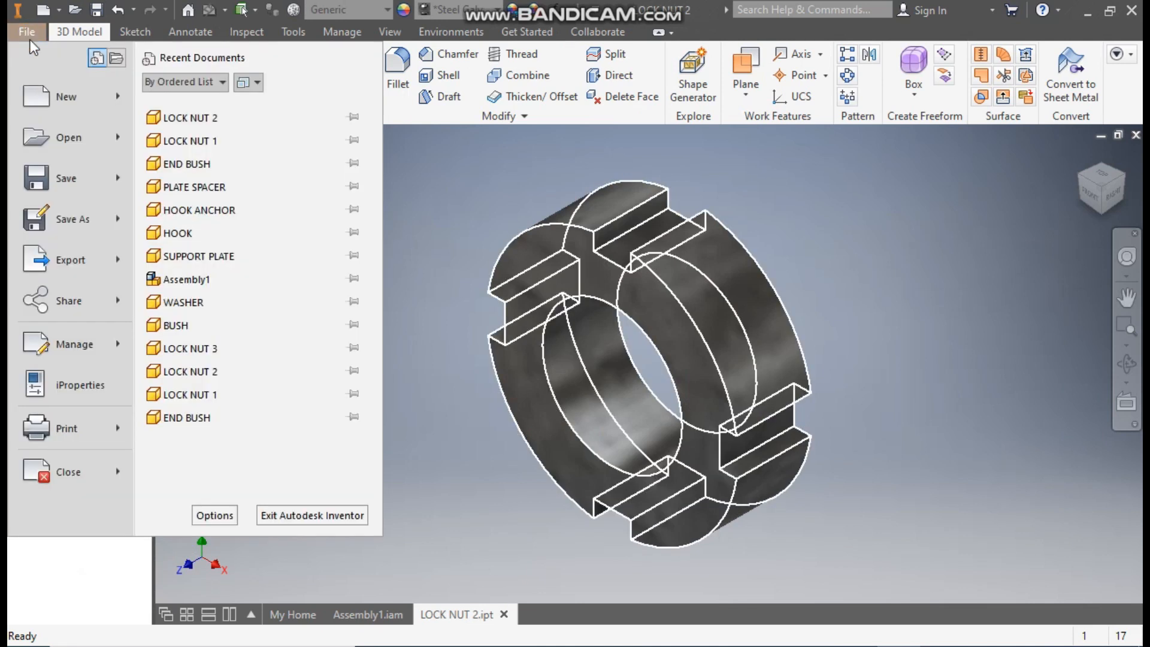
pyautogui.click(56, 220)
pyautogui.click(333, 543)
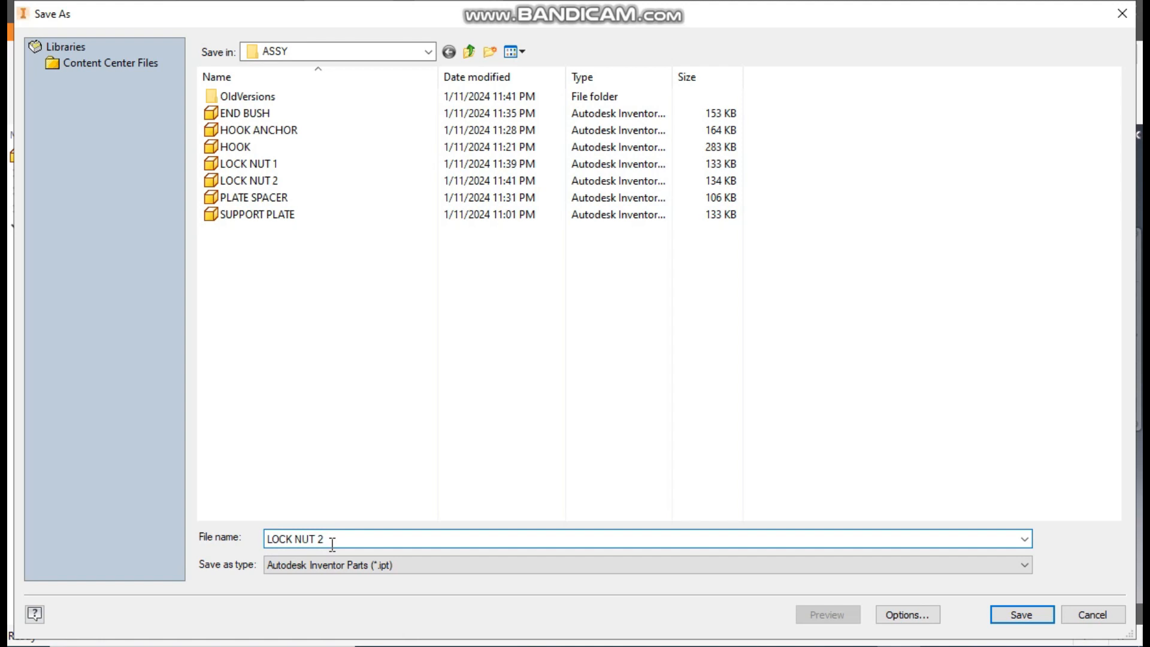
pyautogui.press('BackSpace')
pyautogui.write('3')
pyautogui.press('Return')
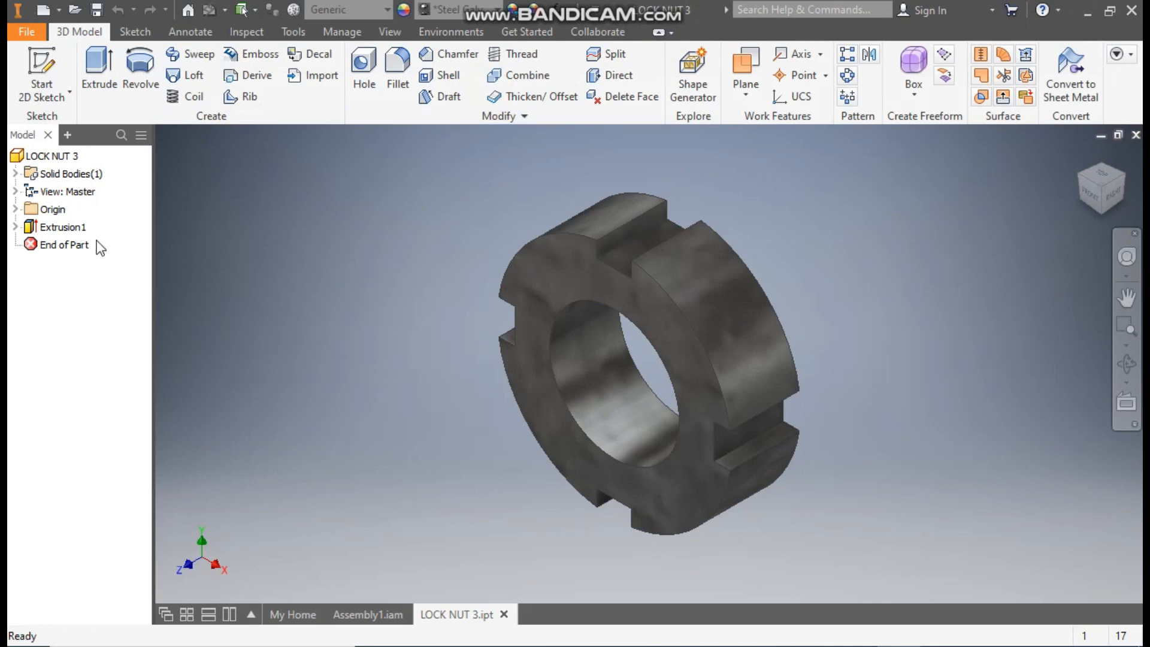
# - Edit the base sketch of lock nut 3, setting the outer diameter to 30 mm and the bore diameter to 16 mm, and finish it
pyautogui.click(16, 228)
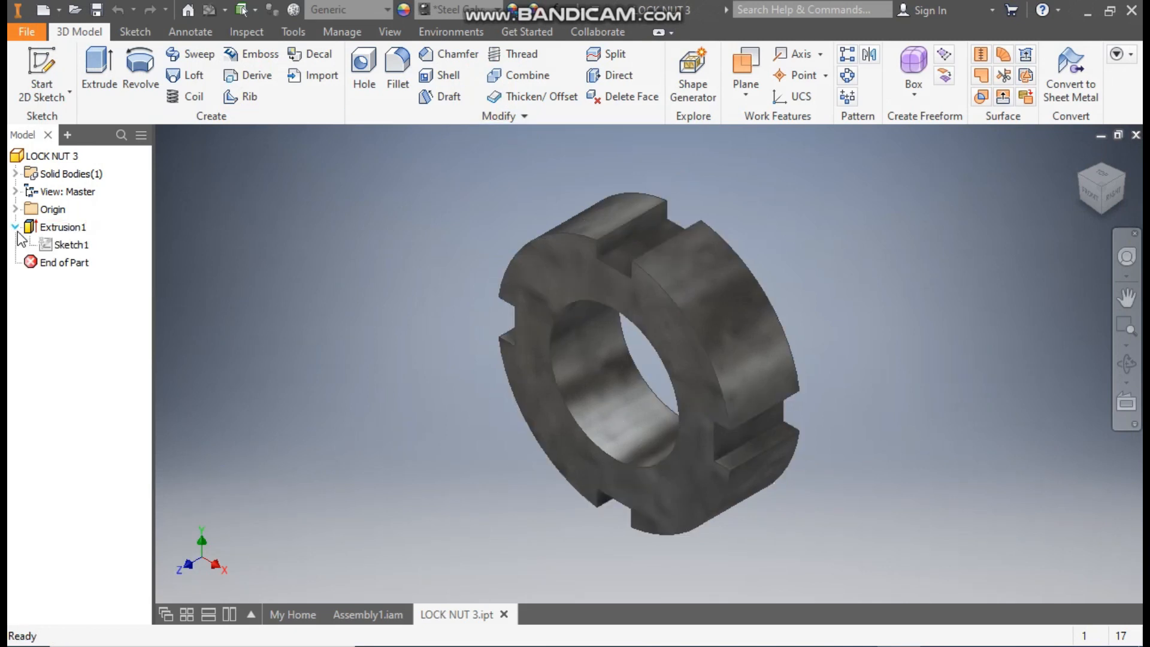
pyautogui.doubleClick(77, 246)
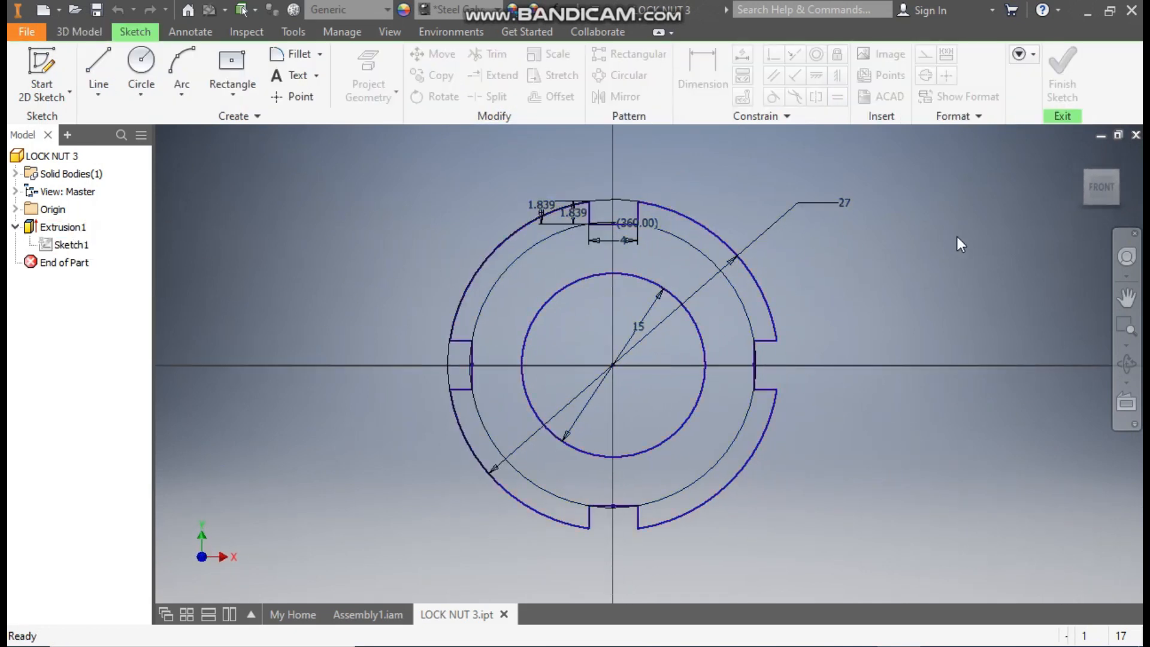
pyautogui.doubleClick(833, 207)
pyautogui.write('3')
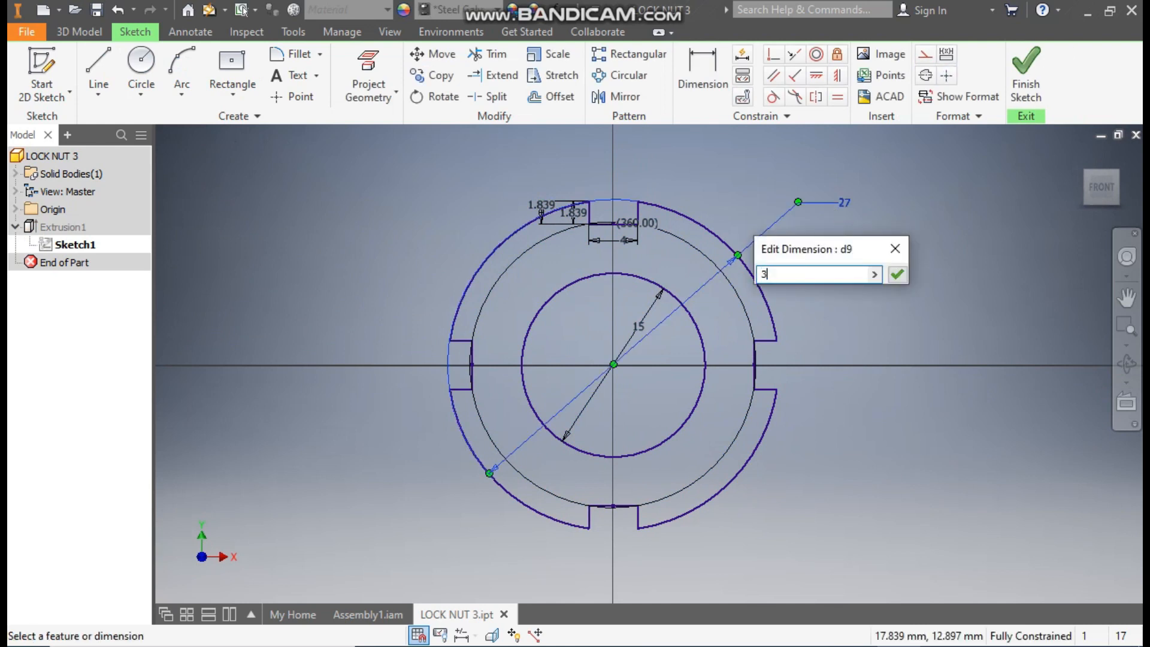
pyautogui.write('0')
pyautogui.press('Return')
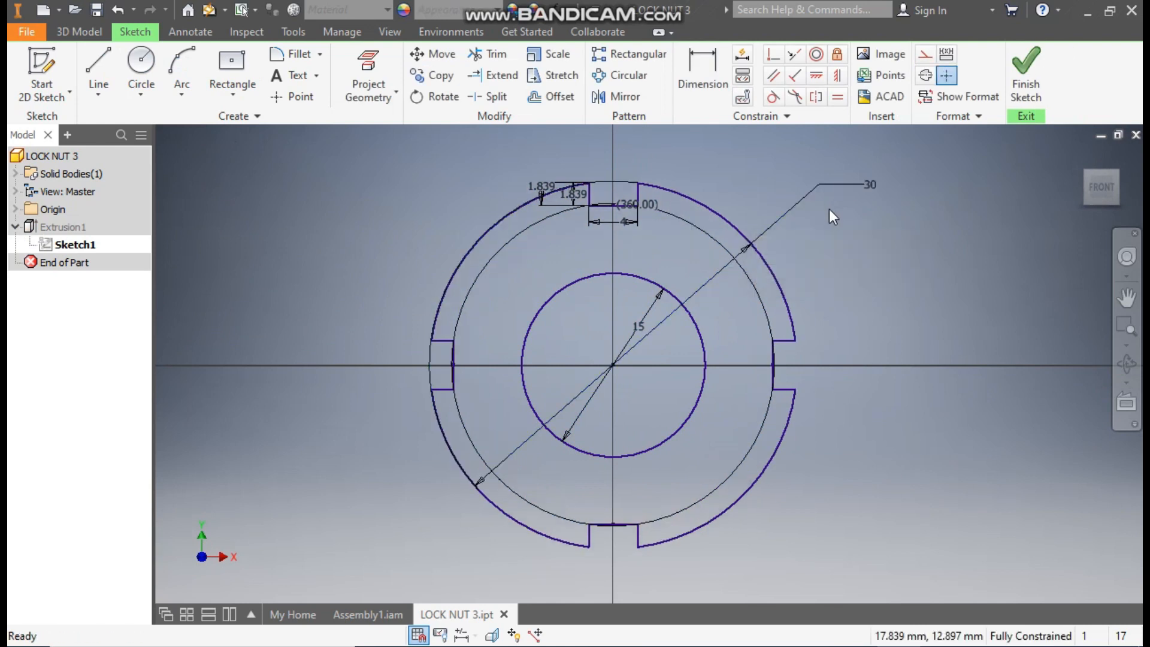
pyautogui.doubleClick(641, 328)
pyautogui.write('16')
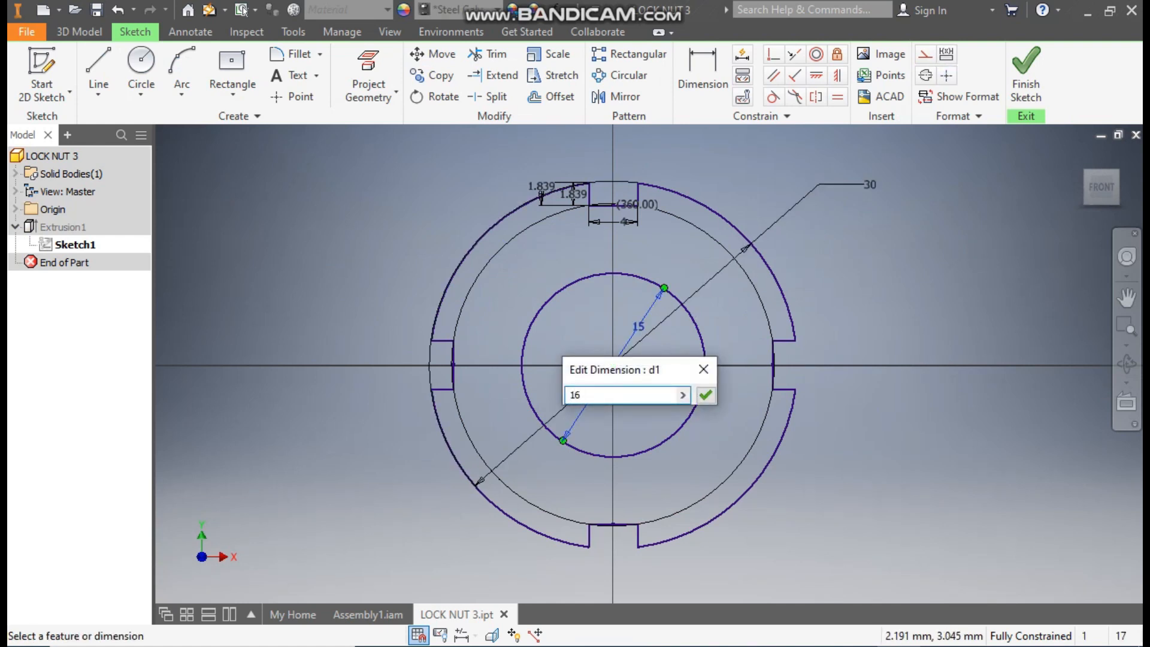
pyautogui.press('Return')
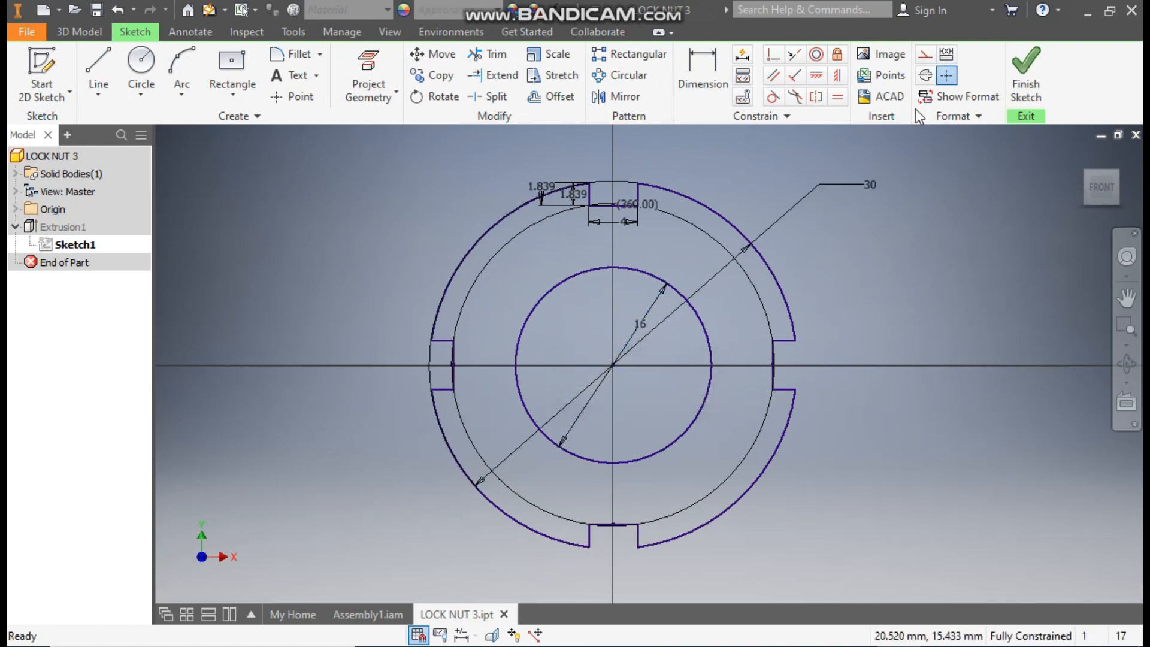
pyautogui.click(1027, 71)
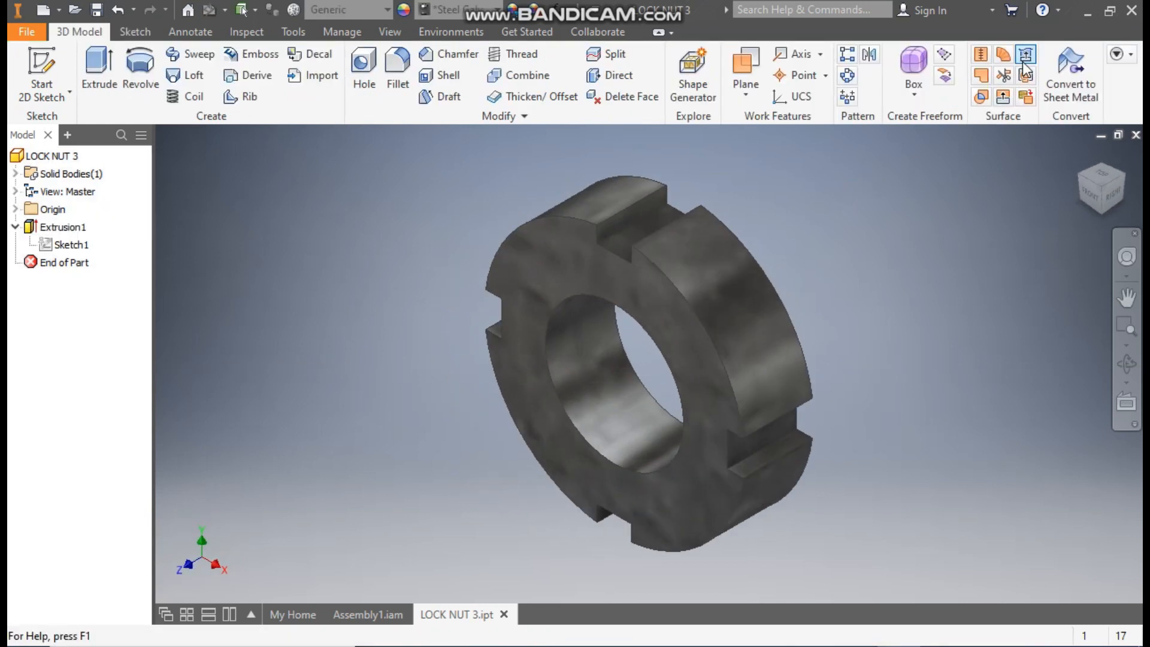
# - Set the extrusion distance of lock nut 3 to 15 mm
pyautogui.doubleClick(67, 228)
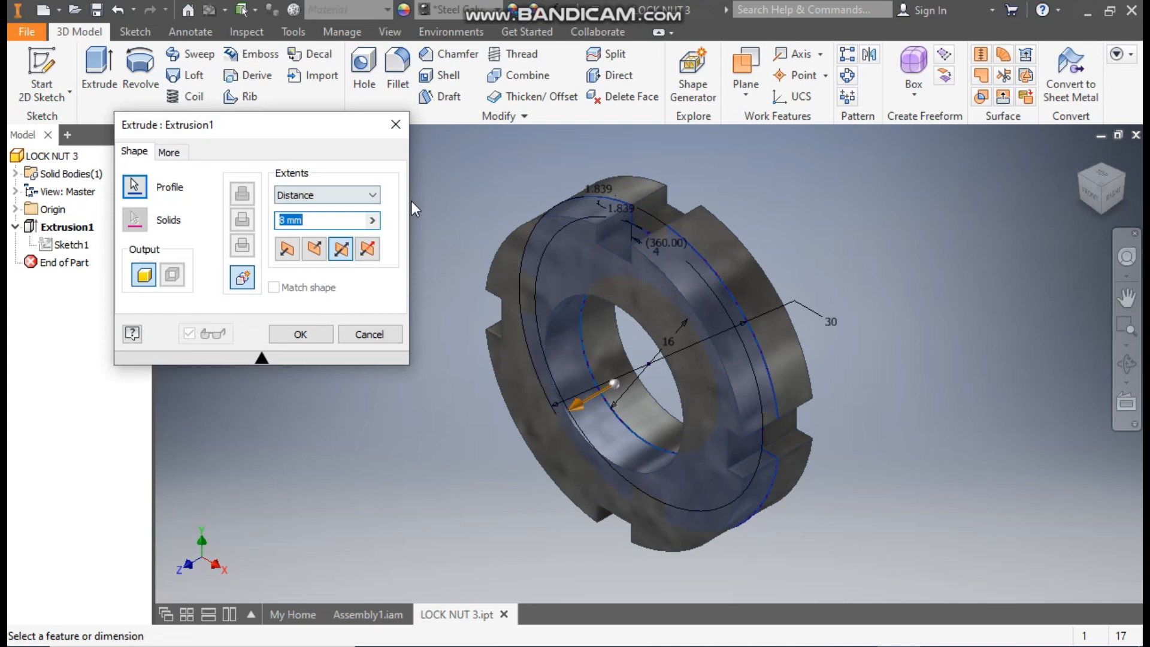
pyautogui.write('15')
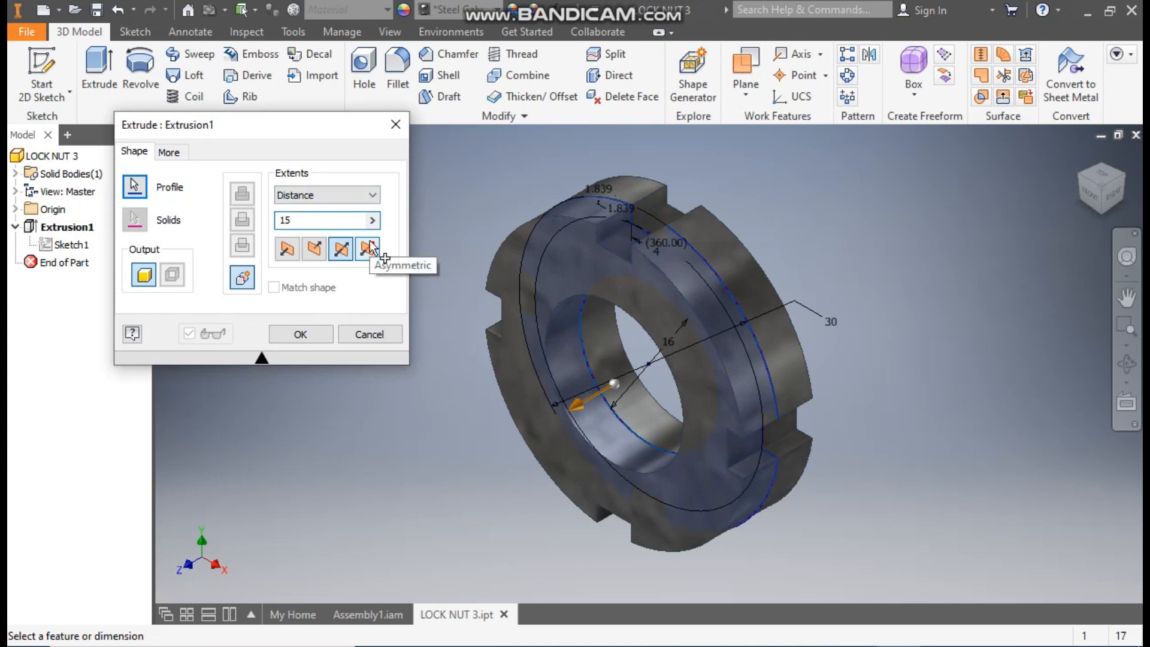
pyautogui.press('Return')
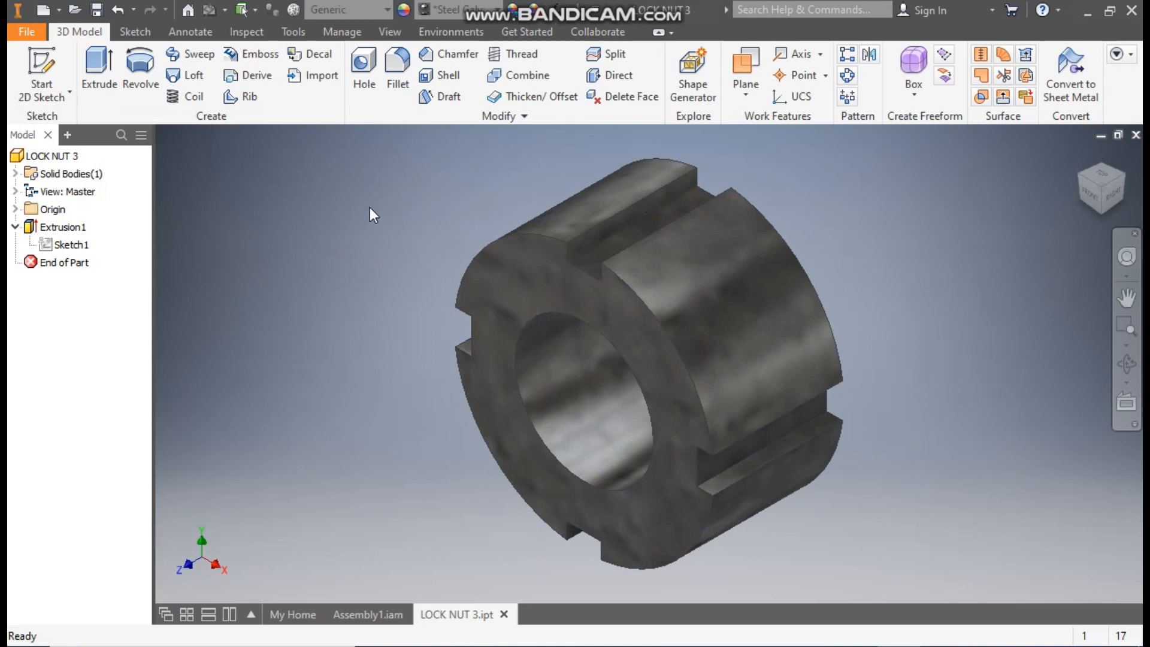
# - Start a sketch on the floor of the nut's top notch and draw a small circle there, off the face's centre point
pyautogui.click(682, 207)
pyautogui.click(811, 187)
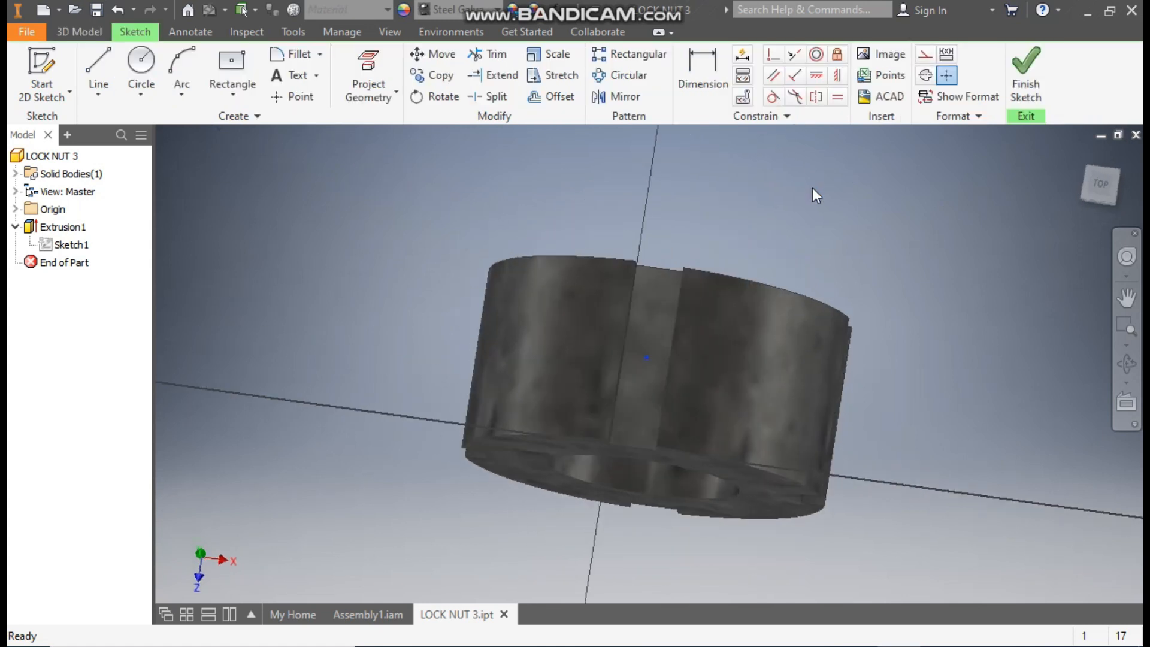
pyautogui.click(150, 65)
pyautogui.click(649, 364)
pyautogui.click(661, 321)
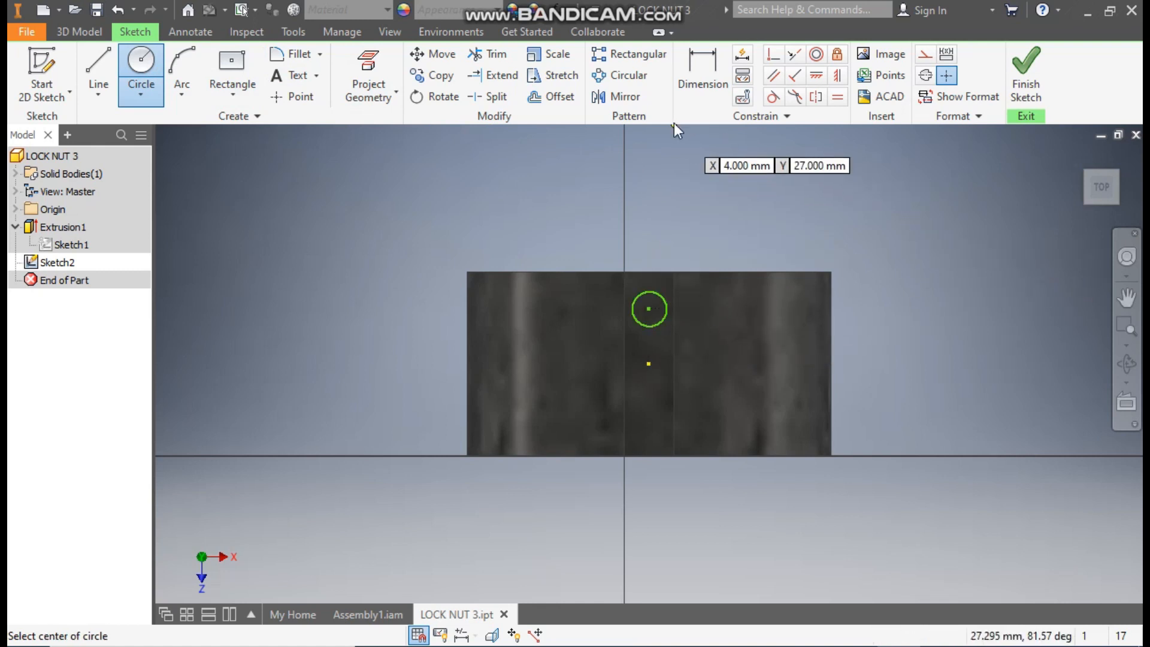
# - Dimension the circle's centre 11 mm from the end edge of the notch floor at the nut's front face and set its diameter to 3.22 mm
pyautogui.click(704, 66)
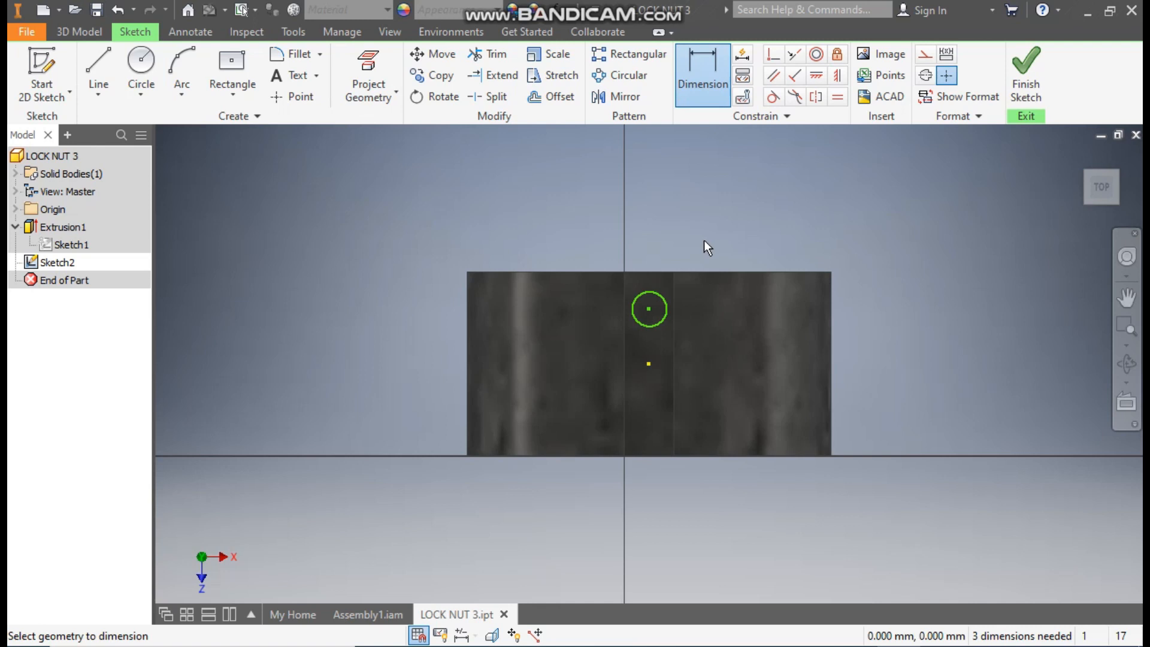
pyautogui.click(659, 456)
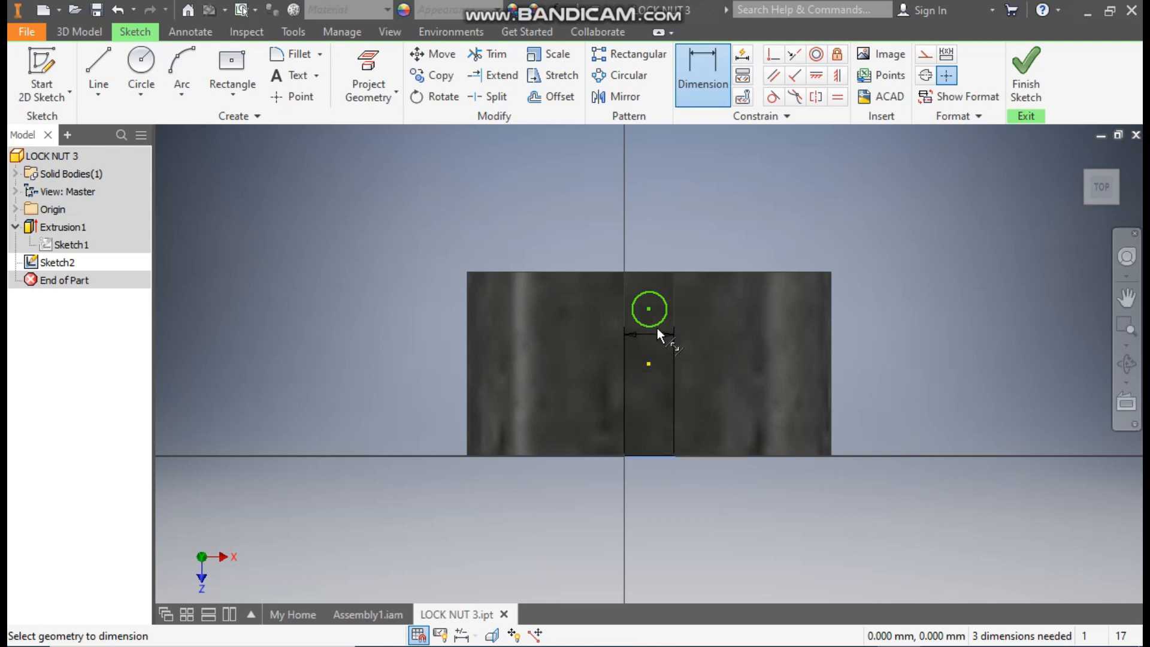
pyautogui.click(648, 309)
pyautogui.click(411, 393)
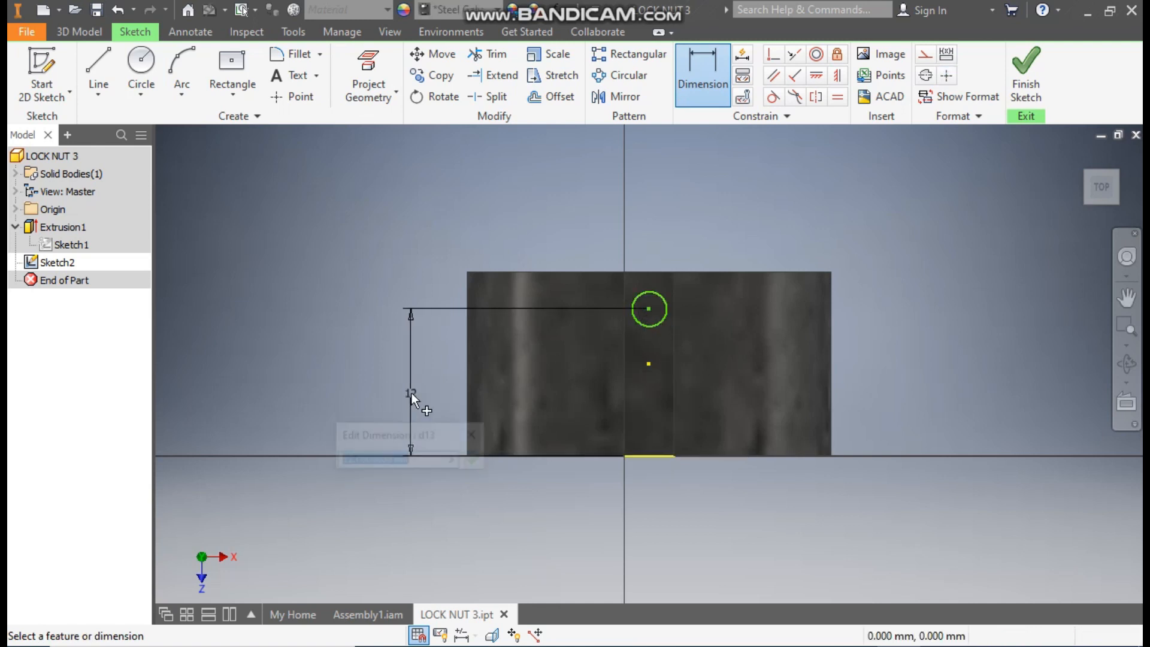
pyautogui.write('11')
pyautogui.press('Return')
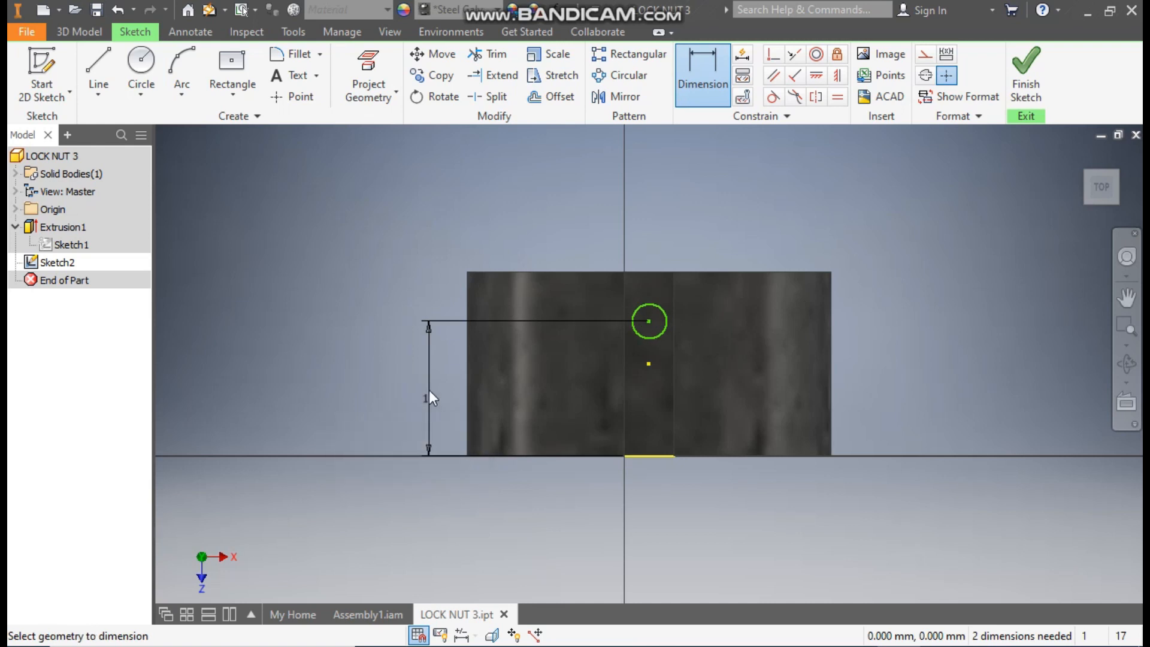
pyautogui.click(660, 309)
pyautogui.click(684, 177)
pyautogui.write('3.22')
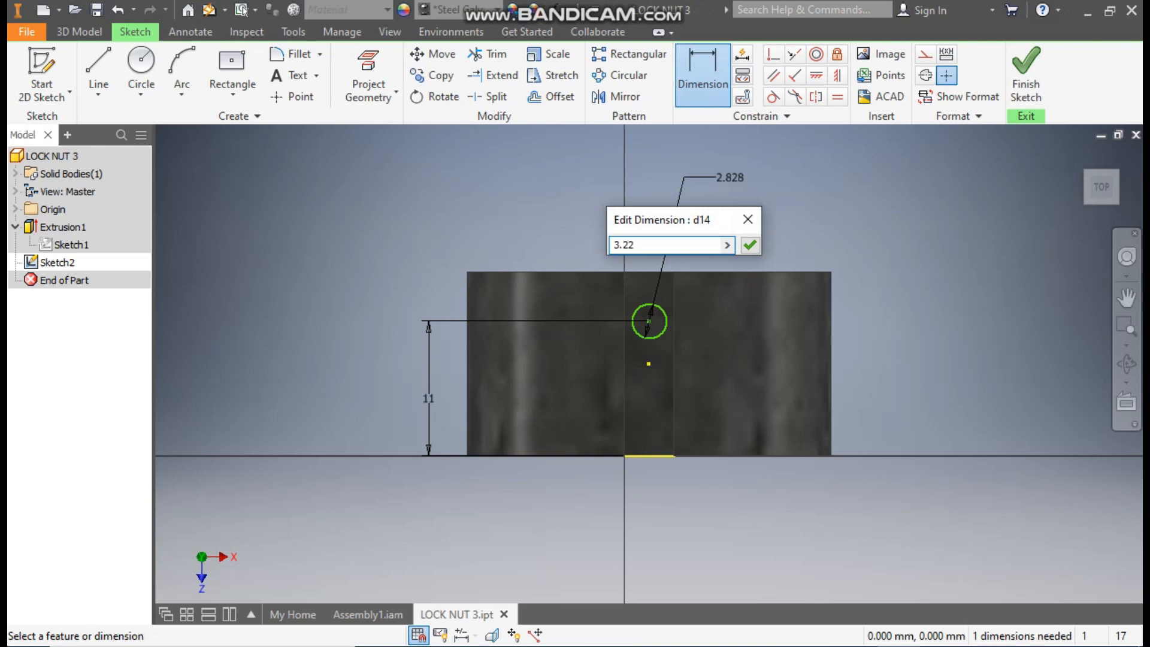
pyautogui.press('Return')
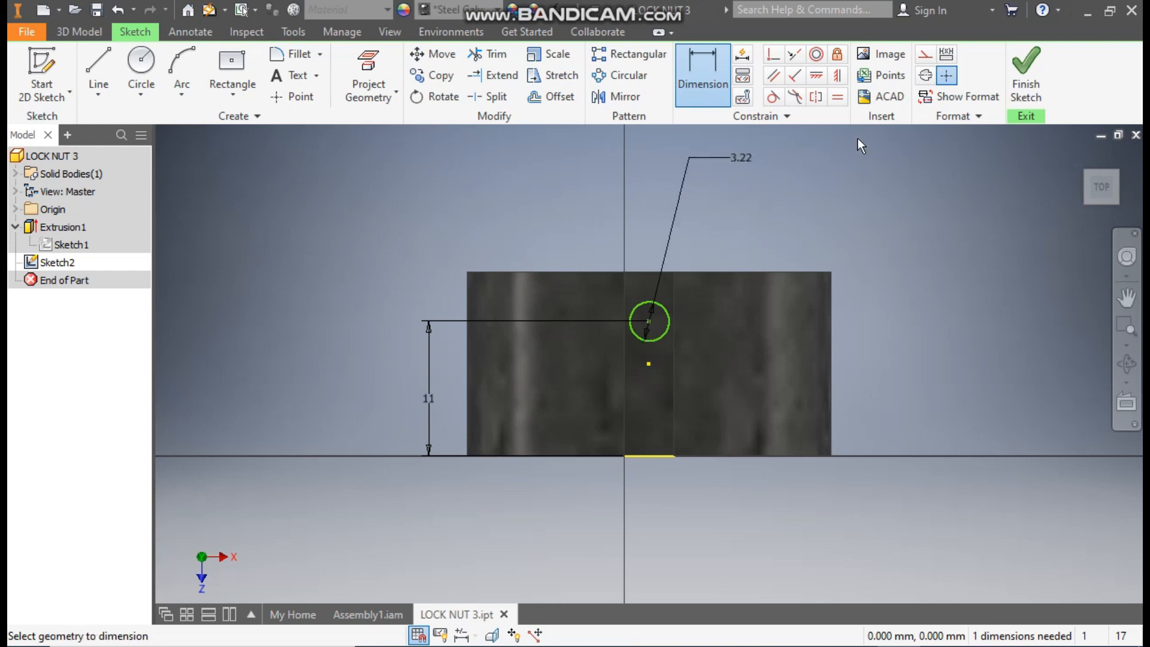
# - Align the circle's centre vertically with the centre point of the notch floor using a vertical constraint
pyautogui.click(839, 79)
pyautogui.click(649, 321)
pyautogui.click(648, 364)
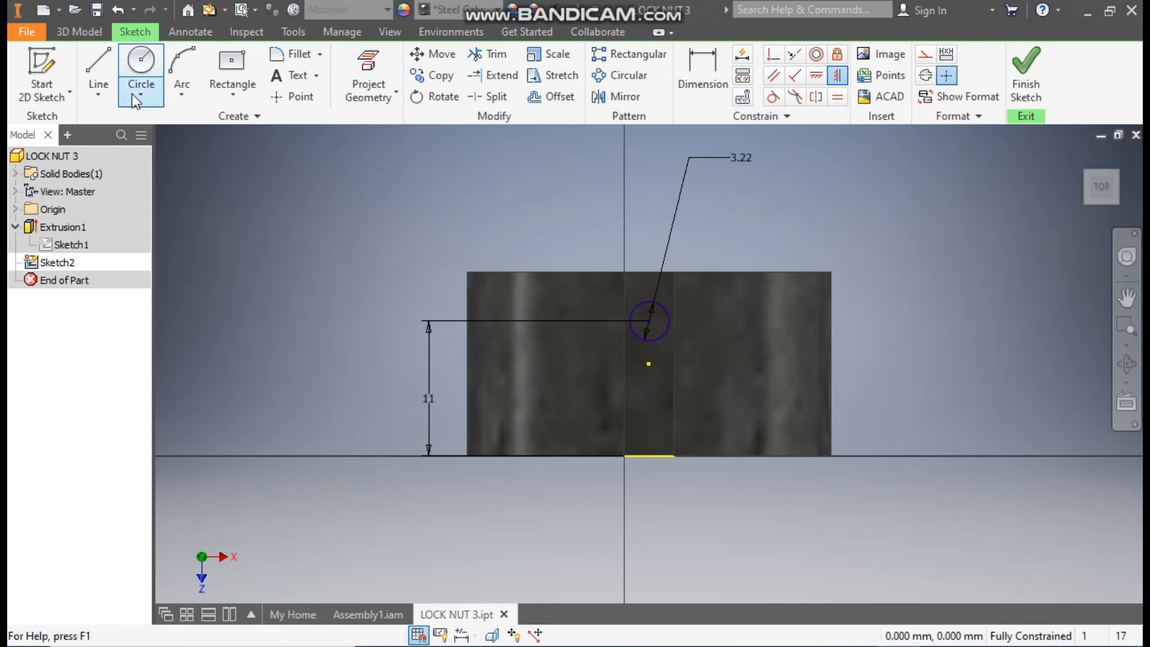
# - Extrude the 3.22 mm circle as a cut with extents All, directed into the nut
pyautogui.click(72, 33)
pyautogui.click(91, 69)
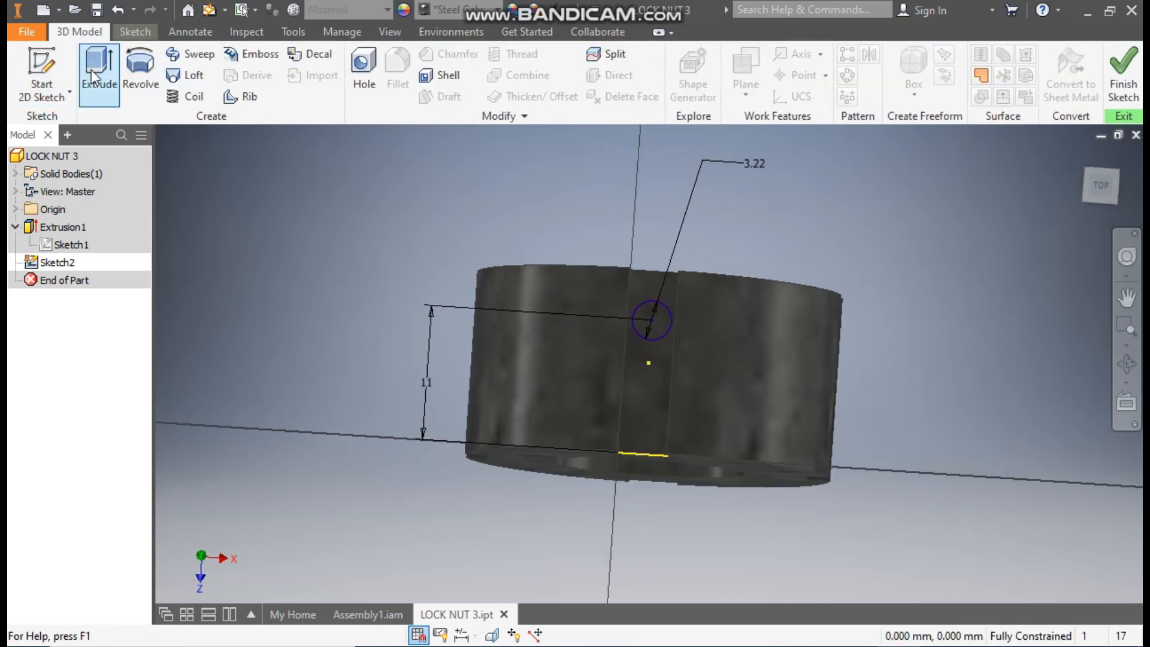
pyautogui.scroll(3, 589, 200)
pyautogui.moveTo(589, 200); pyautogui.dragTo(610, 294, button='middle')
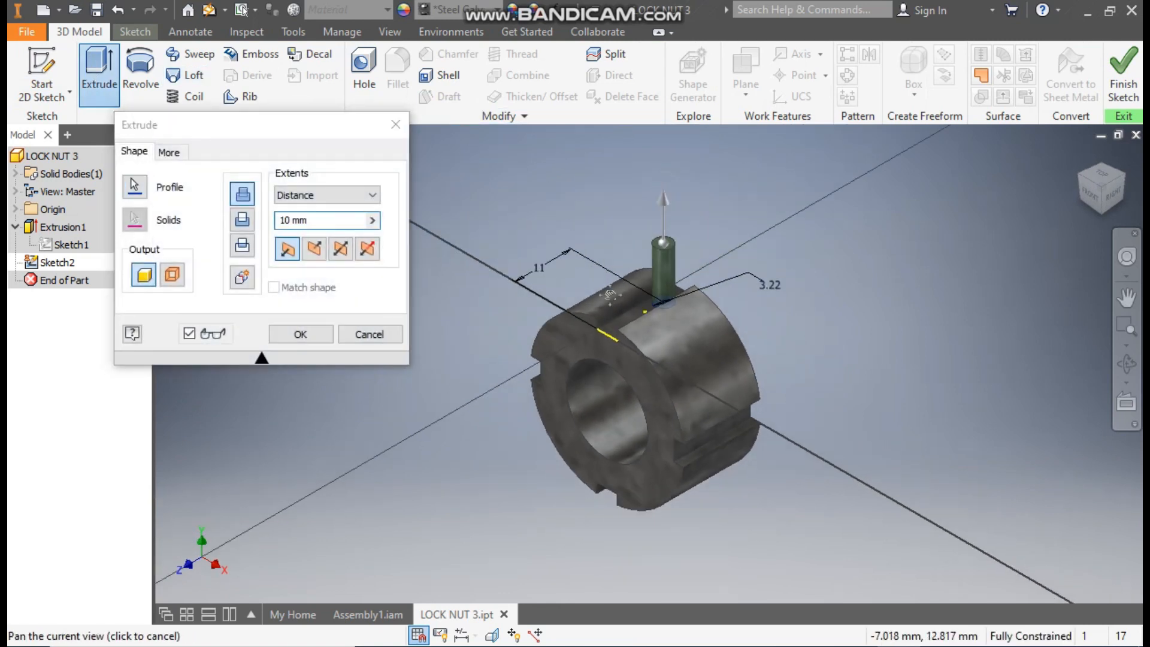
pyautogui.click(341, 247)
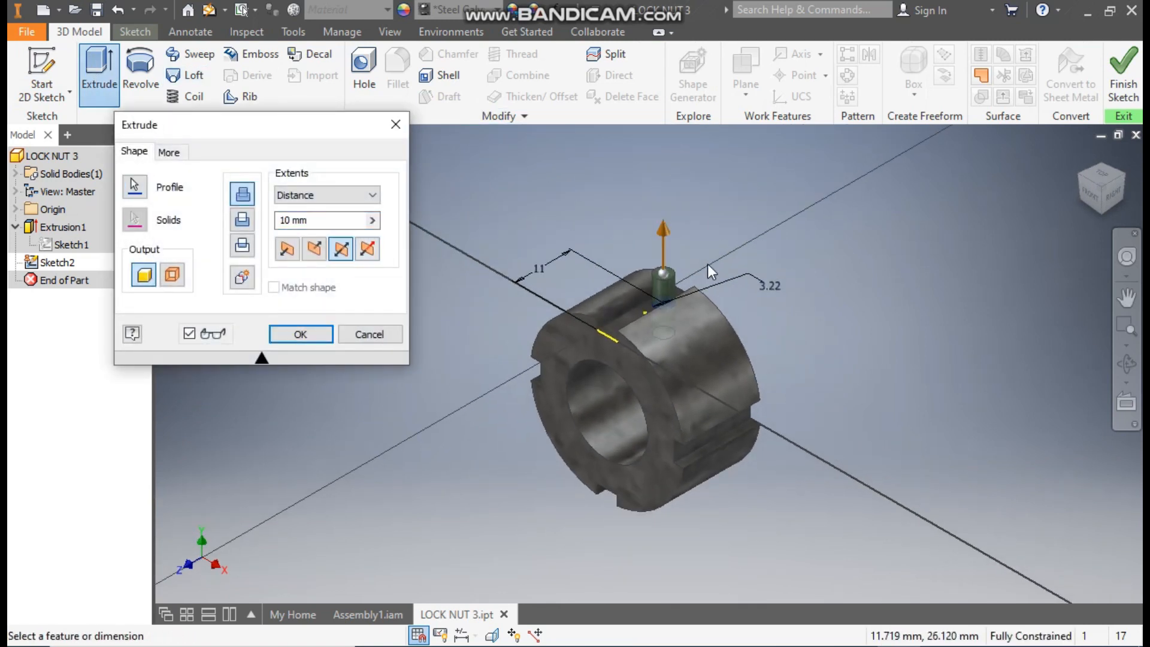
pyautogui.moveTo(665, 223); pyautogui.dragTo(679, 94)
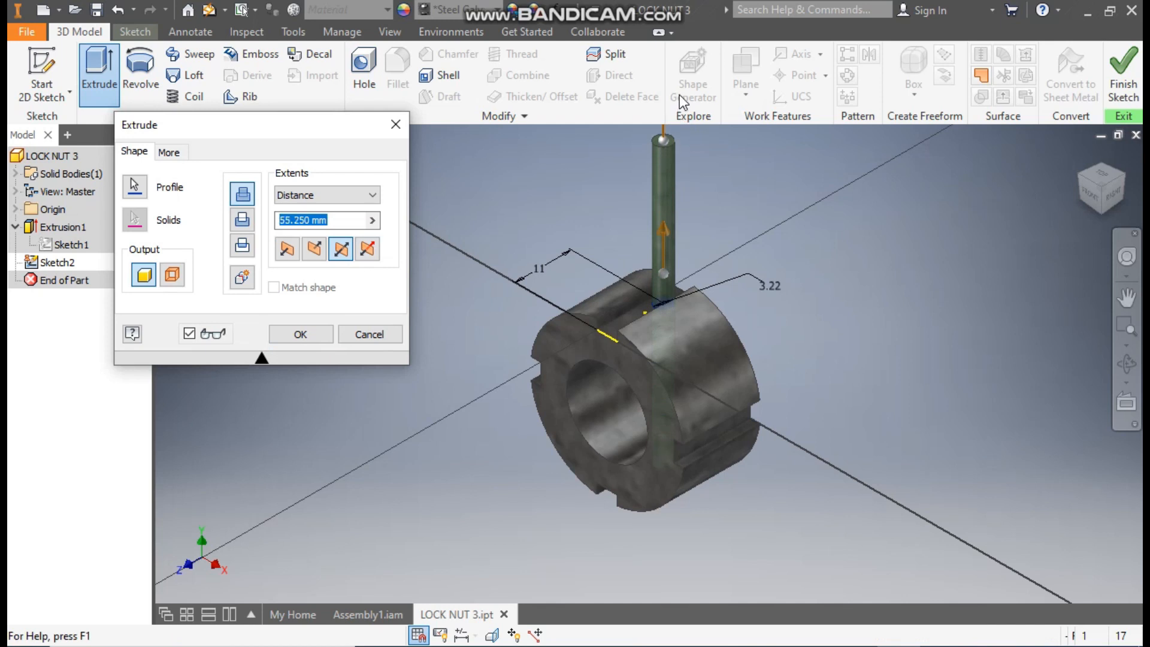
pyautogui.scroll(2, 737, 420)
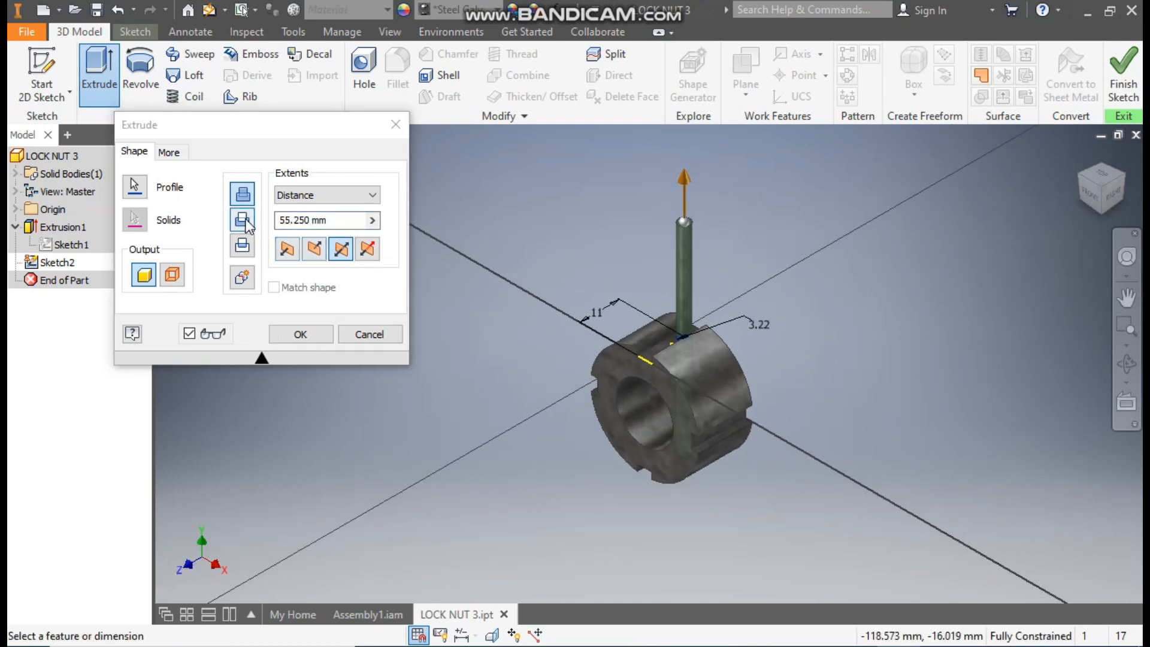
pyautogui.click(248, 223)
pyautogui.click(311, 197)
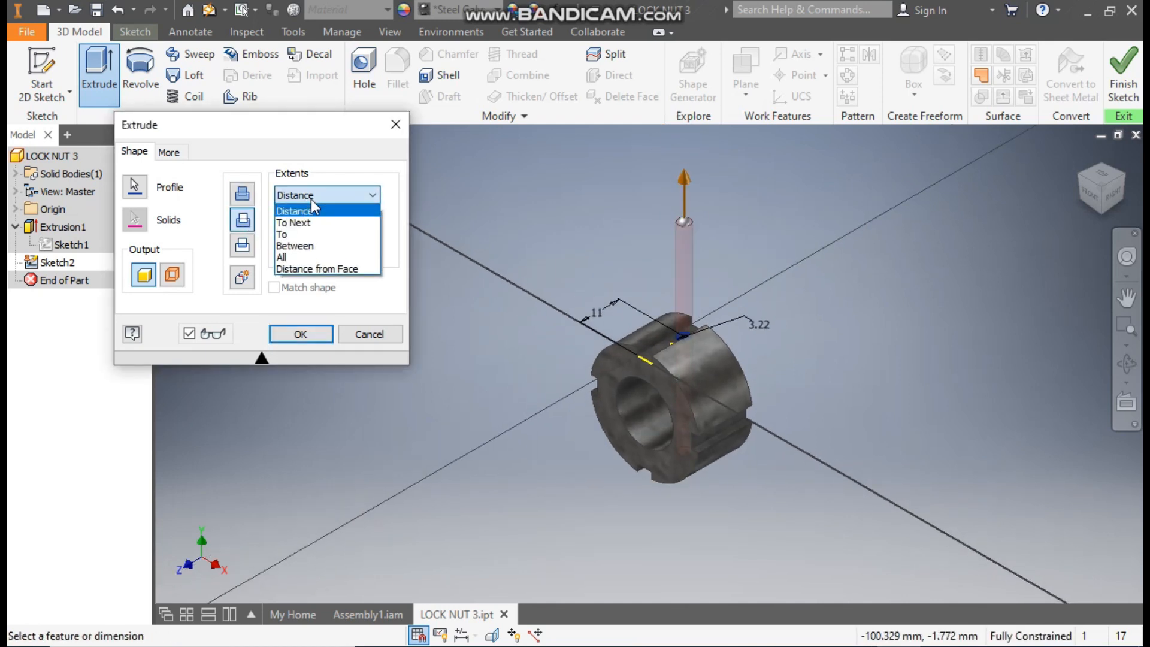
pyautogui.click(296, 257)
pyautogui.click(298, 335)
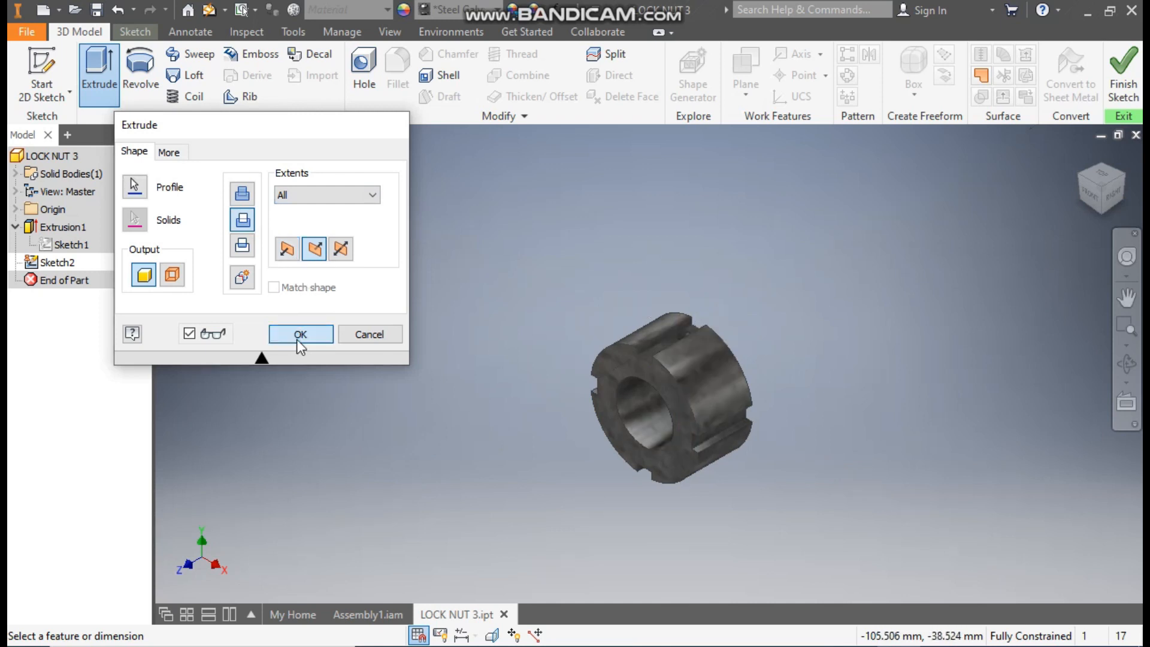
# - Check the drilled hole from the top and home views, and close the lock nut 3 part
pyautogui.click(1103, 177)
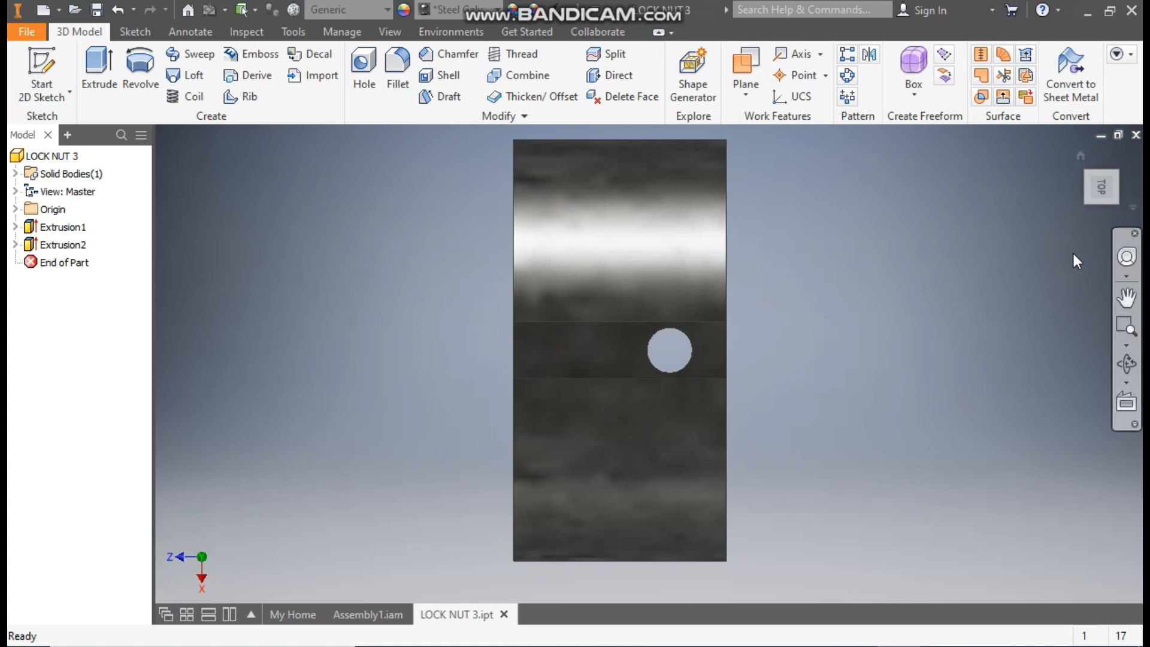
pyautogui.click(1082, 154)
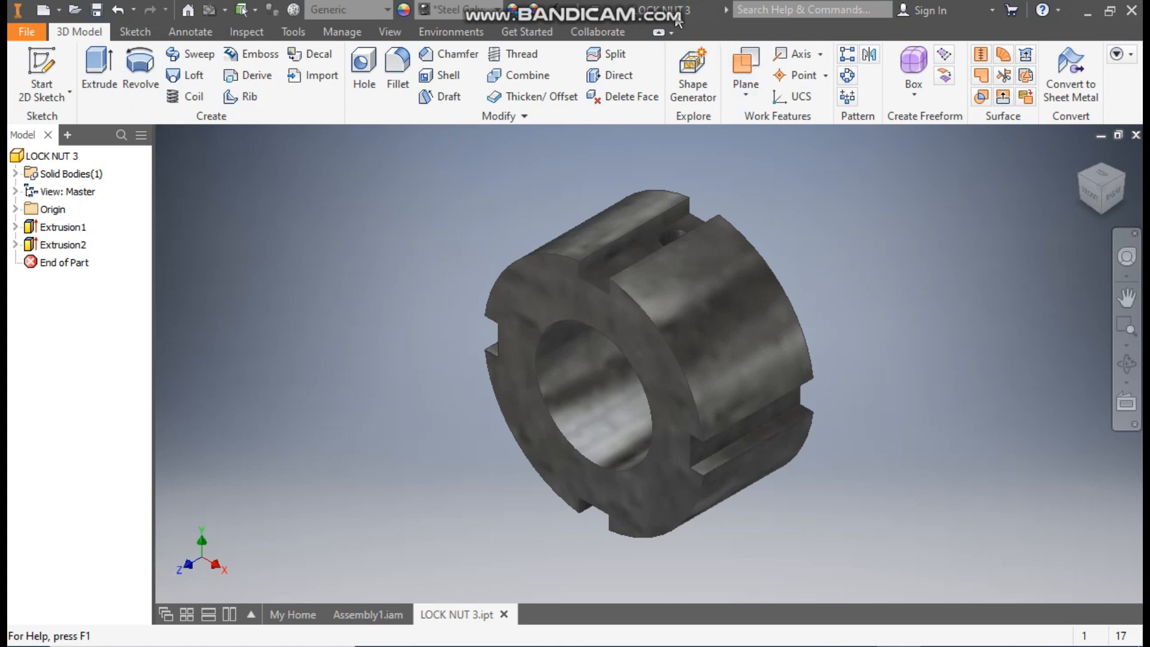
pyautogui.click(1135, 135)
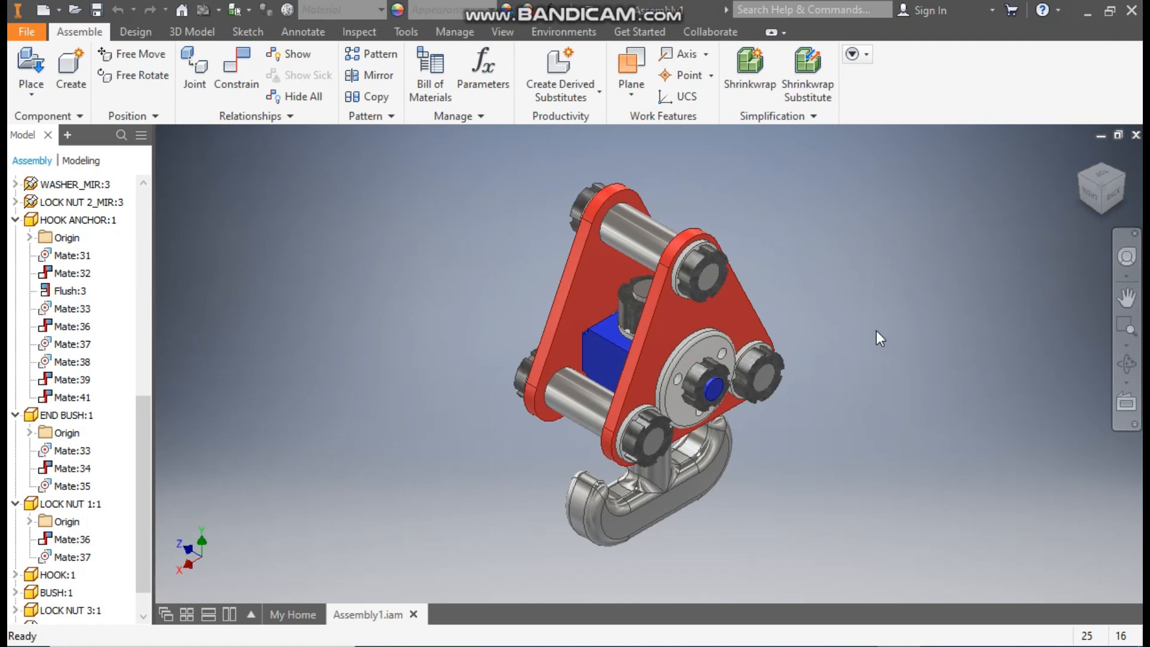
# - In the assembly, hide the near red side plate and lock nut 3, and open the bush for in-place editing
pyautogui.scroll(-4, 641, 395)
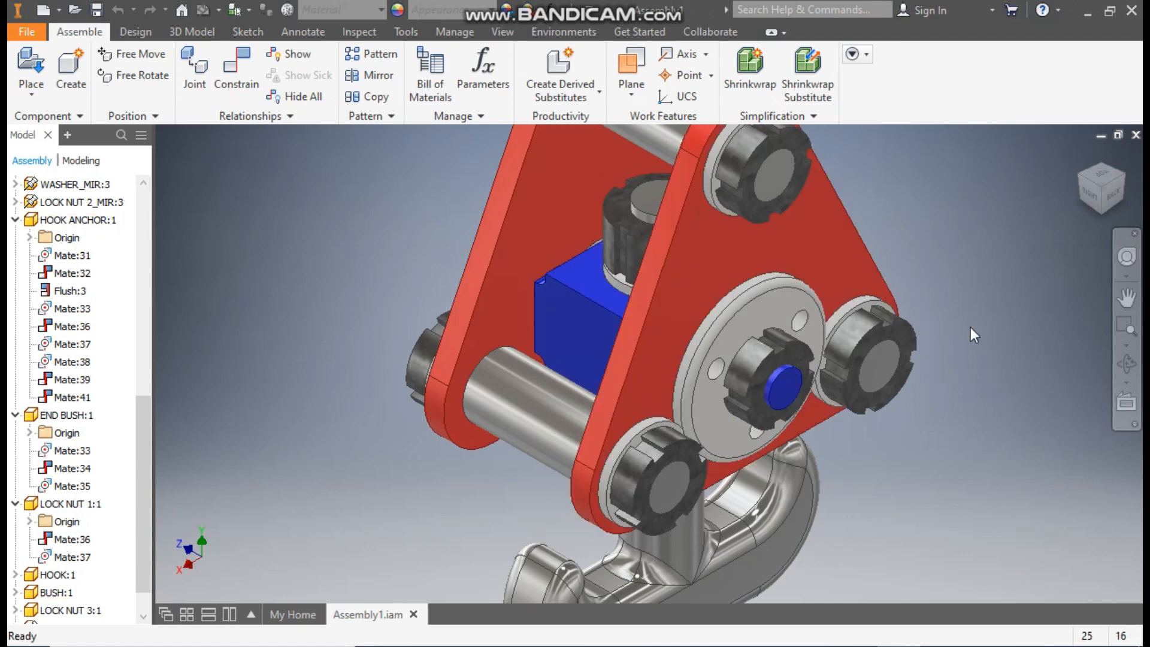
pyautogui.scroll(1, 1027, 268)
pyautogui.moveTo(1026, 269); pyautogui.dragTo(1006, 308, button='middle')
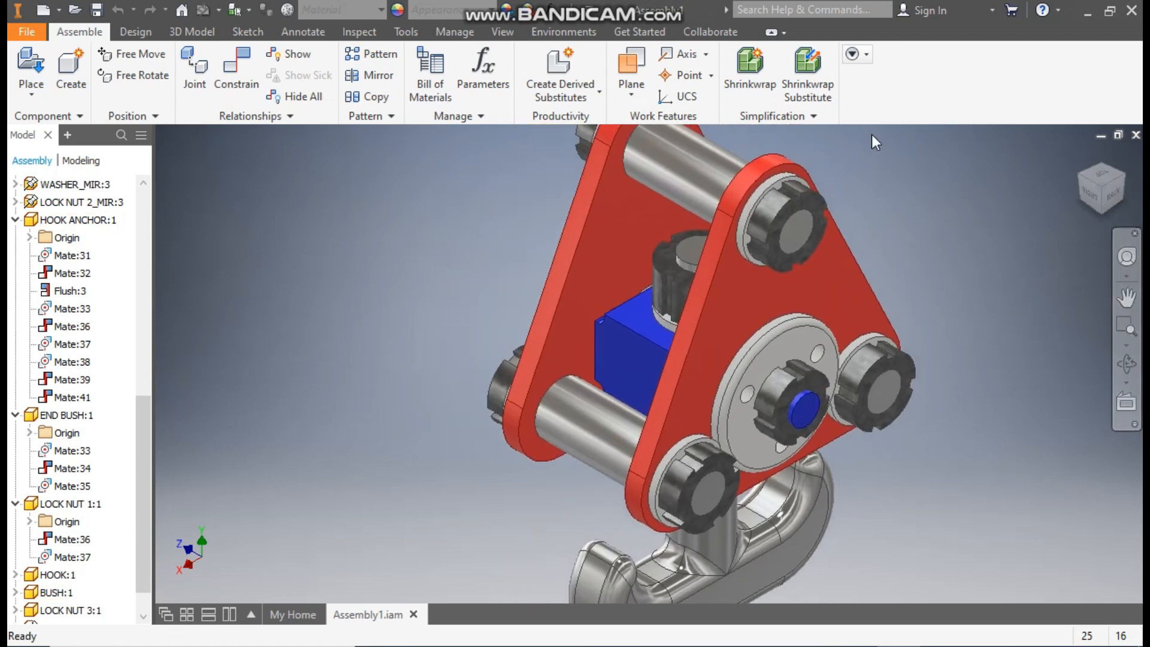
pyautogui.rightClick(720, 294)
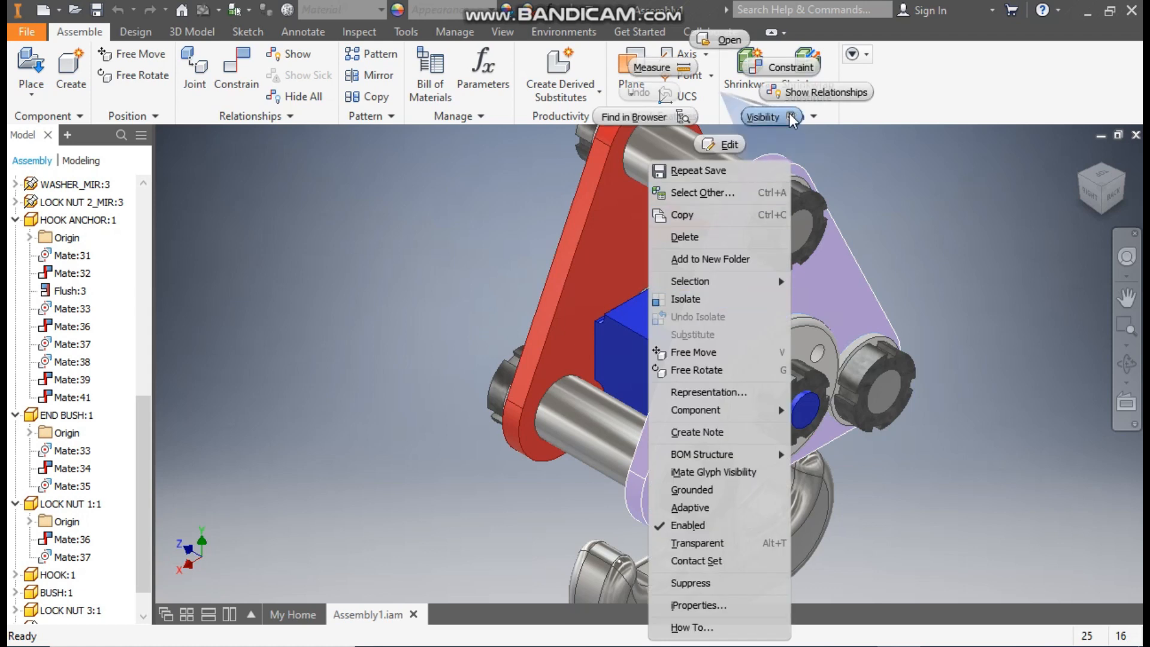
pyautogui.click(790, 118)
pyautogui.click(735, 296)
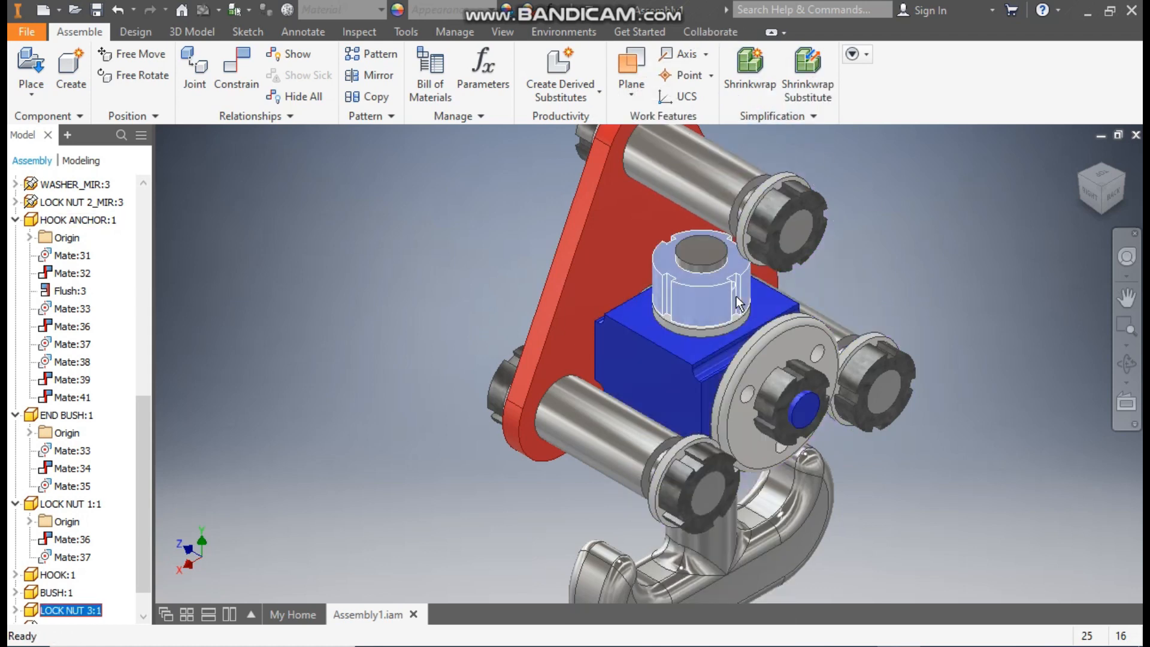
pyautogui.rightClick(736, 300)
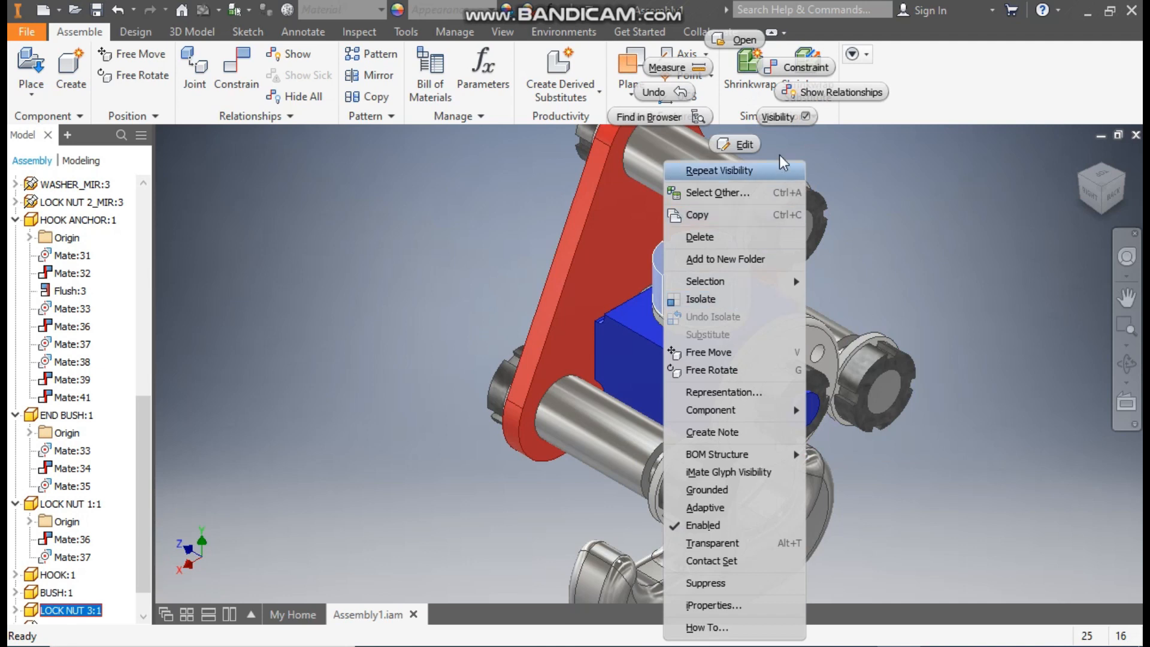
pyautogui.click(788, 116)
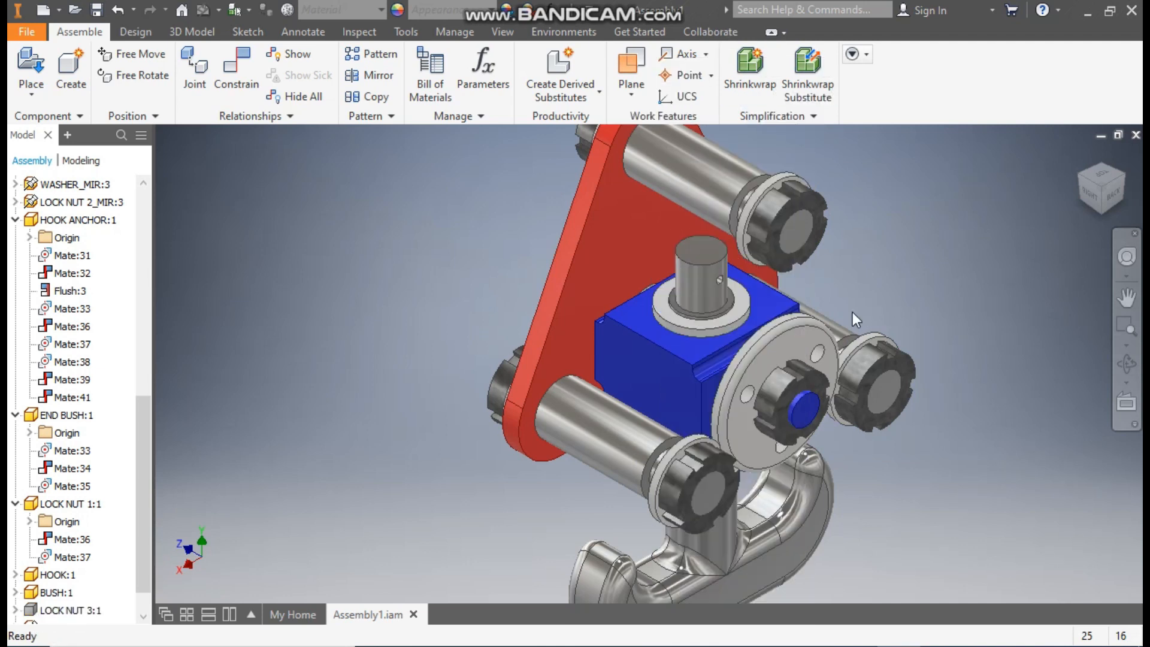
pyautogui.doubleClick(727, 324)
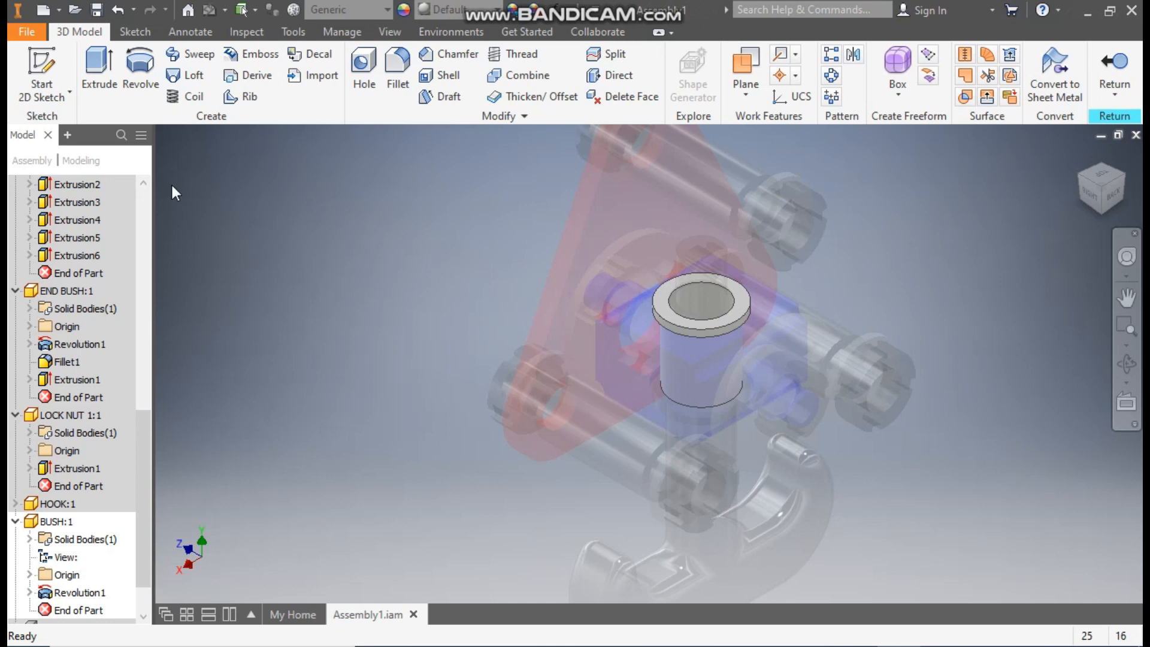
# - Create a new part from the metric Standard (mm).ipt template and start a sketch on its XY plane
pyautogui.click(43, 10)
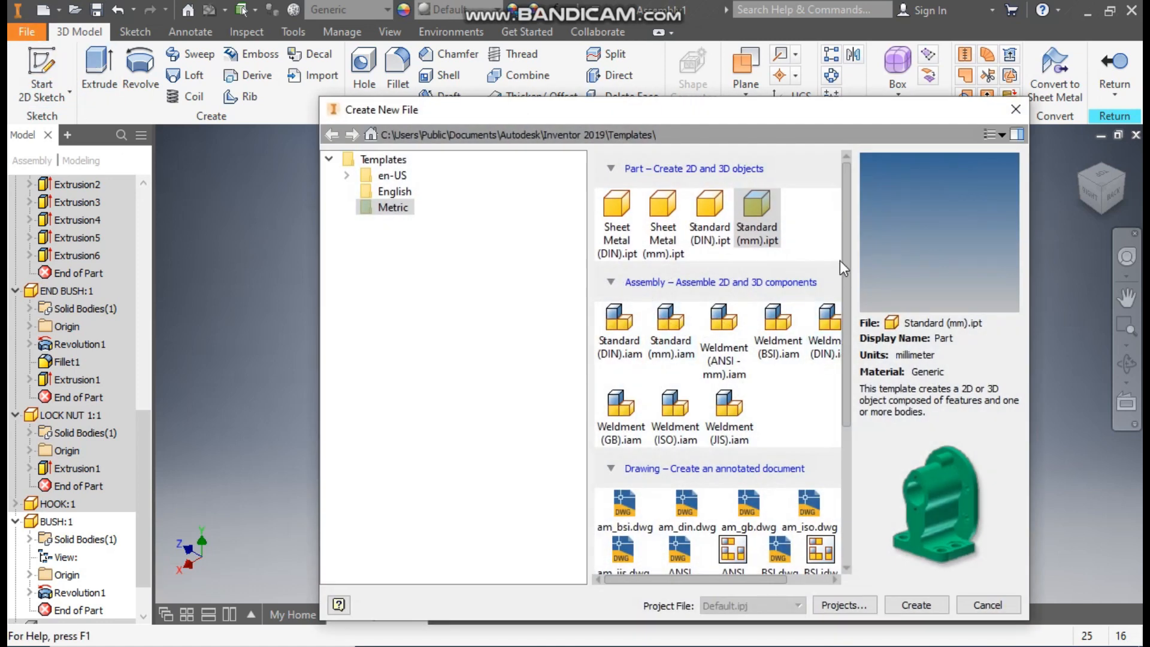
pyautogui.click(768, 219)
pyautogui.click(936, 604)
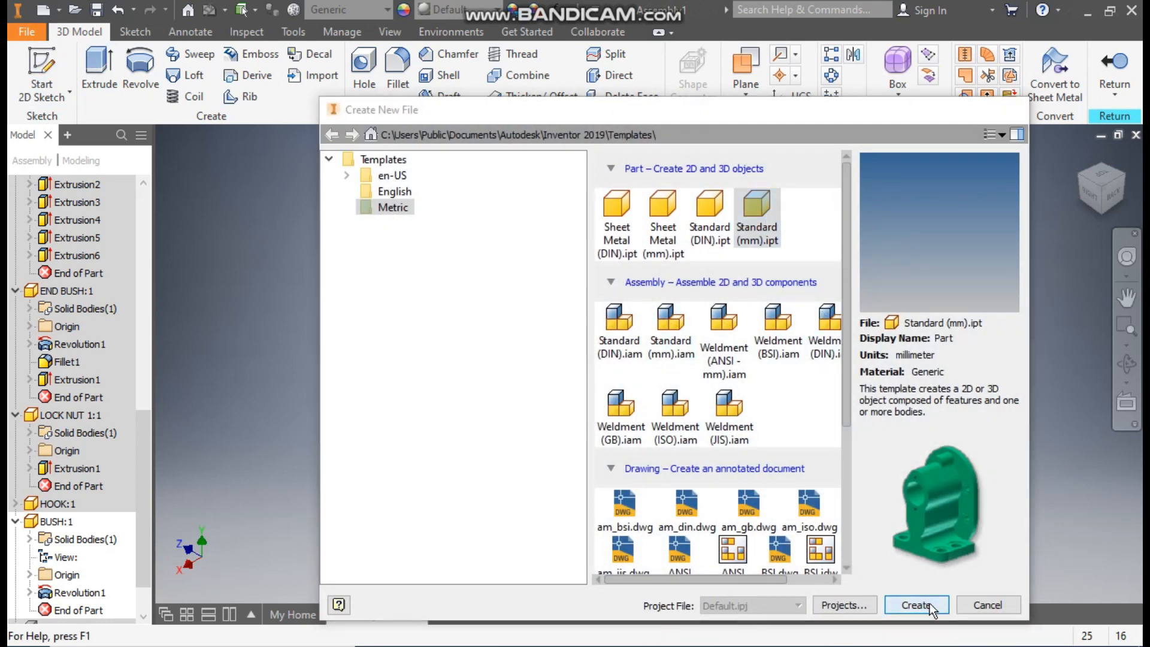
pyautogui.click(39, 63)
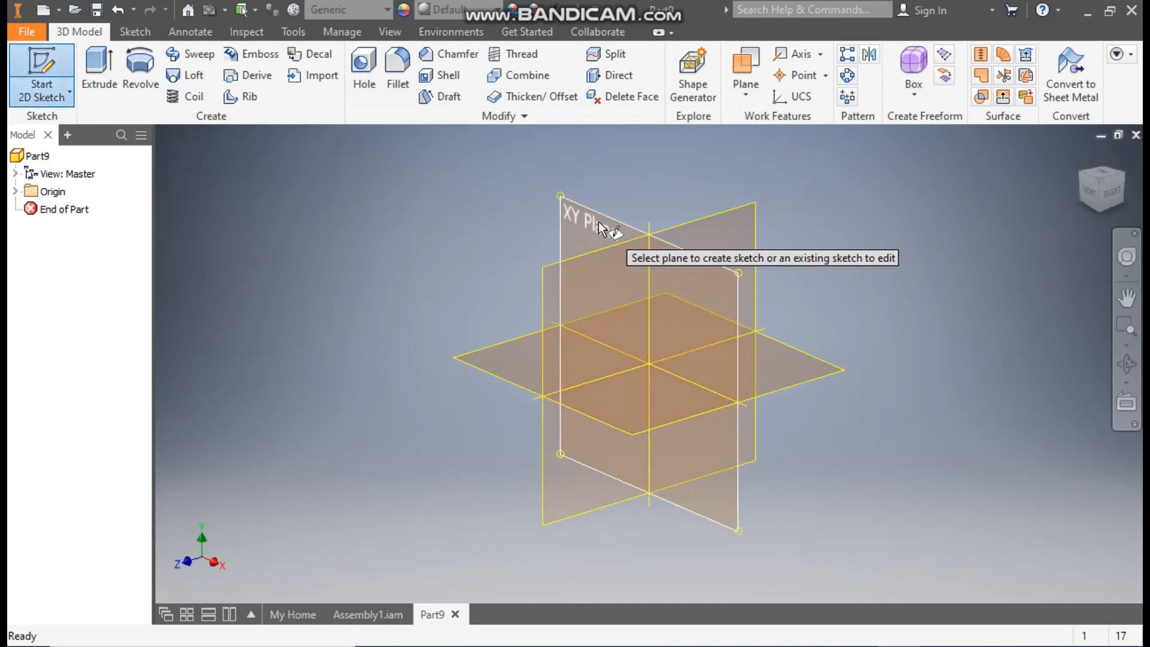
pyautogui.click(596, 221)
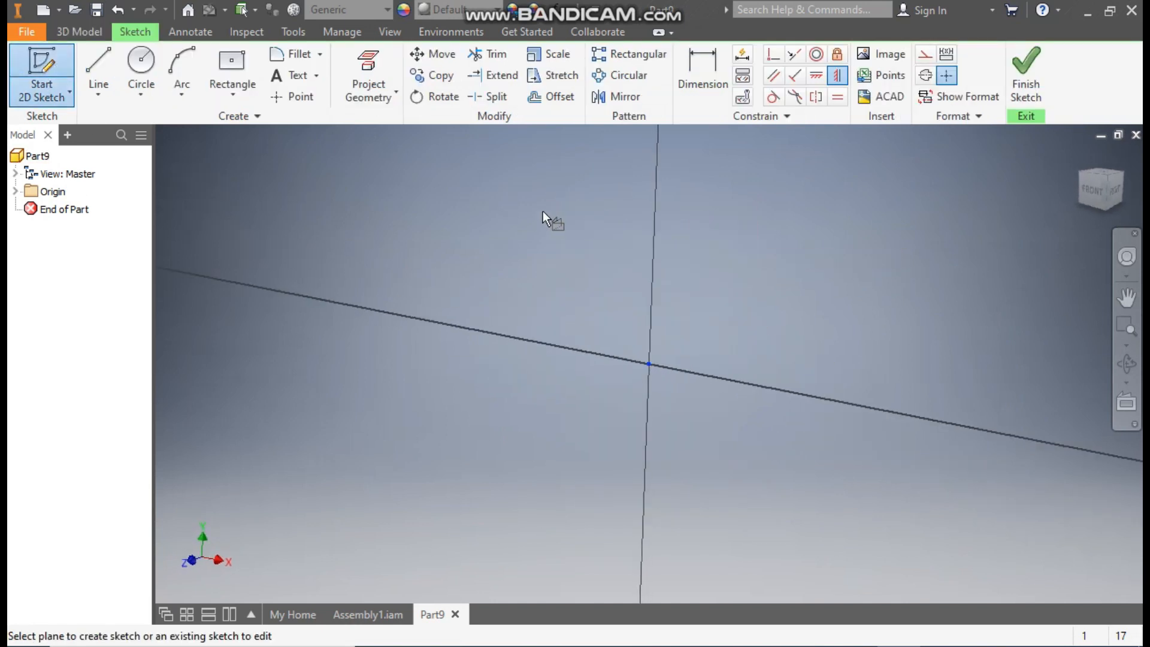
# - Draw a vertical line about 15 mm long upward from the origin
pyautogui.click(94, 60)
pyautogui.click(650, 363)
pyautogui.click(648, 156)
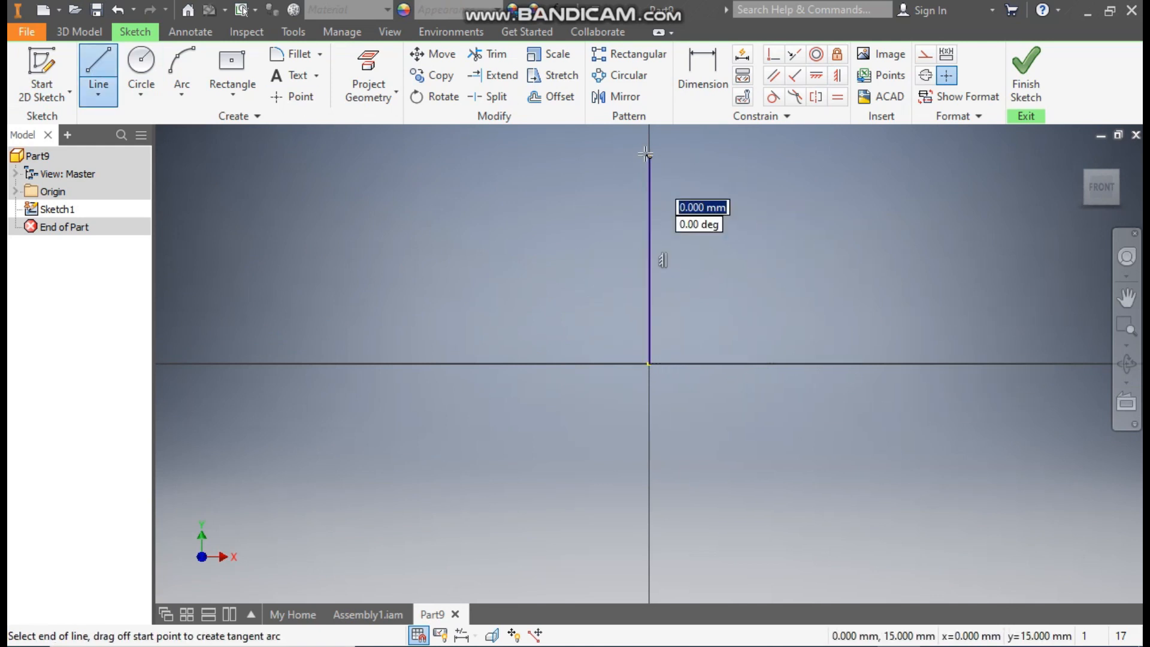
pyautogui.press('Escape')
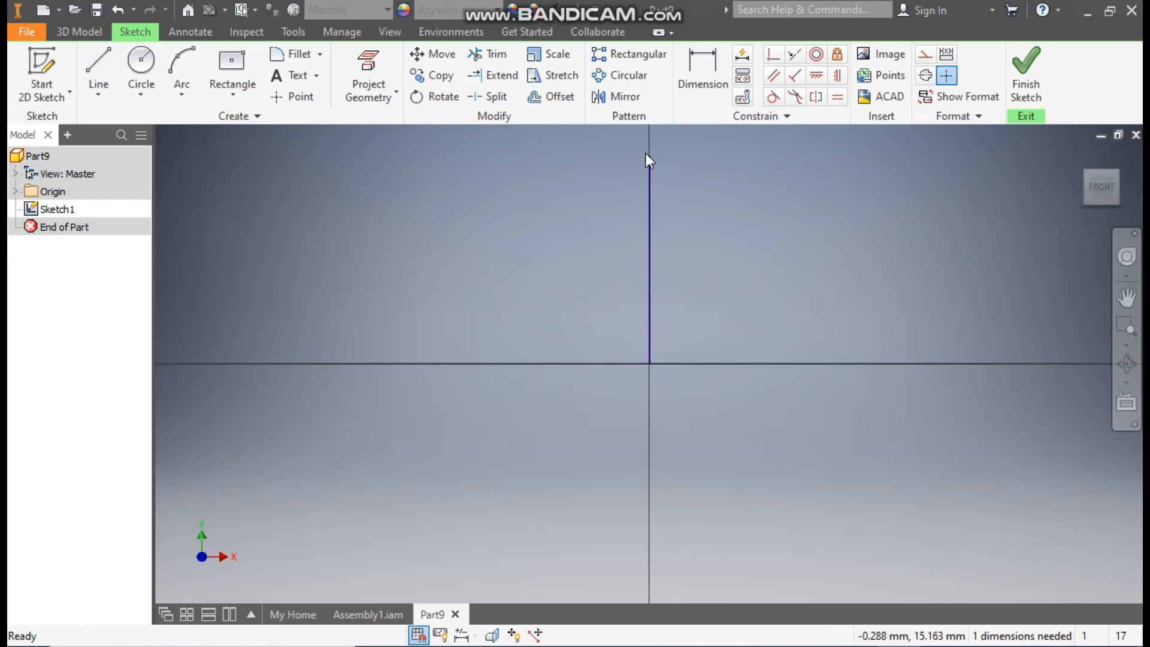
# - Draw a closed inverted-L profile about 25 mm high, standing on the horizontal axis about 13 mm from the vertical line, with its flange pointing outward
pyautogui.click(98, 73)
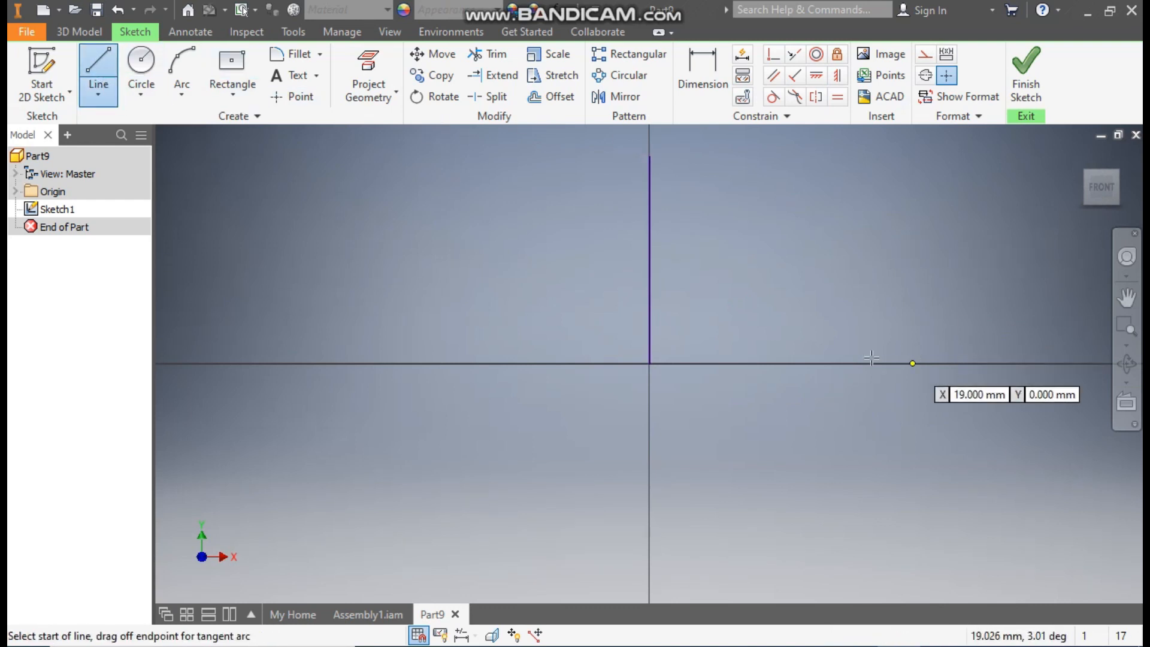
pyautogui.click(831, 360)
pyautogui.moveTo(812, 260); pyautogui.dragTo(844, 353, button='middle')
pyautogui.click(810, 210)
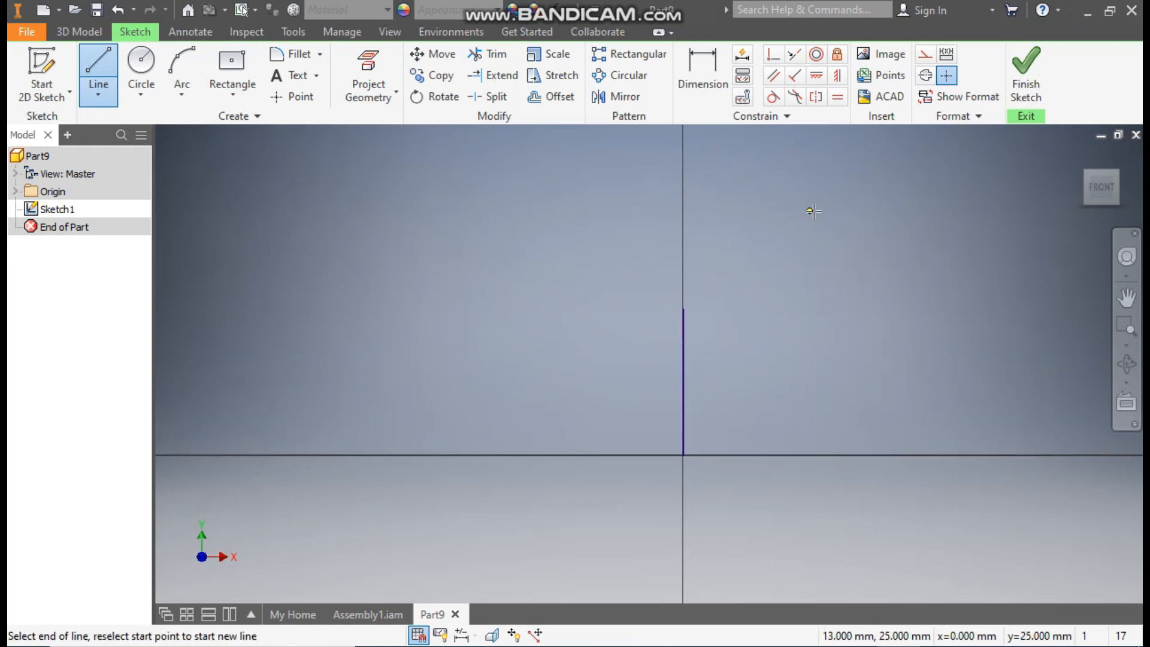
pyautogui.click(995, 210)
pyautogui.click(996, 260)
pyautogui.click(868, 260)
pyautogui.click(868, 455)
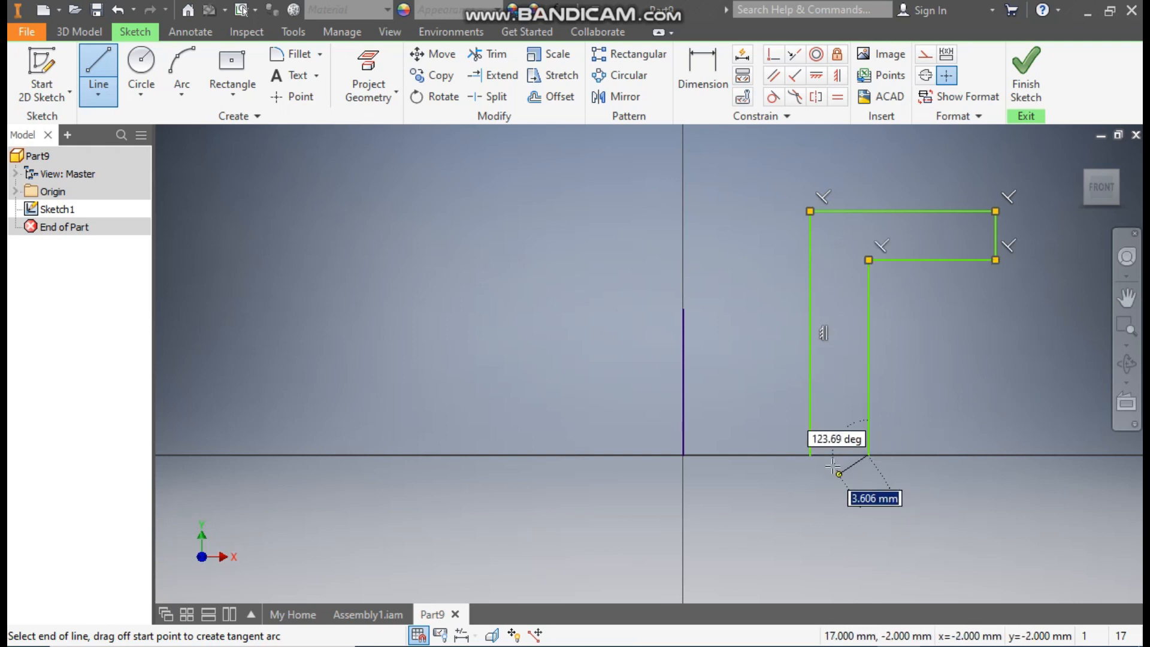
pyautogui.click(810, 455)
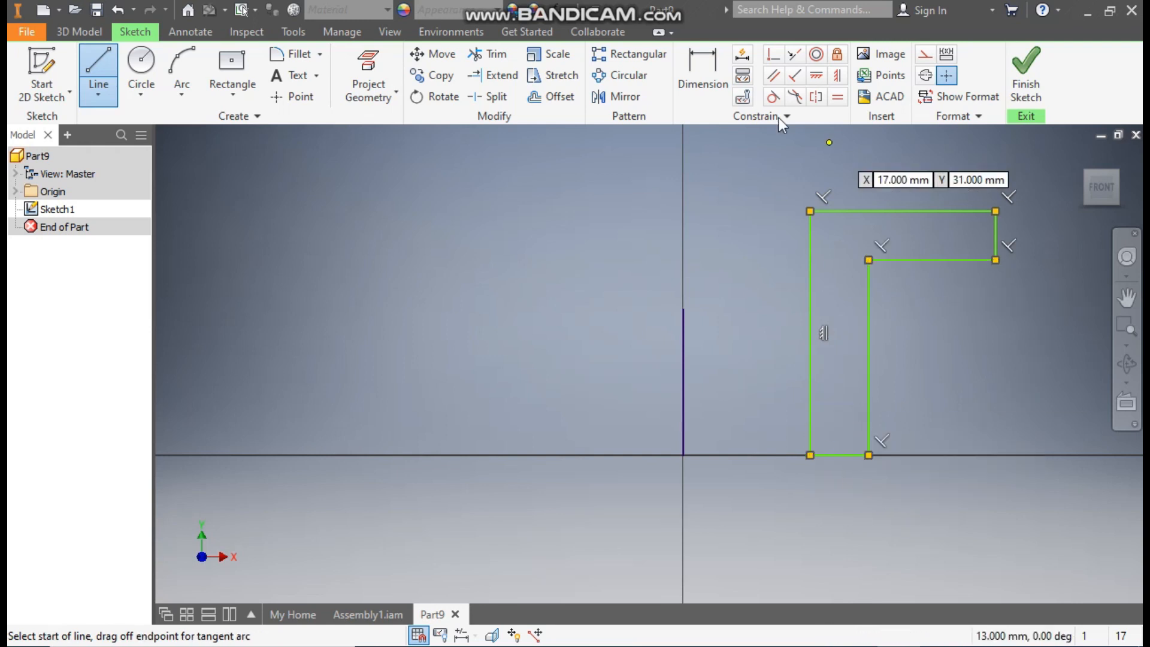
# - Dimension the thickness of the profile's flange at its outer end as 3 mm
pyautogui.click(718, 96)
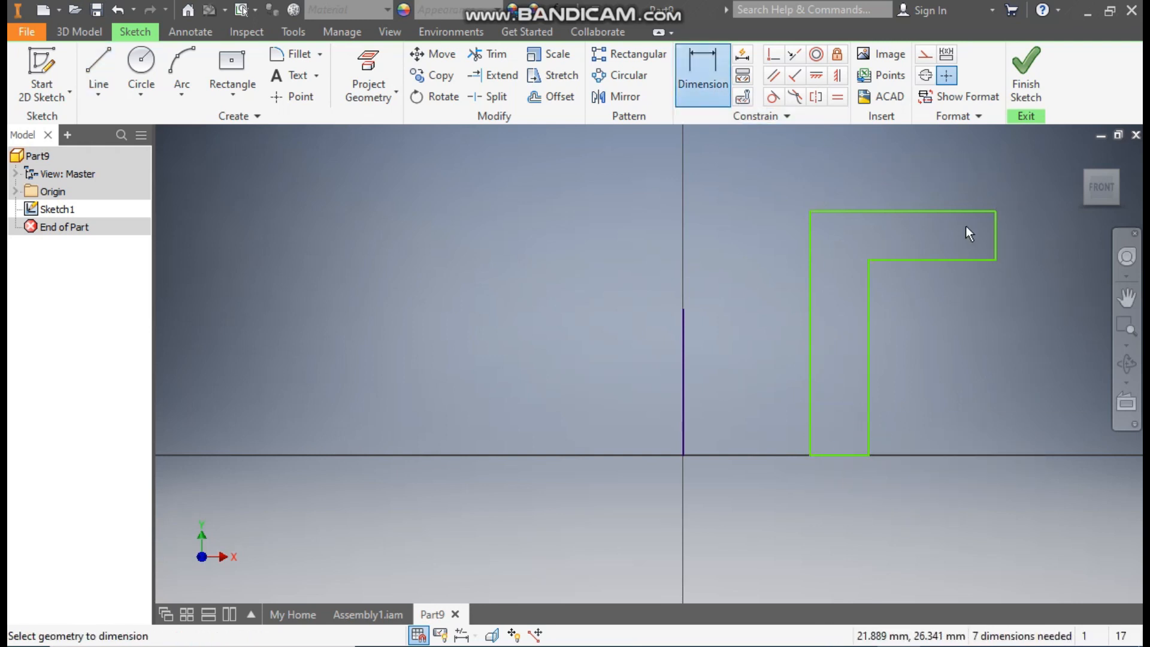
pyautogui.click(996, 233)
pyautogui.click(1024, 231)
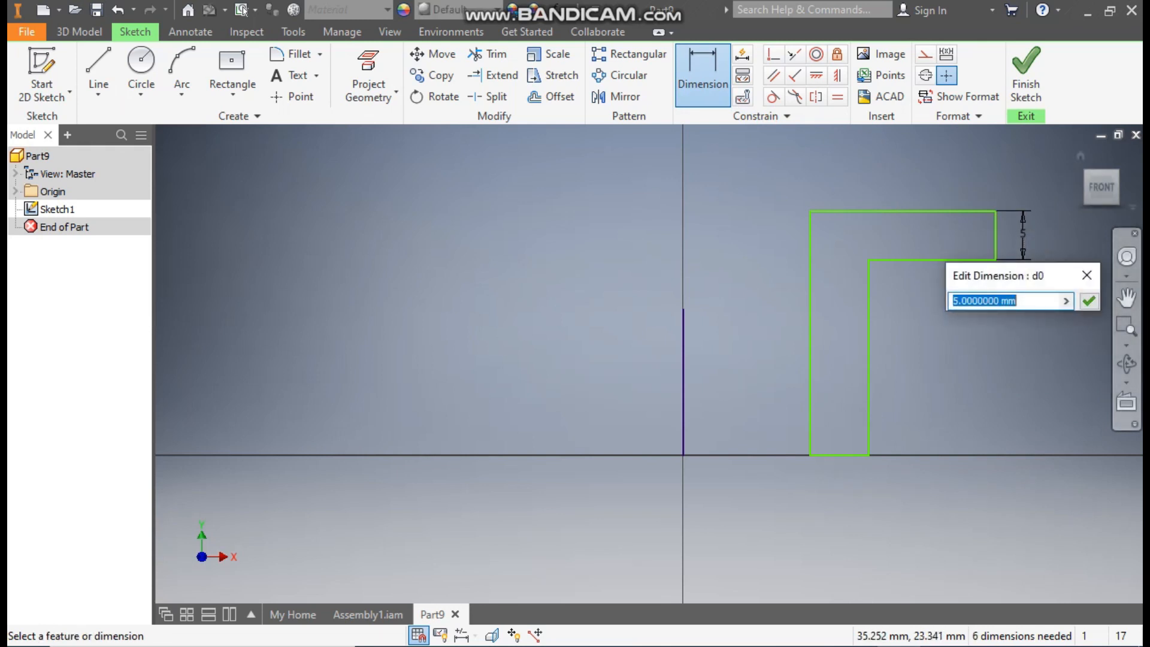
pyautogui.write('3')
pyautogui.press('Return')
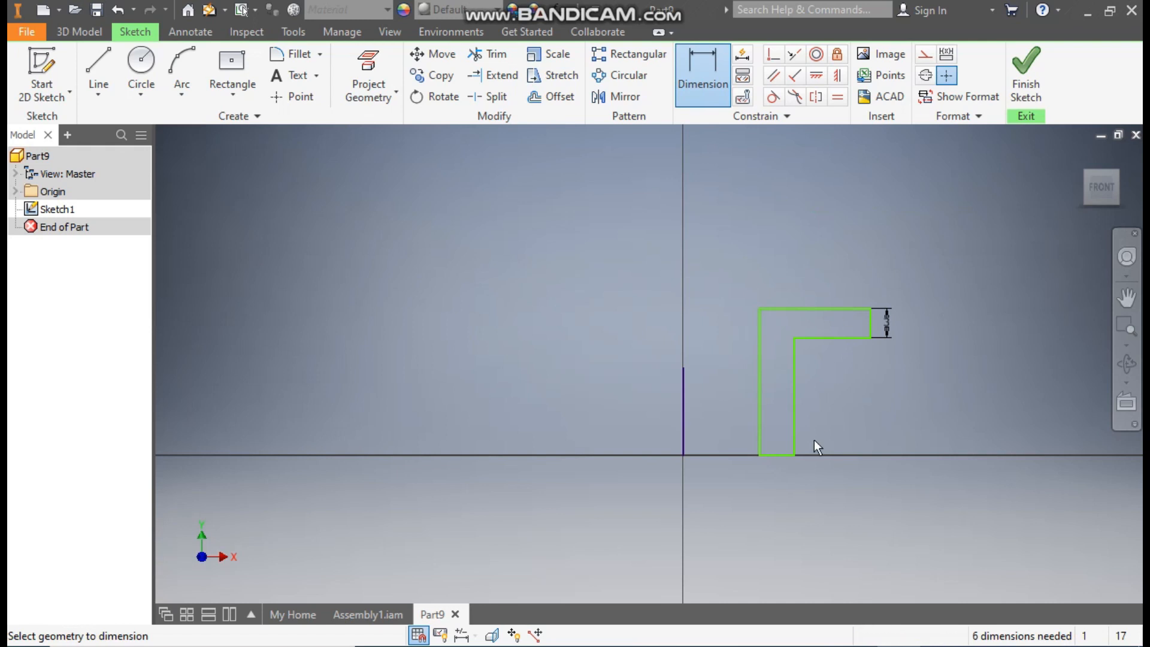
# - Dimension the profile's overall height from its bottom edge to its top edge as 31 mm
pyautogui.click(779, 455)
pyautogui.click(837, 309)
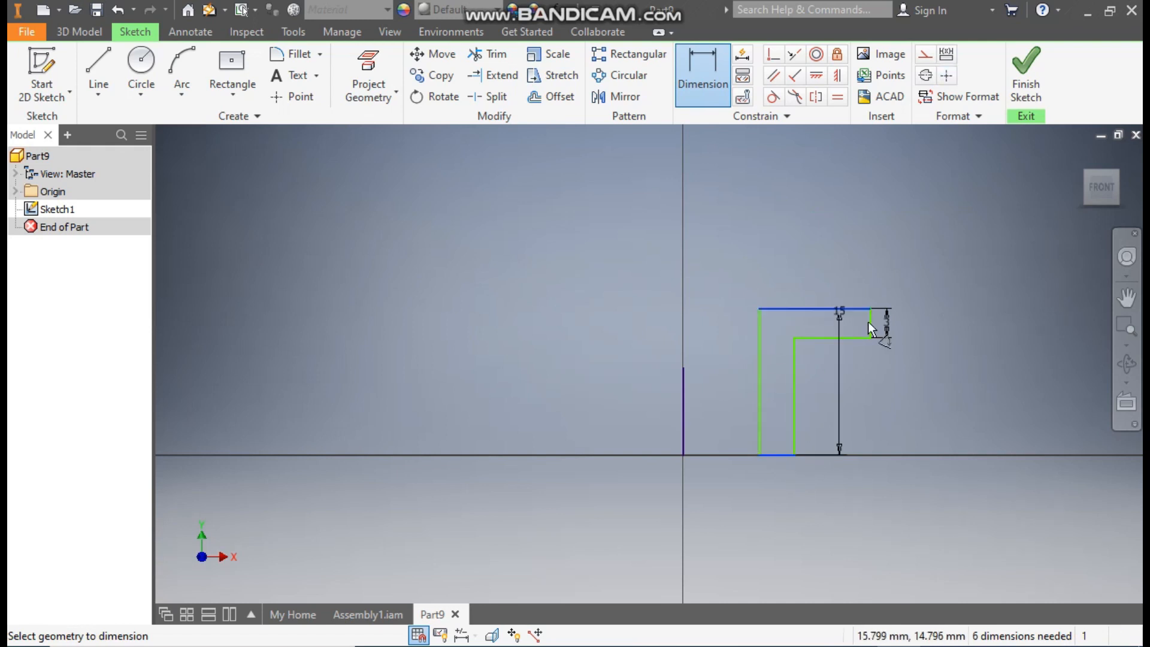
pyautogui.click(979, 379)
pyautogui.write('31')
pyautogui.press('Return')
# - Dimension the distance from the vertical line at the origin to the profile's inner vertical edge as 10 mm
pyautogui.click(762, 430)
pyautogui.click(684, 439)
pyautogui.click(754, 509)
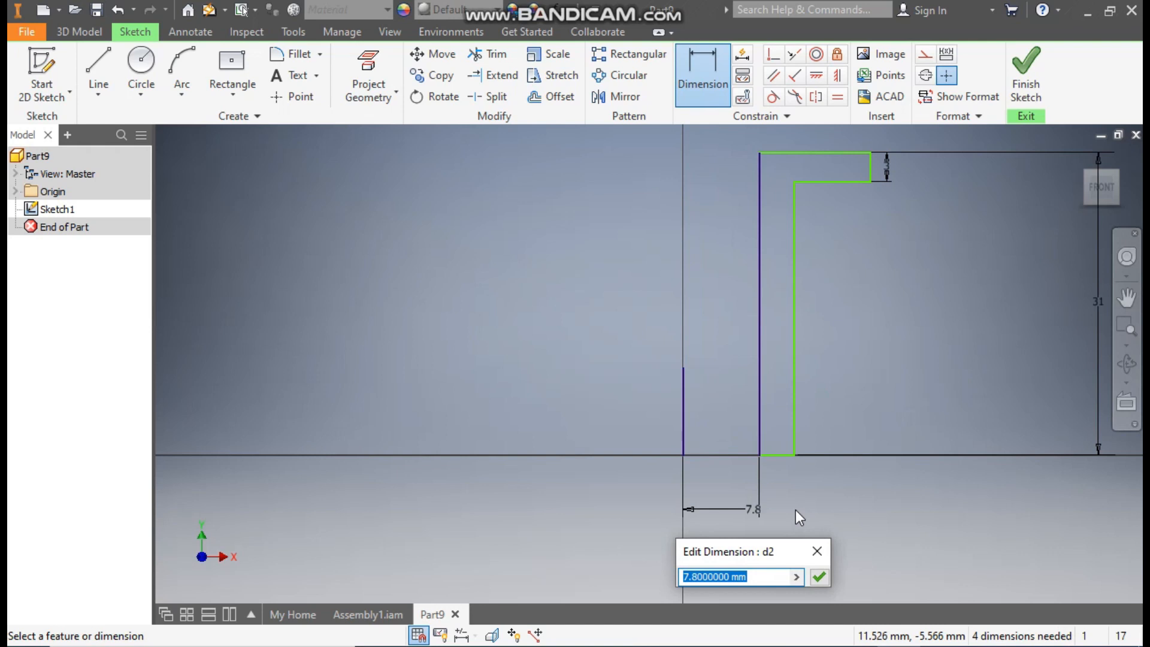
pyautogui.write('10')
pyautogui.press('Return')
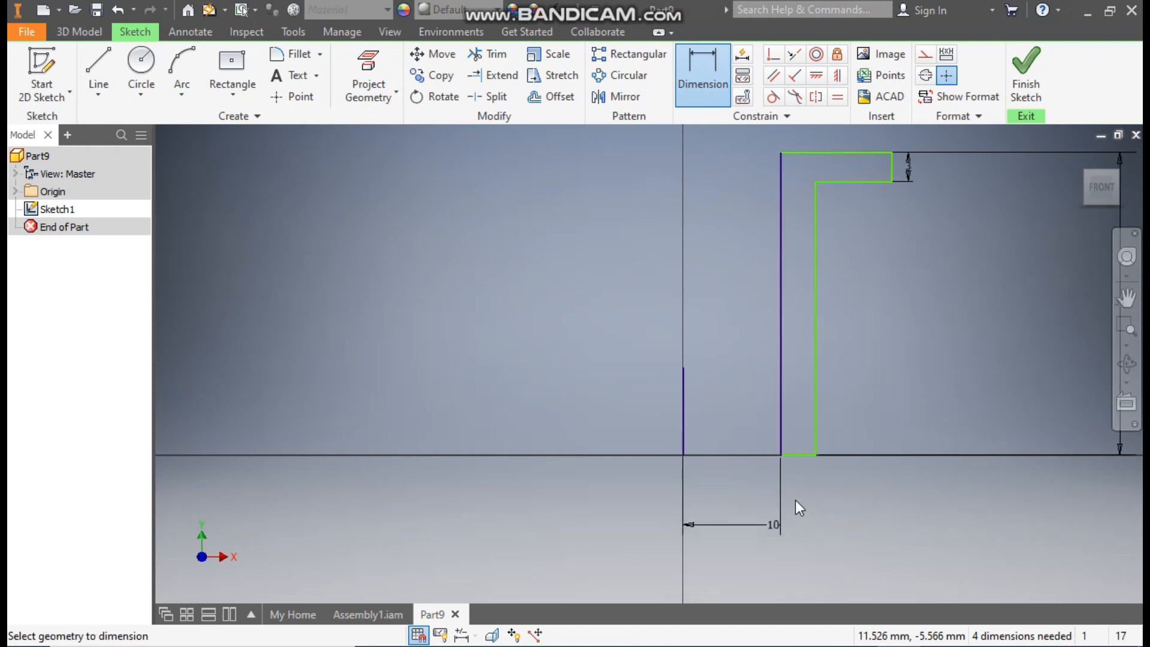
# - Dimension the distance from the vertical line at the origin to the outer edge of the profile's stem as 12.5 mm
pyautogui.click(814, 430)
pyautogui.click(682, 444)
pyautogui.click(791, 574)
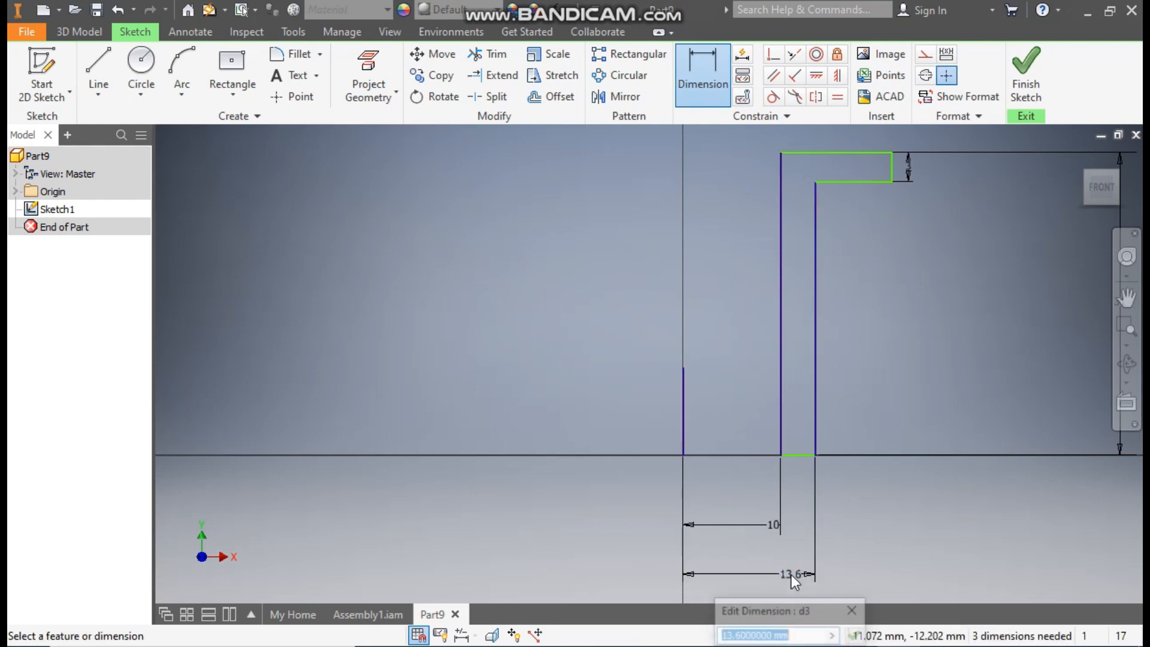
pyautogui.write('12.5')
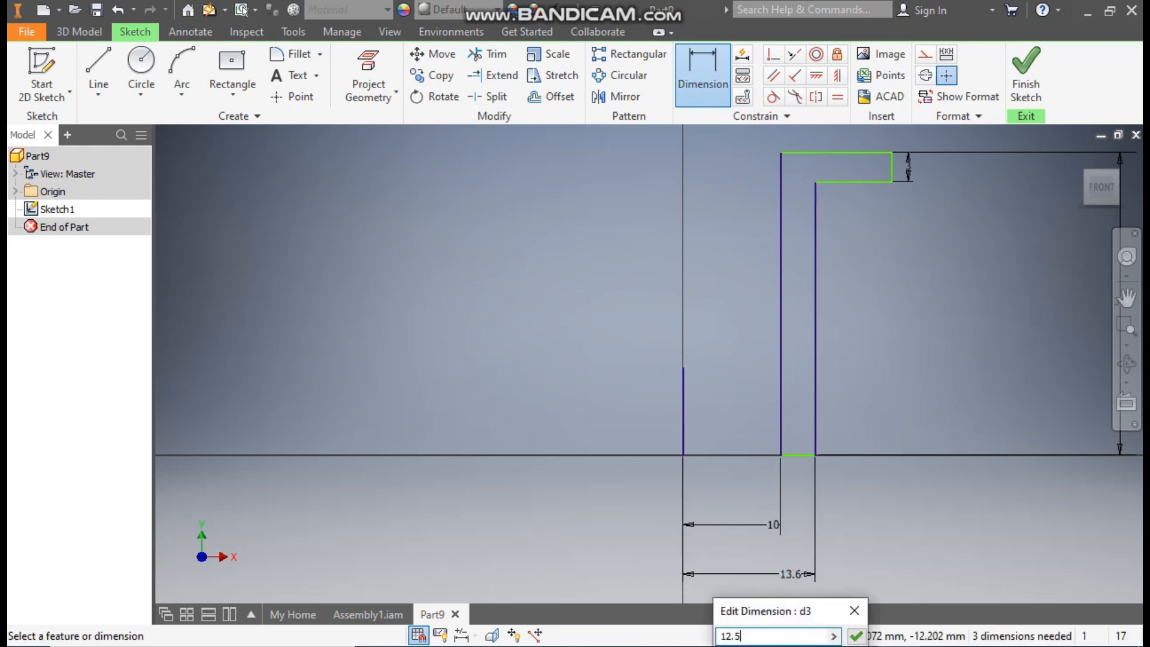
pyautogui.press('Return')
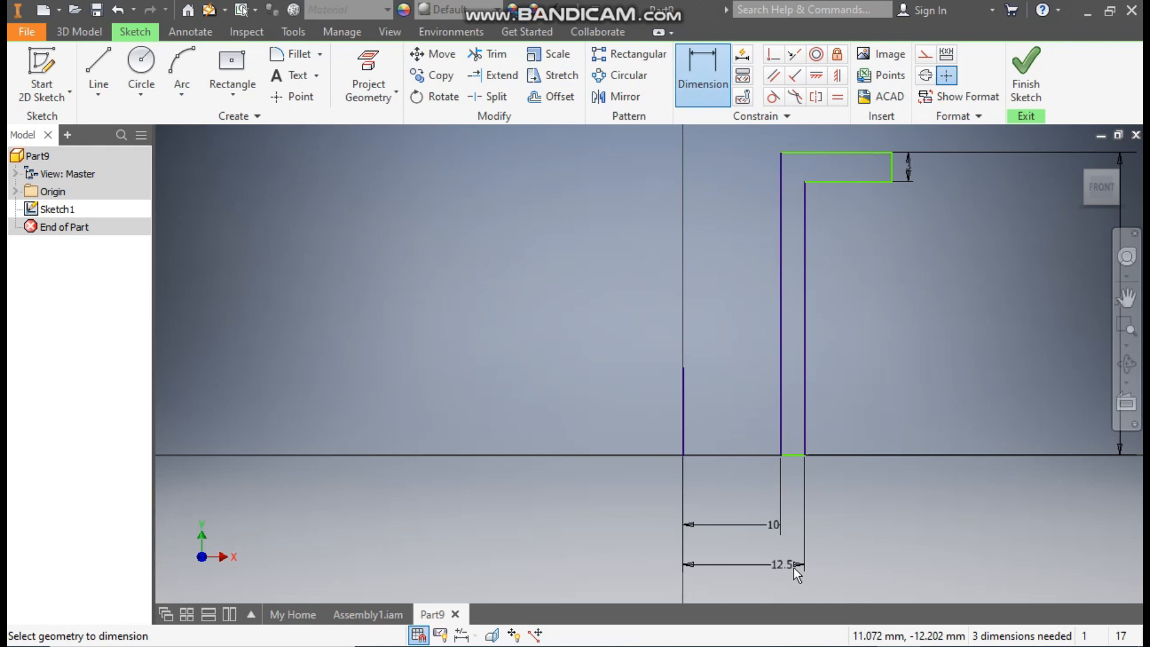
# - Dimension the distance from the vertical line at the origin to the flange's outer end as 15 mm
pyautogui.click(895, 174)
pyautogui.click(682, 384)
pyautogui.click(753, 200)
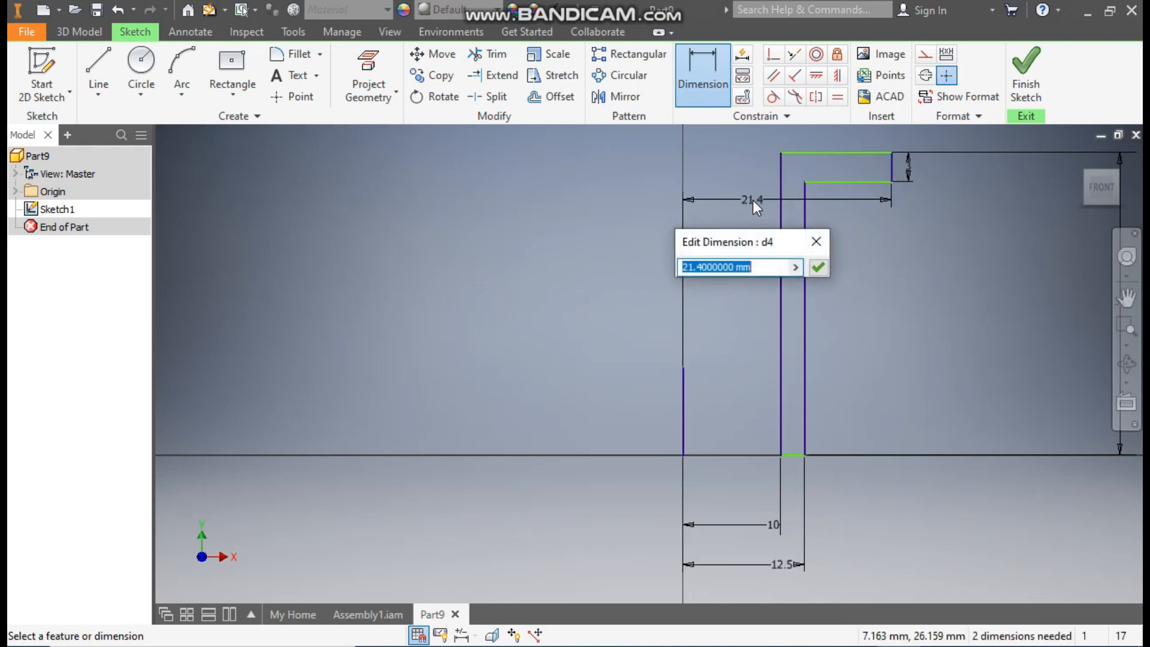
pyautogui.write('15')
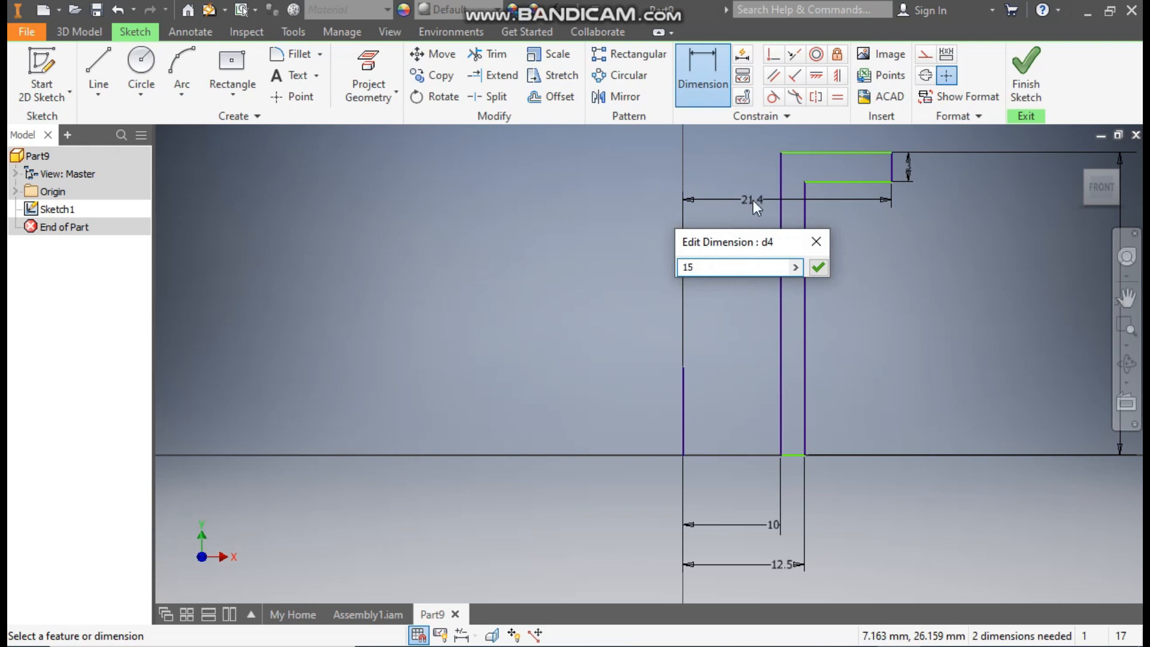
pyautogui.press('Return')
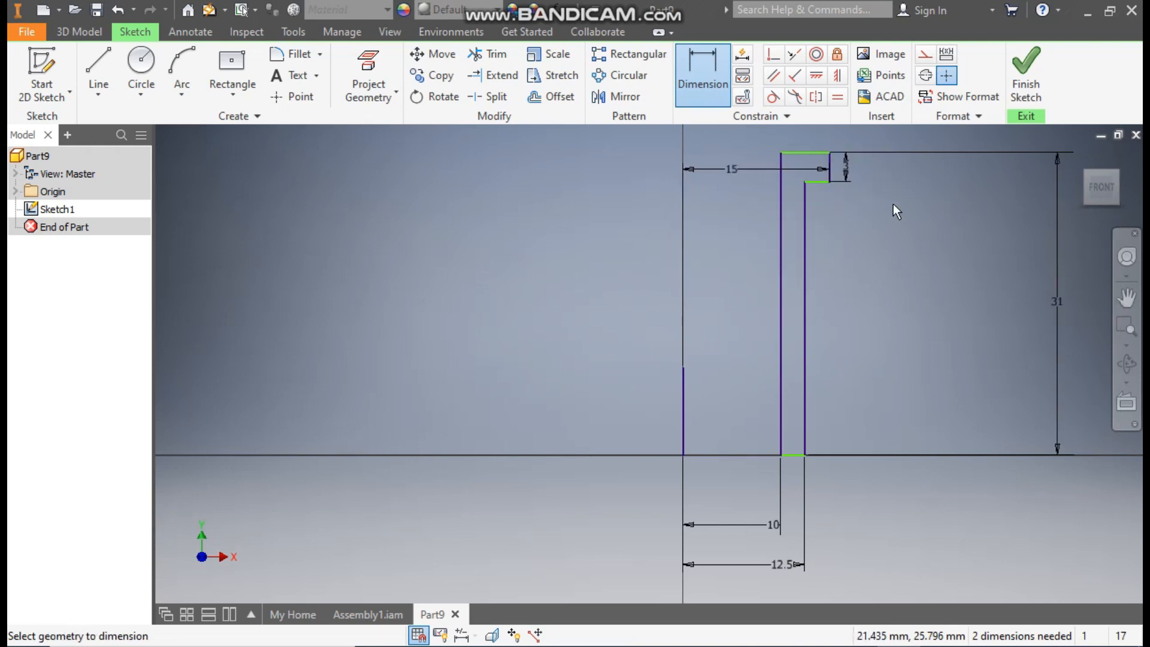
pyautogui.press('Escape')
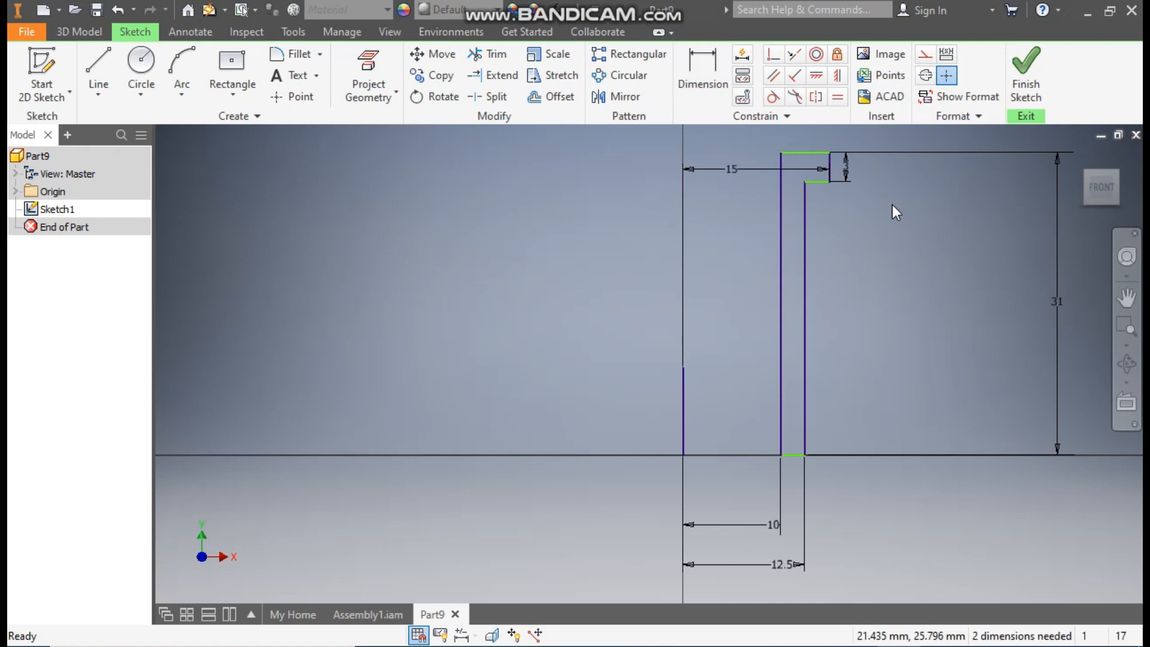
# - Apply a horizontal constraint between the profile's lower inner corner and the origin
pyautogui.click(817, 83)
pyautogui.click(783, 458)
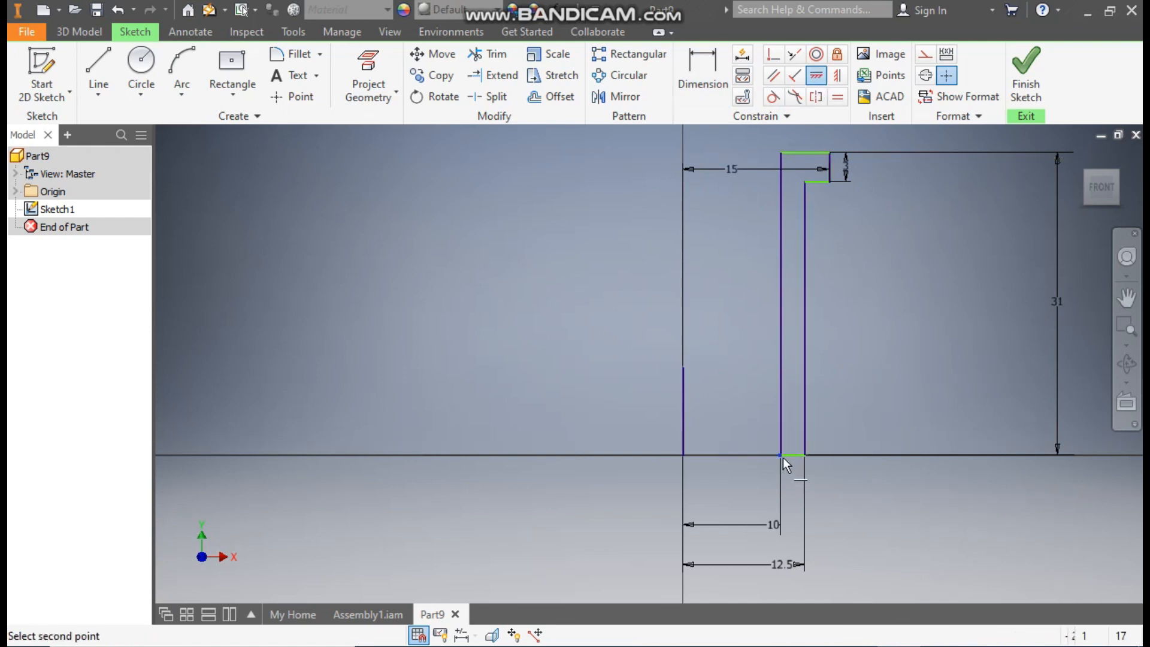
pyautogui.click(681, 453)
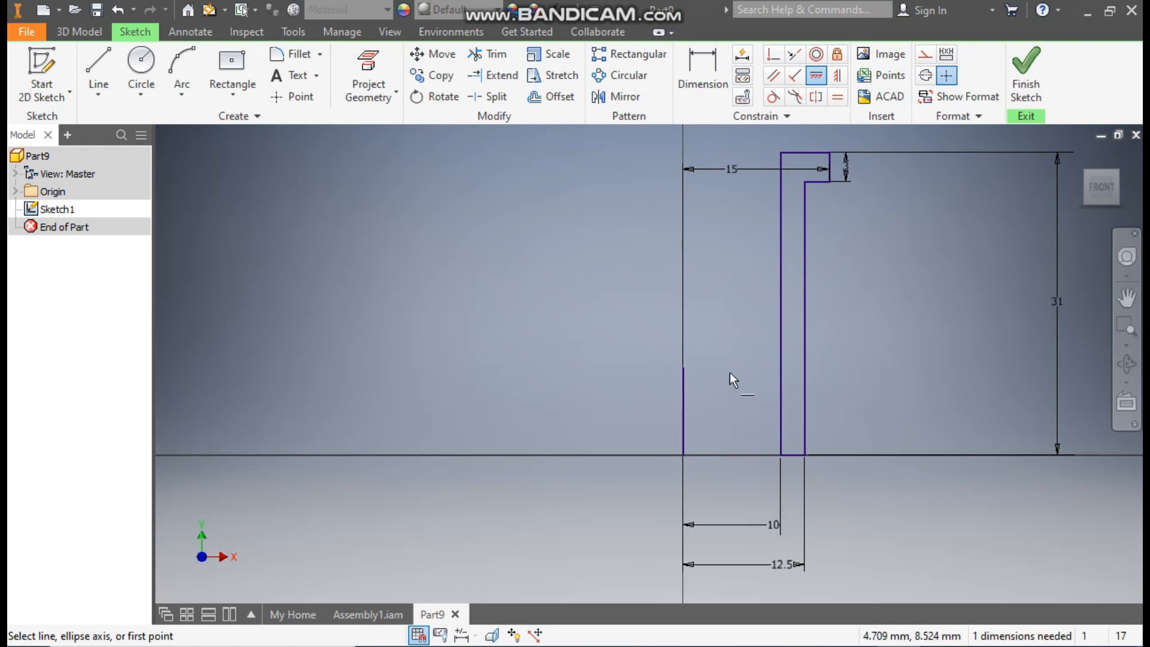
pyautogui.press('Escape')
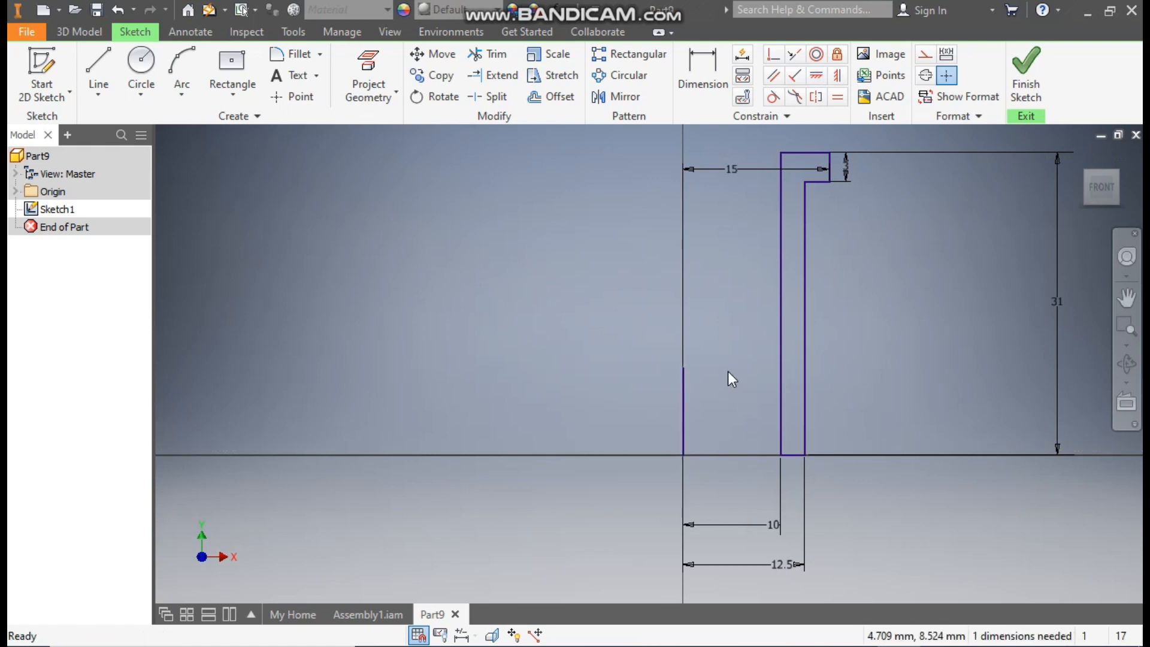
# - Convert the vertical line at the origin to construction geometry
pyautogui.click(687, 384)
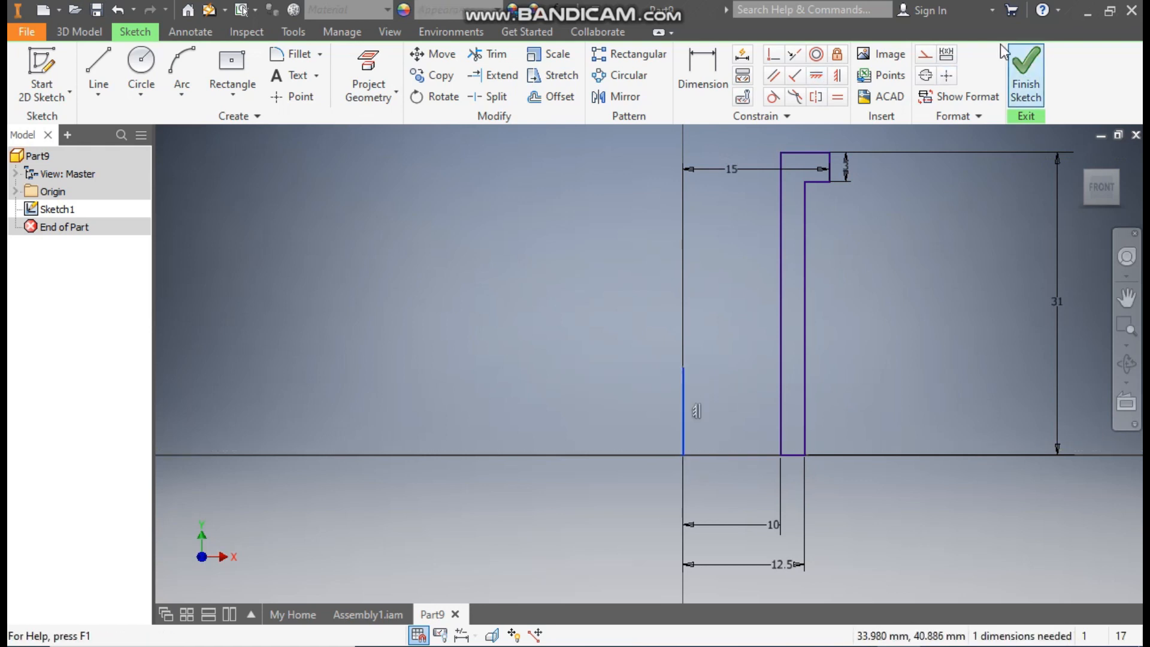
pyautogui.click(926, 60)
pyautogui.scroll(2, 882, 280)
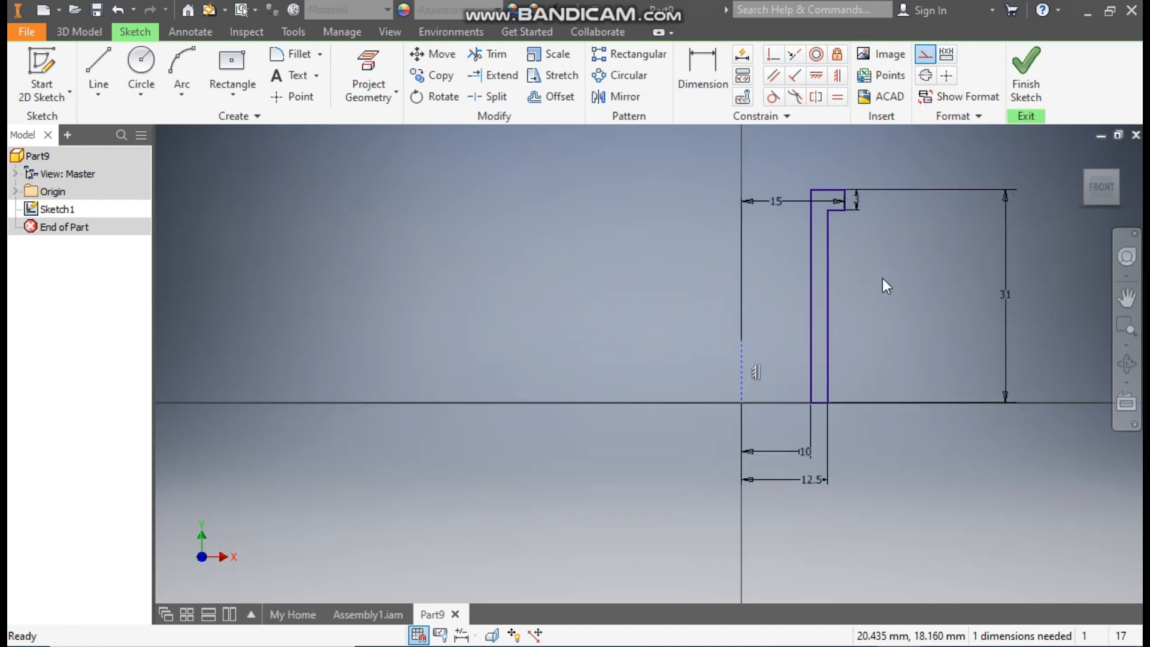
# - Revolve the closed flanged bush profile a full turn around the vertical centerline as a solid
pyautogui.click(79, 31)
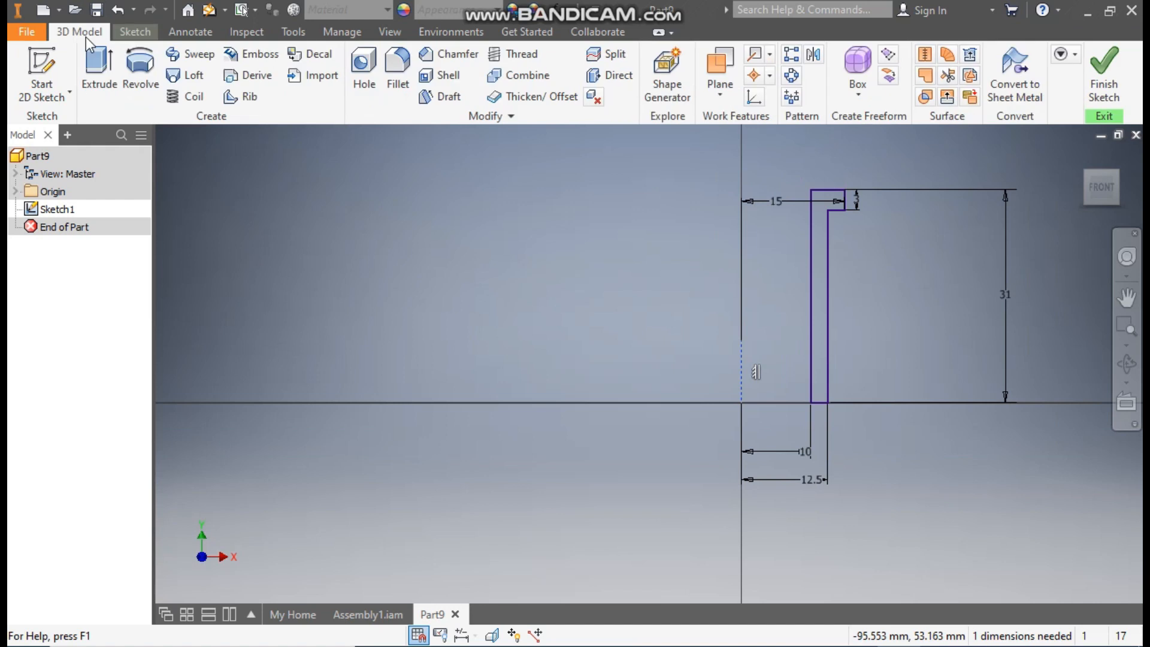
pyautogui.click(141, 69)
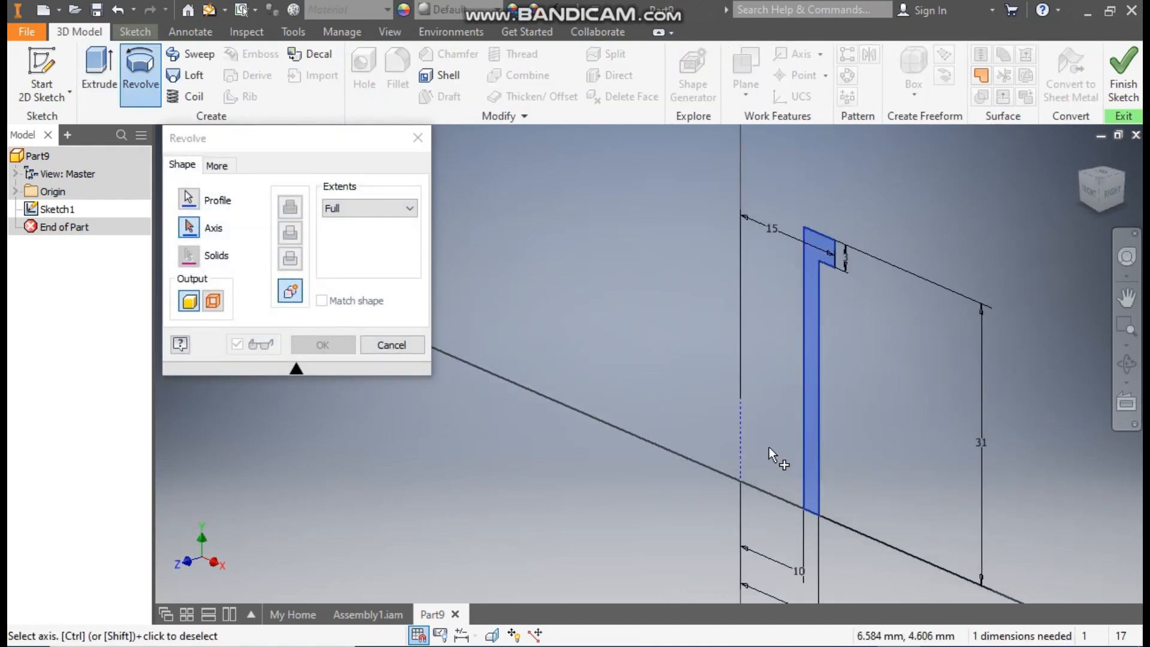
pyautogui.click(744, 434)
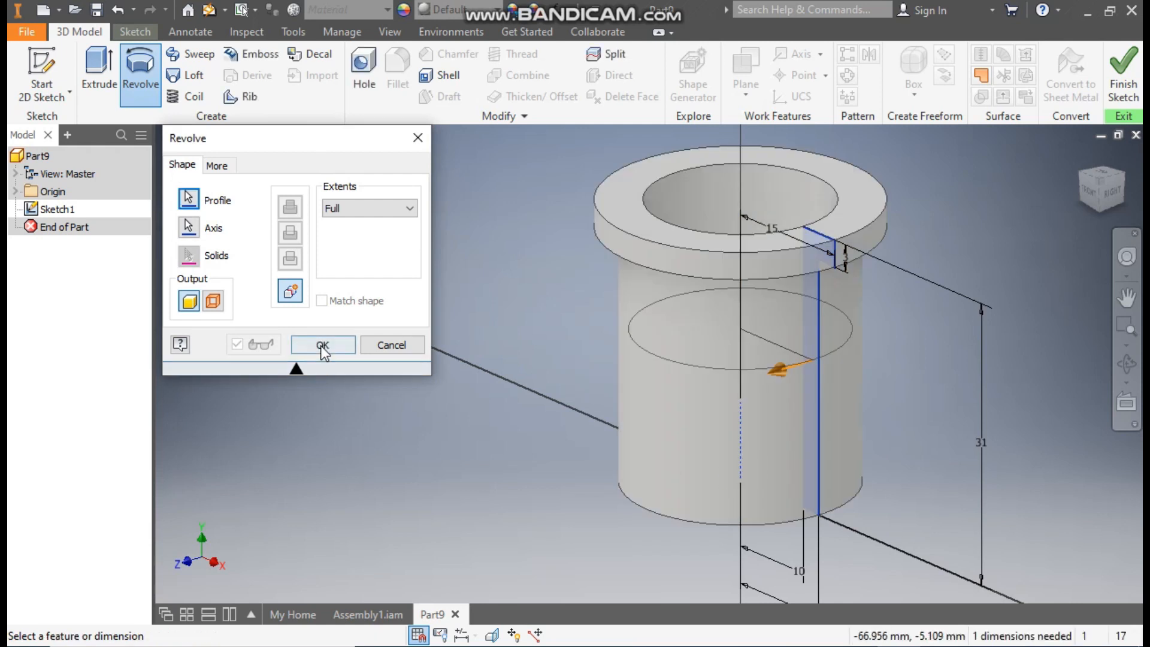
pyautogui.click(319, 345)
pyautogui.moveTo(465, 268); pyautogui.dragTo(523, 269, button='middle')
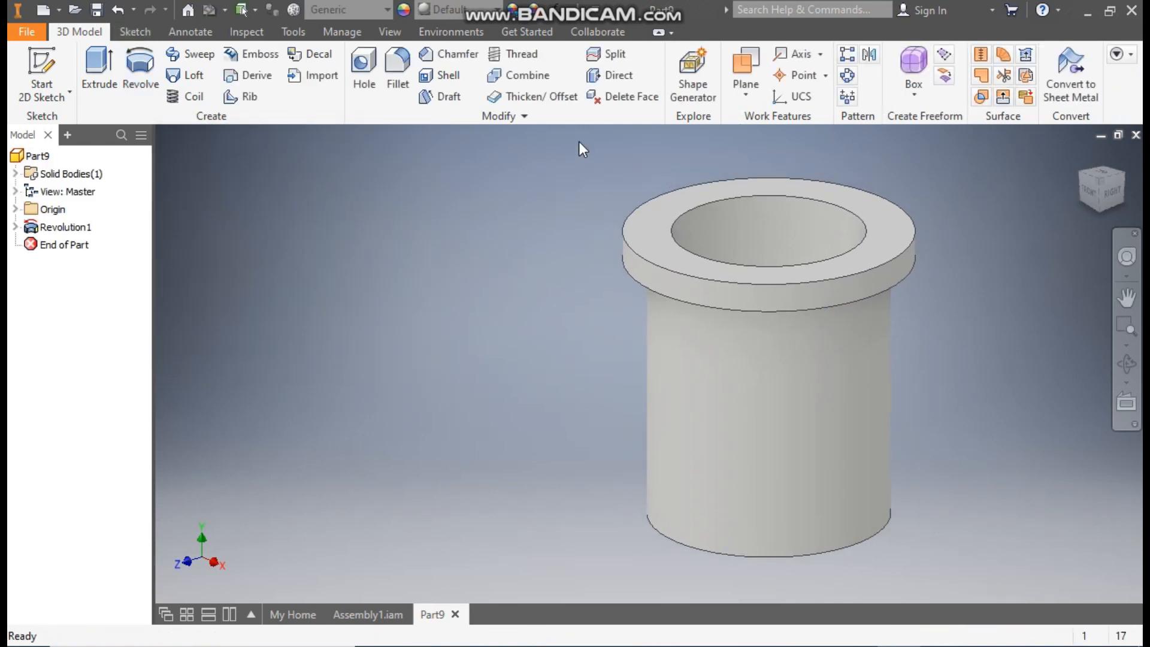
# - Apply the Iron Gray appearance to the revolved bush
pyautogui.click(442, 13)
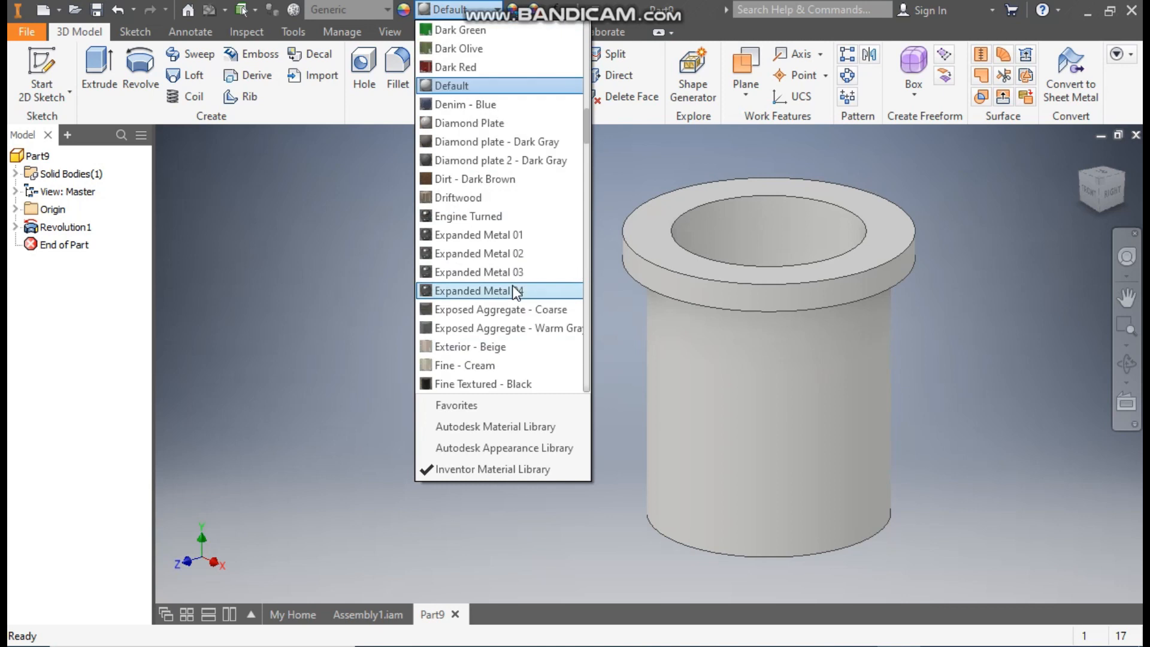
pyautogui.scroll(-12, 516, 292)
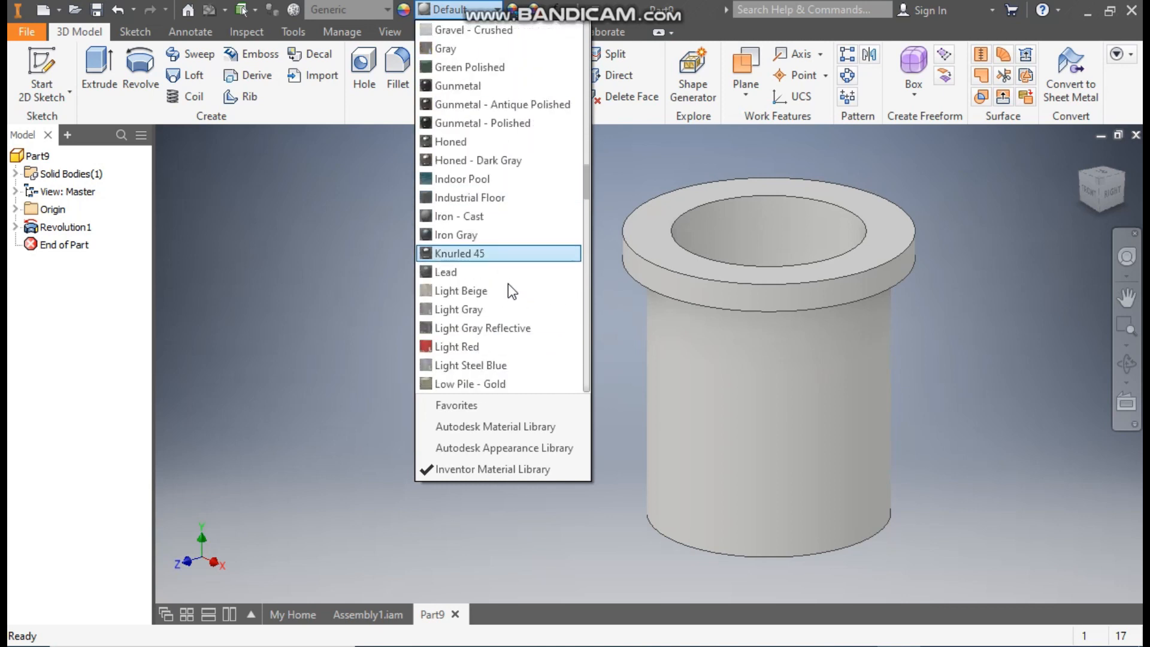
pyautogui.click(510, 239)
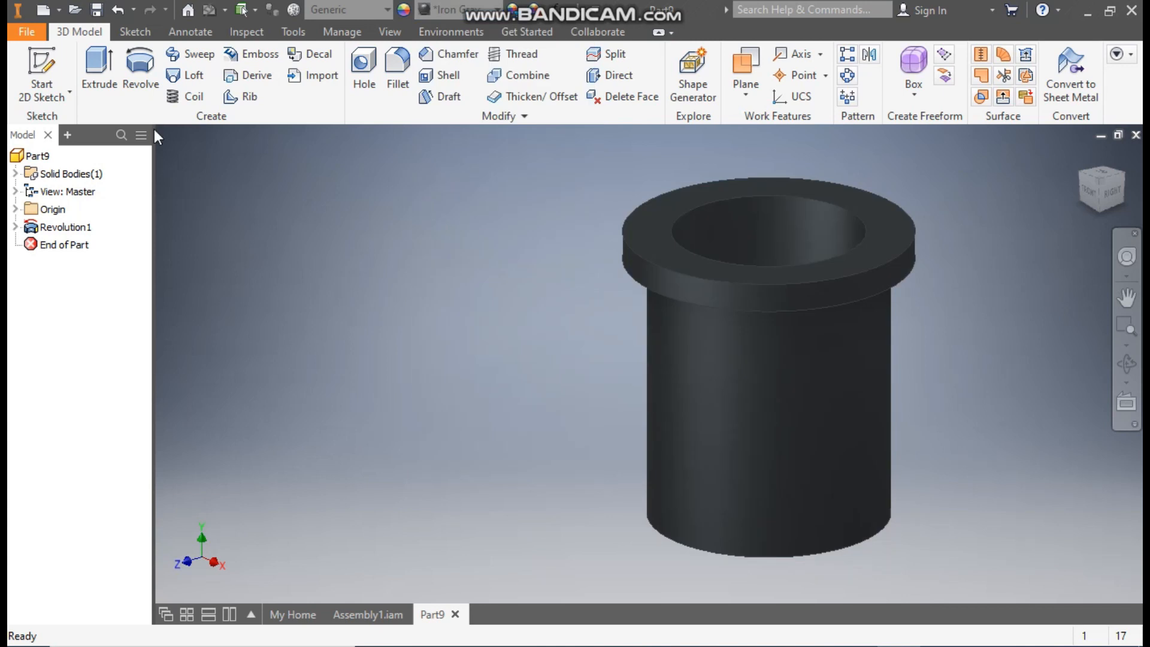
# - Save the part as BUSH in the ASSY folder and close it
pyautogui.click(96, 9)
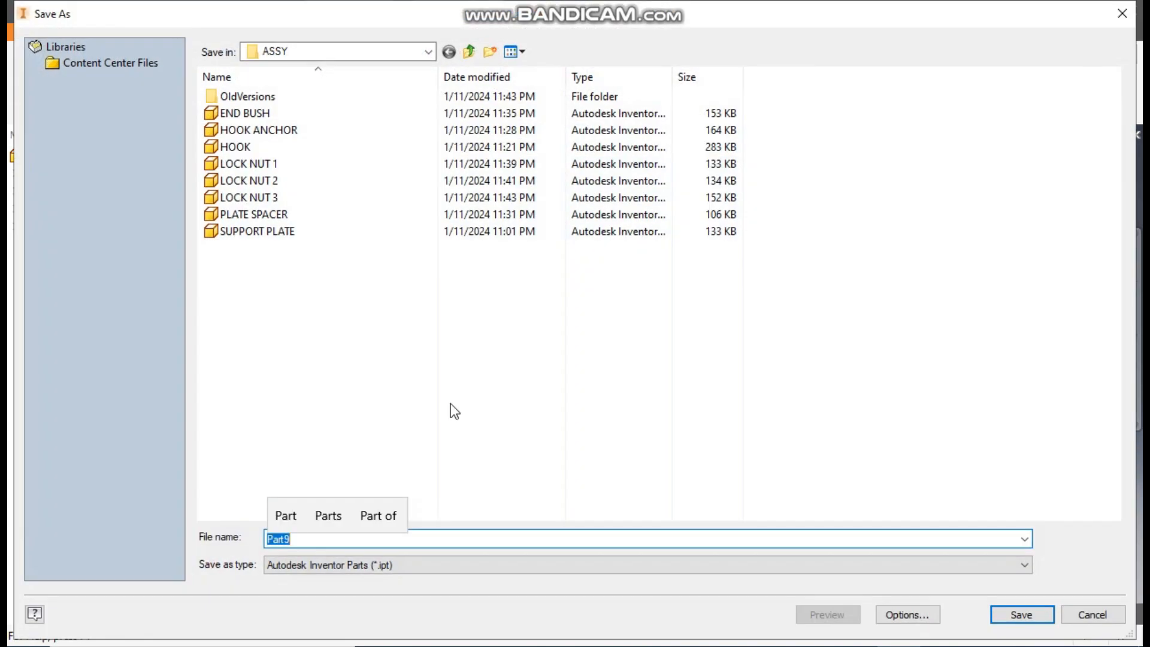
pyautogui.write('BUSH')
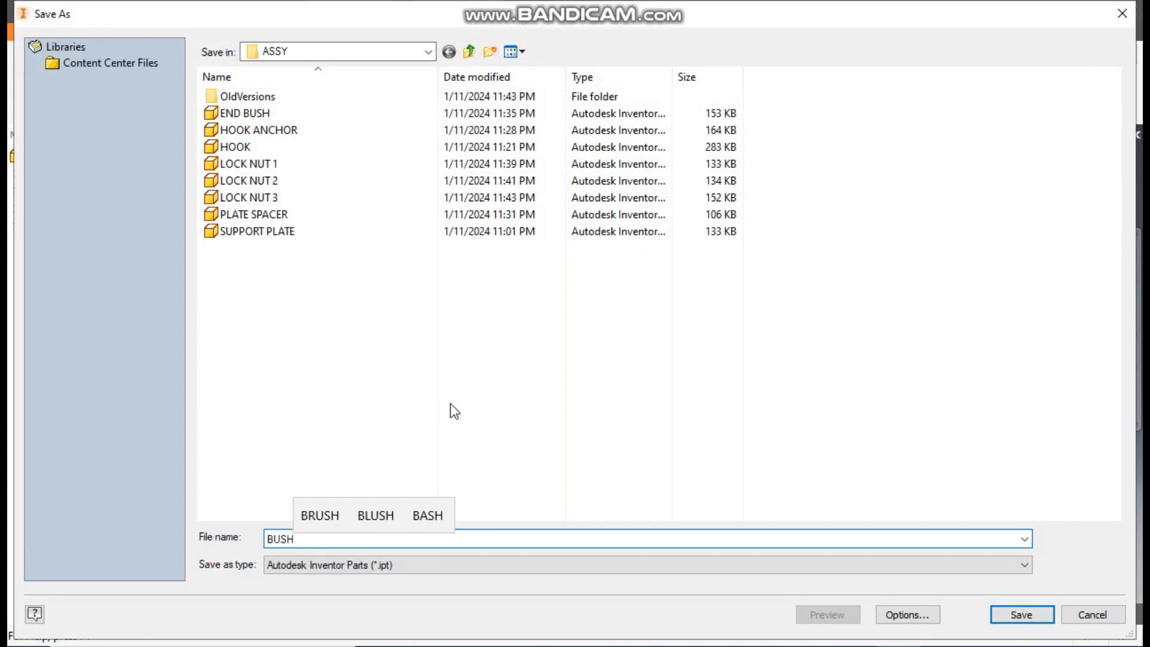
pyautogui.press('Return')
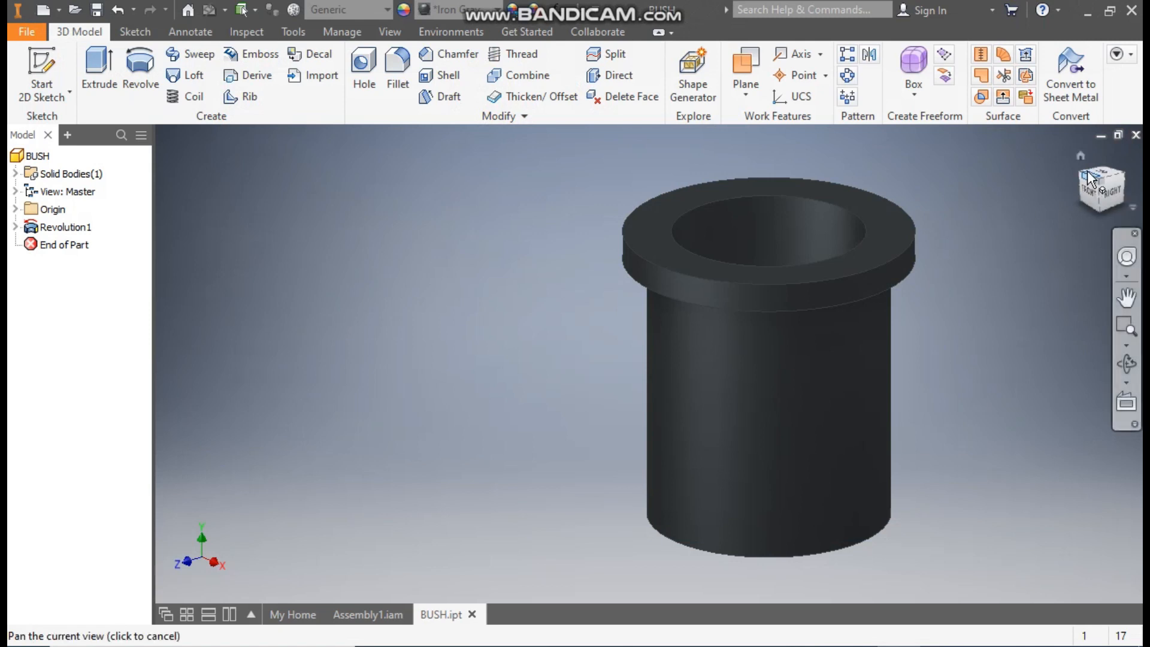
pyautogui.click(1135, 135)
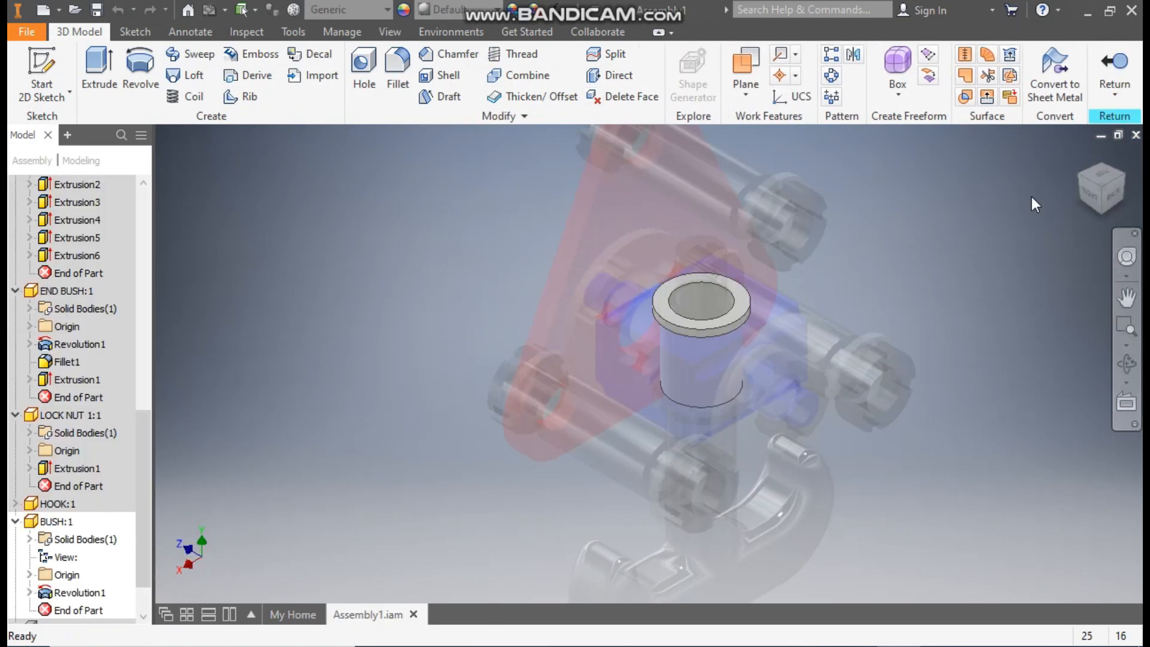
# - Return to the full assembly and open the washer behind the lower spacer's lock nut in place to examine it
pyautogui.click(1126, 96)
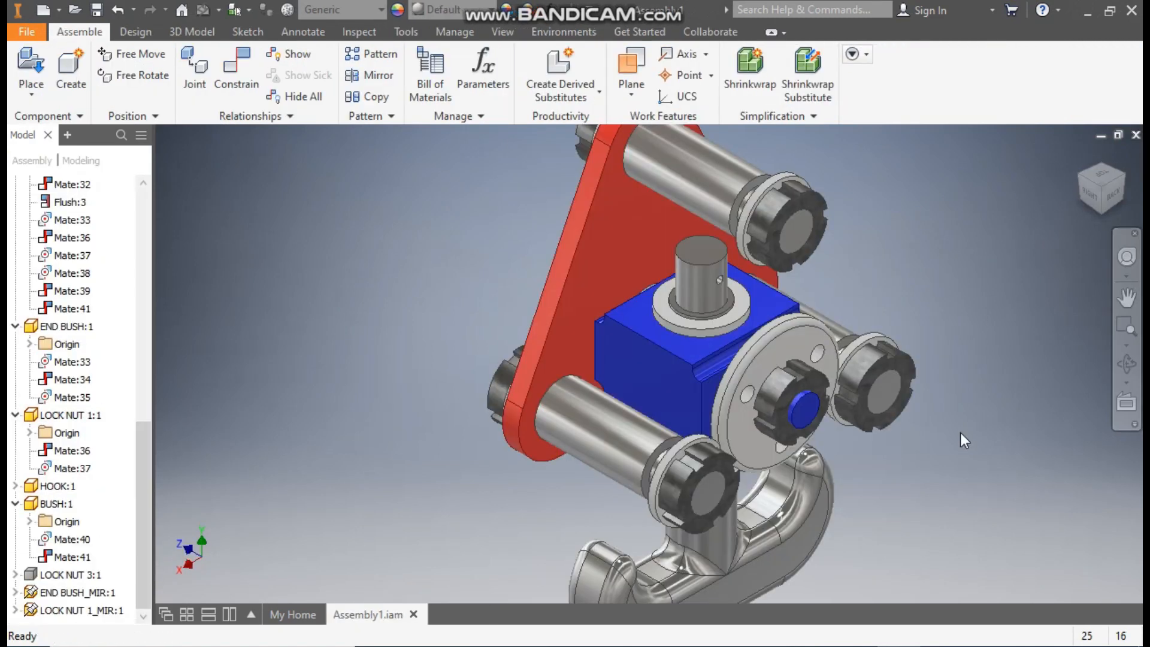
pyautogui.scroll(-3, 893, 322)
pyautogui.scroll(-5, 753, 300)
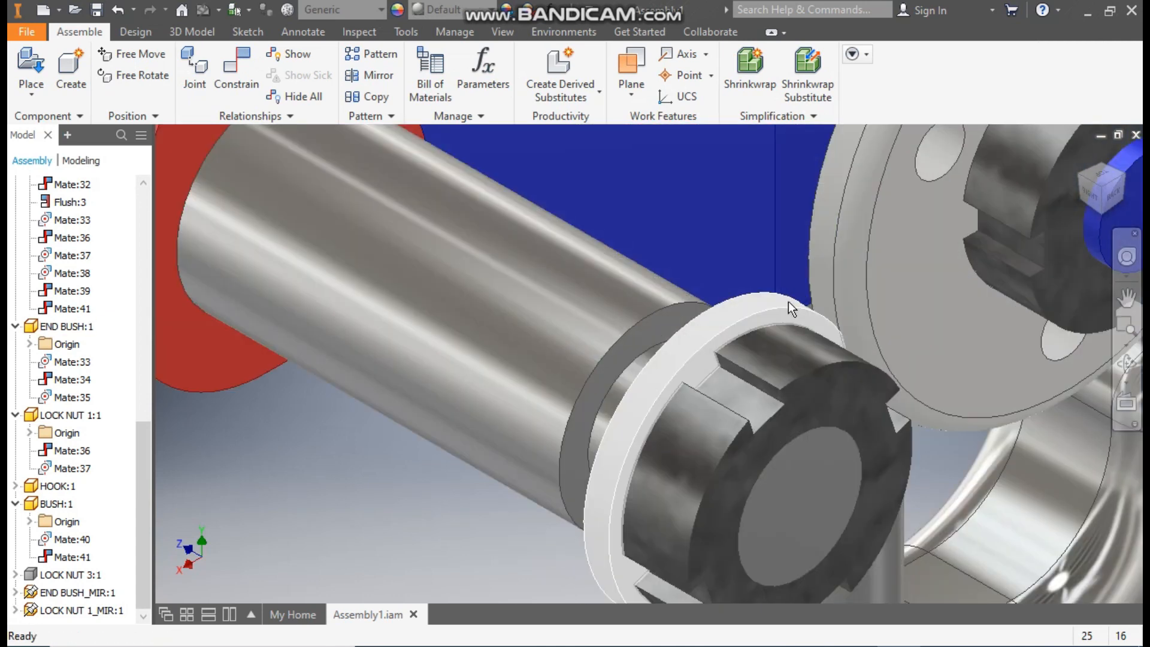
pyautogui.doubleClick(787, 300)
pyautogui.scroll(5, 787, 301)
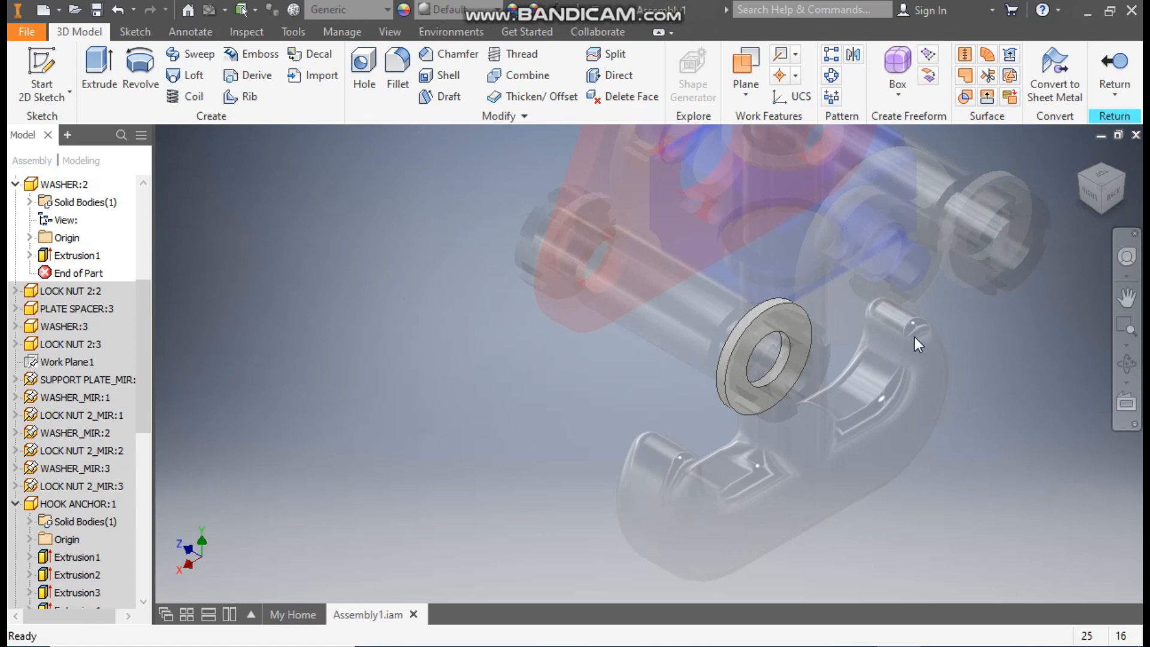
# - Create a new part from the metric Standard (mm).ipt template and start a sketch on the XY plane
pyautogui.click(42, 10)
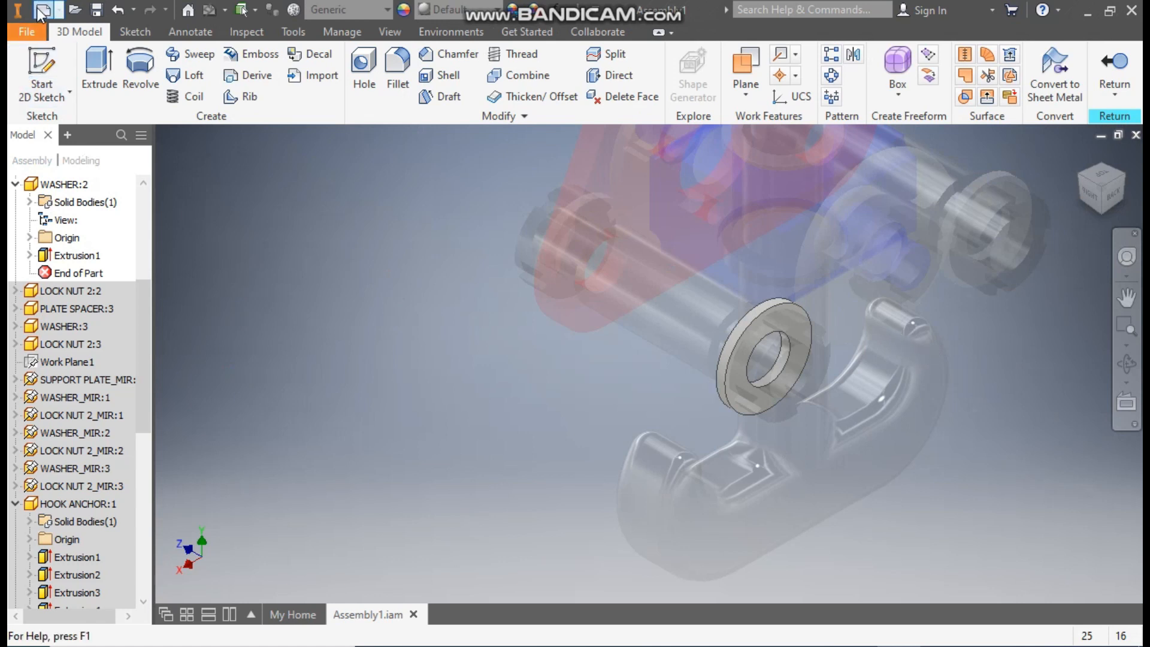
pyautogui.click(754, 207)
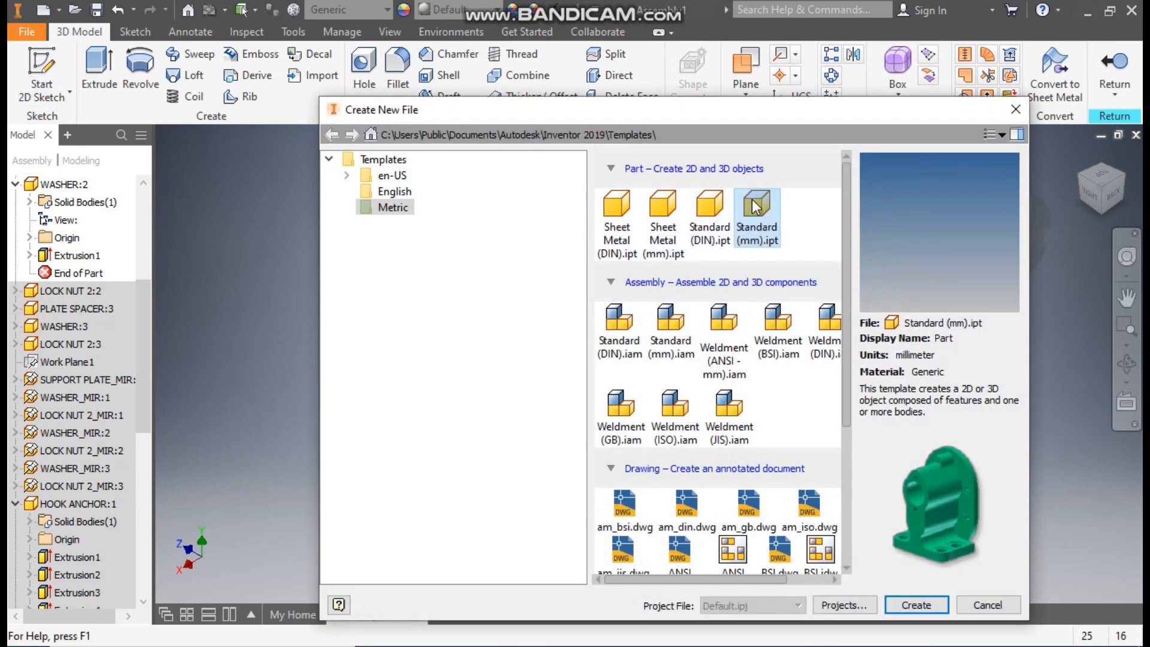
pyautogui.click(939, 608)
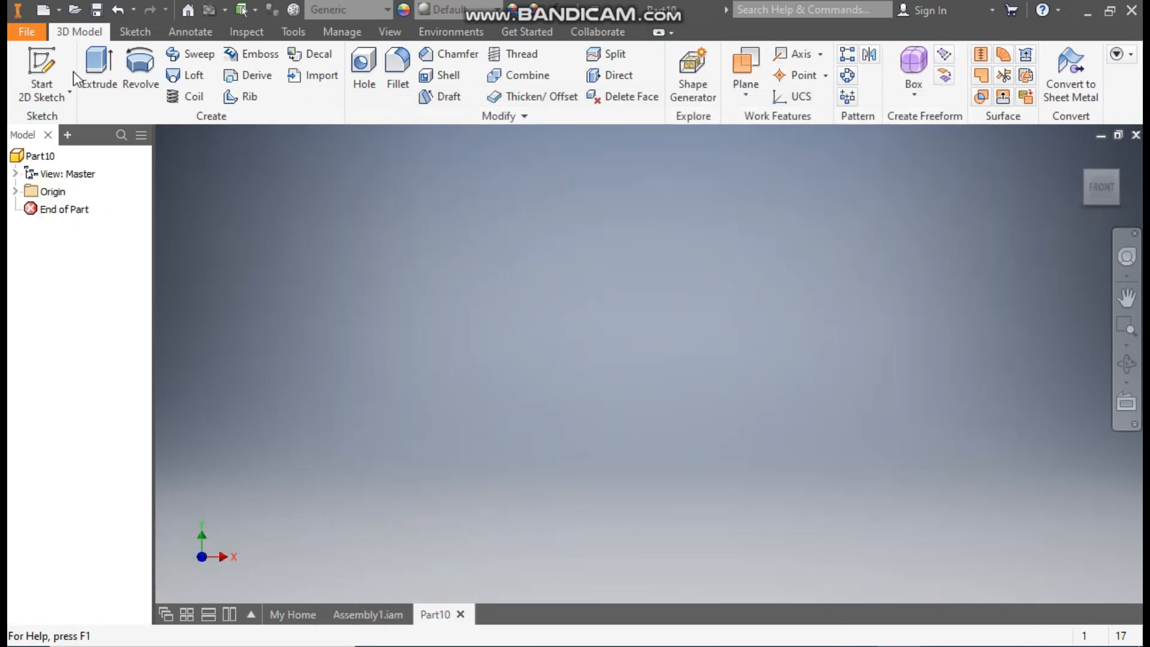
pyautogui.click(54, 71)
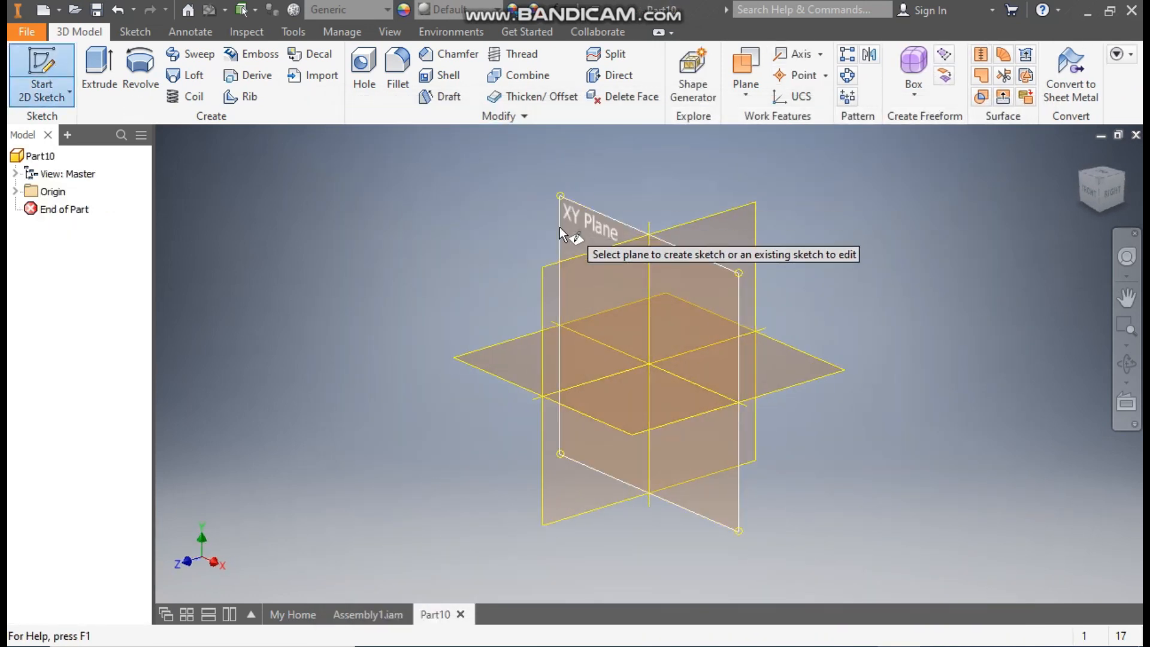
pyautogui.click(582, 220)
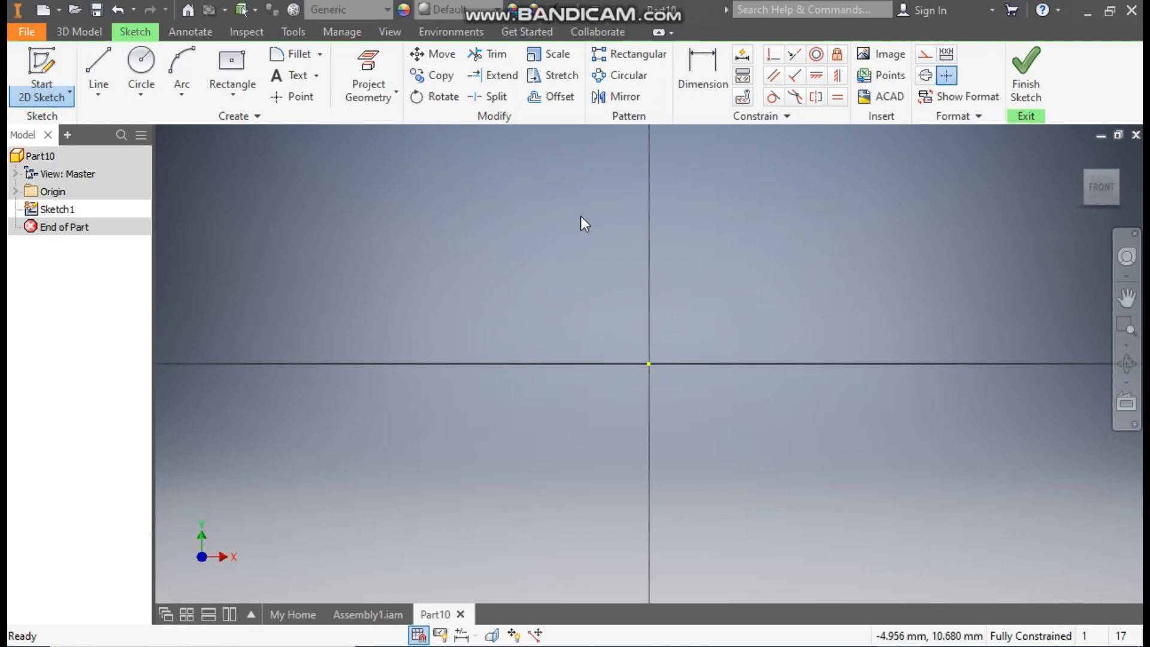
# - Draw two concentric circles centred on the origin with diameters of 30 mm and 15 mm
pyautogui.click(141, 63)
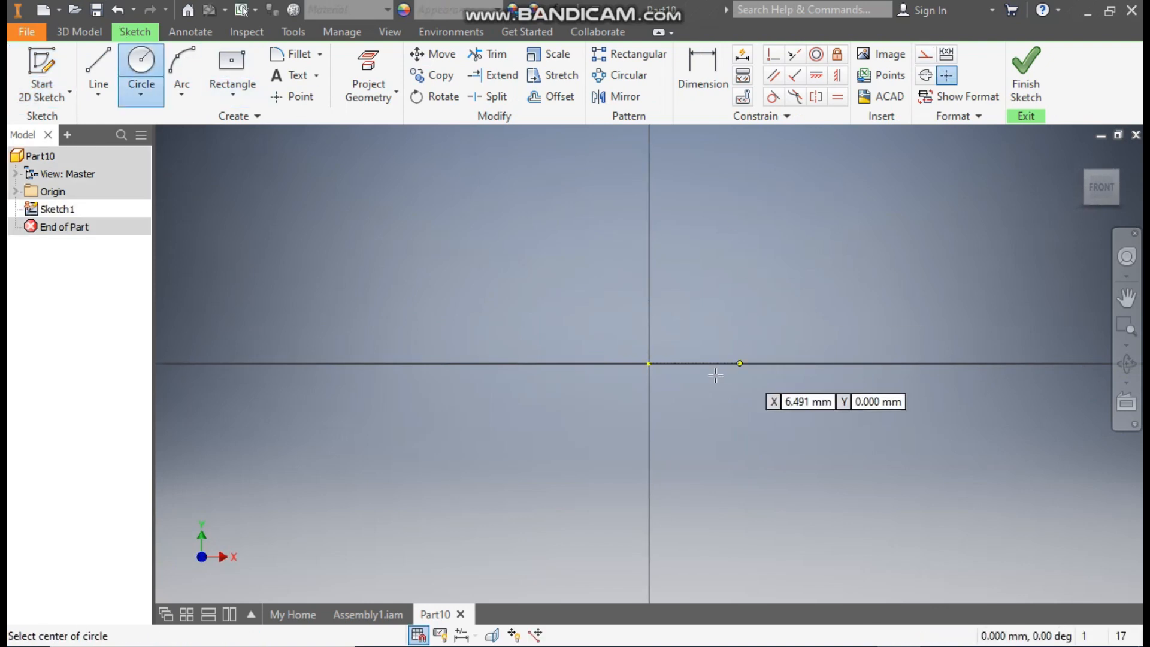
pyautogui.click(649, 363)
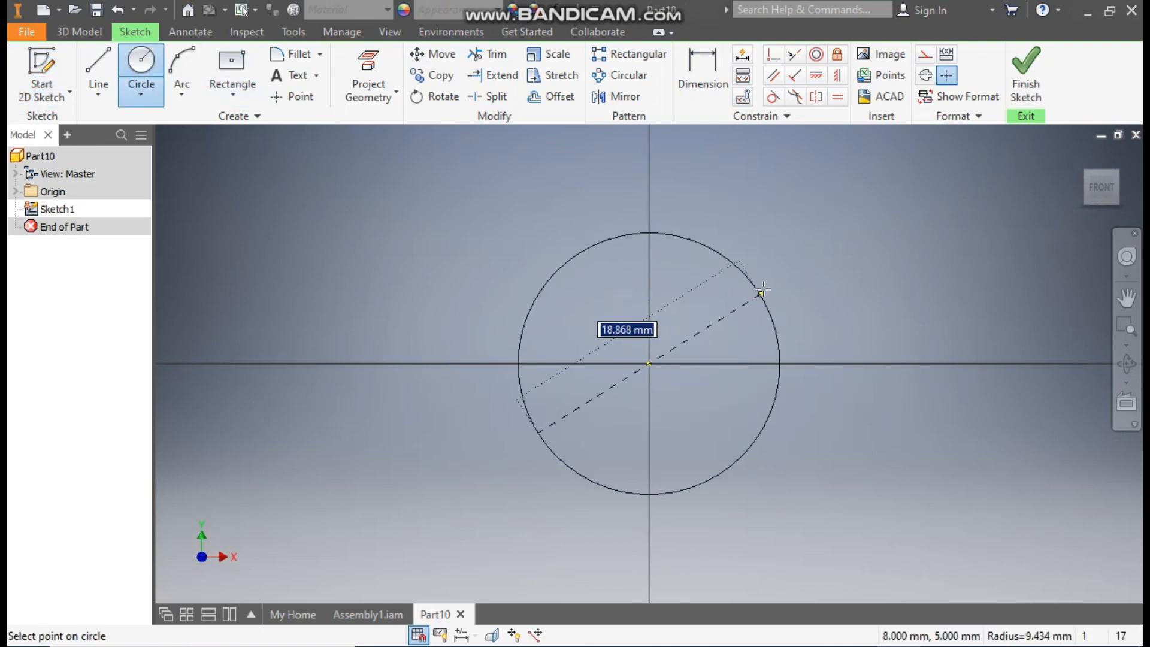
pyautogui.write('30')
pyautogui.press('Tab')
pyautogui.press('Return')
pyautogui.click(649, 364)
pyautogui.write('15')
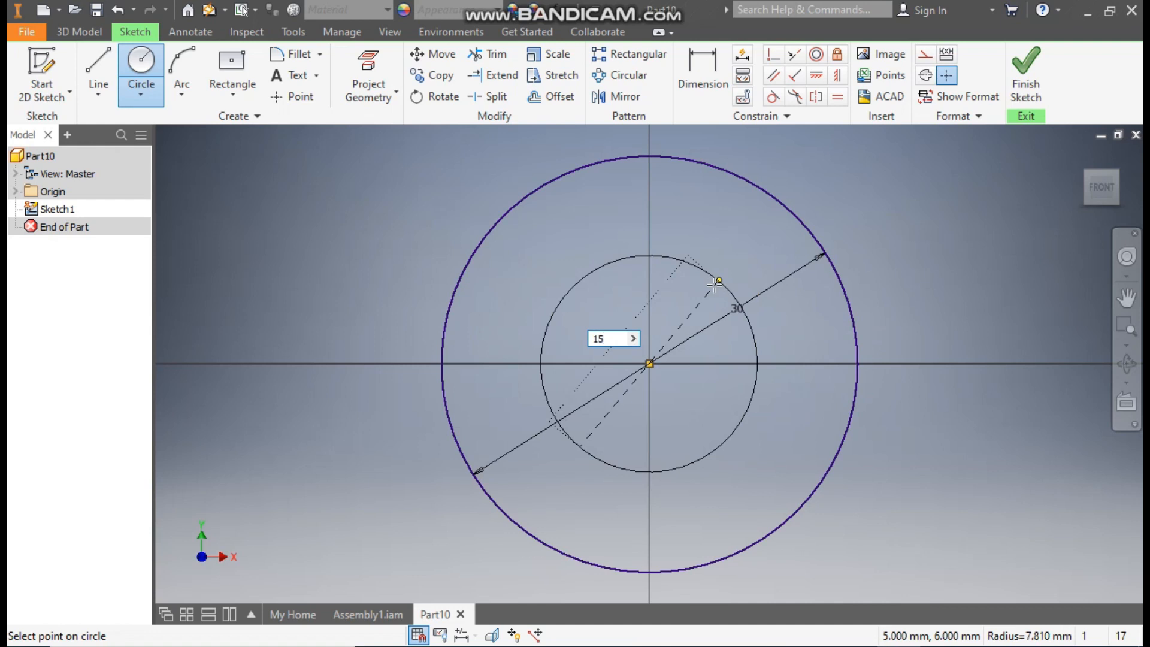
pyautogui.press('Return')
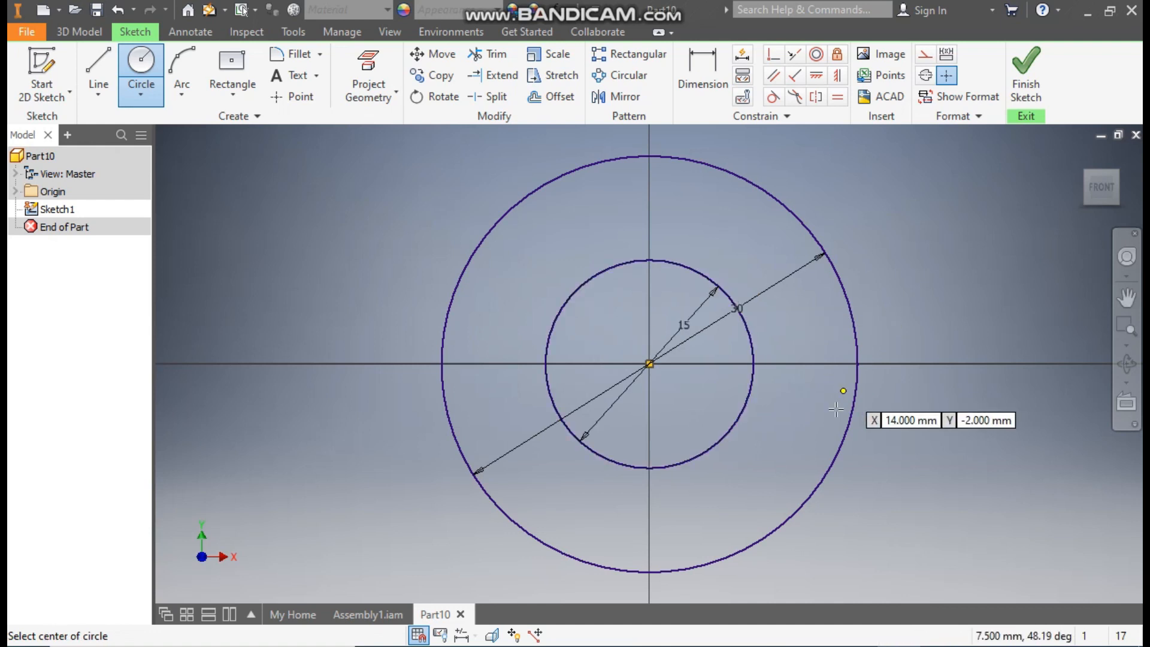
# - Extrude the ring between the two circles symmetrically to a total thickness of 2 mm
pyautogui.click(88, 35)
pyautogui.click(99, 67)
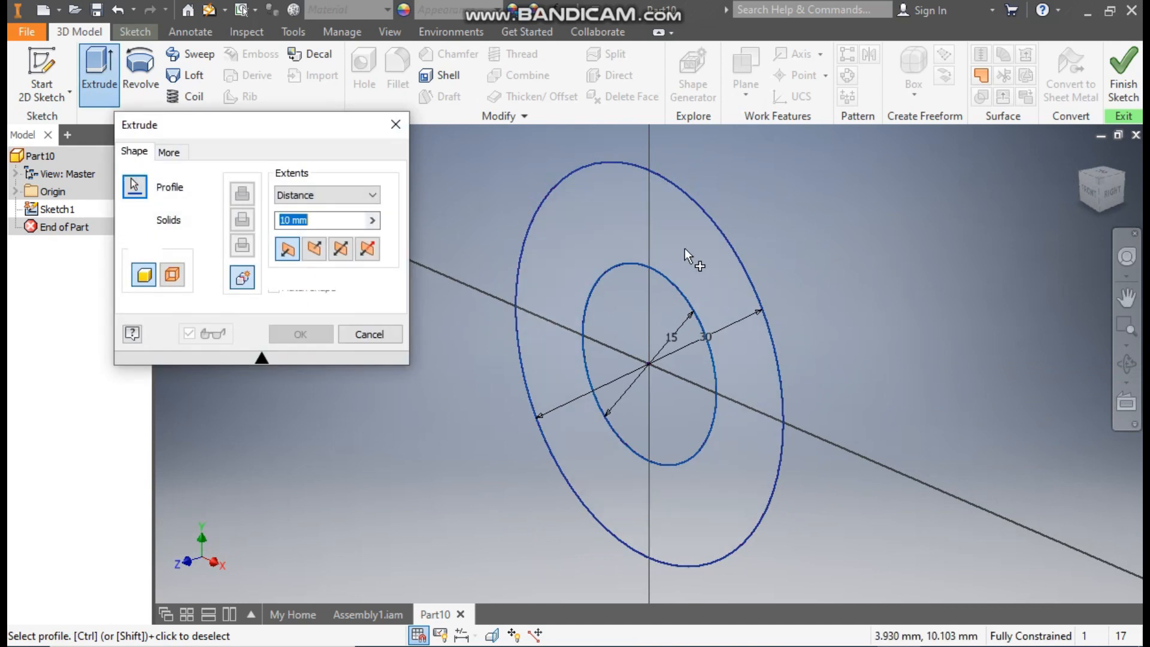
pyautogui.click(685, 248)
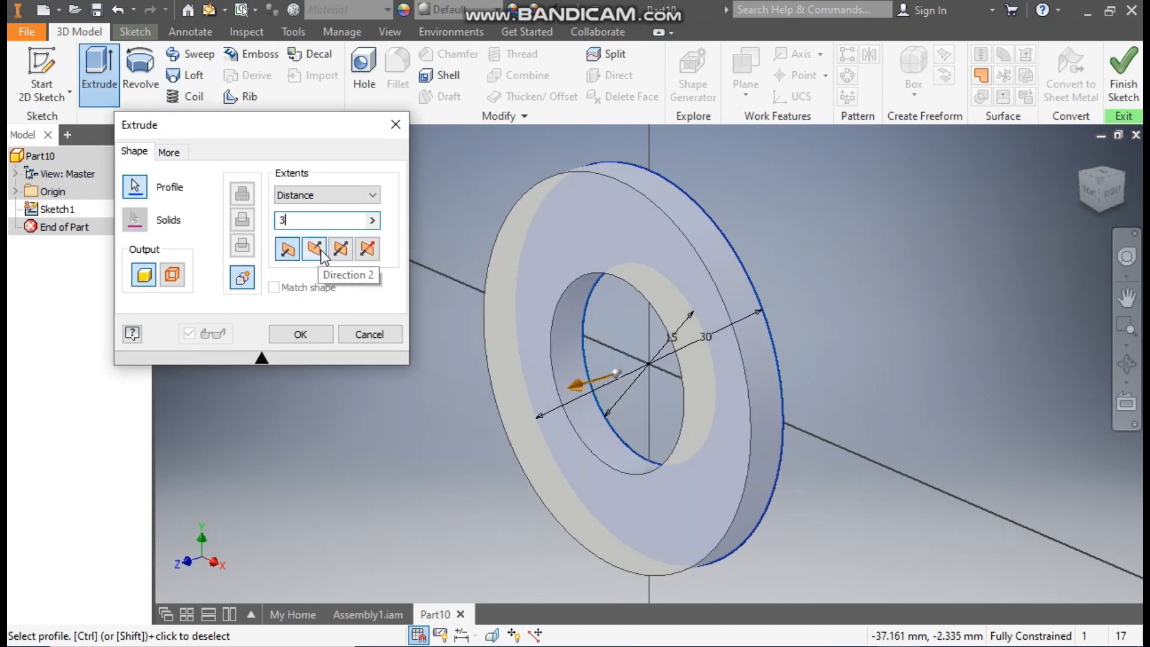
pyautogui.click(341, 251)
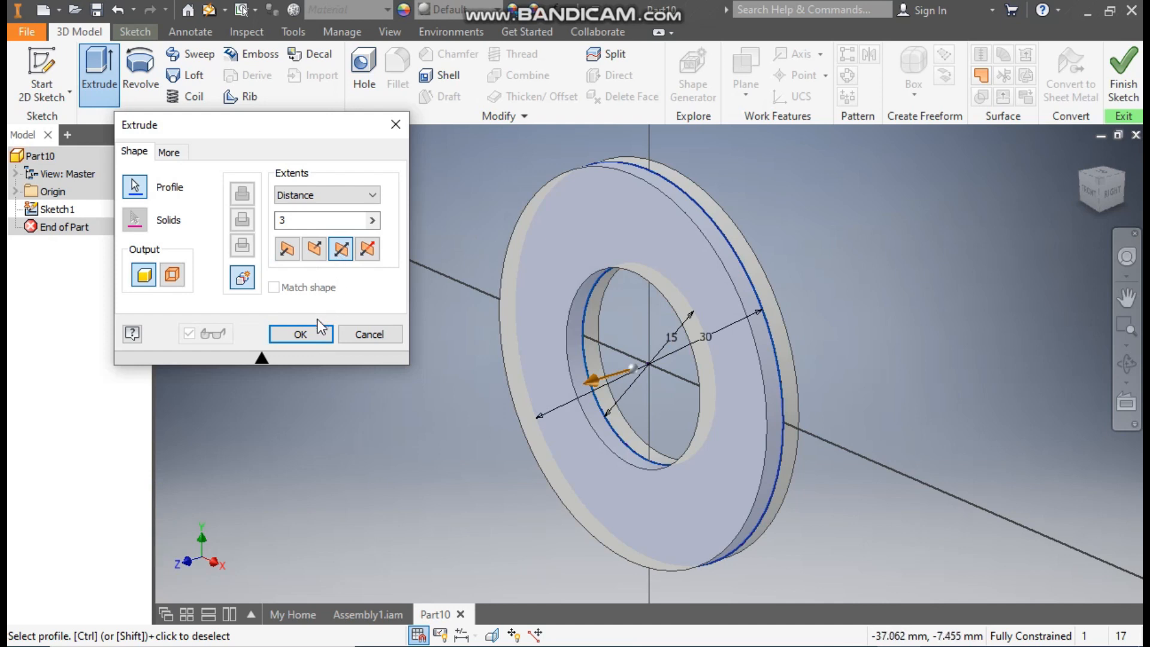
pyautogui.click(282, 219)
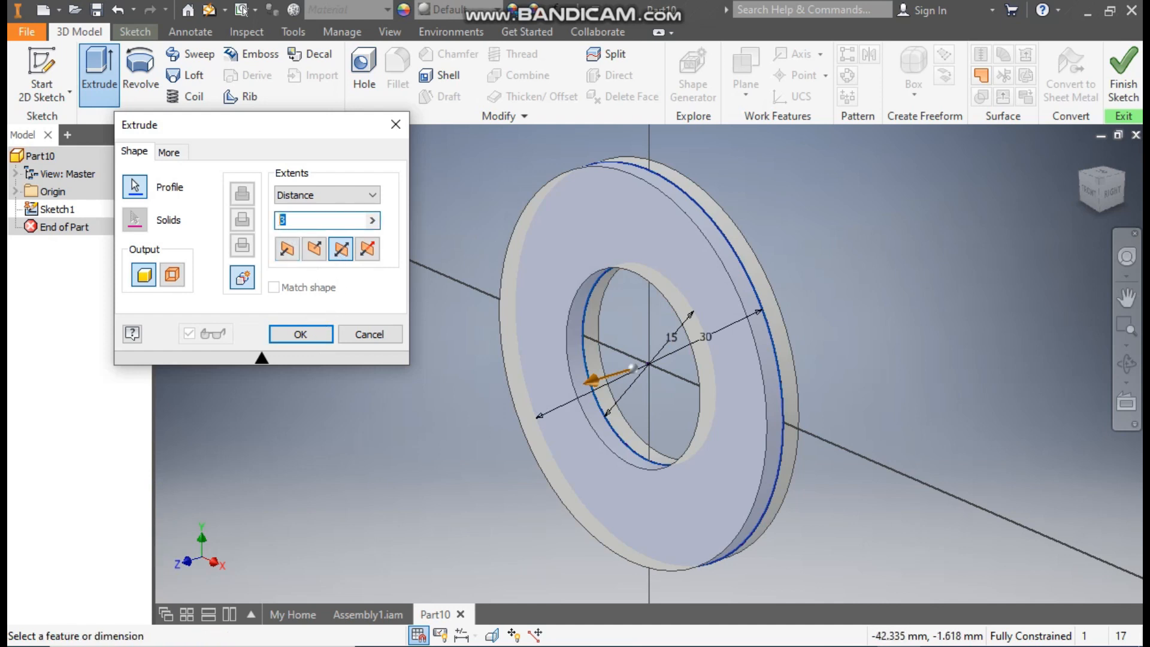
pyautogui.click(301, 333)
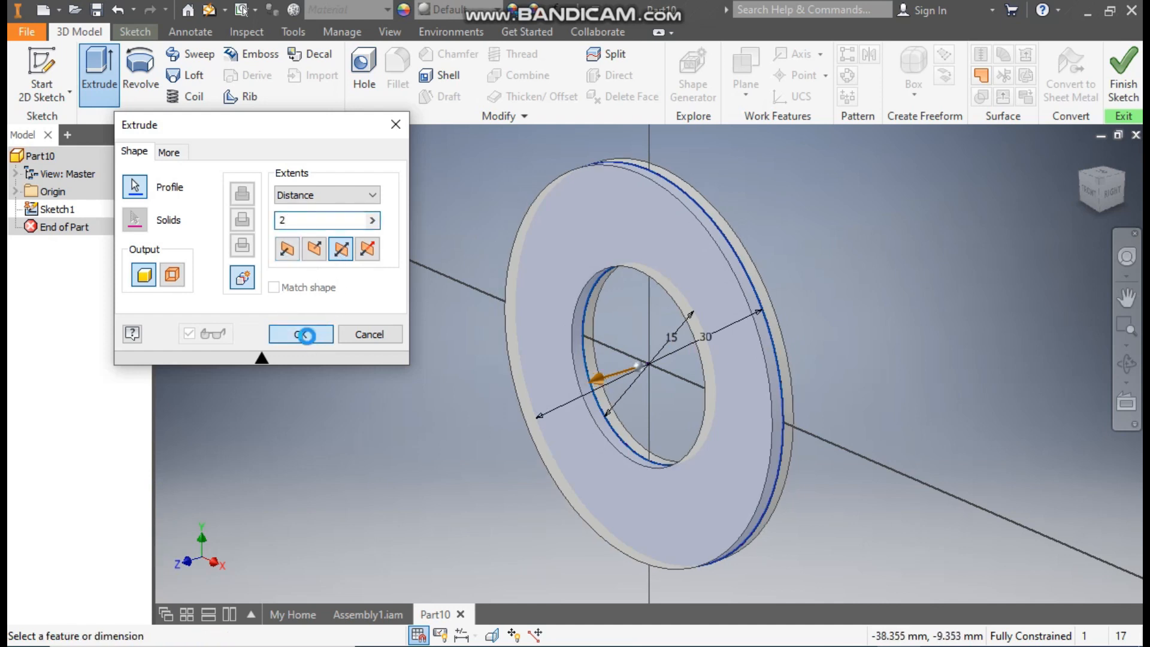
# - Apply the Aluminum - Flat appearance to the extruded ring
pyautogui.click(445, 9)
pyautogui.scroll(9, 458, 200)
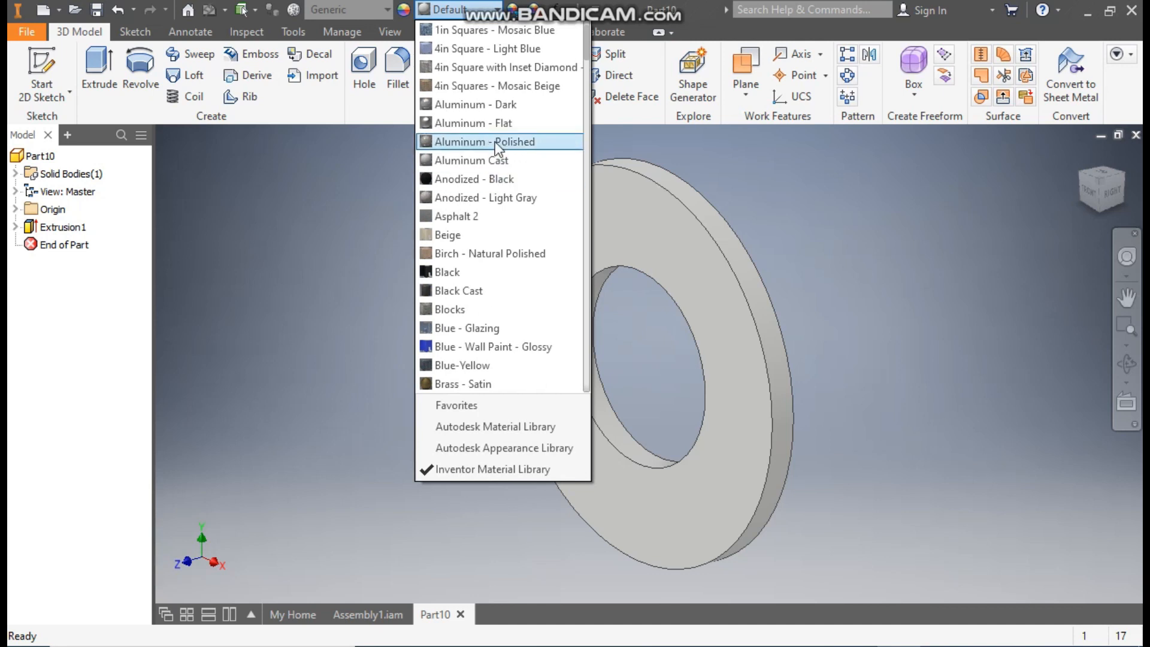
pyautogui.click(503, 123)
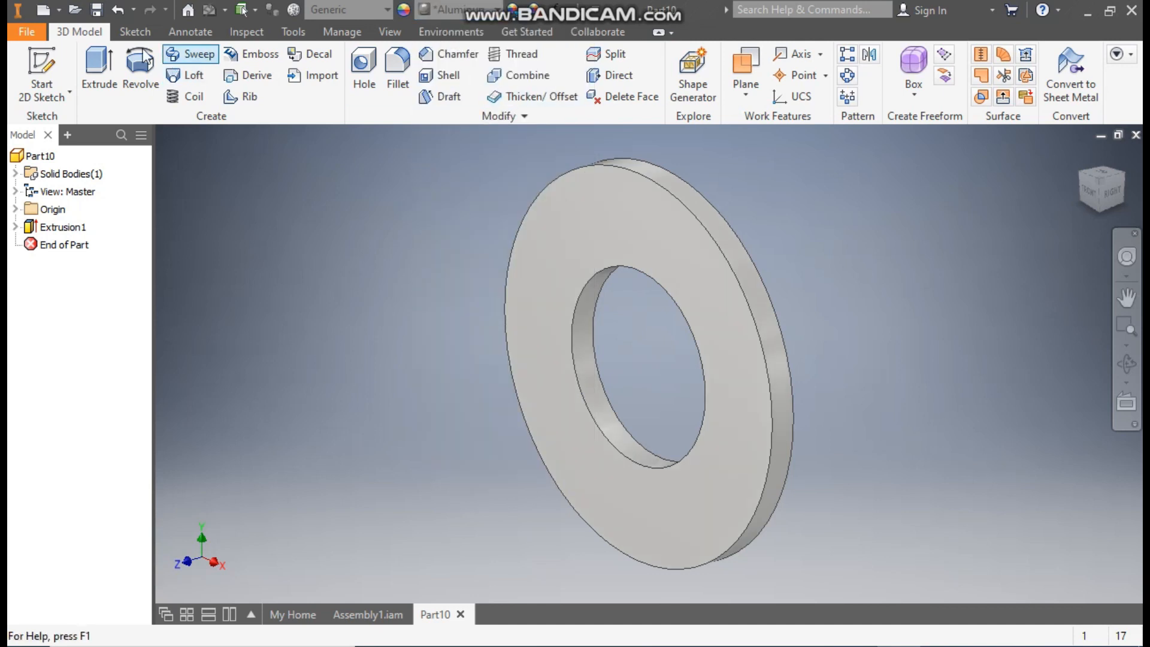
# - Save the part as WASHER in the ASSY folder and close it
pyautogui.click(96, 10)
pyautogui.write('WASHER')
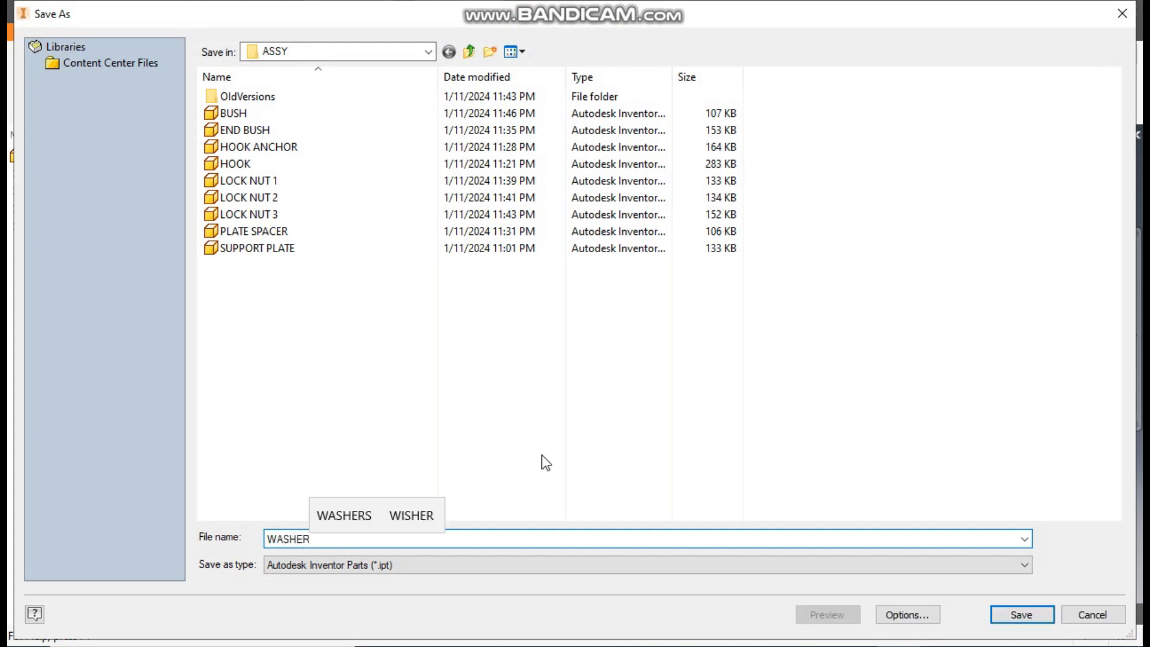
pyautogui.press('Return')
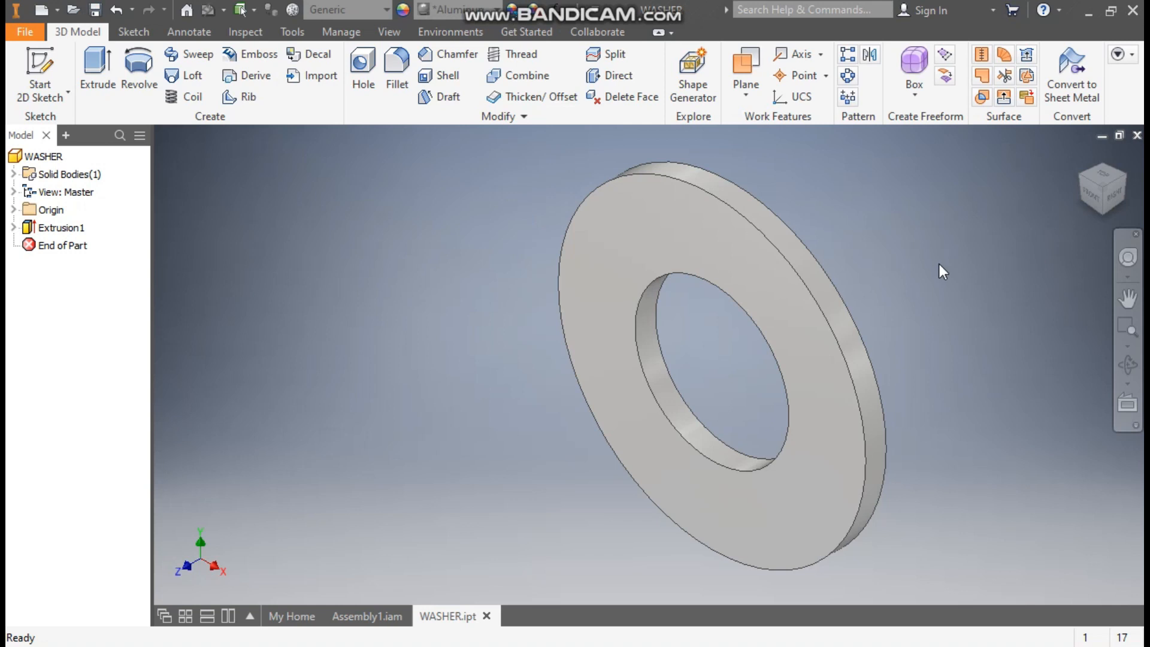
pyautogui.click(487, 616)
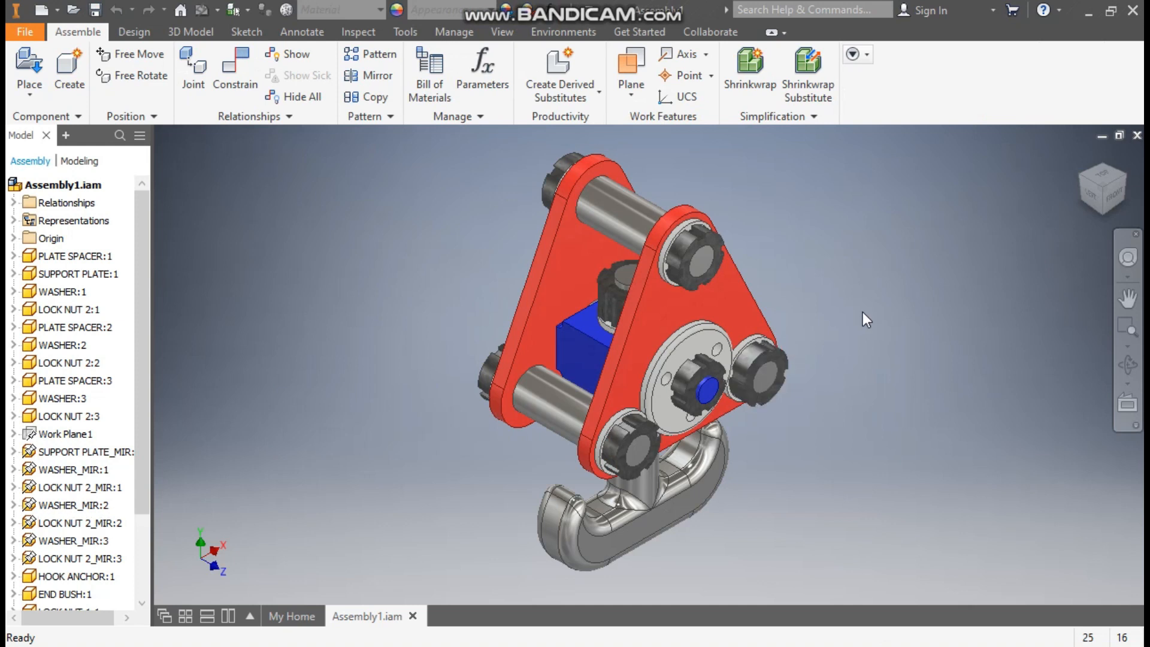
# - Create a new assembly from the metric Standard (mm).iam template
pyautogui.click(41, 10)
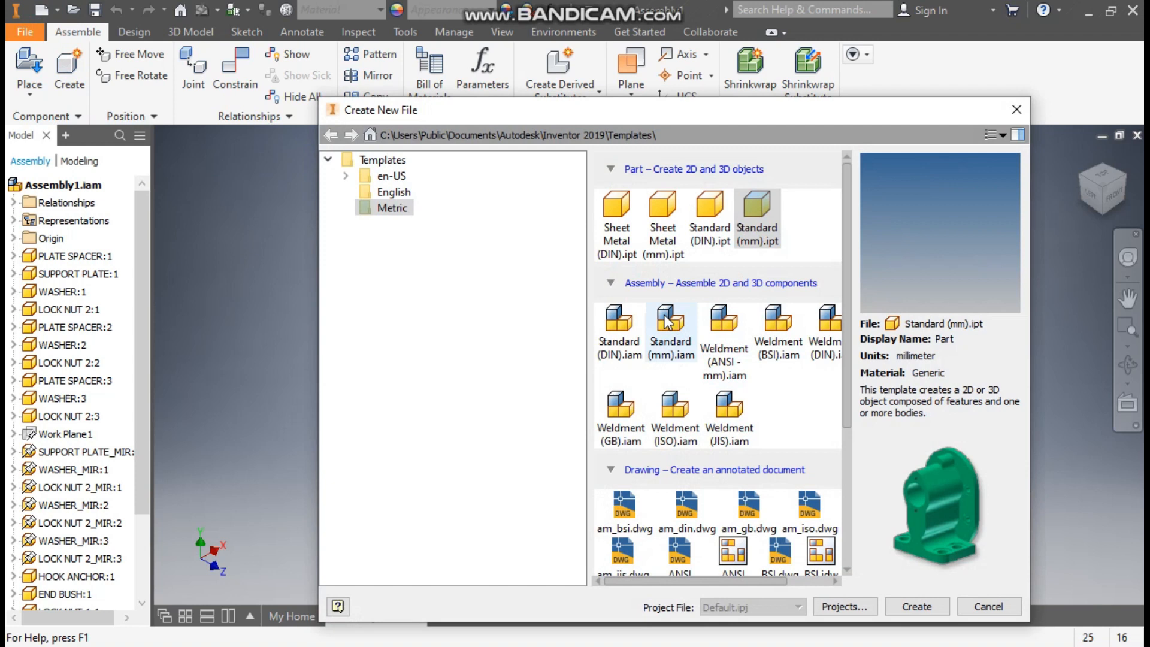
pyautogui.click(669, 324)
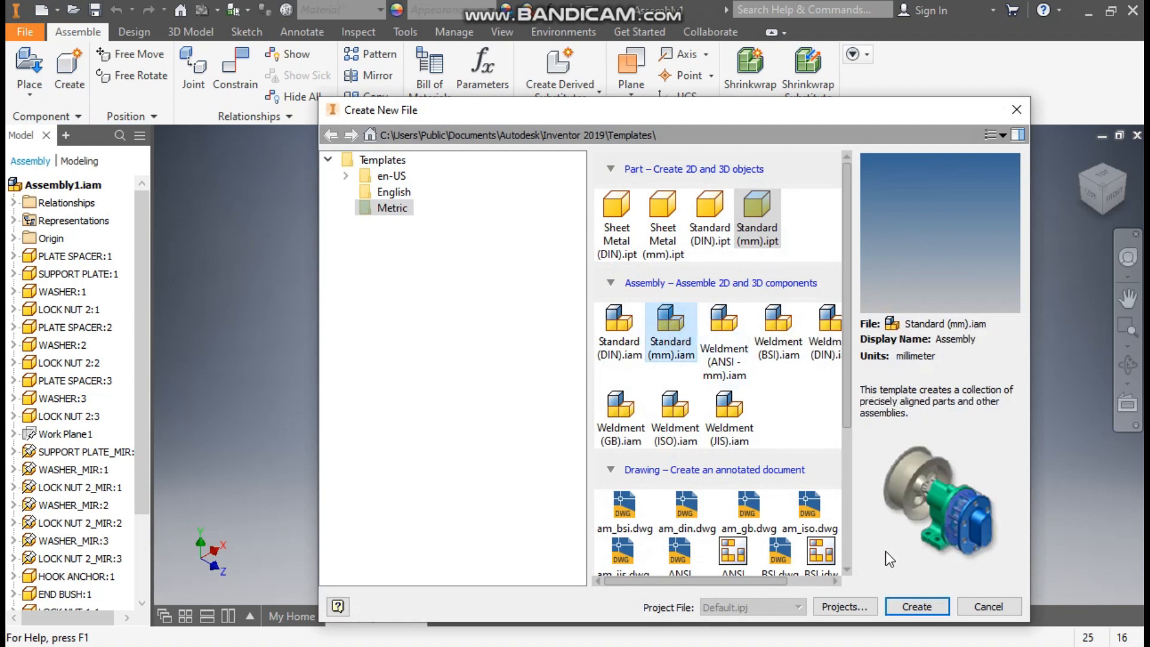
pyautogui.click(915, 606)
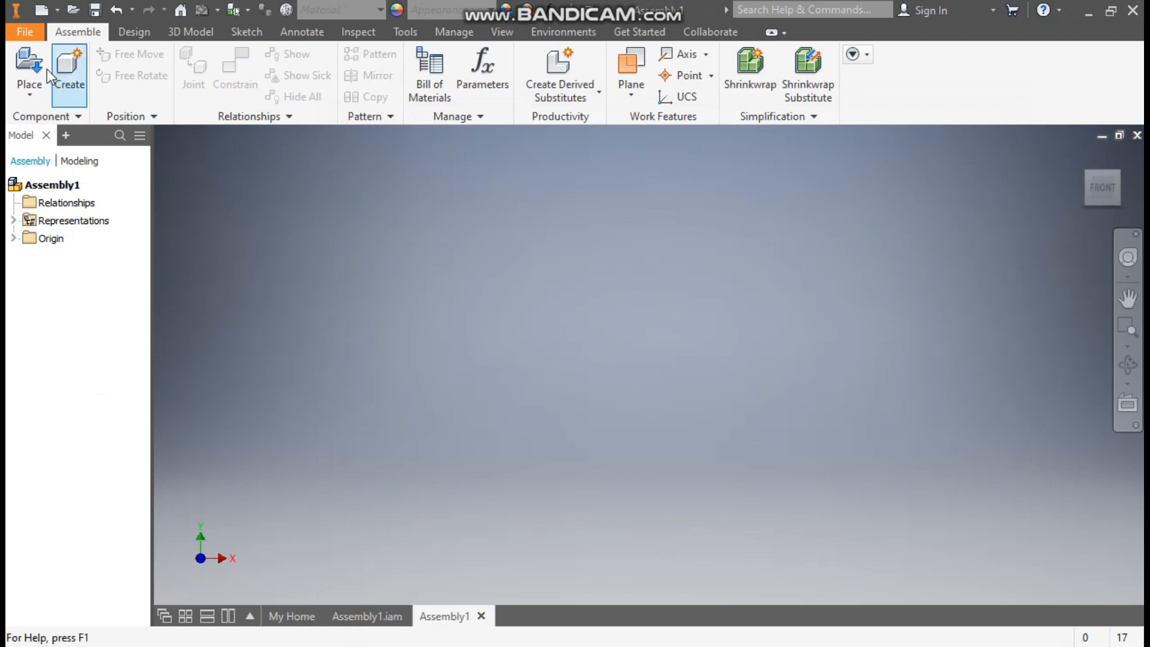
# - Place one instance of the SUPPORT PLATE part from the ASSY folder into the assembly
pyautogui.click(28, 67)
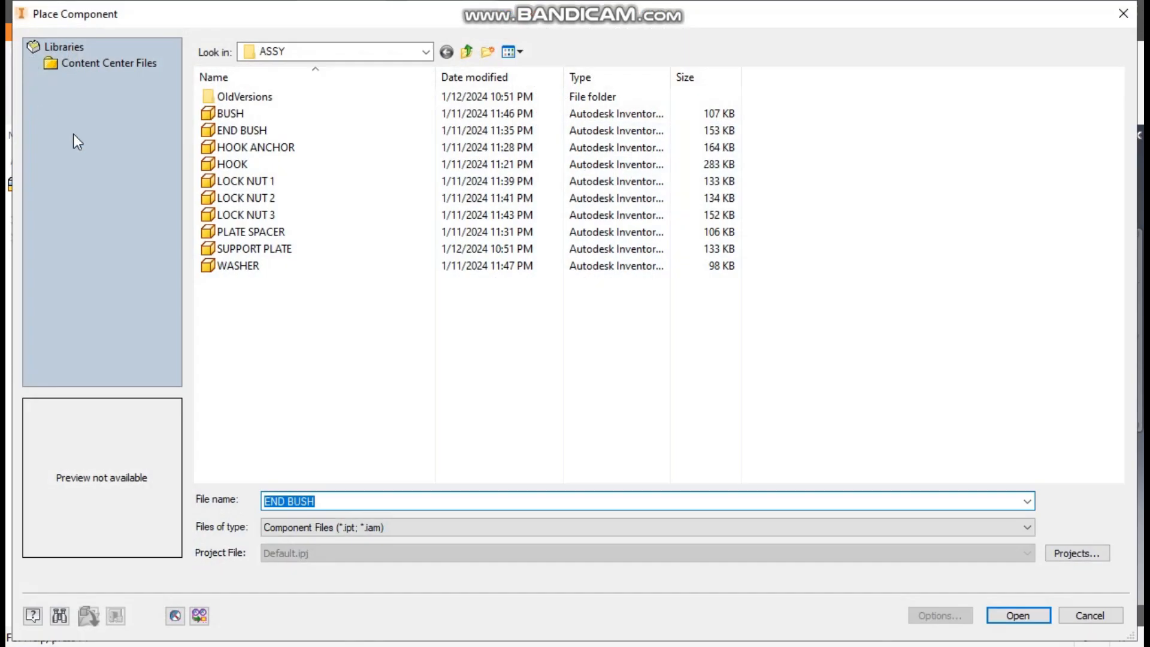
pyautogui.click(276, 248)
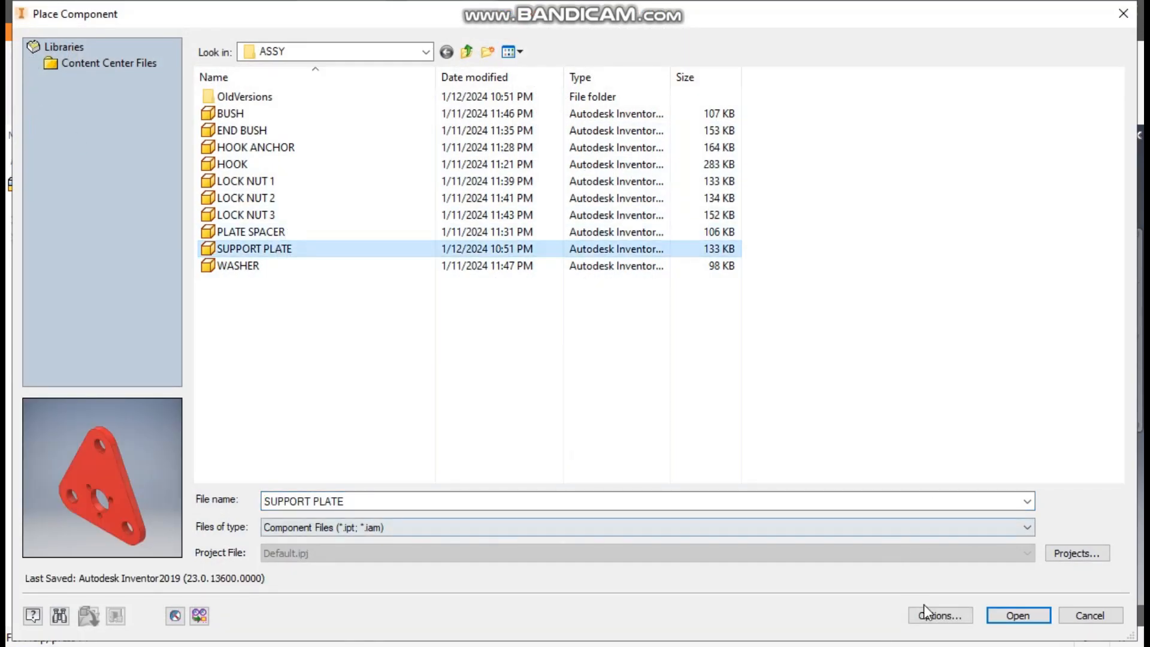
pyautogui.click(1018, 615)
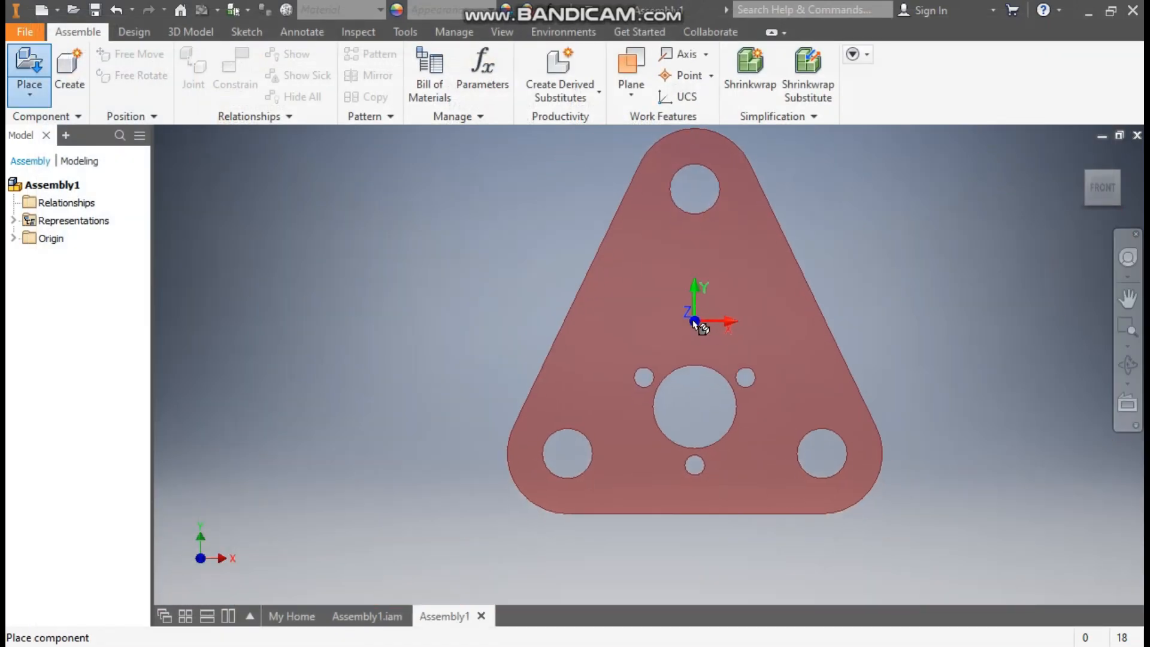
pyautogui.click(908, 337)
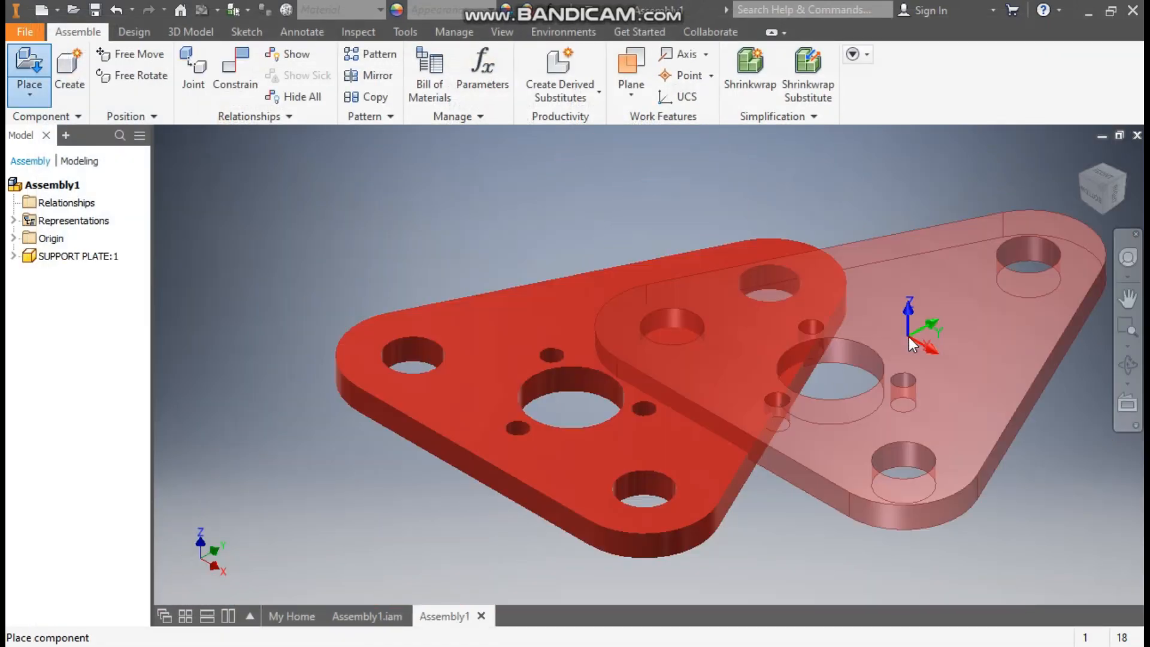
pyautogui.press('Escape')
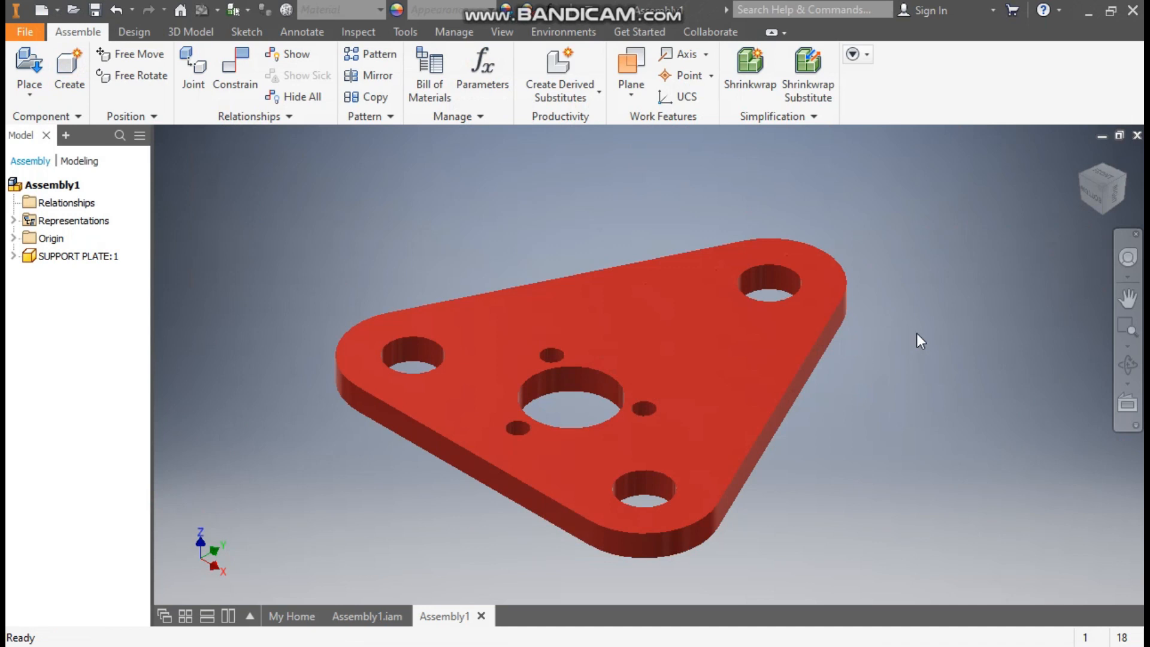
# - Display the model in a shaded visual style with edges and set the lighting to Grey Room
pyautogui.keyDown('shift'); pyautogui.moveTo(929, 317); pyautogui.dragTo(673, 331, button='middle'); pyautogui.keyUp('shift')
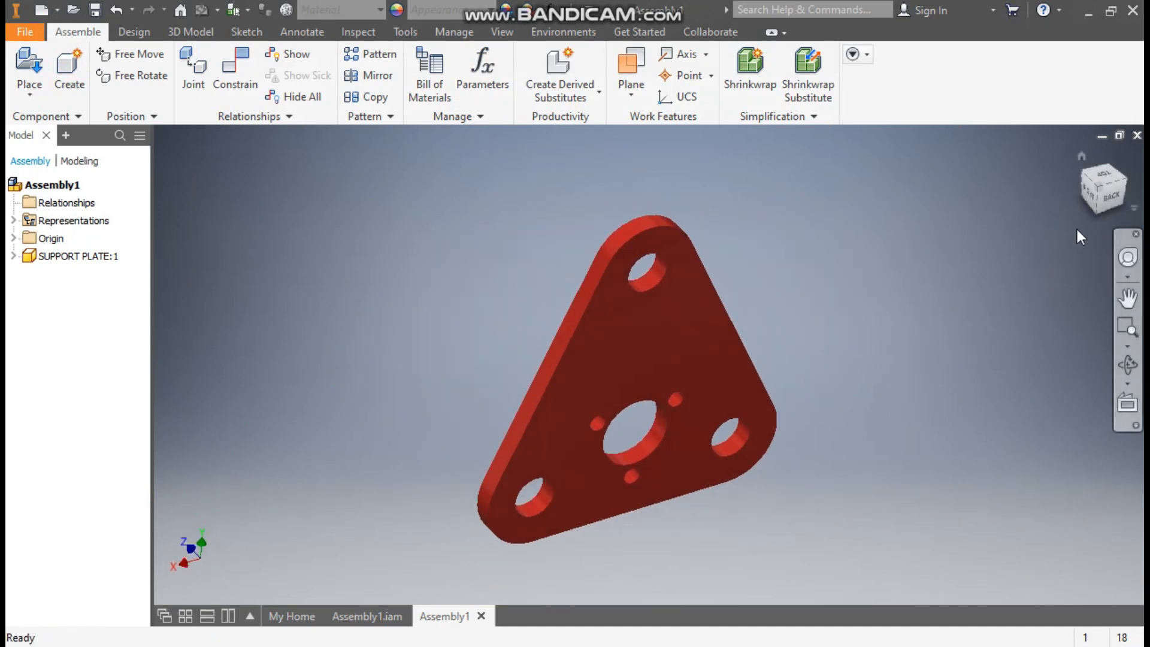
pyautogui.moveTo(1100, 192); pyautogui.dragTo(939, 324)
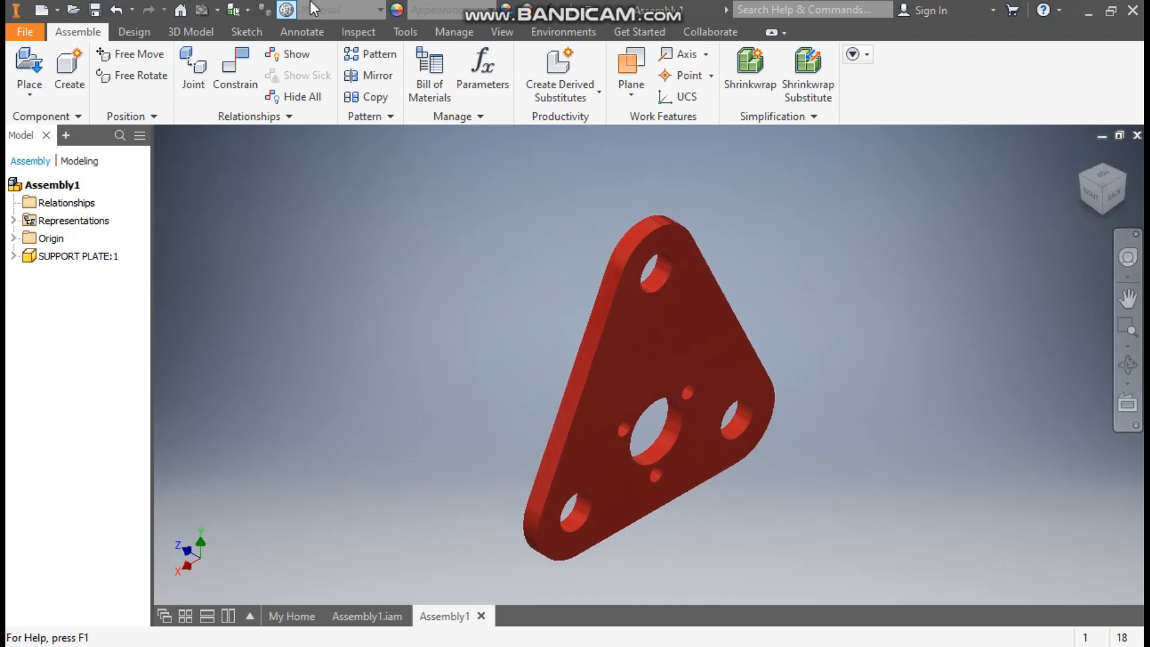
pyautogui.click(493, 38)
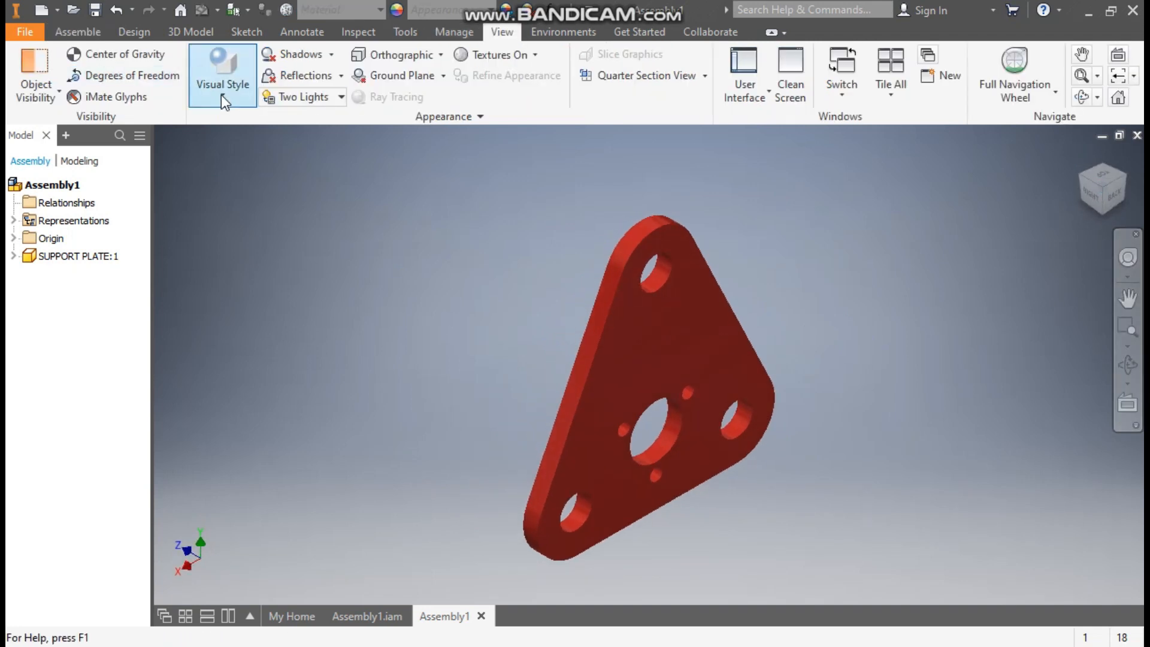
pyautogui.click(222, 97)
pyautogui.click(254, 190)
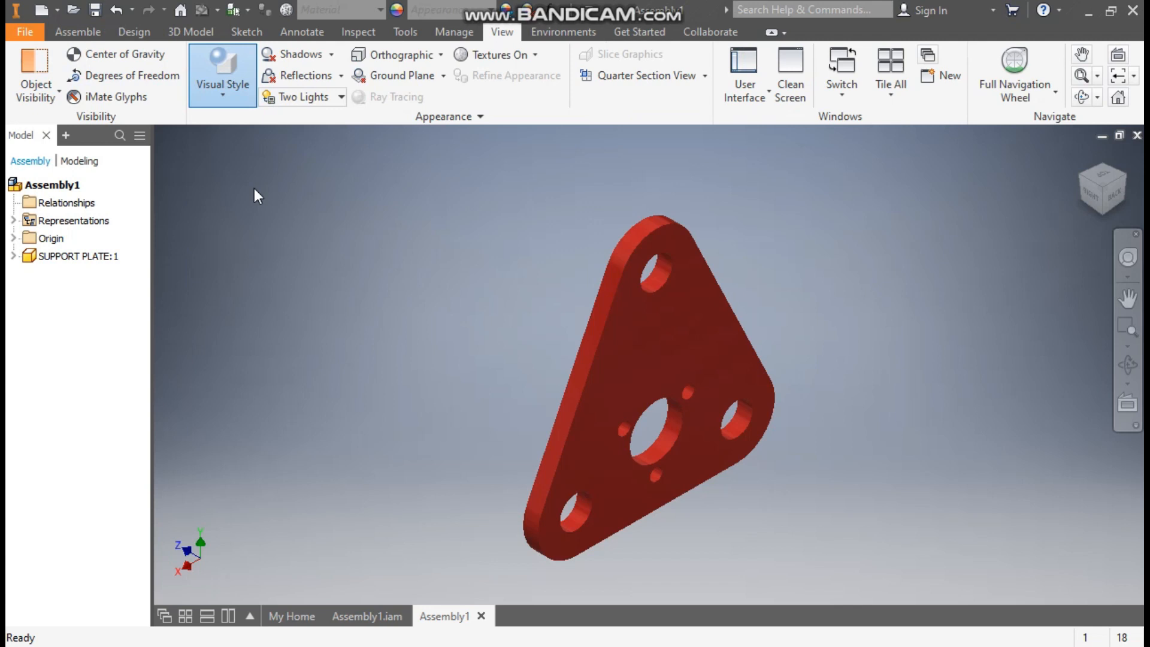
pyautogui.click(322, 101)
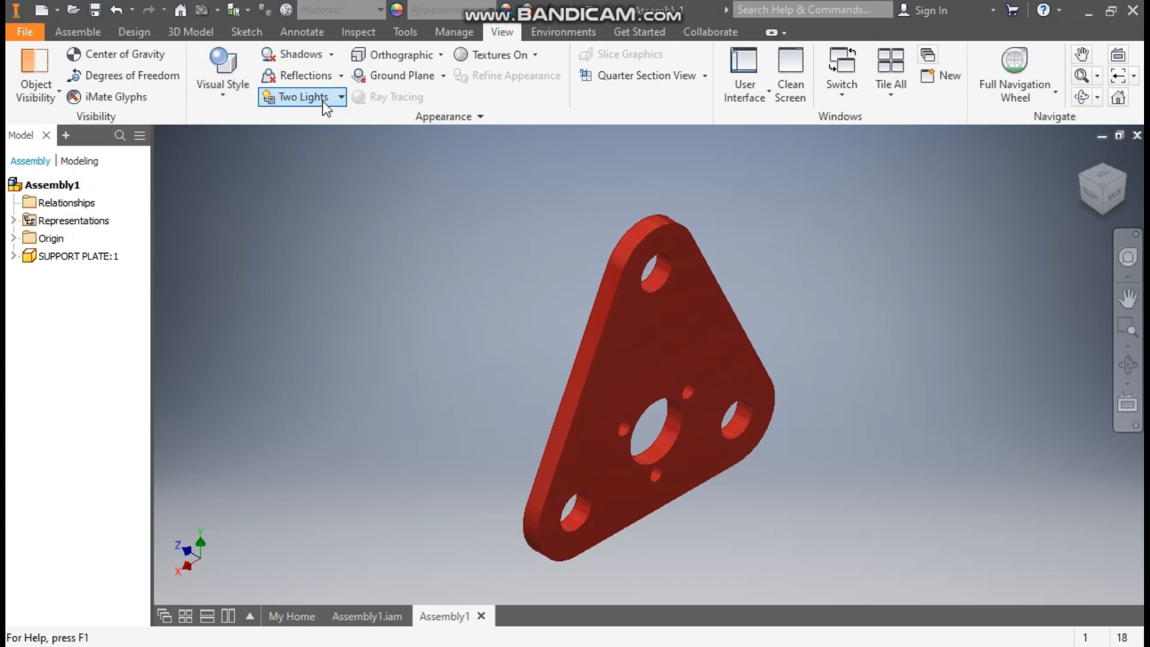
pyautogui.click(309, 234)
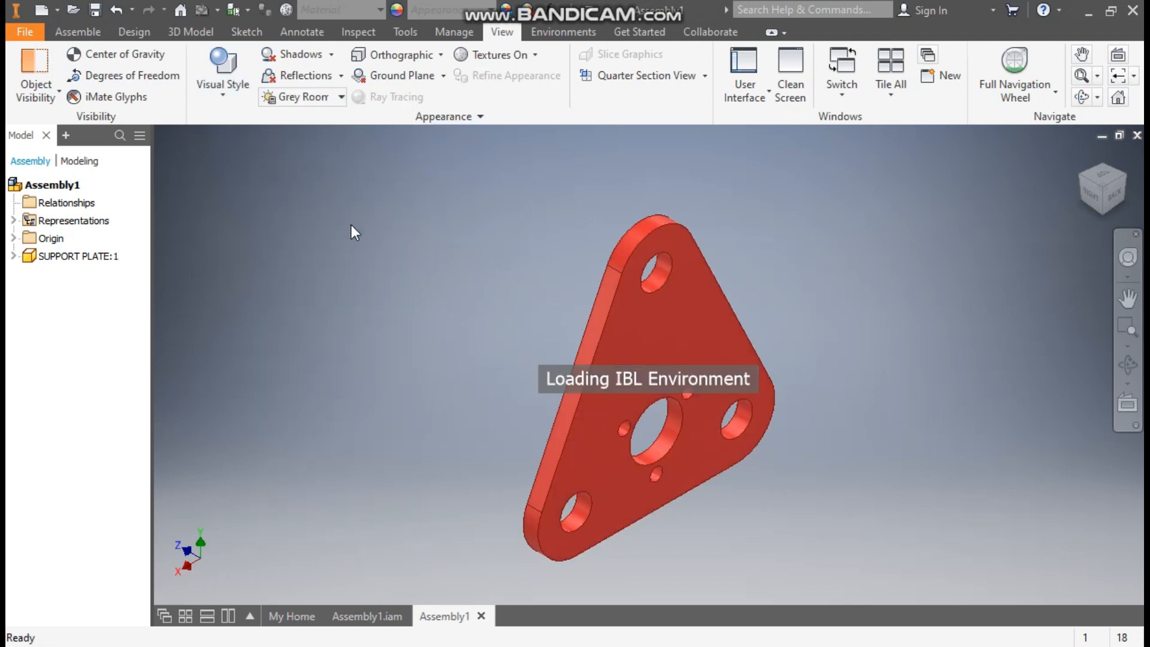
# - Mate the support plate's YZ plane to the assembly's YZ origin plane with 0 mm offset
pyautogui.moveTo(681, 347); pyautogui.dragTo(603, 307)
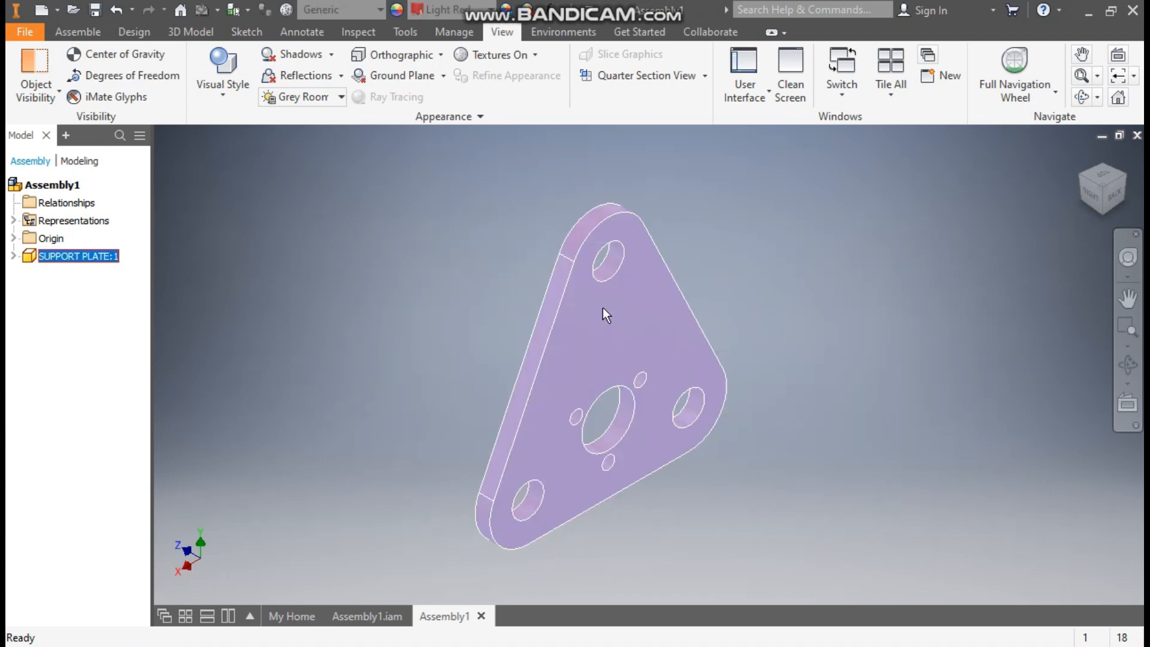
pyautogui.click(84, 33)
pyautogui.click(249, 213)
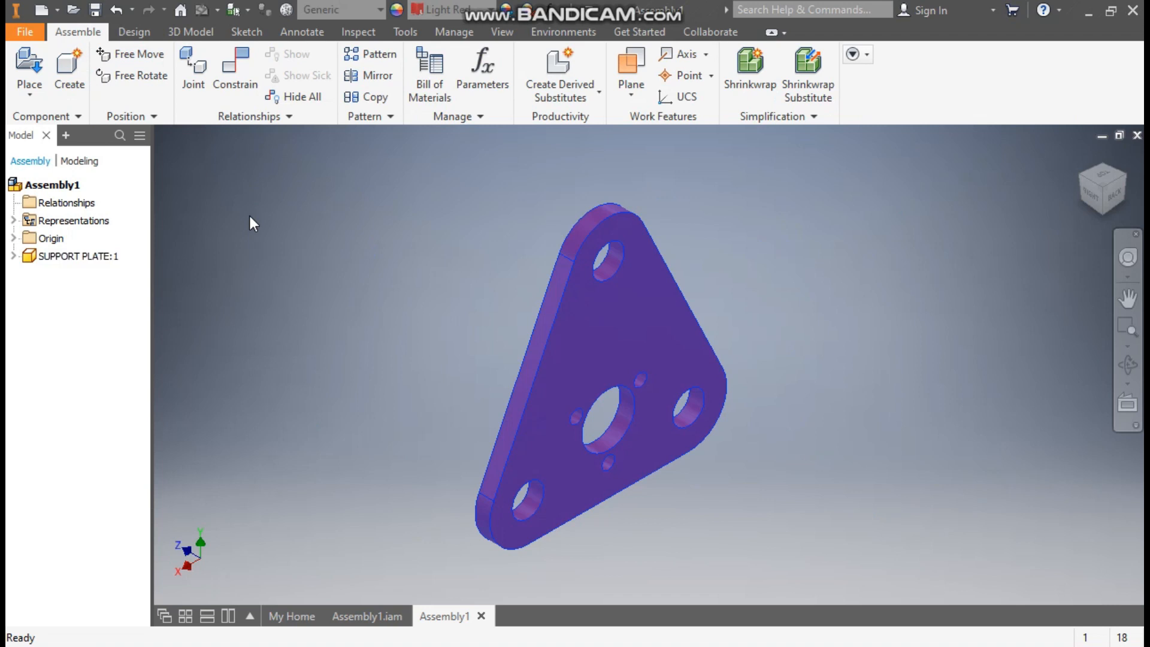
pyautogui.click(14, 238)
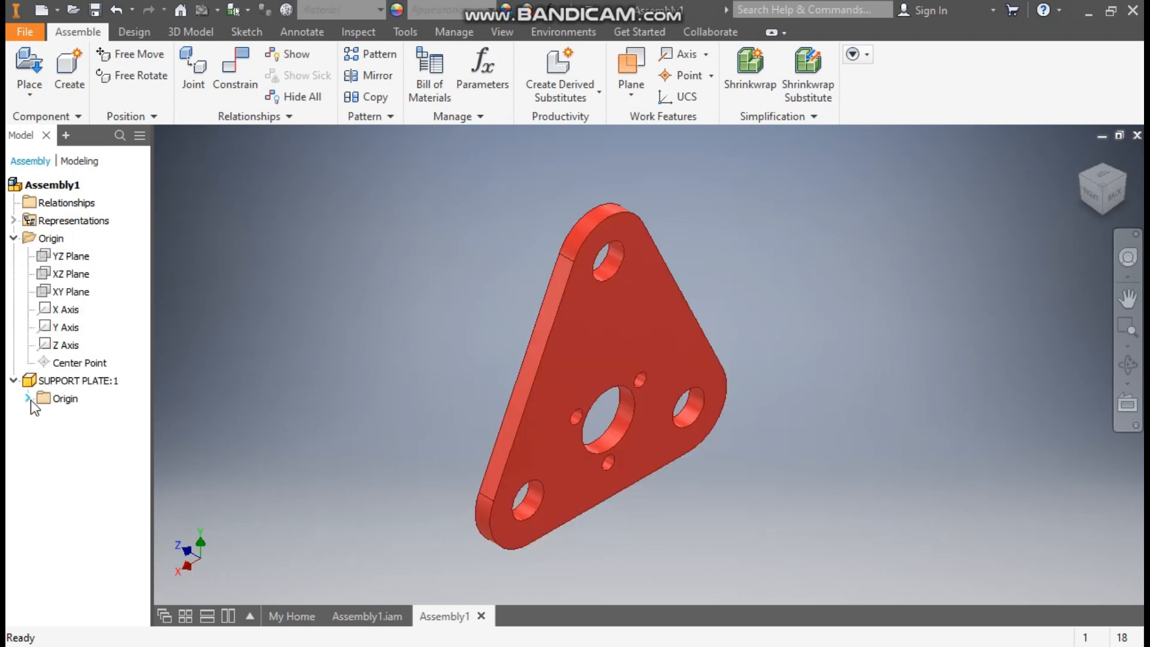
pyautogui.click(28, 398)
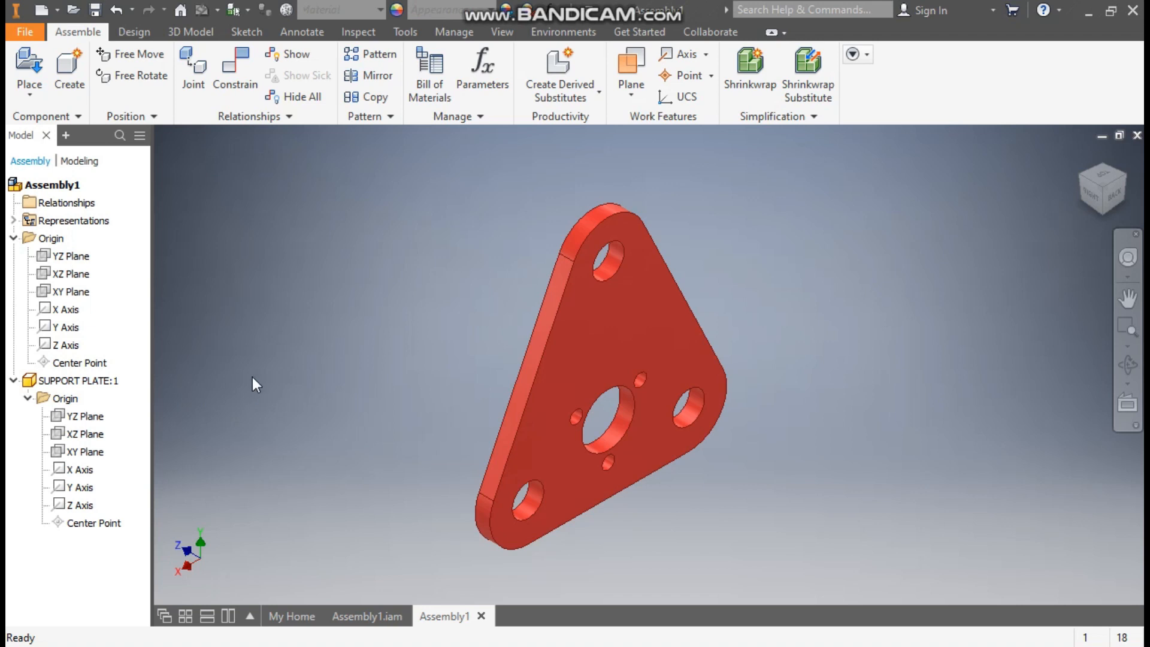
pyautogui.click(235, 85)
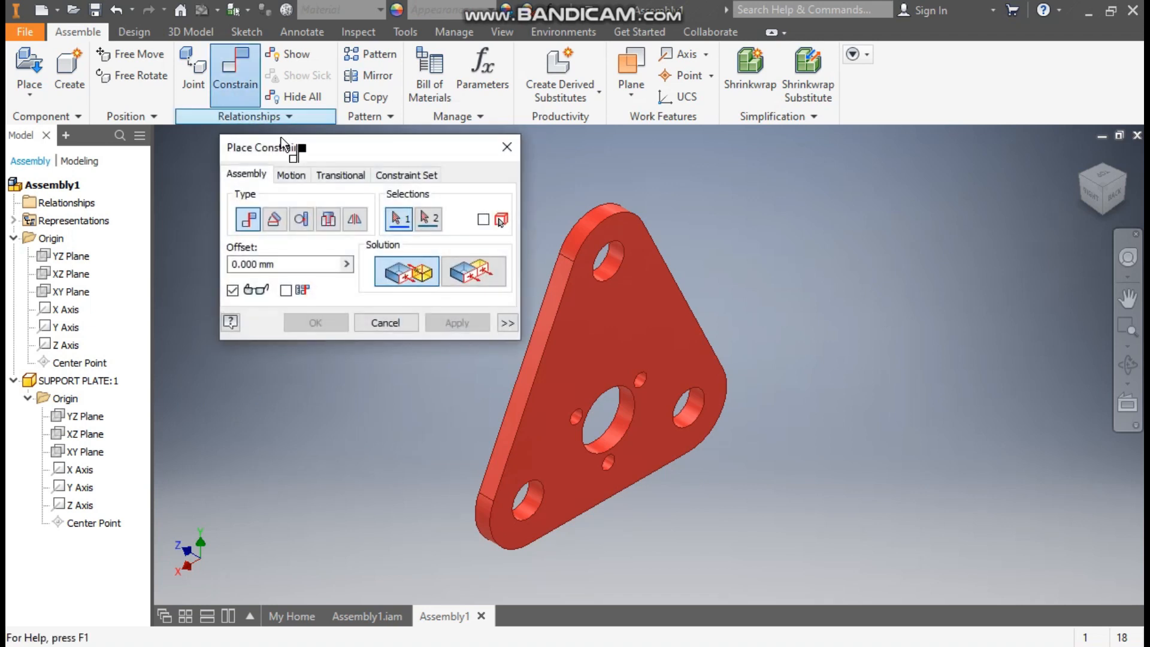
pyautogui.click(76, 258)
pyautogui.click(102, 426)
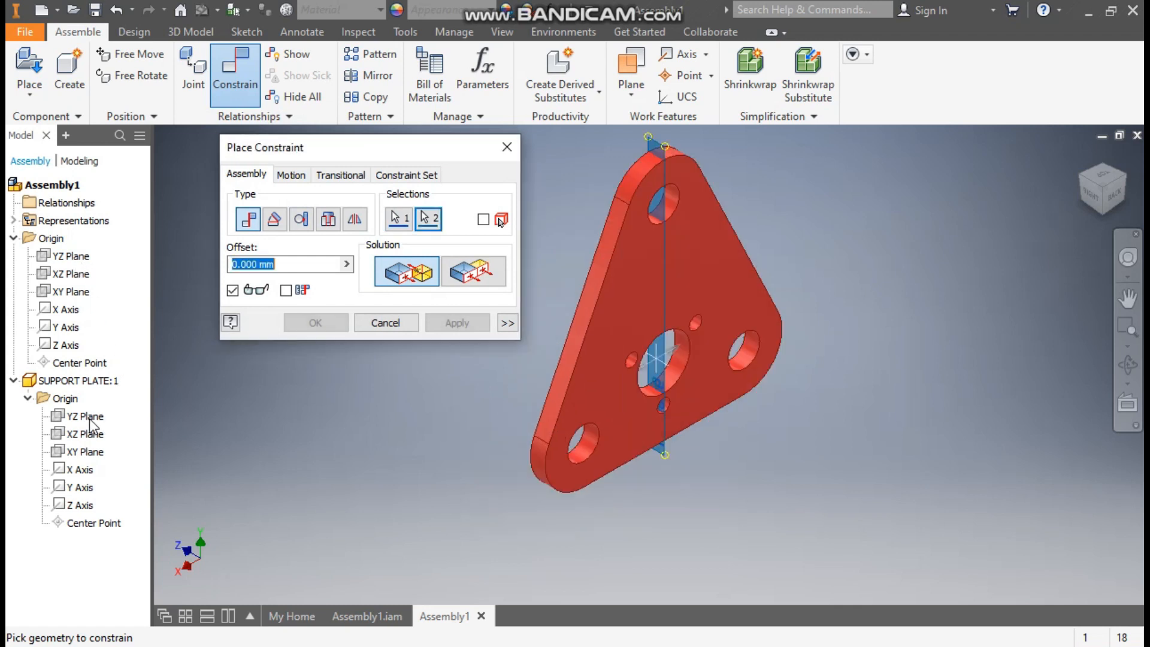
pyautogui.click(454, 323)
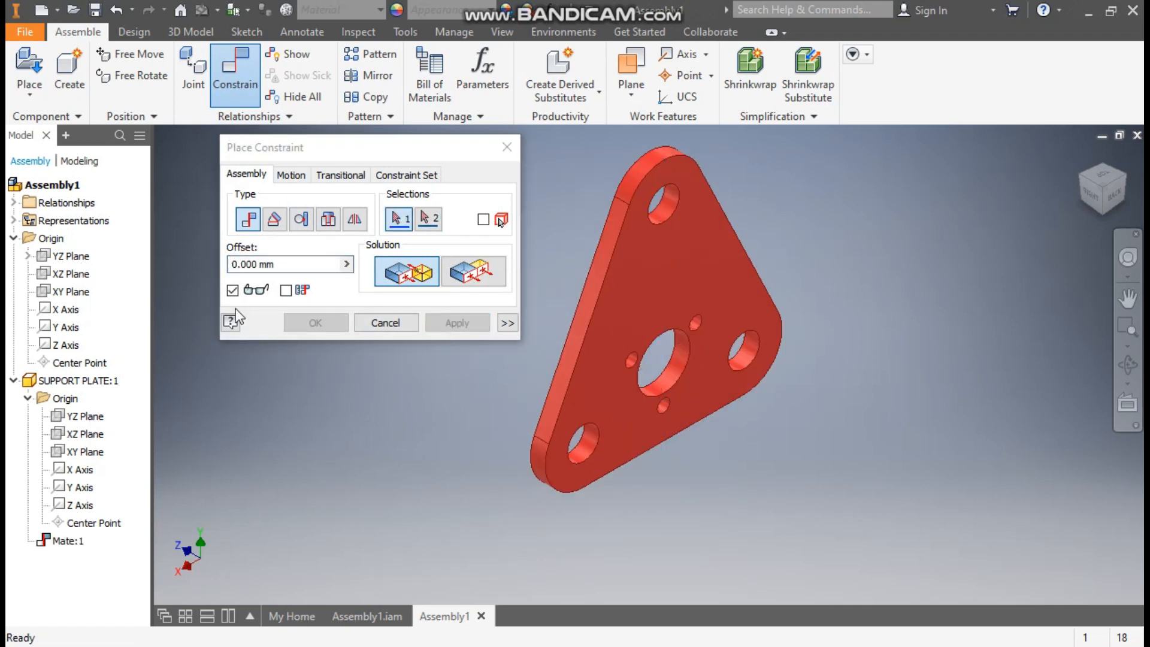
# - Constrain the support plate's XZ plane flush with the assembly's XZ origin plane at 0 mm offset
pyautogui.click(67, 275)
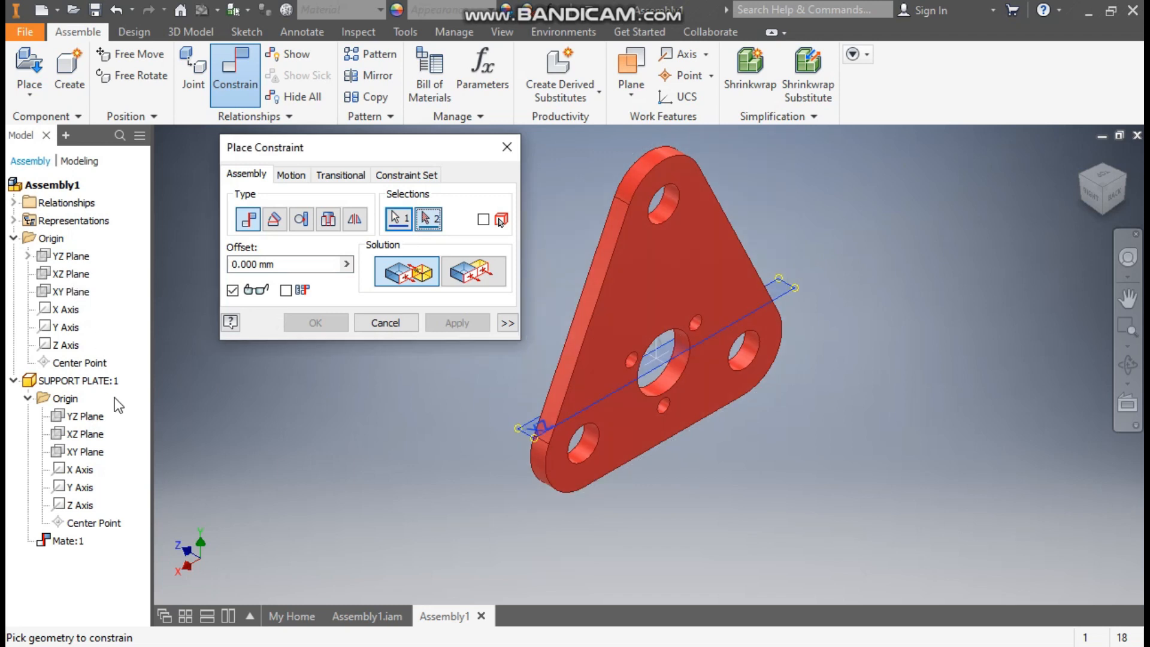
pyautogui.click(91, 435)
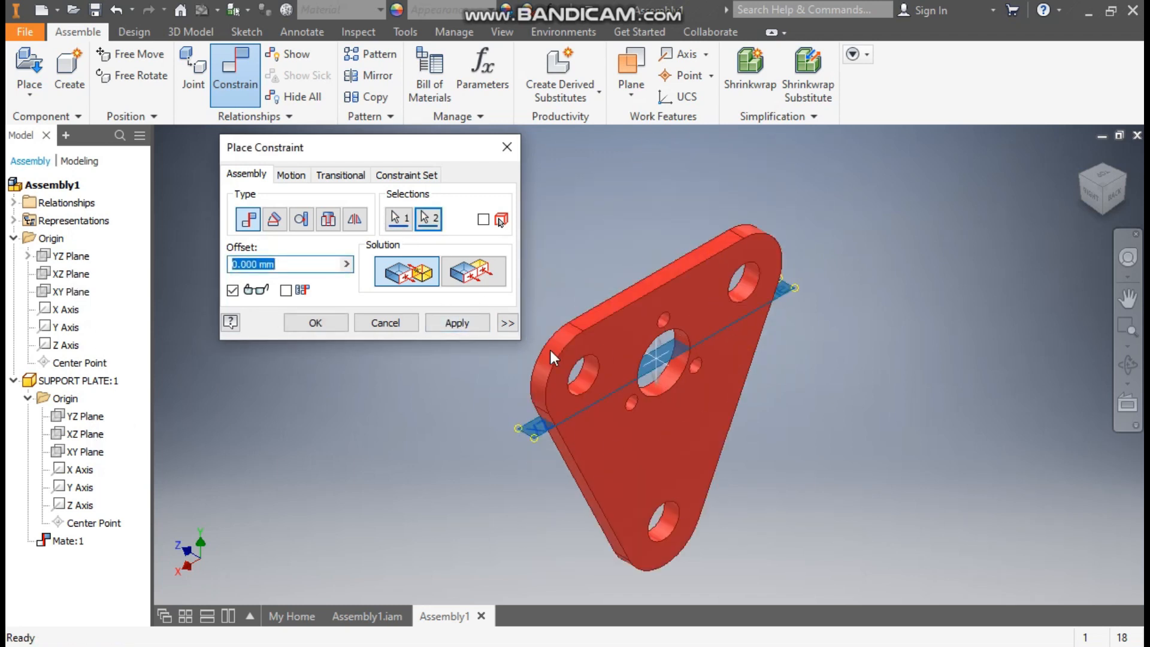
pyautogui.click(480, 282)
pyautogui.click(463, 324)
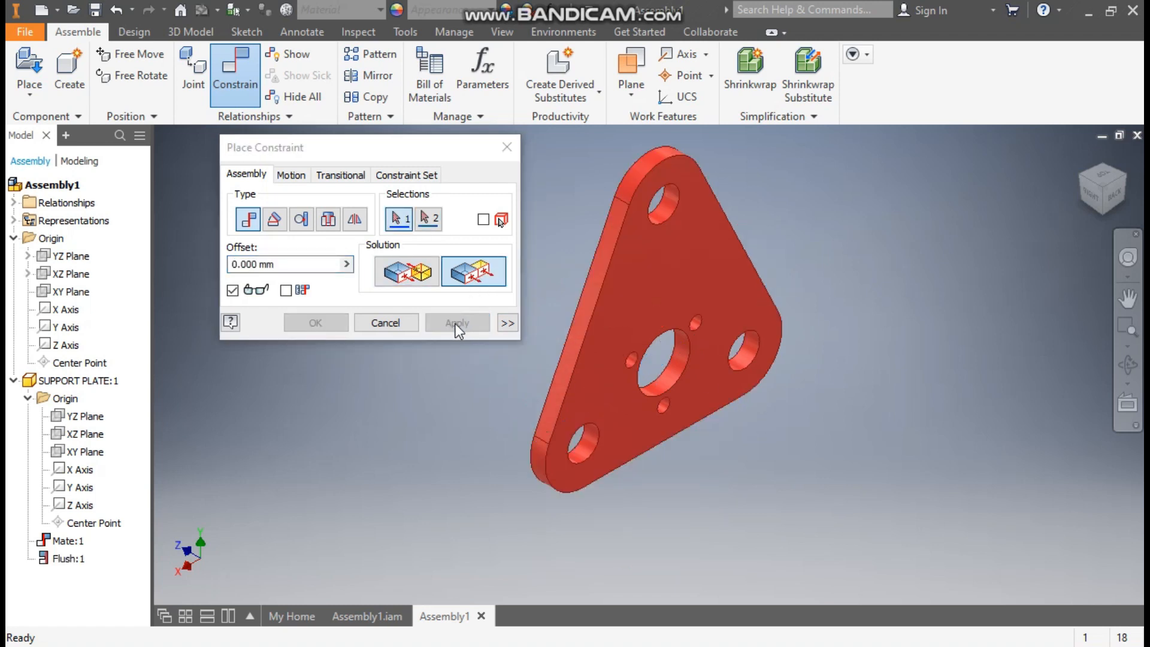
# - Mate the support plate's XY plane to the assembly's XY origin plane with 0 mm offset and test whether the plate still moves
pyautogui.click(71, 292)
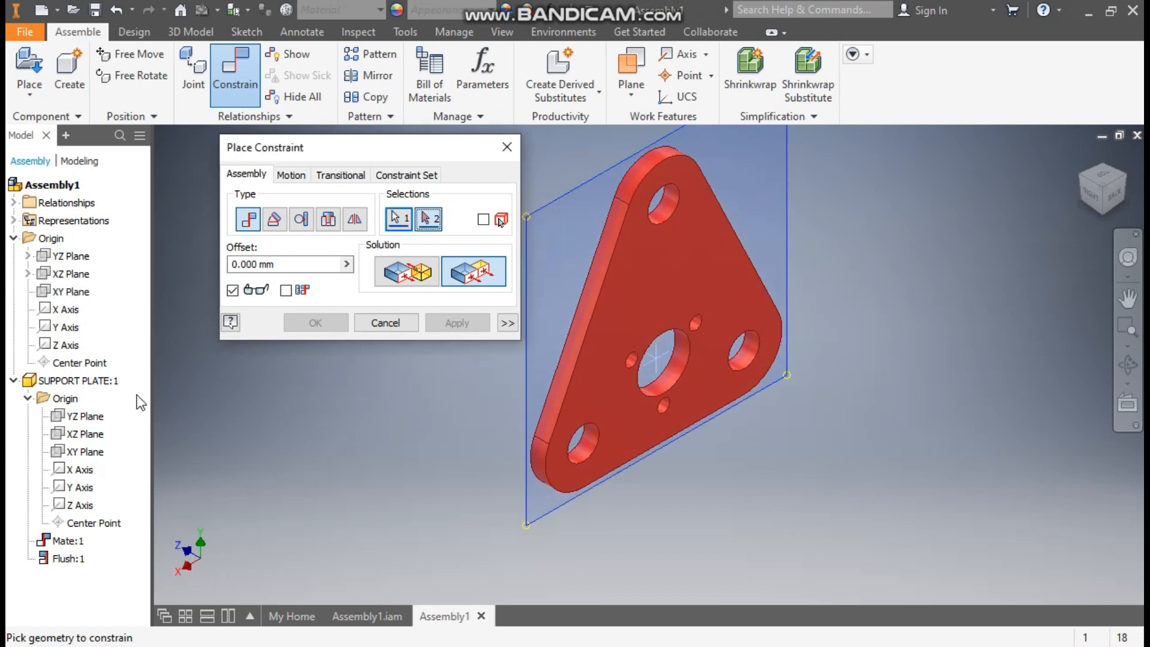
pyautogui.click(83, 452)
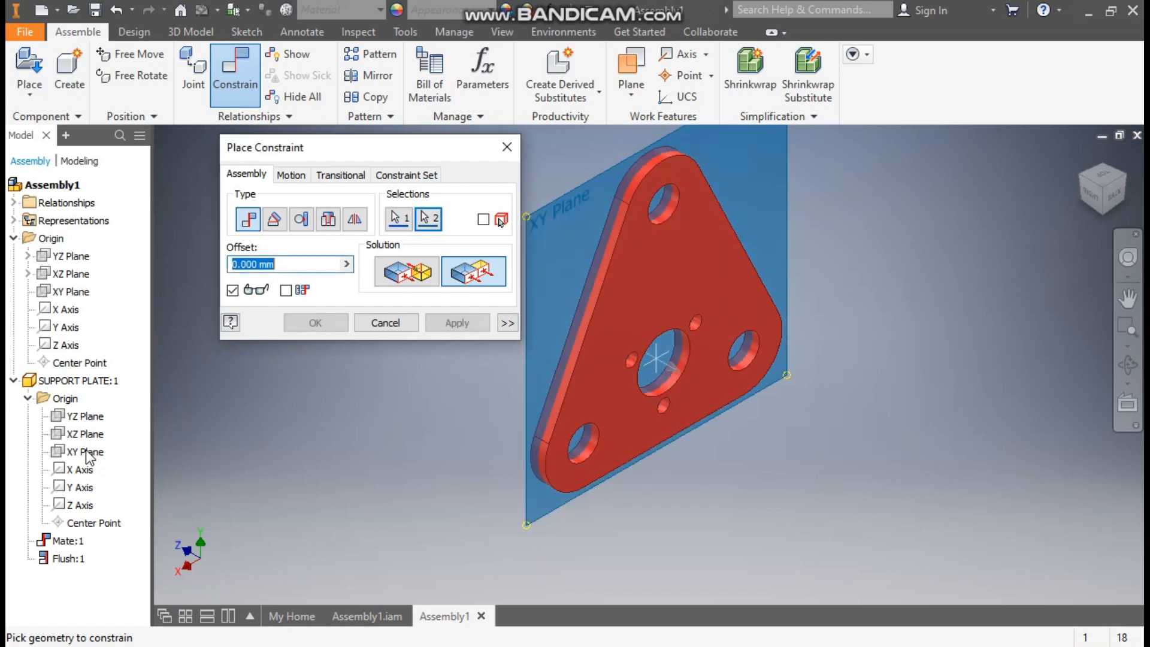
pyautogui.click(411, 283)
pyautogui.click(443, 324)
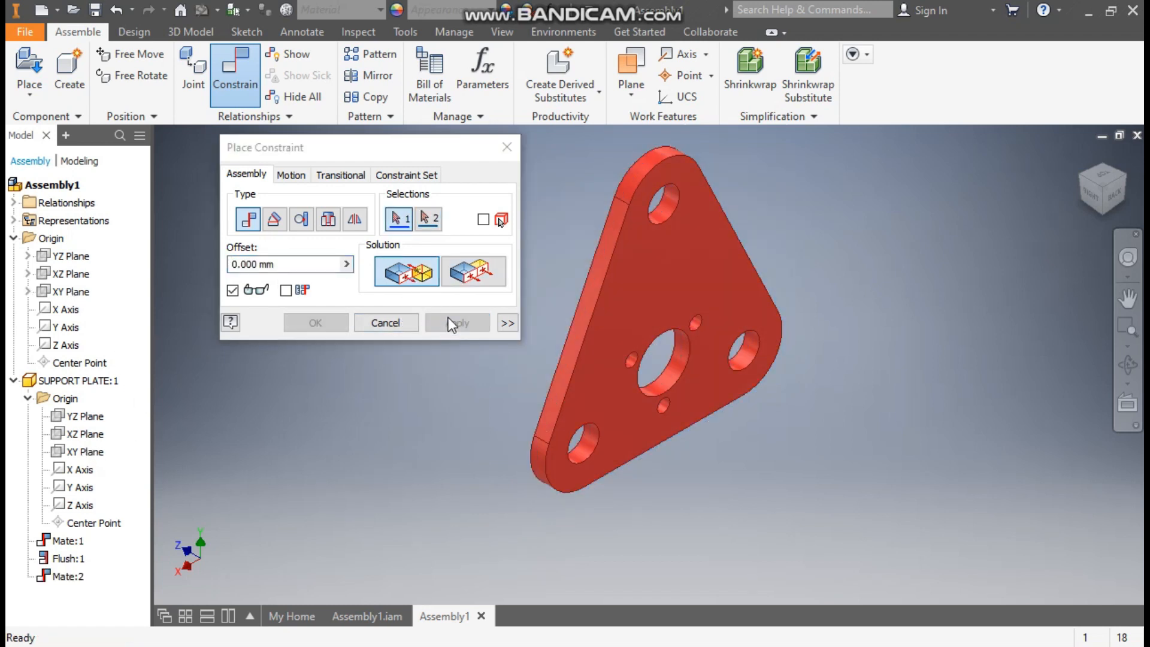
pyautogui.click(507, 147)
pyautogui.moveTo(630, 212); pyautogui.dragTo(383, 304)
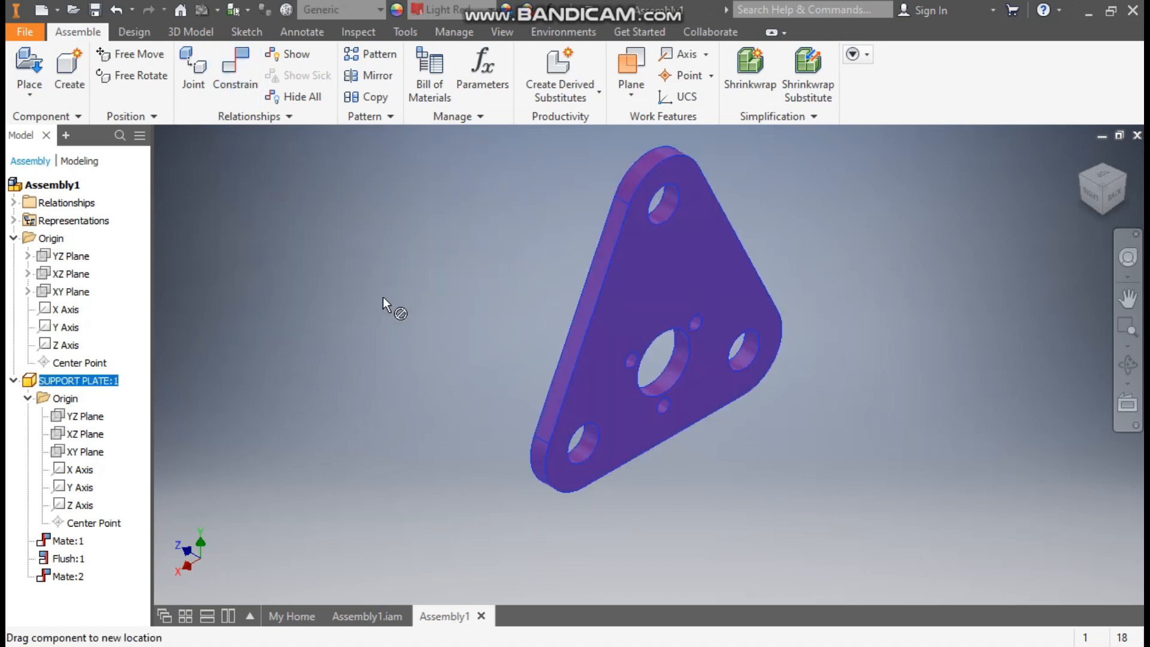
pyautogui.press('F2')
pyautogui.moveTo(775, 226); pyautogui.dragTo(757, 243)
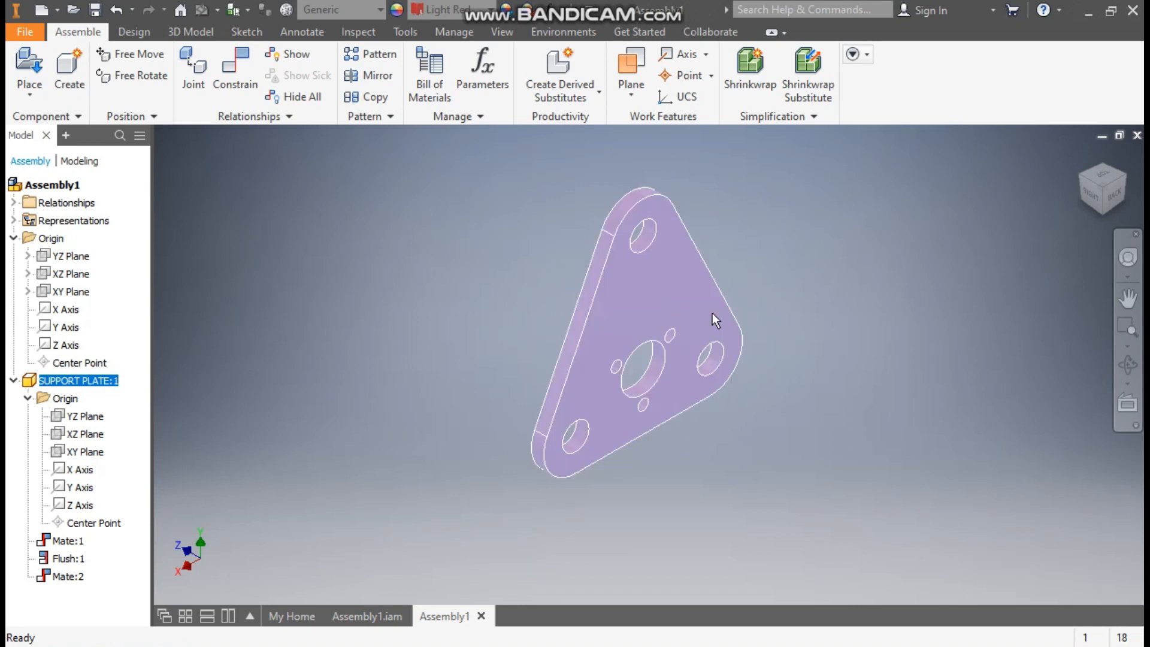
pyautogui.click(823, 207)
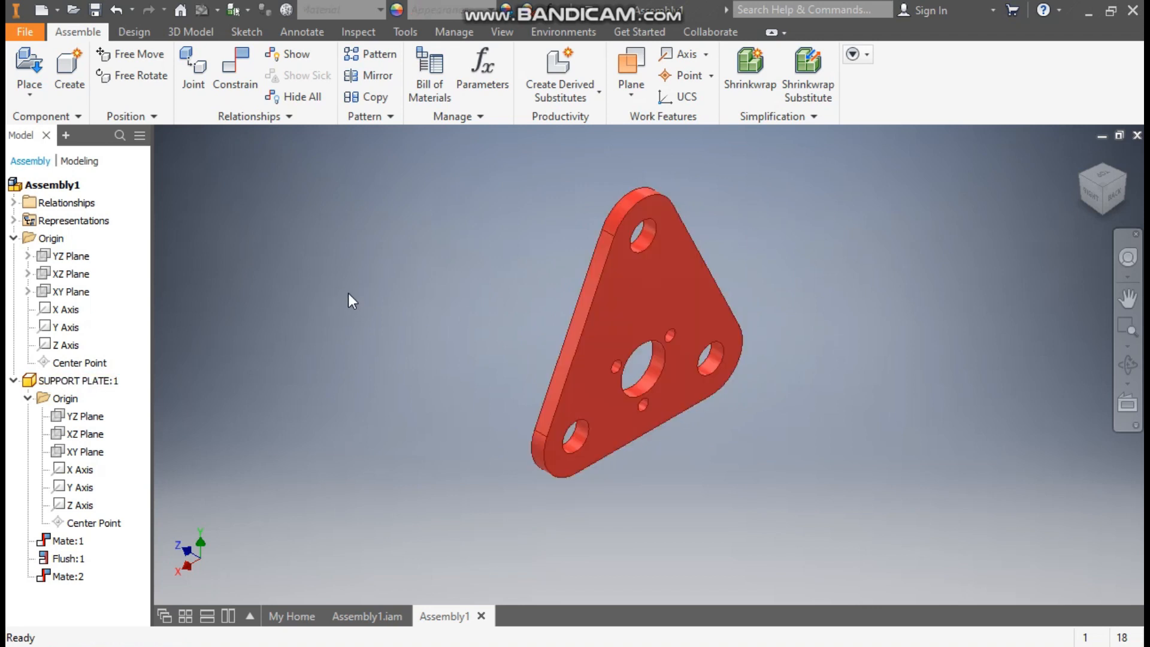
# - Place two copies of the PLATE SPACER part from the ASSY folder beside the support plate
pyautogui.click(30, 63)
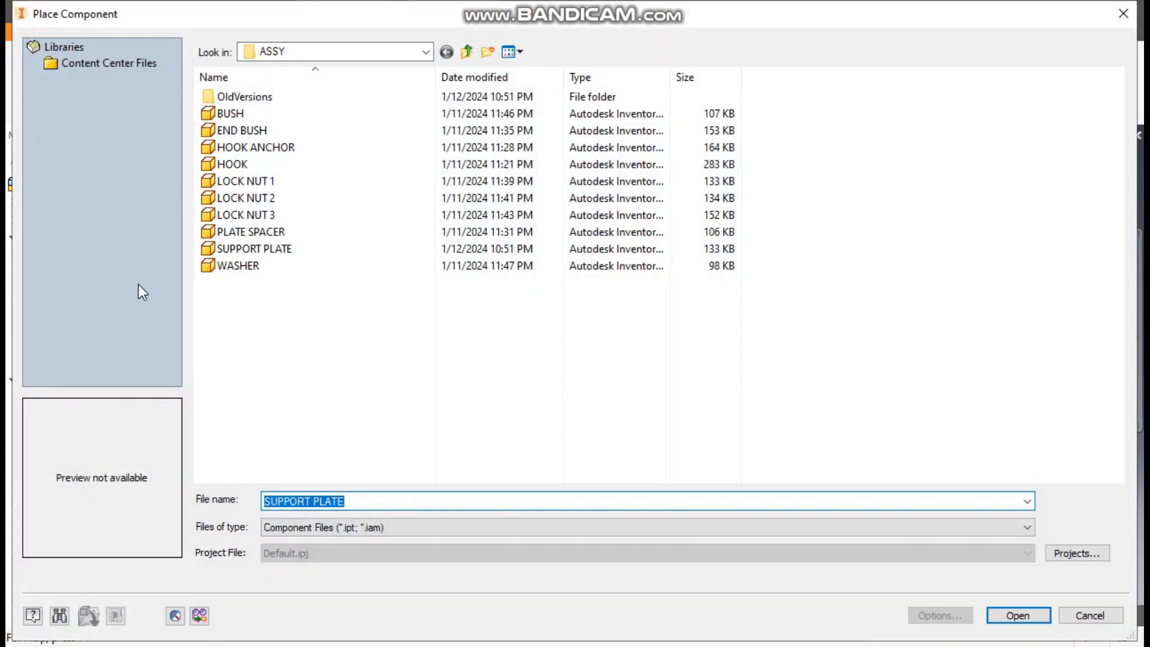
pyautogui.click(258, 268)
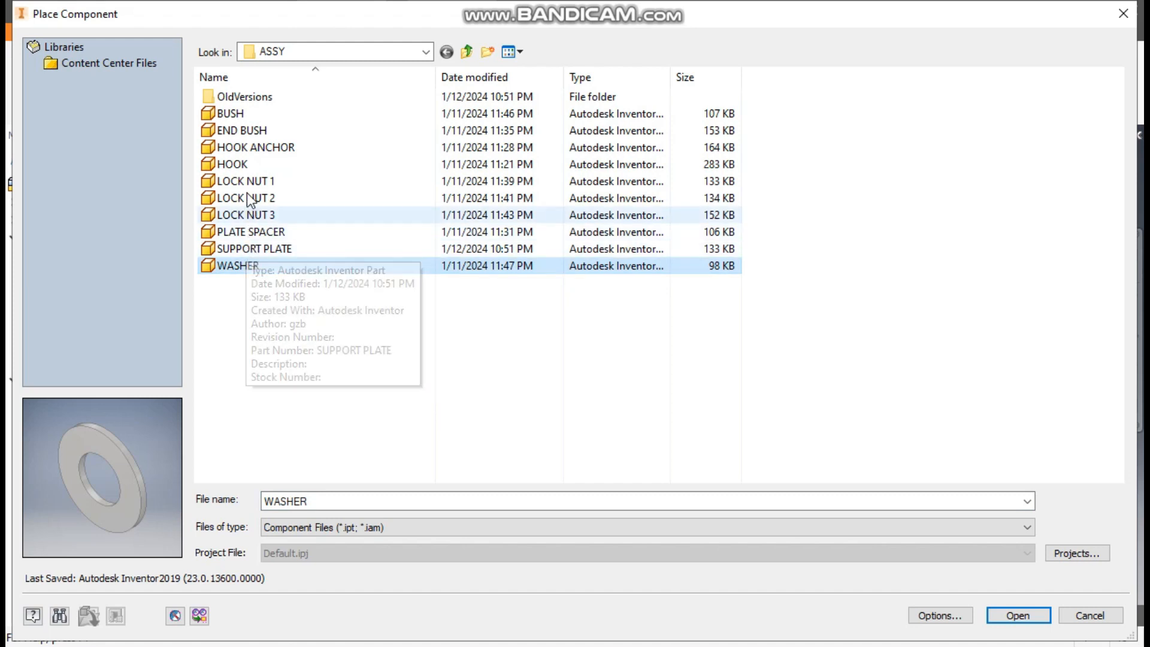
pyautogui.click(237, 130)
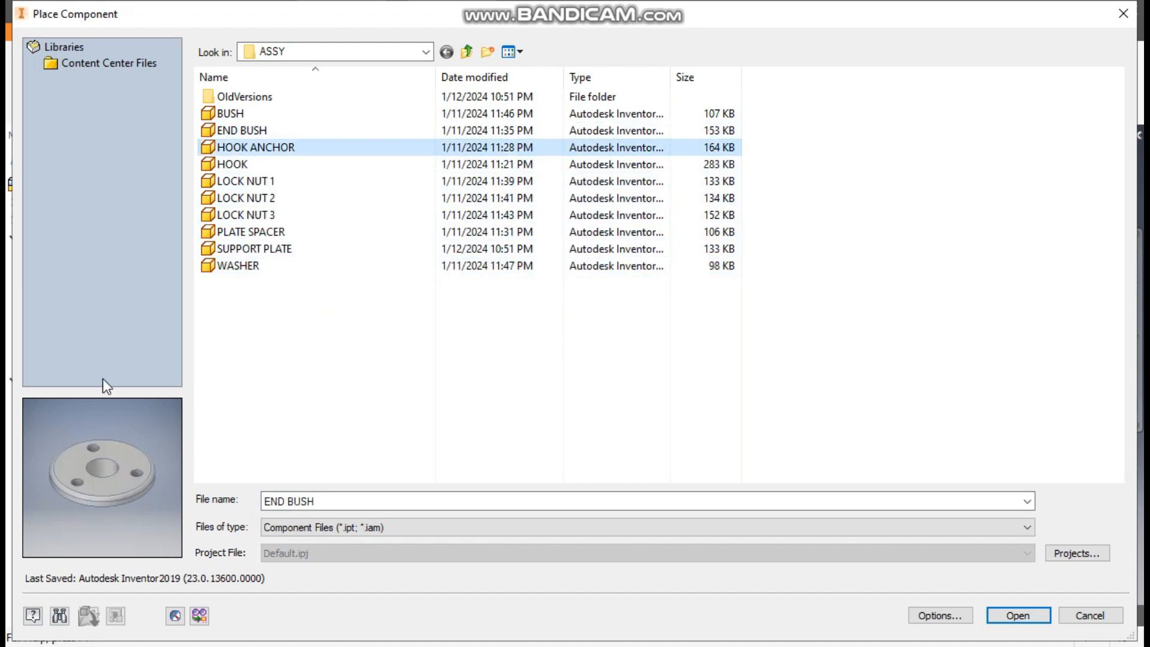
pyautogui.press('Down')
pyautogui.press('Down')
pyautogui.press('Down')
pyautogui.press('Down')
pyautogui.press('Down')
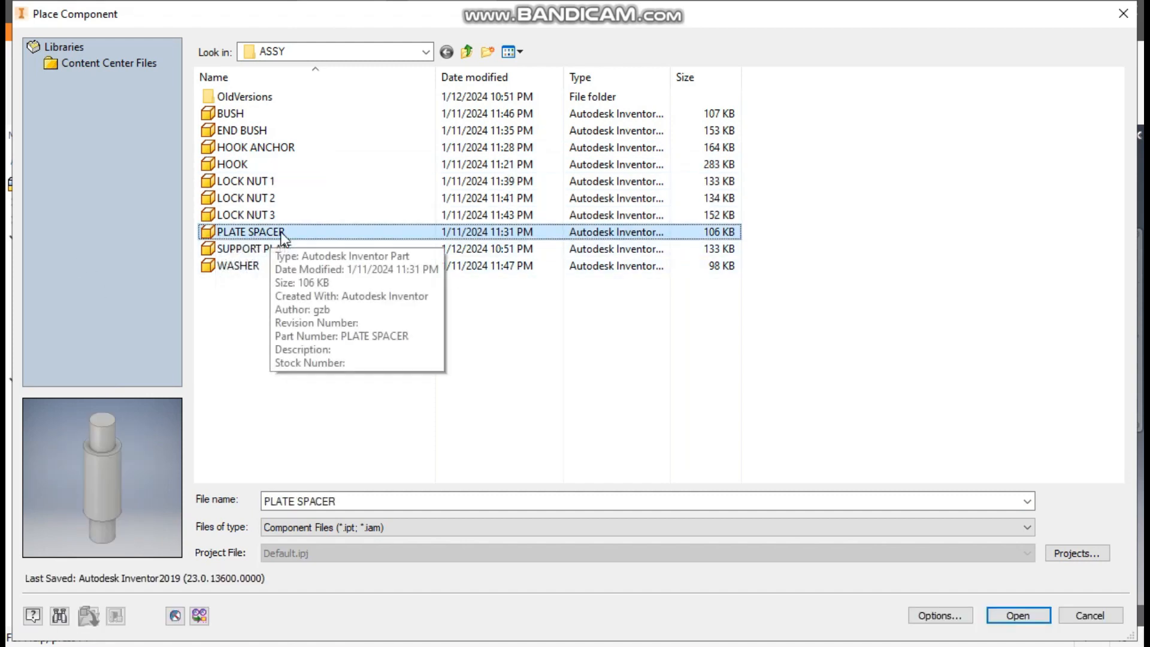
pyautogui.click(1008, 616)
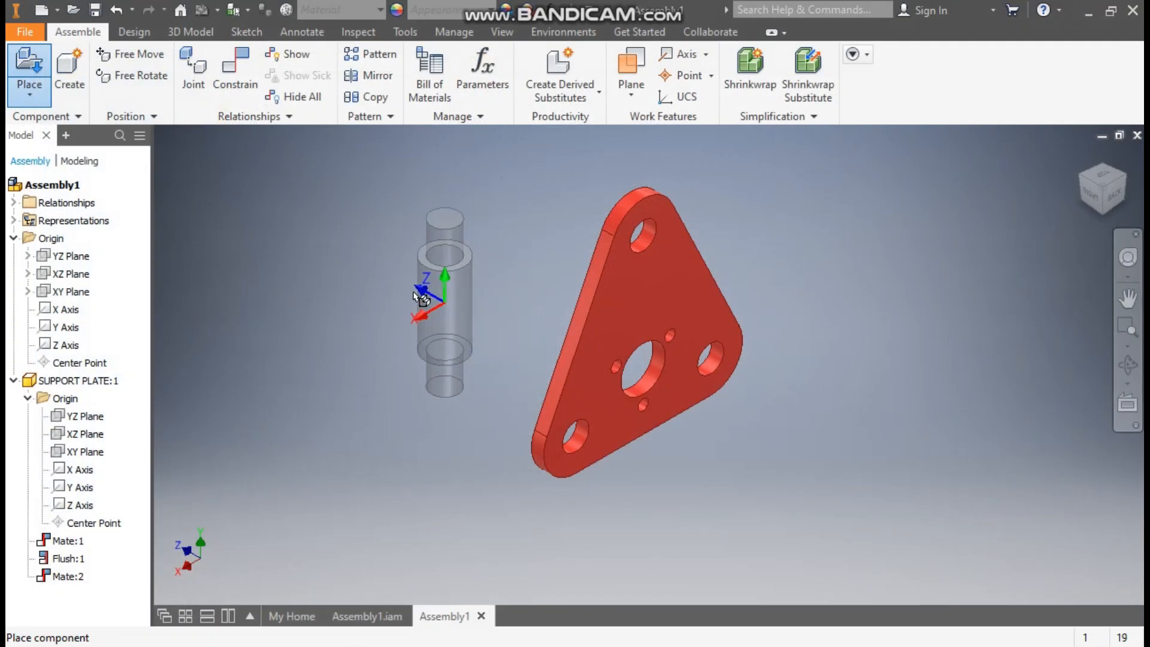
pyautogui.click(392, 278)
pyautogui.moveTo(504, 276); pyautogui.dragTo(562, 318, button='middle')
pyautogui.scroll(1, 562, 318)
pyautogui.click(579, 269)
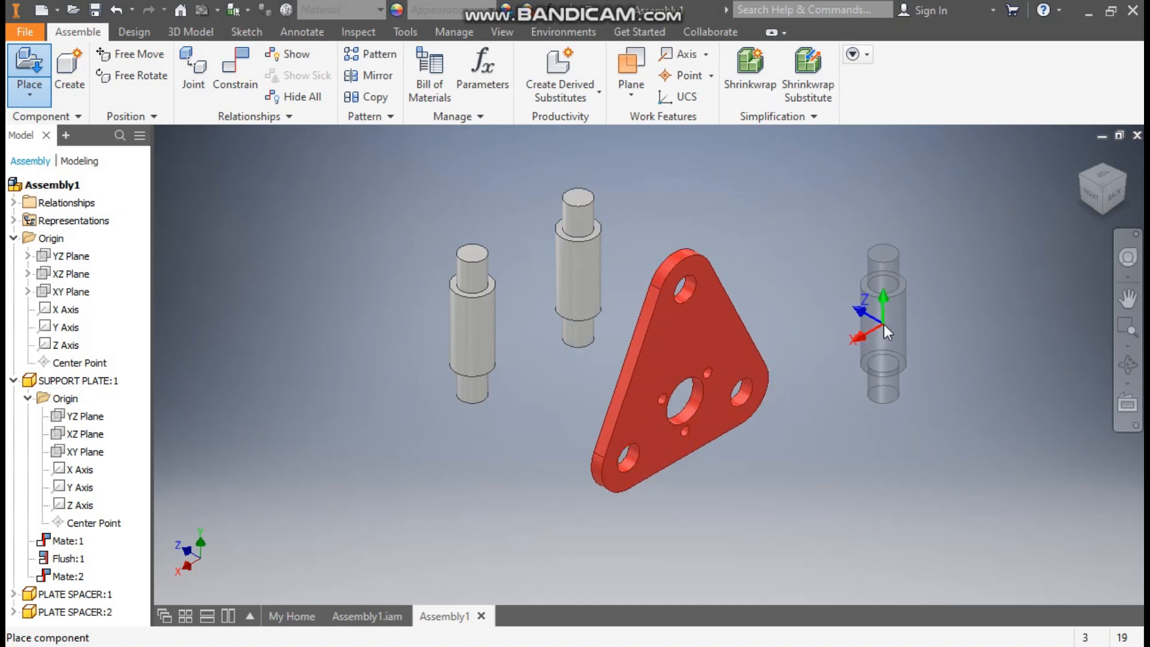
pyautogui.press('Escape')
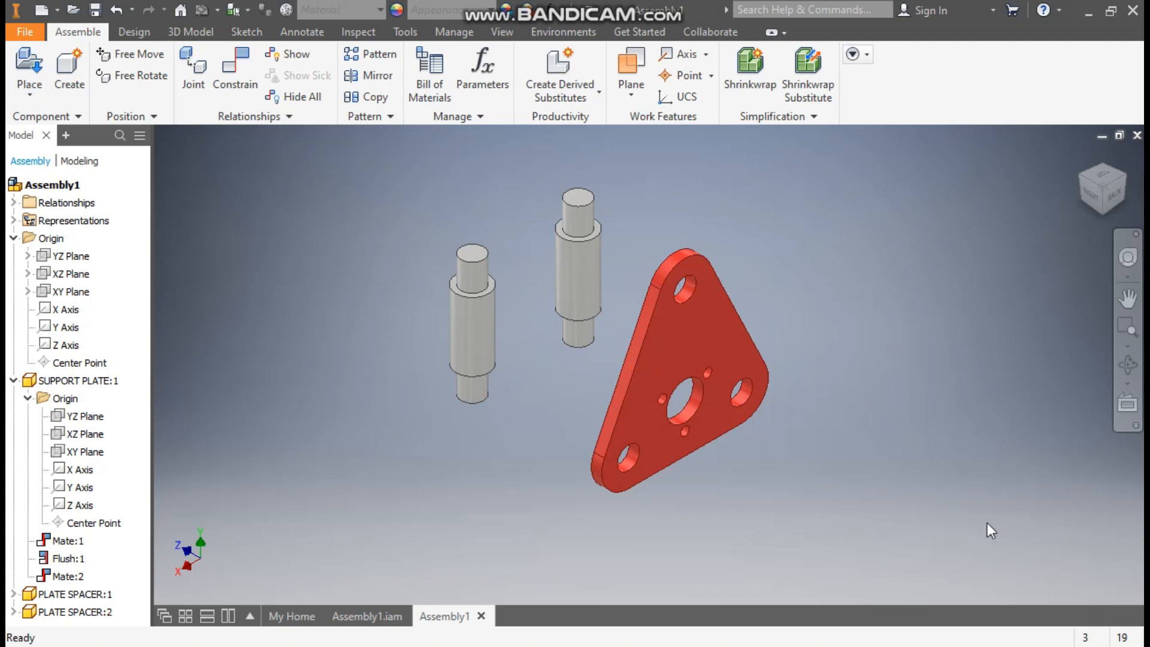
# - Mate the axis of the spacer nearest the plate to the support plate's top hole axis with 0 mm offset
pyautogui.click(234, 67)
pyautogui.moveTo(700, 232); pyautogui.dragTo(796, 193, button='middle')
pyautogui.click(684, 228)
pyautogui.scroll(5, 785, 296)
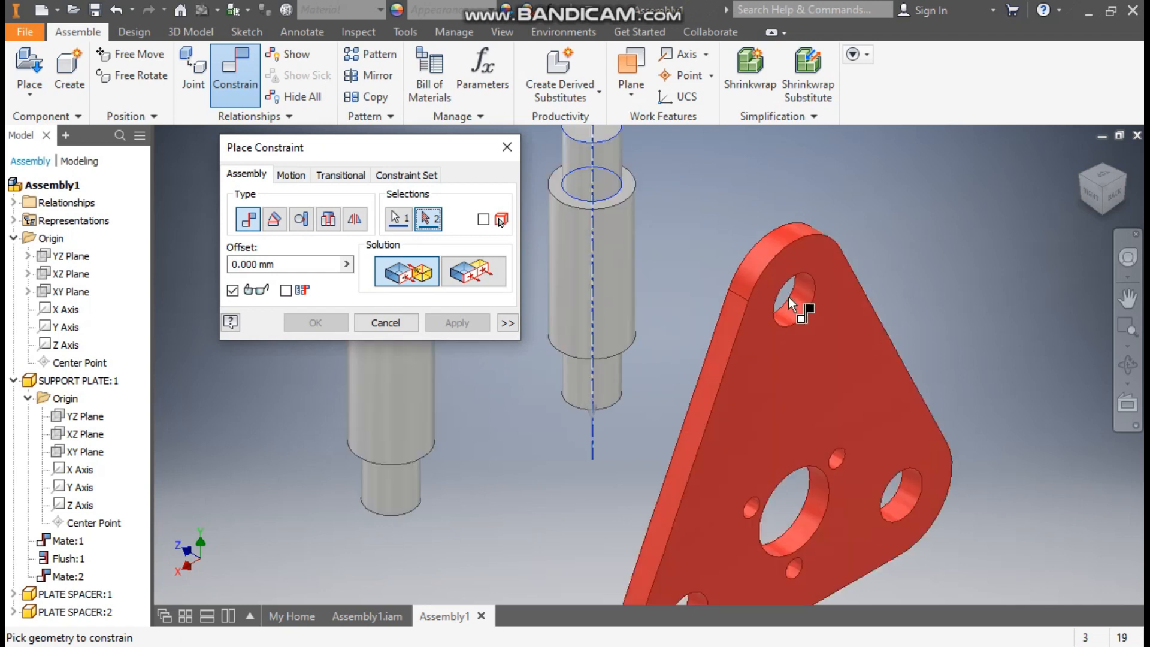
pyautogui.click(836, 277)
pyautogui.scroll(-5, 797, 335)
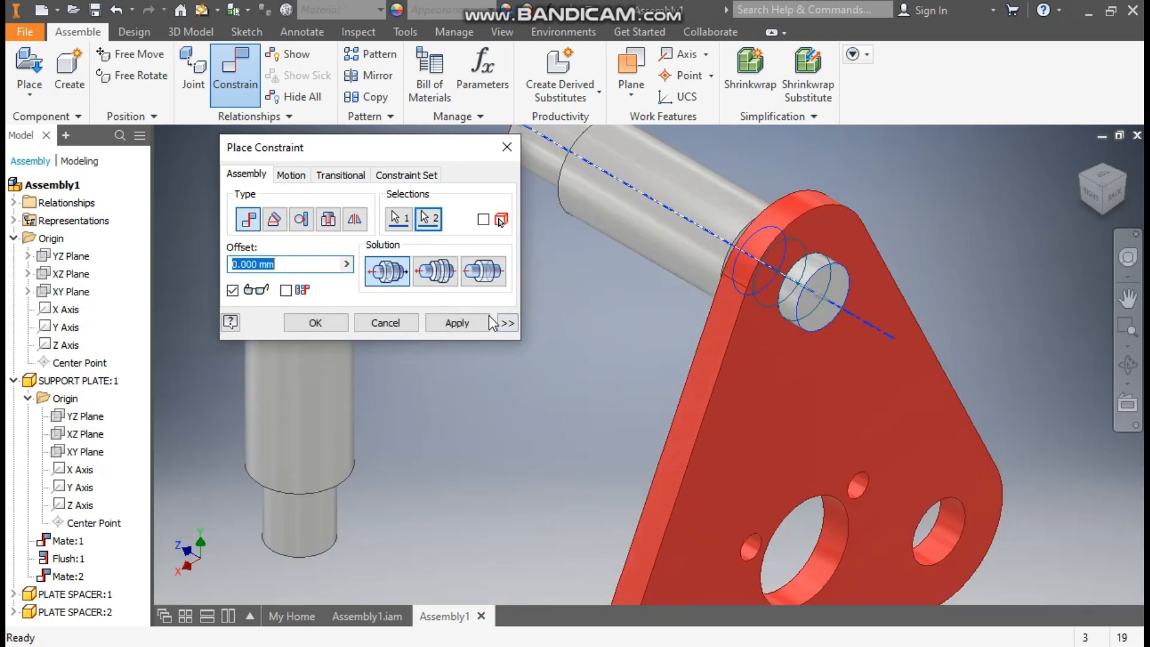
pyautogui.click(453, 323)
# - Mate the other plate spacer's axis to the support plate's lowest corner hole axis with 0 mm offset
pyautogui.scroll(-3, 680, 242)
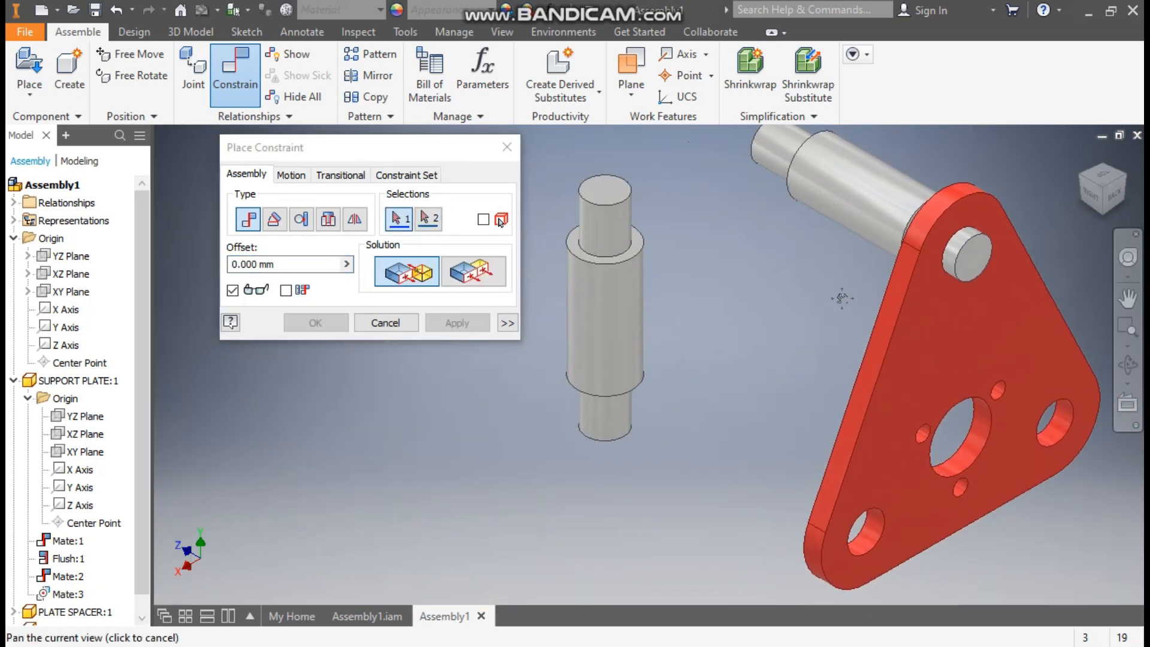
pyautogui.click(615, 224)
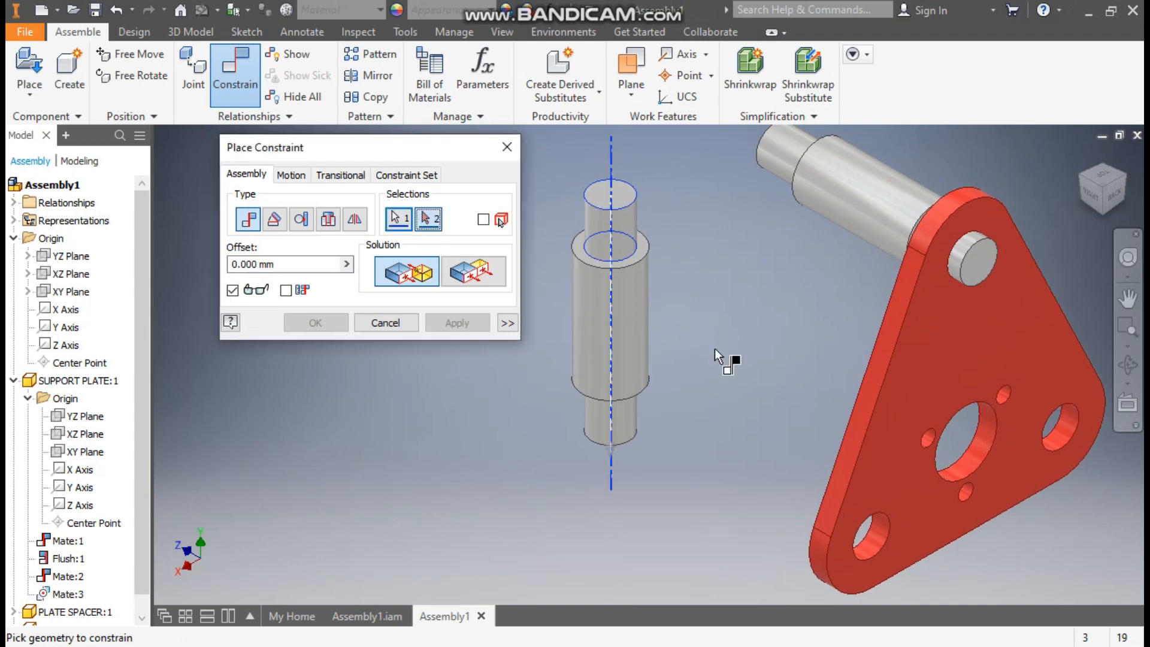
pyautogui.click(878, 533)
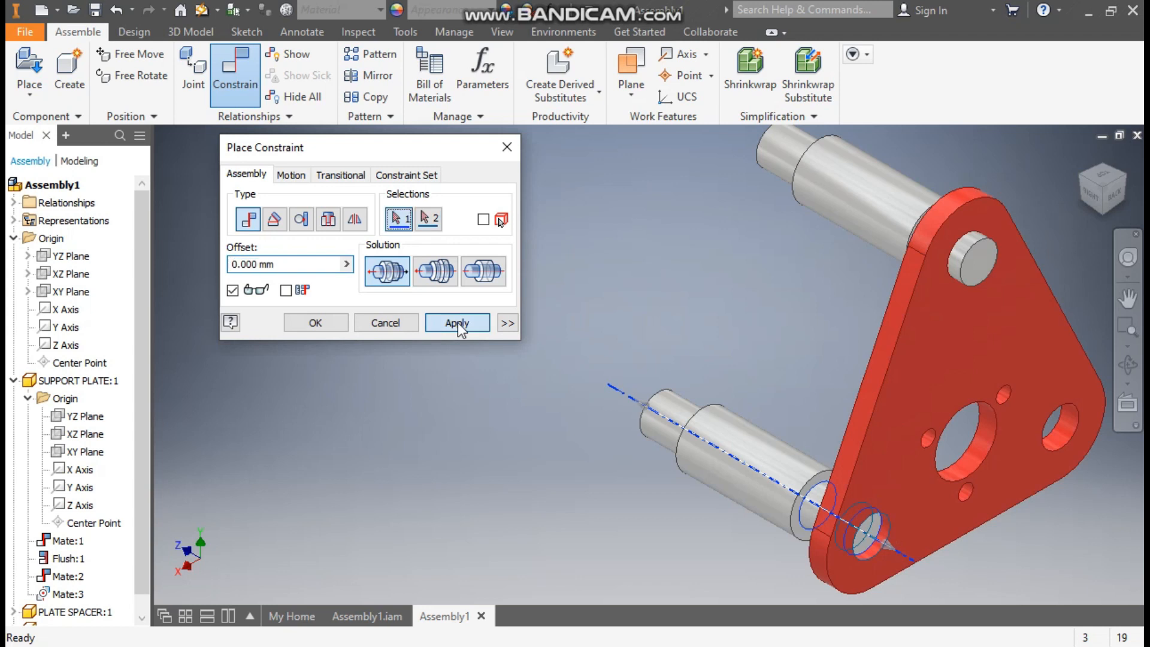
pyautogui.click(457, 324)
pyautogui.click(507, 148)
# - Slide both plate spacers along their axes out of the support plate holes to expose their shoulder faces
pyautogui.moveTo(686, 281); pyautogui.dragTo(506, 208, button='middle')
pyautogui.moveTo(530, 390); pyautogui.dragTo(289, 292)
pyautogui.moveTo(522, 203); pyautogui.dragTo(594, 300, button='middle')
pyautogui.moveTo(612, 217); pyautogui.dragTo(489, 154)
pyautogui.click(466, 221)
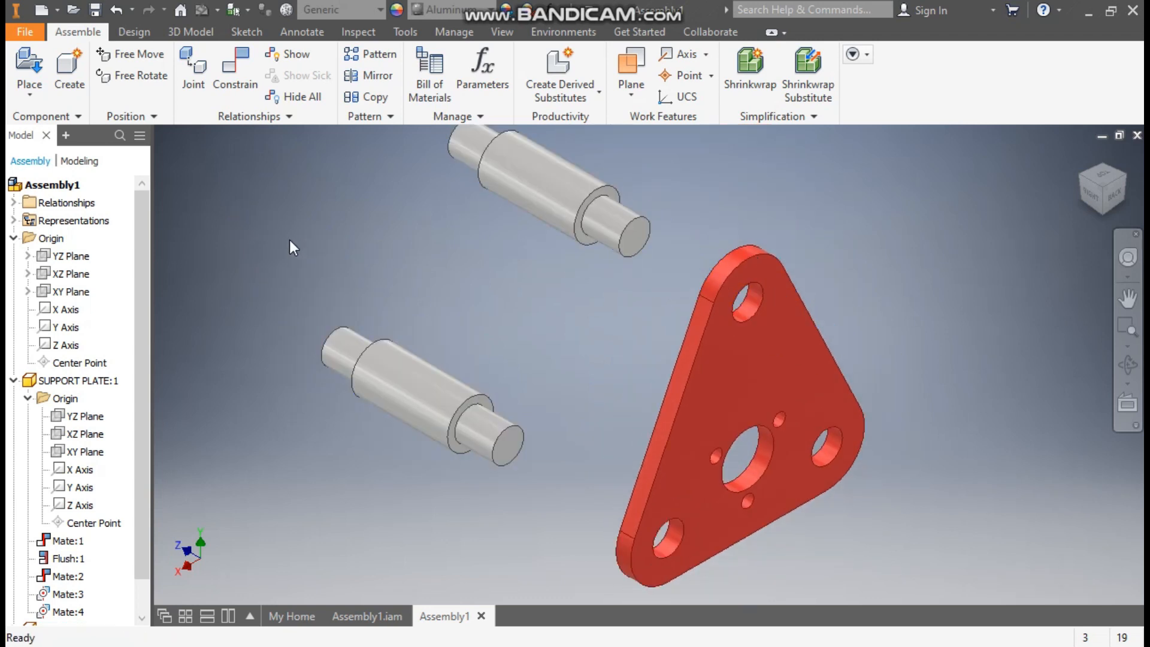
# - Mate the upper spacer's shoulder face to the facing side of the support plate with 0 mm offset
pyautogui.click(236, 73)
pyautogui.scroll(5, 700, 249)
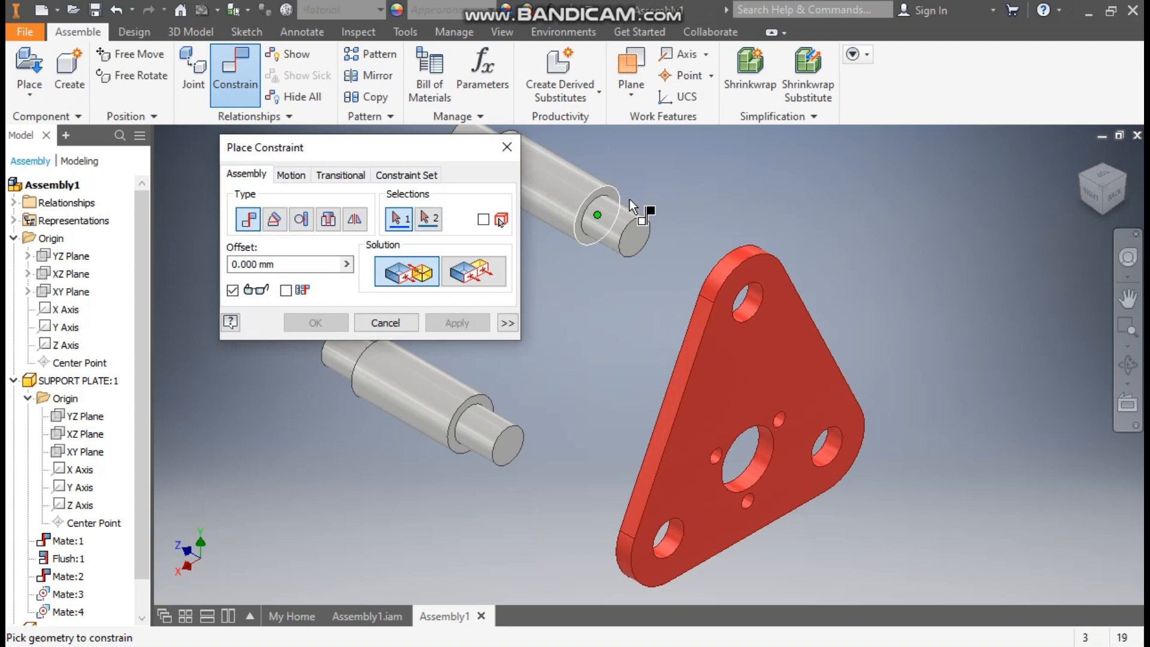
pyautogui.click(601, 196)
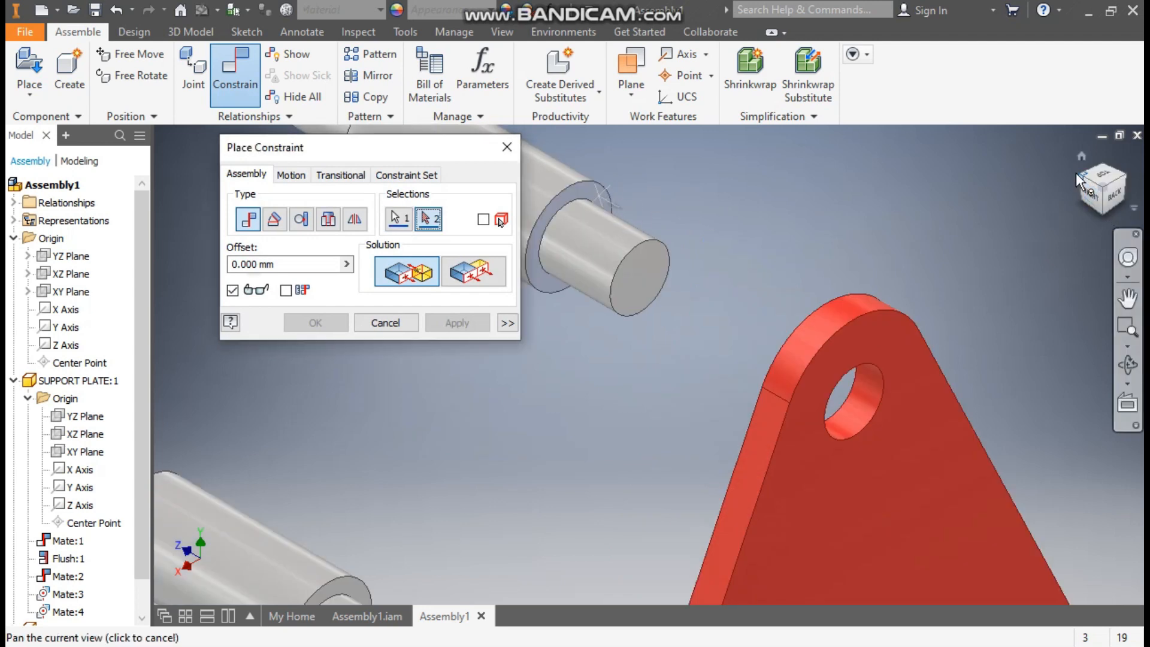
pyautogui.click(1068, 199)
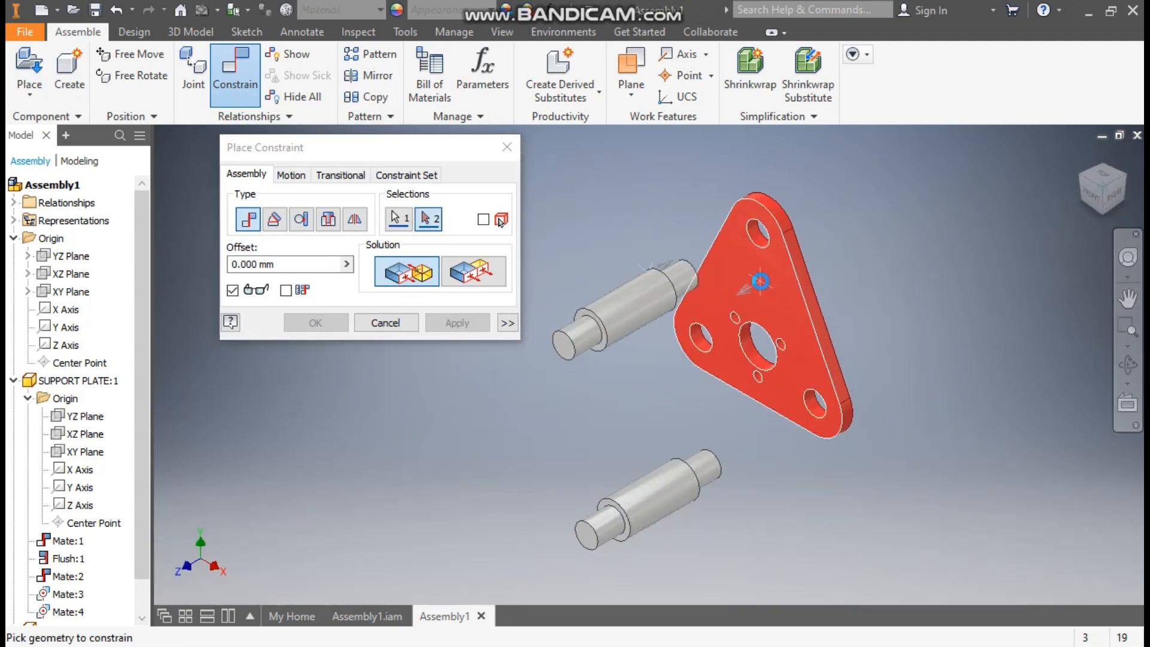
pyautogui.click(760, 282)
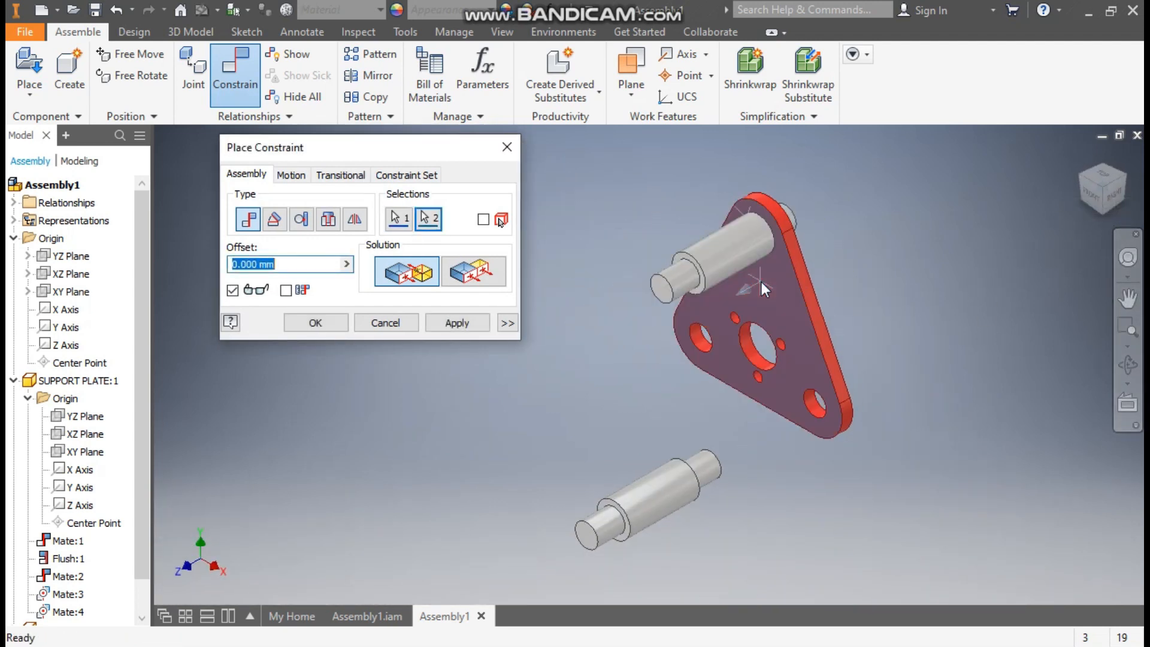
pyautogui.click(457, 322)
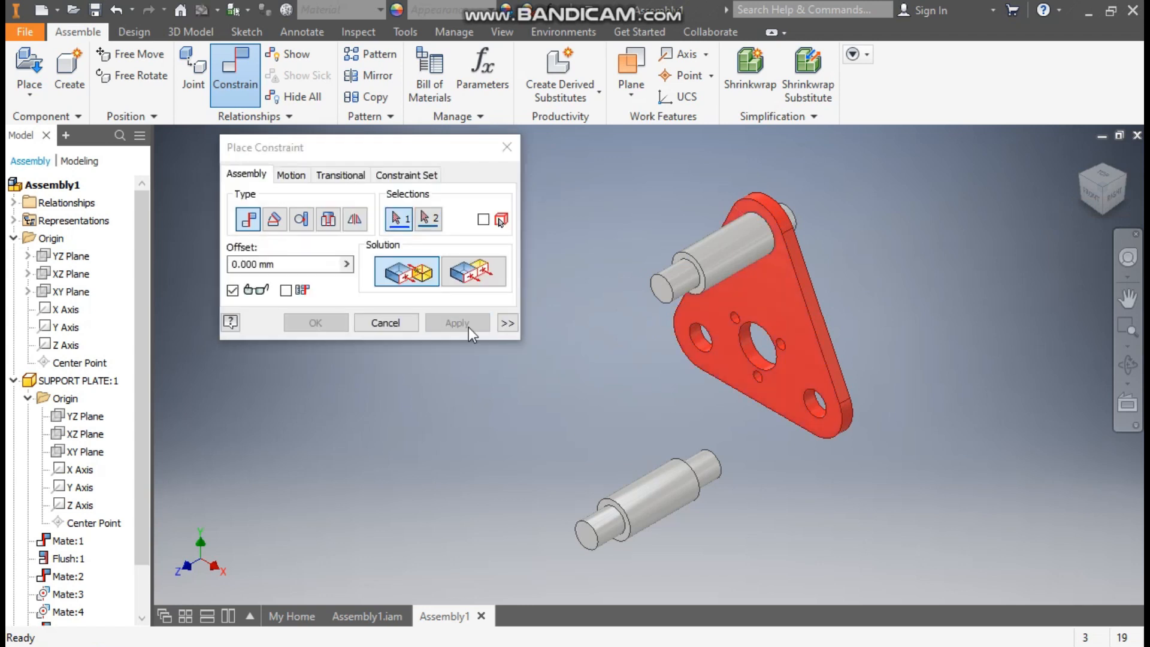
# - Mate the lower spacer's shoulder face to the same support plate face with 0 mm offset
pyautogui.click(1128, 188)
pyautogui.scroll(5, 576, 429)
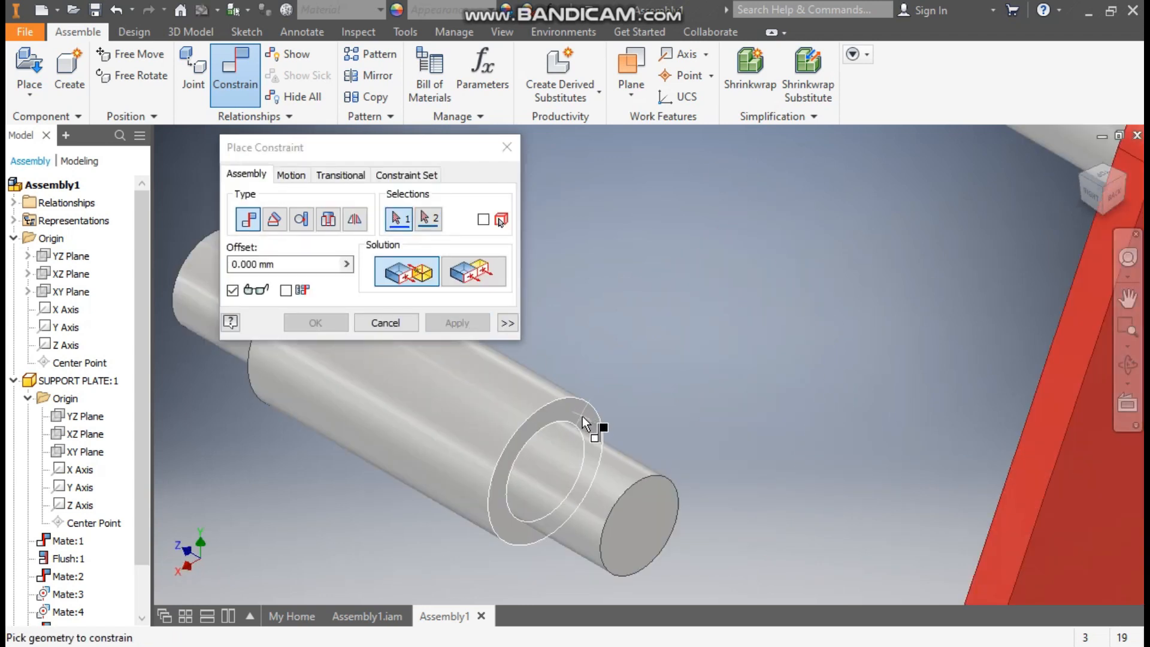
pyautogui.click(582, 416)
pyautogui.scroll(-5, 713, 355)
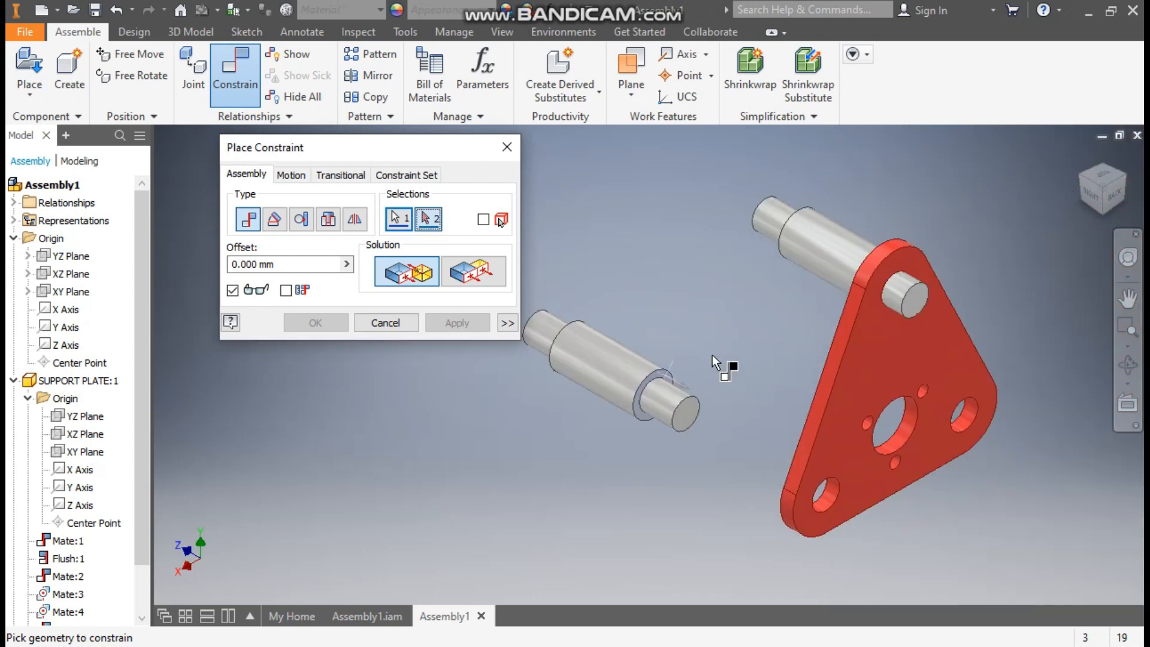
pyautogui.click(1077, 173)
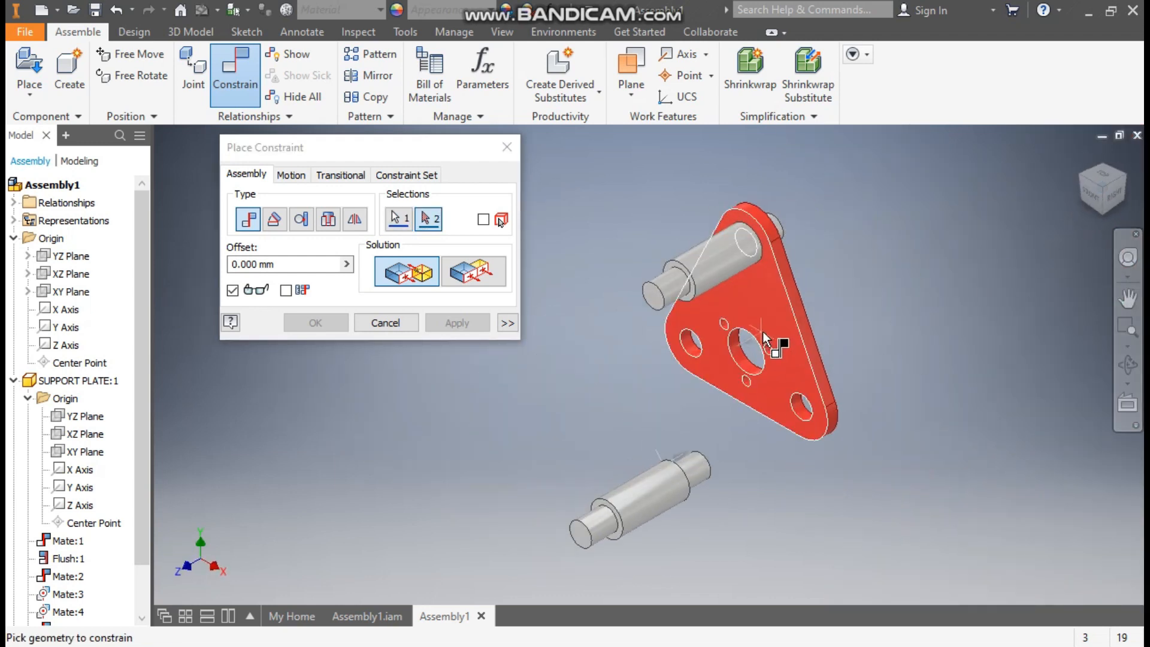
pyautogui.click(765, 339)
pyautogui.click(329, 322)
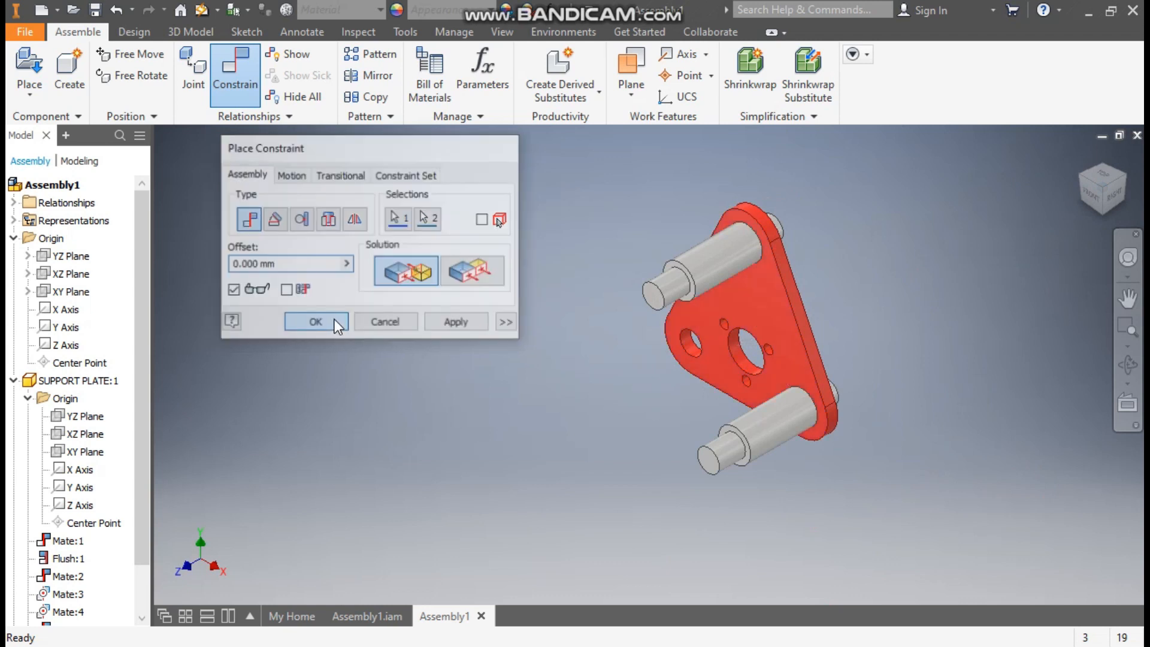
# - Place two copies of the WASHER part from the ASSY folder beside the plate spacers
pyautogui.click(1125, 174)
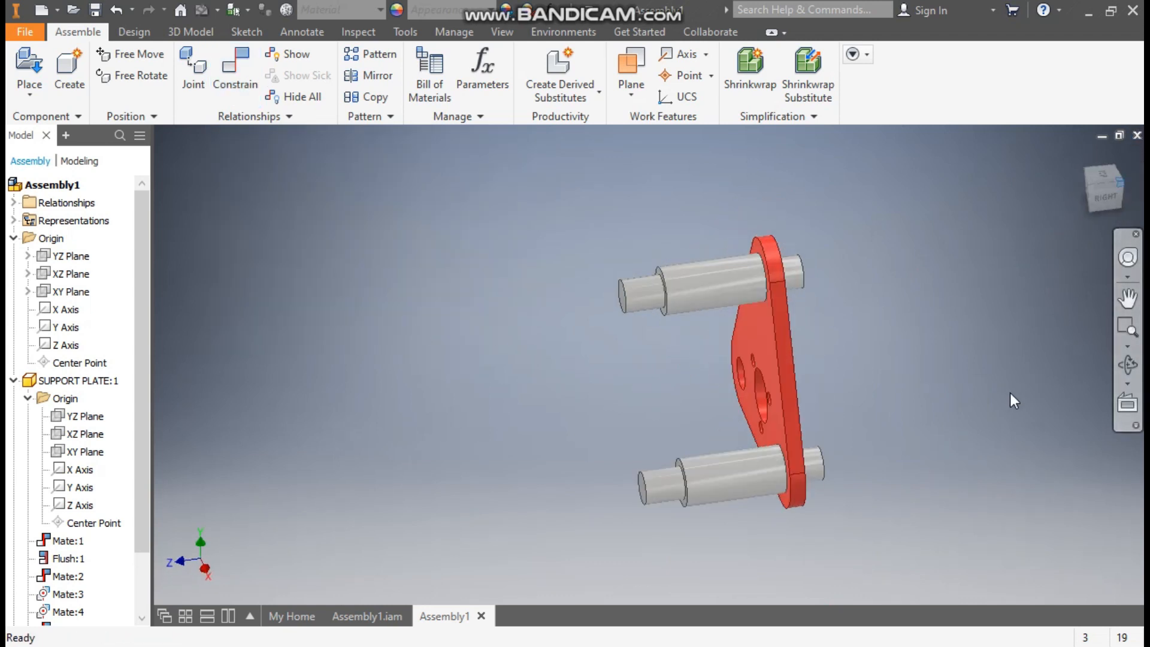
pyautogui.moveTo(886, 419); pyautogui.dragTo(868, 339, button='middle')
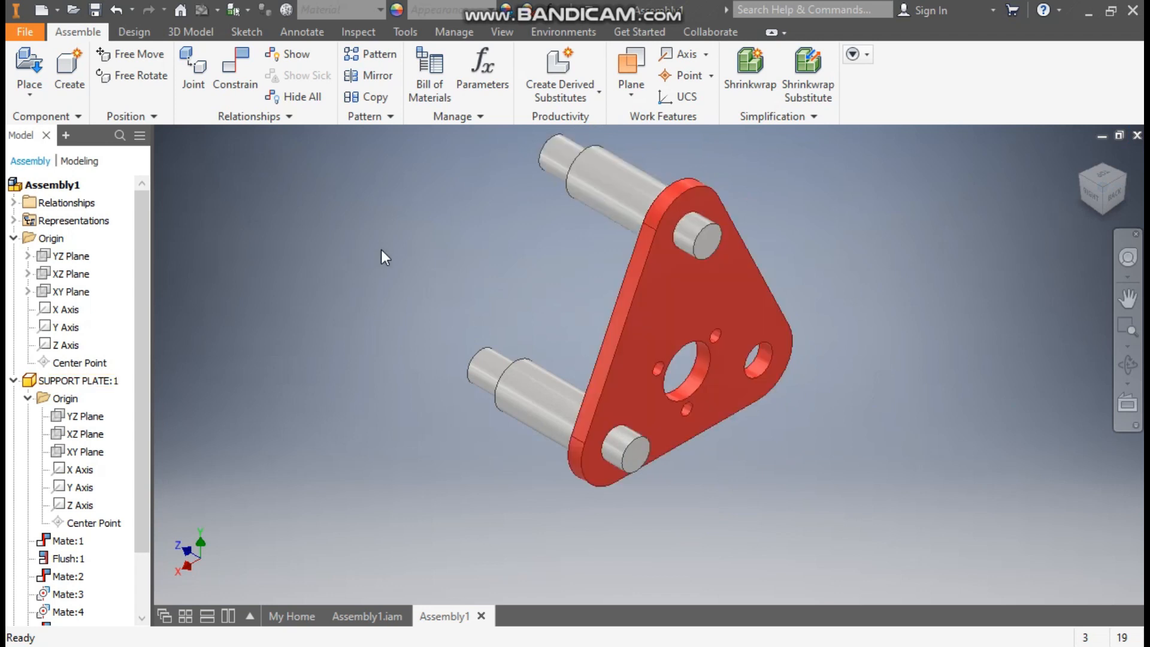
pyautogui.click(29, 67)
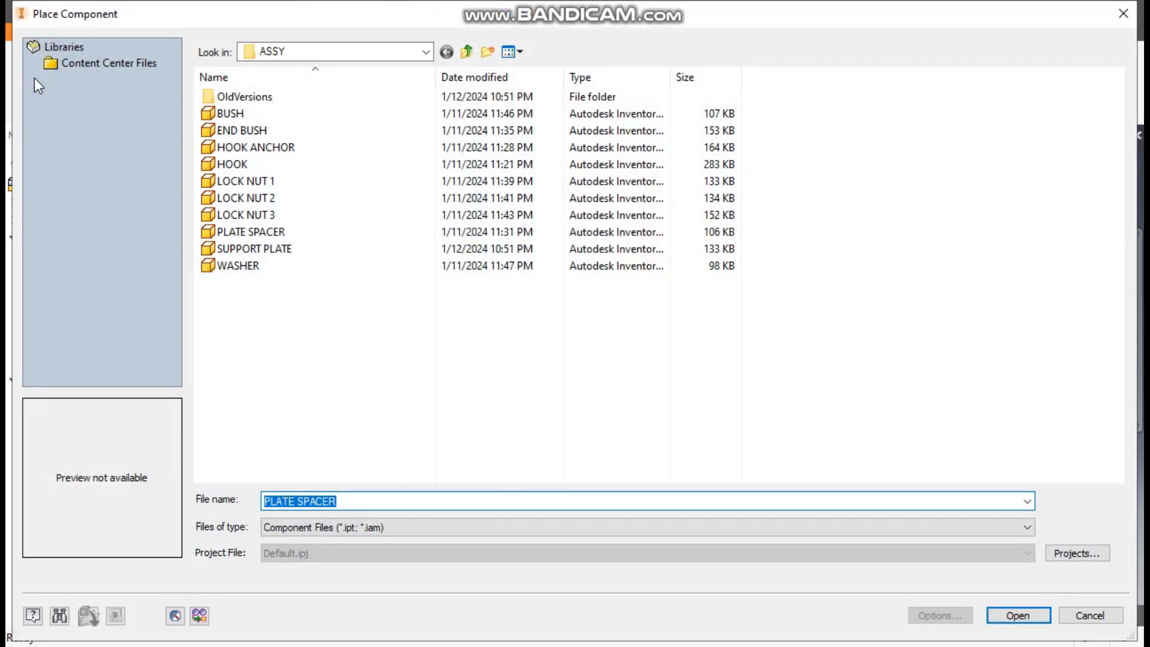
pyautogui.click(256, 267)
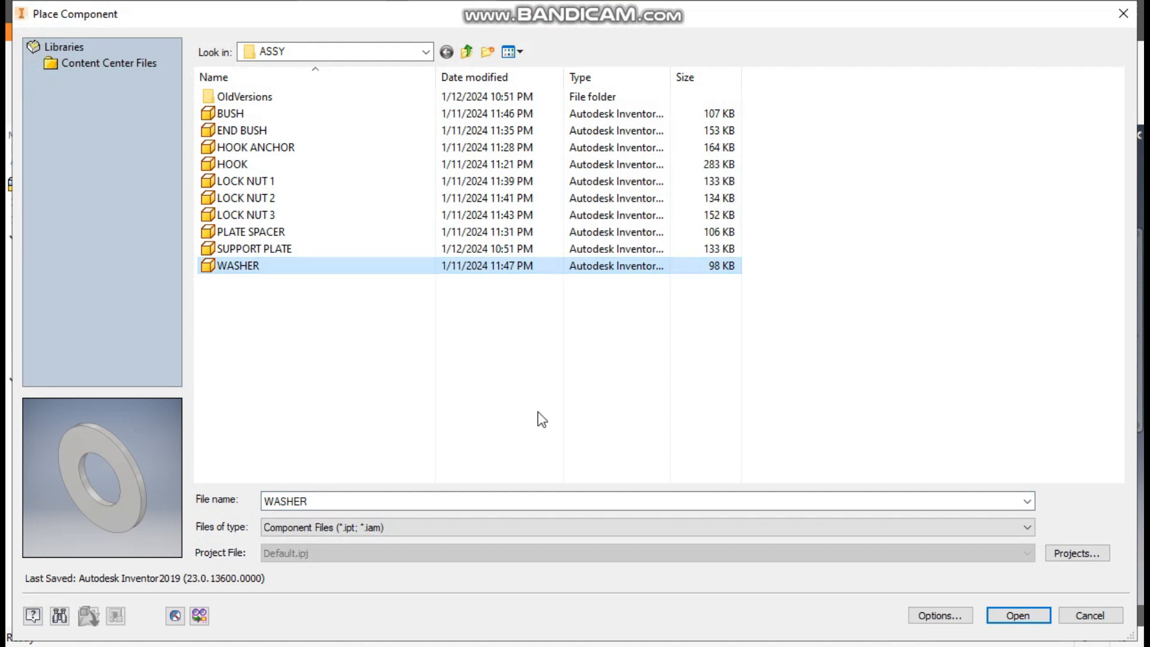
pyautogui.click(1014, 618)
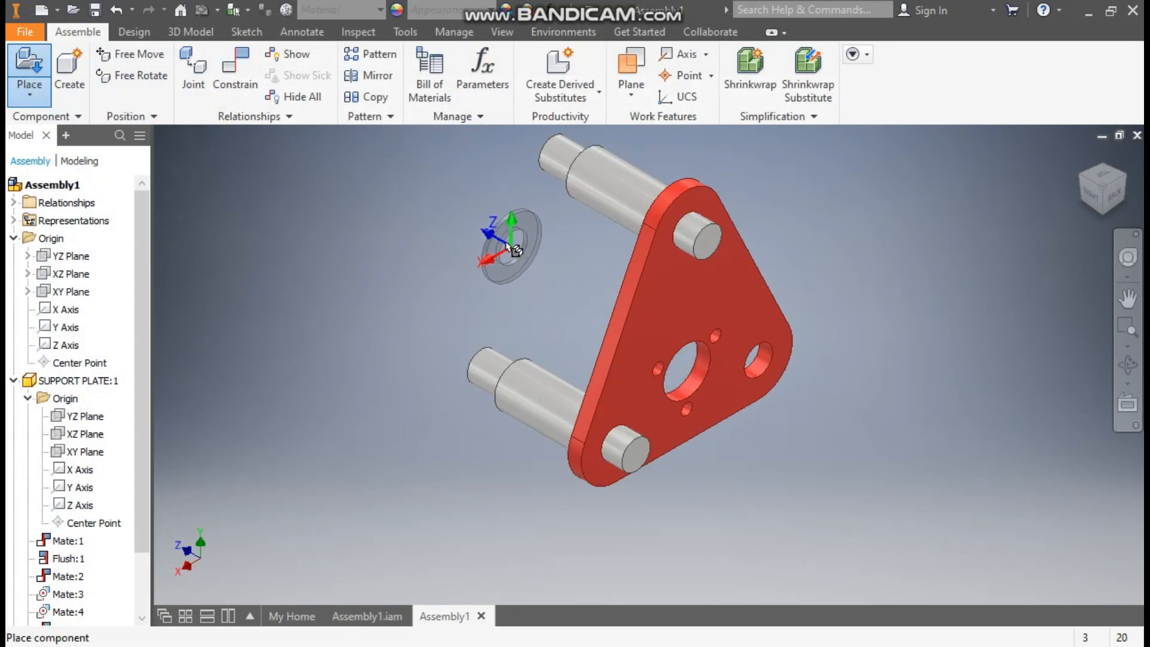
pyautogui.click(469, 234)
pyautogui.click(381, 327)
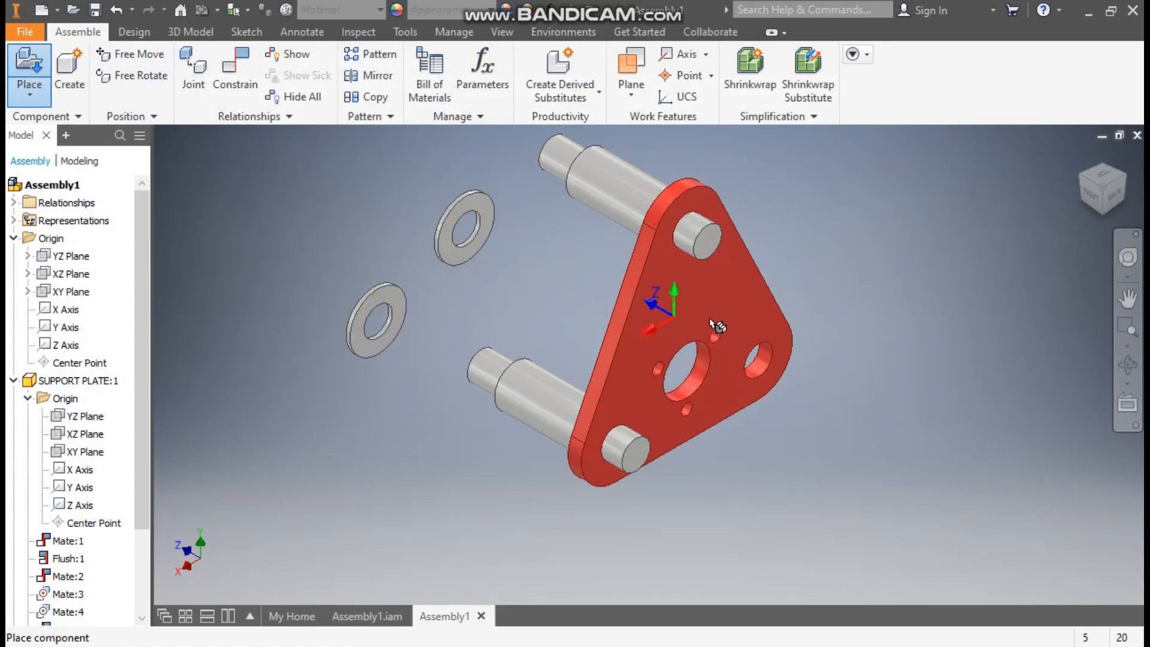
pyautogui.press('Escape')
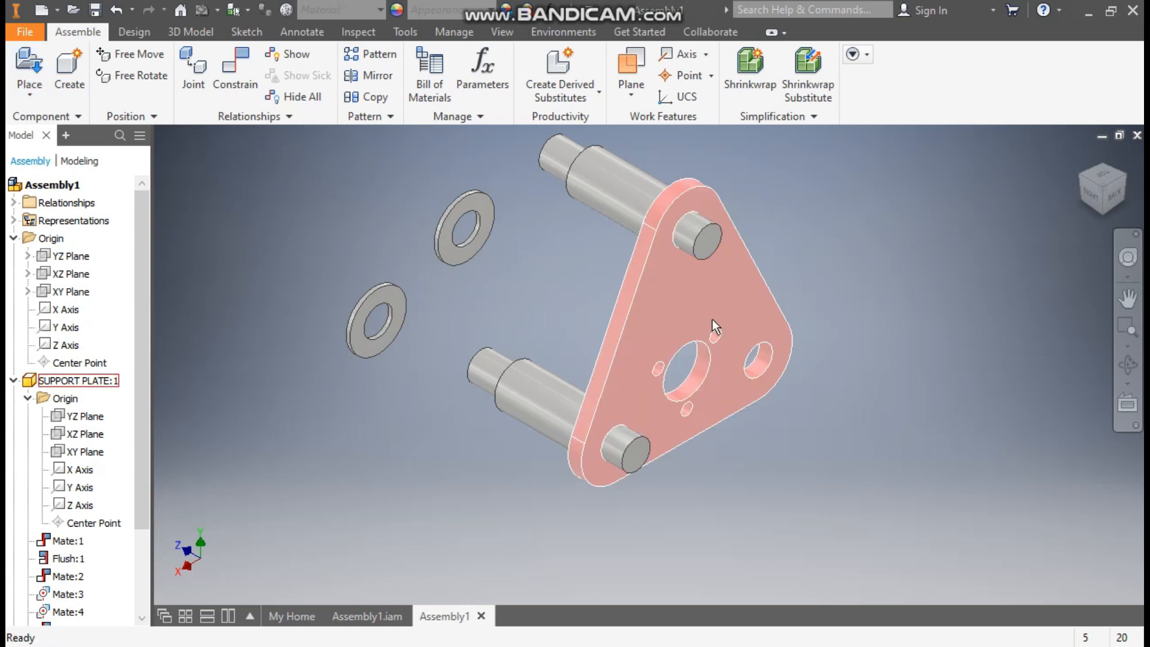
# - Mate the upper washer's hole axis to the upper plate spacer's axis with 0 mm offset
pyautogui.click(238, 67)
pyautogui.scroll(5, 592, 256)
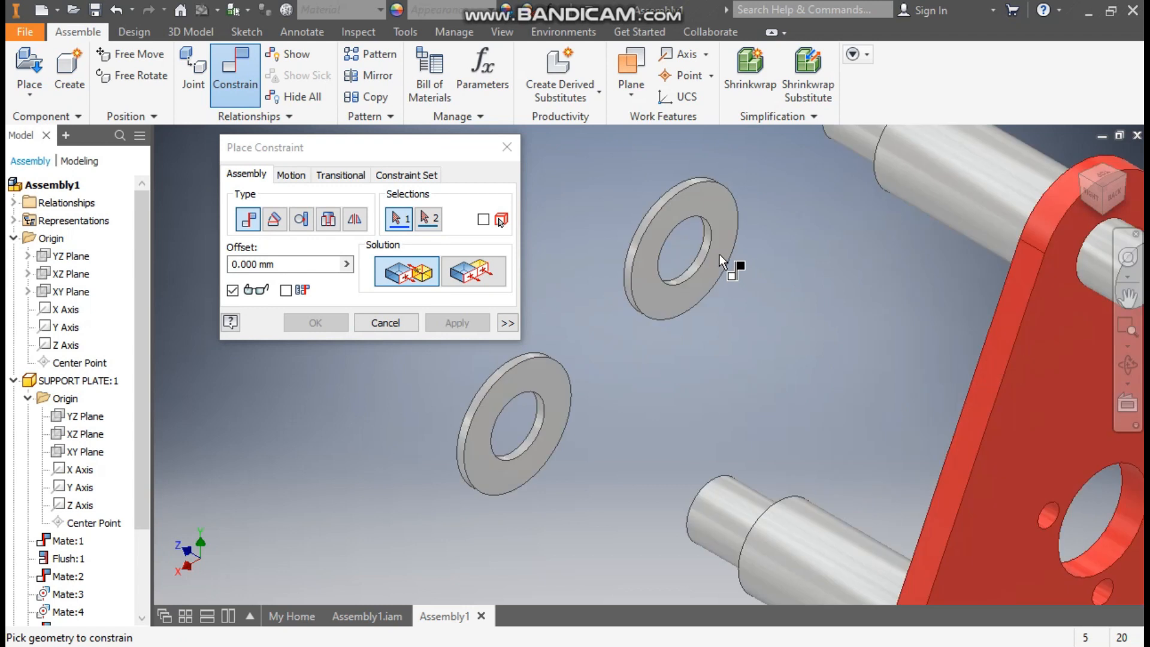
pyautogui.scroll(5, 689, 264)
pyautogui.click(653, 268)
pyautogui.scroll(-6, 653, 269)
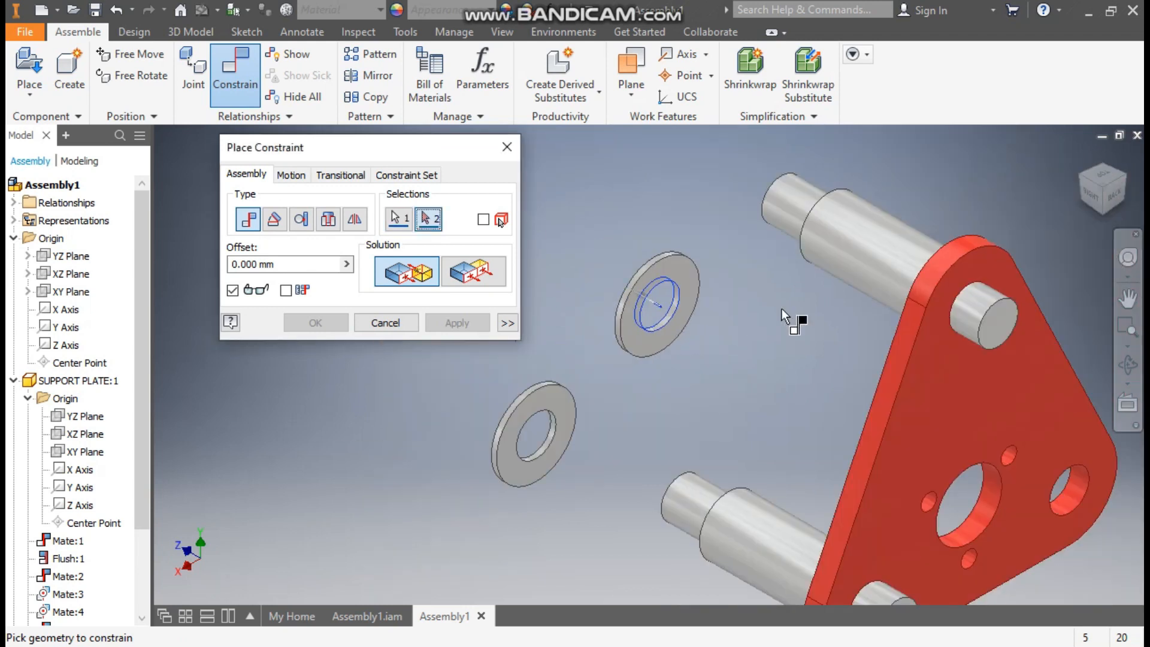
pyautogui.click(889, 254)
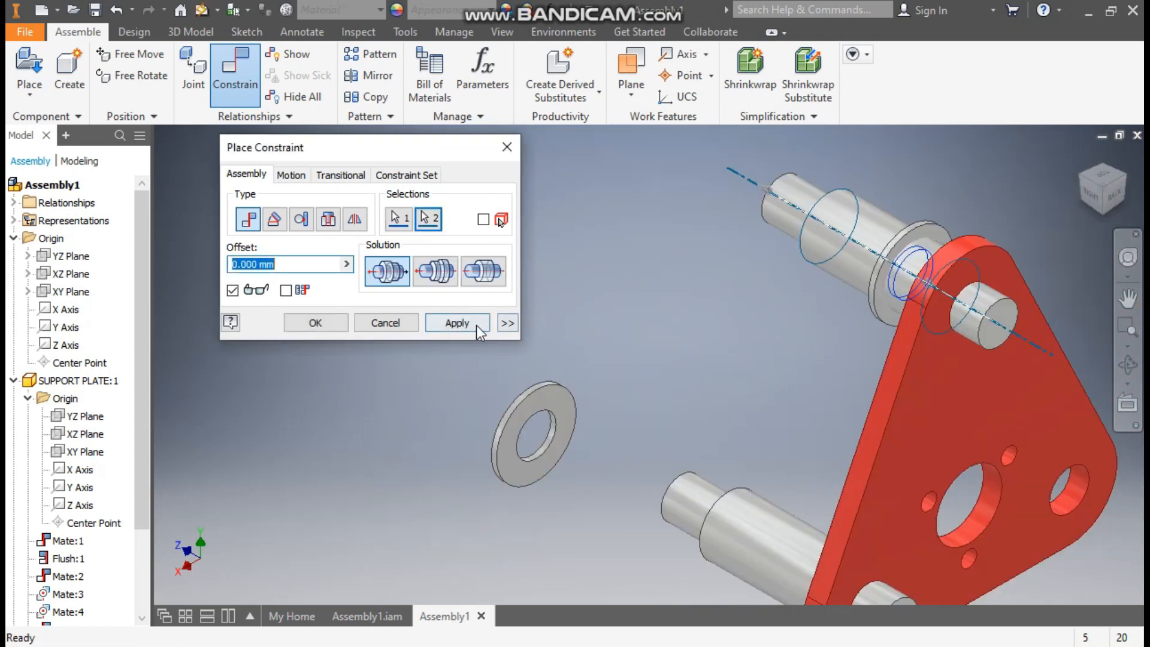
pyautogui.click(457, 323)
pyautogui.scroll(3, 543, 391)
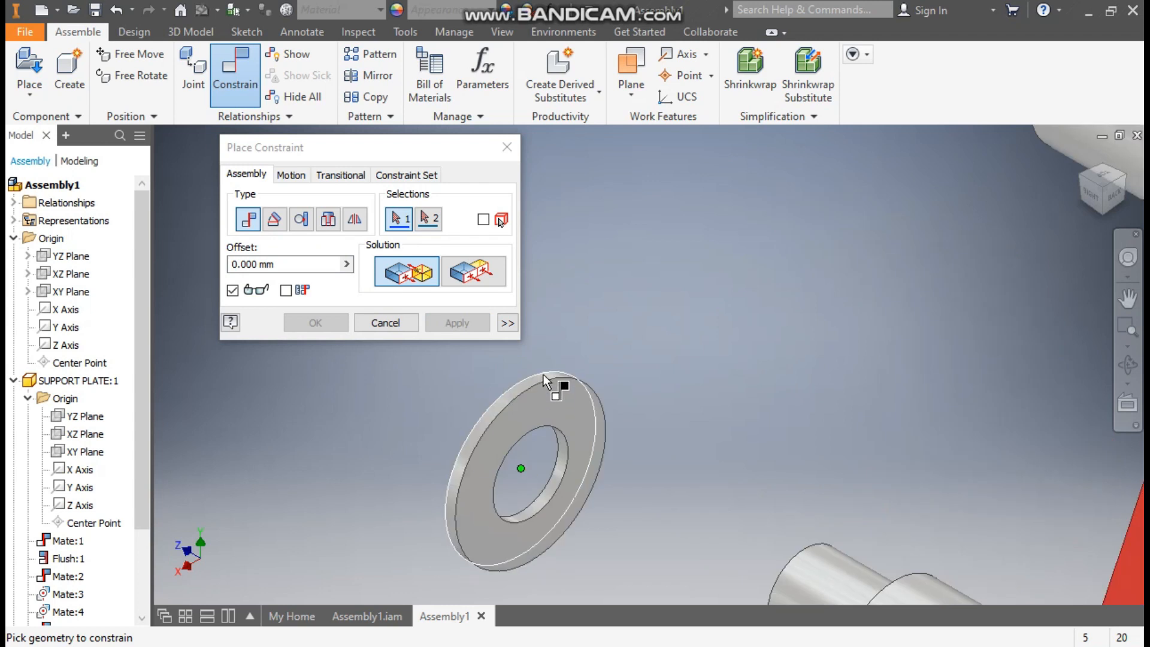
# - Mate the loose lower washer's axis to the lower plate spacer's axis with 0 mm offset
pyautogui.click(544, 376)
pyautogui.scroll(-3, 543, 376)
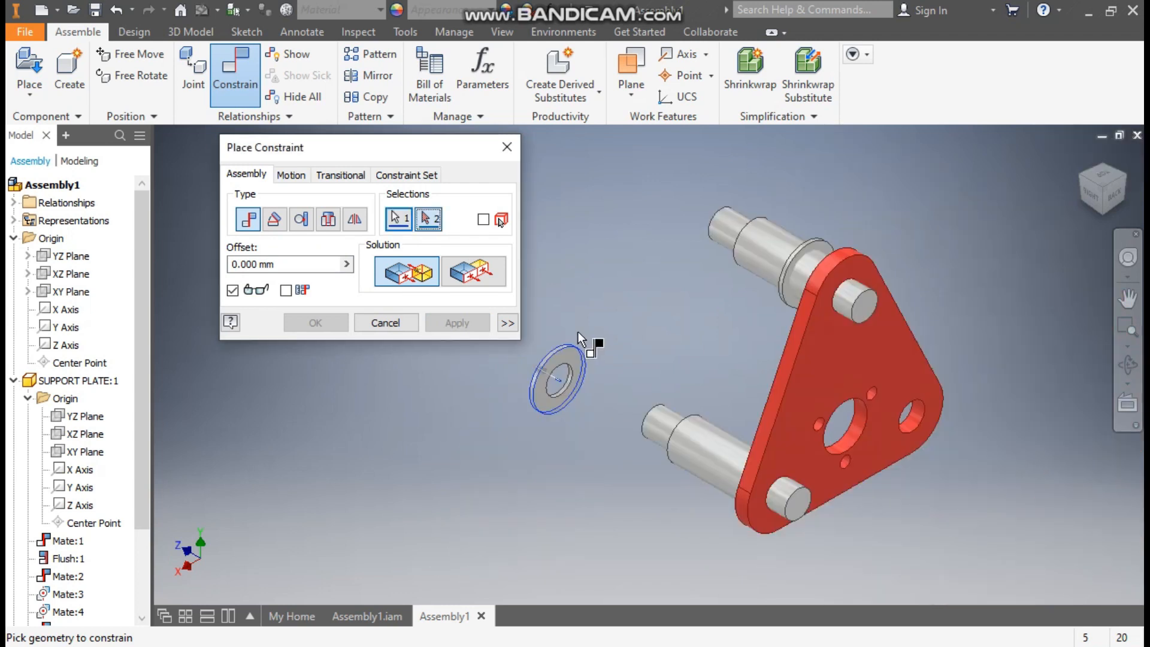
pyautogui.click(729, 451)
pyautogui.click(461, 327)
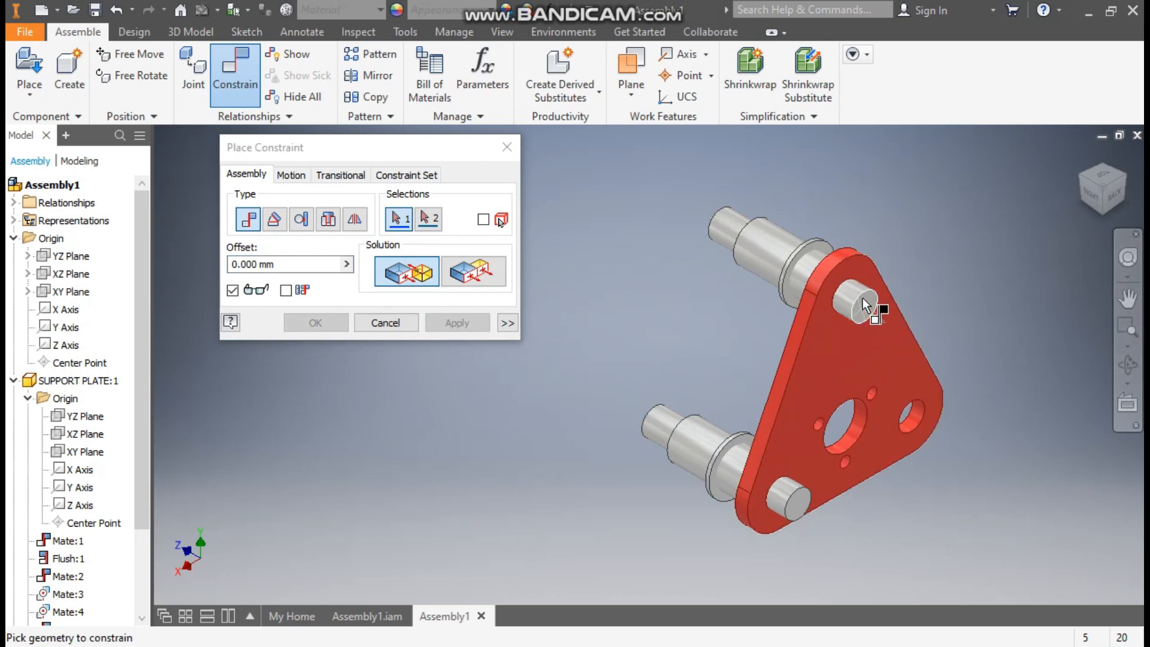
# - Mate the upper washer's flat face to the support plate's outer face, opposite the long spacer bodies, with 0 mm offset
pyautogui.click(838, 329)
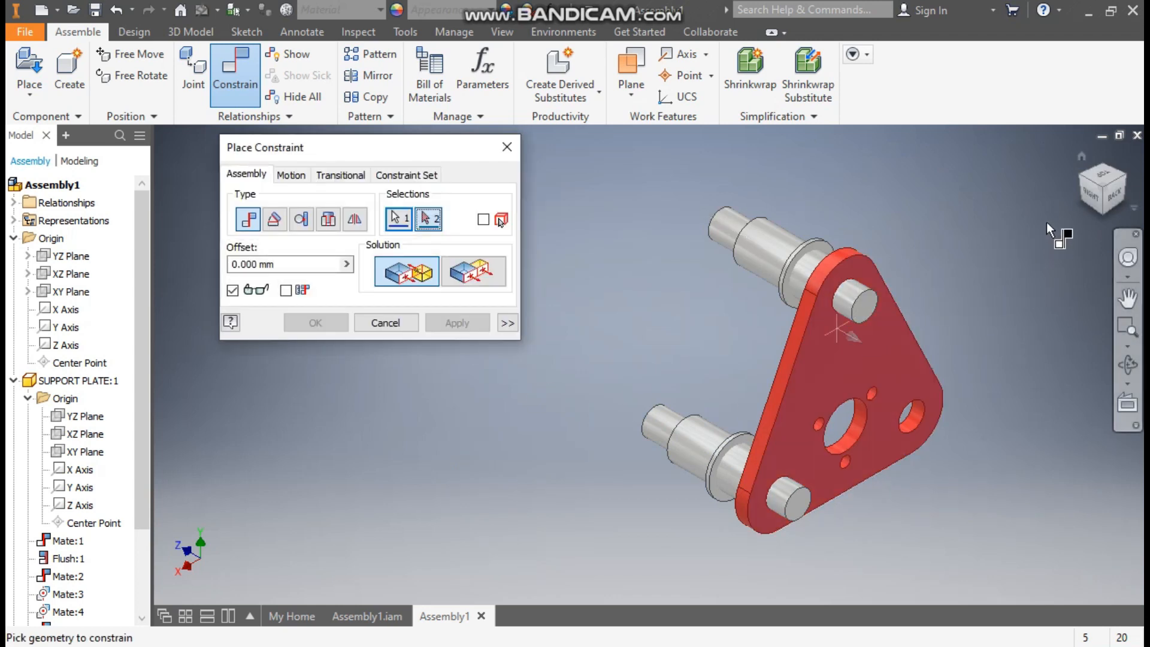
pyautogui.click(1076, 175)
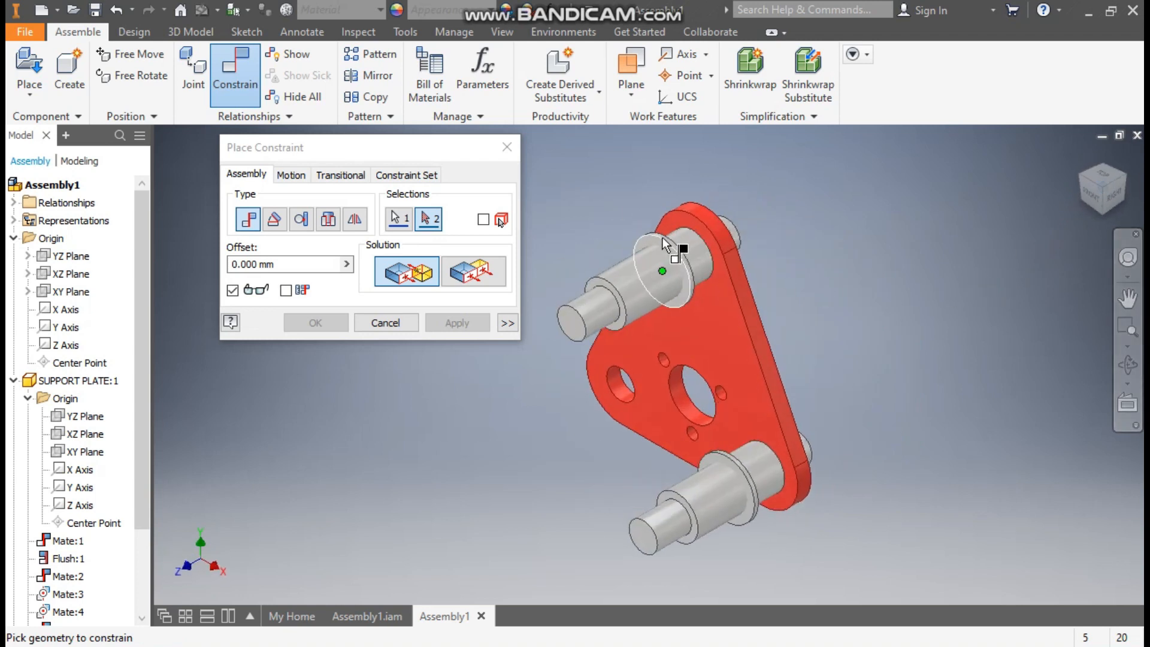
pyautogui.scroll(5, 619, 252)
pyautogui.click(644, 251)
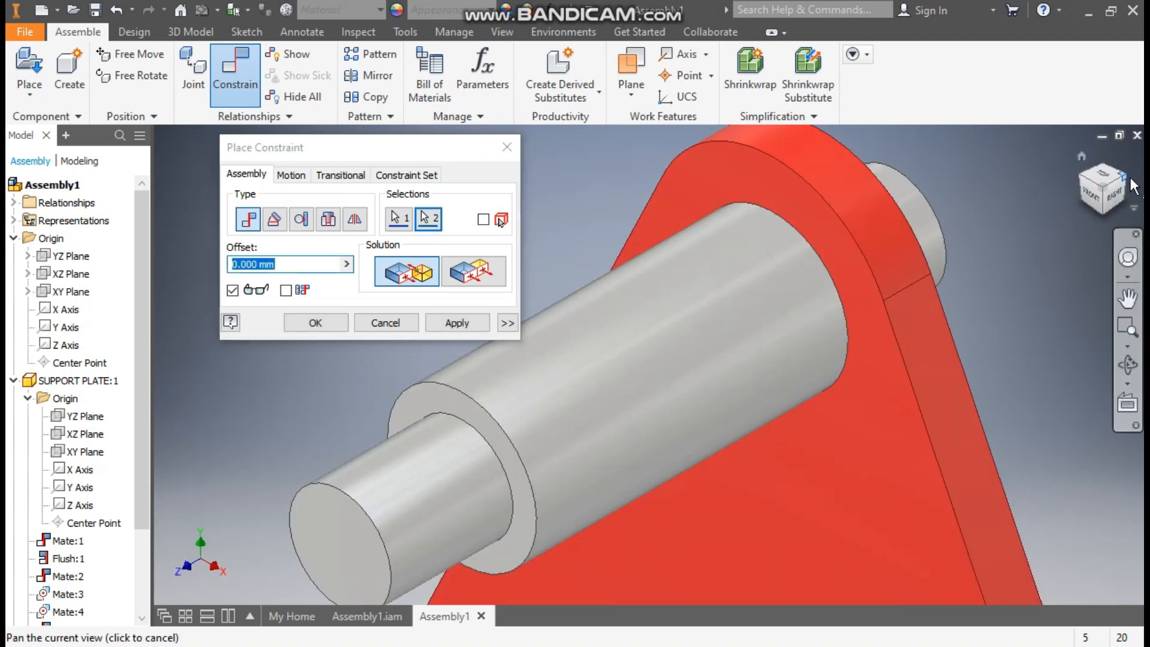
pyautogui.click(1098, 204)
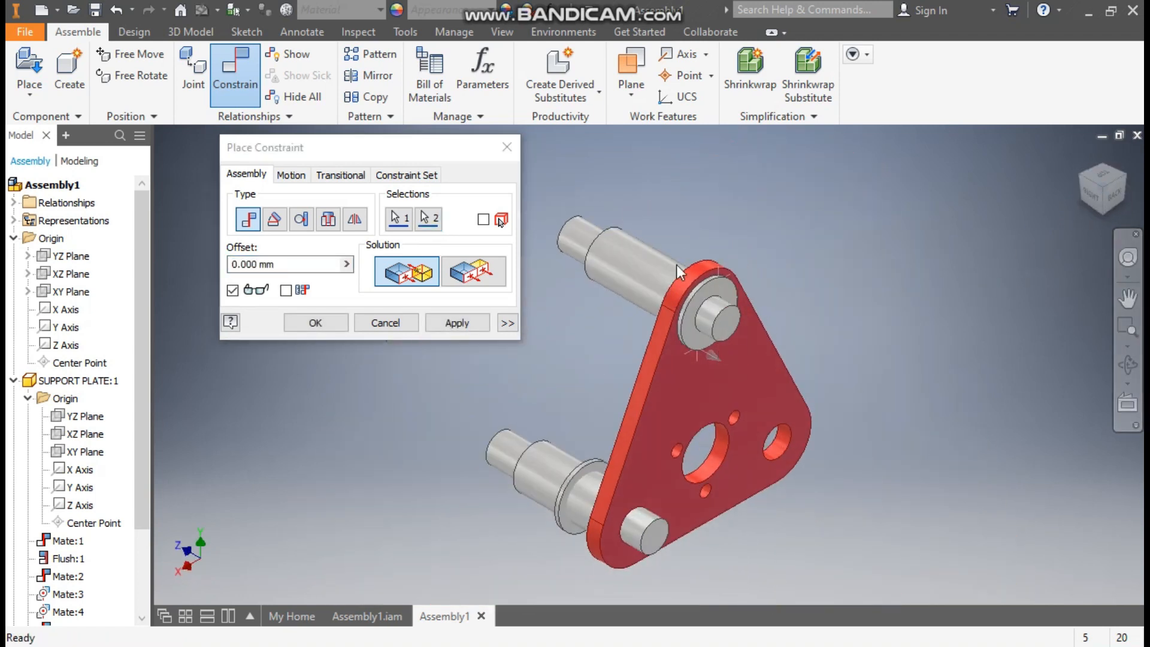
pyautogui.click(445, 319)
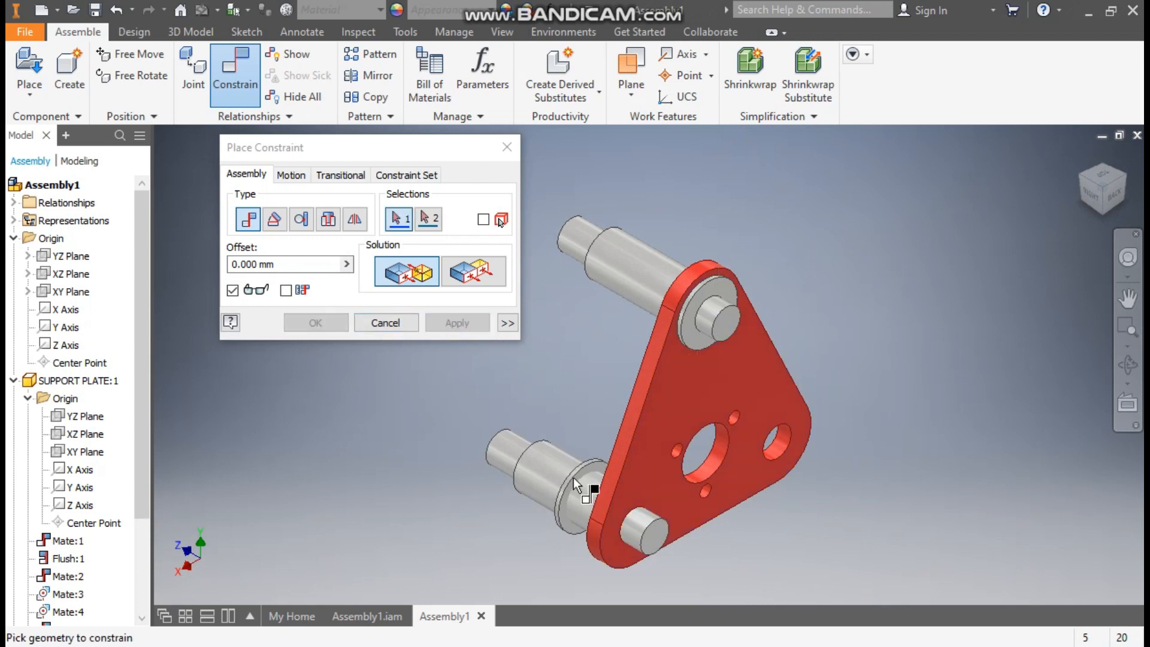
# - Mate the lower washer's flat face to the same outer face of the support plate with 0 mm offset and finish constraining
pyautogui.click(653, 476)
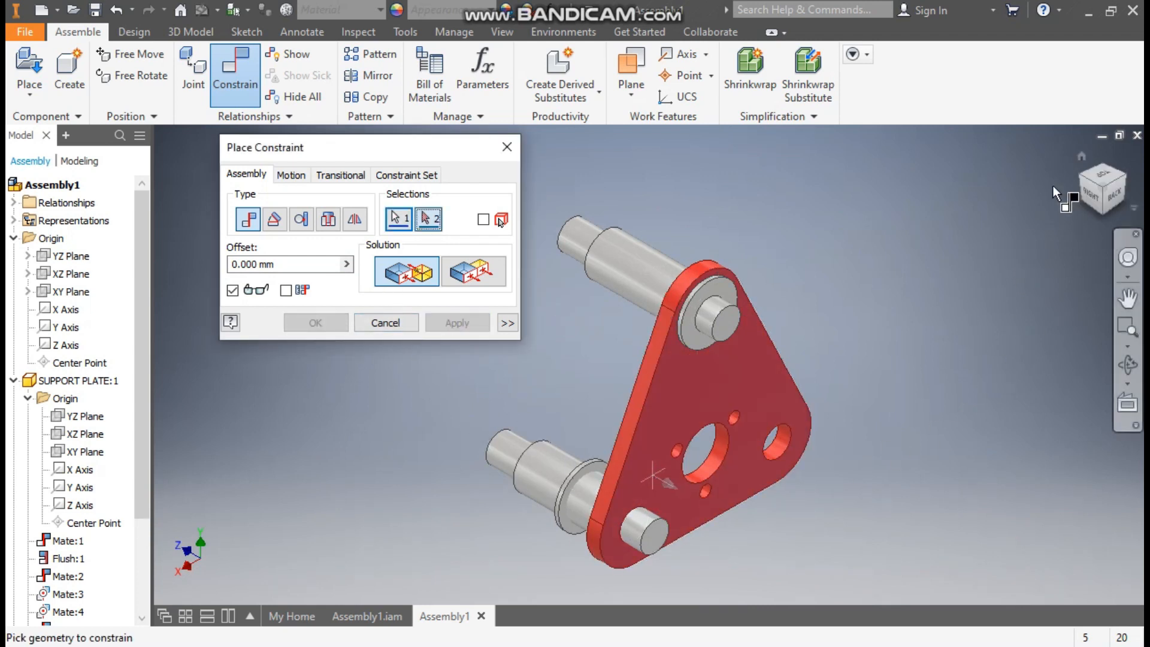
pyautogui.click(1075, 174)
pyautogui.scroll(5, 748, 474)
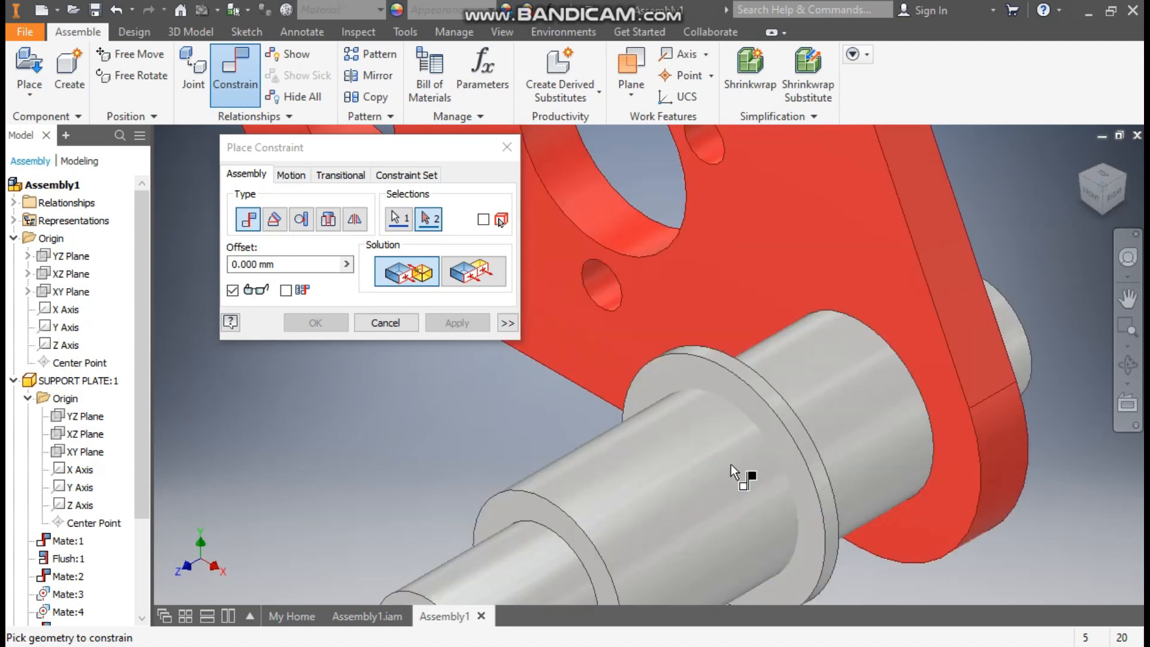
pyautogui.click(710, 362)
pyautogui.scroll(-3, 711, 362)
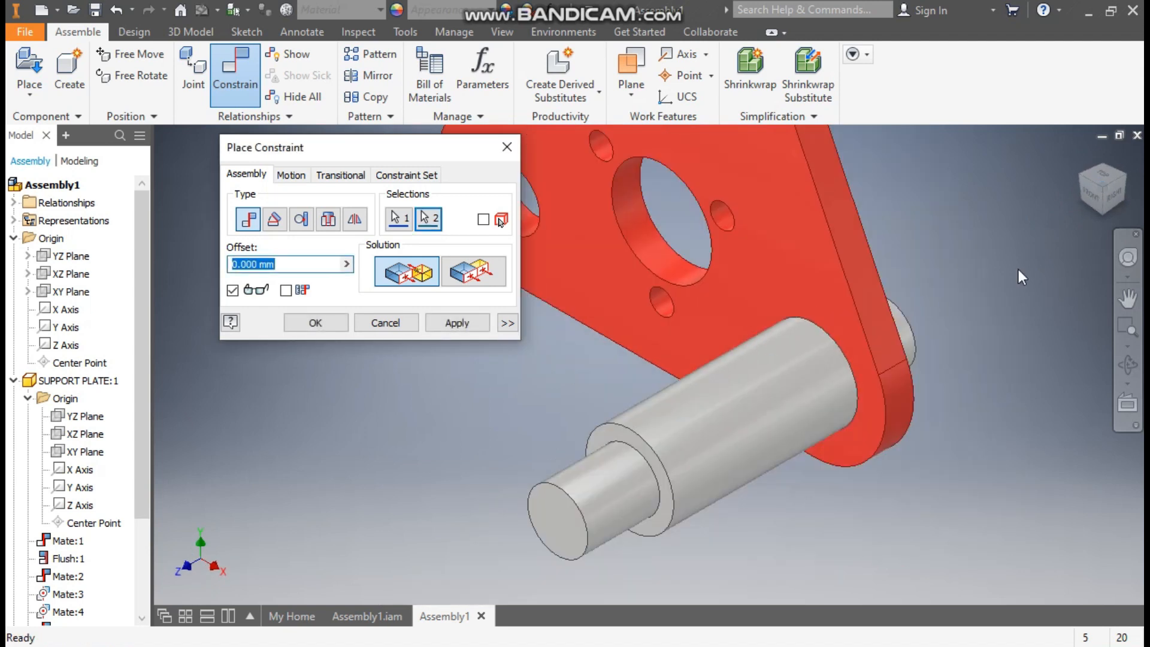
pyautogui.click(1125, 190)
pyautogui.moveTo(714, 535); pyautogui.dragTo(714, 459, button='middle')
pyautogui.click(452, 326)
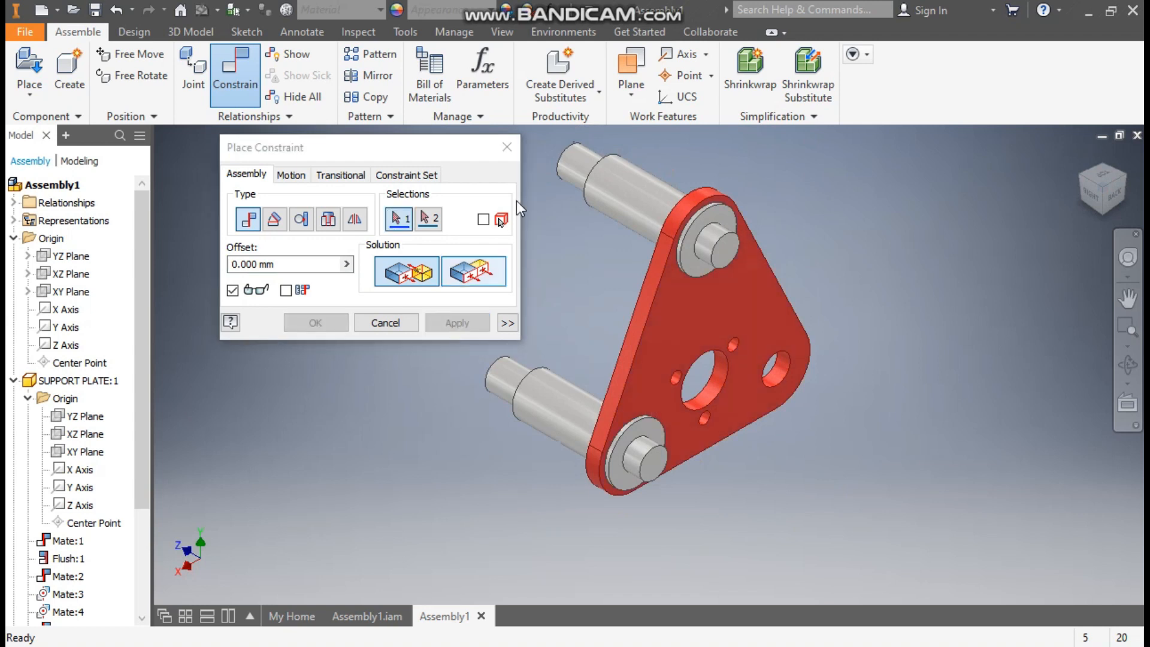
pyautogui.click(512, 146)
# - Examine the lock nuts at the spacer ends in the finished Assembly1.iam and return to the new assembly
pyautogui.click(709, 242)
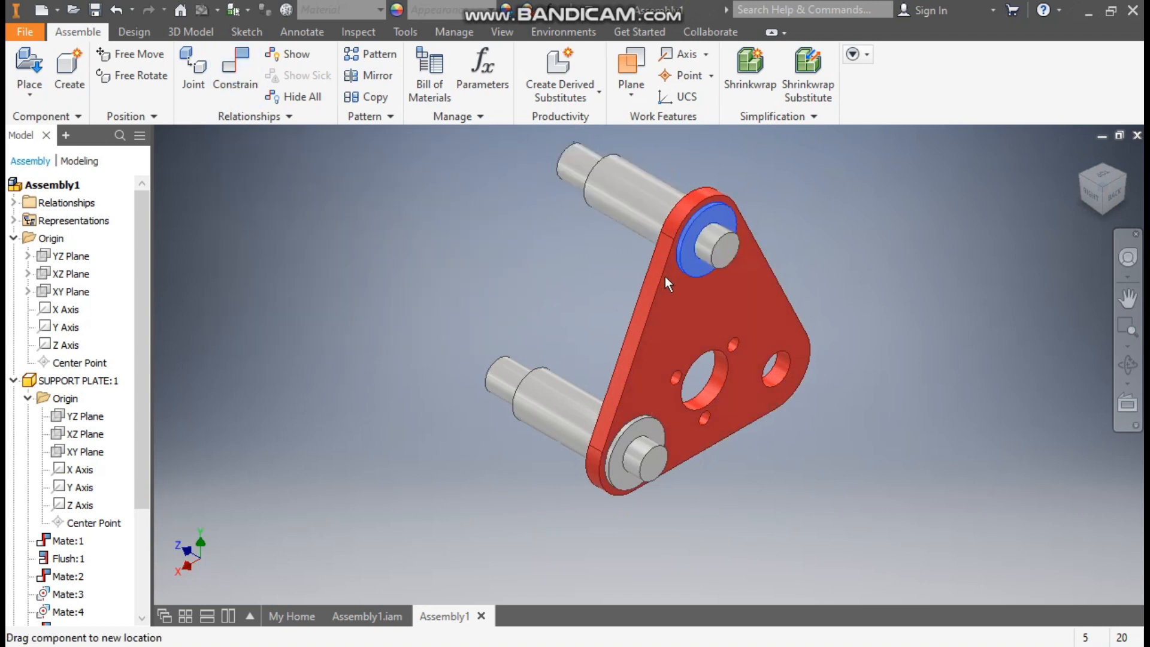
pyautogui.moveTo(837, 254); pyautogui.dragTo(868, 293, button='middle')
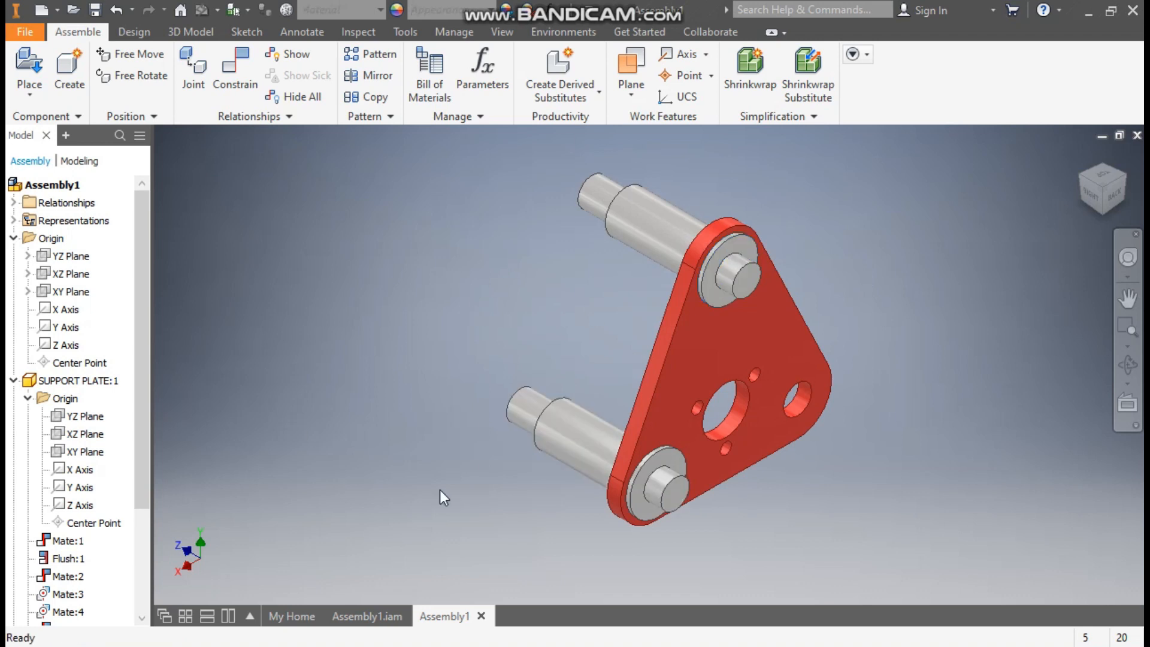
pyautogui.click(369, 616)
pyautogui.click(560, 405)
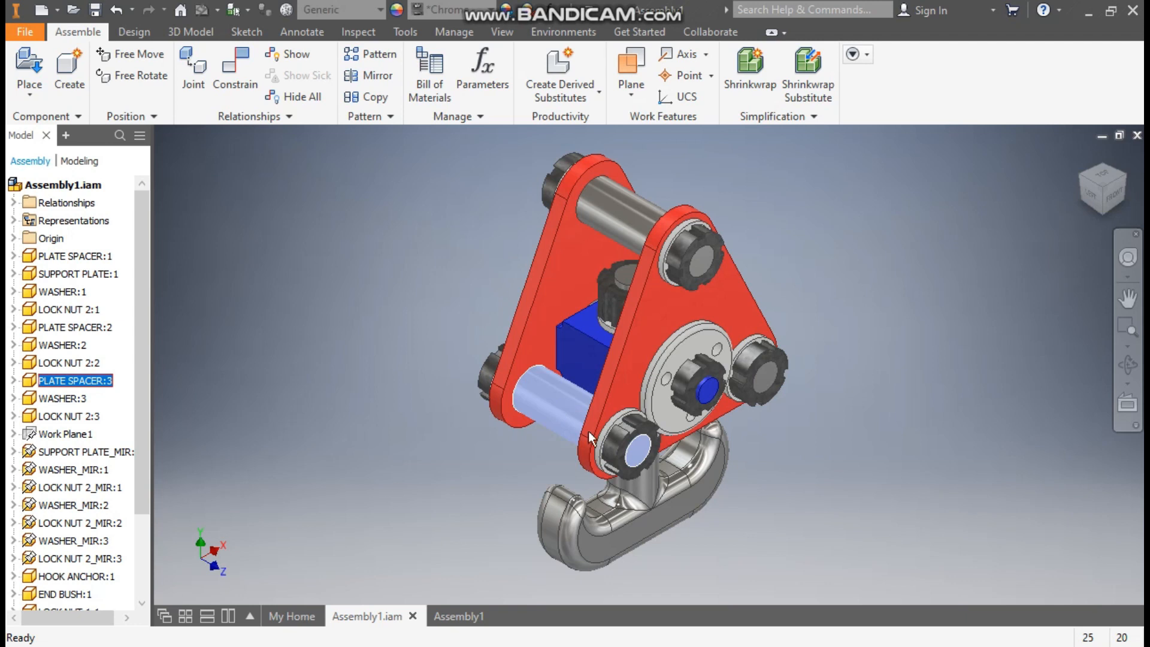
pyautogui.moveTo(588, 431)
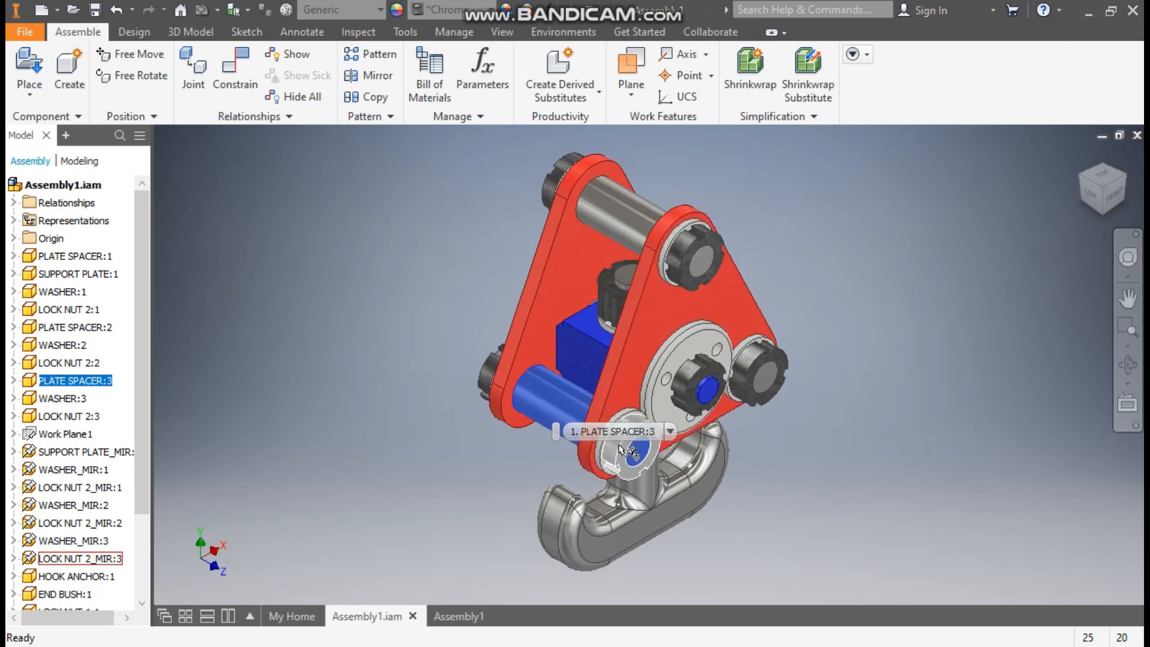
pyautogui.click(626, 426)
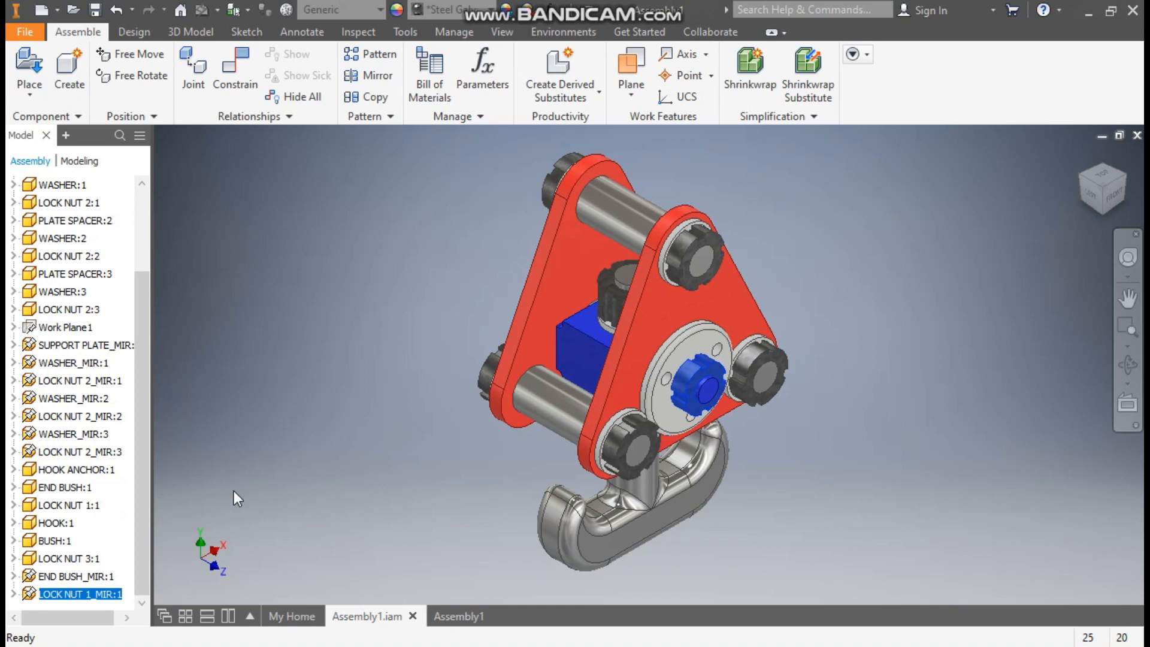
pyautogui.click(283, 394)
pyautogui.click(454, 621)
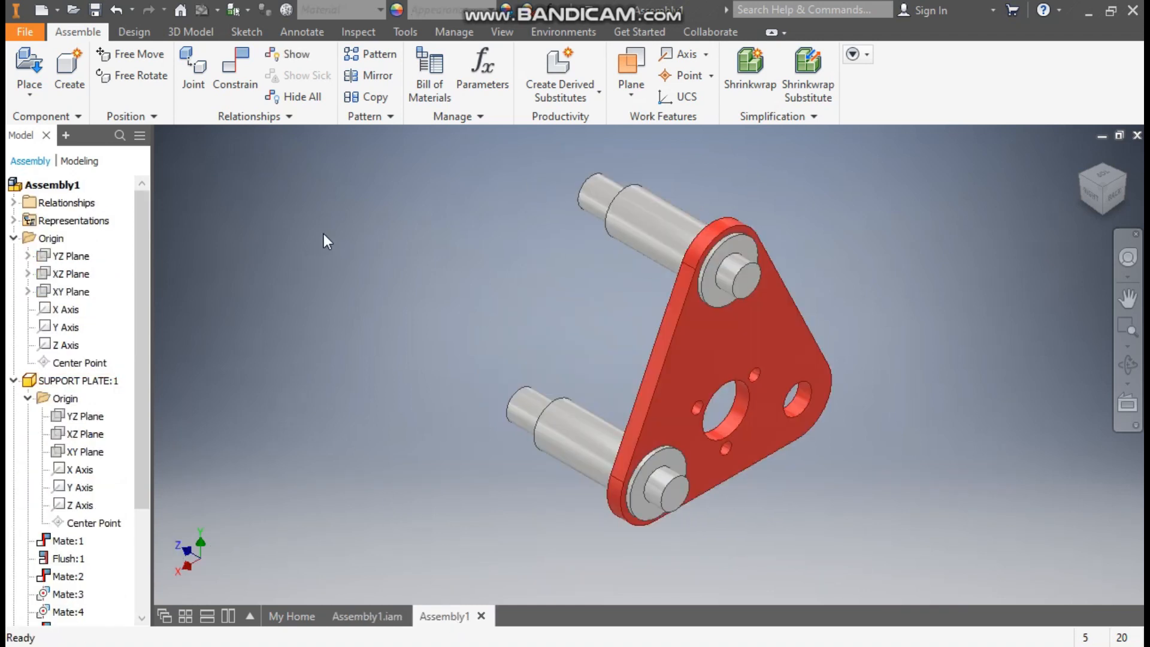
# - Place two copies of the LOCK NUT 2 part from the ASSY folder beside the plate spacers
pyautogui.click(36, 64)
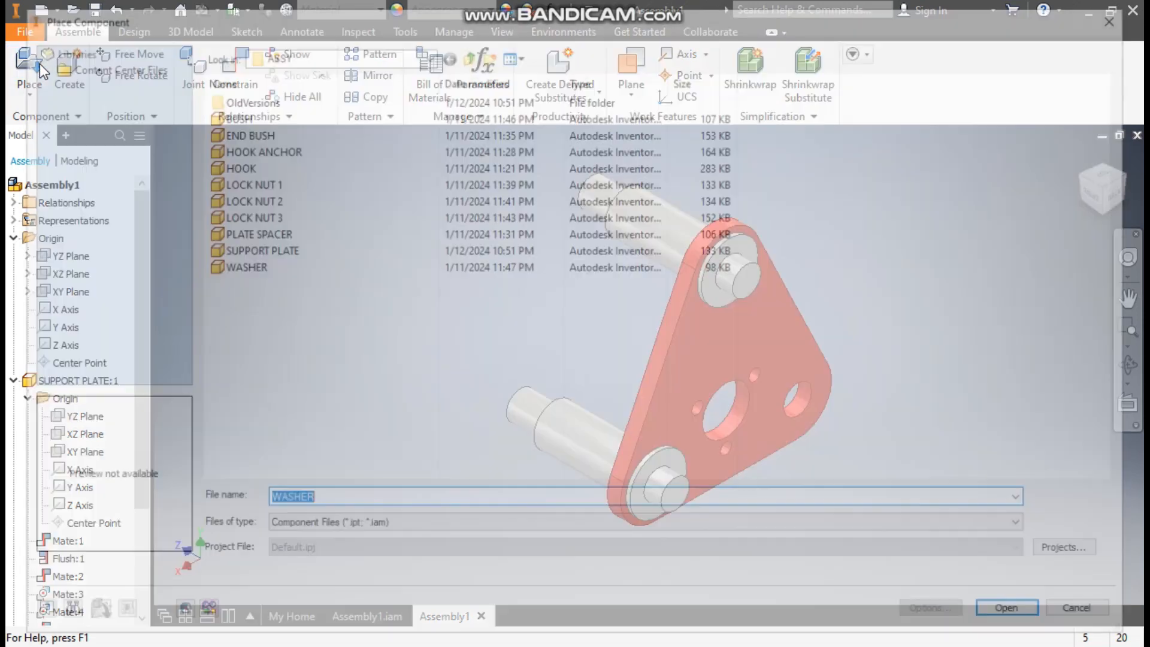
pyautogui.click(262, 199)
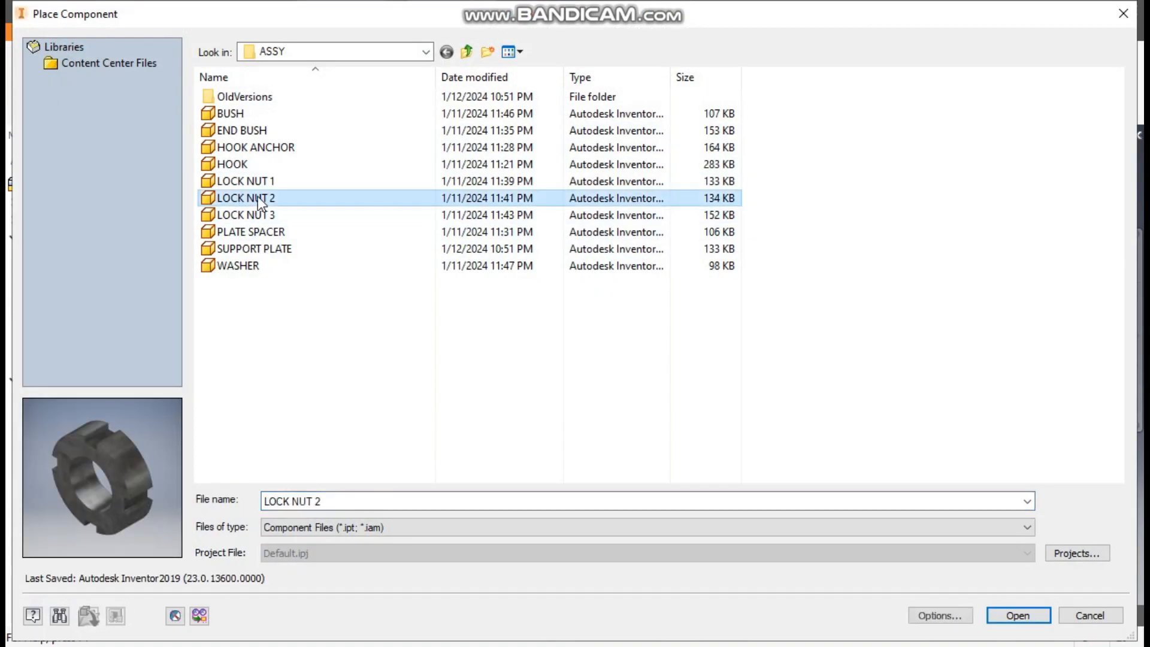
pyautogui.click(1018, 615)
pyautogui.click(490, 327)
pyautogui.click(412, 415)
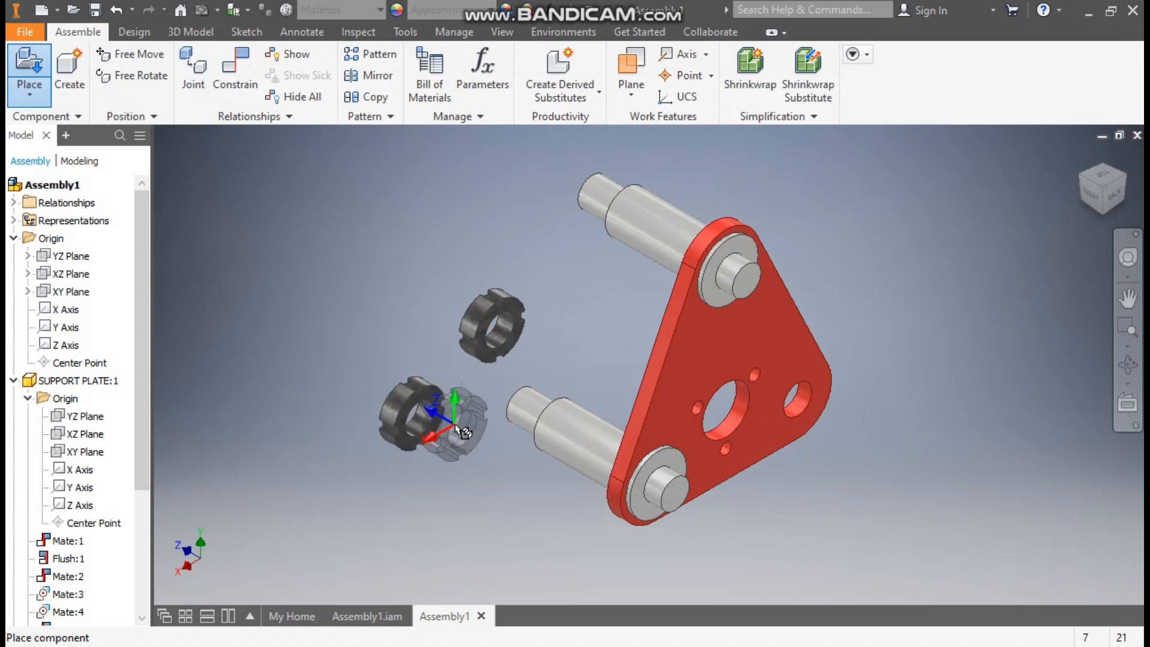
pyautogui.press('Escape')
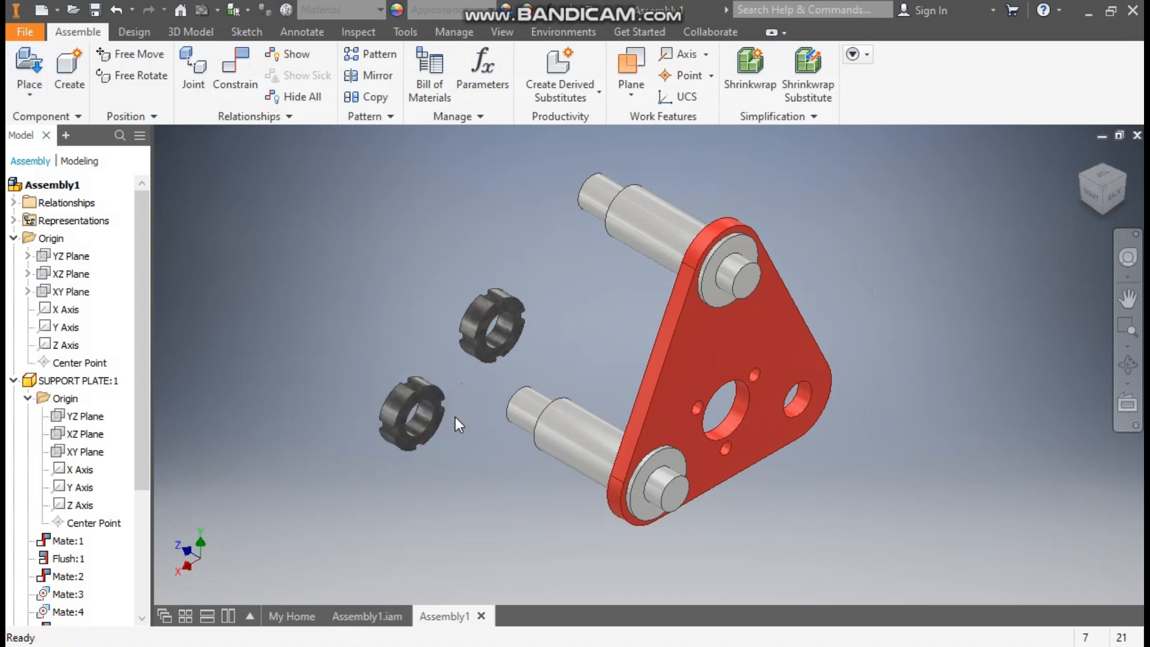
# - Mate one lock nut's flat face to the upper washer's outer face with 0 mm offset
pyautogui.click(239, 74)
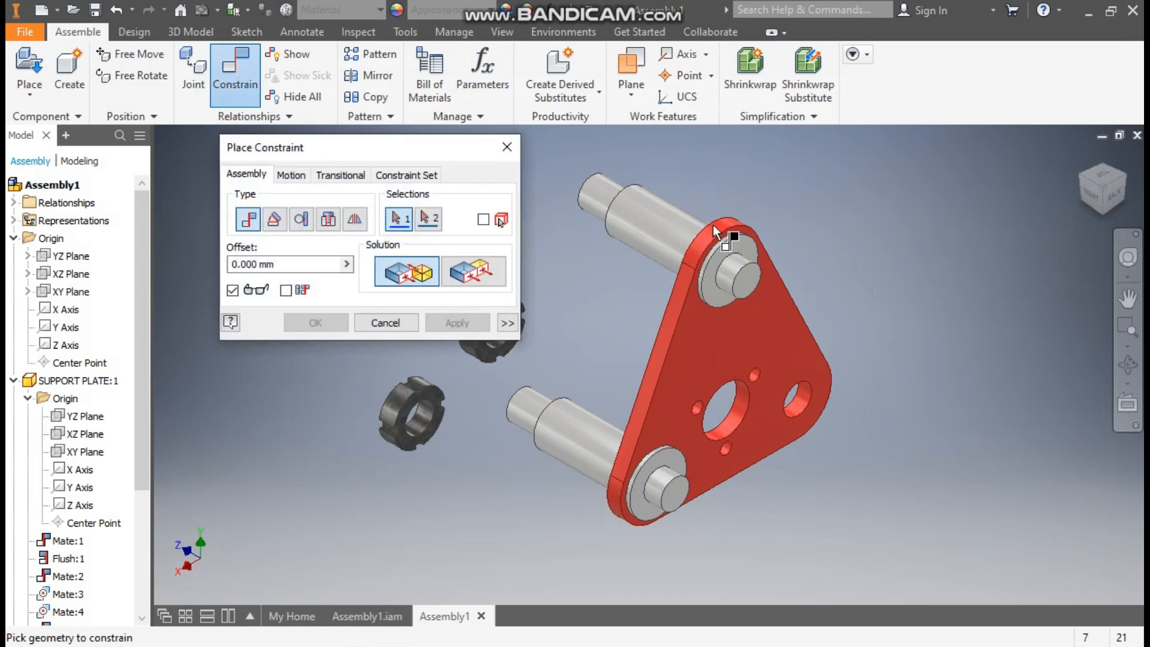
pyautogui.click(749, 248)
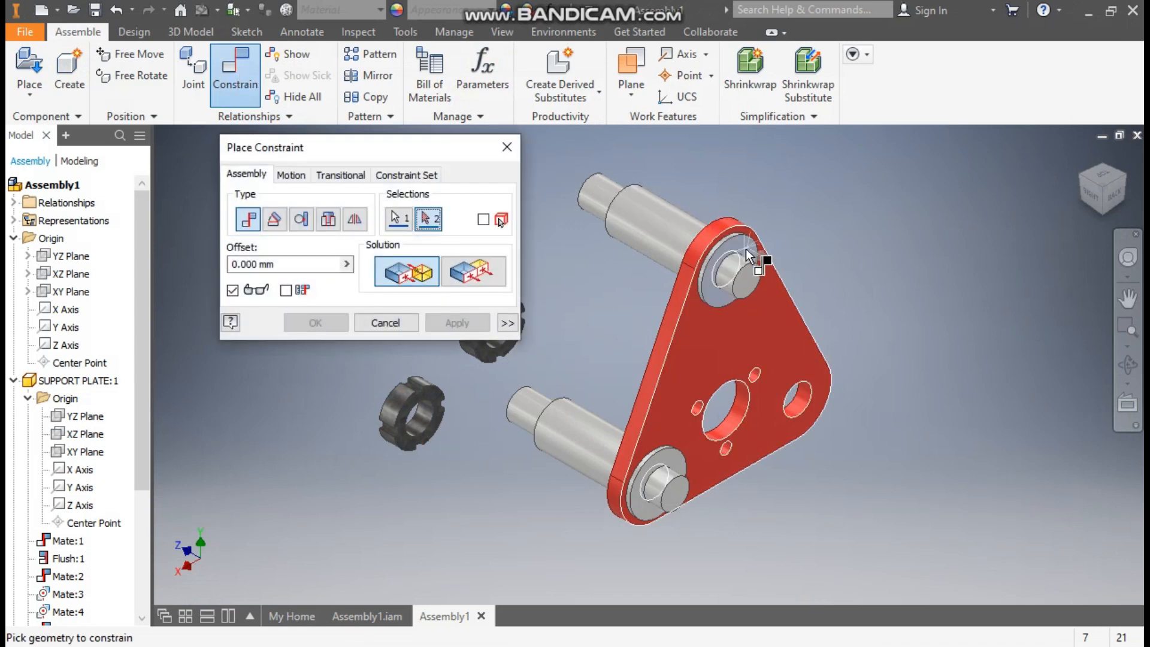
pyautogui.click(1085, 183)
pyautogui.scroll(6, 602, 407)
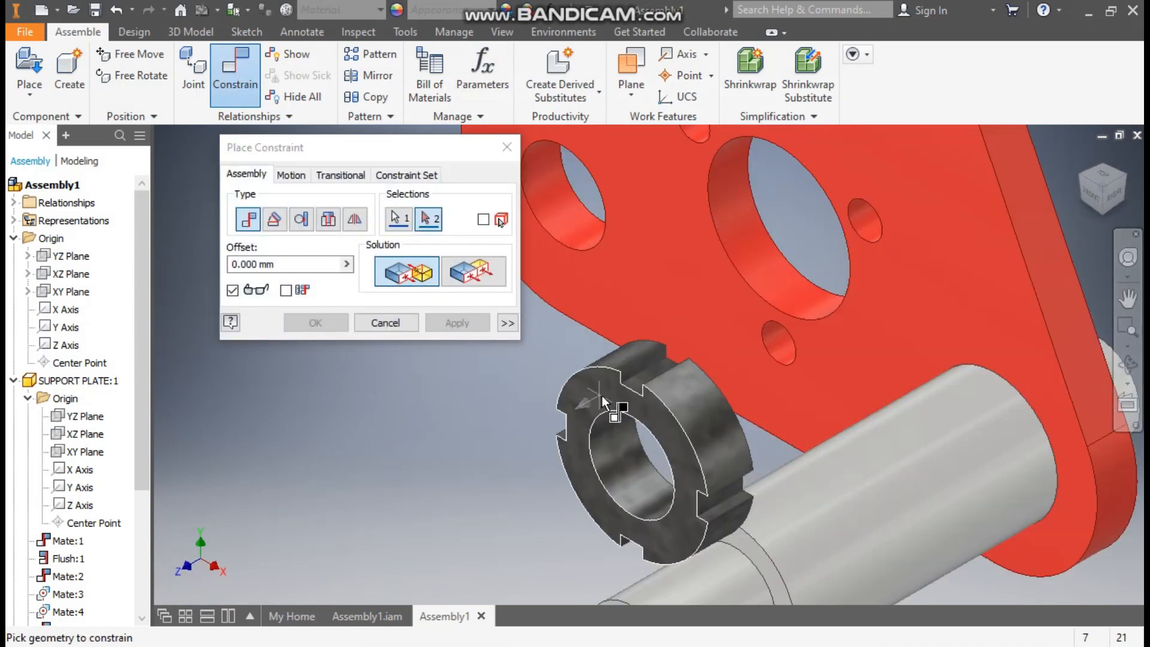
pyautogui.scroll(-6, 659, 383)
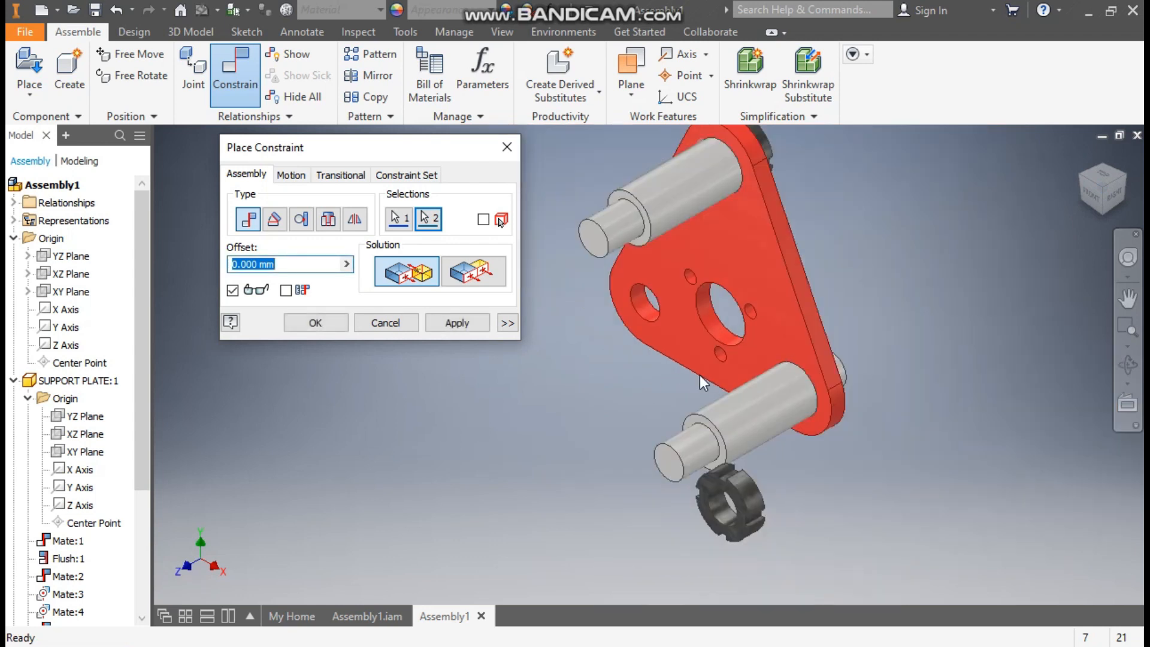
pyautogui.click(1130, 182)
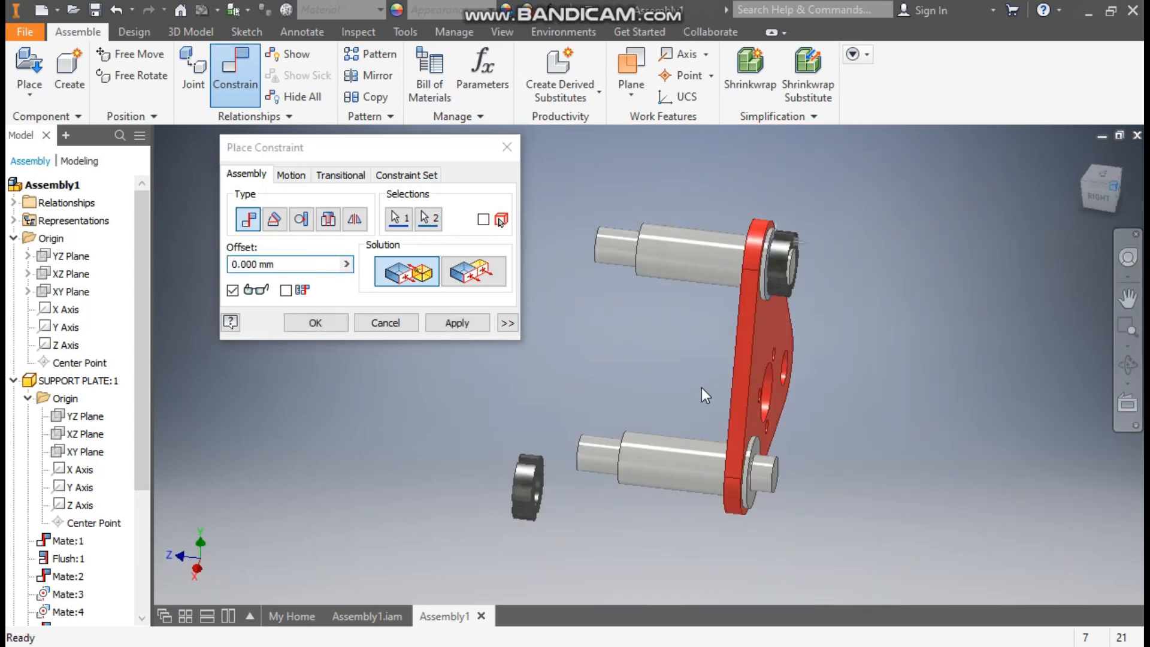
pyautogui.click(468, 319)
# - Mate the other lock nut's flat face to the lower washer's outer face with 0 mm offset
pyautogui.scroll(3, 689, 491)
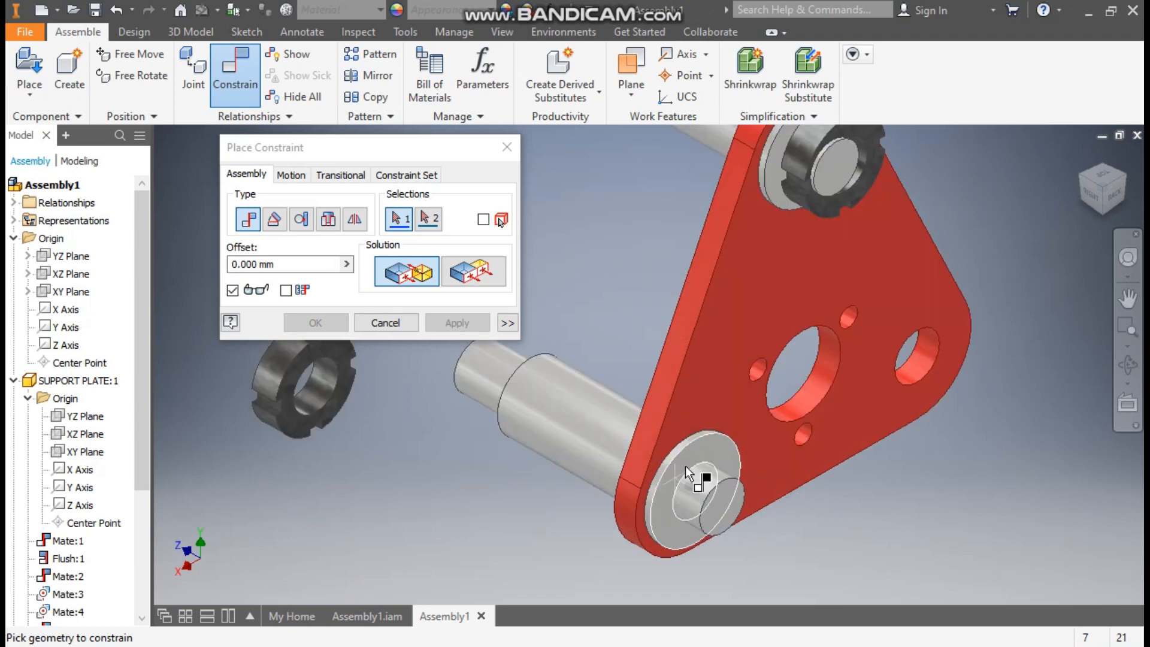
pyautogui.click(720, 448)
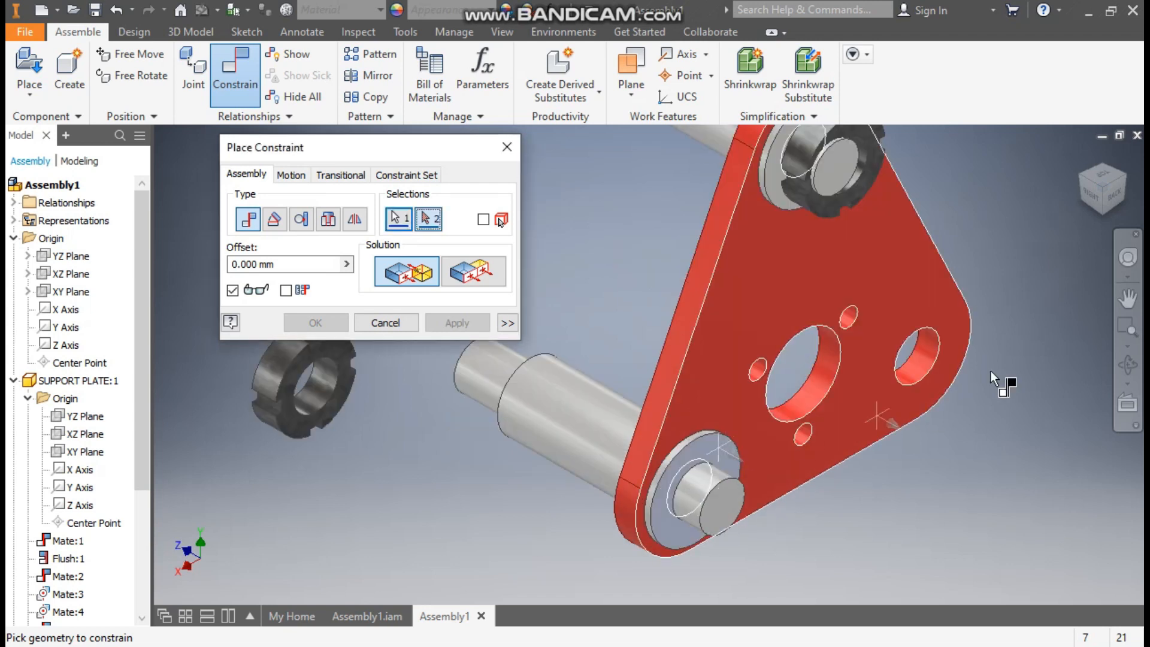
pyautogui.click(1077, 175)
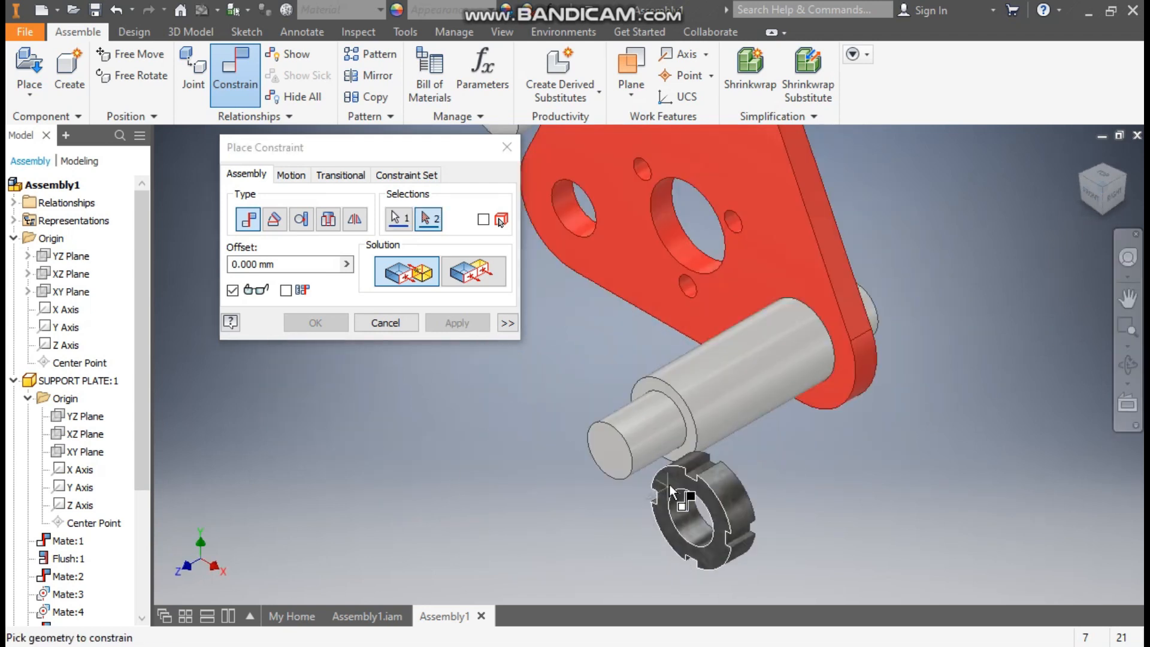
pyautogui.click(670, 489)
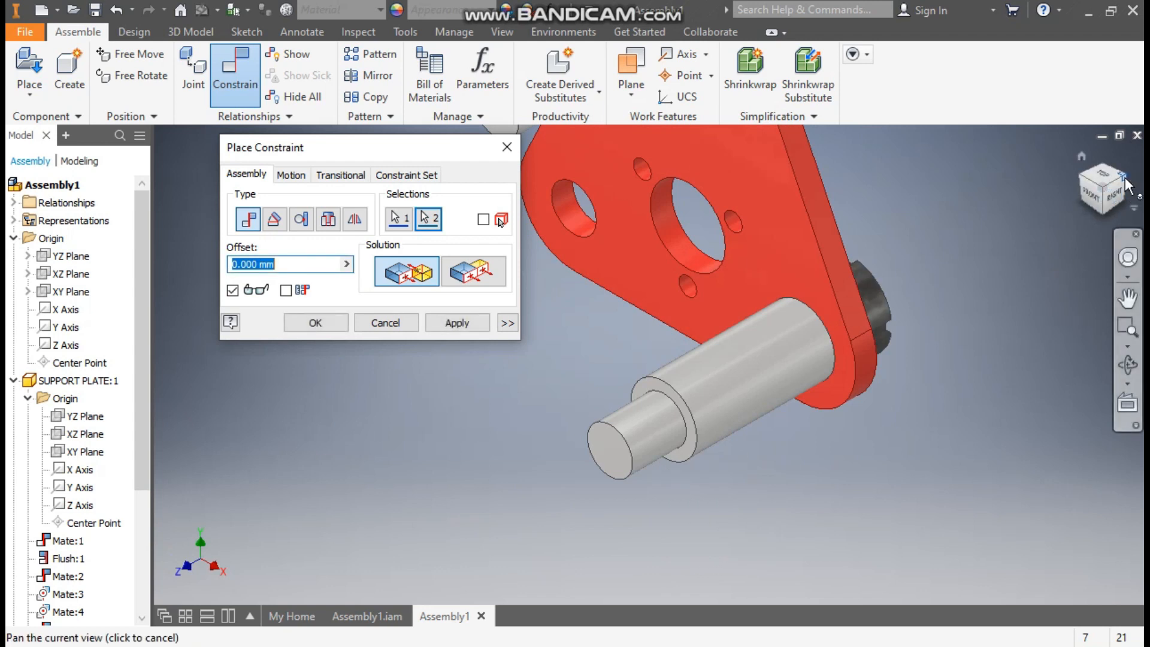
pyautogui.keyDown('shift'); pyautogui.moveTo(934, 336); pyautogui.dragTo(988, 377, button='middle'); pyautogui.keyUp('shift')
pyautogui.press('F6')
pyautogui.click(457, 323)
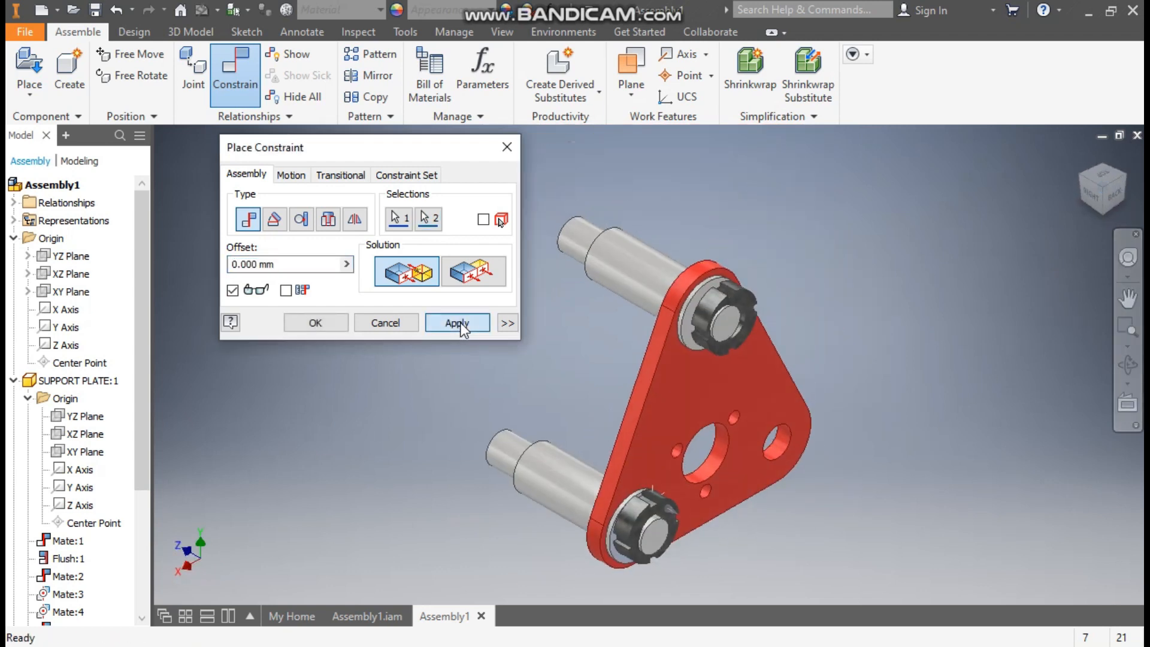
# - End constraining and move both lock nuts clear of the spacer ends, one beside each washer
pyautogui.scroll(4, 630, 589)
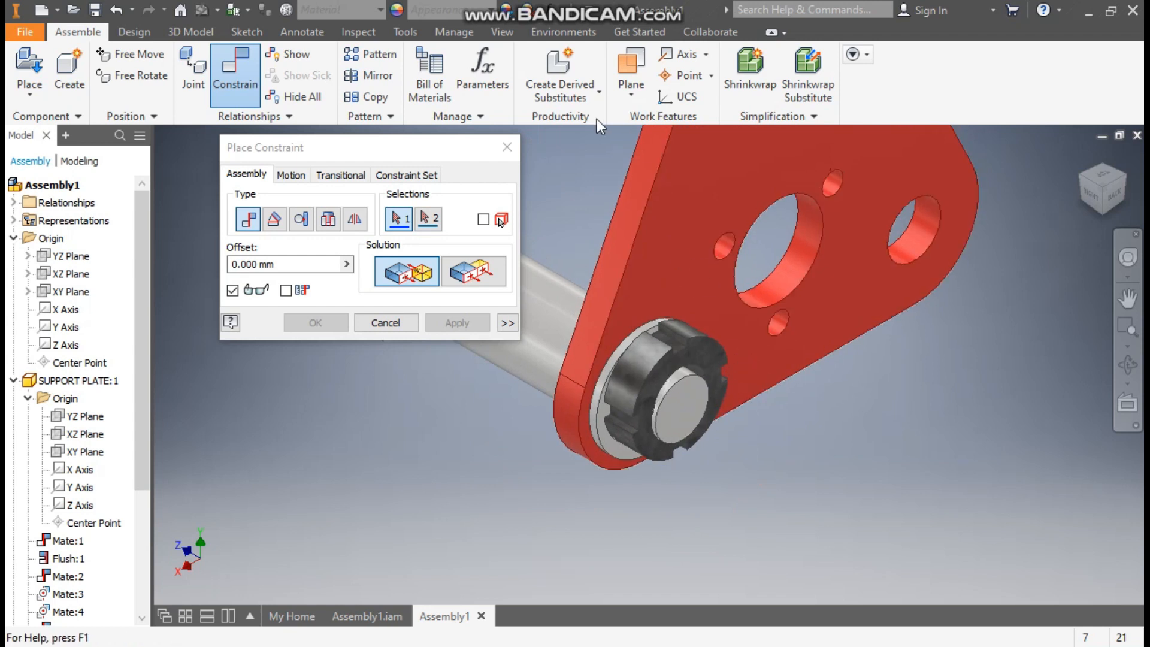
pyautogui.click(507, 146)
pyautogui.moveTo(682, 366); pyautogui.dragTo(457, 397)
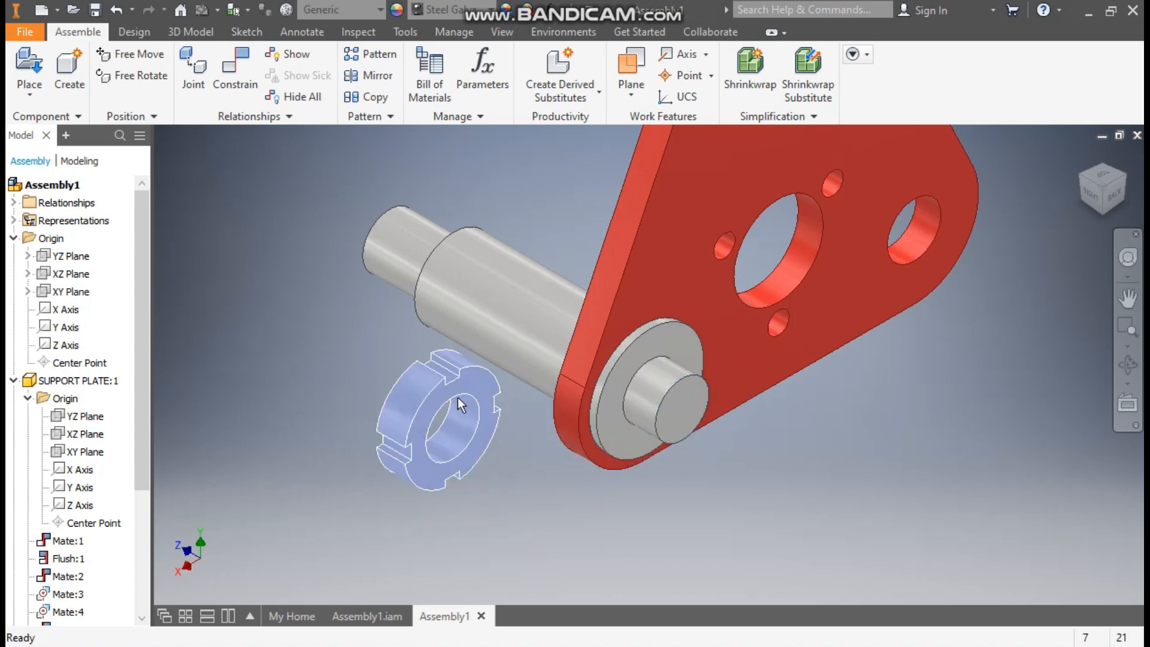
pyautogui.keyDown('shift'); pyautogui.moveTo(569, 371); pyautogui.dragTo(702, 226, button='middle'); pyautogui.keyUp('shift')
pyautogui.moveTo(702, 225); pyautogui.dragTo(863, 145)
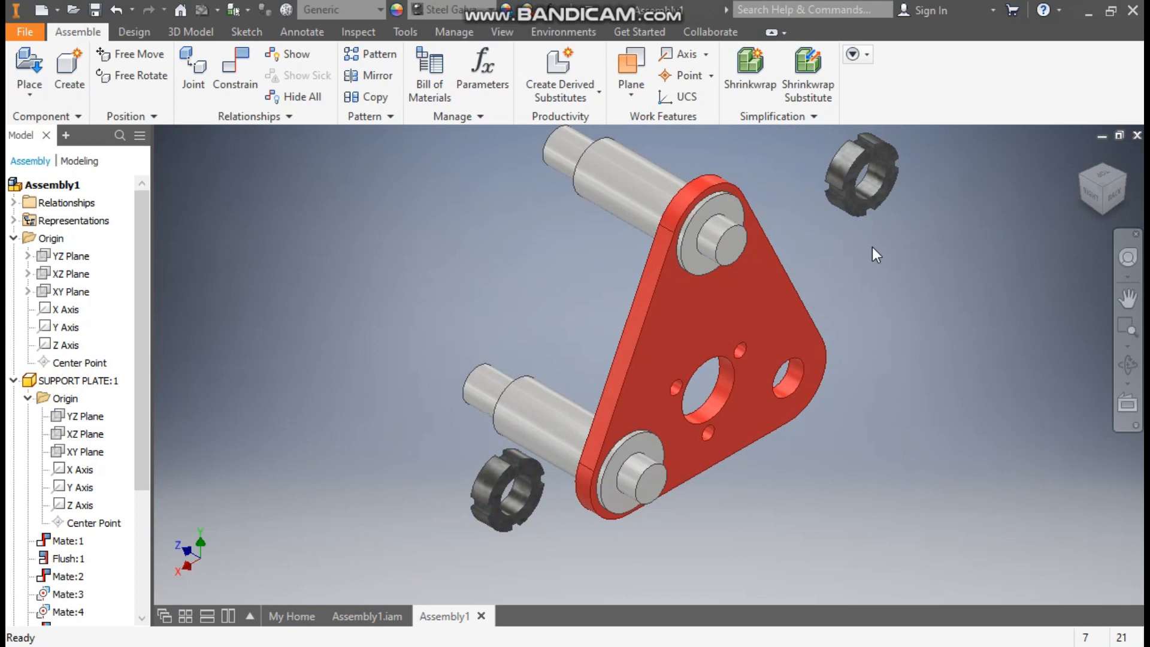
# - Mate the upper lock nut's axis to the upper plate spacer's axis with the Aligned solution and 0 mm offset
pyautogui.click(235, 67)
pyautogui.click(649, 183)
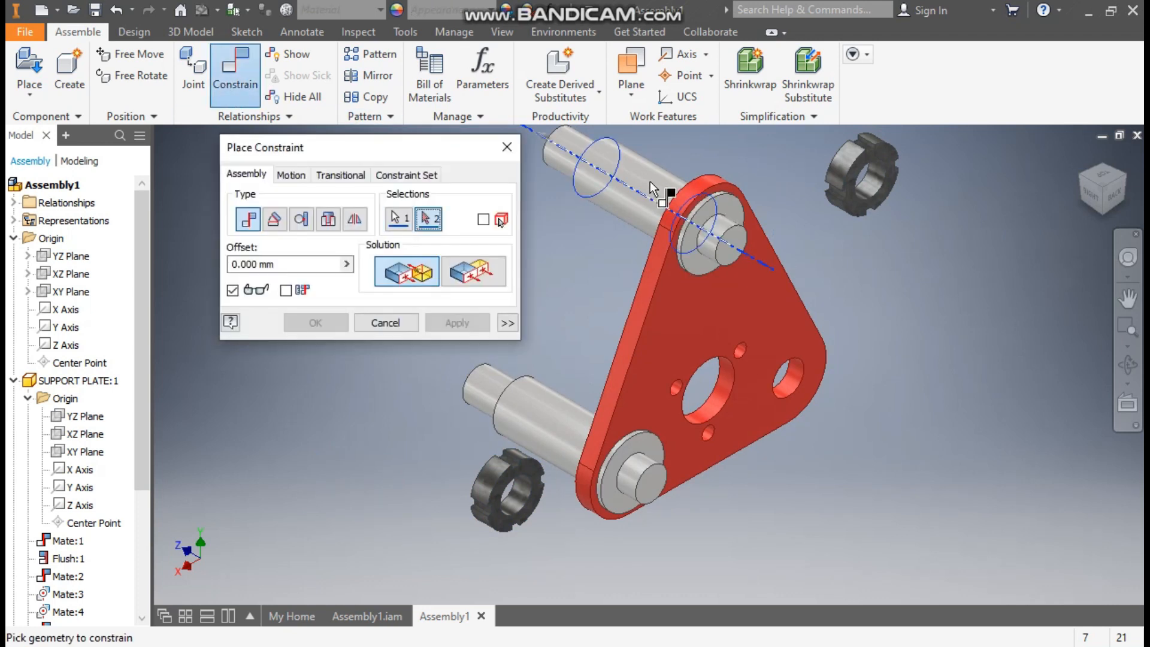
pyautogui.click(870, 192)
pyautogui.click(435, 275)
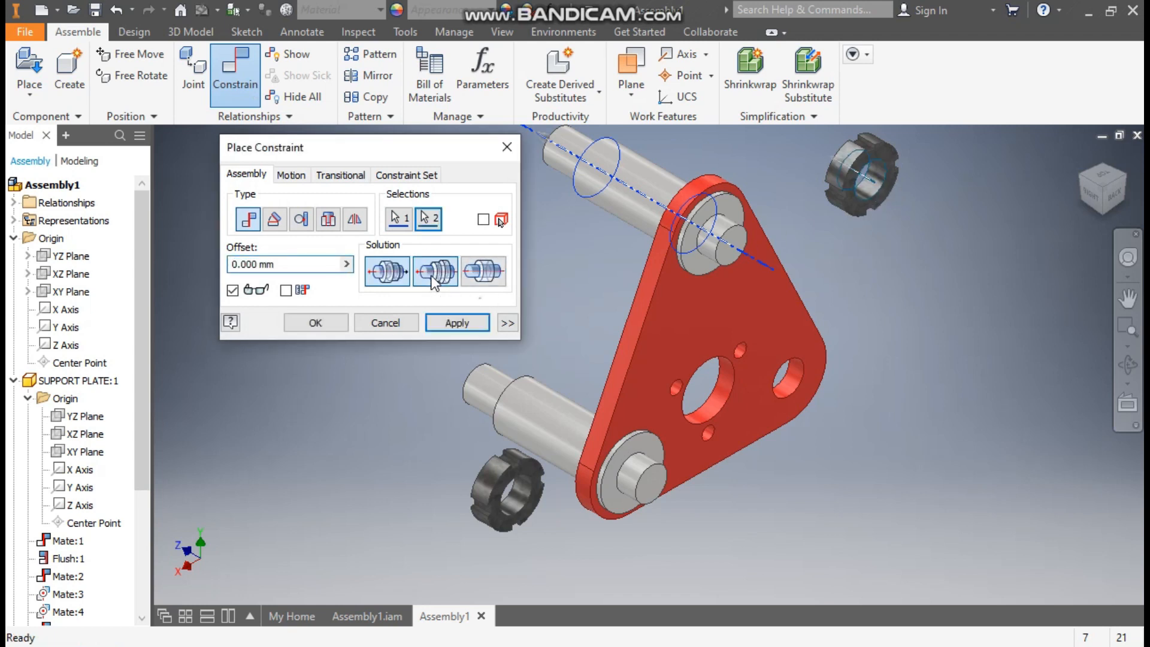
pyautogui.click(457, 323)
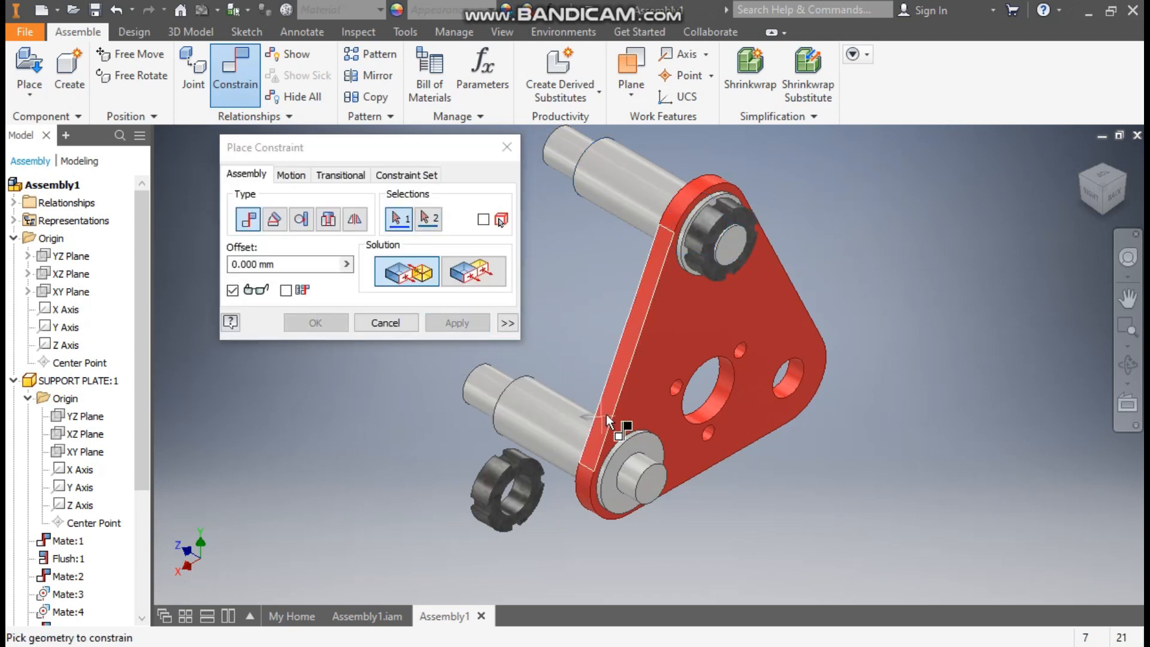
# - Mate the lower lock nut's axis to the lower plate spacer's axis with the Aligned solution and 0 mm offset, and end constraining
pyautogui.moveTo(624, 419); pyautogui.dragTo(775, 344, button='middle')
pyautogui.click(691, 353)
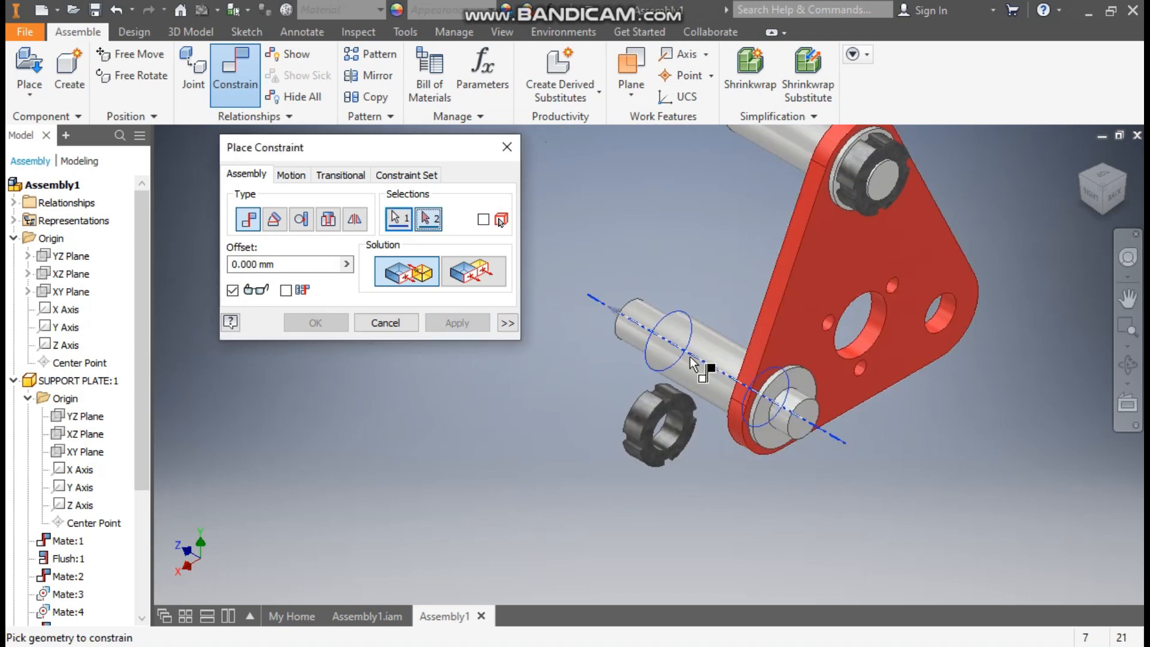
pyautogui.click(665, 443)
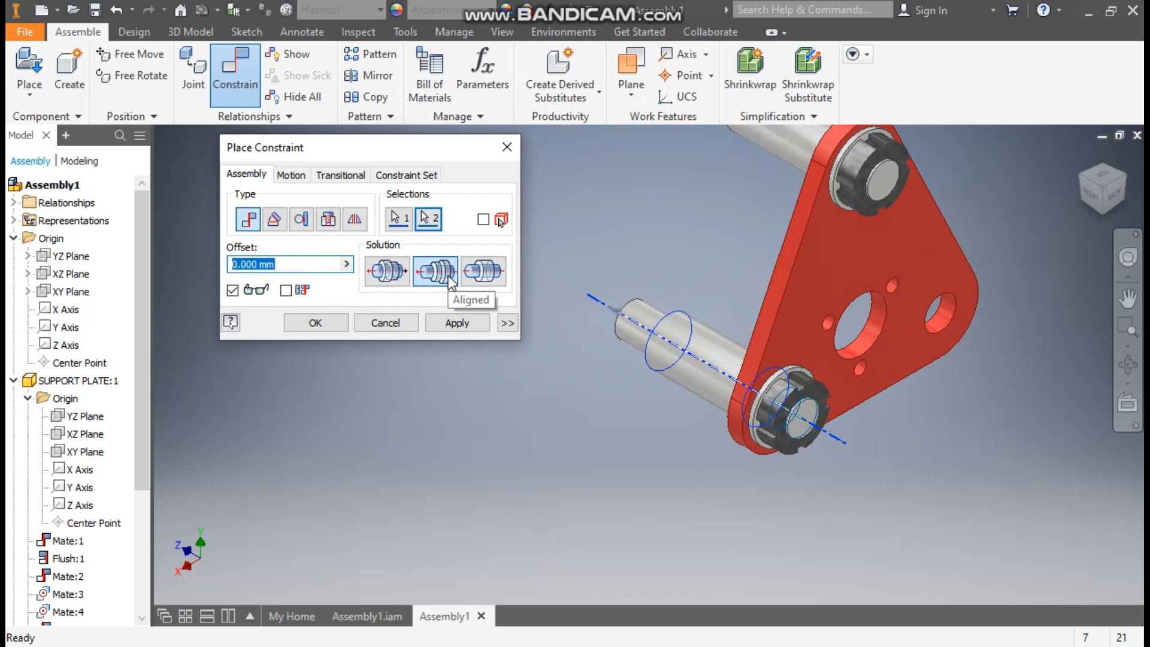
pyautogui.click(456, 324)
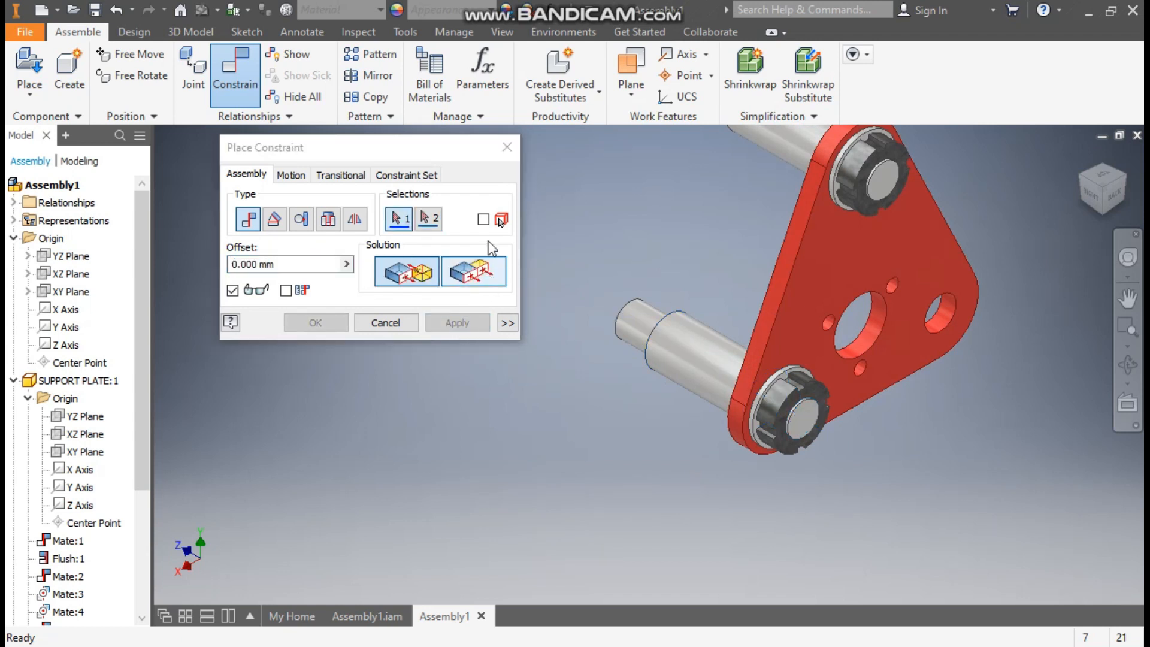
pyautogui.click(507, 148)
# - Test the remaining freedom of both constrained lock nuts by turning them on their spacers
pyautogui.click(790, 410)
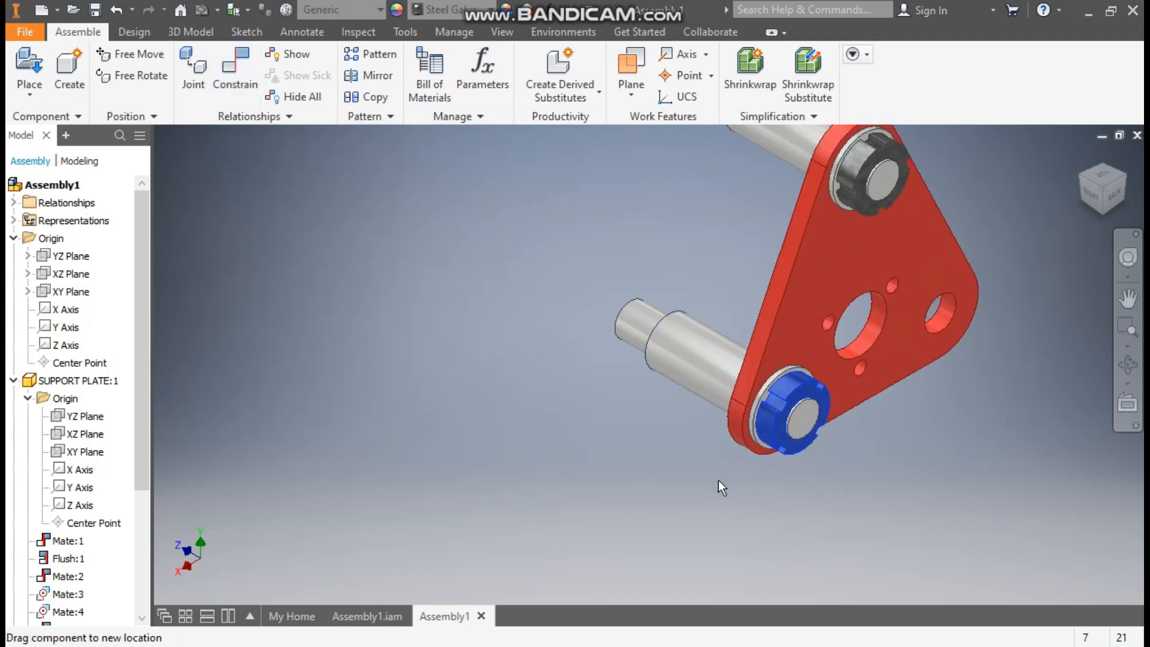
pyautogui.moveTo(822, 462); pyautogui.dragTo(758, 419)
pyautogui.moveTo(894, 451); pyautogui.dragTo(812, 491, button='middle')
pyautogui.click(939, 260)
pyautogui.moveTo(828, 193); pyautogui.dragTo(911, 196)
pyautogui.click(923, 210)
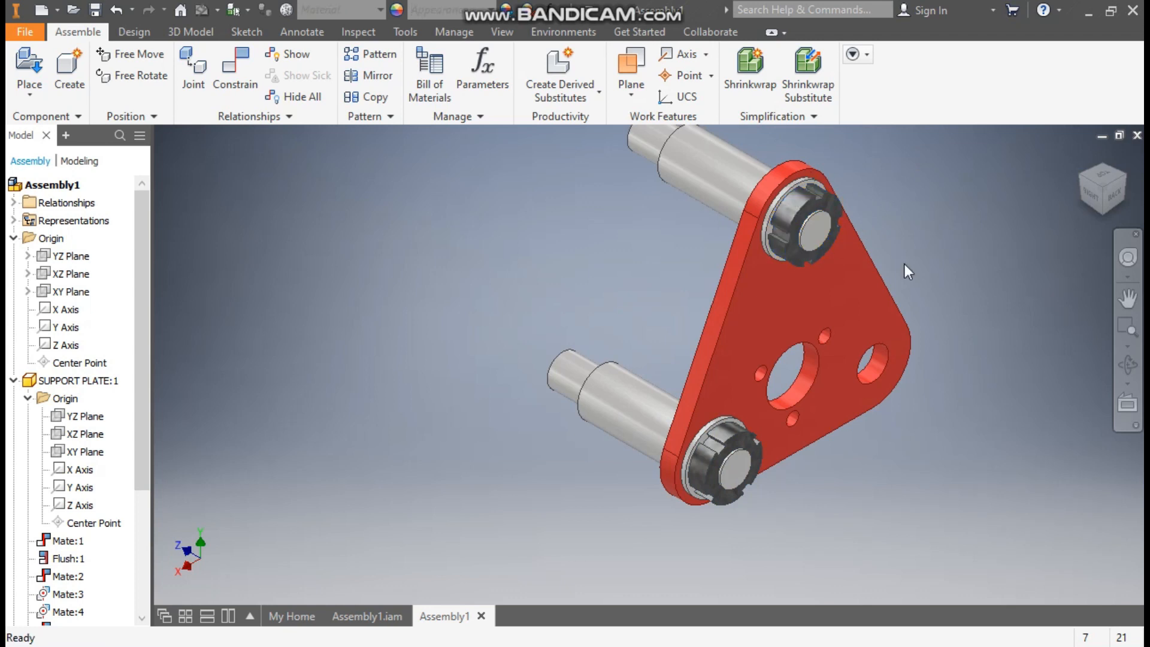
# - Check the finished reference assembly, and select the lower plate spacer, its washer and its lock nut for mirroring in the working assembly
pyautogui.click(358, 615)
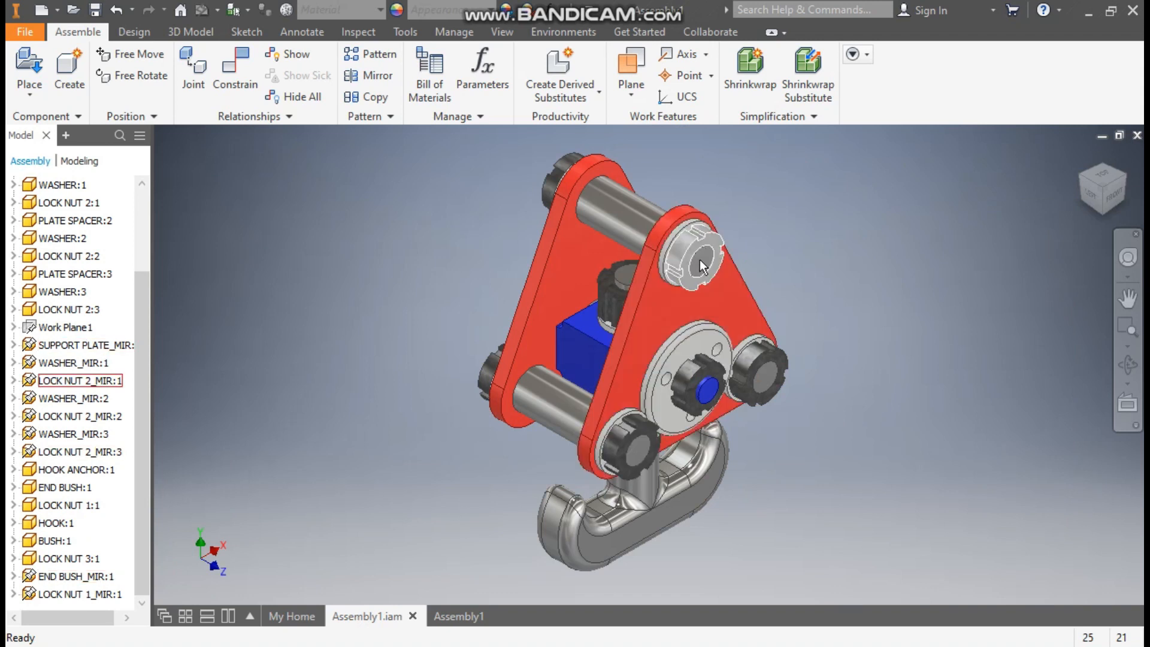
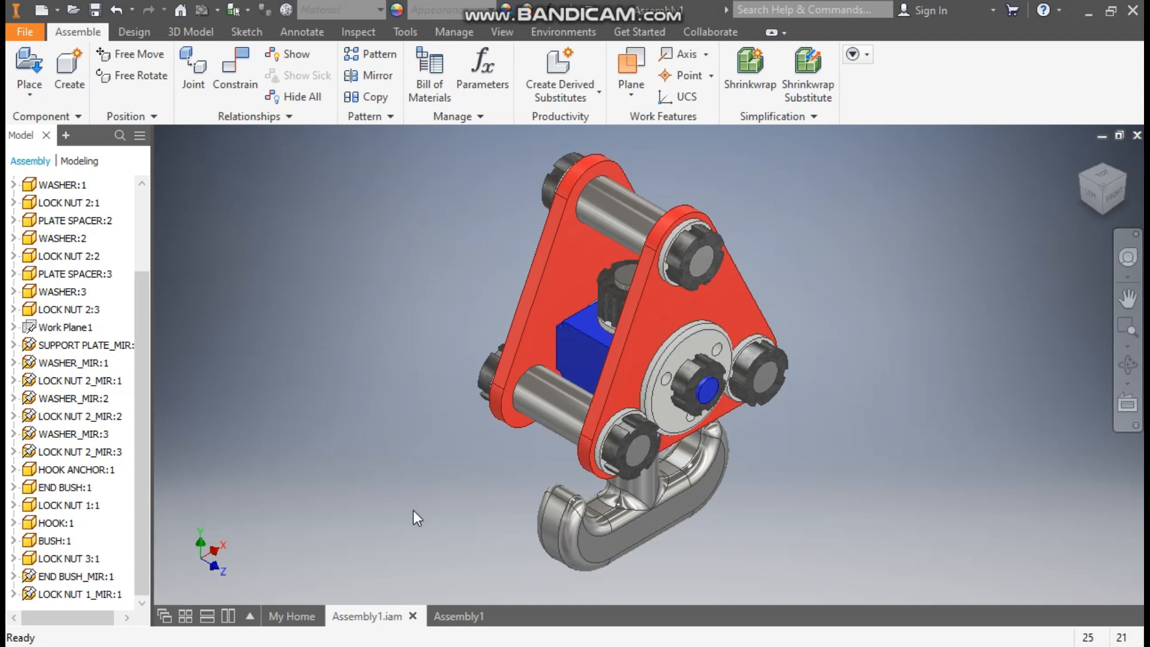
pyautogui.click(462, 615)
pyautogui.moveTo(962, 377); pyautogui.dragTo(870, 431, button='middle')
pyautogui.click(369, 76)
pyautogui.moveTo(983, 342); pyautogui.dragTo(1092, 320, button='middle')
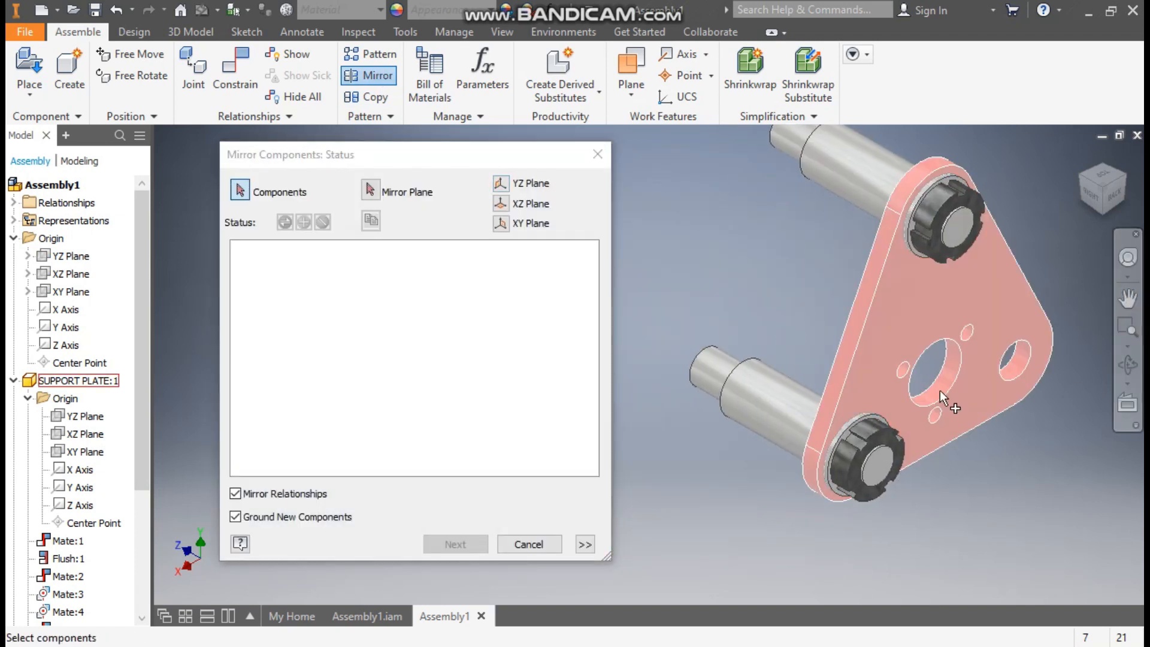
pyautogui.click(779, 402)
pyautogui.click(854, 420)
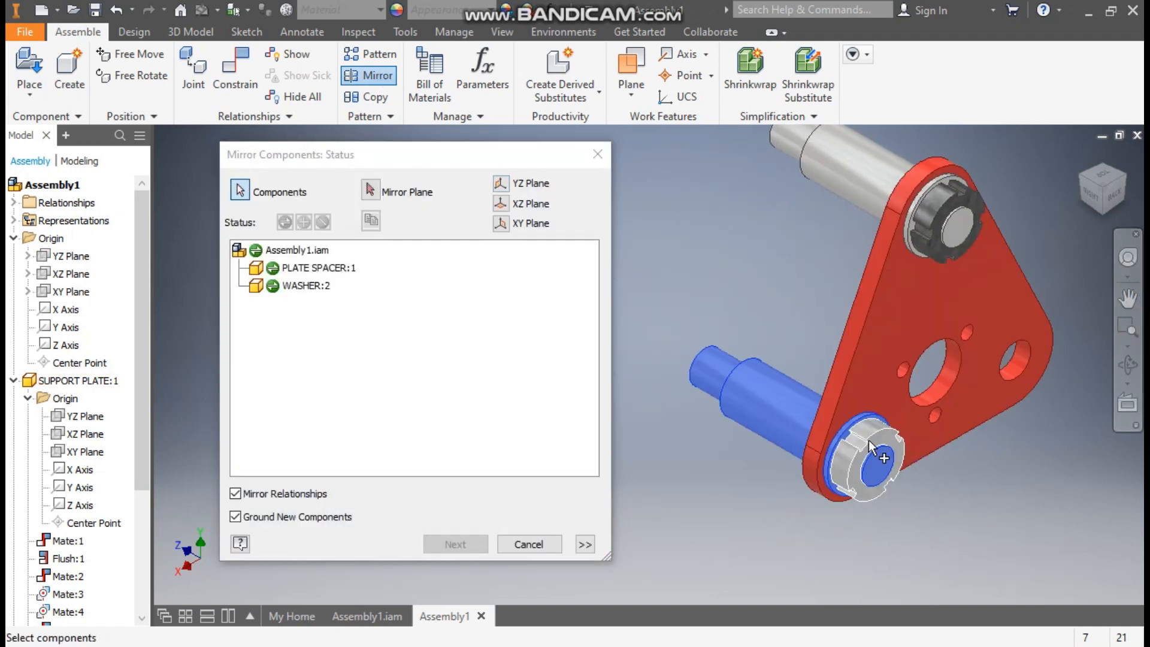
pyautogui.click(869, 443)
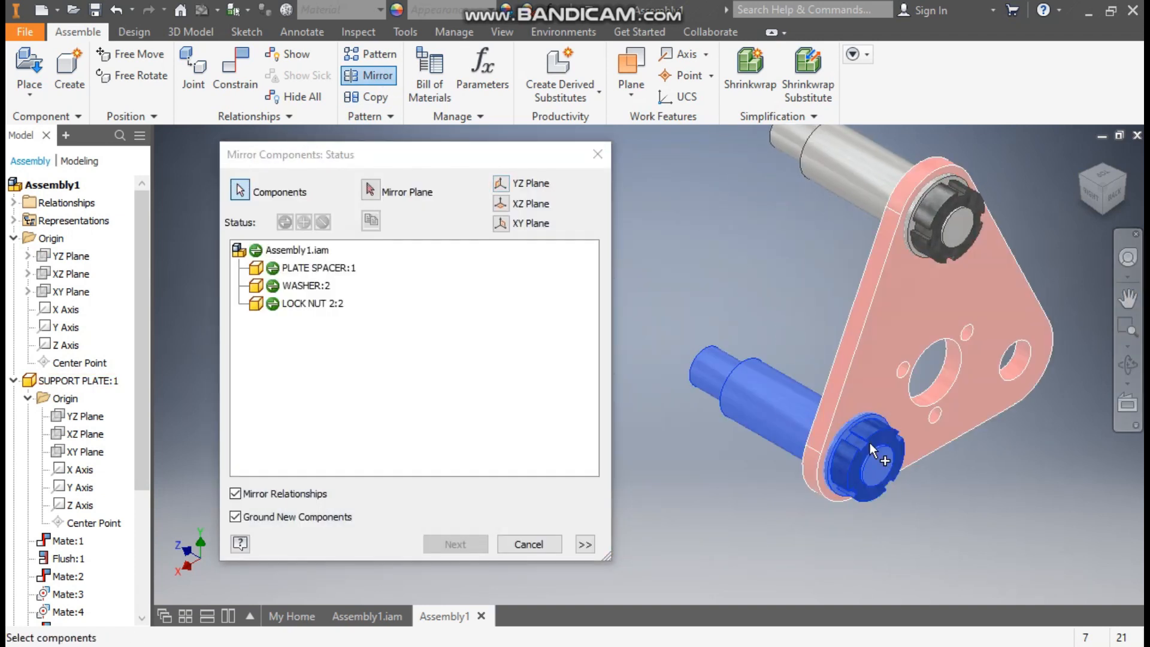
# - Mirror the selected components across the assembly's YZ plane, inserting them in the assembly with the suffix _MIR
pyautogui.click(371, 191)
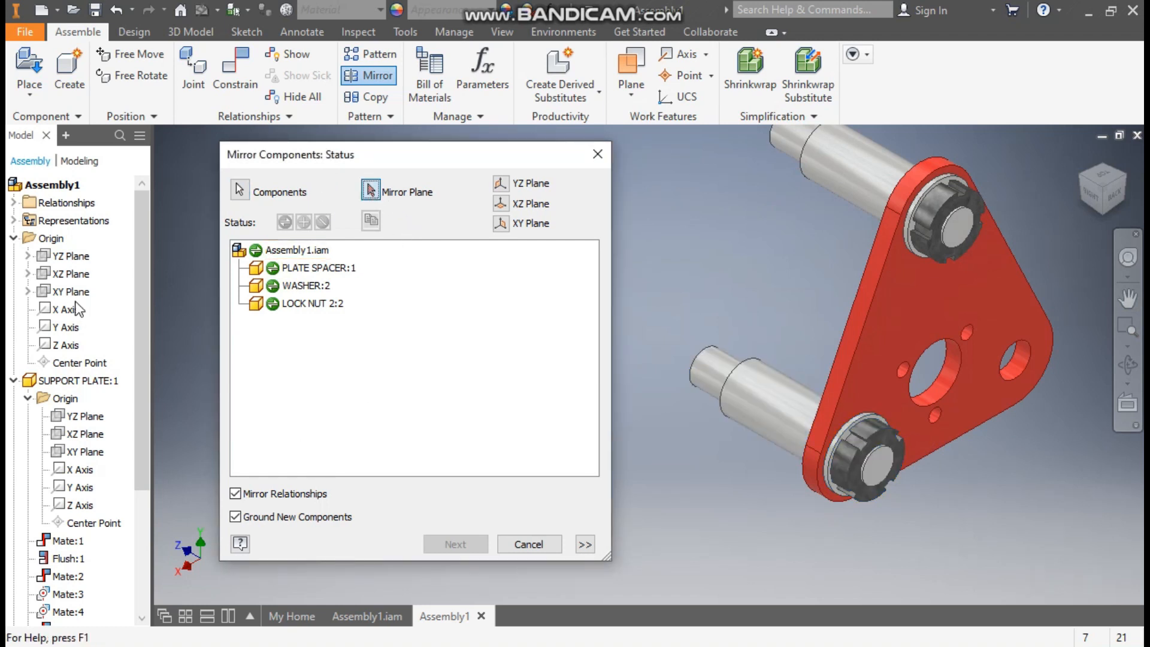
pyautogui.click(70, 258)
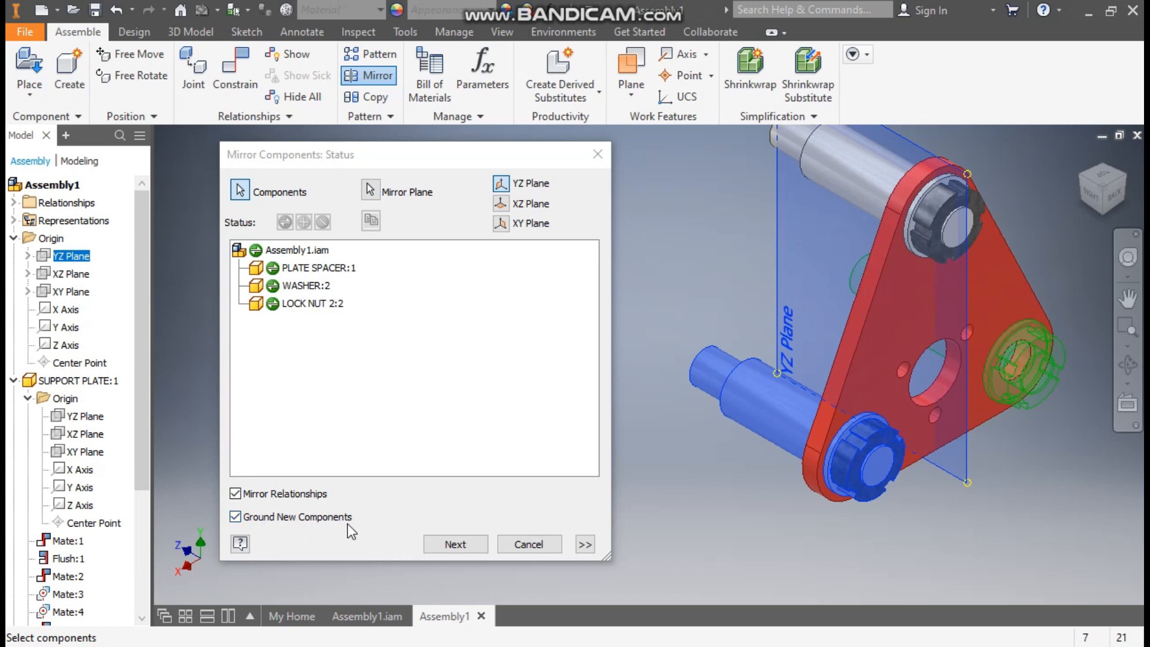
pyautogui.click(455, 543)
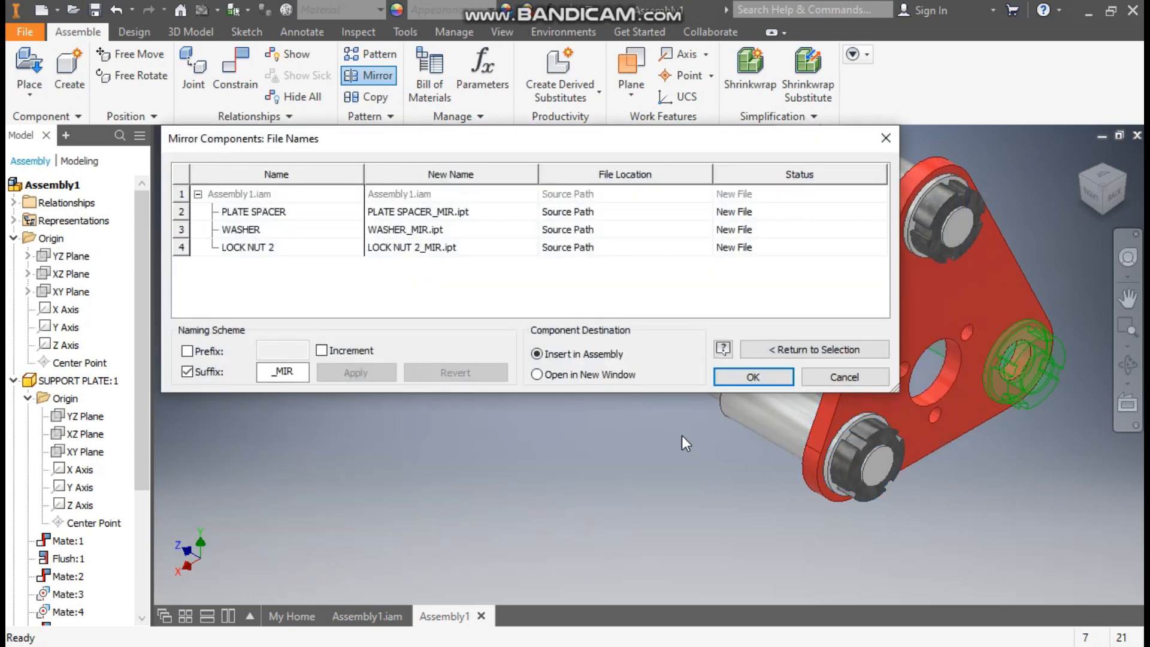
pyautogui.click(752, 375)
pyautogui.moveTo(1030, 437); pyautogui.dragTo(894, 431, button='middle')
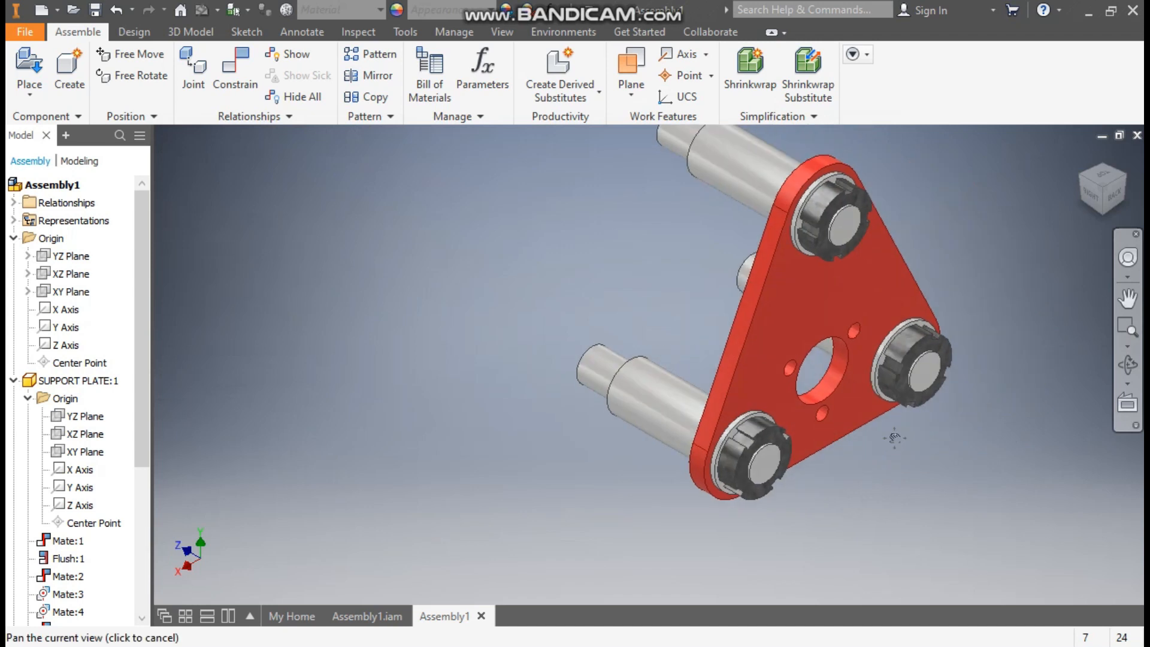
# - Test whether the mirrored lock nut can be moved on the support plate
pyautogui.click(891, 394)
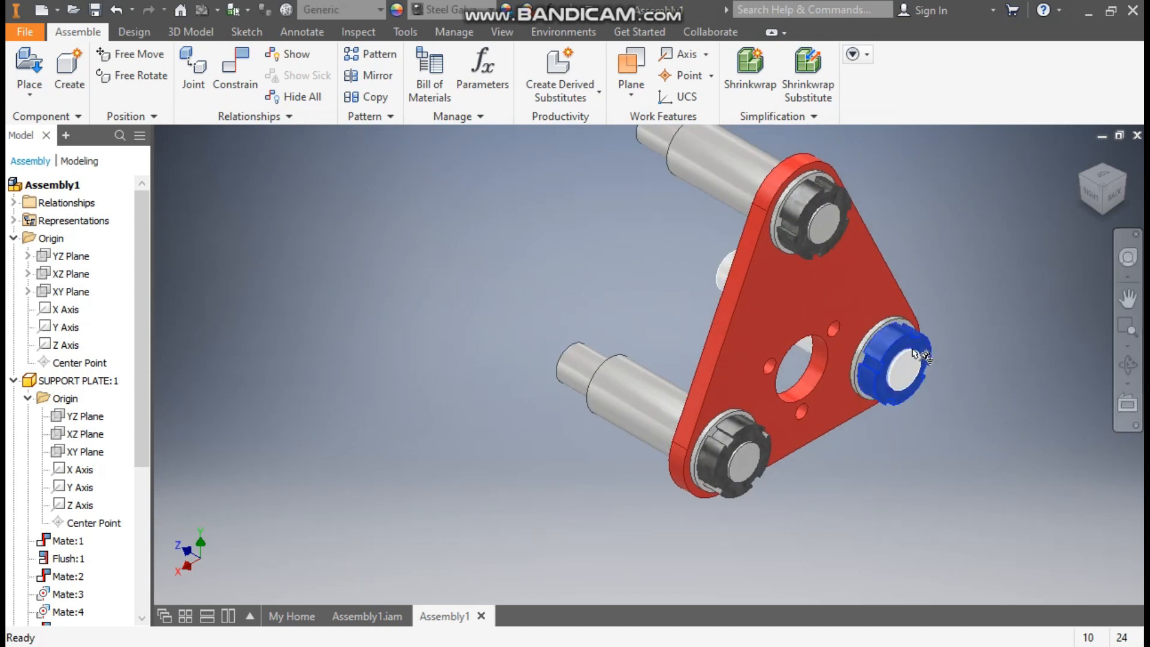
pyautogui.moveTo(914, 343); pyautogui.dragTo(925, 340)
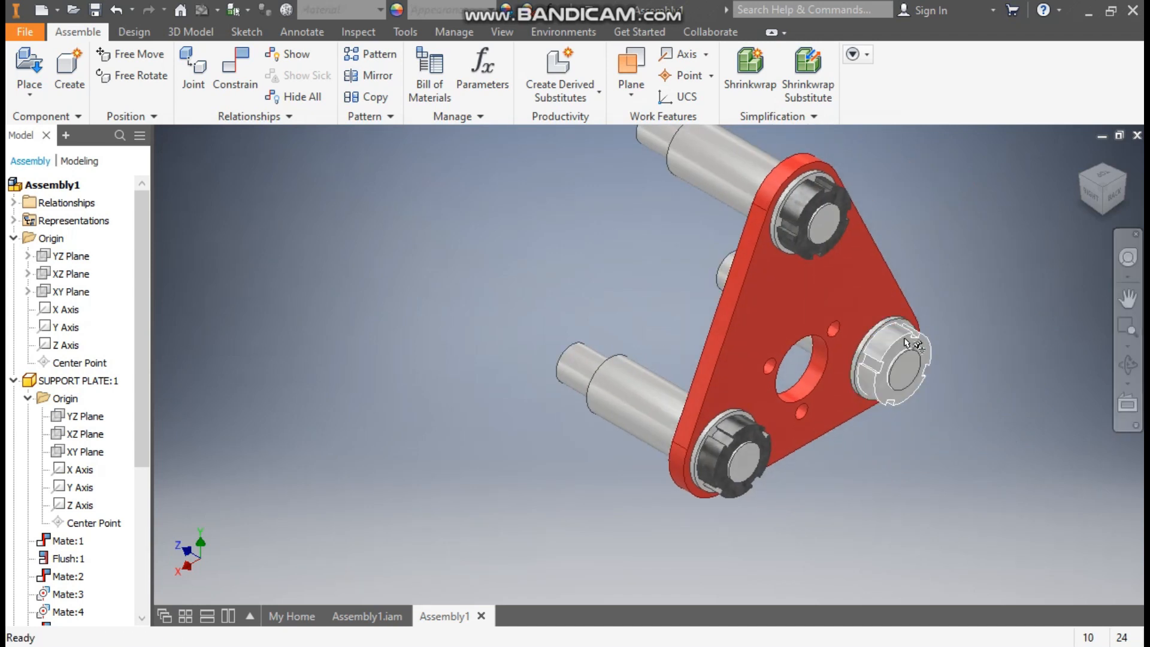
pyautogui.click(905, 341)
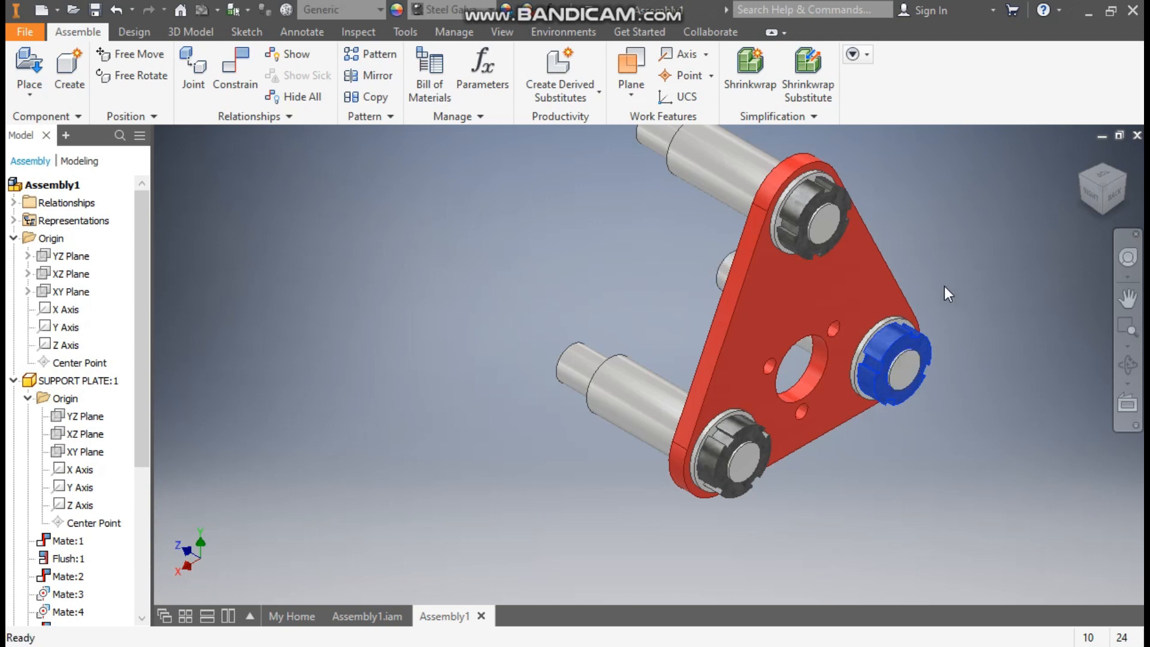
pyautogui.click(926, 195)
pyautogui.moveTo(979, 237); pyautogui.dragTo(919, 287, button='middle')
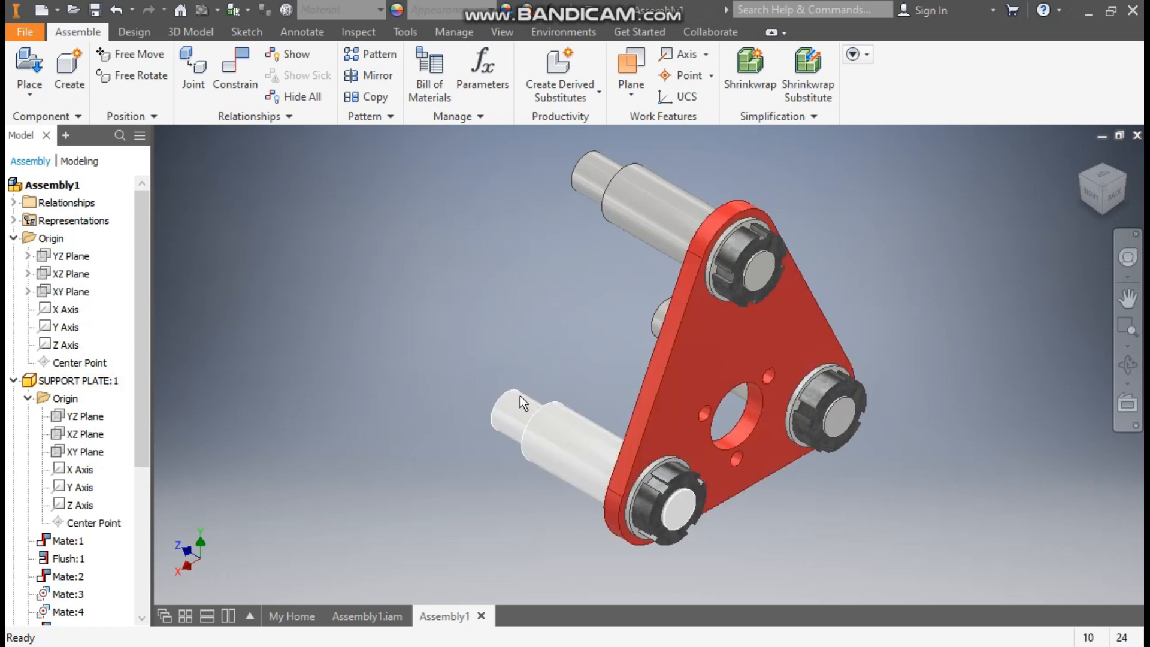
# - Identify the blue block in the reference assembly and place one HOOK ANCHOR part from the ASSY folder beside the plate in the working assembly
pyautogui.click(365, 616)
pyautogui.click(586, 338)
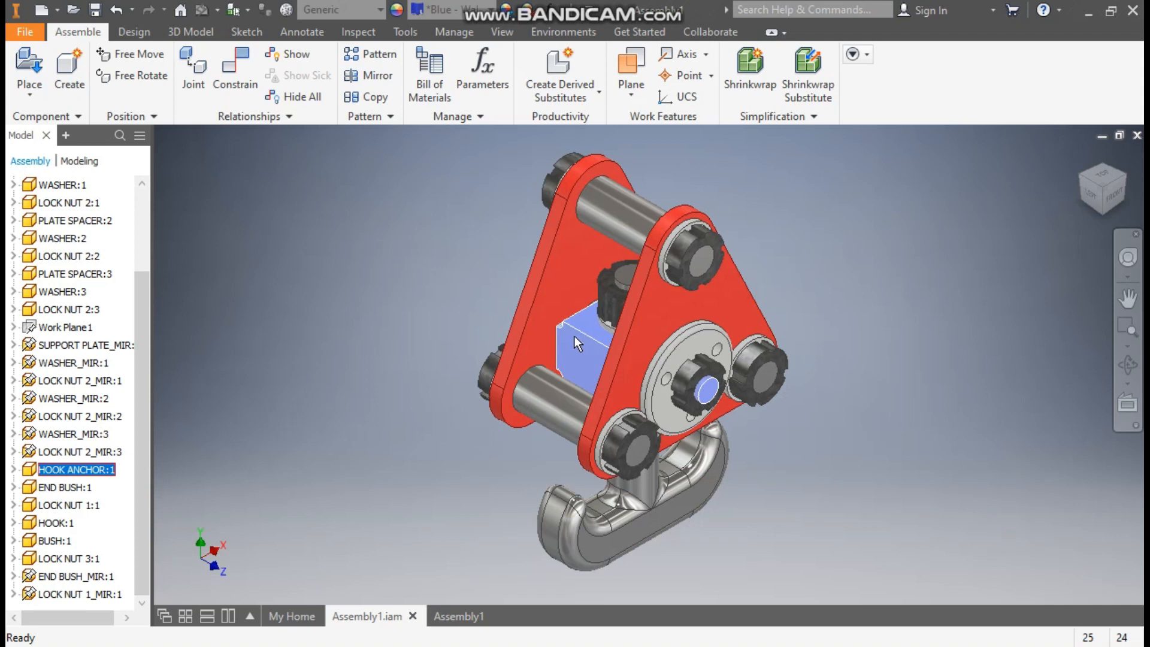
pyautogui.click(456, 615)
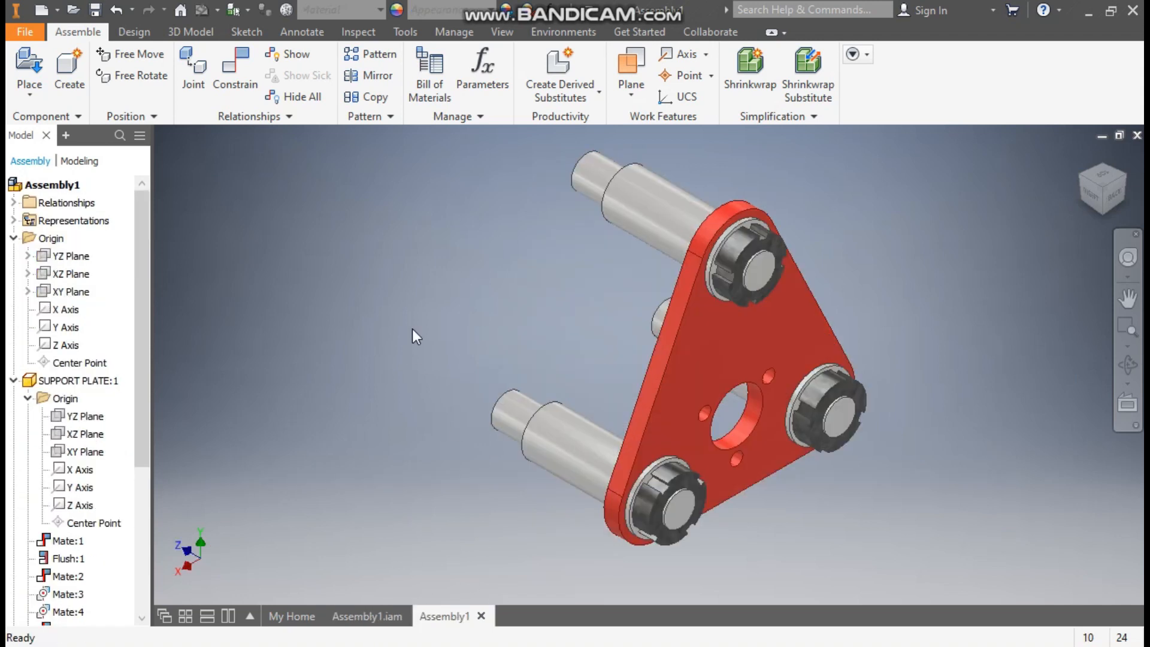
pyautogui.click(30, 63)
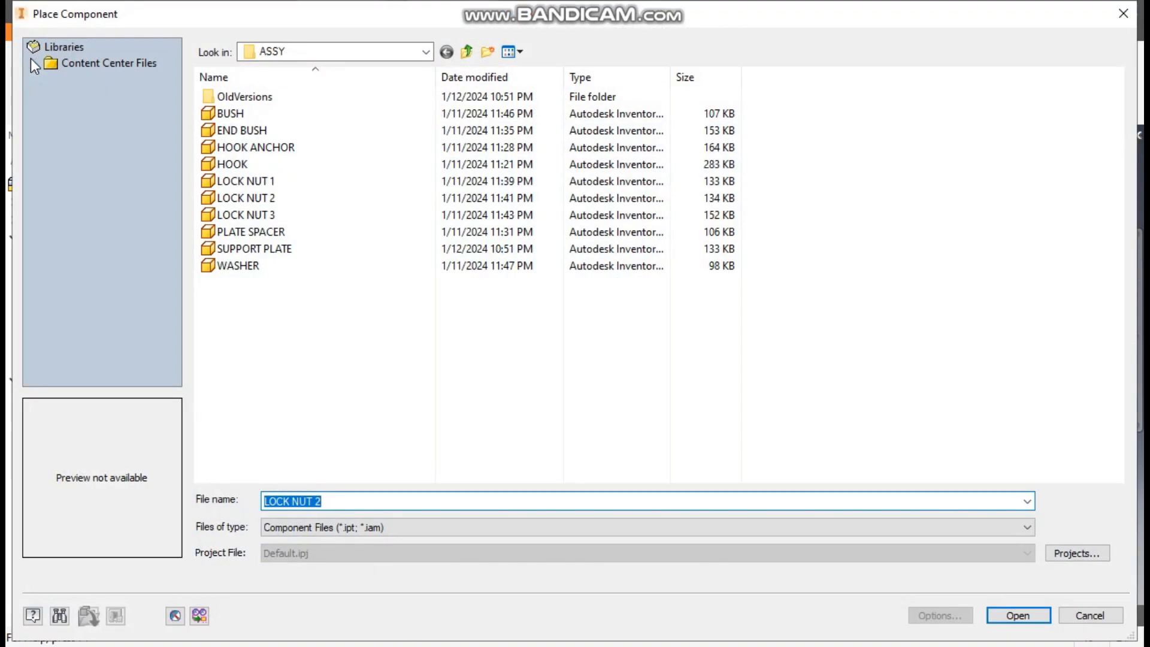
pyautogui.click(296, 148)
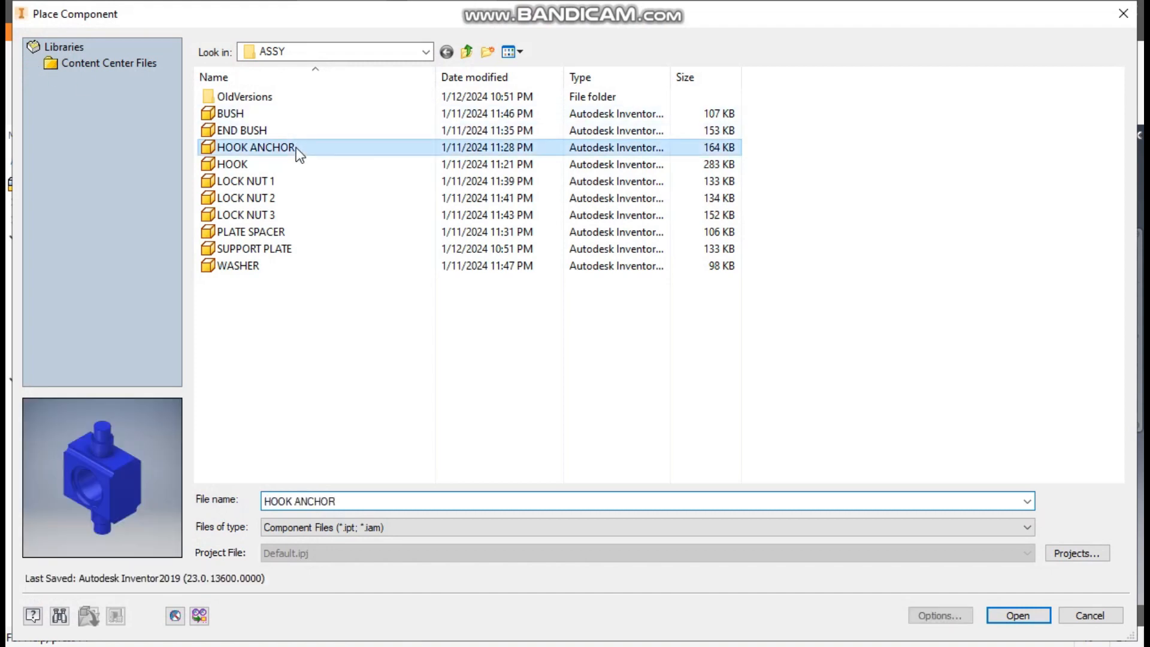
pyautogui.click(1007, 617)
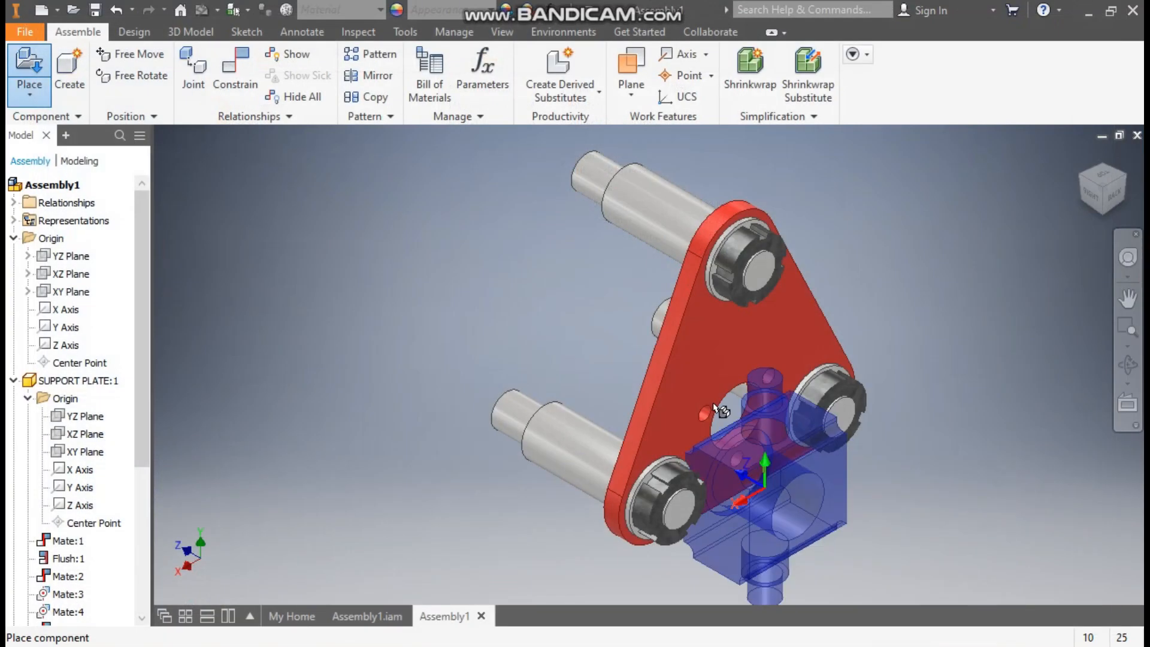
pyautogui.click(405, 296)
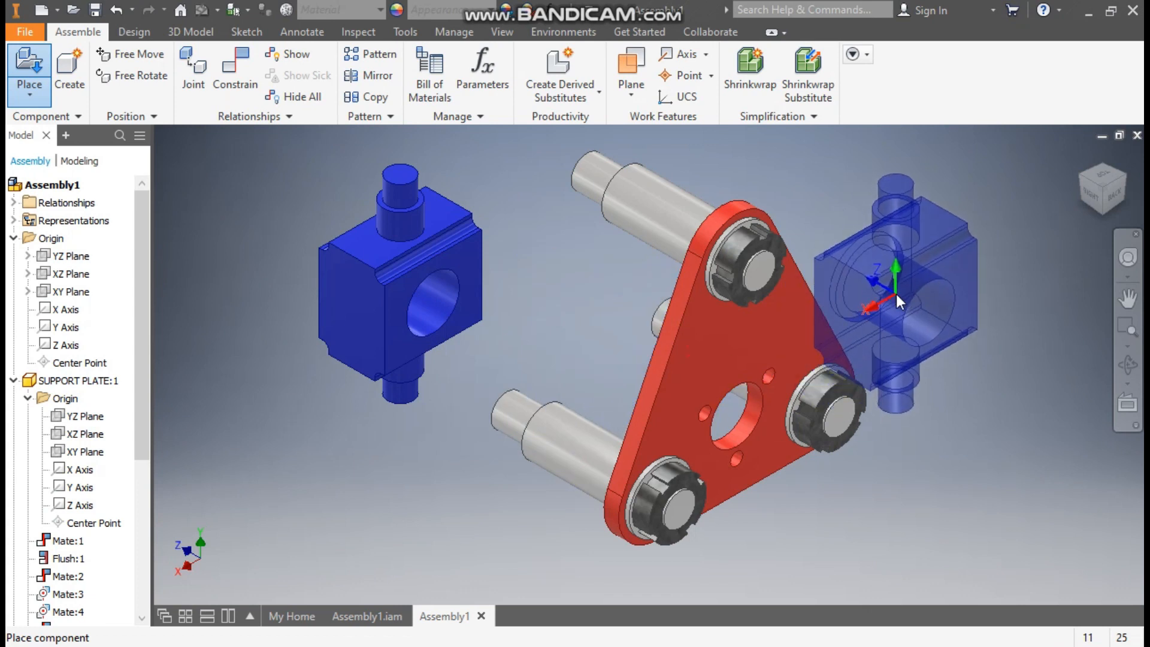
pyautogui.press('Escape')
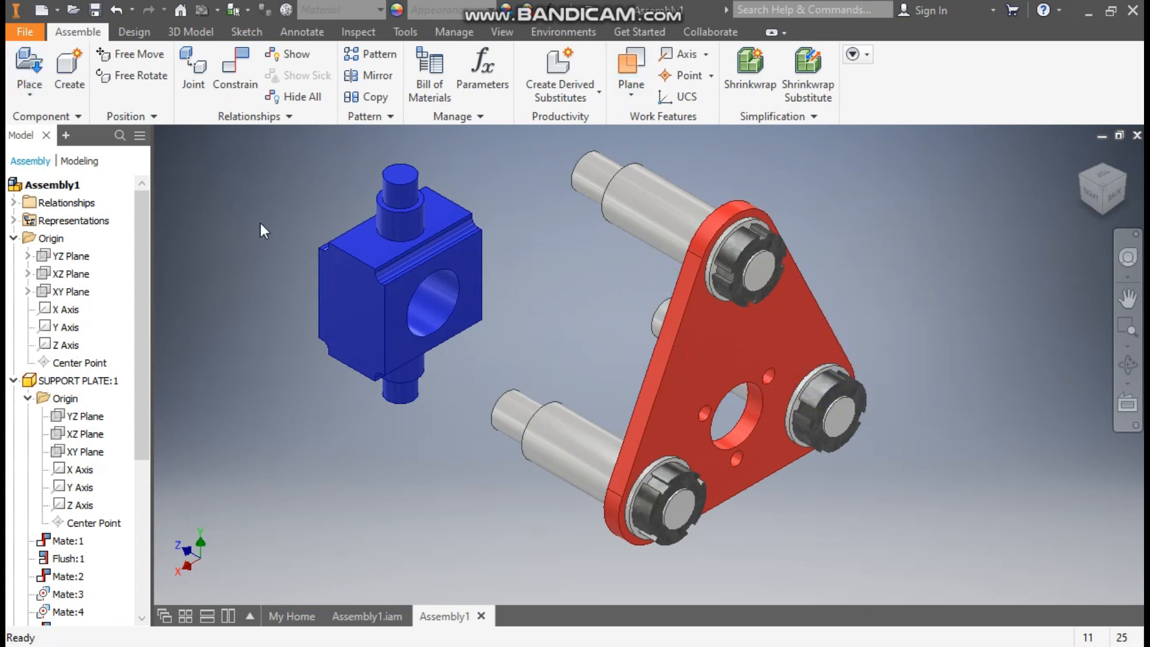
# - Freely rotate the hook anchor so that its large bore faces upward and one pin points toward the support plate
pyautogui.click(140, 78)
pyautogui.click(429, 195)
pyautogui.moveTo(429, 195); pyautogui.dragTo(533, 96)
pyautogui.moveTo(496, 323); pyautogui.dragTo(536, 368)
pyautogui.press('Escape')
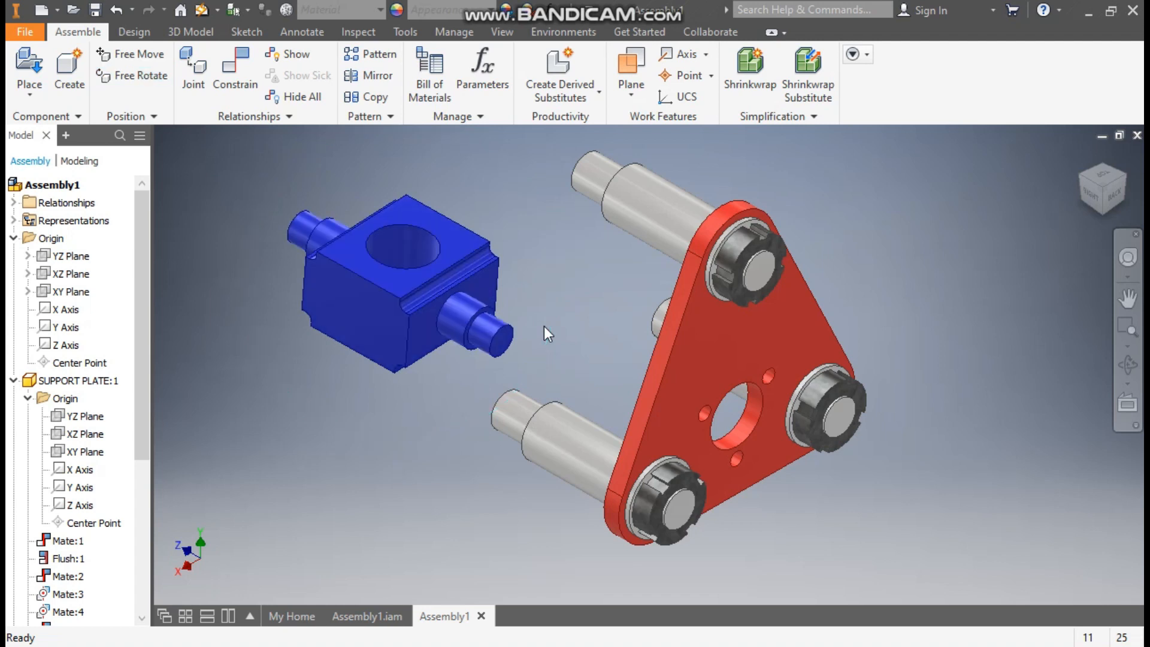
# - Mate the hook anchor's pin axis to the support plate's large centre hole axis with the Aligned solution and 0 mm offset
pyautogui.click(241, 66)
pyautogui.moveTo(485, 462); pyautogui.dragTo(732, 404, button='middle')
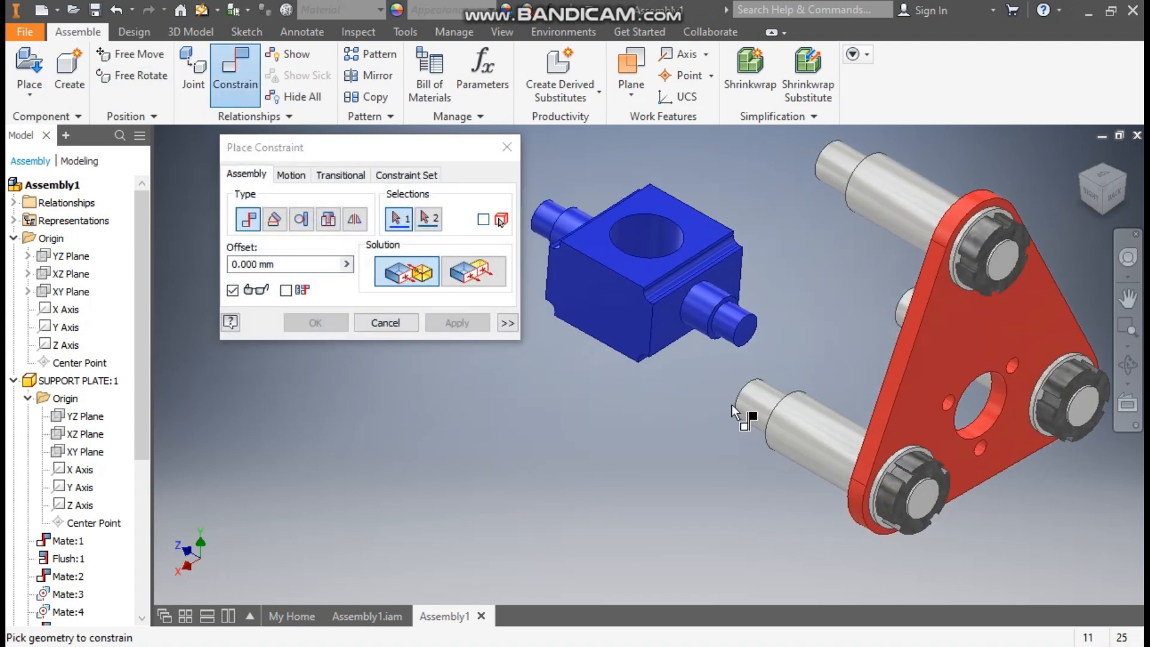
pyautogui.click(718, 328)
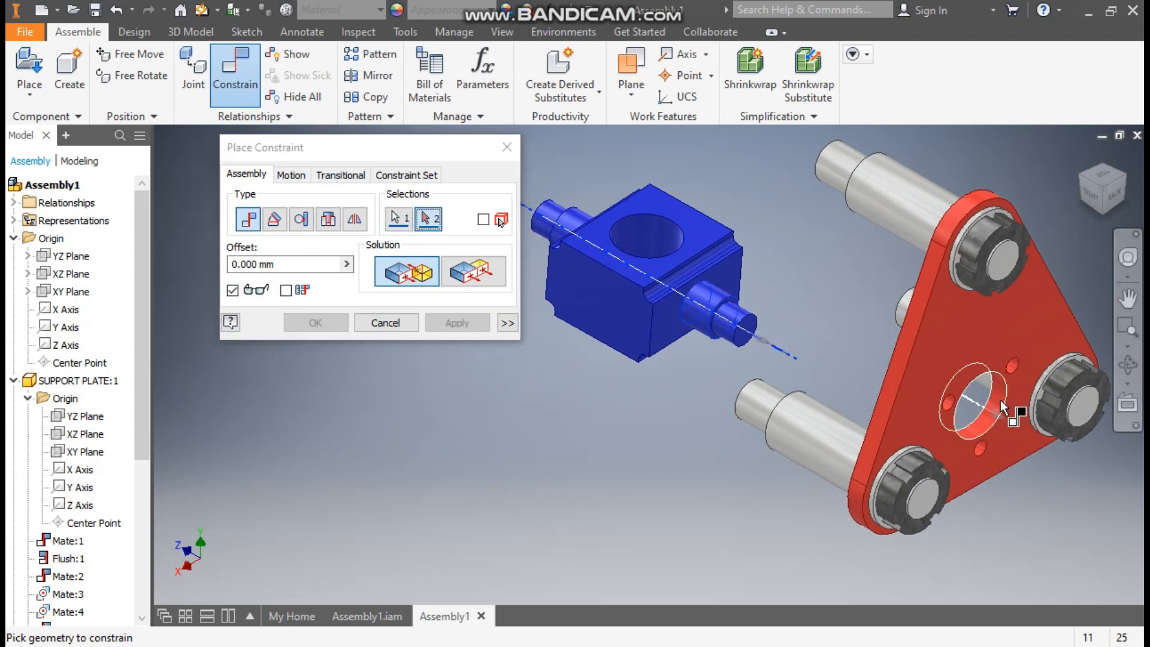
pyautogui.click(1001, 400)
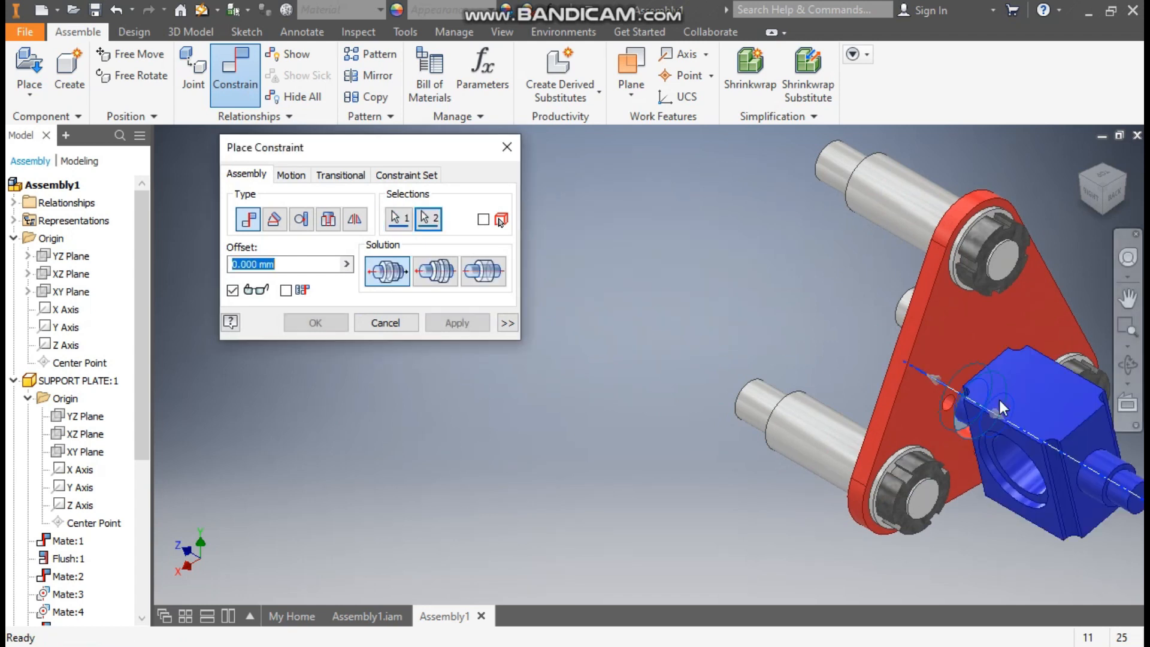
pyautogui.click(444, 279)
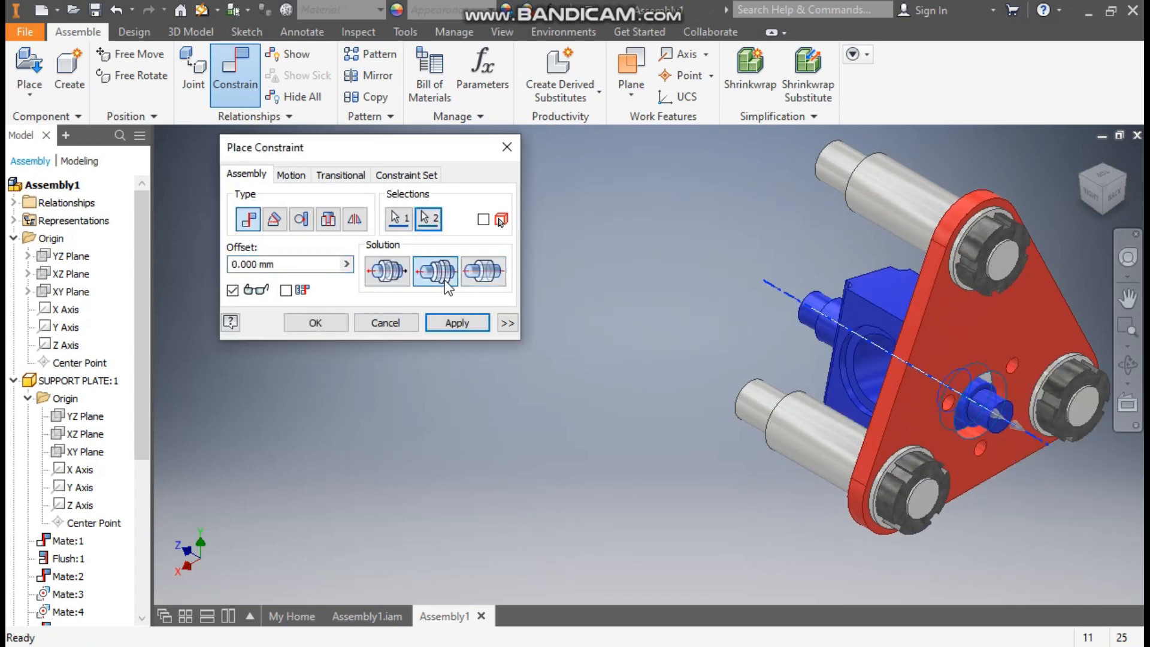
pyautogui.click(486, 329)
# - End constraining and pull the hook anchor along its axis, clear of the support plate's centre hole
pyautogui.moveTo(868, 422); pyautogui.dragTo(787, 410, button='middle')
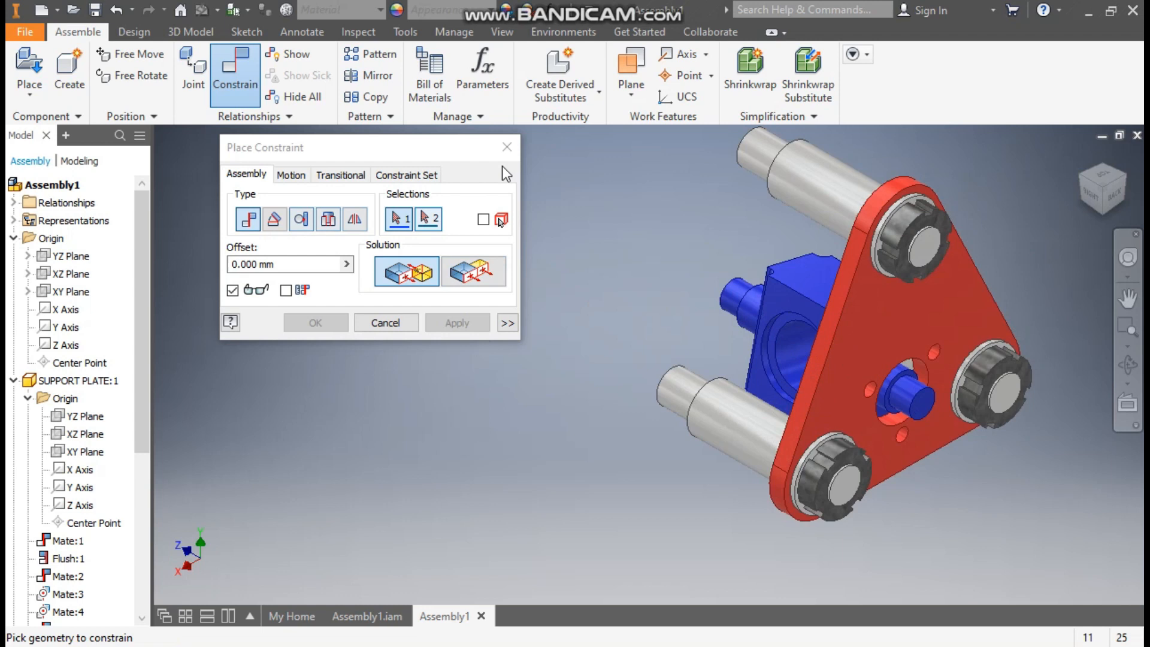
pyautogui.click(508, 147)
pyautogui.moveTo(815, 304); pyautogui.dragTo(628, 402)
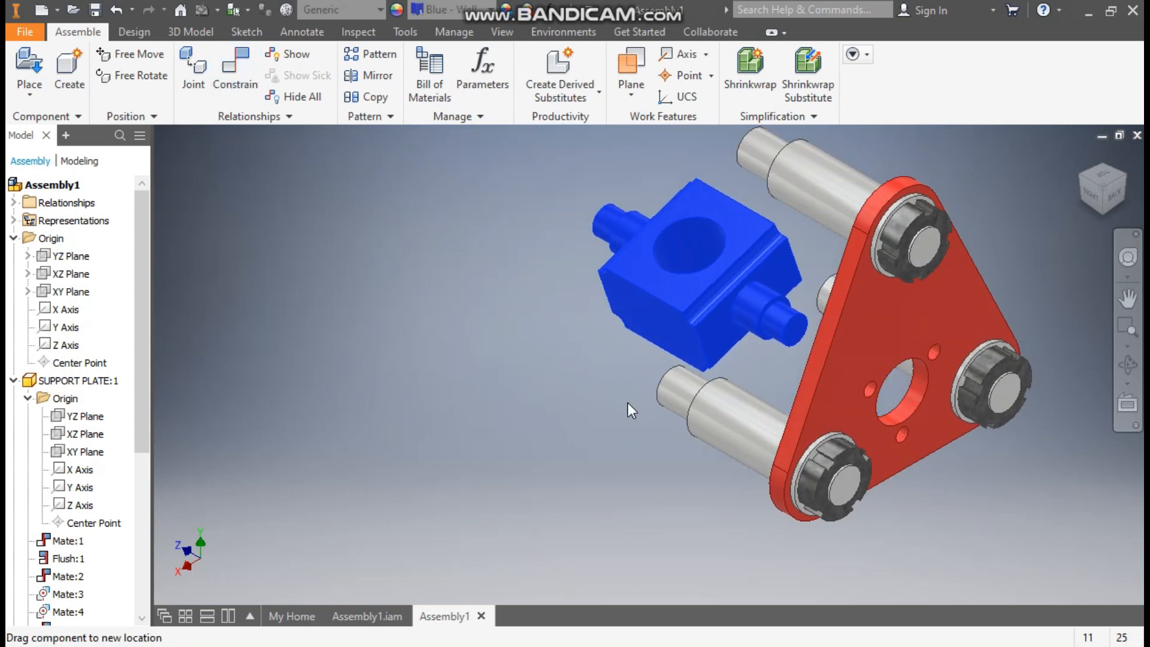
# - Mate the hook anchor block's pin-side face to the support plate's inner face with a 0 mm offset
pyautogui.click(279, 329)
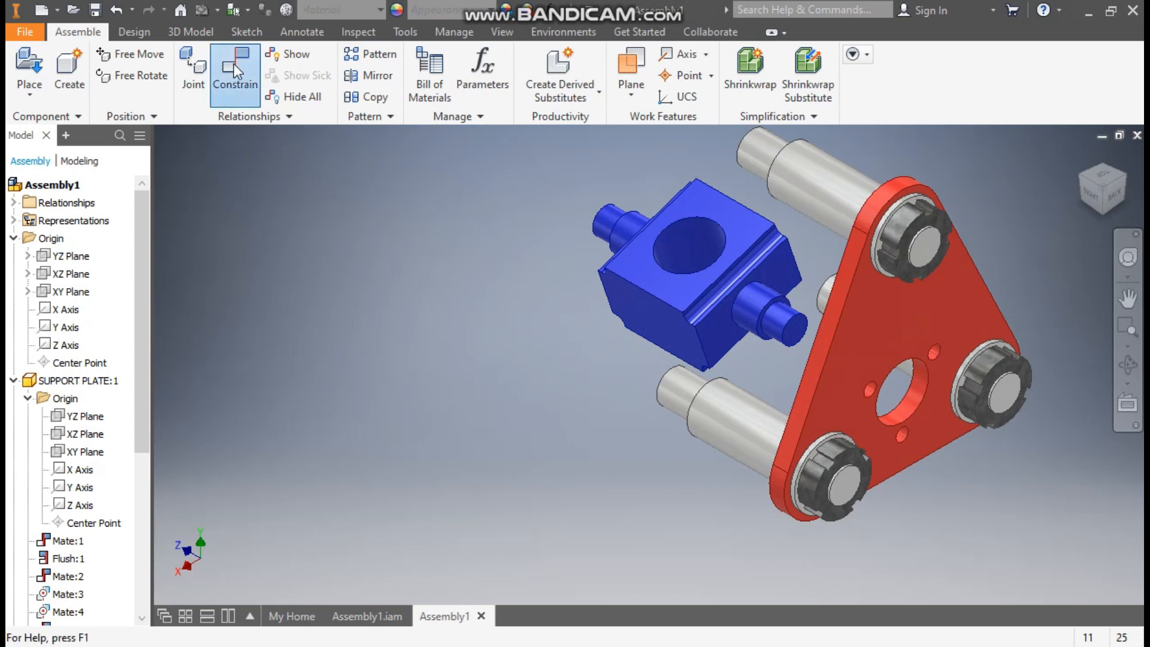
pyautogui.click(234, 64)
pyautogui.click(782, 273)
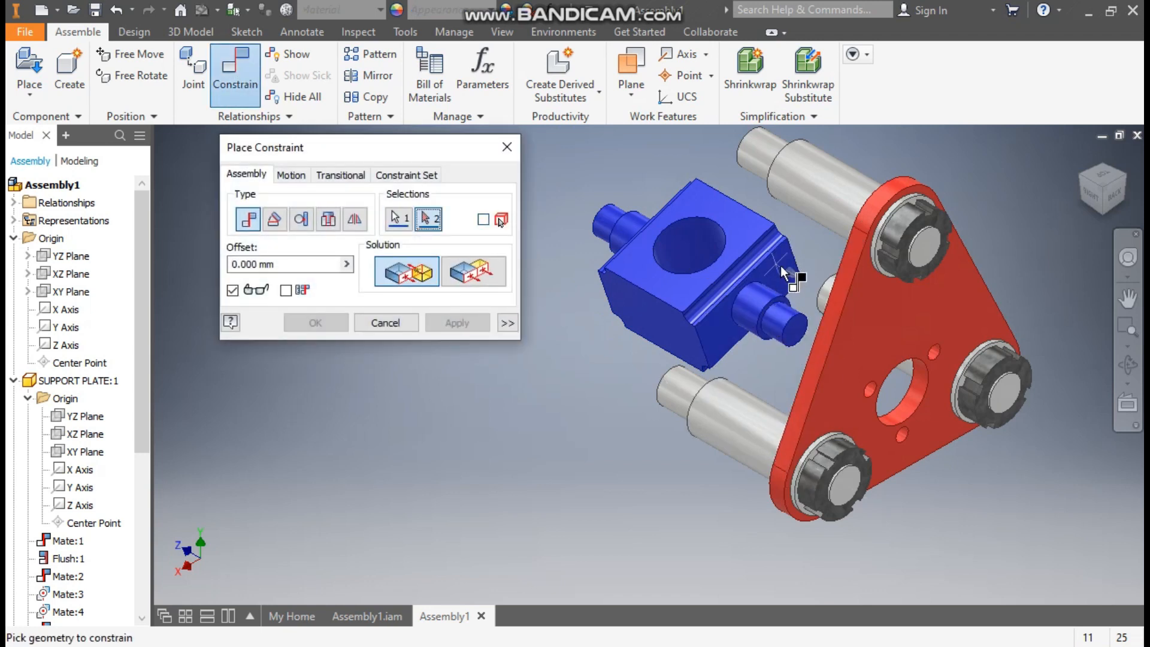
pyautogui.click(1078, 171)
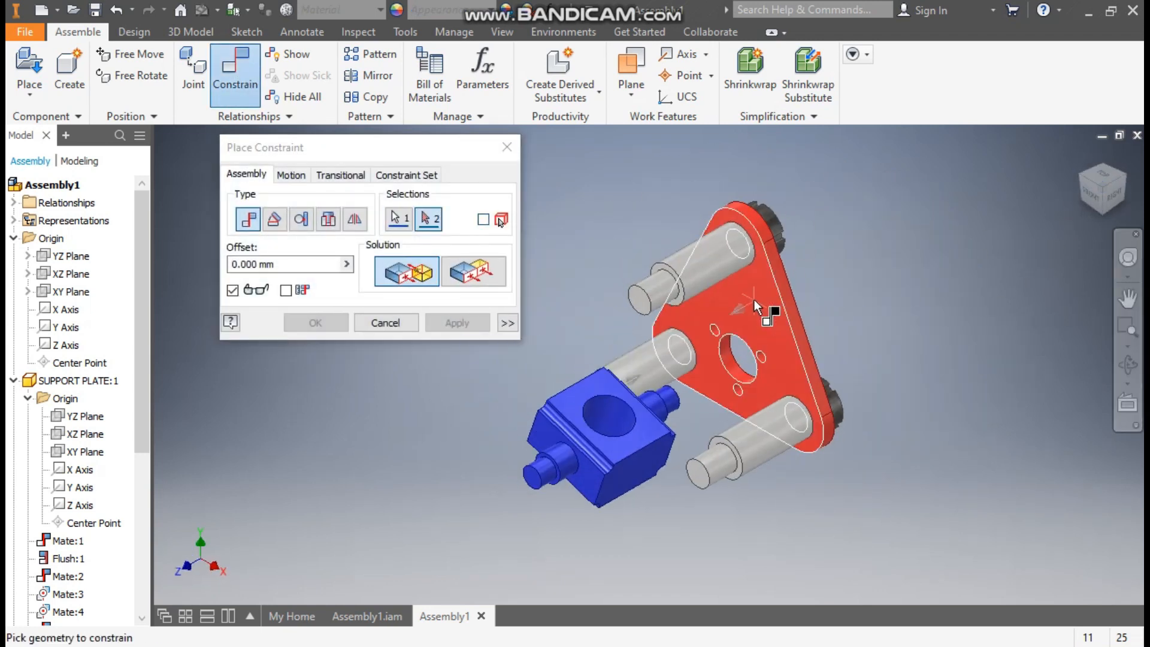
pyautogui.click(752, 300)
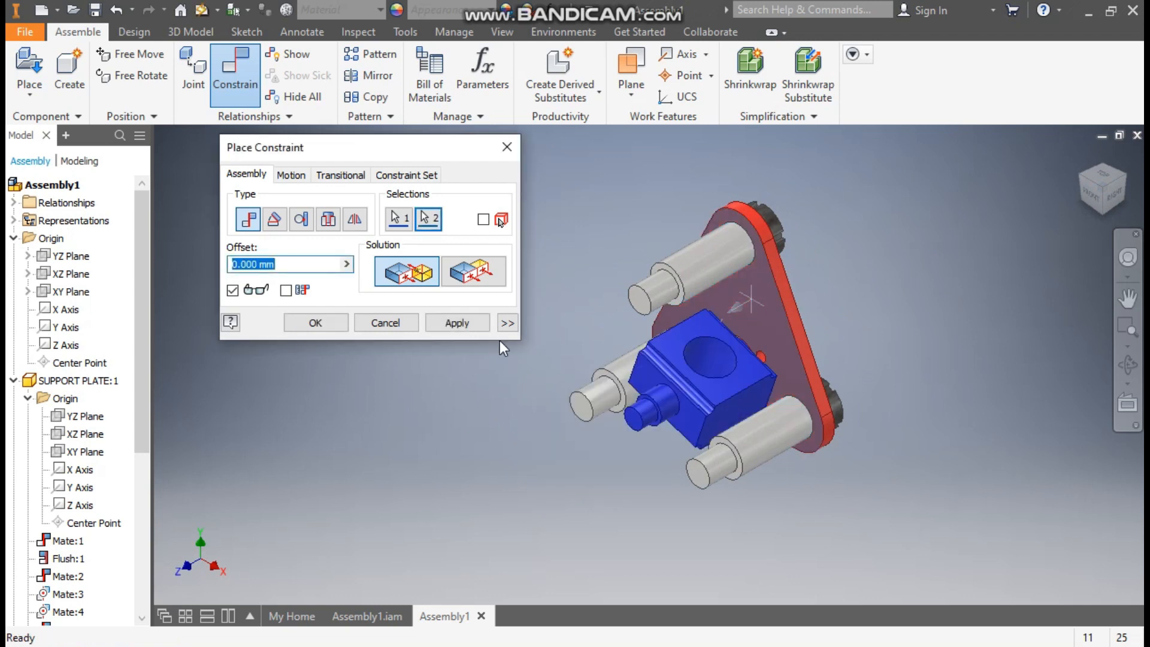
pyautogui.click(457, 323)
pyautogui.click(510, 147)
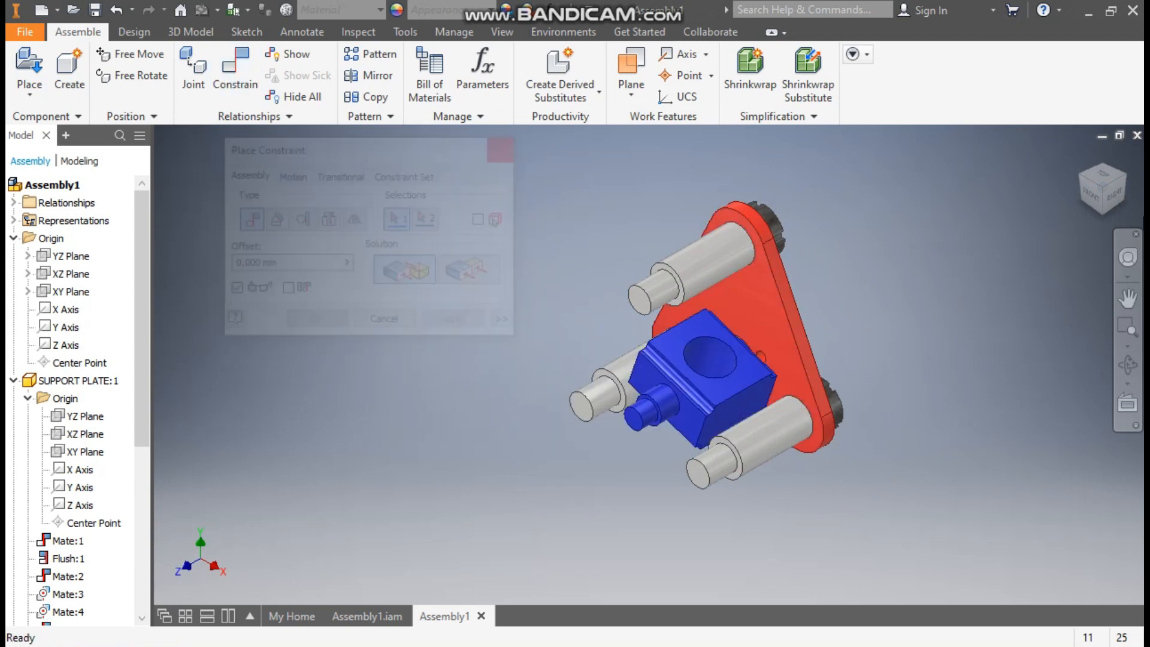
# - Turn the hook anchor about its pin axis to check its remaining freedom of rotation
pyautogui.click(1126, 174)
pyautogui.moveTo(569, 419); pyautogui.dragTo(617, 383)
pyautogui.moveTo(613, 411); pyautogui.dragTo(635, 383)
pyautogui.scroll(-5, 610, 436)
pyautogui.scroll(2, 609, 436)
pyautogui.moveTo(610, 436); pyautogui.dragTo(702, 405, button='middle')
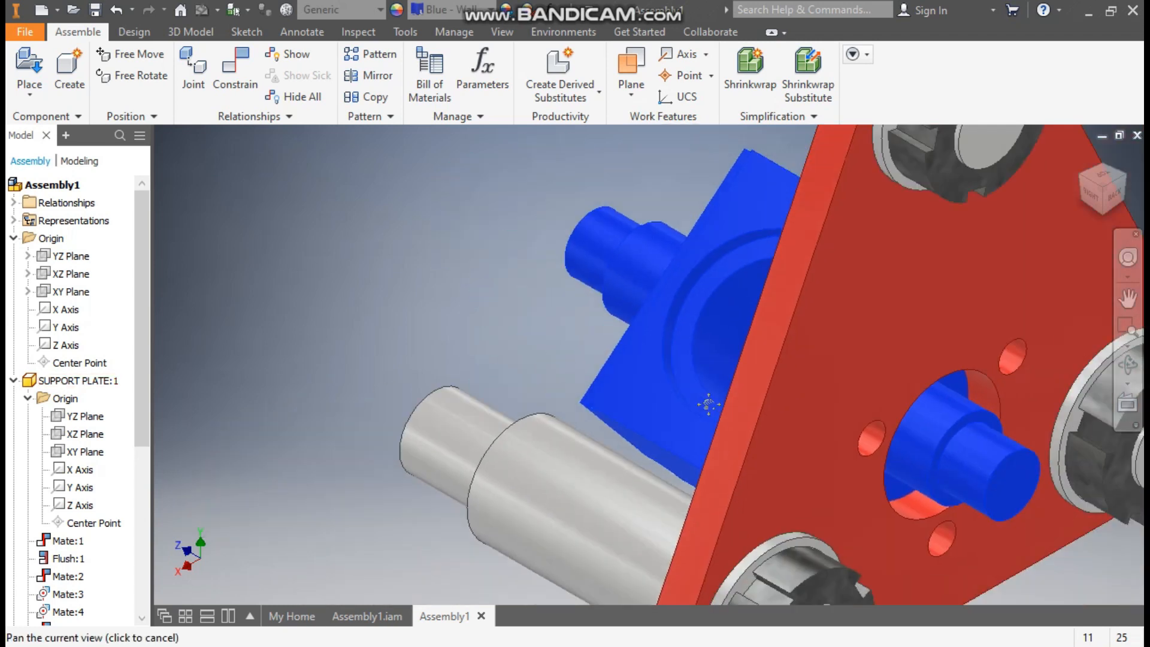
pyautogui.click(463, 226)
pyautogui.scroll(2, 633, 436)
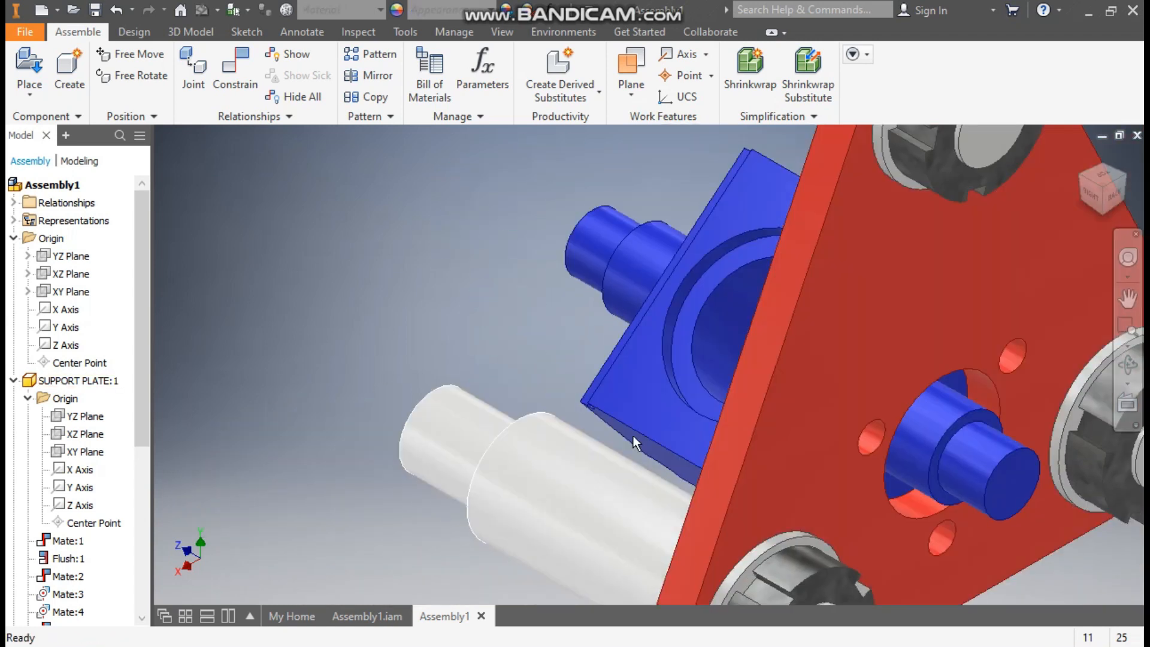
pyautogui.scroll(1, 534, 360)
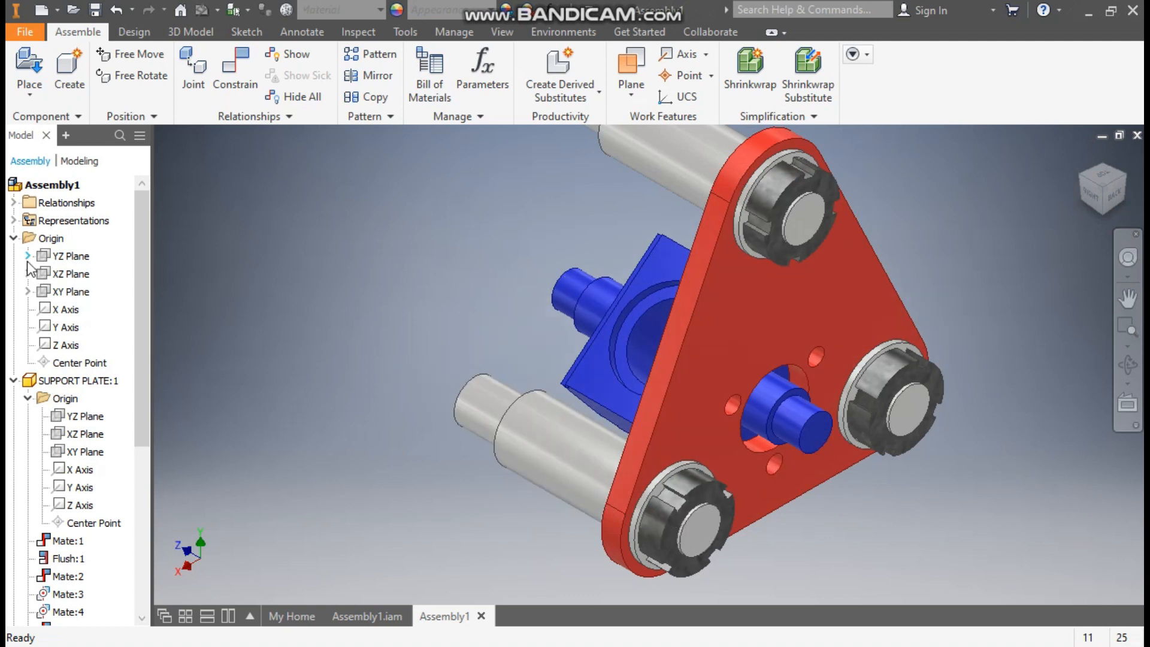
# - Mate the hook anchor's YZ plane to the assembly's YZ plane with a 0 mm offset and end constraining
pyautogui.click(14, 381)
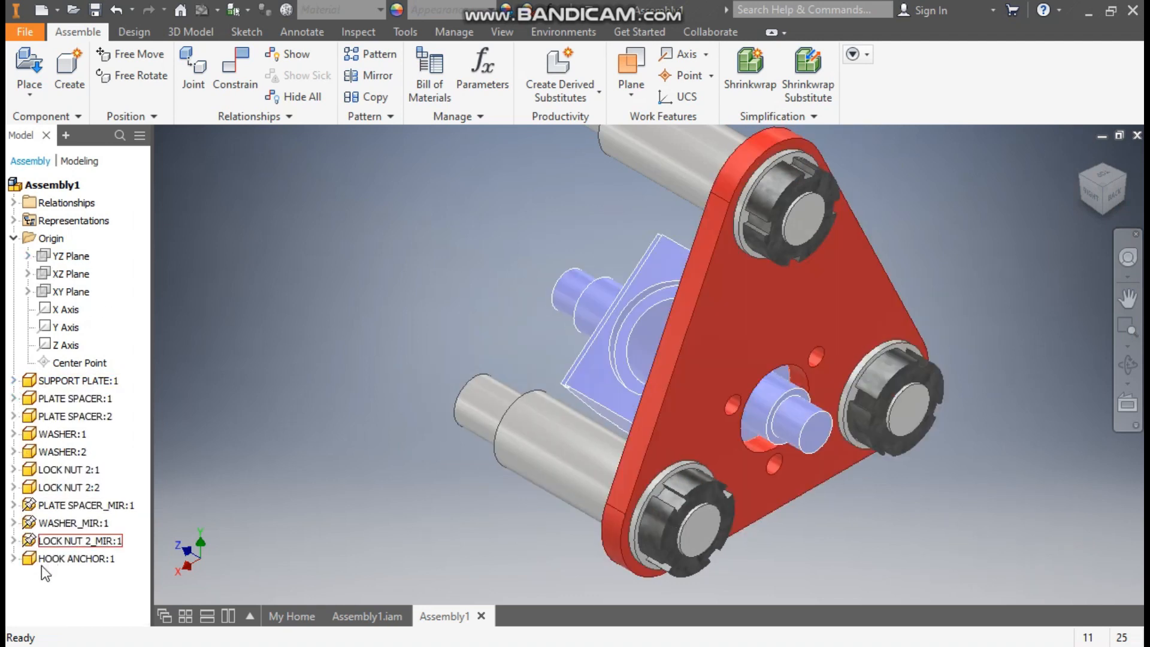
pyautogui.click(14, 558)
pyautogui.click(28, 576)
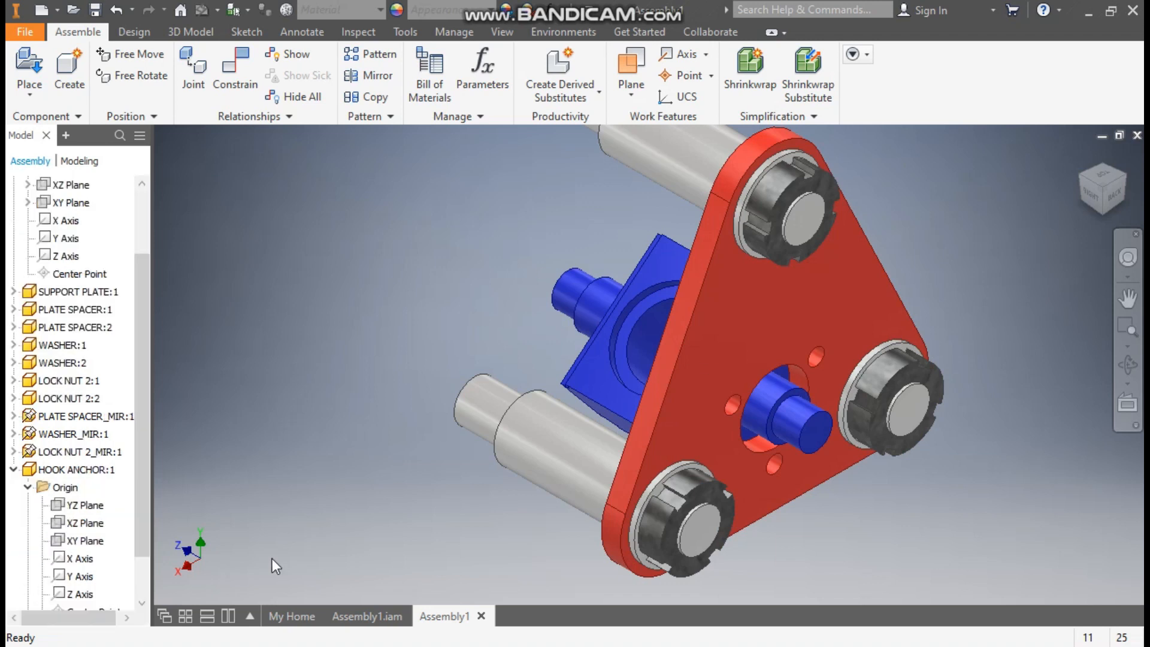
pyautogui.click(88, 508)
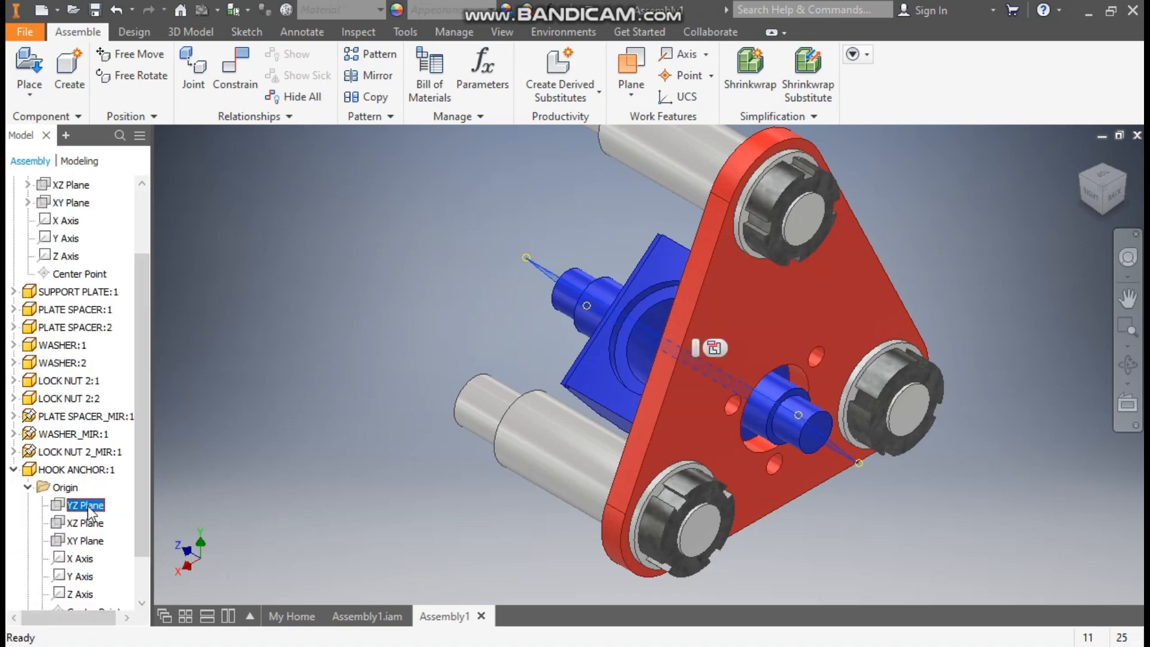
pyautogui.scroll(3, 123, 282)
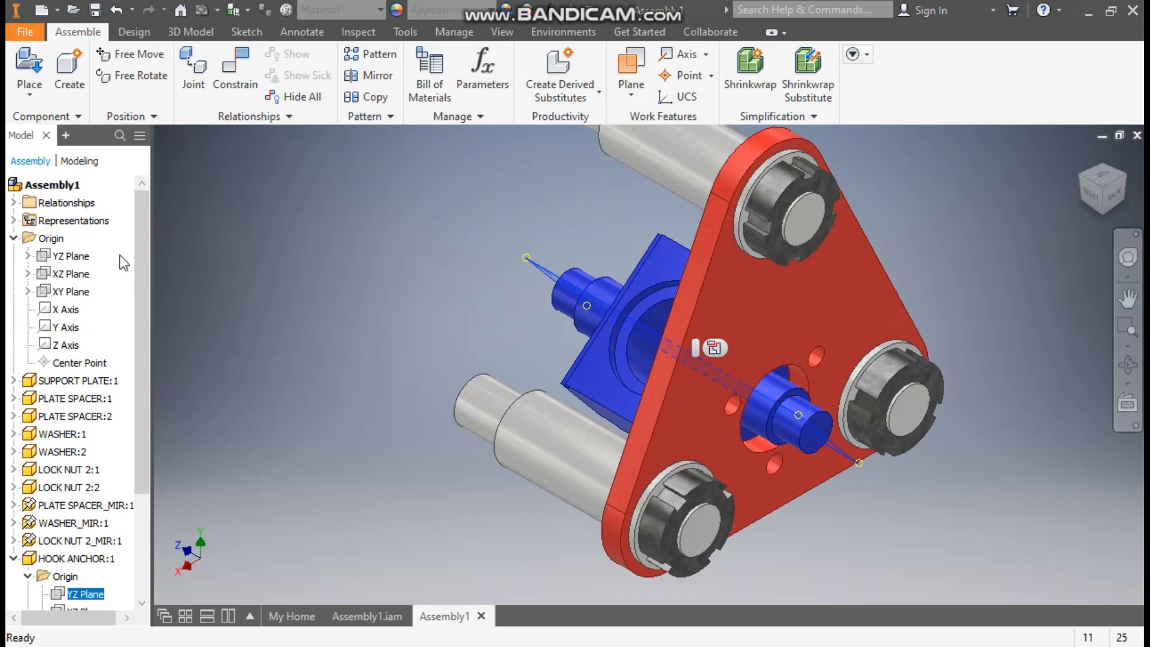
pyautogui.click(71, 256)
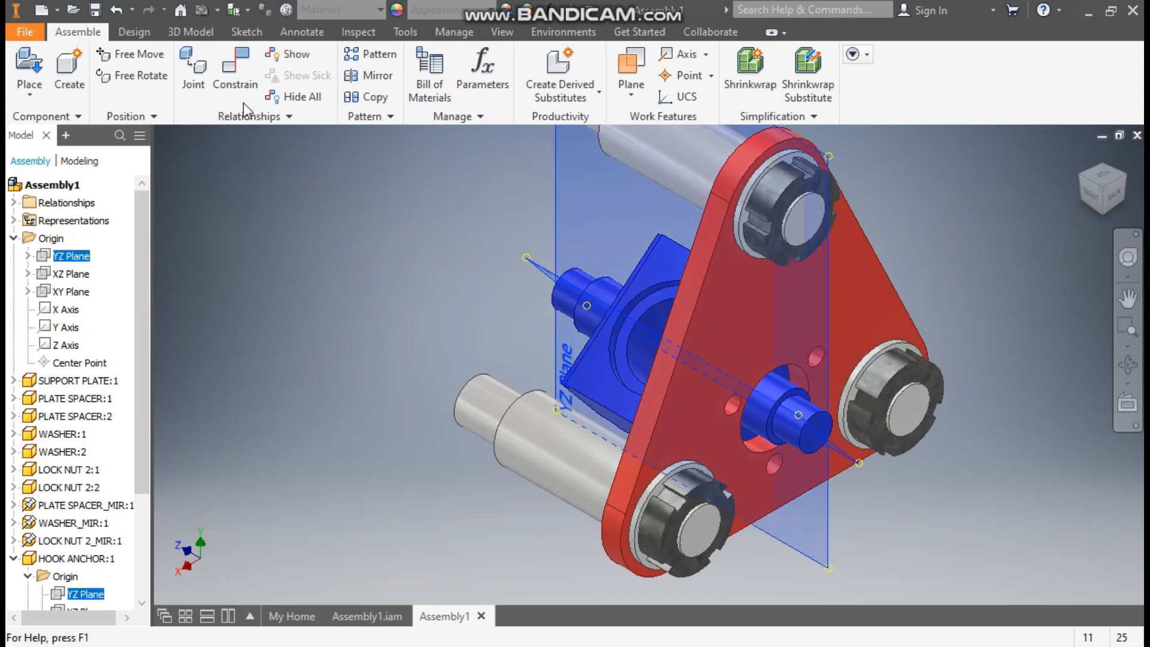
pyautogui.click(239, 80)
pyautogui.scroll(-3, 826, 343)
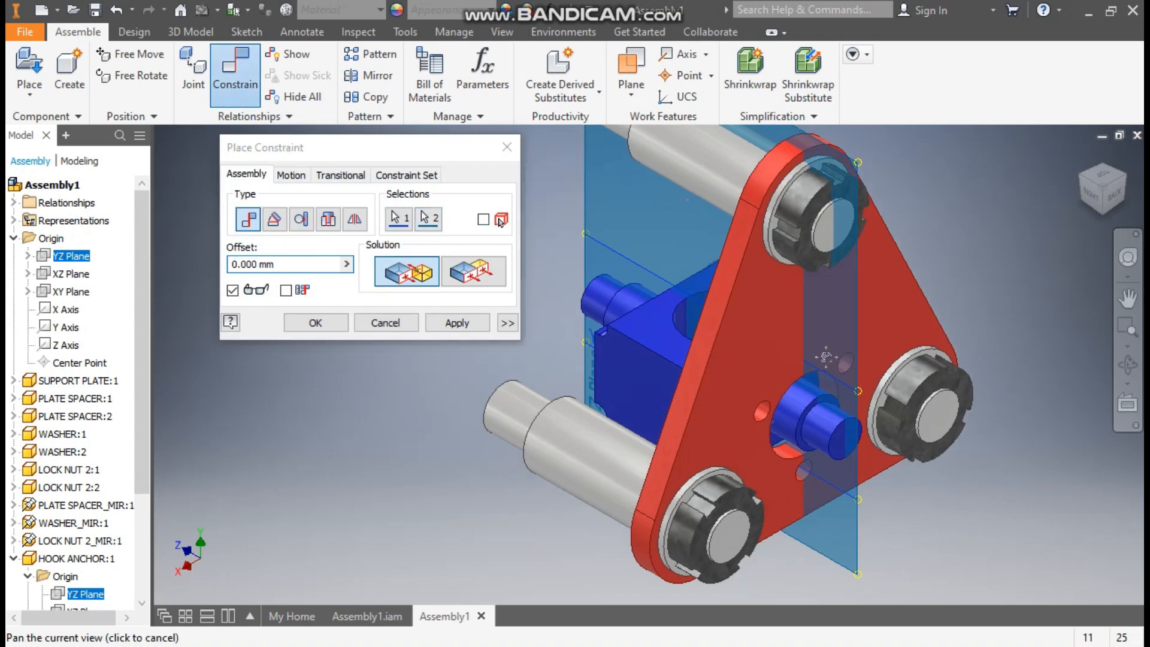
pyautogui.keyDown('shift'); pyautogui.moveTo(1001, 253); pyautogui.dragTo(827, 372, button='middle'); pyautogui.keyUp('shift')
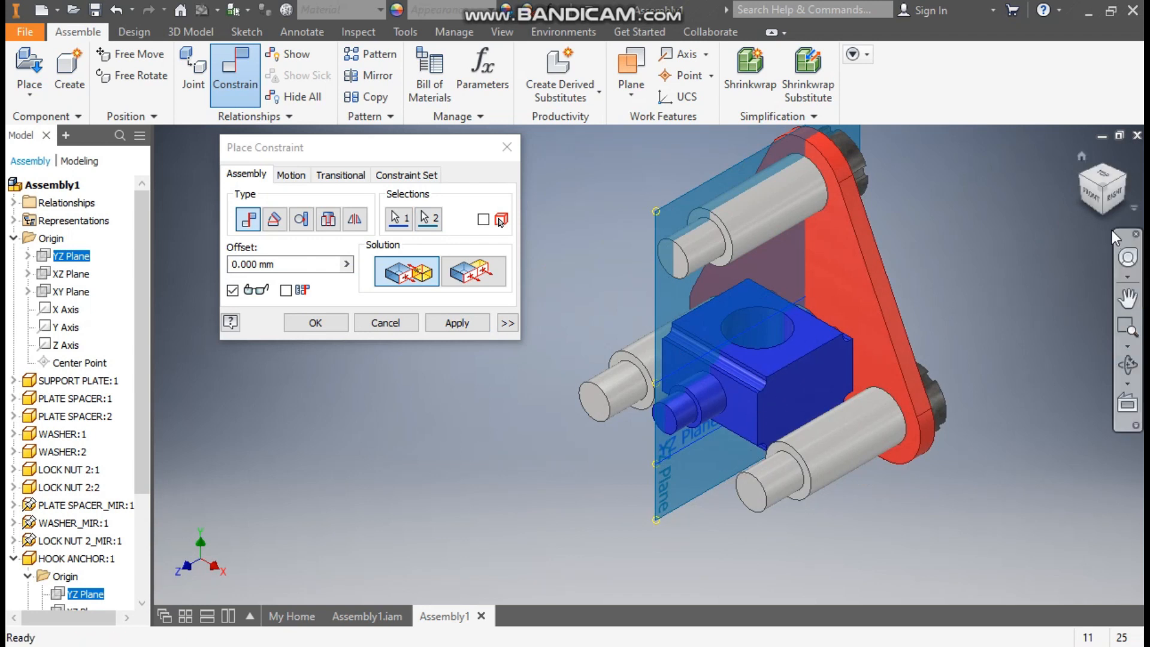
pyautogui.click(1105, 211)
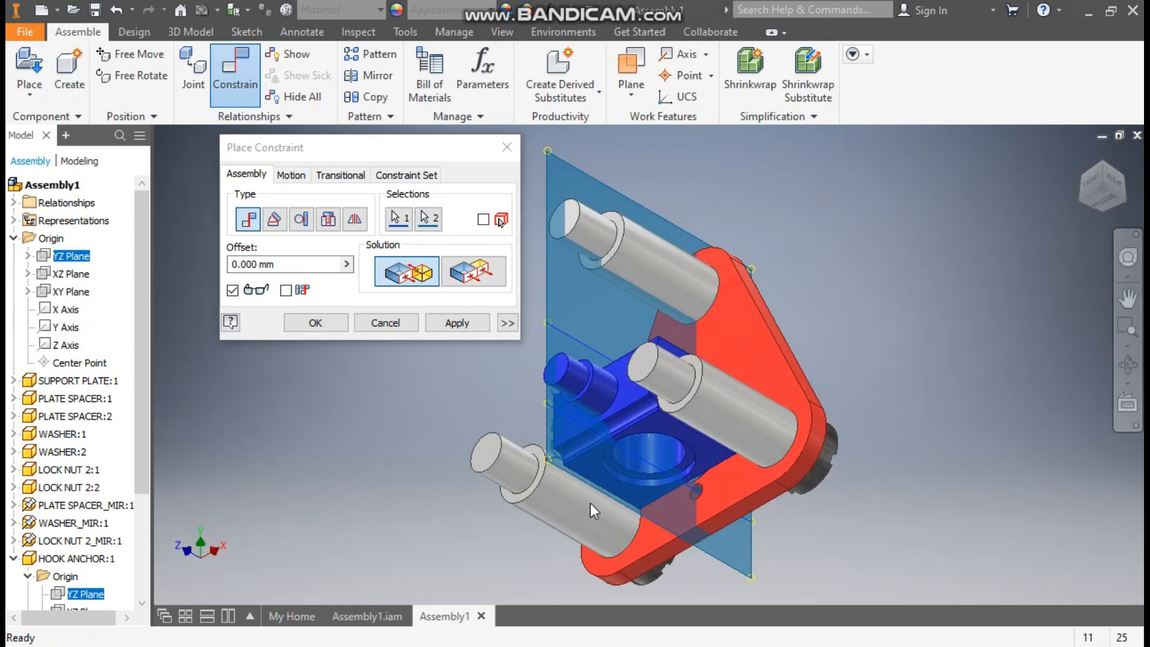
pyautogui.click(483, 324)
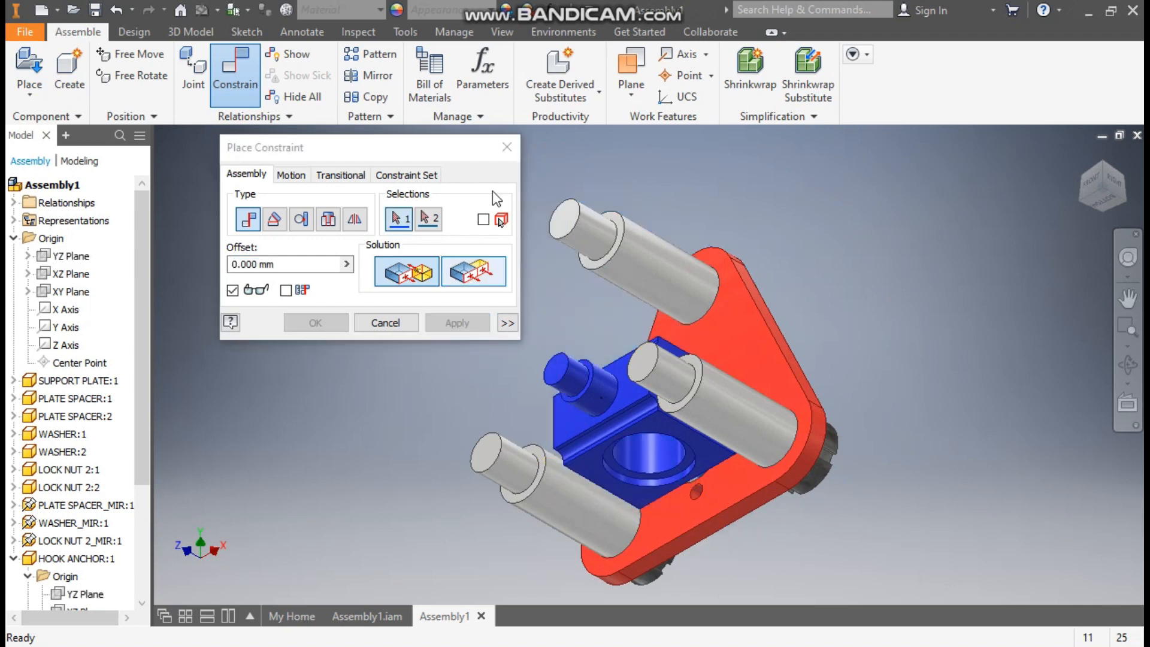
pyautogui.click(508, 146)
pyautogui.click(1106, 164)
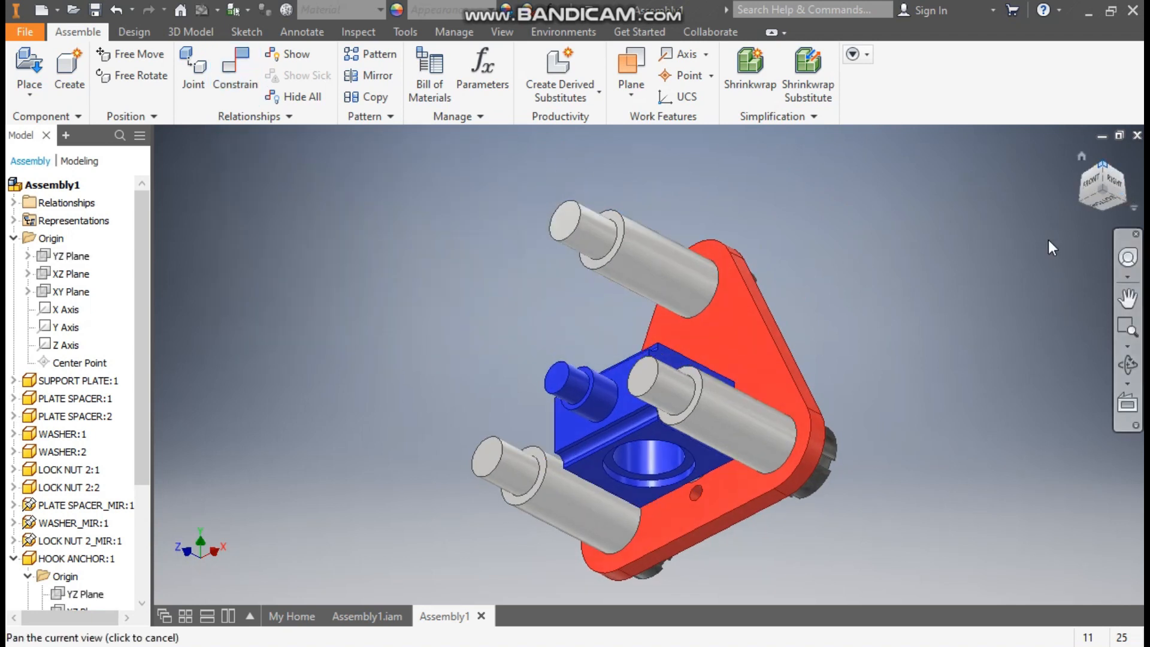
pyautogui.moveTo(679, 442); pyautogui.dragTo(389, 314)
pyautogui.moveTo(389, 314); pyautogui.dragTo(503, 272, button='middle')
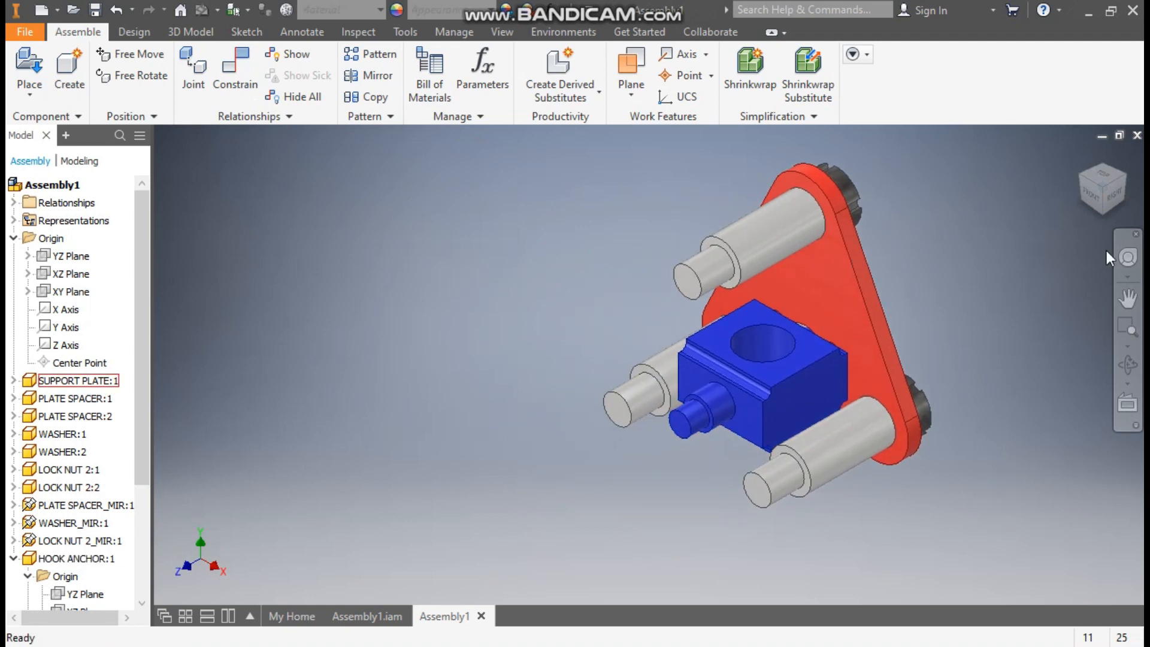
pyautogui.click(1134, 180)
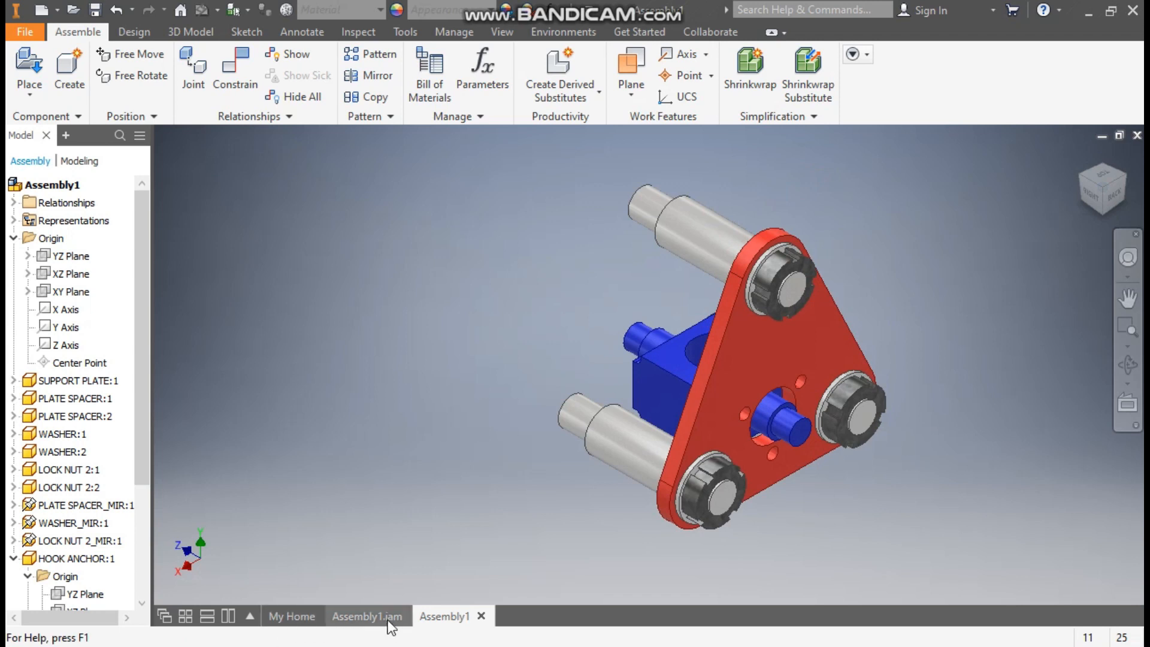
# - Examine the reference assembly to identify the parts fitted on top of the blue anchor block
pyautogui.click(387, 620)
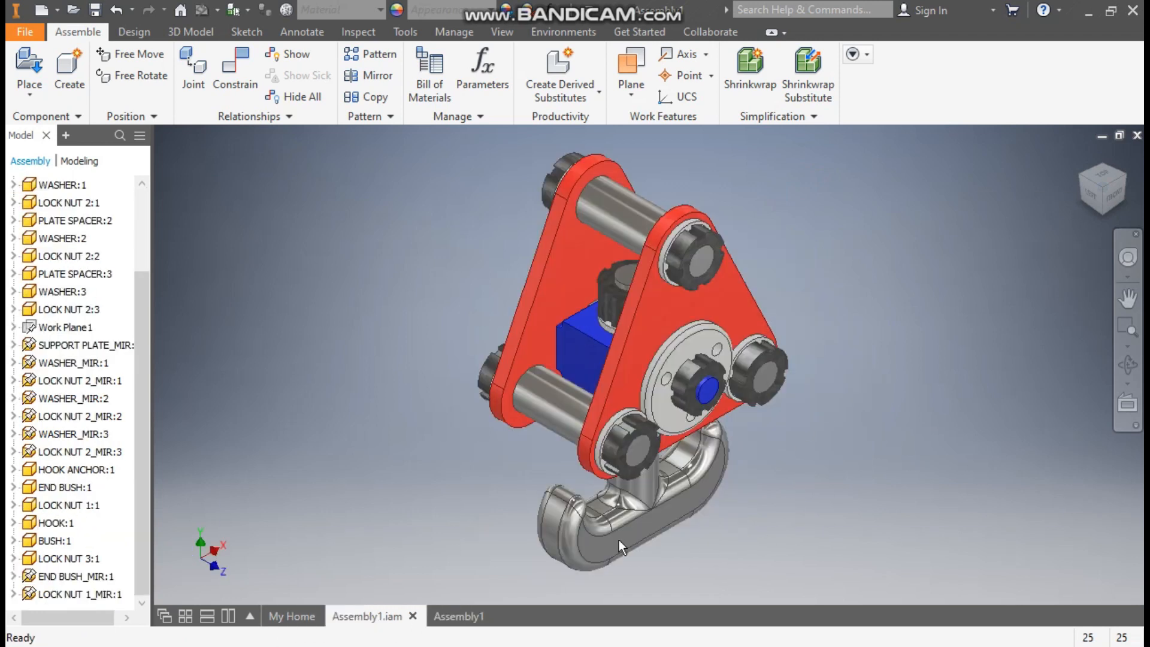
pyautogui.scroll(6, 592, 321)
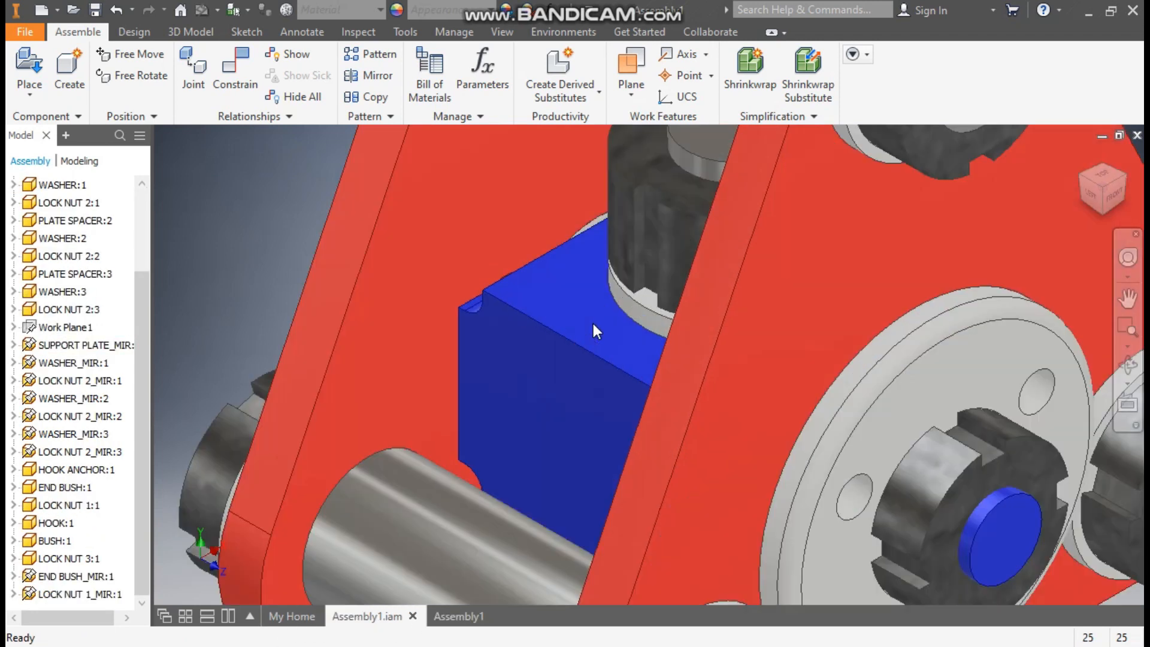
pyautogui.click(644, 315)
pyautogui.scroll(-5, 644, 313)
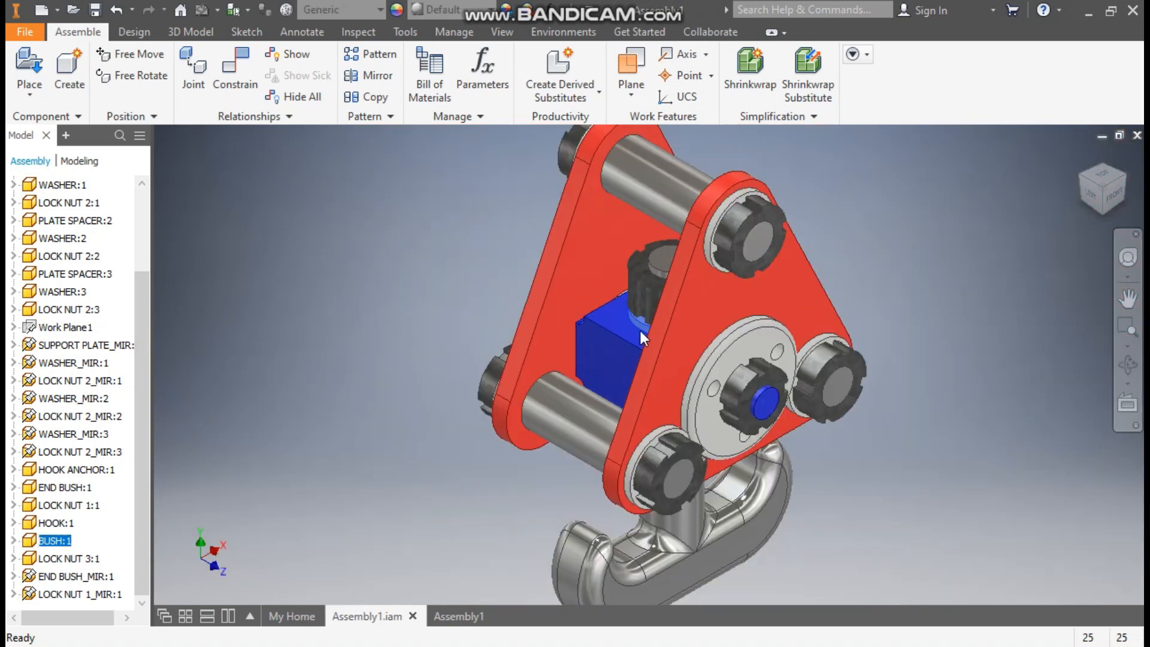
pyautogui.click(648, 299)
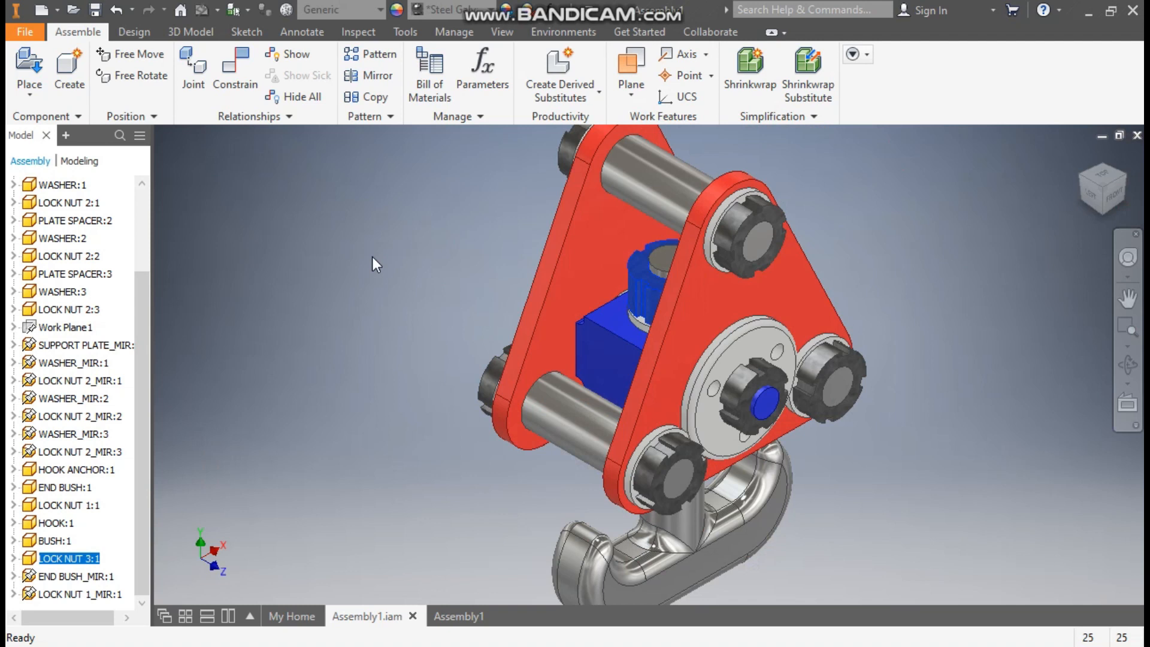
# - Return to the working assembly and place one BUSH part from the ASSY folder beside the support plate
pyautogui.click(443, 619)
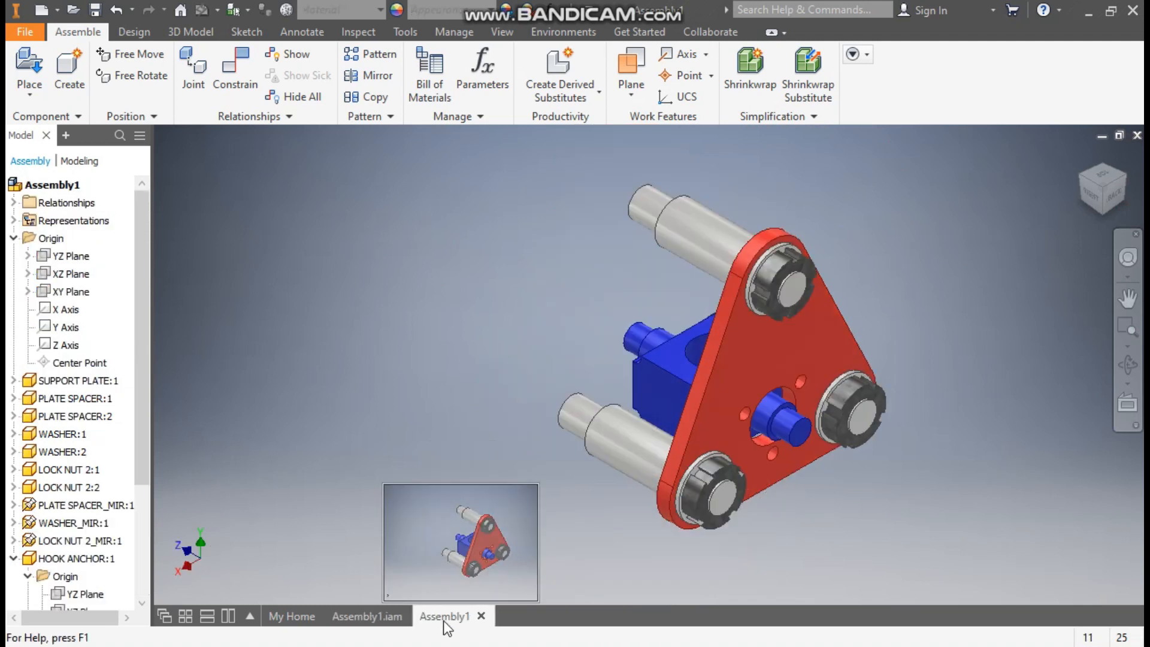
pyautogui.moveTo(883, 347); pyautogui.dragTo(818, 314, button='middle')
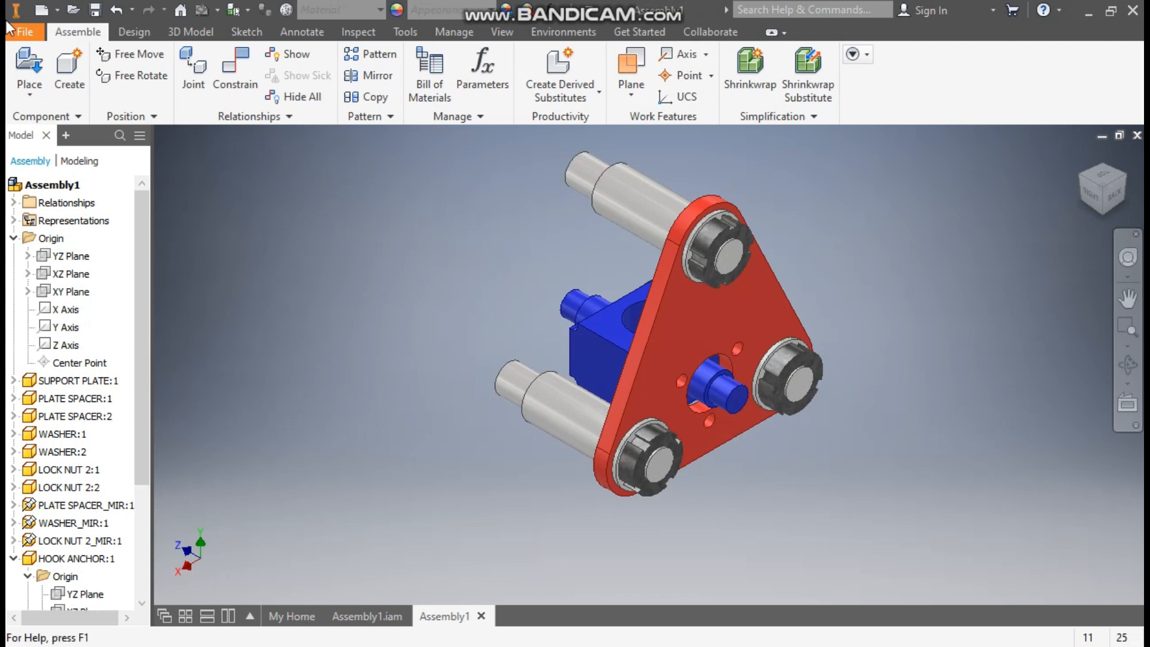
pyautogui.click(28, 66)
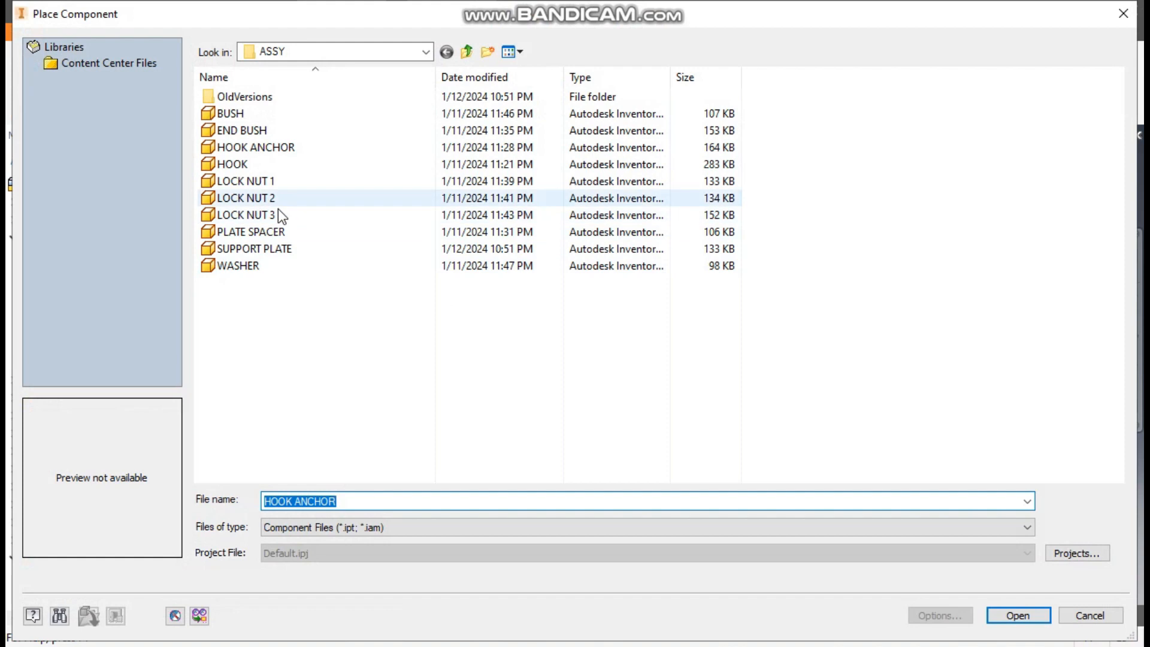
pyautogui.click(256, 131)
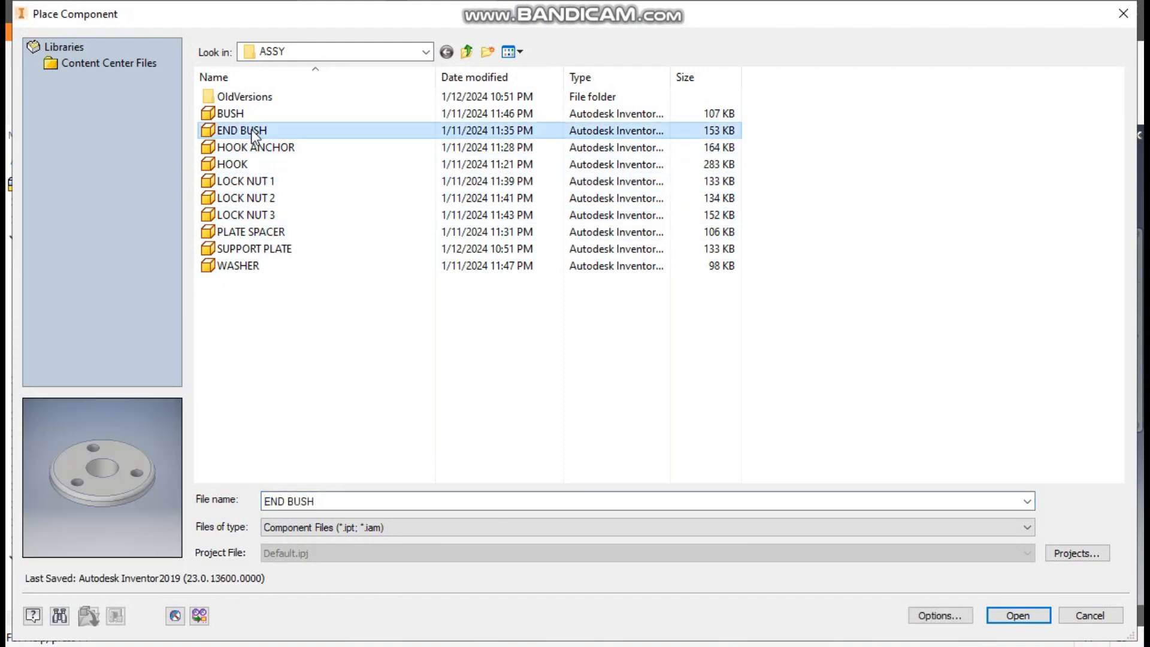
pyautogui.click(254, 115)
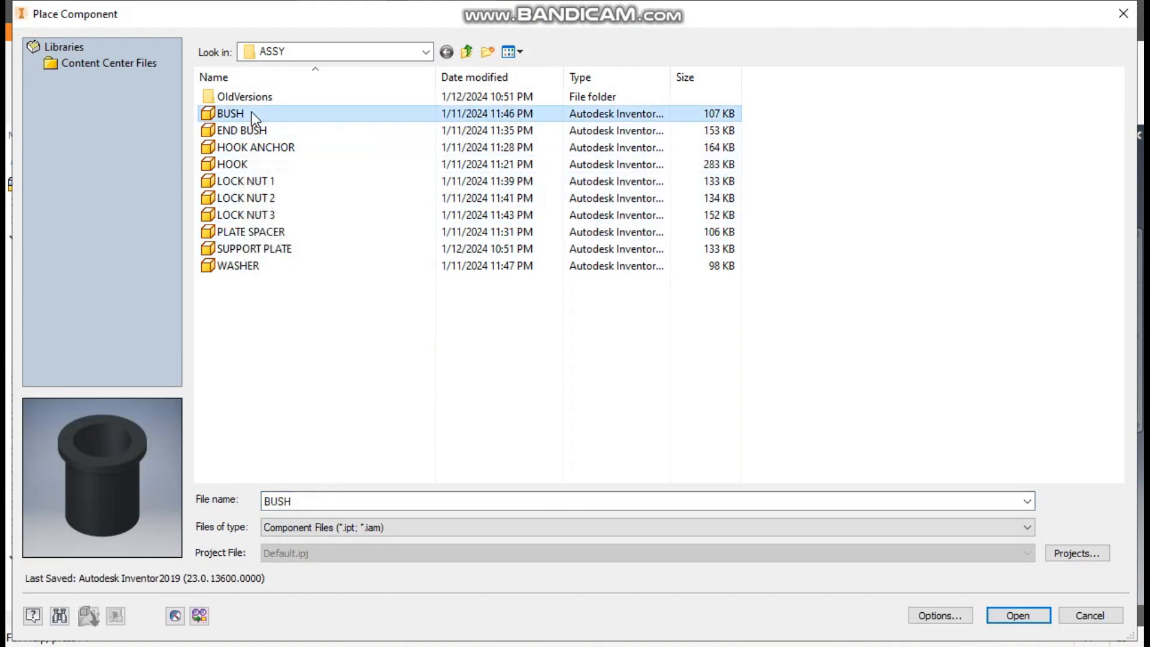
pyautogui.click(1020, 622)
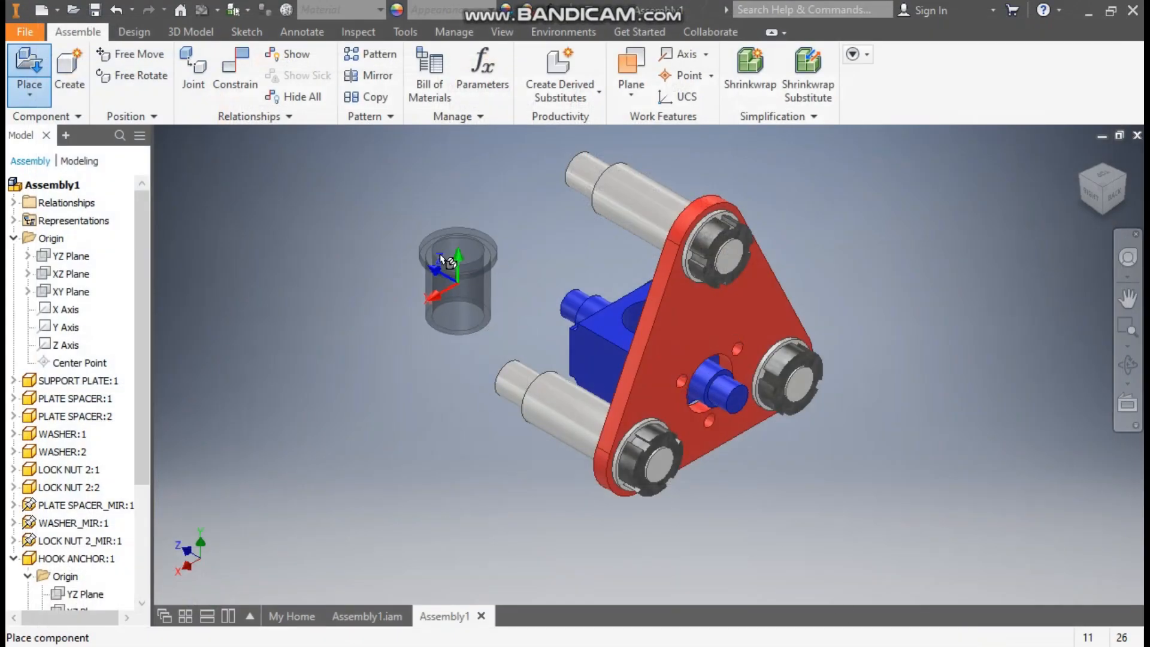
pyautogui.click(437, 252)
pyautogui.press('Escape')
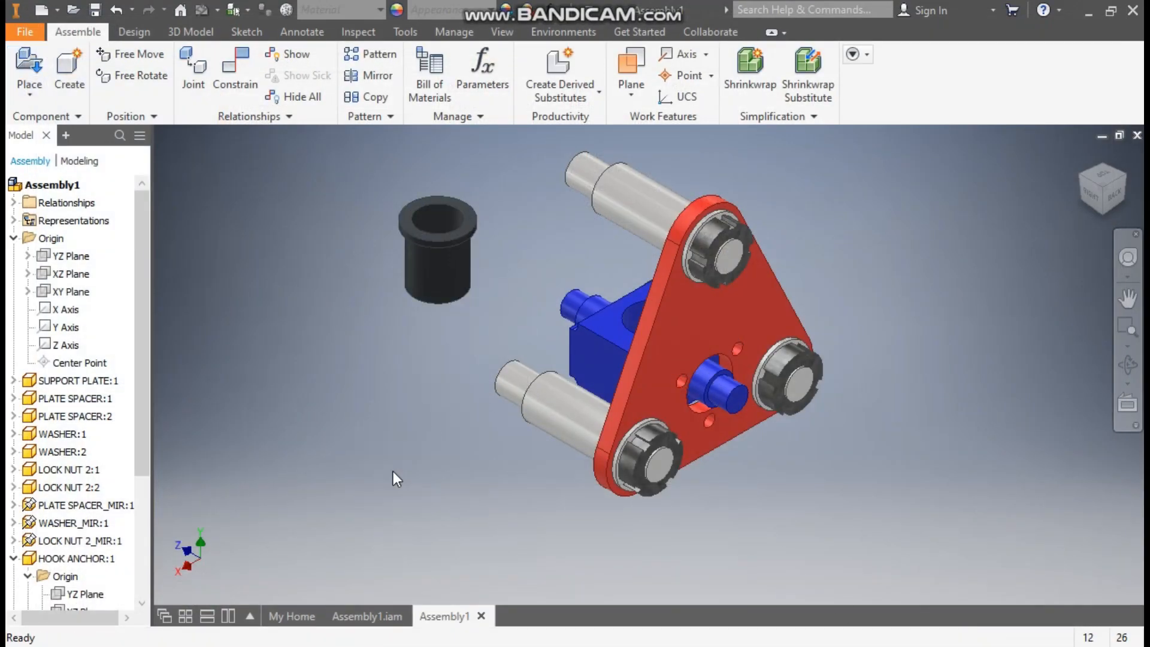
# - Mate the bush's axis to the hook anchor's large bore axis with 0 mm offset, and pull the bush up out of the bore
pyautogui.click(250, 73)
pyautogui.click(1084, 180)
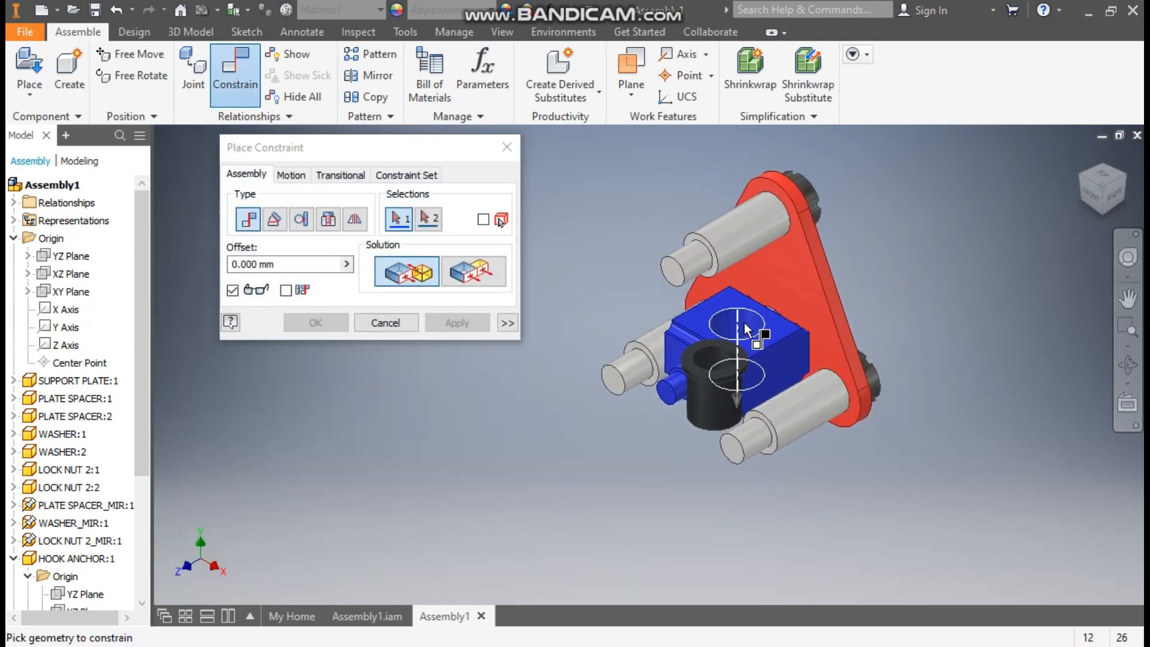
pyautogui.click(745, 328)
pyautogui.scroll(-3, 713, 404)
pyautogui.click(689, 428)
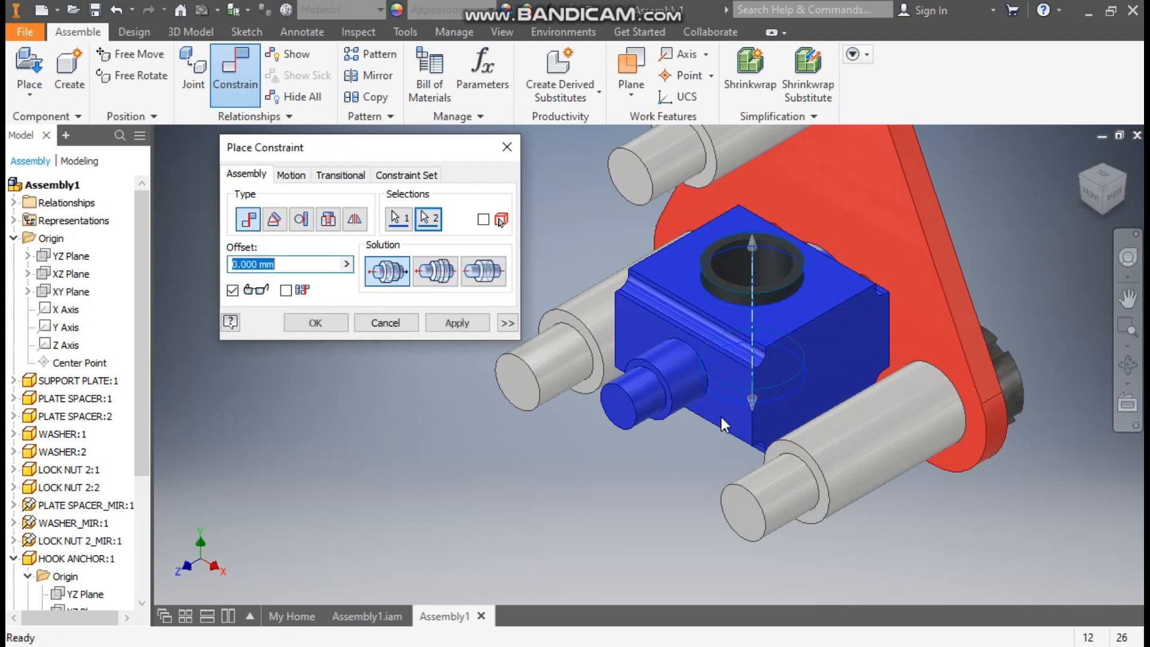
pyautogui.click(441, 325)
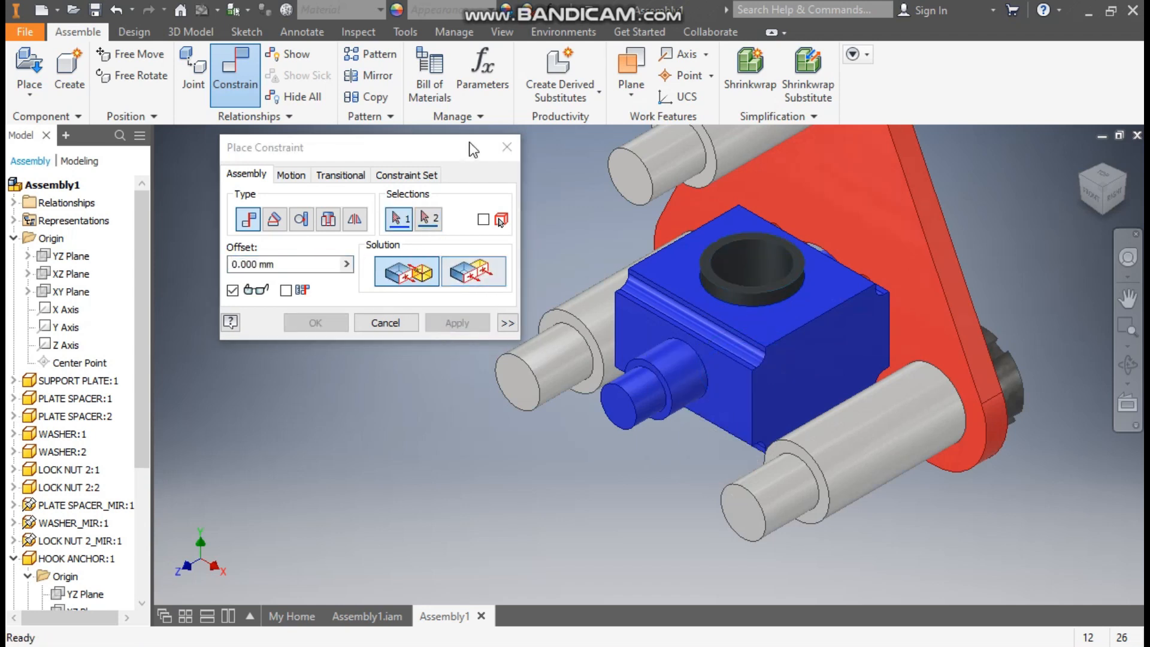
pyautogui.press('Escape')
pyautogui.moveTo(763, 287); pyautogui.dragTo(767, 160)
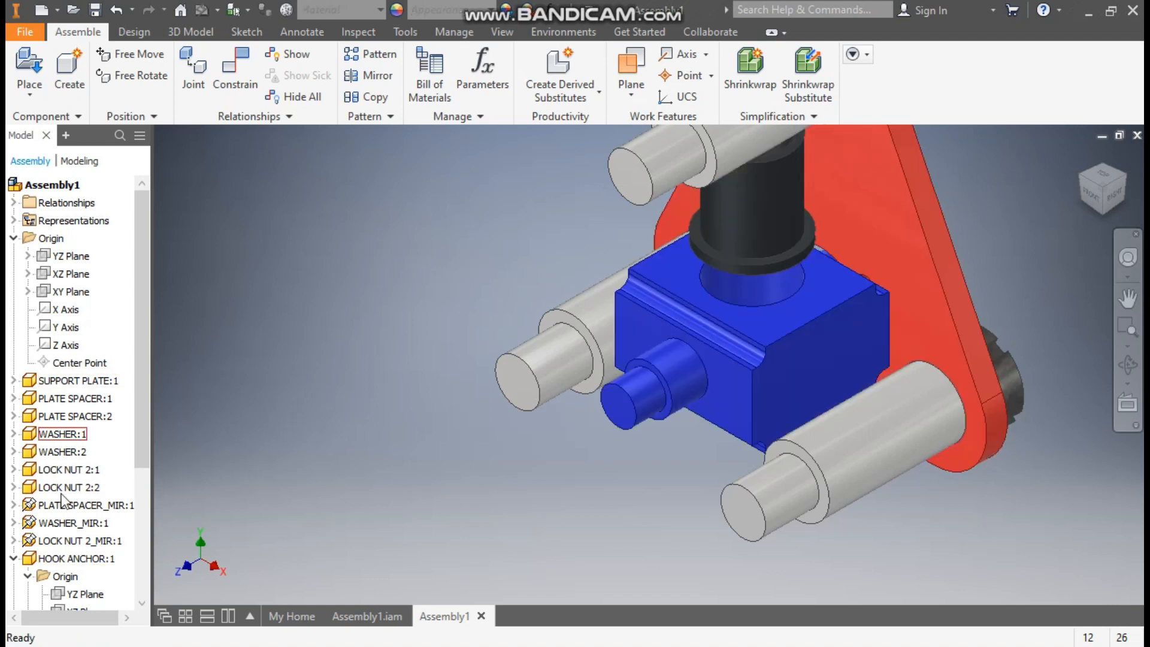
# - Flip the bush by switching its axis mate to the aligned solution, and lower it partway into the hook anchor's bore
pyautogui.scroll(-4, 65, 507)
pyautogui.click(14, 594)
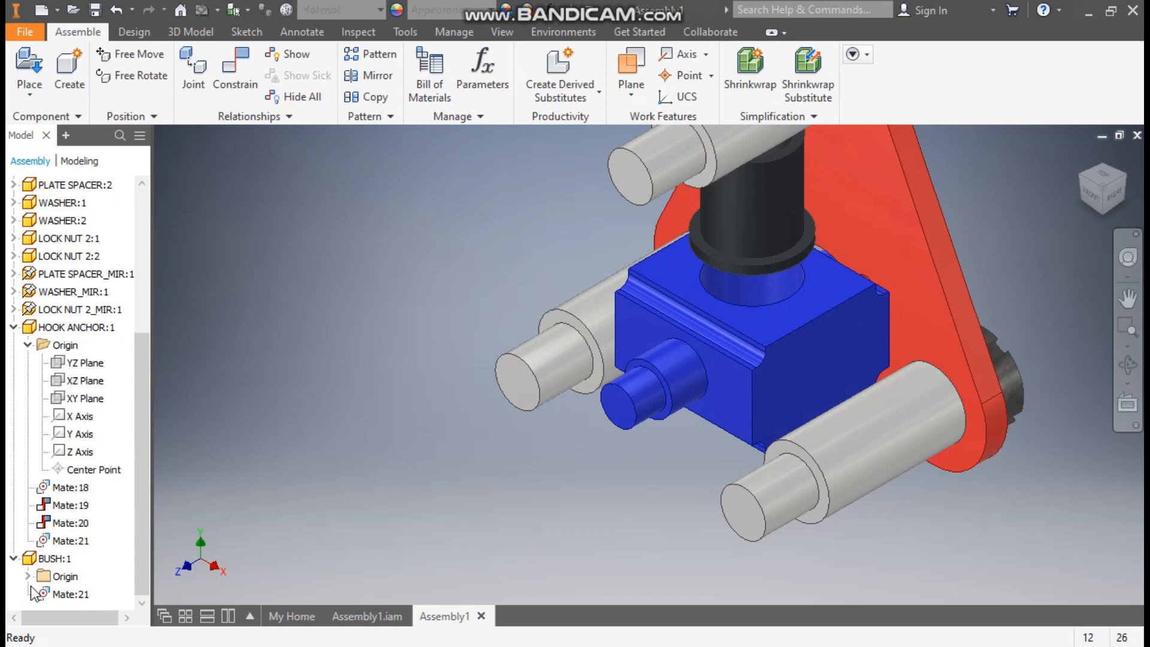
pyautogui.rightClick(63, 596)
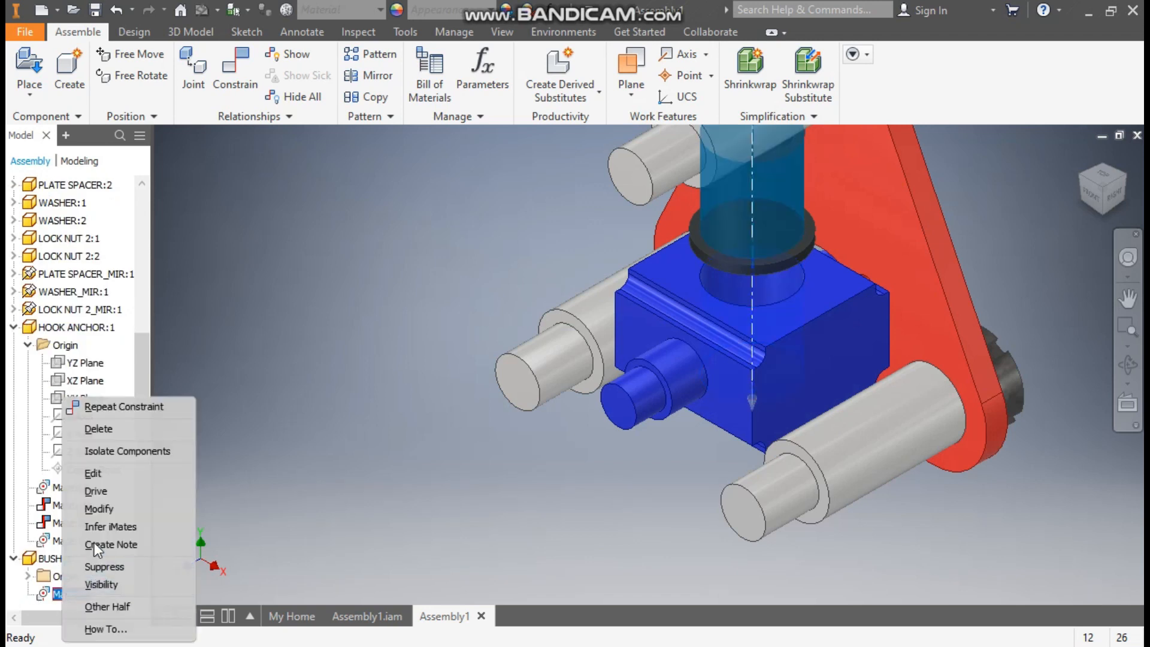
pyautogui.click(107, 474)
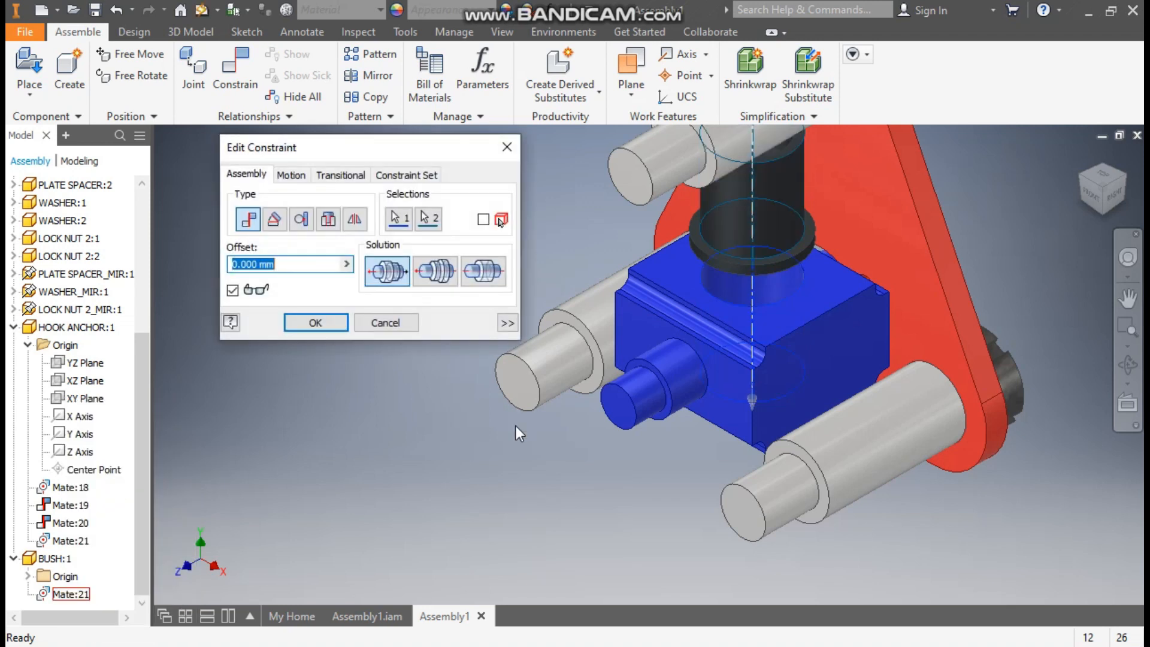
pyautogui.click(432, 281)
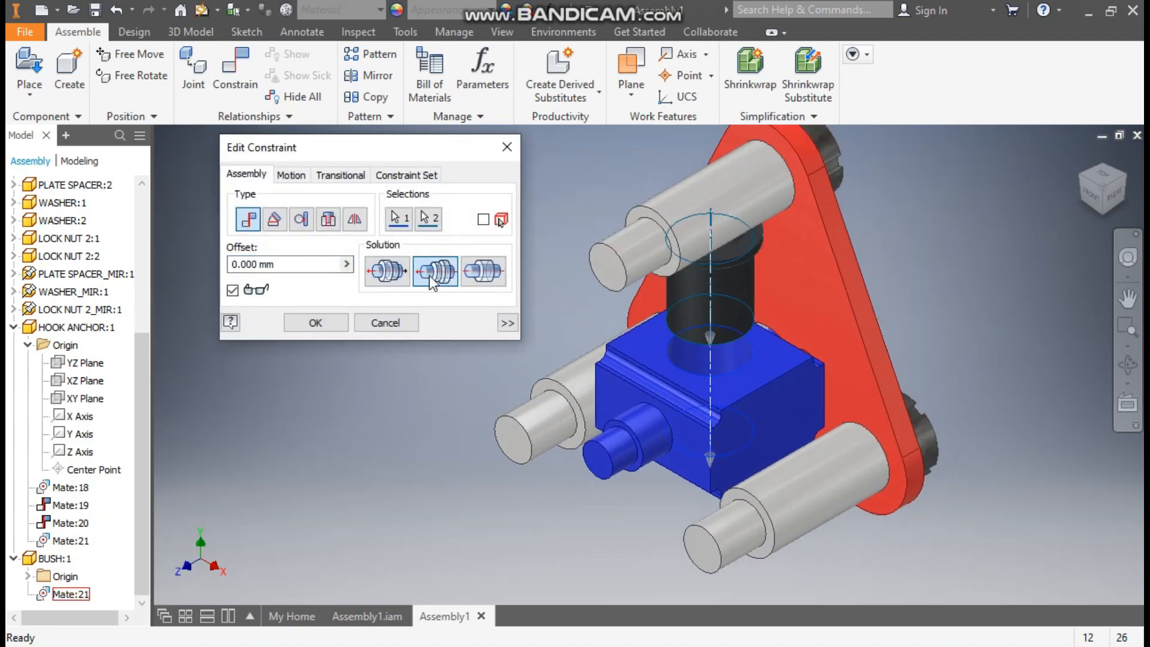
pyautogui.click(316, 323)
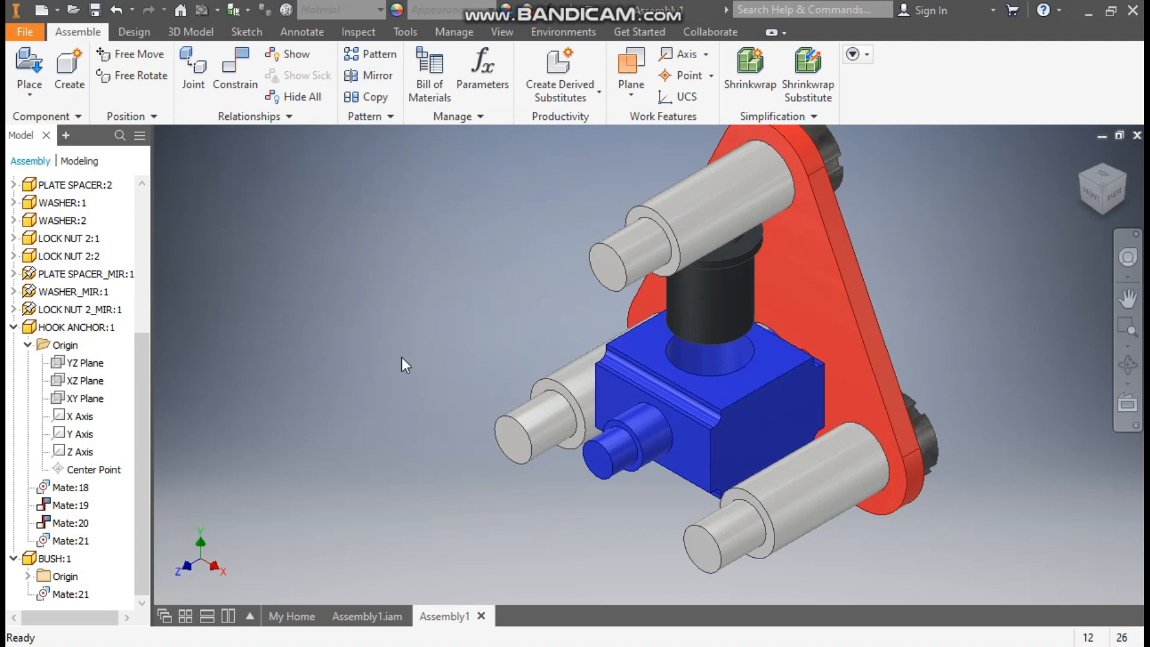
pyautogui.moveTo(677, 279); pyautogui.dragTo(695, 293)
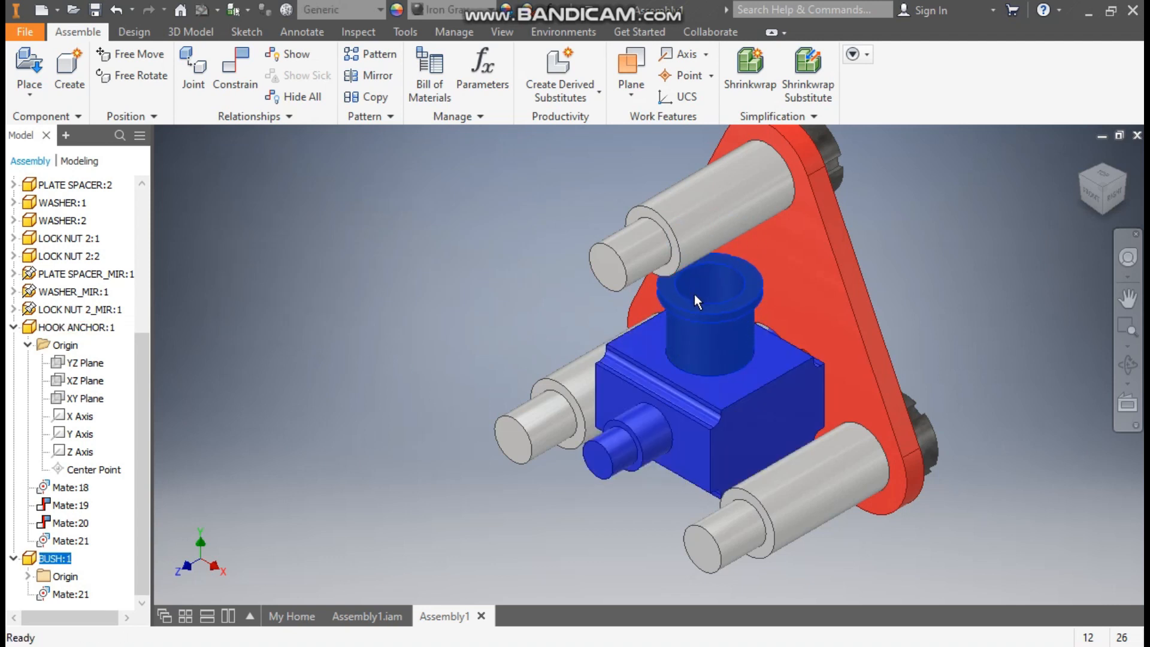
pyautogui.click(375, 265)
# - Mate the underside of the bush's flange to the hook anchor's upper face with 0 mm offset and end constraining
pyautogui.click(240, 73)
pyautogui.click(778, 379)
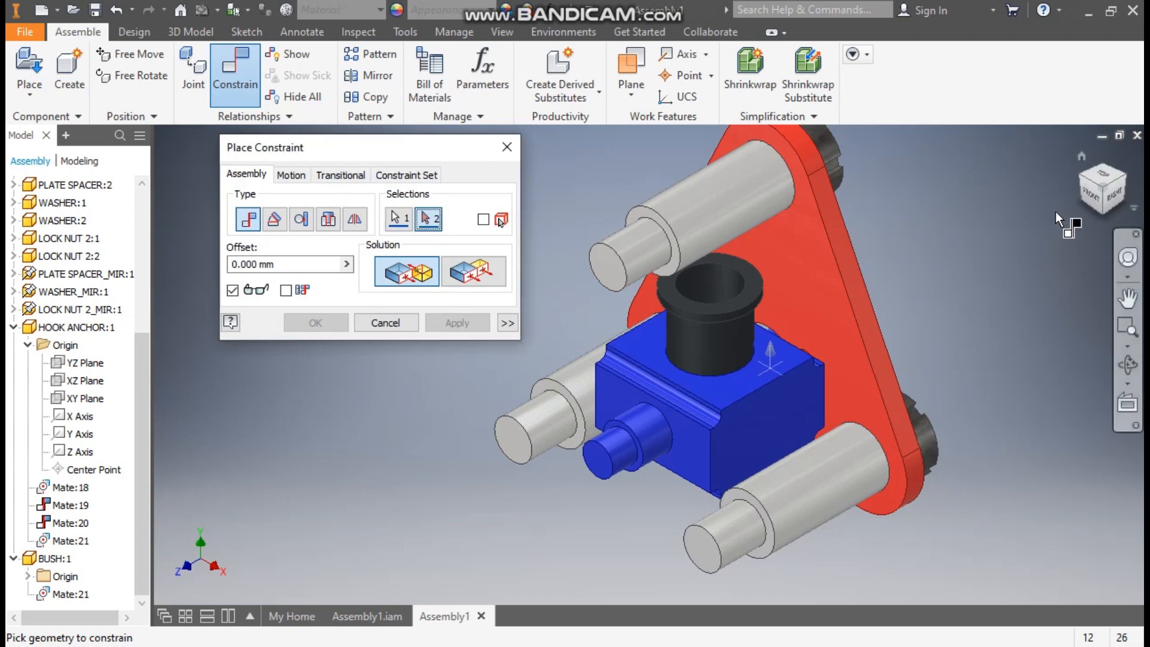
pyautogui.moveTo(1101, 214); pyautogui.dragTo(671, 332)
pyautogui.scroll(-5, 677, 326)
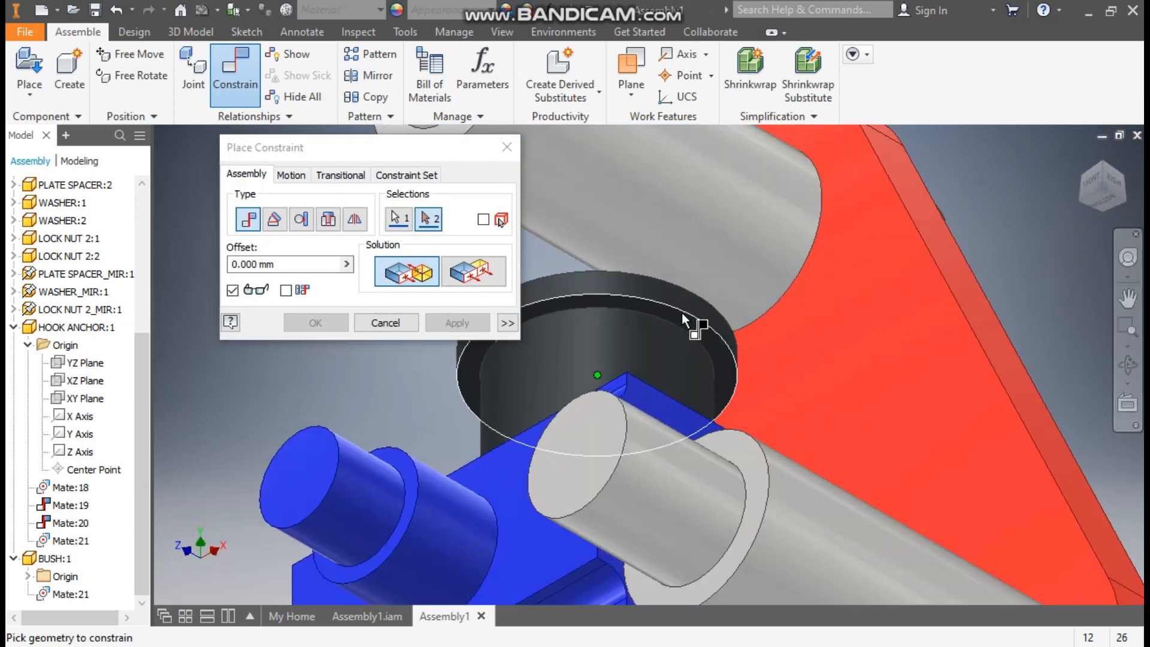
pyautogui.click(677, 316)
pyautogui.click(1105, 163)
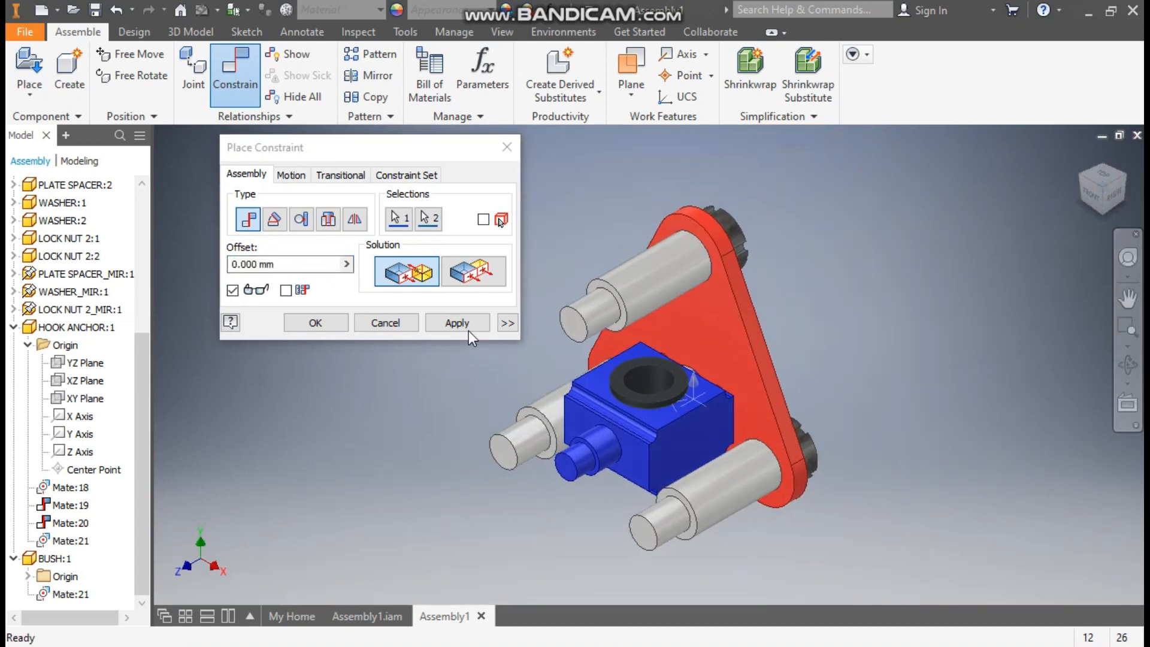
pyautogui.click(462, 327)
pyautogui.click(508, 146)
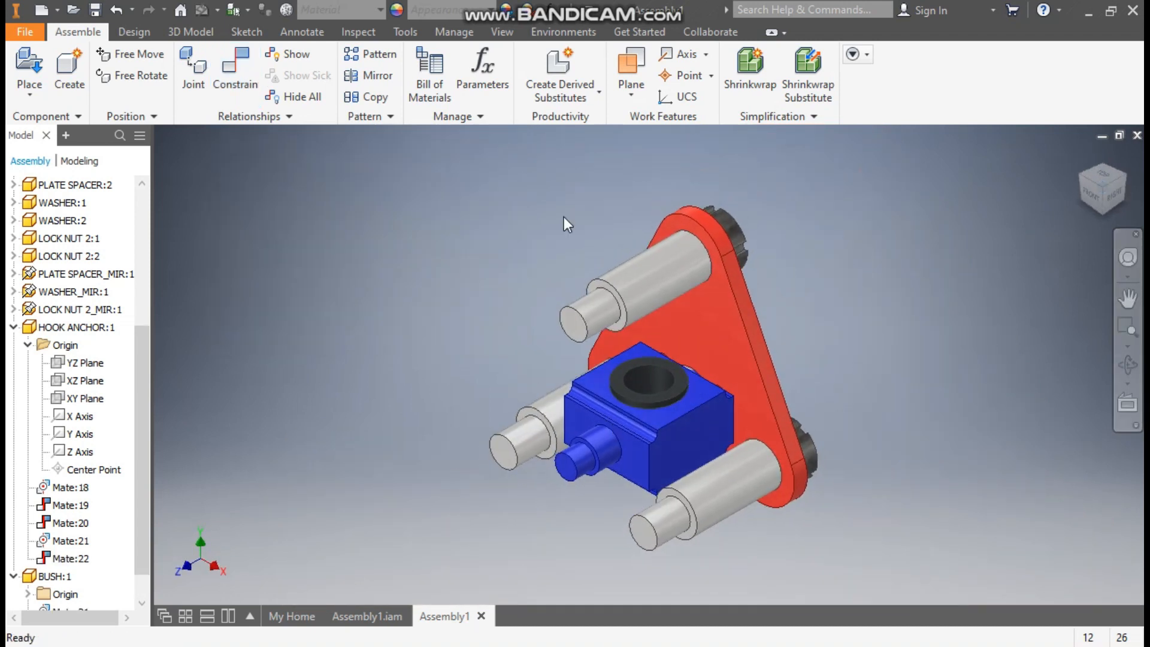
# - Examine how the bush sits in the hook anchor, including the bore's recess from underneath
pyautogui.click(667, 407)
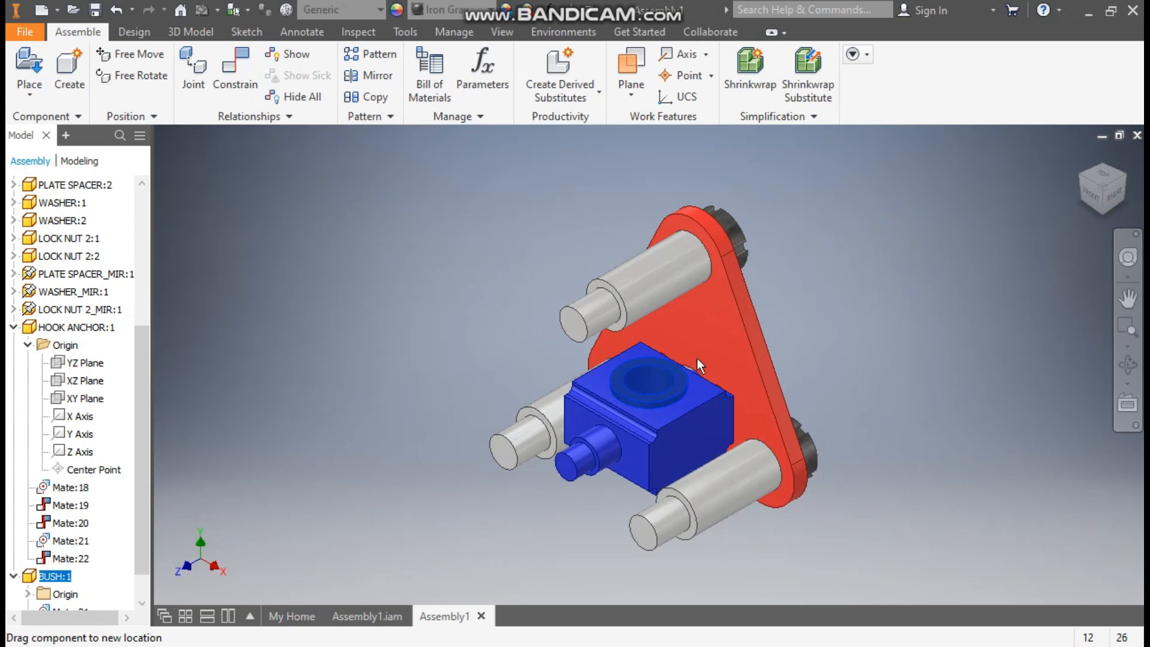
pyautogui.click(821, 341)
pyautogui.scroll(-2, 834, 482)
pyautogui.moveTo(833, 481); pyautogui.dragTo(833, 445, button='middle')
pyautogui.click(1104, 217)
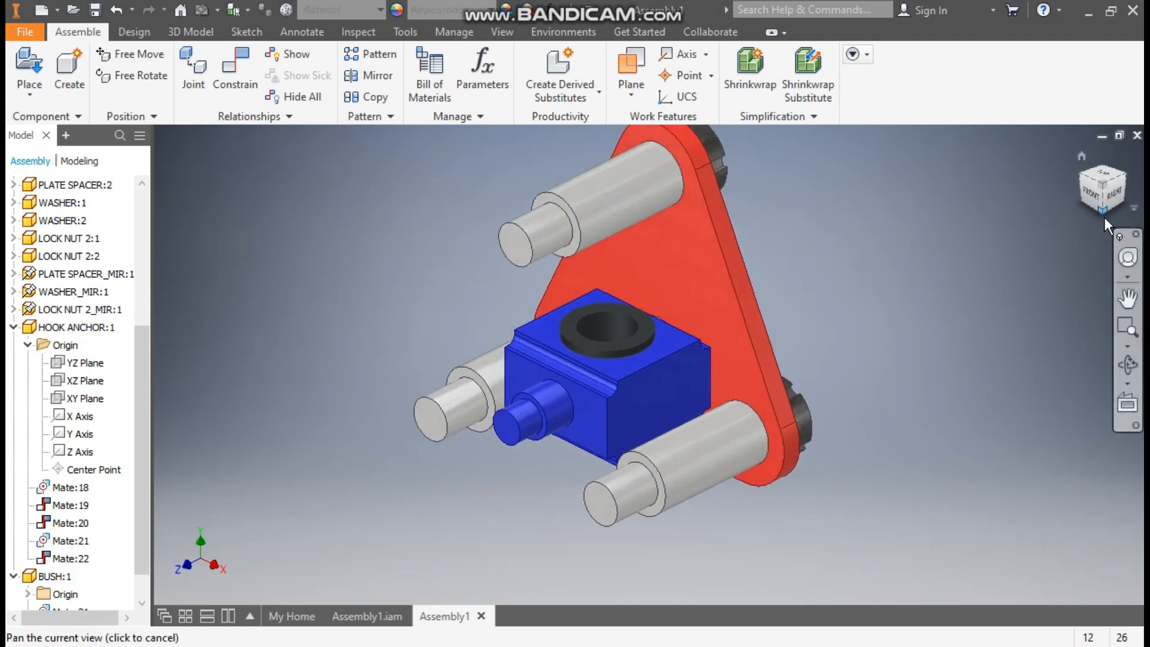
pyautogui.scroll(-5, 653, 449)
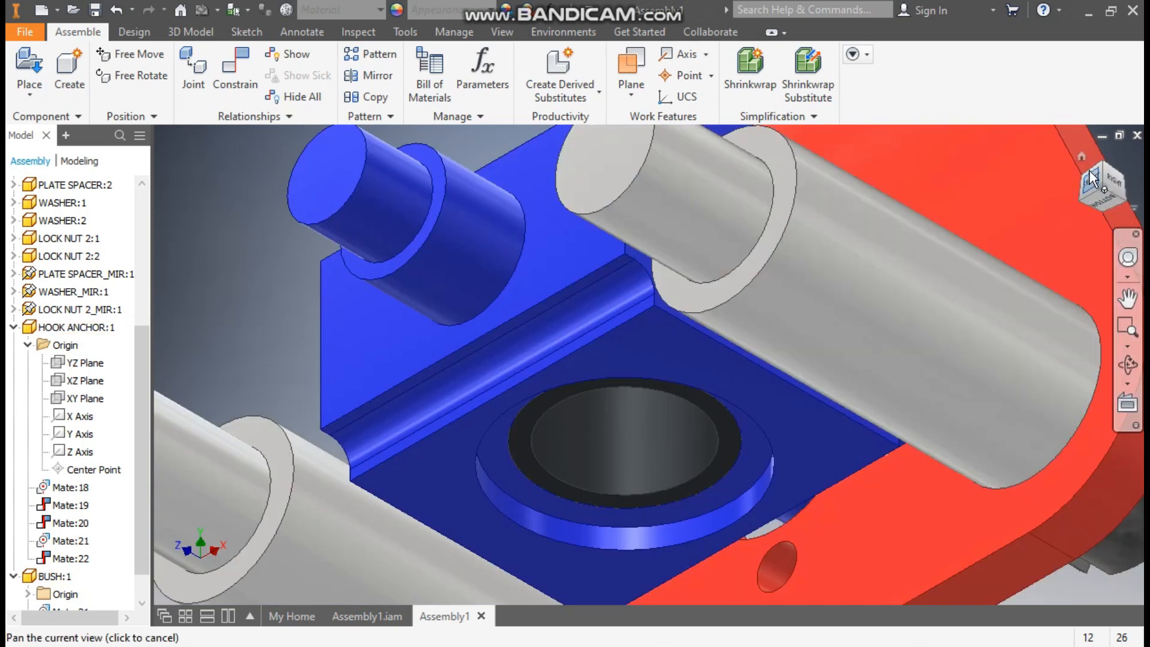
pyautogui.click(1106, 169)
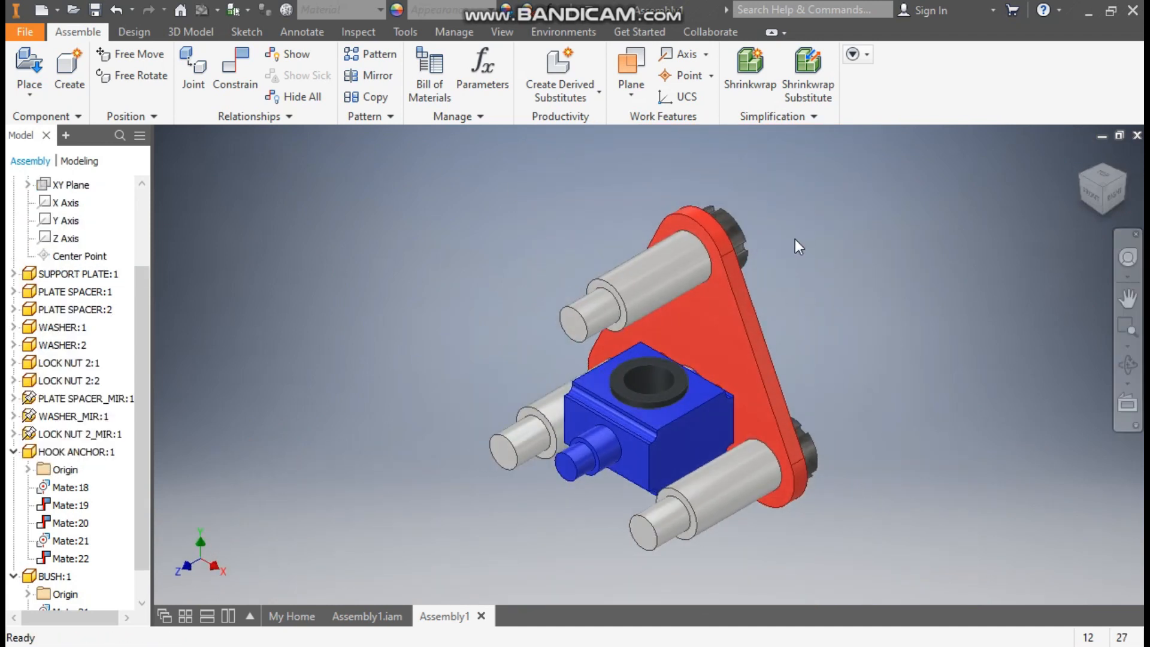
# - Place one HOOK part from the ASSY folder beside the support plate assembly
pyautogui.click(29, 66)
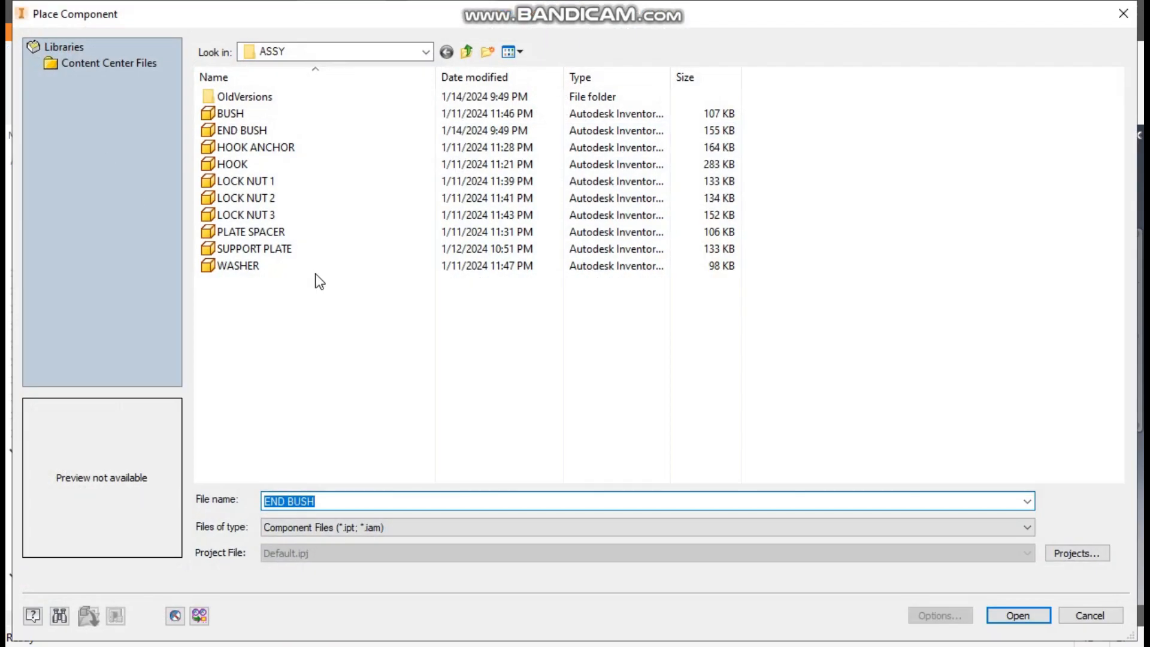
pyautogui.click(247, 163)
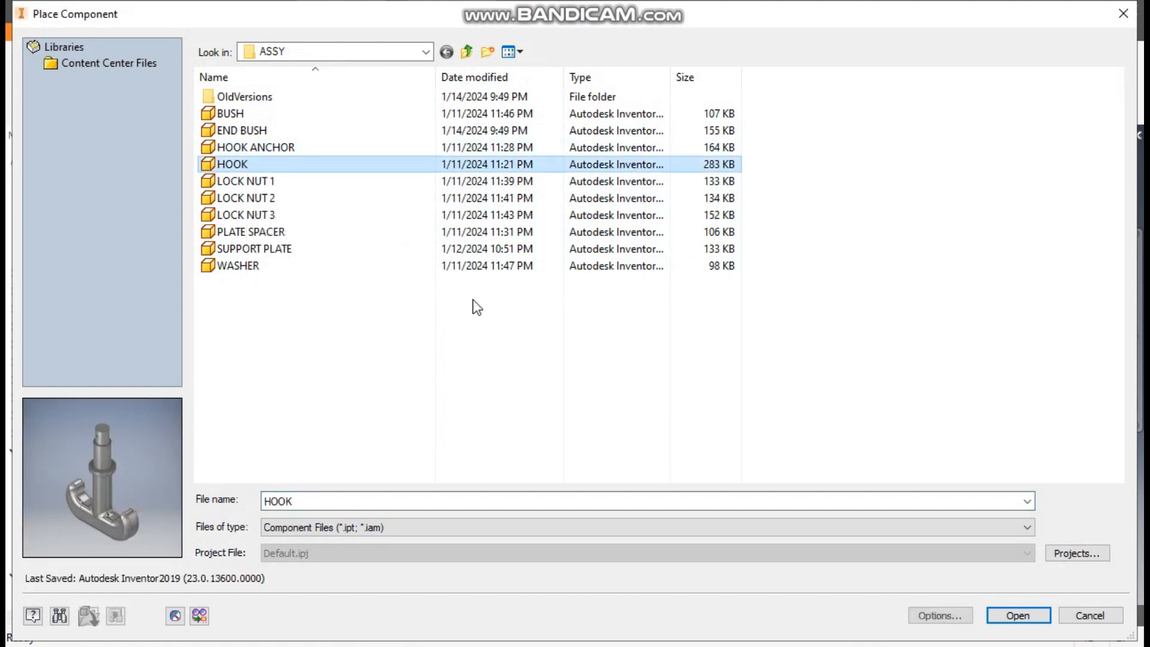
pyautogui.click(1019, 615)
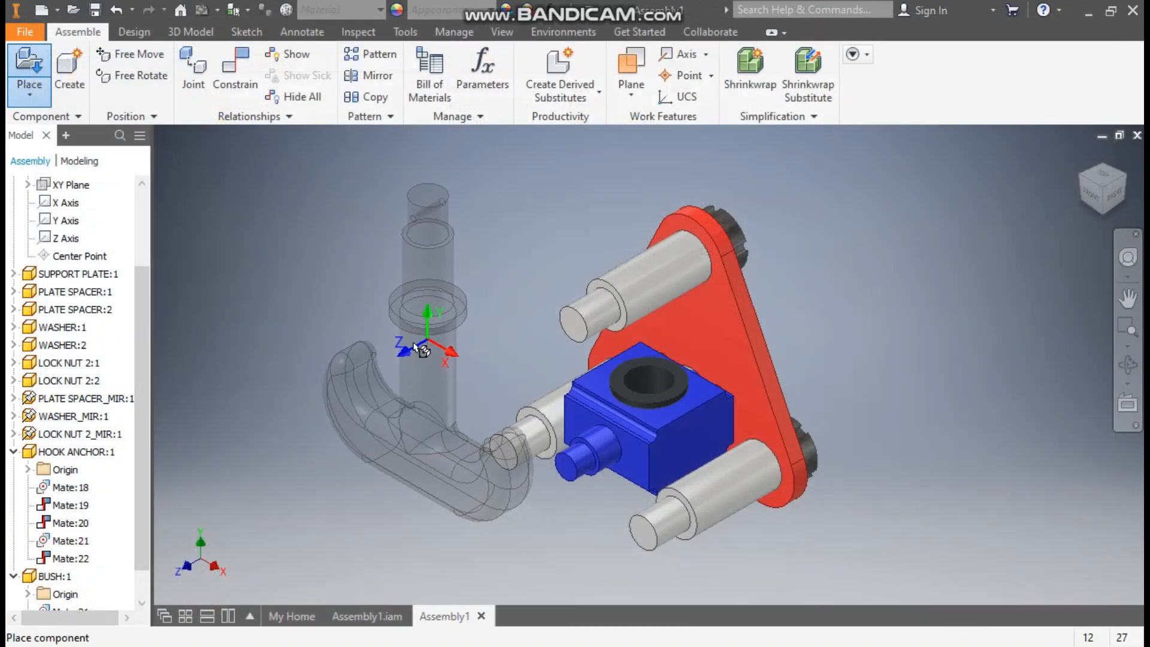
pyautogui.click(402, 354)
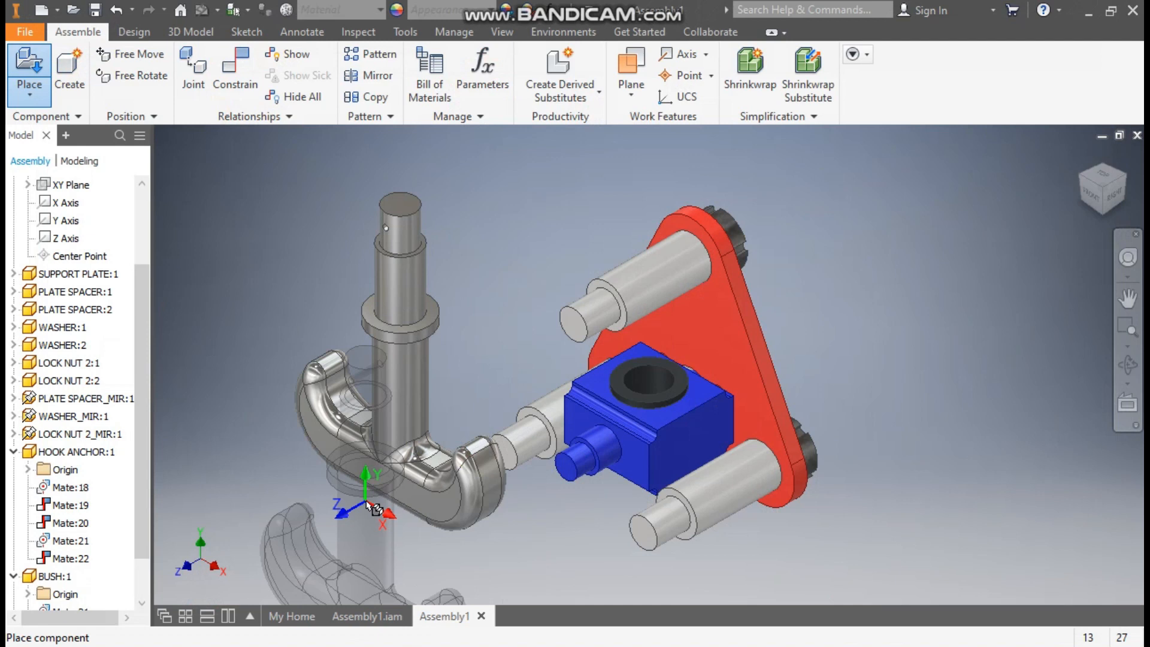
pyautogui.press('Escape')
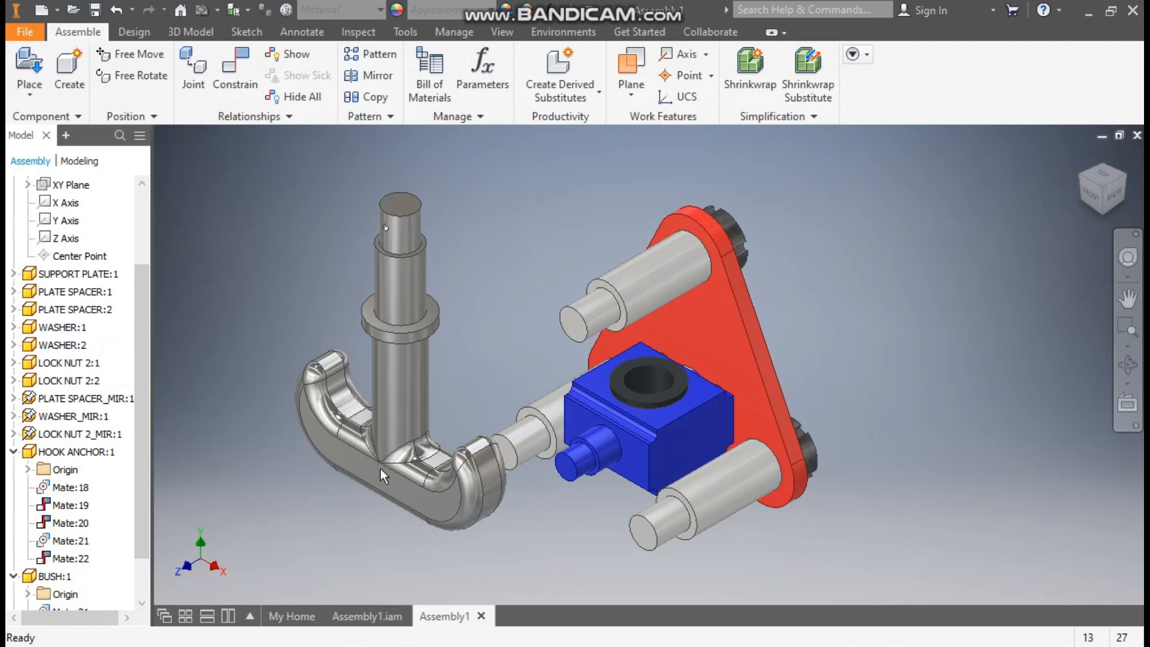
# - Mate the hook's shank axis to the bush's bore axis with 0 mm offset, and pull the hook down below the anchor
pyautogui.click(235, 67)
pyautogui.moveTo(585, 423); pyautogui.dragTo(797, 332, button='middle')
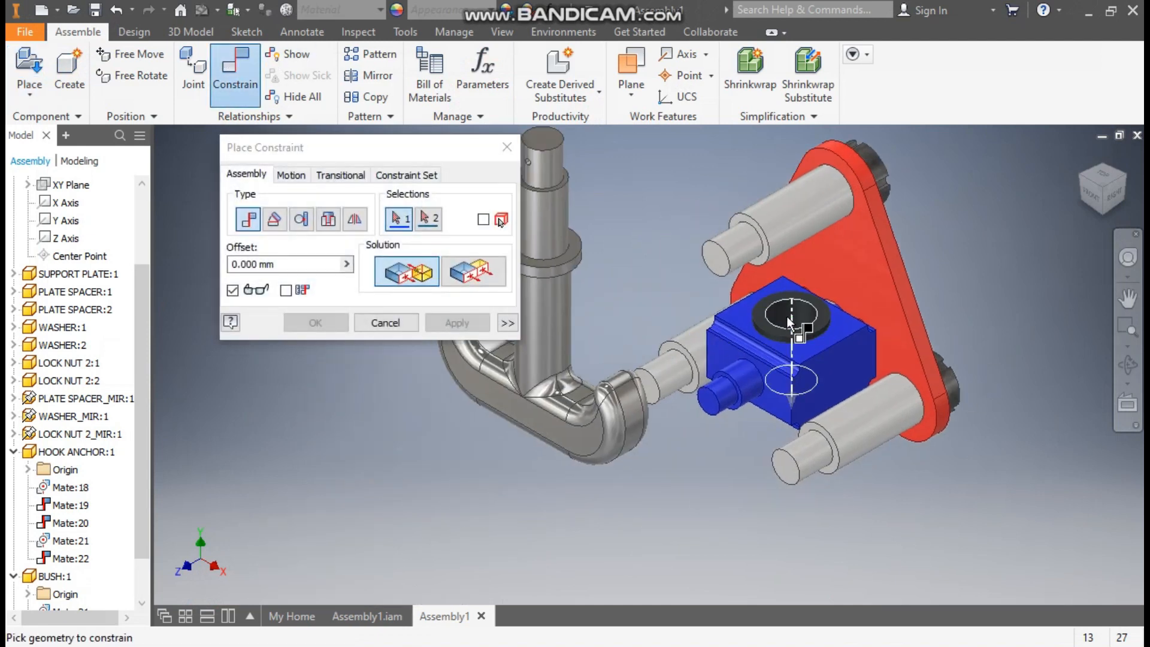
pyautogui.click(776, 317)
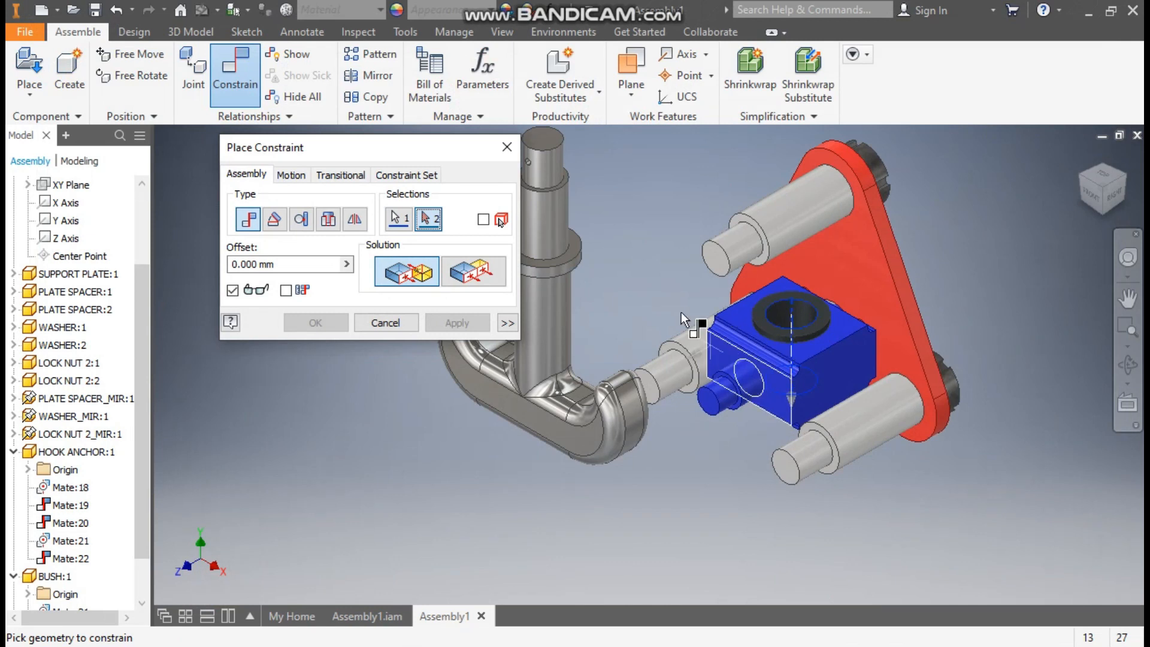
pyautogui.click(566, 231)
pyautogui.click(459, 323)
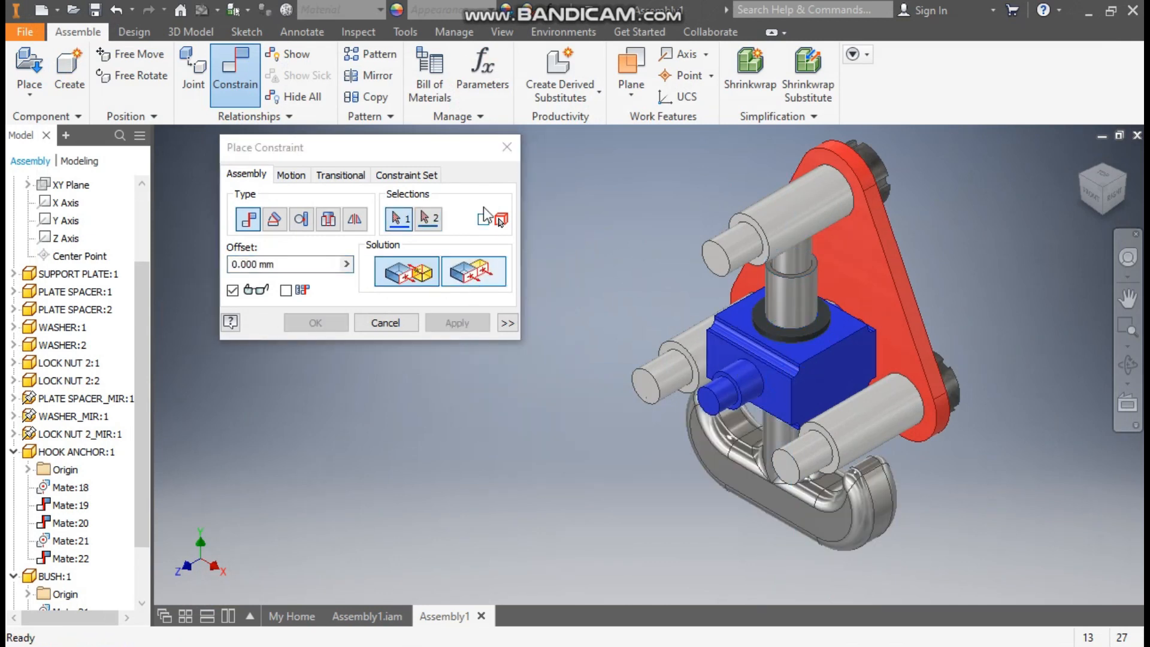
pyautogui.click(506, 147)
pyautogui.moveTo(793, 283); pyautogui.dragTo(779, 515)
pyautogui.moveTo(693, 434); pyautogui.dragTo(617, 181, button='middle')
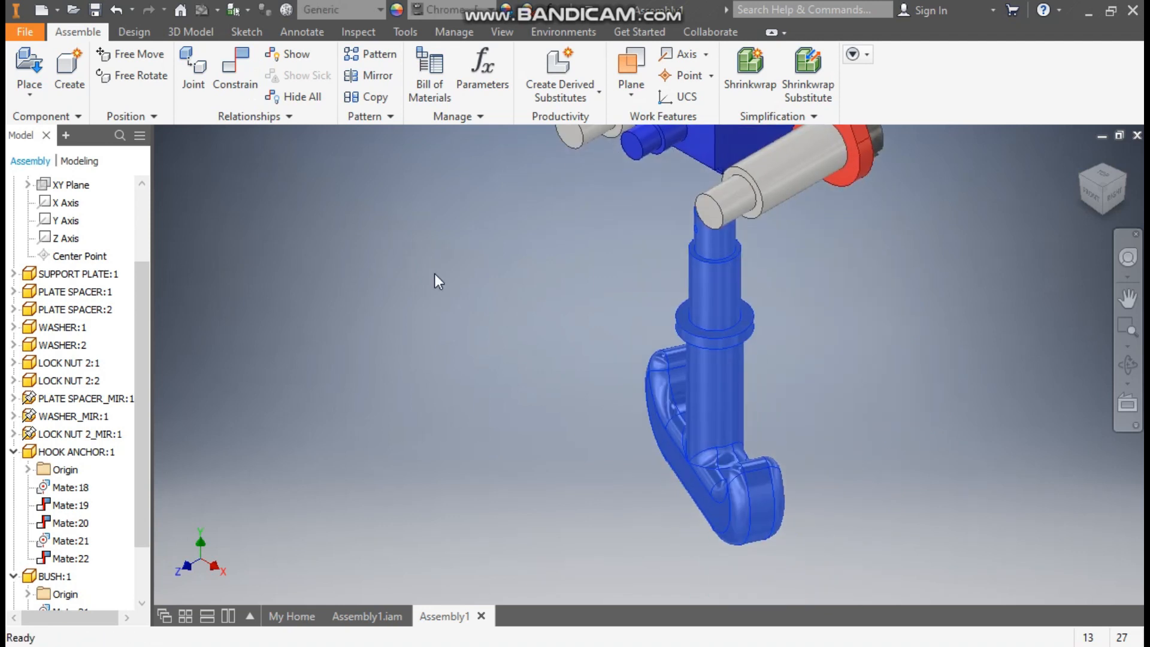
# - Mate the upper face of the hook's collar to the recessed face under the hook anchor with 0 mm offset, and test the hook's rotation
pyautogui.click(229, 75)
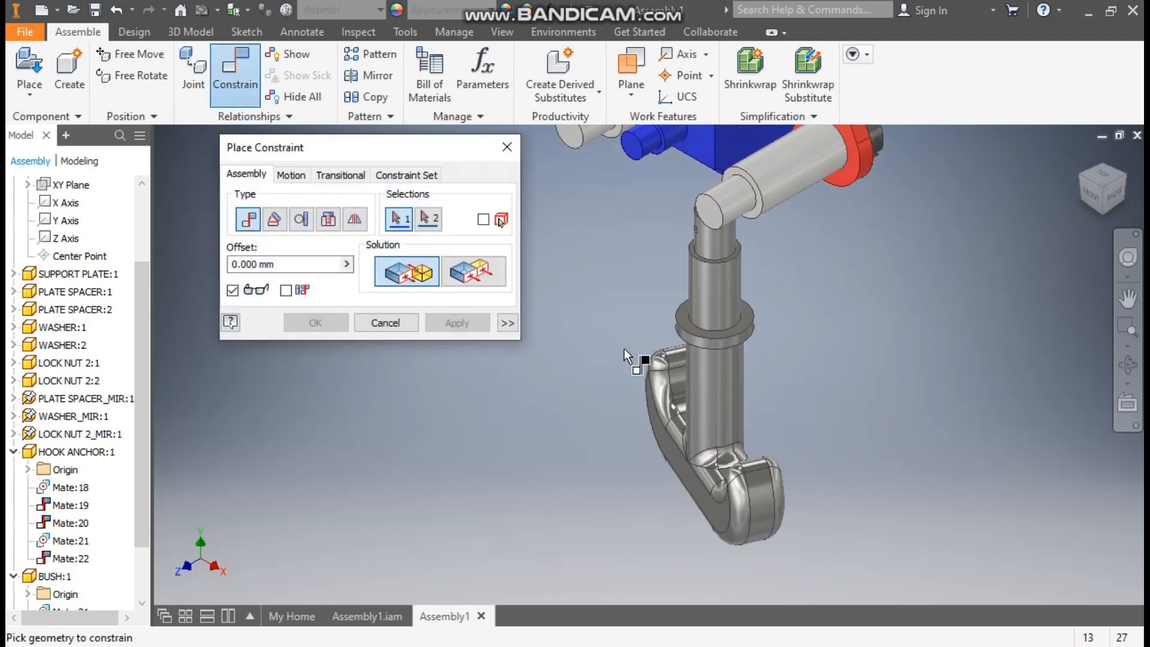
pyautogui.scroll(3, 690, 313)
pyautogui.click(679, 314)
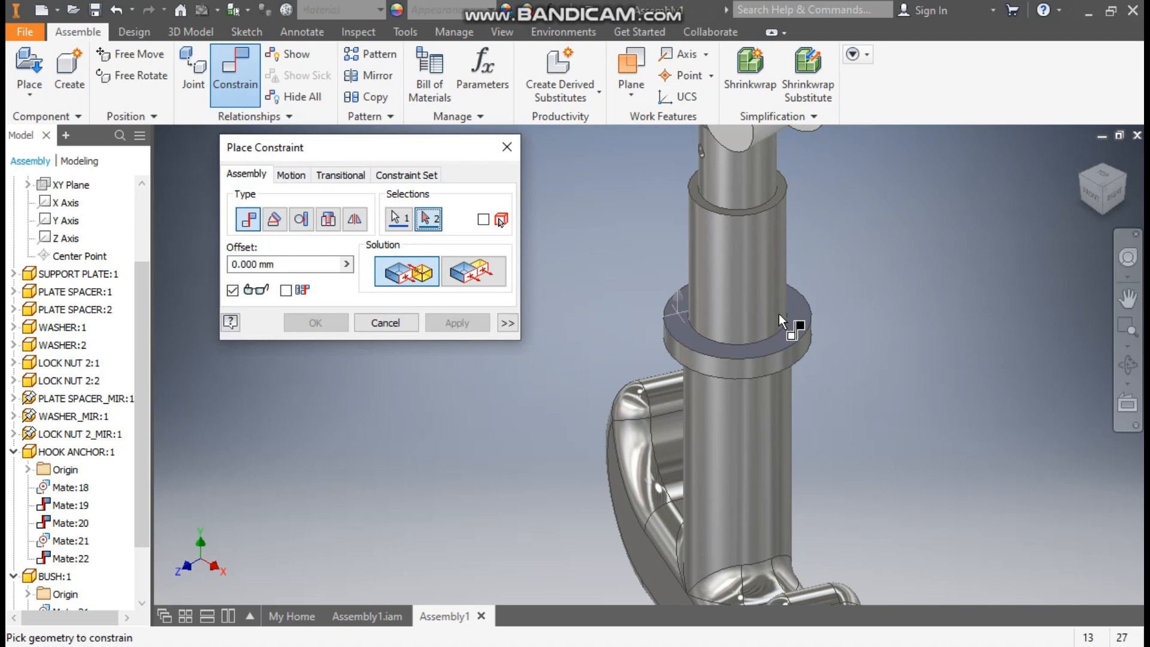
pyautogui.click(1102, 218)
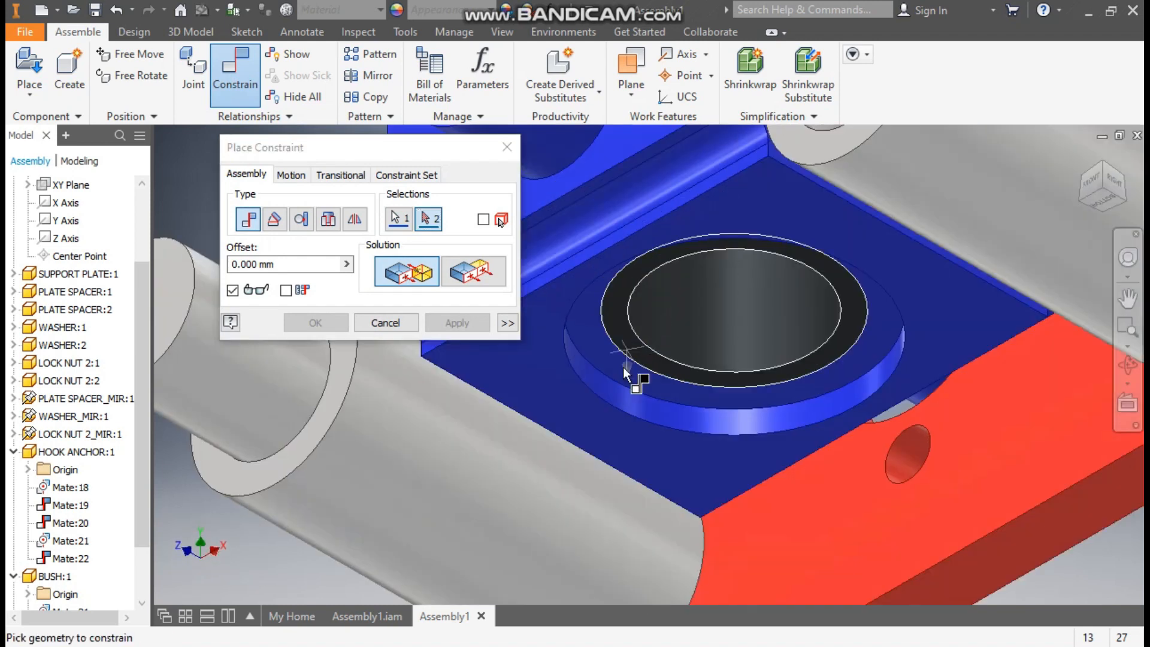
pyautogui.click(609, 355)
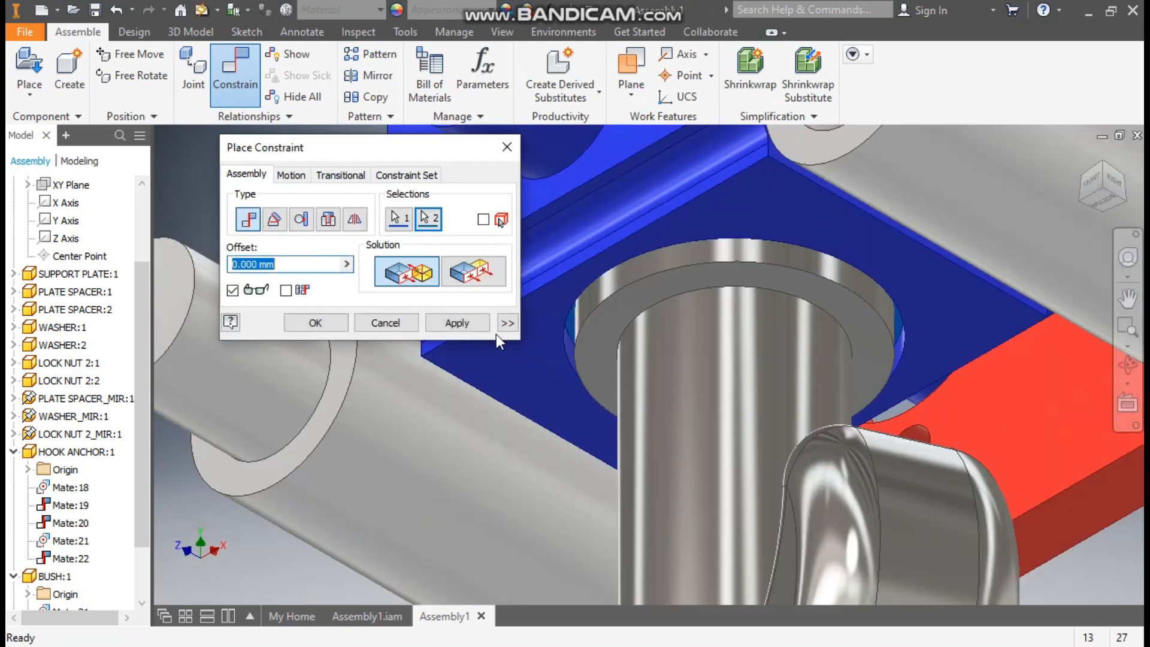
pyautogui.click(472, 325)
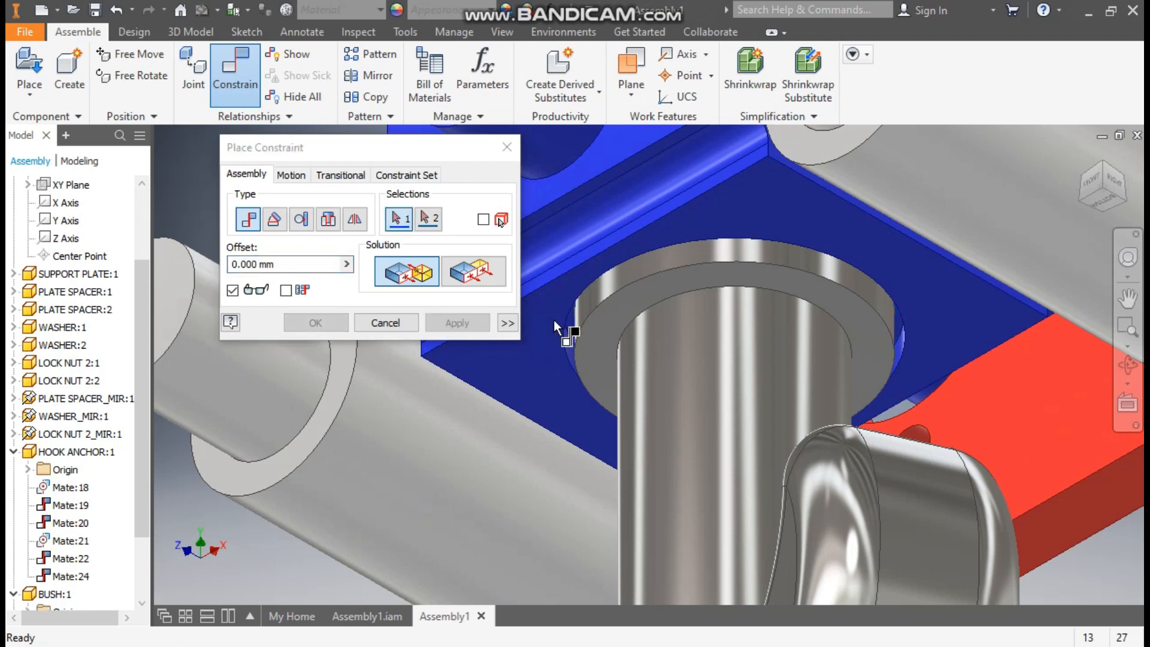
pyautogui.click(1104, 171)
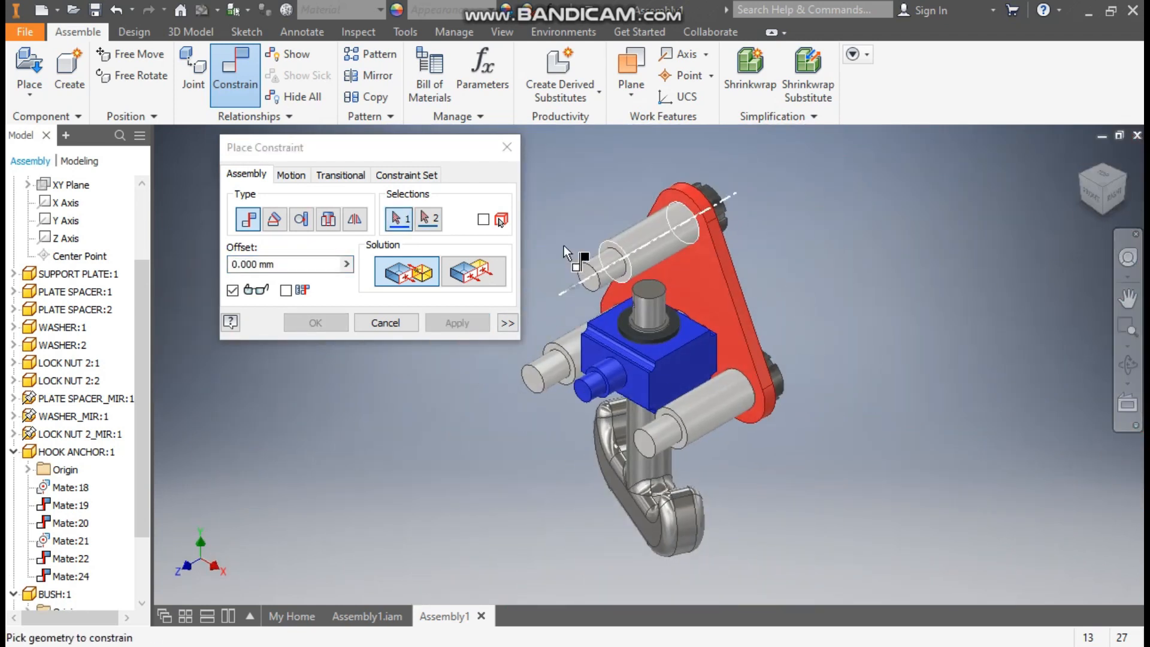
pyautogui.click(507, 147)
pyautogui.moveTo(617, 455); pyautogui.dragTo(462, 503)
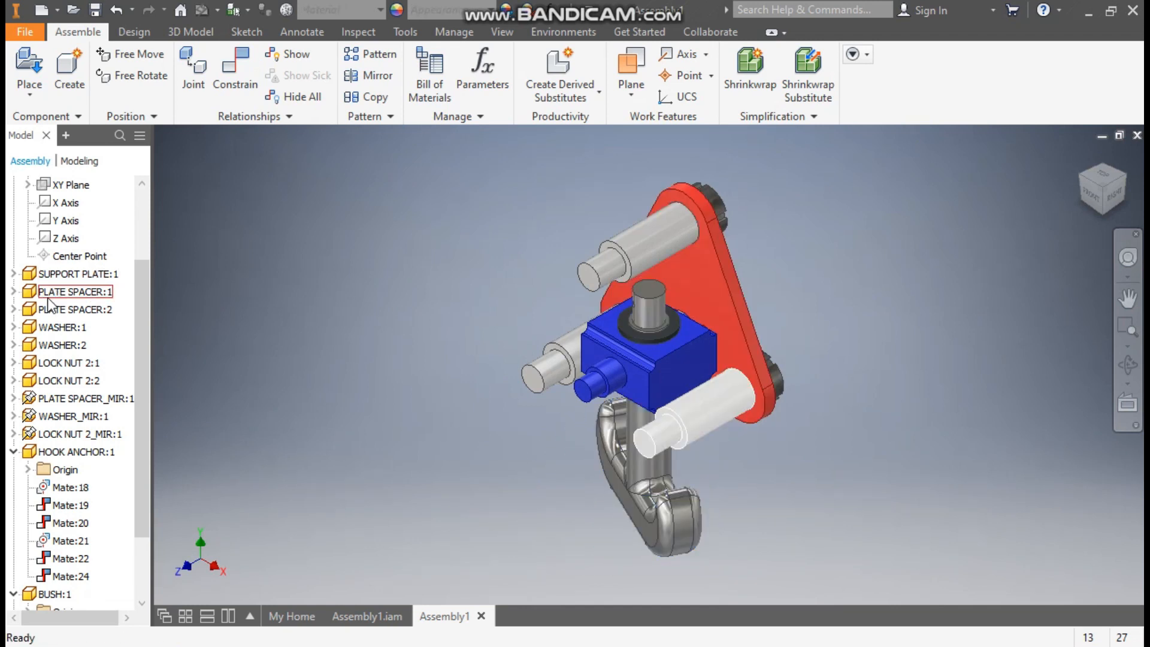
# - Mate the assembly's YZ plane to the hook's YZ plane with 0 mm offset, and test whether the hook still rotates
pyautogui.scroll(3, 69, 258)
pyautogui.click(67, 256)
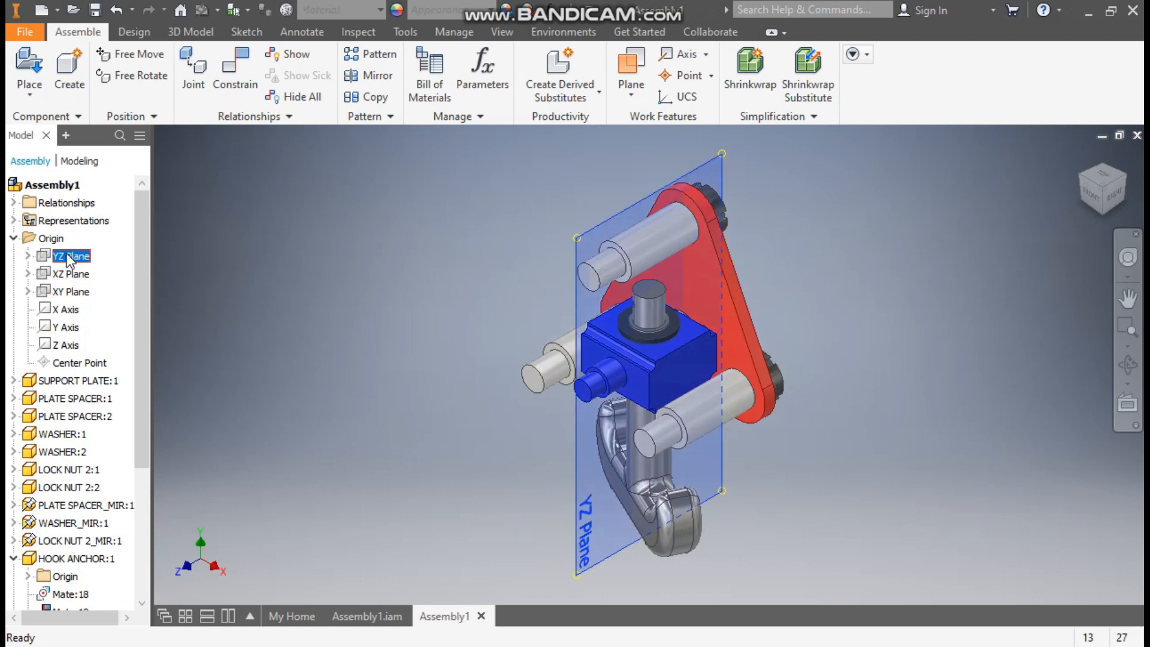
pyautogui.scroll(-4, 69, 259)
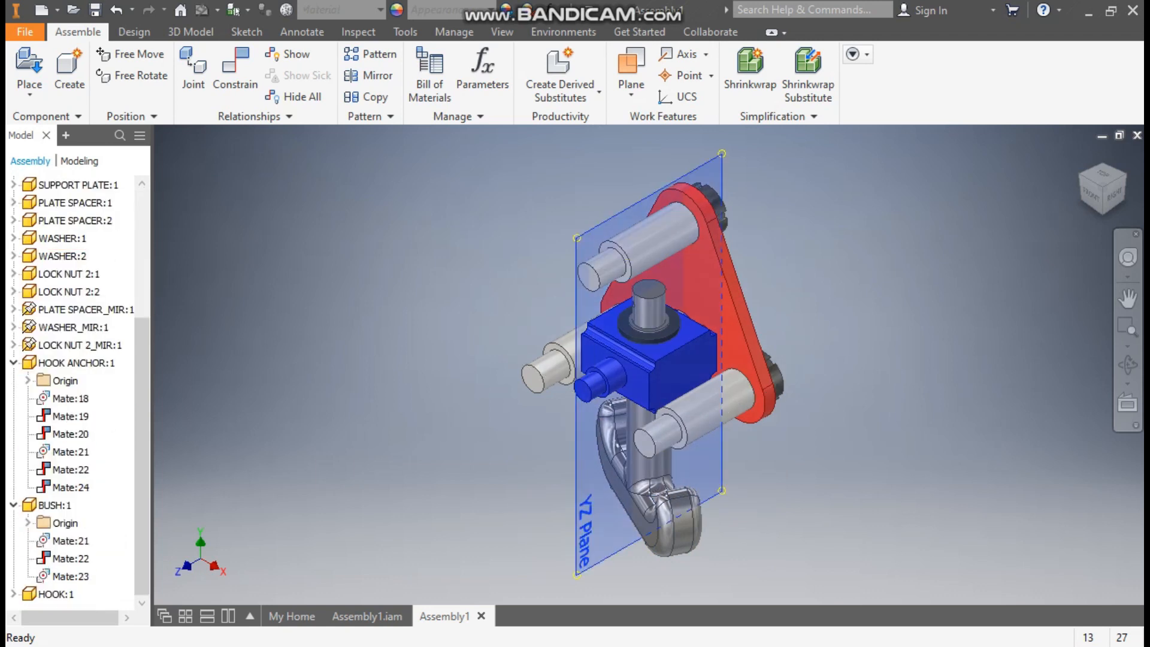
pyautogui.click(13, 593)
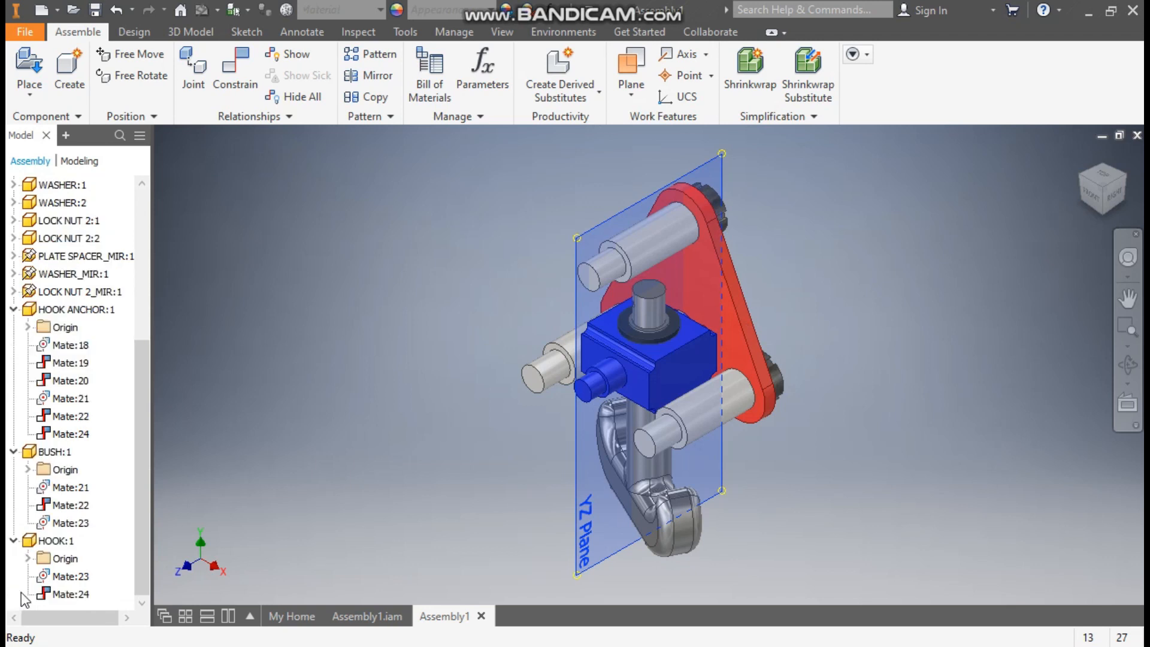
pyautogui.click(28, 560)
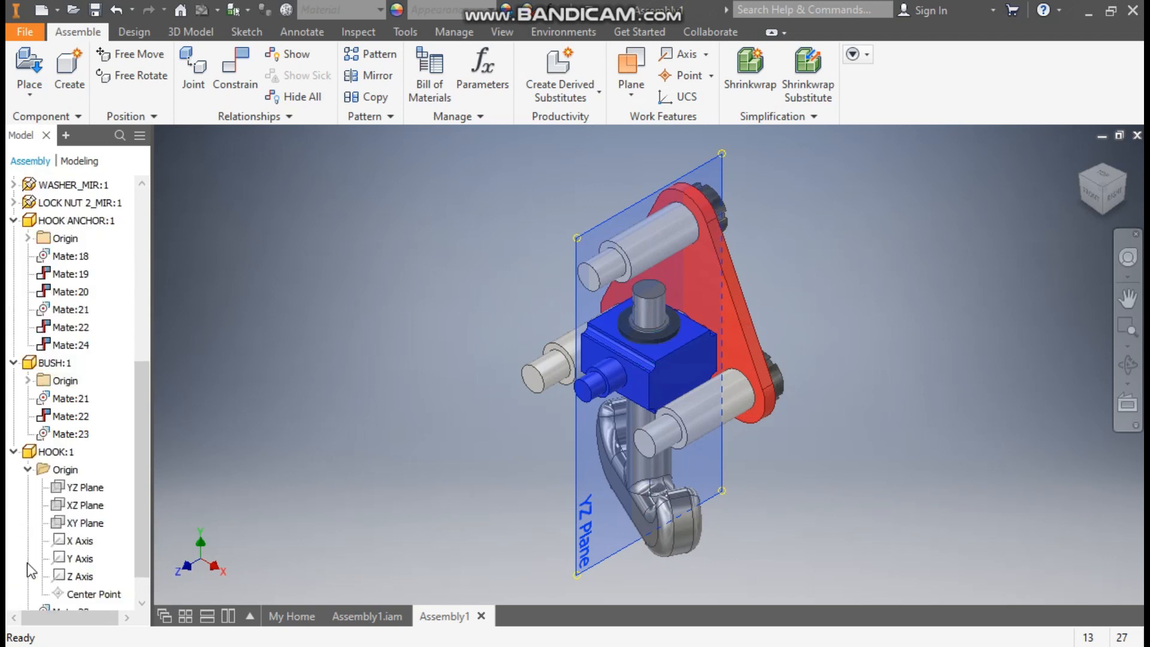
pyautogui.click(95, 489)
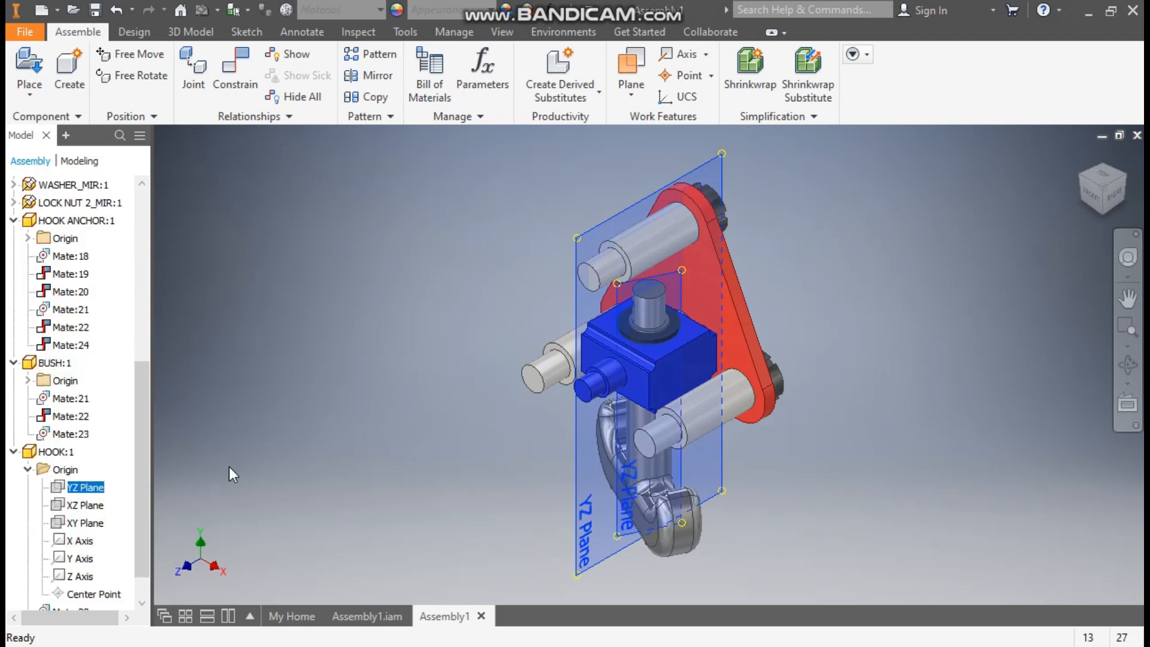
pyautogui.click(239, 88)
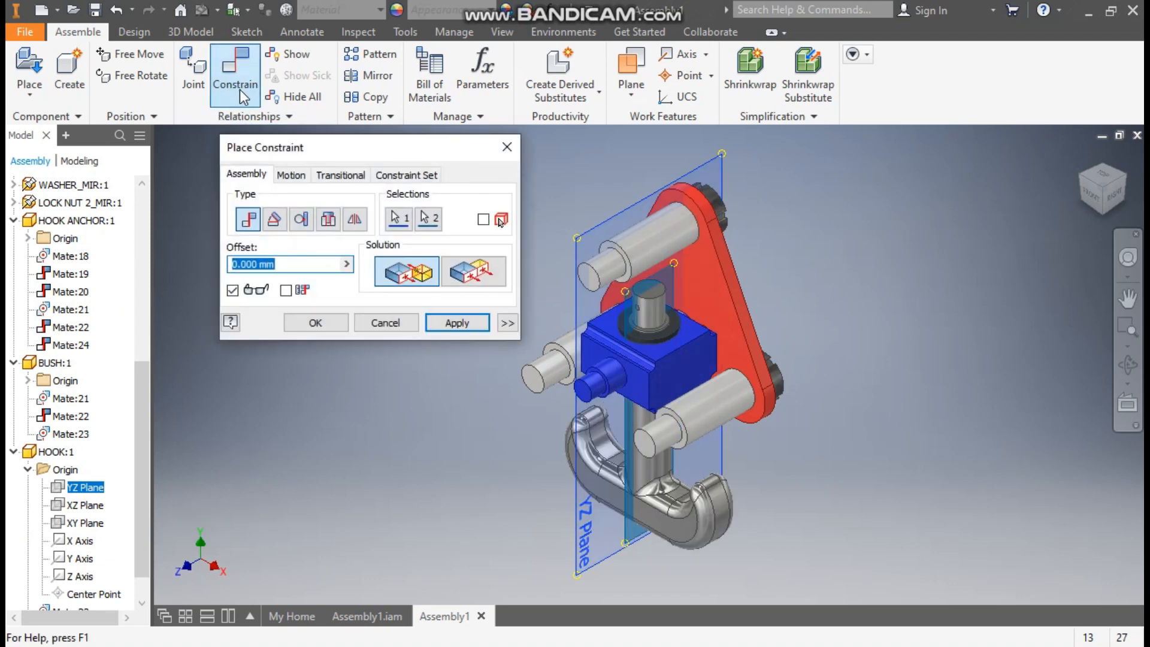
pyautogui.click(456, 322)
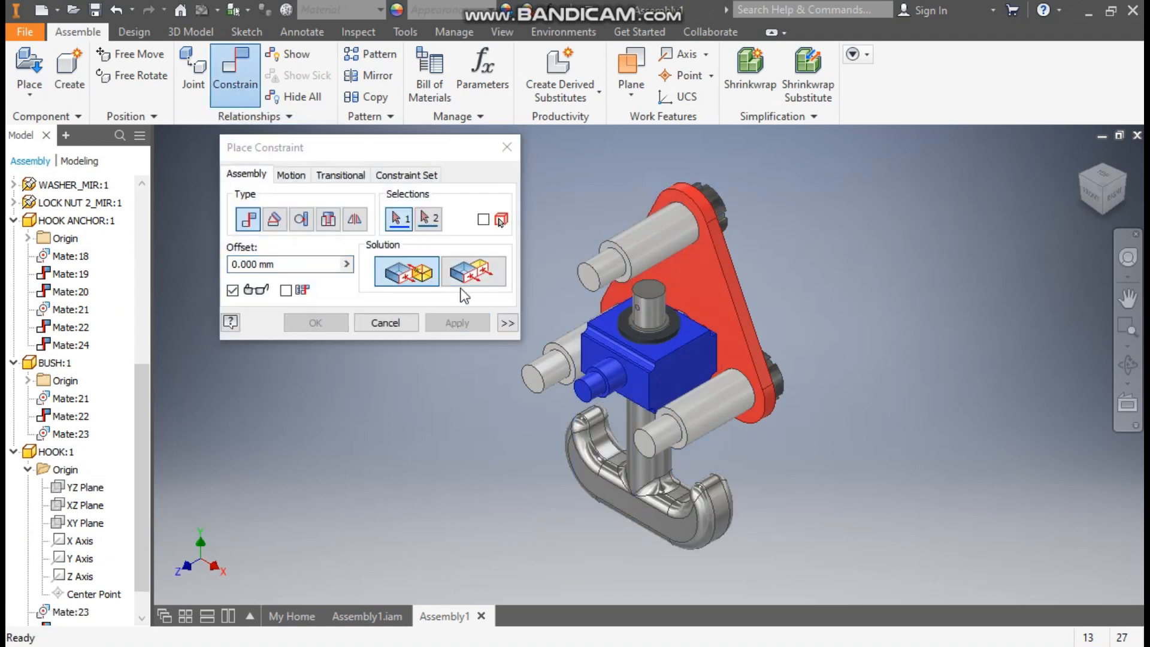
pyautogui.click(507, 149)
pyautogui.click(551, 445)
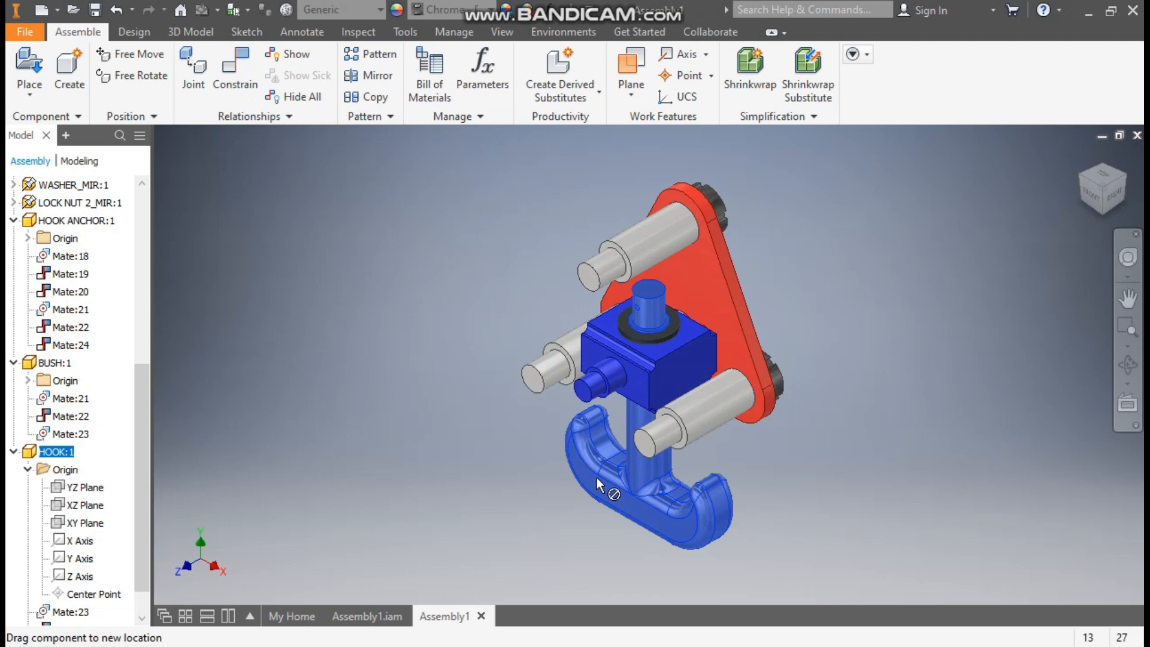
pyautogui.moveTo(596, 476); pyautogui.dragTo(612, 402)
pyautogui.click(890, 269)
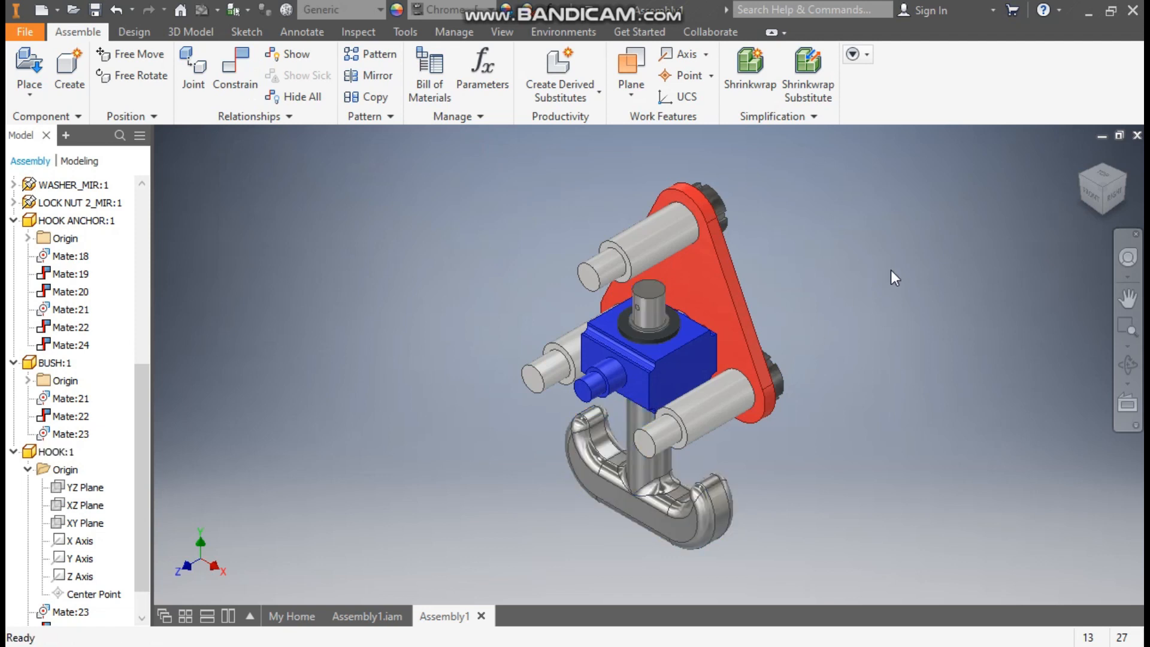
# - Place one END BUSH part from the ASSY folder beside the support plate assembly
pyautogui.click(1129, 175)
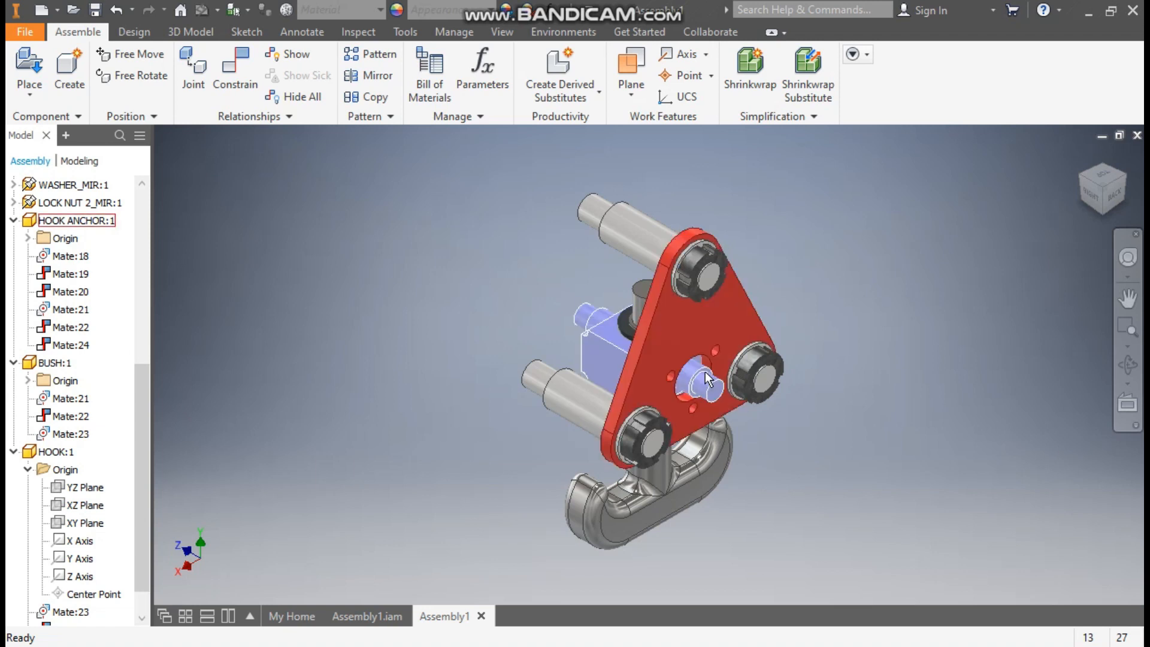
pyautogui.click(27, 64)
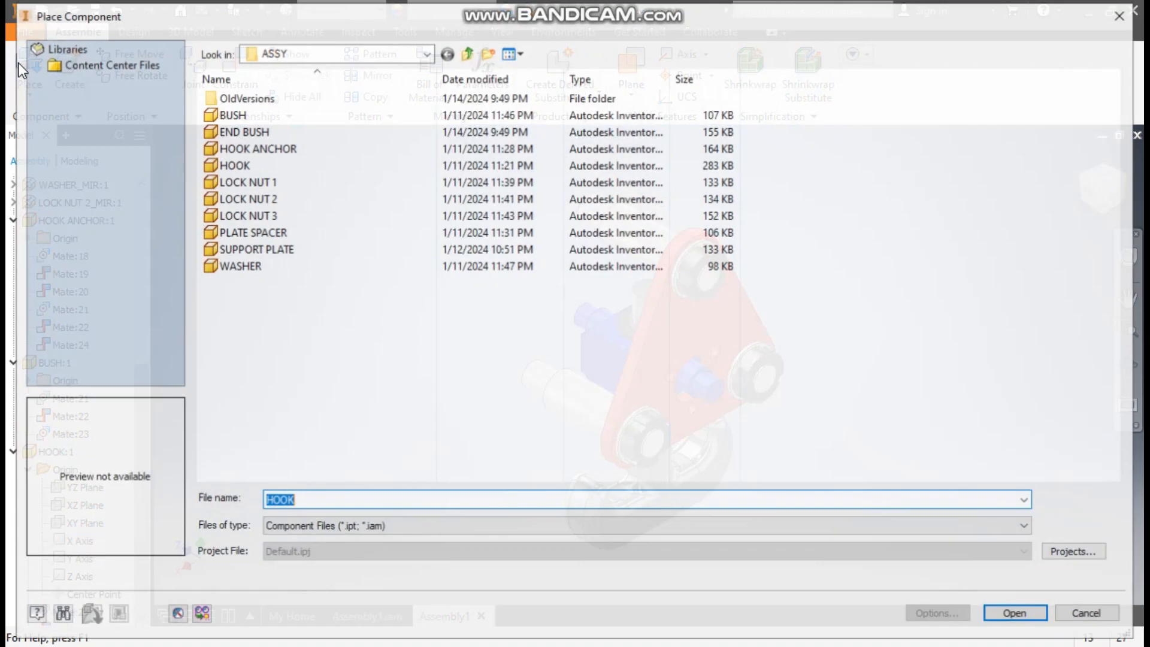
pyautogui.click(292, 131)
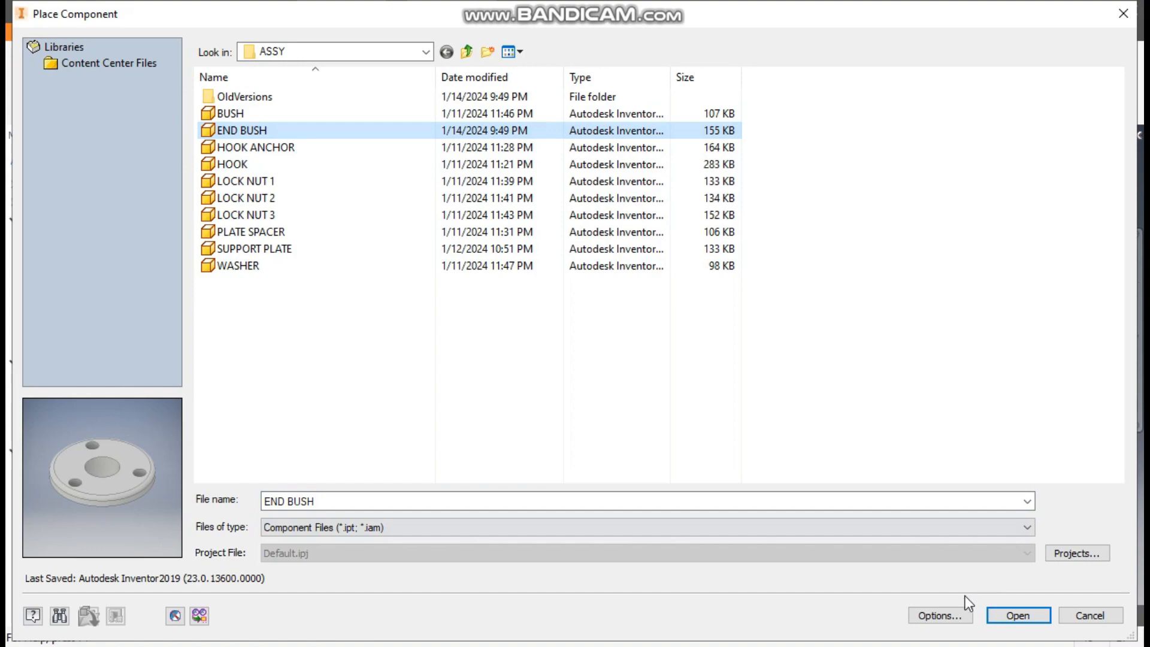
pyautogui.click(1018, 615)
pyautogui.click(491, 280)
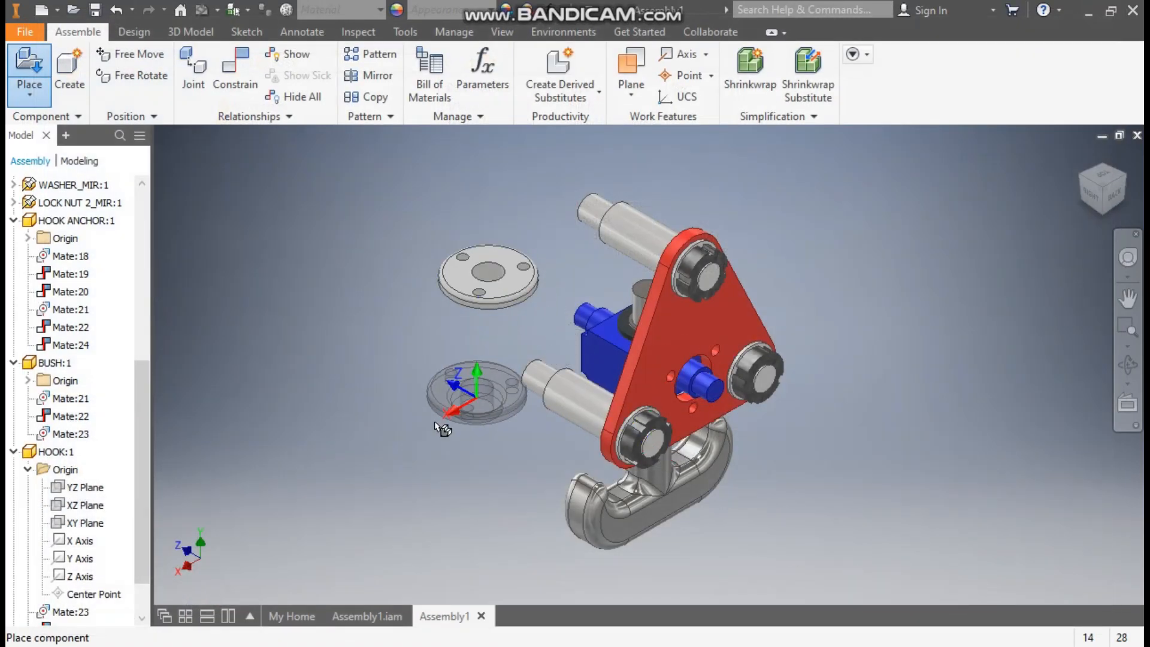
pyautogui.press('Escape')
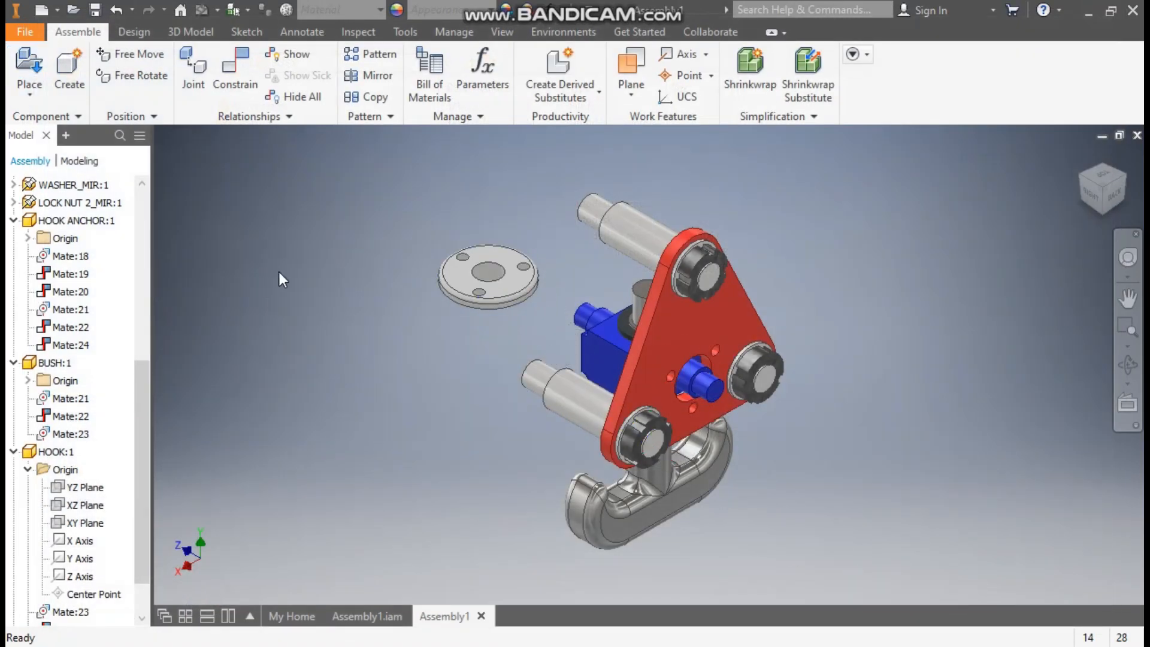
# - Mate the end bush's bore axis to the hook anchor's pin axis with 0 mm offset, and pull the bush clear of the support plate
pyautogui.click(236, 84)
pyautogui.moveTo(624, 316); pyautogui.dragTo(753, 323, button='middle')
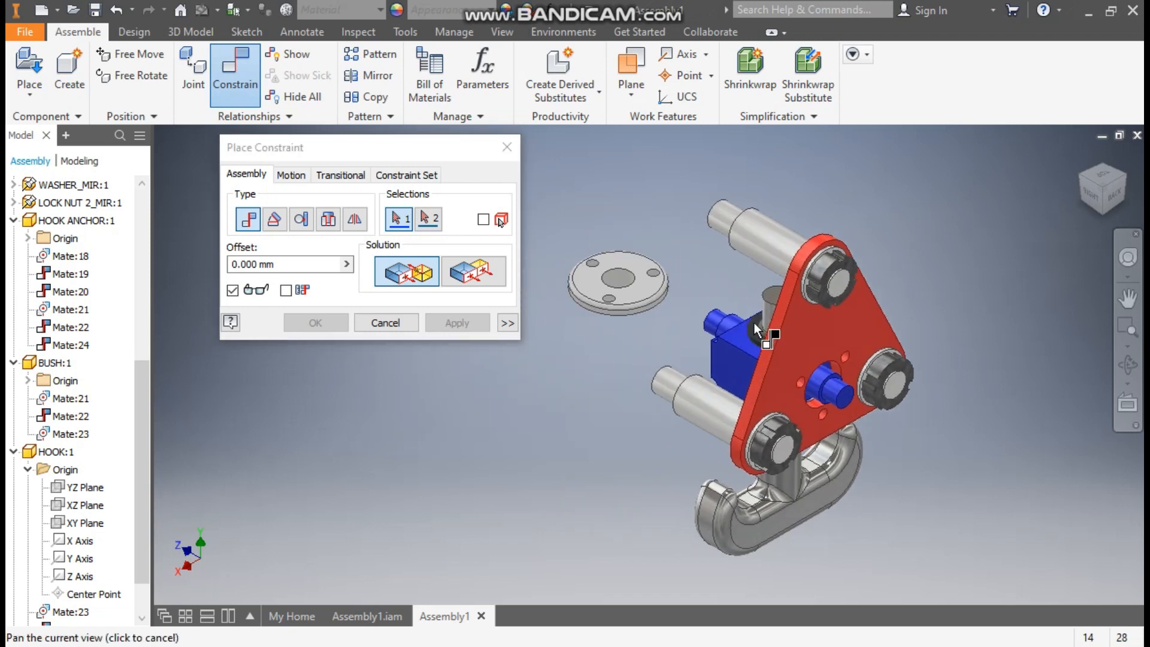
pyautogui.scroll(-5, 626, 285)
pyautogui.click(602, 255)
pyautogui.scroll(4, 600, 258)
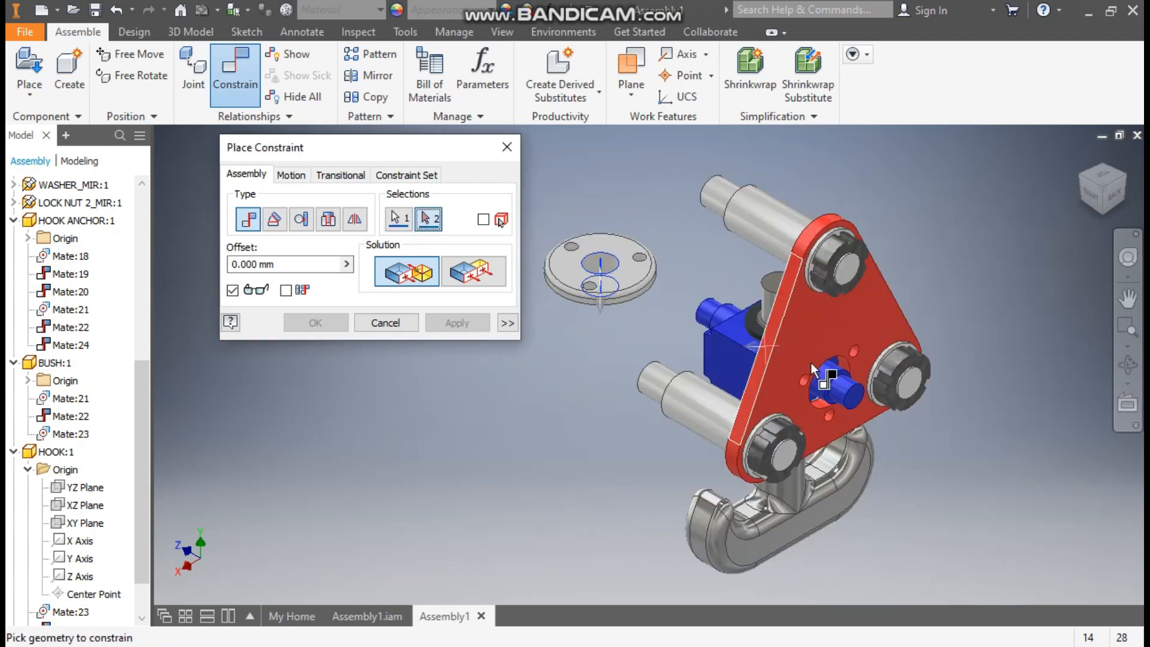
pyautogui.scroll(-3, 814, 370)
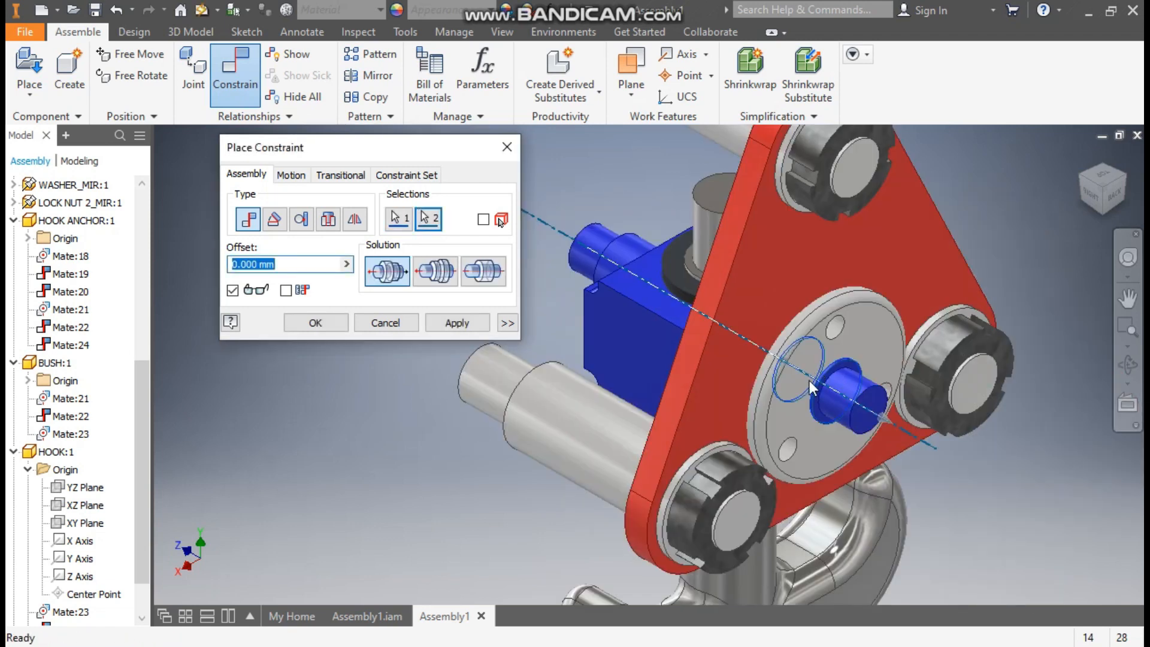
pyautogui.click(475, 325)
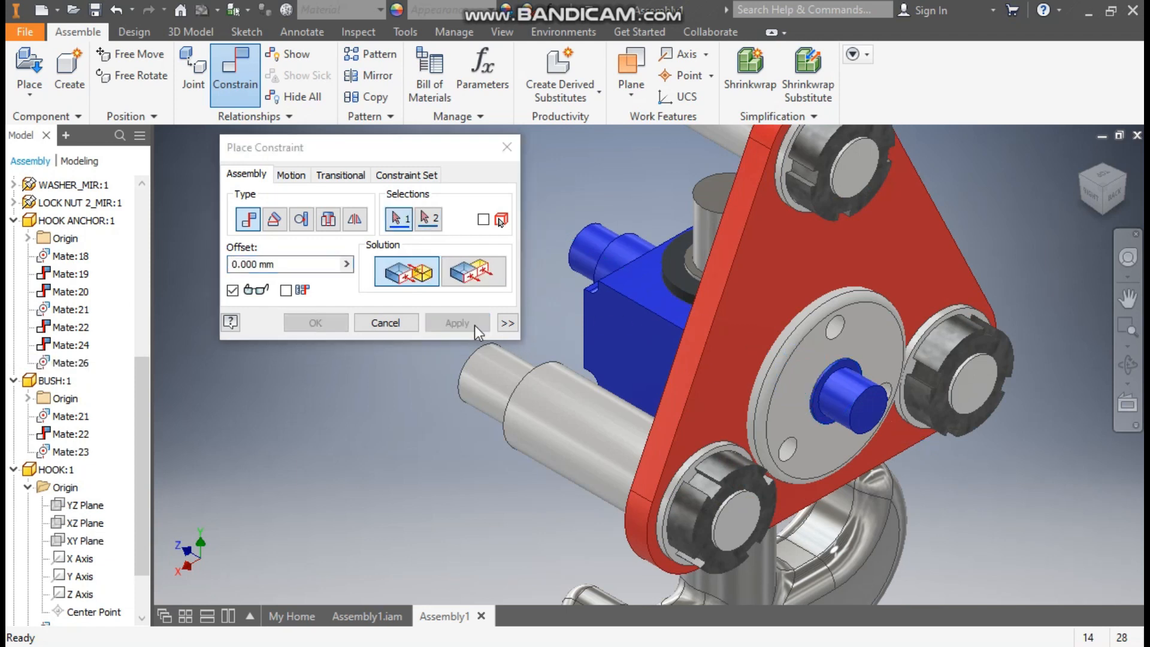
pyautogui.click(501, 149)
pyautogui.moveTo(853, 327); pyautogui.dragTo(979, 530)
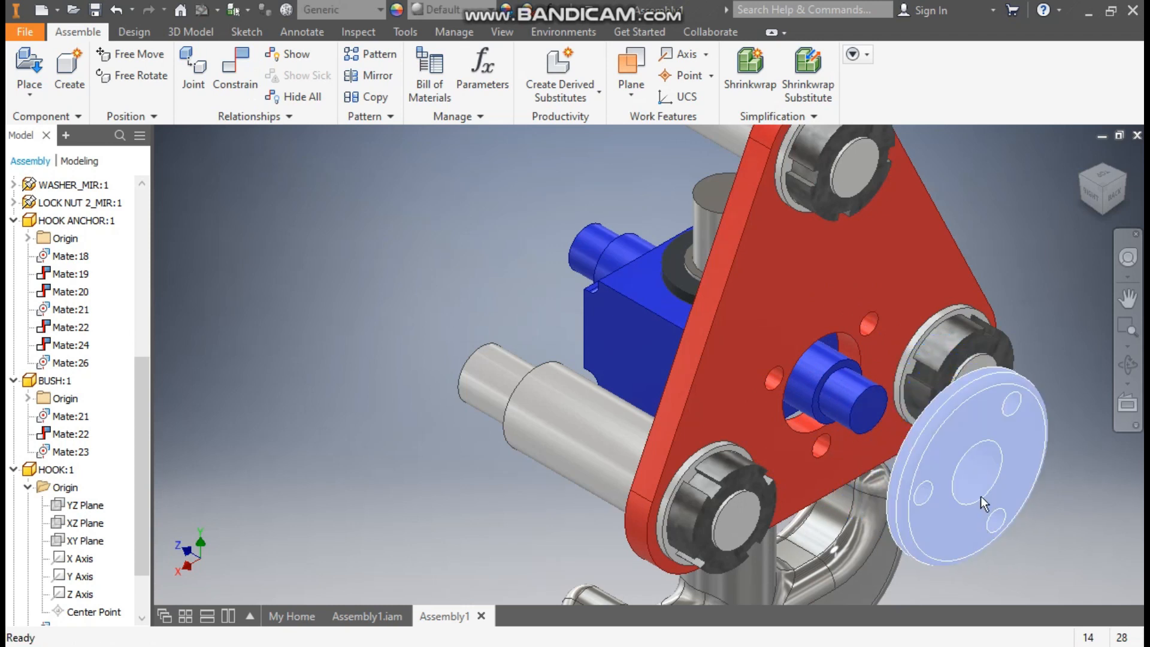
pyautogui.click(947, 478)
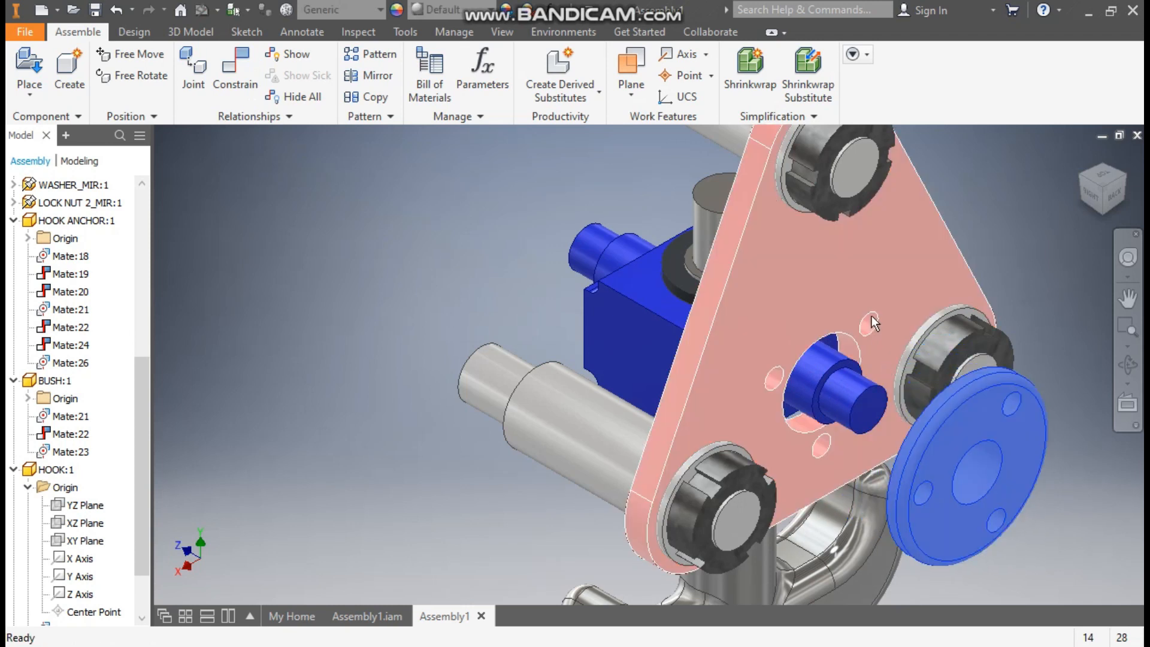
pyautogui.click(742, 361)
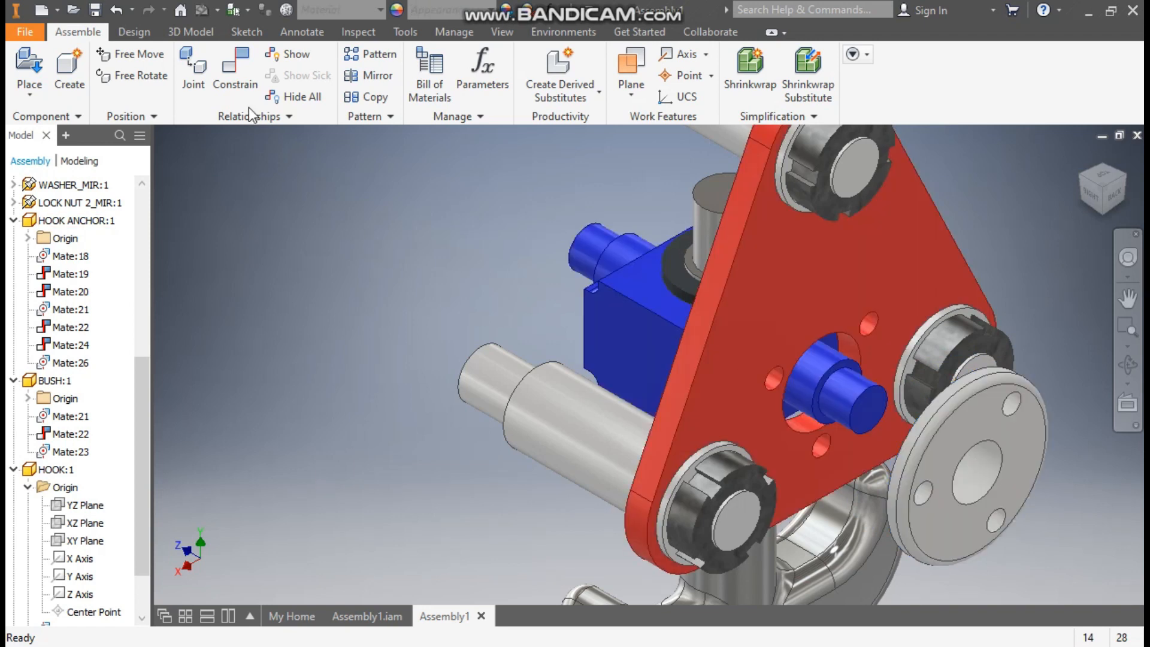
# - Mate the axis of a small hole around the support plate's bore to a flange hole axis of the end bush with 0 mm offset
pyautogui.click(235, 71)
pyautogui.scroll(5, 881, 326)
pyautogui.click(851, 326)
pyautogui.scroll(-6, 814, 343)
pyautogui.scroll(5, 957, 379)
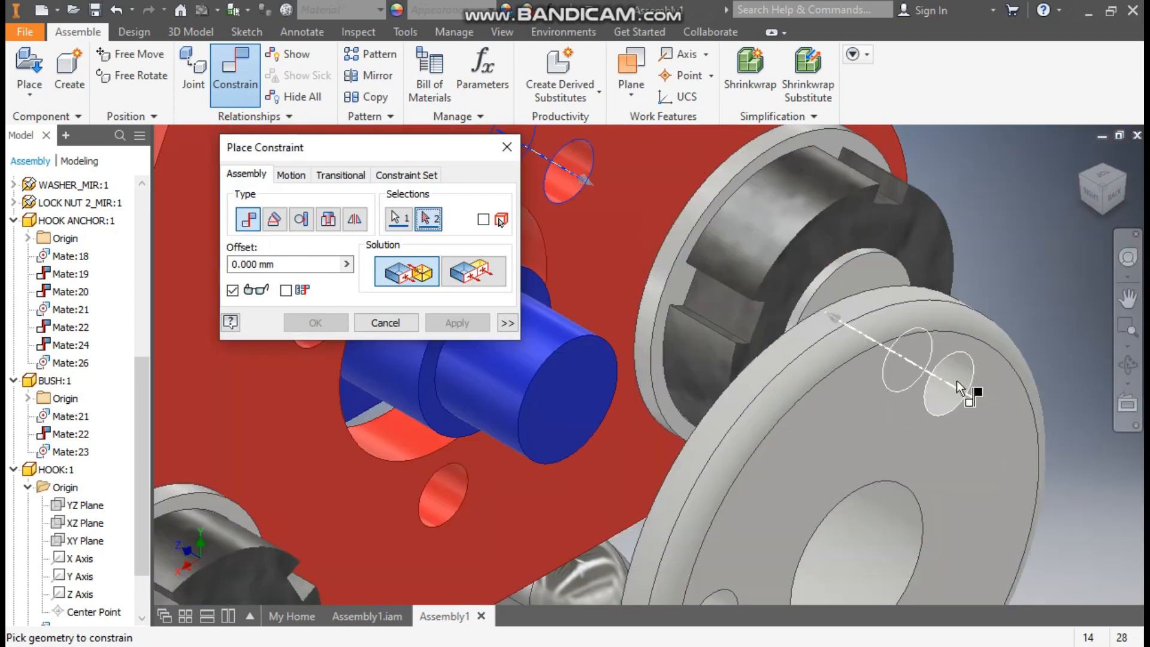
pyautogui.click(958, 380)
pyautogui.scroll(-5, 843, 326)
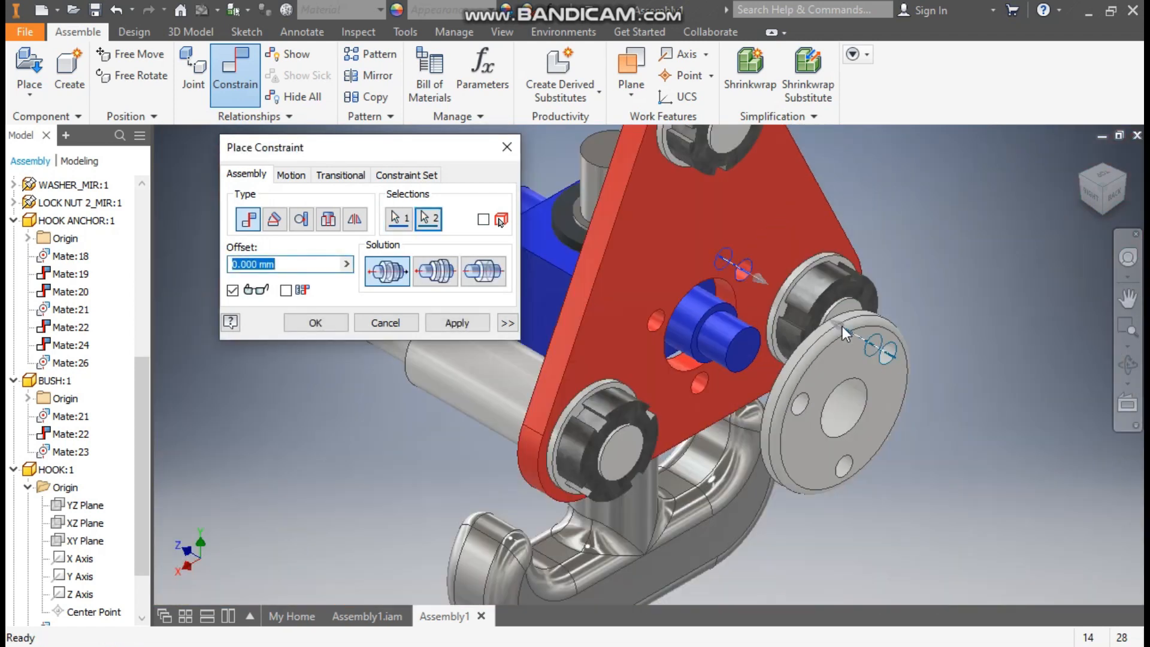
pyautogui.click(472, 324)
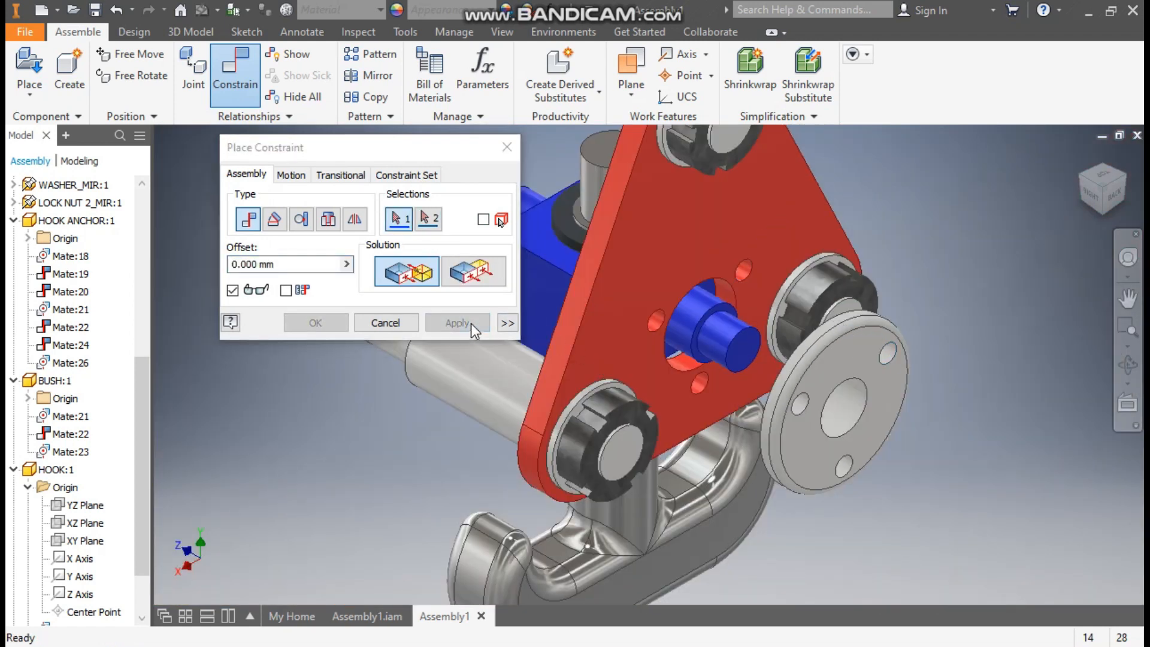
# - Mate the inner face of the end bush's flange to the support plate's outer face with 0 mm offset, and test whether the bush moves
pyautogui.click(1076, 174)
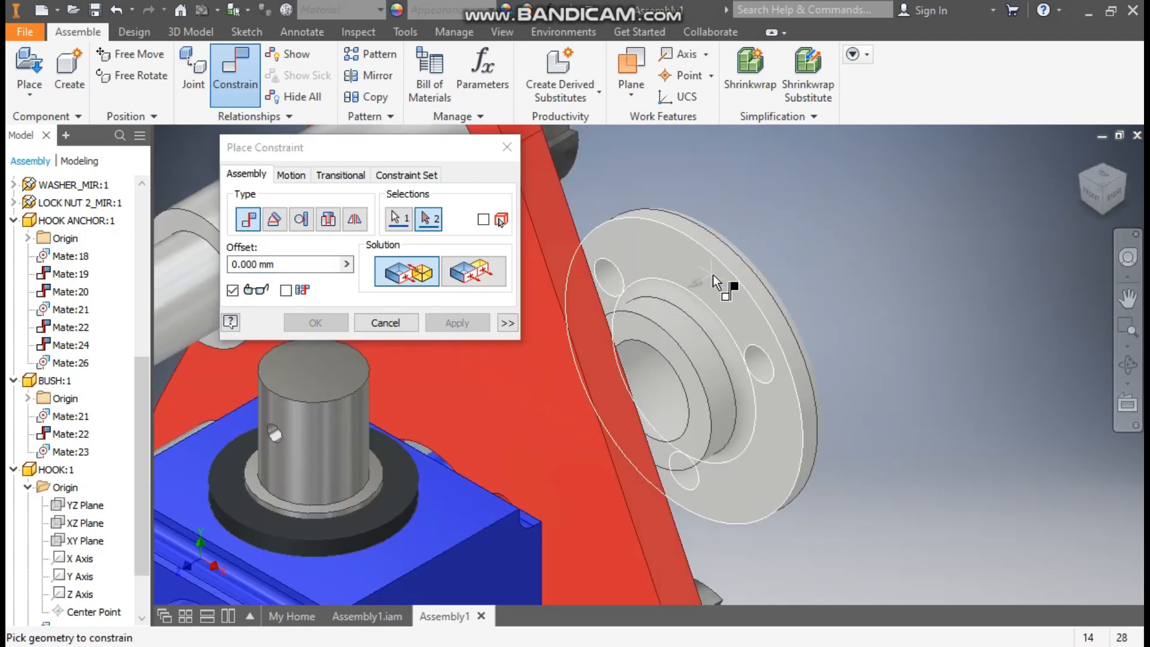
pyautogui.click(713, 274)
pyautogui.click(1113, 193)
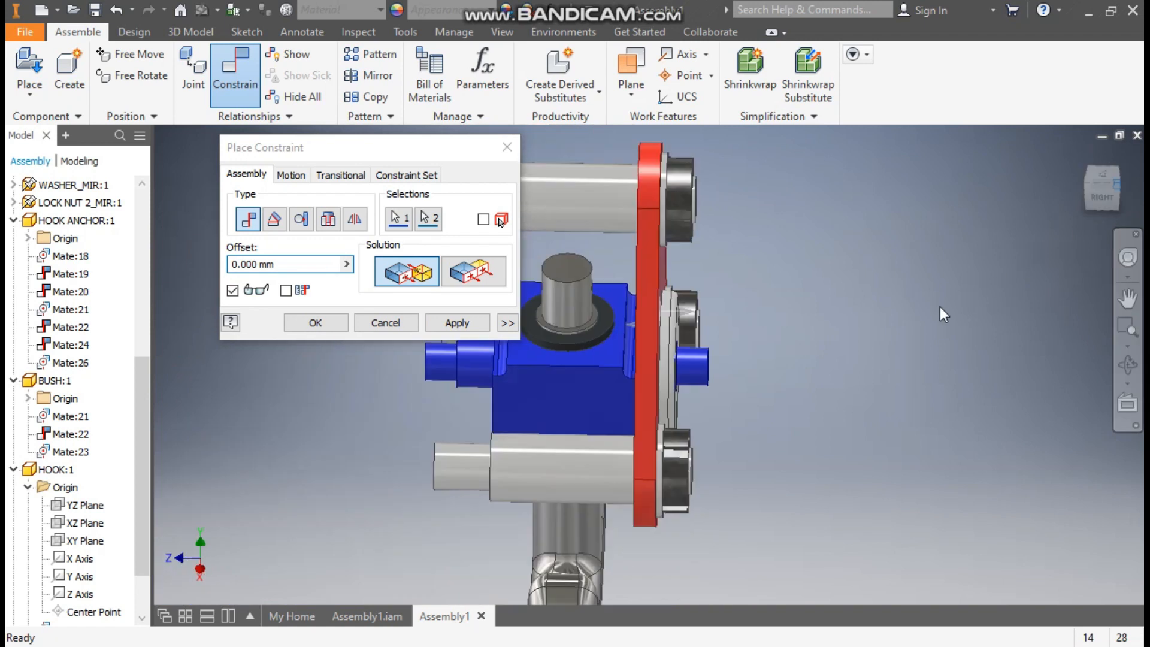
pyautogui.press('F6')
pyautogui.click(476, 327)
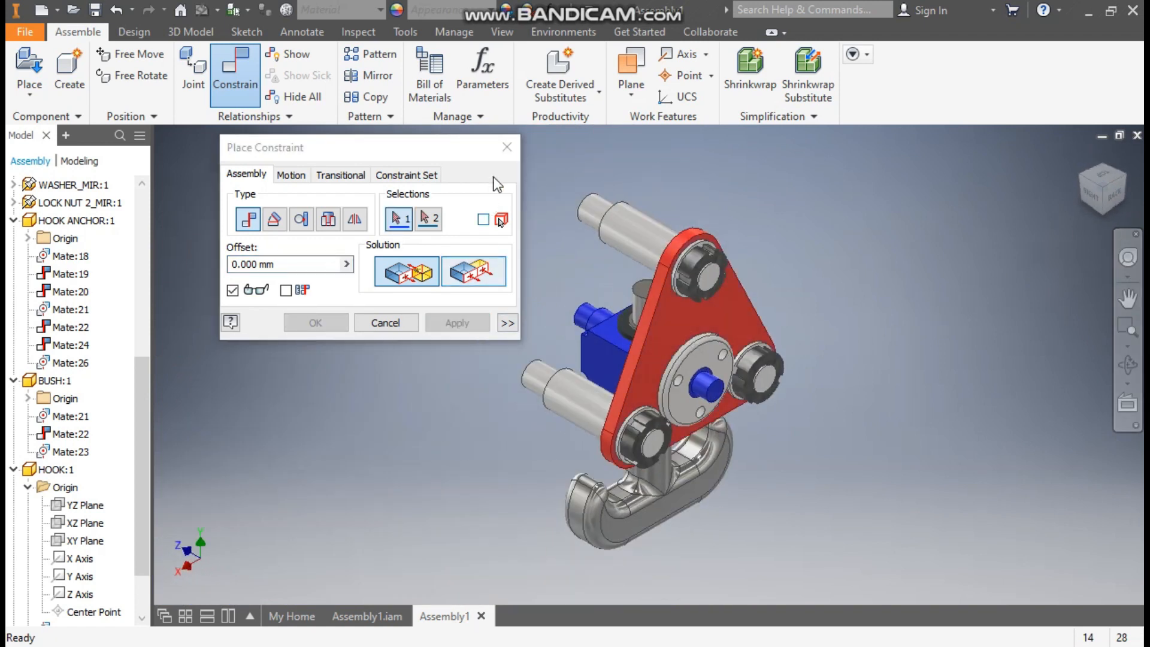
pyautogui.click(507, 147)
pyautogui.moveTo(680, 416); pyautogui.dragTo(724, 407)
pyautogui.scroll(-4, 704, 392)
pyautogui.moveTo(704, 393); pyautogui.dragTo(729, 425, button='middle')
pyautogui.scroll(1, 746, 410)
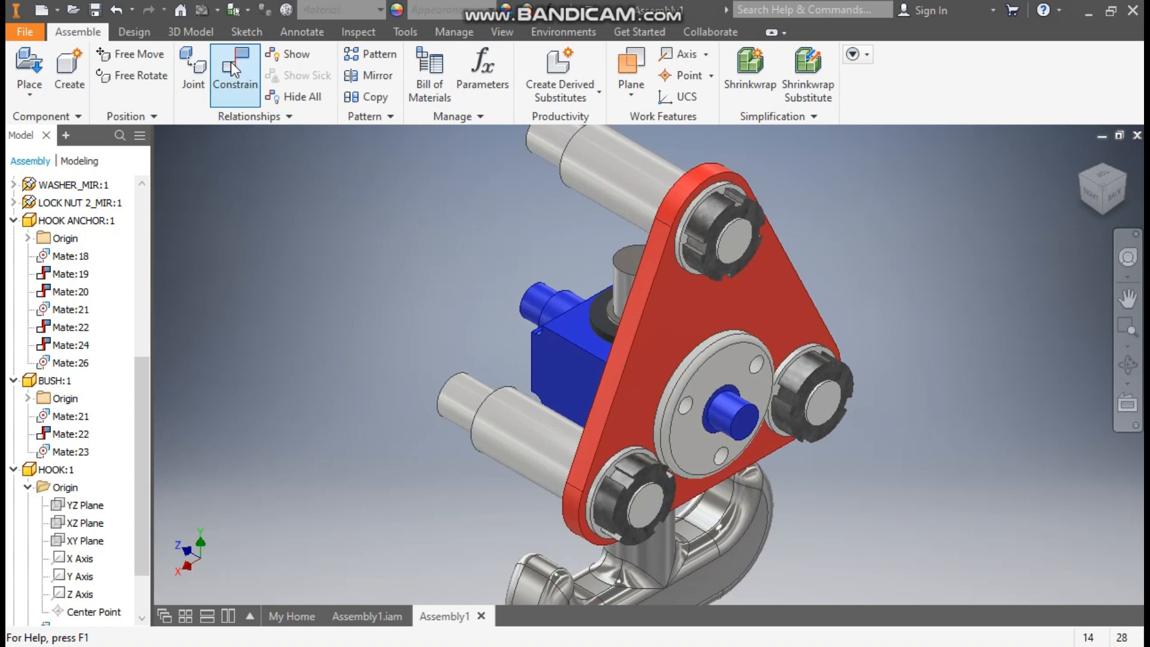
# - Place one LOCK NUT 1 part from the ASSY folder beside the support plate assembly
pyautogui.click(26, 69)
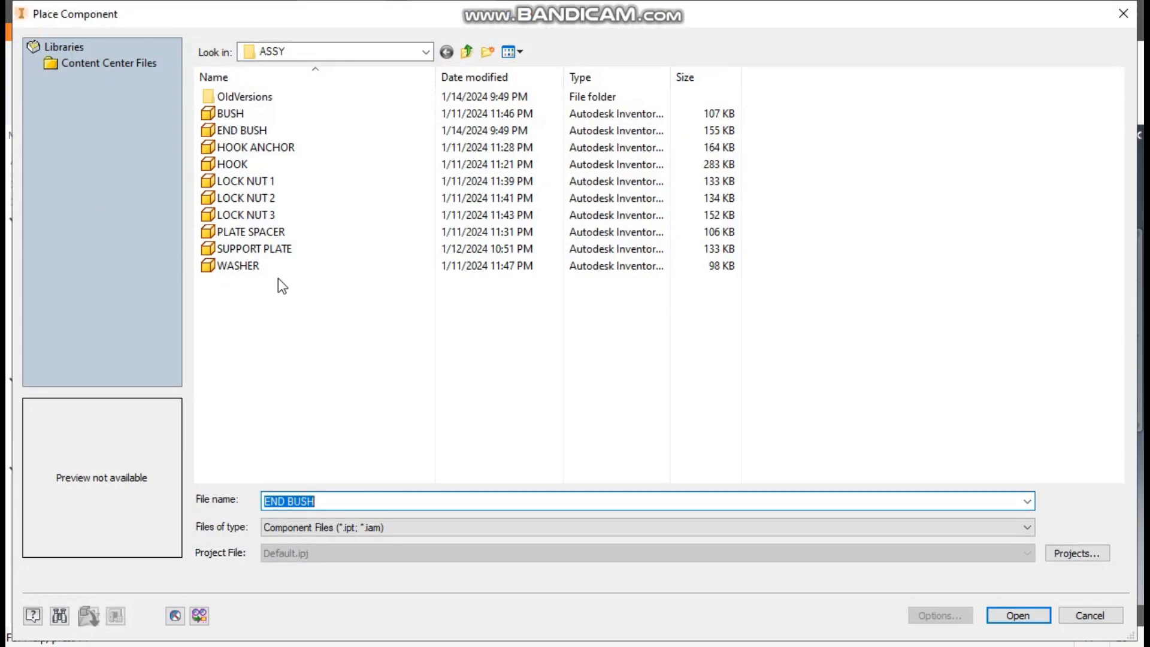
pyautogui.click(267, 181)
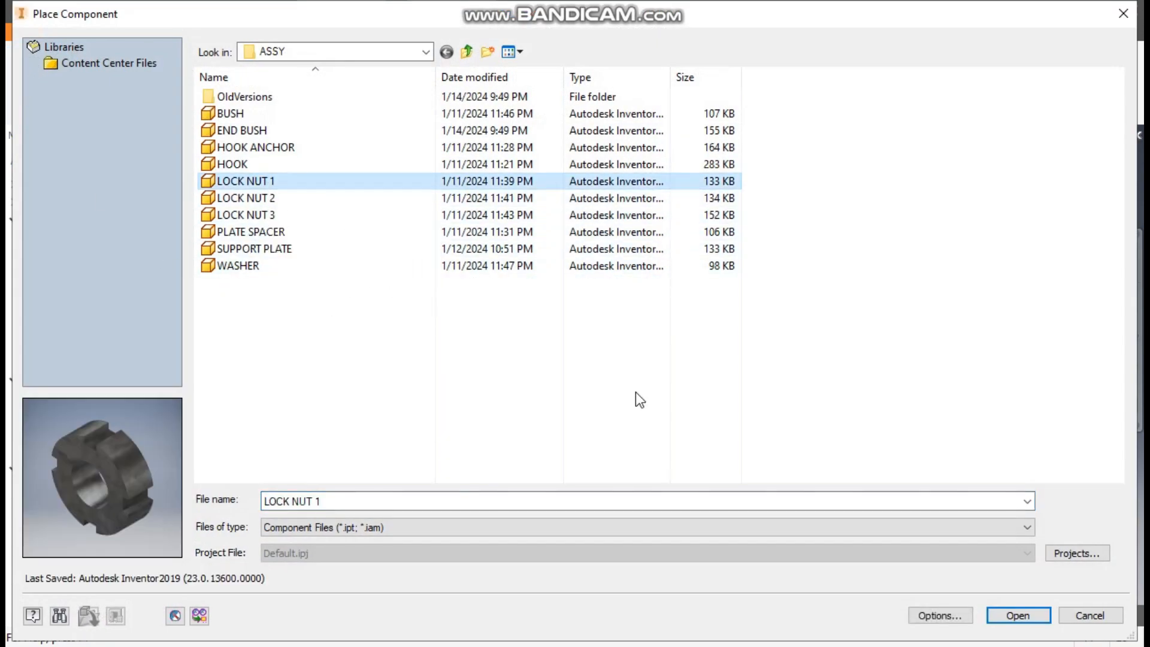
pyautogui.click(1010, 616)
pyautogui.click(982, 336)
pyautogui.press('Escape')
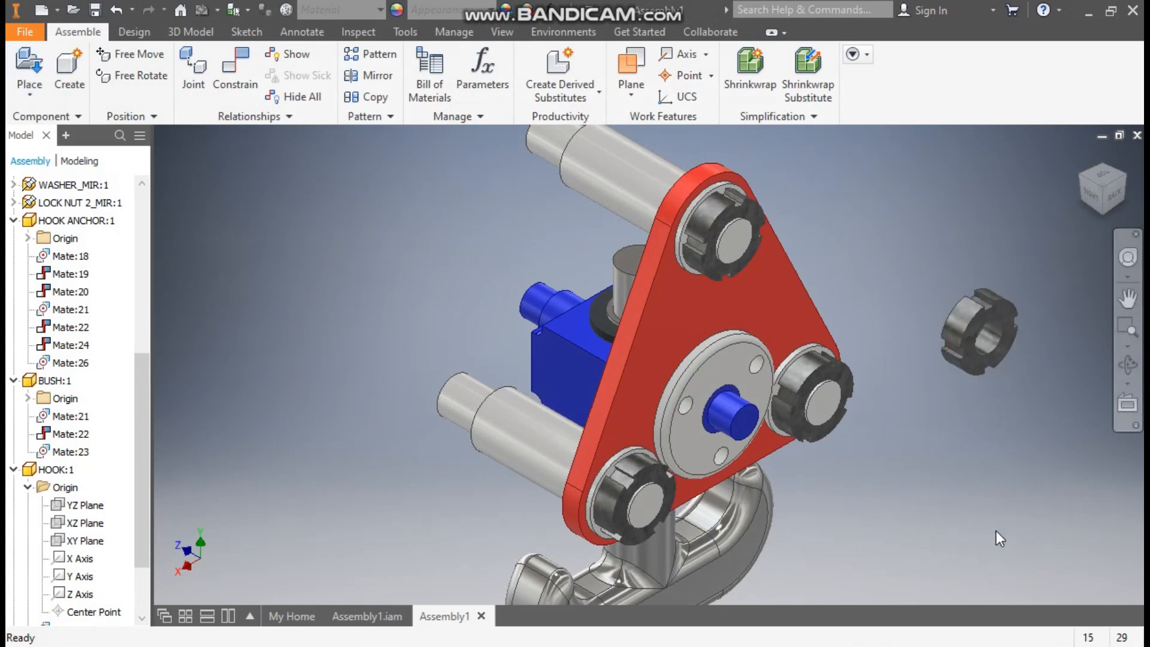
# - Mate the hook anchor's pin axis at the end bush to the bore axis of LOCK NUT 1 with 0 mm offset
pyautogui.click(235, 75)
pyautogui.scroll(3, 738, 422)
pyautogui.click(748, 408)
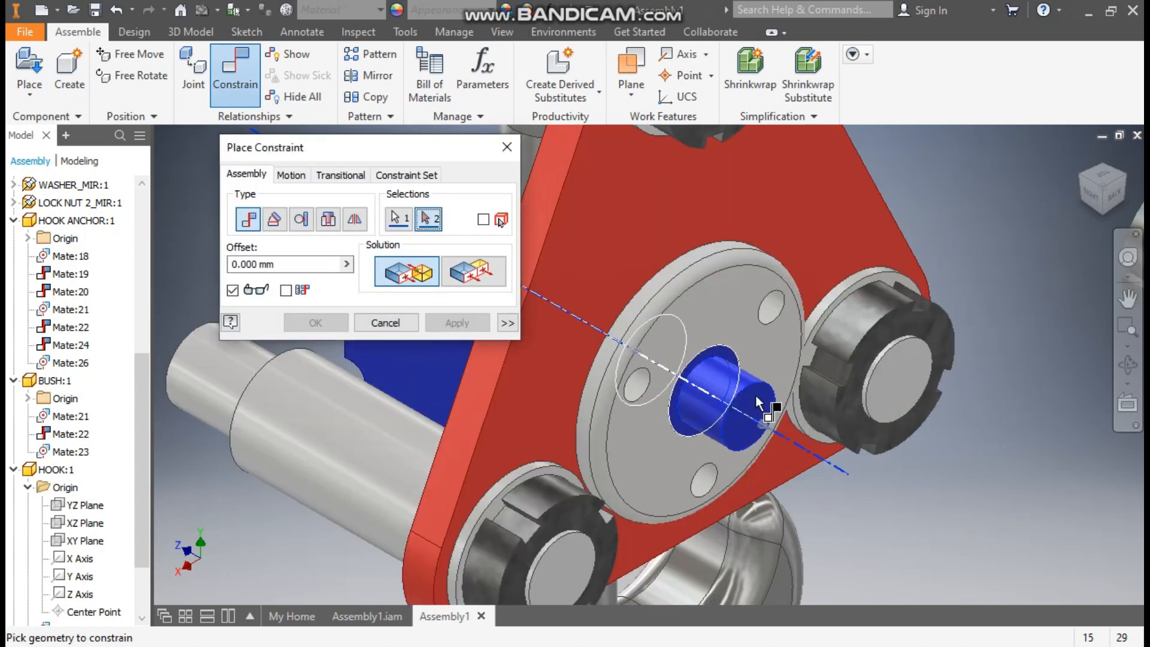
pyautogui.scroll(-3, 937, 336)
pyautogui.scroll(4, 891, 346)
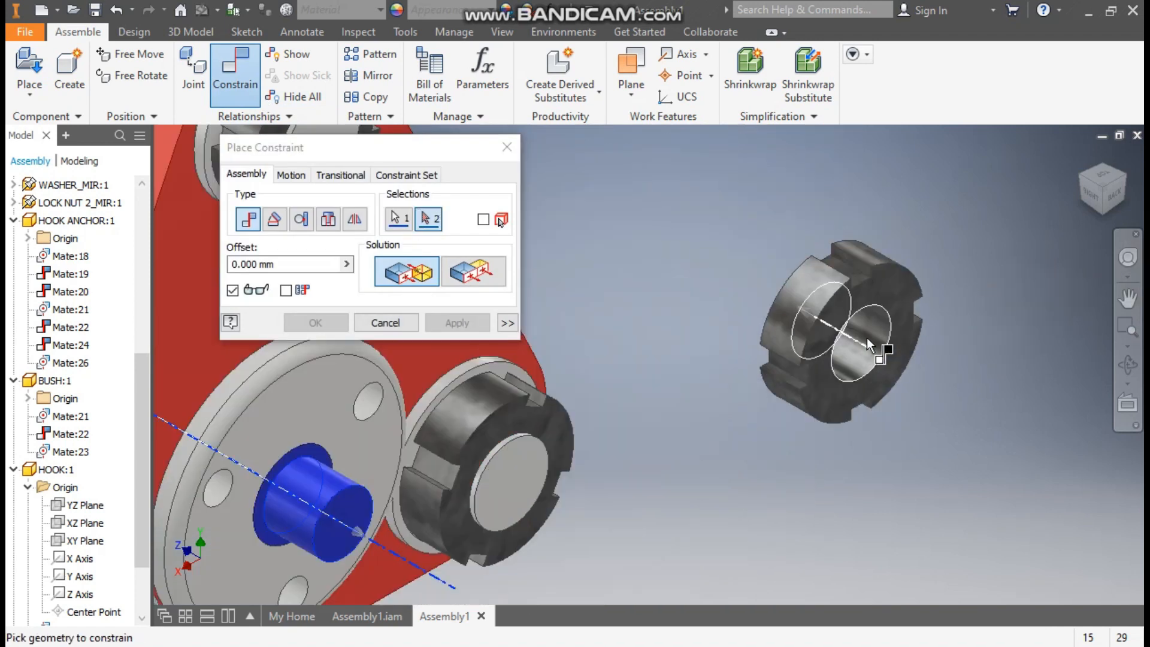
pyautogui.click(871, 327)
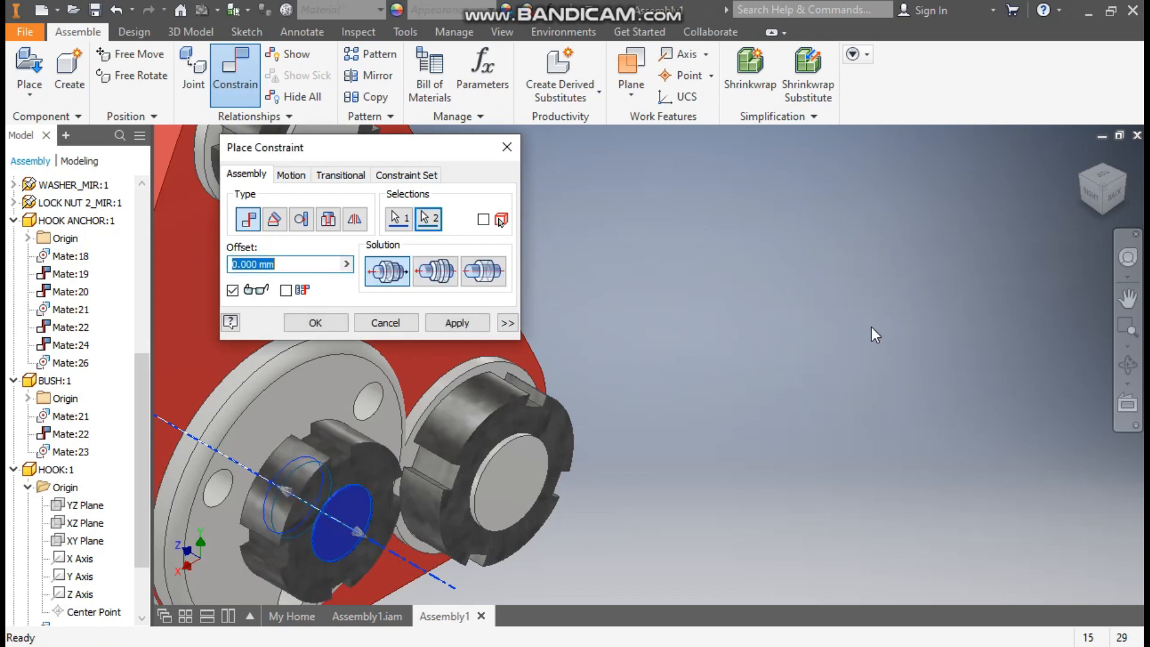
pyautogui.click(457, 324)
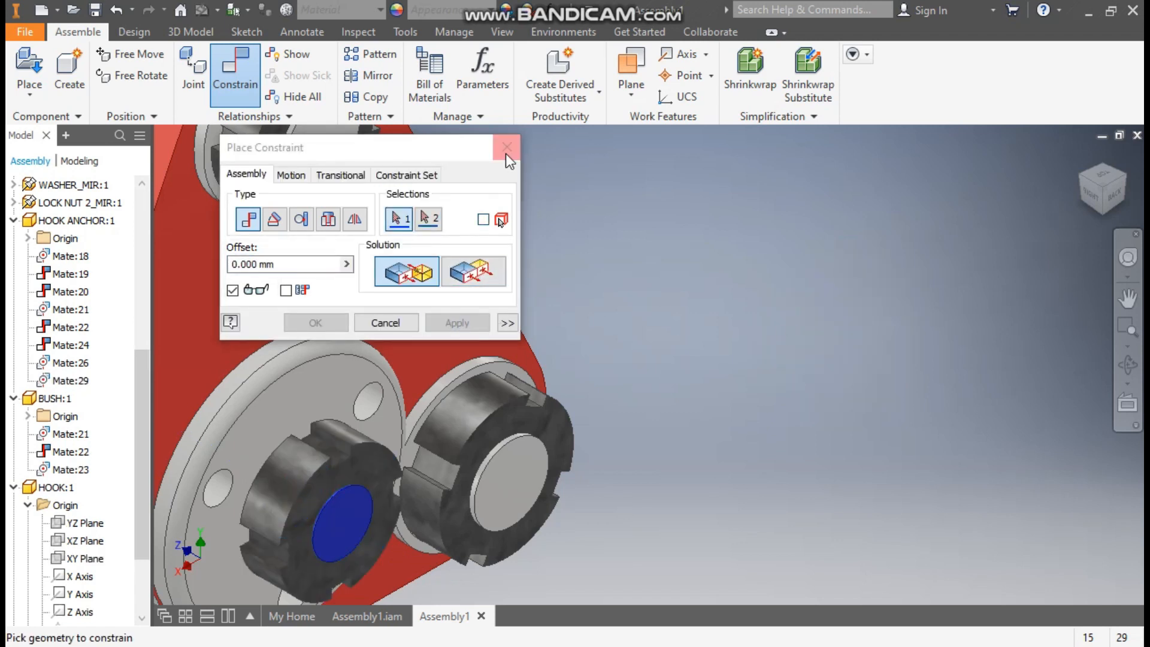
# - Move LOCK NUT 1 along its axis off the hook anchor's pin, clear of the end bush
pyautogui.click(506, 147)
pyautogui.moveTo(362, 444); pyautogui.dragTo(662, 297)
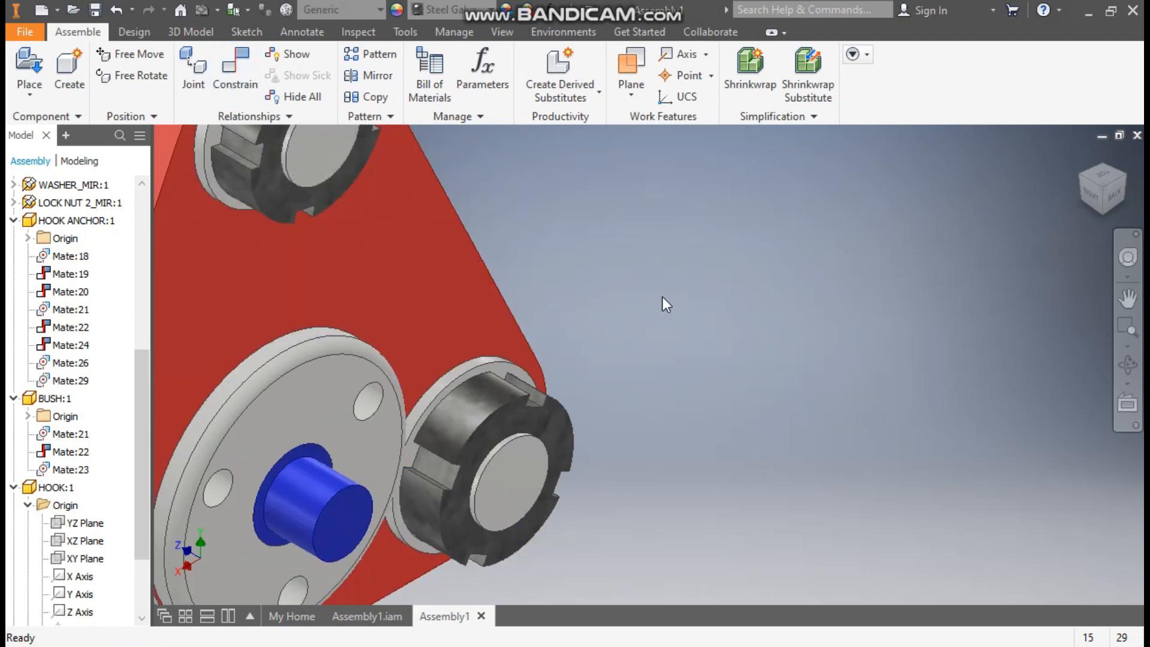
pyautogui.scroll(-4, 662, 297)
pyautogui.moveTo(663, 295); pyautogui.dragTo(674, 271, button='middle')
pyautogui.click(674, 271)
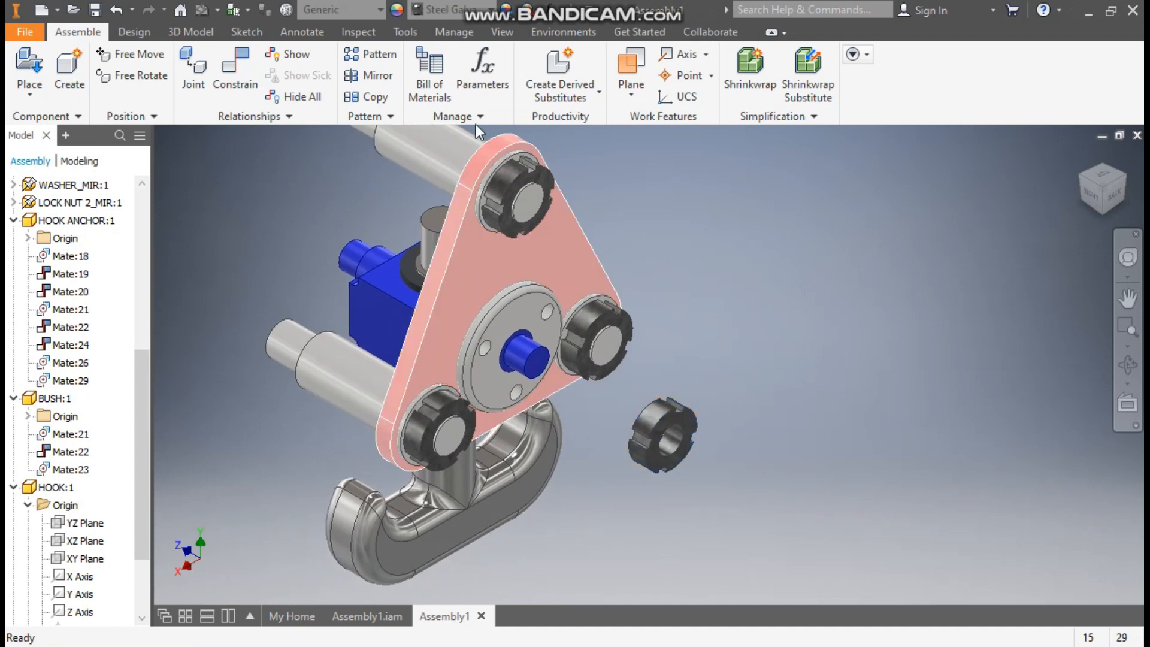
# - Mate the end bush's outer flange face to the inner end face of LOCK NUT 1 with 0 mm offset
pyautogui.click(239, 70)
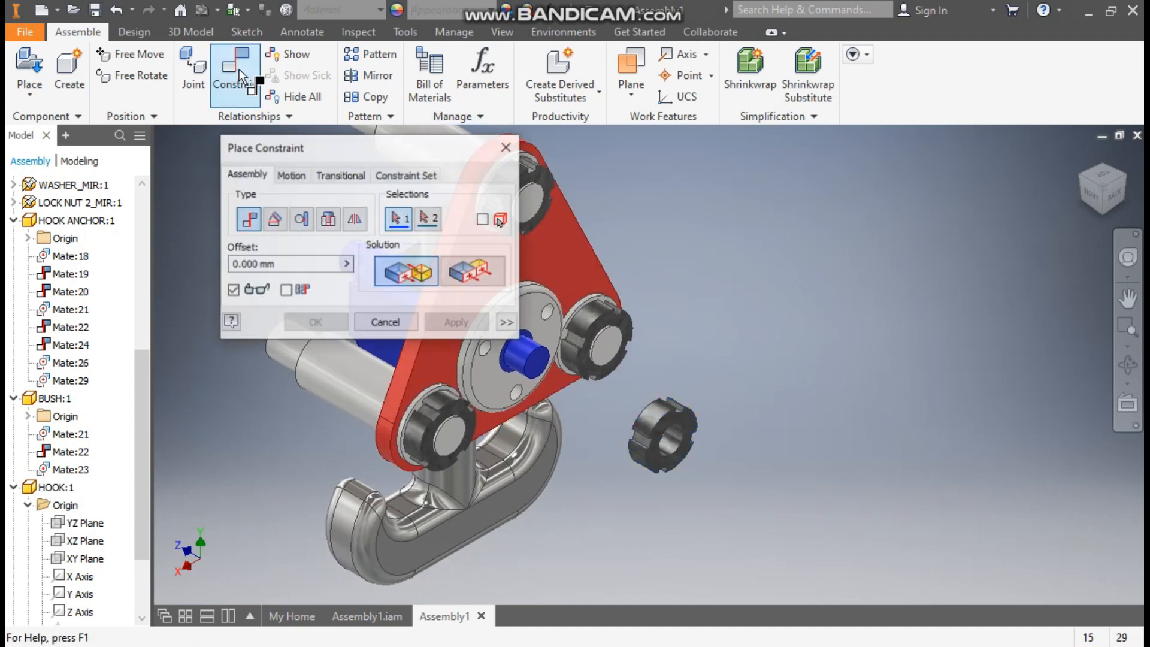
pyautogui.click(544, 327)
pyautogui.keyDown('shift'); pyautogui.moveTo(885, 254); pyautogui.dragTo(740, 296, button='middle'); pyautogui.keyUp('shift')
pyautogui.scroll(4, 740, 296)
pyautogui.click(738, 283)
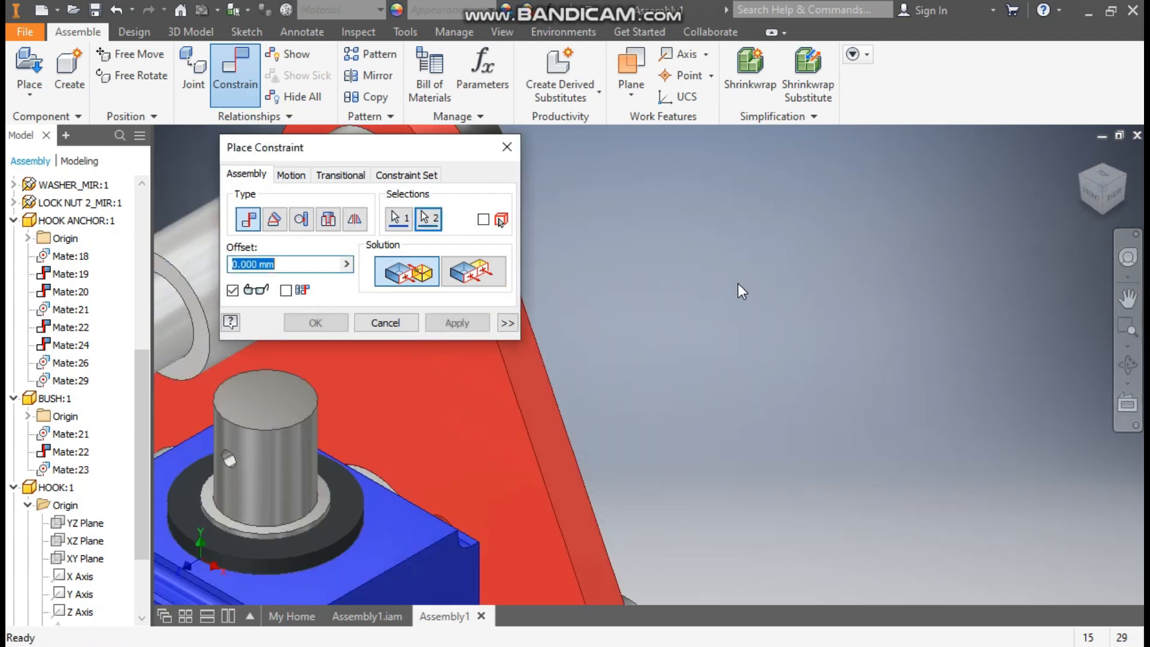
pyautogui.click(1125, 181)
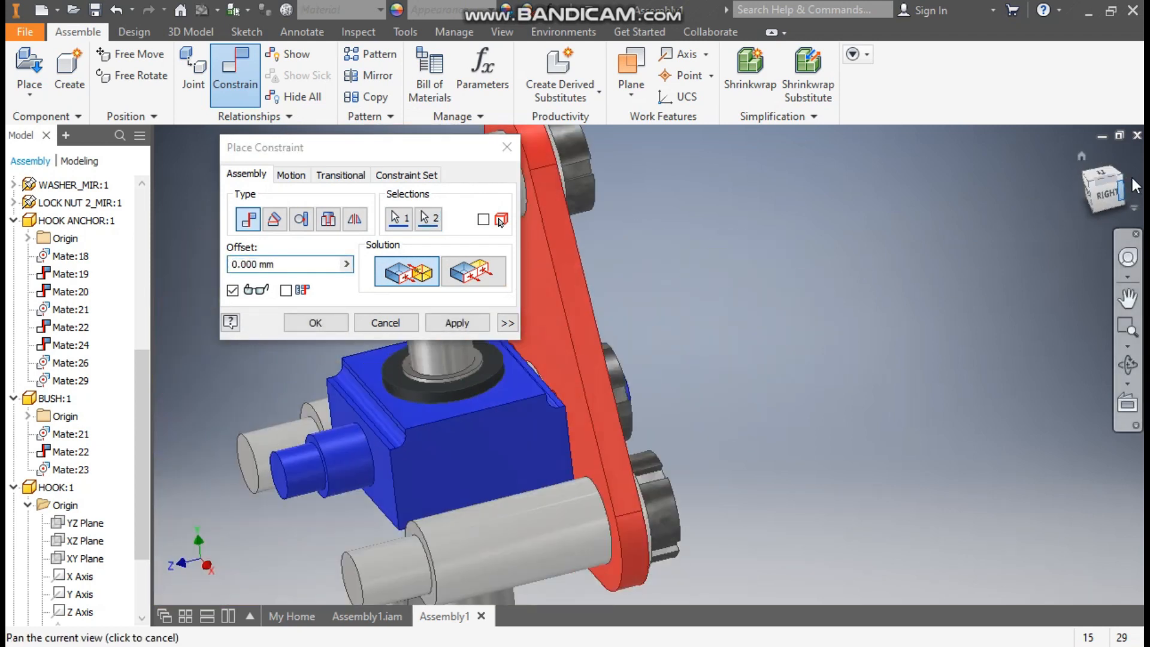
pyautogui.click(1102, 174)
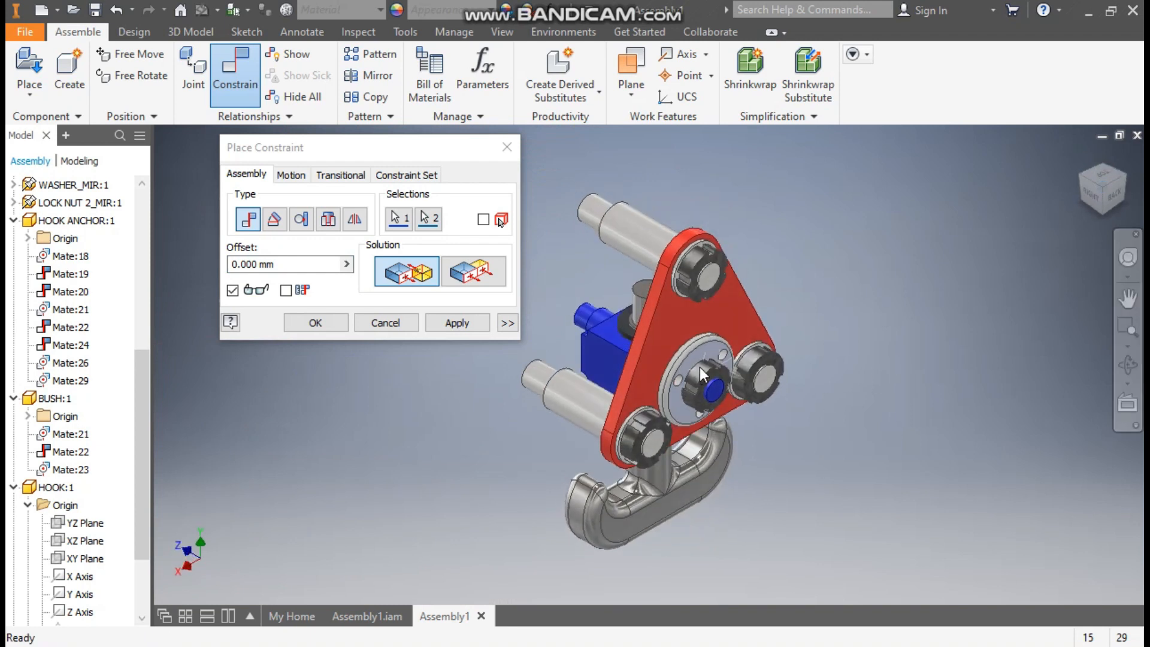
pyautogui.scroll(3, 584, 265)
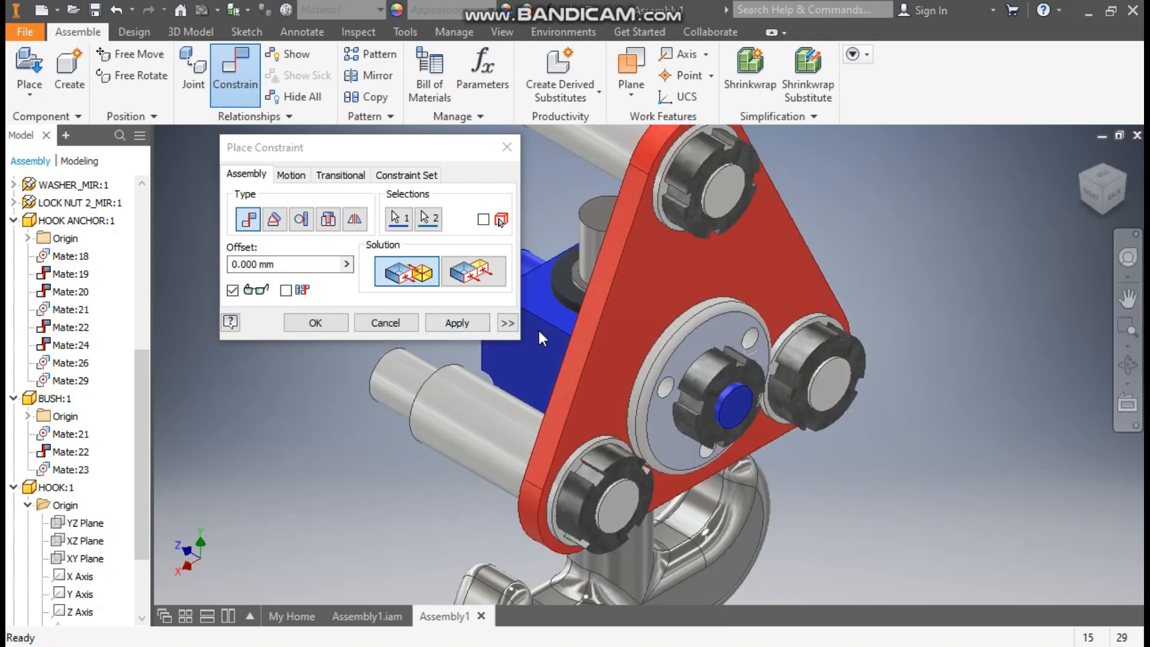
pyautogui.click(461, 323)
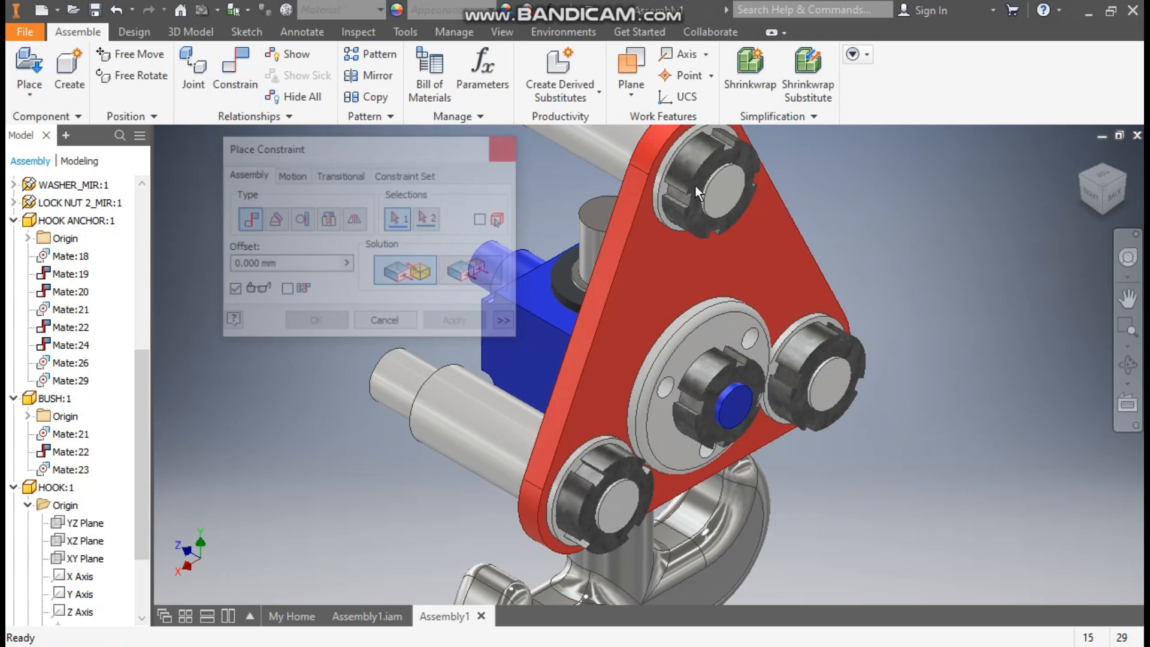
pyautogui.press('Escape')
# - Examine in the completed Assembly1.iam how the lock nut sits on the hook's shank above the hook anchor, and return to Assembly1
pyautogui.click(1079, 179)
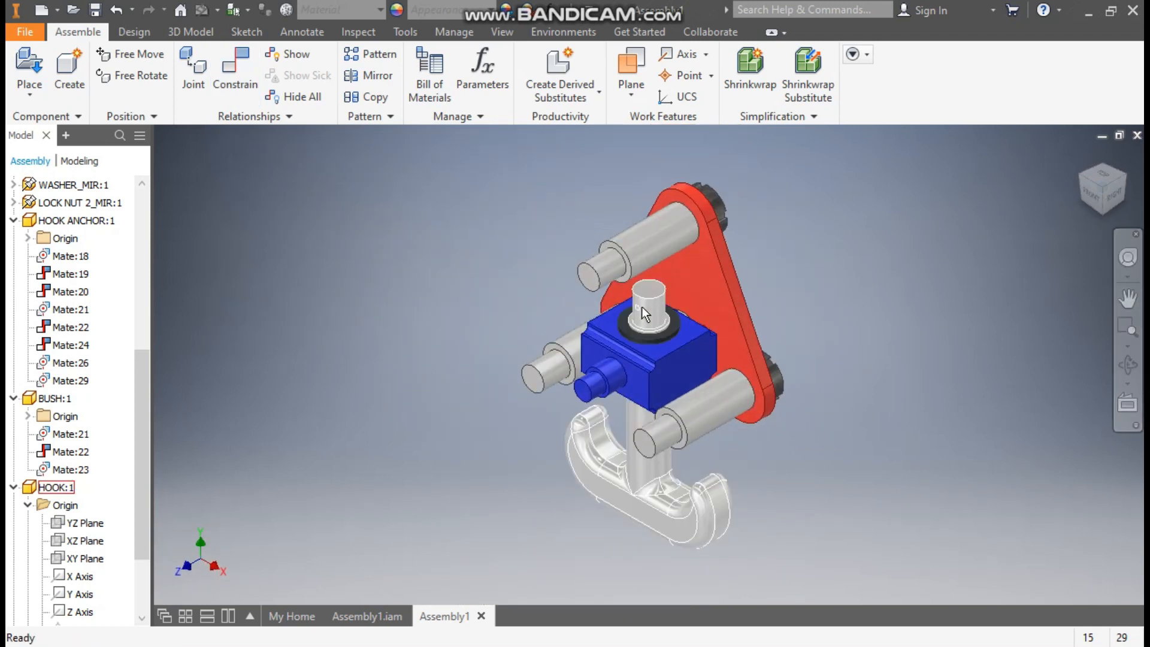
pyautogui.click(347, 617)
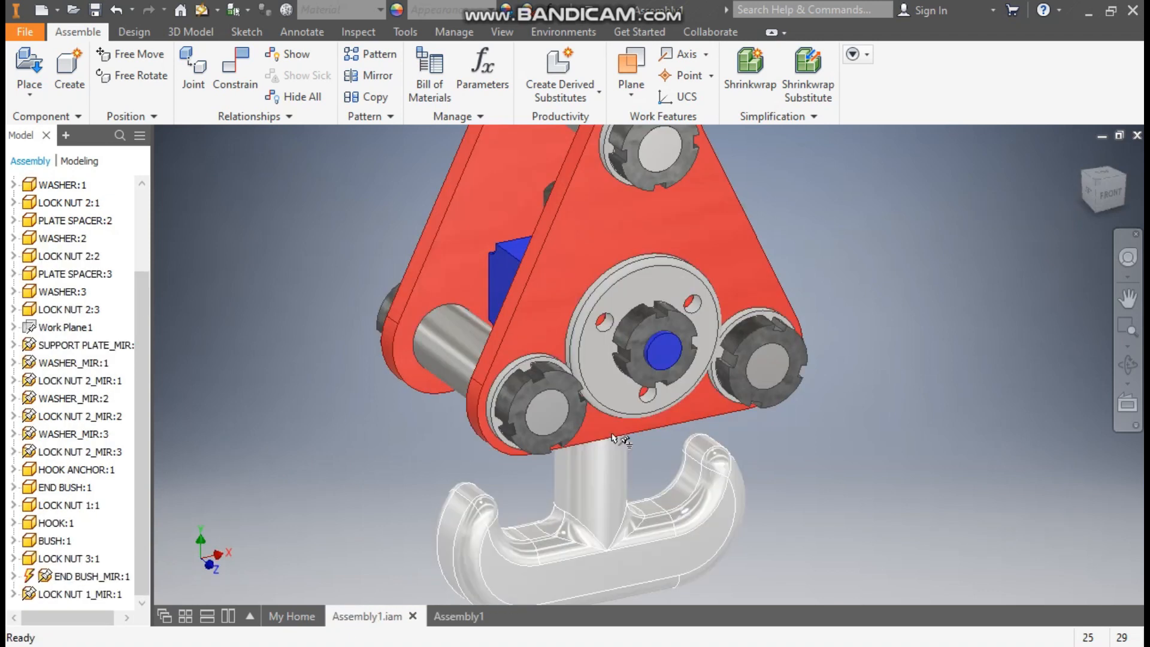
pyautogui.click(1082, 172)
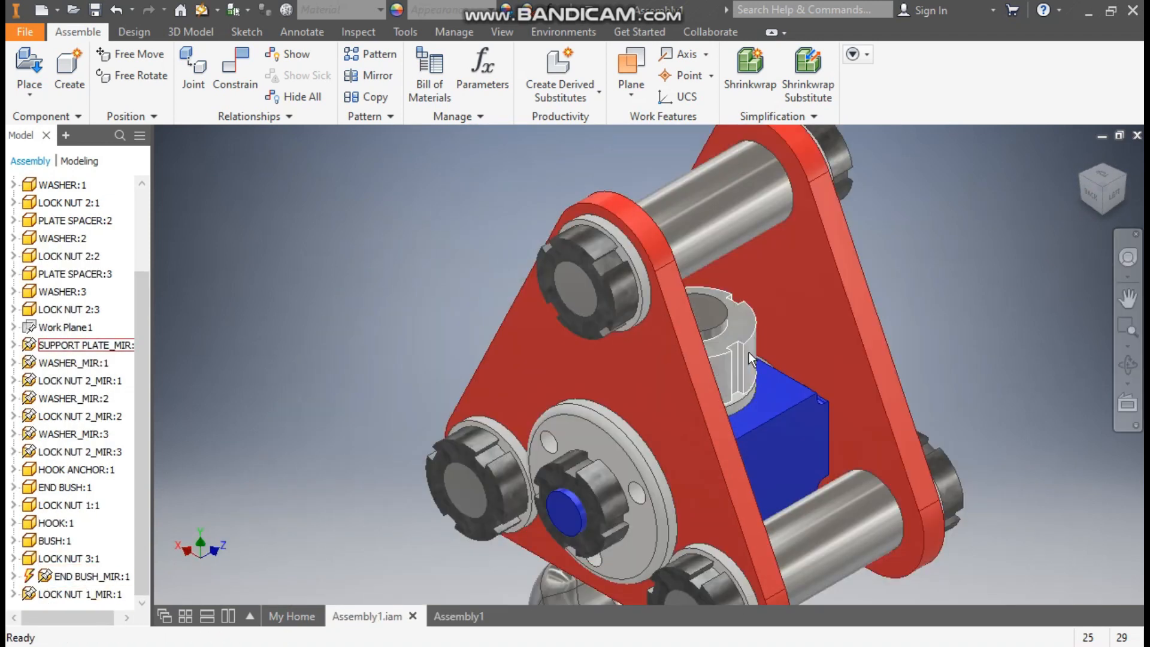
pyautogui.click(1126, 181)
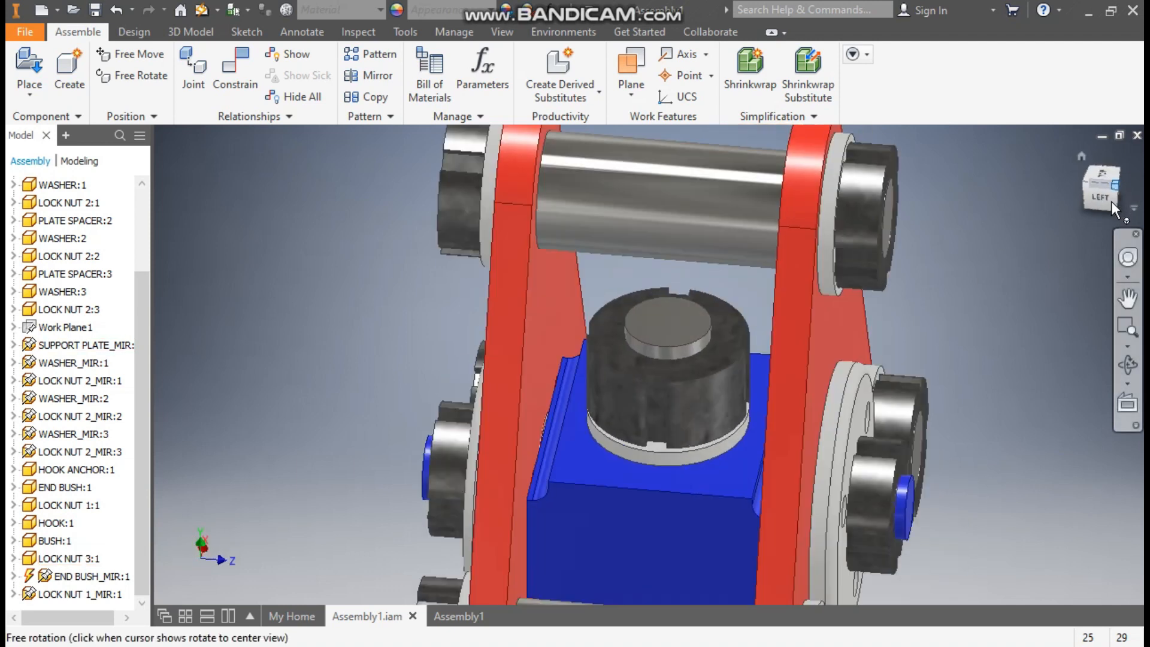
pyautogui.scroll(5, 678, 240)
pyautogui.moveTo(678, 239); pyautogui.dragTo(654, 271, button='middle')
pyautogui.scroll(-1, 654, 272)
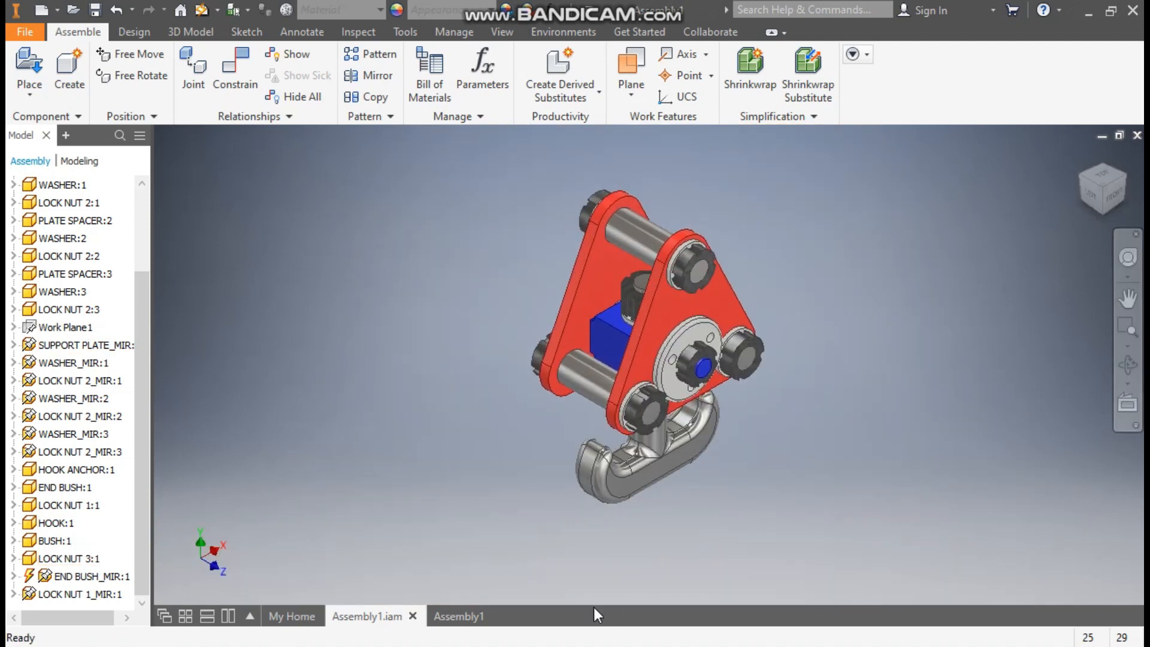
pyautogui.click(459, 615)
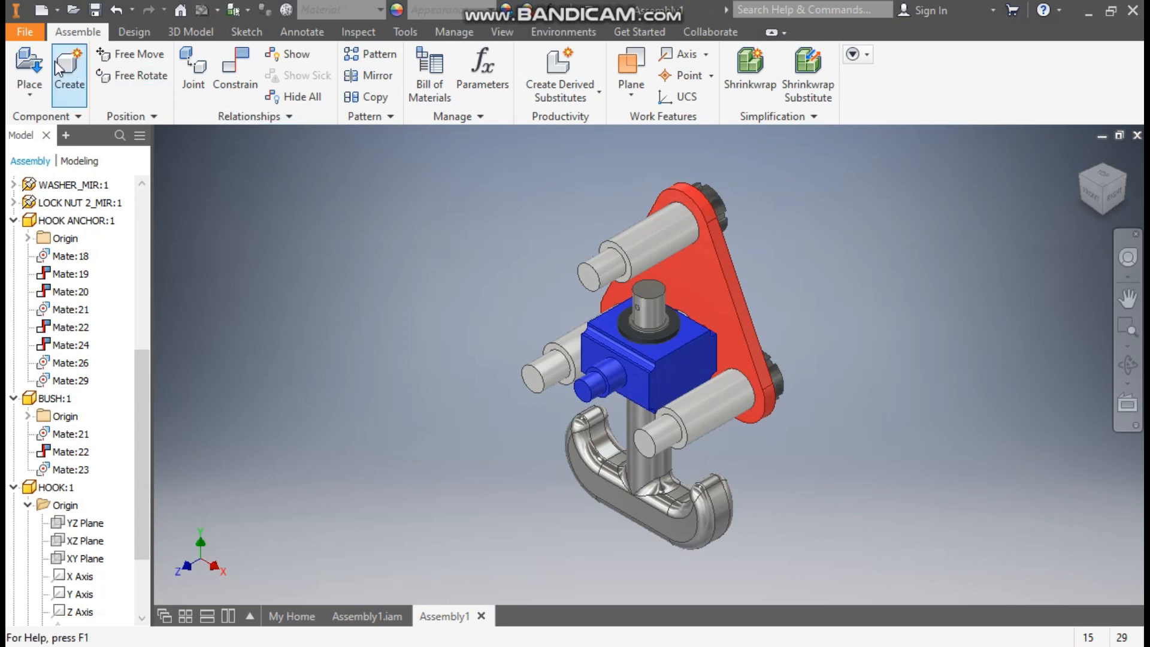
# - Place one LOCK NUT 3 part from the ASSY folder beside the hook anchor
pyautogui.click(29, 67)
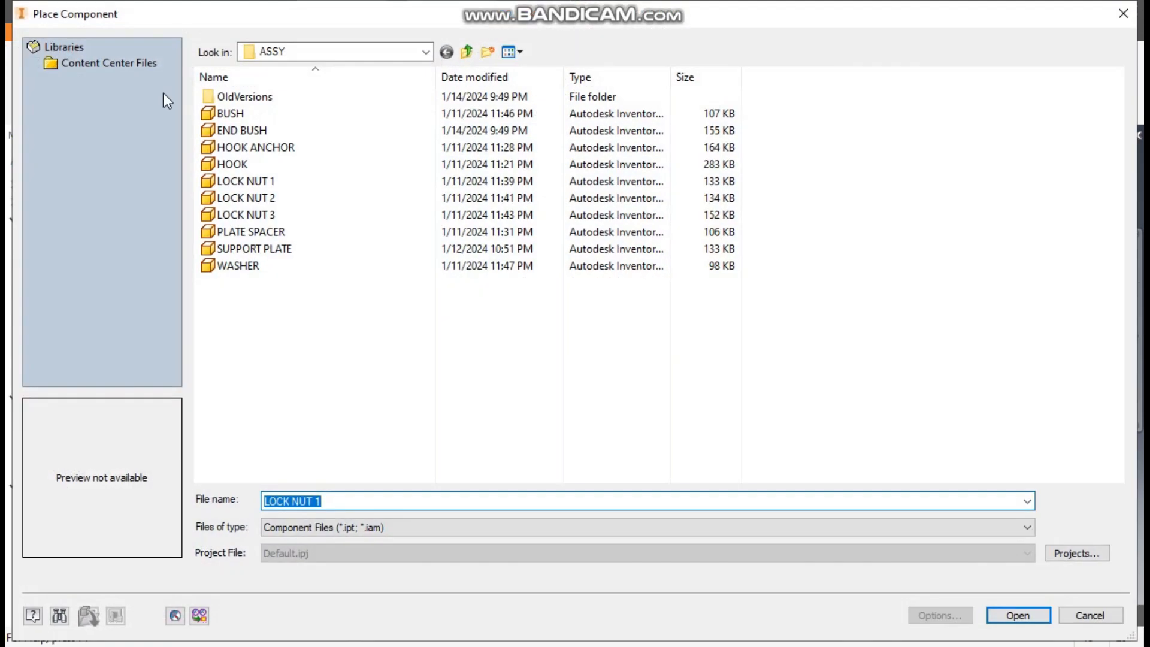
pyautogui.click(302, 217)
pyautogui.click(1017, 616)
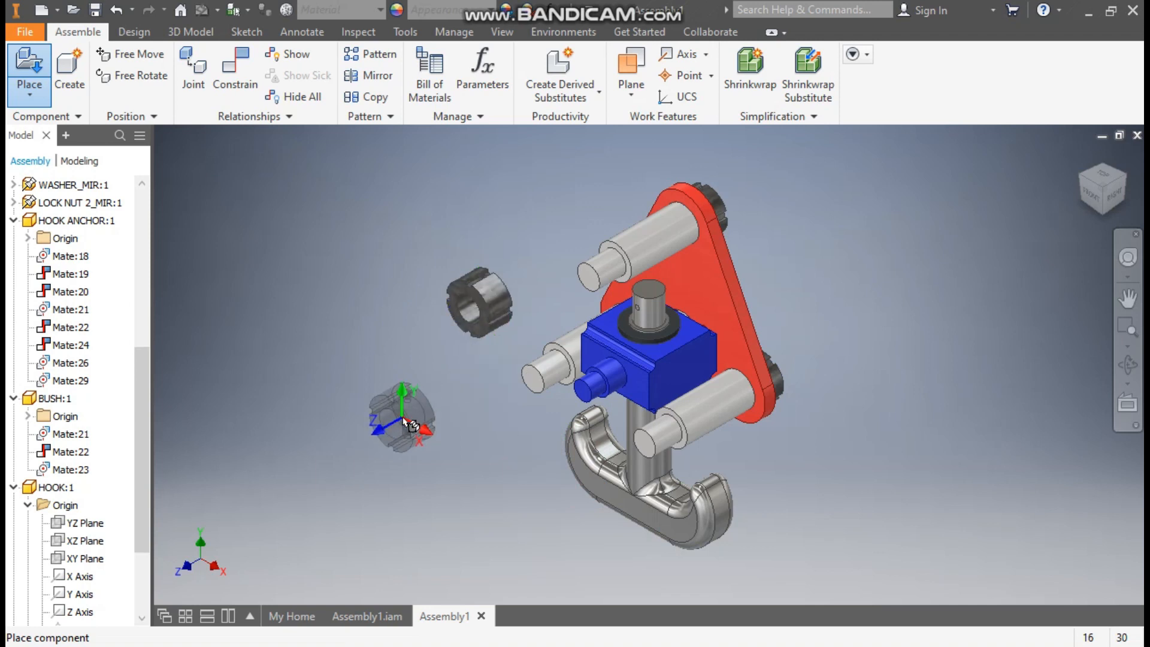
pyautogui.press('Escape')
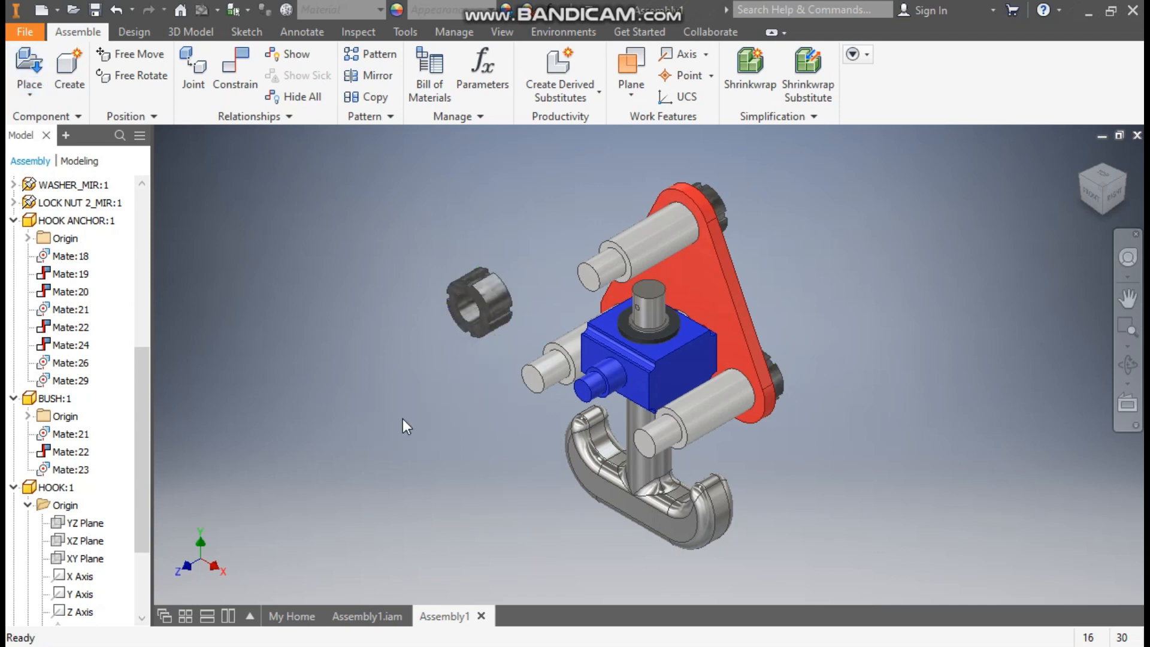
# - Mate the axis of the hook's shank to the bore axis of LOCK NUT 3 with 0 mm offset
pyautogui.scroll(-5, 481, 304)
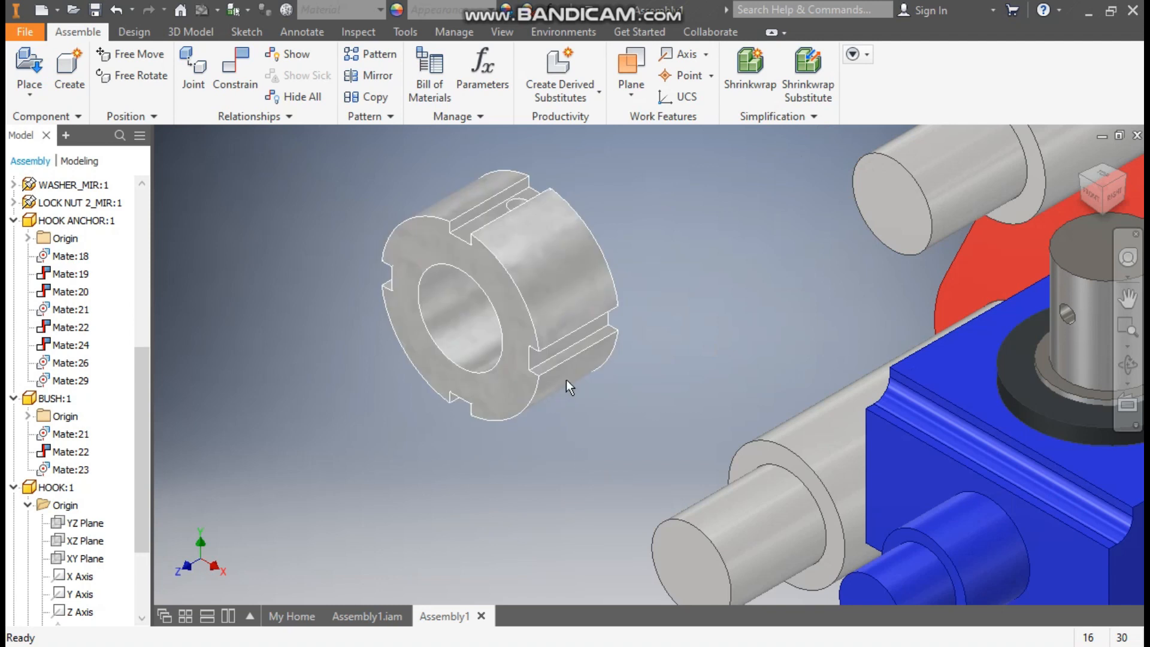
pyautogui.scroll(-5, 534, 173)
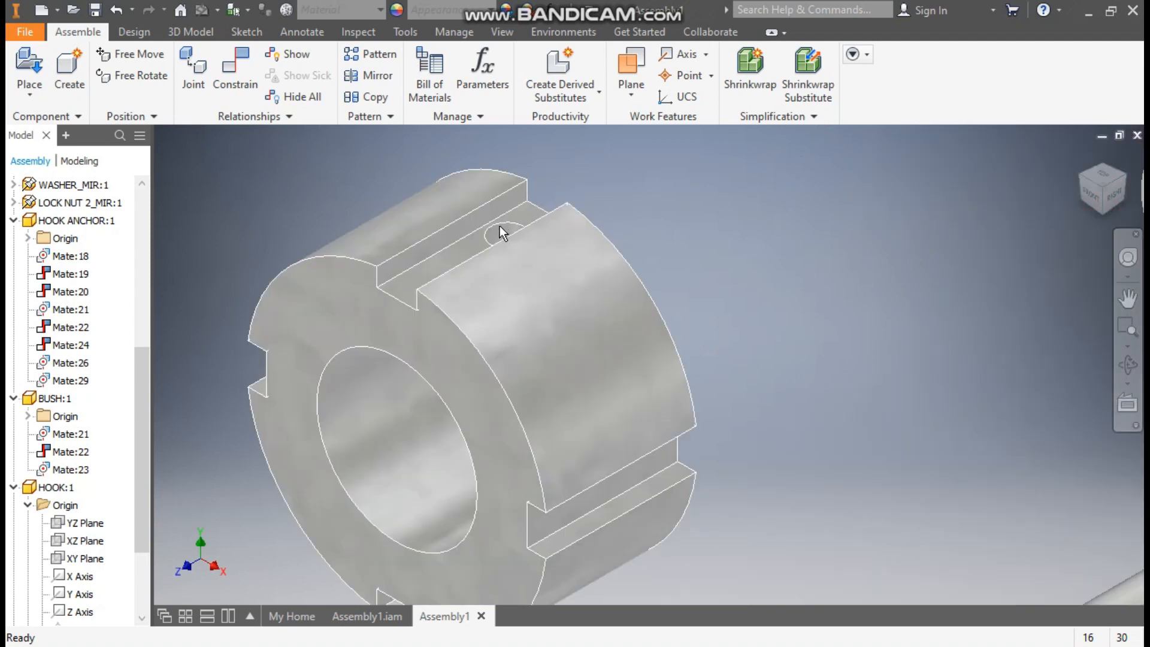
pyautogui.scroll(5, 490, 245)
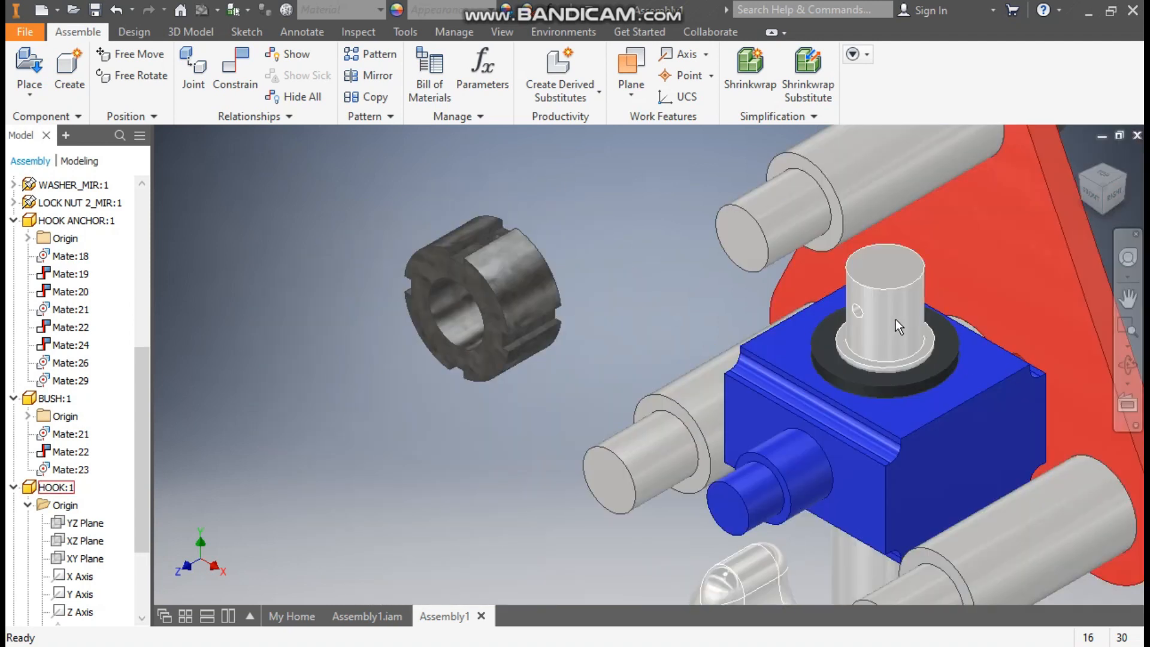
pyautogui.scroll(-3, 820, 317)
pyautogui.scroll(3, 829, 318)
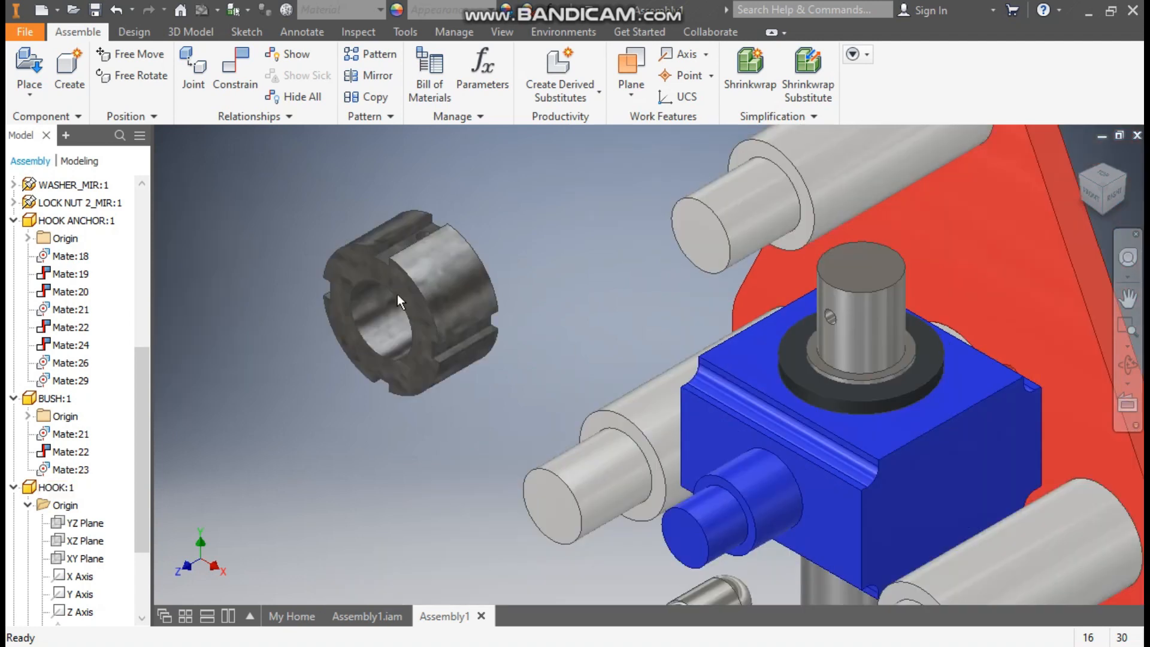
pyautogui.click(232, 76)
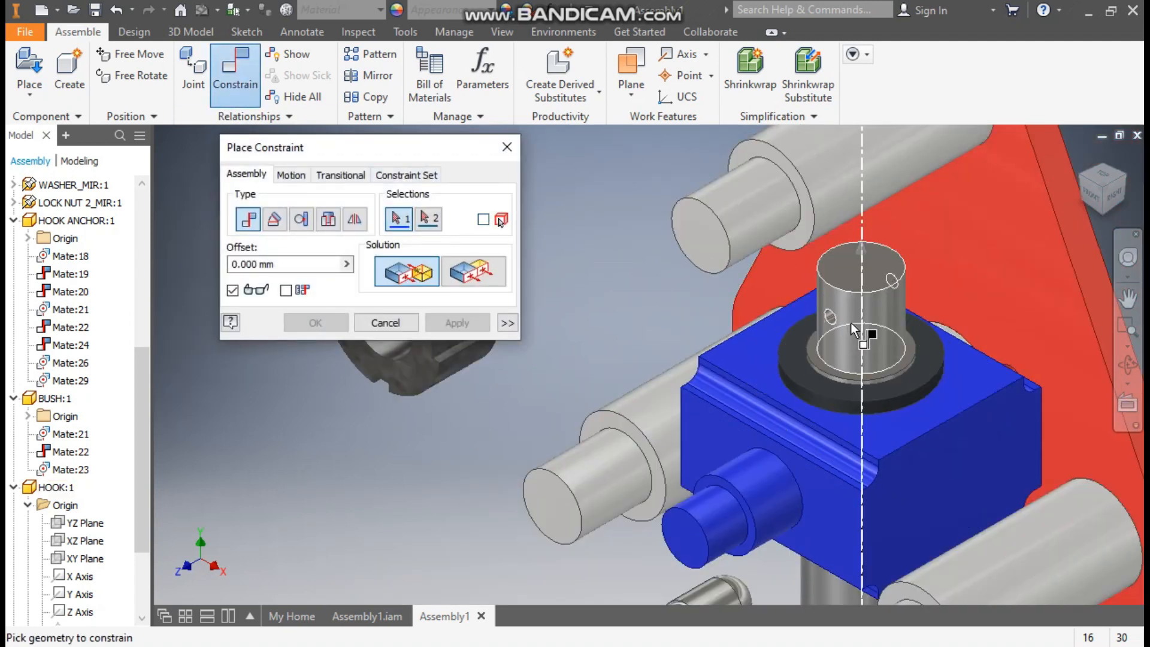
pyautogui.click(866, 322)
pyautogui.moveTo(734, 364); pyautogui.dragTo(951, 380, button='middle')
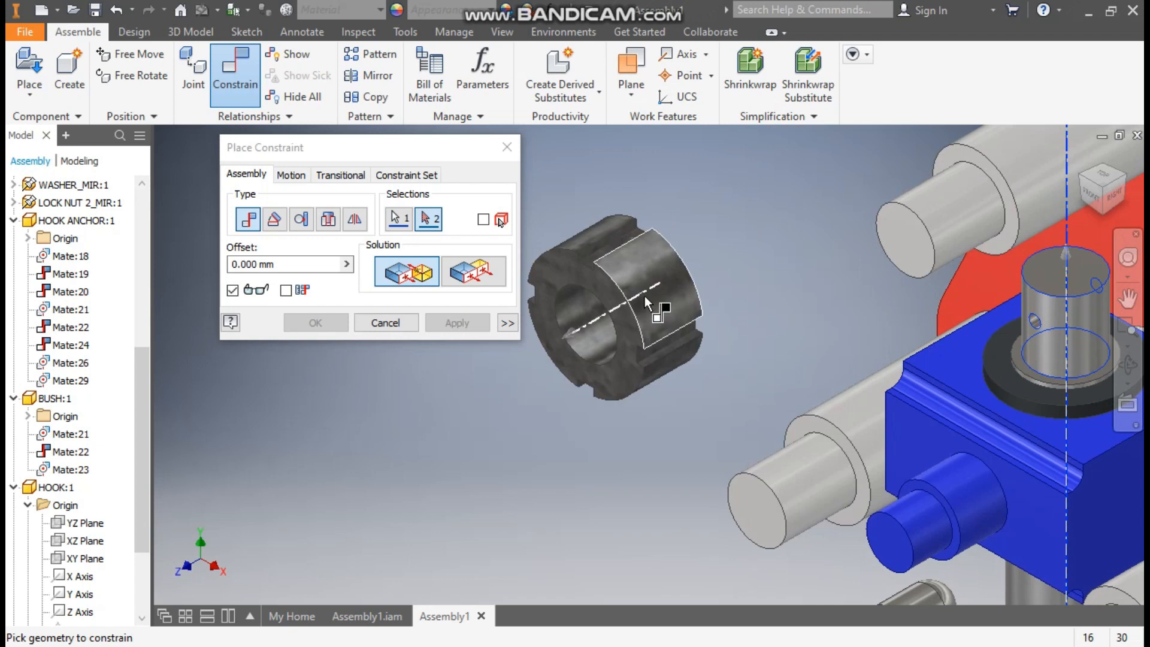
pyautogui.click(606, 339)
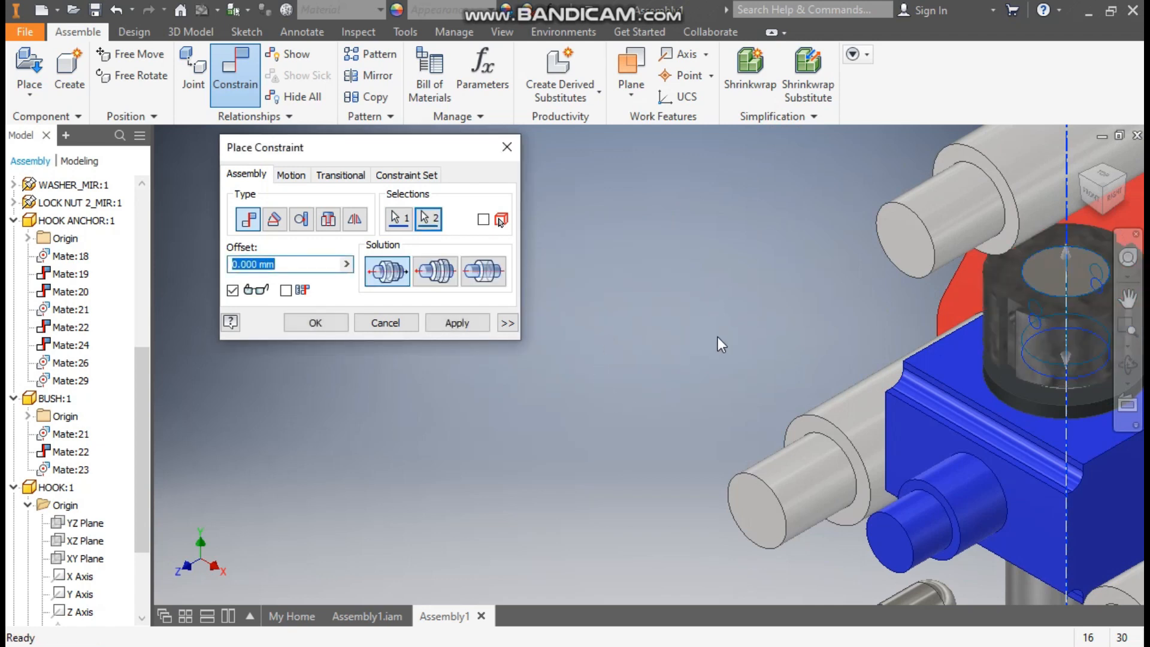
pyautogui.moveTo(718, 337); pyautogui.dragTo(488, 345, button='middle')
pyautogui.scroll(5, 904, 323)
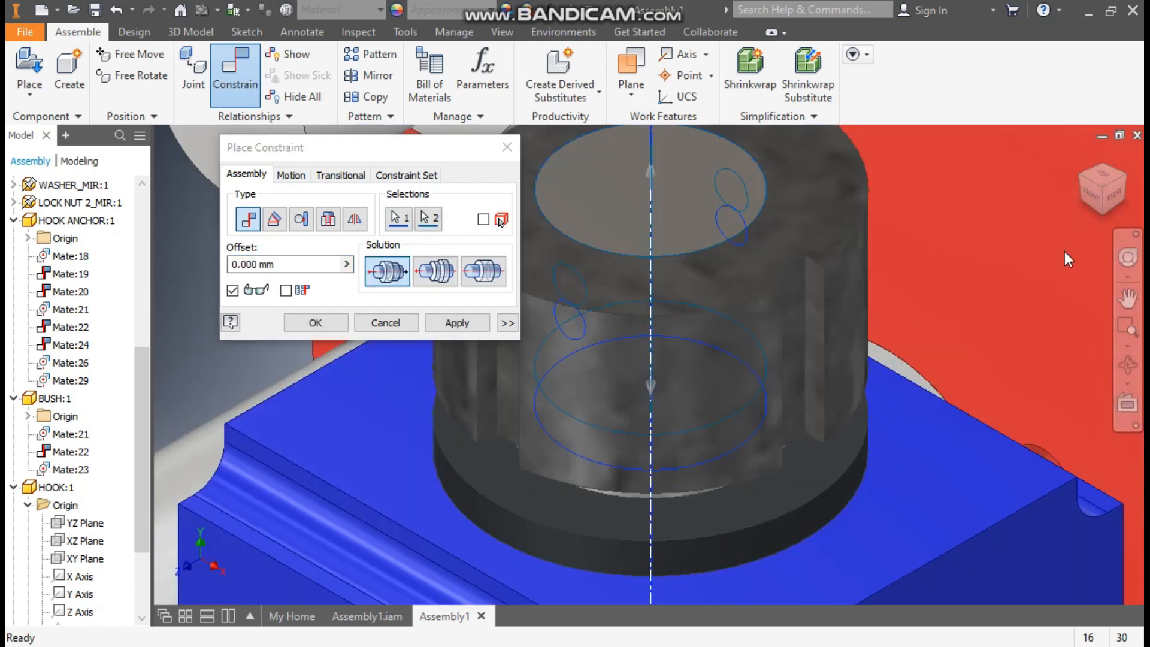
pyautogui.click(1085, 196)
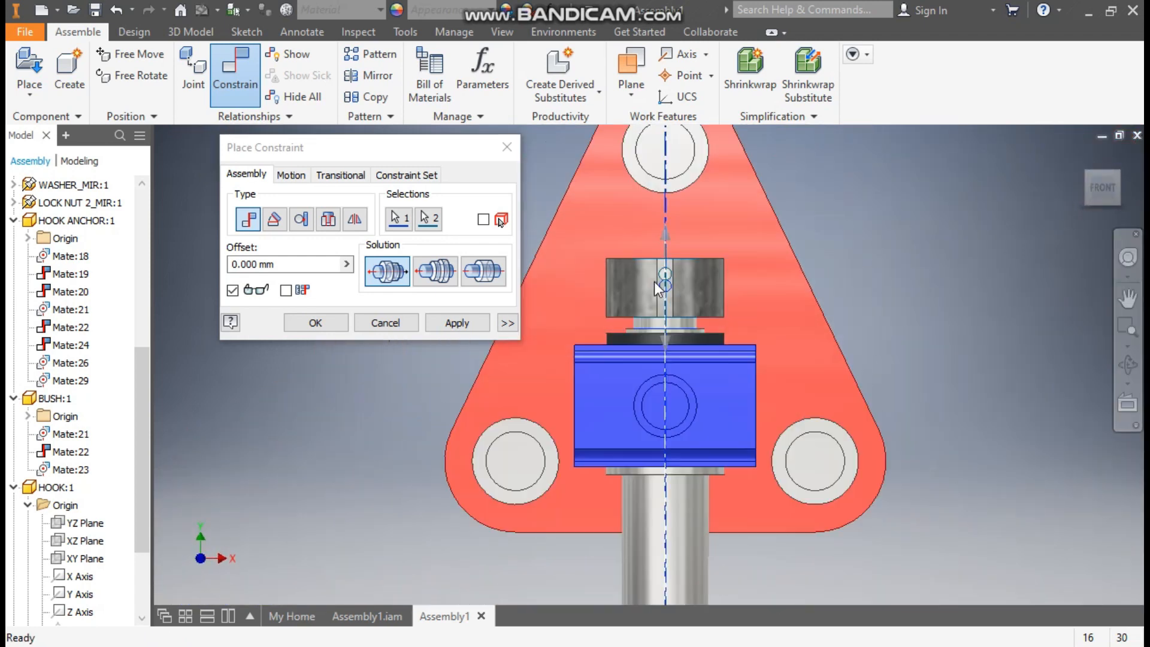
pyautogui.scroll(5, 654, 282)
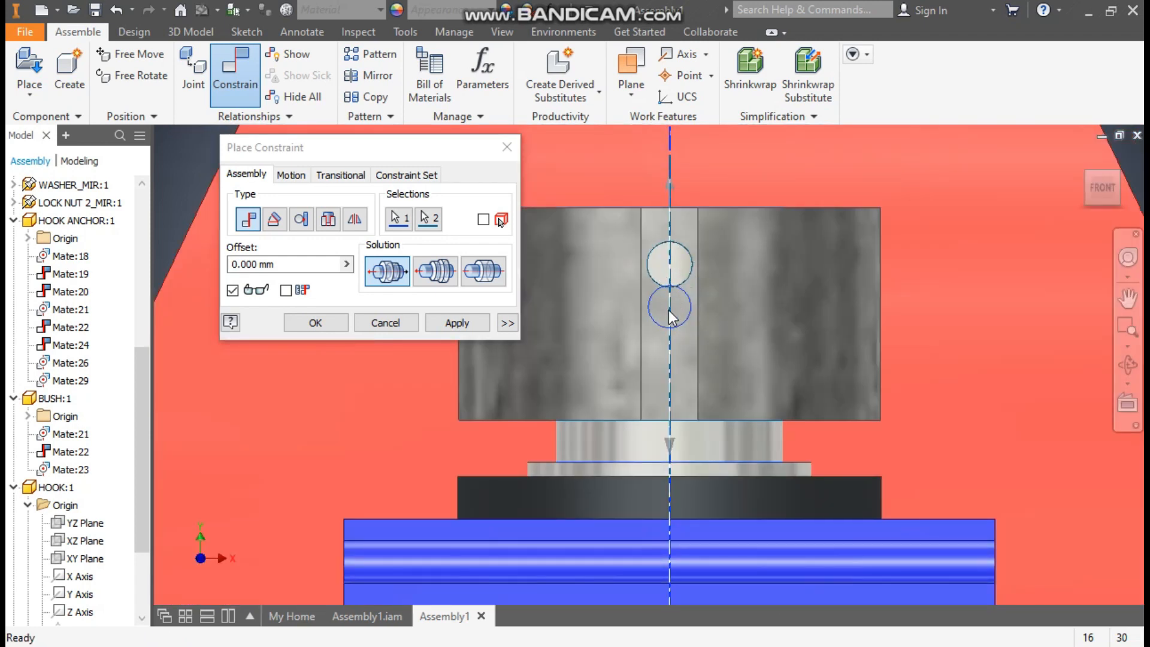
pyautogui.click(477, 324)
pyautogui.click(507, 146)
# - Raise LOCK NUT 3 along the hook's shank until the shank's cross hole is exposed below it
pyautogui.moveTo(808, 367); pyautogui.dragTo(801, 208)
pyautogui.scroll(5, 813, 331)
pyautogui.moveTo(813, 354); pyautogui.dragTo(775, 417, button='middle')
pyautogui.click(924, 211)
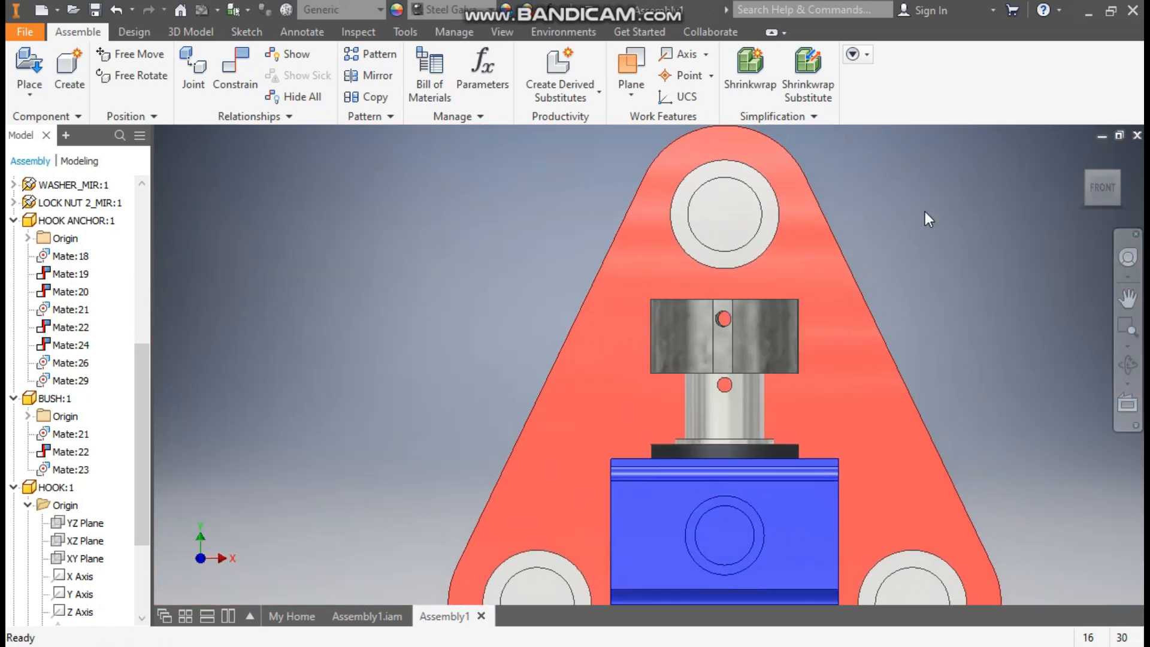
# - Mate the axis of the radial hole in LOCK NUT 3 to the cross hole axis of the hook's shank with 0 mm offset
pyautogui.click(239, 87)
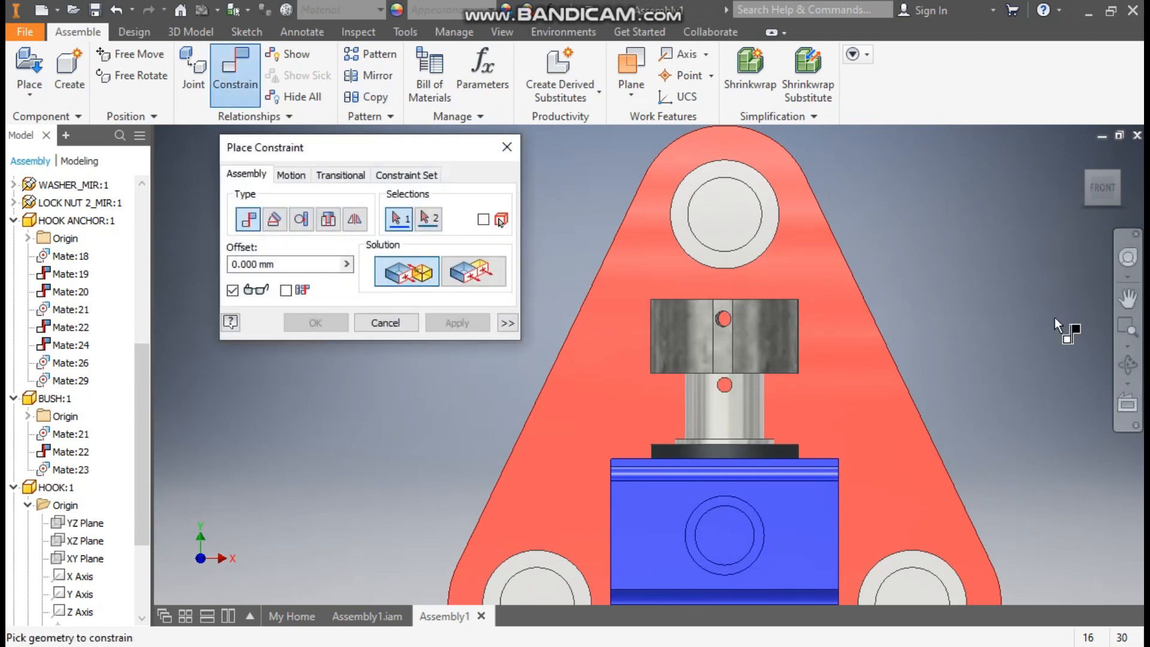
pyautogui.click(1111, 172)
pyautogui.scroll(-2, 634, 296)
pyautogui.scroll(-3, 623, 221)
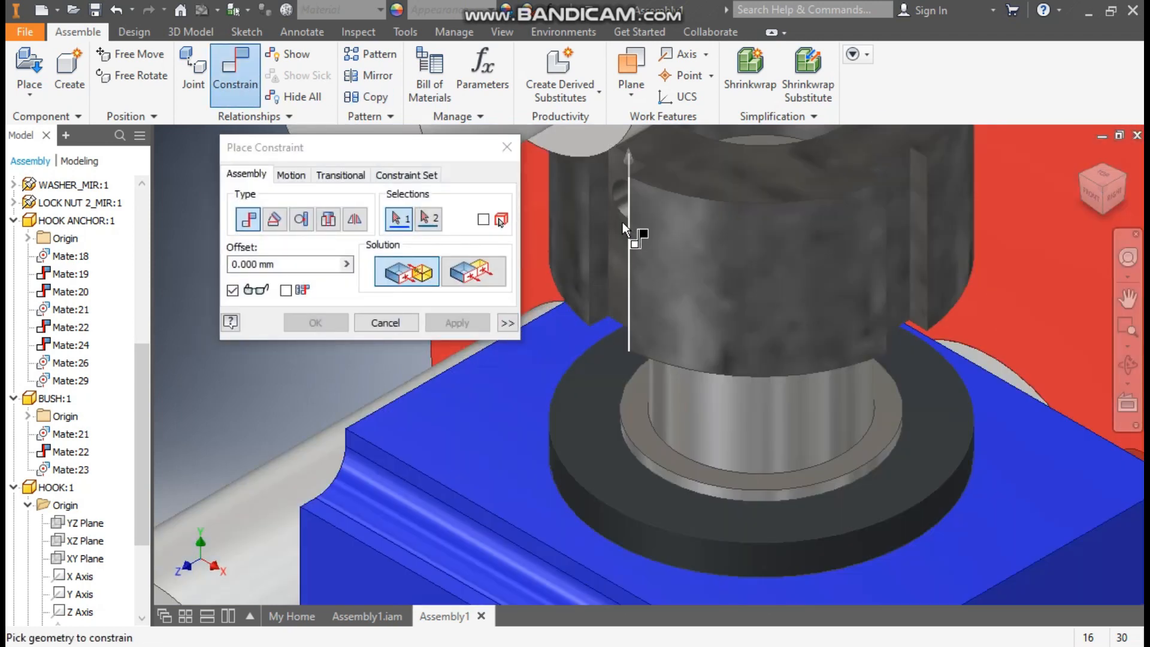
pyautogui.scroll(-3, 627, 188)
pyautogui.click(624, 189)
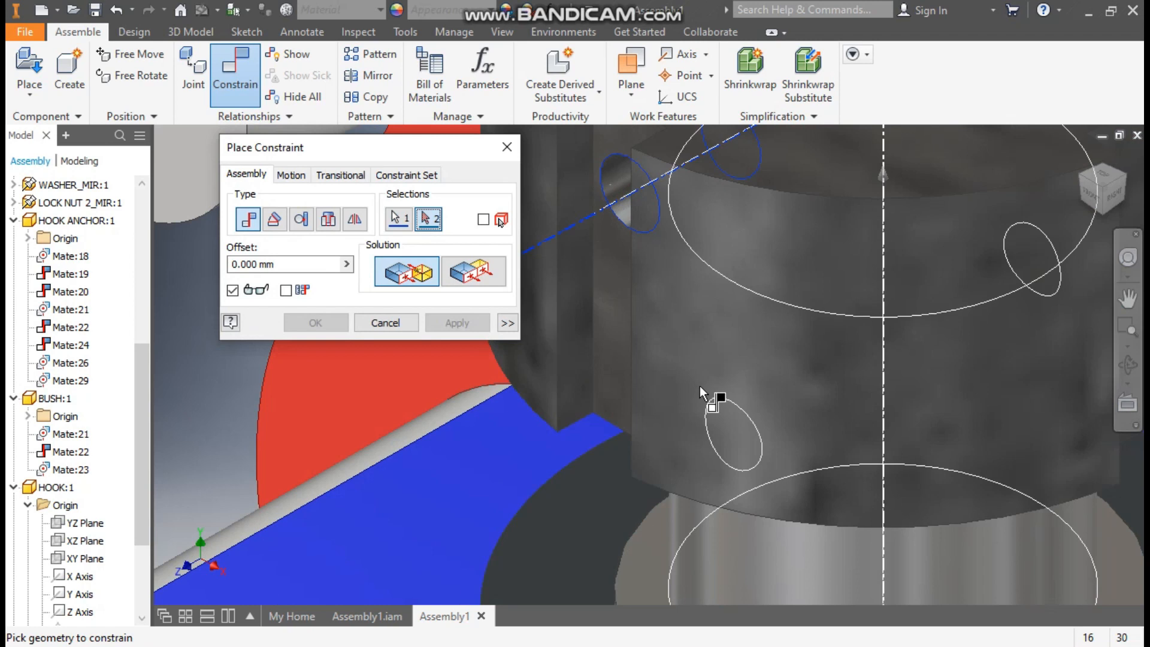
pyautogui.keyDown('shift'); pyautogui.moveTo(912, 394); pyautogui.dragTo(757, 246, button='middle'); pyautogui.keyUp('shift')
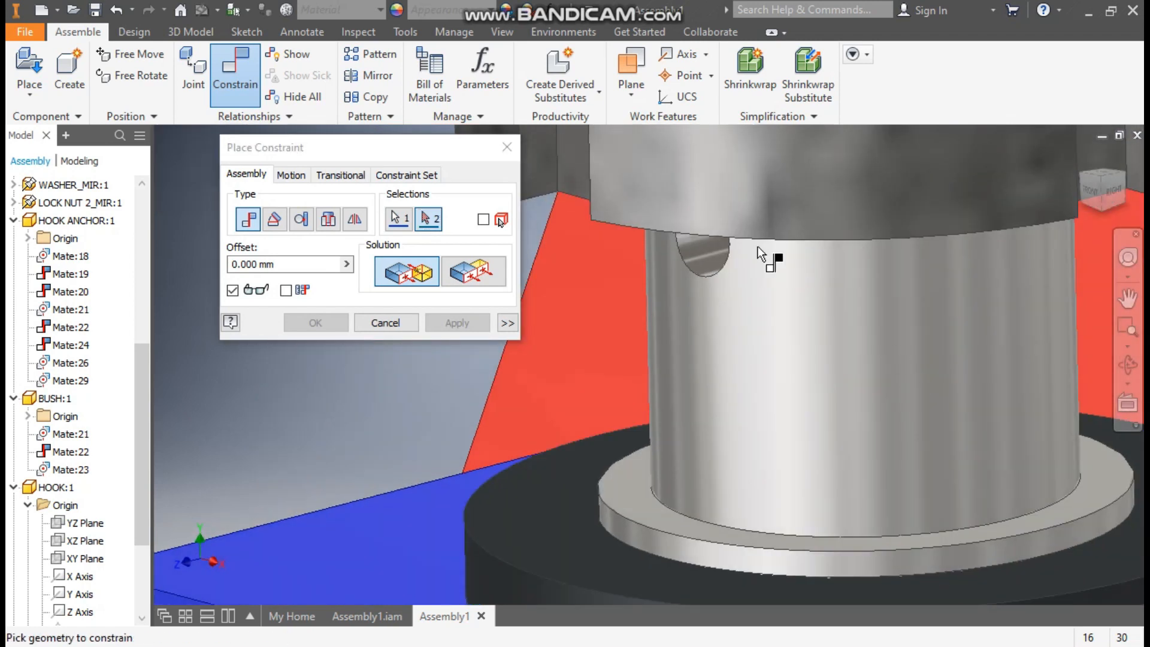
pyautogui.scroll(-2, 718, 248)
pyautogui.click(717, 248)
pyautogui.scroll(3, 707, 263)
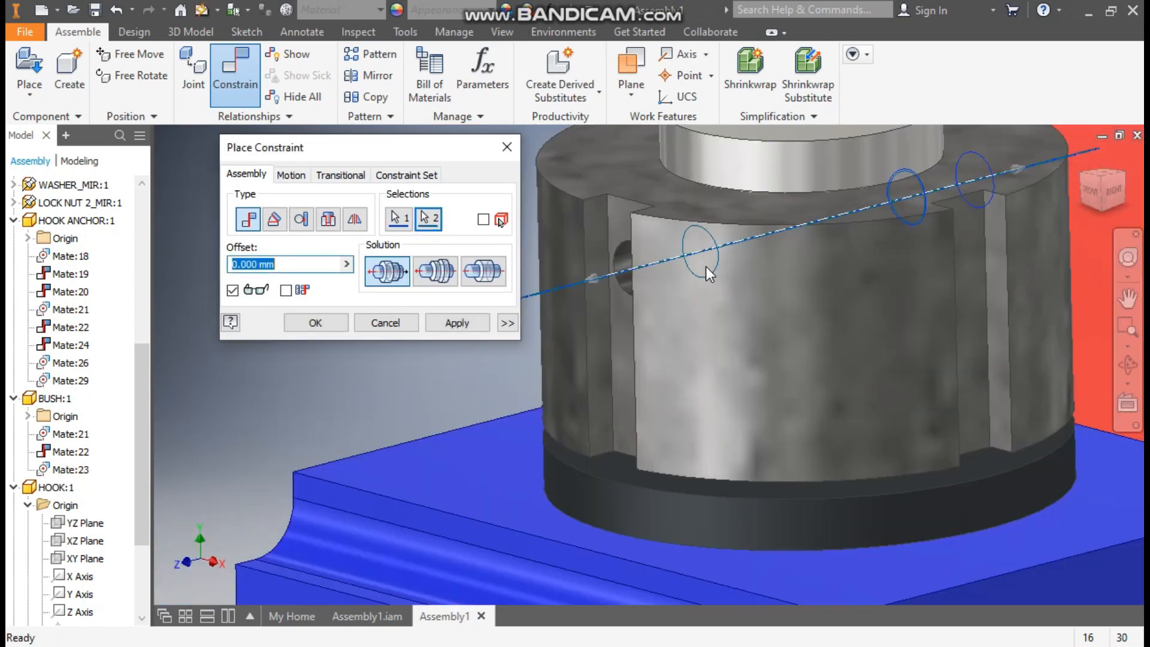
pyautogui.click(449, 327)
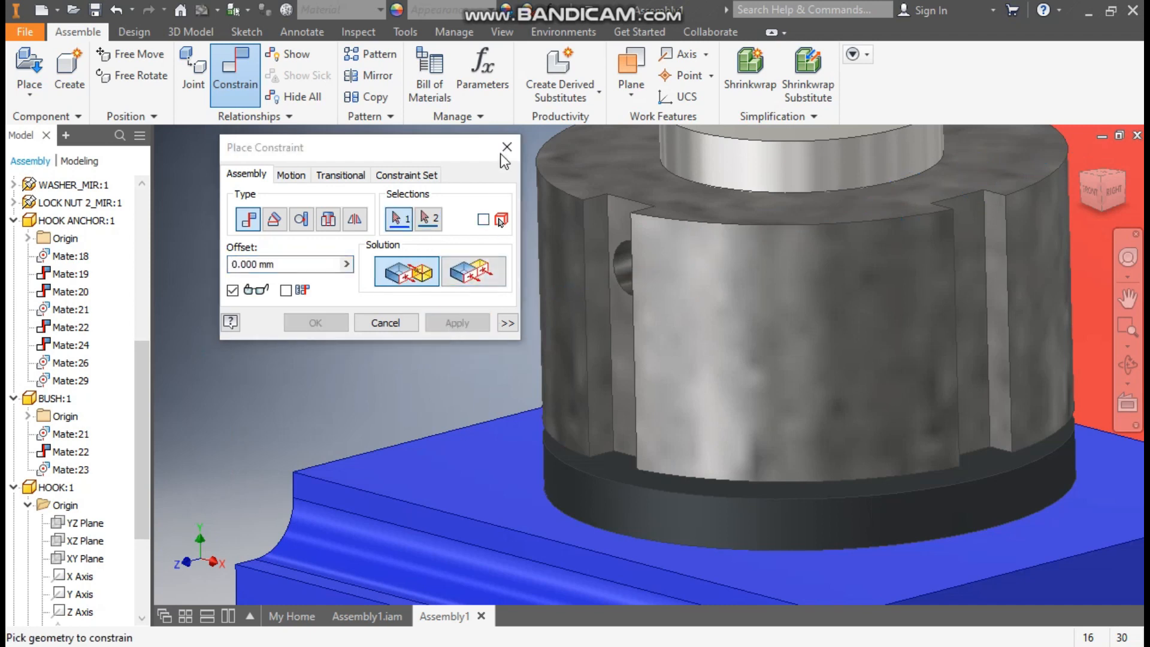
pyautogui.click(506, 147)
pyautogui.scroll(5, 599, 252)
pyautogui.click(608, 257)
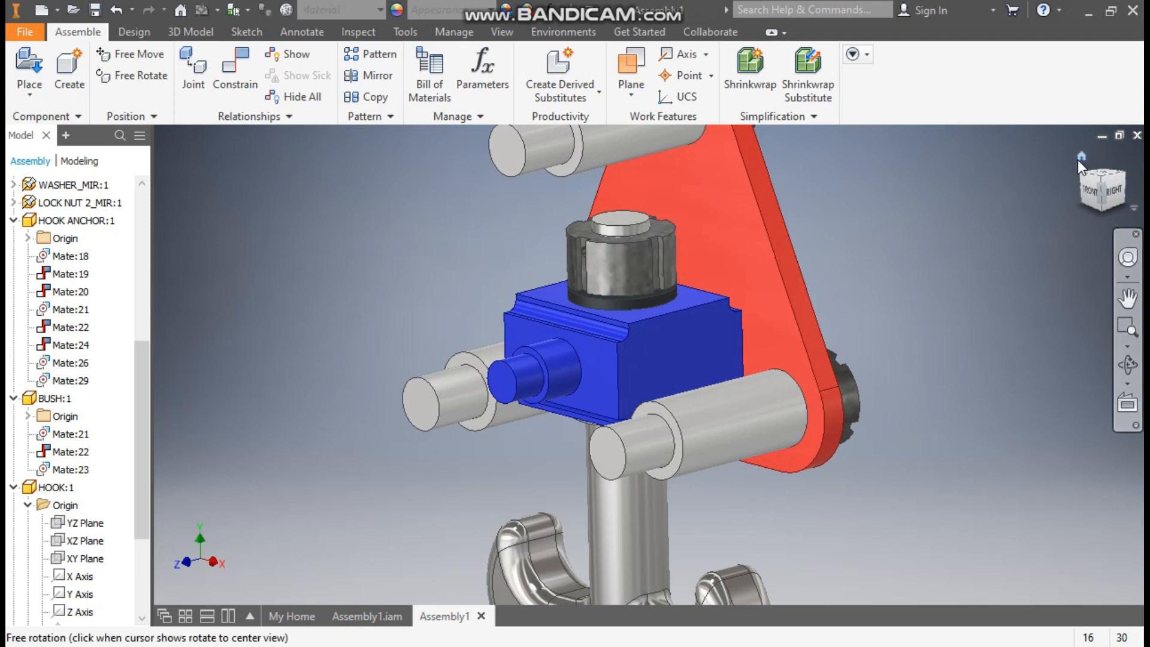
# - Make the XZ origin plane of PLATE SPACER:2 visible at the middle of the spacer
pyautogui.click(1078, 160)
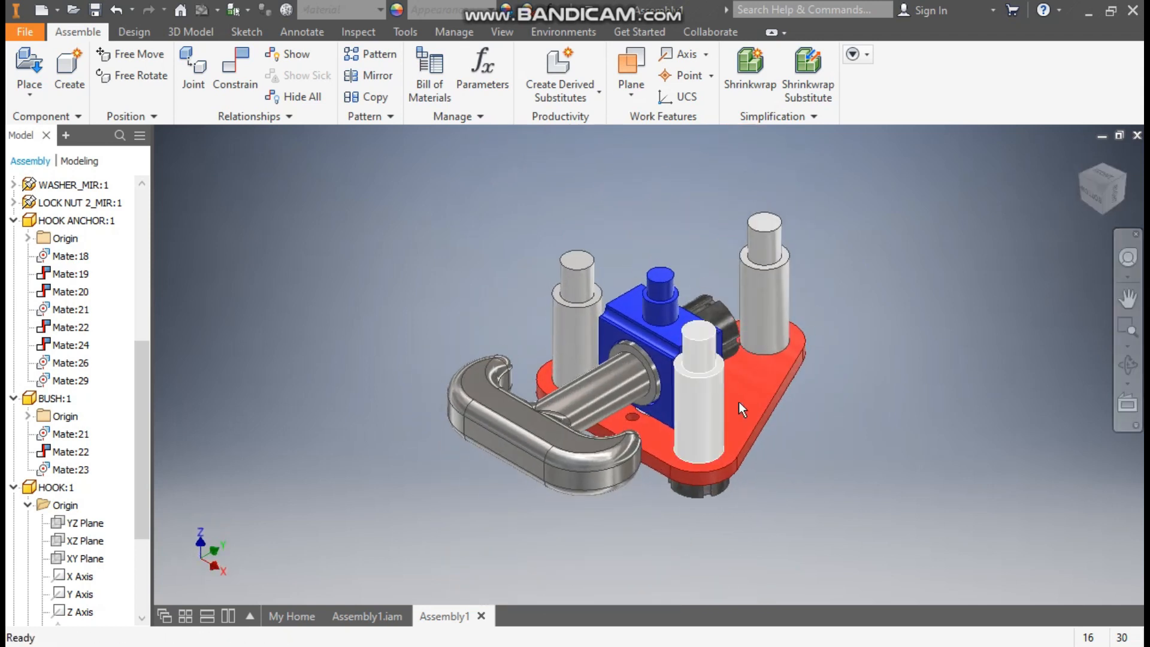
pyautogui.keyDown('shift'); pyautogui.moveTo(915, 465); pyautogui.dragTo(703, 512, button='middle'); pyautogui.keyUp('shift')
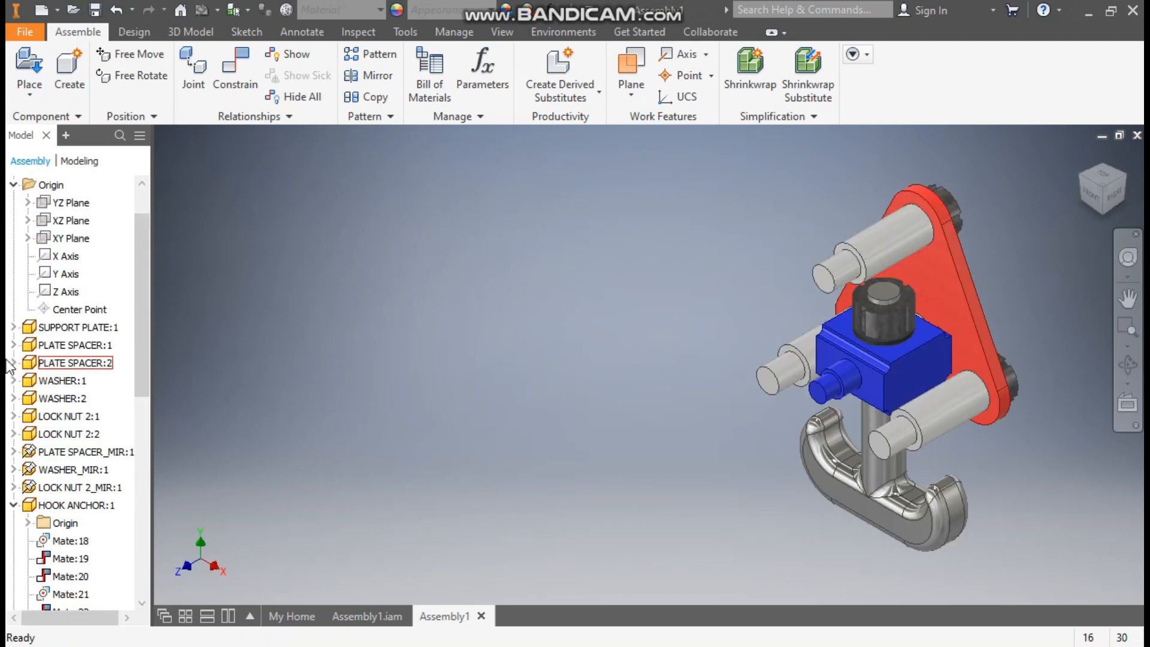
pyautogui.click(13, 363)
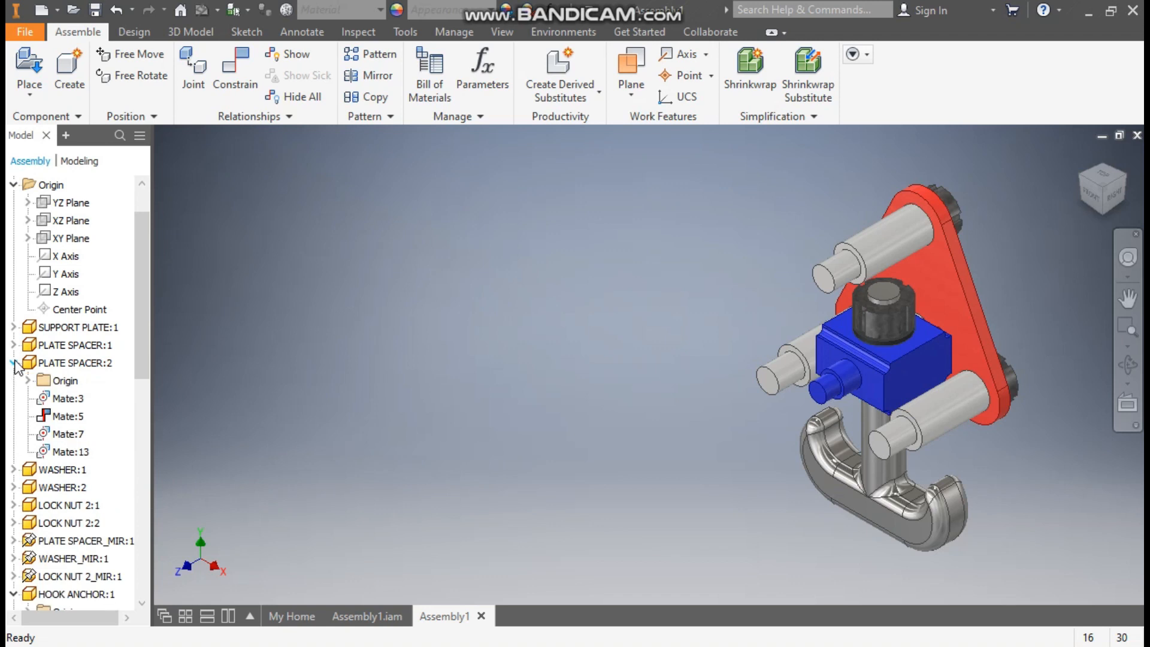
pyautogui.click(28, 381)
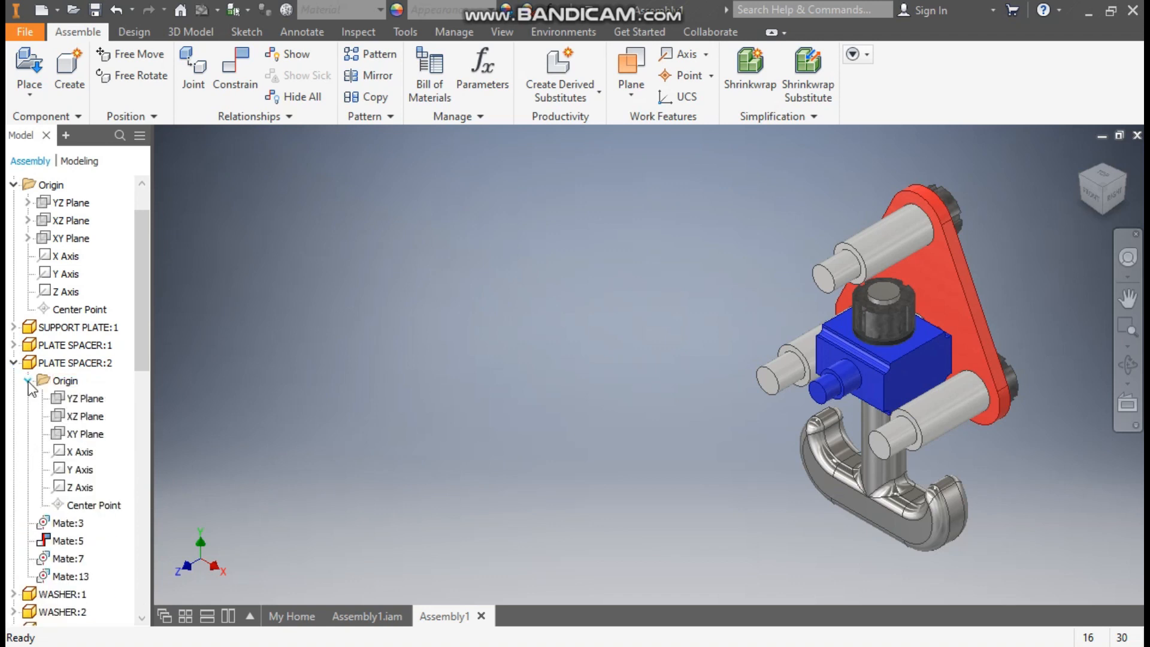
pyautogui.click(84, 418)
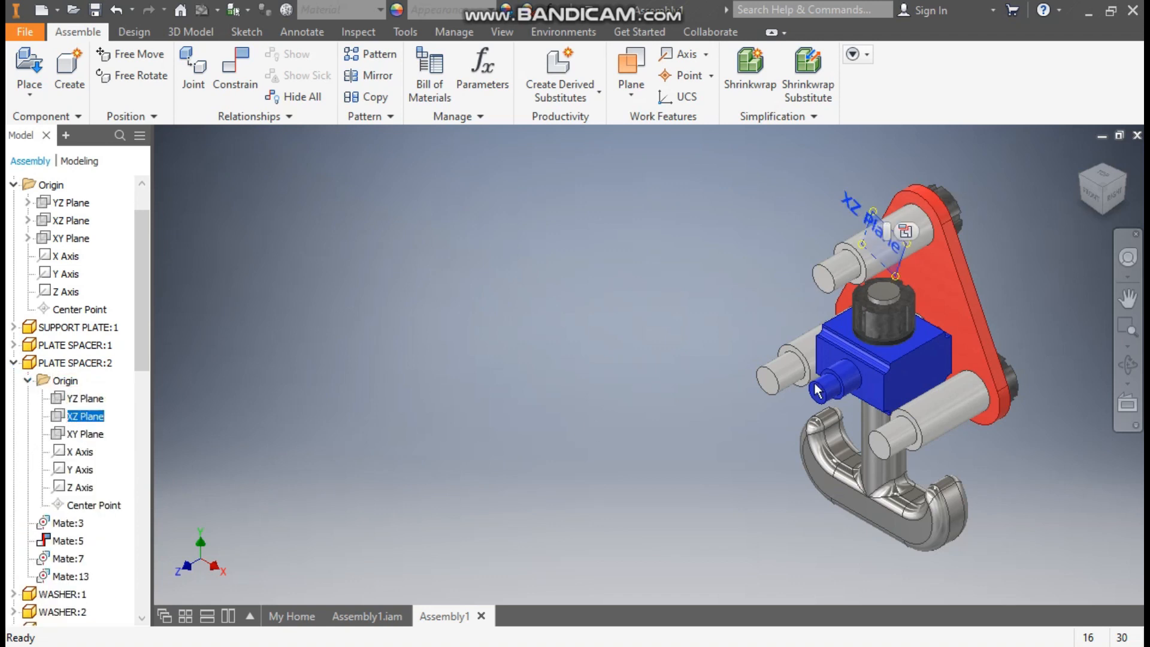
pyautogui.click(1117, 199)
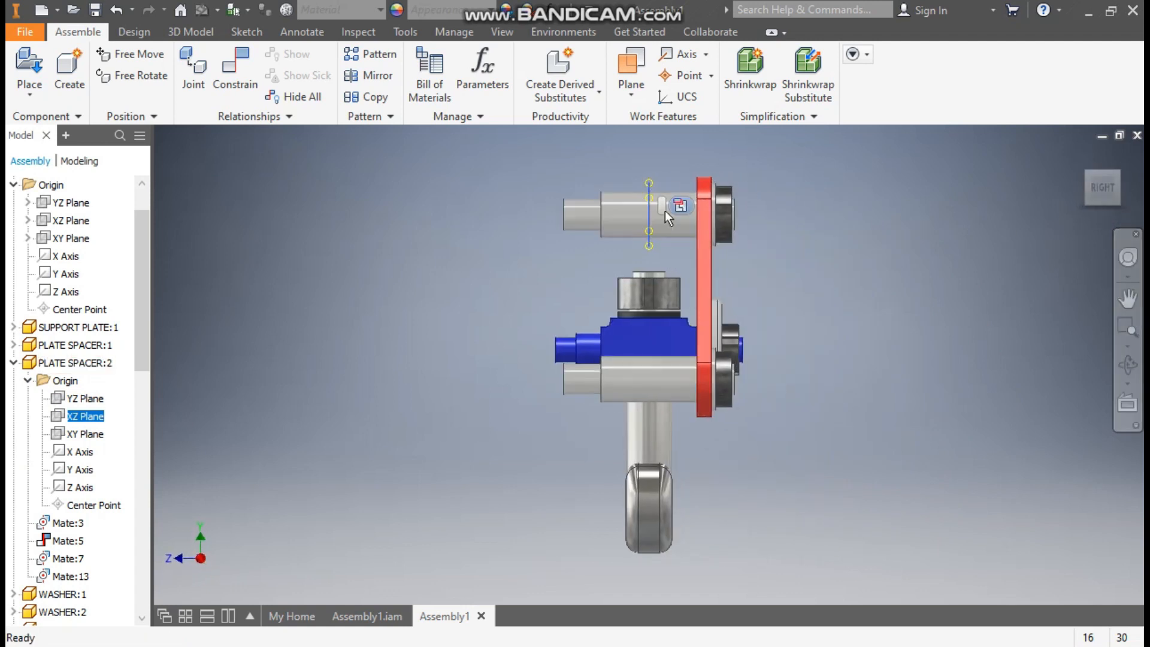
pyautogui.click(175, 411)
pyautogui.click(90, 417)
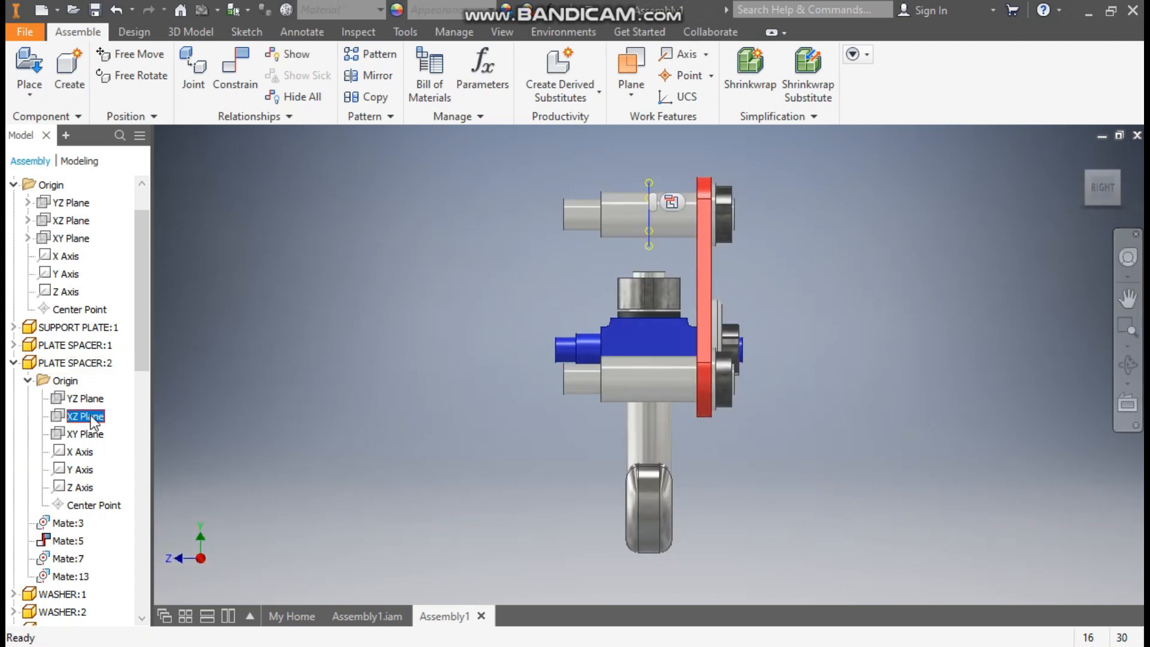
pyautogui.rightClick(92, 419)
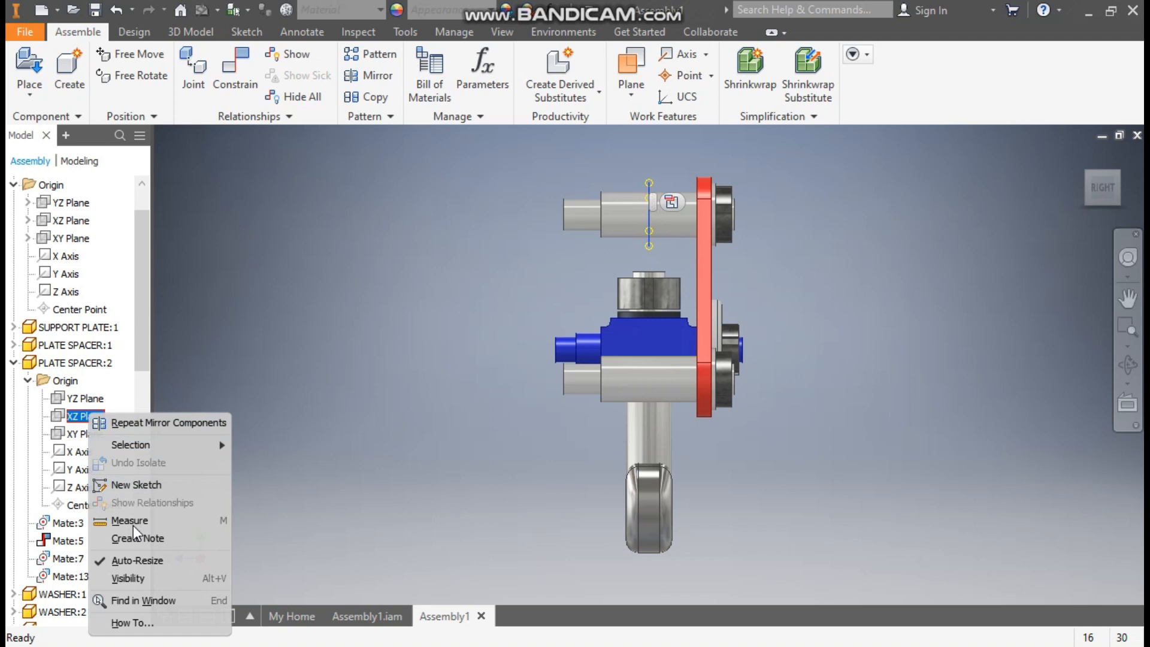
pyautogui.click(128, 578)
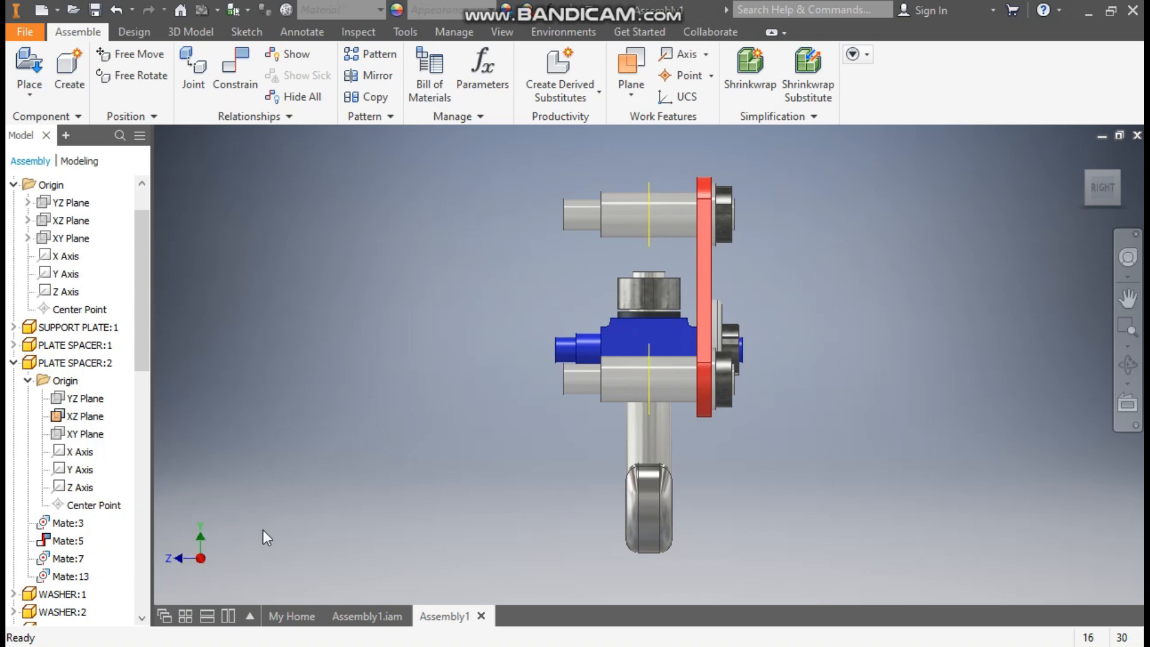
# - Start a component mirror with the support plate, its upper lock nut and washer, and the end bush selected
pyautogui.click(1088, 171)
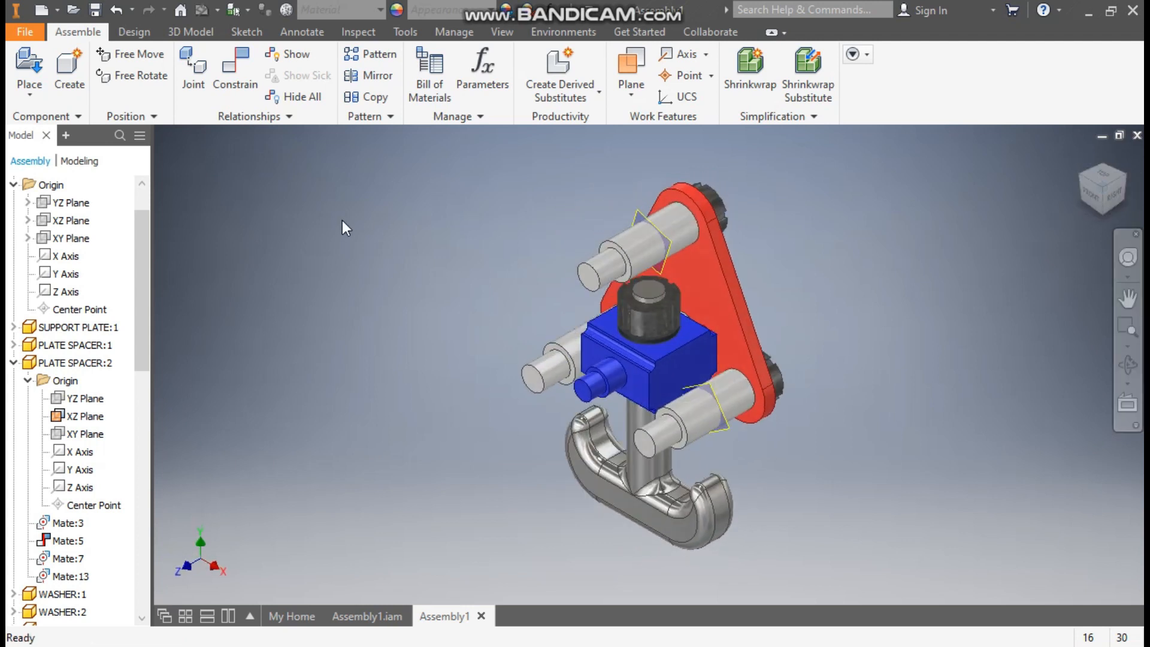
pyautogui.click(371, 75)
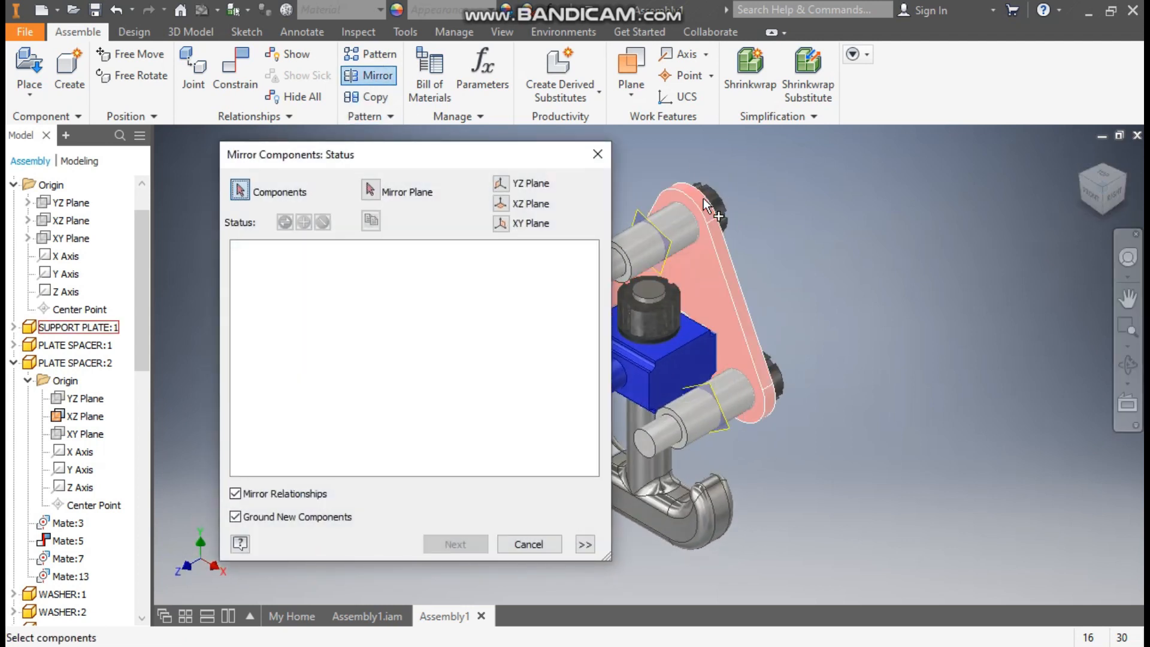
pyautogui.click(720, 196)
pyautogui.click(720, 198)
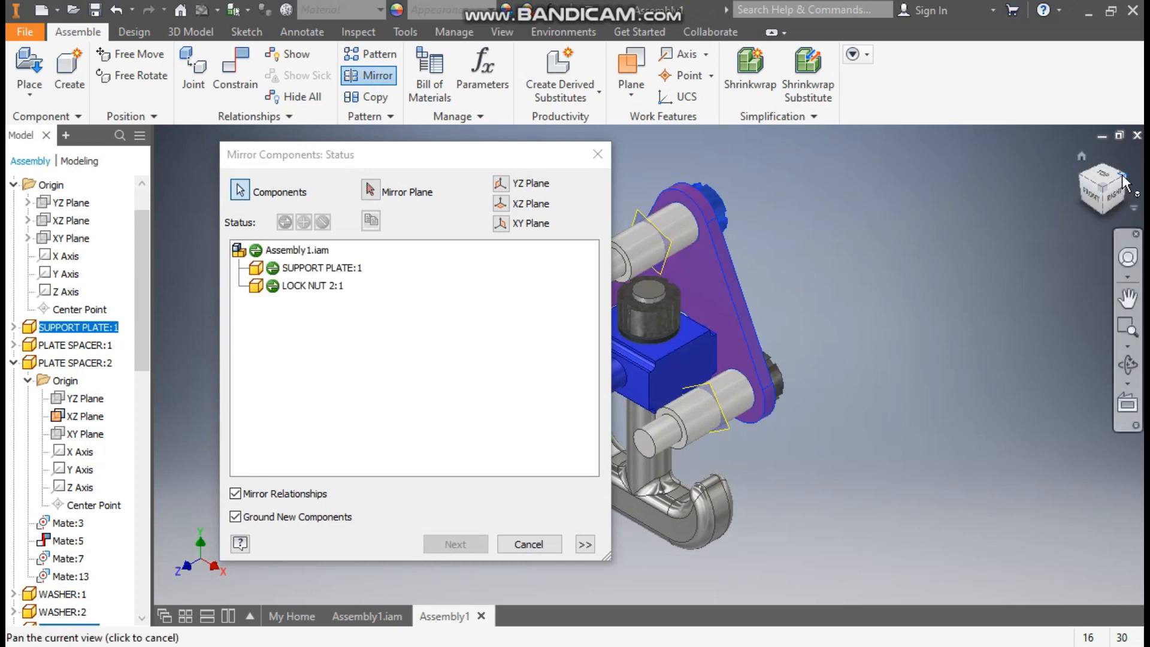
pyautogui.click(1116, 192)
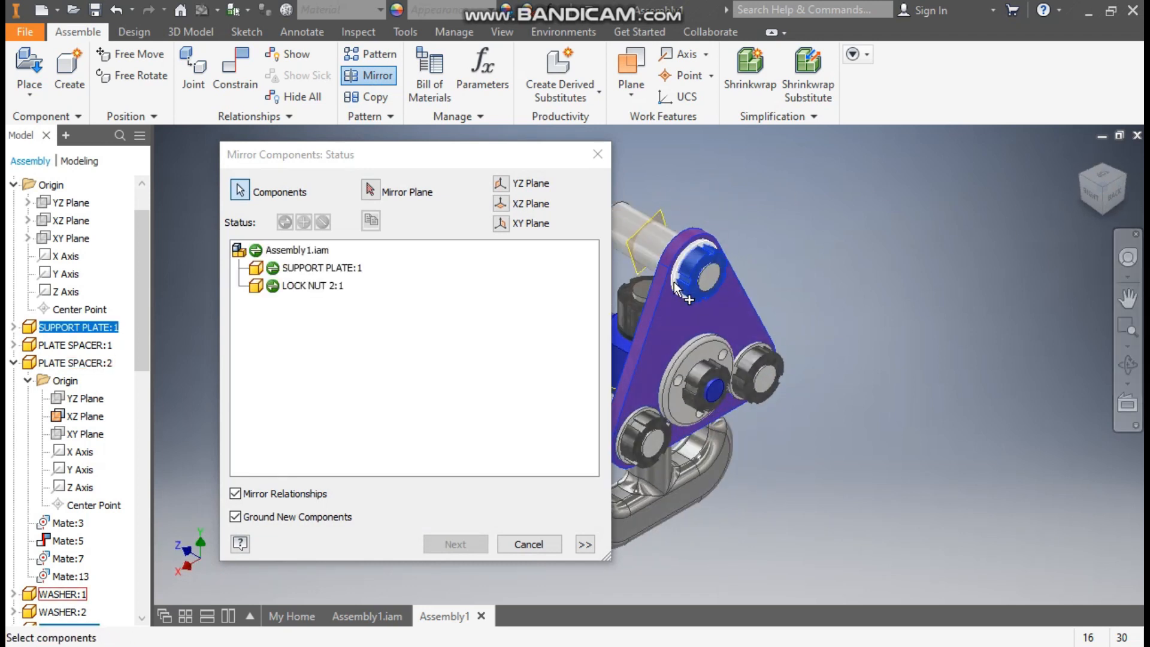
pyautogui.click(677, 341)
pyautogui.click(678, 369)
# - Add the lock nuts and washers of both lower spacers and the central LOCK NUT 1 to the mirror selection
pyautogui.scroll(-4, 698, 380)
pyautogui.moveTo(719, 389); pyautogui.dragTo(968, 337, button='middle')
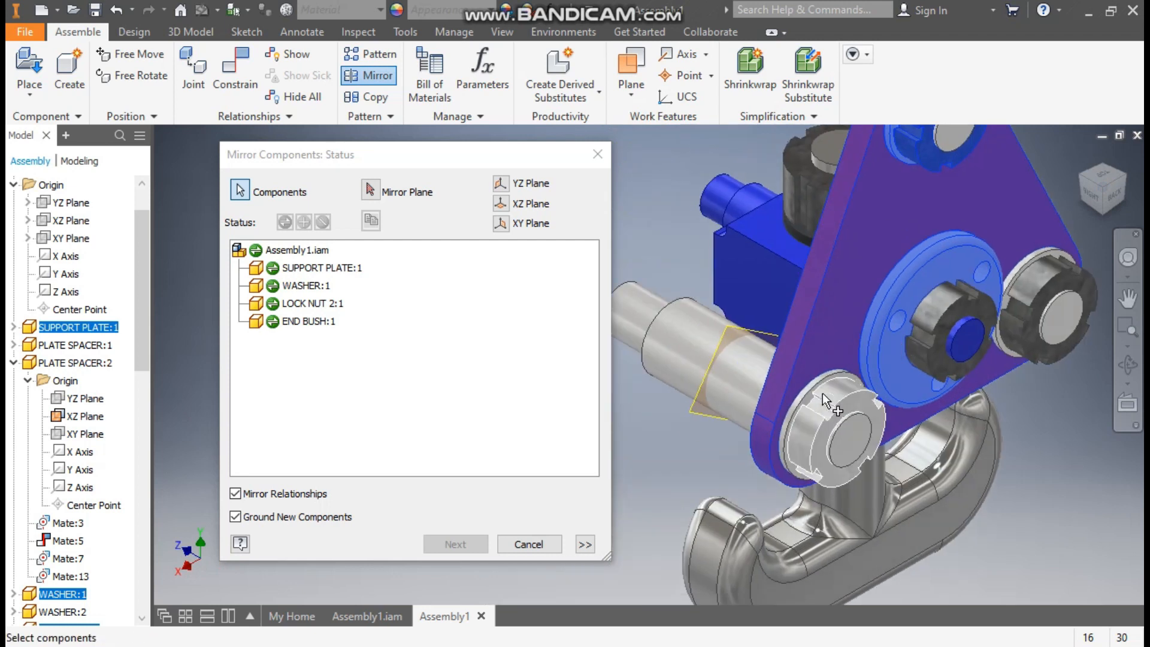
pyautogui.click(822, 394)
pyautogui.click(815, 396)
pyautogui.click(1048, 256)
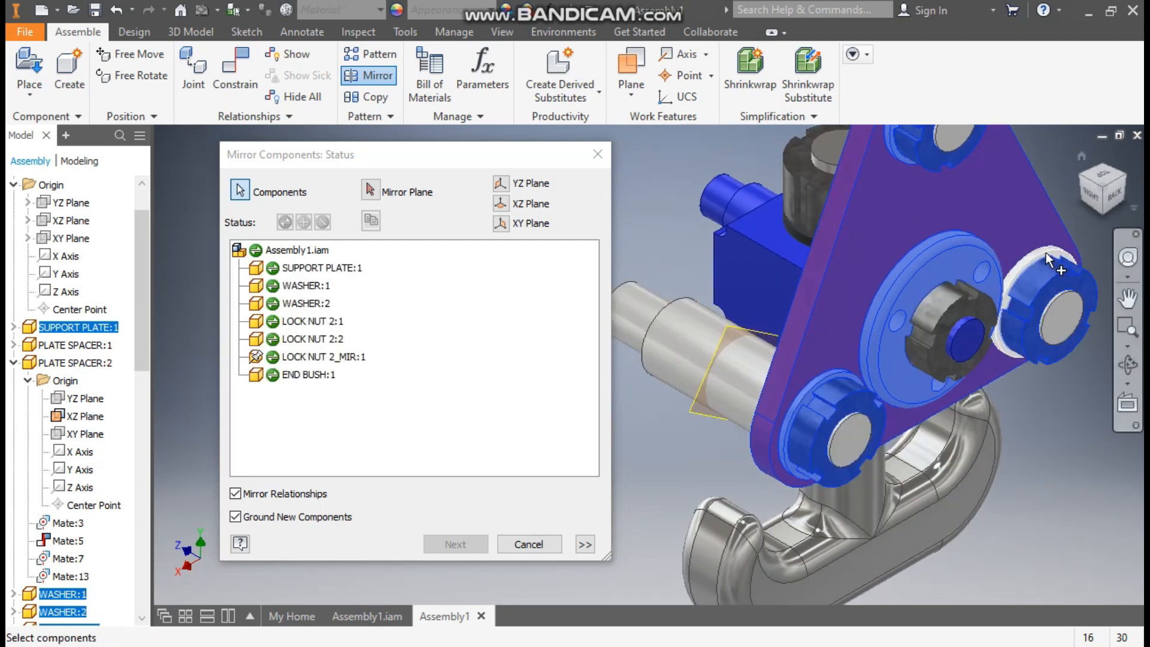
pyautogui.moveTo(1076, 272); pyautogui.dragTo(1037, 338, button='middle')
pyautogui.scroll(1, 1091, 277)
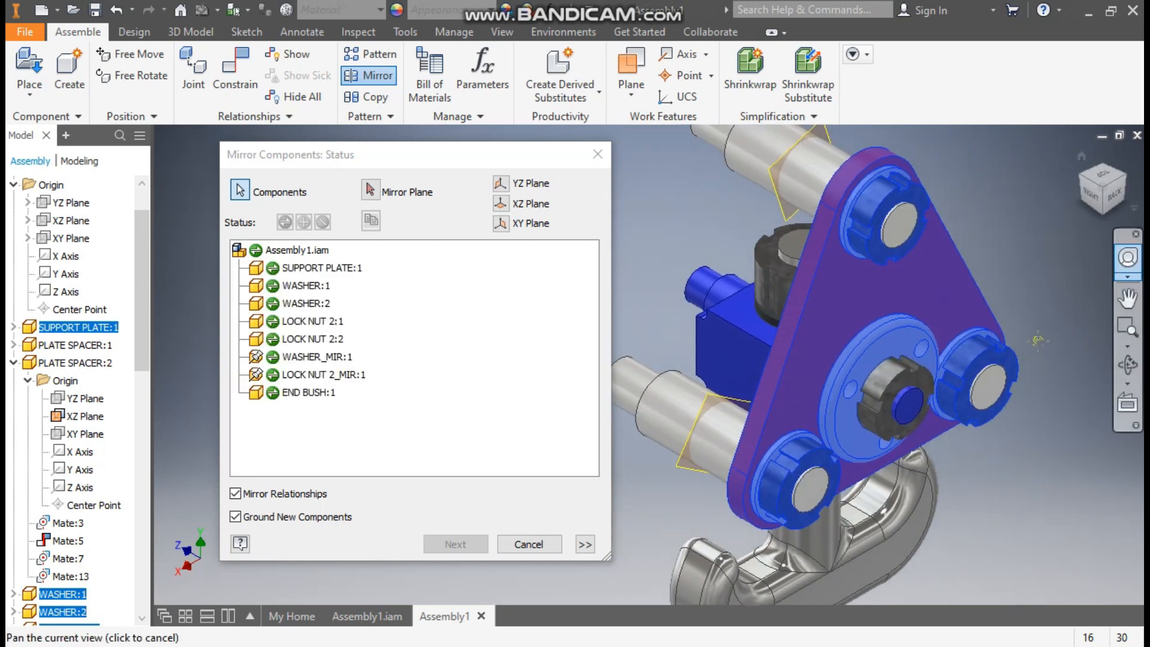
pyautogui.click(908, 375)
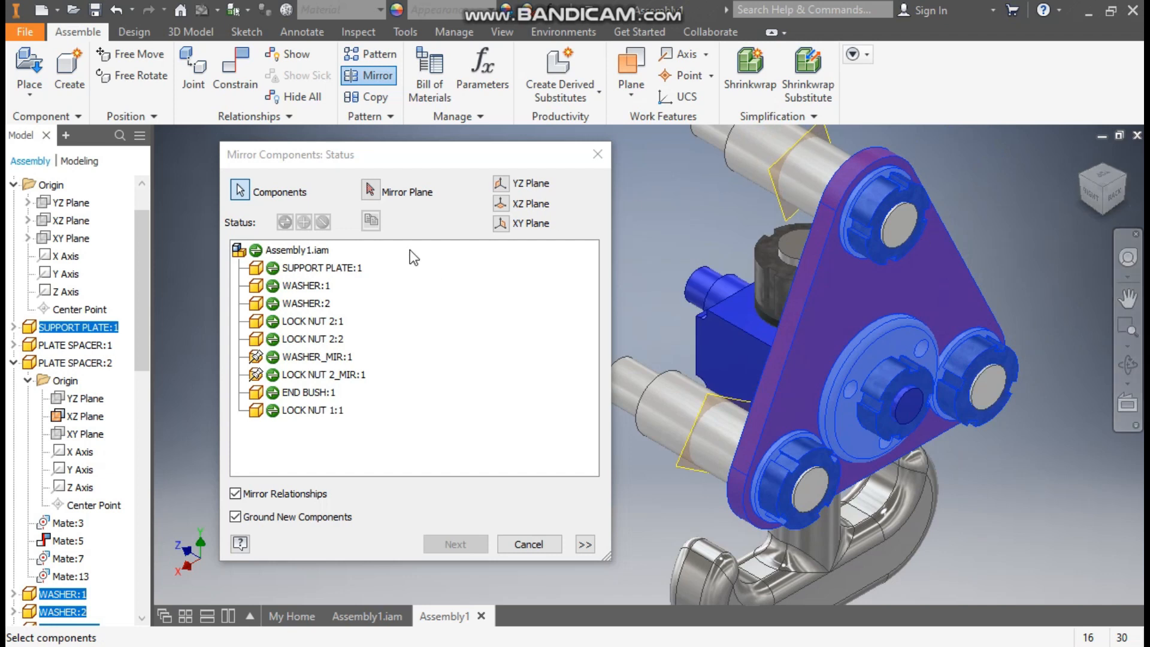
# - Mirror the selected components across the spacer's XZ plane and insert the mirrored copies in the assembly
pyautogui.click(376, 193)
pyautogui.click(769, 168)
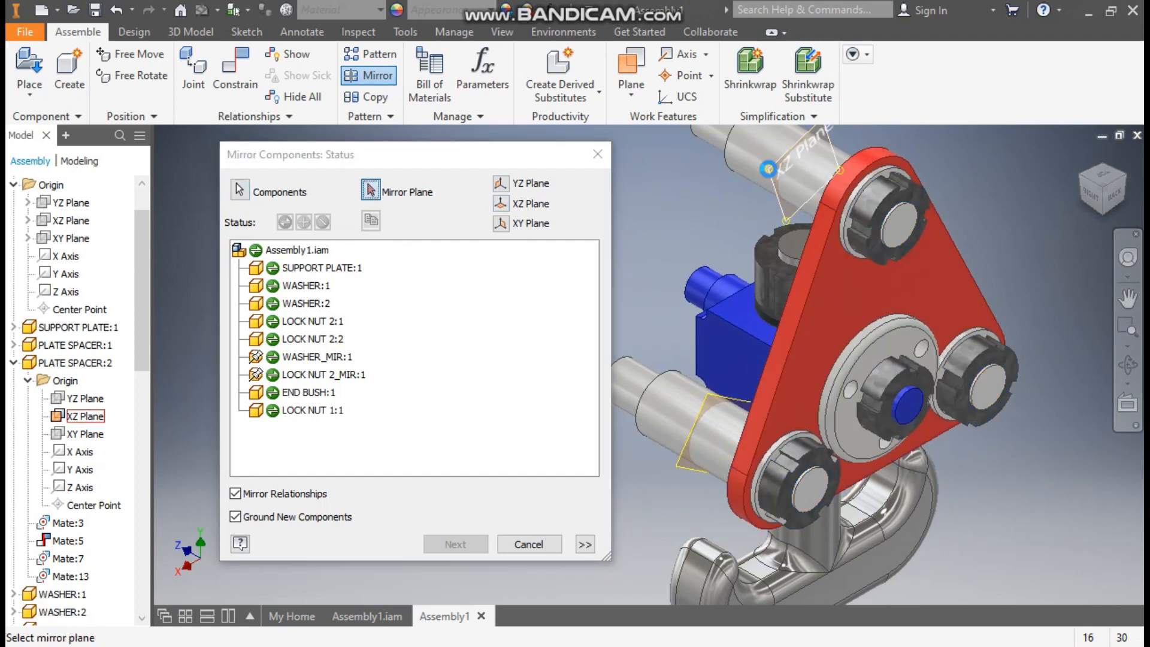
pyautogui.scroll(3, 892, 386)
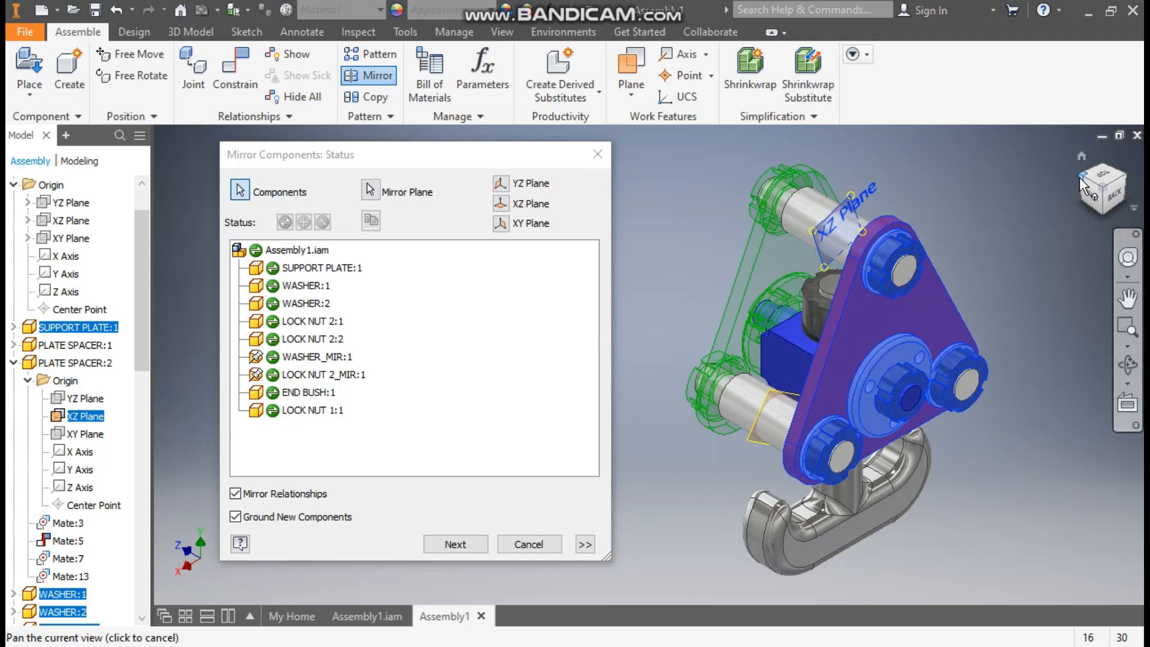
pyautogui.click(1080, 181)
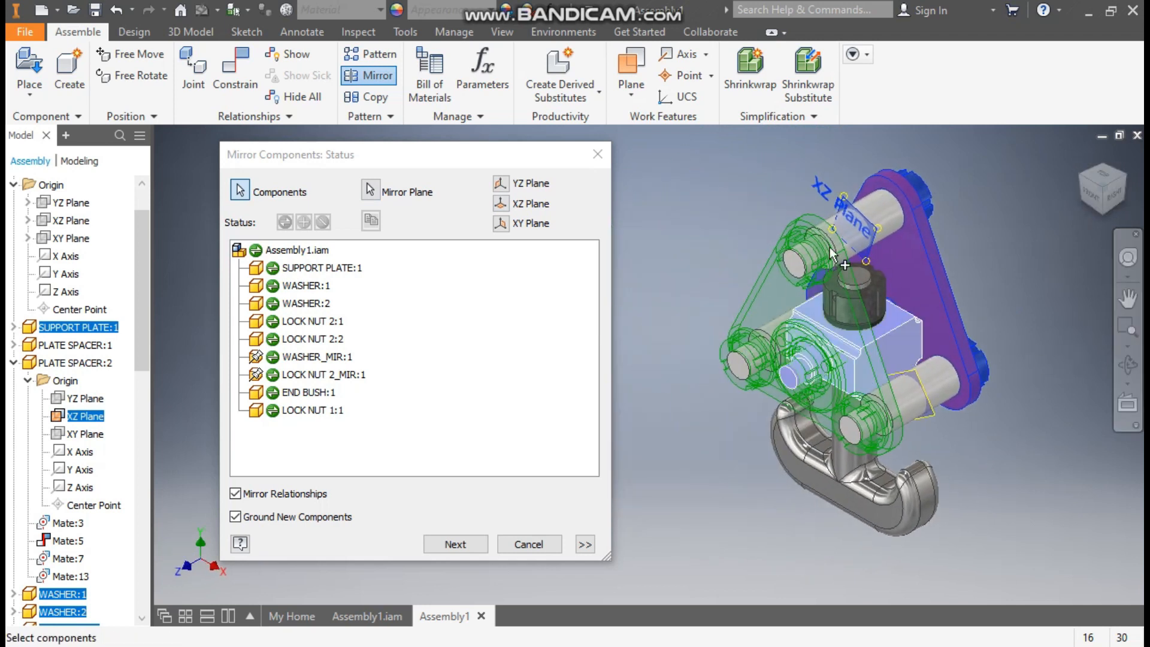
pyautogui.click(453, 544)
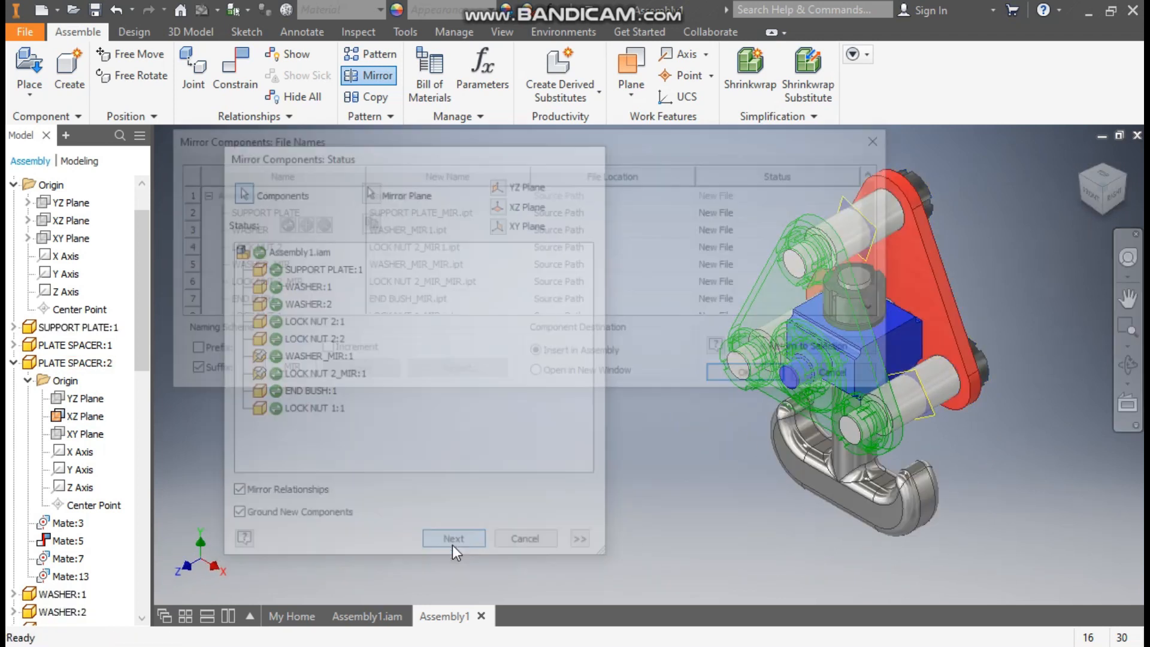
pyautogui.click(748, 376)
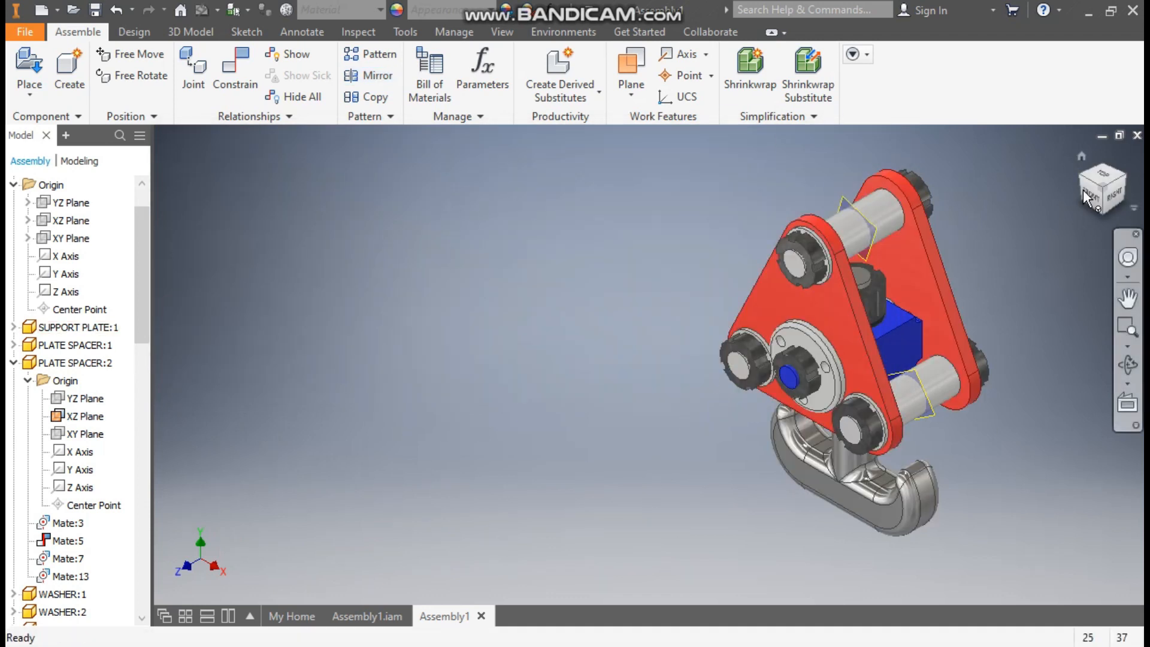
# - Hide the XZ origin plane of PLATE SPACER:2 and view the finished hook assembly from both sides
pyautogui.moveTo(811, 386); pyautogui.dragTo(867, 373, button='middle')
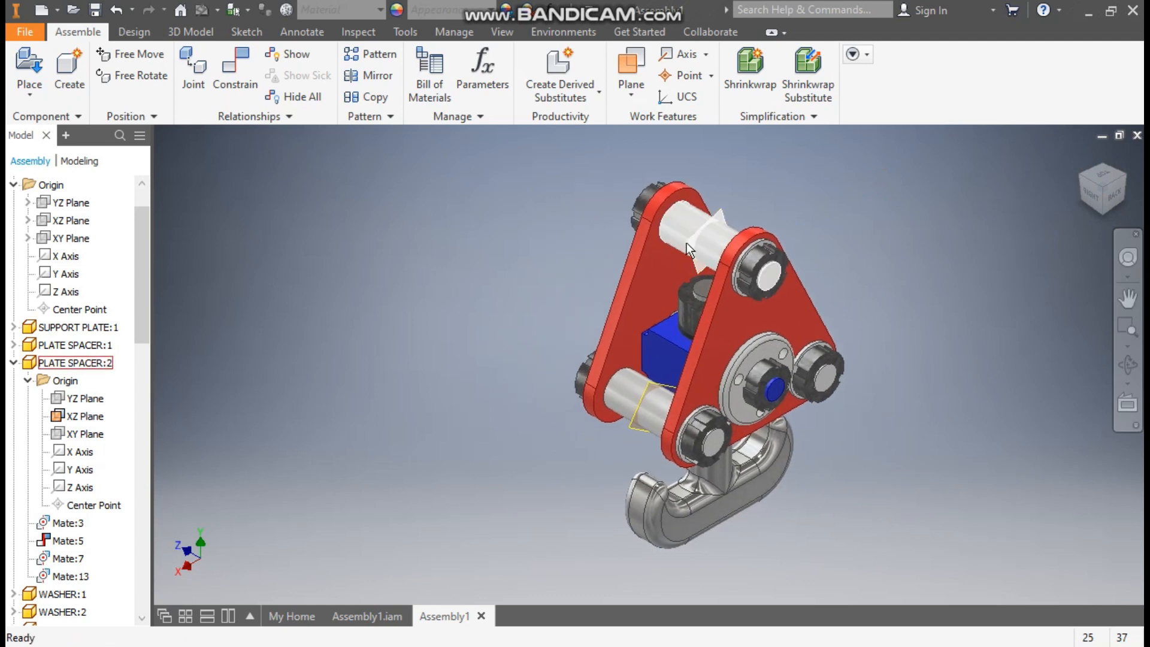
pyautogui.click(74, 416)
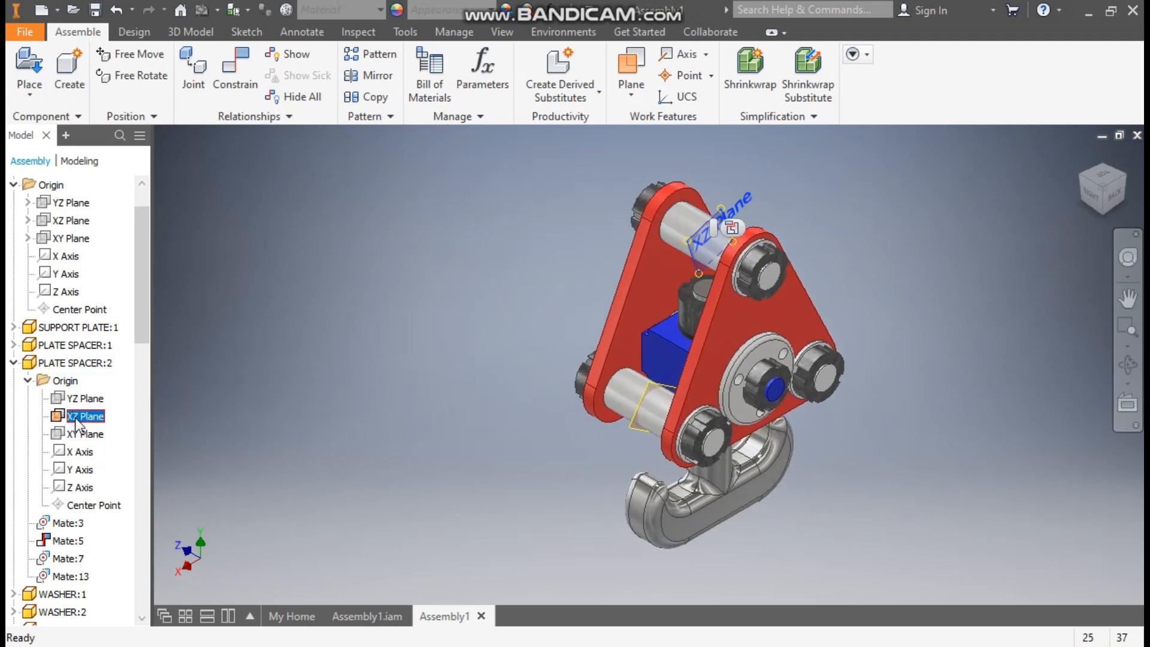
pyautogui.rightClick(75, 419)
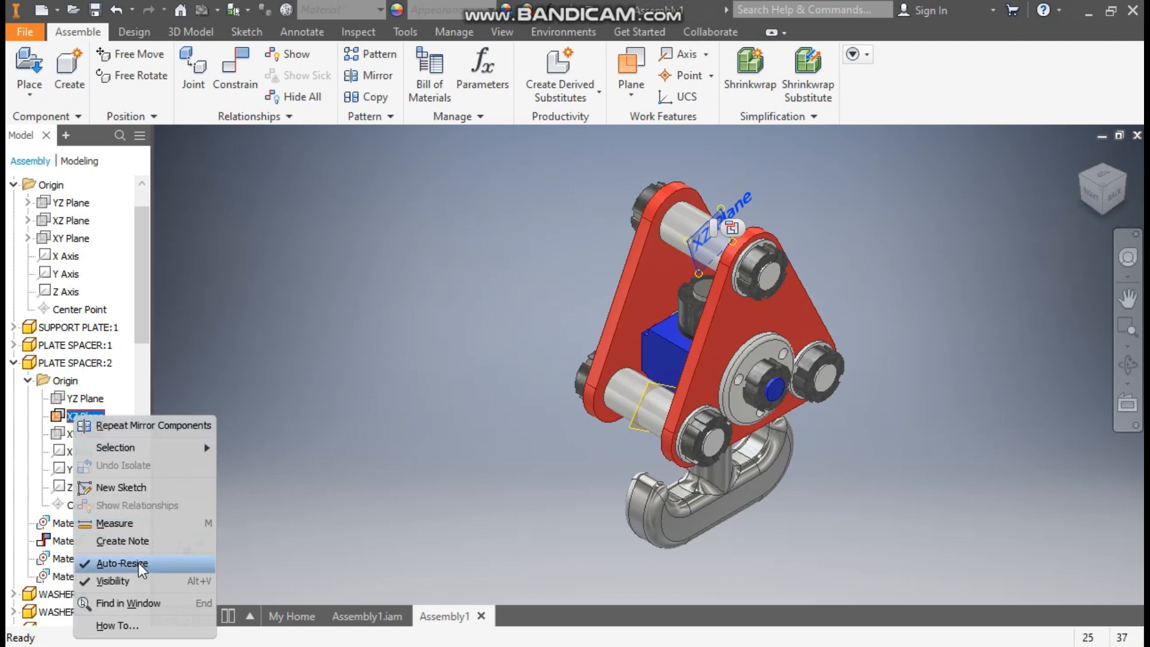
pyautogui.click(127, 582)
pyautogui.moveTo(400, 271); pyautogui.dragTo(364, 267, button='middle')
pyautogui.scroll(2, 458, 321)
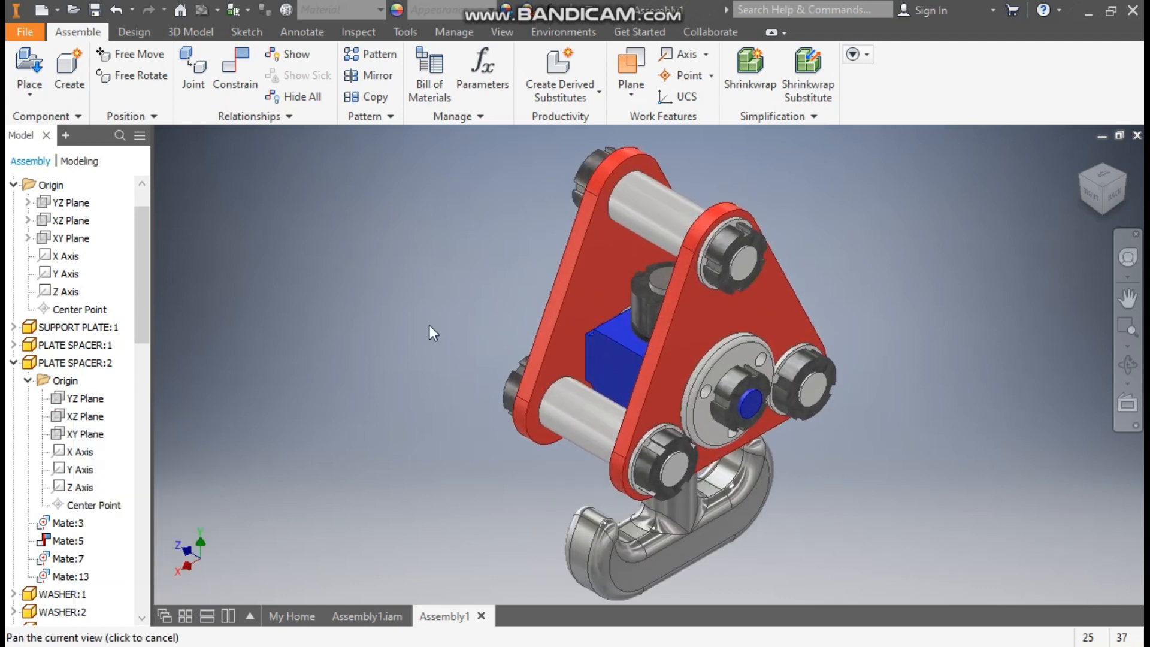
pyautogui.click(1078, 183)
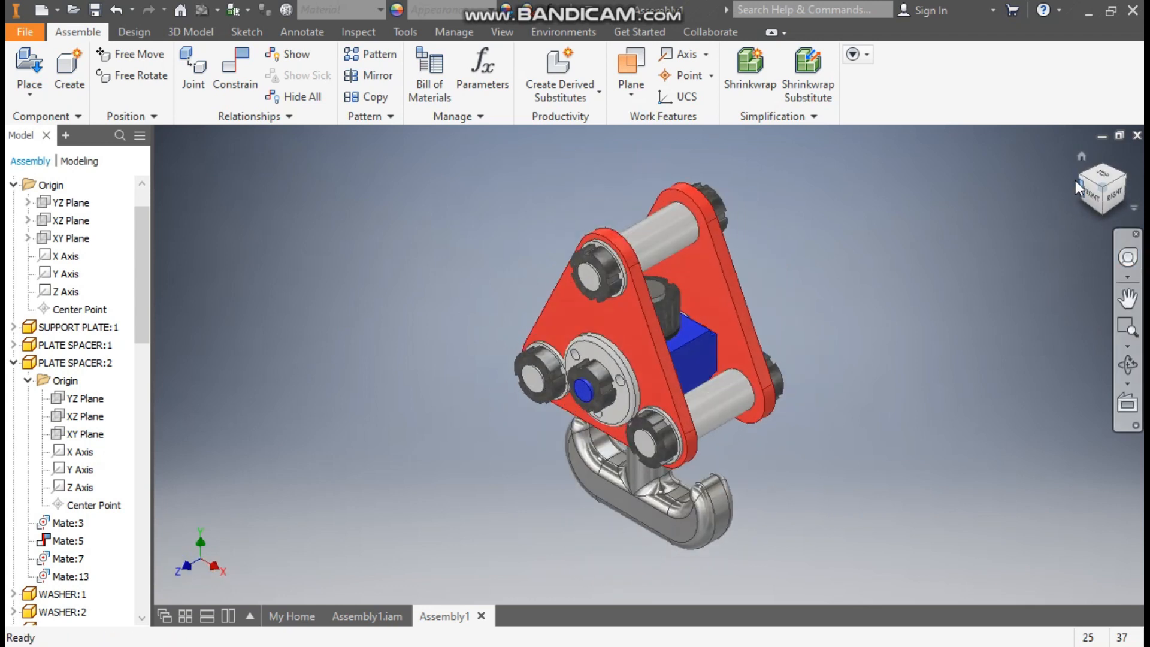
pyautogui.click(1125, 178)
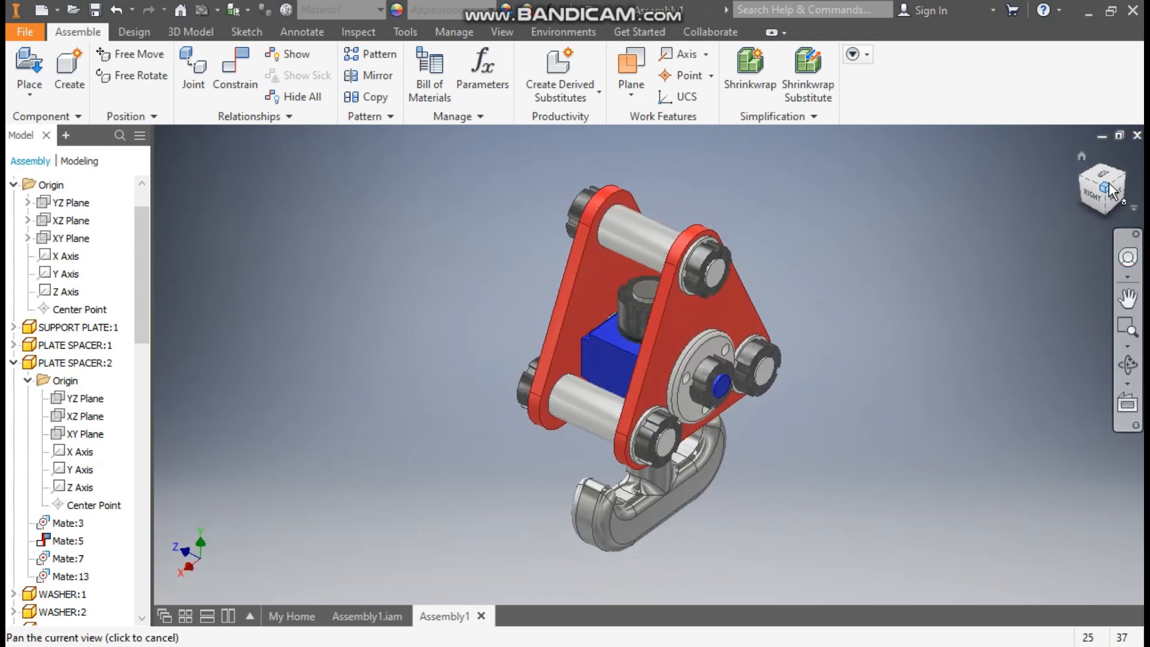